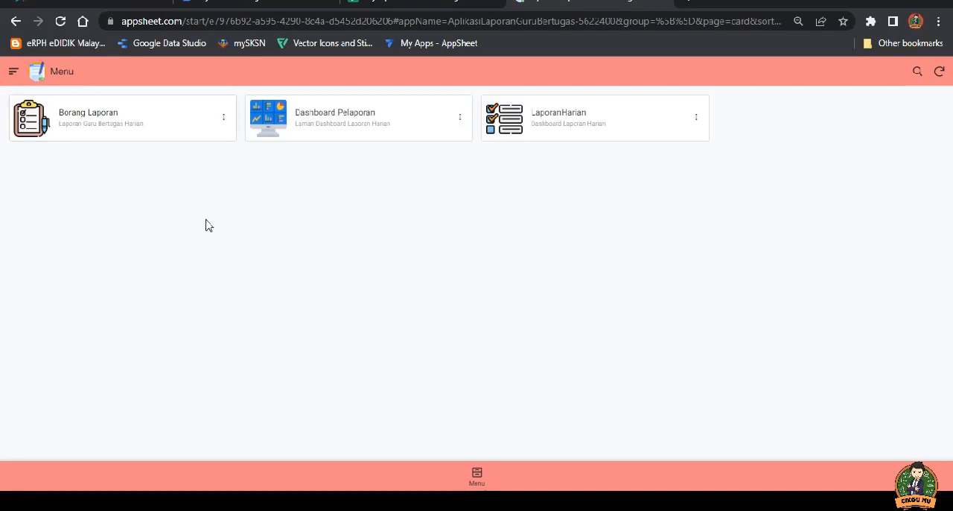
Step: Open the Borang Laporan form, look over its date, day and pupil absence fields, and return to the menu
left_click(108, 125)
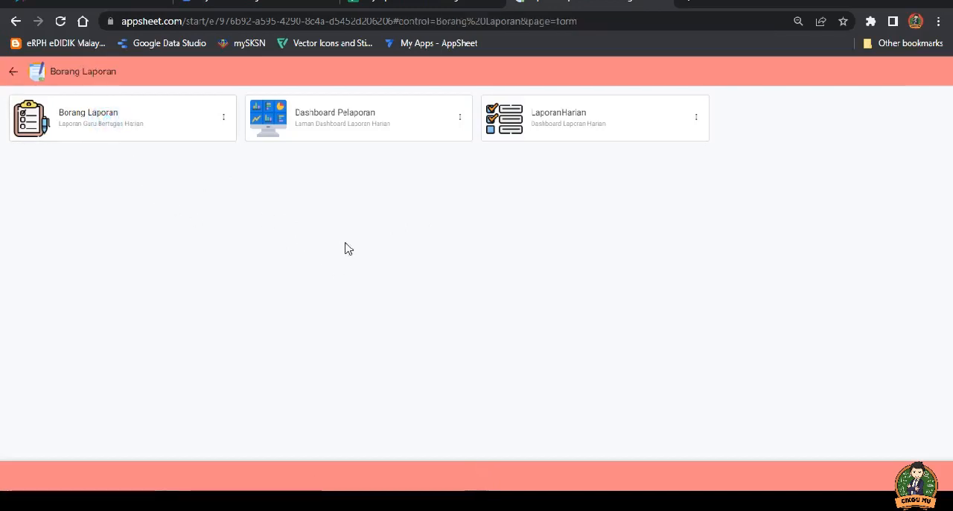
scroll(470, 276, "down", 7)
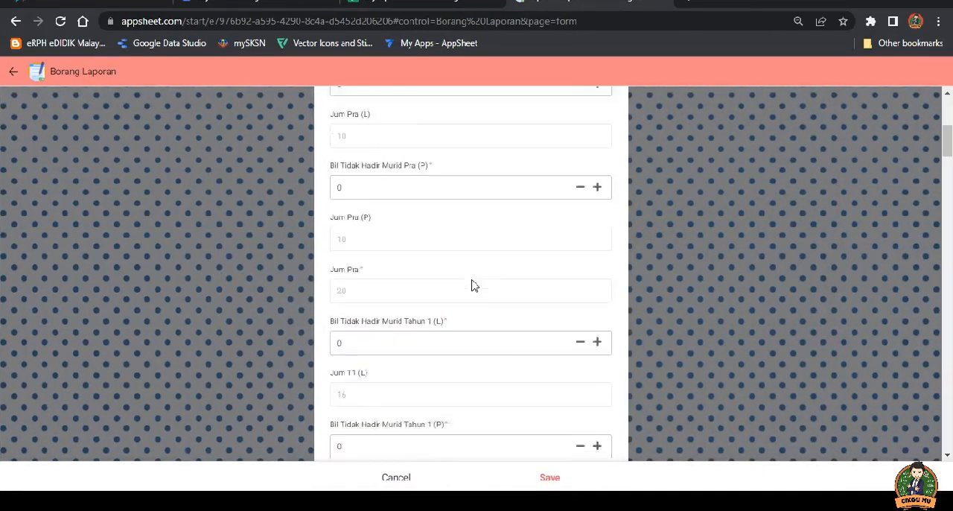
scroll(472, 285, "up", 7)
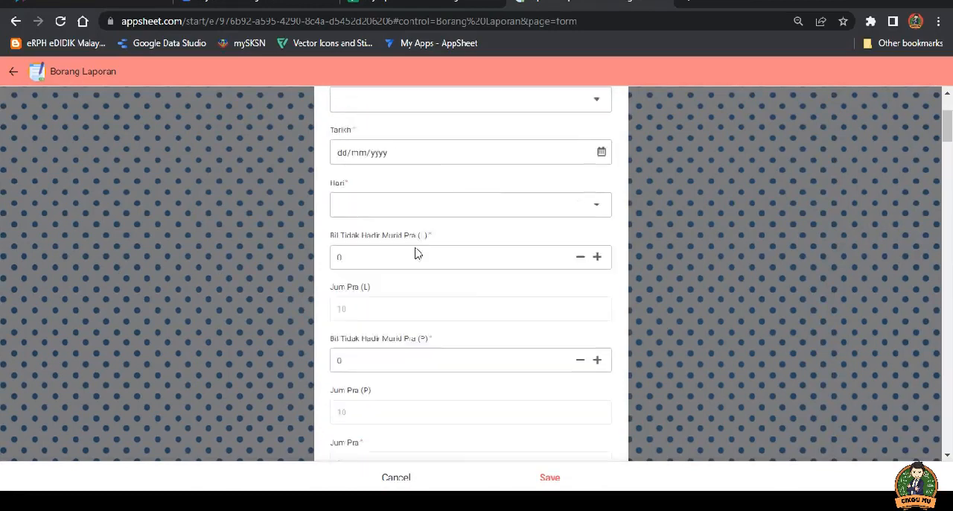
left_click(14, 71)
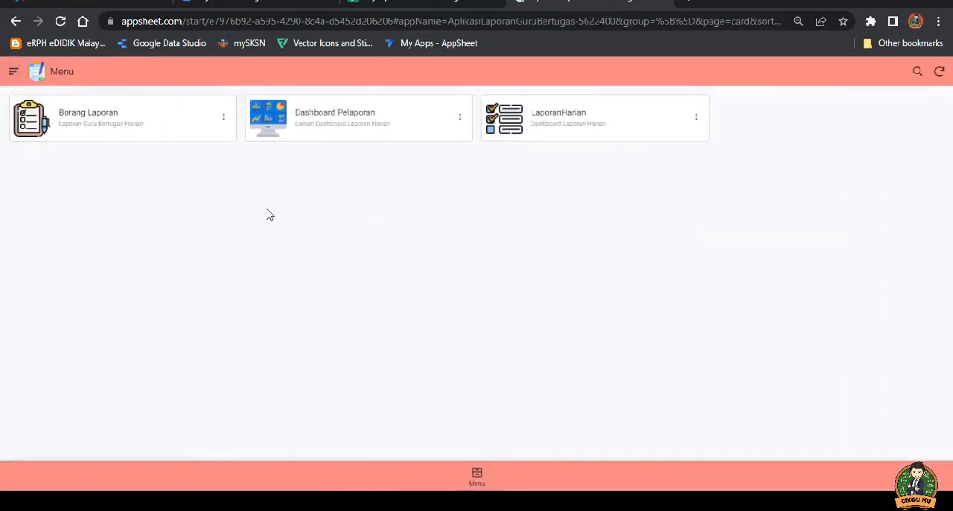
Step: Open the Dashboard Pelaporan report page, review its attendance and daily report sections, and return to the app menu
left_click(346, 126)
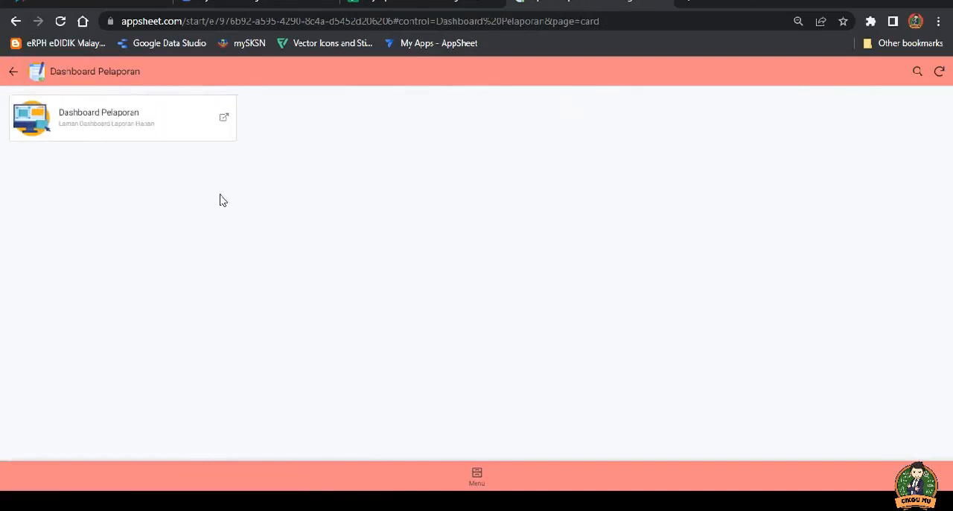
left_click(129, 126)
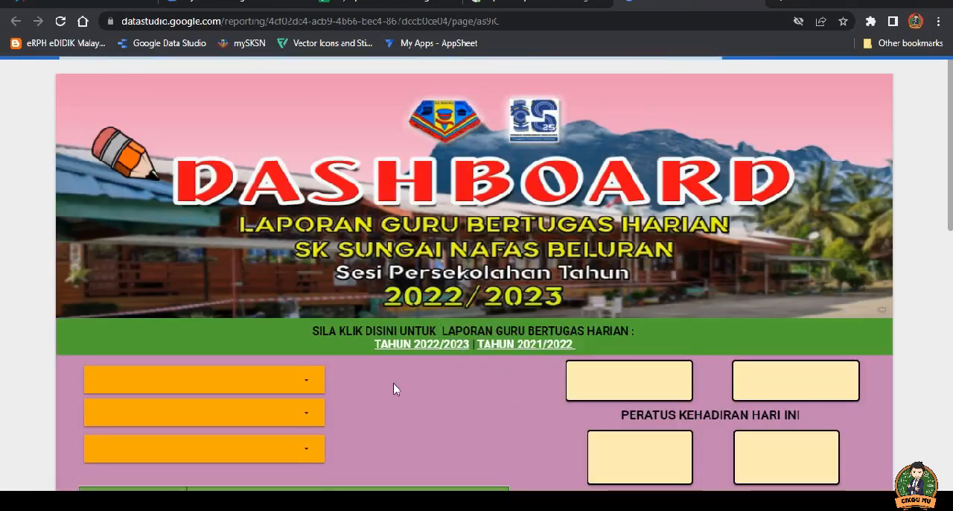
scroll(458, 381, "down", 4)
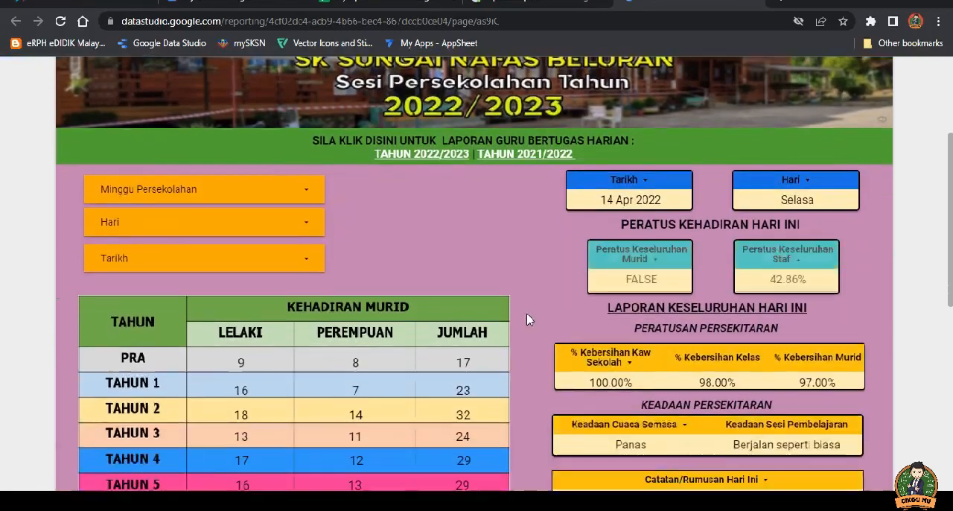
scroll(527, 320, "down", 5)
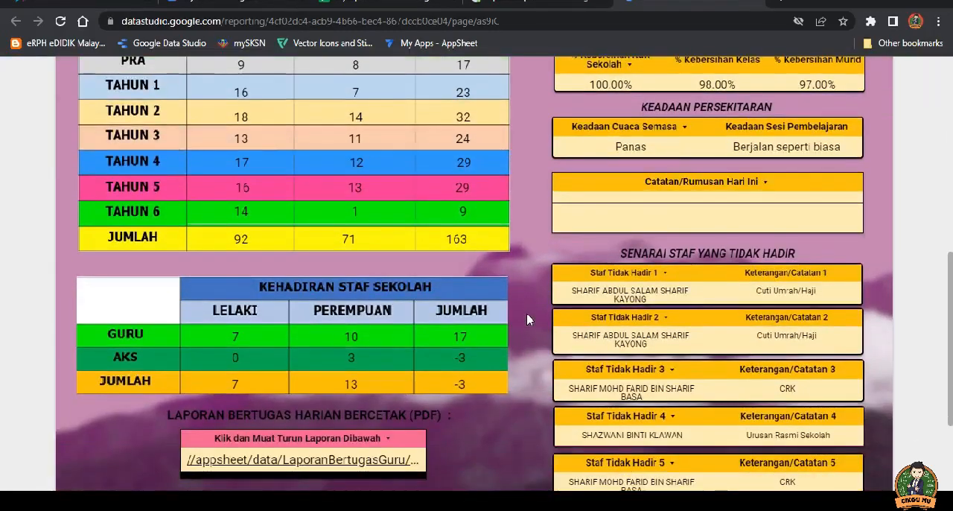
scroll(527, 320, "up", 5)
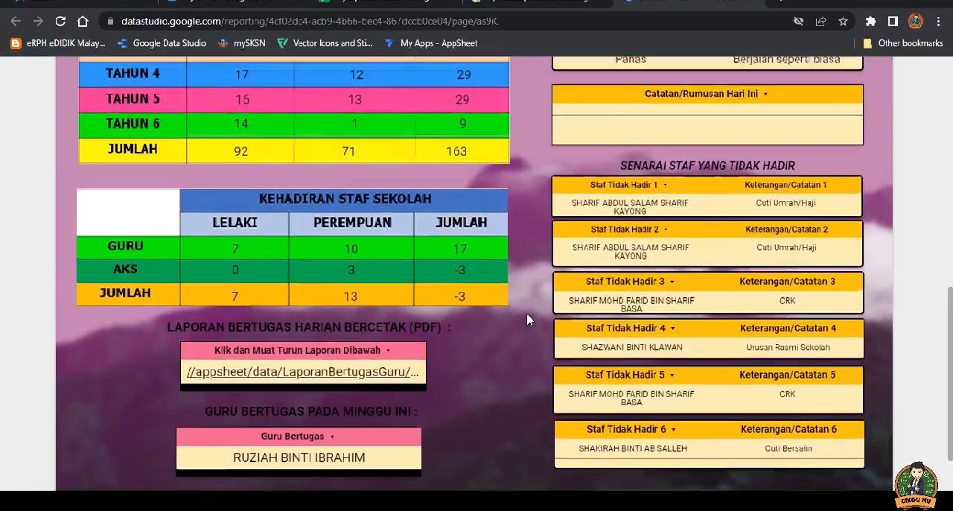
scroll(526, 320, "up", 3)
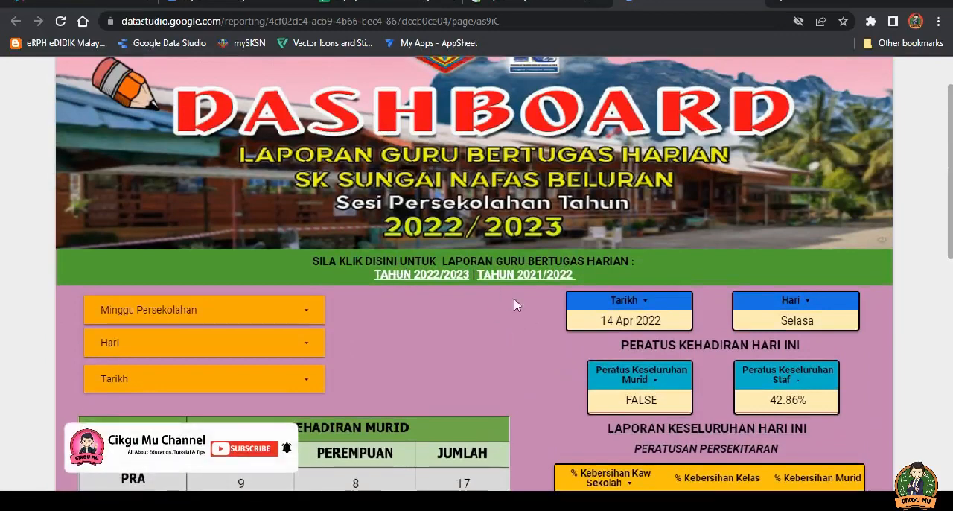
left_click(551, 4)
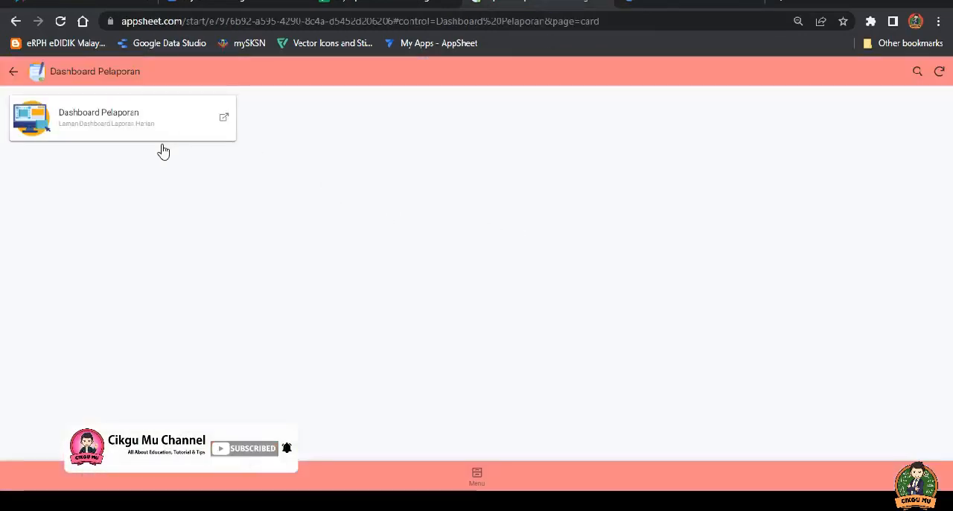
left_click(478, 478)
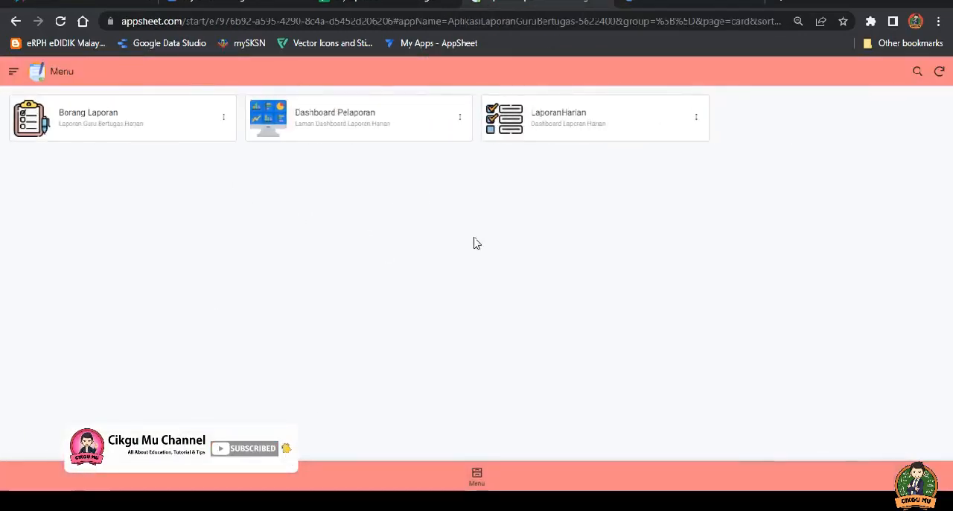
Step: Open LaporanHarian, look through the daily reports grouped by week from M01 to M04, and leave the list
left_click(548, 121)
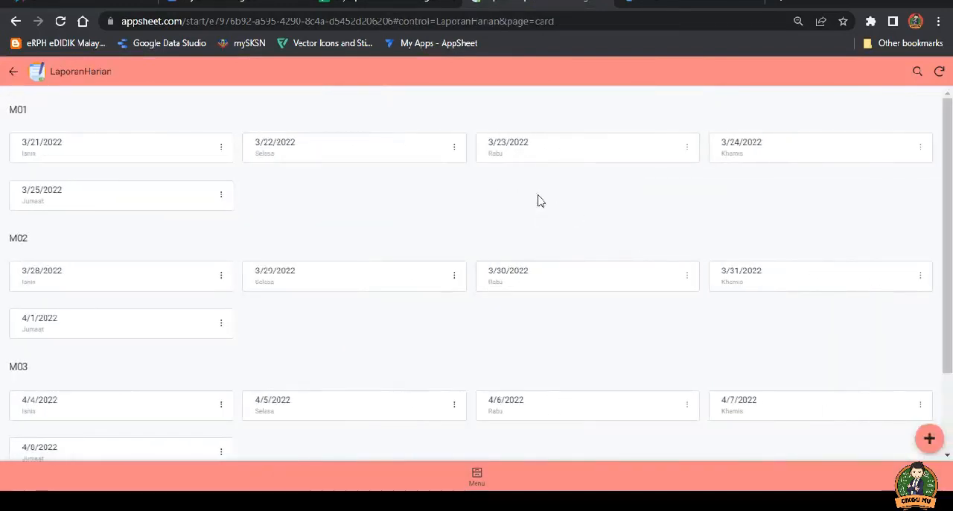
scroll(532, 198, "down", 3)
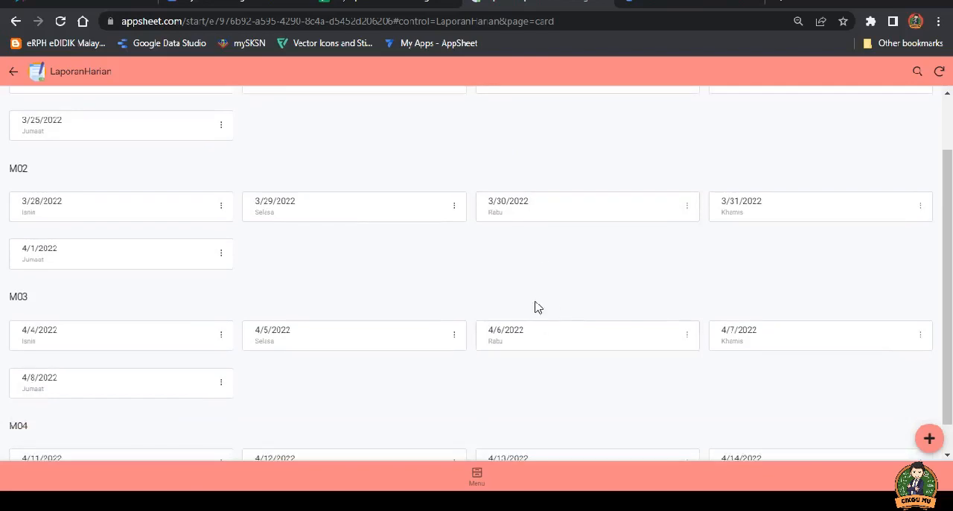
scroll(557, 328, "up", 3)
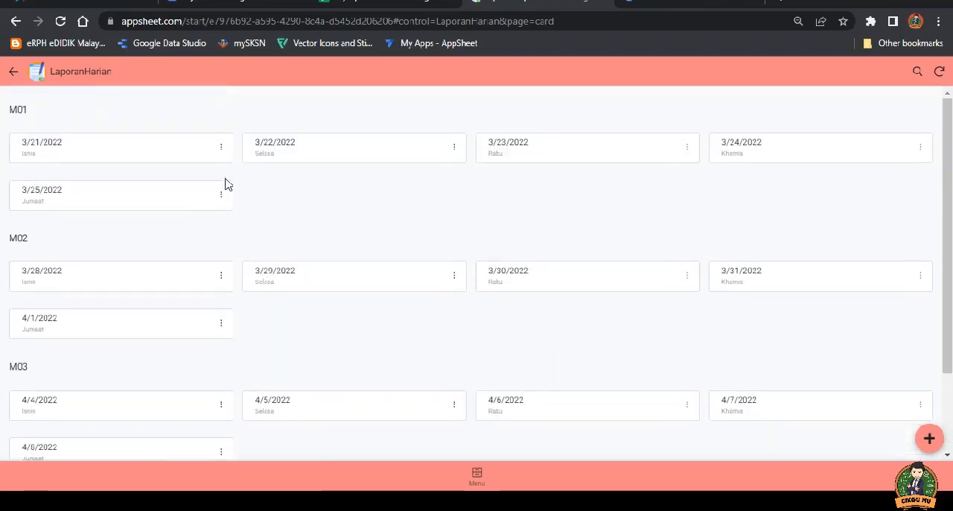
scroll(79, 253, "down", 3)
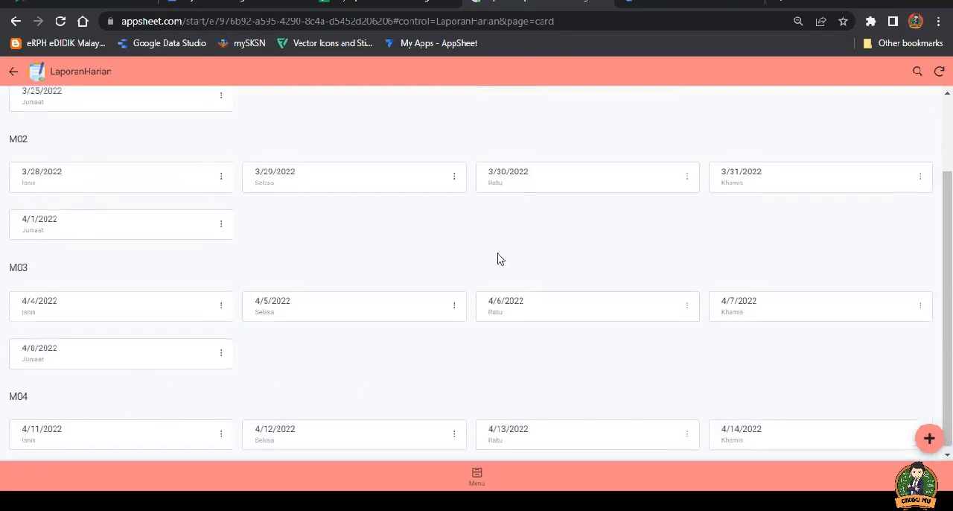
scroll(498, 260, "up", 3)
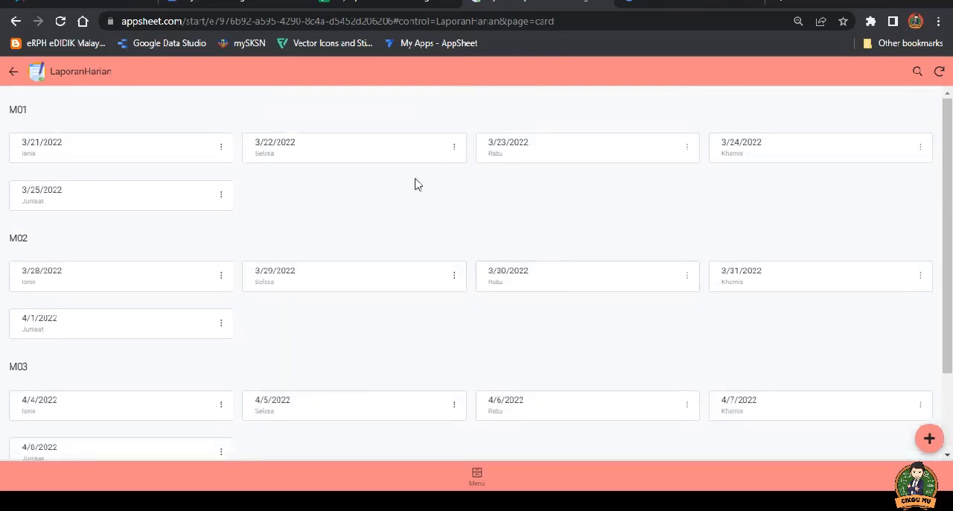
left_click(13, 71)
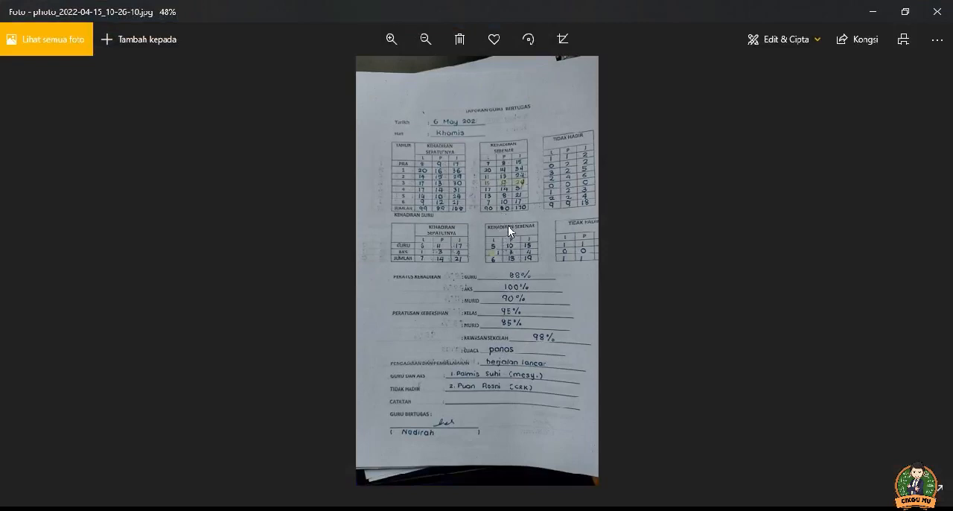
Step: In the photo of the handwritten Laporan Guru Bertugas, enlarge the page and examine the date, day and pupil attendance tables
scroll(508, 225, "up", 3)
scroll(503, 221, "up", 3)
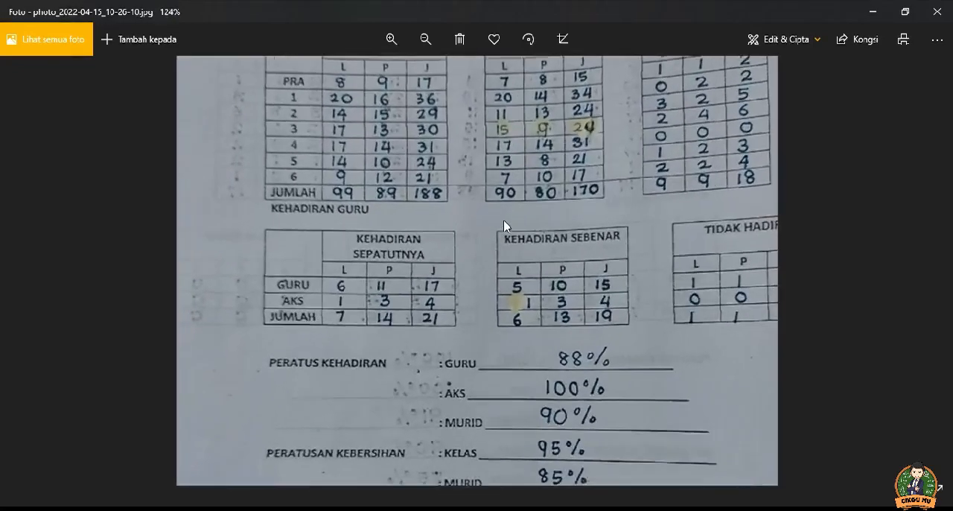
left_click_drag(523, 152, 523, 328)
left_click_drag(520, 197, 525, 273)
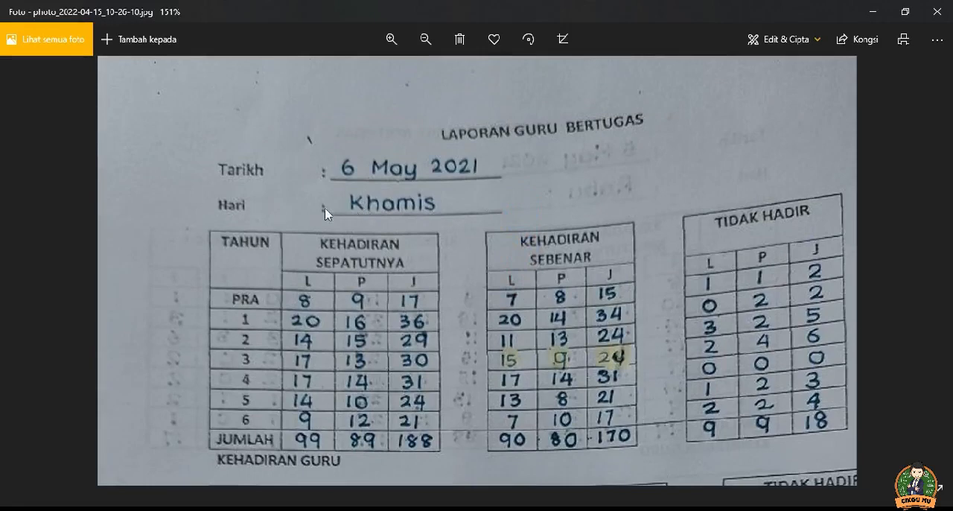
scroll(428, 246, "down", 1)
scroll(430, 247, "up", 1)
left_click_drag(441, 280, 441, 213)
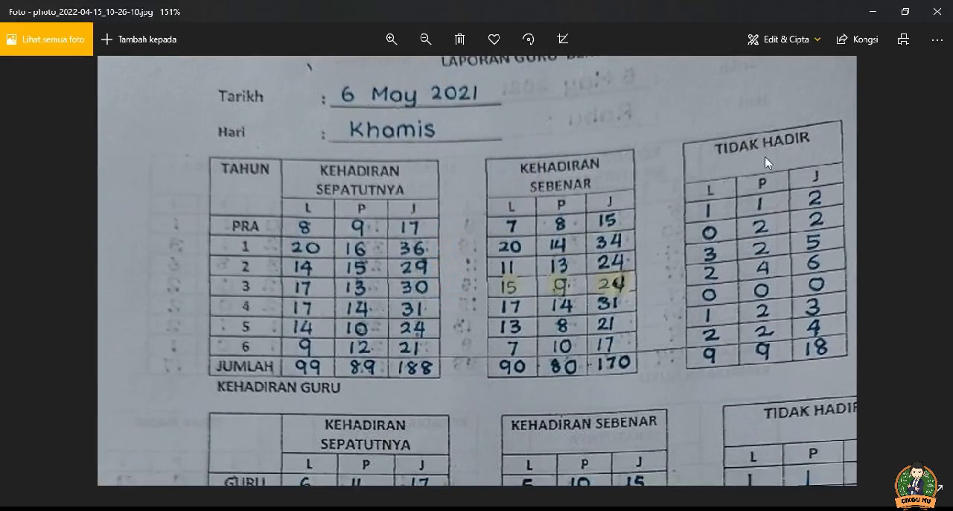
Step: Examine the rest of the handwritten report, from the teacher attendance tables through percentages and absent staff to the duty teacher's signature
left_click_drag(561, 349, 561, 177)
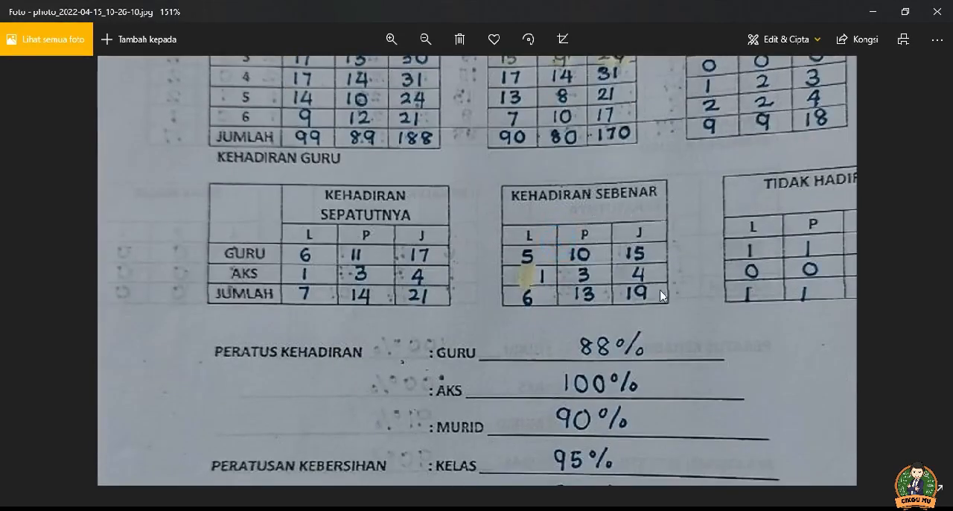
left_click_drag(647, 329, 655, 204)
left_click_drag(481, 326, 364, 235)
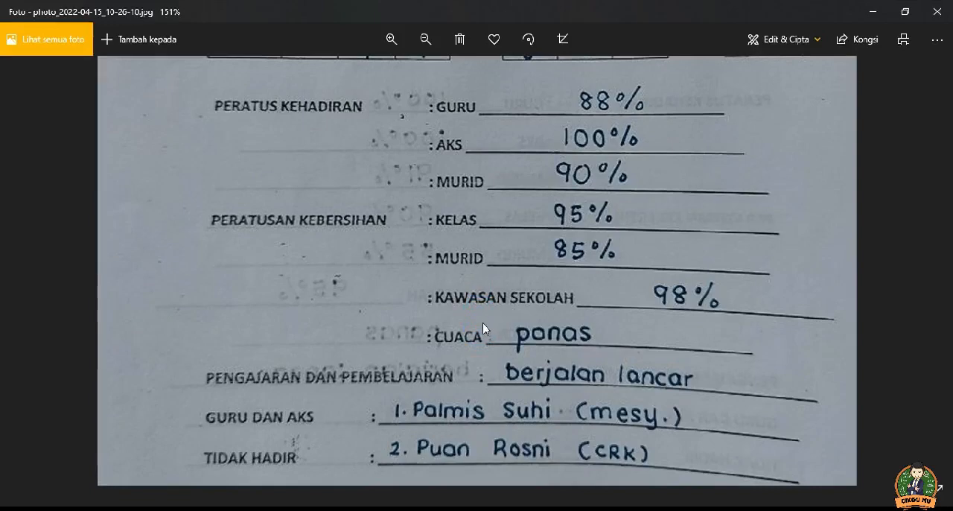
left_click_drag(486, 329, 495, 258)
left_click_drag(470, 316, 398, 263)
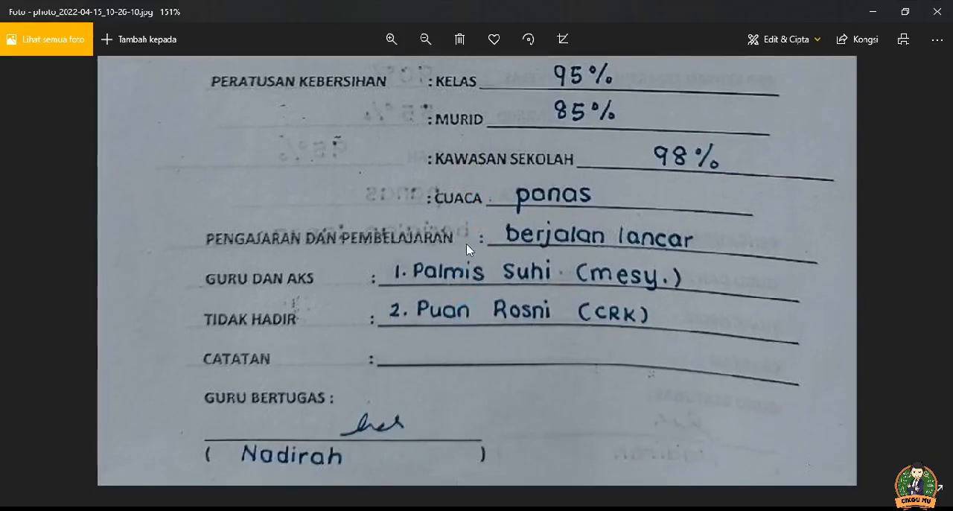
left_click_drag(470, 310, 330, 261)
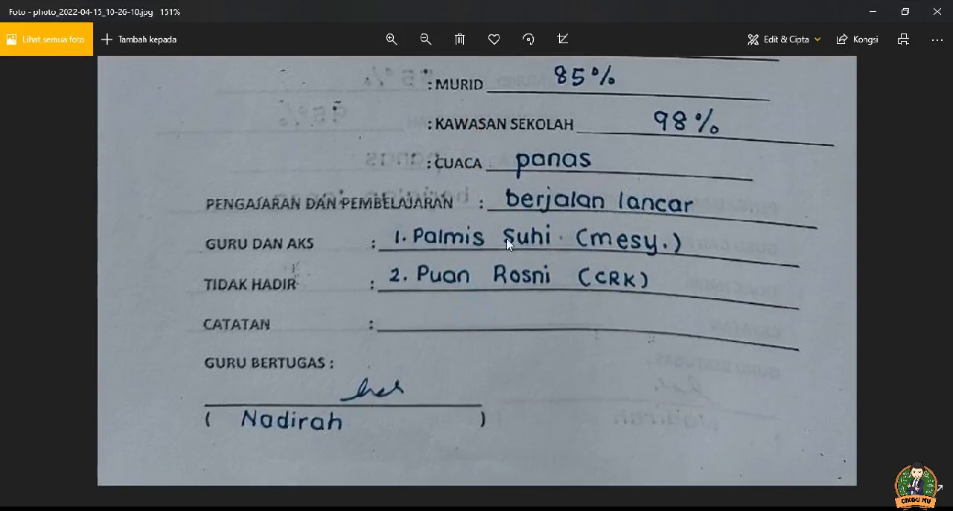
left_click_drag(460, 306, 471, 257)
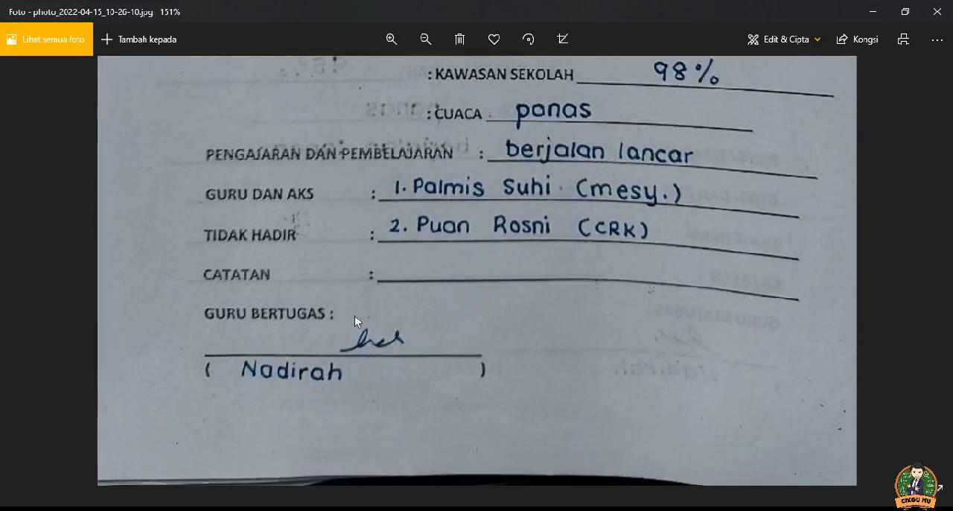
Step: Go back to the start of the handwritten report and re-examine its date, day and pupil attendance figures
left_click_drag(477, 198, 481, 298)
left_click_drag(470, 155, 475, 295)
left_click_drag(477, 187, 479, 287)
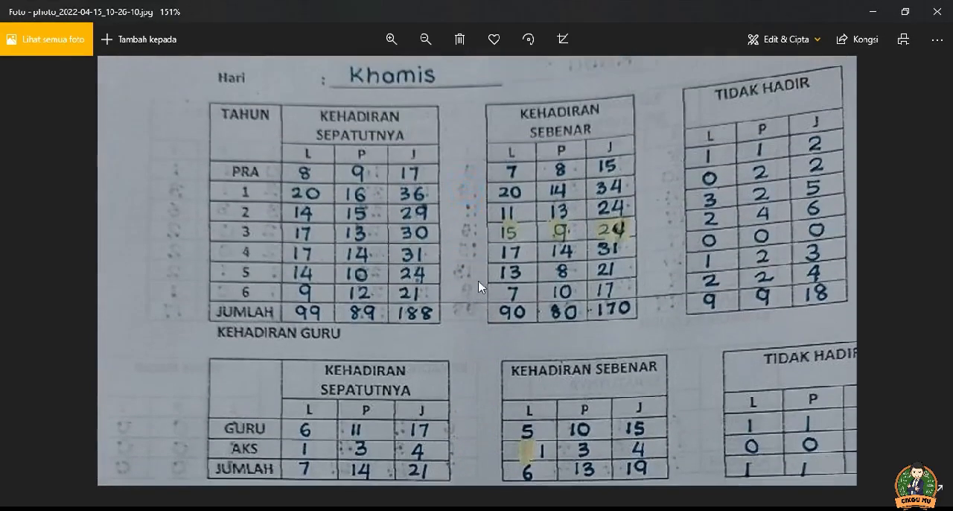
left_click_drag(496, 244, 490, 283)
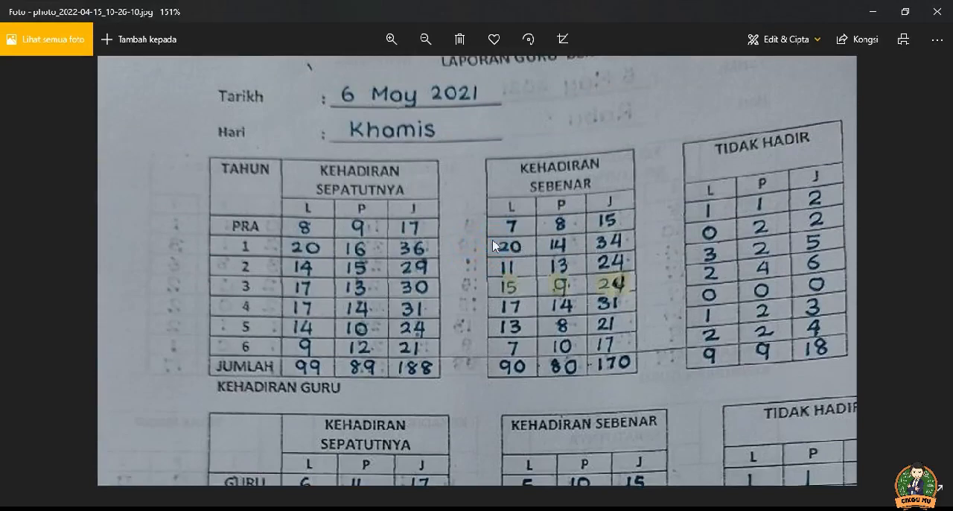
left_click_drag(502, 156, 496, 254)
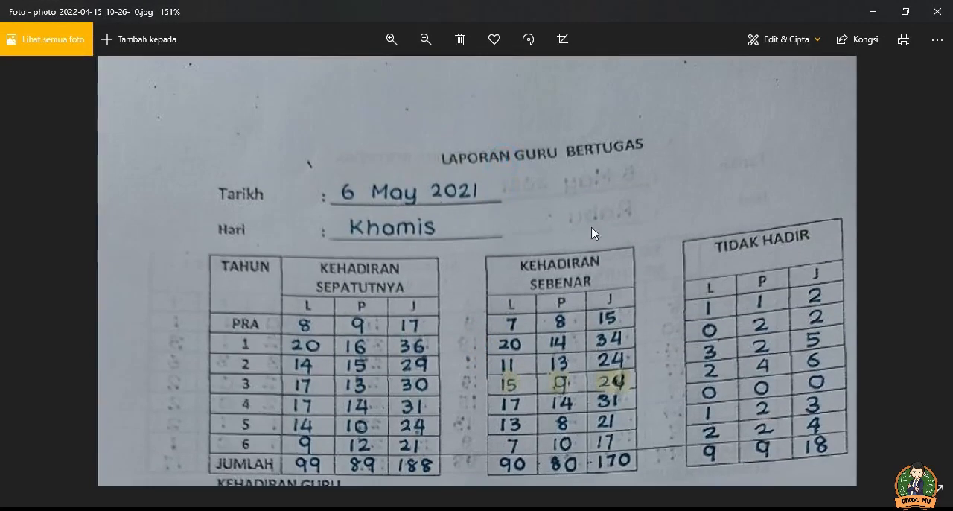
left_click_drag(515, 351, 536, 276)
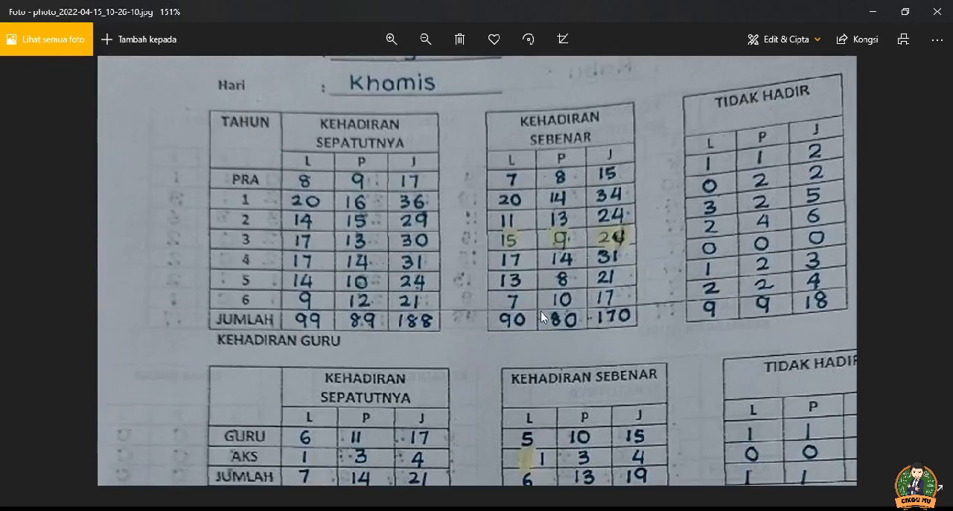
left_click_drag(541, 311, 536, 292)
left_click_drag(524, 192, 417, 257)
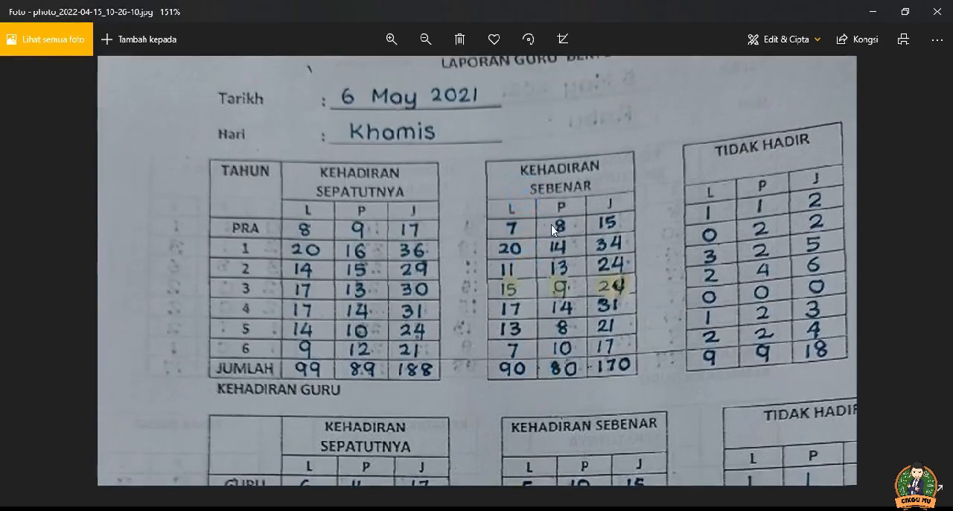
Step: Compare the pupil and staff attendance tables with the attendance and cleanliness percentages on the handwritten report
scroll(520, 240, "down", 1)
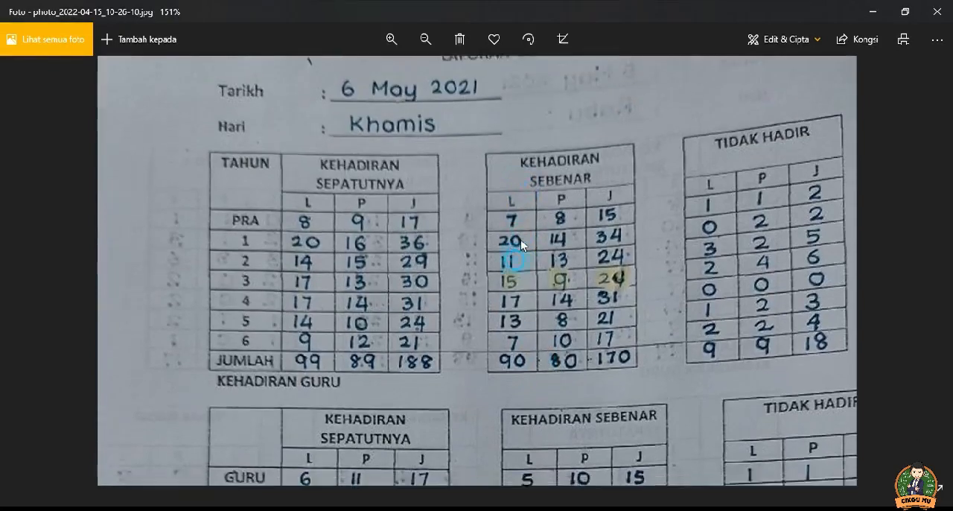
scroll(533, 298, "down", 3)
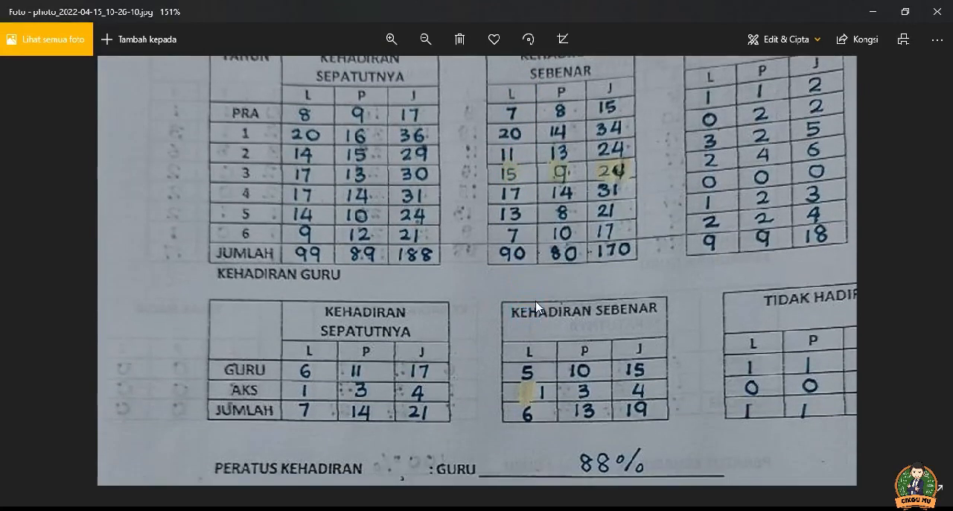
scroll(540, 306, "down", 3)
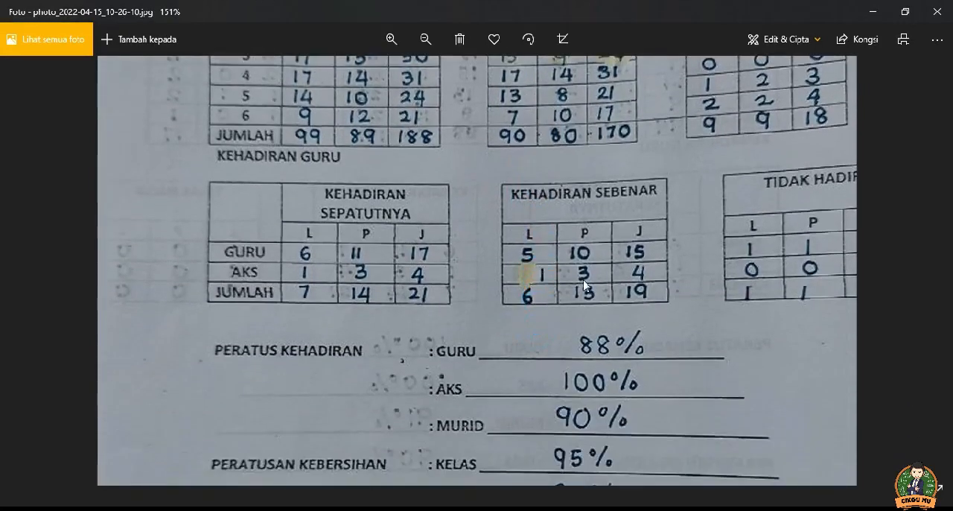
scroll(555, 310, "down", 1)
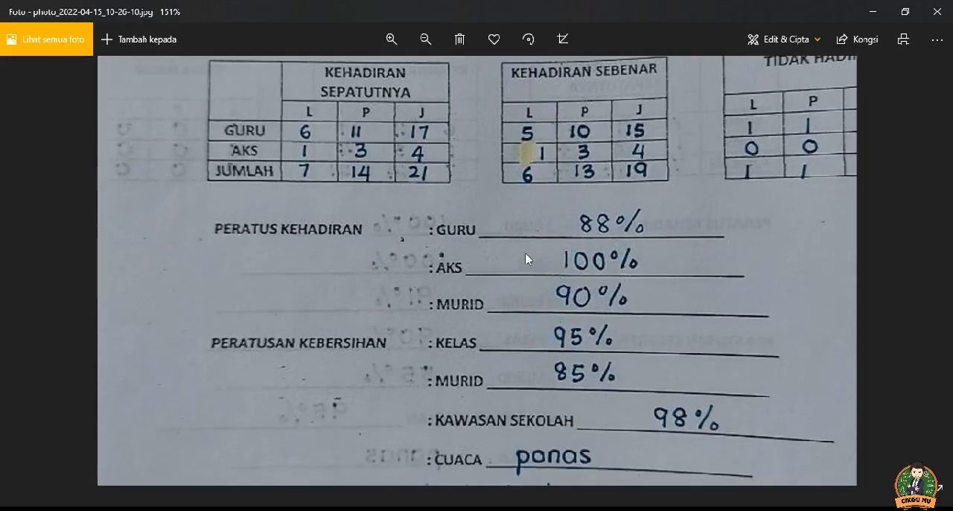
Step: Finish viewing the handwritten report, then switch to My Drive in Google Drive and show the options for creating a new Google Sheets file
scroll(532, 265, "down", 1)
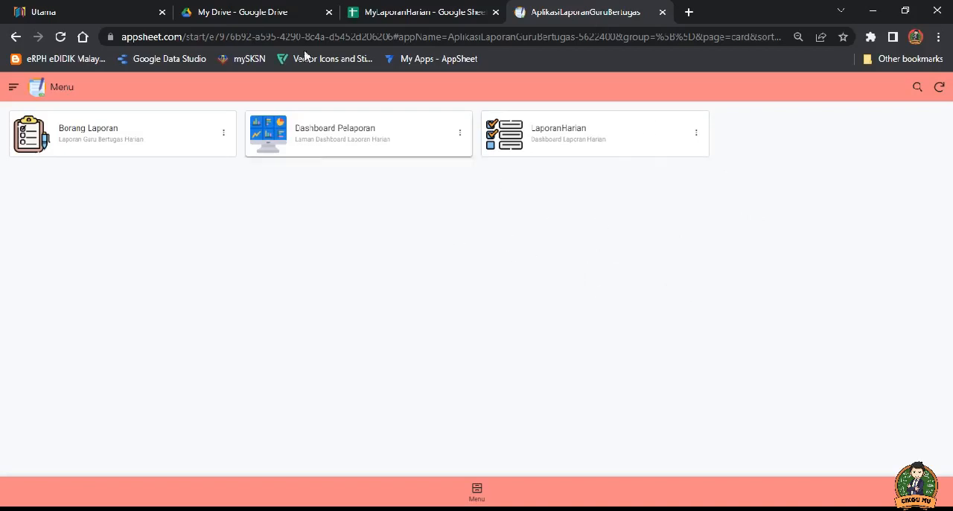
left_click(266, 13)
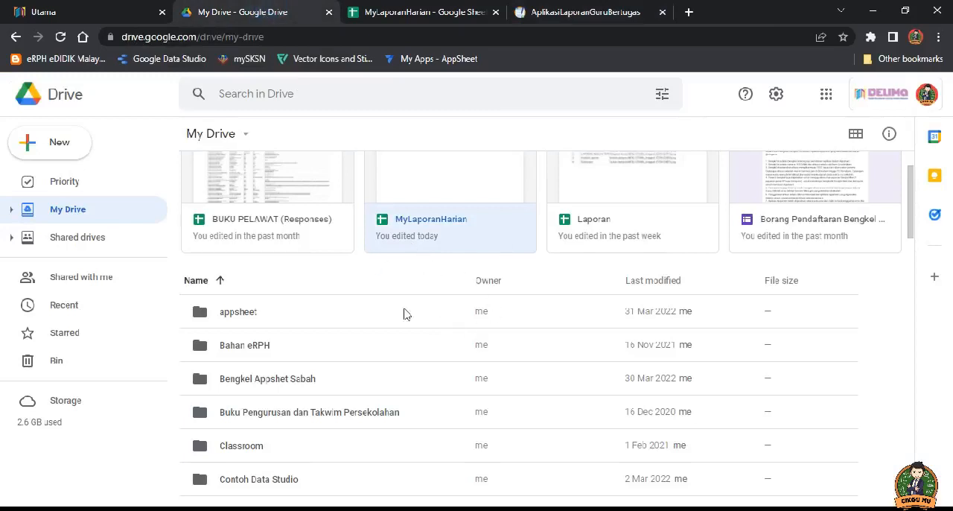
left_click(27, 147)
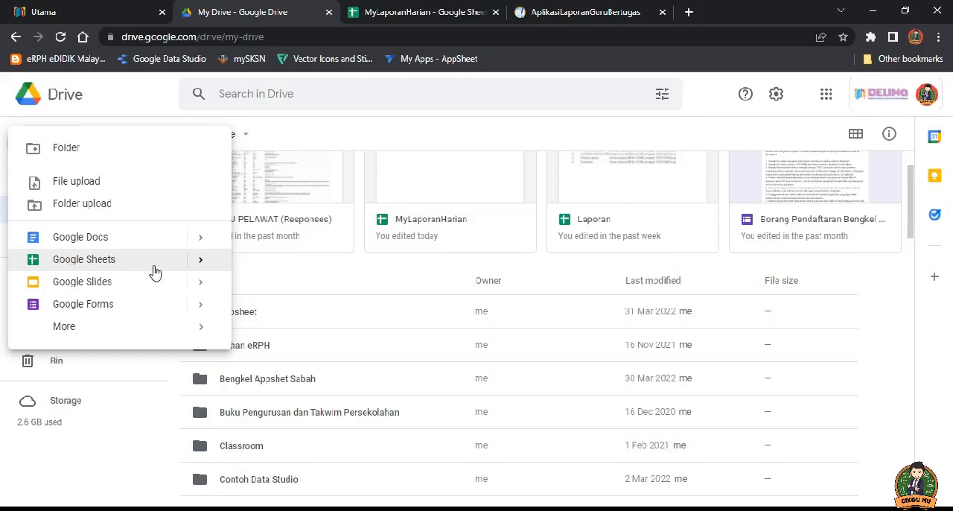
mouse_move(172, 266)
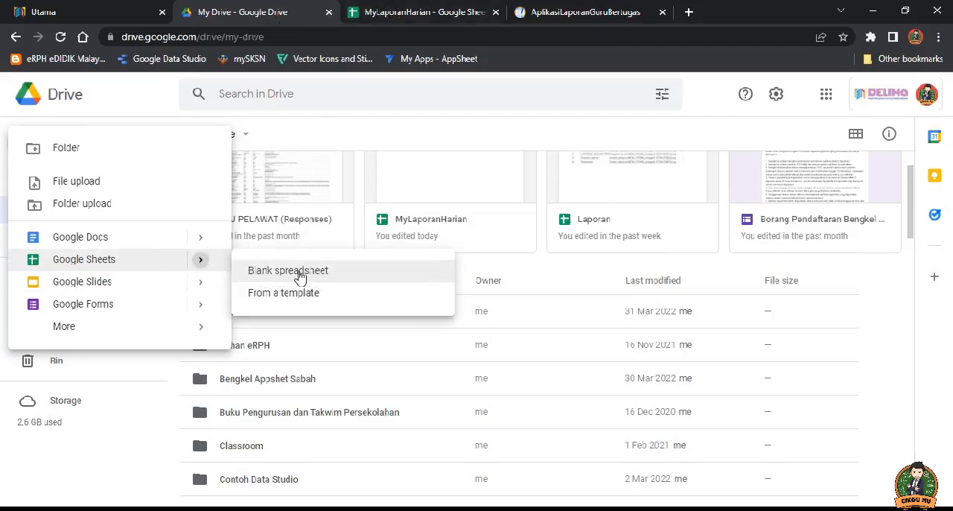
Step: Switch to the MyLaporanHarian spreadsheet and go through the NO, APLIKASI, PENERANGAN and ICON headers on the Menu Utama sheet
left_click(403, 9)
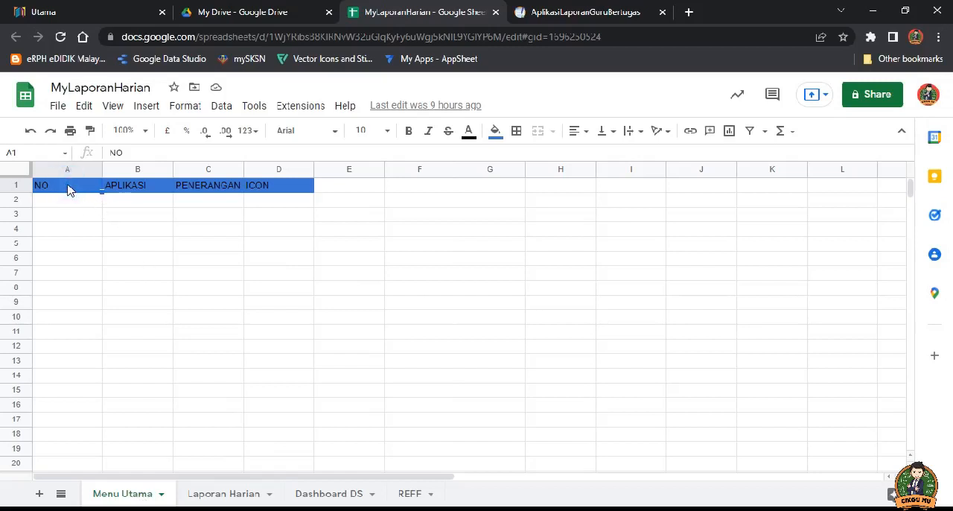
left_click(138, 192)
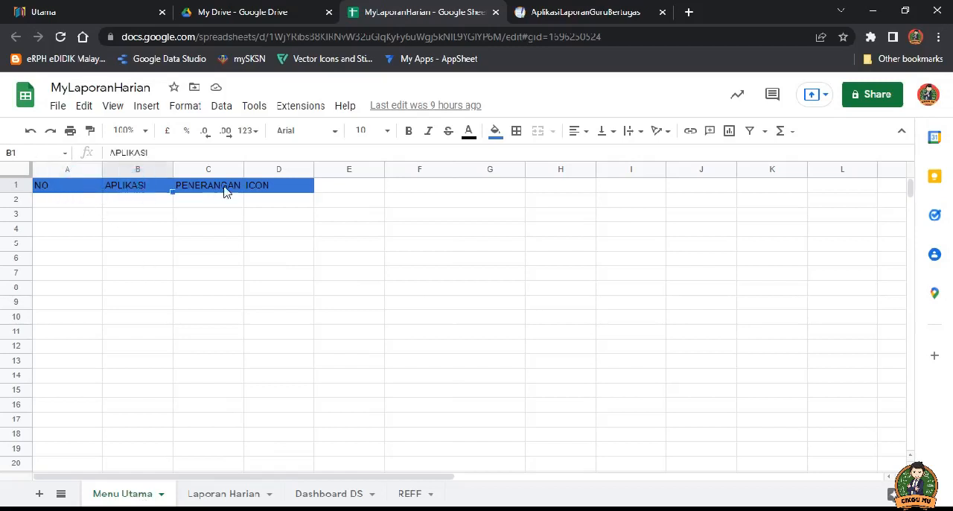
left_click(213, 191)
left_click(286, 192)
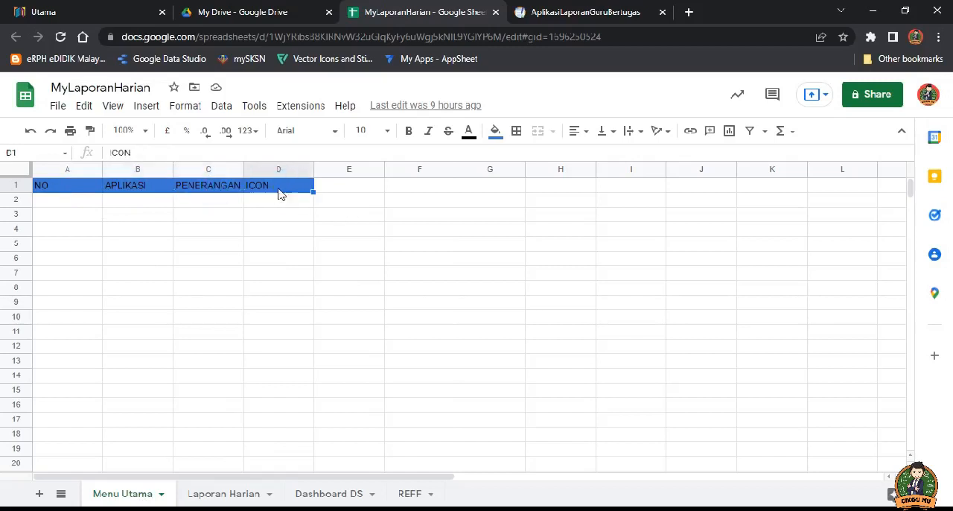
left_click(40, 191)
left_click(117, 189)
left_click(221, 192)
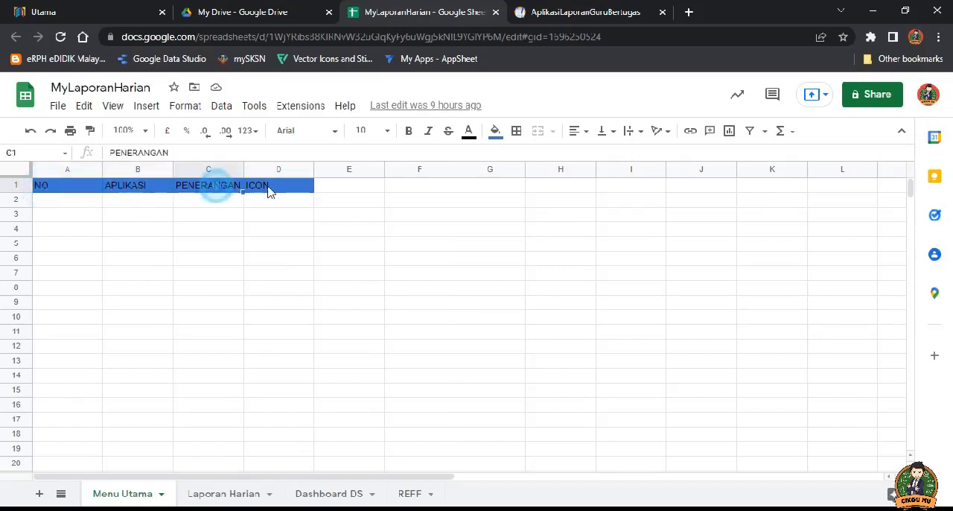
left_click(268, 192)
left_click(53, 190)
left_click(135, 192)
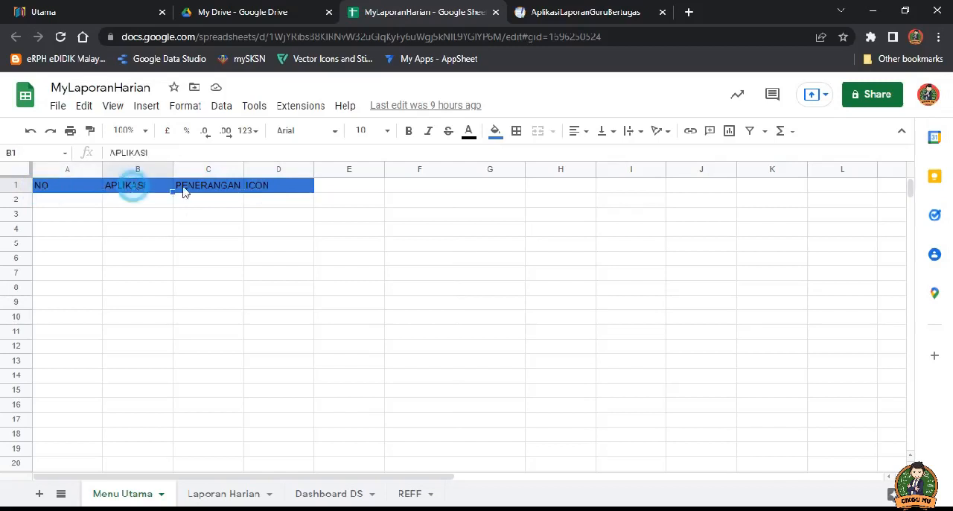
left_click(202, 191)
left_click(282, 192)
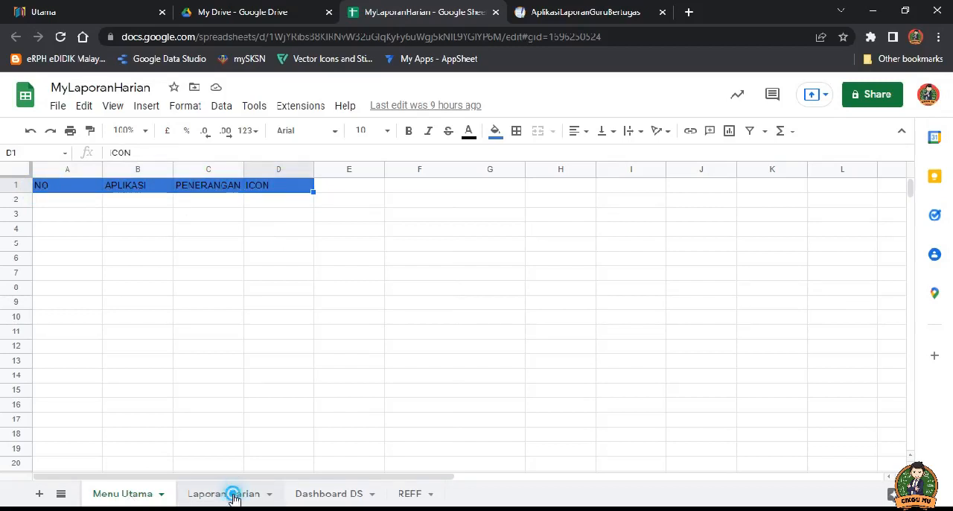
Step: Open the Laporan Harian sheet and look over its columns from ID Laporan to Jum Pra (L)
left_click(233, 498)
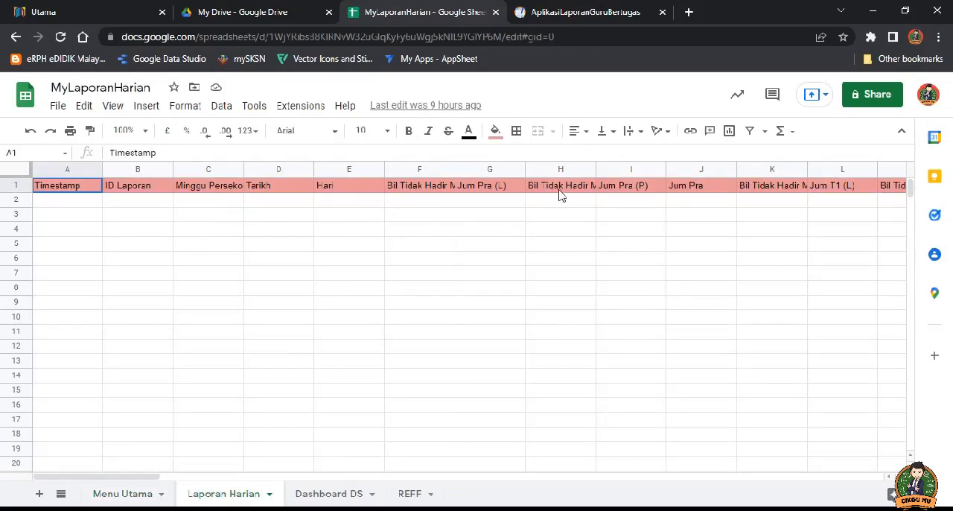
left_click(152, 170)
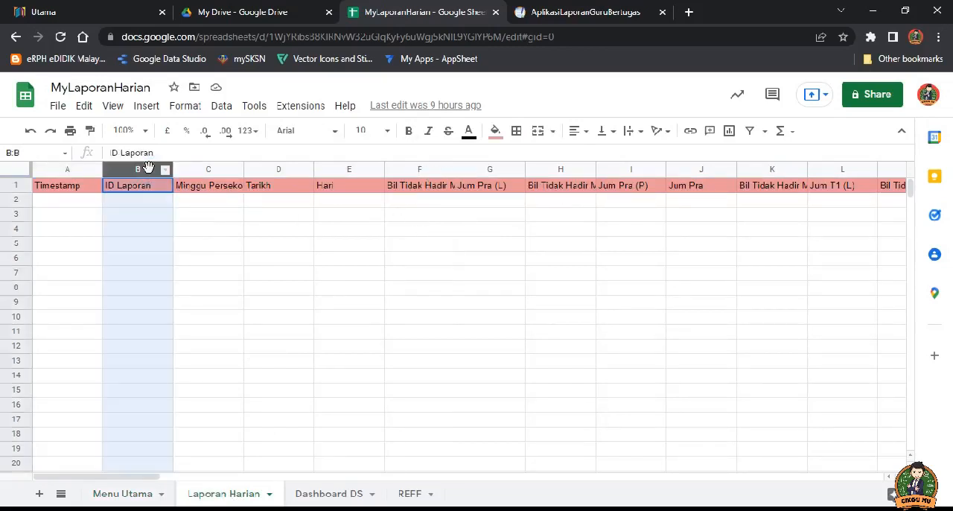
left_click(207, 170)
left_click(272, 165)
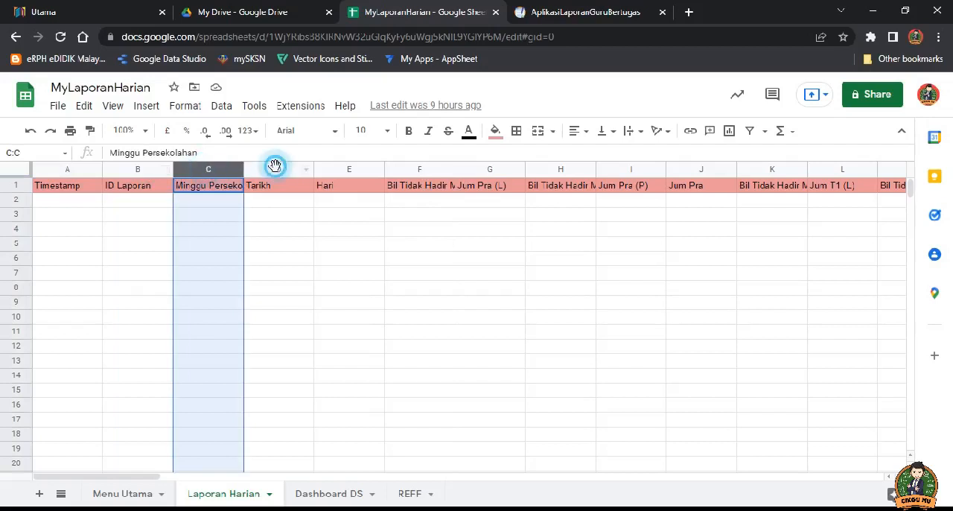
left_click(349, 165)
left_click(411, 166)
left_click(483, 168)
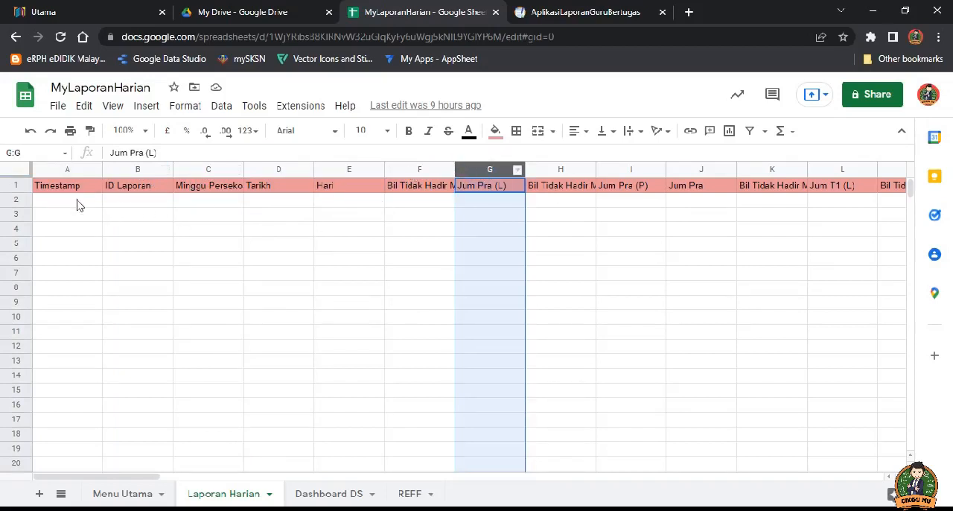
Step: Review the Timestamp and ID Laporan columns and widen the Minggu Persekolahan column to fit its header
left_click(64, 169)
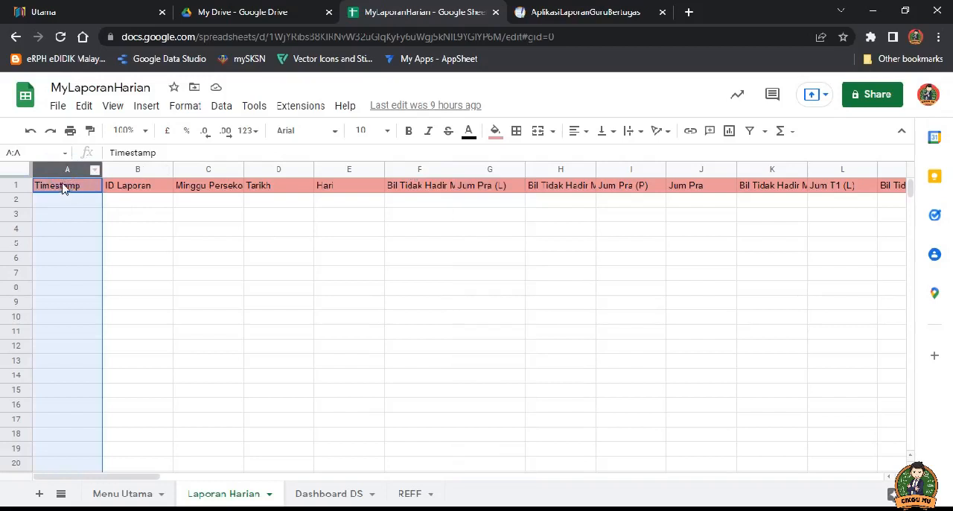
left_click(137, 171)
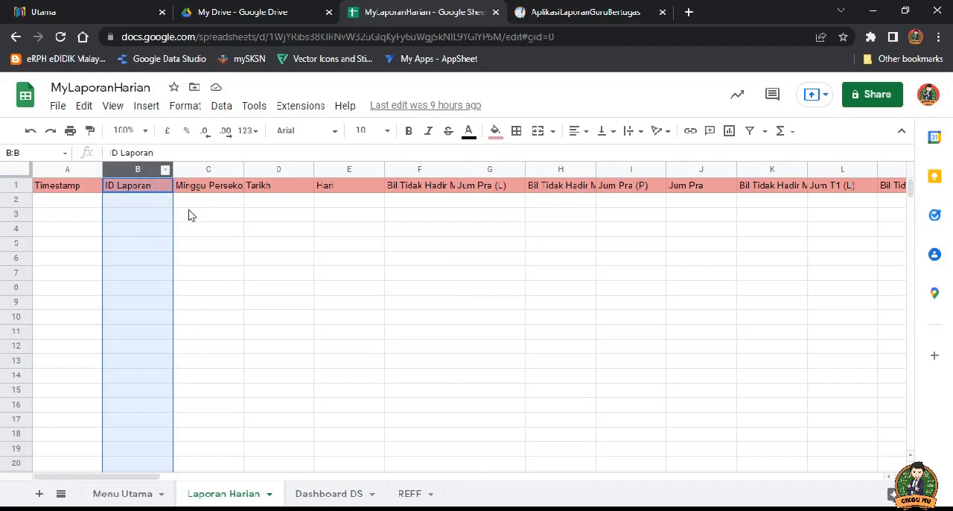
left_click(205, 169)
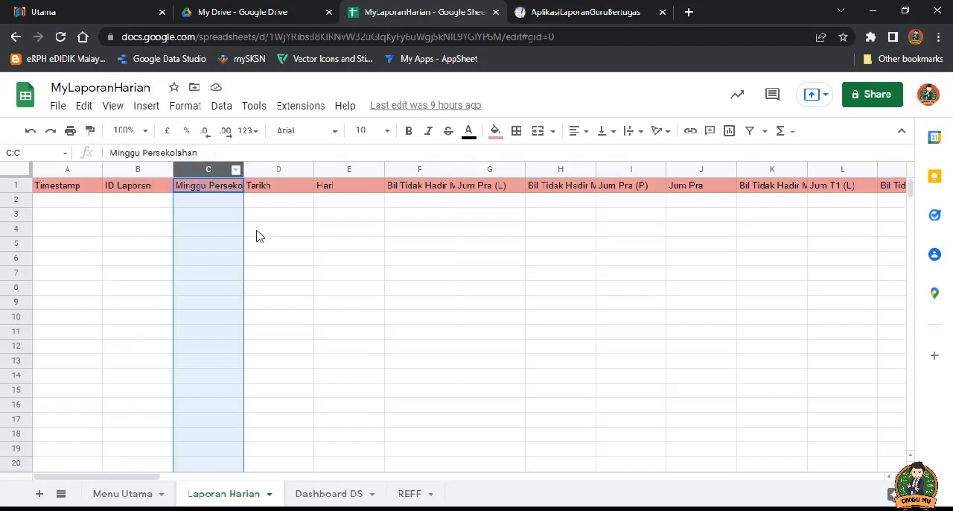
double_click(243, 168)
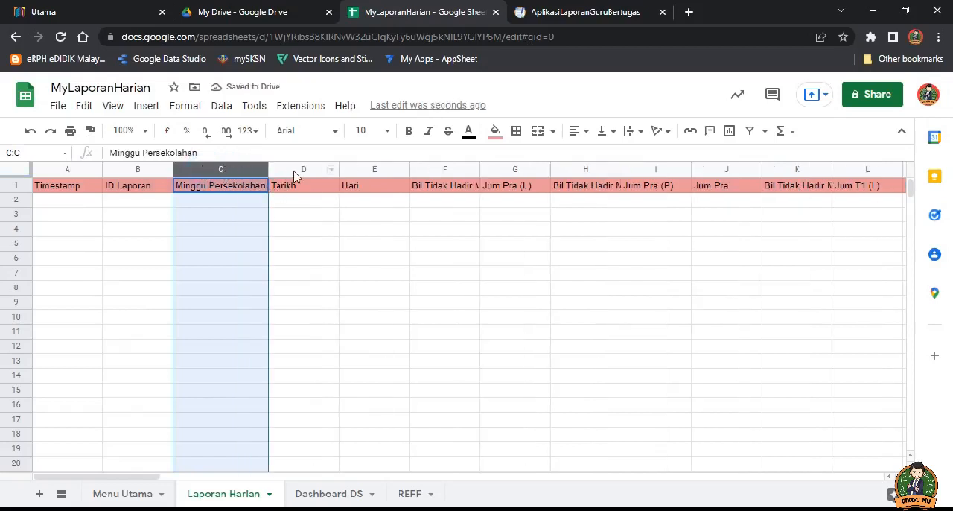
Step: Review the Tarikh and Hari columns and widen the Bil Tidak Hadir Murid Pra (L) column to fit its header
left_click(297, 169)
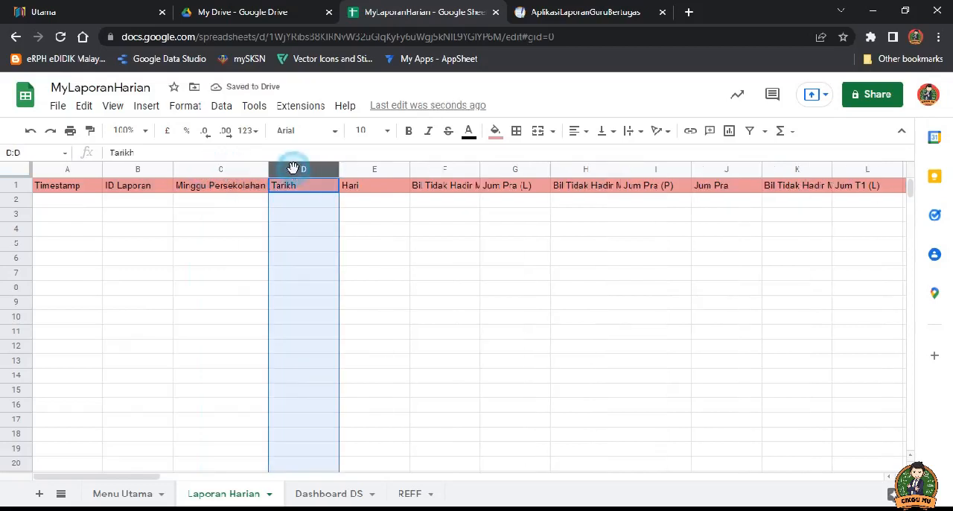
left_click(369, 169)
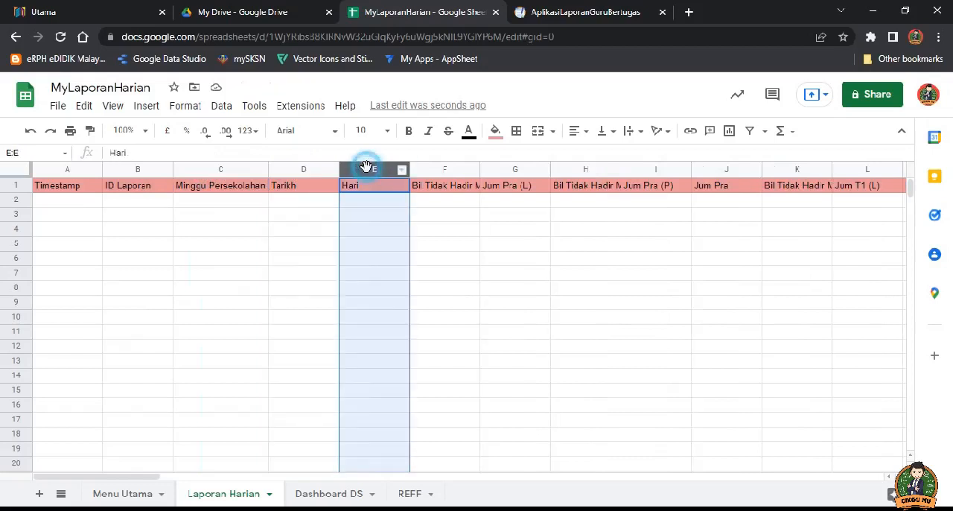
left_click(440, 170)
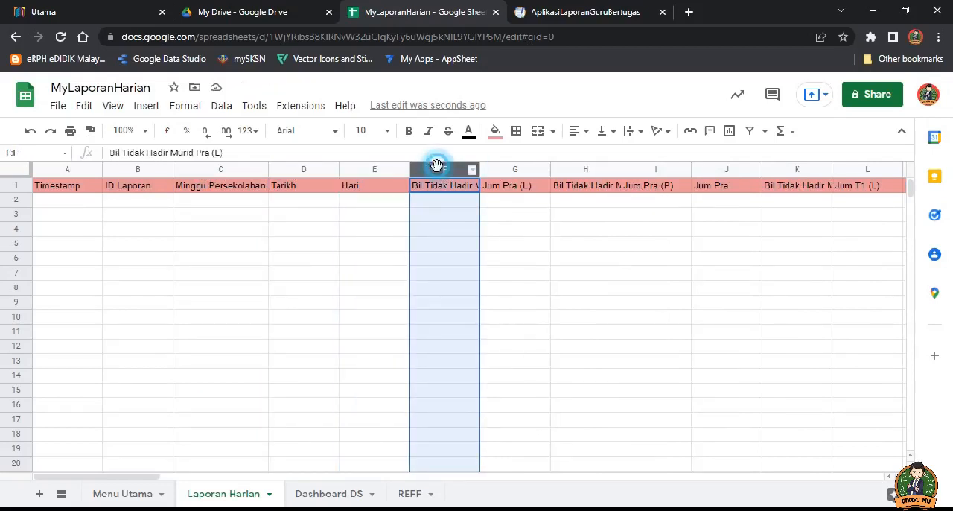
double_click(482, 169)
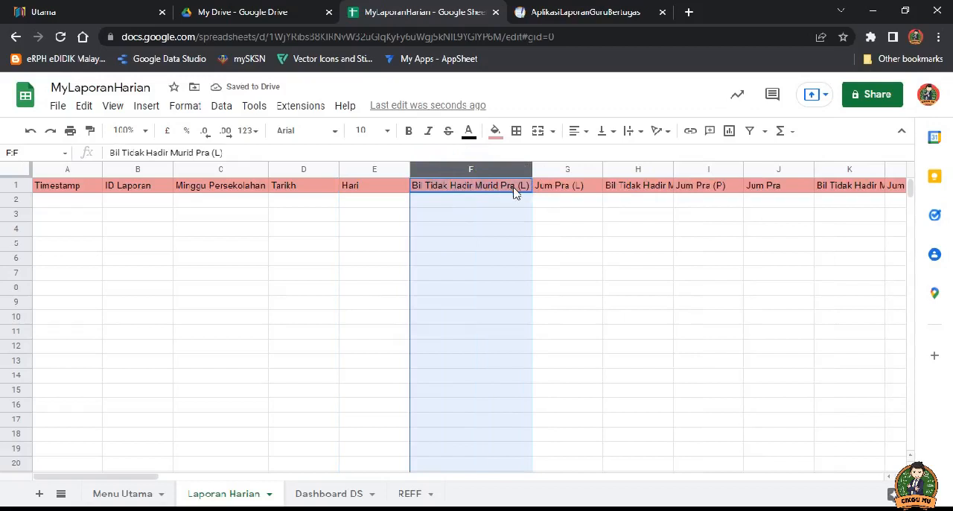
Step: Compare the Bil Tidak Hadir Murid Pra (L) column with the neighbouring Jum Pra (L) column
left_click(567, 170)
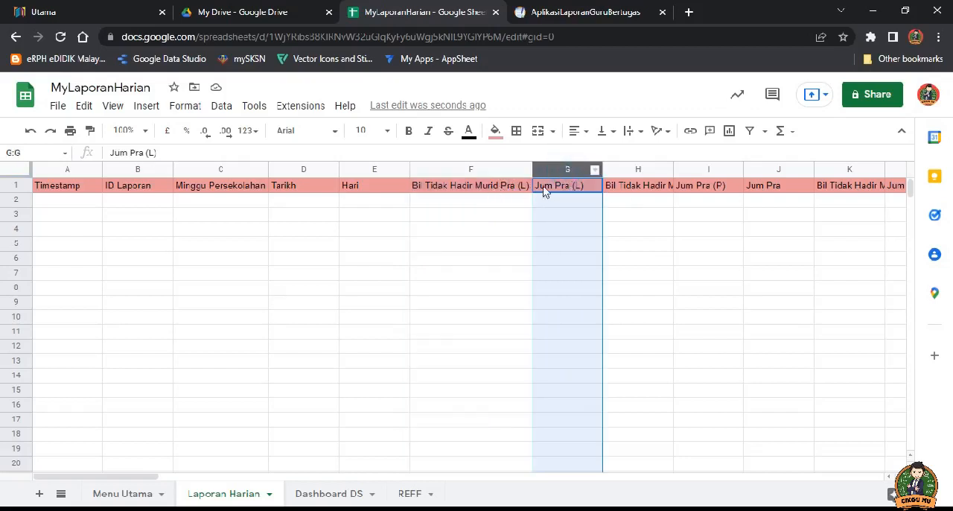
left_click(487, 173)
left_click(557, 170)
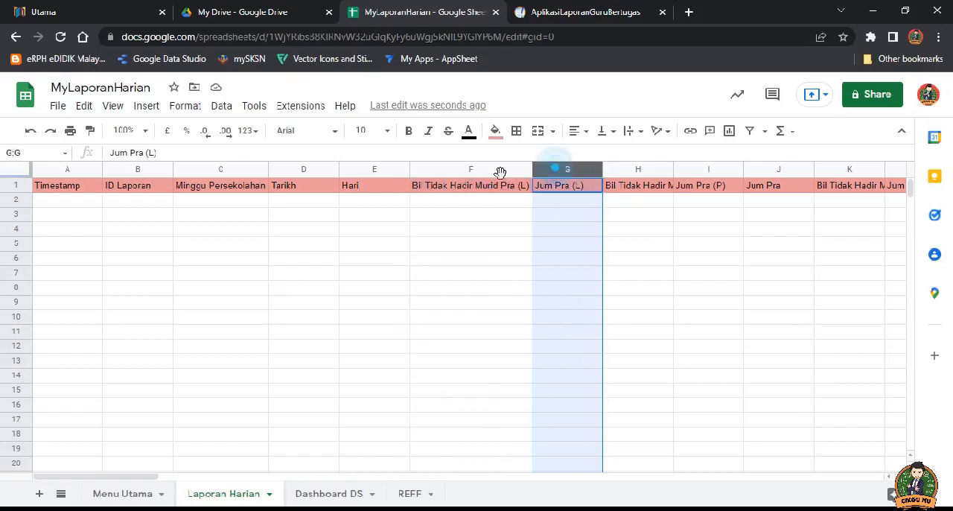
left_click(492, 170)
left_click(564, 170)
left_click(498, 169)
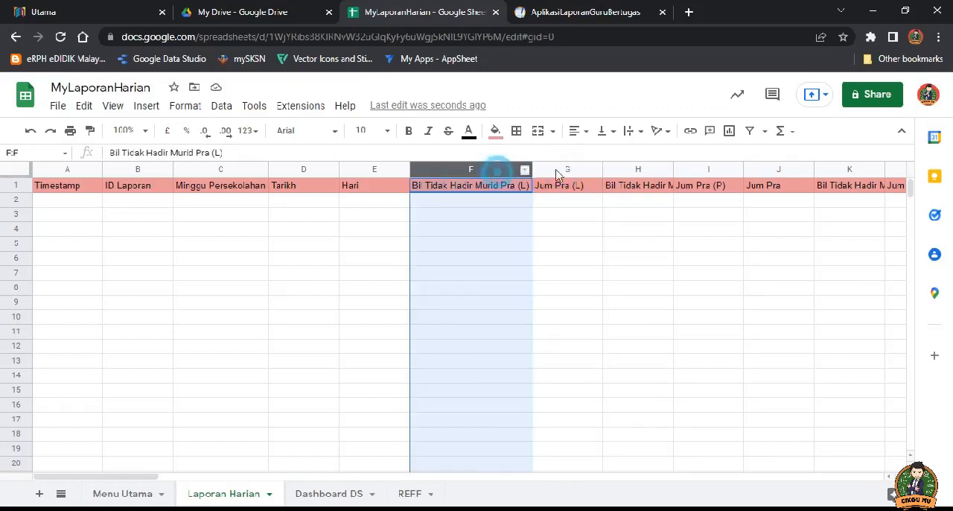
left_click(569, 168)
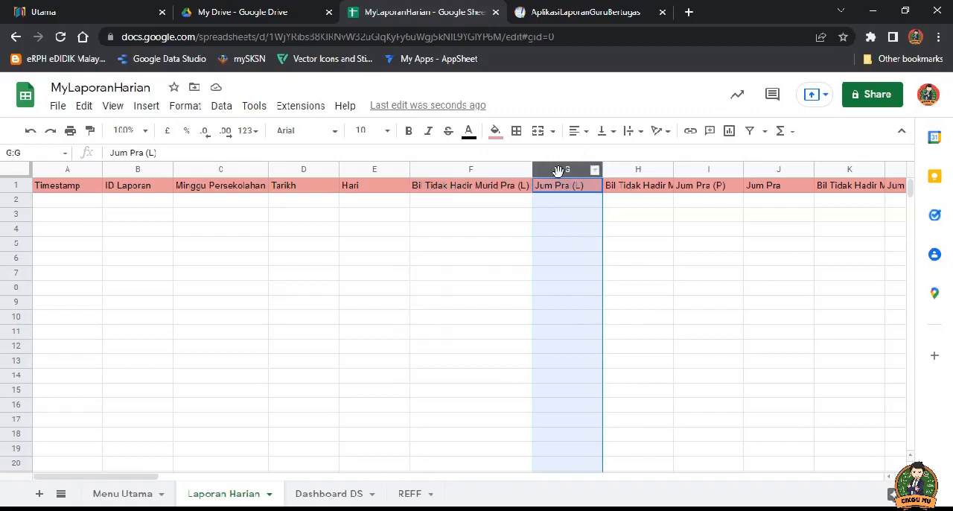
Step: Widen the Bil Tidak Hadir Murid Pra (P) column to fit its header, and review the Jum Pra (P) and Jum Pra columns
left_click(639, 170)
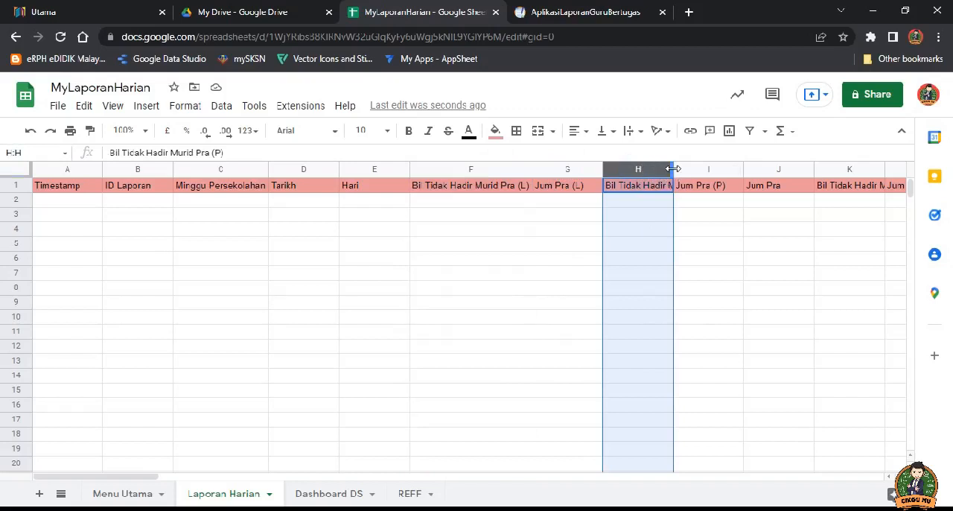
double_click(674, 170)
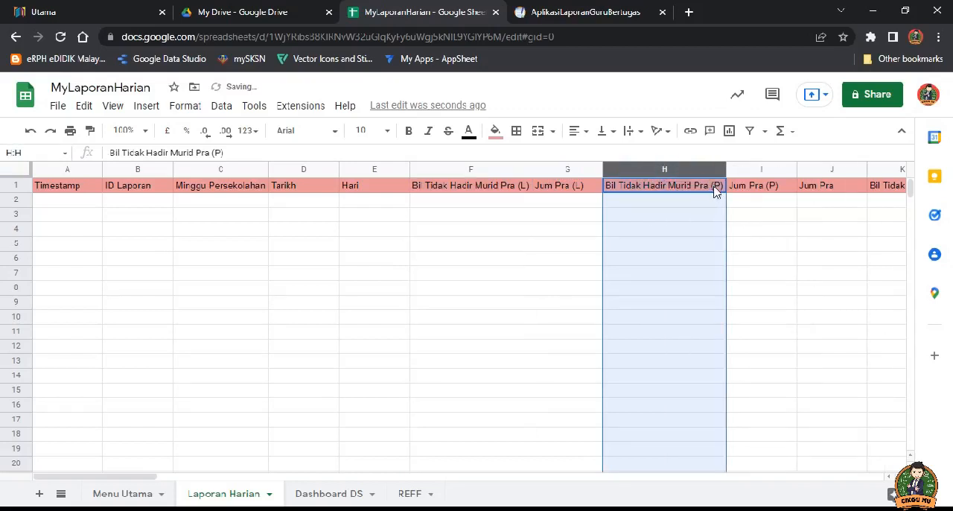
left_click(757, 170)
left_click(824, 170)
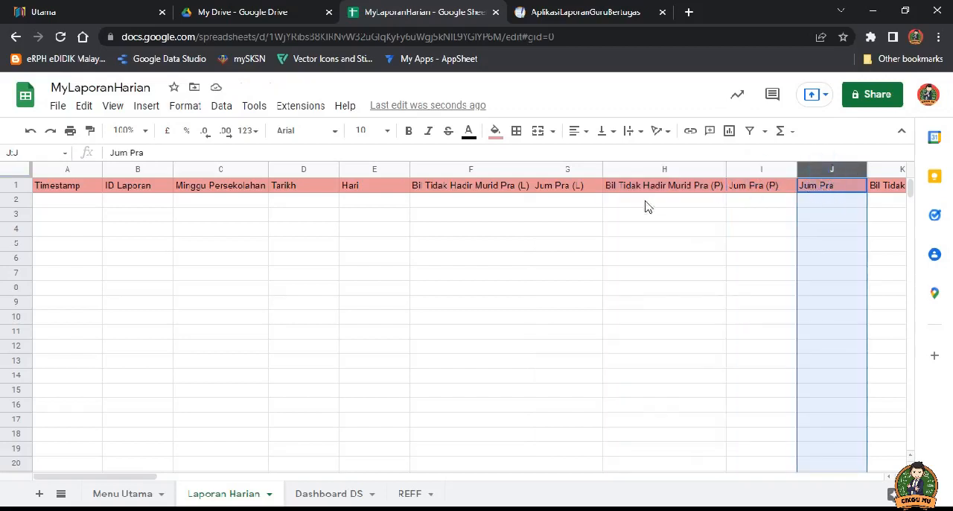
Step: Go through the preschool header cells again, from Bil Tidak Hadir Murid Pra (L) in F1 to Jum Pra in J1
left_click(501, 191)
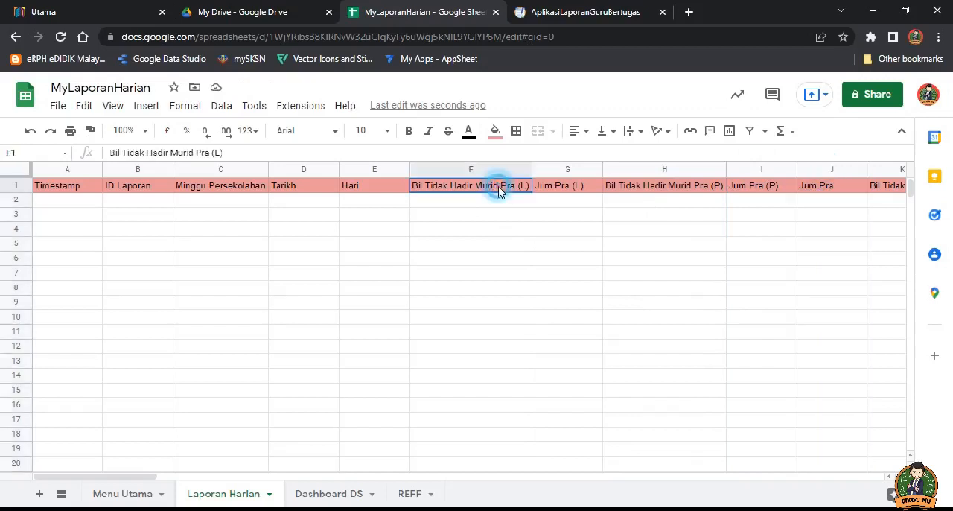
left_click(560, 190)
left_click(637, 187)
left_click(745, 187)
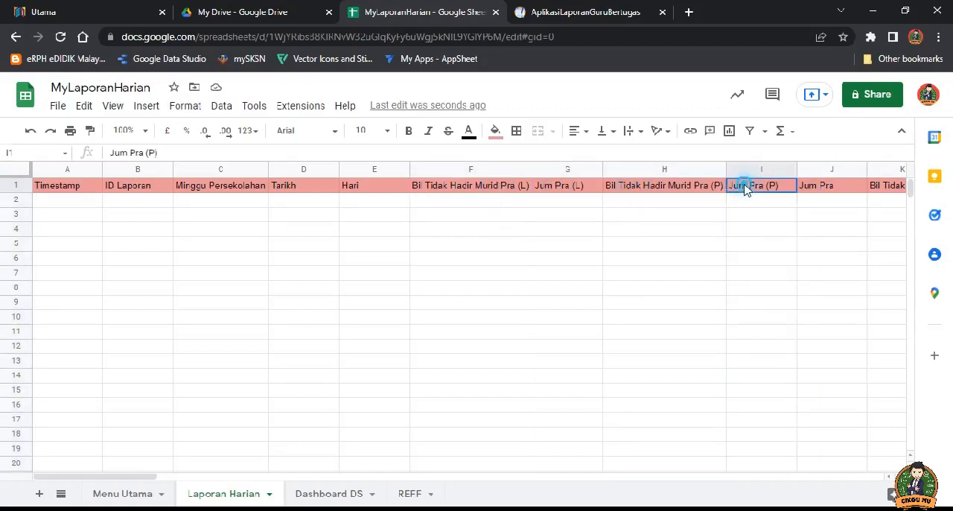
left_click(478, 193)
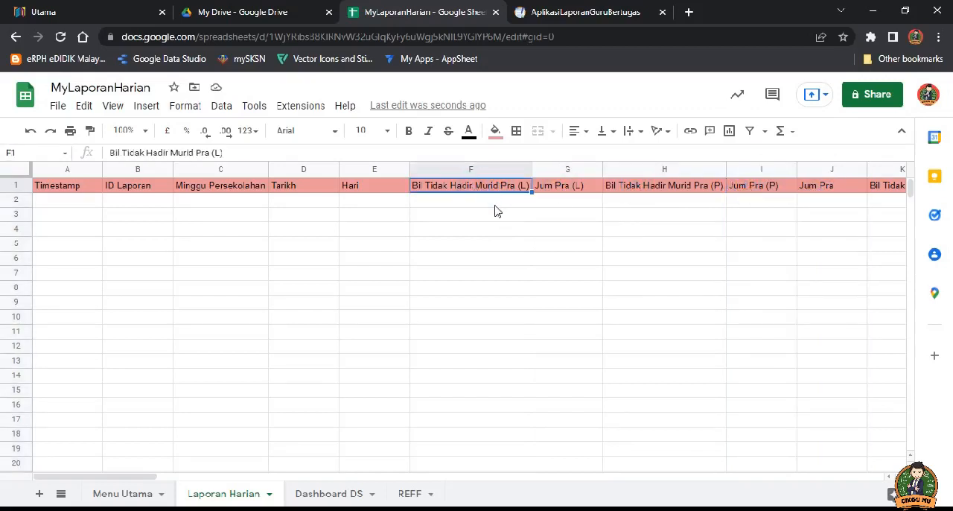
left_click(560, 191)
left_click(662, 188)
left_click(751, 187)
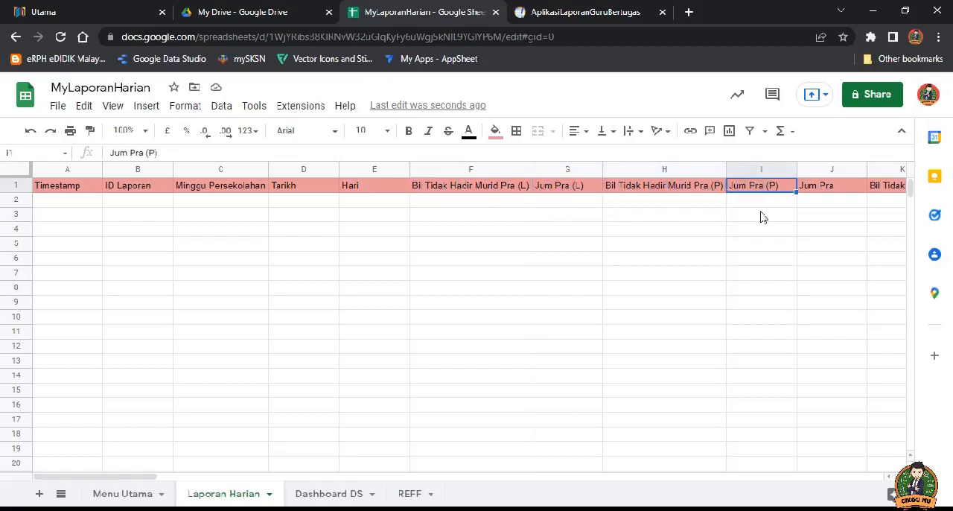
left_click(824, 194)
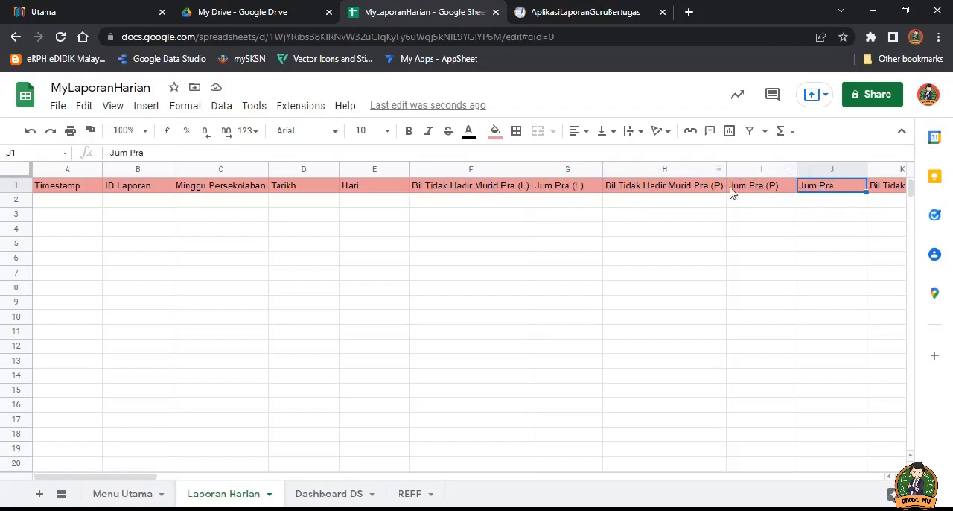
left_click(760, 190)
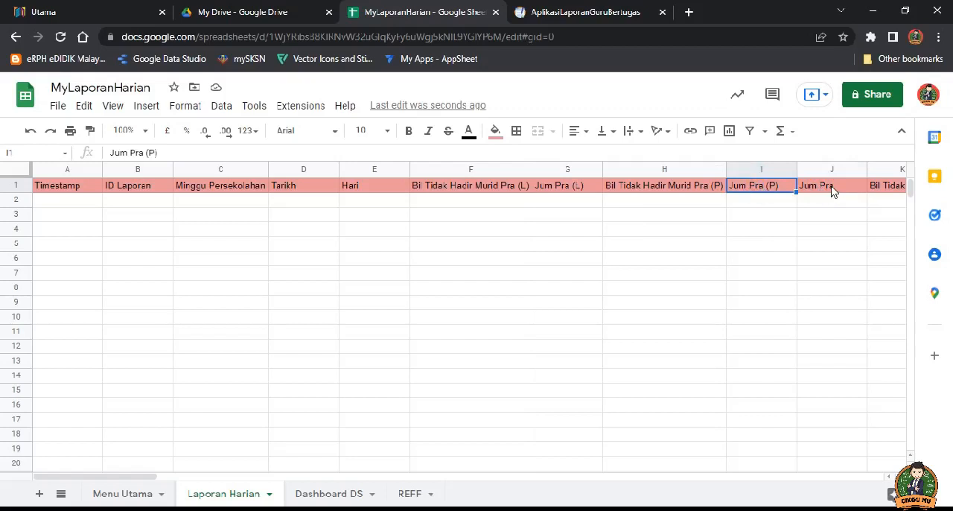
Step: Compare the Jum Pra (P) header in I1 with the Jum Pra header in J1
left_click(832, 192)
left_click(754, 190)
left_click(822, 191)
left_click(767, 188)
left_click(815, 191)
left_click(752, 191)
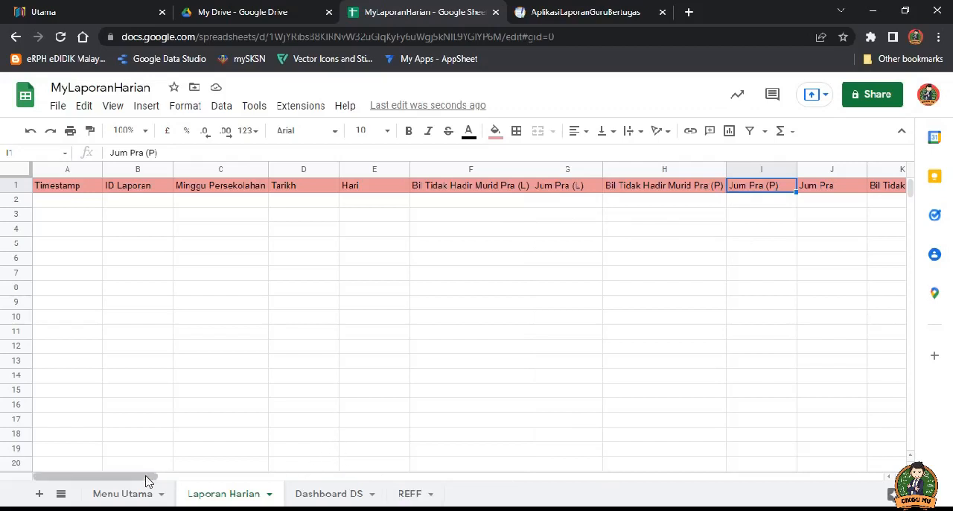
Step: Widen the Bil Tidak Hadir Murid Tahun 1 (L) column to fit its header, and check the neighbouring Jum T1 (L) header
left_click_drag(124, 480, 221, 483)
left_click(246, 186)
left_click(313, 187)
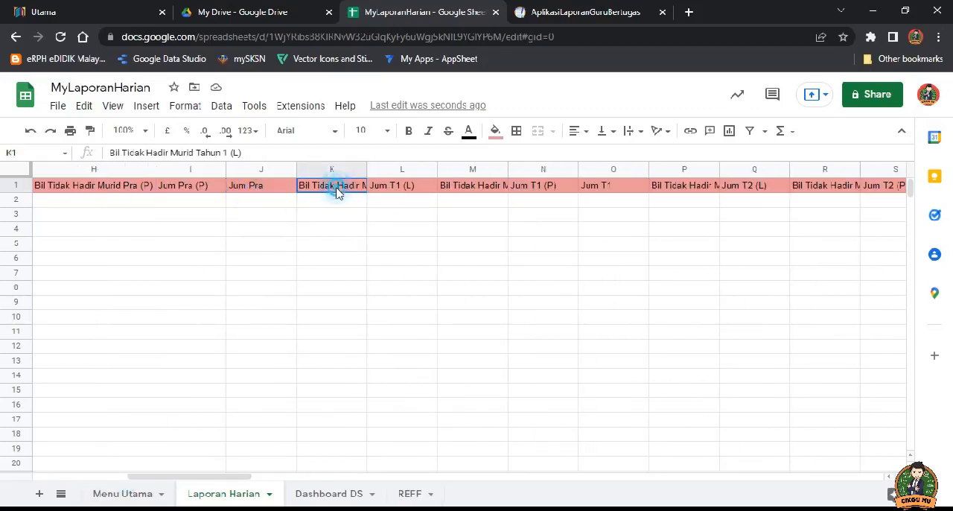
double_click(366, 169)
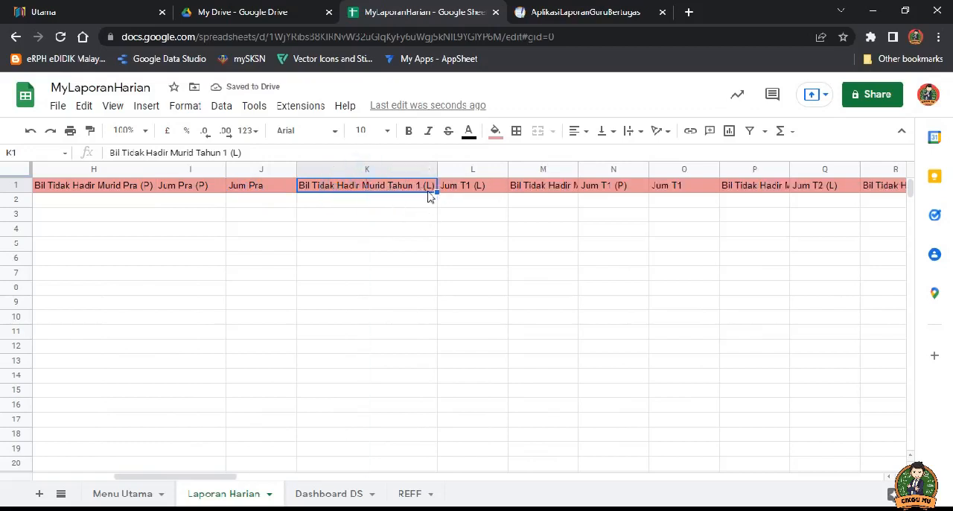
left_click(470, 191)
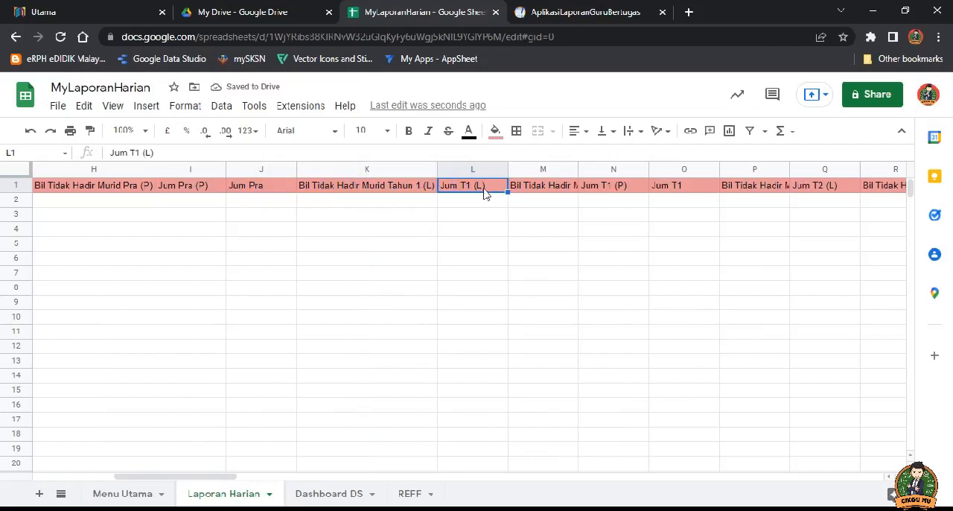
Step: Widen the Bil Tidak Hadir Murid Tahun 1 (P) column to fit its header, and check the Jum T1 (P) header
left_click(555, 192)
double_click(578, 169)
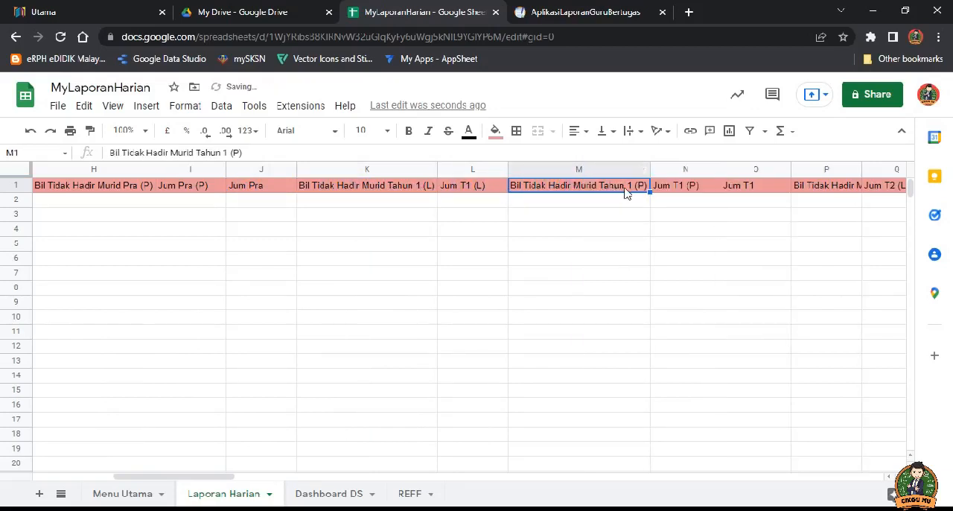
left_click(678, 192)
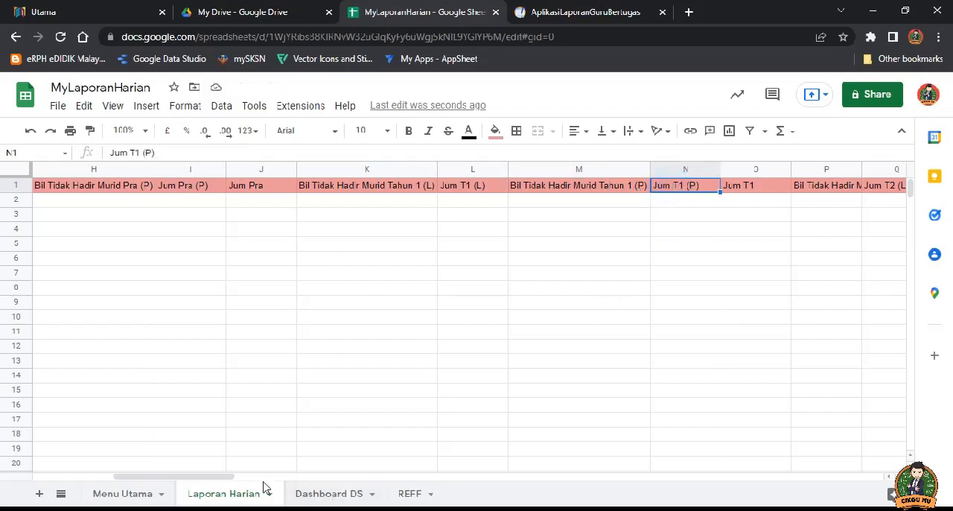
Step: Check the Tahun 6 headers and widen the Bil Tidak Hadir Murid Tahun 5 (P) column to fit its header
left_click_drag(190, 478, 435, 481)
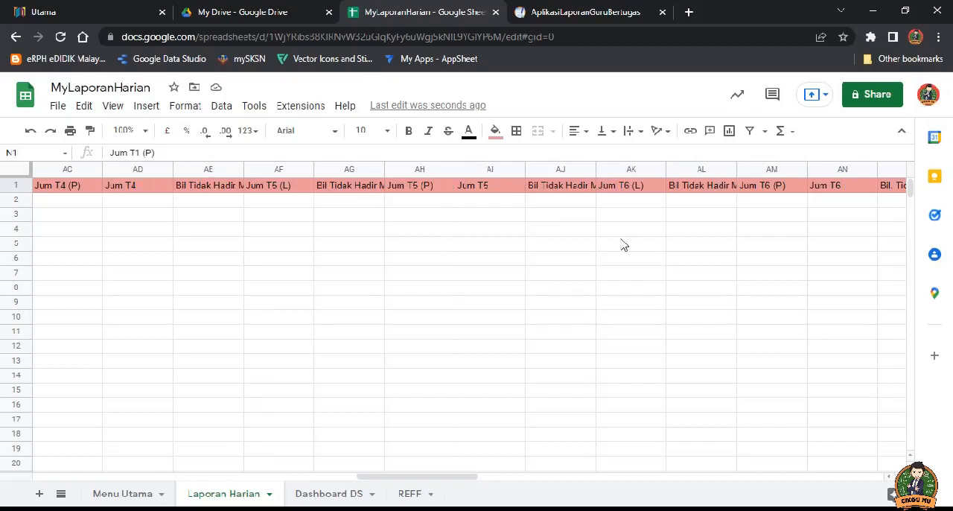
left_click(620, 170)
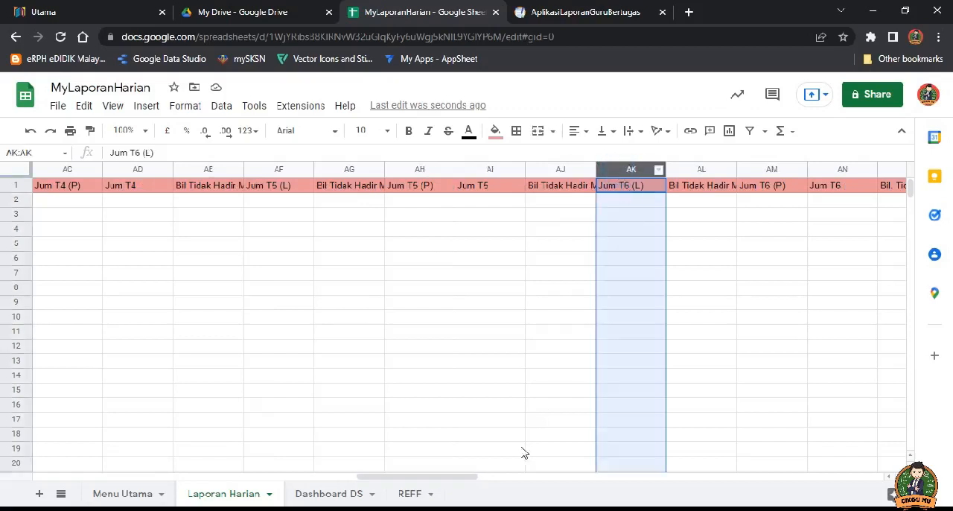
left_click(568, 192)
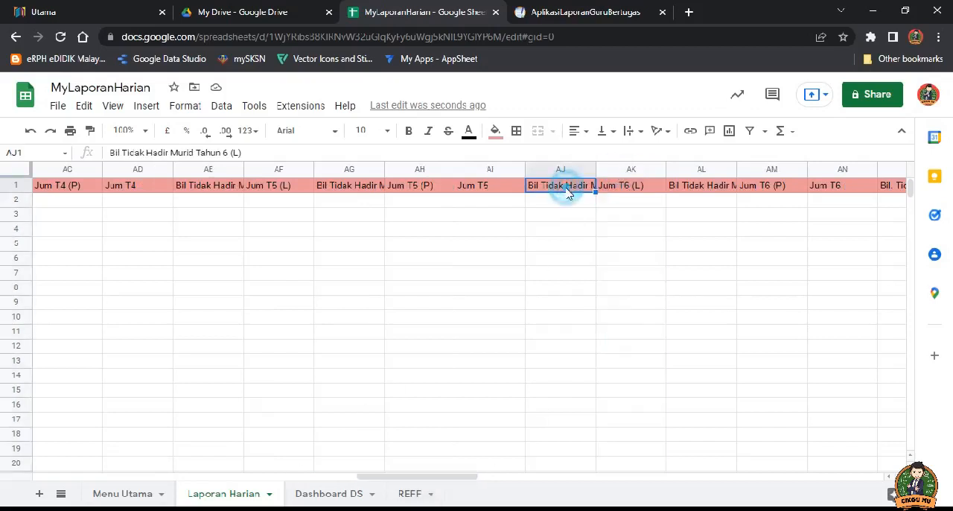
left_click(353, 187)
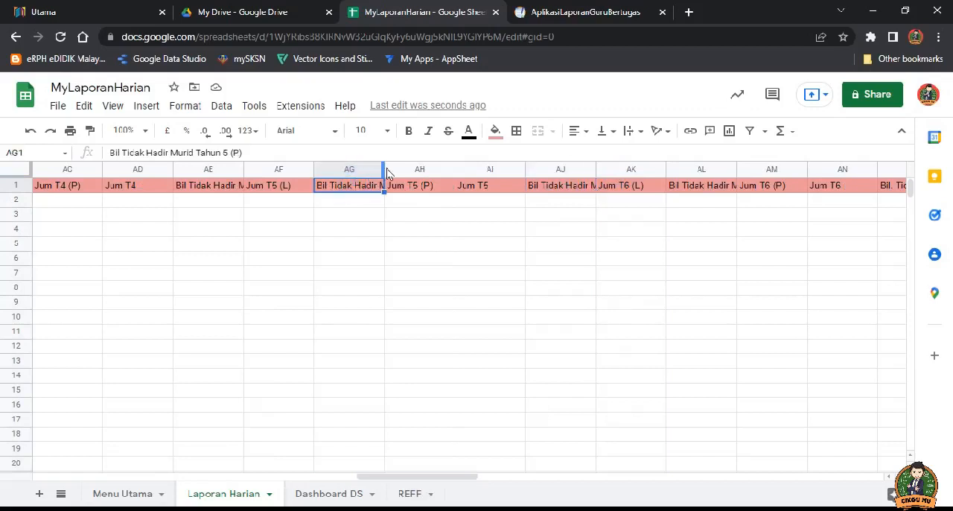
double_click(384, 168)
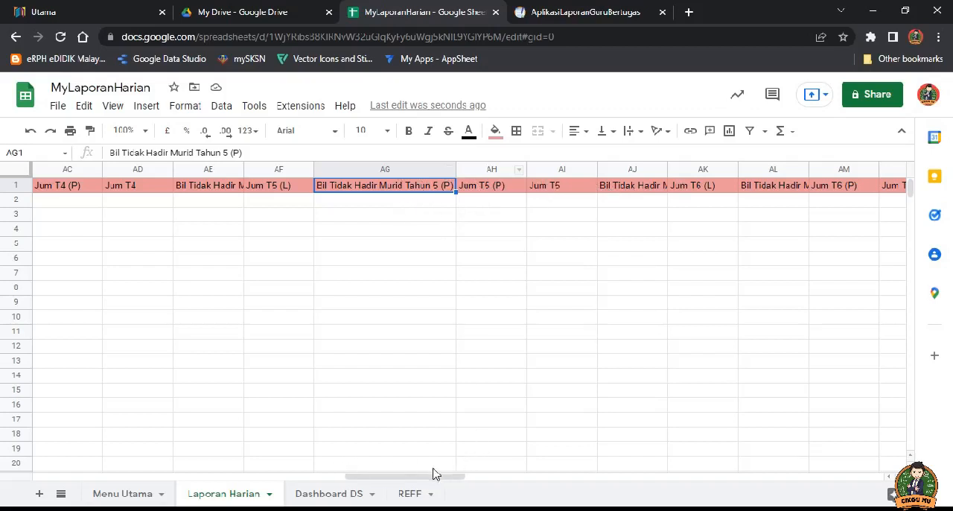
Step: Widen the Jum Keseluruhan Murid (L) and Jum Keseluruhan Murid (P) columns to fit their headers
left_click_drag(404, 476, 583, 467)
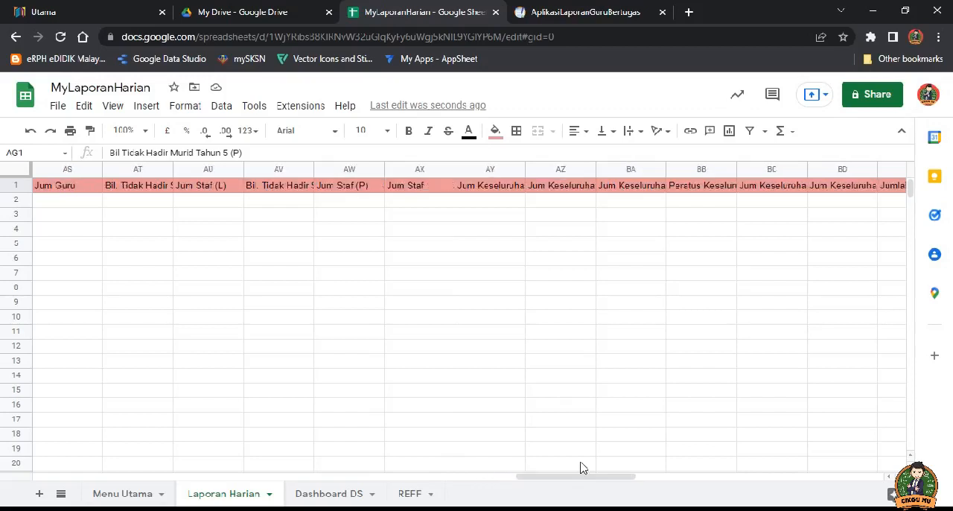
left_click(497, 167)
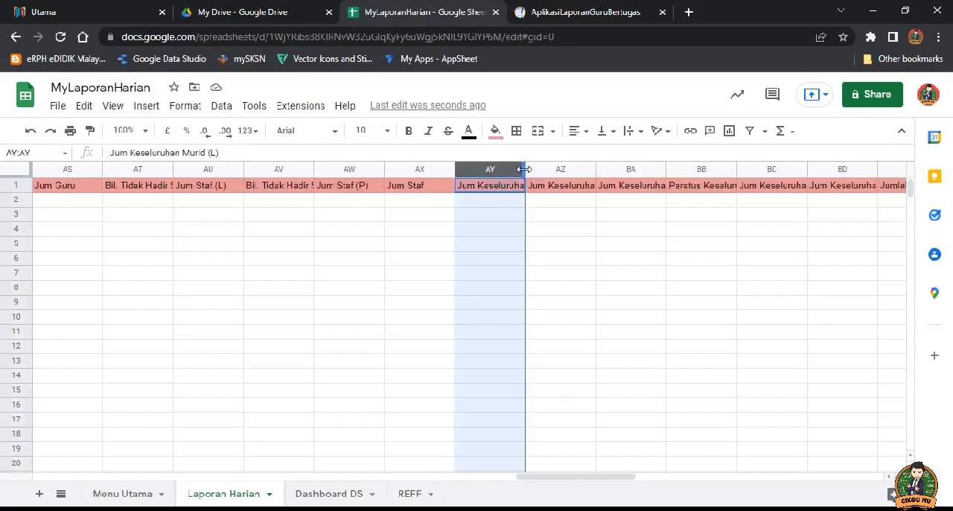
double_click(525, 169)
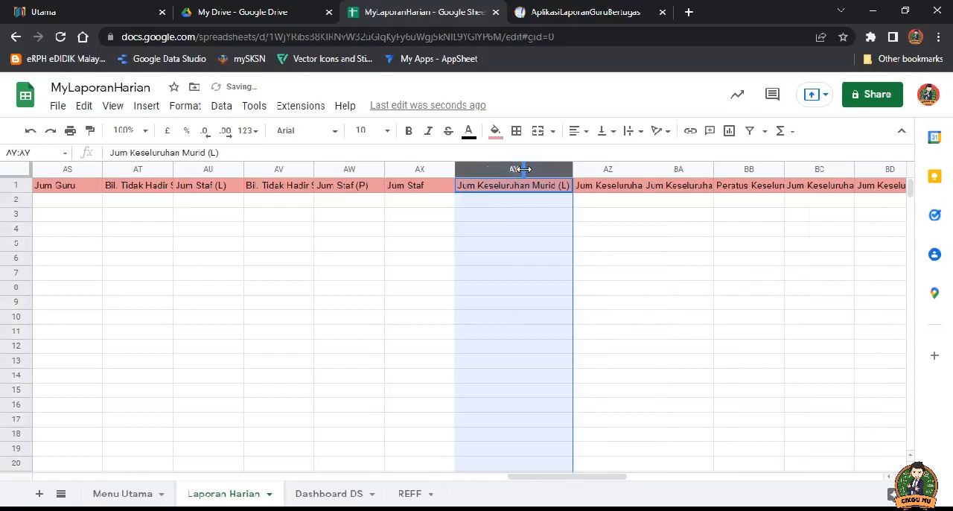
left_click(611, 171)
double_click(644, 169)
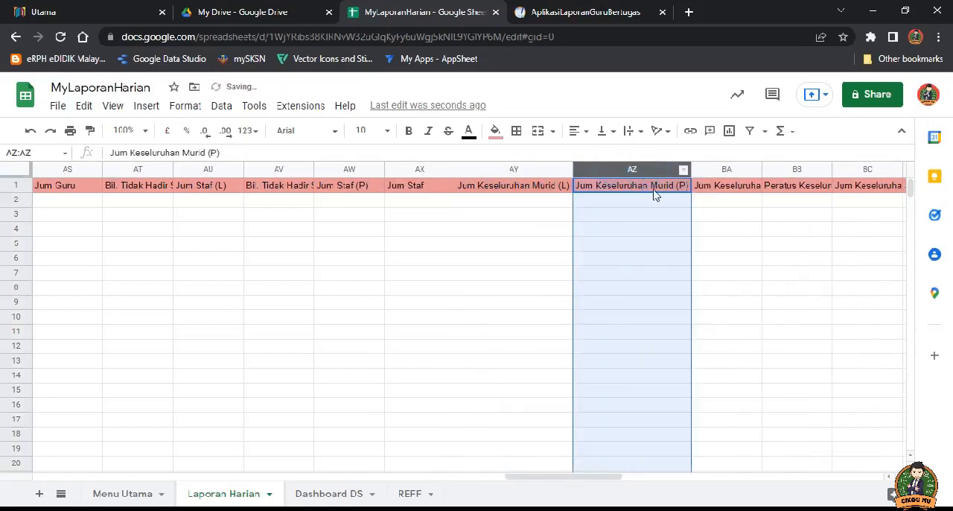
left_click(530, 188)
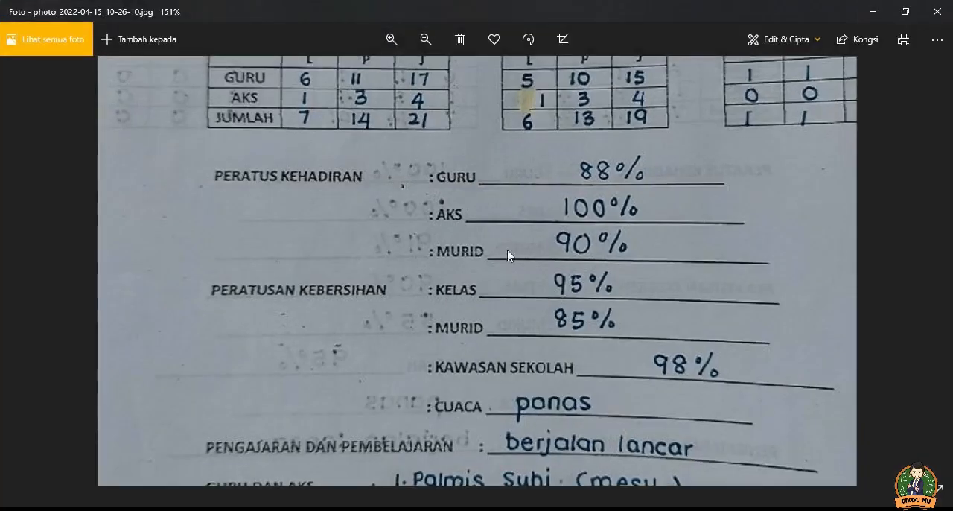
Step: Examine the pupil and teacher attendance tables on the handwritten report form in the Photos app, and return to the spreadsheet
scroll(507, 250, "up", 3)
scroll(485, 229, "down", 1)
mouse_move(494, 149)
left_mouse_down()
mouse_move(501, 346)
mouse_move(504, 302)
left_mouse_up()
left_click_drag(475, 133, 481, 100)
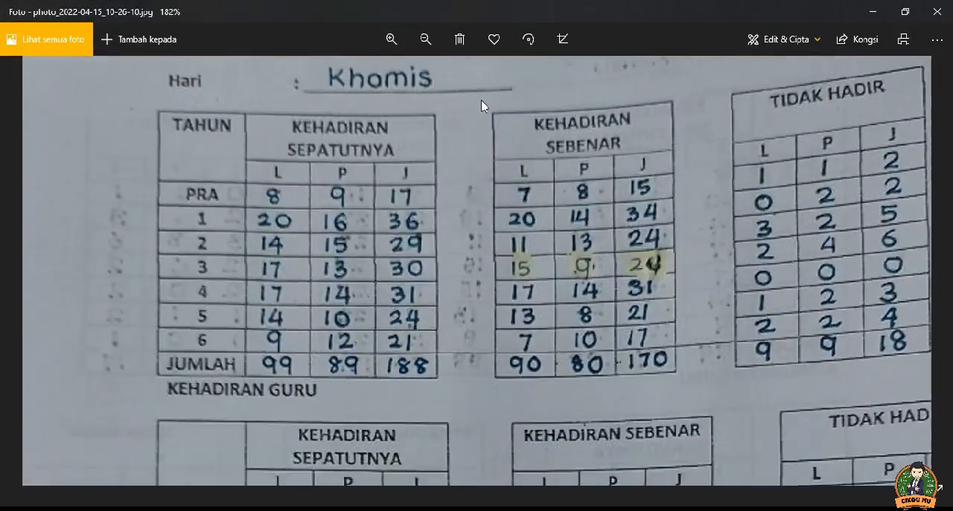
left_click_drag(455, 257, 464, 183)
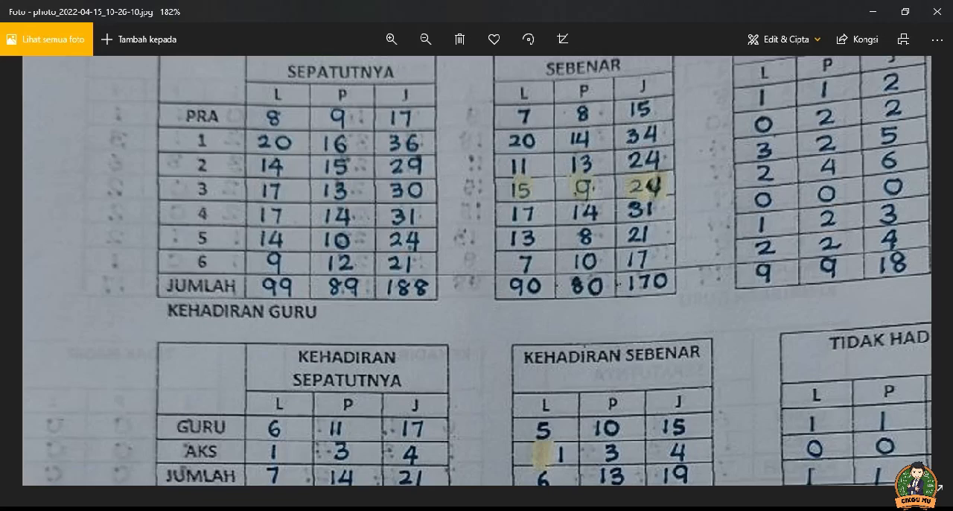
left_click(166, 509)
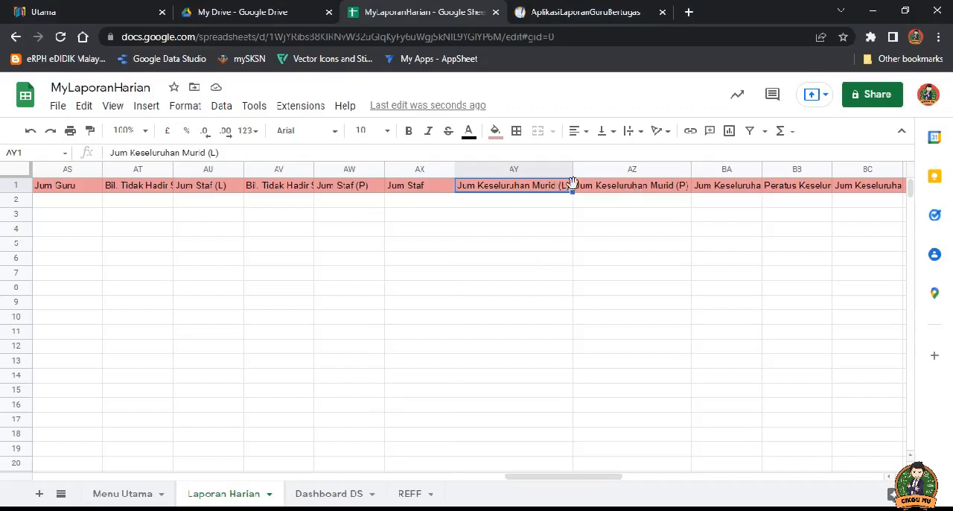
Step: Compare the Jum Keseluruhan Murid (P) header with the JUMLAH row on the report form photo, and return to the spreadsheet
left_click(628, 188)
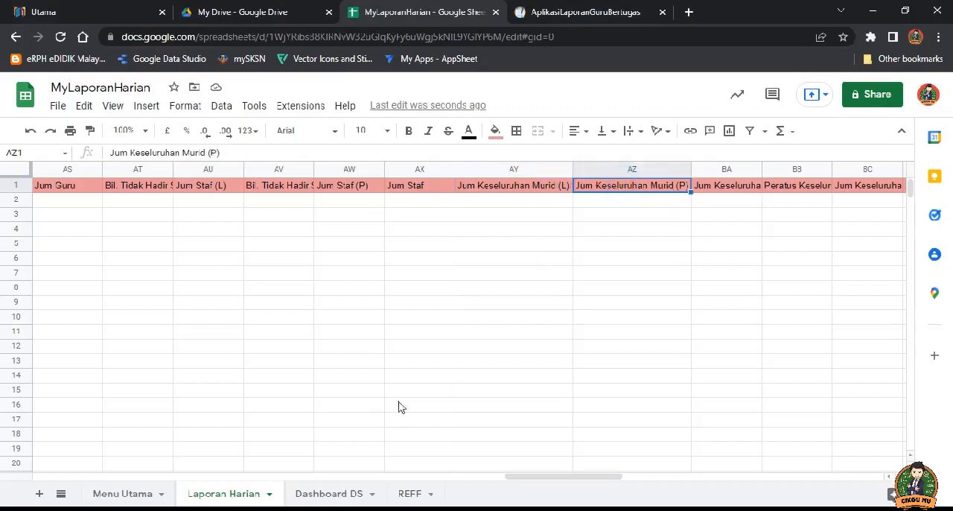
left_click(231, 508)
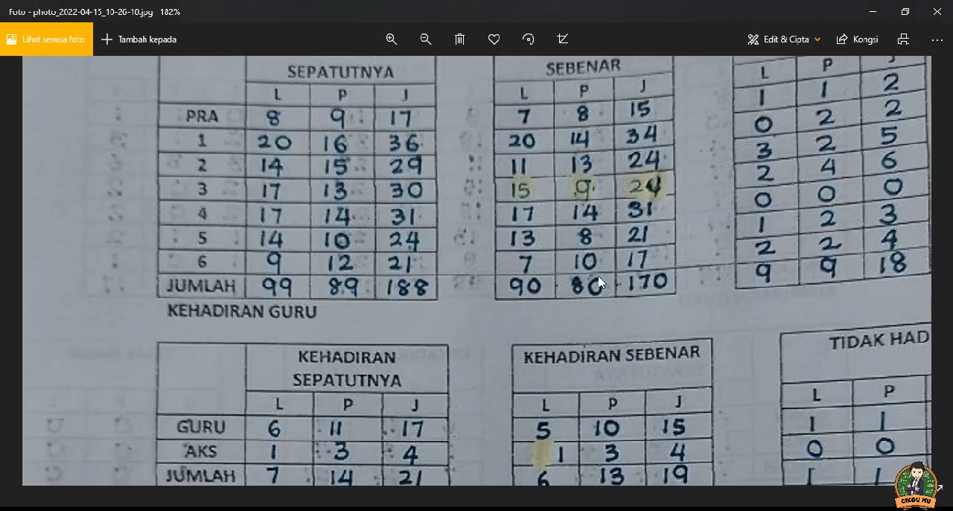
left_click(233, 509)
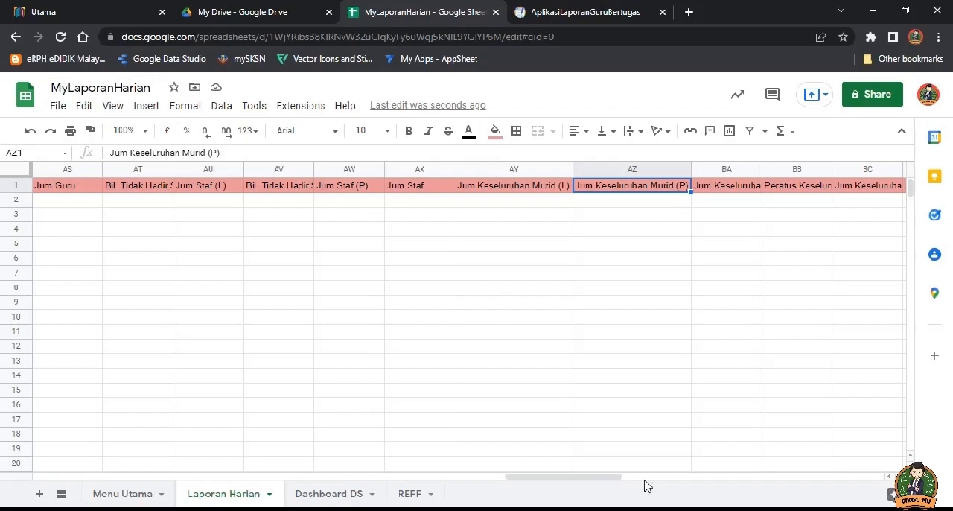
Step: Widen the Peratus Keseluruhan Staf and Jumlah Keseluruhan Staf columns to fit their headers
left_click(588, 477)
left_click_drag(593, 477, 659, 470)
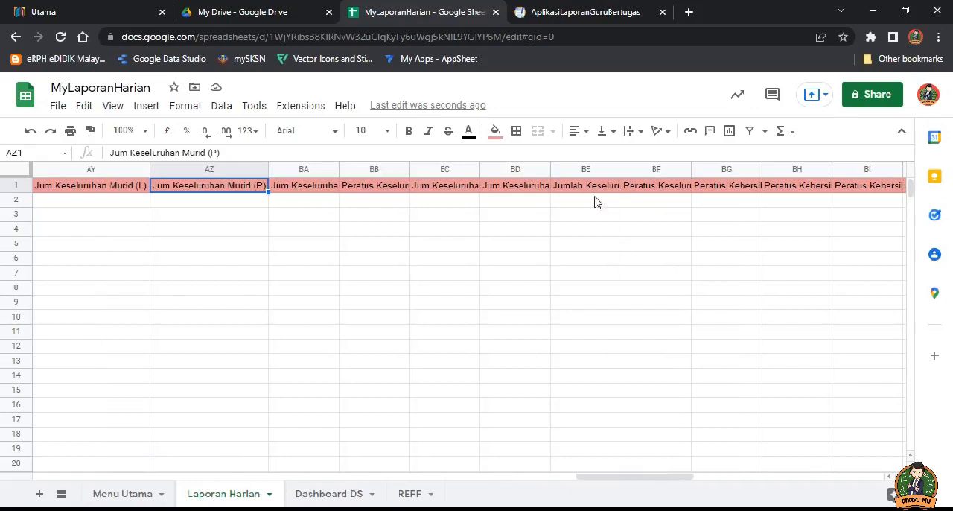
left_click(650, 187)
double_click(691, 169)
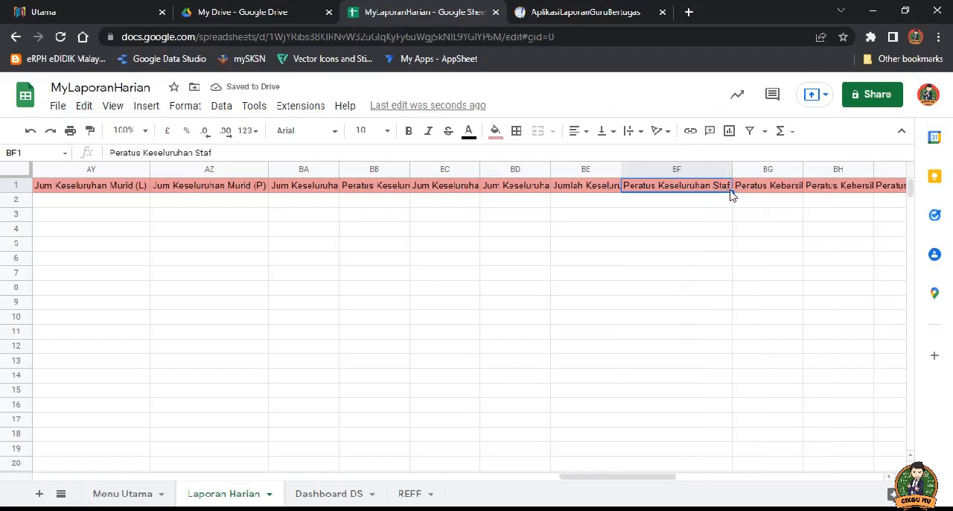
left_click(602, 186)
left_click_drag(622, 173, 660, 170)
left_click(697, 192)
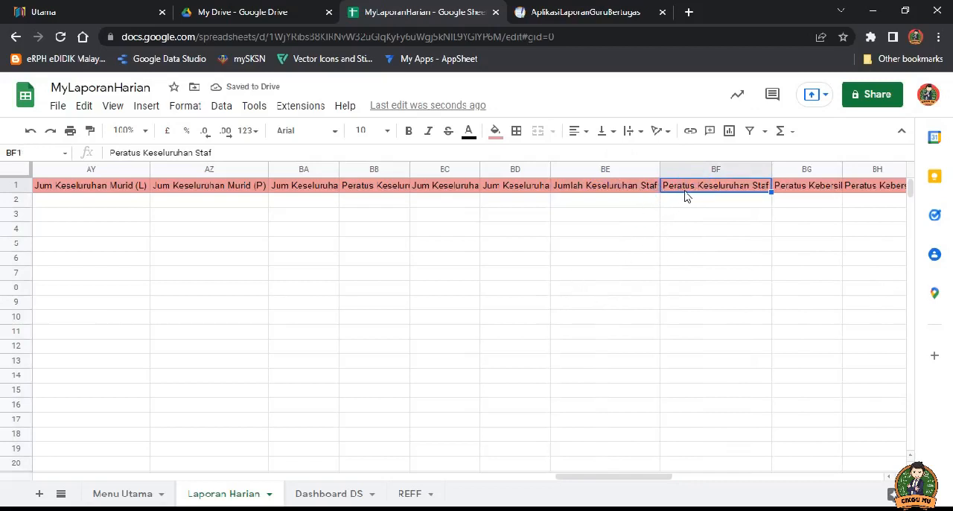
Step: Examine the attendance and cleanliness percentage entries on the report form photo, and return to the spreadsheet
left_click(257, 509)
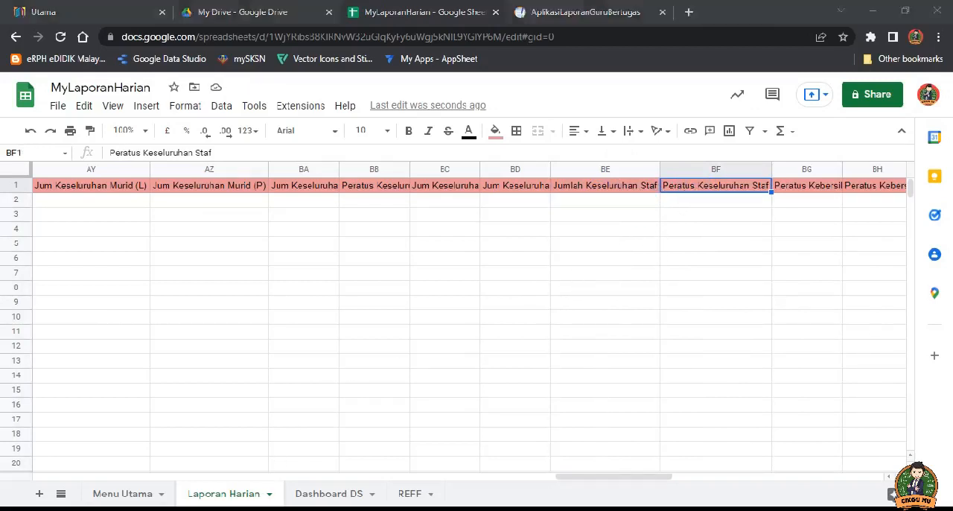
scroll(521, 332, "down", 2)
scroll(518, 334, "up", 1)
left_click_drag(485, 341, 474, 249)
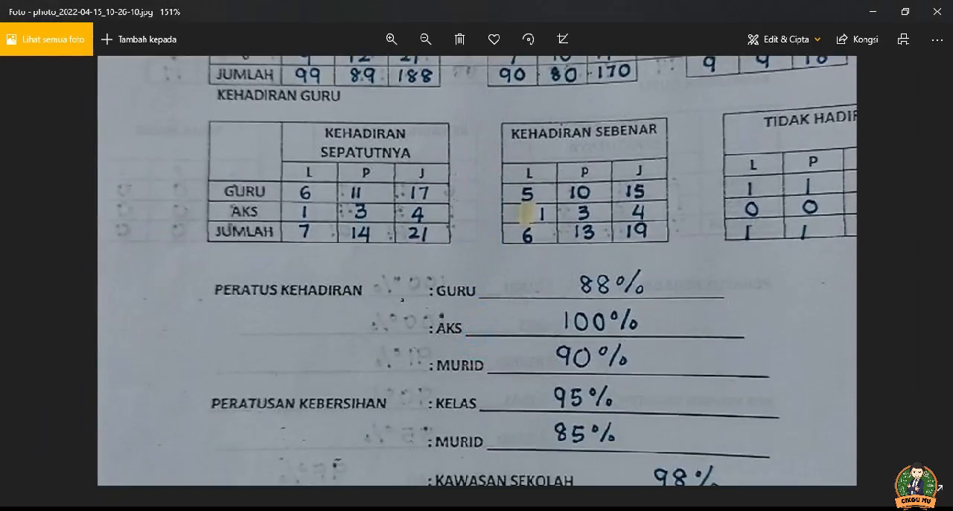
left_click(258, 509)
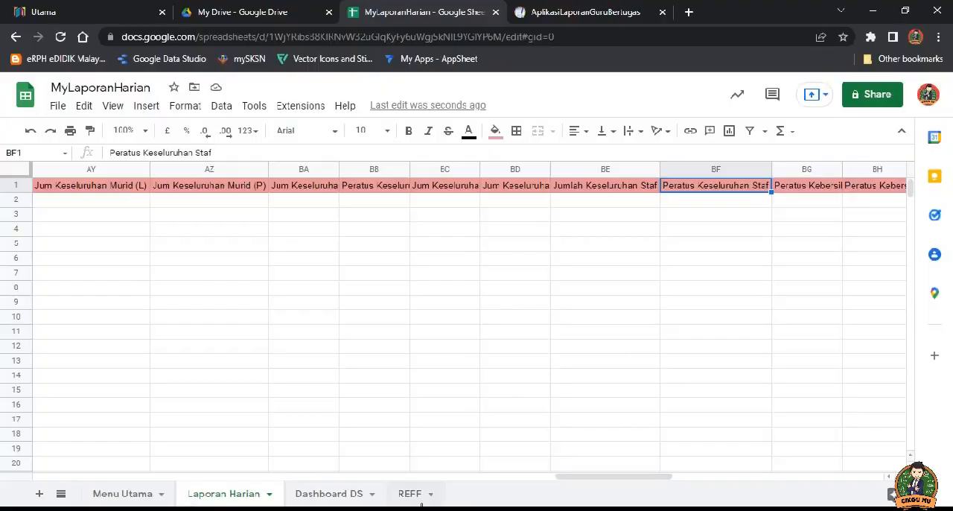
Step: Widen the Peratus Kebersihan Kelas and Peratus Kebersihan Murid columns to fit their headers
left_click_drag(641, 481, 705, 481)
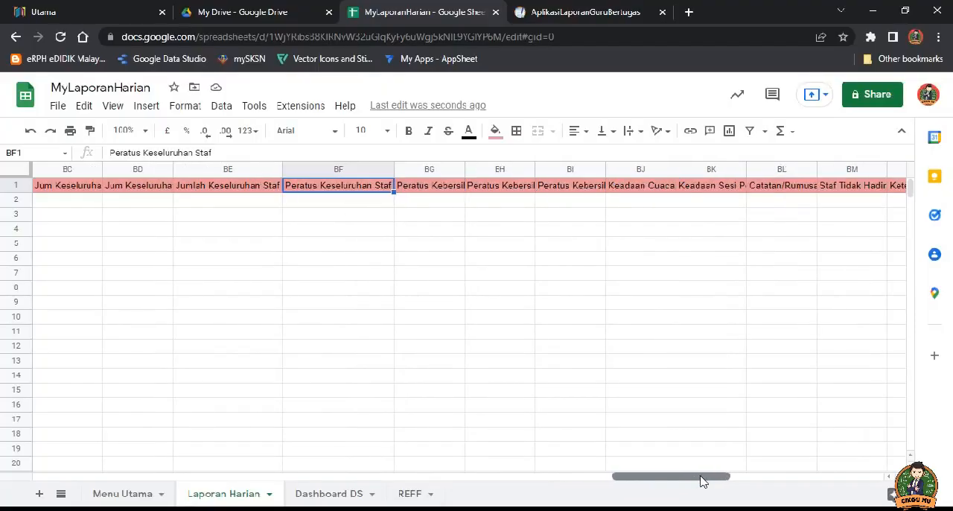
double_click(462, 172)
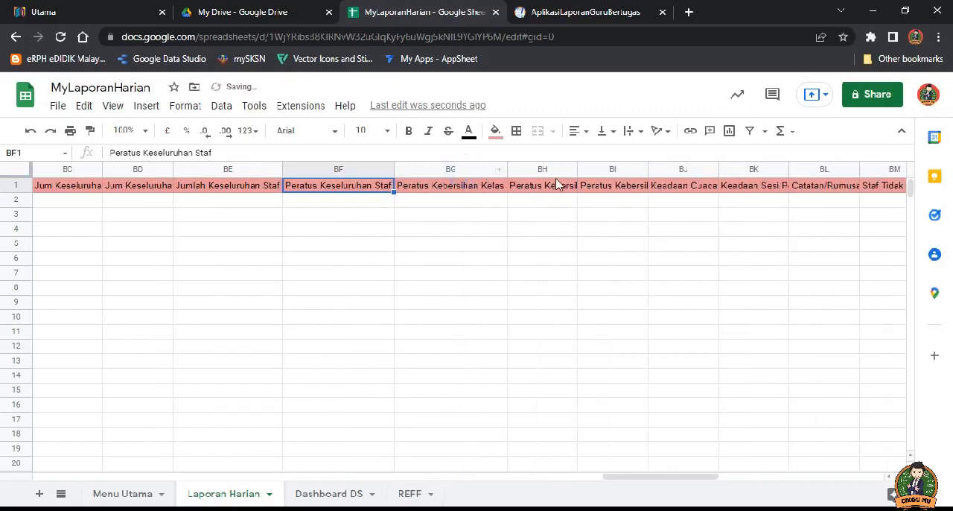
double_click(578, 170)
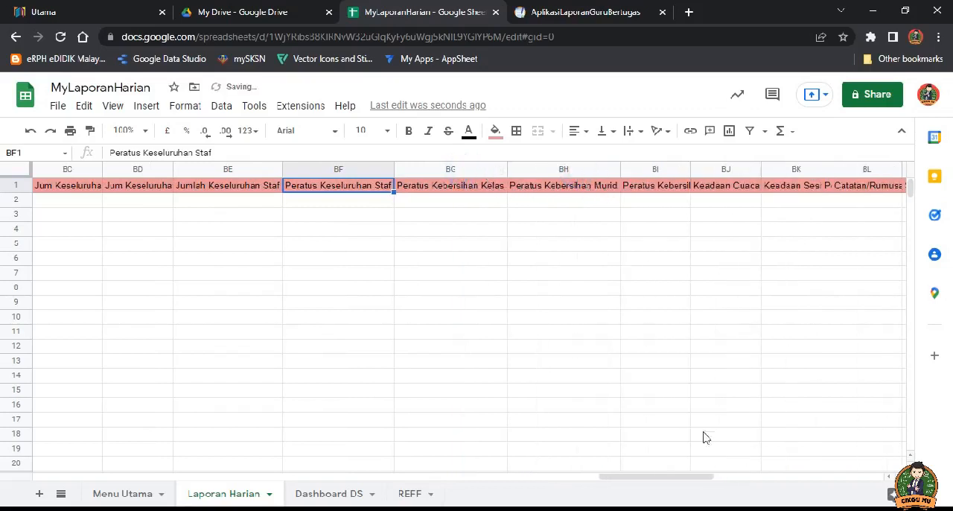
Step: Widen the Catatan/Rumusan Hari Ini column to fit its header
left_click_drag(628, 481, 695, 477)
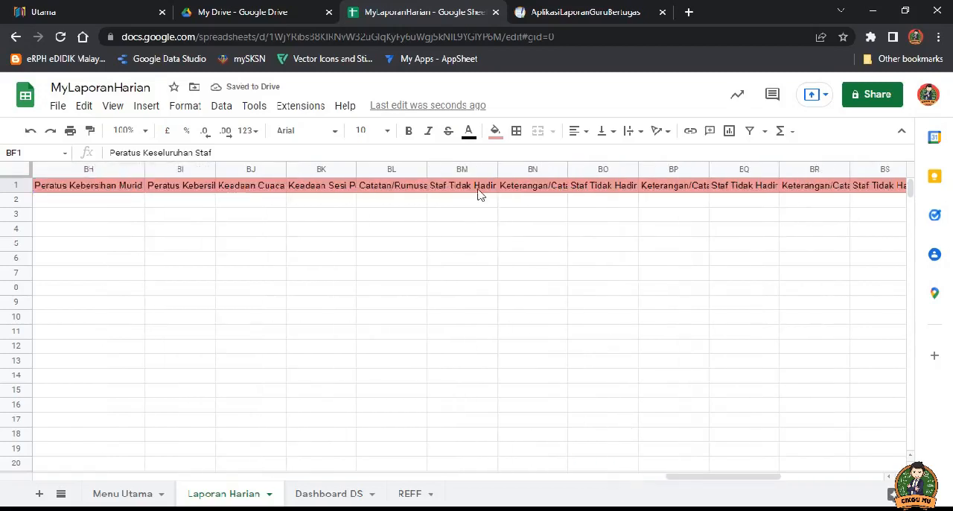
left_click(460, 169)
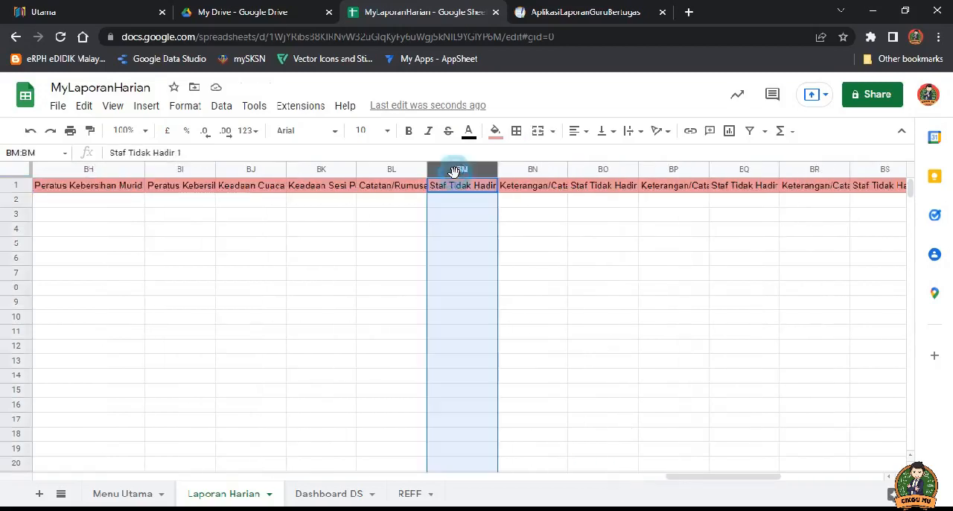
left_click(529, 170)
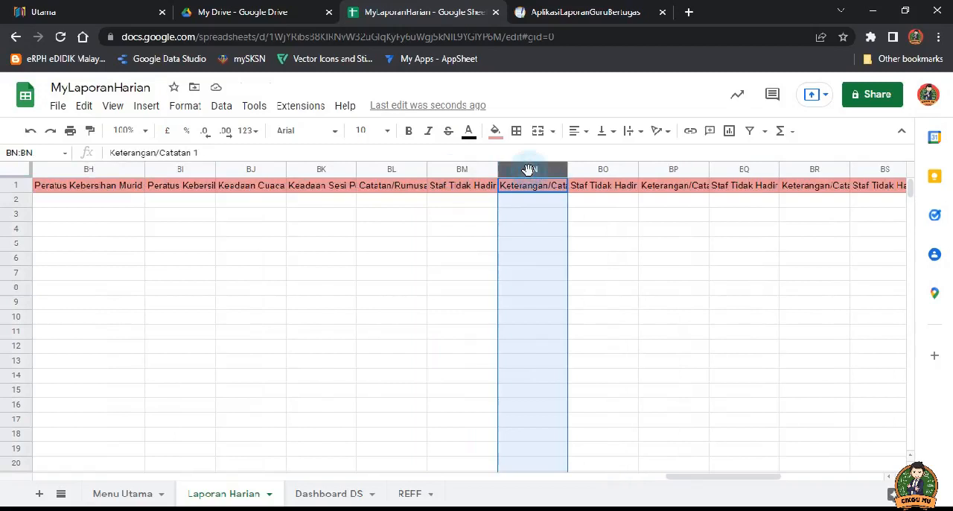
left_click(395, 169)
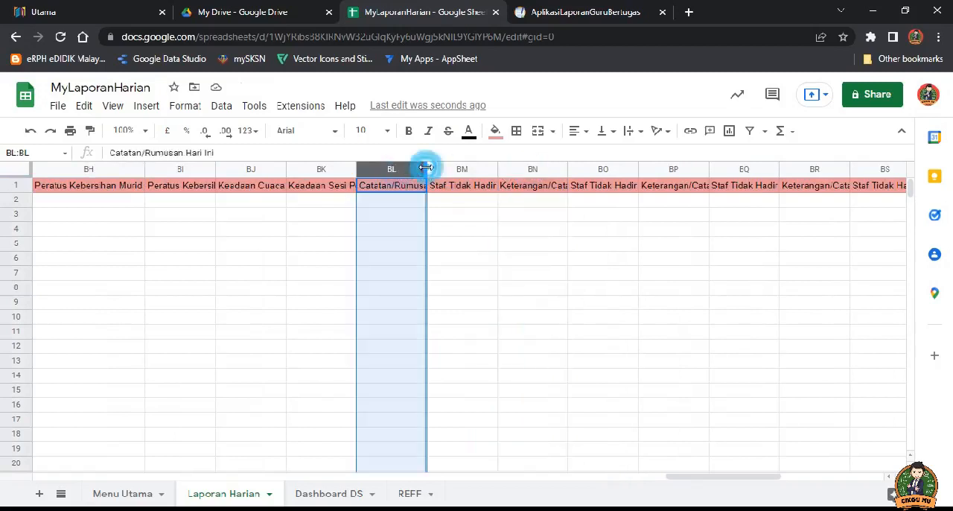
double_click(428, 169)
Step: Examine the weather, lesson, absent-staff and CATATAN entries on the report form photo, and return to the spreadsheet
left_click(365, 508)
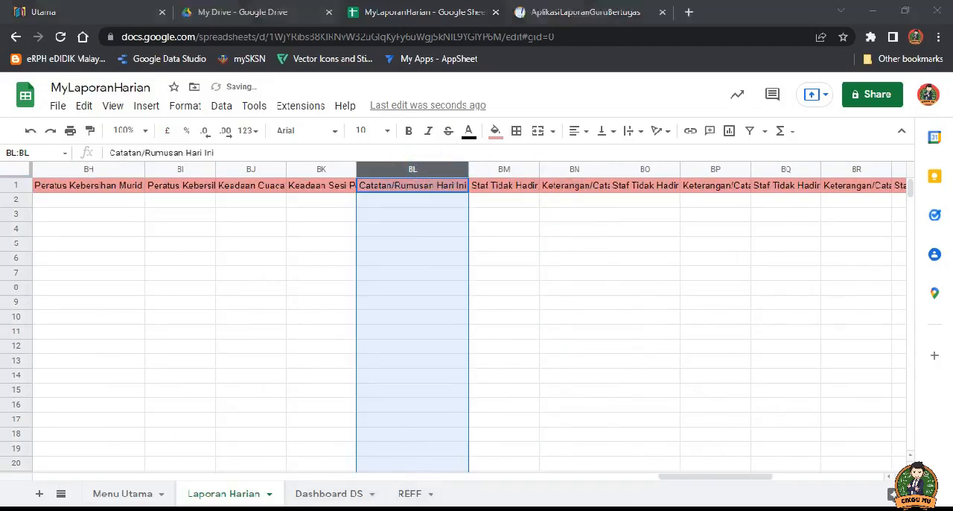
scroll(489, 412, "down", 5)
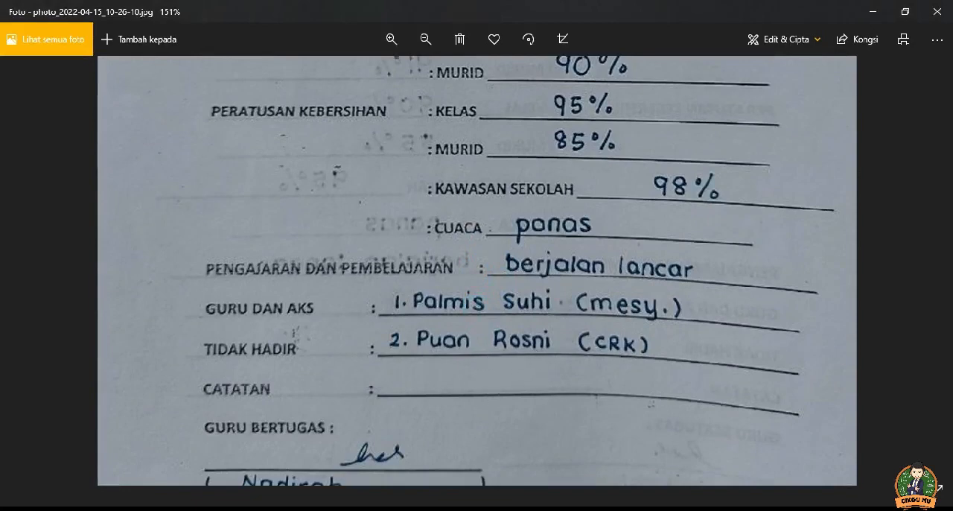
key("alt+Tab")
Step: Widen the Staf Tidak Hadir 1, Staf Tidak Hadir 2 and Keterangan/Catatan 1 columns to fit their headers
left_click(496, 188)
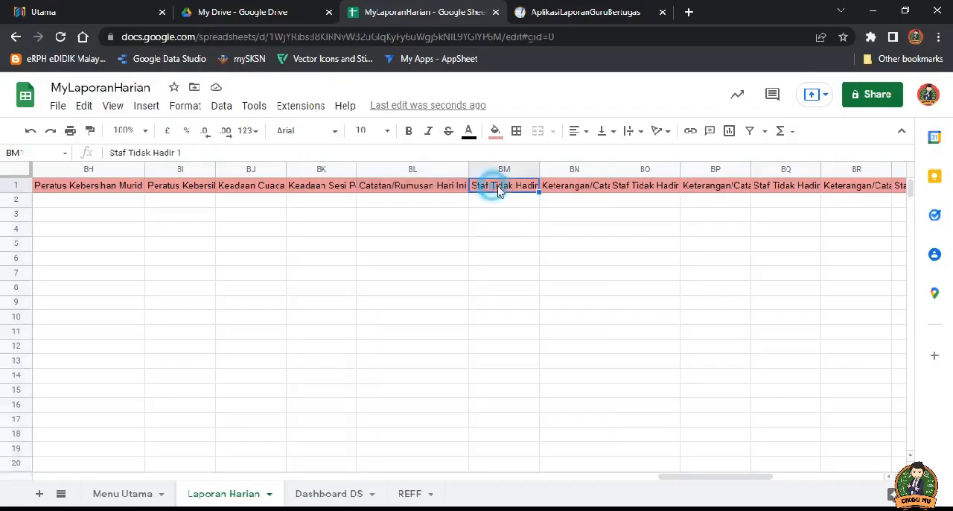
double_click(539, 171)
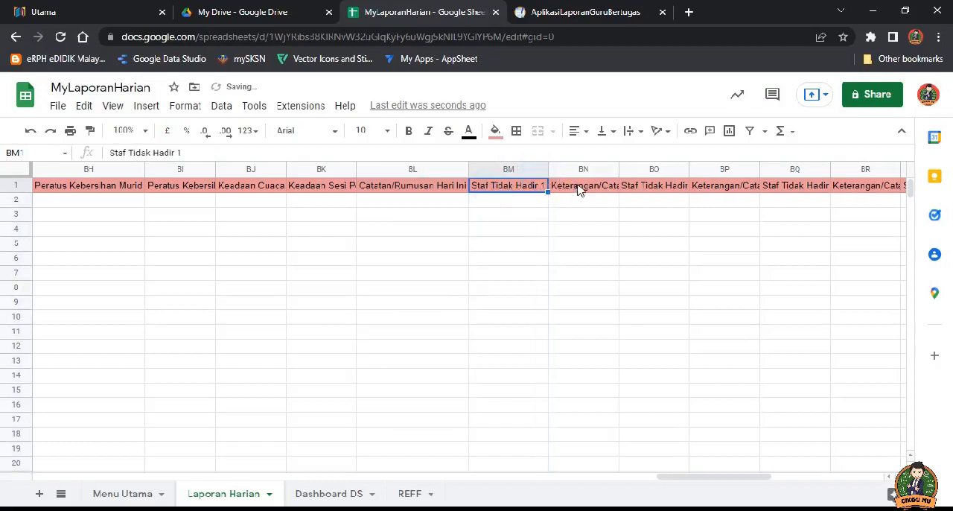
left_click(651, 169)
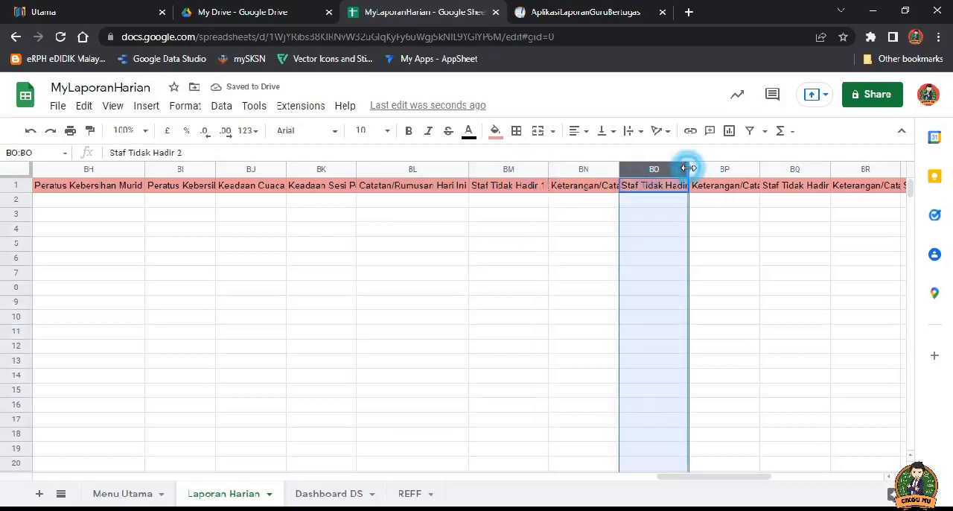
double_click(689, 169)
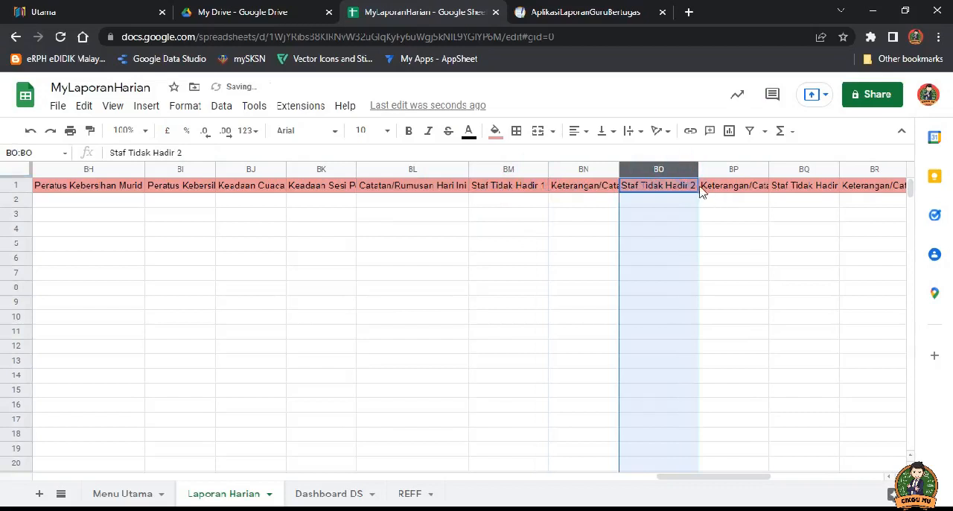
double_click(619, 169)
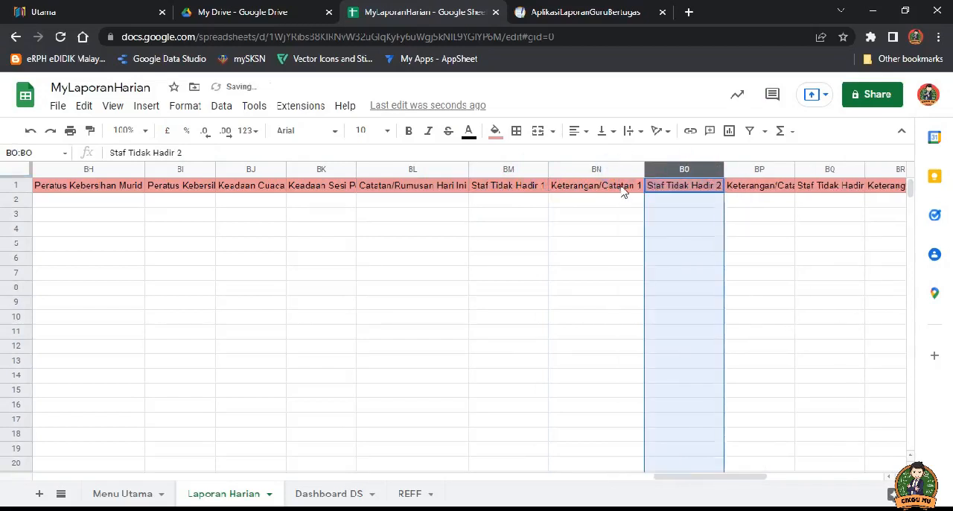
Step: Compare the Staf Tidak Hadir 1 and Staf Tidak Hadir 2 headers with the Keterangan/Catatan 1 header between them
left_click(620, 186)
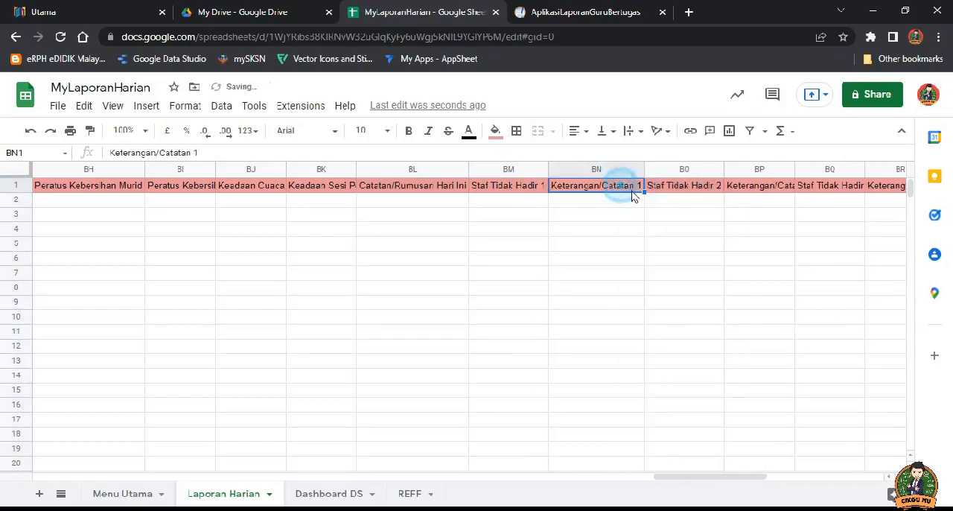
left_click(518, 191)
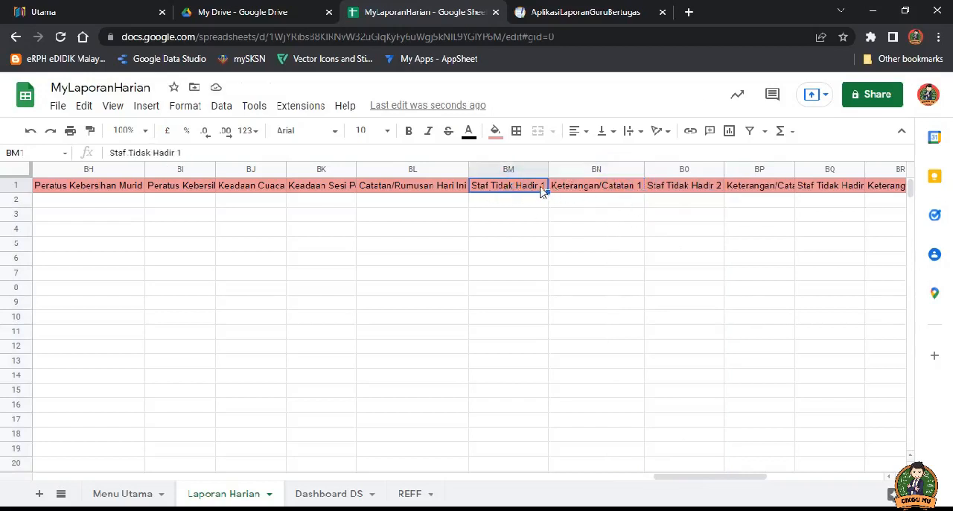
left_click(693, 188)
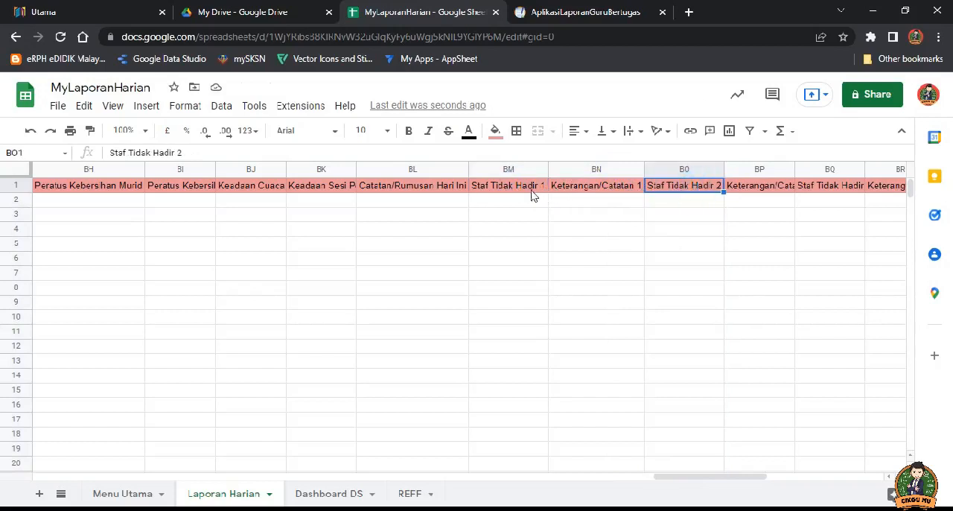
left_click(521, 186)
left_click(699, 192)
left_click(513, 194)
left_click(689, 191)
left_click(493, 191)
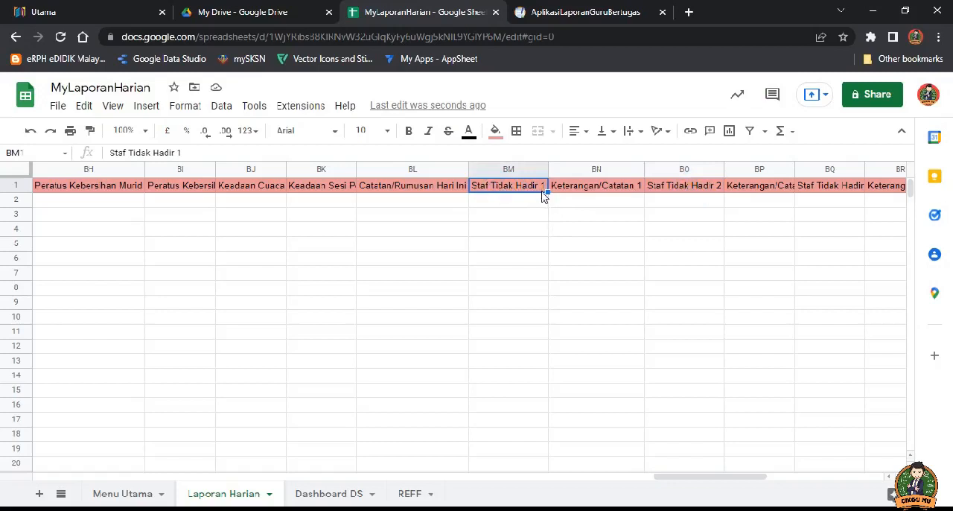
left_click(699, 195)
Step: Widen the Keterangan/Catatan 2 column to fit its header
left_click(778, 193)
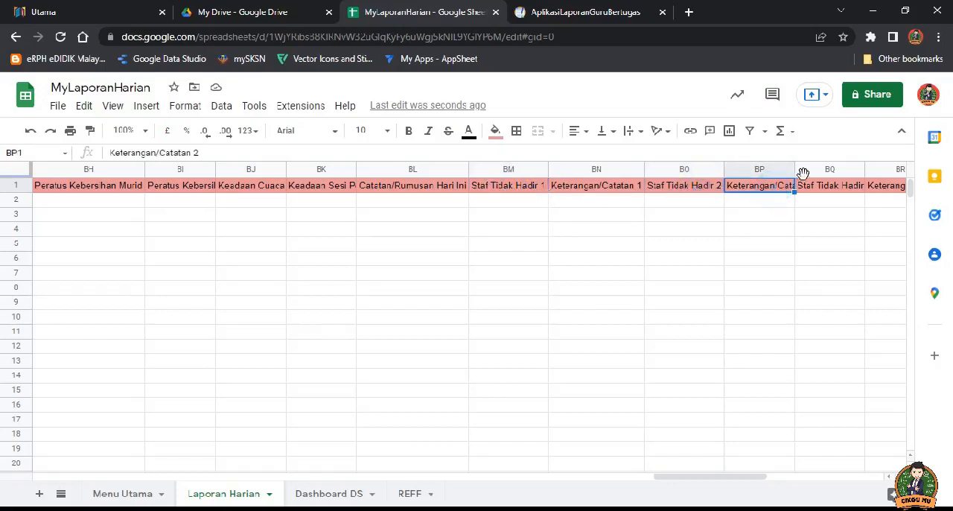
left_click(794, 172)
left_click_drag(795, 172, 820, 172)
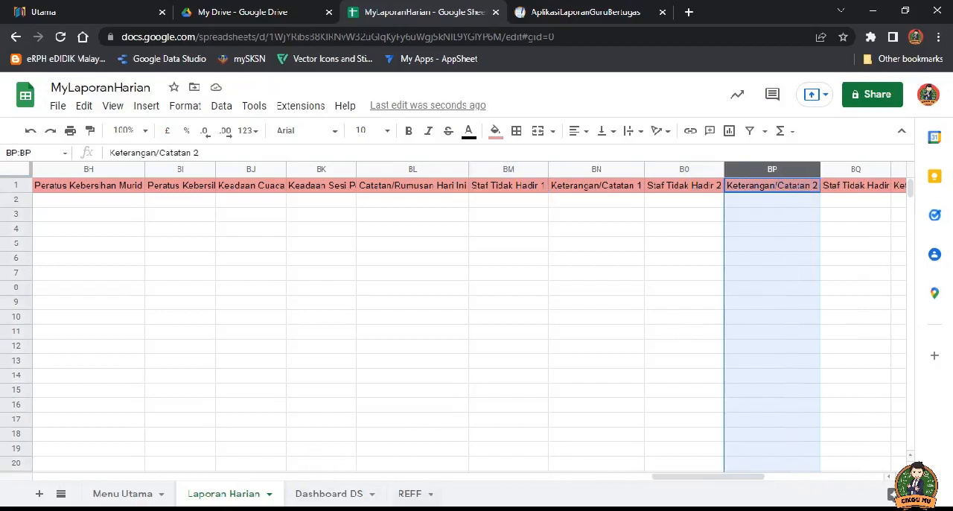
Step: Review the remaining staff-absence and remarks headers through Guru Bertugas, and examine the yellow PDF and URL headers
left_click(889, 476)
left_click(889, 476)
left_click(889, 476)
left_click(889, 476)
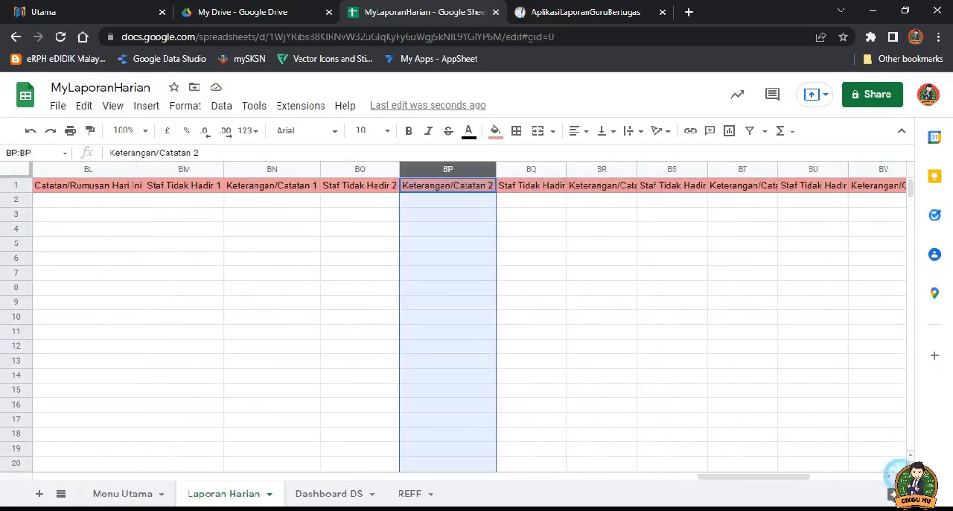
left_click(889, 476)
left_click(888, 476)
left_click(889, 476)
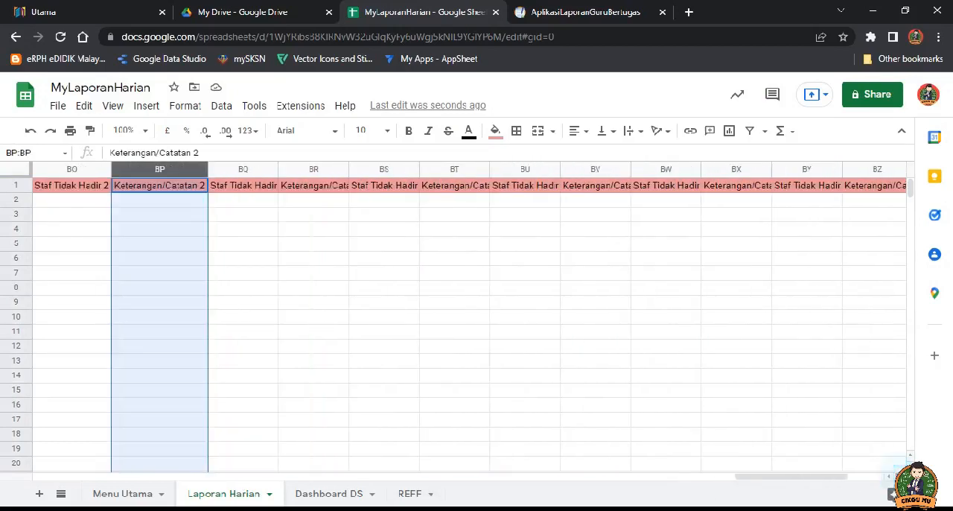
left_click(888, 476)
left_click(889, 476)
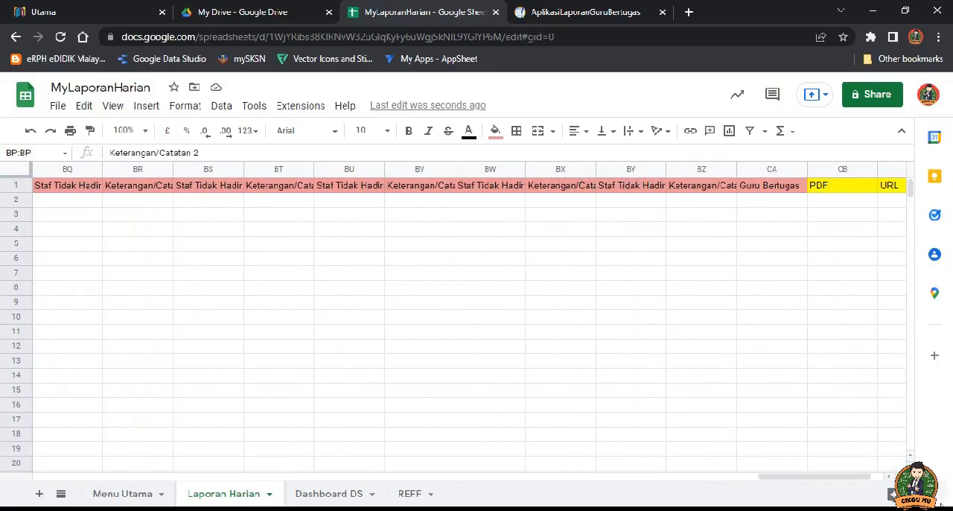
left_click(888, 477)
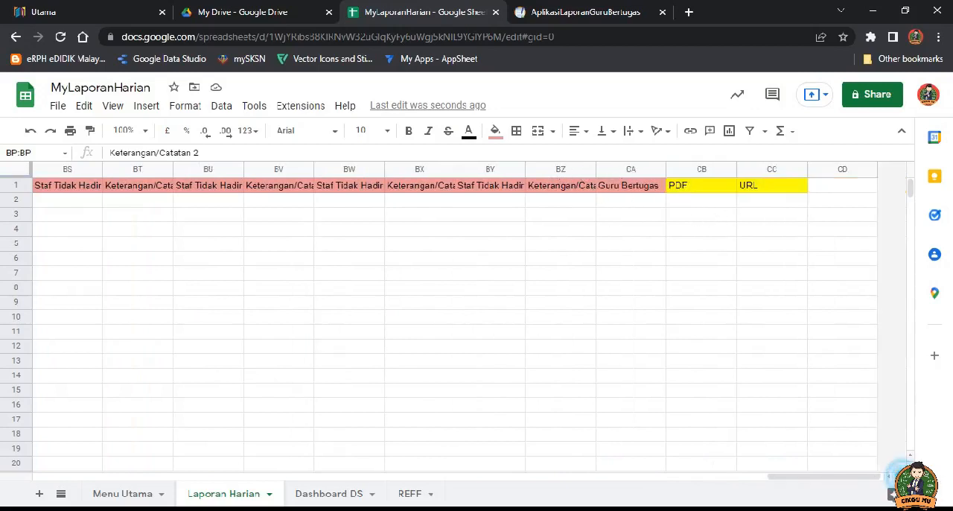
left_click(701, 187)
left_click(760, 187)
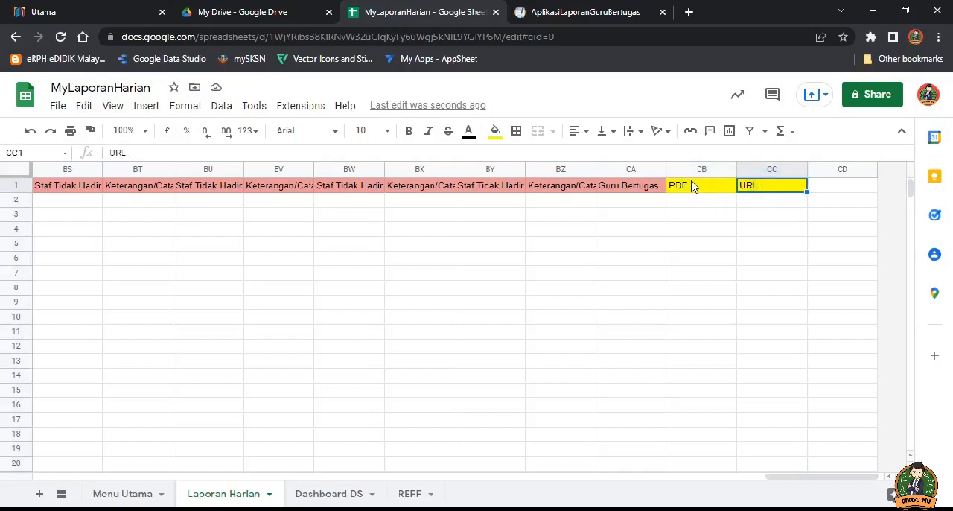
left_click(698, 190)
left_click(756, 191)
left_click(692, 189)
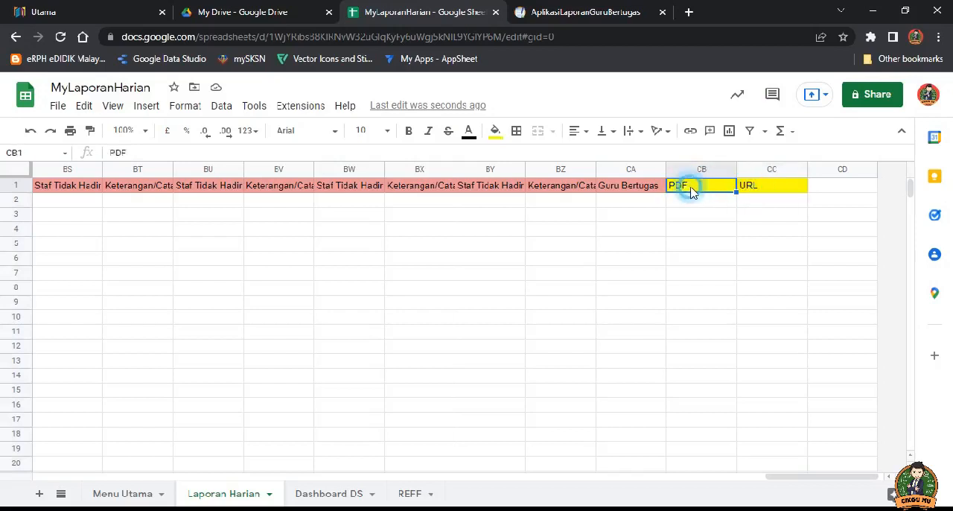
left_click(756, 191)
left_click(675, 187)
Step: Switch to the AplikasiLaporanGuruBertugas app, open the Borang Laporan form and review its fields
left_click_drag(846, 484, 146, 462)
left_click(563, 20)
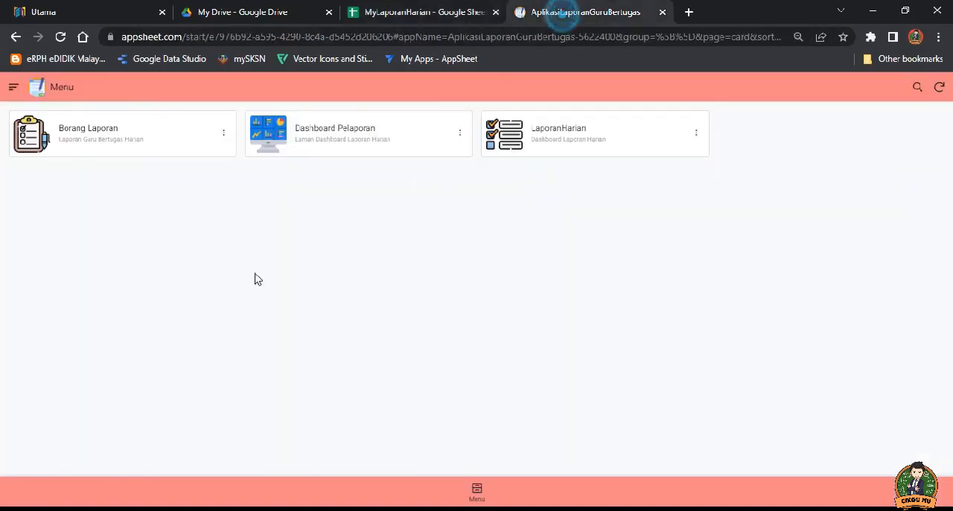
left_click(107, 144)
scroll(409, 258, "down", 6)
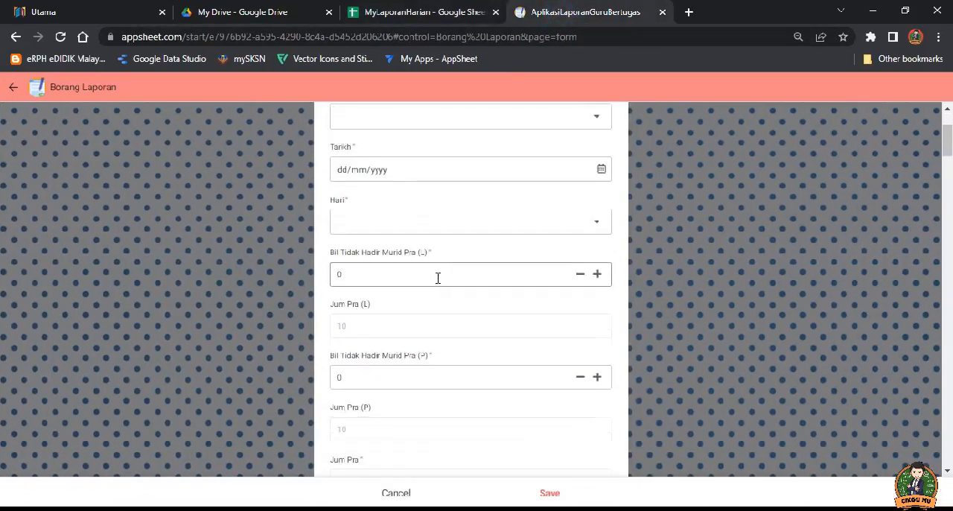
scroll(440, 304, "up", 6)
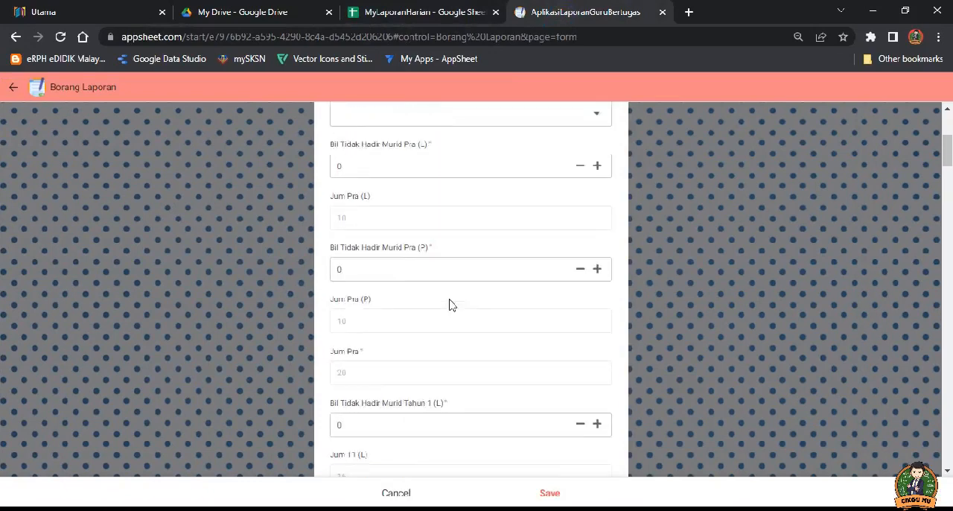
Step: Return to the MyLaporanHarian spreadsheet and compare the headers of the Dashboard DS and Menu Utama sheets
left_click(421, 12)
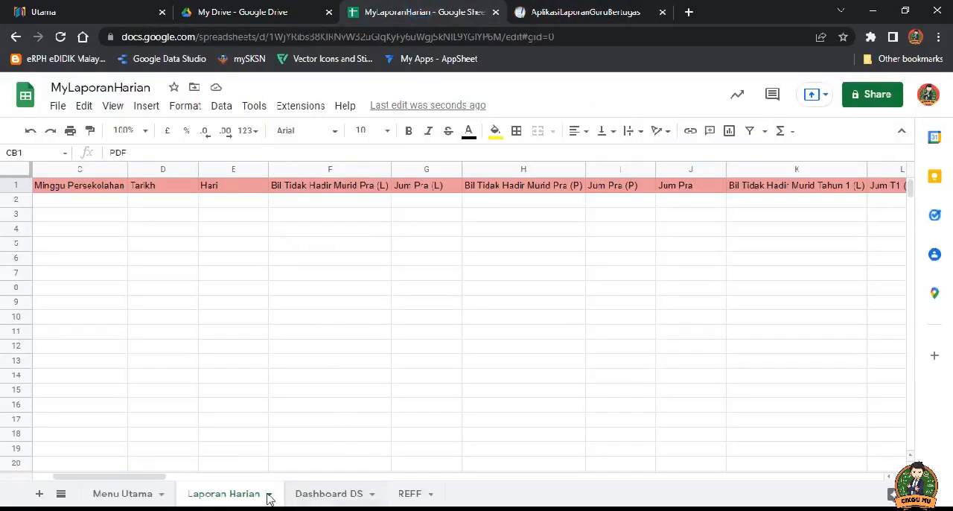
left_click(343, 496)
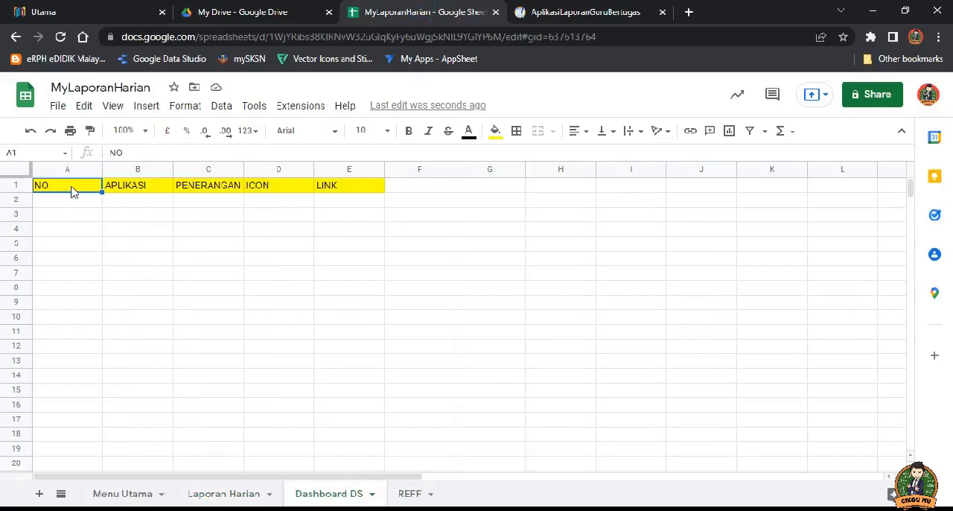
left_click(138, 494)
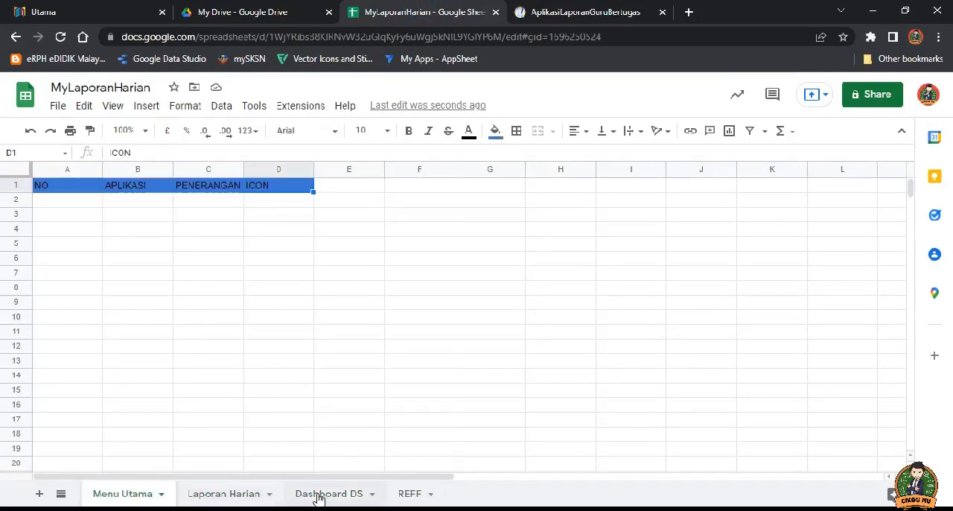
left_click(317, 495)
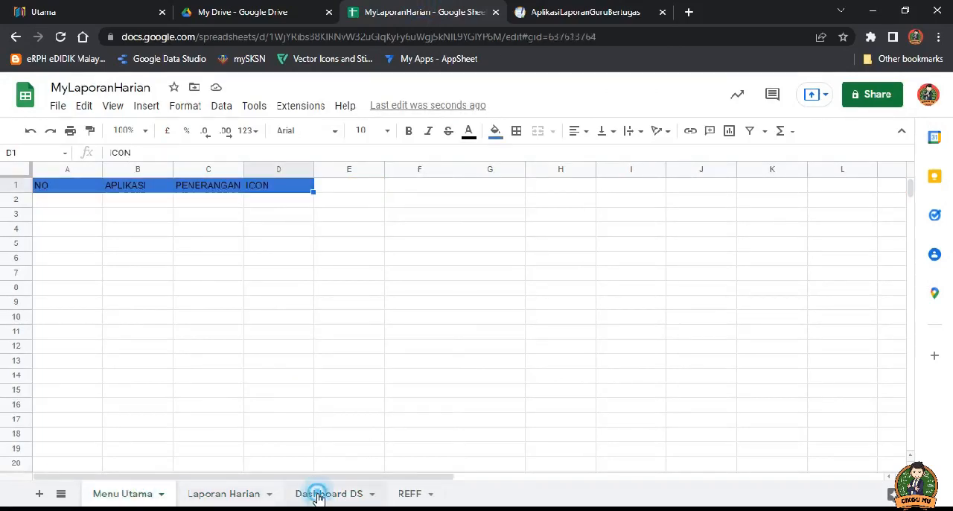
Step: Go through the NO, APLIKASI, PENERANGAN, ICON and LINK headers on Dashboard DS, and highlight the page address as a link example
left_click(73, 186)
left_click(124, 189)
left_click(195, 188)
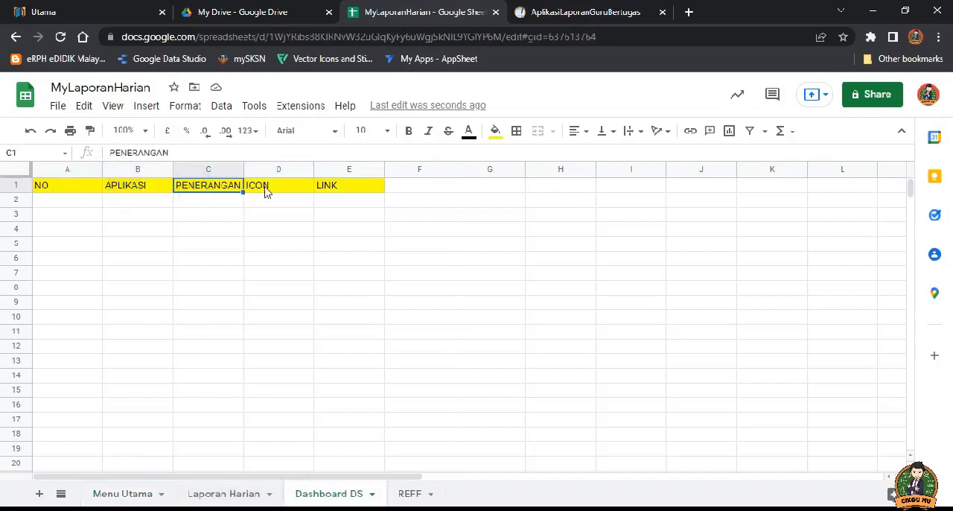
left_click(265, 190)
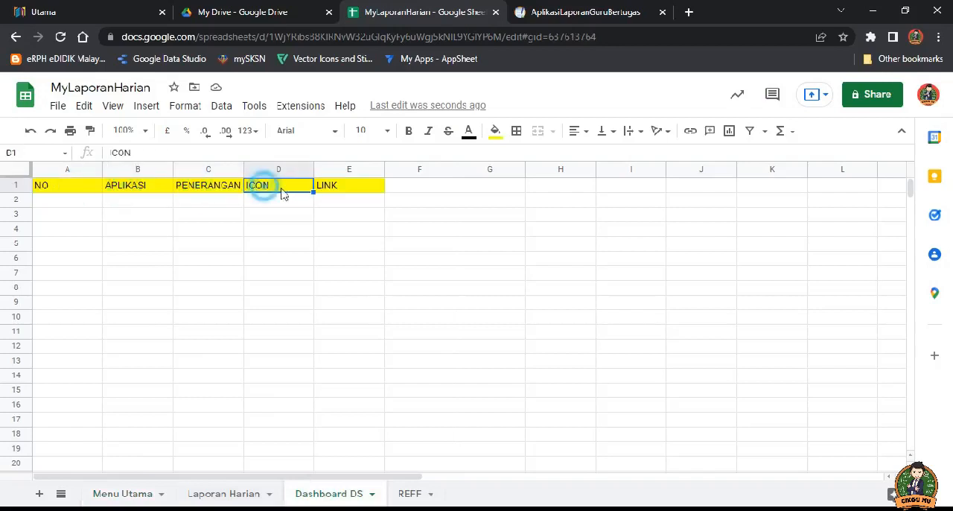
left_click(347, 193)
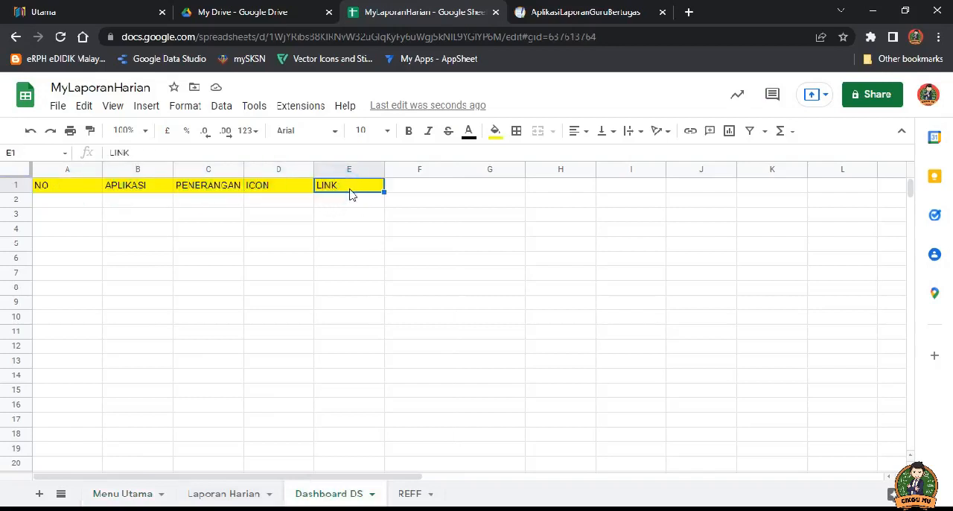
left_click(321, 37)
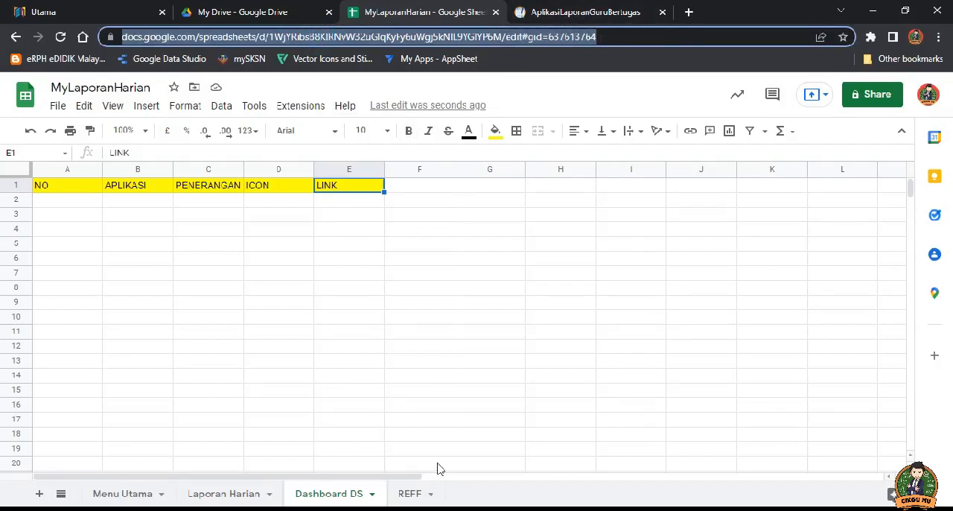
Step: Open the REFF sheet and go through its headers from Minggu and Hari to Senarai Nama Guru dan Staf and Guru Bertugas
left_click(412, 496)
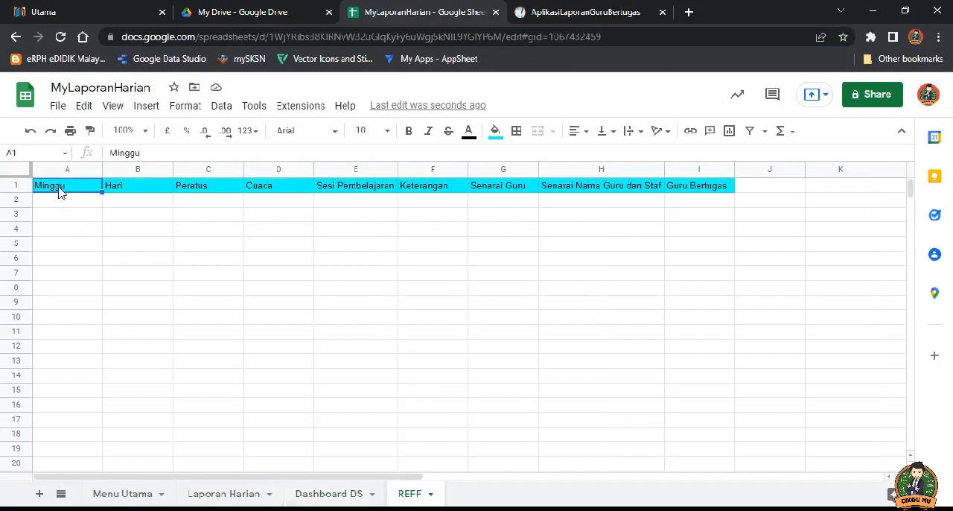
left_click(130, 188)
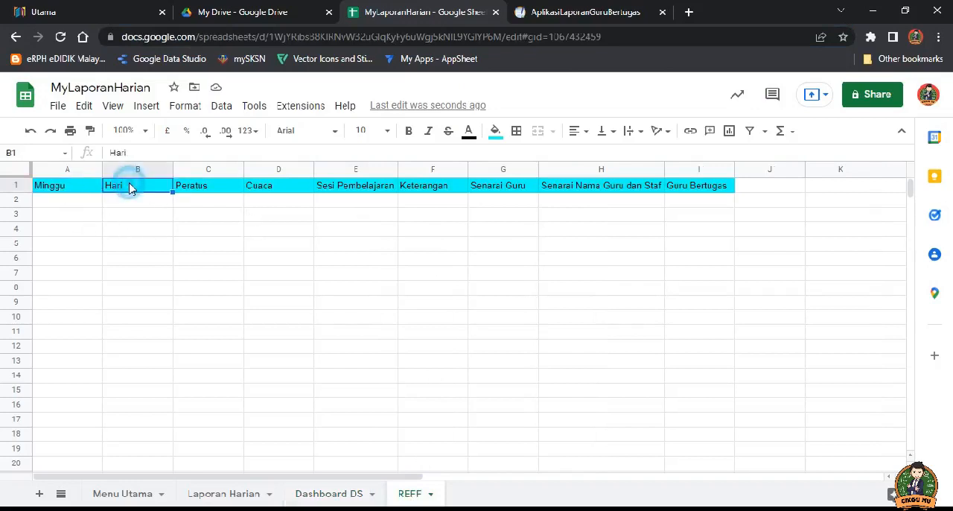
left_click(196, 187)
left_click(260, 188)
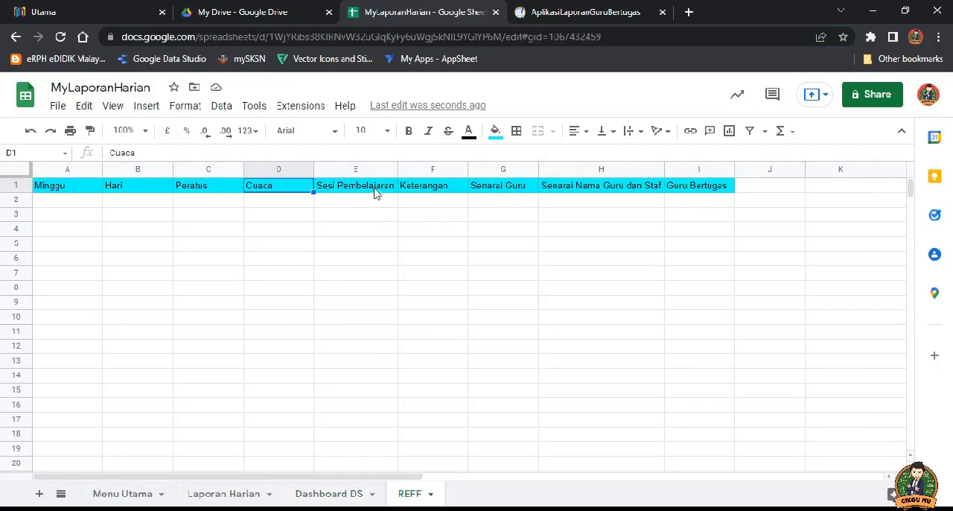
left_click(374, 185)
double_click(398, 171)
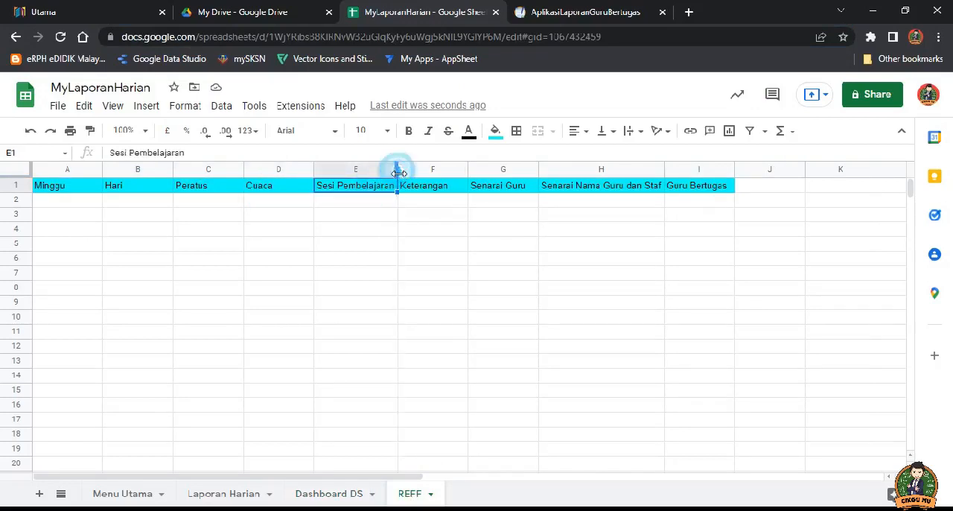
left_click(420, 191)
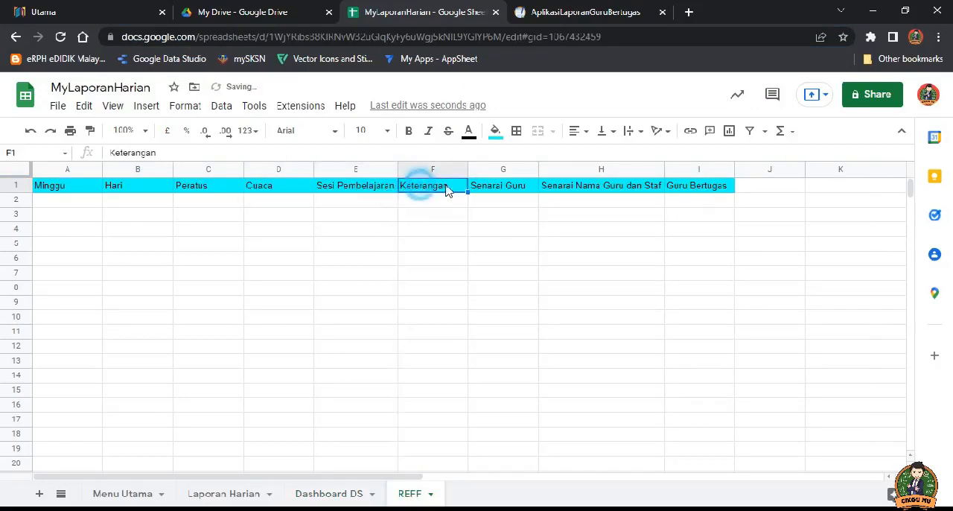
left_click(489, 192)
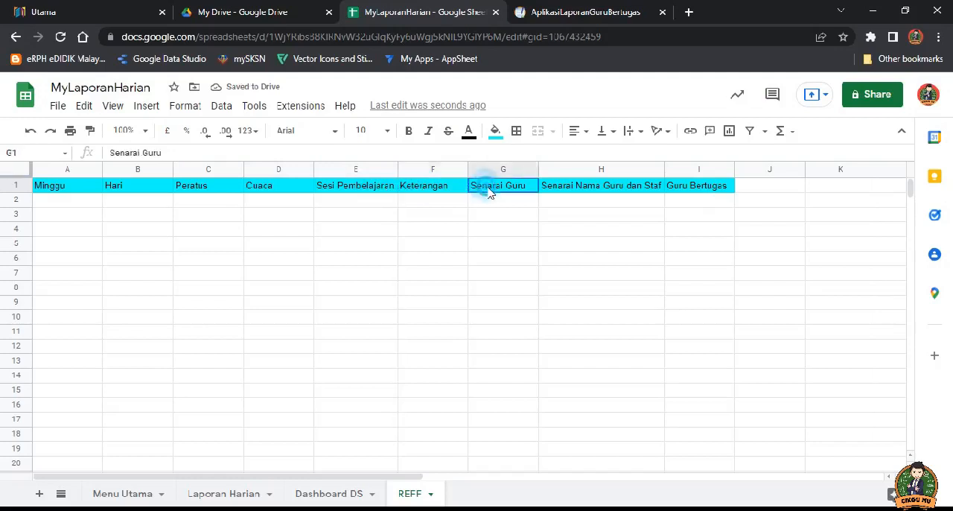
left_click(568, 194)
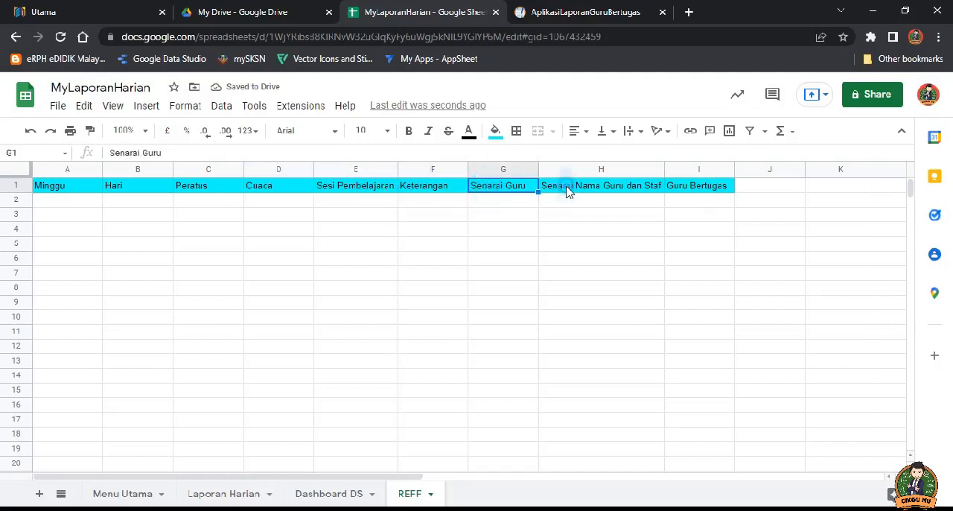
left_click(695, 192)
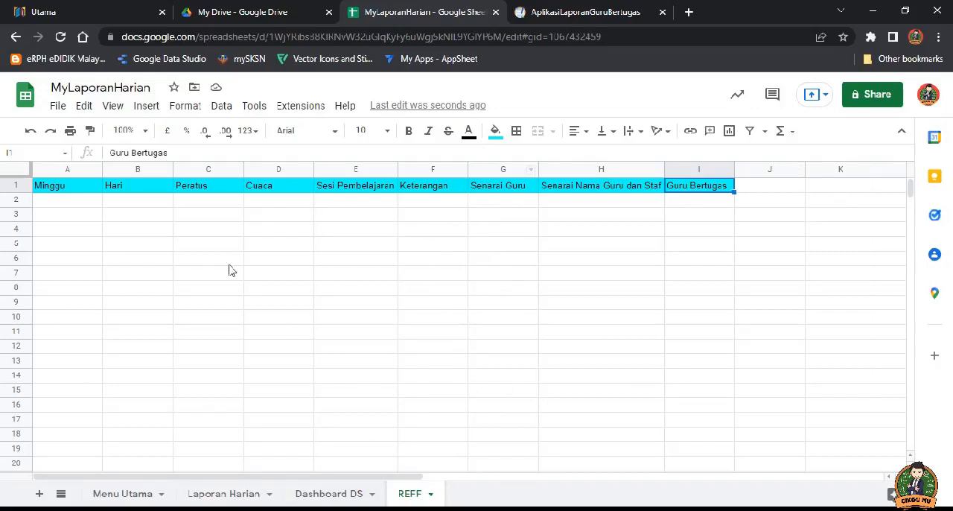
Step: Return to the Menu Utama sheet of MyLaporanHarian, and open the AppSheet My Apps page in the separate browser tab
left_click(132, 493)
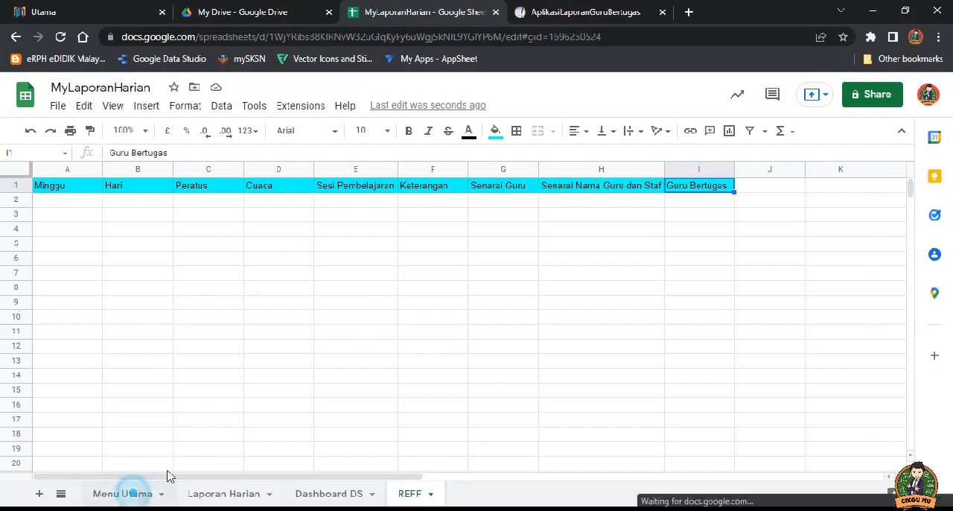
left_click(113, 87)
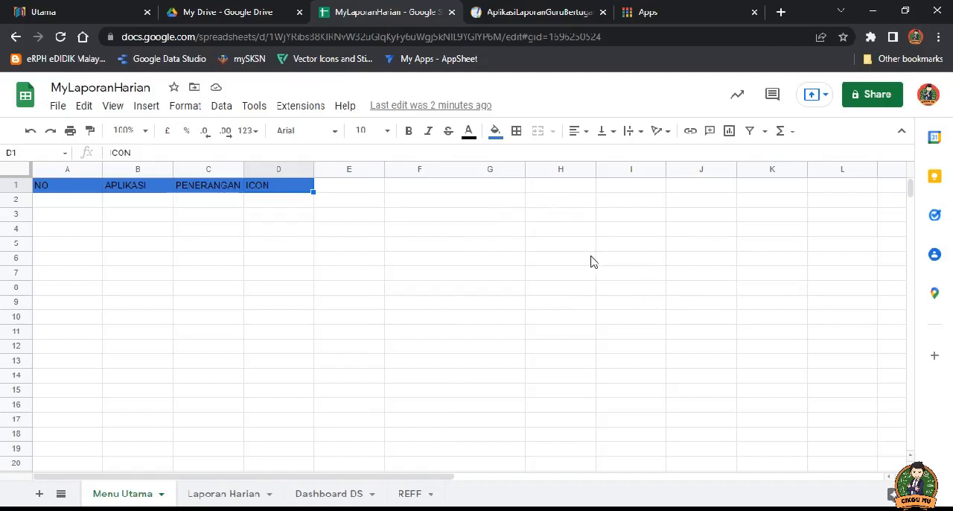
left_click(654, 13)
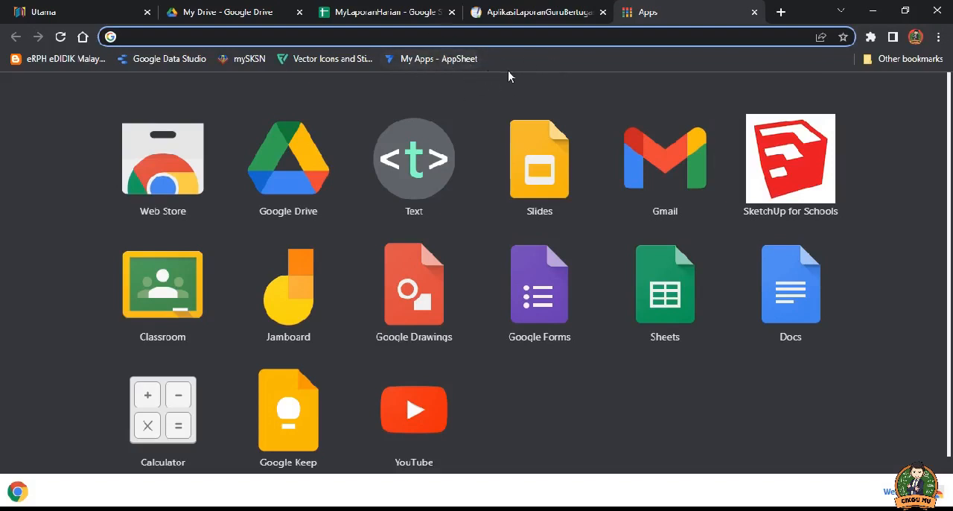
left_click(446, 60)
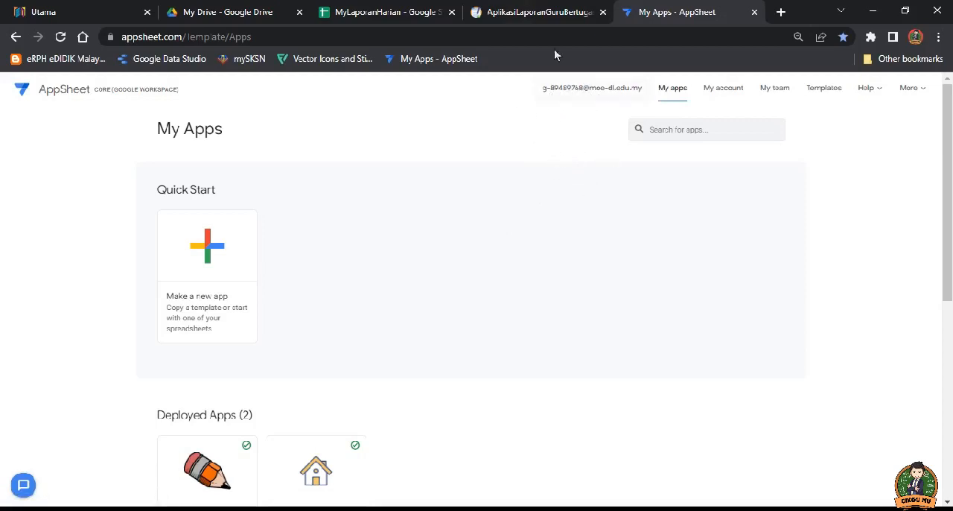
Step: Glance at the finished AplikasiLaporanGuruBertugas menu, and look through the Quick Start, deployed and prototype sections of My Apps
left_click(540, 16)
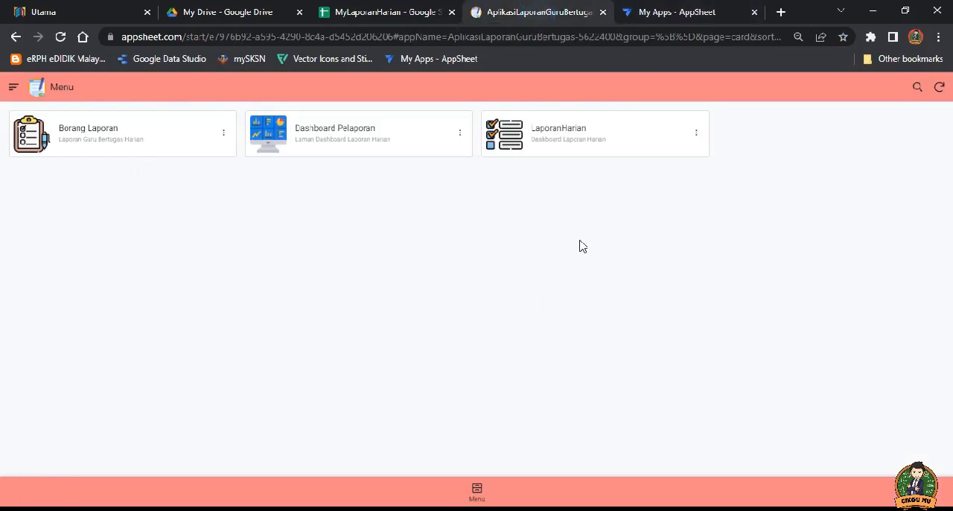
left_click(673, 16)
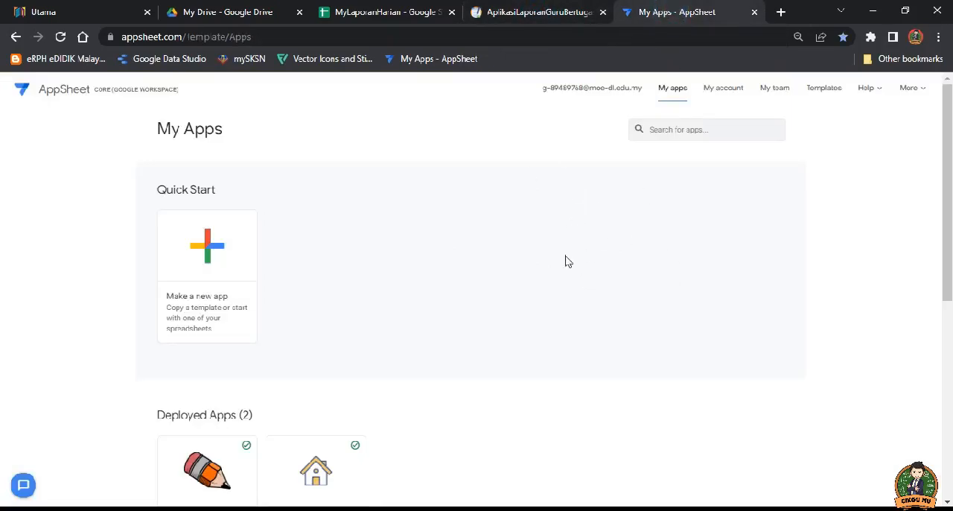
scroll(497, 301, "down", 1)
scroll(497, 301, "up", 1)
scroll(80, 309, "down", 2)
scroll(77, 311, "up", 2)
scroll(77, 312, "down", 1)
scroll(75, 311, "down", 1)
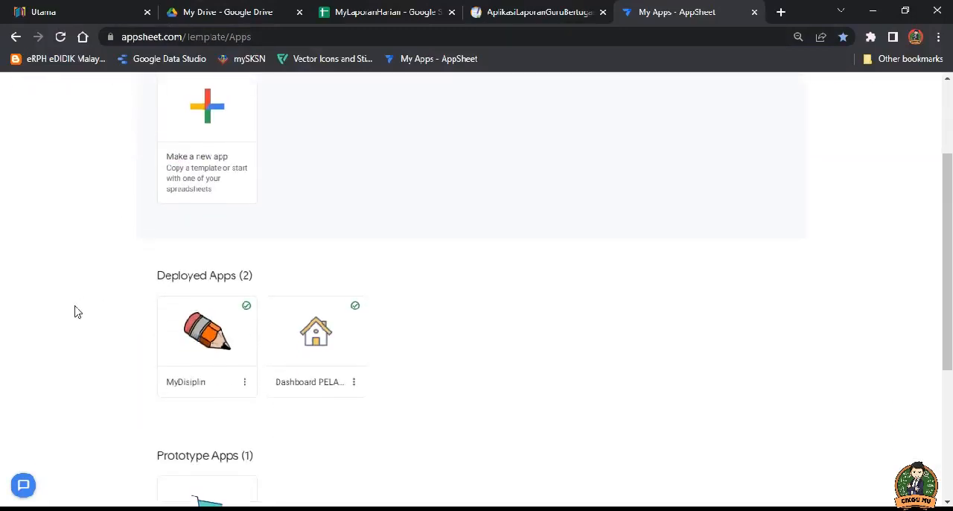
scroll(90, 311, "up", 2)
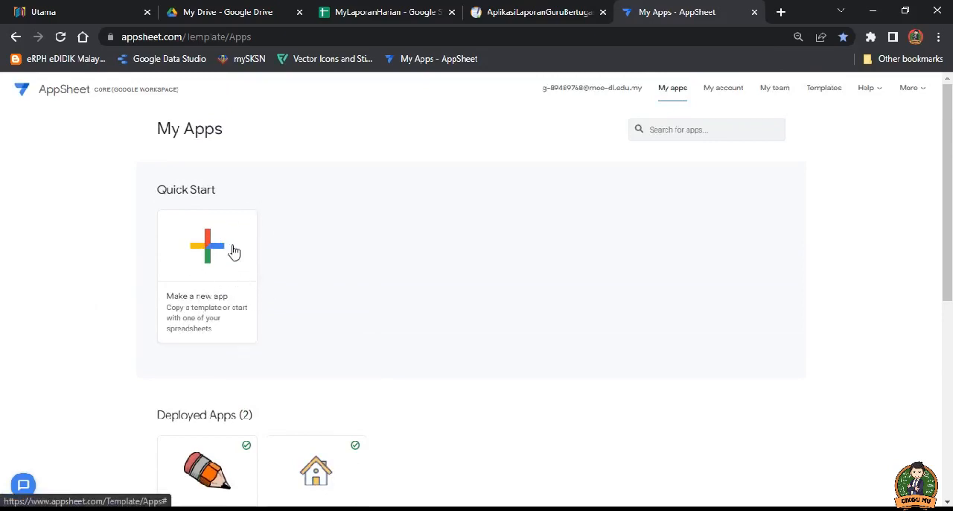
Step: Start a new app from your own data, naming it Laporan Bertugas Harian with the category Other
left_click(210, 240)
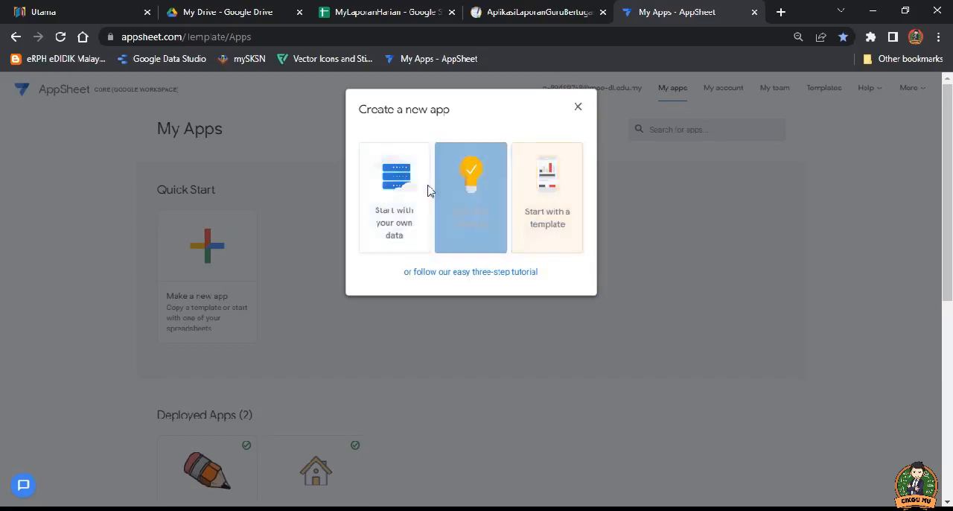
left_click(393, 193)
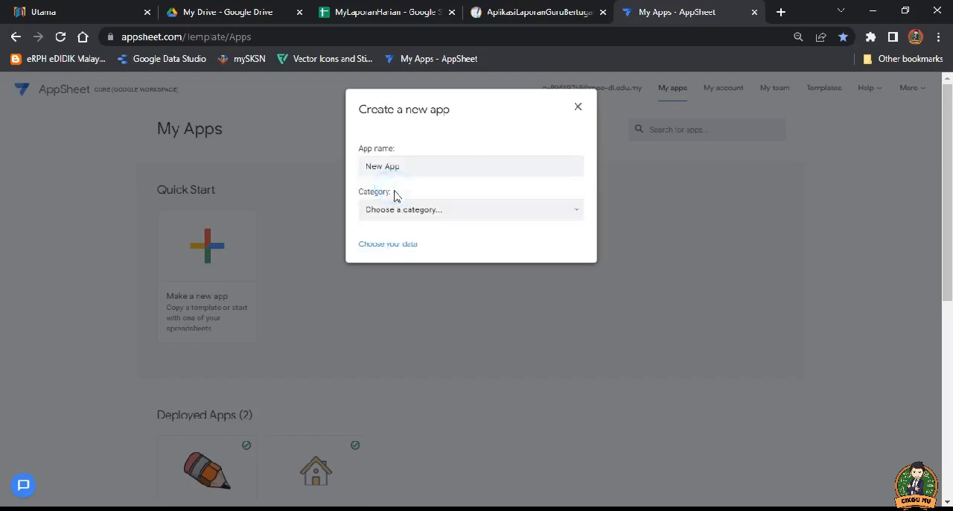
triple_click(410, 166)
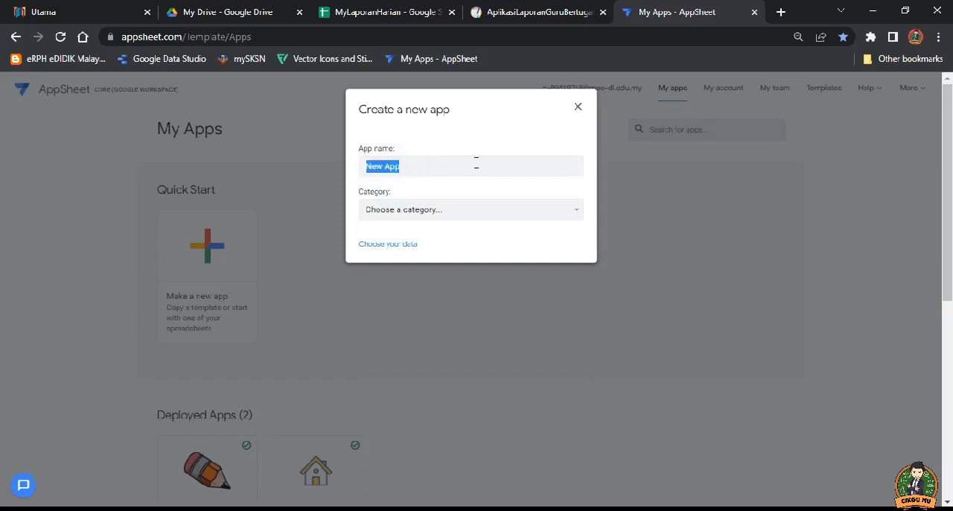
type("M")
key("BackSpace")
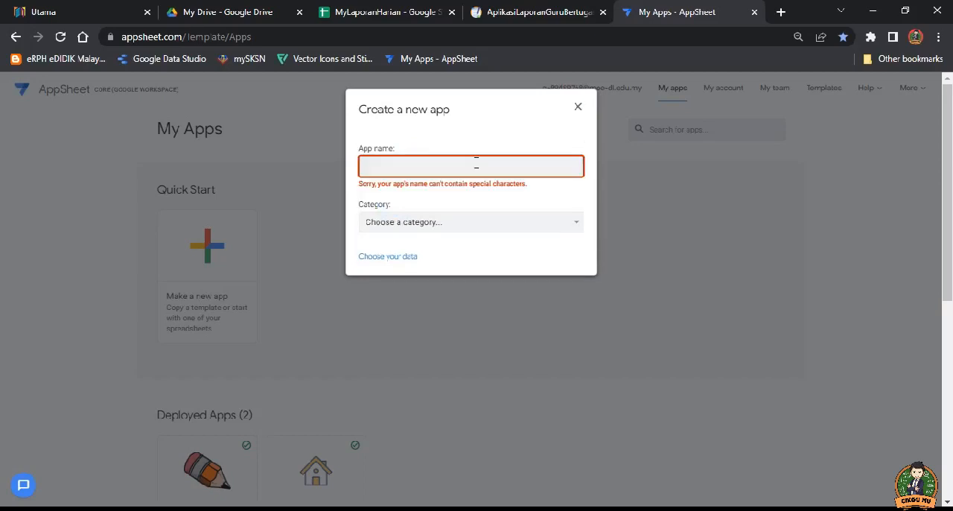
type("LaporanBertugas")
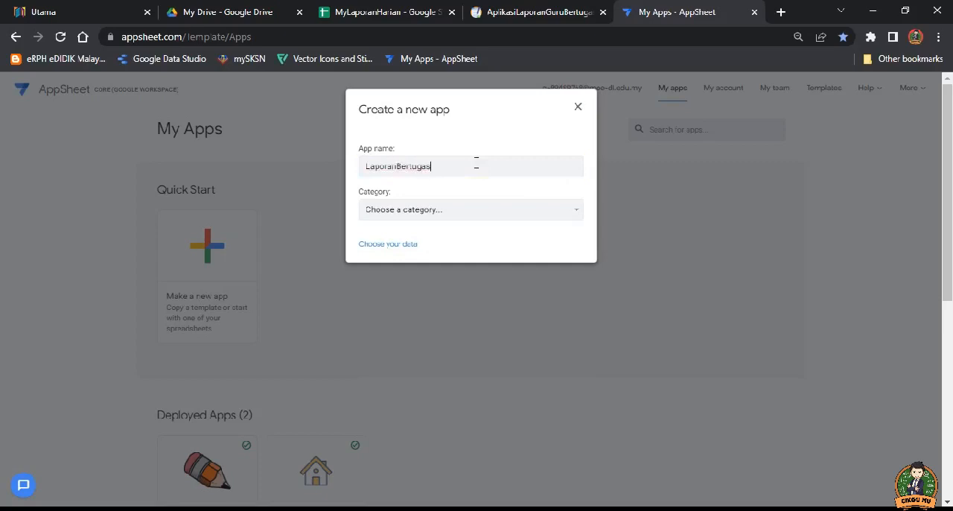
type("Ha")
type(" 00")
key("BackSpace")
key("BackSpace")
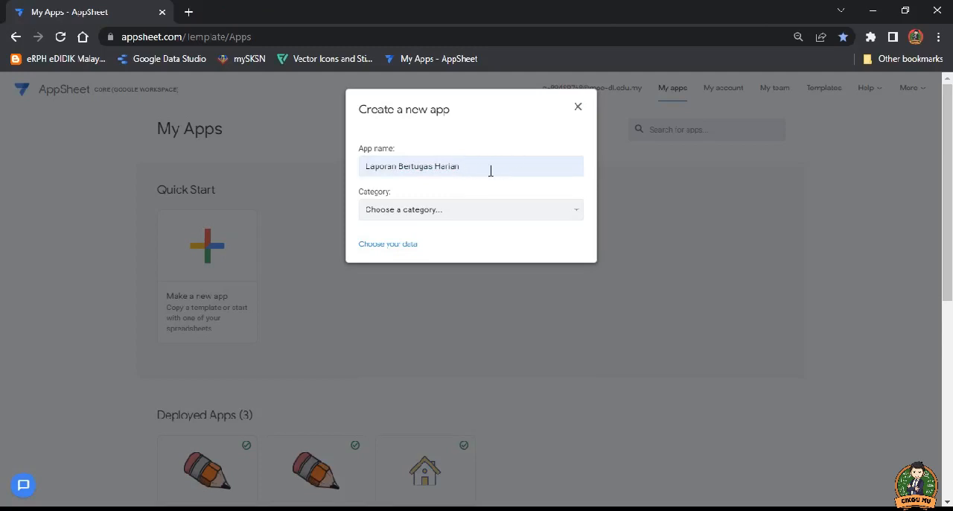
left_click(497, 212)
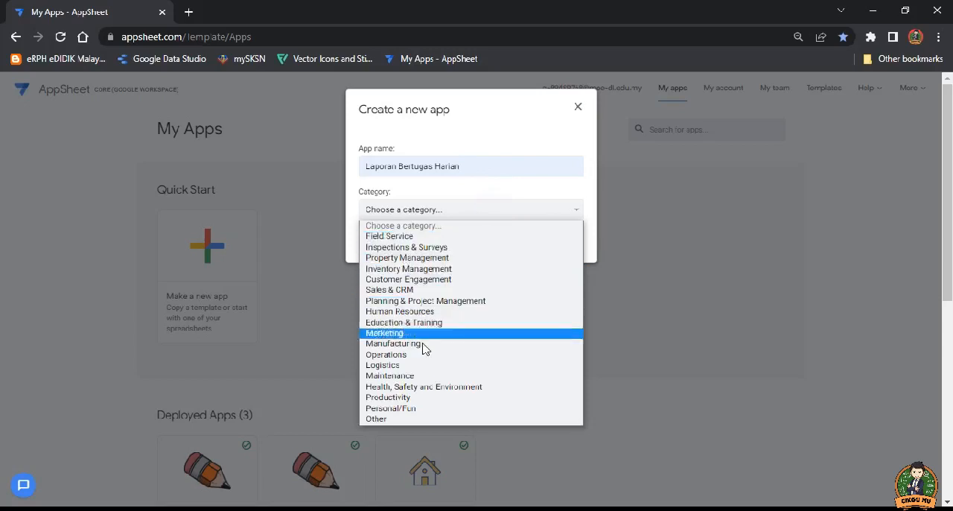
left_click(403, 419)
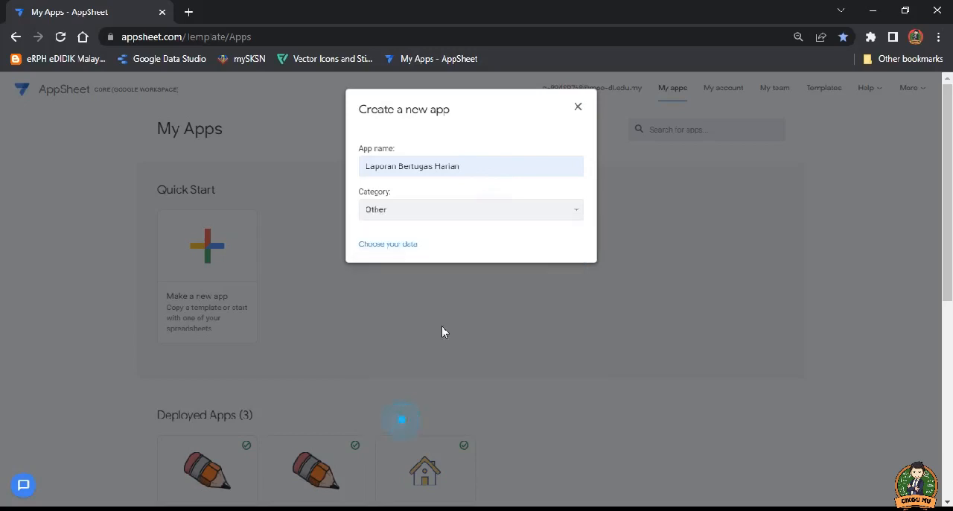
Step: Choose the MyLaporanHarian spreadsheet from the LaporanBertugasHarian folder within appsheet/data as the app's data source
left_click(401, 247)
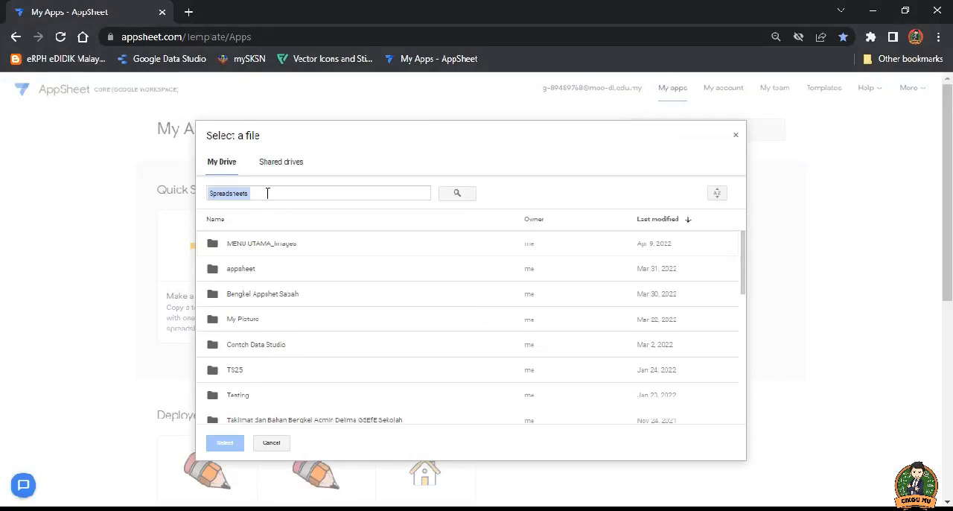
double_click(249, 269)
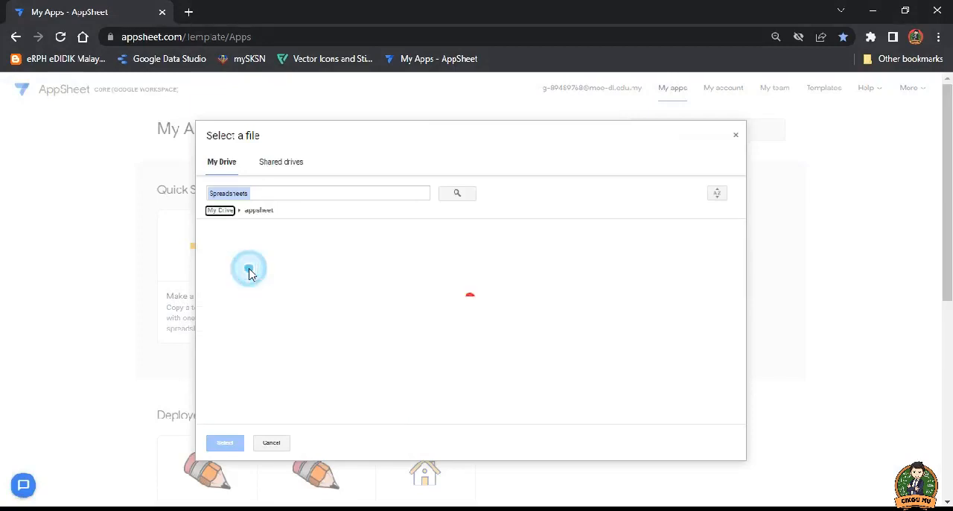
double_click(235, 255)
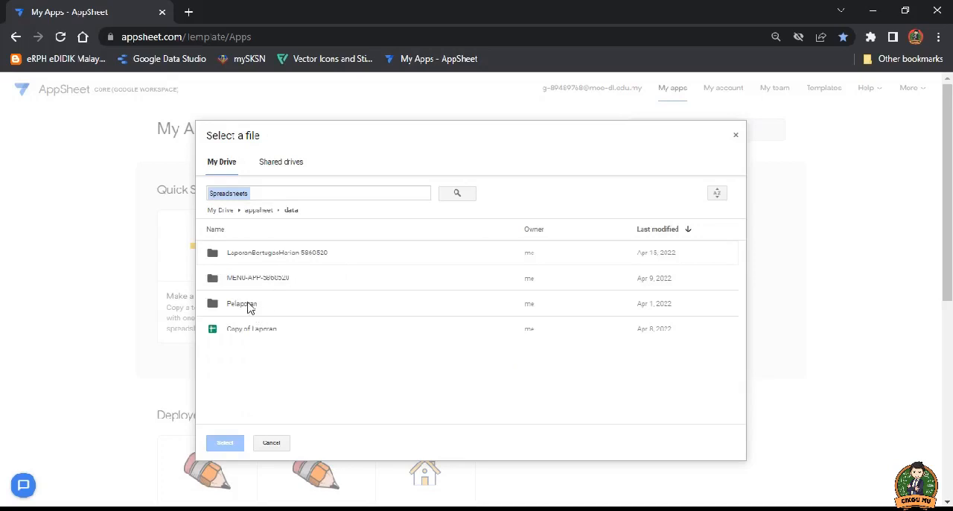
double_click(264, 253)
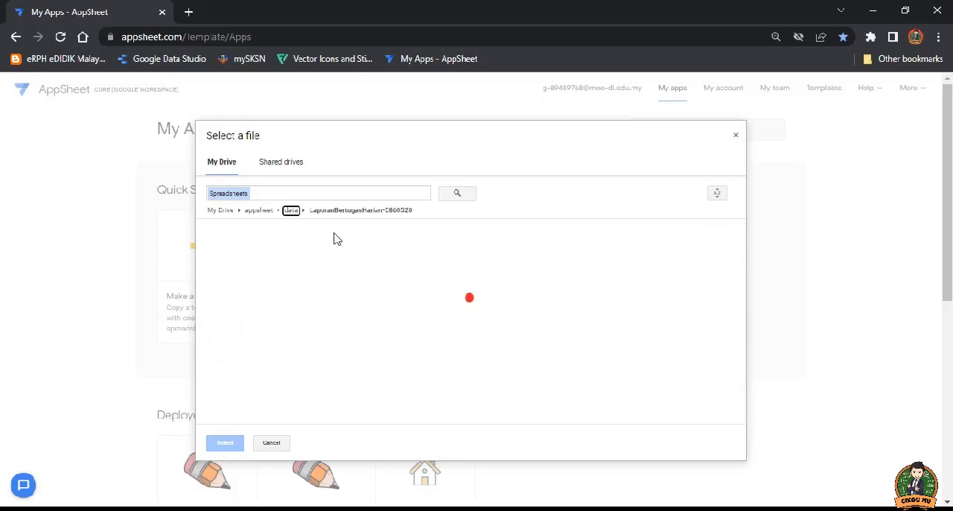
left_click(256, 383)
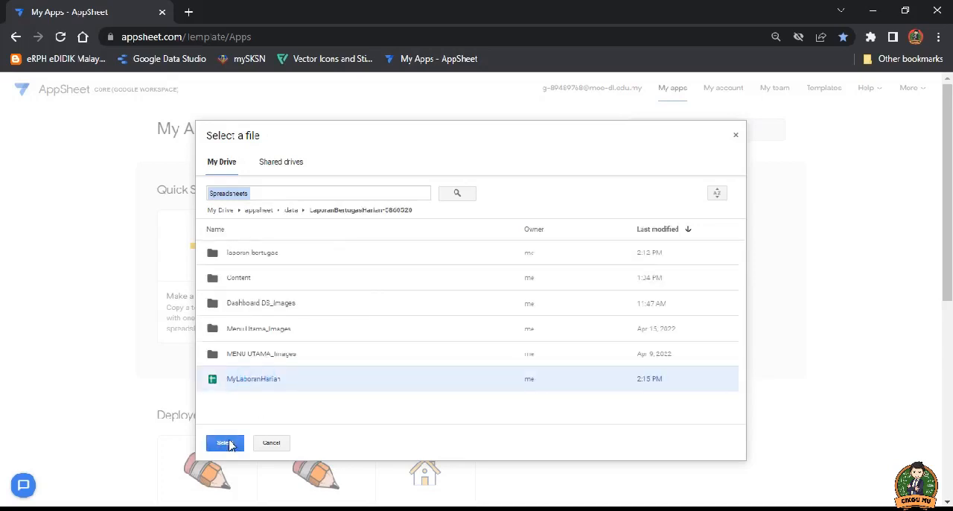
left_click(226, 443)
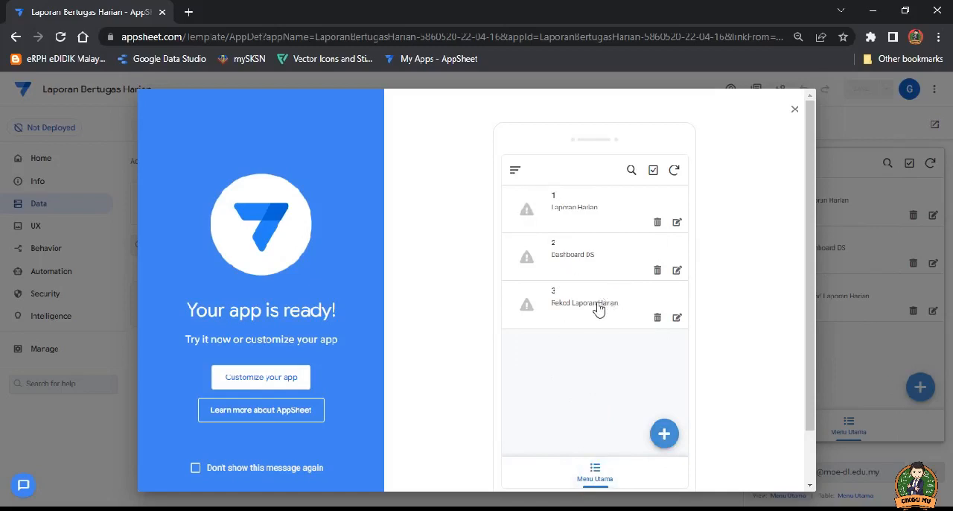
Step: Preview the new-entry form of Menu Utama in the ready app, and continue to customizing the app in the editor
left_click(665, 434)
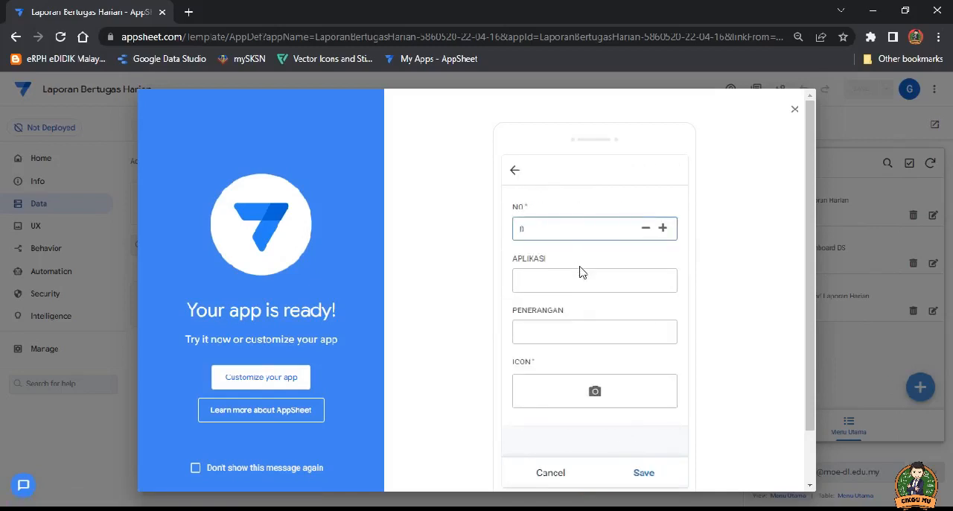
scroll(583, 290, "down", 1)
scroll(545, 309, "up", 1)
left_click(265, 381)
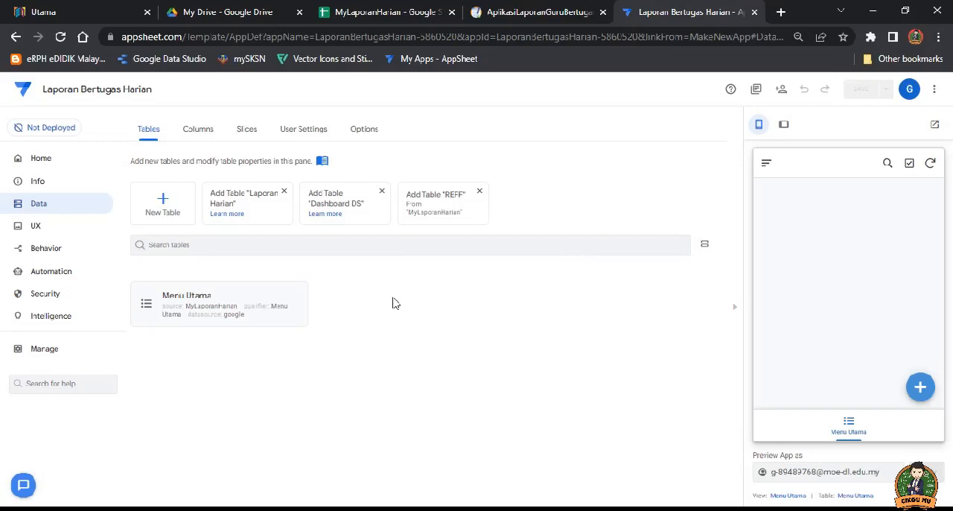
Step: Show the app's data tables and compare the suggested tables with the sheets of the MyLaporanHarian spreadsheet
left_click(38, 222)
left_click(35, 204)
left_click(345, 13)
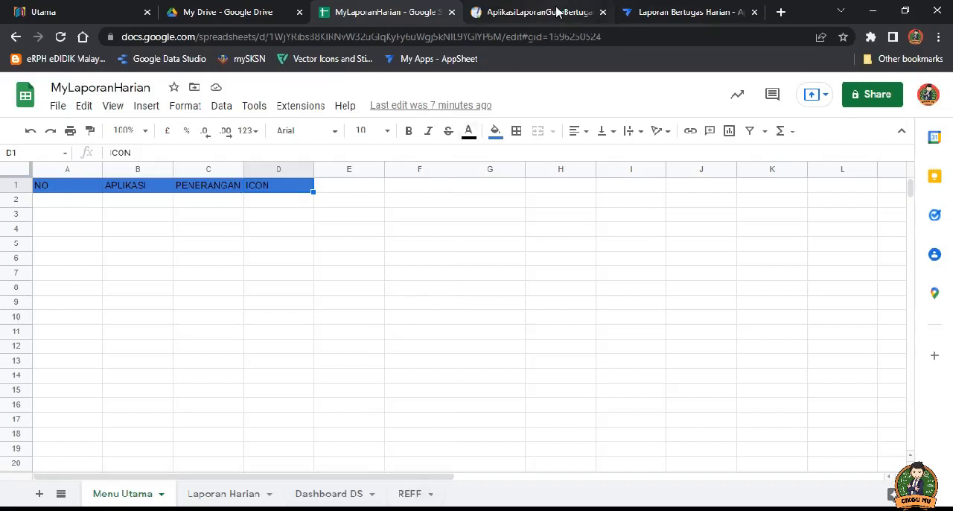
left_click(684, 14)
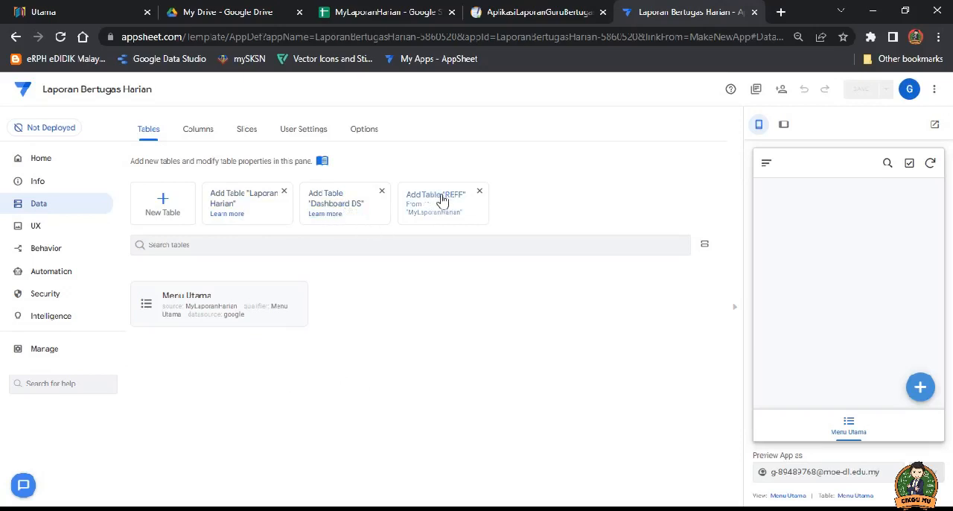
Step: Add the suggested Laporan Harian, Dashboard DS and REFF tables from the MyLaporanHarian spreadsheet to the app
left_click(238, 200)
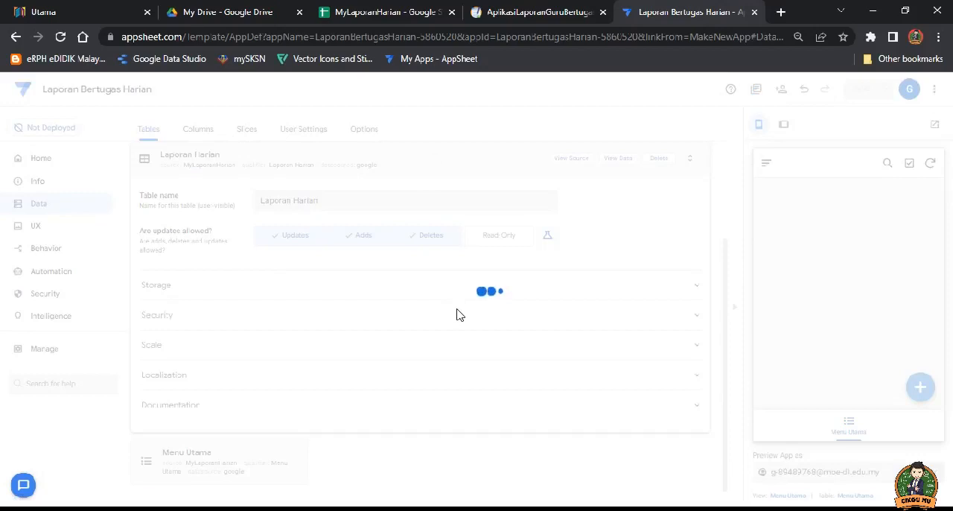
left_click(433, 156)
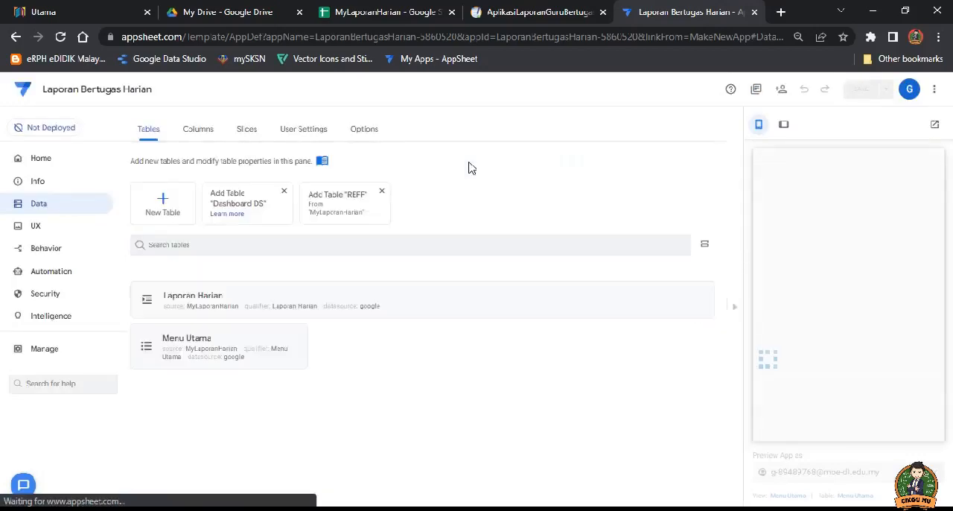
left_click(471, 162)
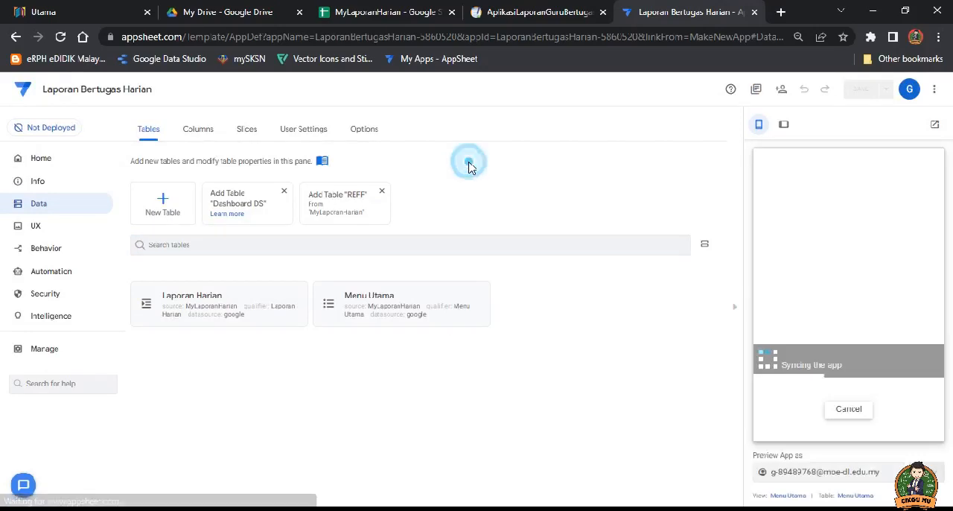
left_click(239, 199)
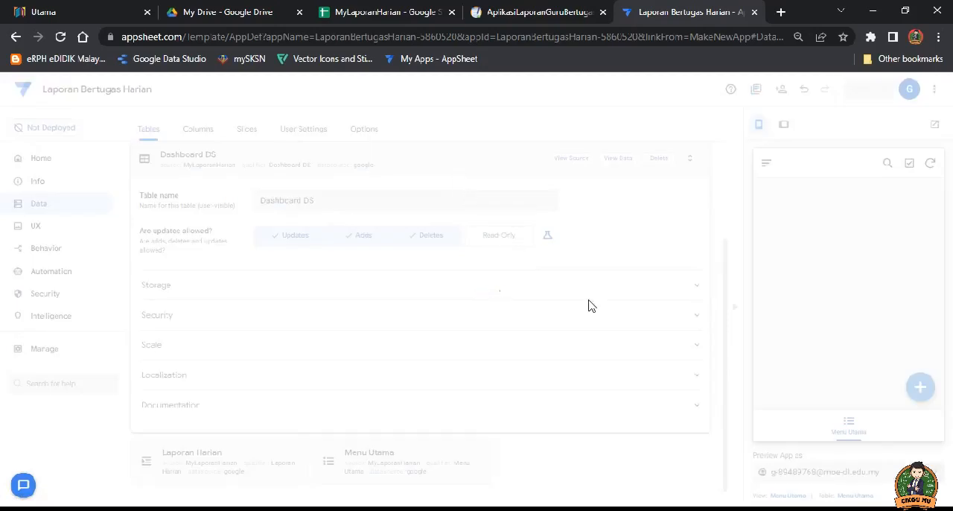
left_click(453, 157)
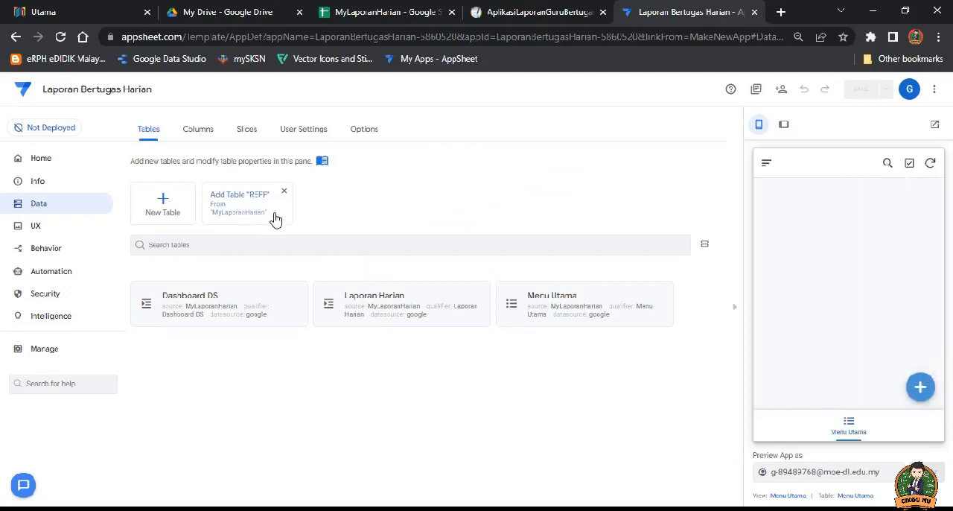
left_click(247, 201)
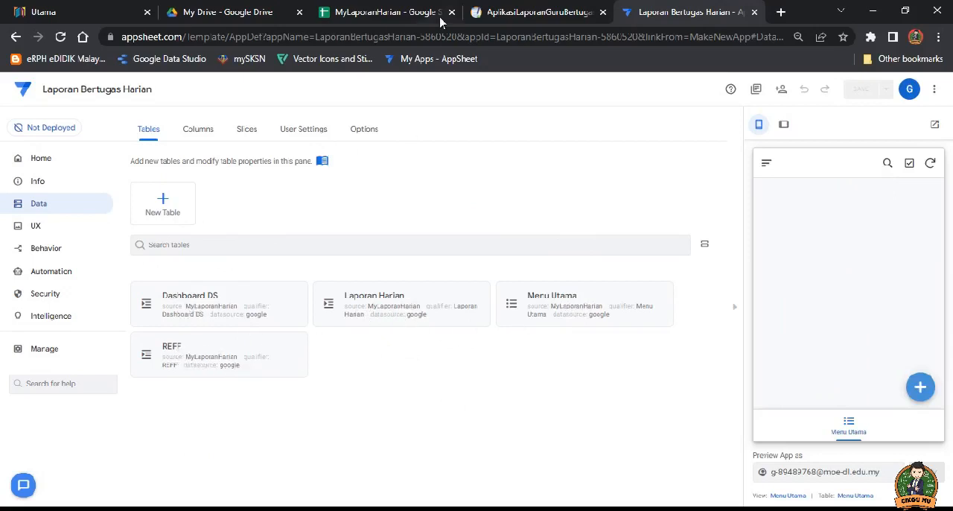
Step: Switch to the MyLaporanHarian spreadsheet in Google Sheets and compare its REFF sheet headers with the app's table list
left_click(385, 13)
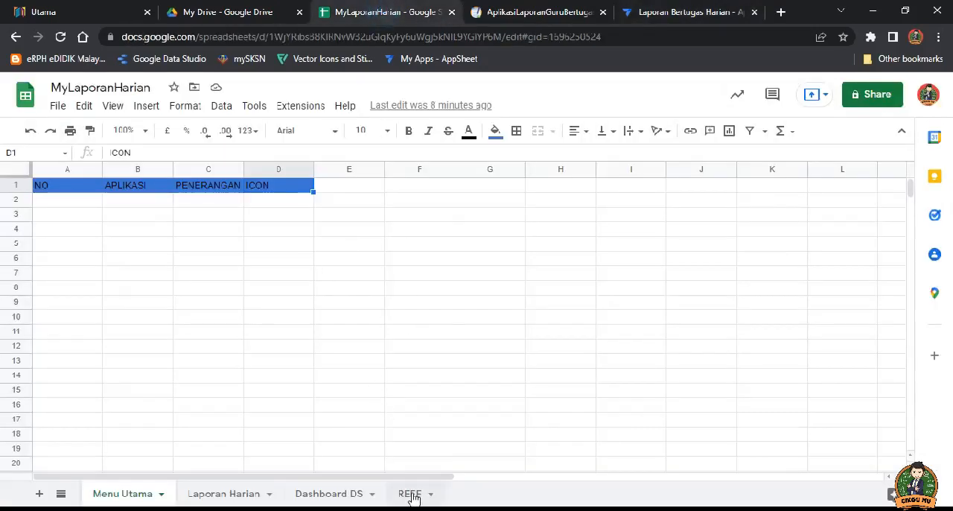
left_click(412, 495)
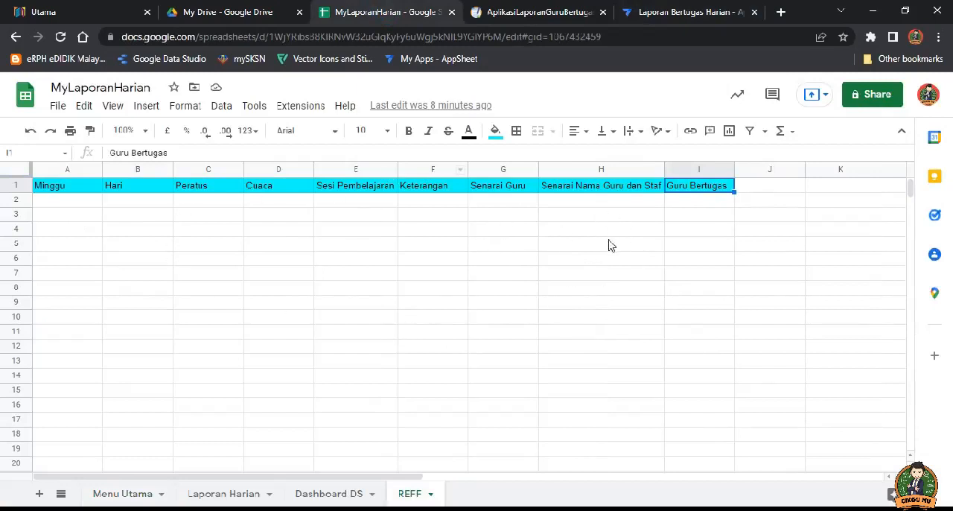
left_click(668, 11)
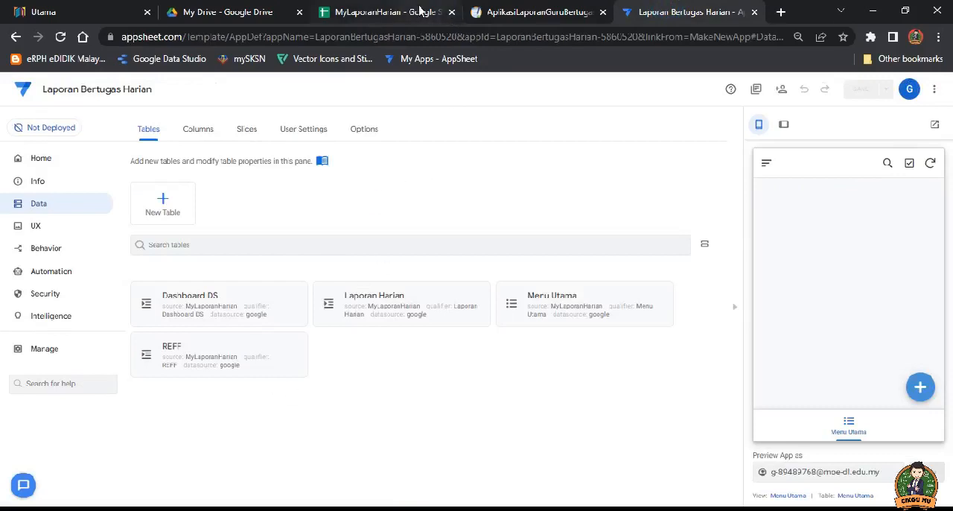
left_click(387, 12)
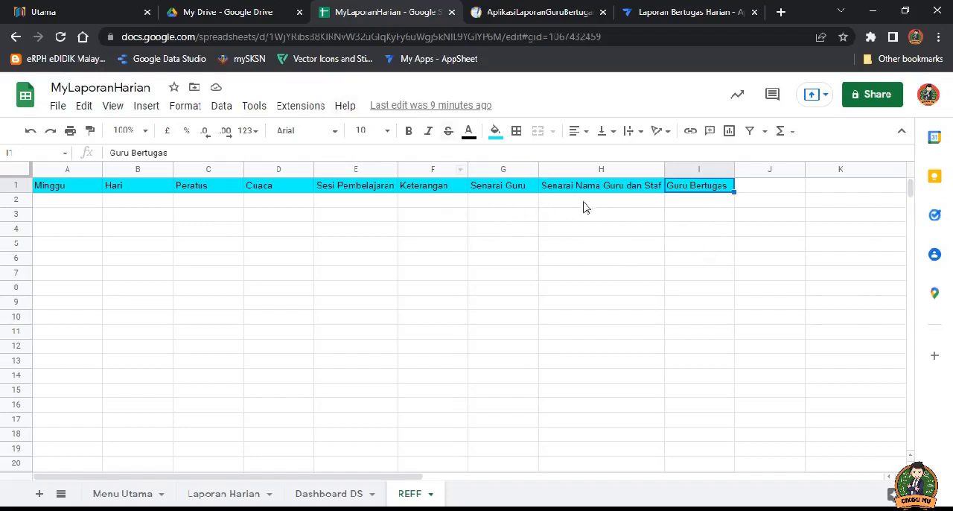
Step: Switch to the AplikasiLaporanGuruBertugas app, open the REFF table's source spreadsheet, and look through the reference lists on its REFF sheet
left_click(191, 509)
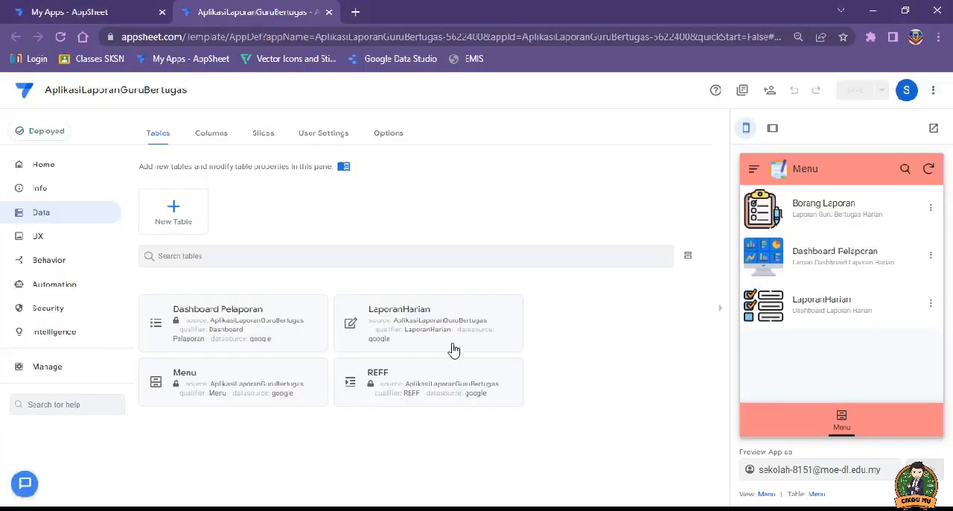
left_click(431, 371)
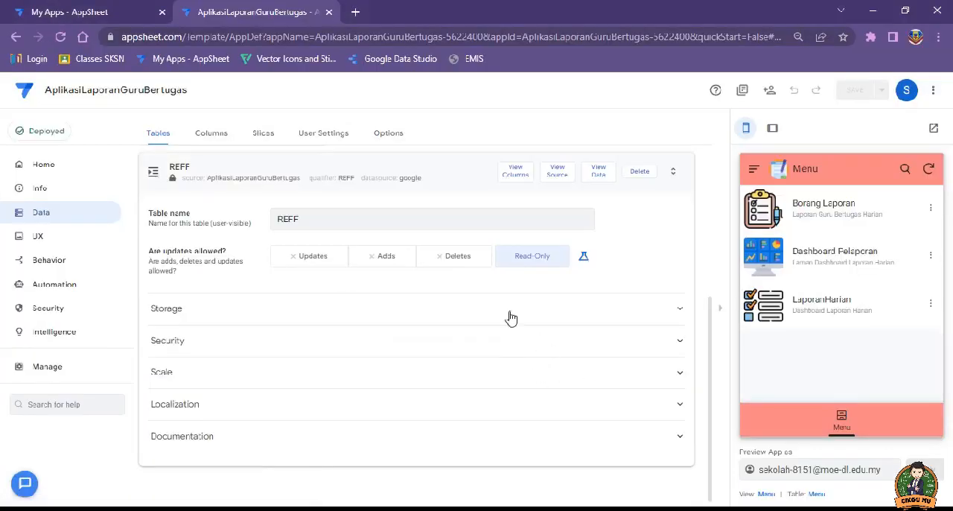
left_click(555, 175)
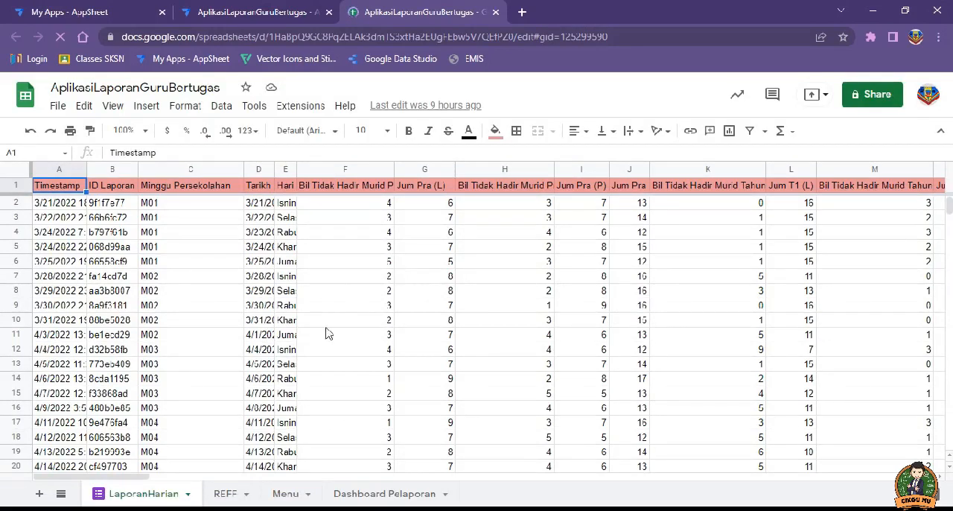
left_click(225, 493)
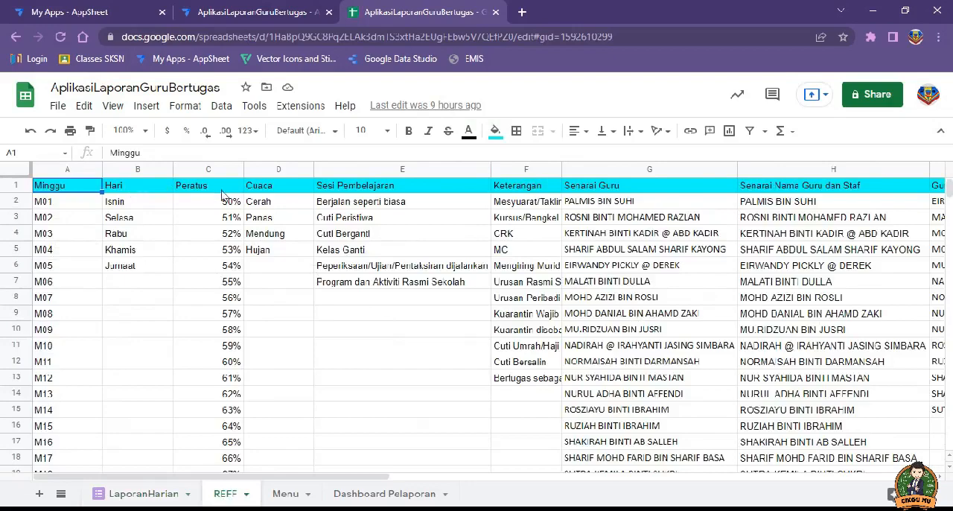
scroll(228, 229, "down", 3)
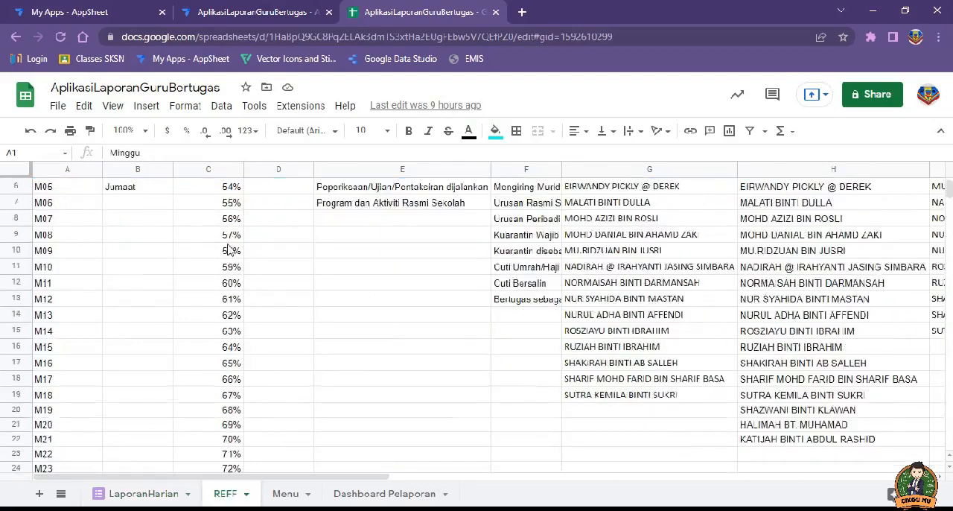
scroll(229, 251, "up", 3)
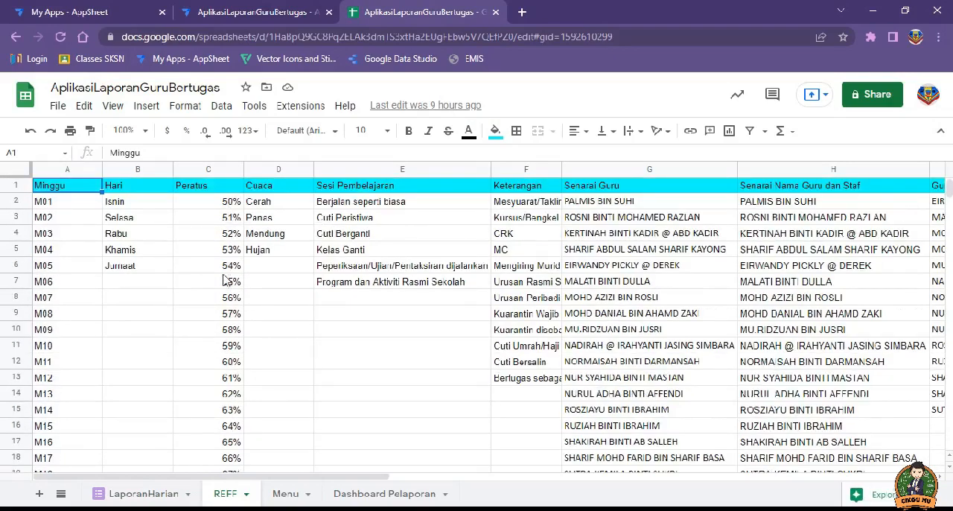
scroll(230, 283, "down", 9)
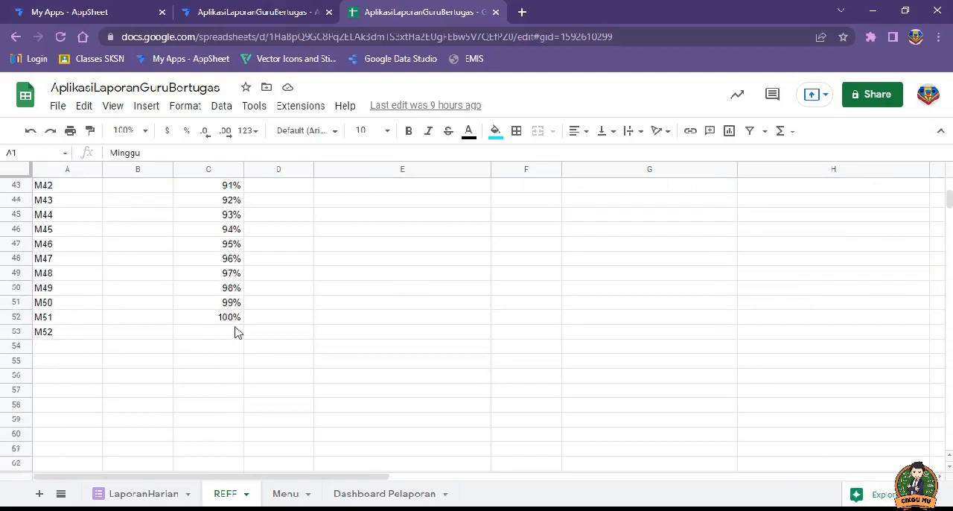
scroll(235, 334, "up", 14)
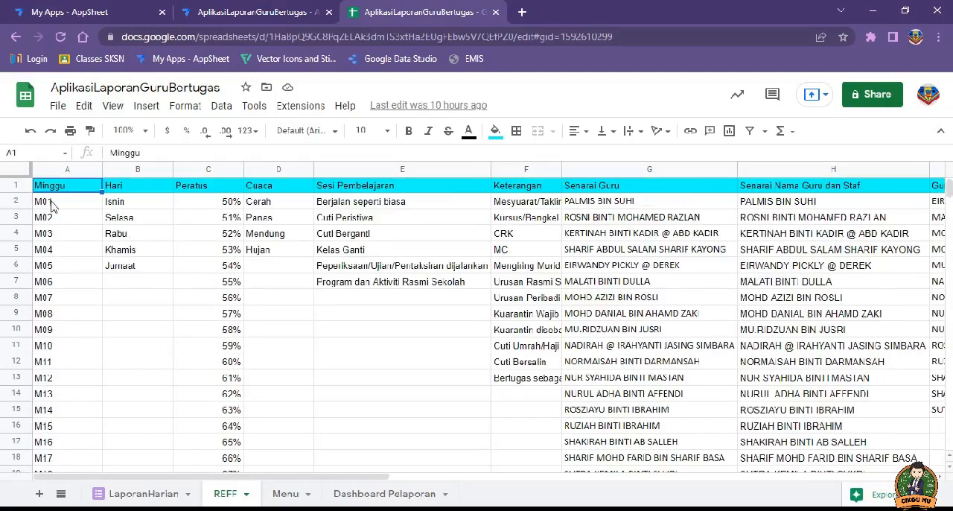
Step: Copy the sample rows A2:I8 from the AplikasiLaporanGuruBertugas REFF sheet into the MyLaporanHarian REFF sheet, starting at A2
left_click_drag(52, 201, 526, 203)
left_click_drag(741, 217, 807, 290)
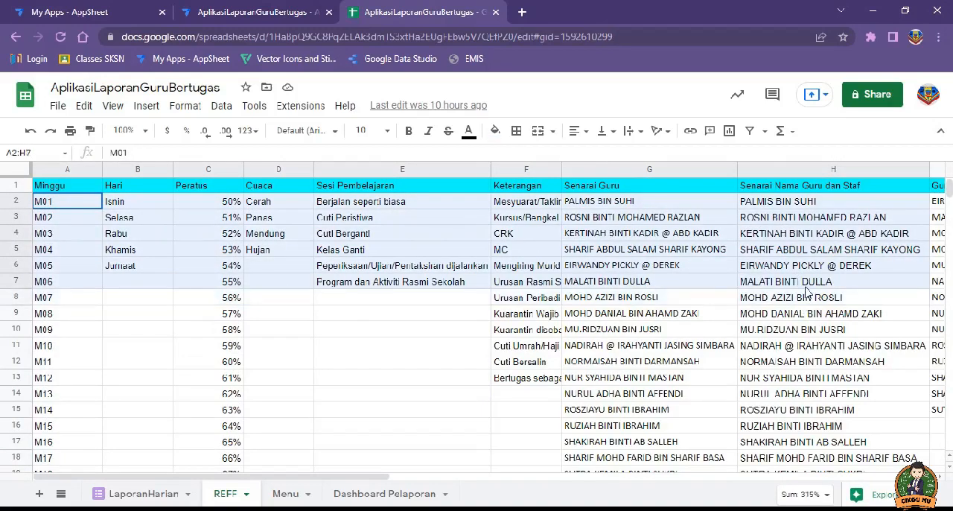
scroll(646, 294, "right", 5)
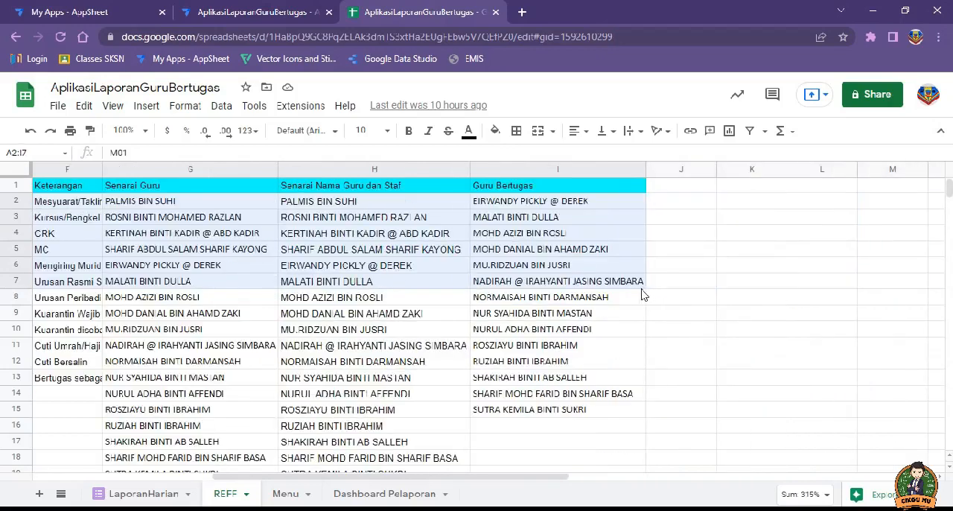
left_click_drag(642, 294, 647, 301)
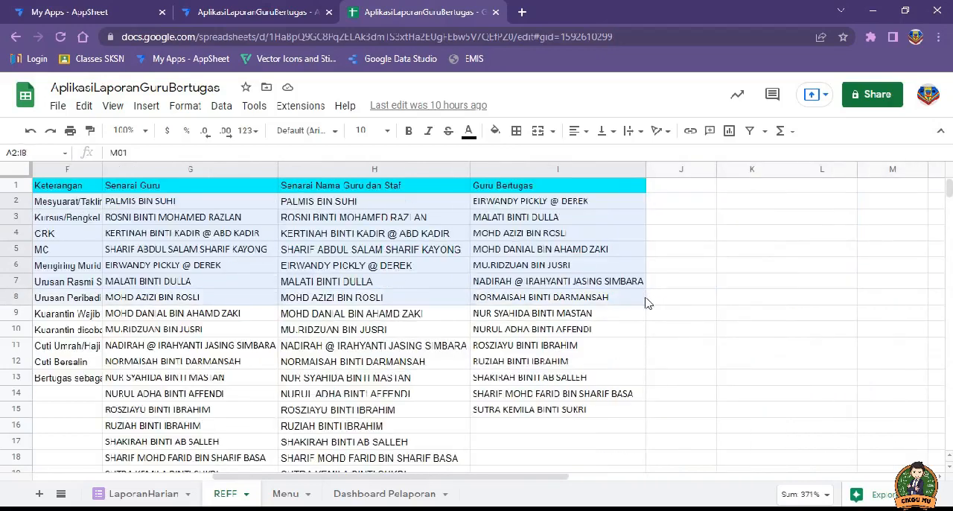
key("ctrl+c")
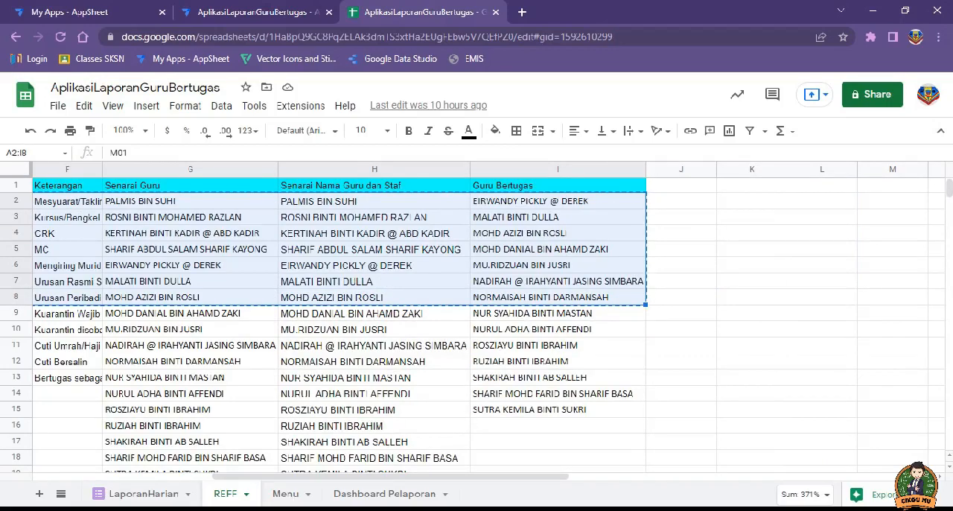
key("alt+Tab")
left_click(52, 202)
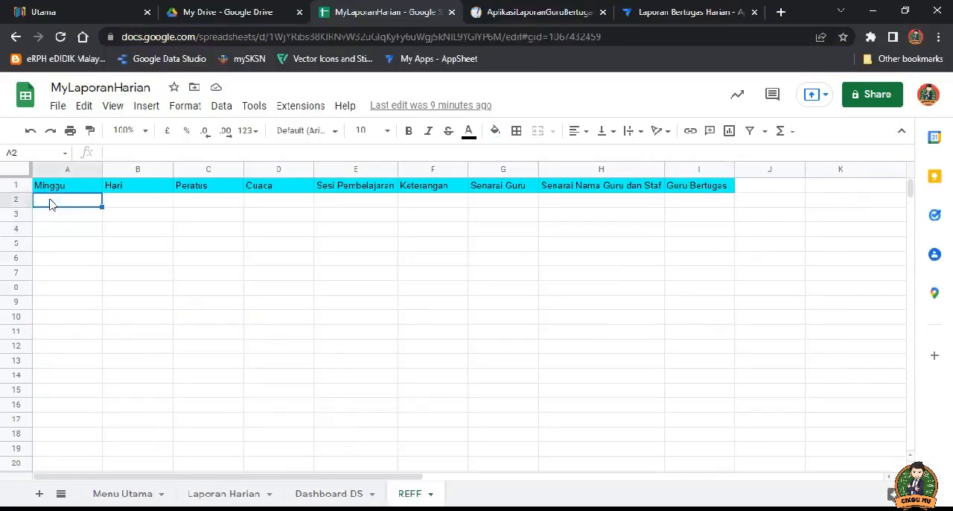
key("ctrl+v")
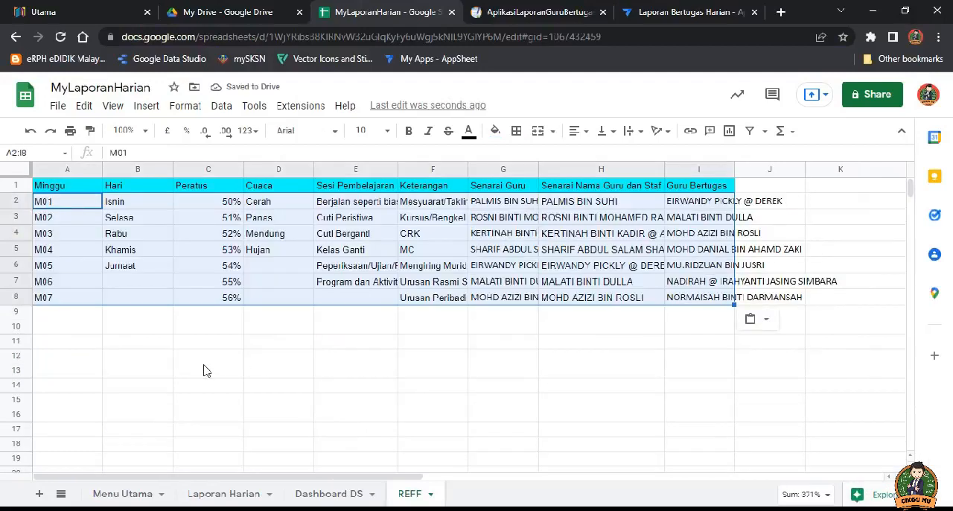
left_click(438, 298)
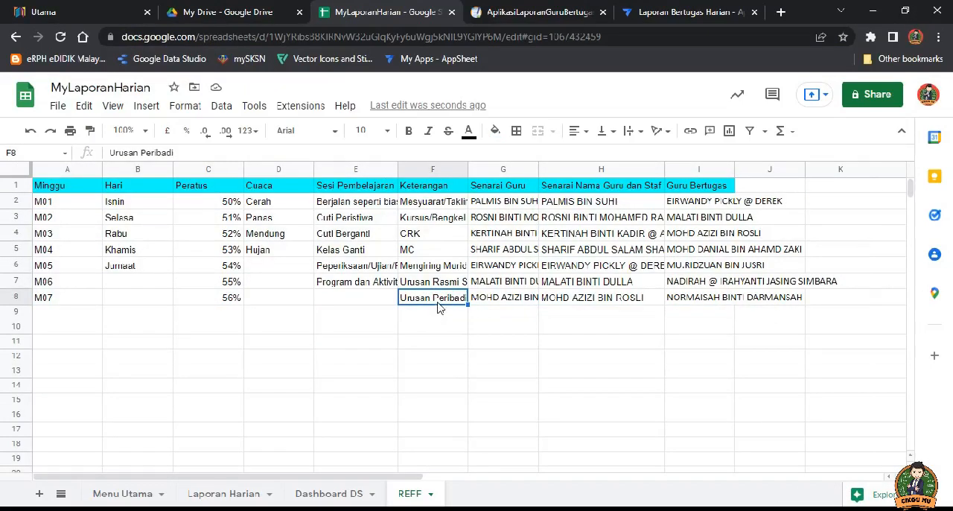
Step: Copy the remaining Keterangan entries F9:F13 from the AplikasiLaporanGuruBertugas REFF sheet into the MyLaporanHarian REFF sheet at F9
key("alt+Tab")
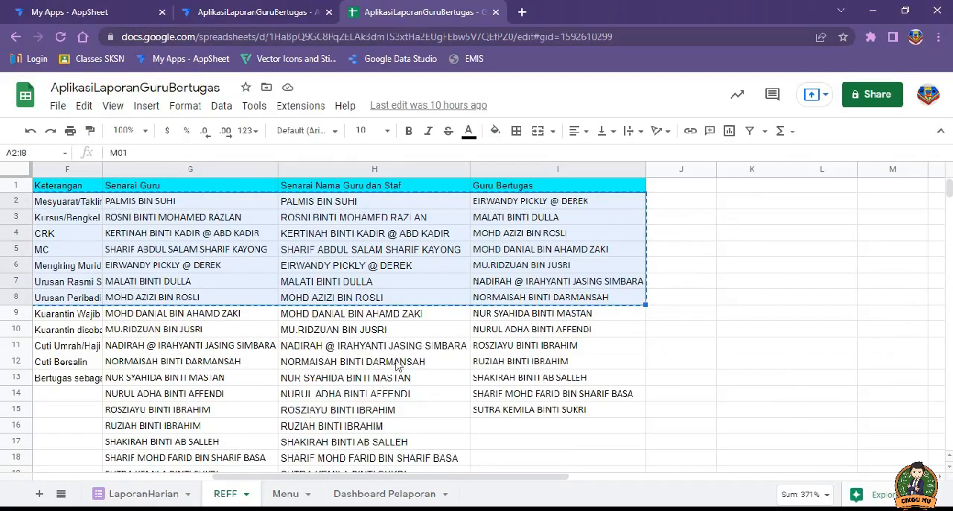
left_click_drag(457, 480, 331, 481)
left_click(462, 313)
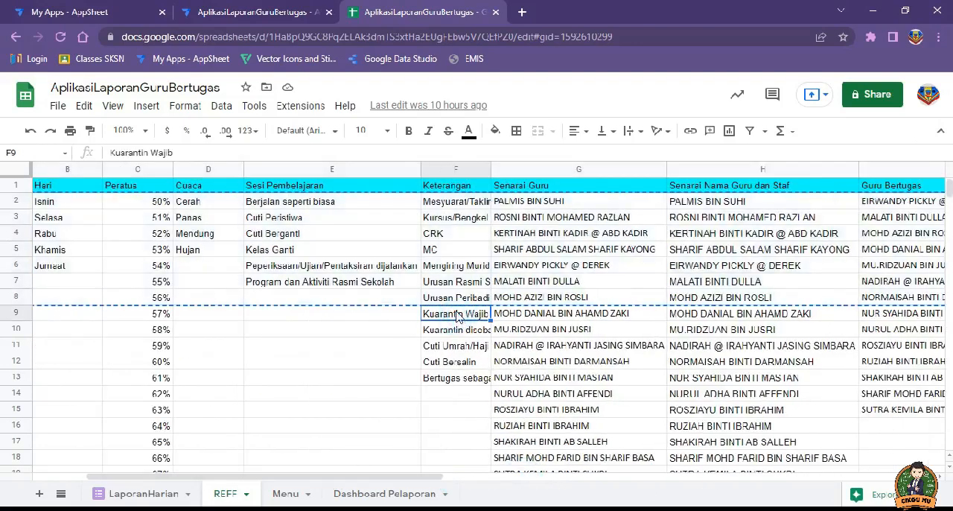
left_click(379, 319)
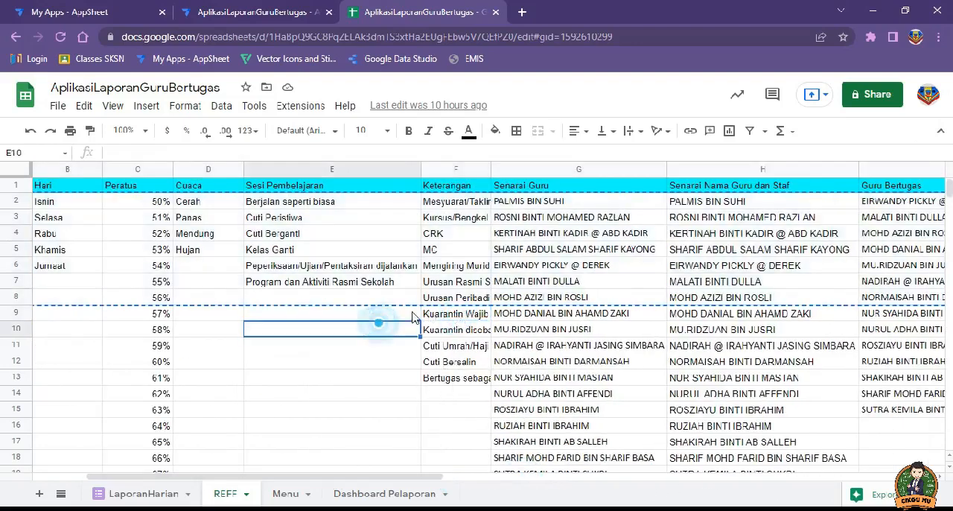
left_click(406, 296)
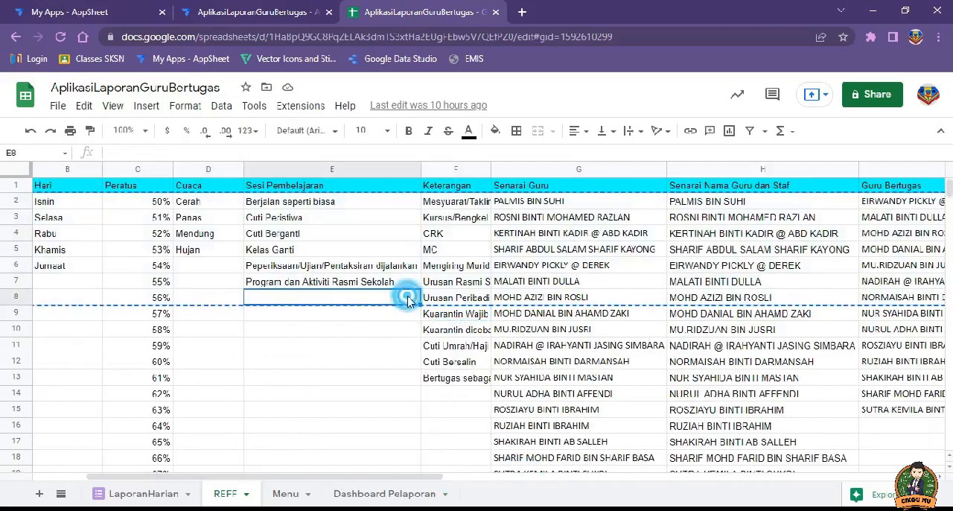
left_click(439, 298)
left_click_drag(443, 313, 445, 383)
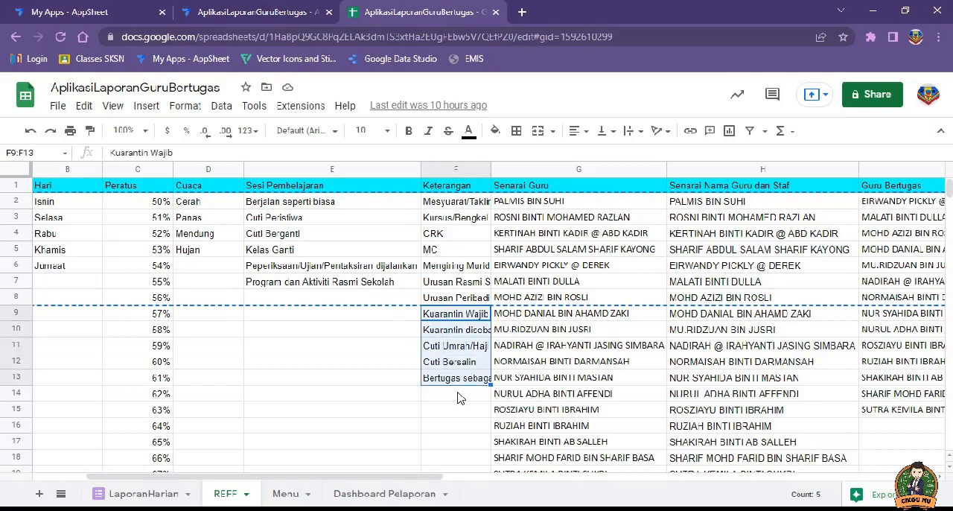
key("ctrl+c")
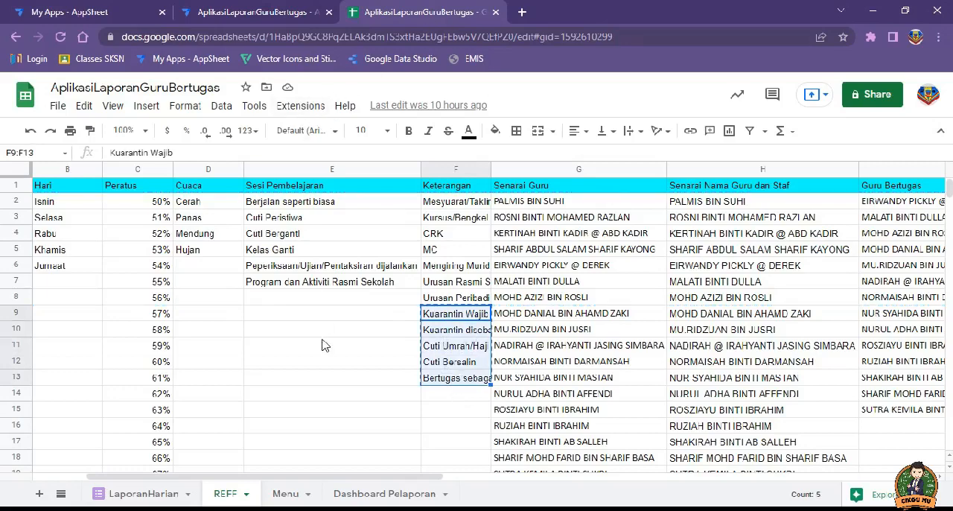
mouse_move(190, 510)
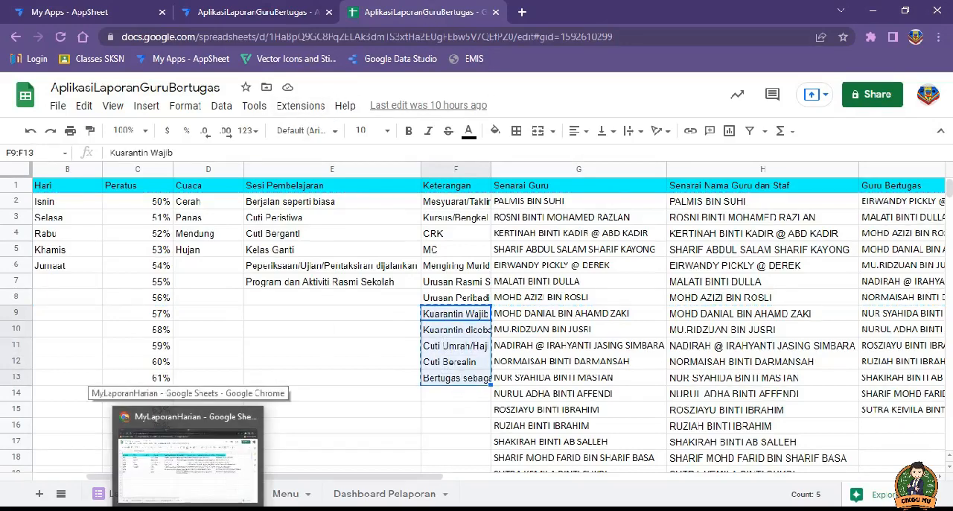
left_click(152, 455)
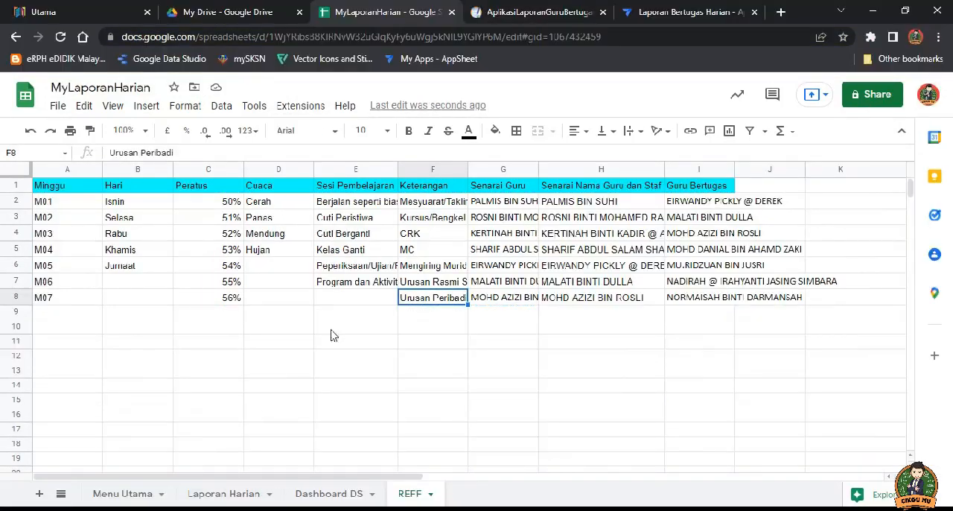
left_click(426, 318)
key("ctrl+v")
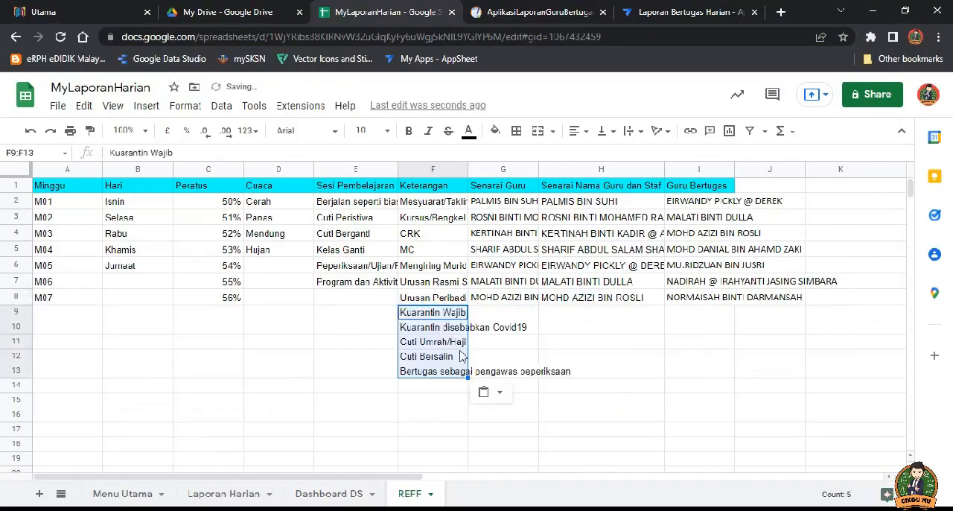
left_click(447, 415)
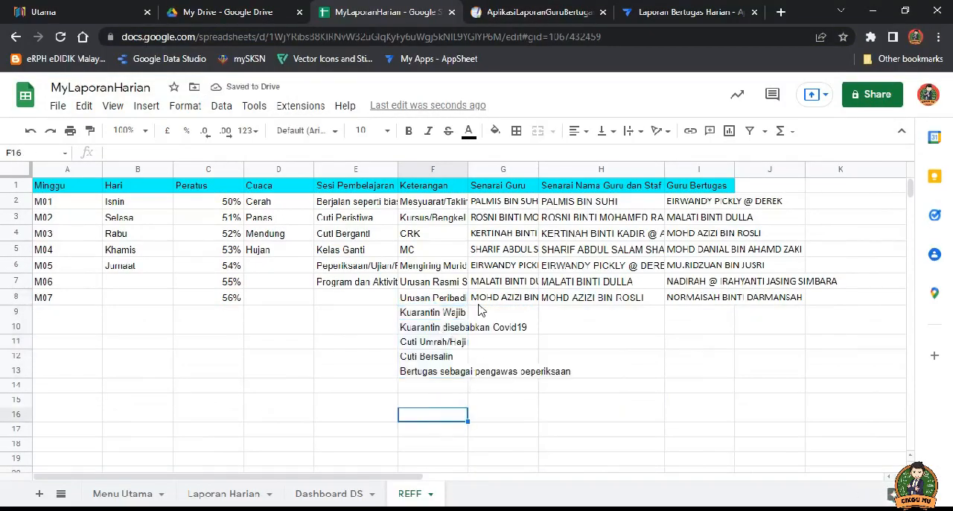
Step: Fit the Keterangan column's width to its entries on the REFF sheet and check the Minggu, Hari and Peratus lists
double_click(467, 166)
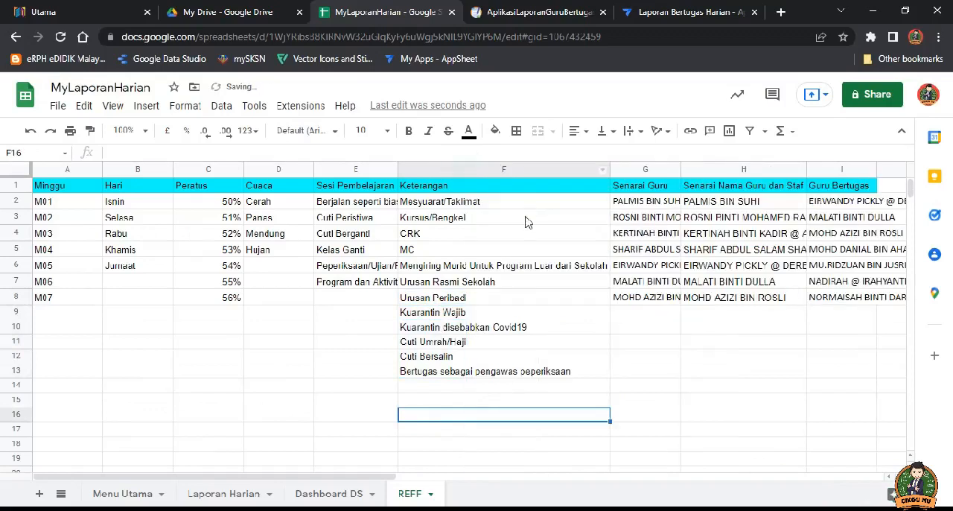
left_click(62, 197)
left_click(53, 297)
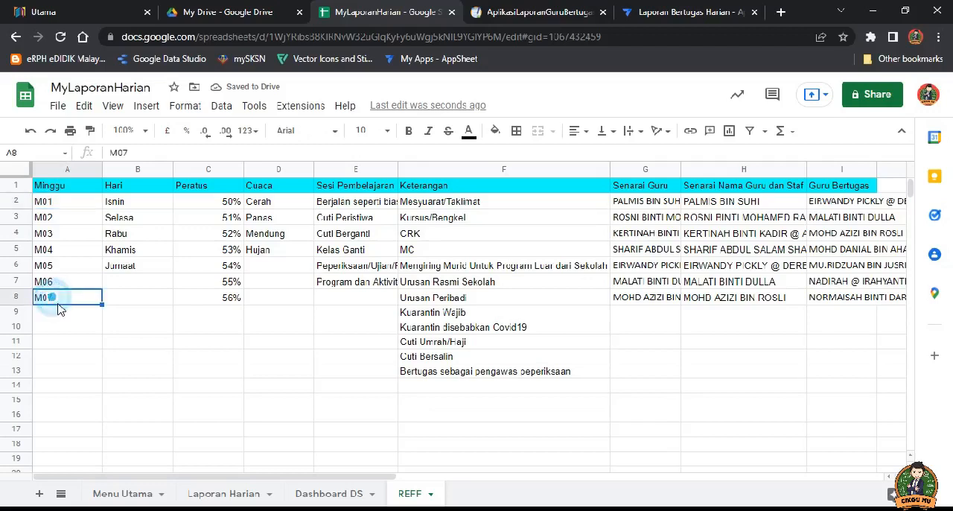
left_click(128, 199)
left_click(138, 267)
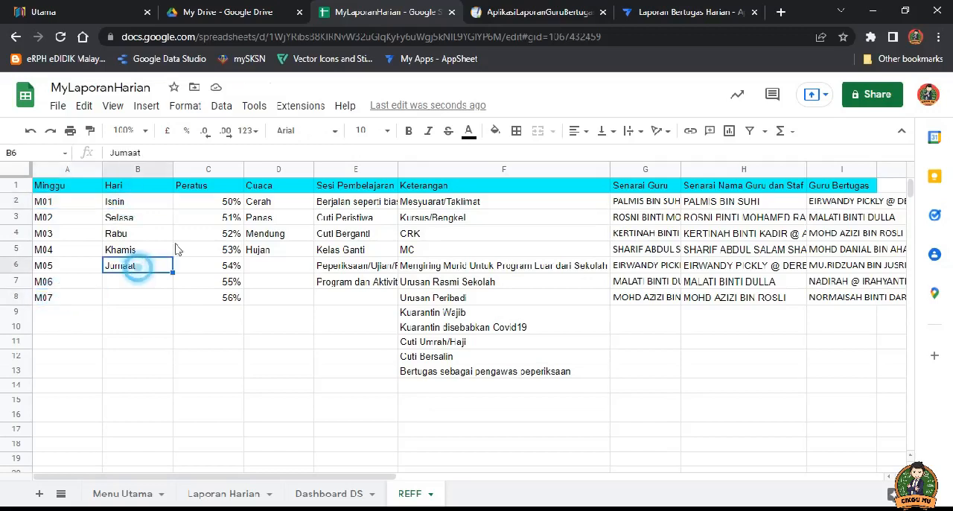
left_click(236, 202)
left_click(233, 298)
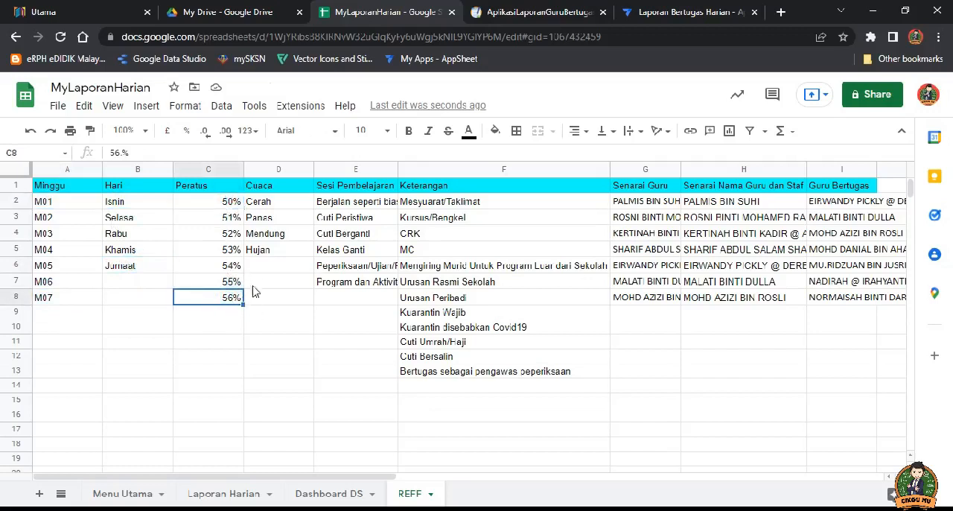
Step: Try to extend the Peratus list by filling down from C8 alone, and undo the fills
left_click_drag(242, 304, 247, 359)
scroll(253, 370, "down", 1)
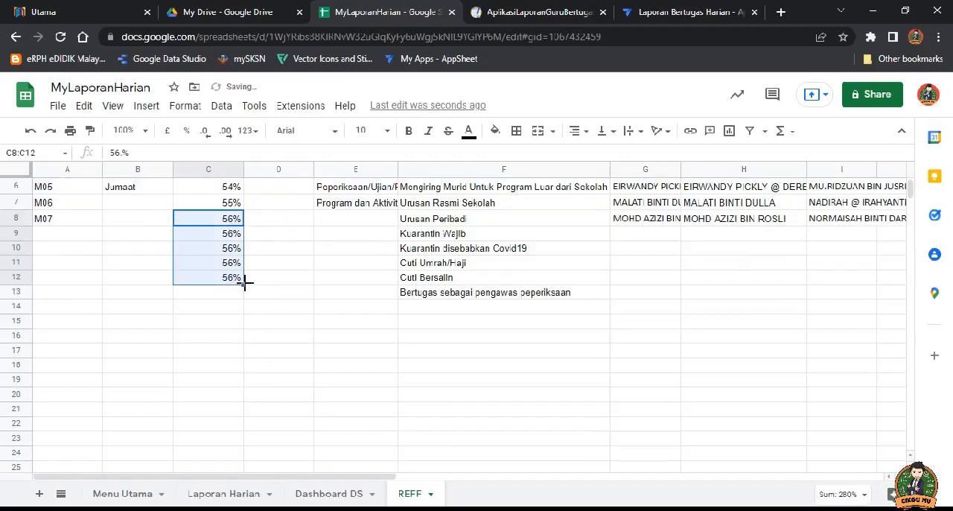
left_click_drag(245, 282, 242, 424)
scroll(251, 401, "down", 1)
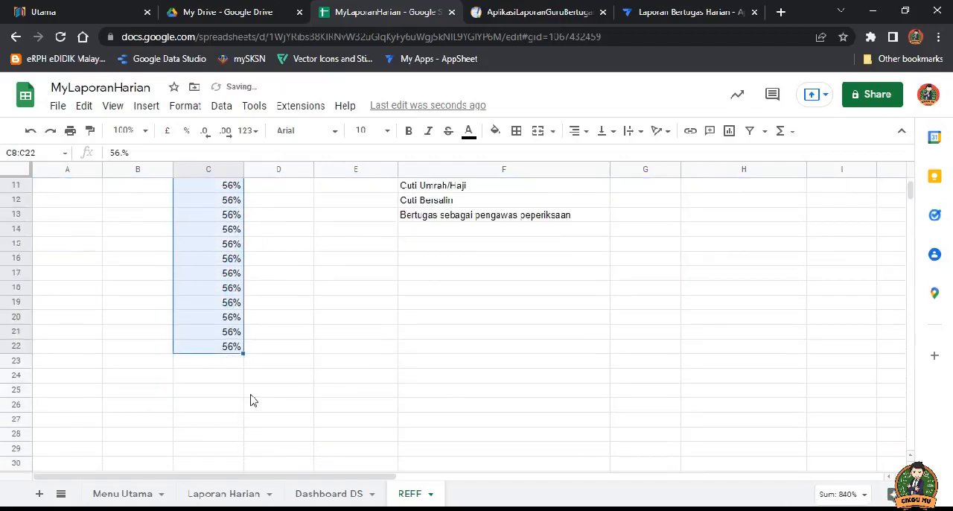
scroll(251, 400, "down", 2)
left_click_drag(243, 207, 240, 277)
scroll(242, 286, "up", 4)
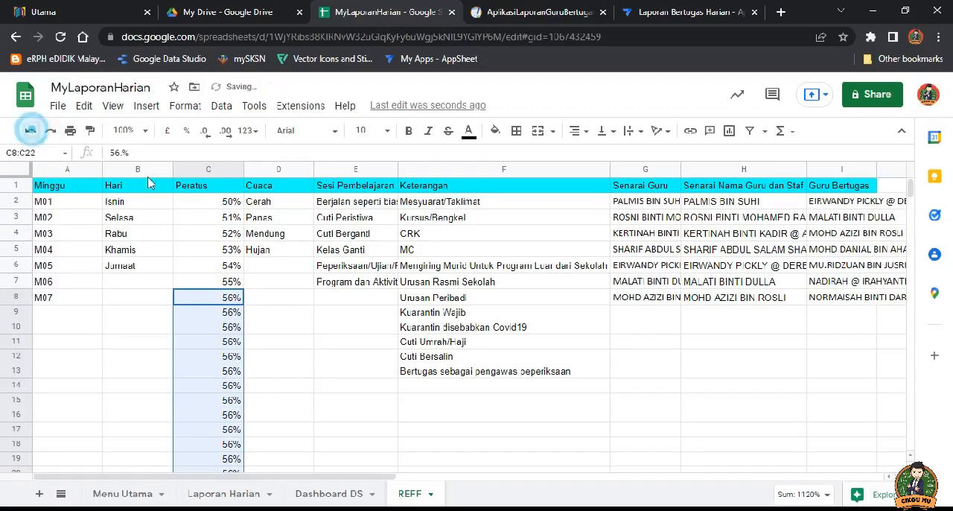
left_click(31, 130)
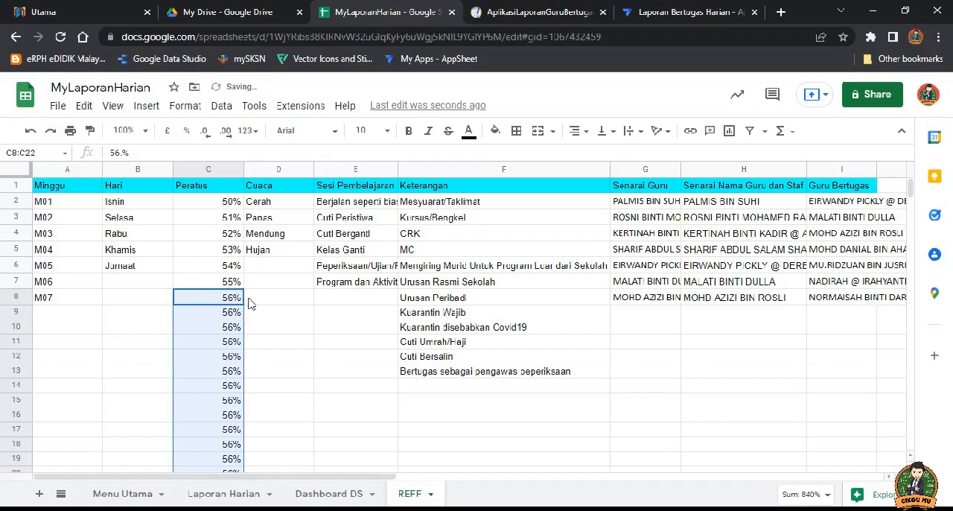
left_click(30, 131)
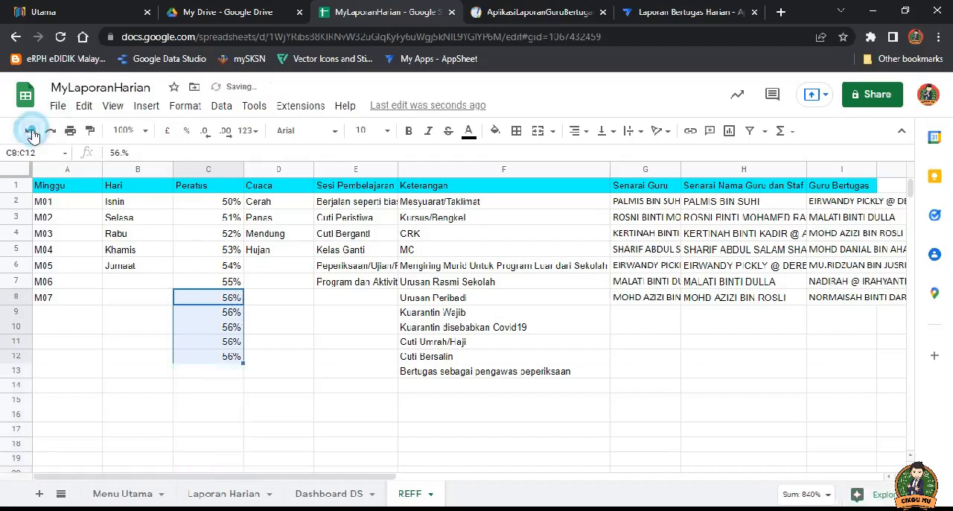
left_click(31, 130)
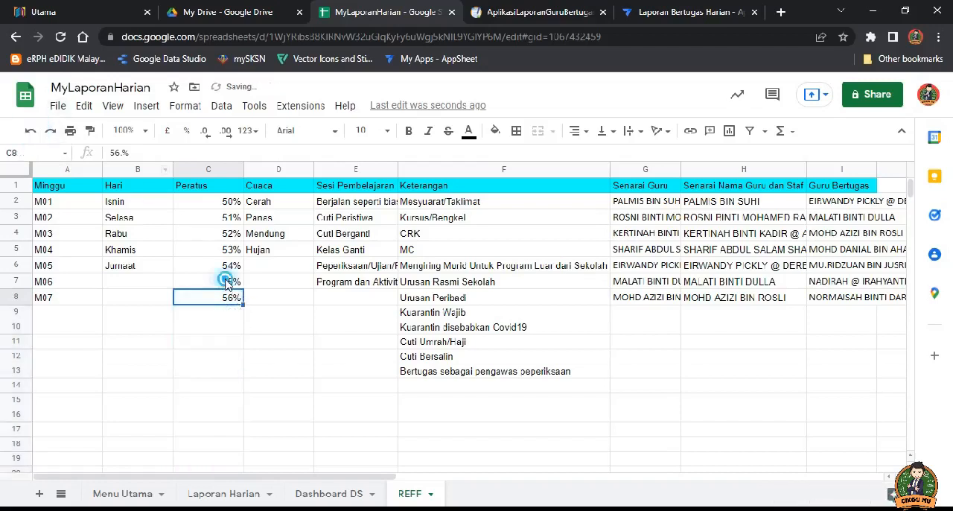
Step: Extend the Peratus list as a series in 1% increments from C7:C8 down to 100% in C52
left_click_drag(225, 281, 243, 442)
scroll(246, 442, "down", 1)
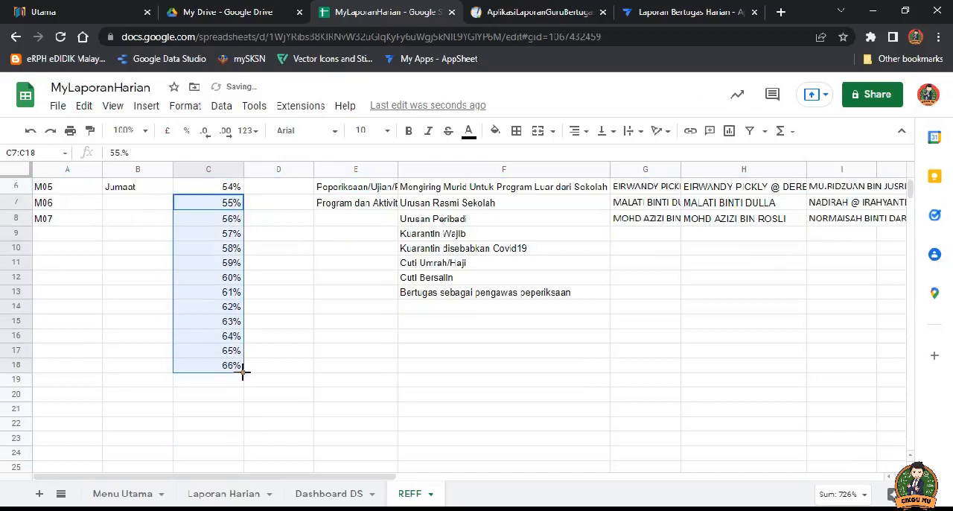
mouse_move(243, 373)
left_mouse_down()
mouse_move(245, 442)
mouse_move(249, 387)
left_mouse_up()
scroll(251, 373, "down", 5)
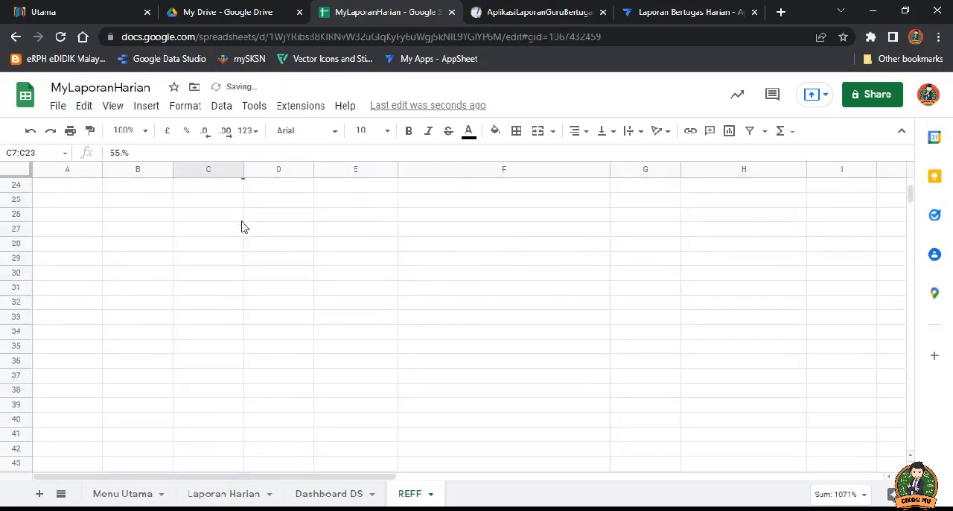
scroll(241, 226, "up", 1)
left_click_drag(243, 208, 244, 444)
left_click(241, 386)
scroll(247, 372, "down", 3)
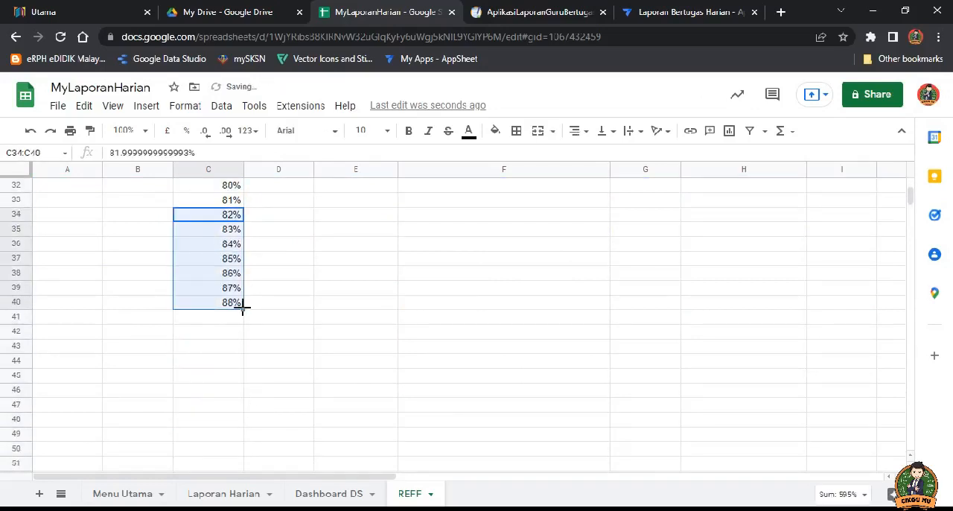
left_click_drag(243, 309, 240, 434)
scroll(246, 380, "down", 1)
scroll(246, 425, "down", 2)
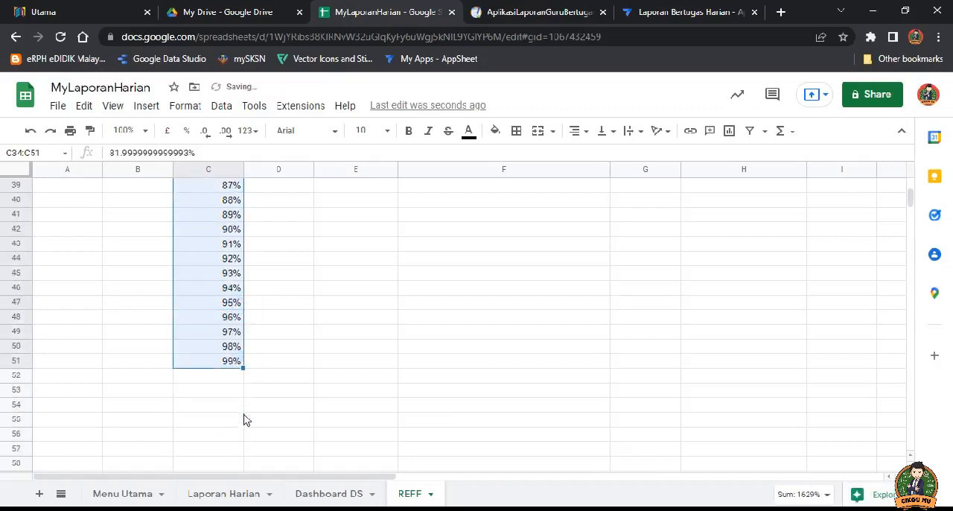
left_click_drag(245, 365, 245, 375)
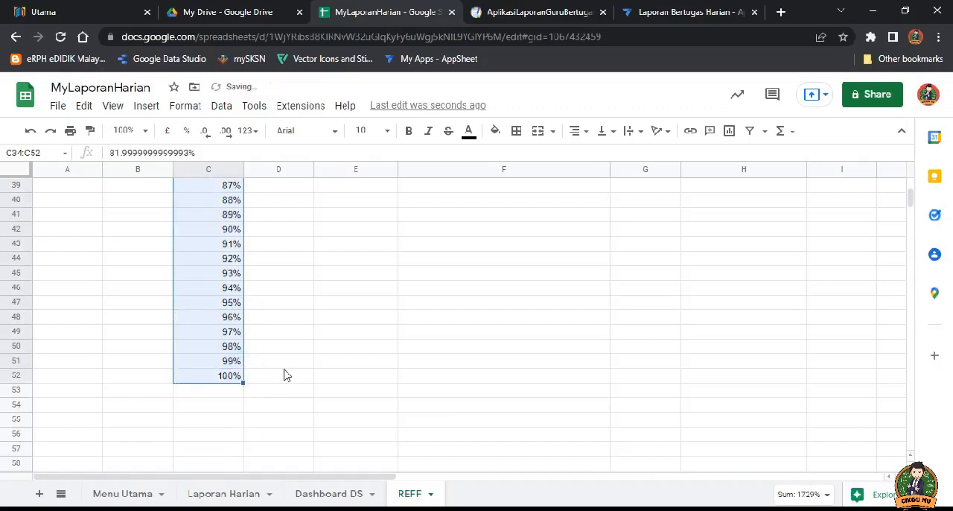
left_click(277, 363)
scroll(267, 365, "up", 10)
scroll(266, 365, "up", 2)
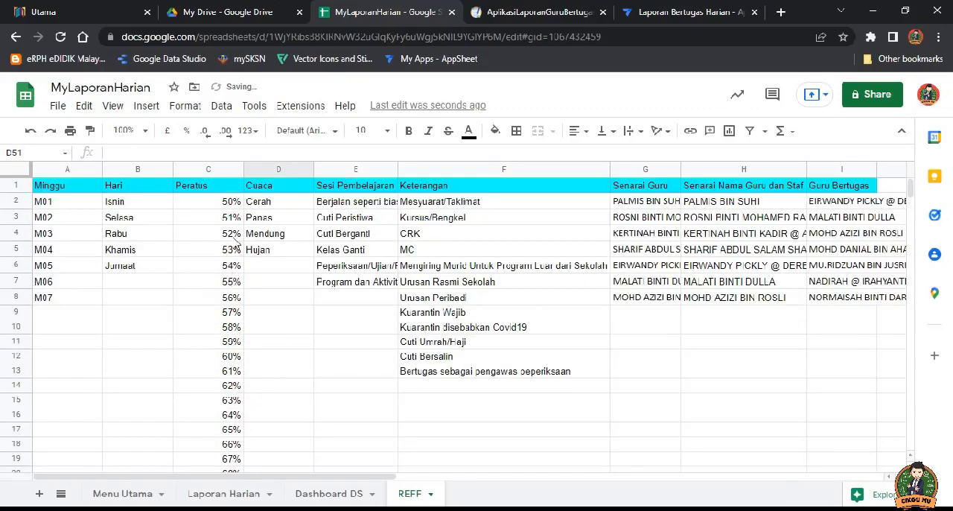
Step: Review the Cuaca, Sesi Pembelajaran, Keterangan, Senarai Nama Guru dan Staf and Guru Bertugas lists on the REFF sheet
left_click(269, 201)
left_click(271, 249)
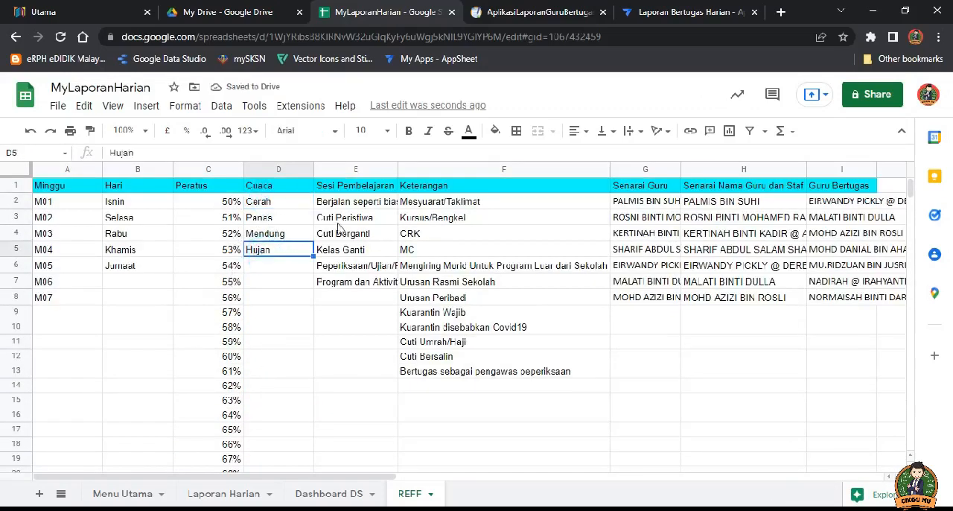
left_click(355, 201)
left_click(376, 281)
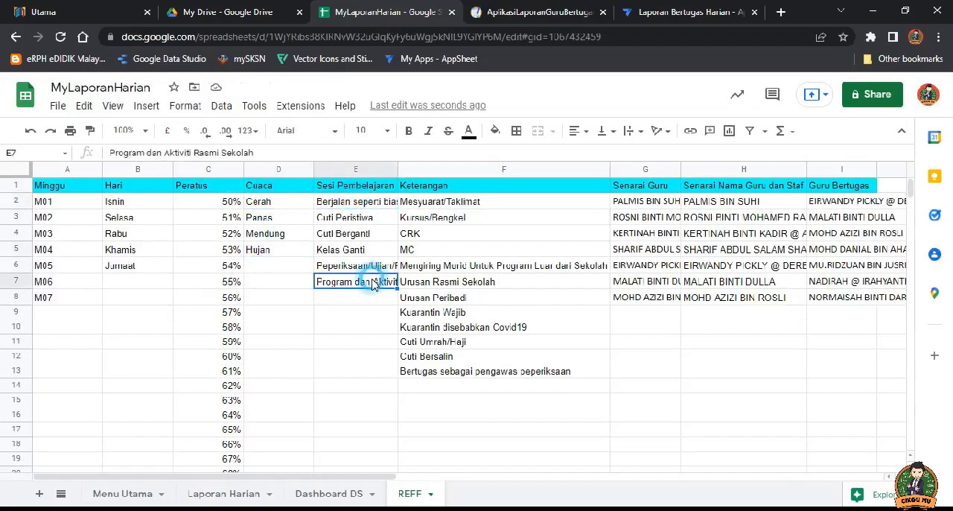
left_click(447, 205)
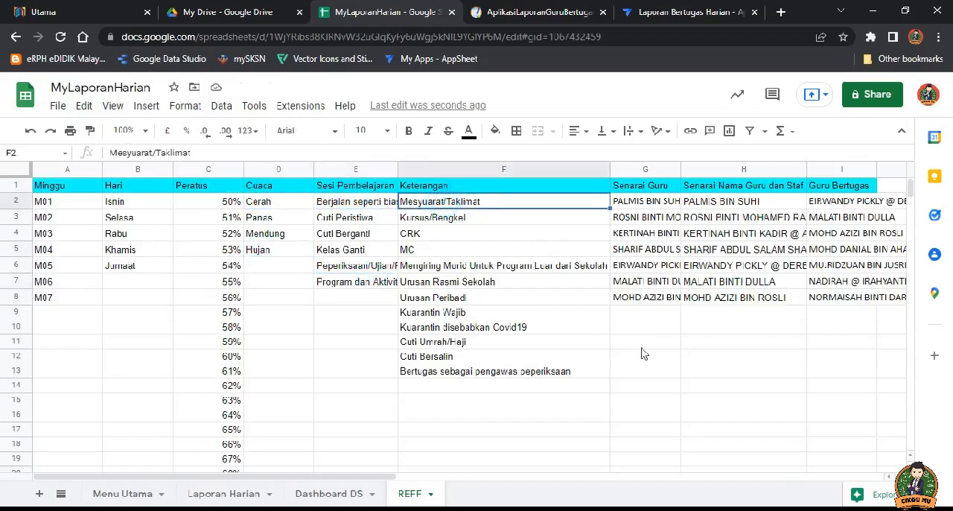
left_click(734, 297)
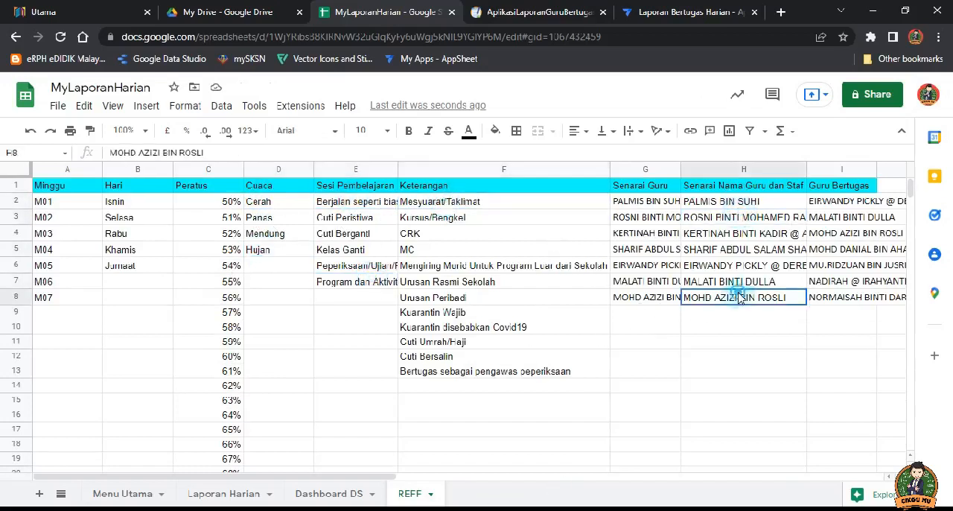
left_click(839, 203)
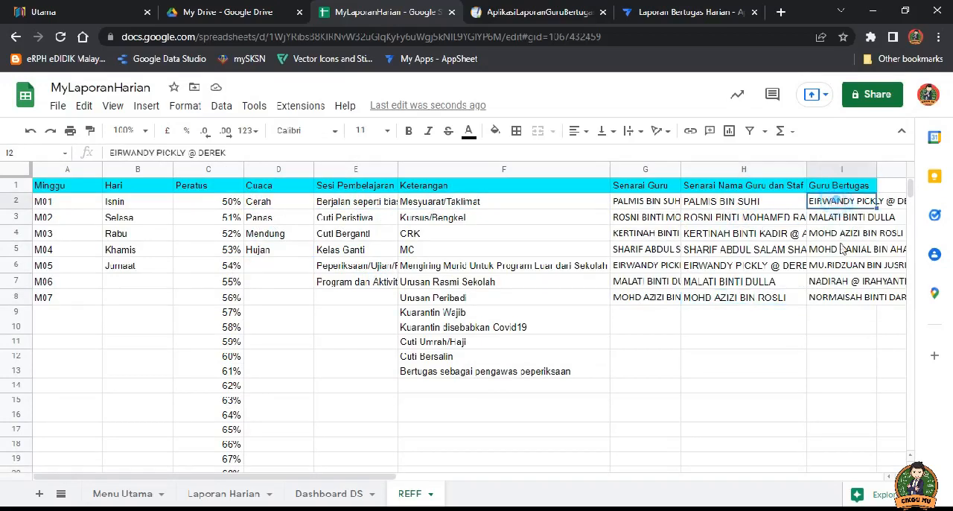
left_click(847, 297)
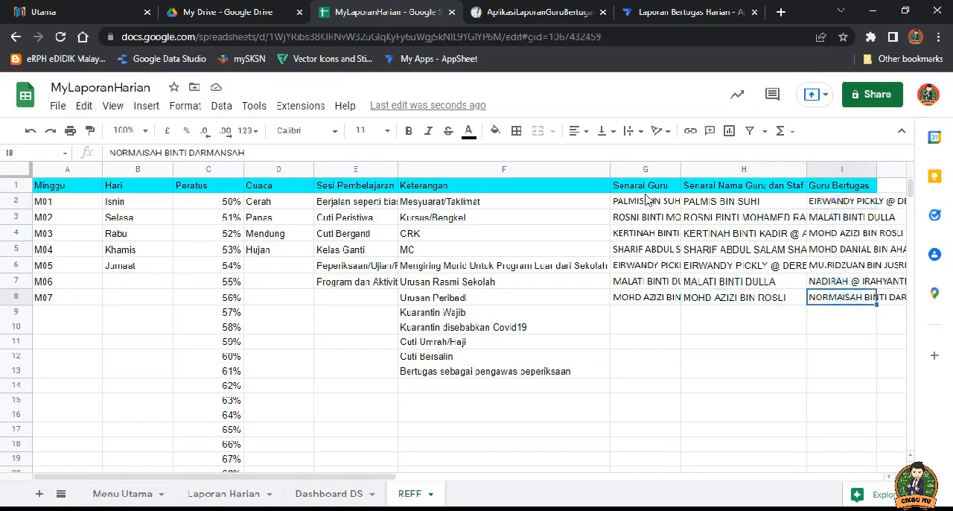
Step: Fit the Senarai Guru column's width to its names and look over the REFF sheet's remaining columns
left_click(729, 202)
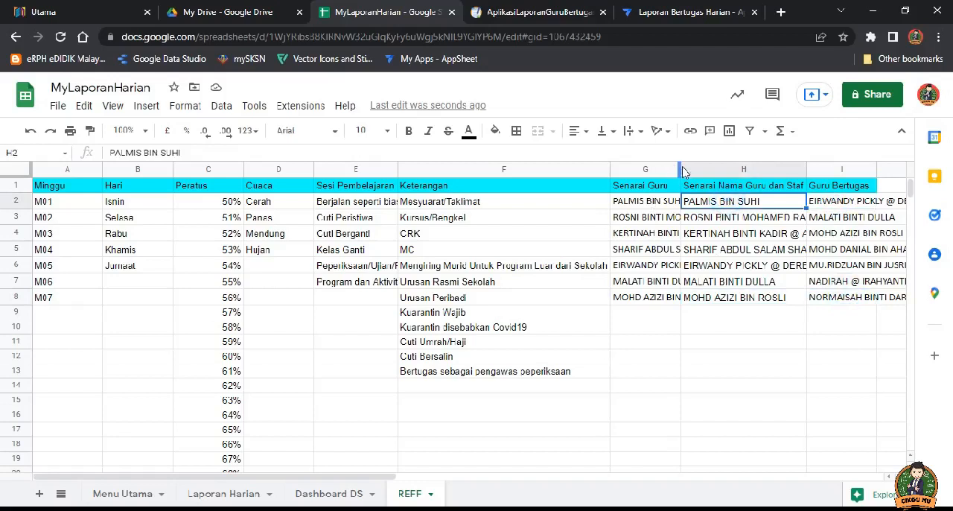
double_click(680, 165)
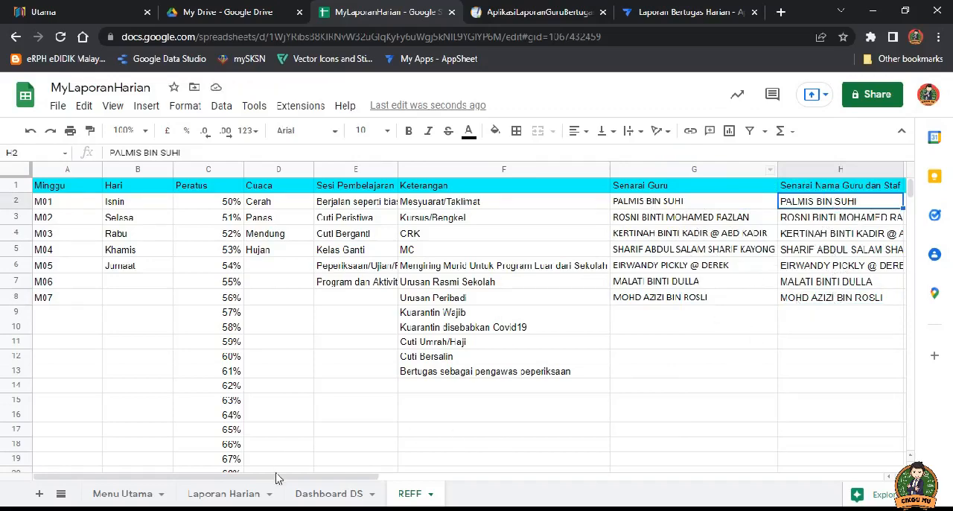
left_click_drag(276, 477, 413, 478)
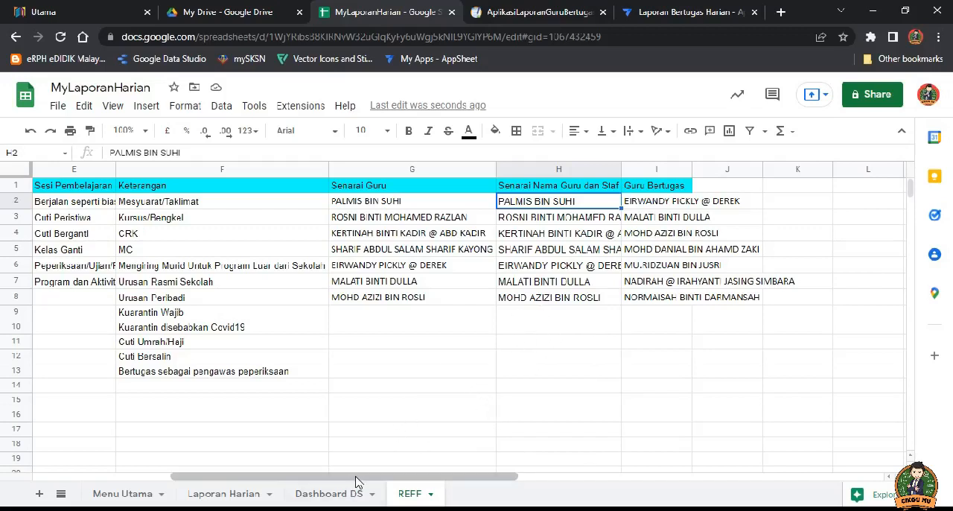
left_click_drag(355, 475, 202, 483)
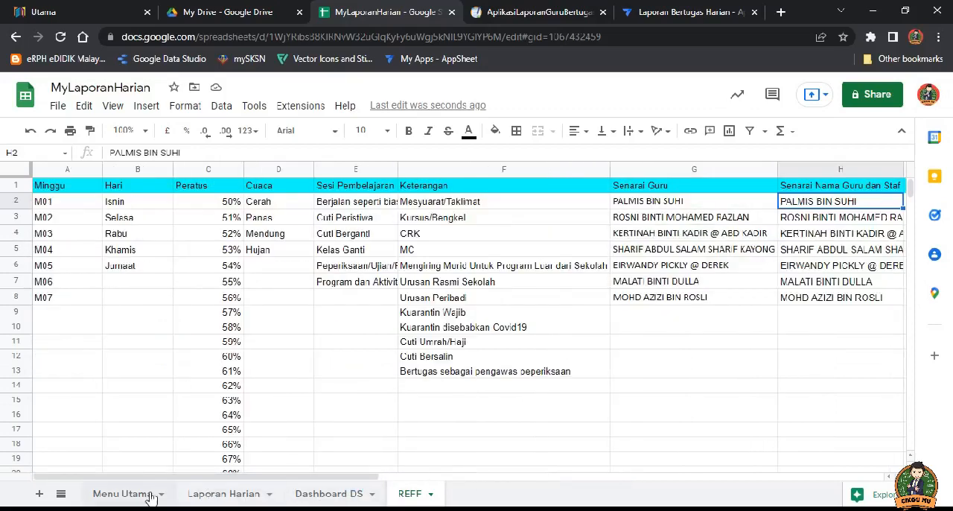
Step: Open the Menu Utama table in the Laporan Bertugas Harian app, and preview the AplikasiLaporanGuruBertugas app's menu and Borang Laporan form for comparison
left_click(685, 12)
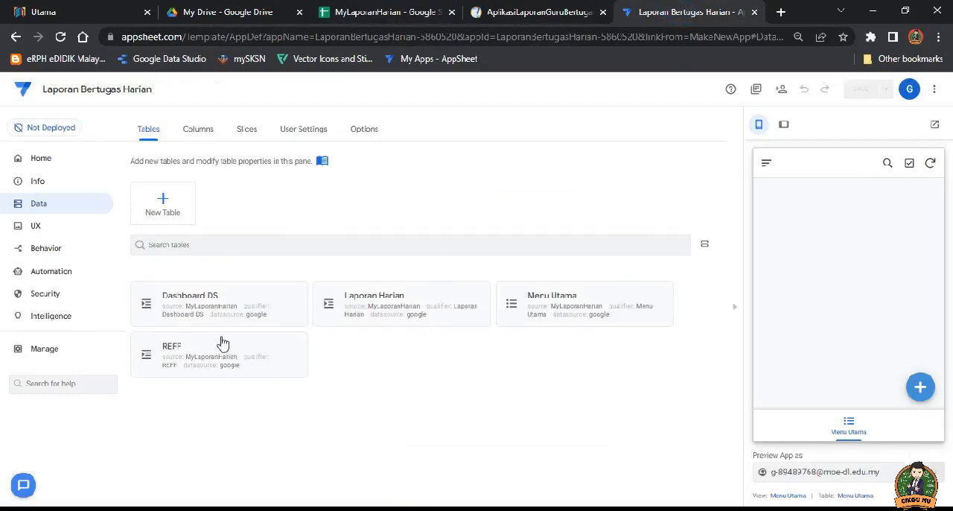
left_click(561, 300)
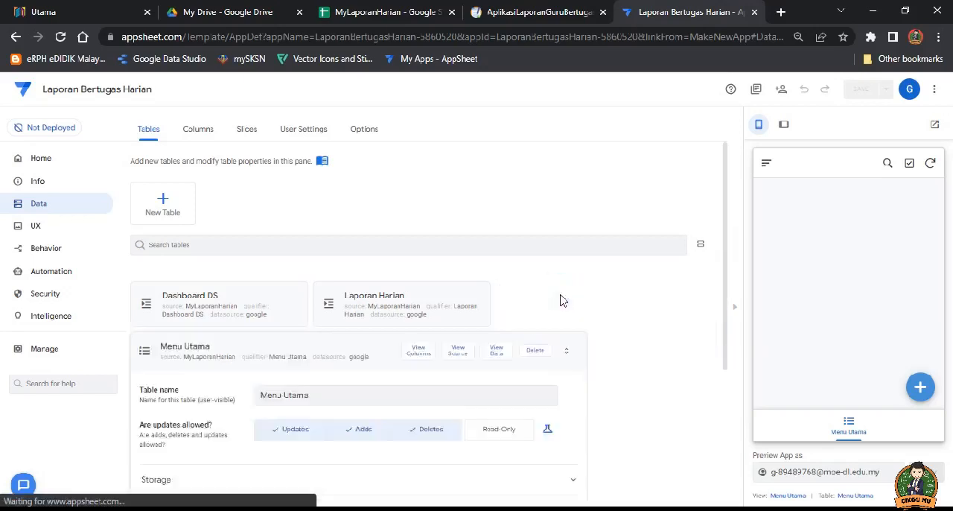
left_click(445, 158)
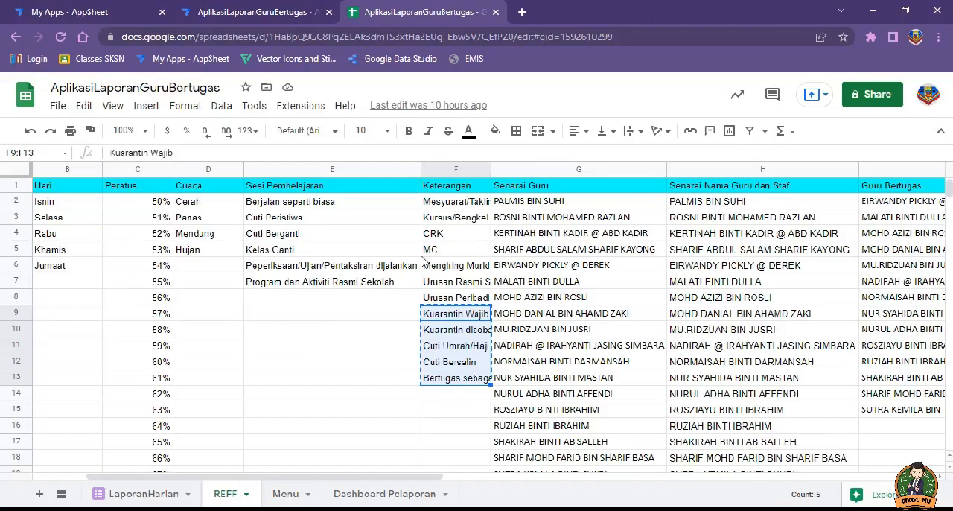
left_click(246, 11)
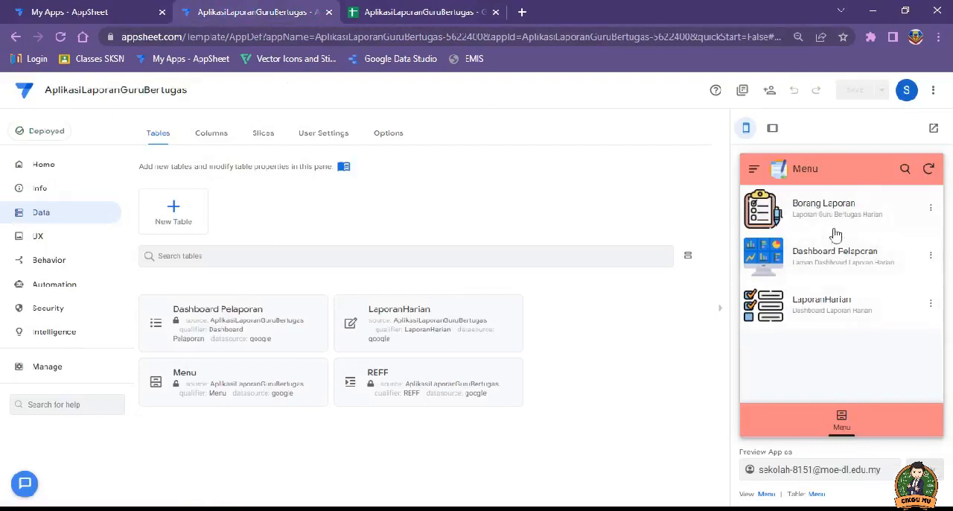
left_click(827, 206)
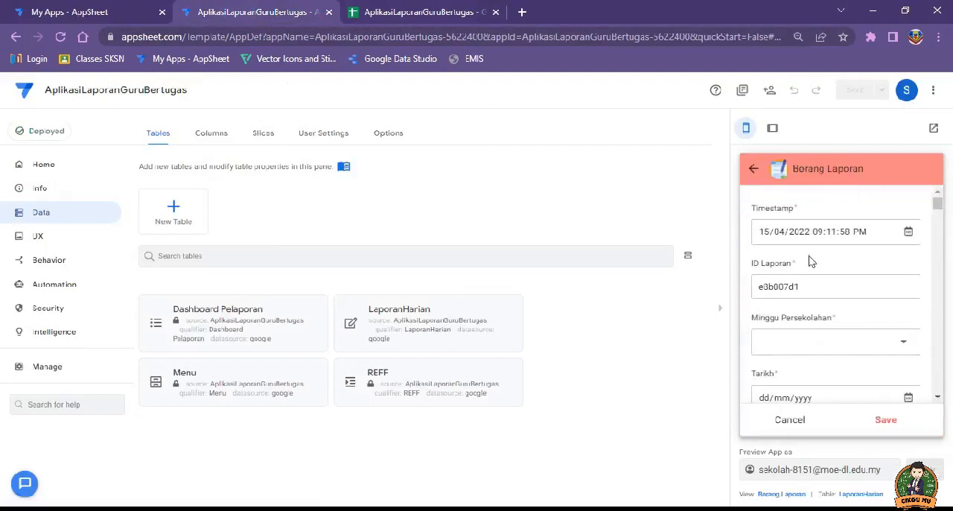
left_click(753, 169)
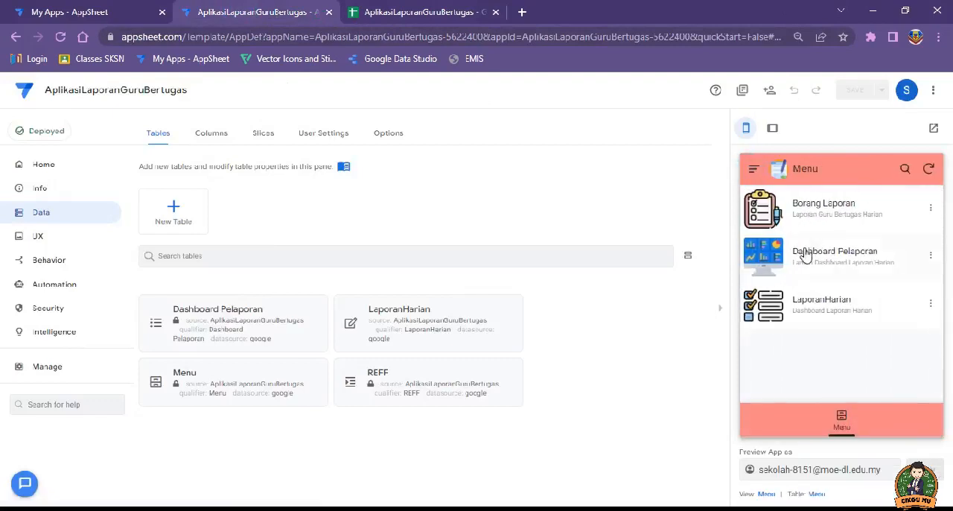
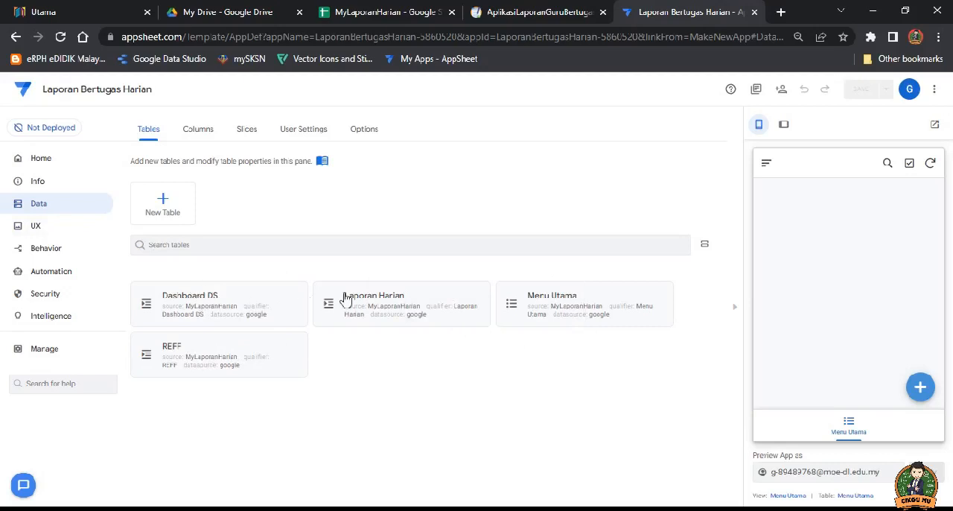
Step: Make the REFF table read-only, save the app and collapse the table's settings
left_click(195, 345)
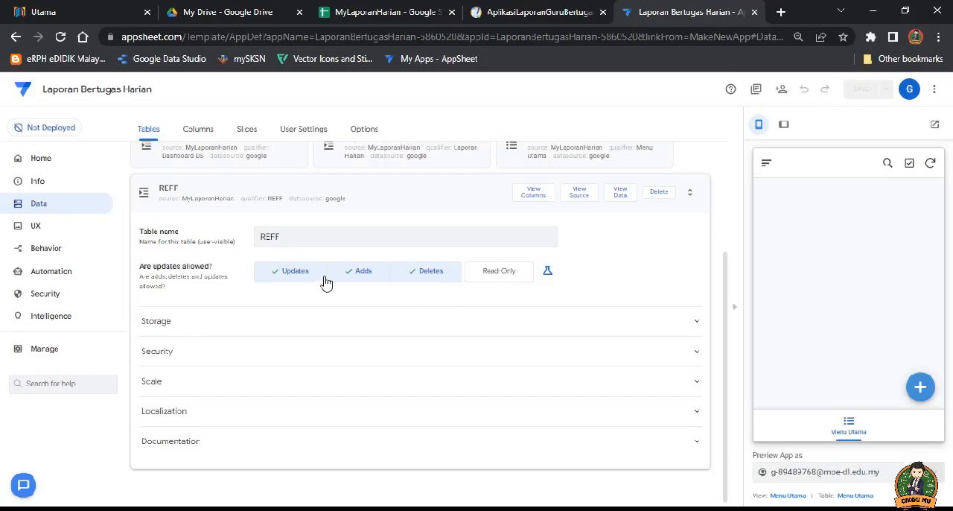
left_click(500, 275)
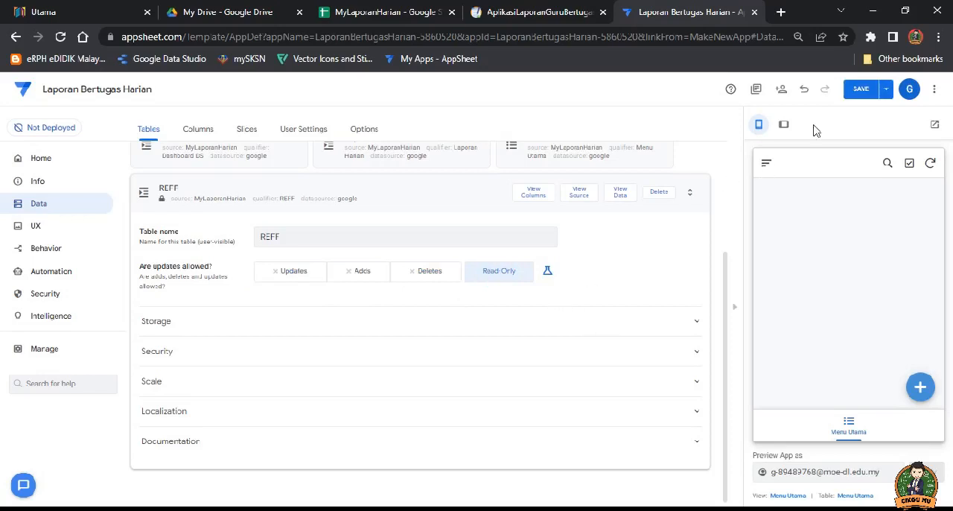
left_click(860, 89)
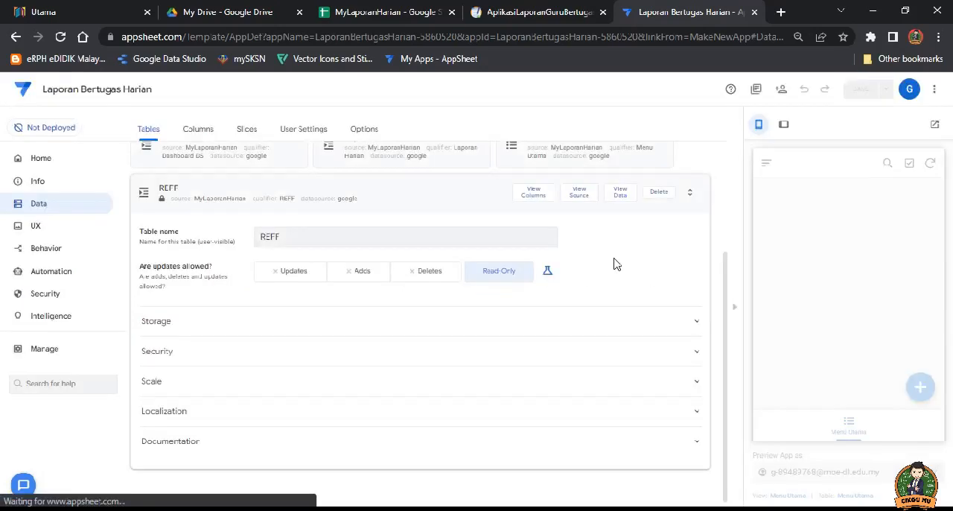
left_click(314, 193)
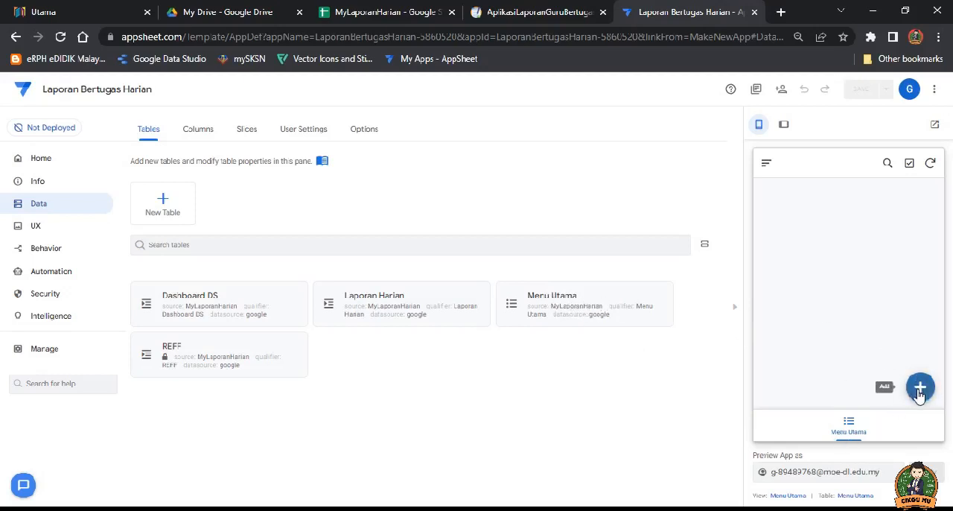
Step: Check MyLaporanHarian's Menu Utama sheet, and fill a new Menu Utama record: NO 1, APLIKASI Borang Pelaporan Guru Bertugas, PENERANGAN Borang Laporan Guru Bertugas Harian
left_click(366, 15)
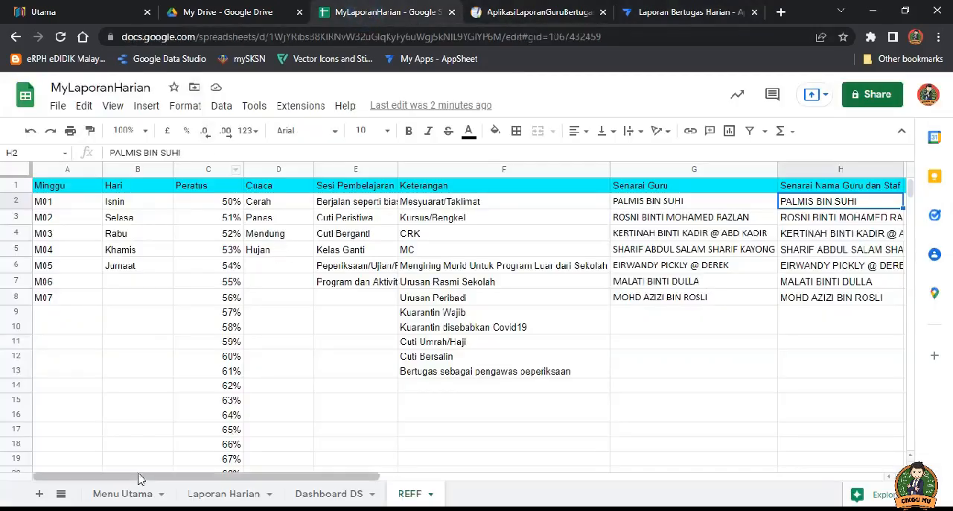
left_click(130, 496)
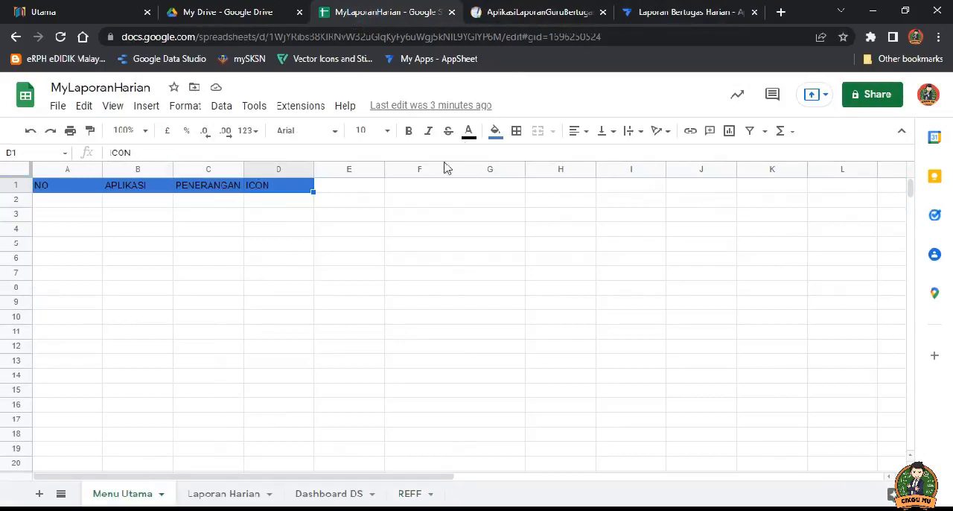
left_click(649, 13)
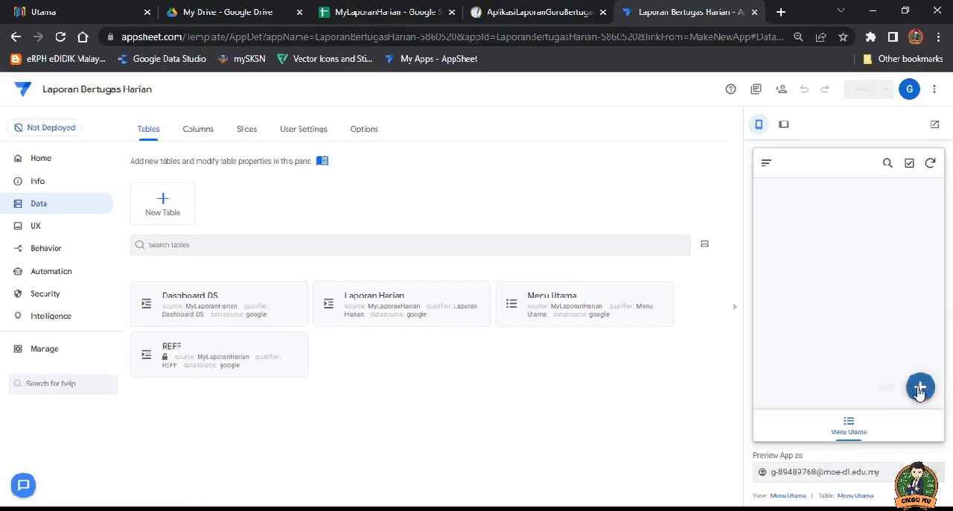
left_click(921, 388)
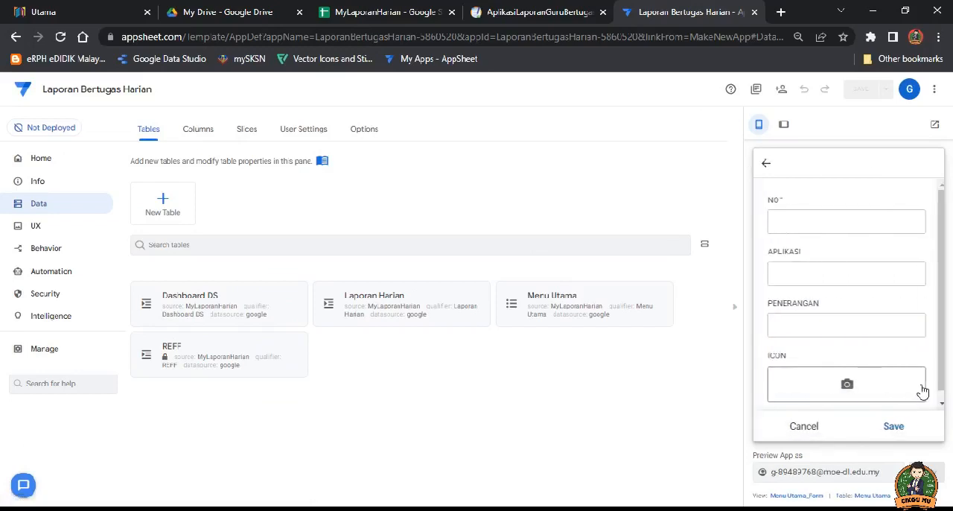
left_click(820, 213)
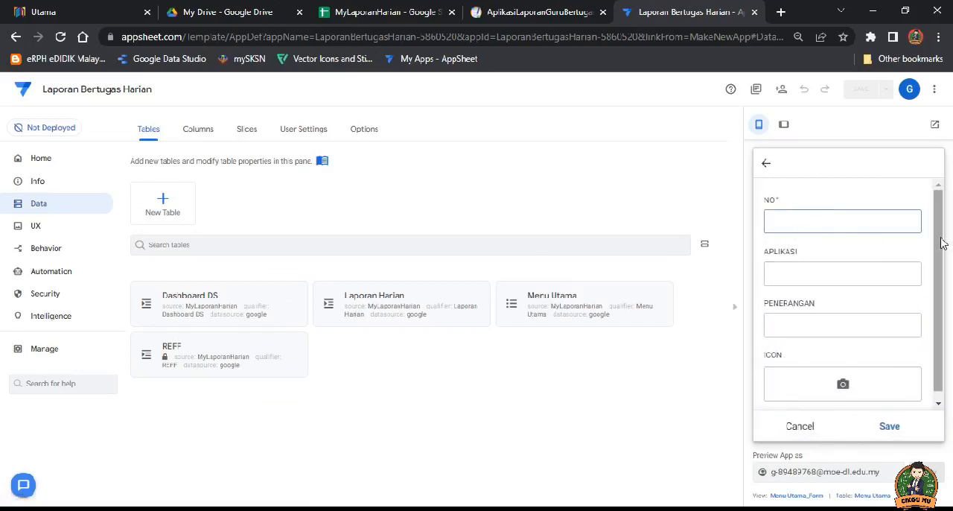
scroll(943, 243, "down", 1)
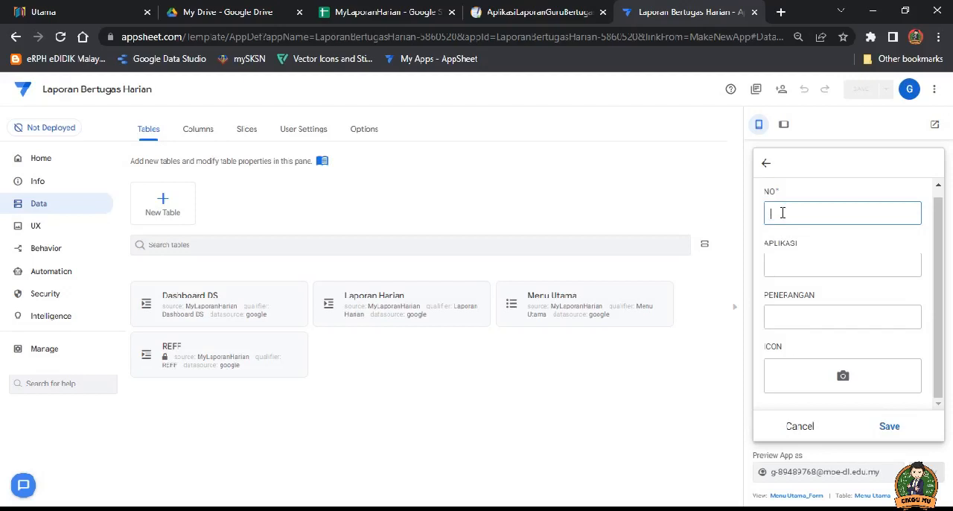
left_click(788, 266)
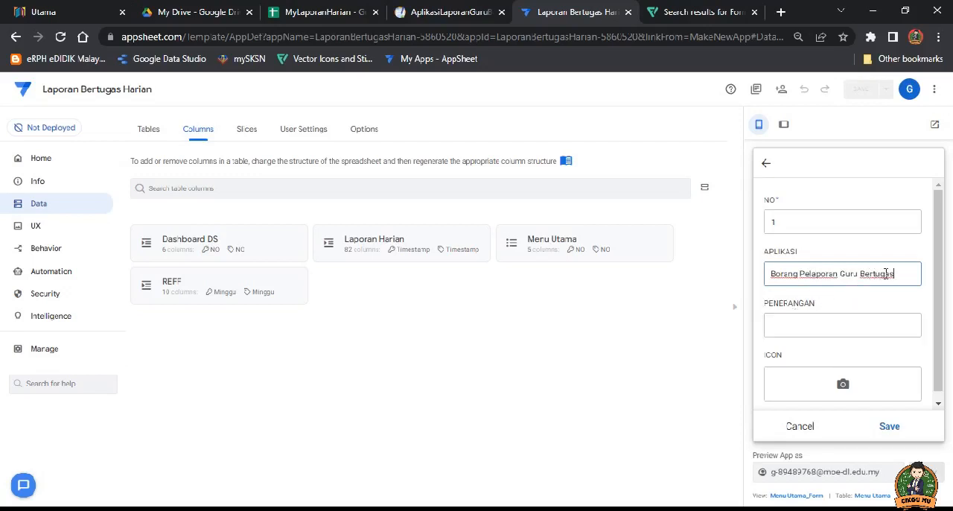
left_click(812, 322)
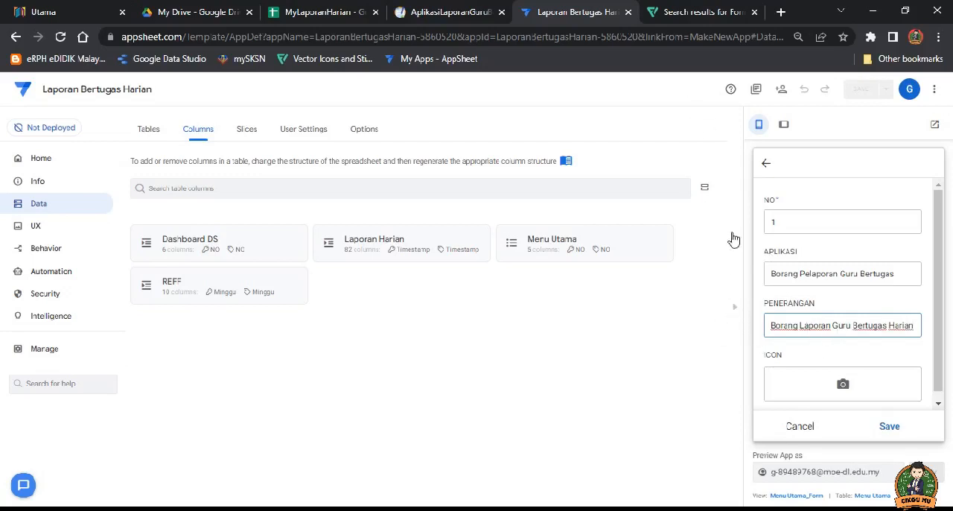
Step: Search Flaticon for "form" icons from its home page and examine the results for a suitable menu icon
left_click(695, 13)
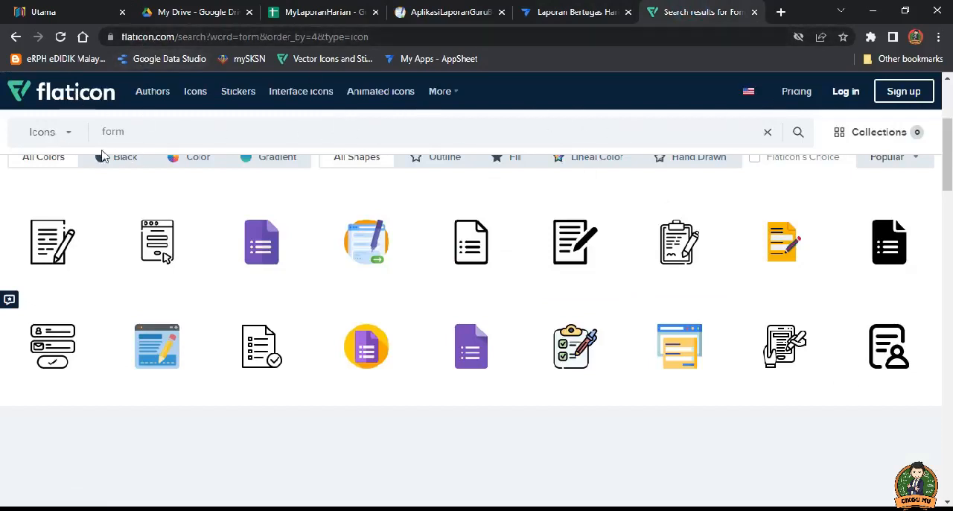
scroll(134, 212, "up", 3)
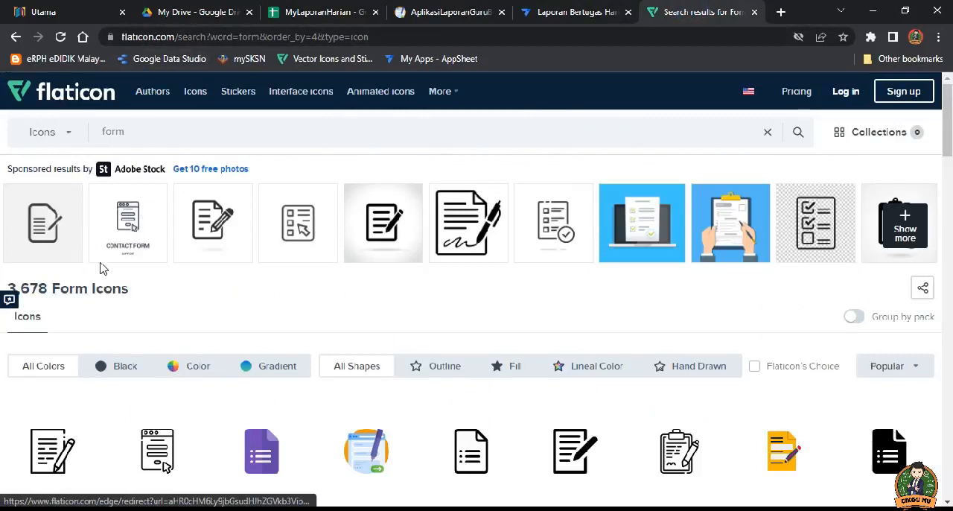
left_click(104, 91)
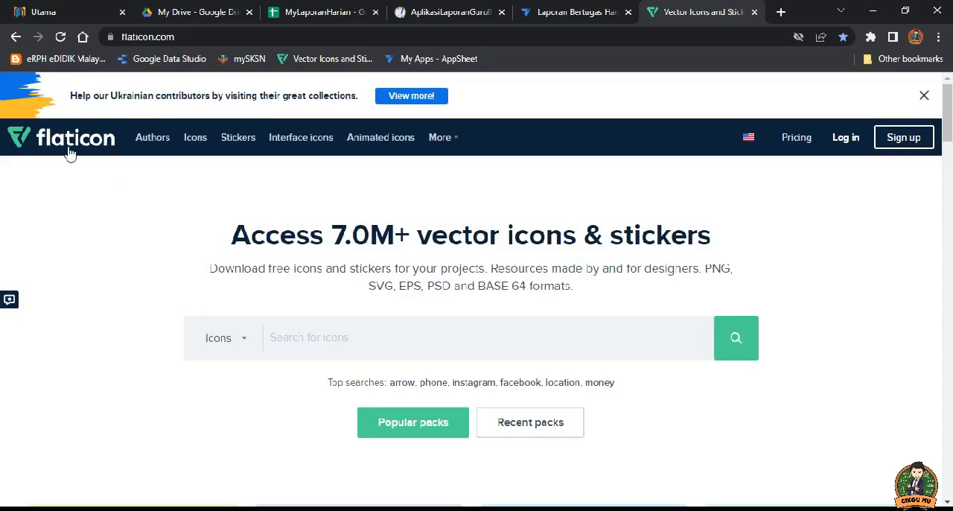
left_click(316, 337)
type("form")
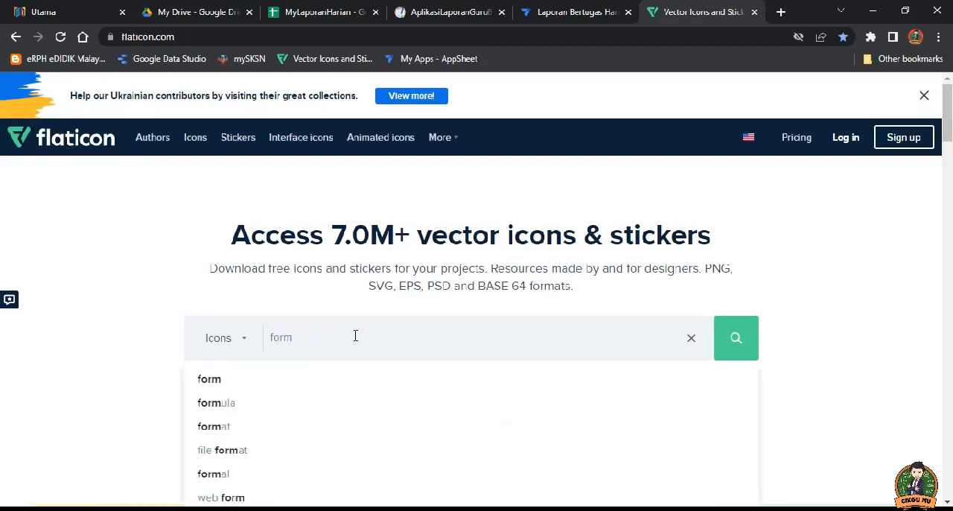
key("Return")
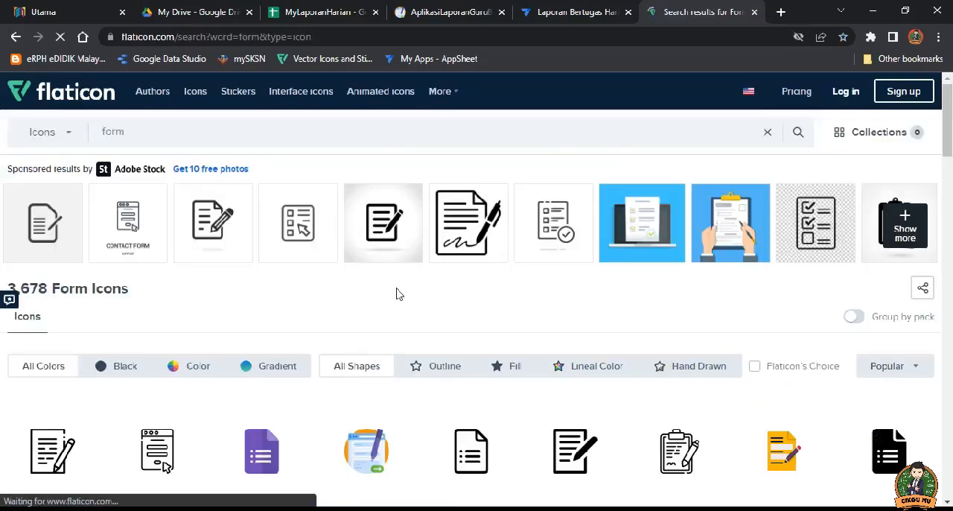
scroll(394, 302, "down", 1)
scroll(556, 377, "down", 1)
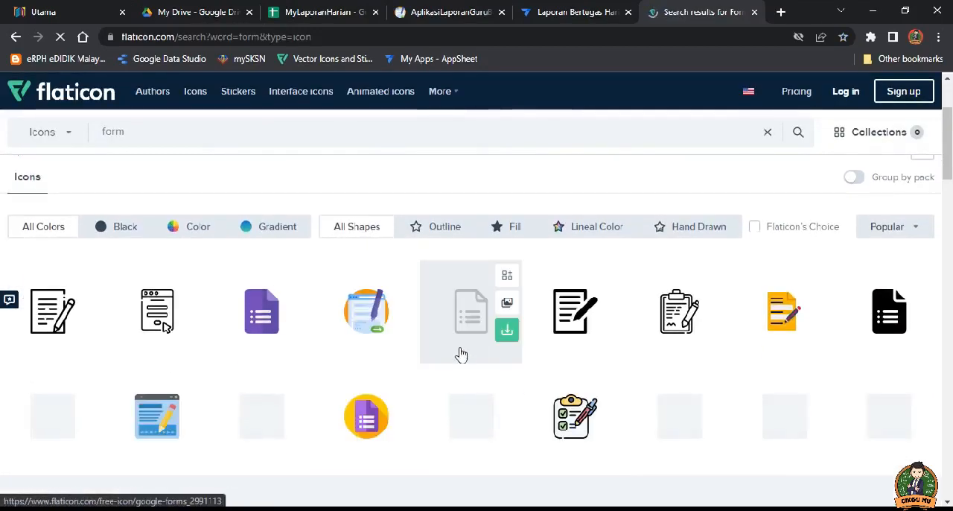
scroll(397, 361, "down", 1)
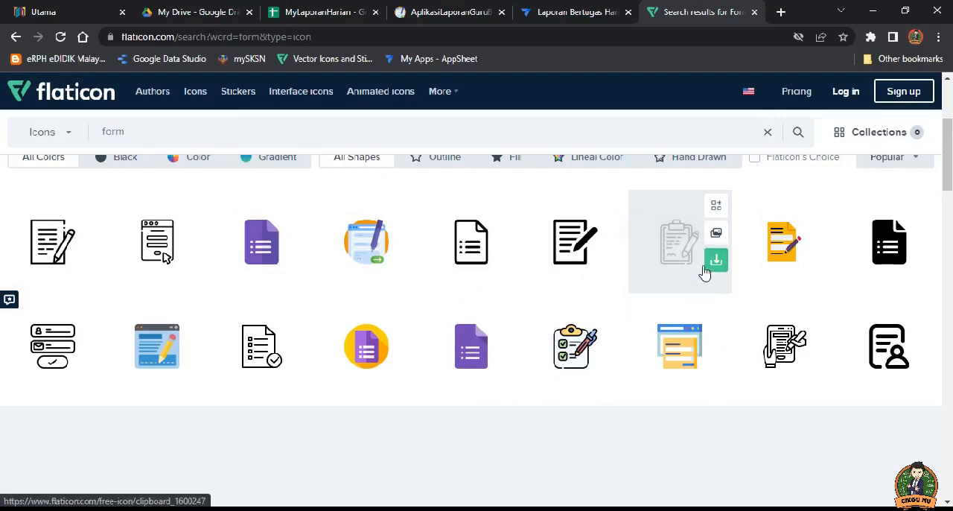
left_click(545, 15)
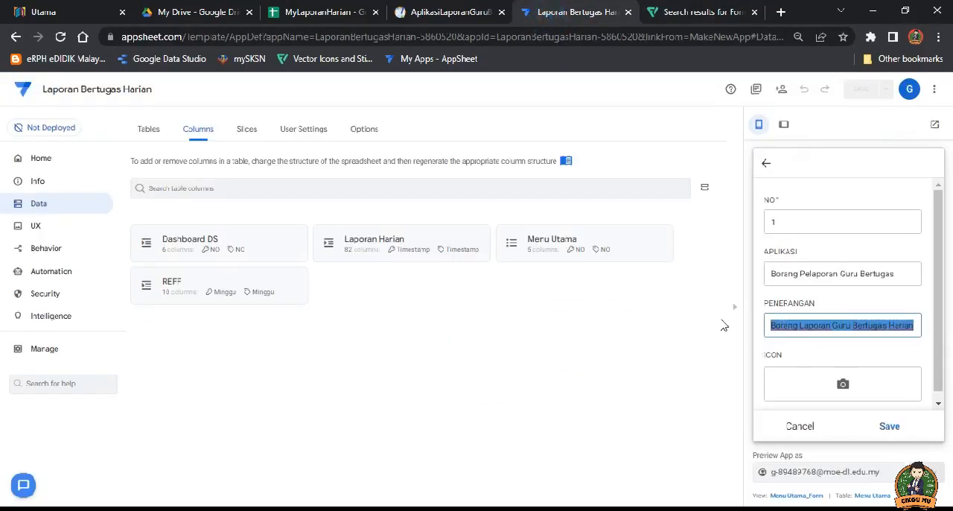
left_click(687, 13)
mouse_move(486, 257)
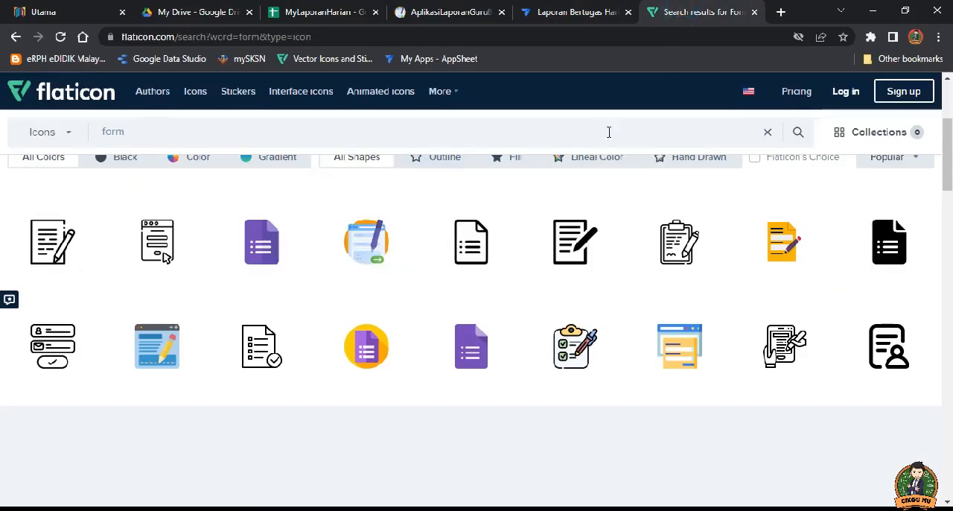
Step: Upload the check-list image from the LOGO folder as the Menu Utama record's ICON in Laporan Bertugas Harian and save the record
left_click(575, 11)
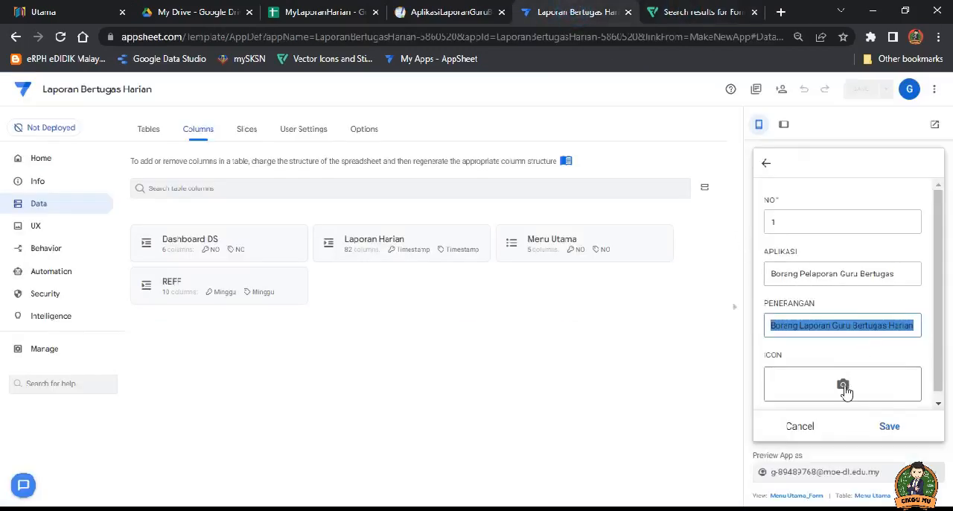
left_click(844, 386)
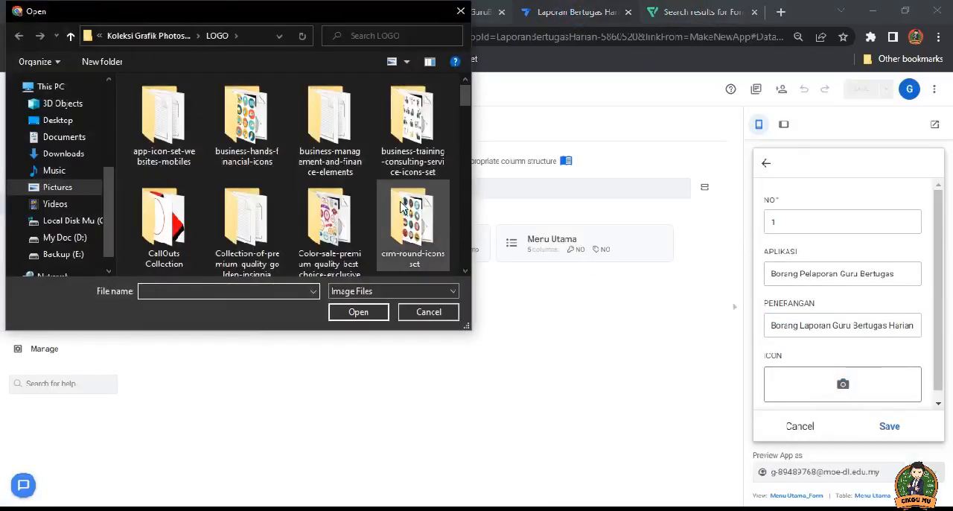
scroll(403, 207, "down", 10)
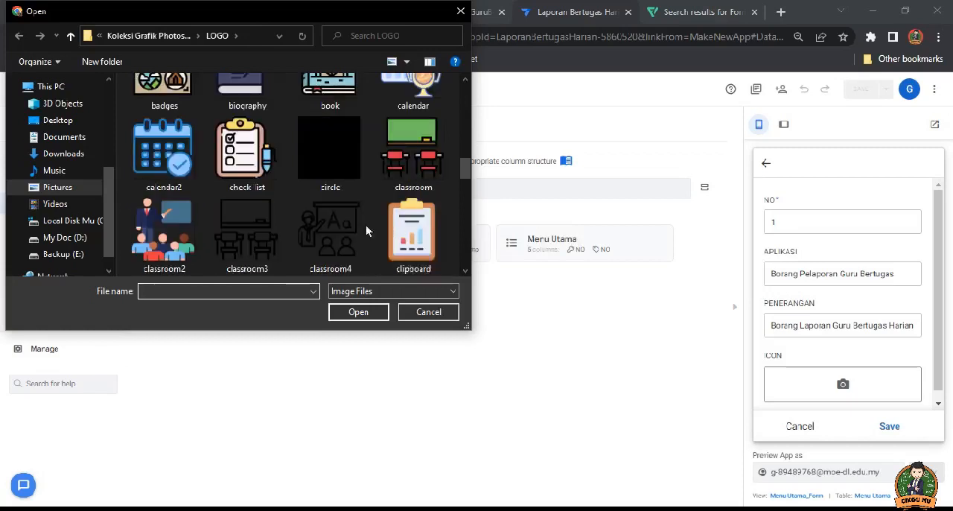
left_click(246, 152)
left_click(358, 313)
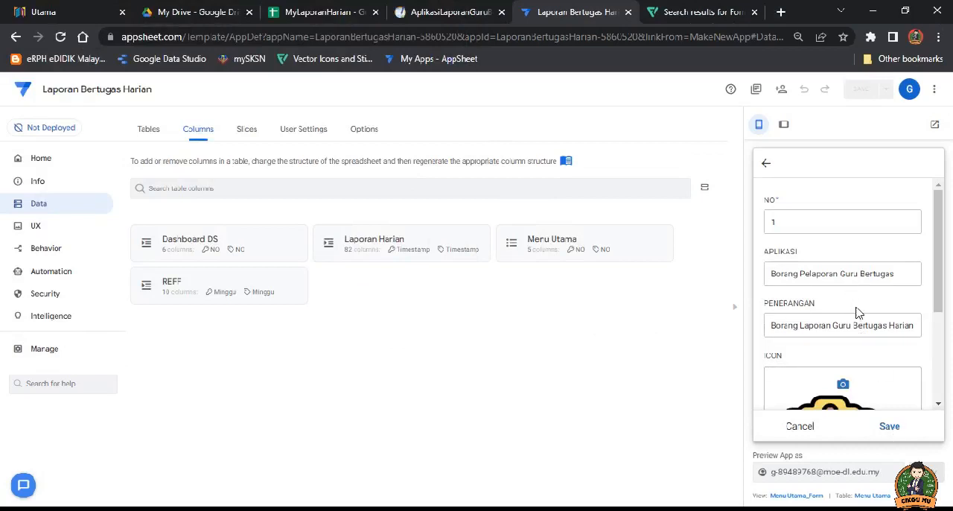
scroll(873, 313, "down", 3)
left_click(890, 426)
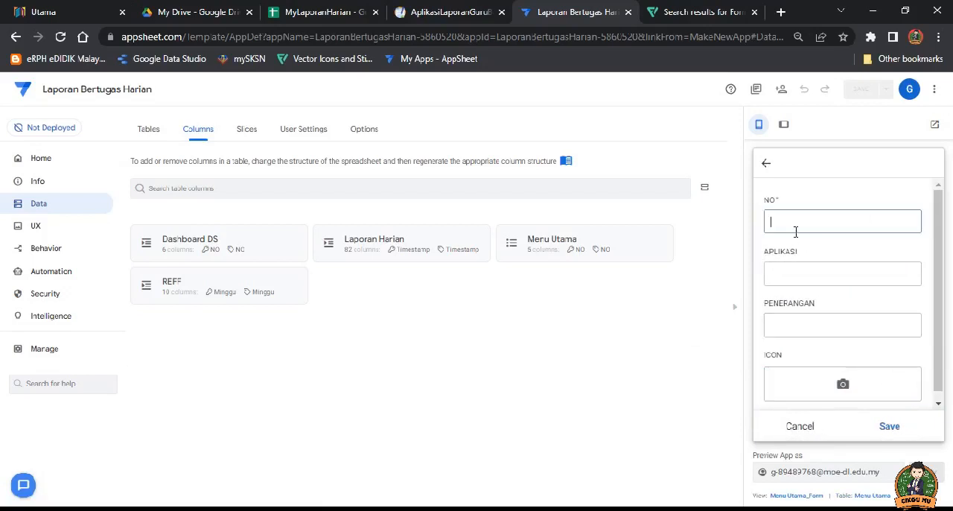
Step: Number the second Menu Utama record 2, and copy the Dashboard DS sheet's name from the MyLaporanHarian spreadsheet
left_click(792, 274)
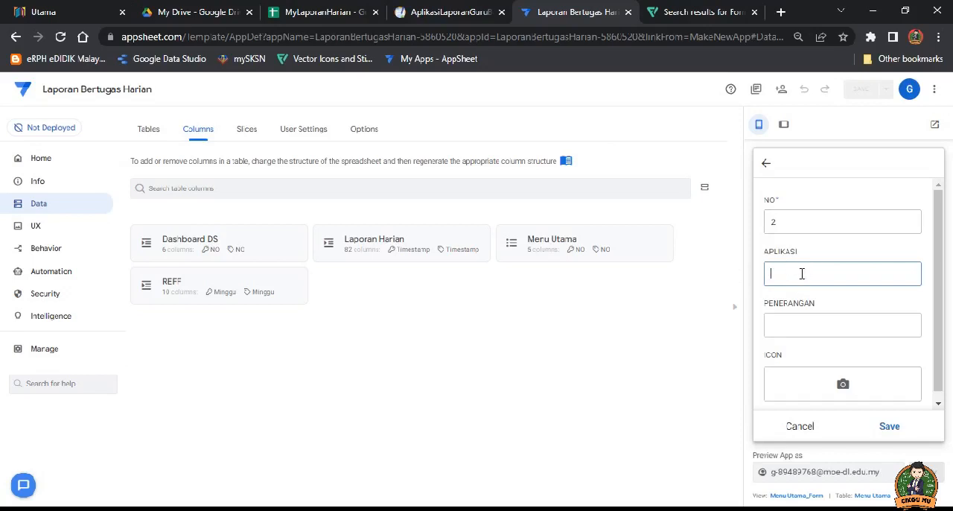
left_click(339, 13)
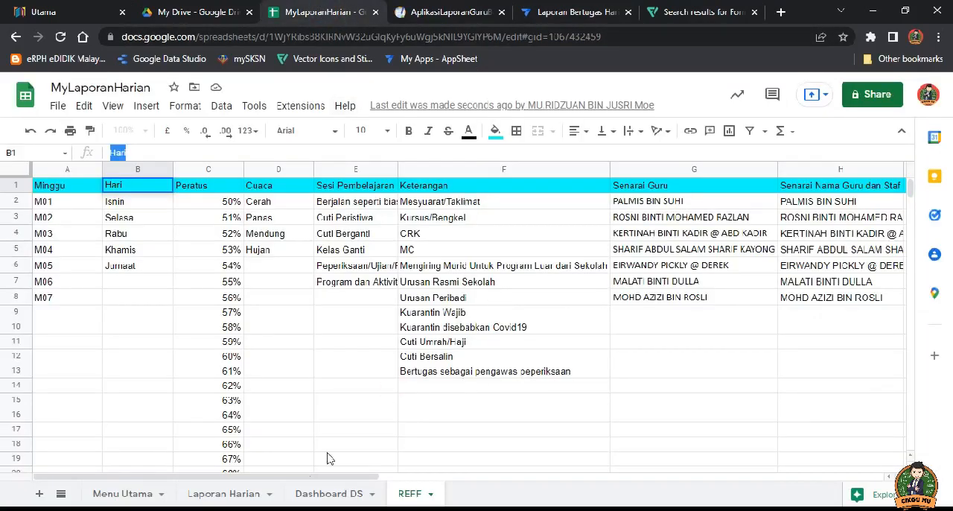
left_click(337, 496)
left_click(246, 493)
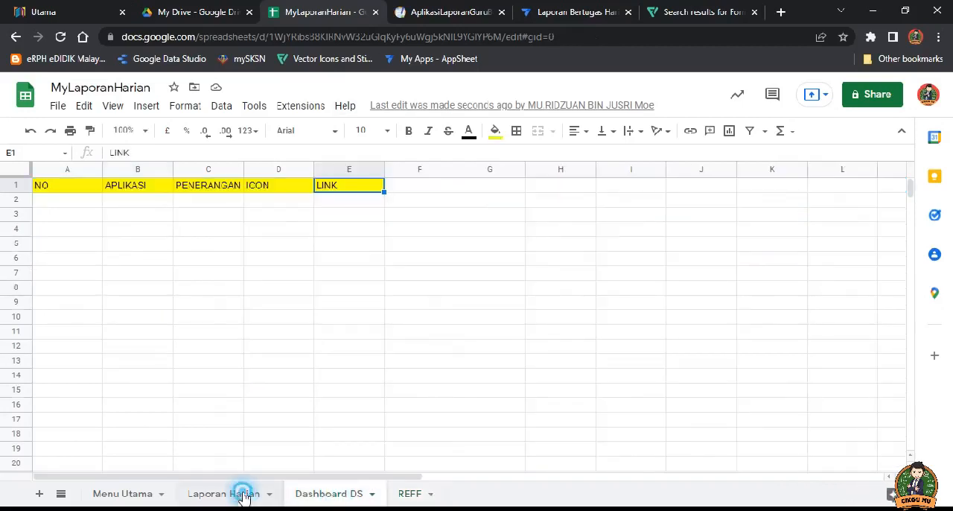
left_click(142, 496)
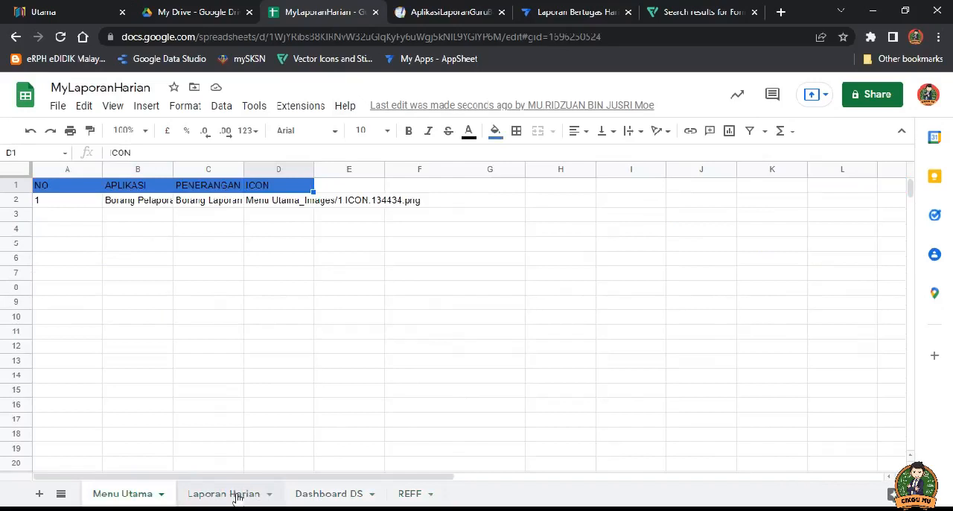
left_click(235, 496)
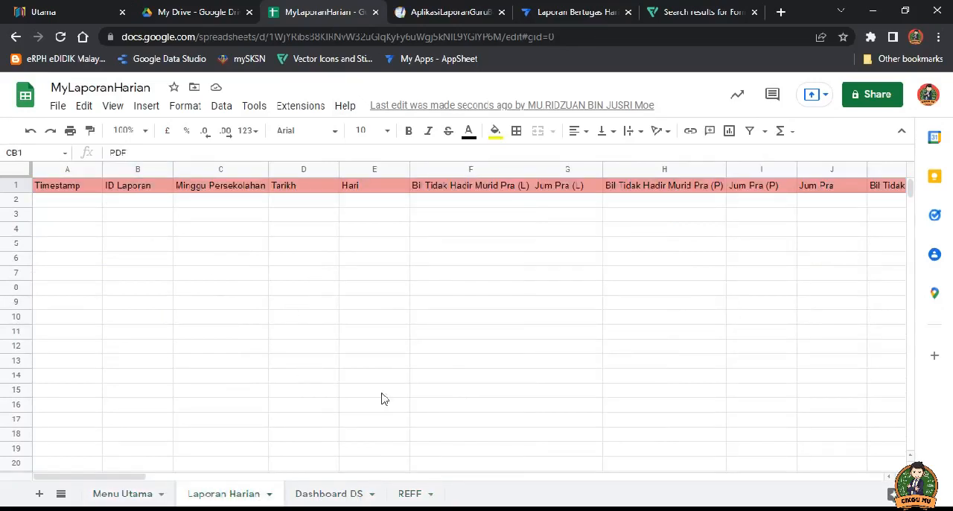
left_click(336, 498)
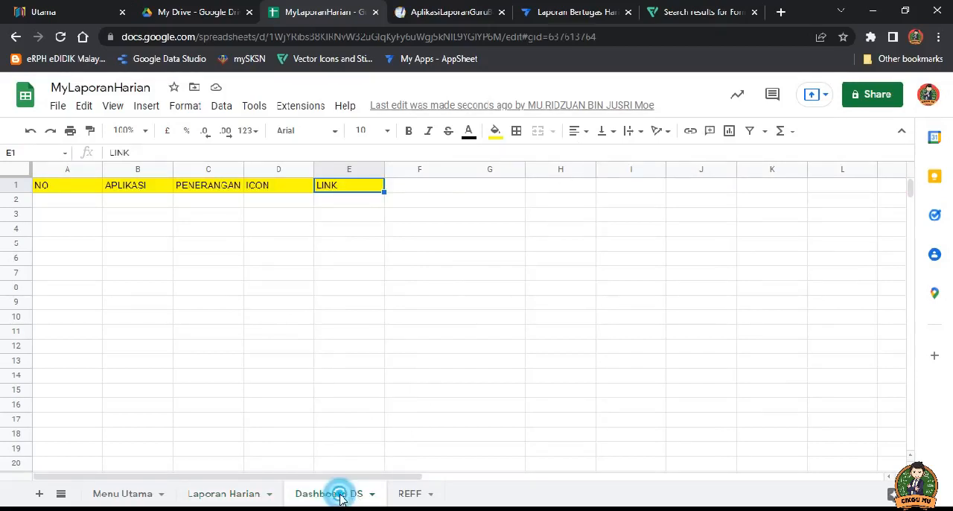
double_click(341, 495)
key("ctrl+c")
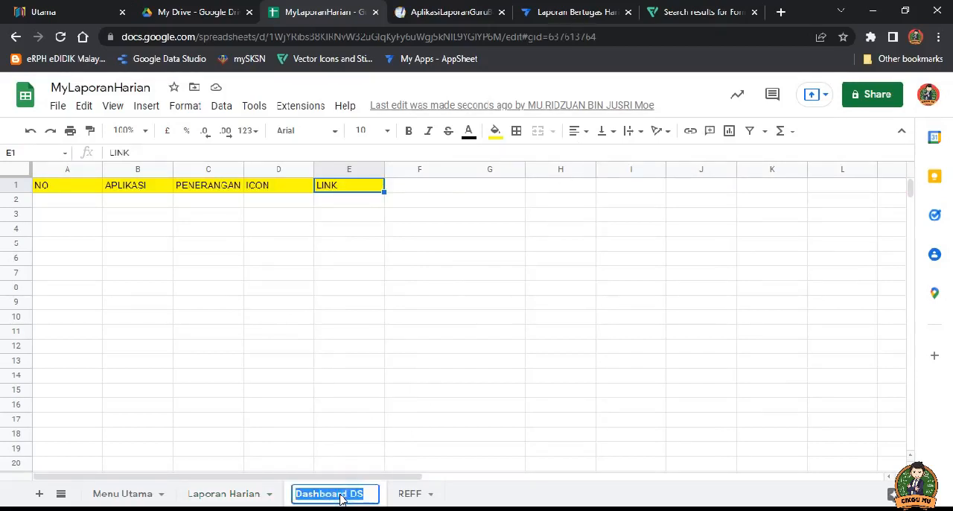
Step: Back in Laporan Bertugas Harian, set record 2's APLIKASI to Dashboard DS and PENERANGAN to Dashboard Pelaporan
left_click(564, 12)
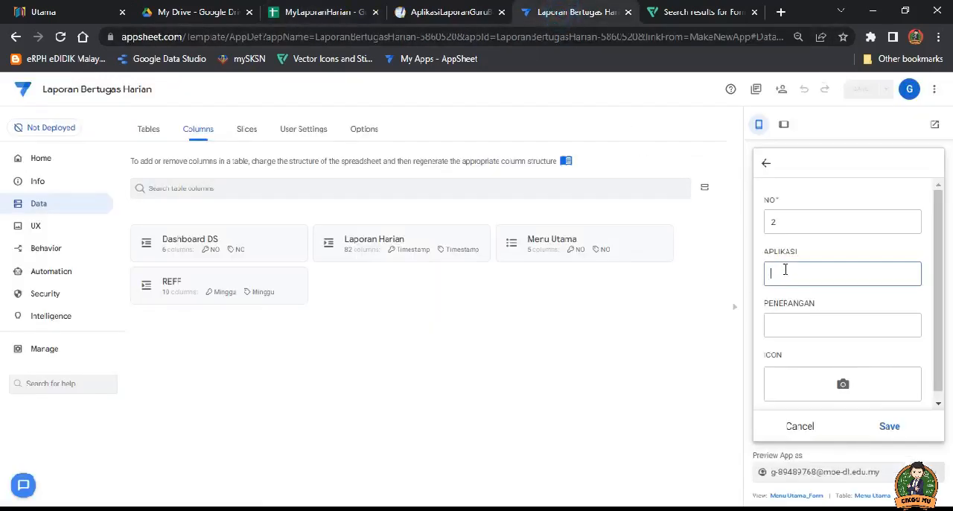
key("ctrl+v")
left_click(791, 324)
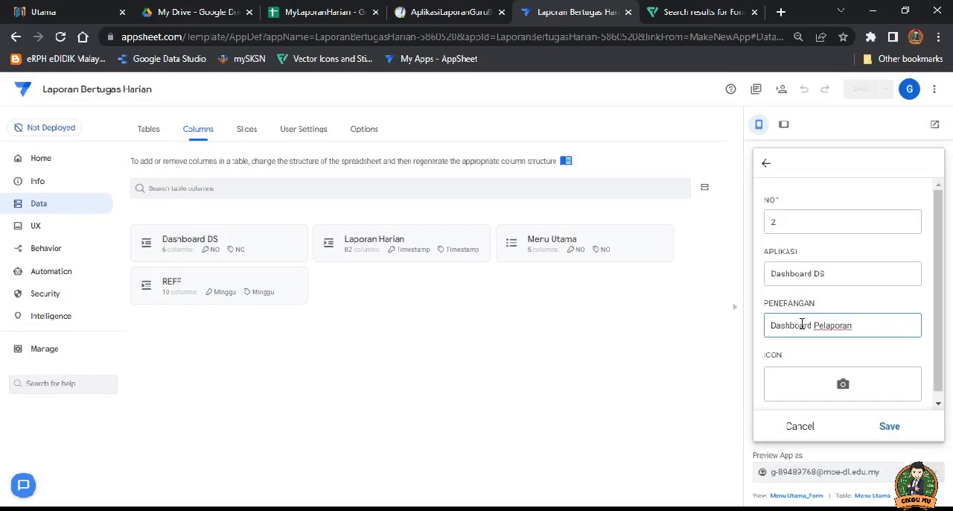
Step: Change record 2's PENERANGAN to Laman Dashboard Pelaporan, upload the dashboard image from the LOGO folder as its ICON, and save the record
type("Laman")
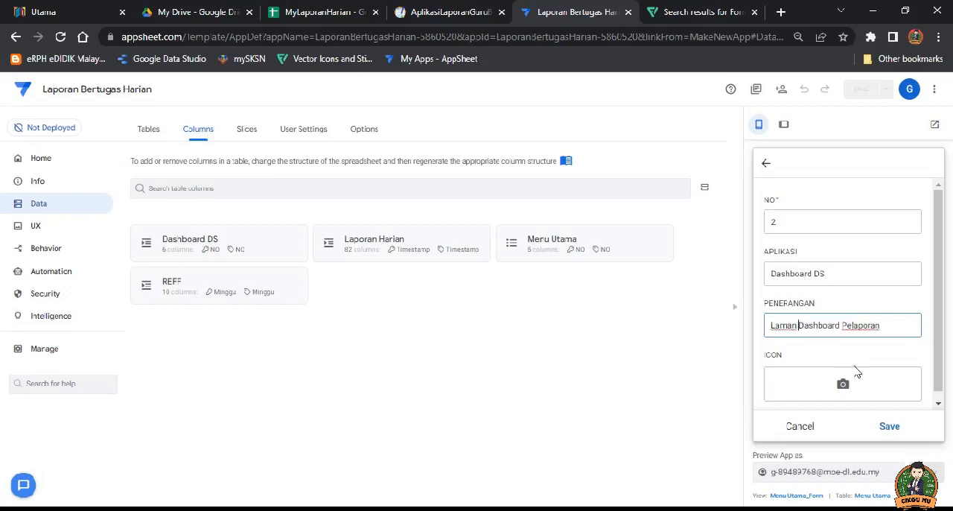
left_click(843, 384)
scroll(426, 233, "down", 8)
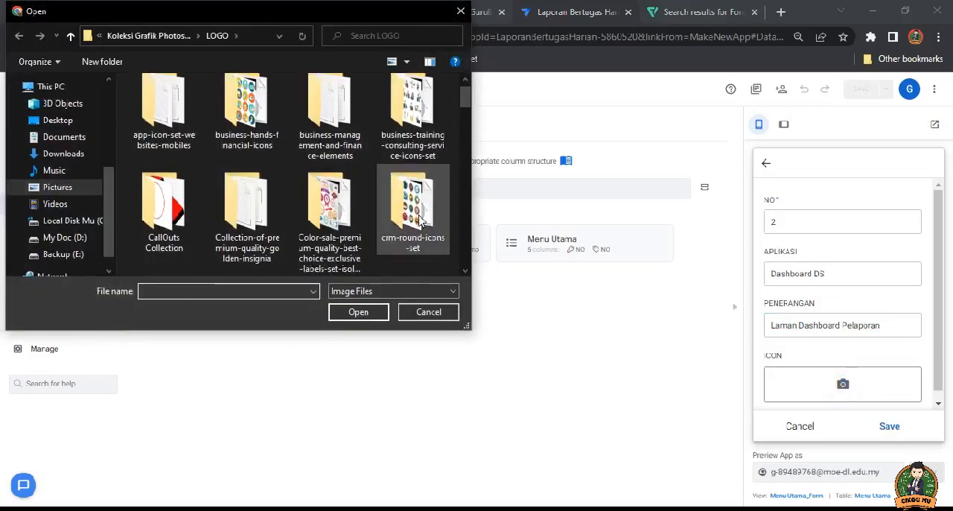
scroll(427, 233, "down", 1)
left_click(421, 220)
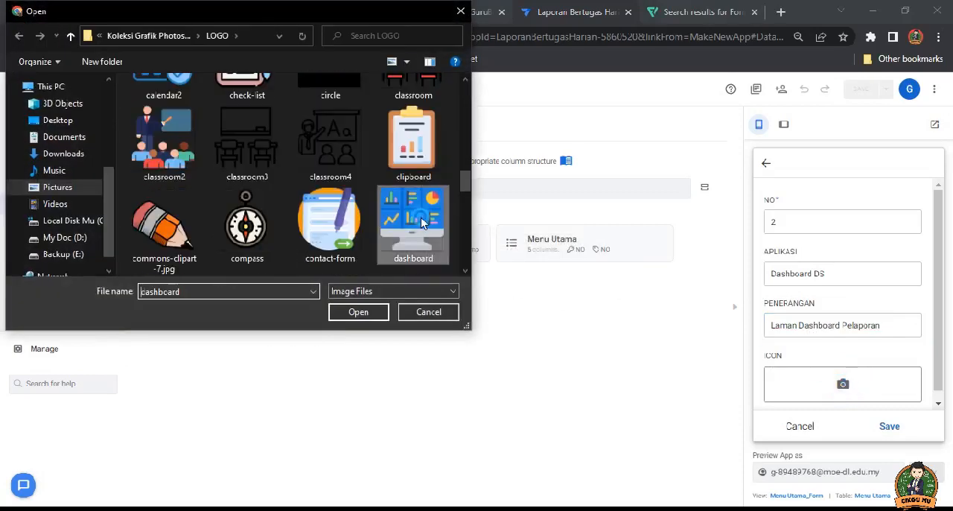
left_click(371, 313)
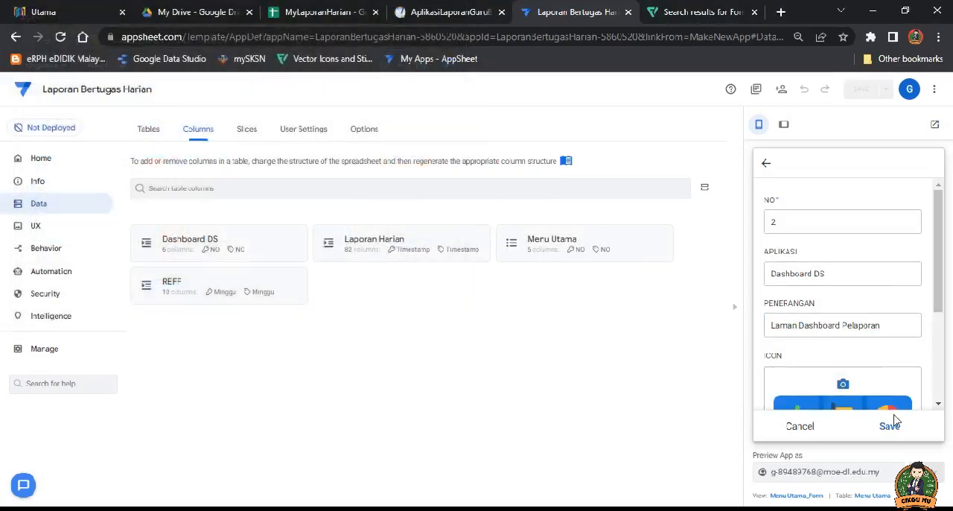
left_click(890, 429)
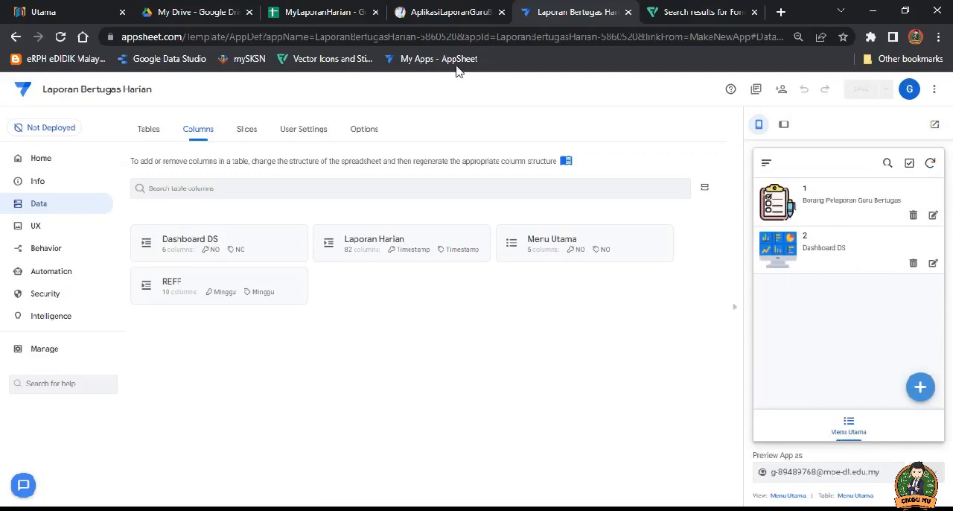
Step: Check the Laporan Harian sheet in the MyLaporanHarian spreadsheet, and save Menu Utama record 1 in Laporan Bertugas Harian with APLIKASI set to Laporan Harian
left_click(321, 14)
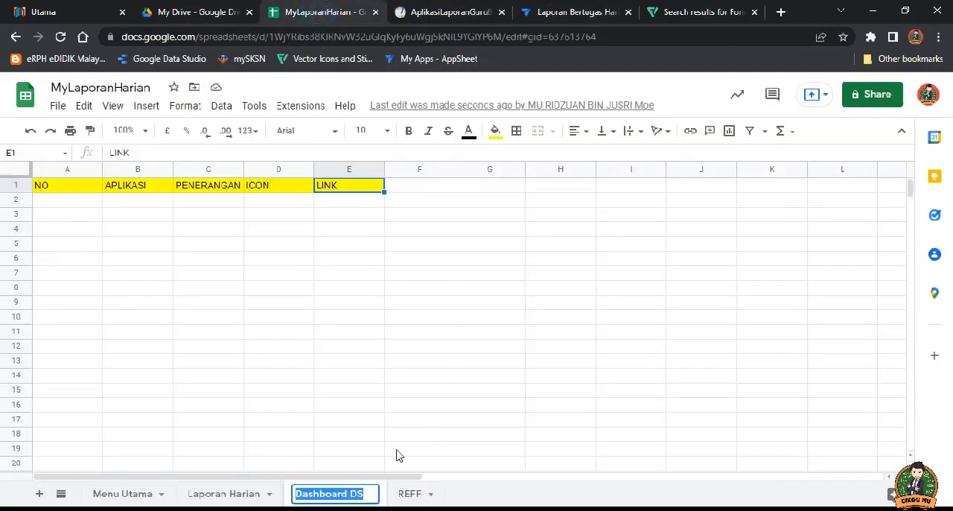
left_click(224, 493)
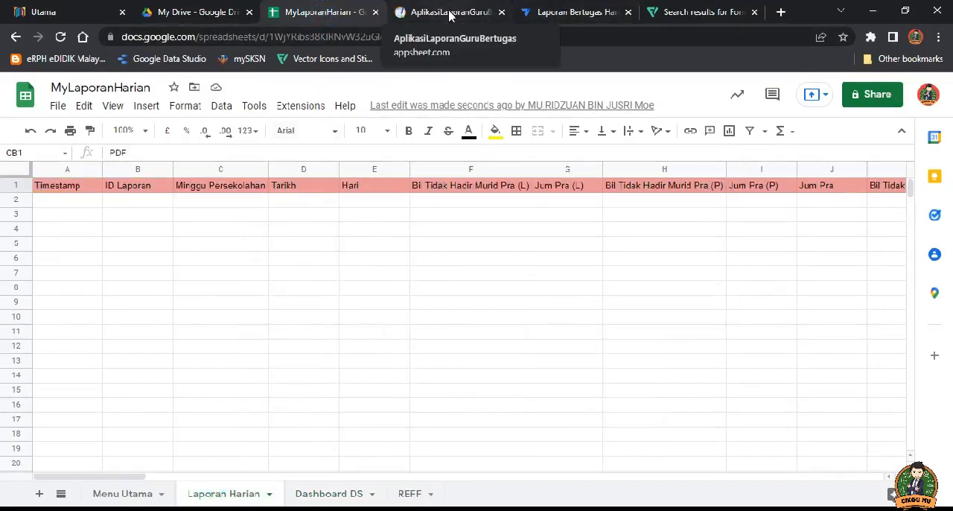
left_click(554, 16)
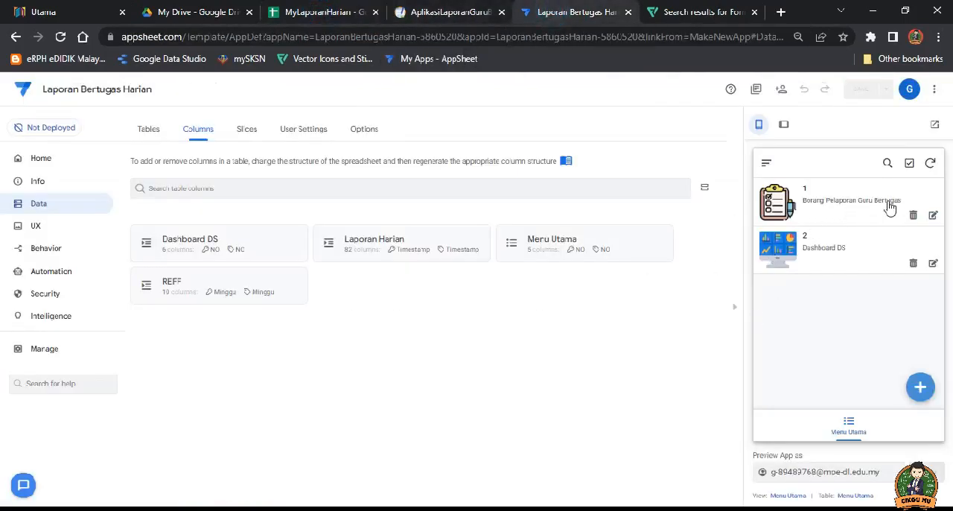
left_click(934, 216)
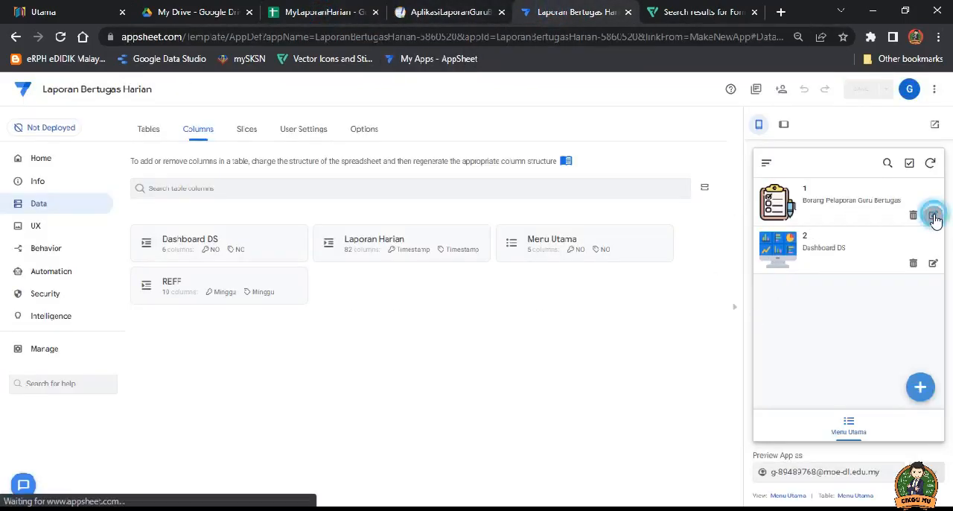
left_click(834, 269)
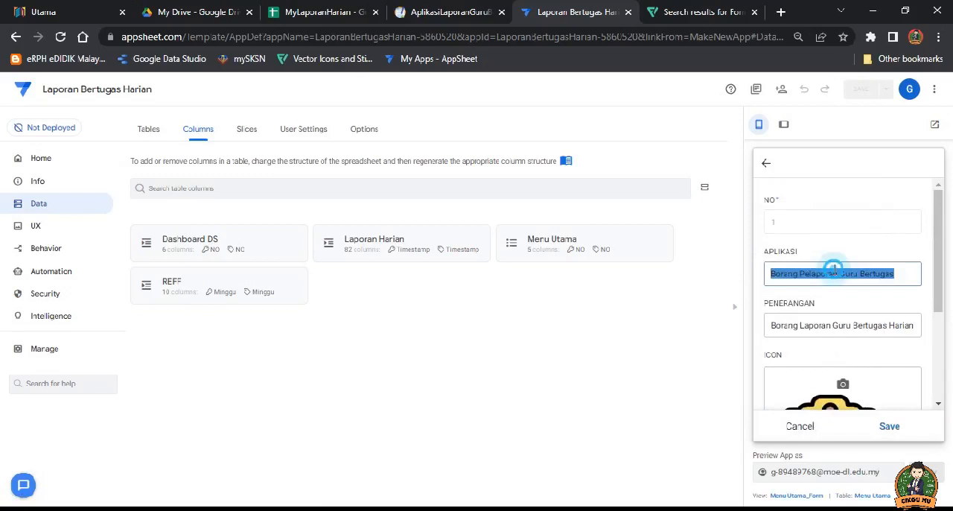
left_click(905, 272)
left_click(906, 272)
triple_click(906, 272)
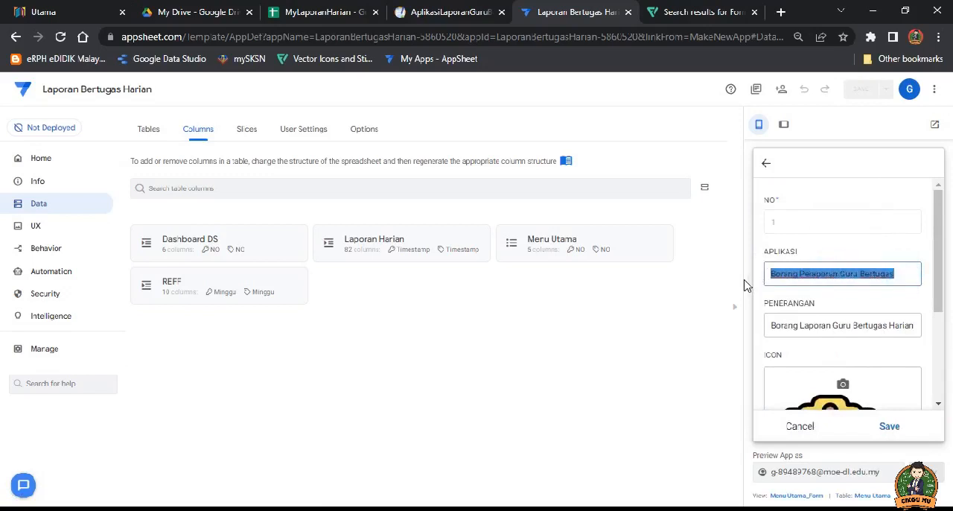
type("Laporan Harian")
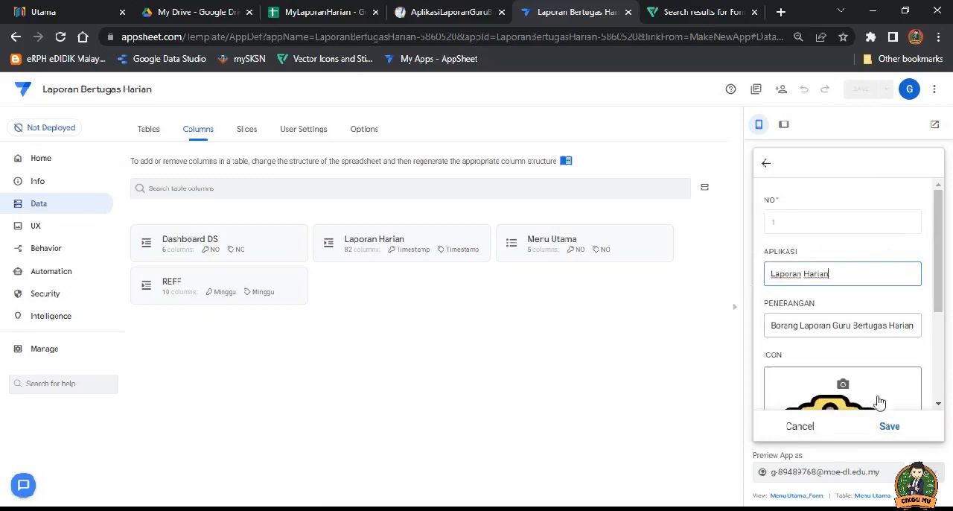
left_click(891, 427)
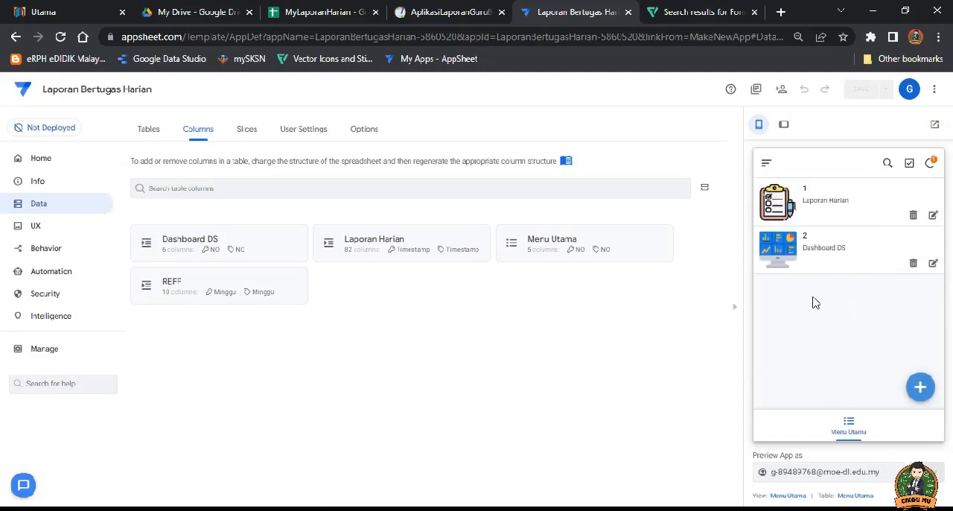
Step: Start a Menu Utama record with NO 3, APLIKASI Rekod Laporan Harian and PENERANGAN Rekod Laporan Harian Guru Bertugas
left_click(317, 12)
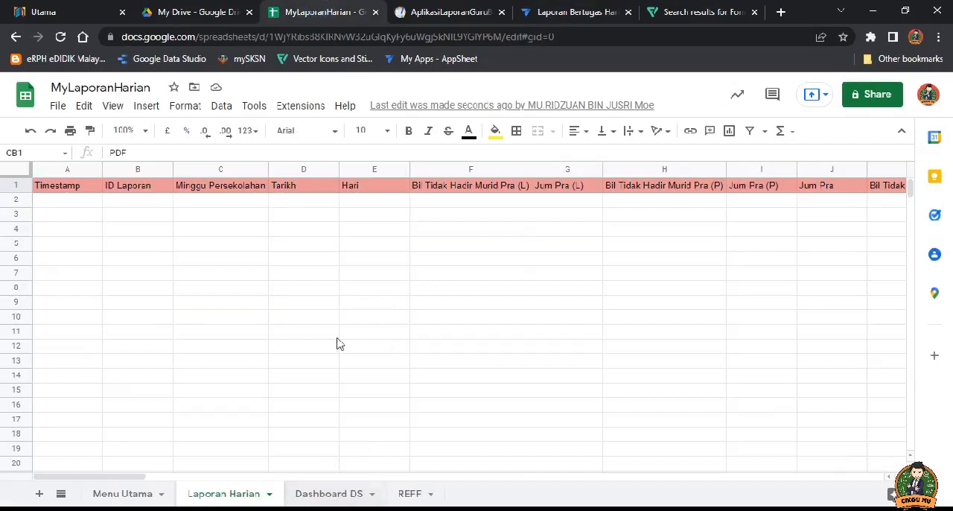
left_click(564, 14)
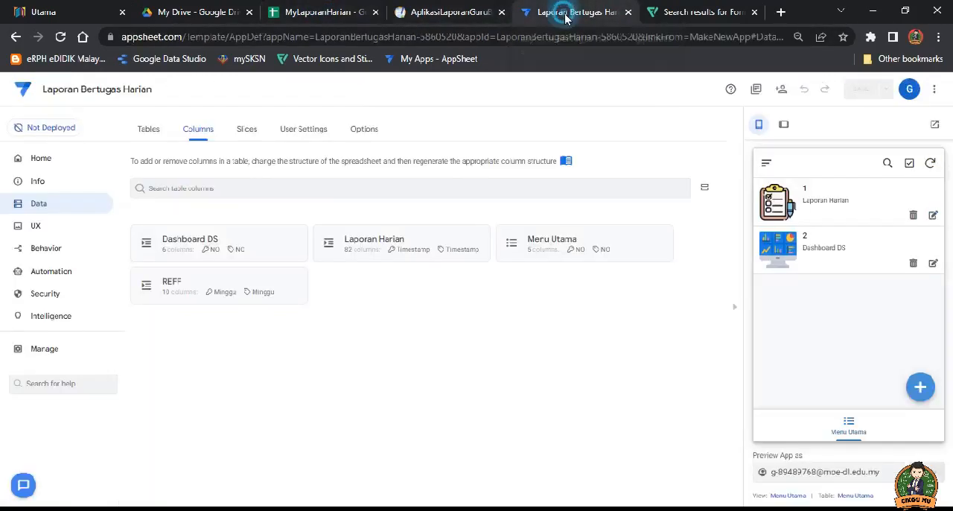
left_click(920, 386)
left_click(807, 226)
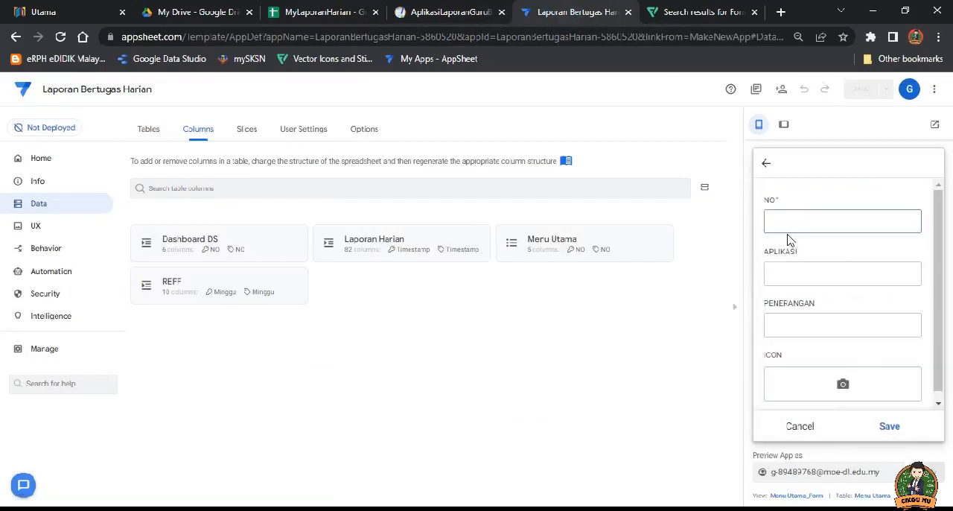
key("Tab")
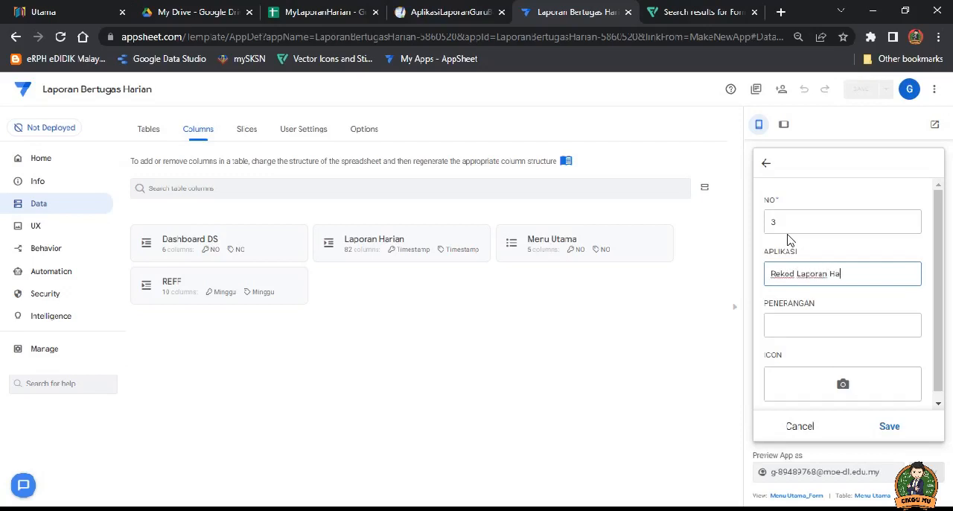
left_click(792, 324)
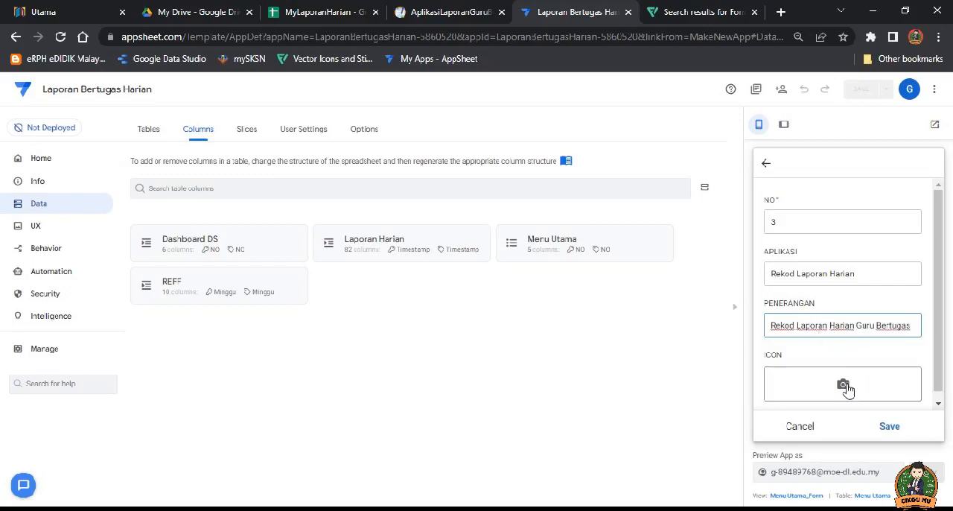
Step: Upload the clipboard image from the LOGO folder as record 3's ICON and save the record
left_click(842, 384)
scroll(328, 224, "down", 10)
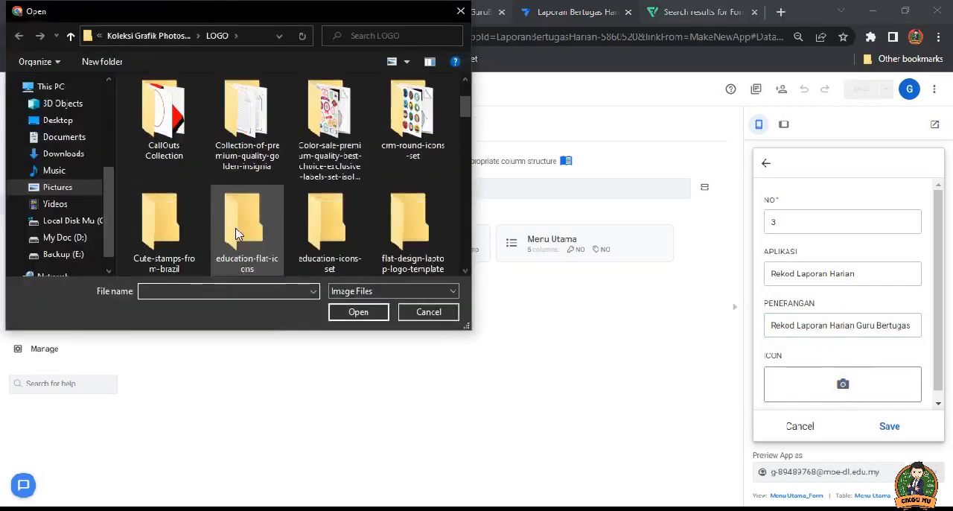
scroll(357, 236, "down", 1)
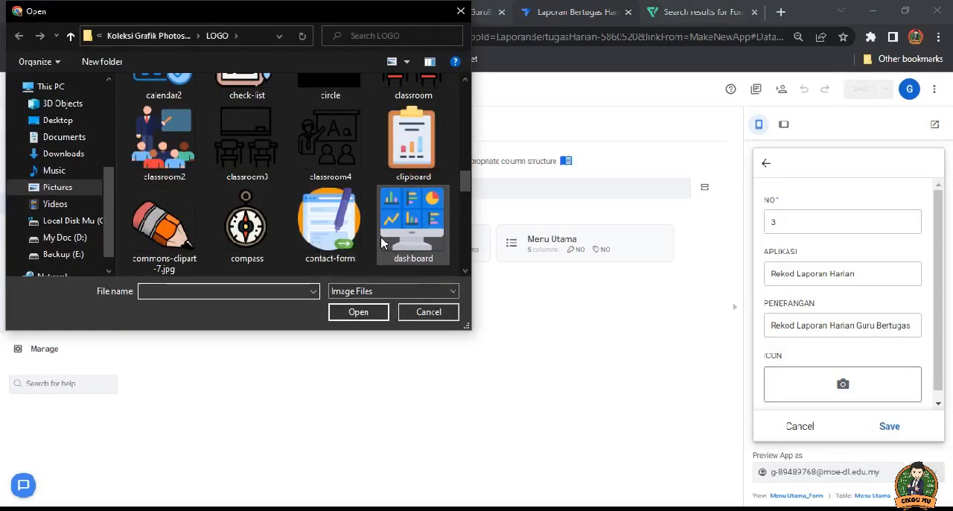
left_click(390, 163)
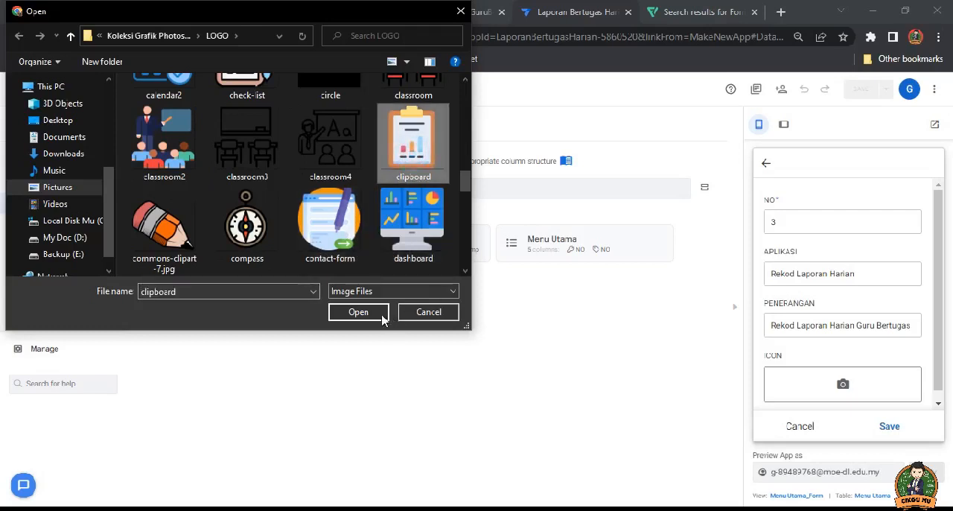
left_click(358, 312)
scroll(873, 375, "down", 5)
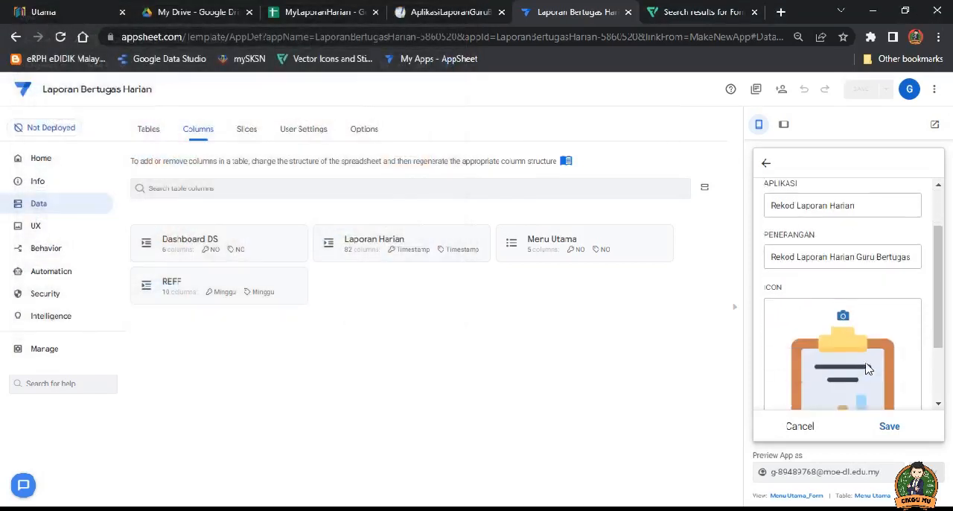
left_click(890, 428)
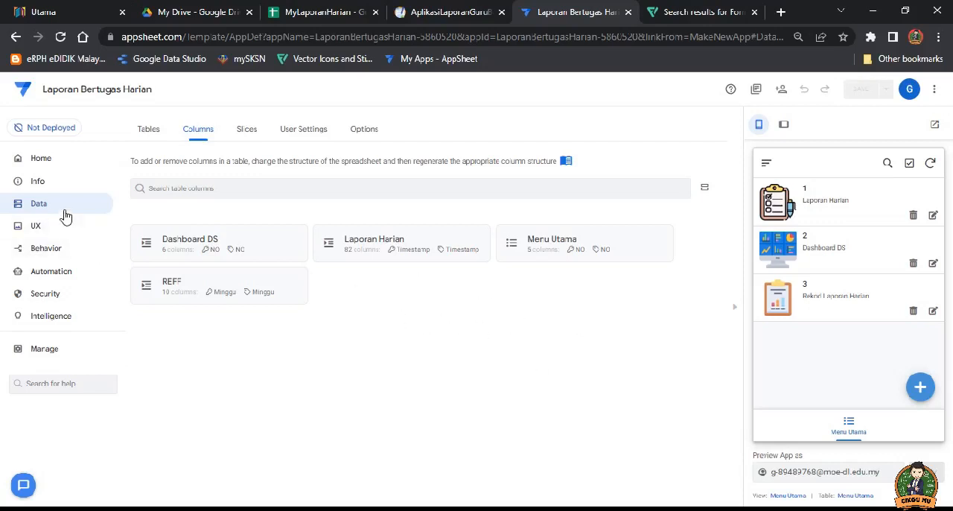
Step: Open the Laporan Harian table's column settings and examine the column names and types
left_click(396, 245)
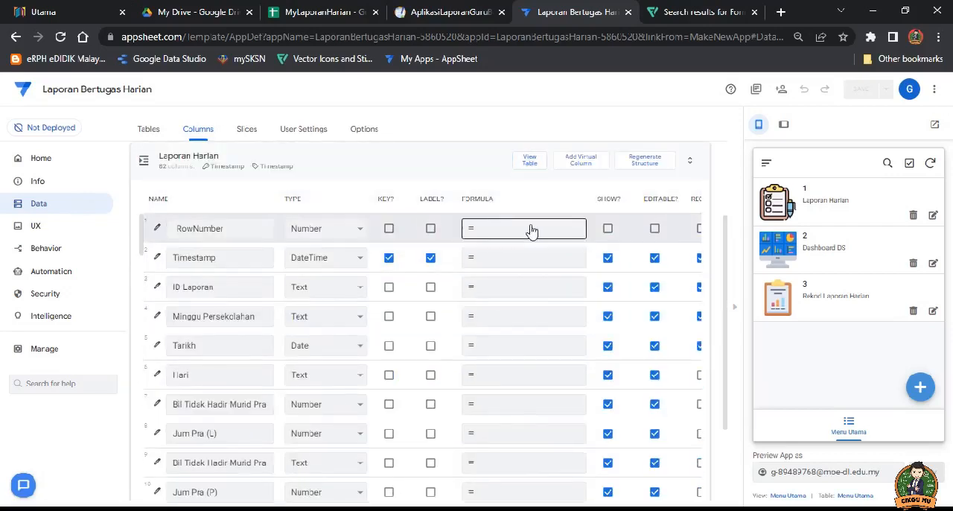
scroll(508, 268, "down", 1)
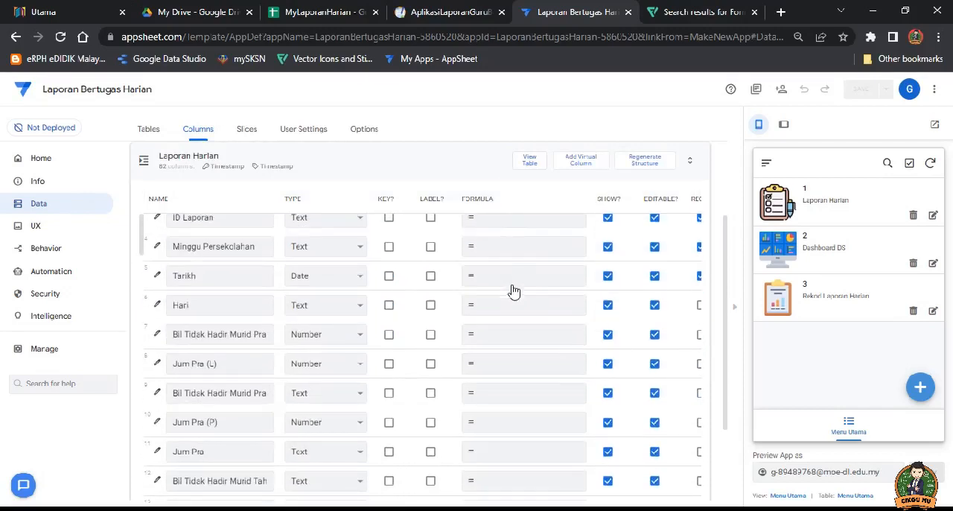
scroll(511, 283, "down", 4)
scroll(512, 266, "up", 3)
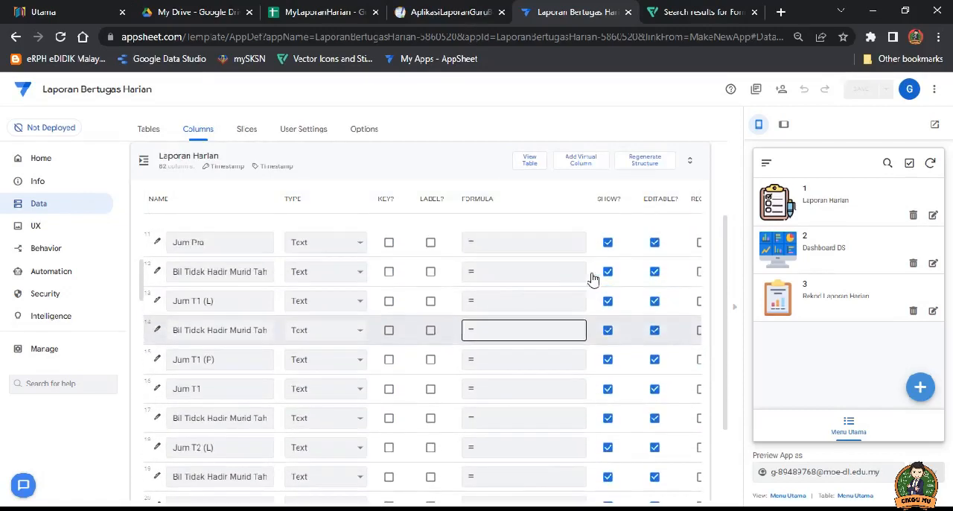
scroll(543, 295, "up", 5)
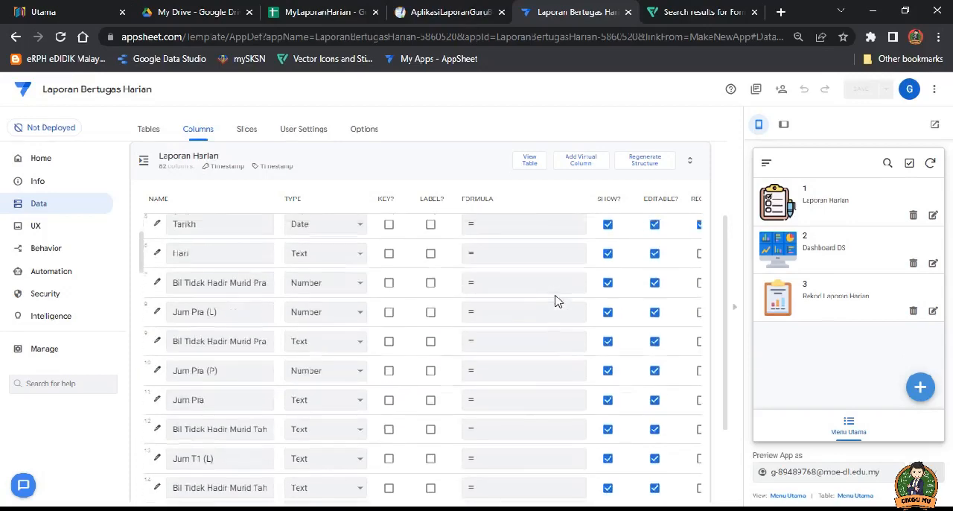
scroll(546, 346, "down", 2)
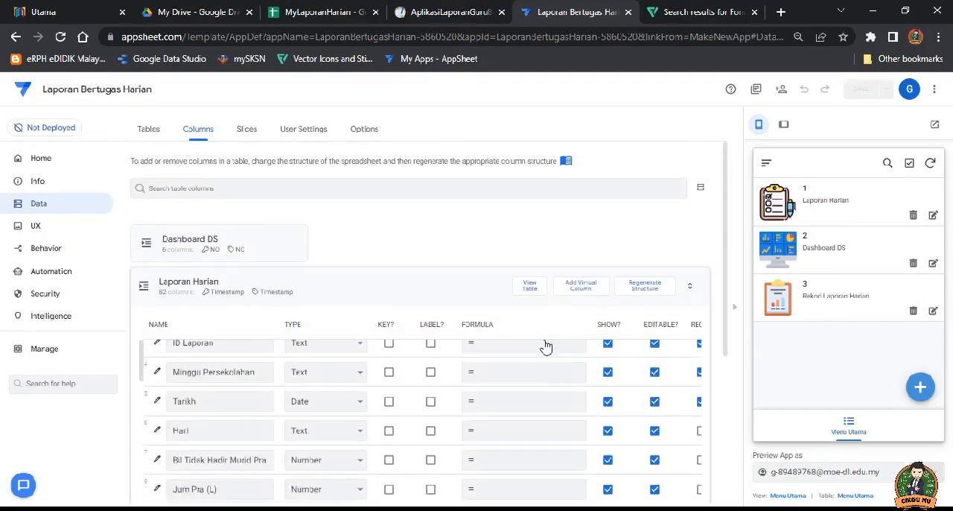
scroll(533, 365, "up", 2)
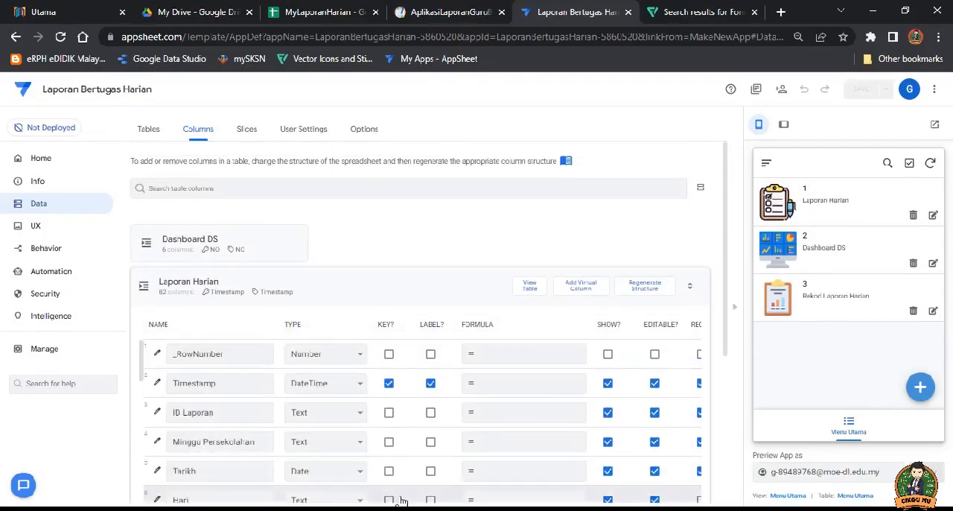
Step: Select DateTime as the type of the Timestamp column in the Laporan Harian table
left_click(203, 386)
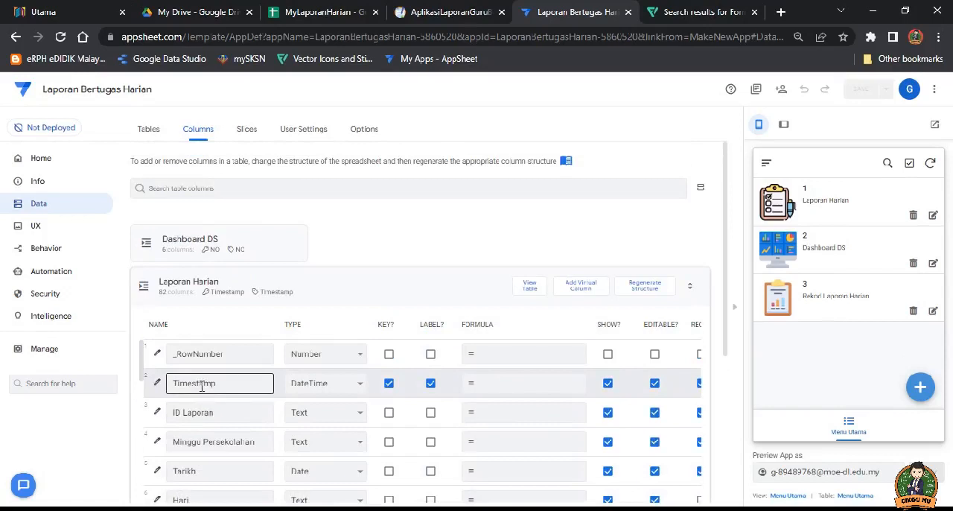
left_click(512, 415)
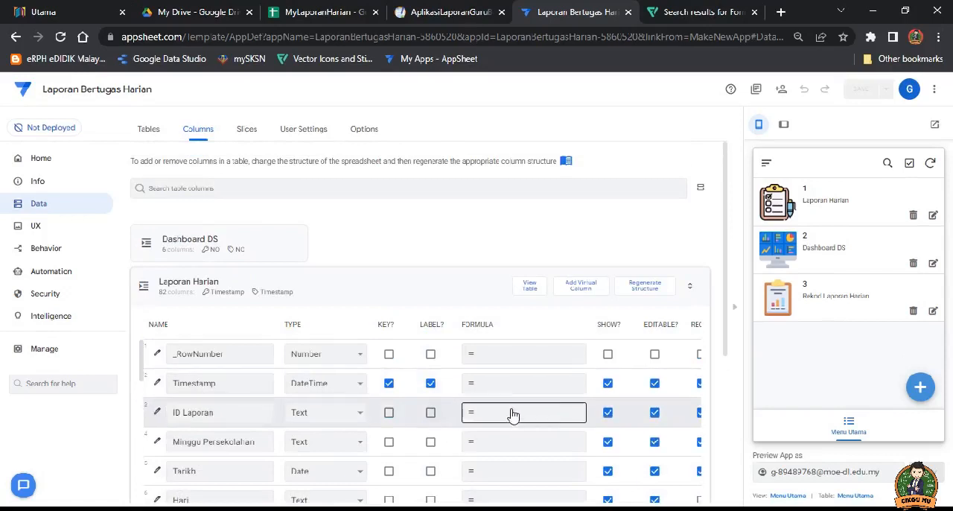
left_click(324, 387)
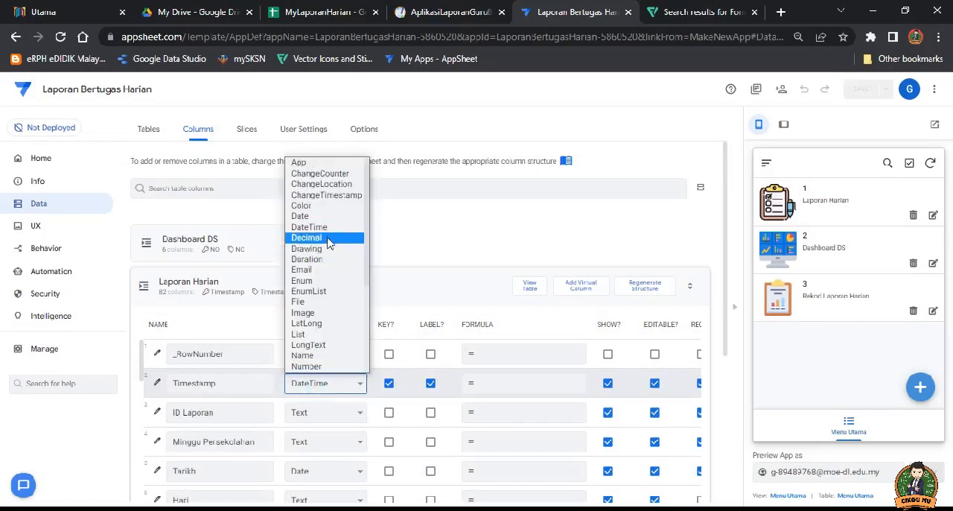
left_click(325, 229)
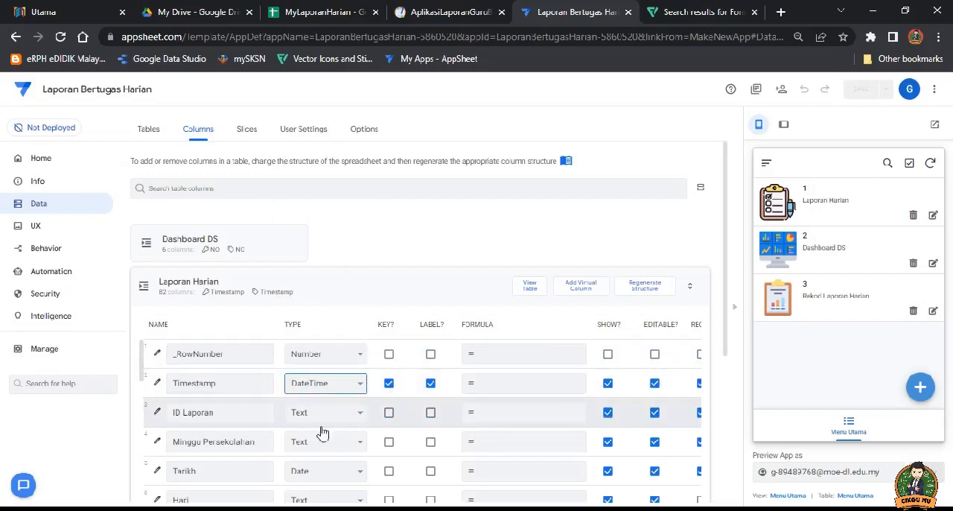
Step: Open the initial value formula of the ID Laporan column and save it as UNIQUEID()
left_click(232, 418)
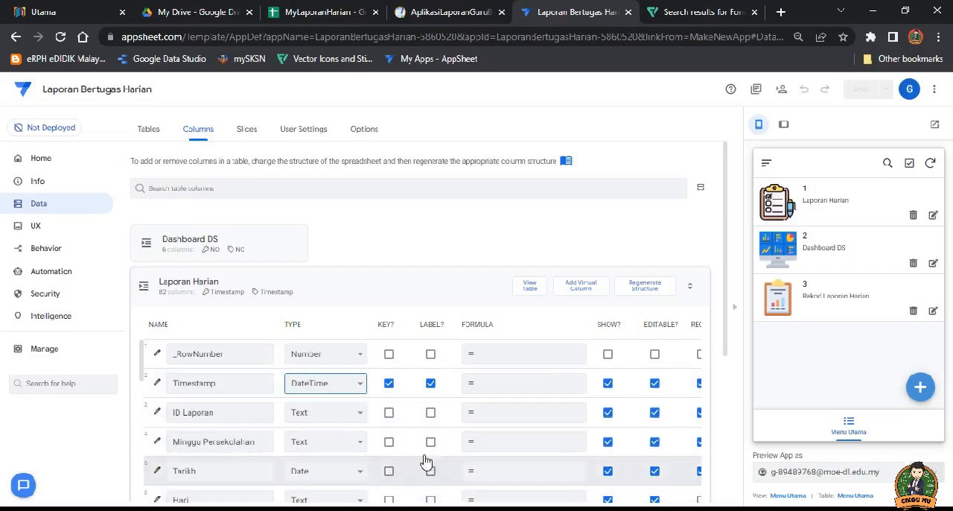
scroll(425, 439, "down", 2)
scroll(440, 422, "down", 7)
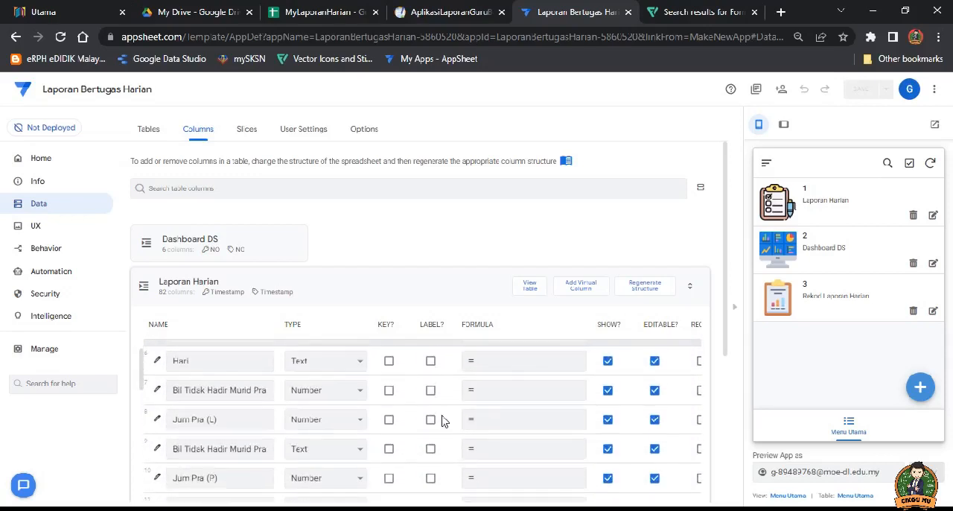
scroll(444, 455, "down", 3)
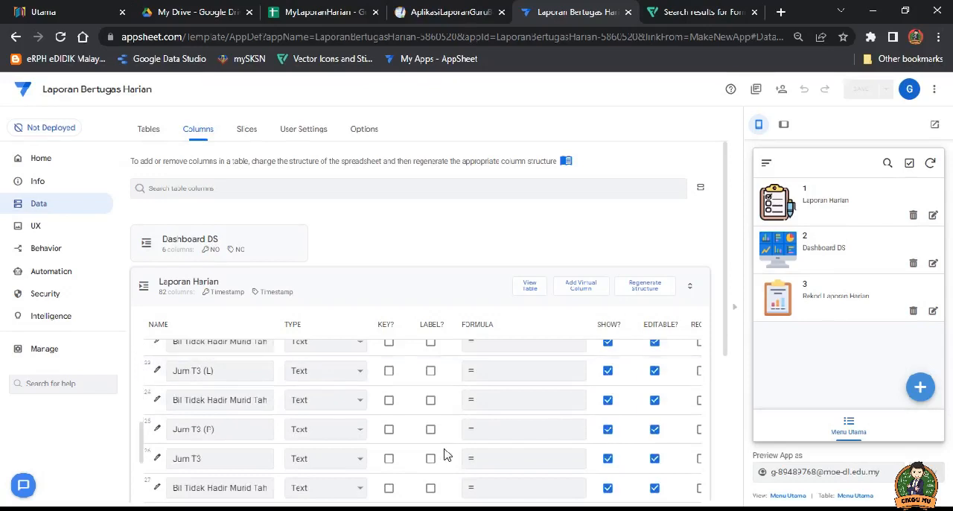
scroll(730, 424, "down", 5)
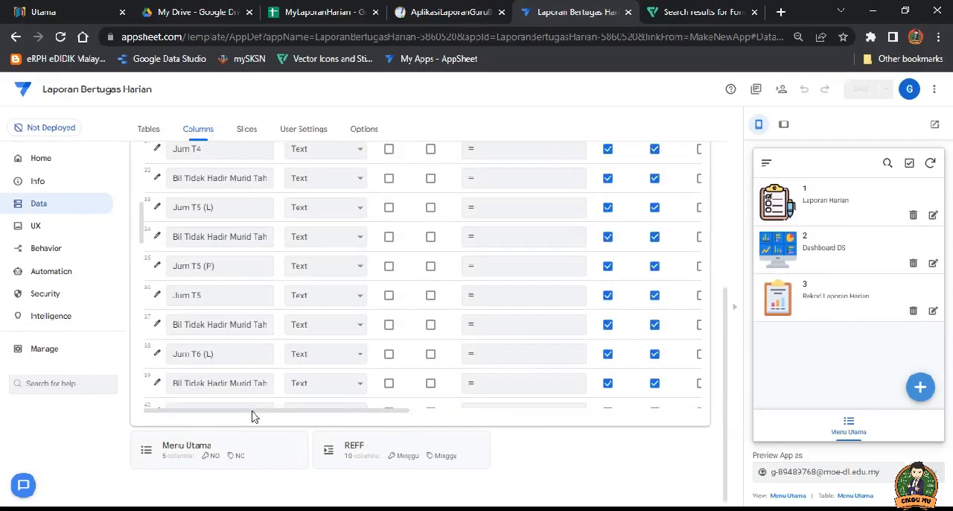
left_click_drag(245, 411, 355, 424)
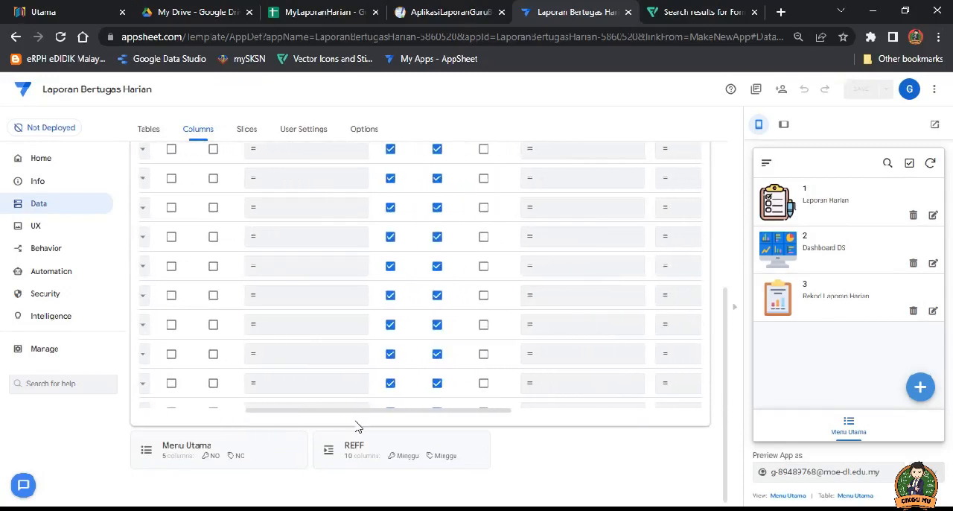
scroll(521, 320, "up", 1)
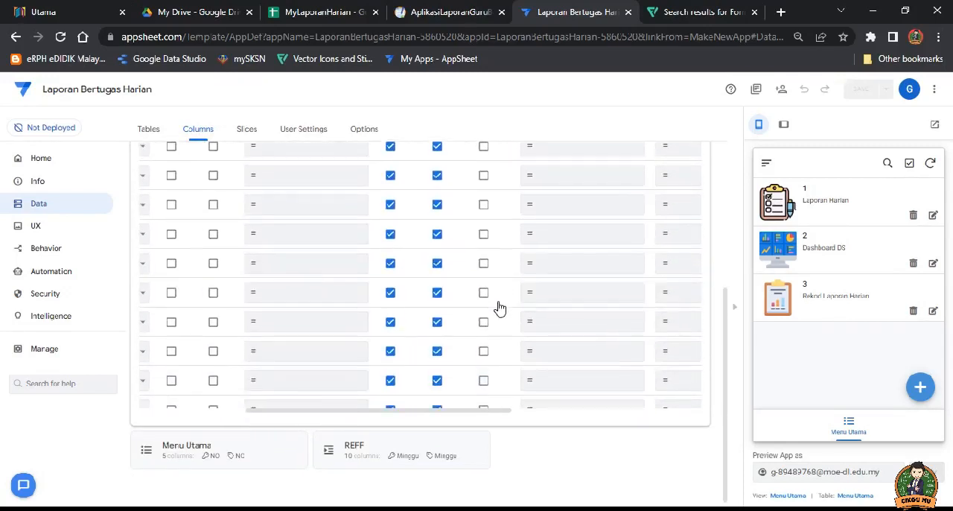
scroll(503, 313, "up", 3)
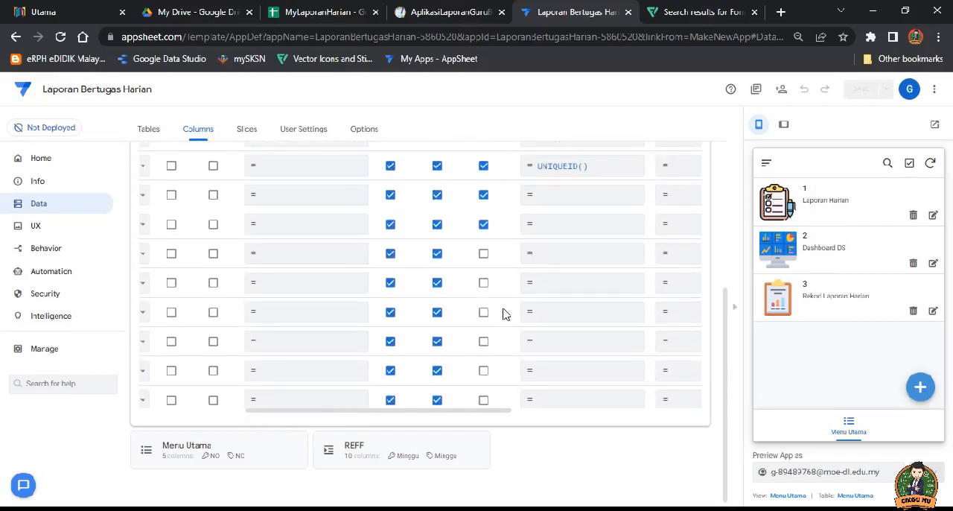
scroll(551, 183, "down", 1)
left_click(570, 169)
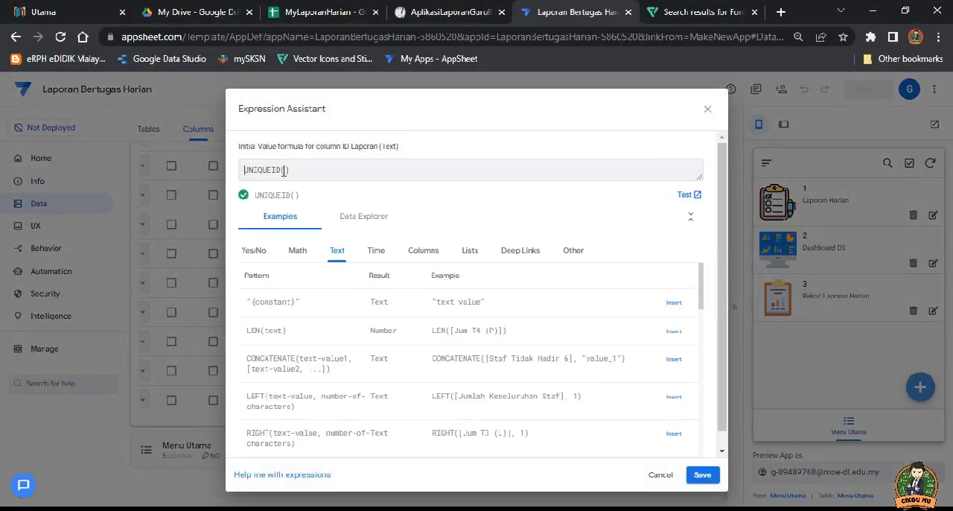
left_click(301, 170)
left_click(703, 477)
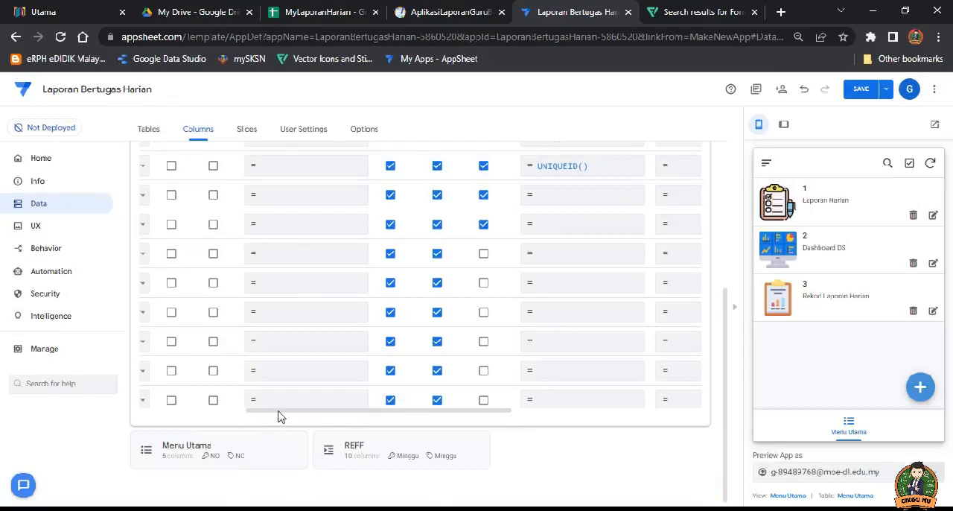
Step: Examine the settings of the remaining Laporan Harian columns and return to the first columns
scroll(336, 396, "down", 2)
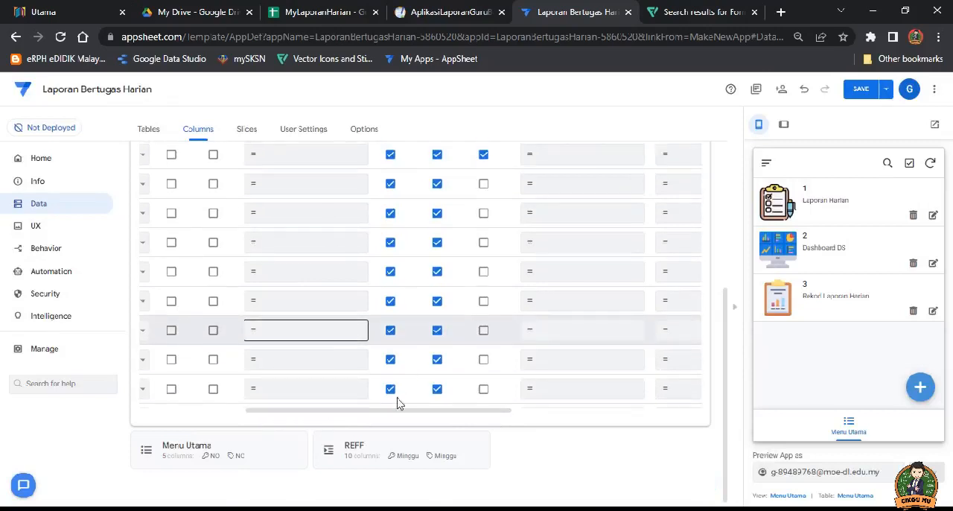
scroll(397, 387, "down", 1)
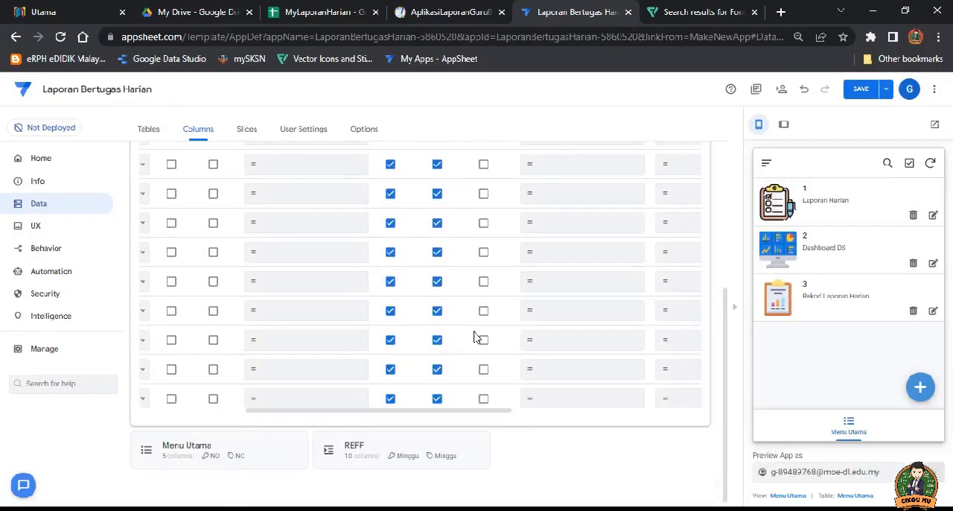
scroll(462, 350, "down", 1)
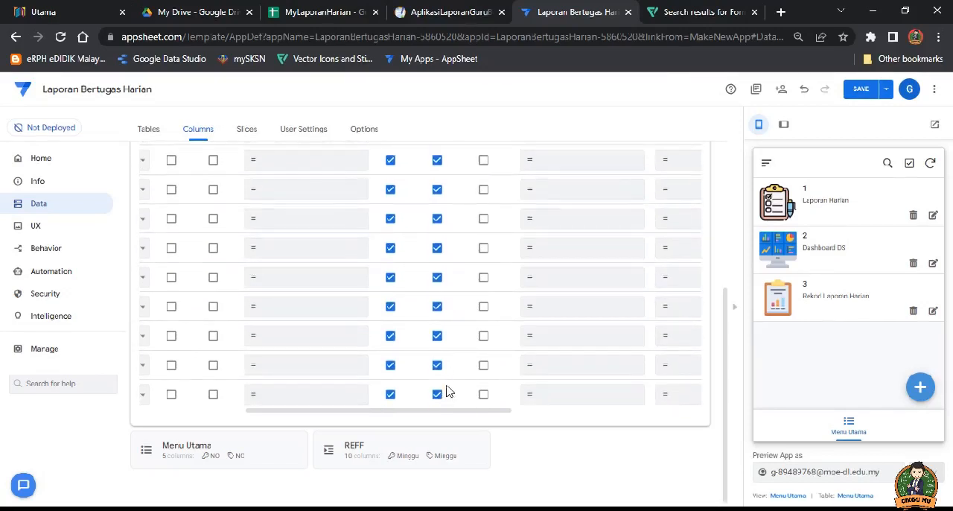
scroll(449, 414, "down", 1)
left_click_drag(449, 414, 318, 416)
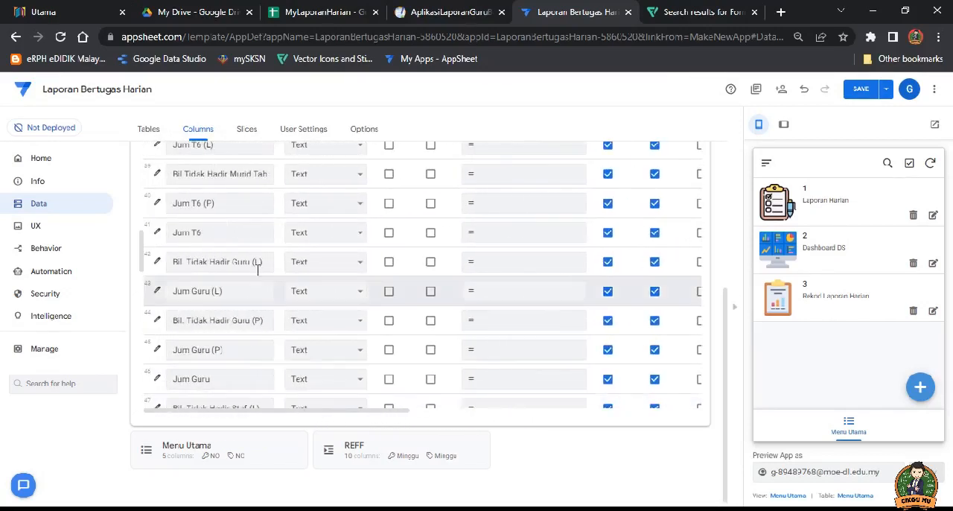
scroll(257, 266, "up", 10)
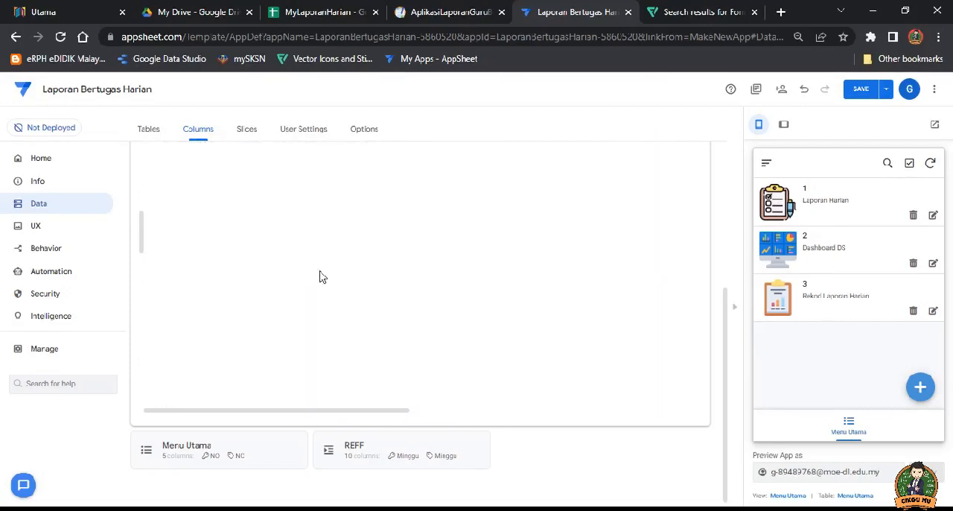
scroll(353, 272, "up", 5)
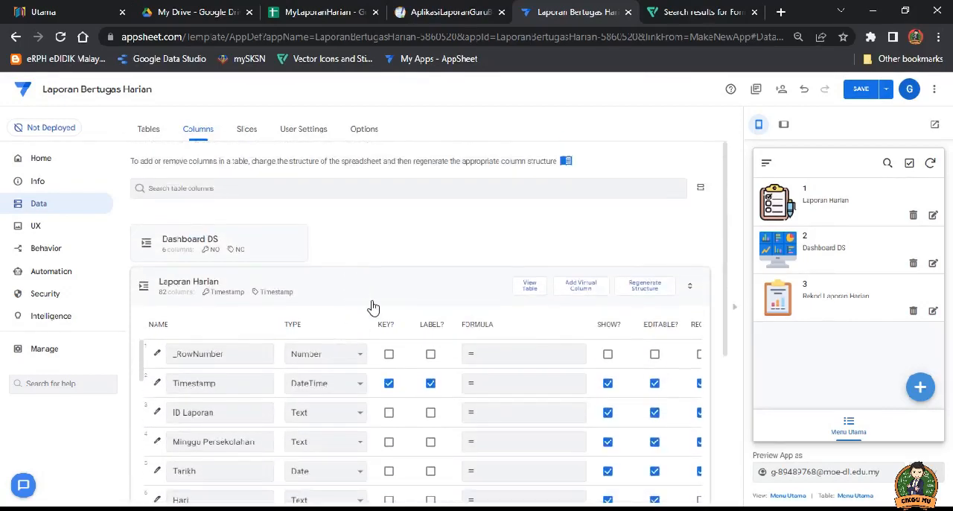
scroll(373, 308, "down", 2)
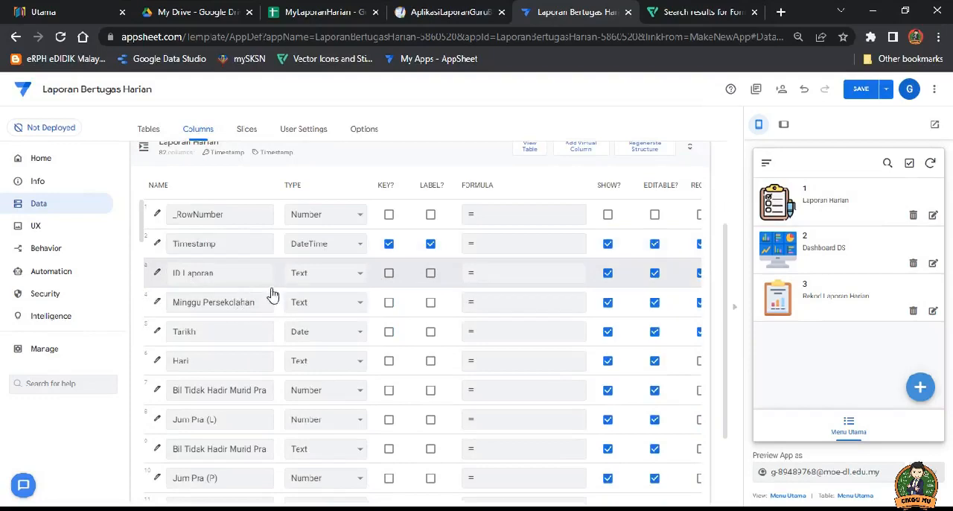
Step: Switch to the MyLaporanHarian spreadsheet and inspect the Minggu list from M01 to M07 on the REFF sheet
left_click(327, 12)
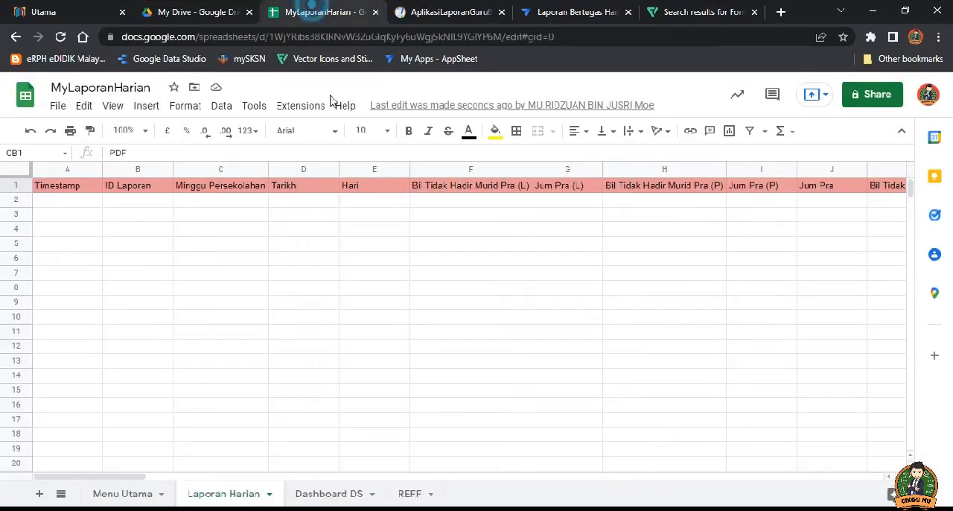
left_click(410, 493)
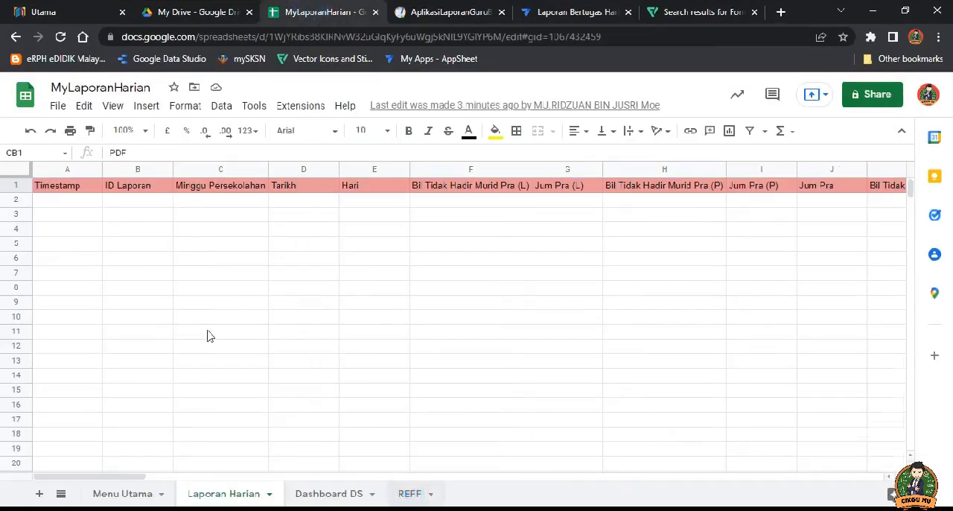
left_click(46, 202)
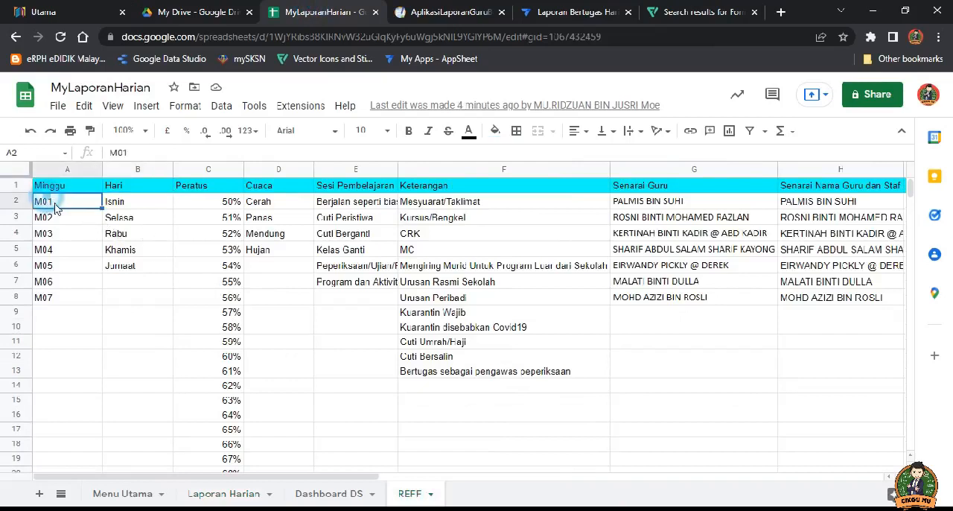
left_click(53, 302)
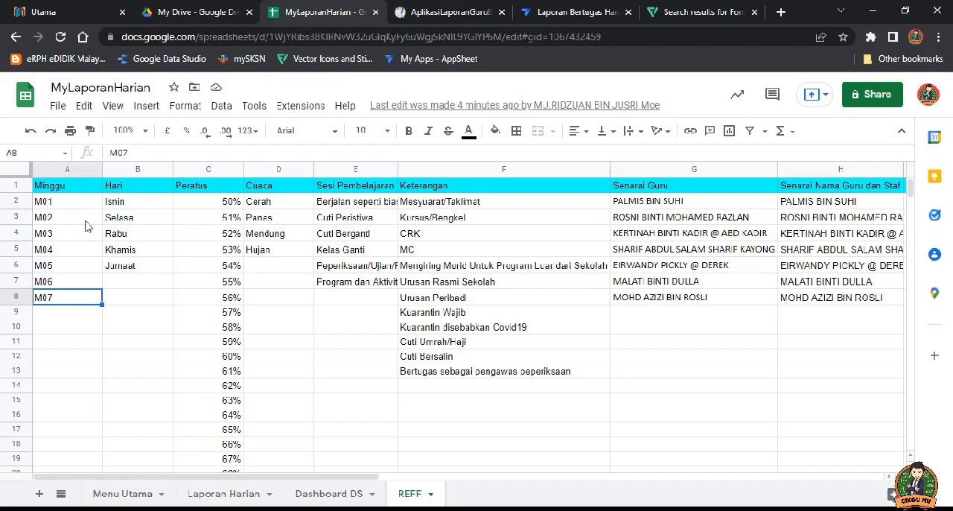
Step: Switch back to AppSheet and open the Valid If formula in the Minggu Persekolahan column's data validity settings
left_click(574, 12)
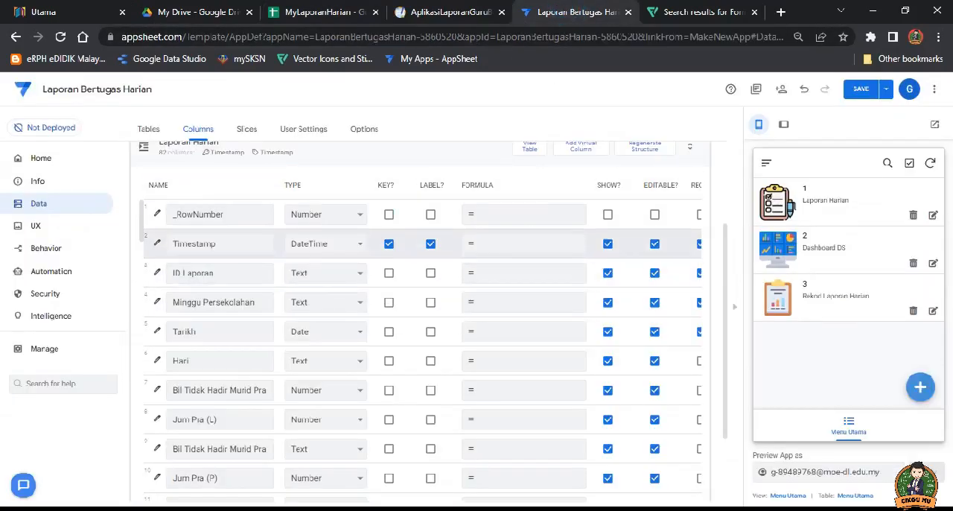
left_click(158, 303)
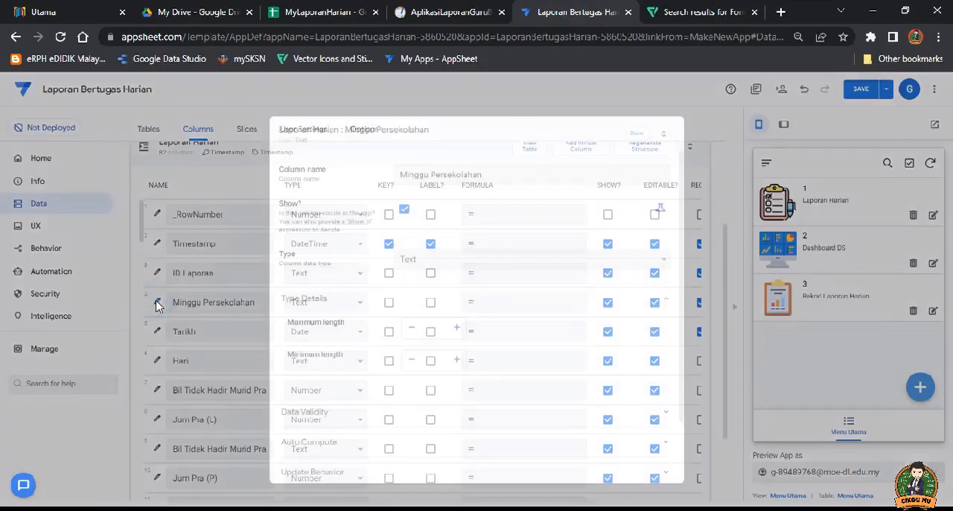
left_click(324, 415)
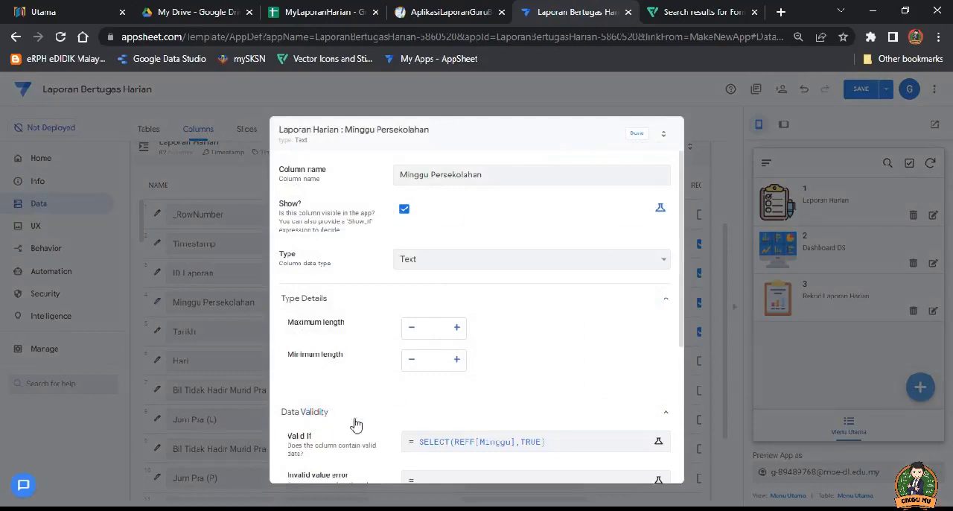
left_click(462, 444)
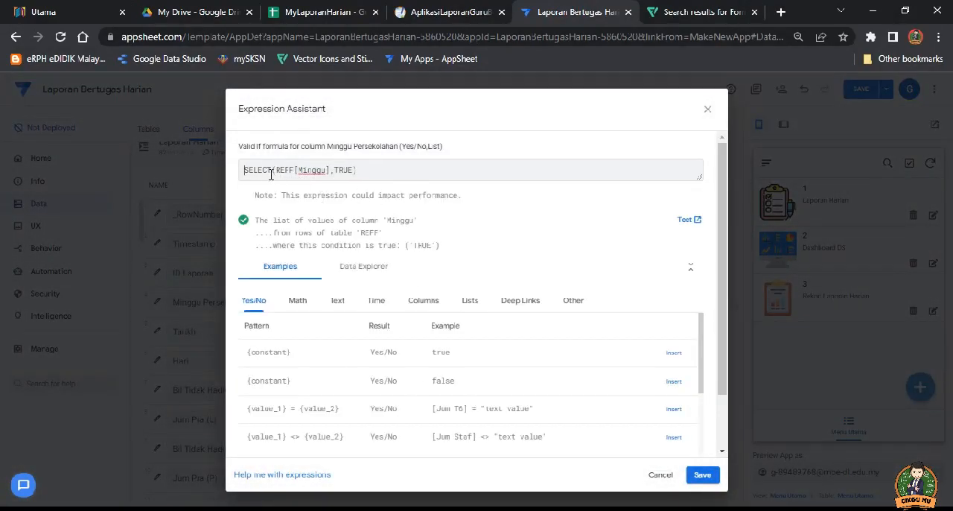
Step: Review the SELECT function and compare the REFF table name in the formula with the spreadsheet's sheet name
left_click_drag(272, 170, 243, 169)
left_click(261, 170)
mouse_move(273, 170)
left_mouse_down()
mouse_move(246, 170)
mouse_move(287, 170)
mouse_move(277, 169)
left_mouse_up()
left_click(276, 169)
left_click(318, 13)
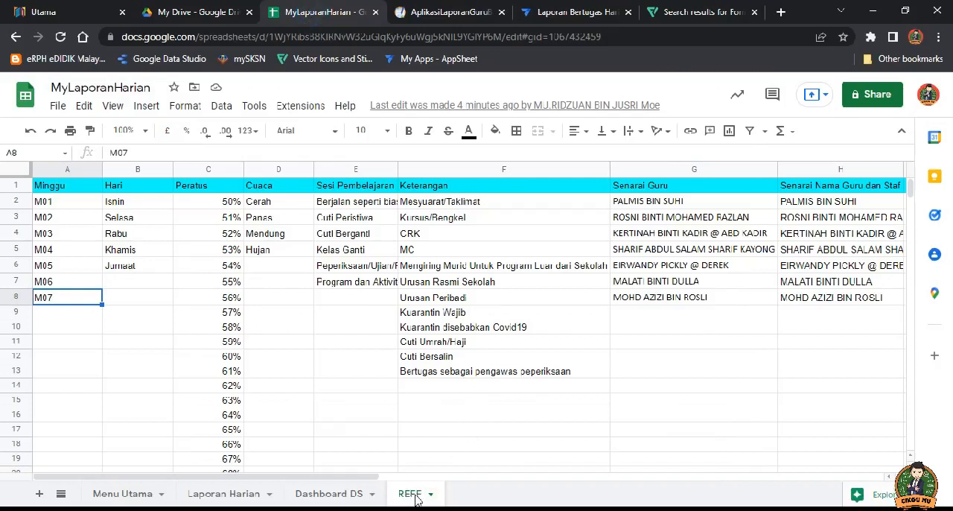
left_click(570, 12)
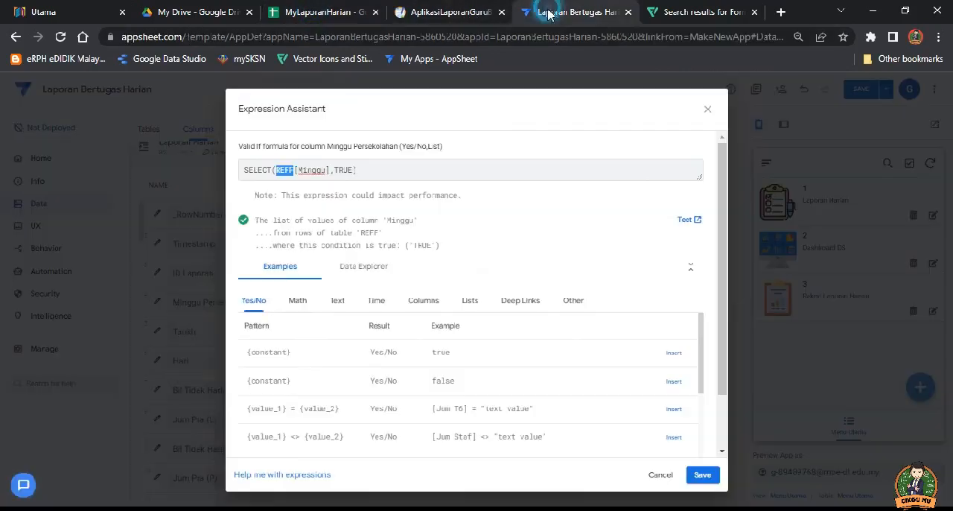
Step: Compare the Minggu column reference in the formula with the header in cell A1 of the REFF sheet
left_click(325, 171)
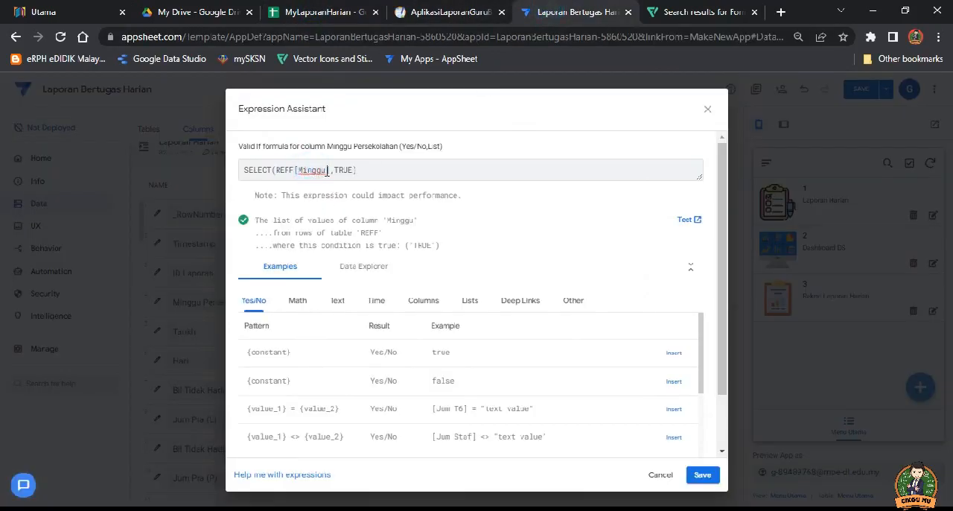
left_click_drag(327, 170, 303, 171)
left_click(338, 12)
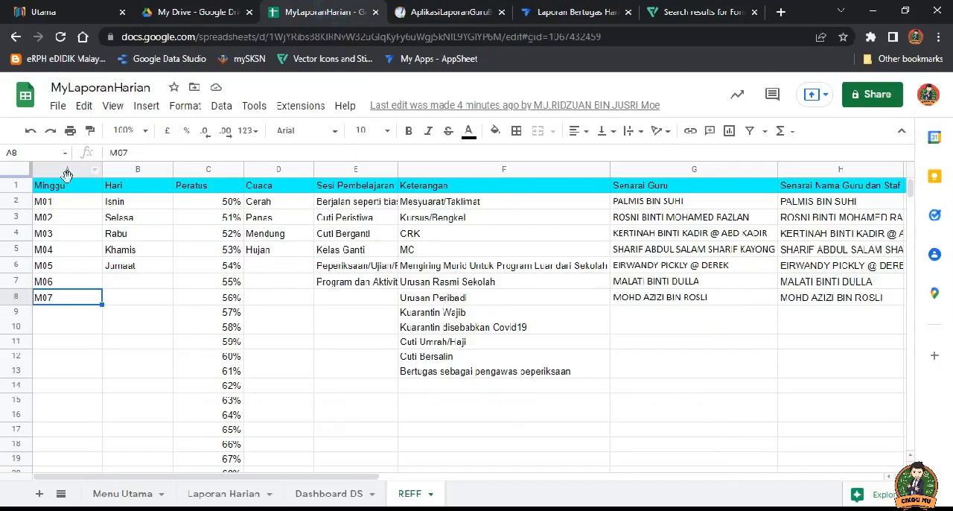
left_click(57, 190)
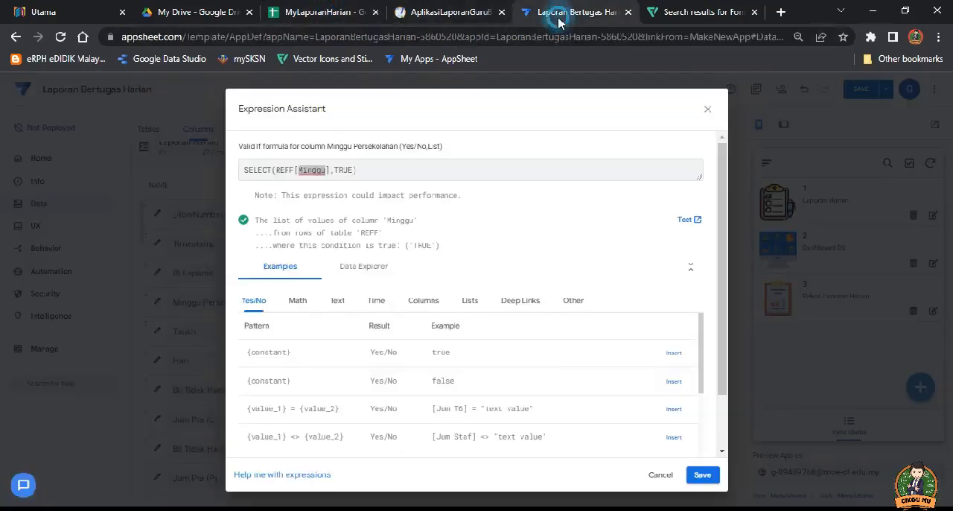
left_click(577, 12)
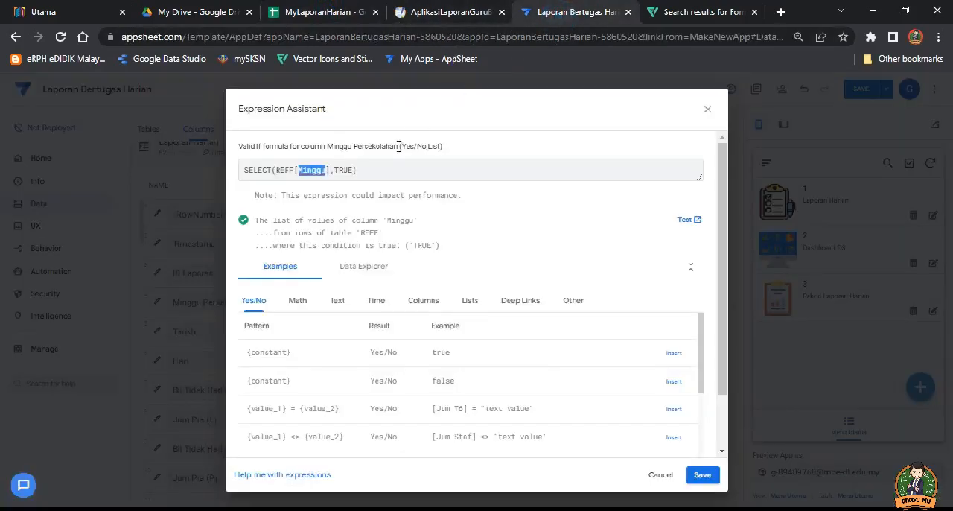
Step: Save SELECT(REFF[Minggu],TRUE) as the Valid If formula of Minggu Persekolahan and close the column's settings
double_click(345, 170)
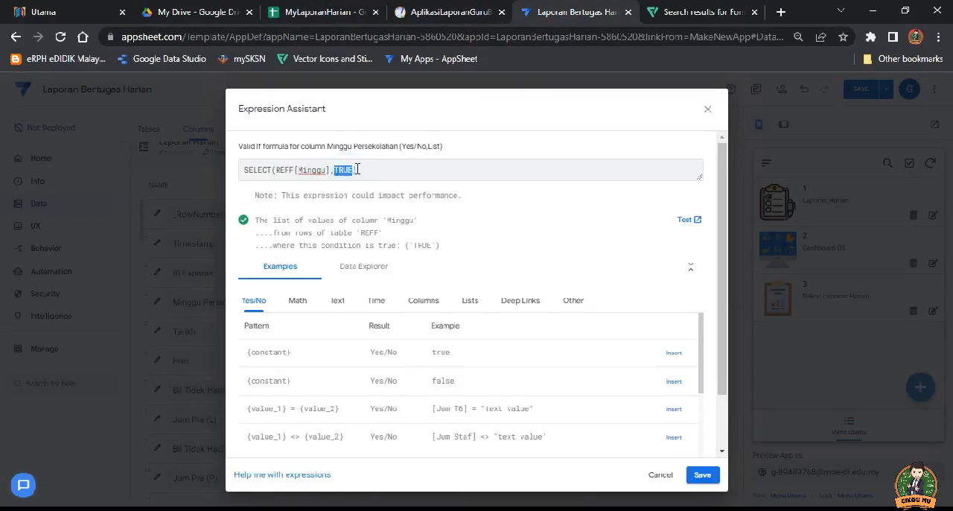
left_click(357, 170)
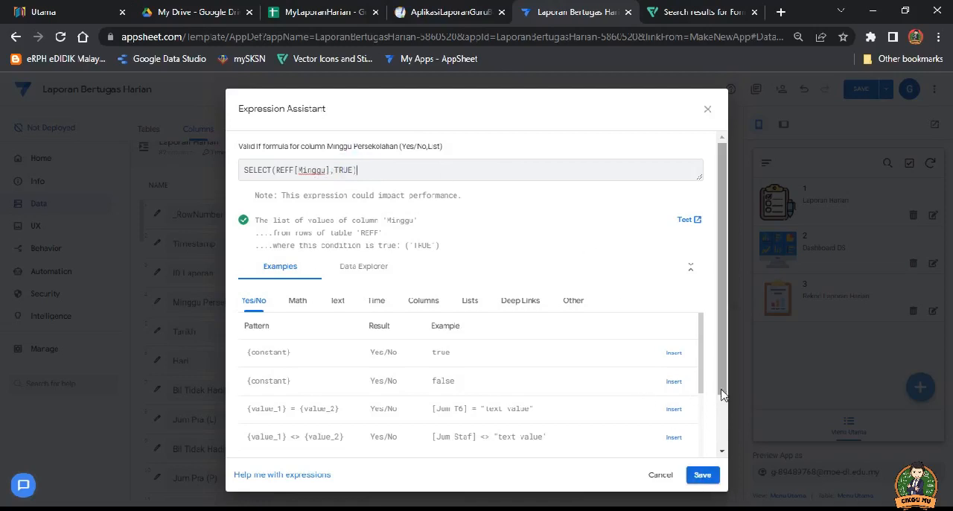
left_click(703, 474)
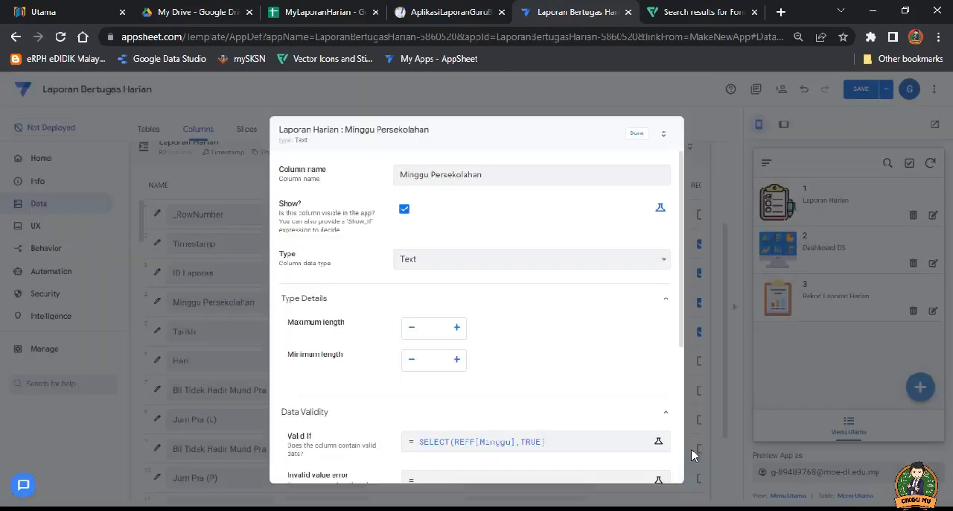
left_click(637, 133)
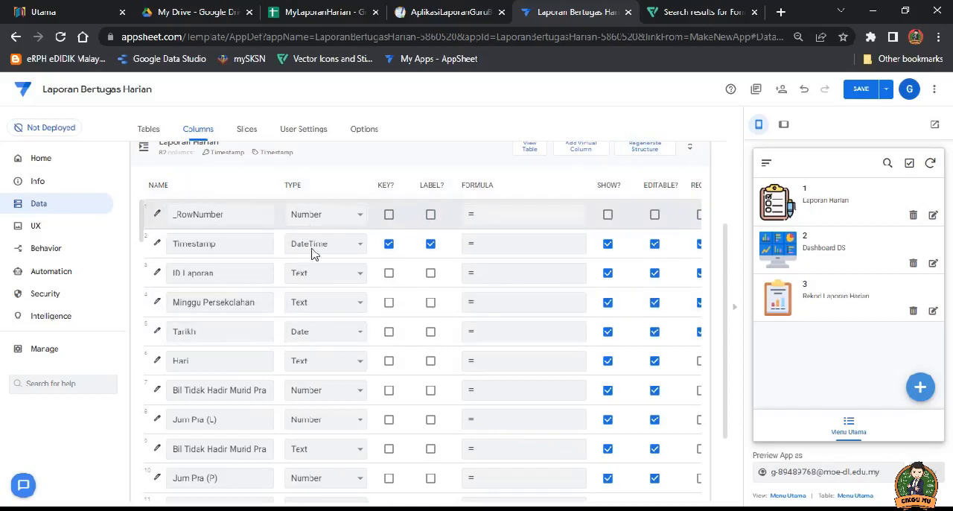
Step: Set the Tarikh column's type to Date
left_click(320, 338)
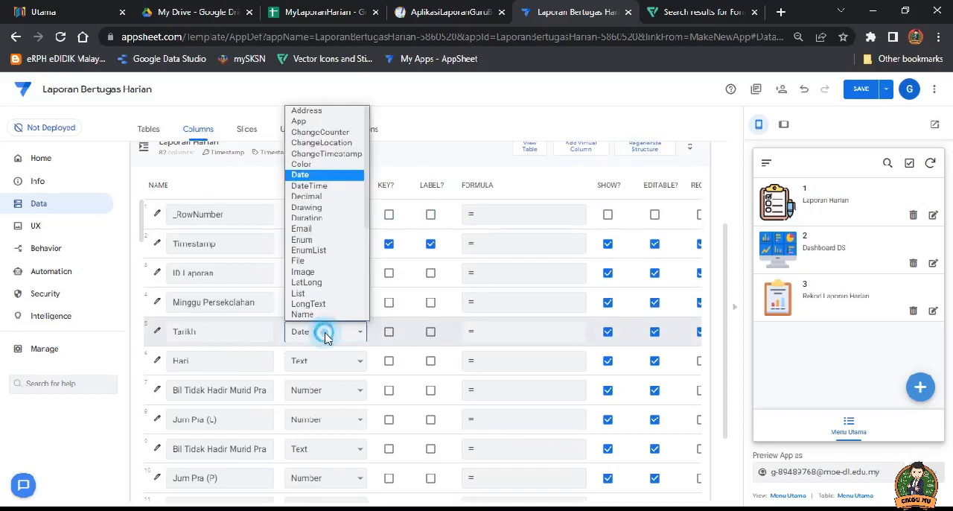
left_click(312, 177)
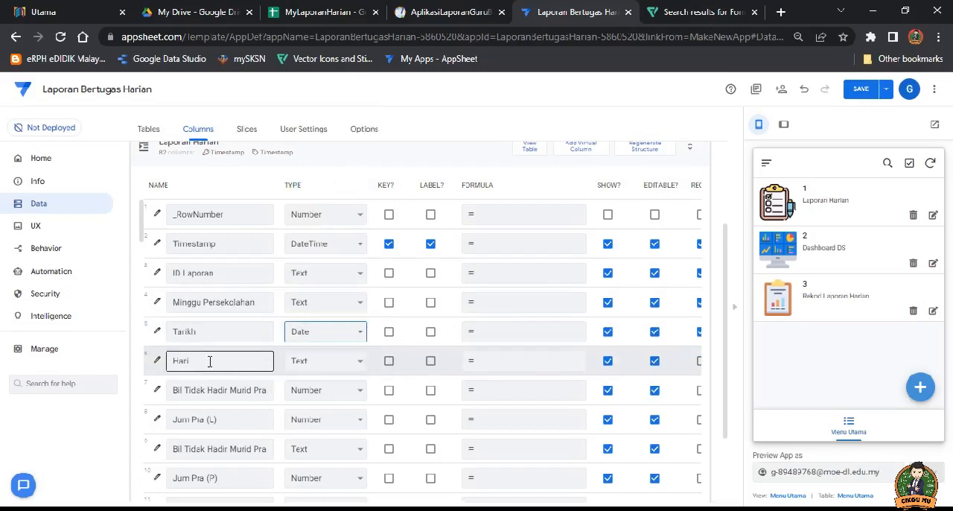
Step: Switch to the MyLaporanHarian spreadsheet and review the day names listed under Hari in the REFF sheet
left_click(335, 13)
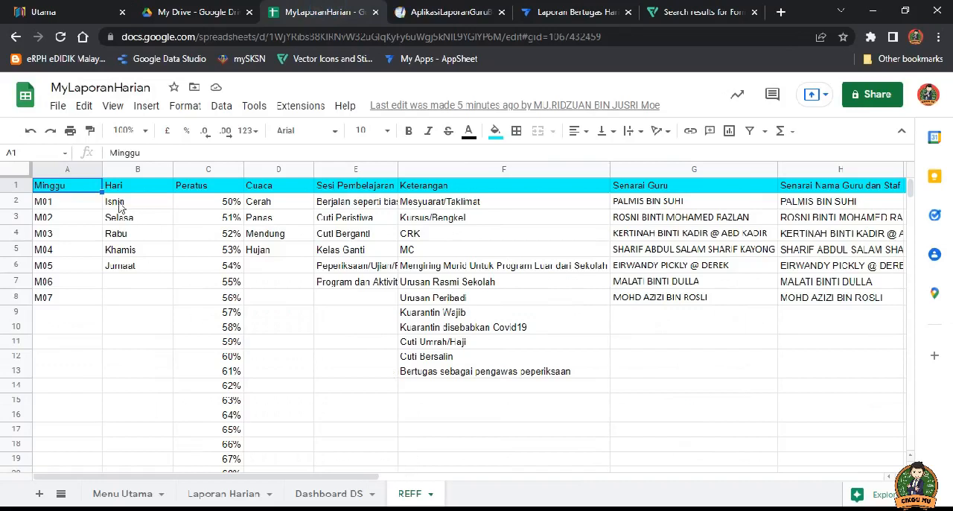
left_click(125, 205)
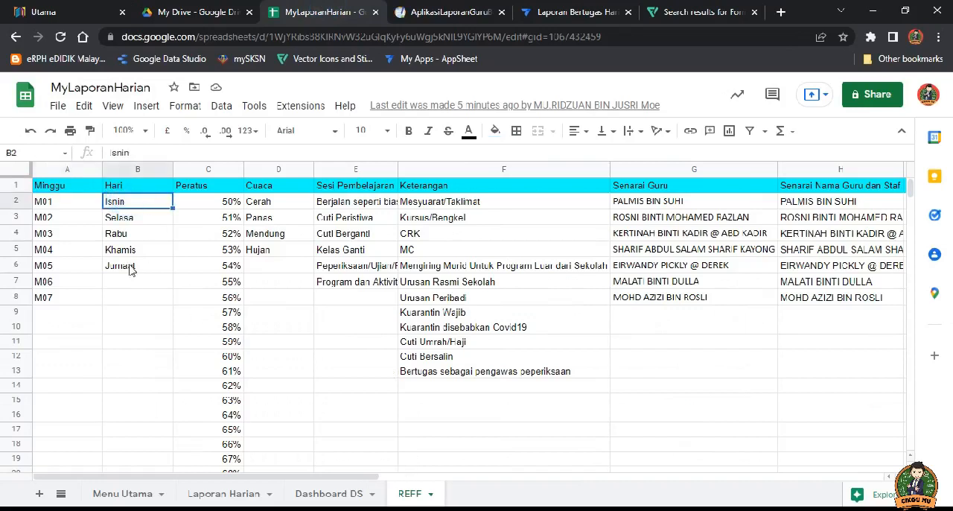
left_click(129, 266)
Step: Switch back to AppSheet and open the Valid If formula in the Hari column's data validity settings
left_click(553, 15)
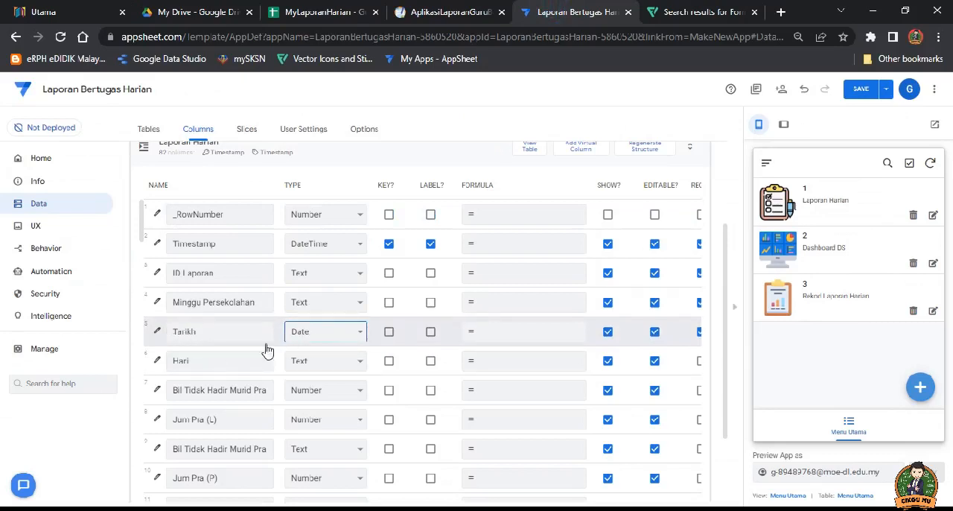
left_click(158, 364)
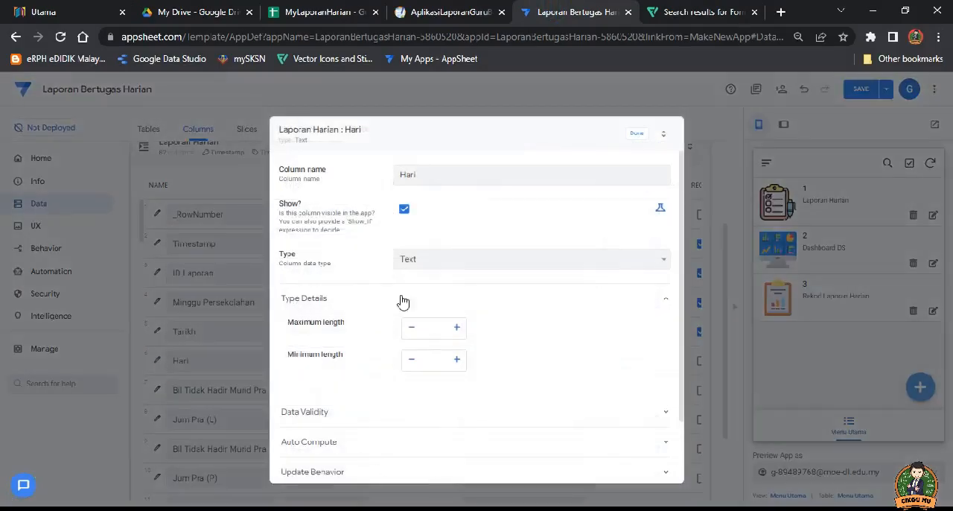
scroll(362, 412, "down", 1)
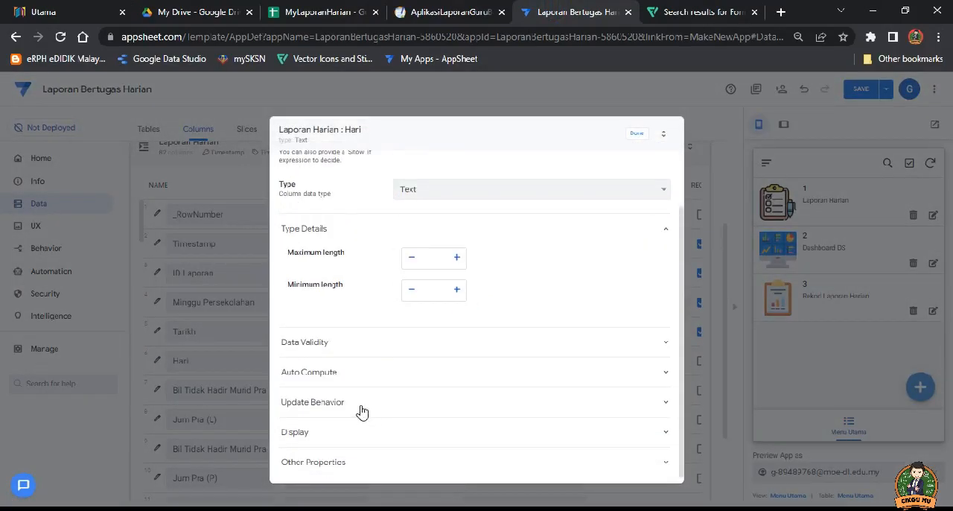
left_click(329, 347)
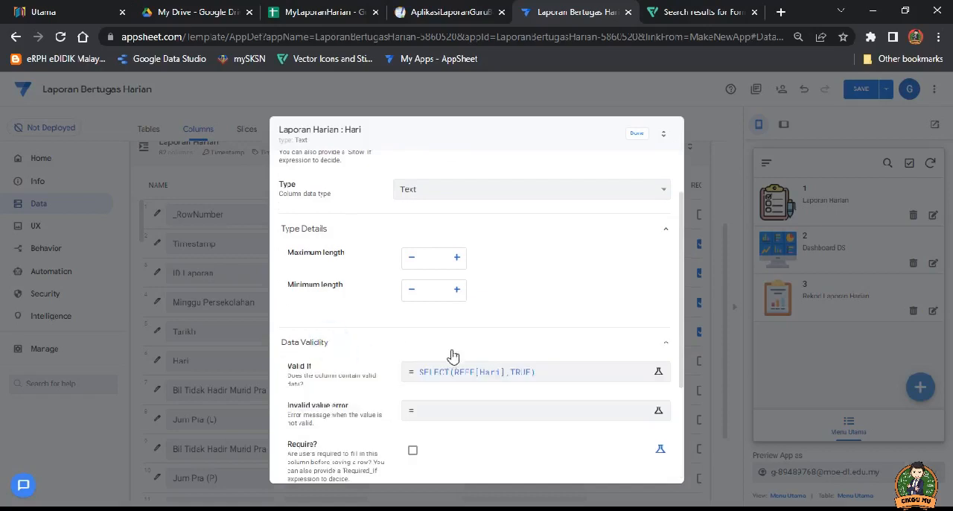
left_click(488, 377)
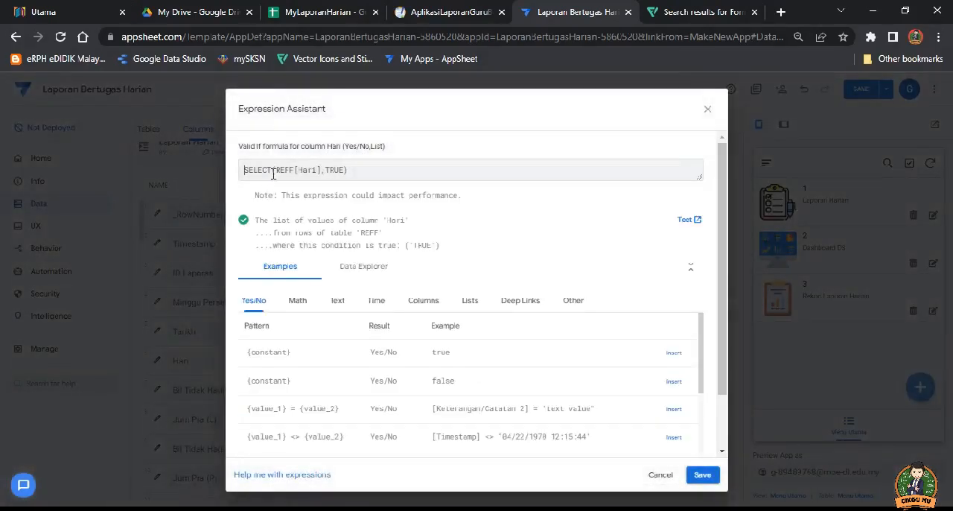
Step: Review the Hari column's SELECT formula and compare its column reference with the header in cell B1 of the REFF sheet
mouse_move(273, 171)
left_mouse_down()
mouse_move(244, 170)
mouse_move(278, 171)
left_mouse_up()
left_click(257, 170)
left_click(313, 171)
double_click(317, 170)
left_click(359, 13)
left_click(128, 185)
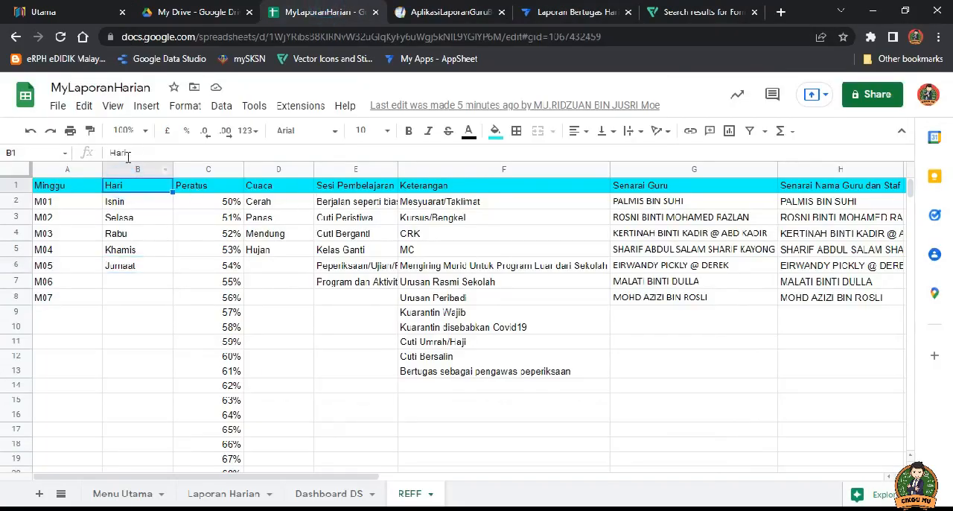
Step: Back in AppSheet, keep SELECT(REFF[Hari],TRUE) as the Valid If formula of Hari and save the app
left_click(535, 13)
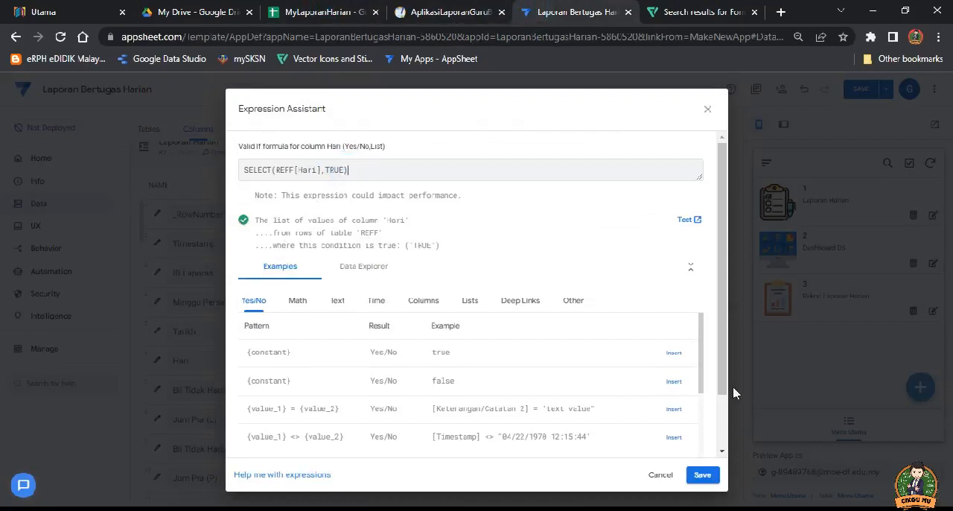
left_click(703, 475)
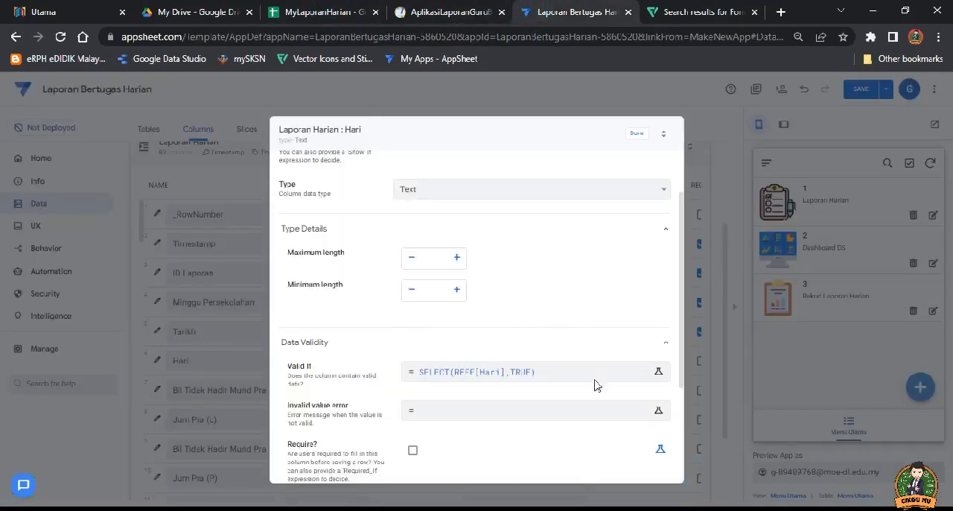
left_click(637, 133)
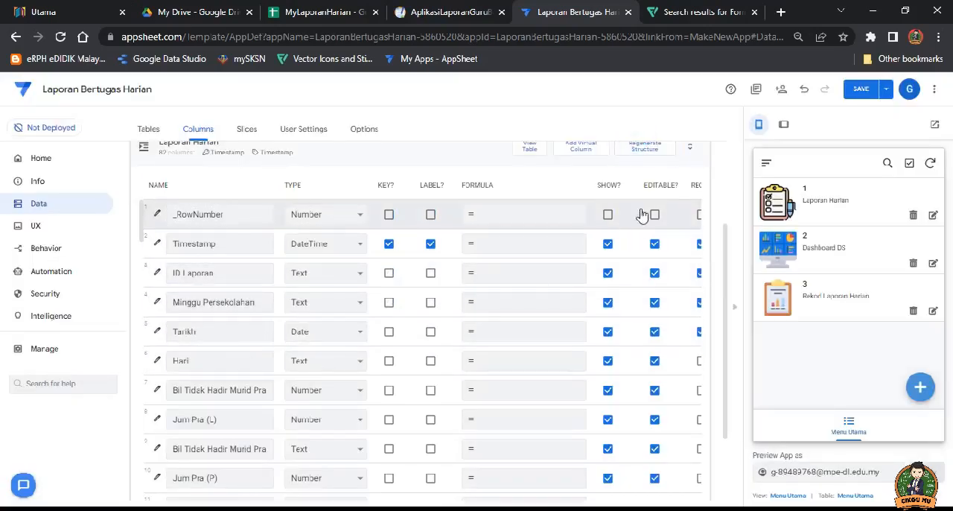
left_click(860, 89)
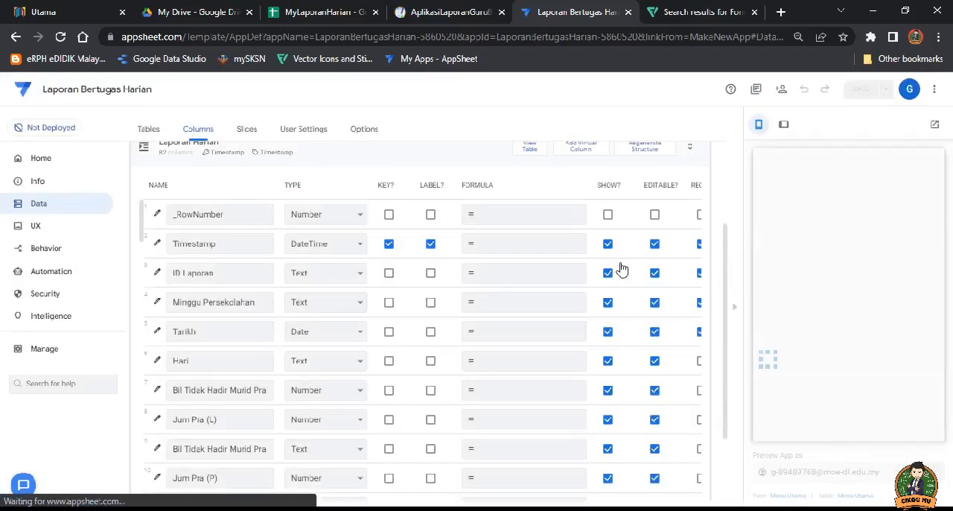
Step: Insert the subtraction example ([Bil Tidak Hadir Murid Pra (L)] - 1) as the app formula of the Jum Pra (L) column
left_click(227, 364)
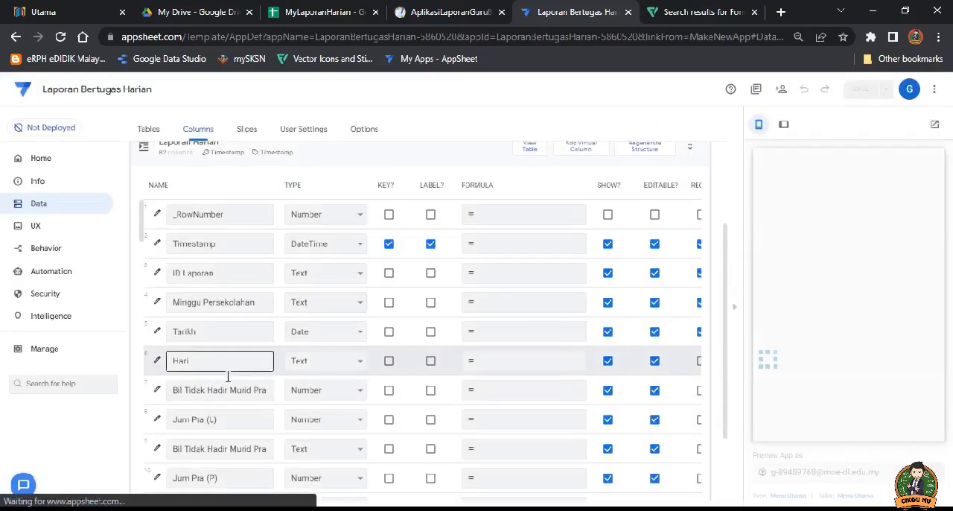
scroll(234, 350, "down", 1)
scroll(229, 349, "down", 1)
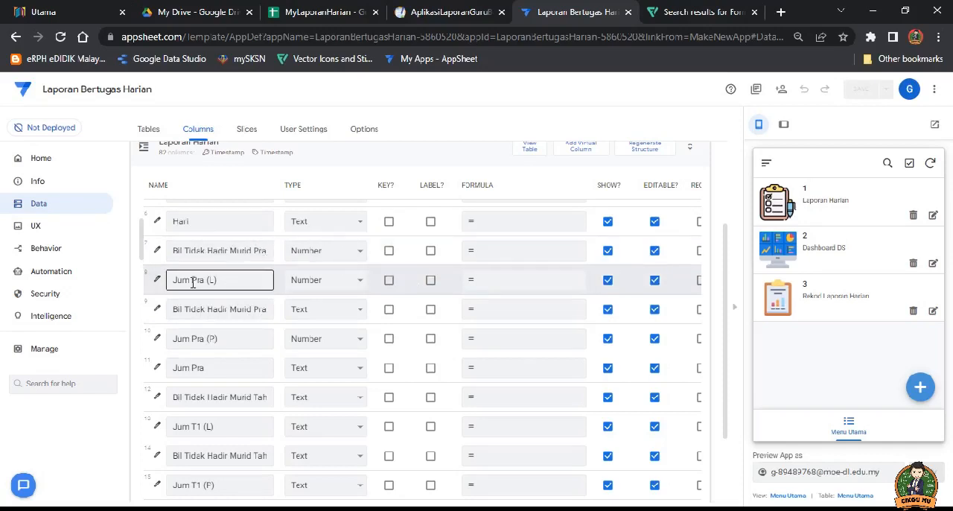
left_click(505, 288)
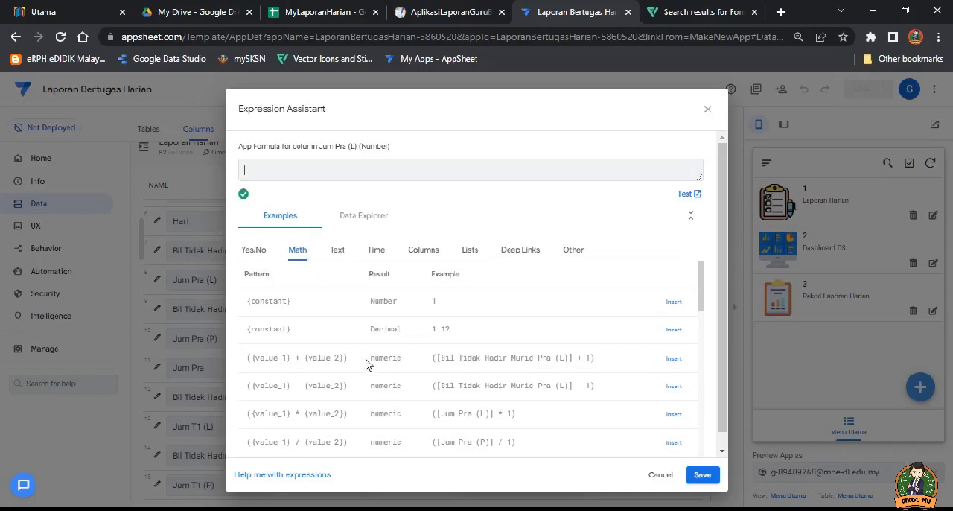
scroll(371, 357, "down", 1)
scroll(366, 353, "down", 3)
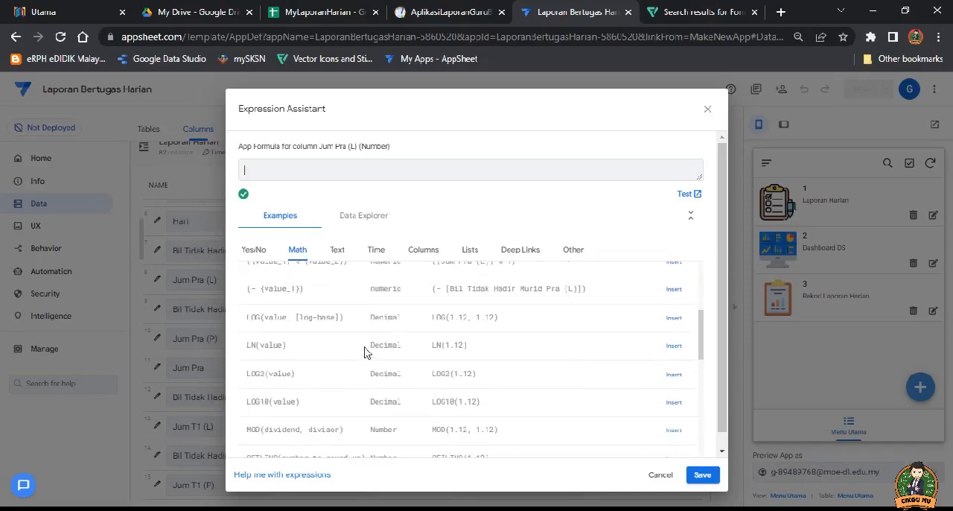
scroll(364, 354, "up", 2)
scroll(362, 355, "up", 4)
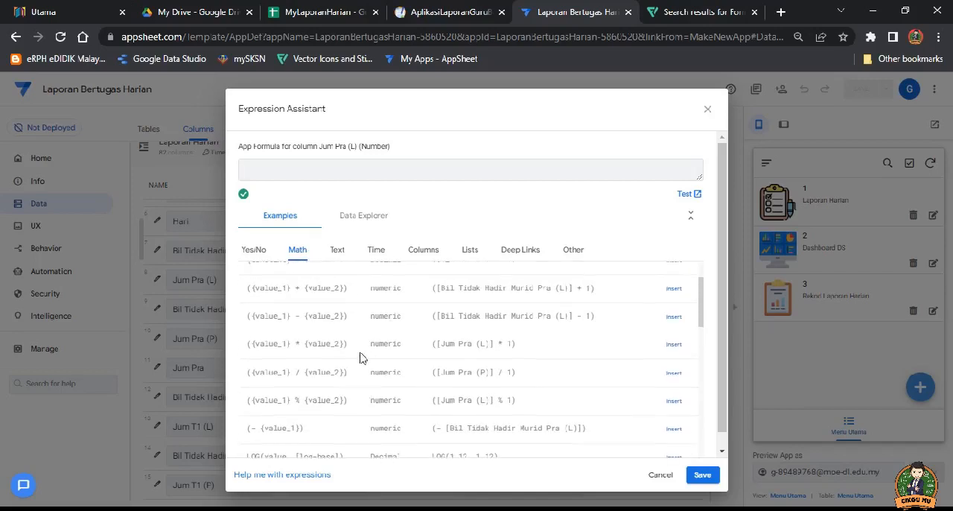
scroll(331, 367, "down", 1)
left_click(675, 318)
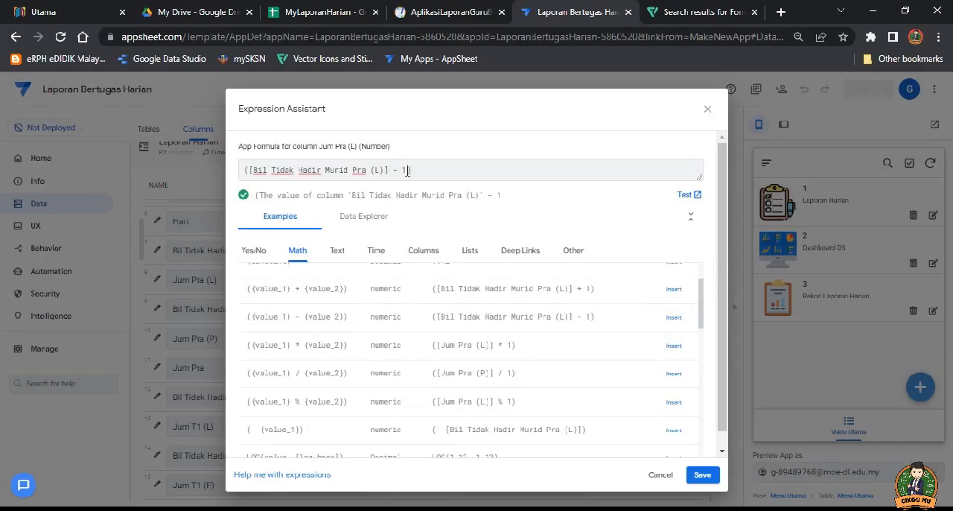
Step: Change the Jum Pra (L) app formula to 10-([Bil Tidak Hadir Murid Pra (L)]) and save it
double_click(403, 170)
key("BackSpace")
left_click(245, 170)
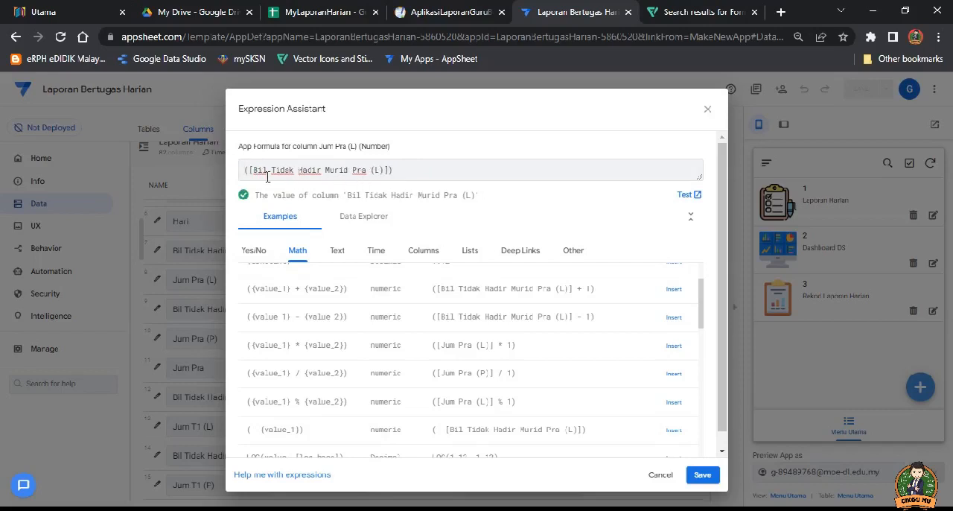
type("1")
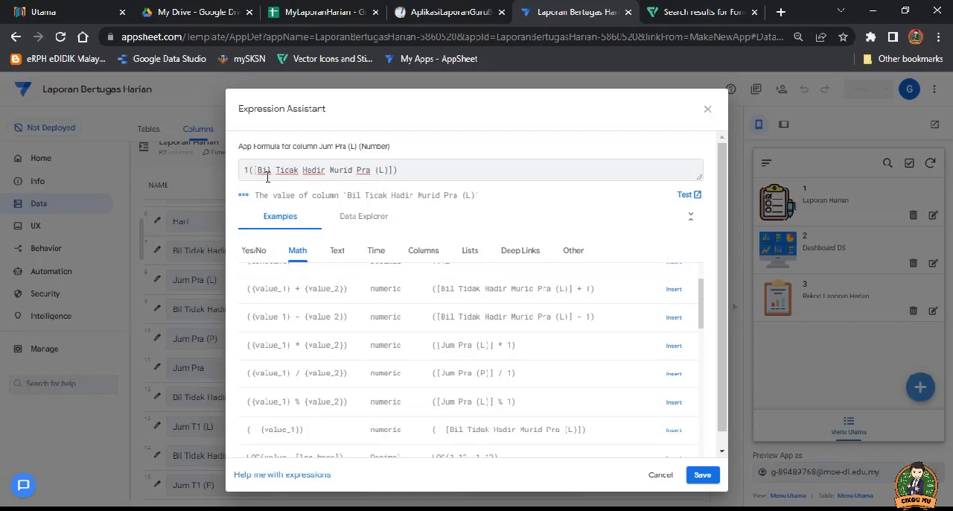
type("0")
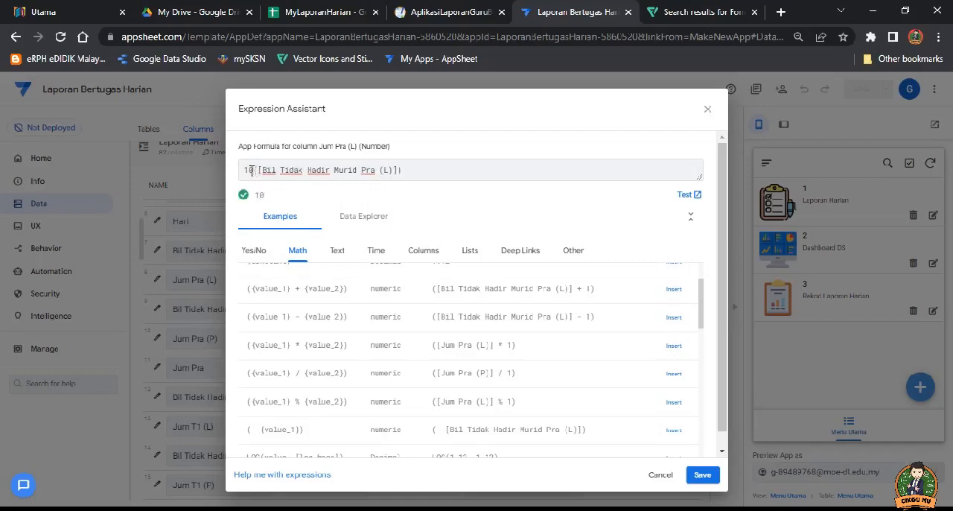
type("-")
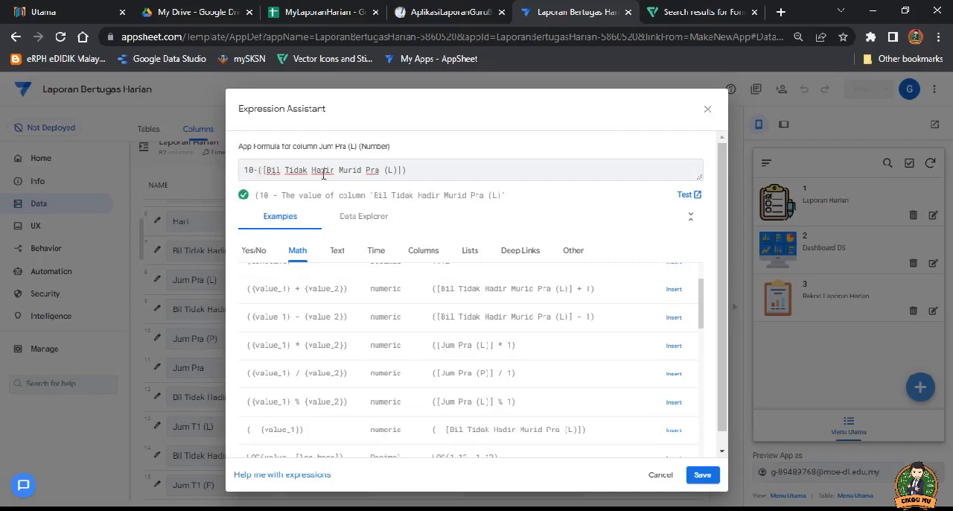
left_click(411, 169)
left_click(701, 477)
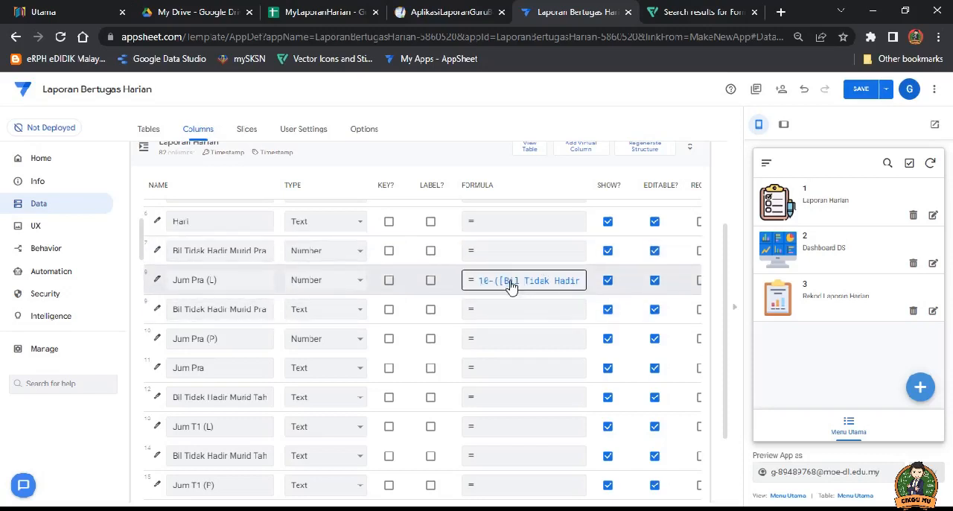
Step: Set the type of the Bil Tidak Hadir Murid Pra (P) column to Number
left_click(219, 313)
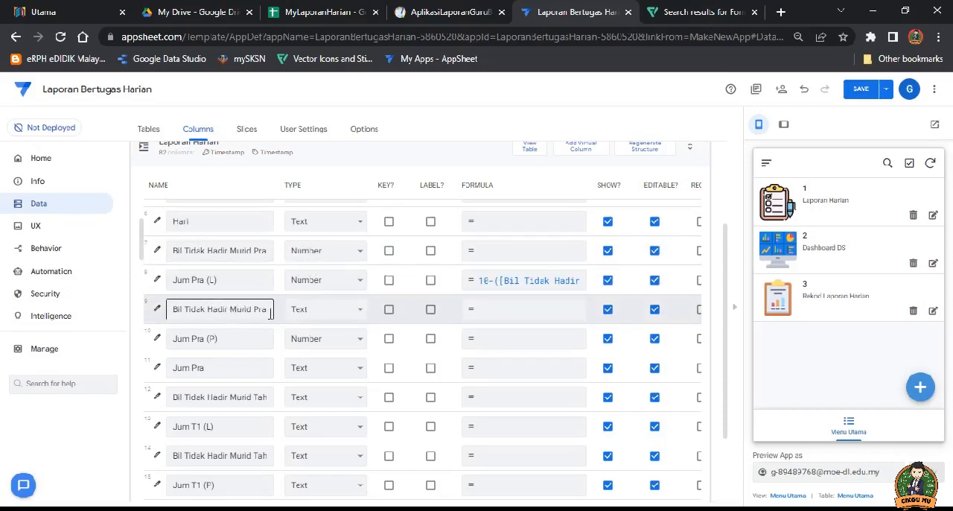
left_click(348, 312)
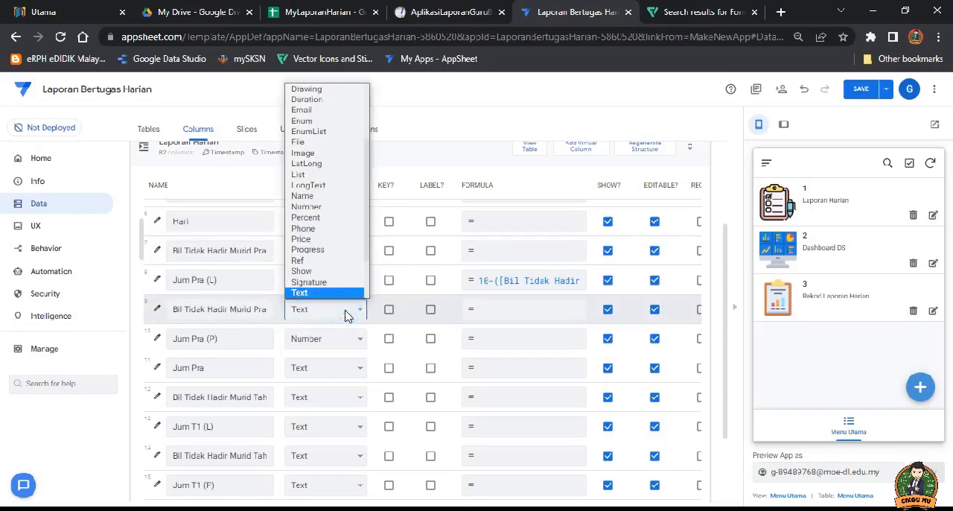
left_click(323, 207)
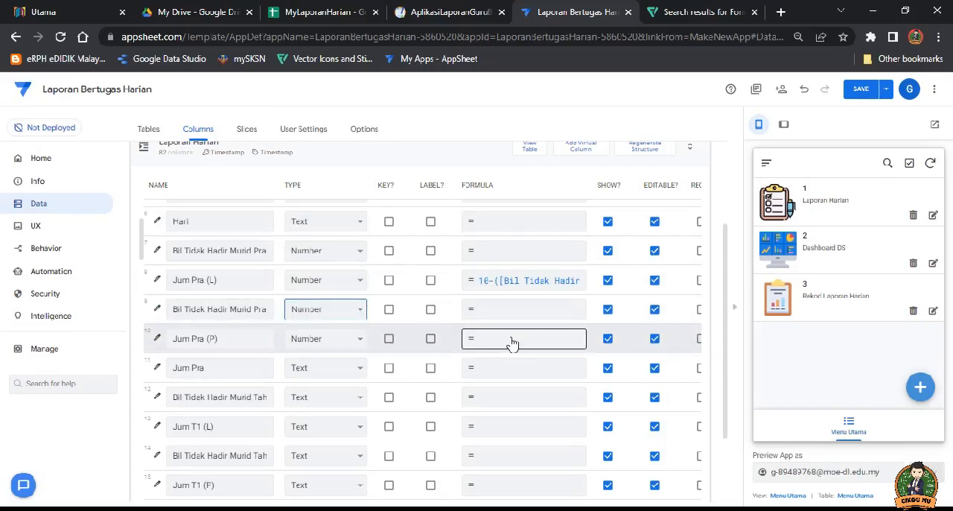
Step: Insert the subtraction example as the app formula of Jum Pra (P) and replace its column name with [Bil Tidak Hadir Murid Pra (P)]
left_click(512, 342)
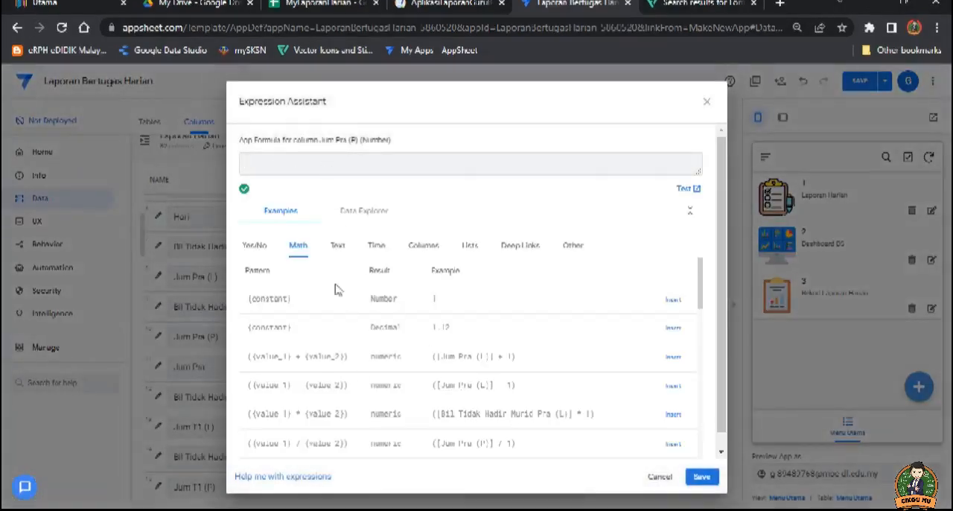
left_click(677, 386)
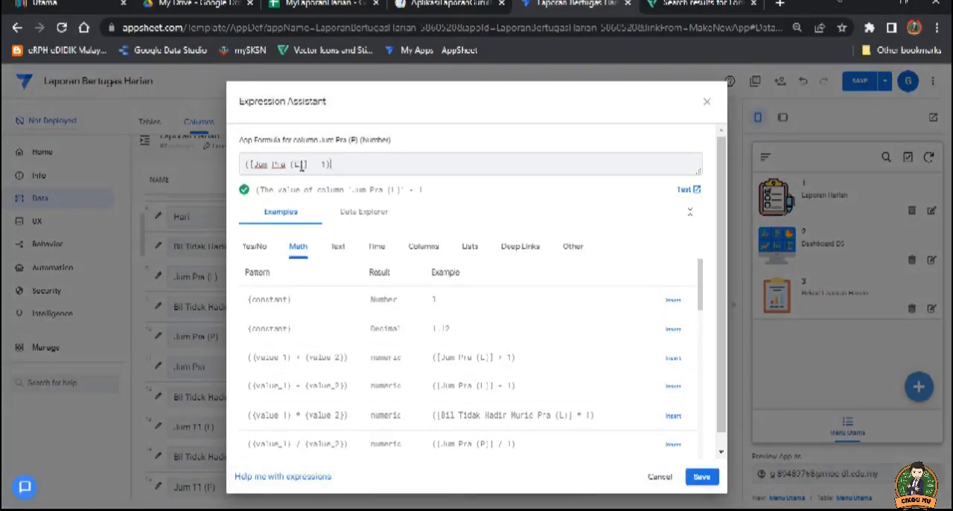
left_click_drag(303, 165, 253, 165)
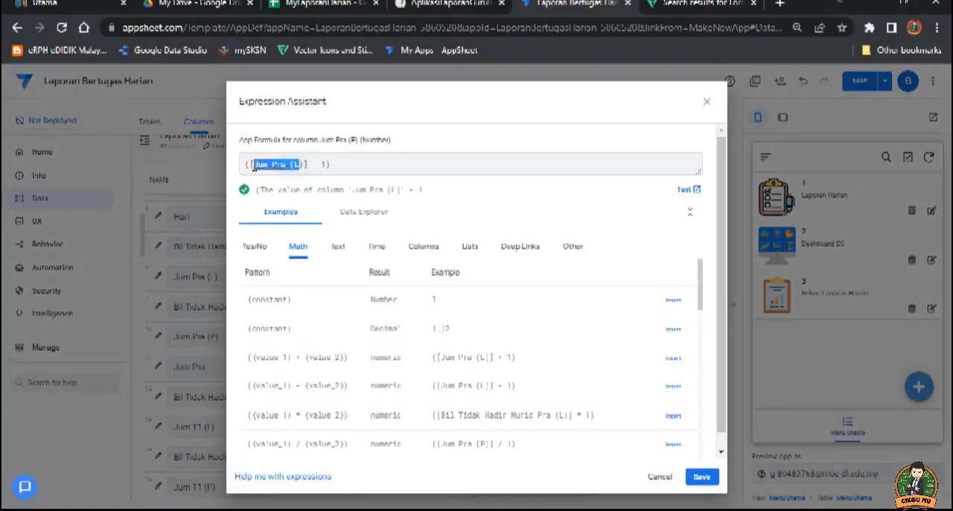
left_click(427, 248)
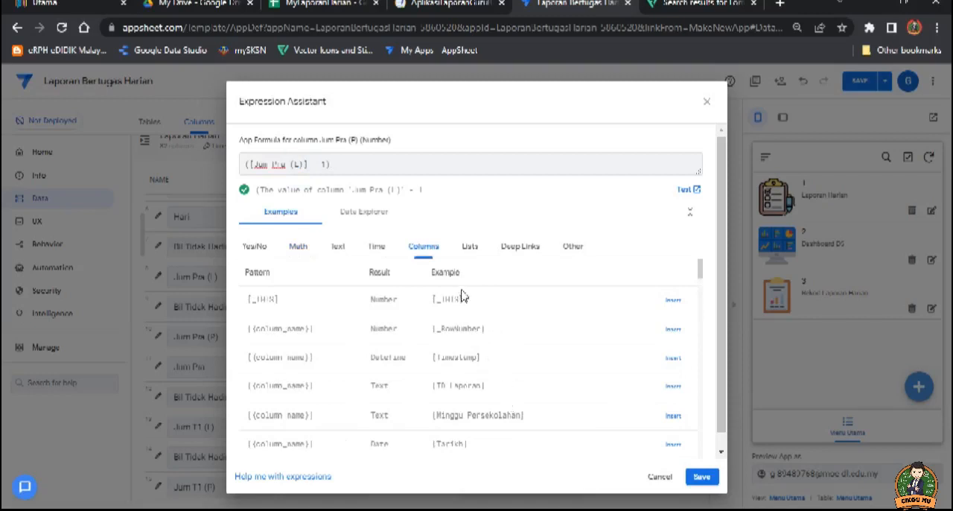
scroll(477, 395, "down", 2)
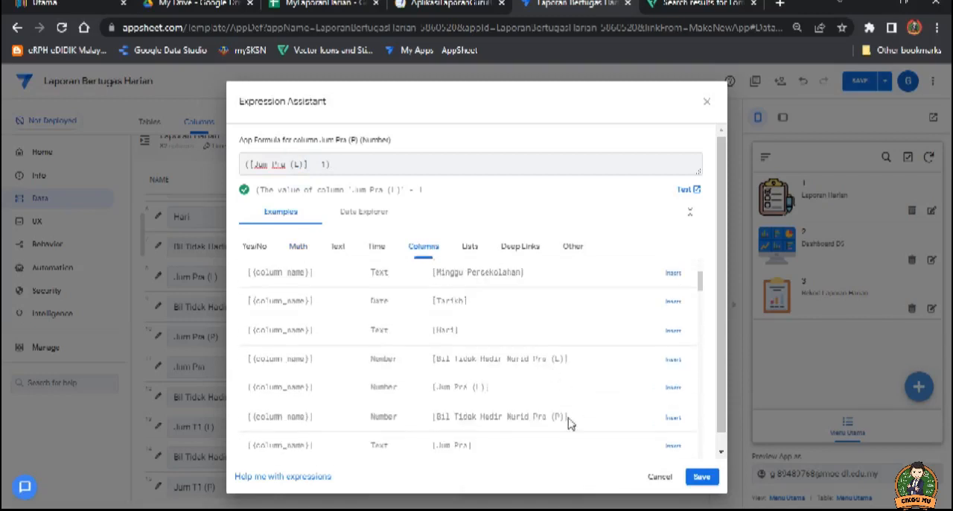
left_click(673, 418)
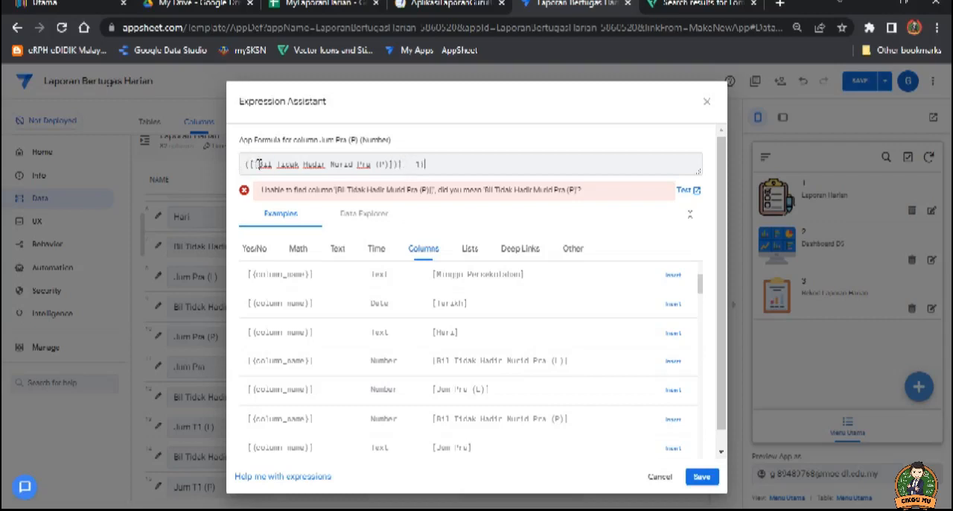
Step: Correct the Jum Pra (P) app formula to 10-([Bil Tidak Hadir Murid Pra (P)]) and save it
type(")")
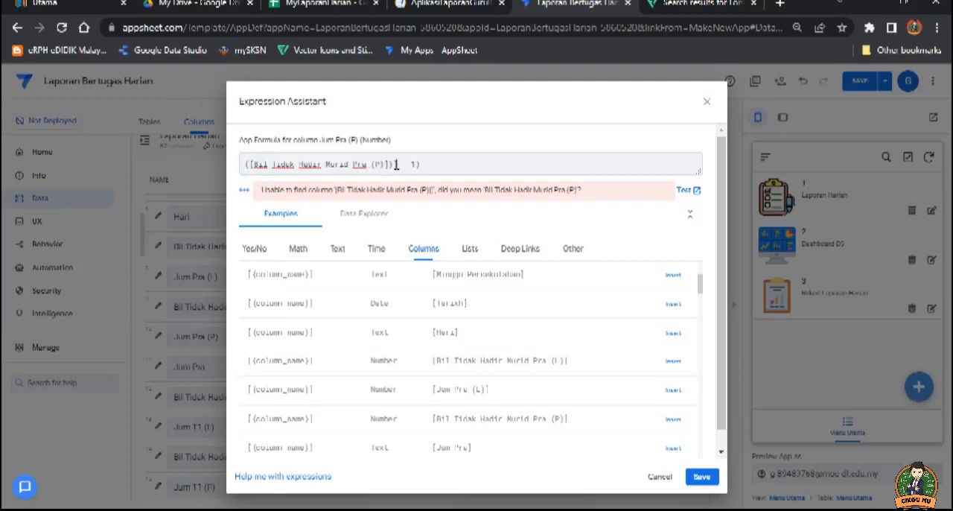
left_click(393, 164)
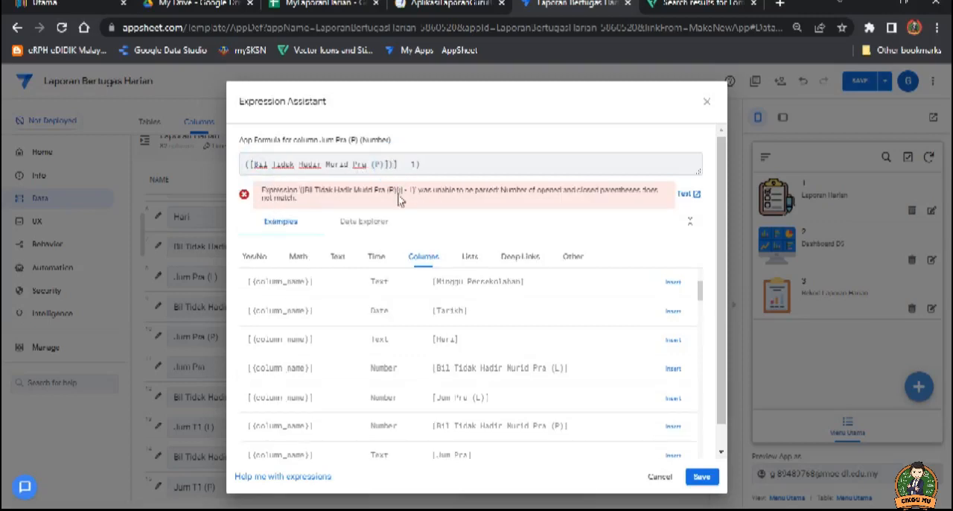
key("BackSpace")
left_click(391, 164)
left_click_drag(407, 164, 393, 164)
key("BackSpace")
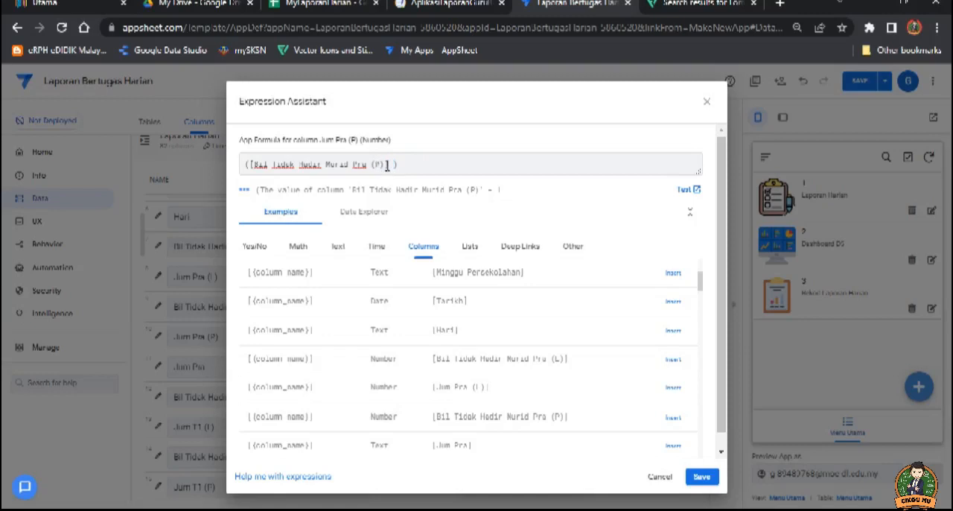
key("BackSpace")
left_click(242, 165)
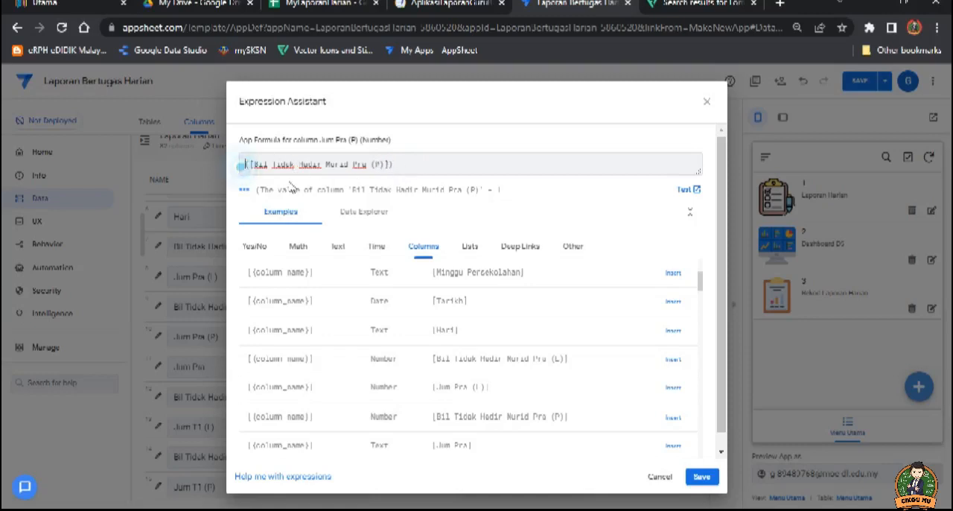
type("10")
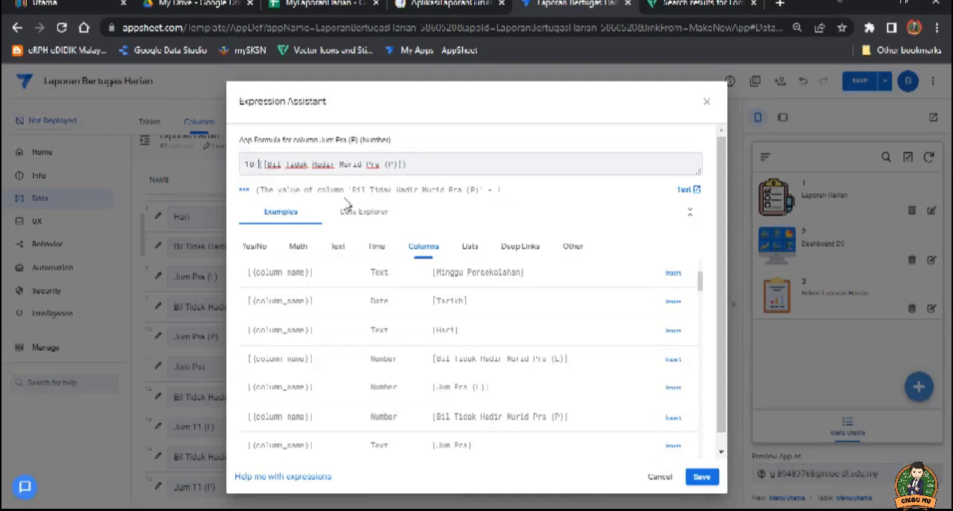
left_click(411, 163)
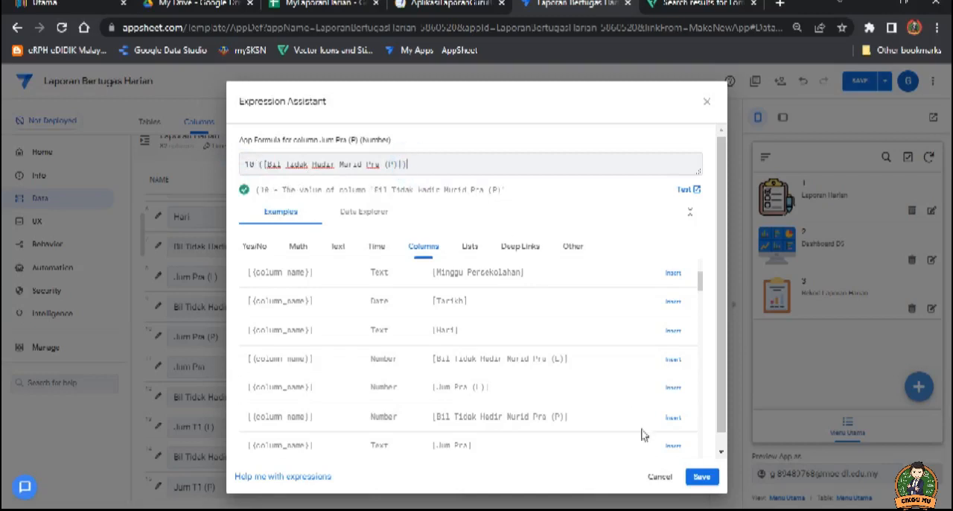
left_click(702, 477)
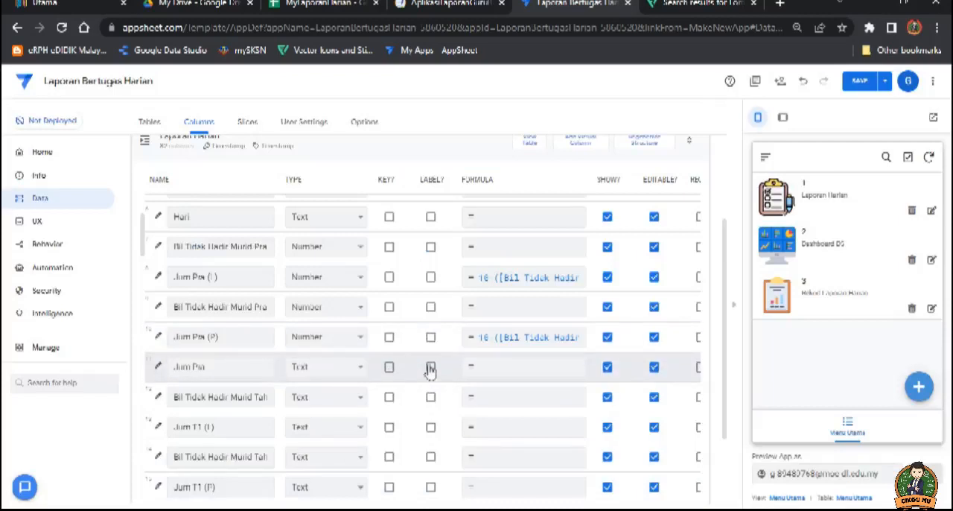
Step: Set the type of Jum Pra, Jum T1 (L) and the two Bil Tidak Hadir Murid columns around Jum T1 (L) to Number
left_click(353, 367)
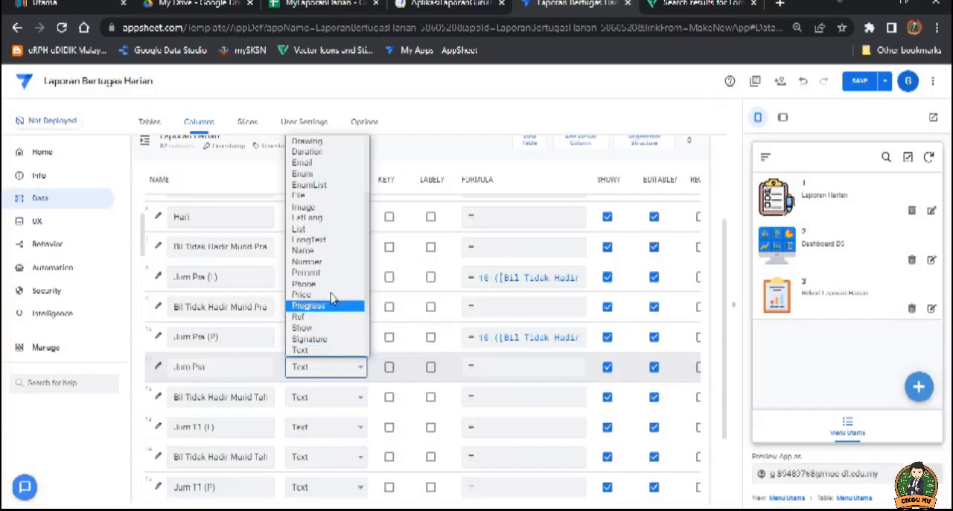
left_click(328, 261)
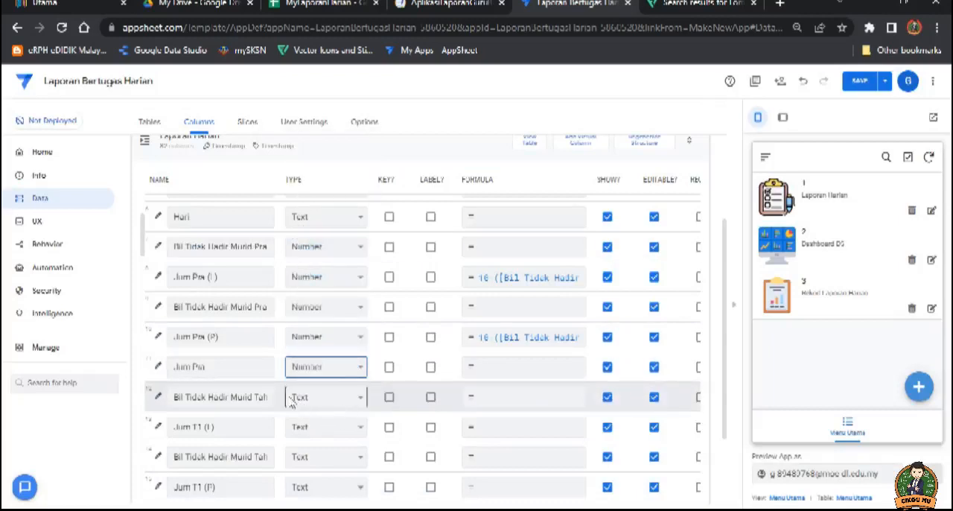
left_click(350, 397)
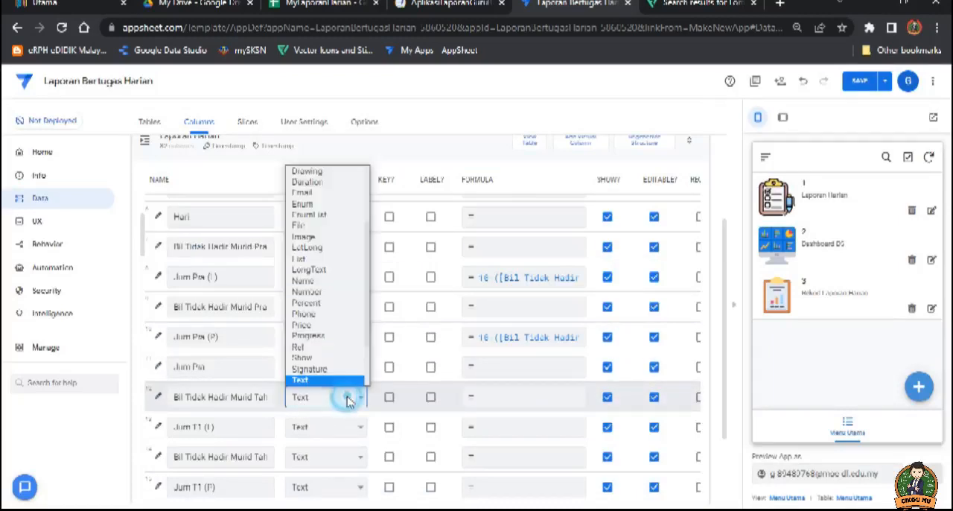
left_click(322, 292)
left_click(351, 428)
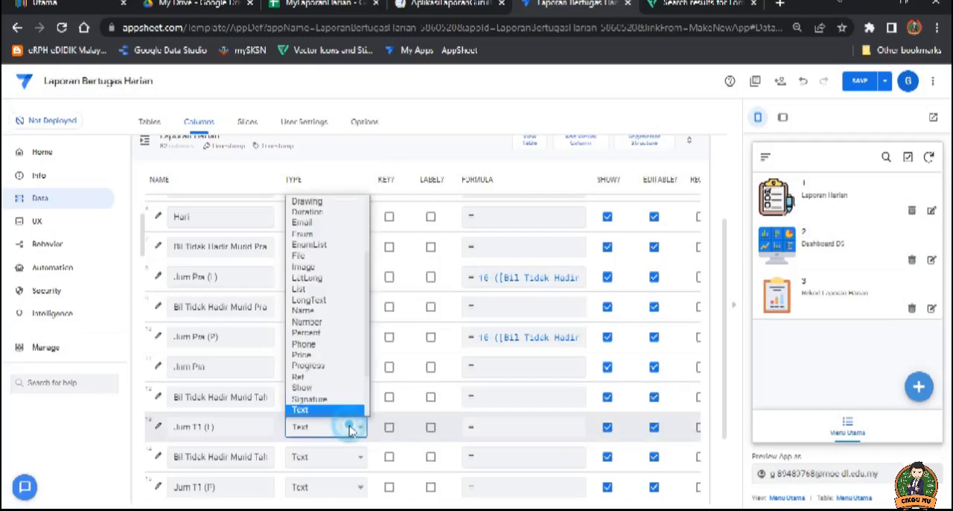
left_click(323, 326)
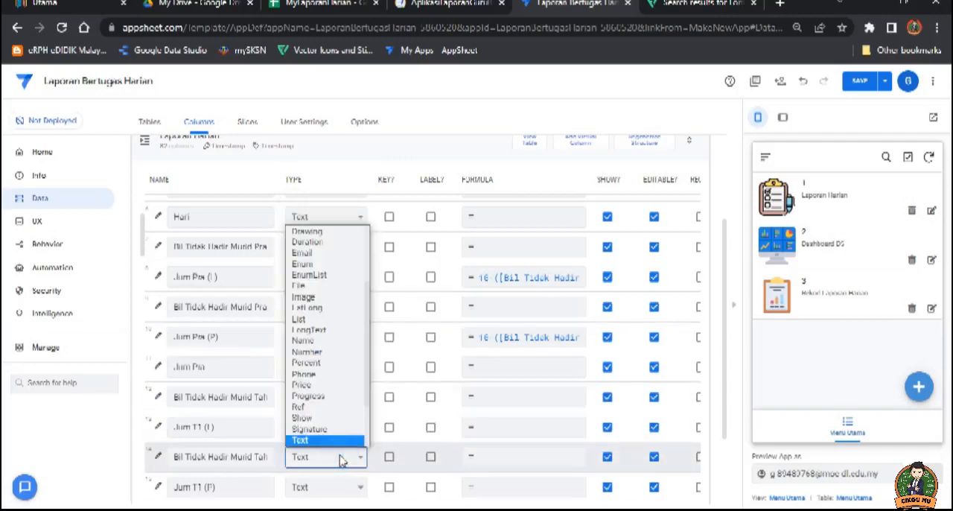
left_click(320, 355)
Step: Set the type of Jum T1 (P), Jum T1 and the Bil Tidak Hadir Murid column directly below Jum T1 to Number
scroll(339, 419, "down", 1)
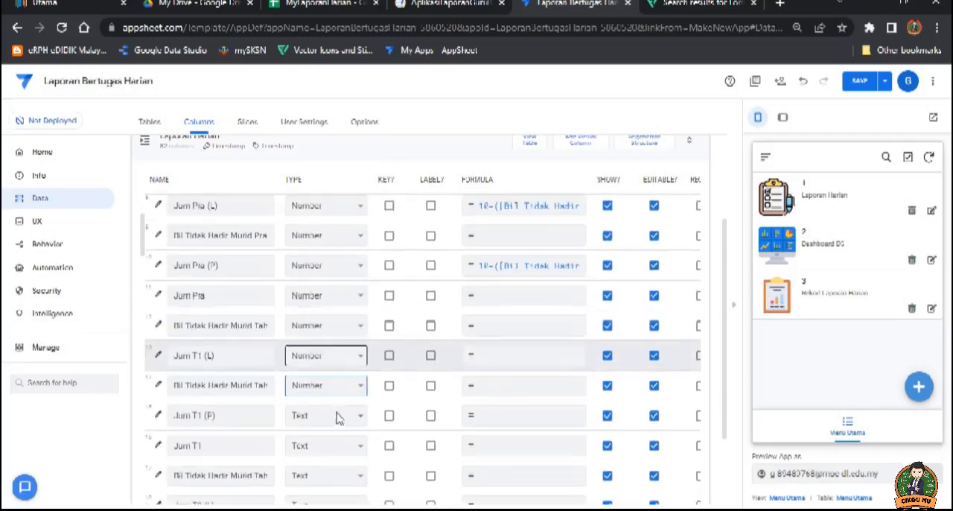
left_click(335, 421)
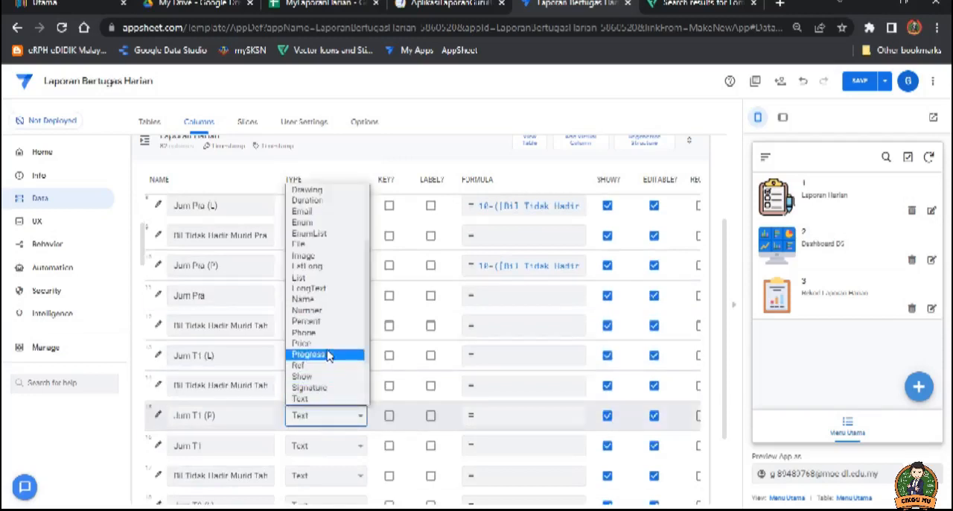
left_click(317, 310)
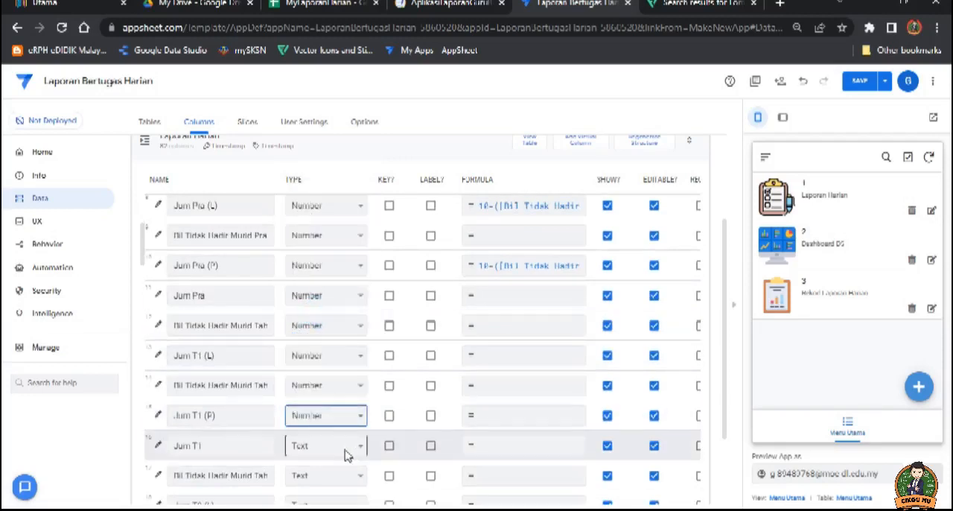
left_click(345, 449)
left_click(322, 341)
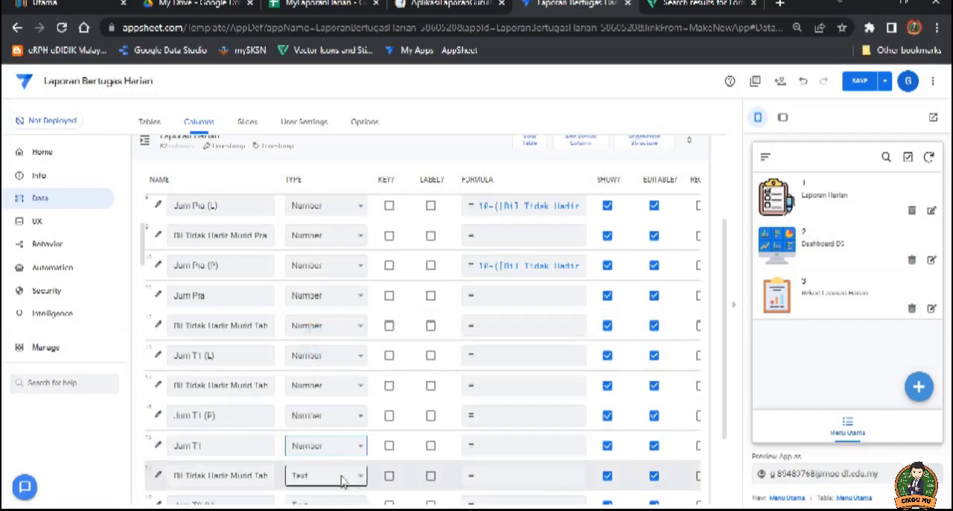
left_click(339, 474)
left_click(330, 370)
Step: Set the type of Jum T2 (L), the Bil Tidak Hadir Murid column below it and Jum T2 (P) to Number
scroll(335, 431, "down", 1)
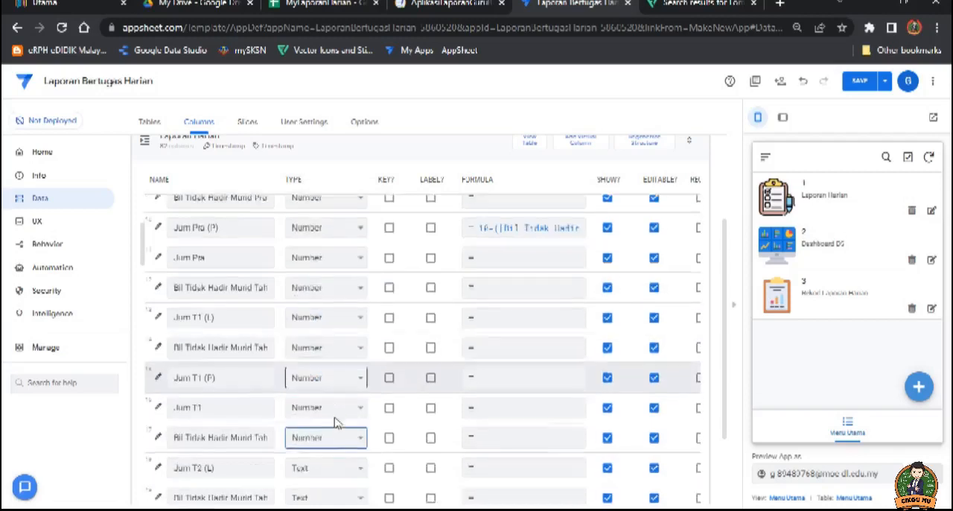
scroll(334, 439, "down", 1)
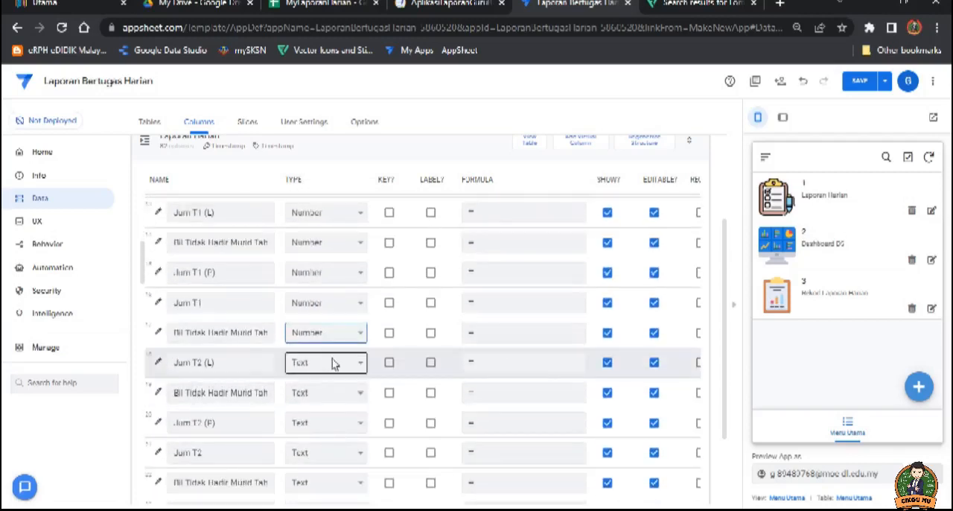
left_click(335, 363)
left_click(319, 257)
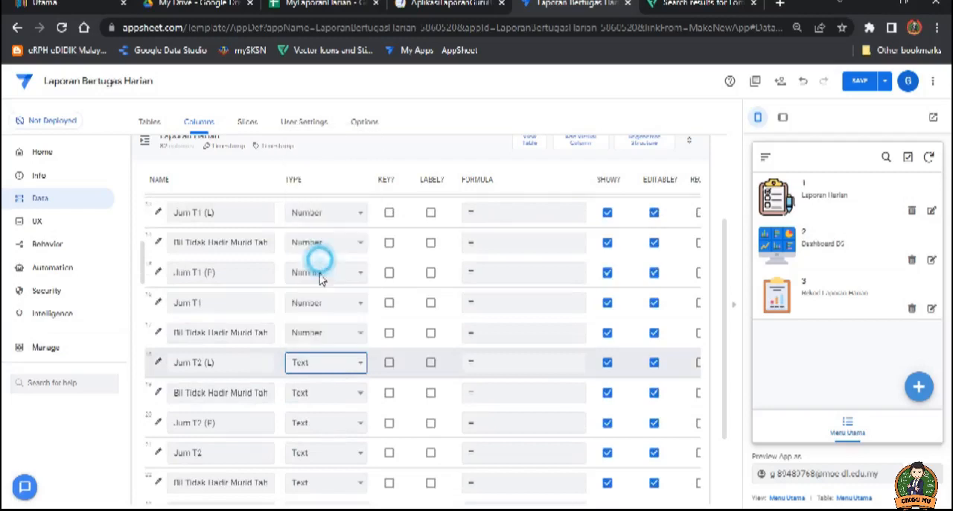
left_click(334, 393)
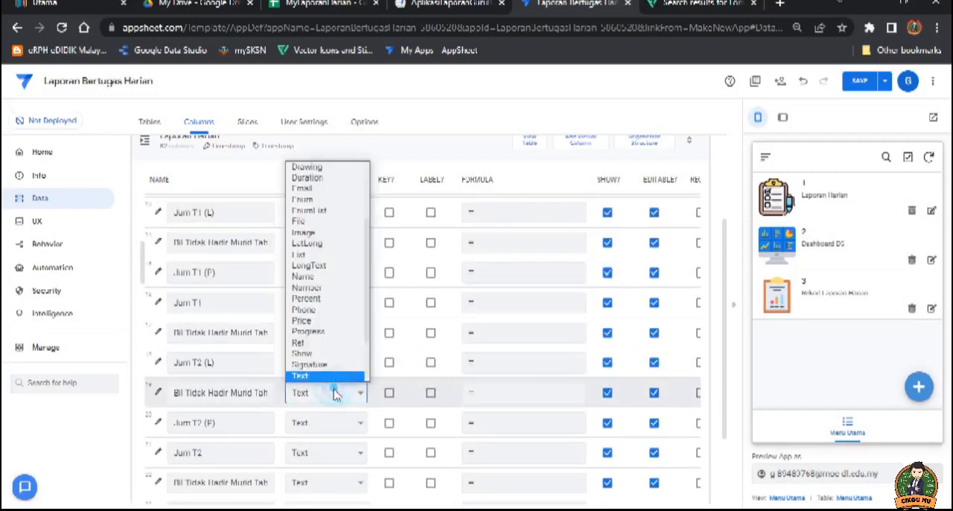
left_click(315, 290)
left_click(333, 422)
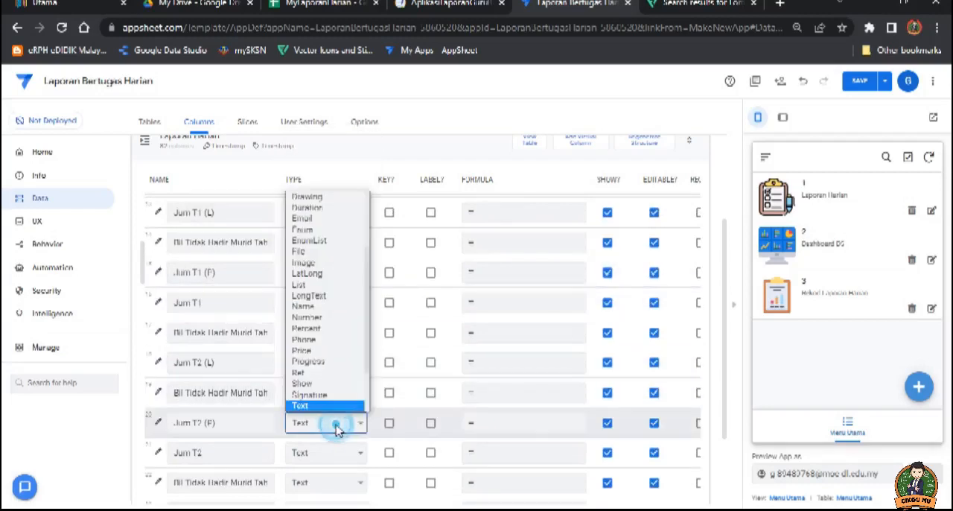
left_click(324, 327)
Step: Set the type of Jum T2 and the Bil Tidak Hadir Murid column directly below it to Number, and save the app
left_click(342, 453)
left_click(326, 351)
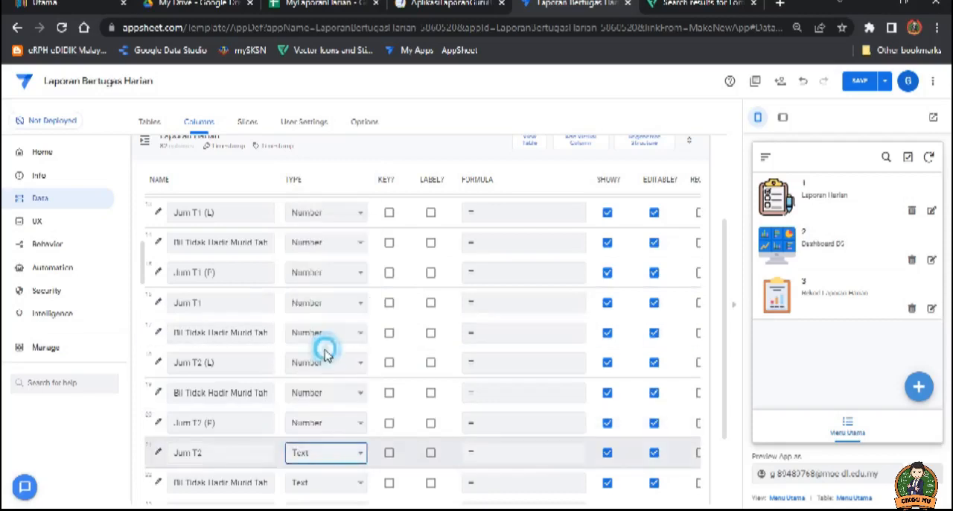
left_click(339, 483)
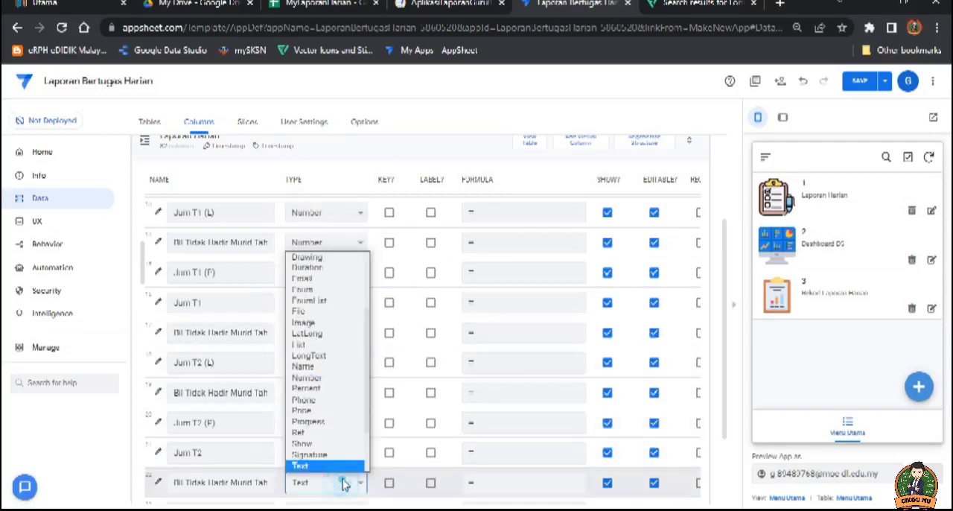
left_click(330, 378)
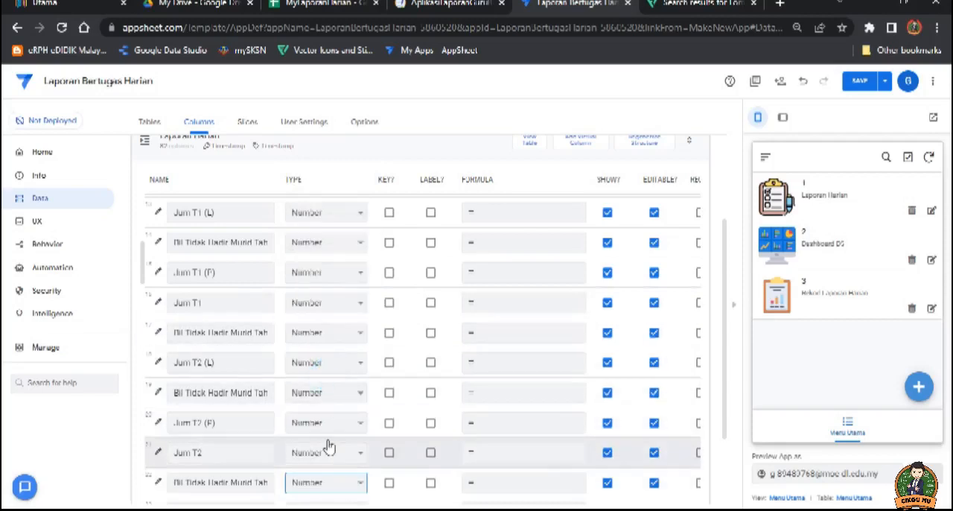
left_click(859, 82)
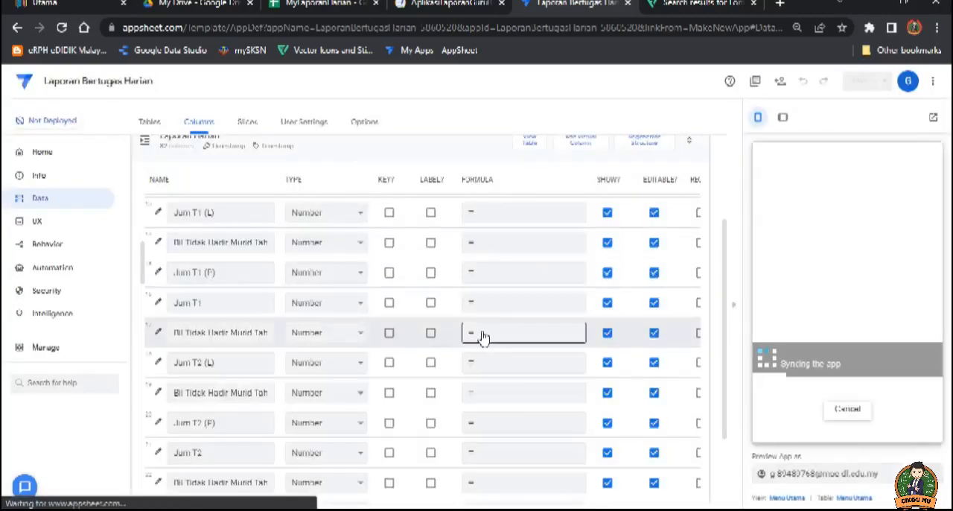
Step: Start Jum Pra's app formula from the addition pattern and replace its first operand with [Jum Pra (L)]
scroll(480, 337, "up", 1)
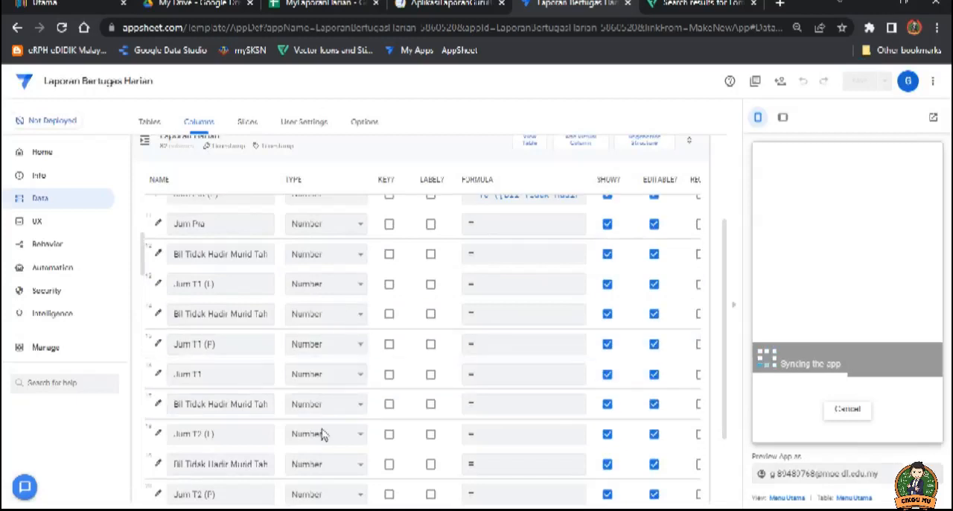
scroll(350, 332, "up", 1)
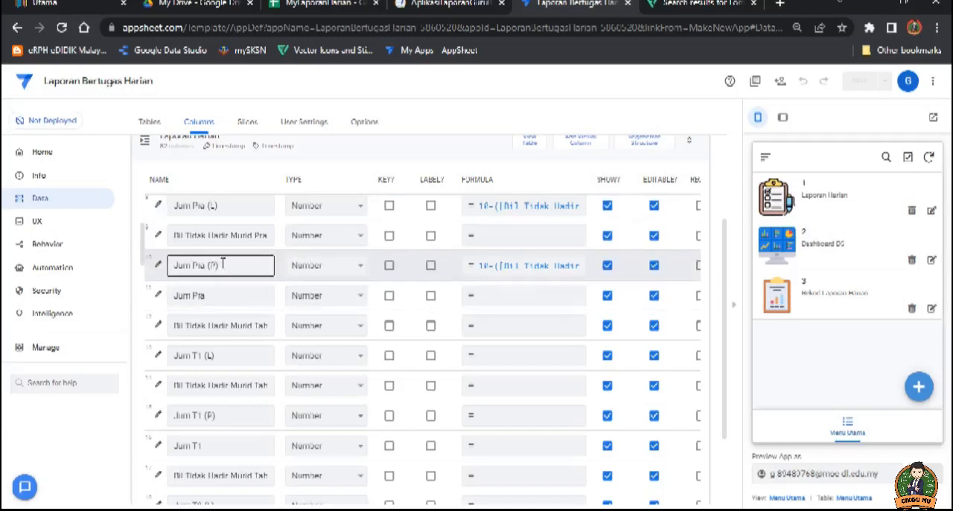
left_click(514, 302)
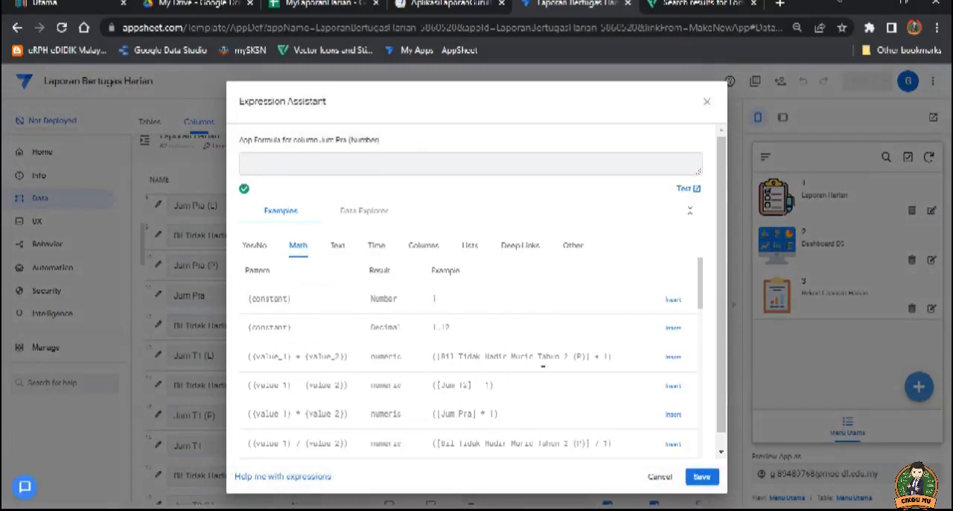
left_click(673, 360)
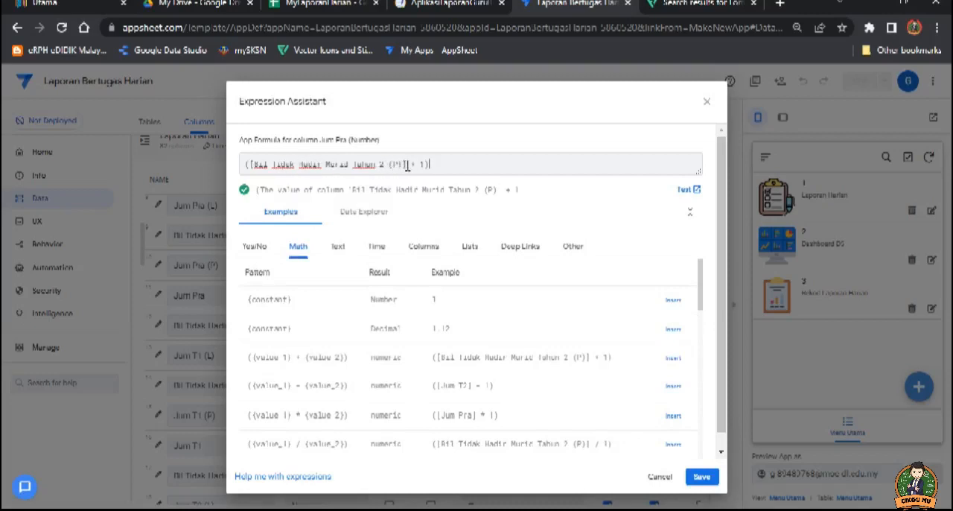
left_click_drag(408, 166, 251, 169)
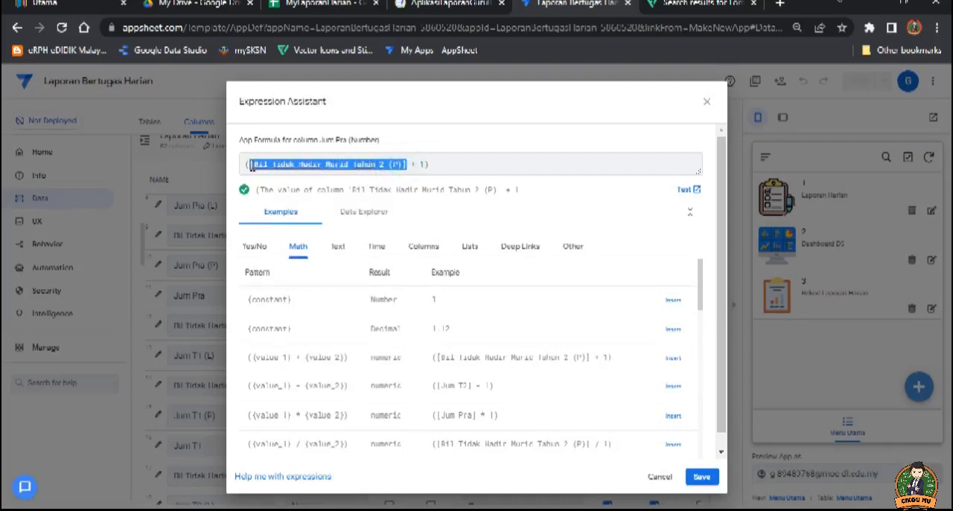
left_click(423, 246)
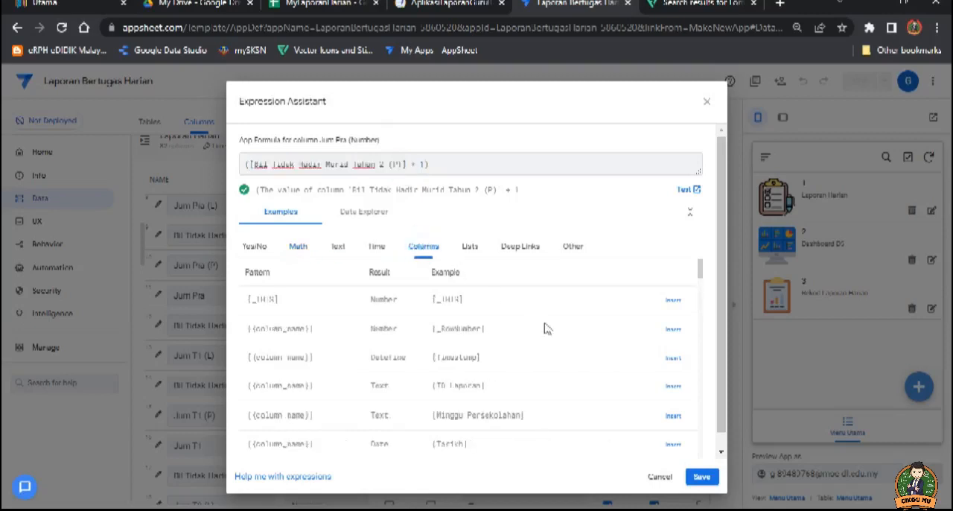
scroll(451, 387, "down", 3)
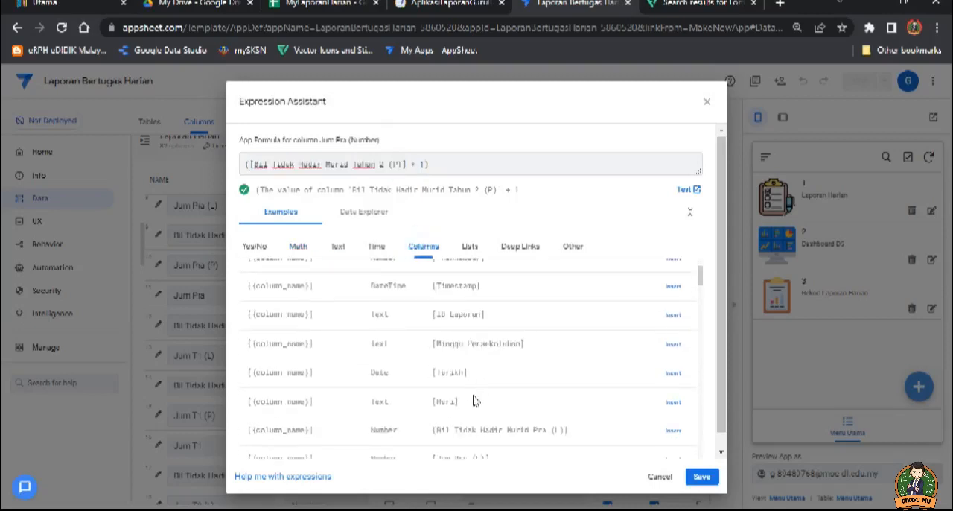
scroll(479, 416, "down", 2)
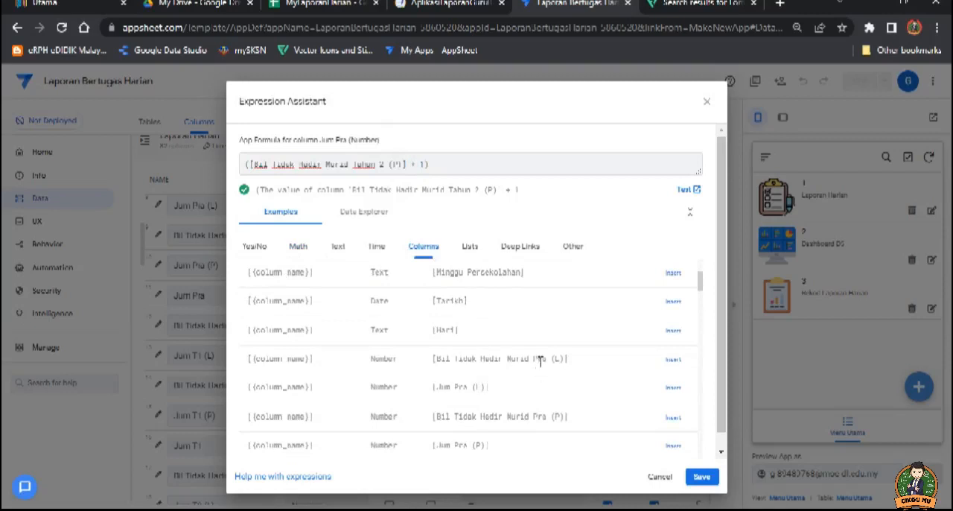
left_click(673, 388)
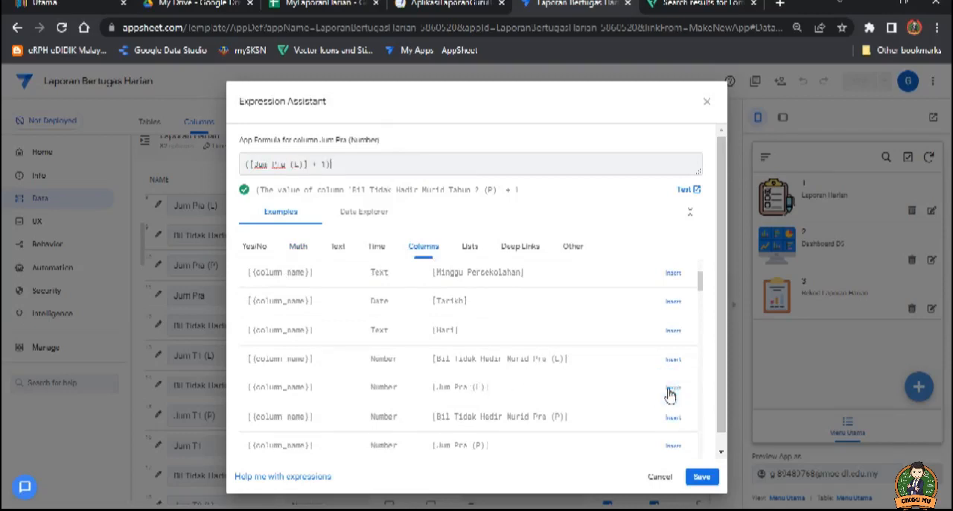
Step: Replace the second operand of Jum Pra's formula with [Jum Pra (P)] and save the expression
double_click(325, 165)
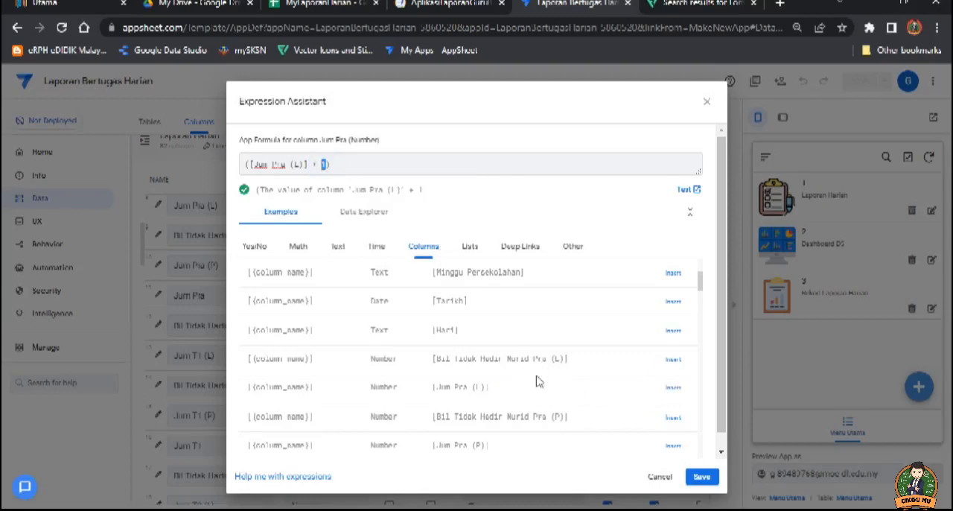
scroll(532, 398, "down", 1)
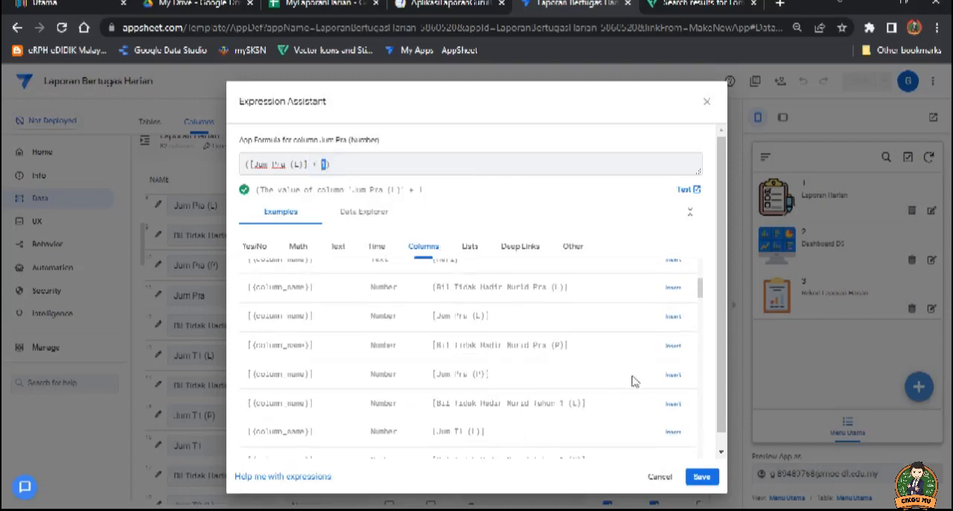
left_click(670, 374)
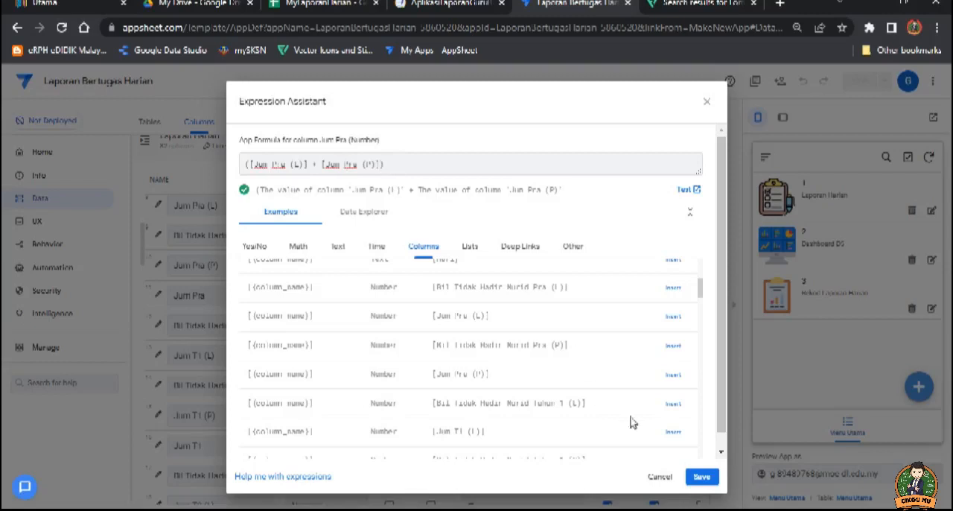
left_click(702, 477)
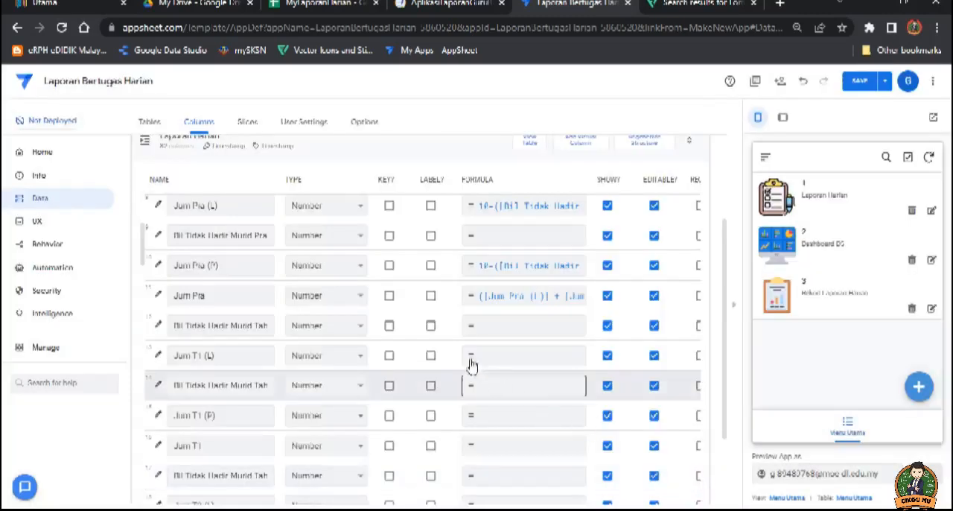
Step: Review the Pra attendance columns and their formulas, from the first Bil Tidak Hadir Murid Pra column down to Jum Pra
scroll(537, 343, "up", 1)
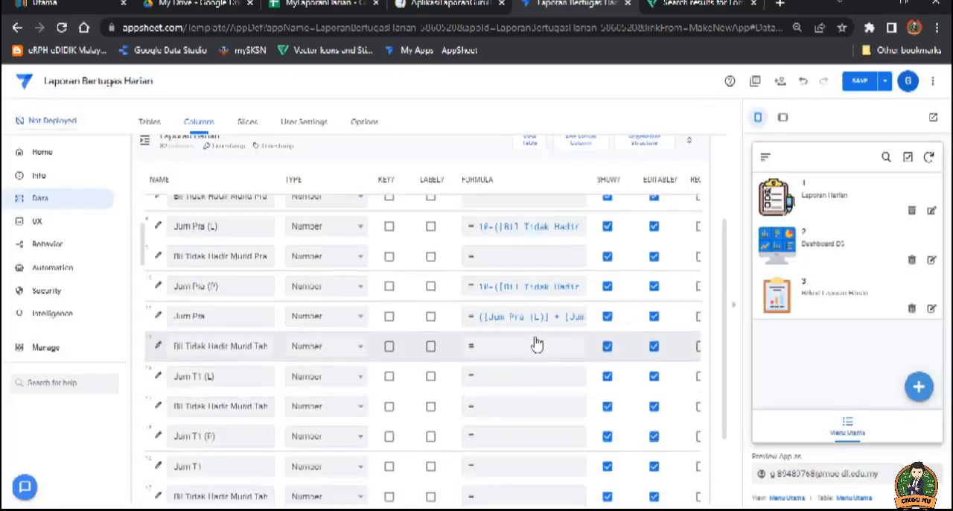
scroll(537, 344, "up", 2)
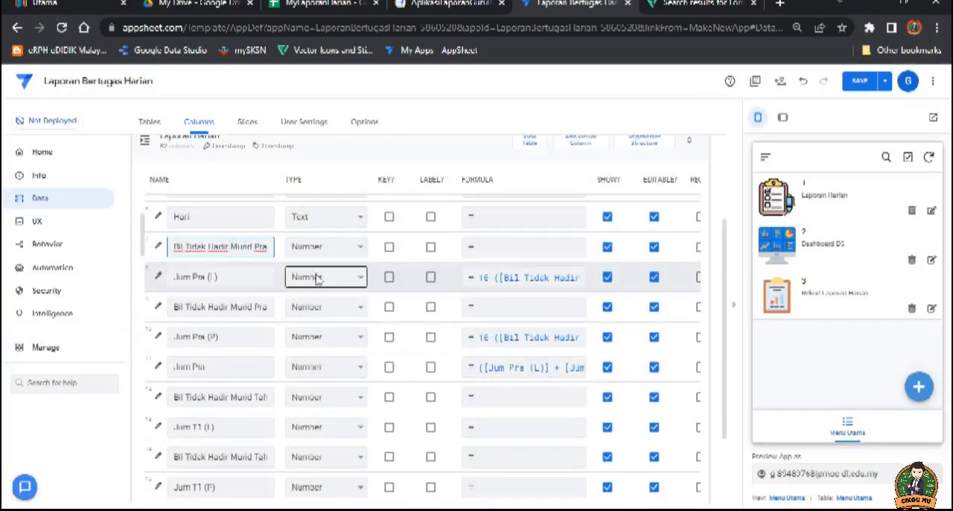
left_click(238, 307)
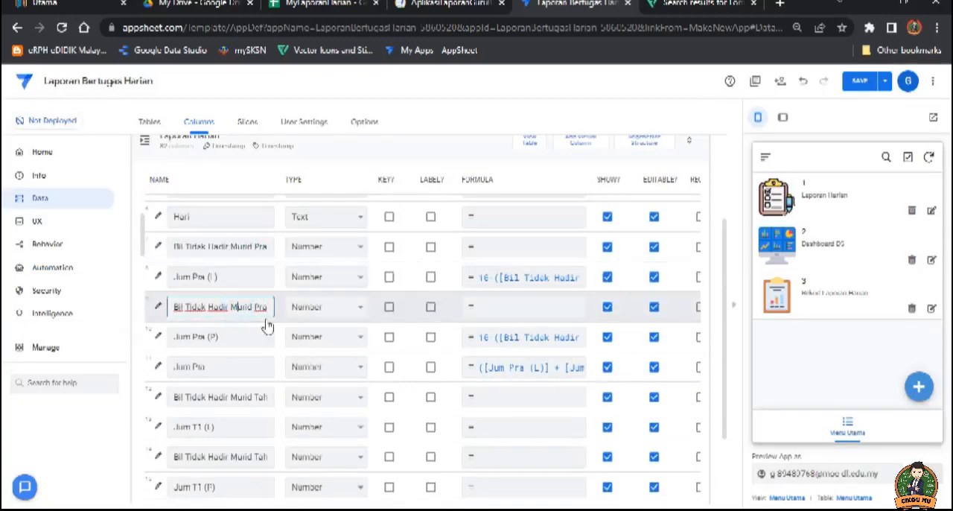
left_click(240, 276)
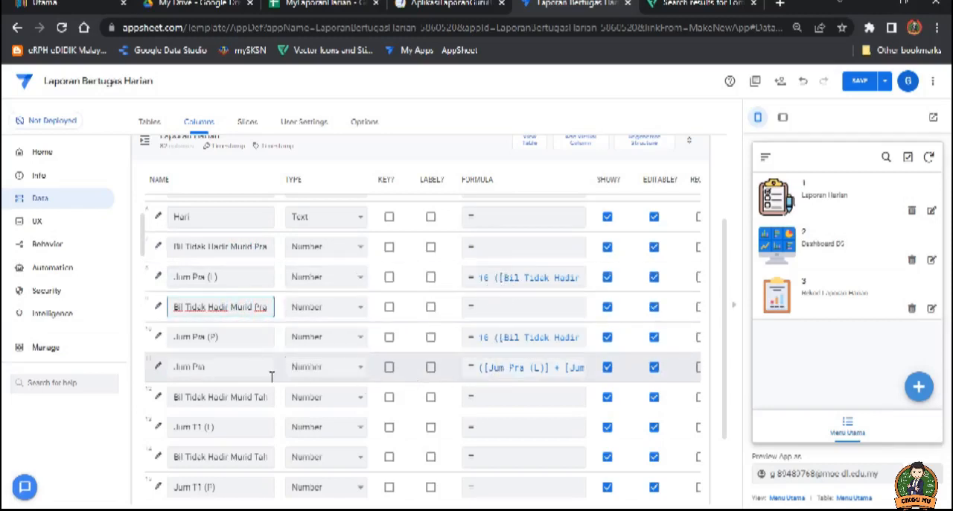
left_click(227, 277)
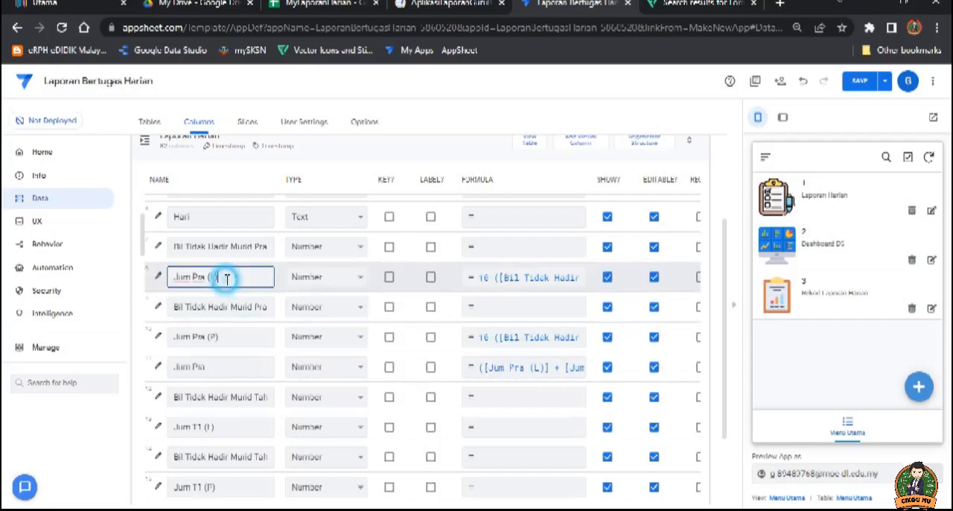
left_click(226, 336)
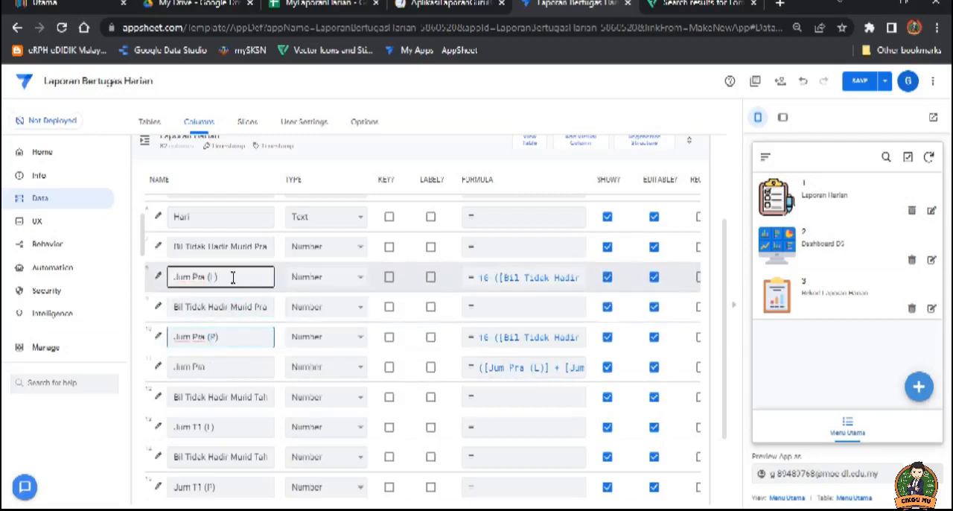
left_click(225, 370)
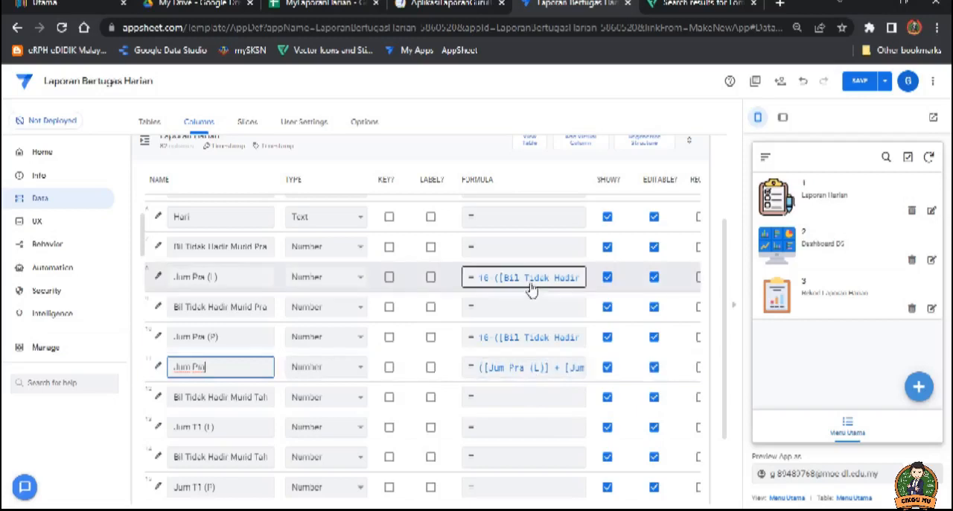
Step: Set the app formula of Jum T1 (L) to 15-[Bil Tidak Hadir Murid Tahun 1 (L)] and save the expression
scroll(360, 326, "down", 1)
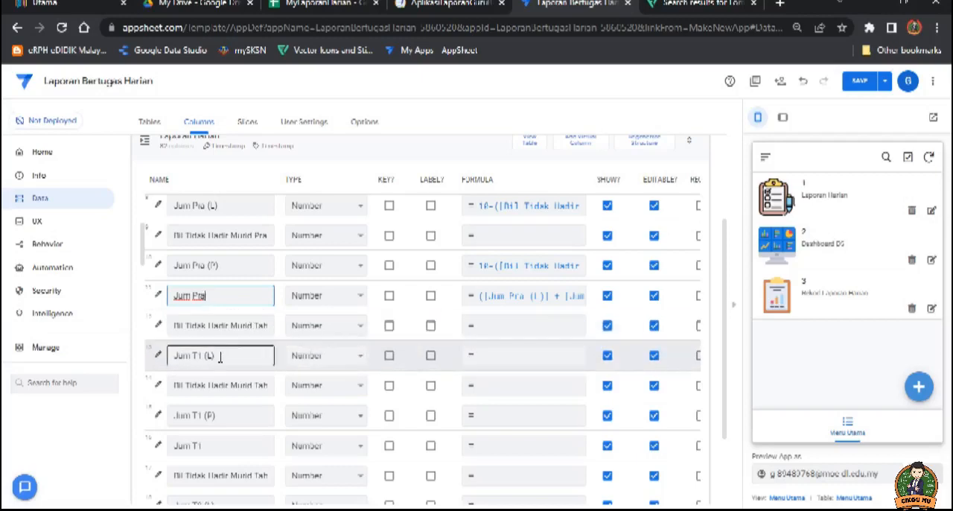
left_click(513, 354)
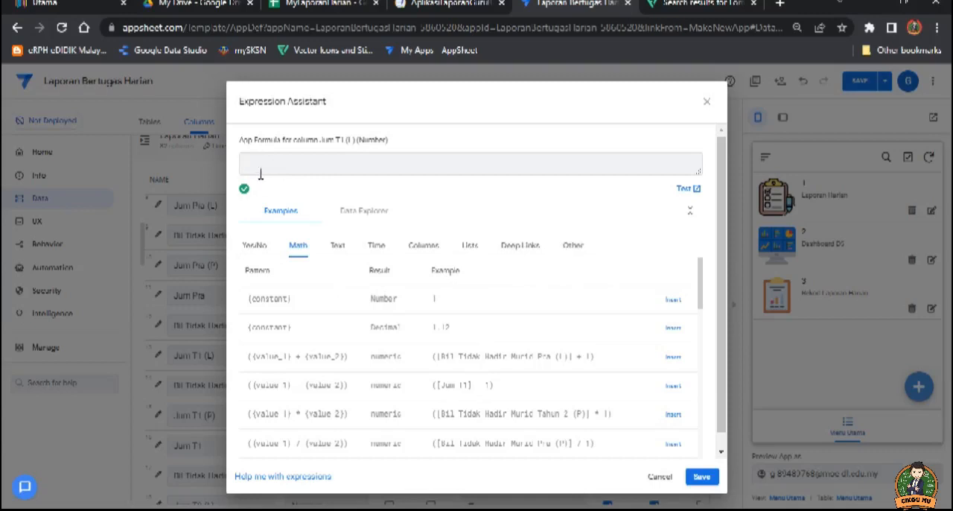
type("15")
left_click(426, 246)
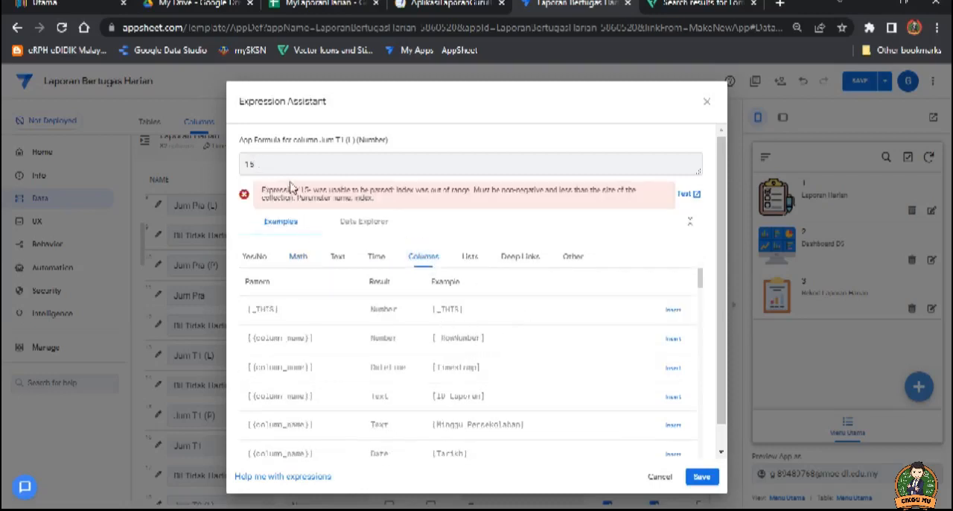
scroll(473, 363, "down", 5)
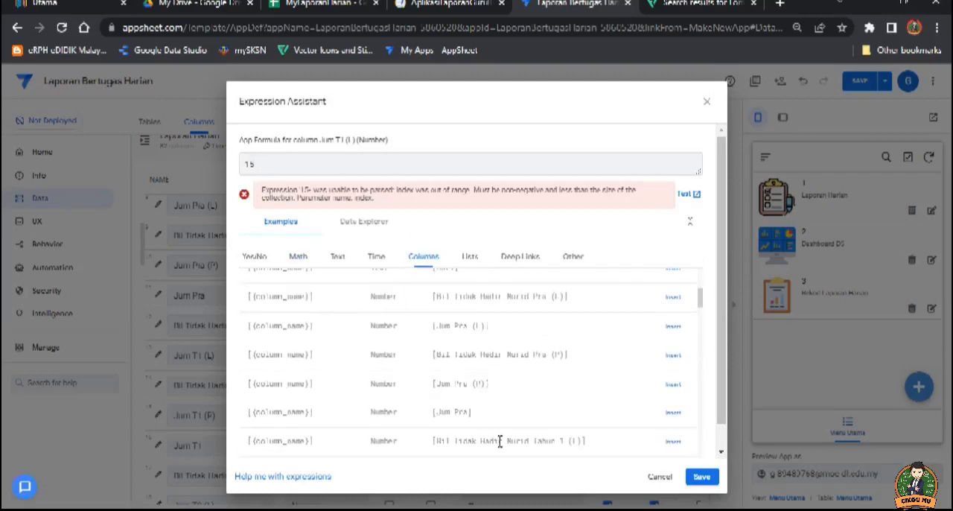
left_click(674, 442)
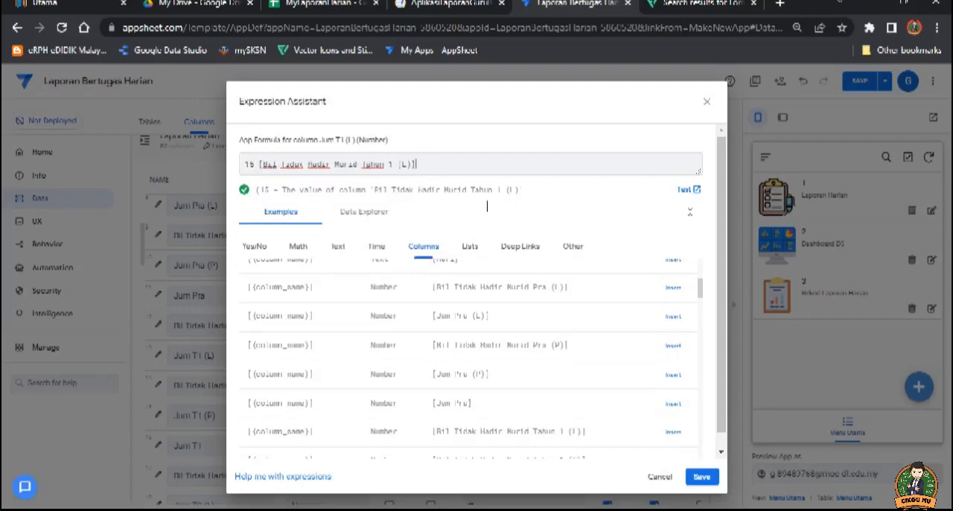
left_click(706, 481)
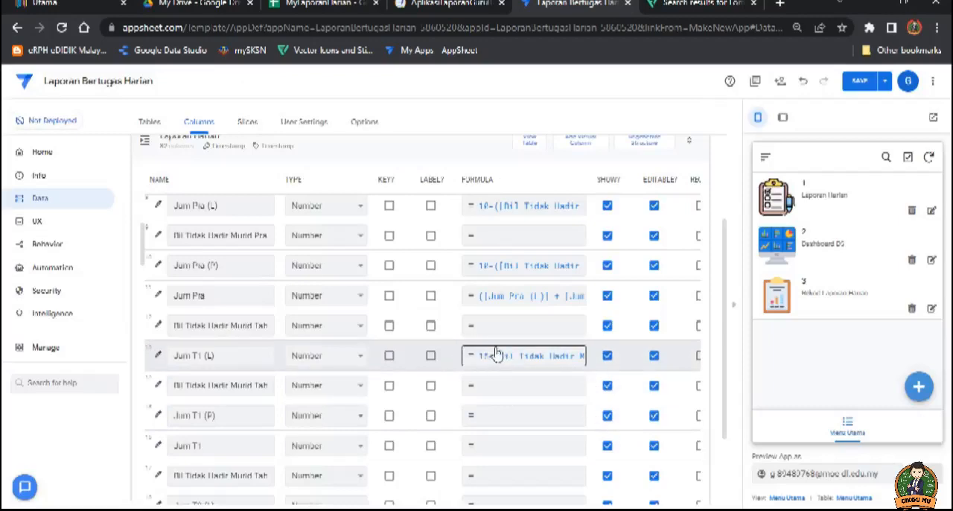
Step: Set the app formula of Jum T1 (P) to 11-[Bil Tidak Hadir Murid Tahun 1 (P)] and save the expression
left_click(509, 421)
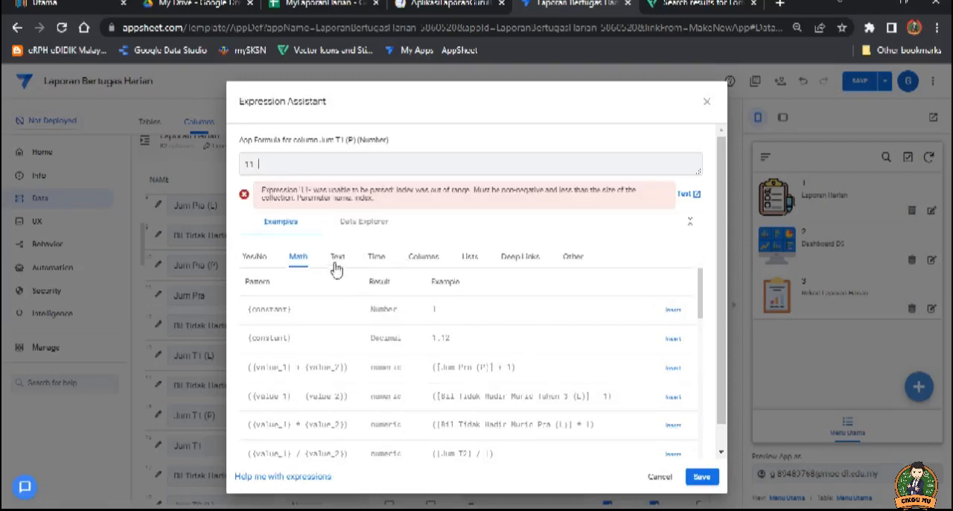
left_click(438, 262)
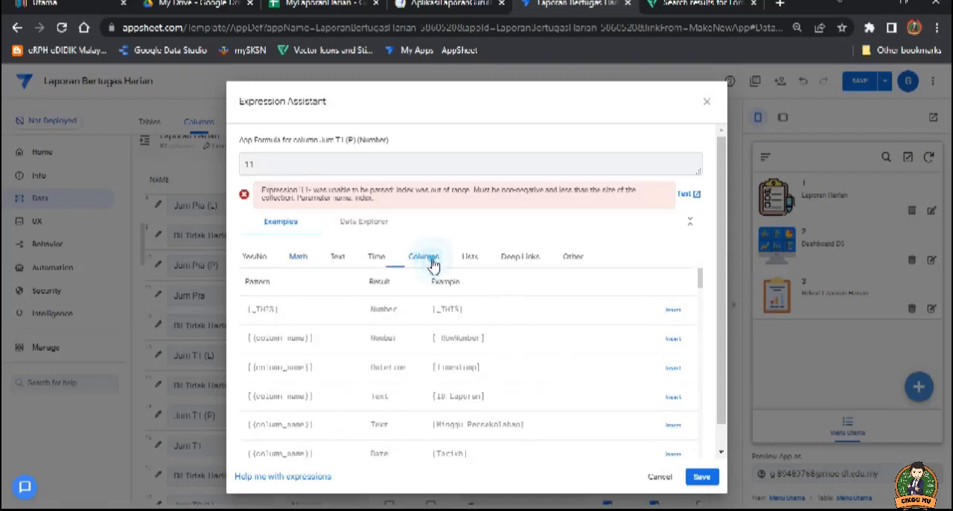
left_click_drag(701, 293, 701, 300)
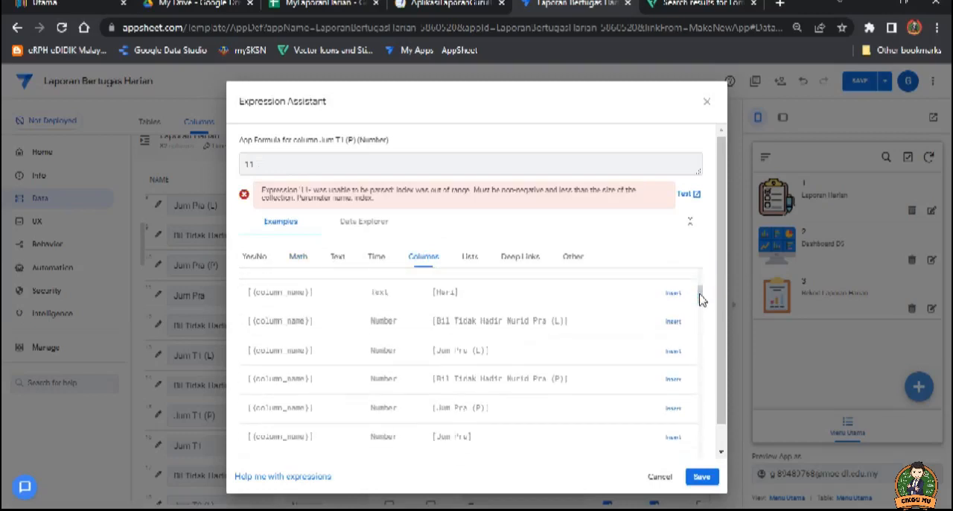
scroll(532, 394, "down", 1)
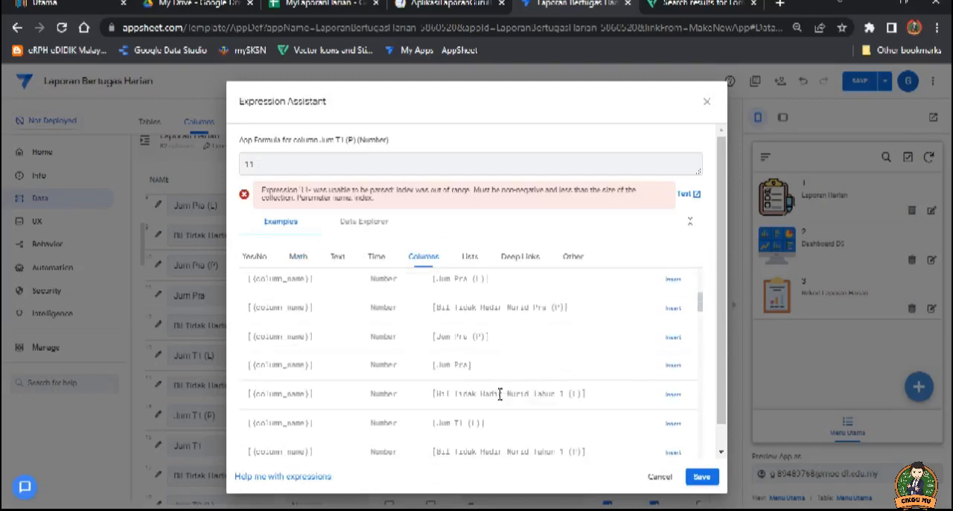
scroll(499, 394, "down", 1)
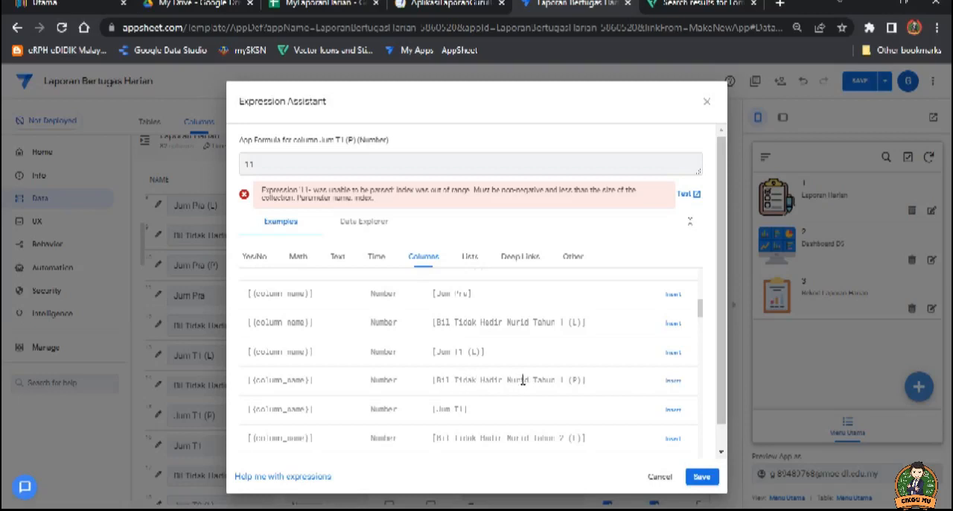
left_click(673, 387)
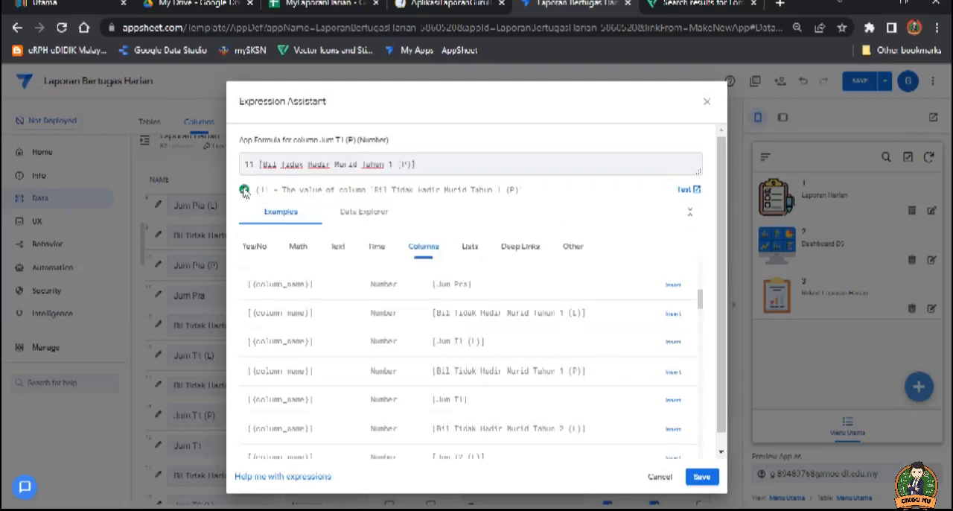
left_click(700, 480)
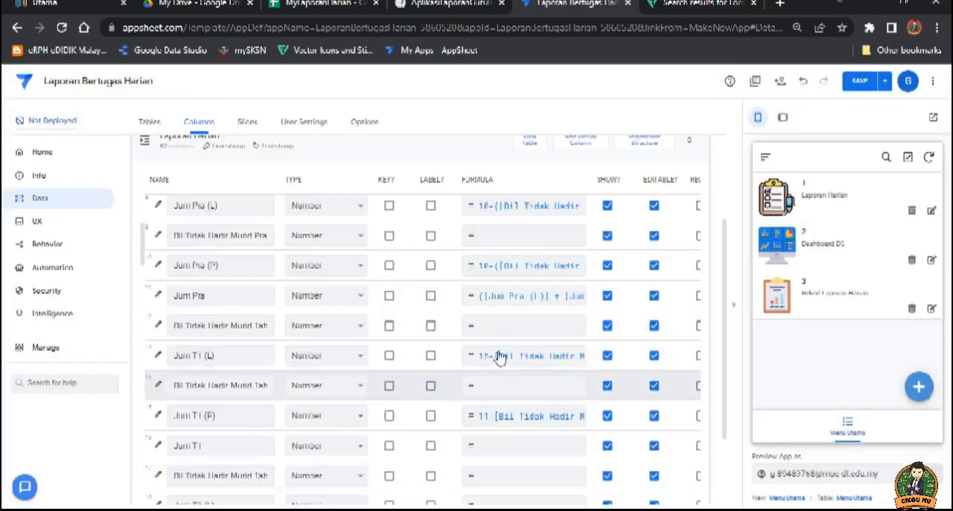
scroll(482, 351, "down", 1)
scroll(439, 354, "down", 6)
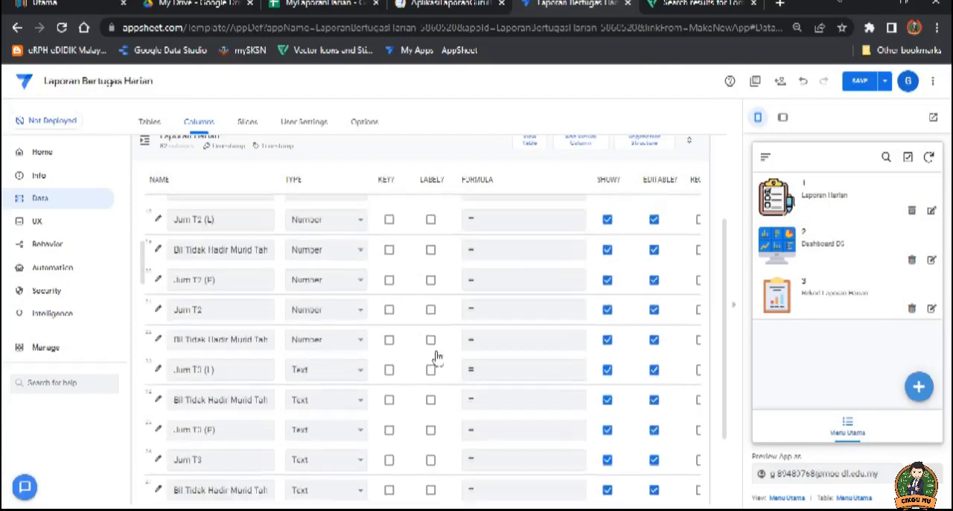
scroll(437, 358, "down", 3)
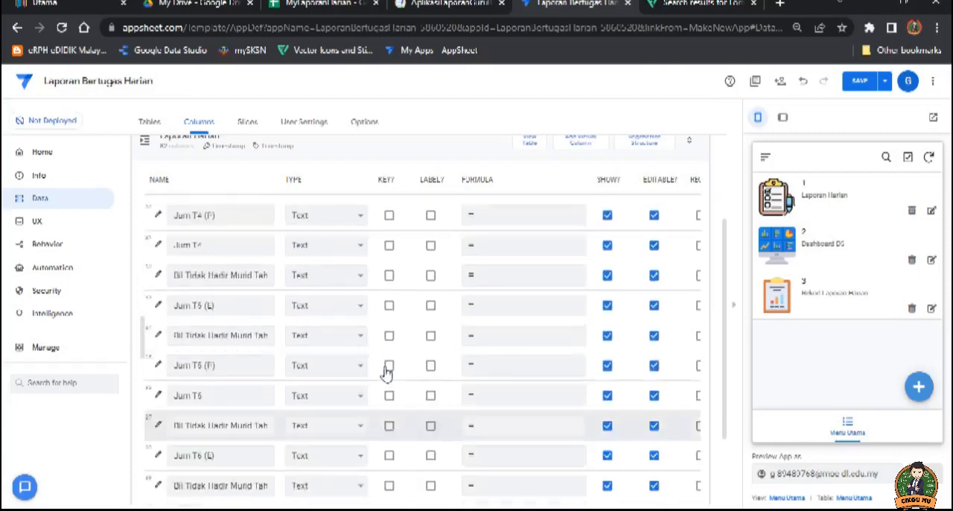
left_click(351, 363)
scroll(350, 359, "up", 1)
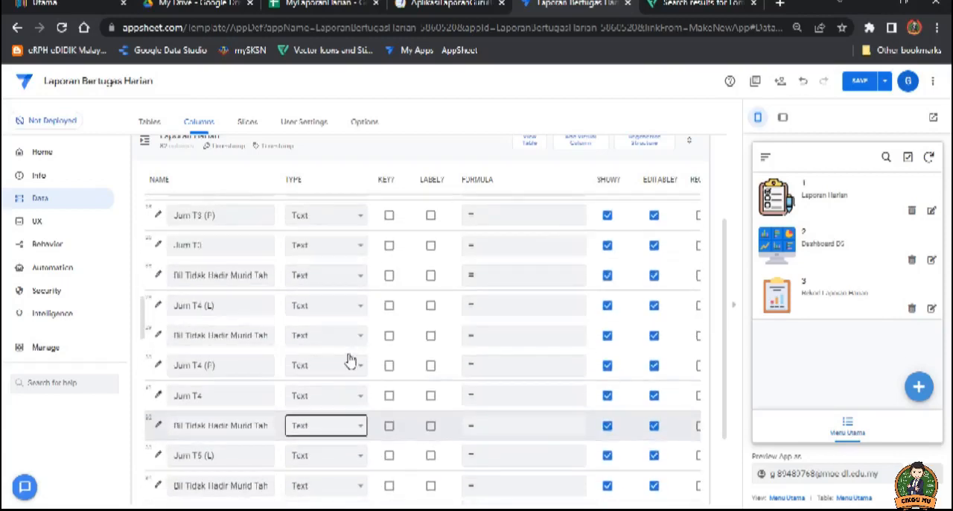
Step: Set the type of Jum T3 (L), the Tahun 3 absence column below it, Jum T3 (P) and Jum T3 to Number
scroll(349, 358, "up", 2)
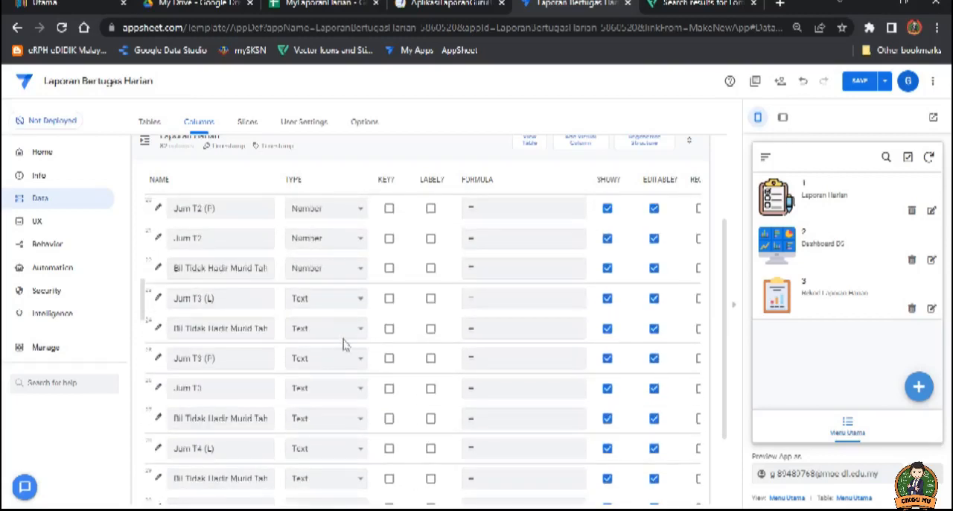
left_click(359, 299)
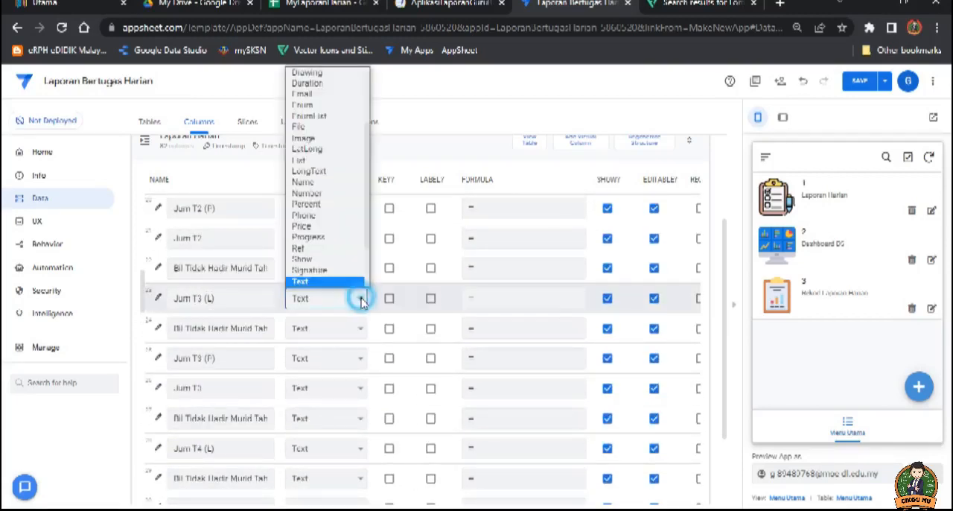
left_click(313, 194)
left_click(358, 330)
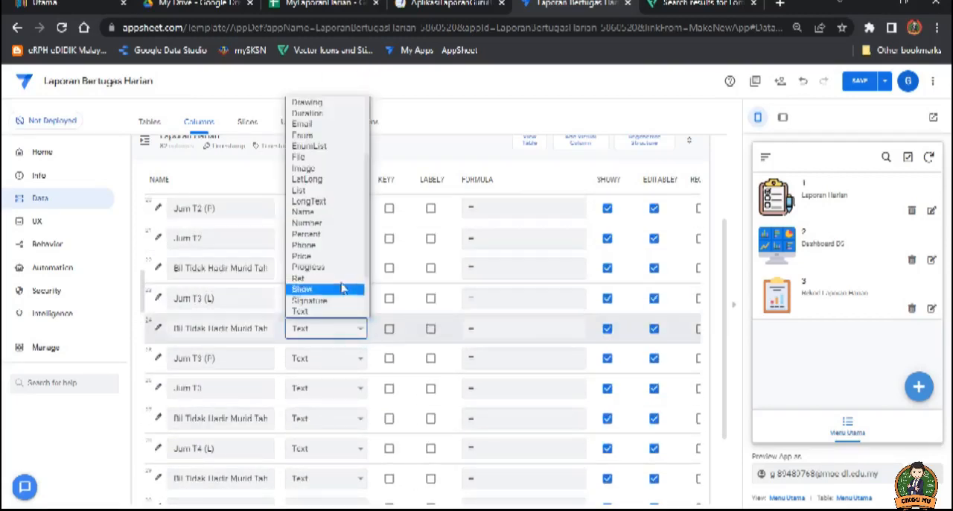
left_click(320, 223)
left_click(361, 358)
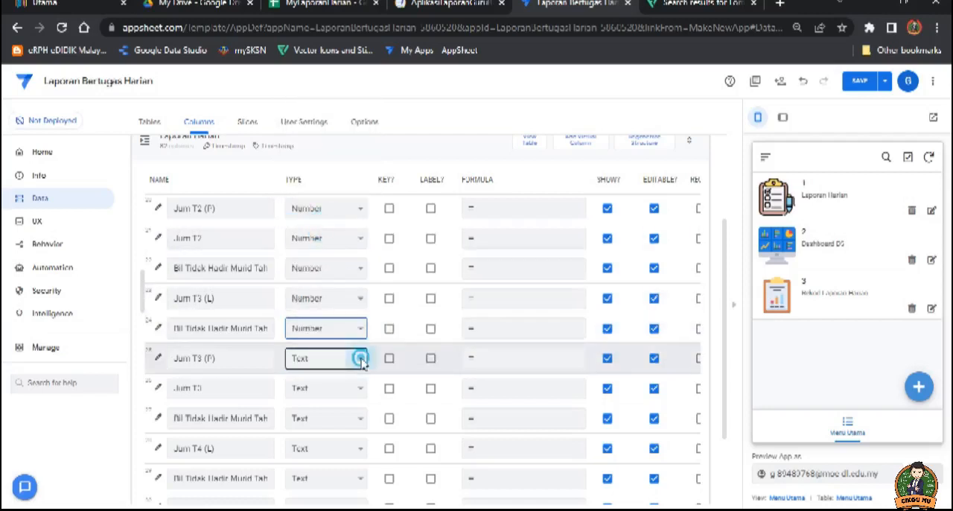
left_click(309, 253)
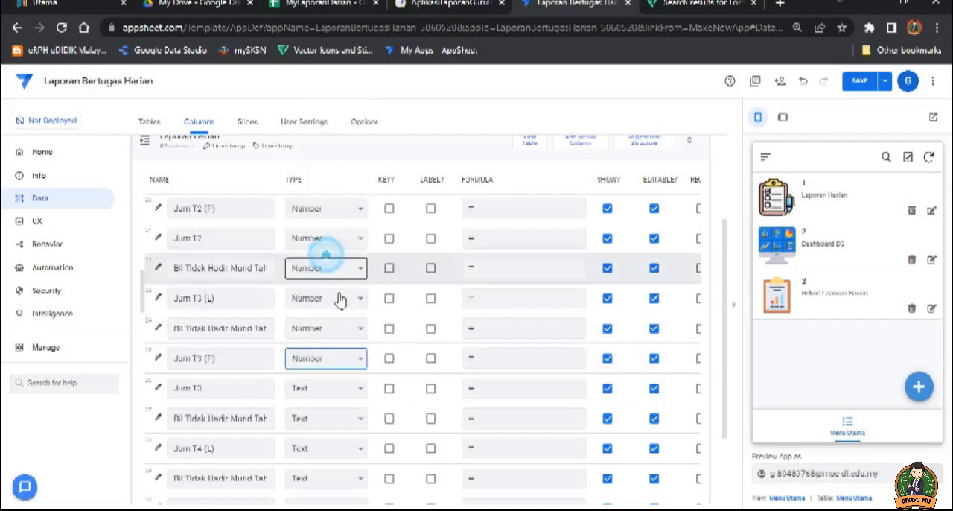
left_click(358, 391)
left_click(326, 283)
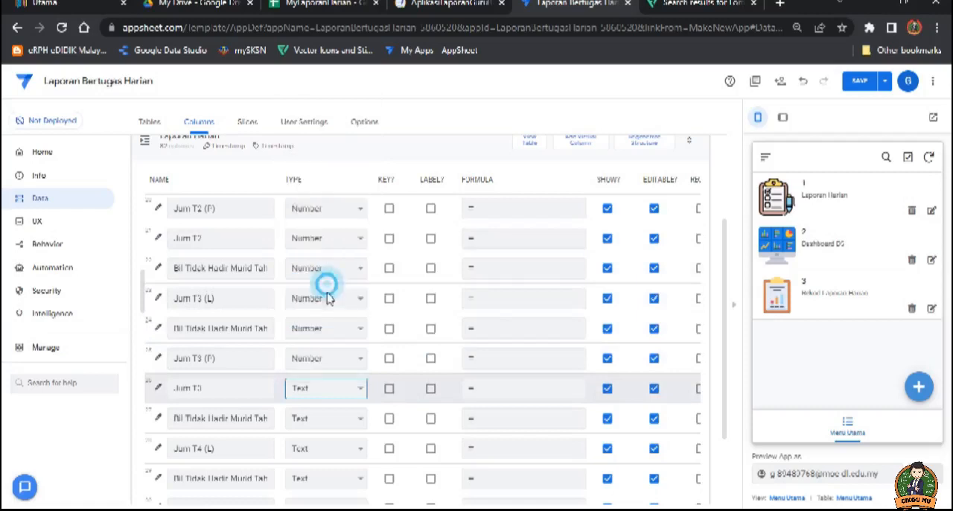
Step: Set the type of both Tahun 4 absence columns, Jum T4 (L), Jum T4 (P) and Jum T4 to Number
left_click(352, 419)
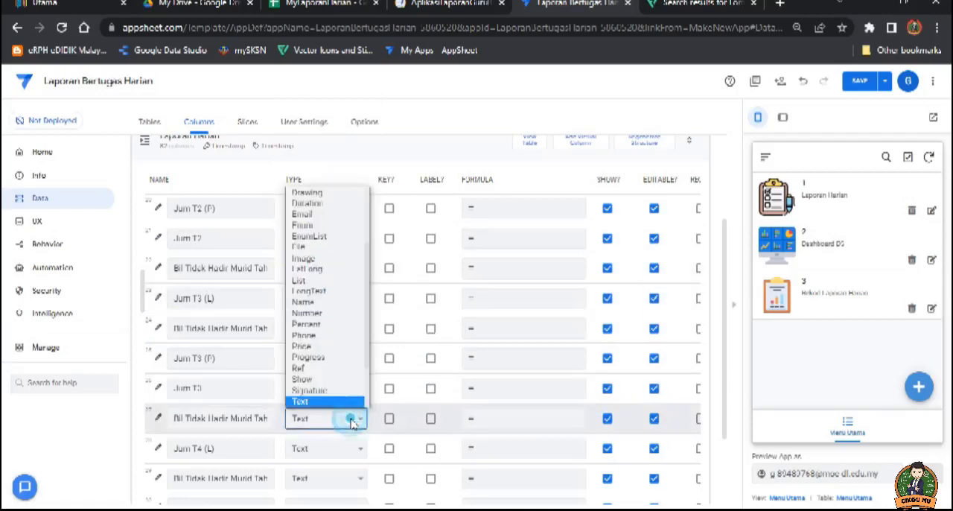
left_click(307, 313)
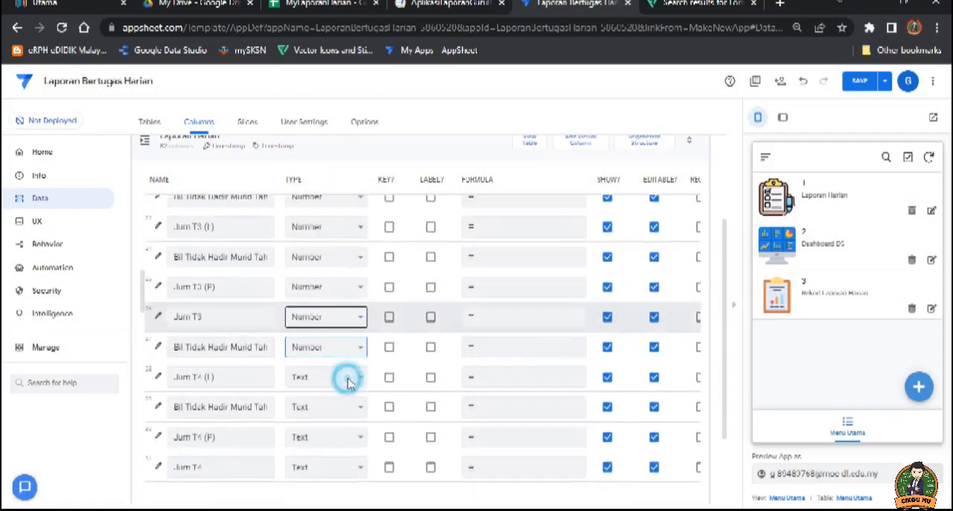
left_click(354, 377)
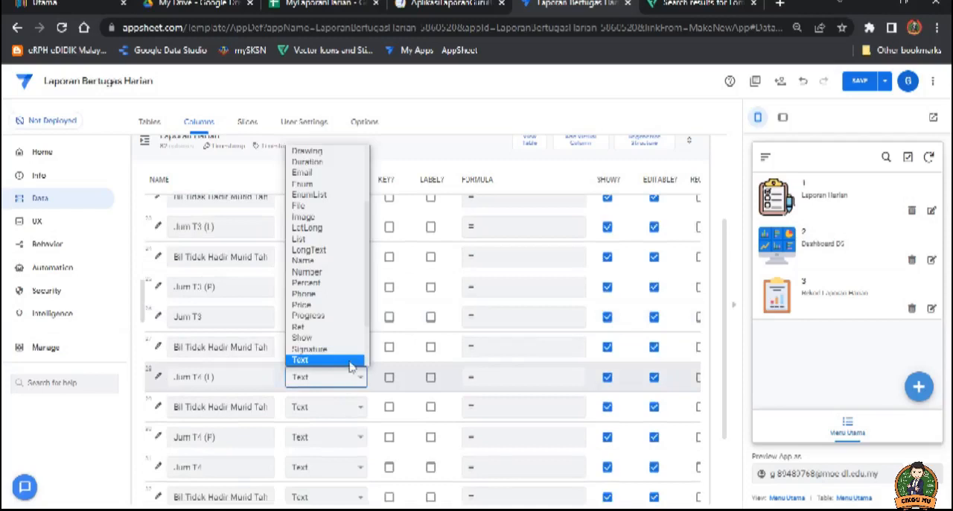
left_click(307, 272)
left_click(356, 407)
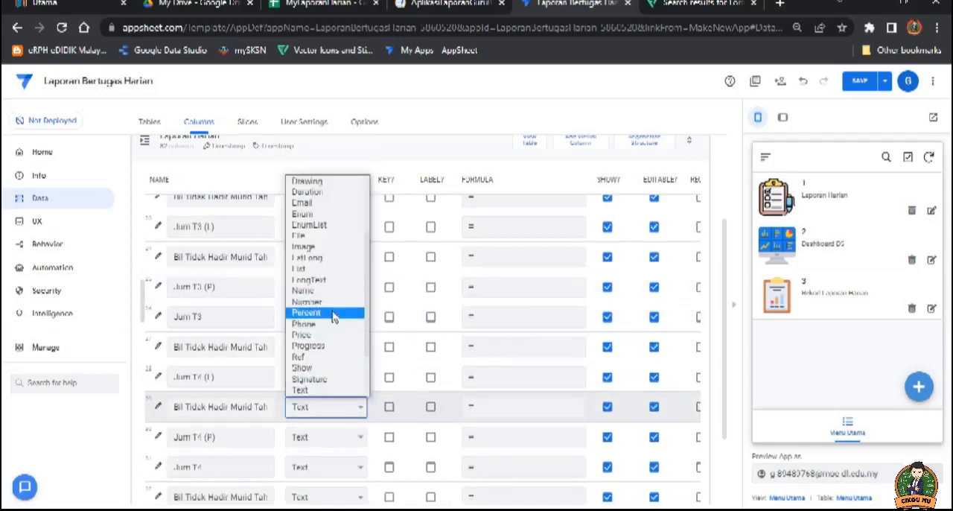
left_click(329, 304)
left_click(353, 439)
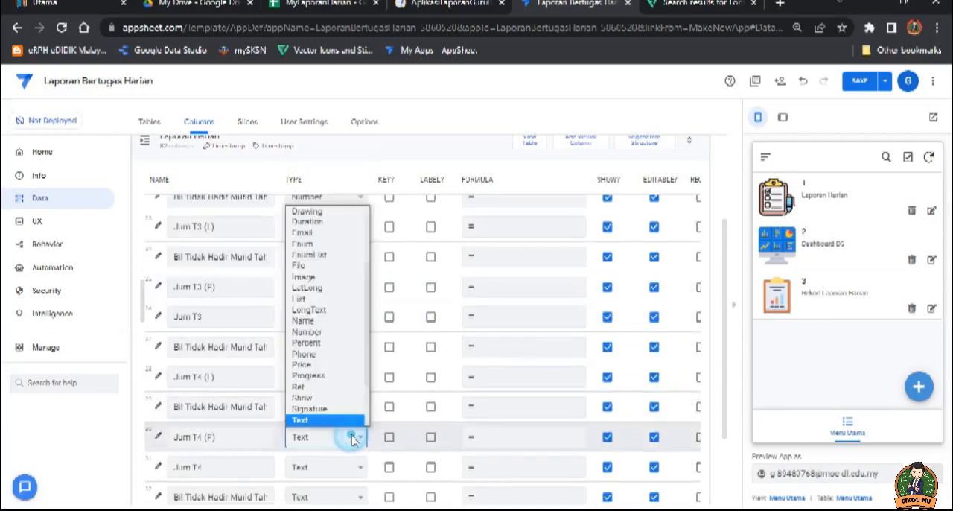
left_click(328, 332)
scroll(355, 456, "down", 1)
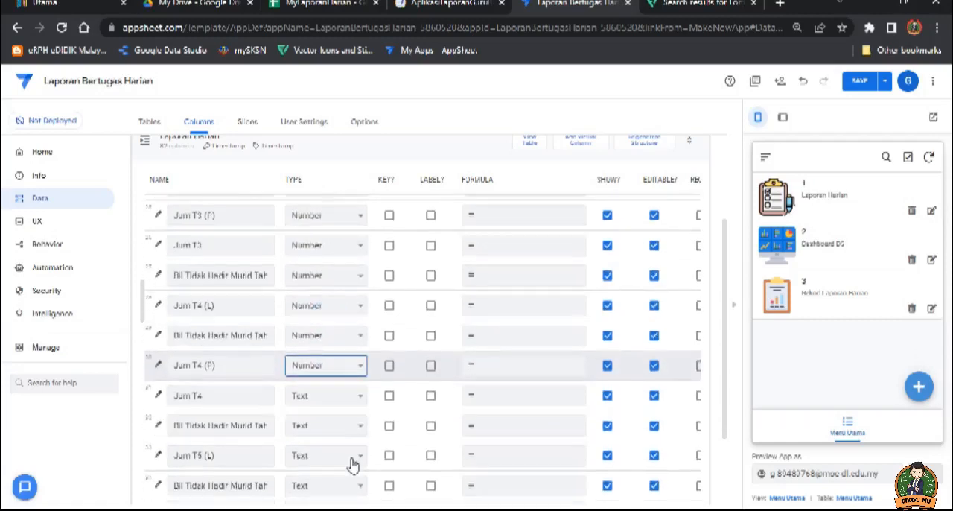
left_click(353, 396)
left_click(321, 291)
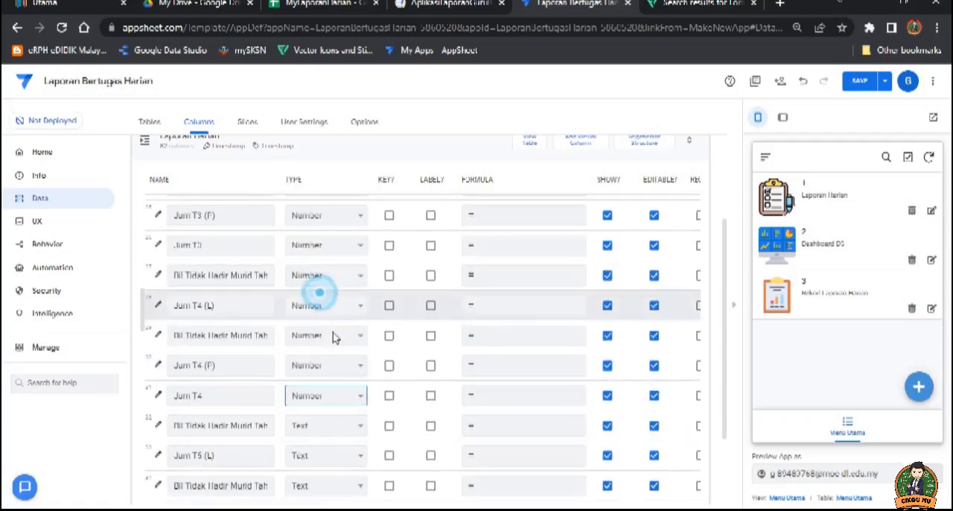
Step: Set the type of the Bil Tidak Hadir Murid column directly above Jum T5 (L) to Number and save the app
left_click(350, 426)
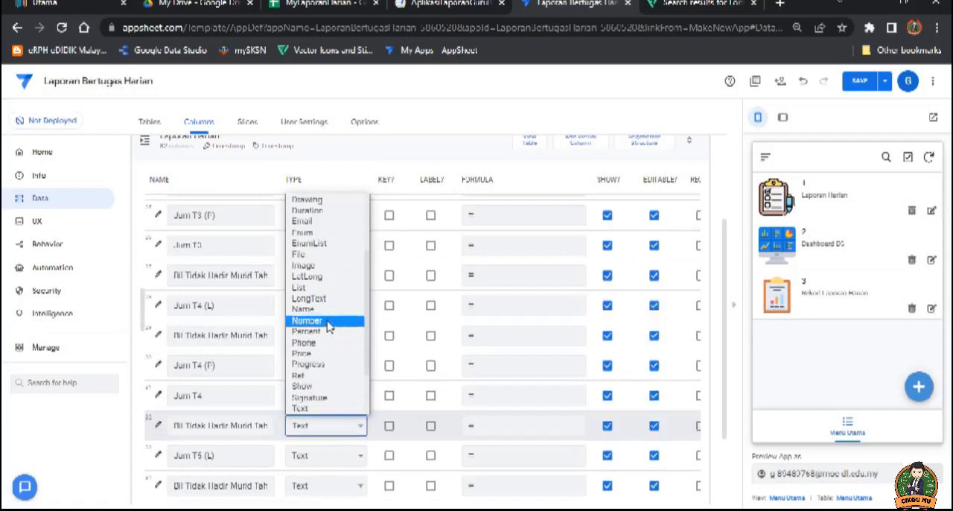
left_click(330, 321)
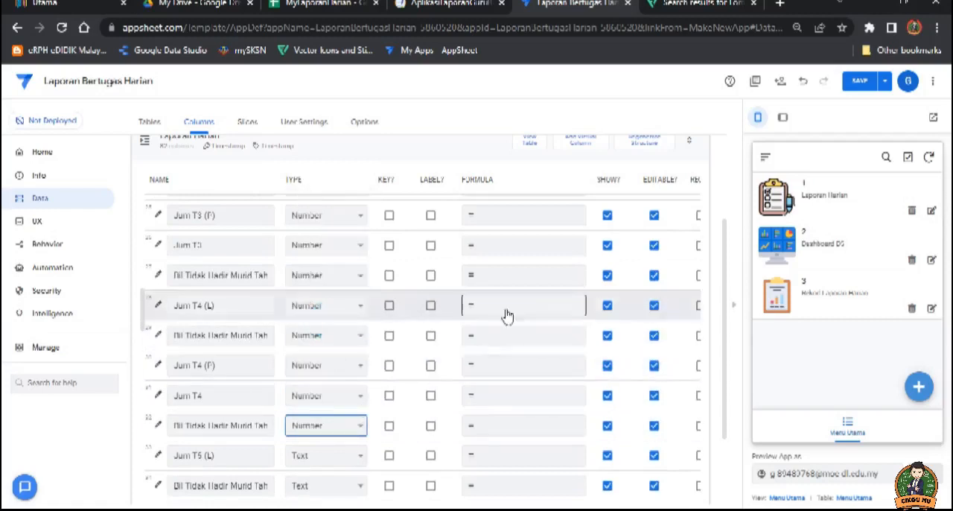
left_click(861, 81)
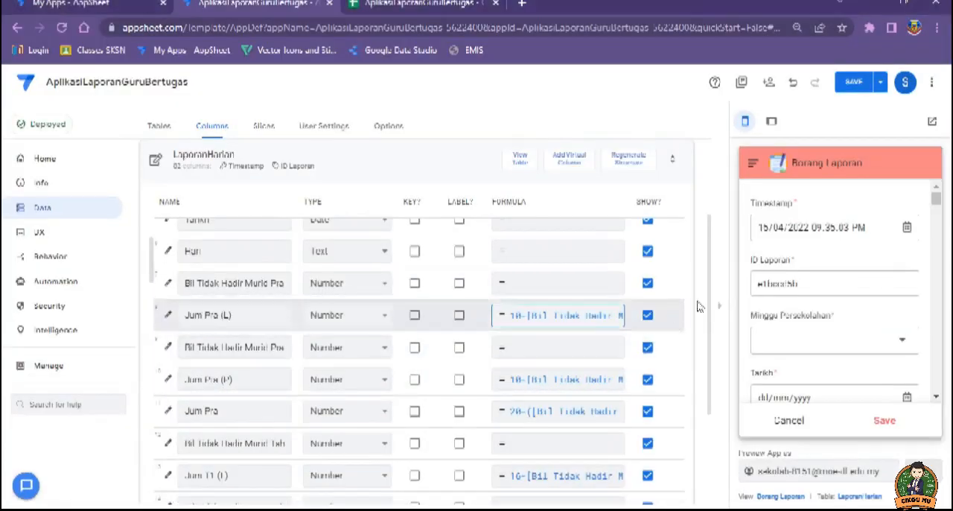
Step: In the AplikasiLaporanGuruBertugas app, examine the constant and column reference in Jum Pra (L)'s app formula, then close it without saving
scroll(543, 334, "down", 1)
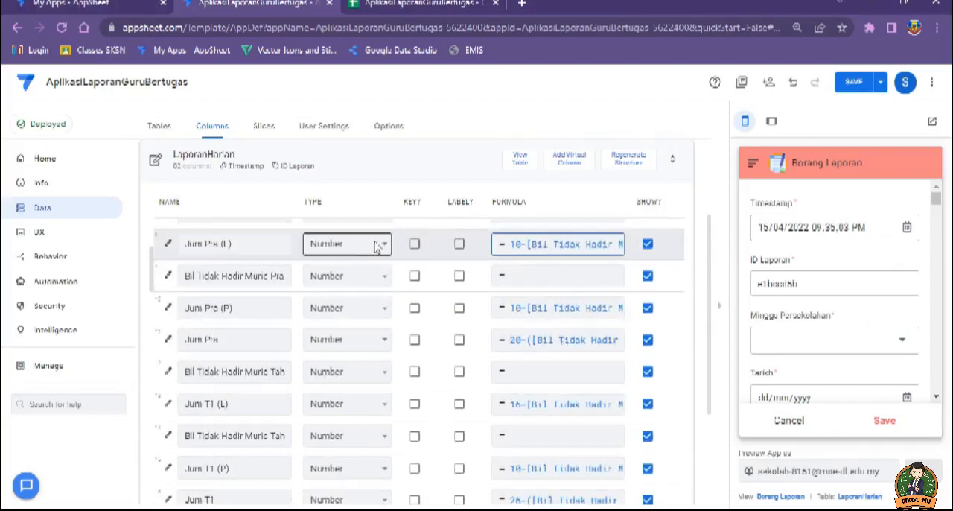
left_click(530, 248)
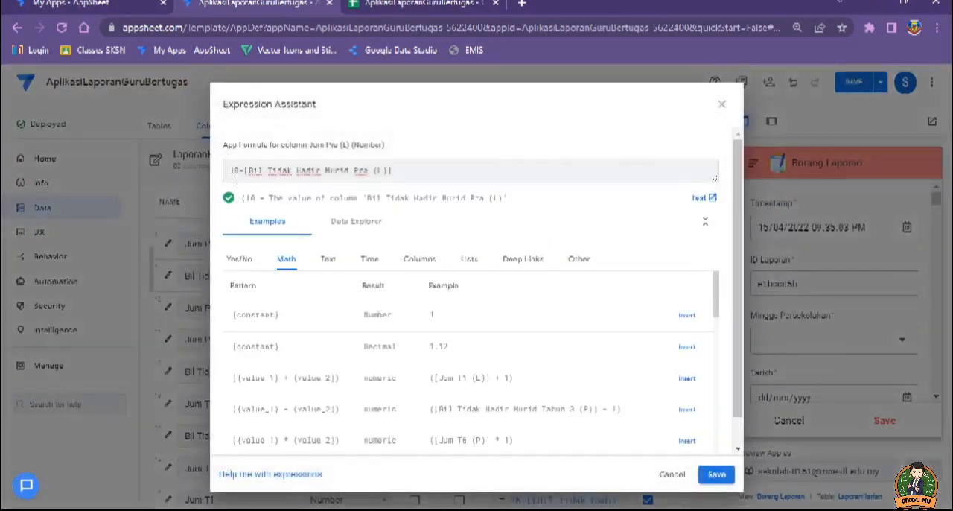
double_click(237, 171)
left_click_drag(393, 171, 267, 175)
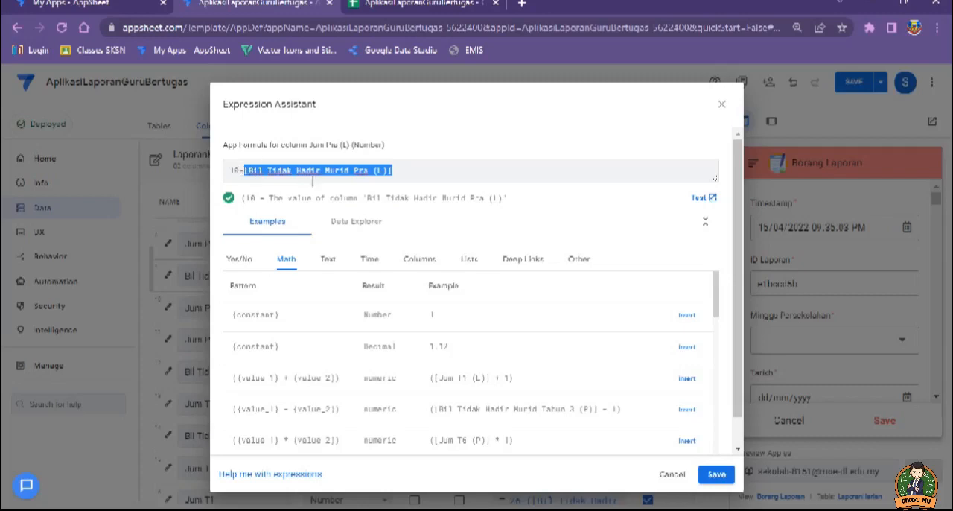
left_click(672, 475)
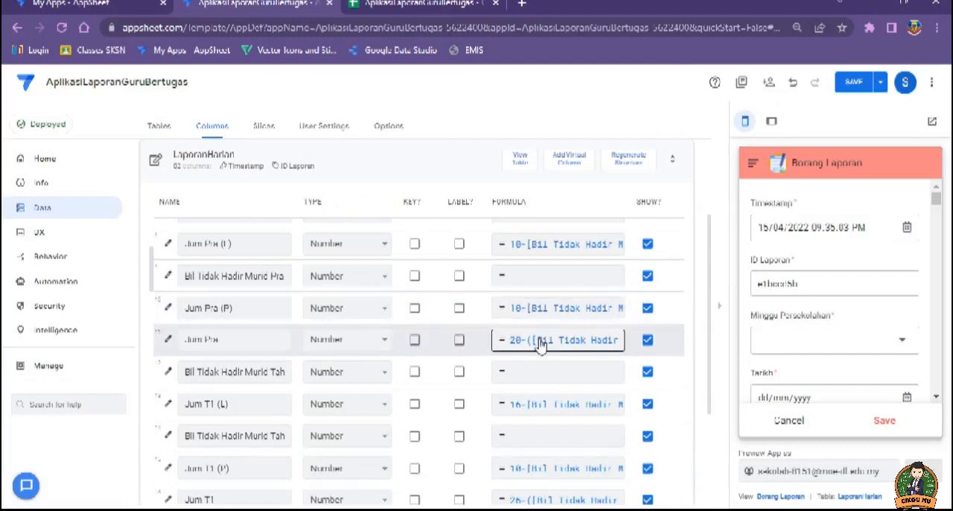
Step: Examine how the app formula of Jum Pra combines the boys' and girls' absence columns, and save the expression
scroll(540, 343, "down", 1)
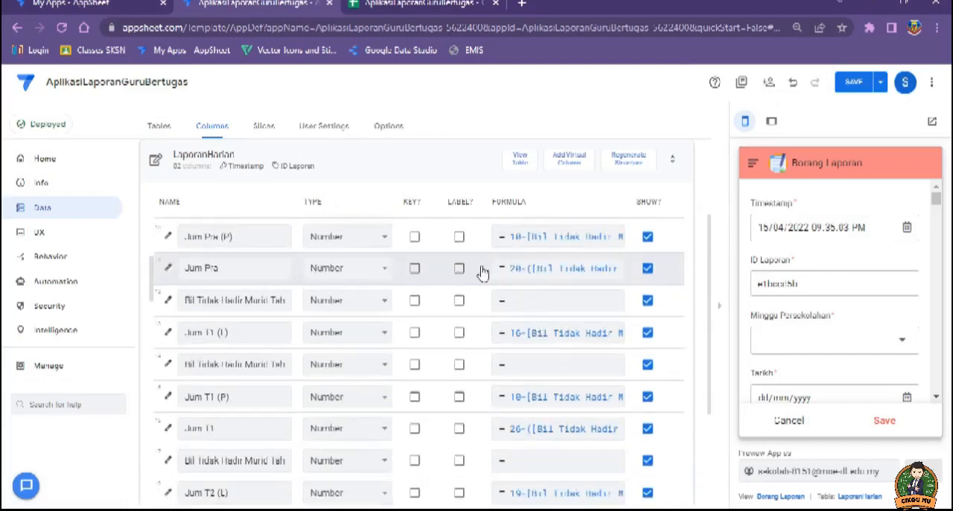
left_click(568, 277)
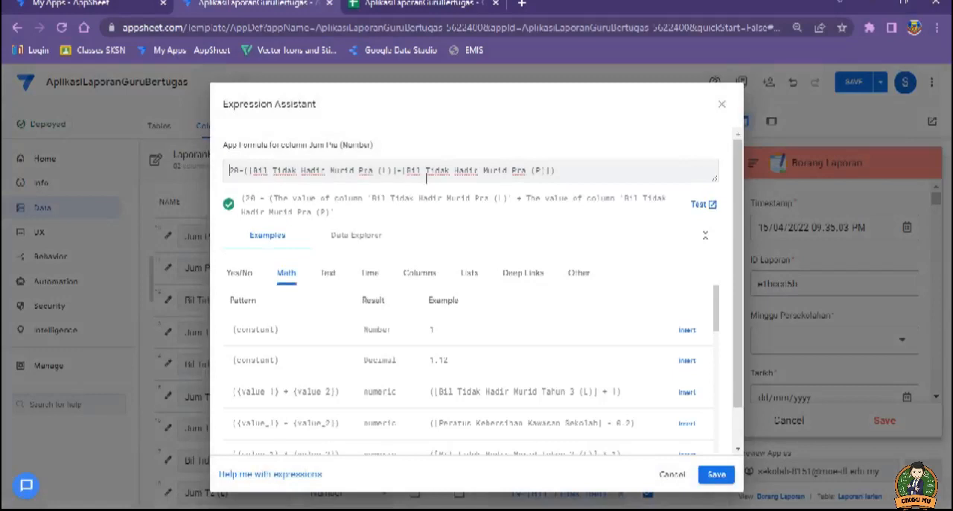
left_click(245, 171)
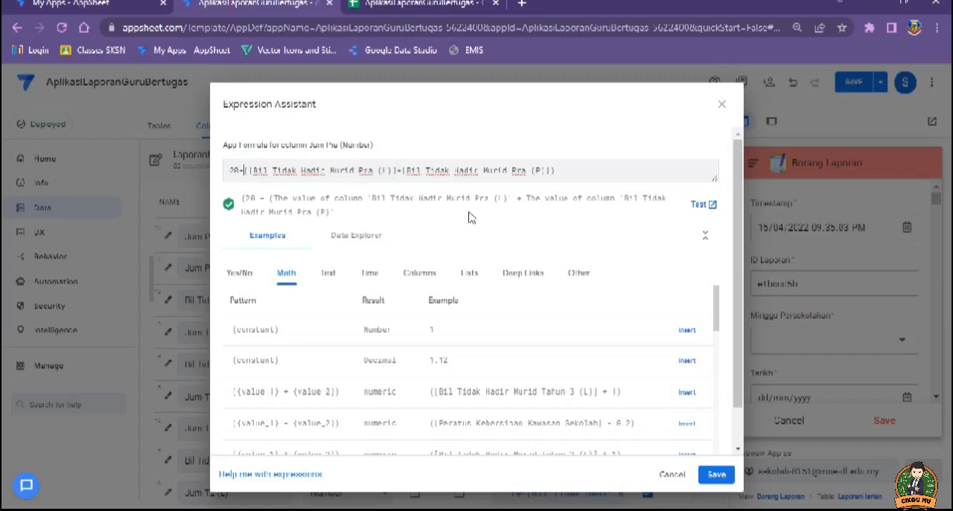
left_click(716, 476)
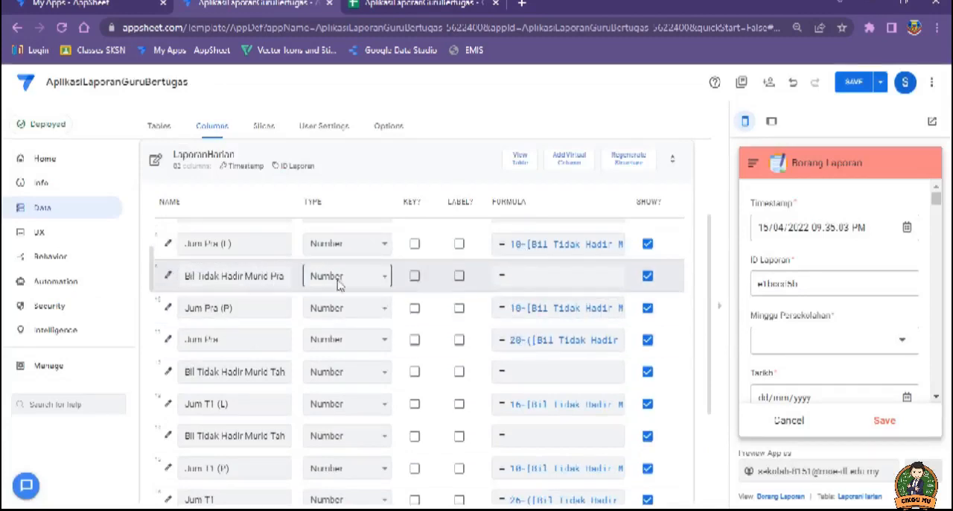
Step: Review the LaporanHarian attendance columns and their formulas, from the Pra columns down to the Jum Keseluruhan Murid totals
scroll(527, 281, "up", 1)
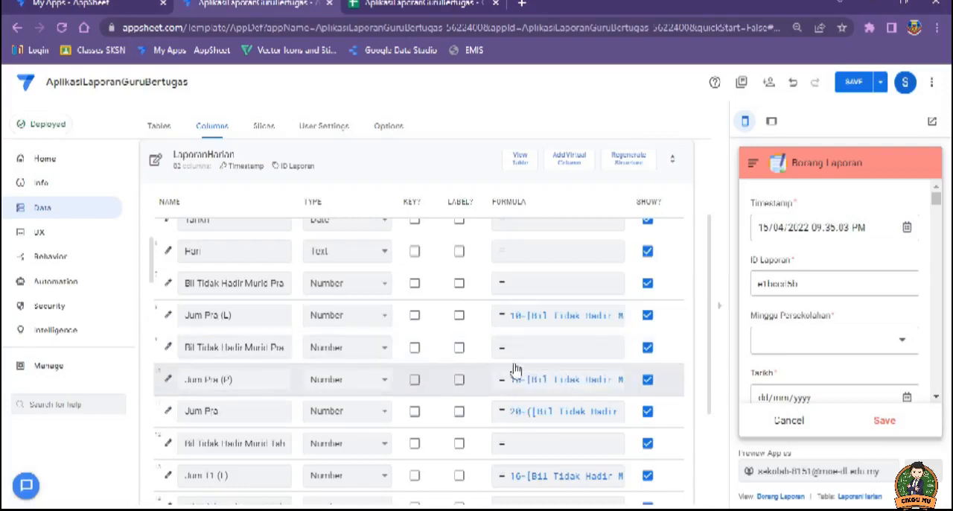
scroll(524, 396, "down", 1)
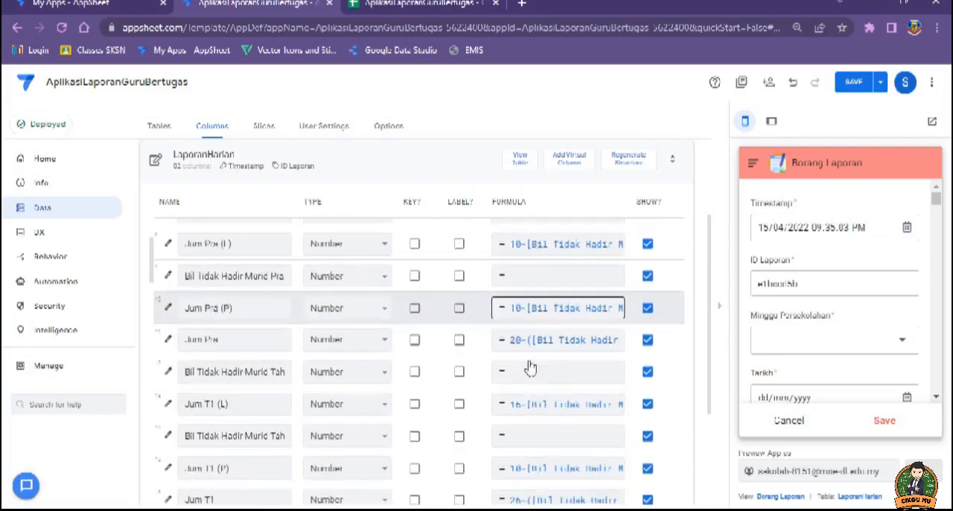
scroll(529, 352, "down", 2)
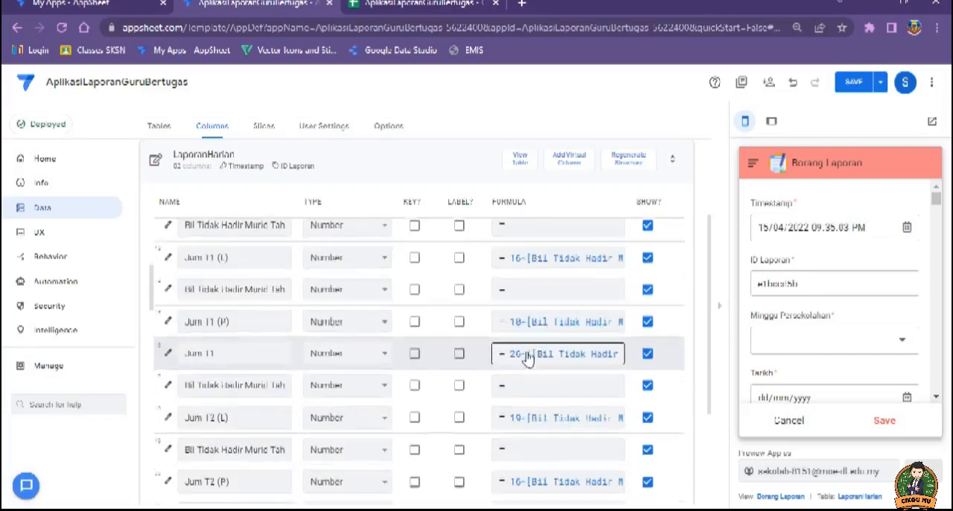
scroll(524, 335, "down", 3)
scroll(527, 359, "down", 2)
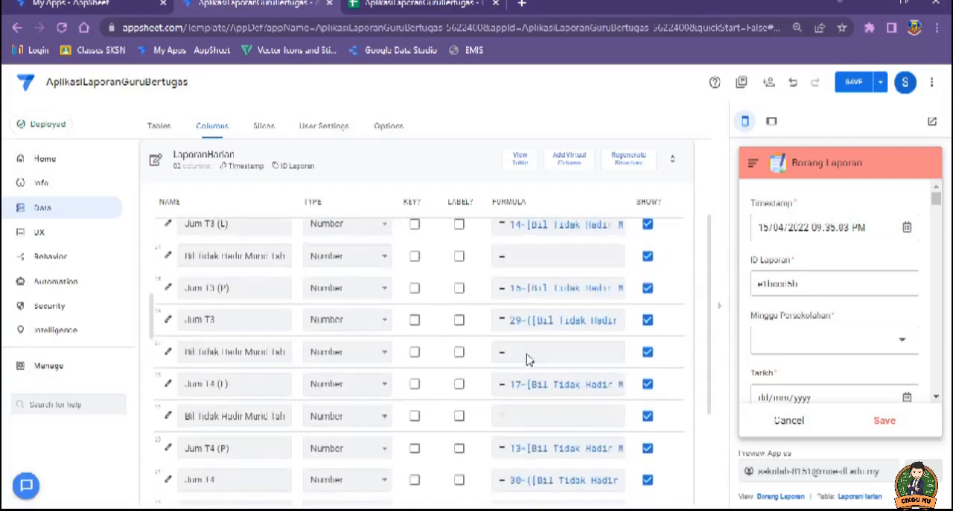
scroll(527, 359, "down", 3)
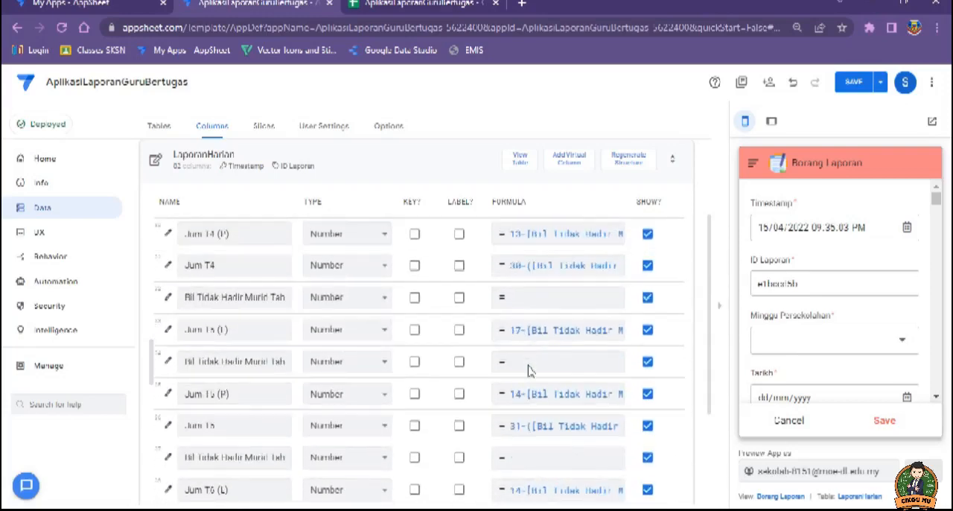
scroll(526, 365, "down", 1)
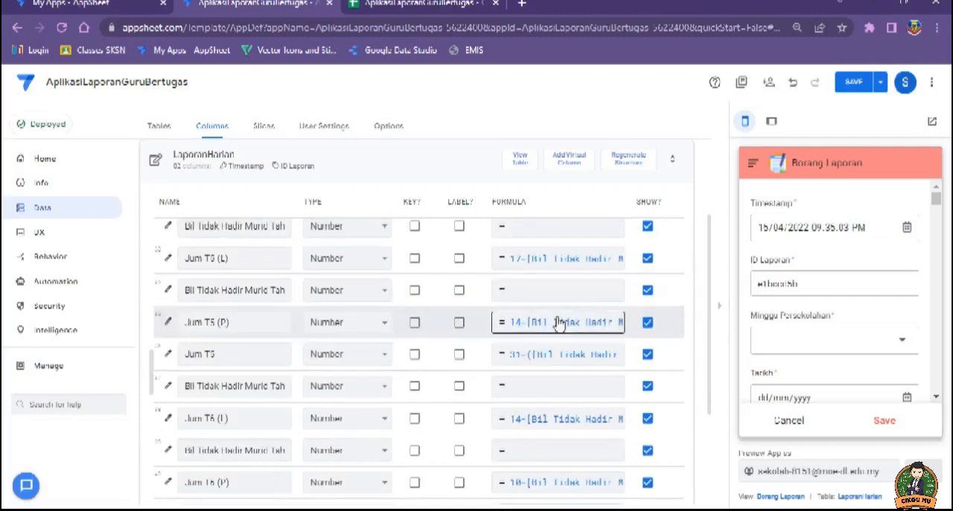
scroll(538, 355, "down", 2)
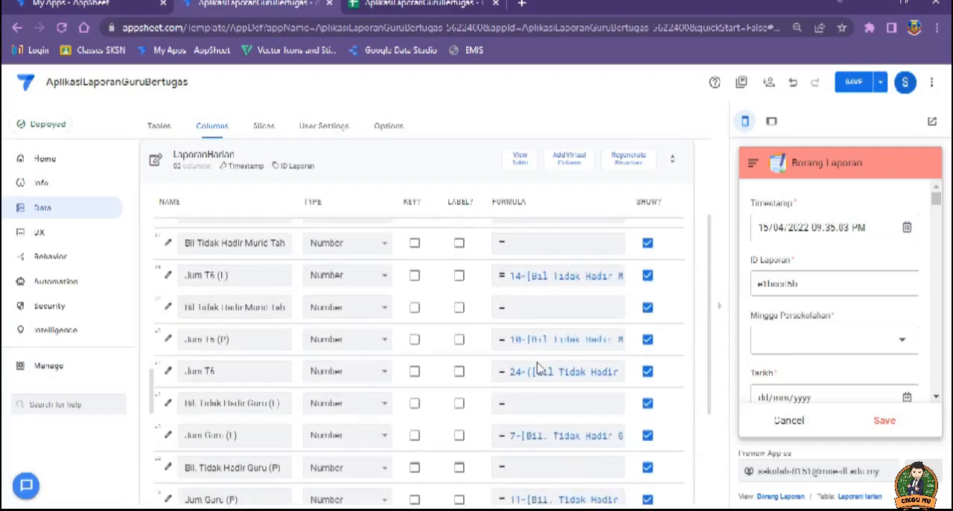
scroll(538, 368, "down", 1)
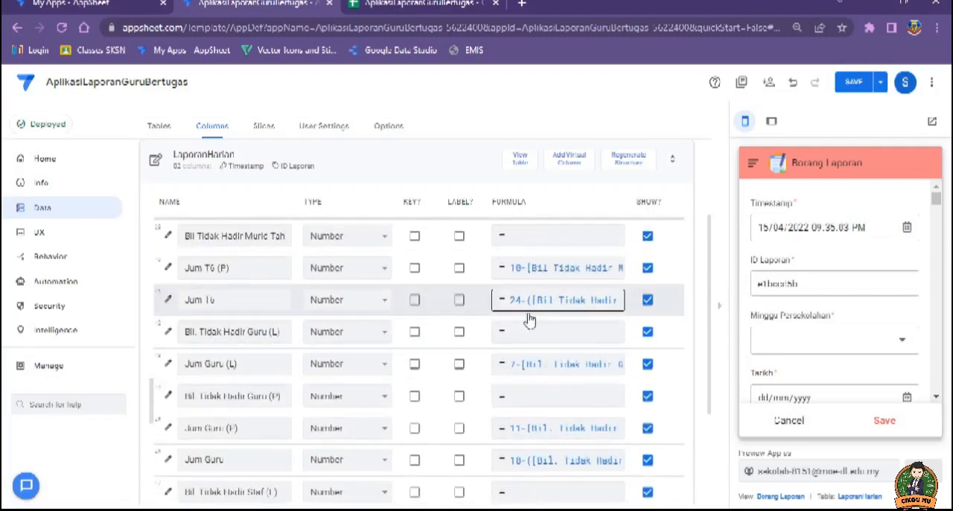
scroll(530, 378, "down", 1)
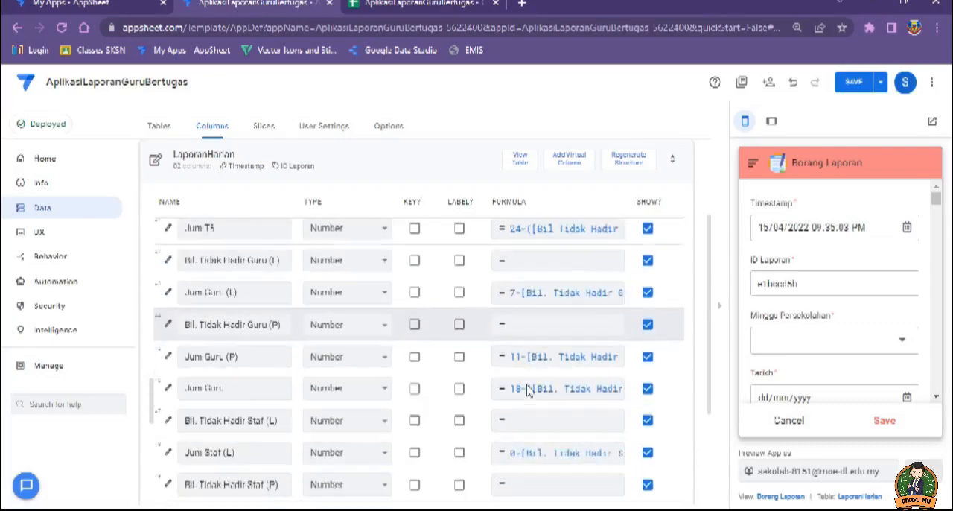
scroll(533, 376, "down", 1)
scroll(529, 357, "down", 1)
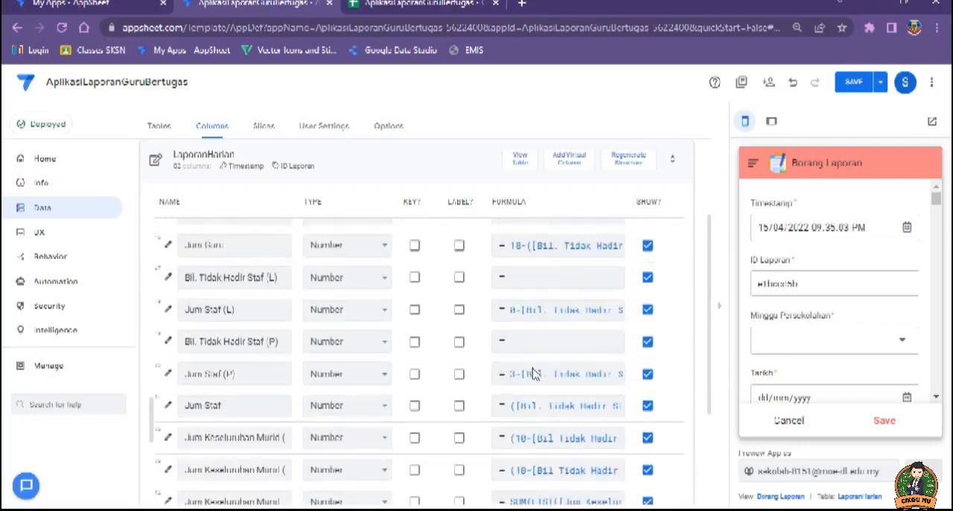
scroll(526, 340, "down", 1)
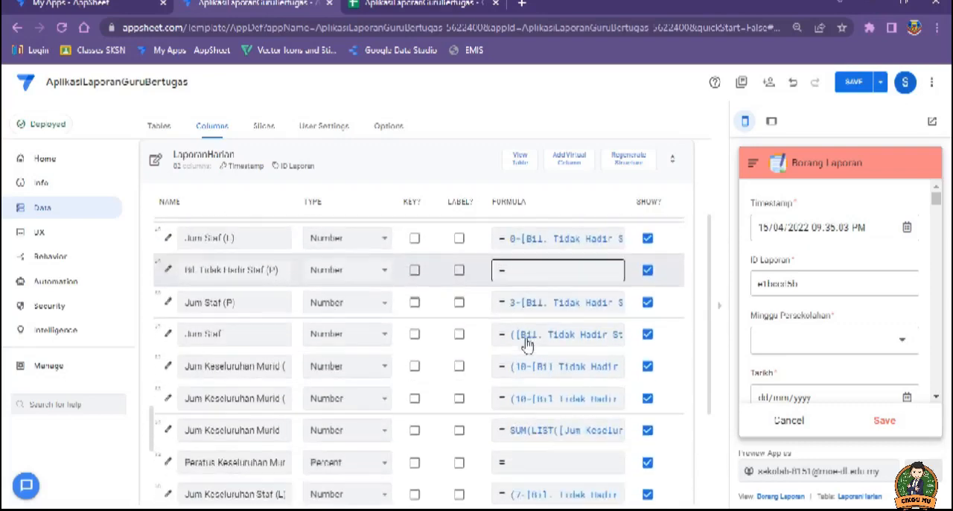
Step: Open the app formula of Jum Keseluruhan Murid (L) to examine how the overall total is built
left_click(283, 373)
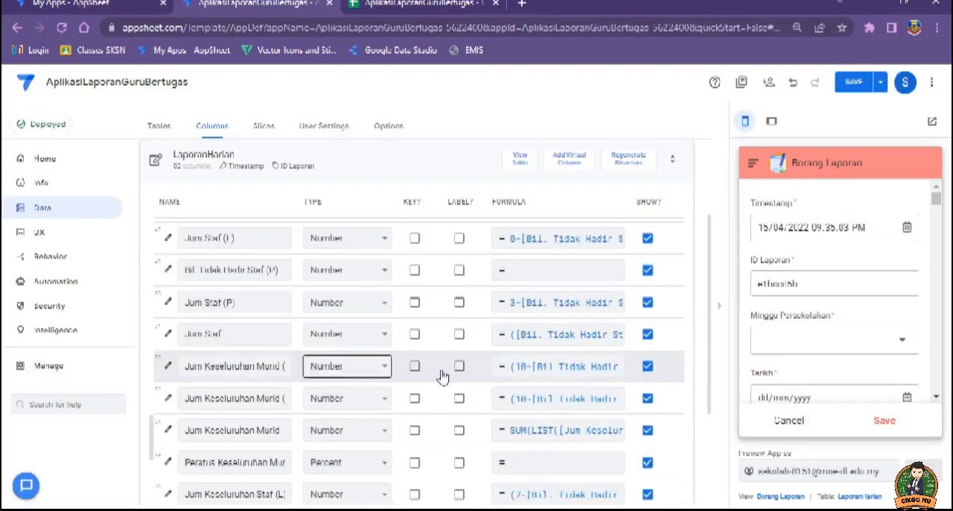
left_click(514, 370)
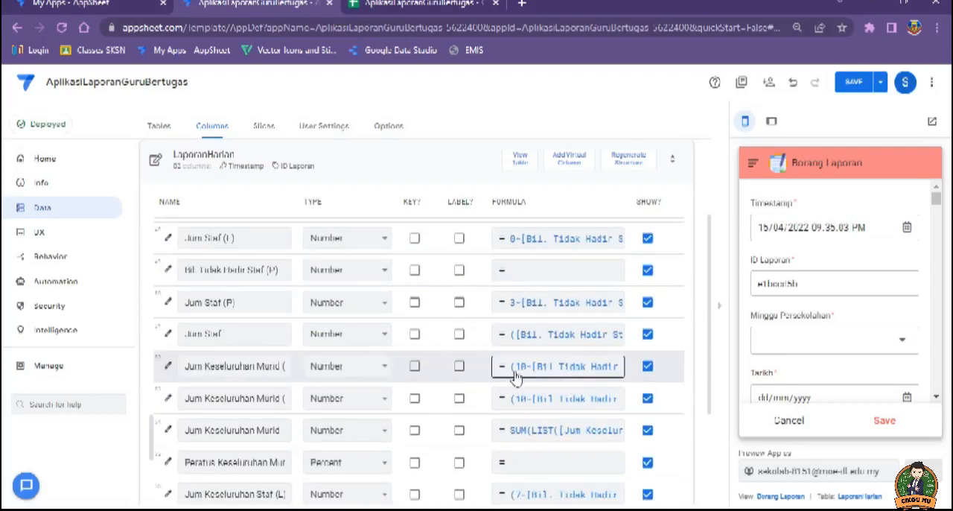
left_click(559, 366)
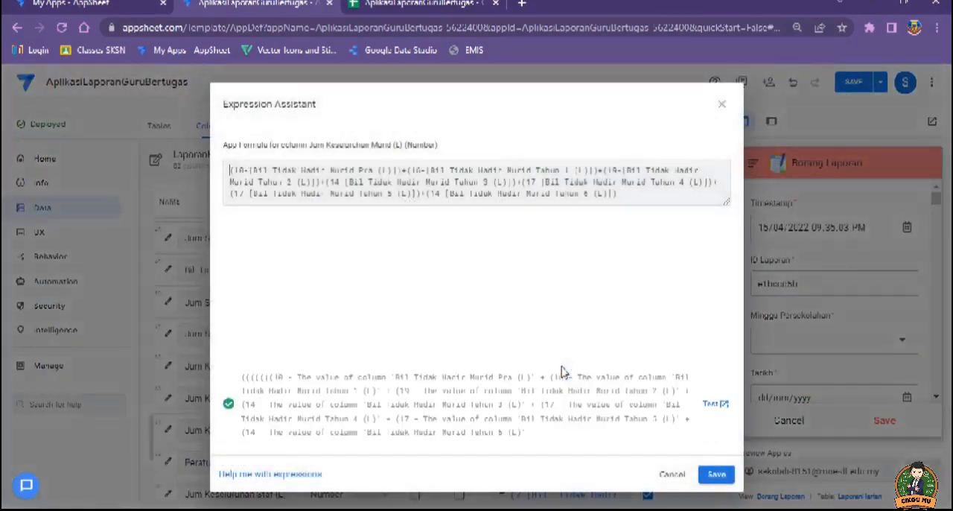
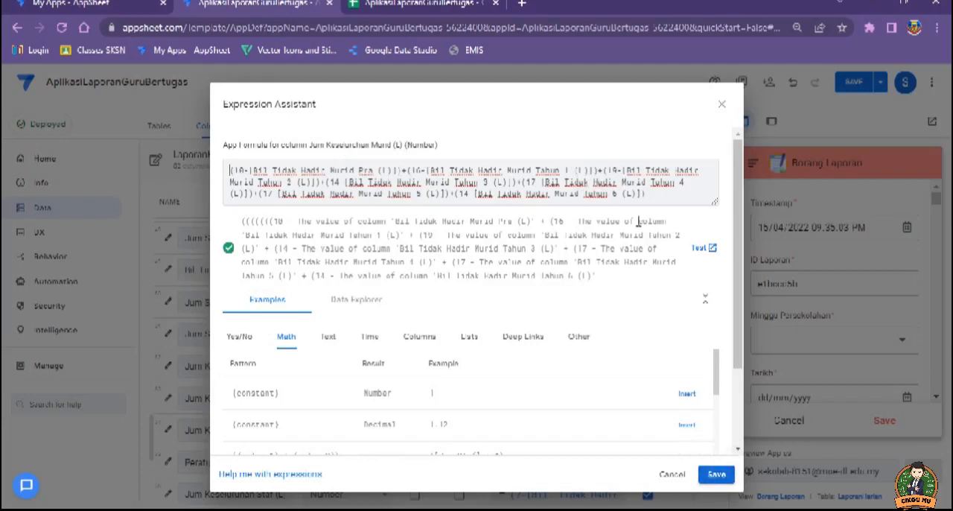
Step: Save the reference expression, switch to the Laporan Bertugas Harian app, and open the app formula of Jum Keseluruhan Murid (L)
left_click(720, 474)
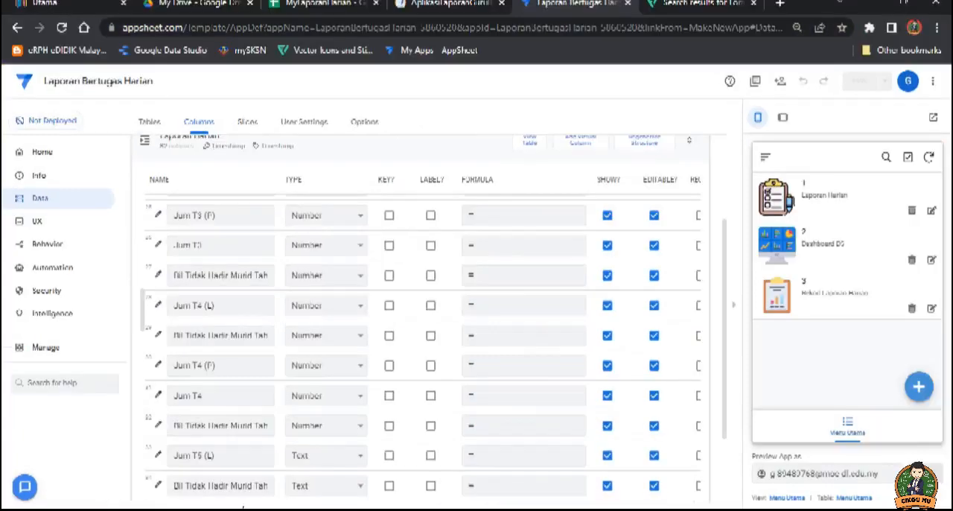
scroll(477, 365, "down", 2)
scroll(380, 365, "down", 5)
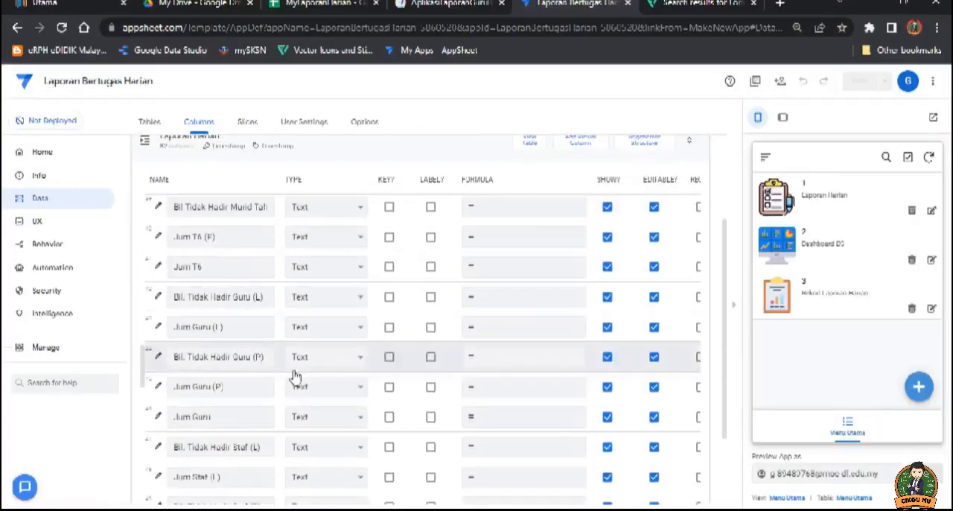
scroll(263, 358, "down", 3)
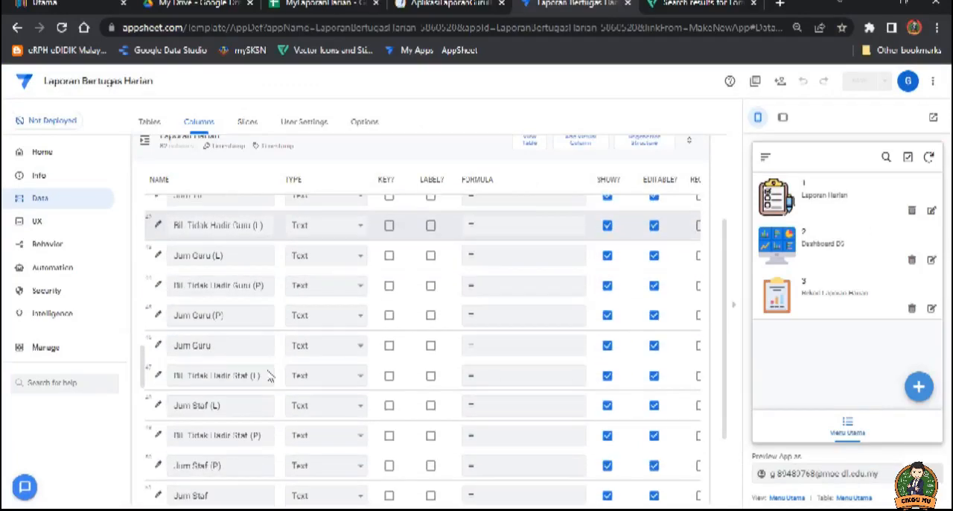
left_click(255, 387)
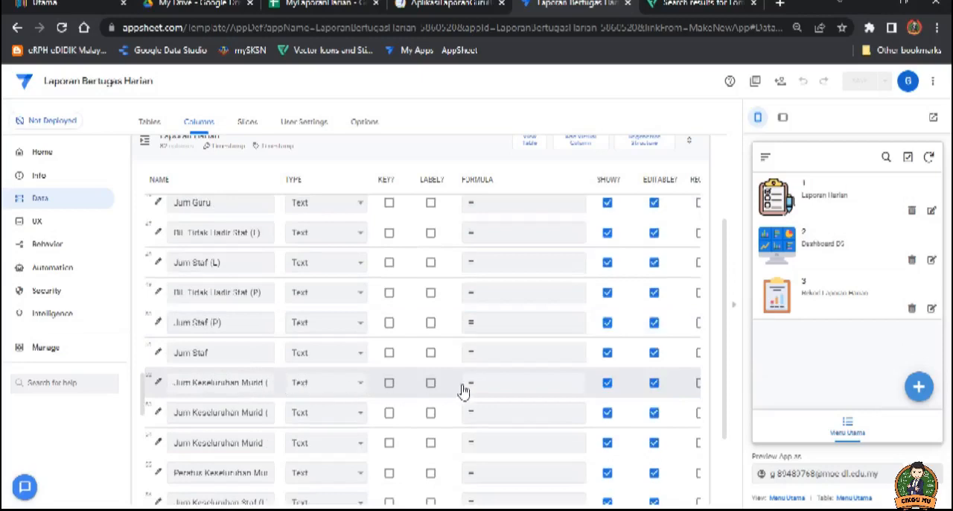
left_click(491, 392)
left_click(491, 391)
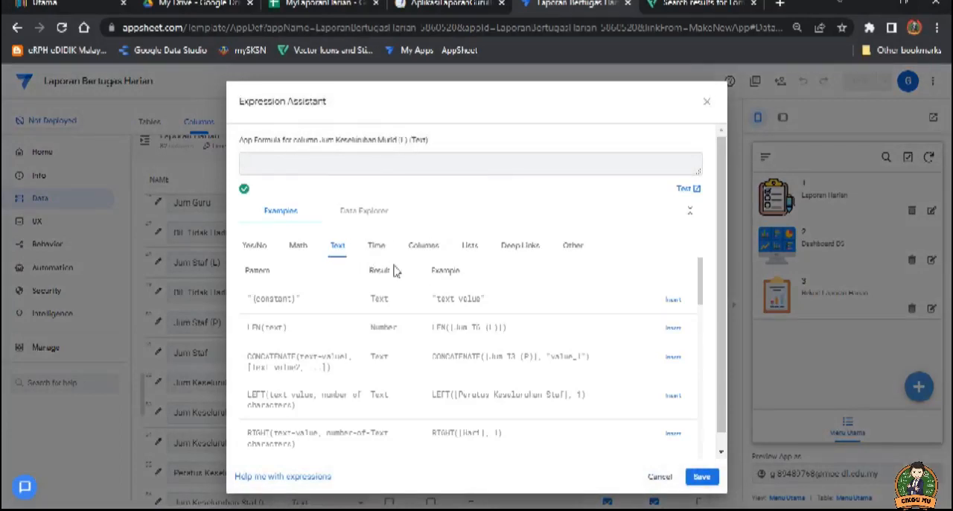
Step: Start the Jum Keseluruhan Murid (L) formula as [Jum Pra (L)]+[Jum T1 (L)] using the column examples
left_click(269, 167)
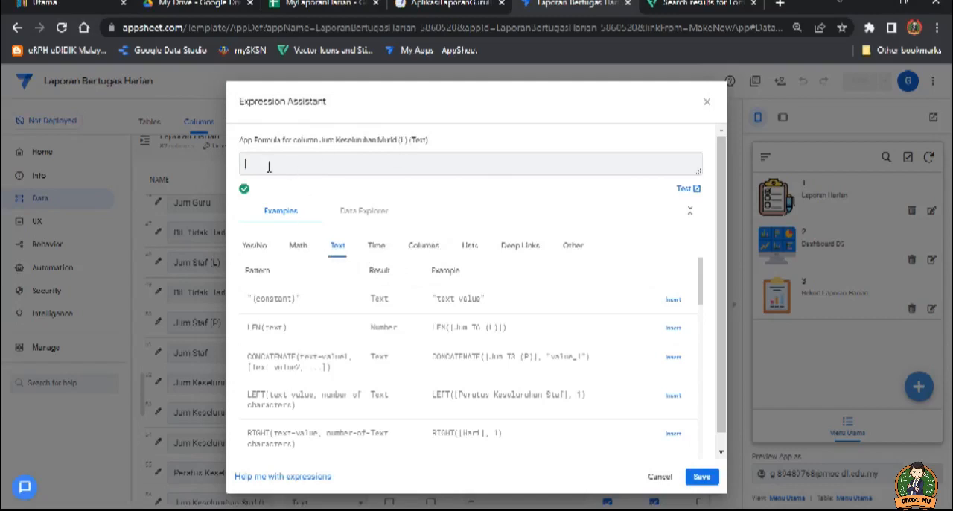
left_click(434, 250)
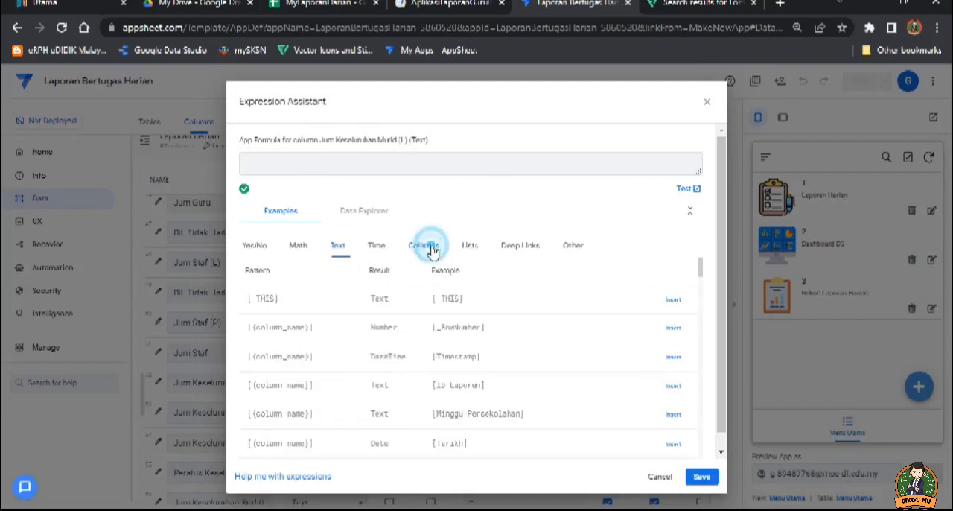
scroll(492, 368, "down", 3)
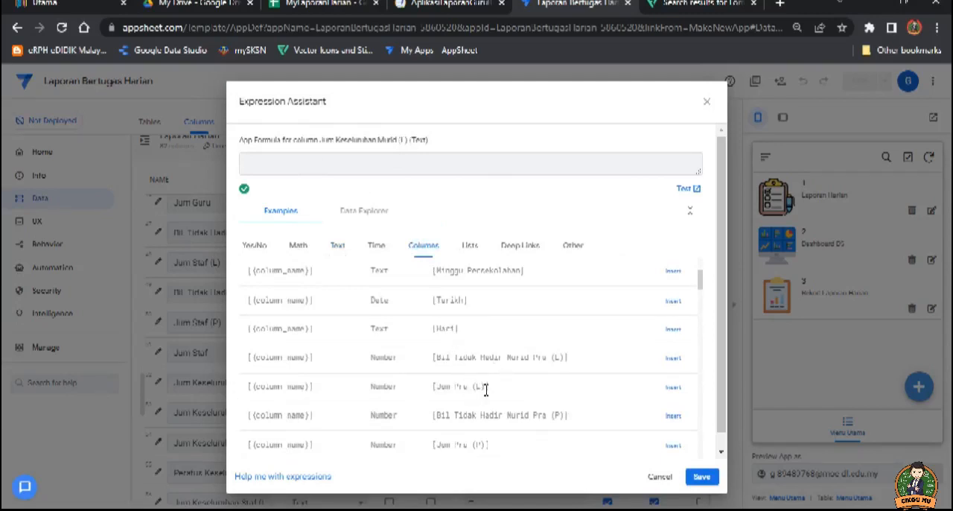
left_click(674, 386)
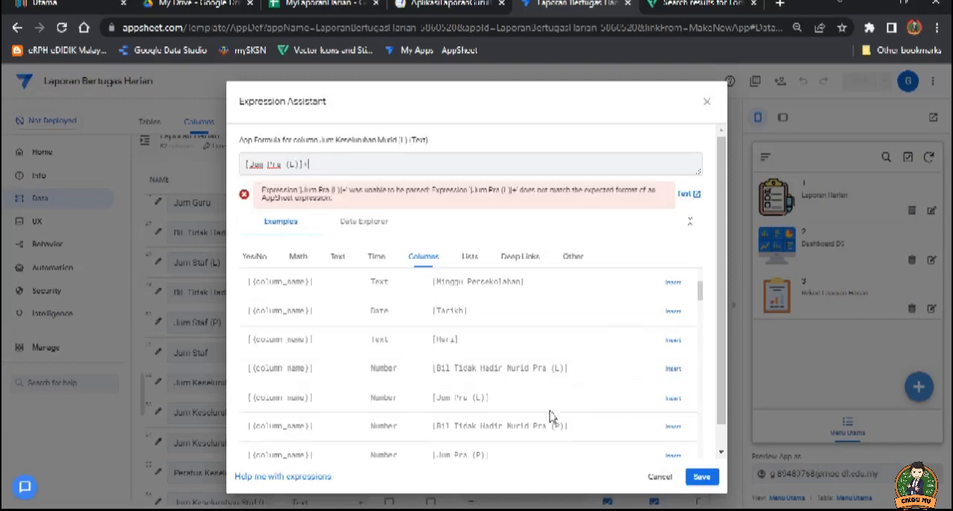
scroll(558, 417, "down", 1)
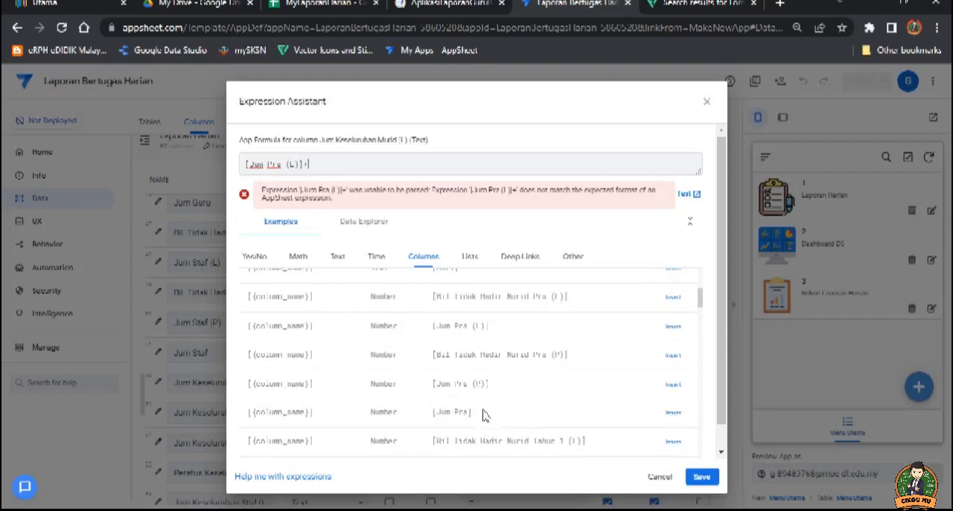
scroll(484, 414, "down", 1)
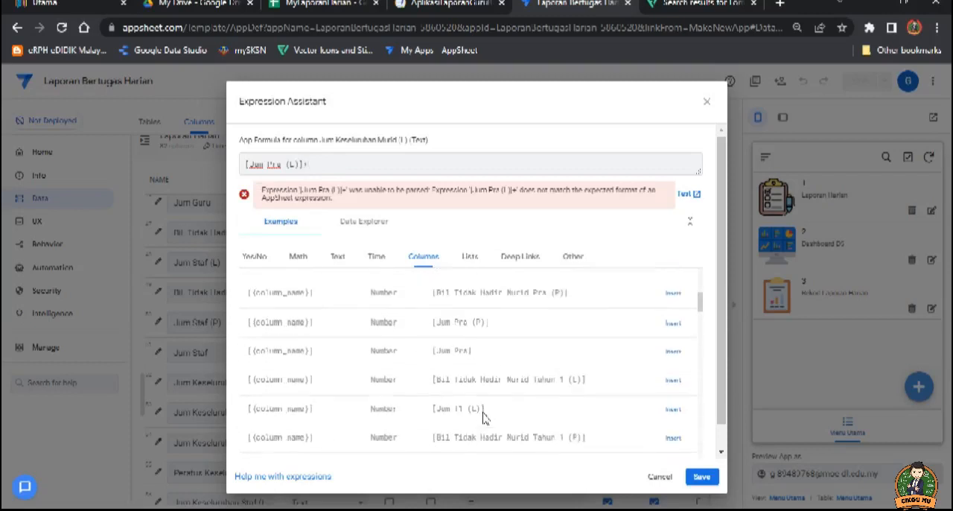
left_click(672, 401)
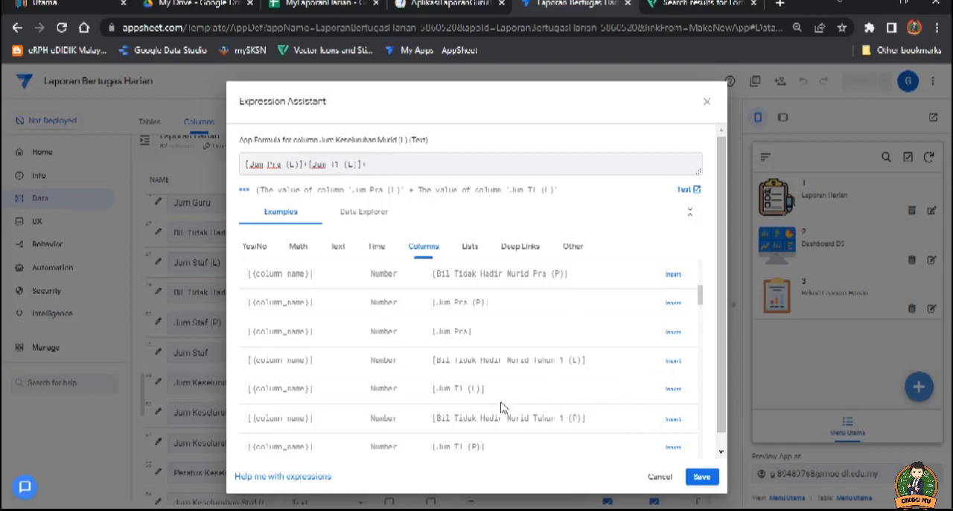
Step: Extend the boys' overall total formula with +[Jum T2 (L)]+[Jum T3 (L)]
scroll(500, 407, "down", 2)
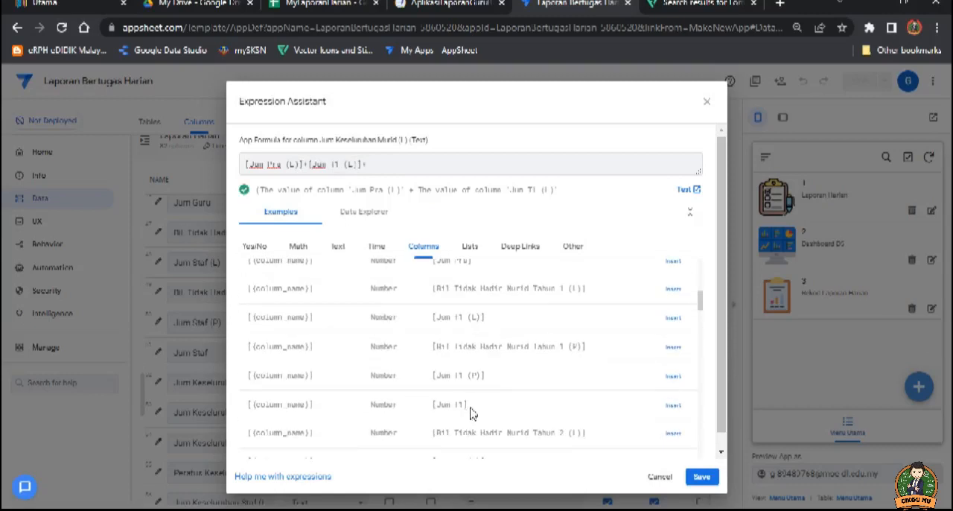
scroll(471, 414, "down", 2)
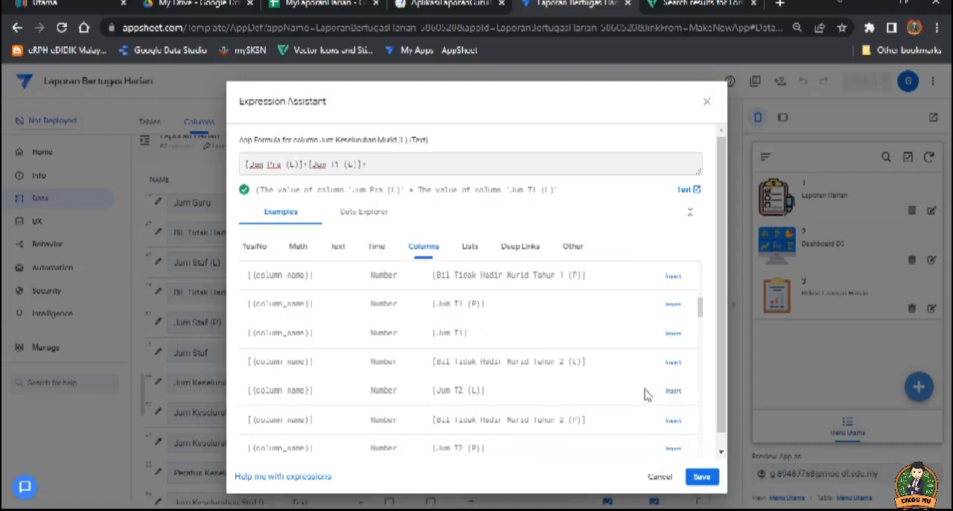
left_click(673, 390)
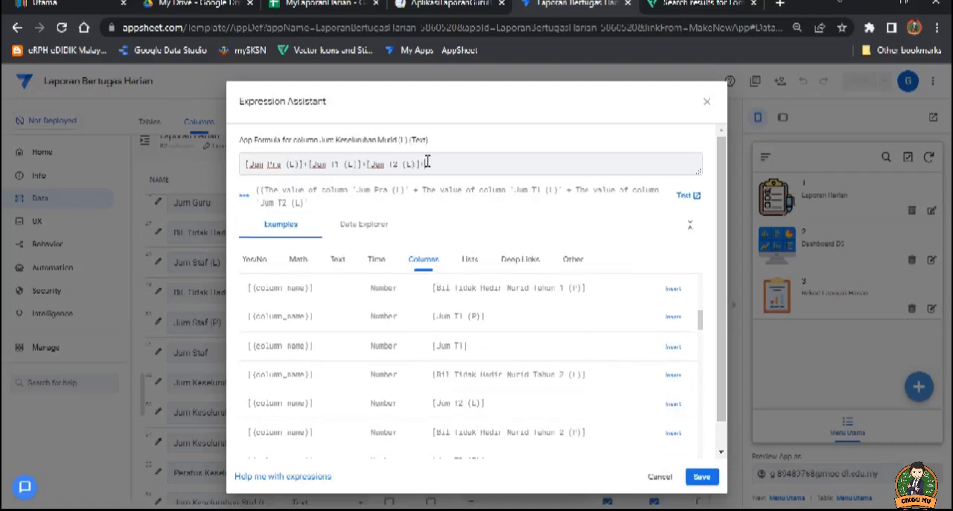
scroll(568, 404, "down", 2)
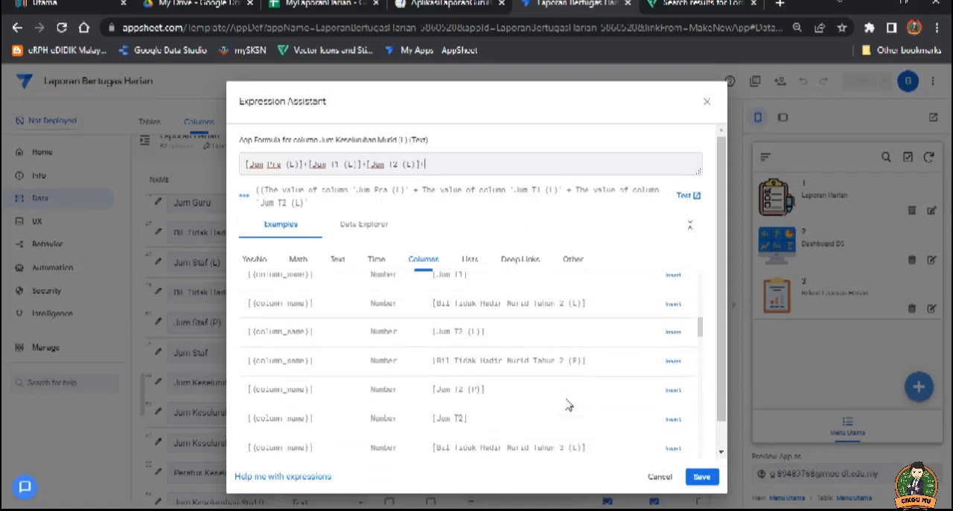
type("+")
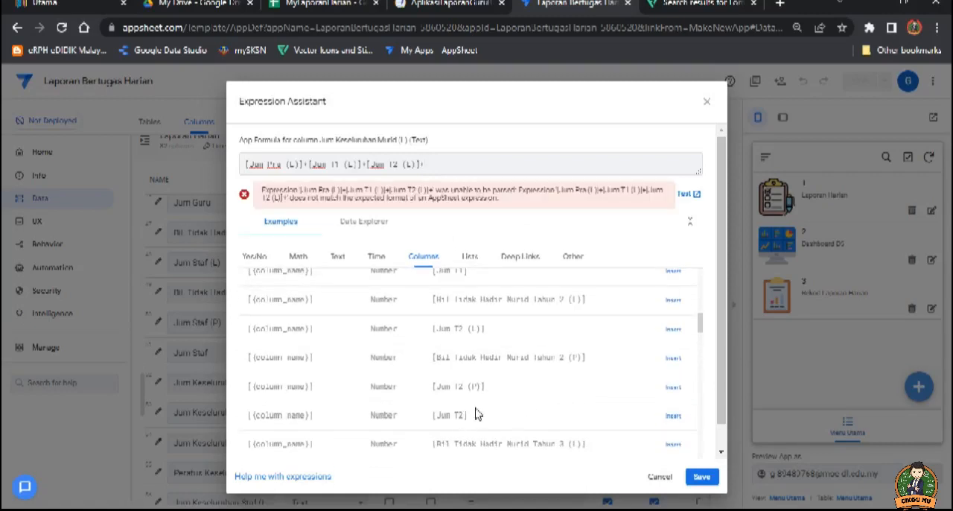
scroll(478, 414, "down", 2)
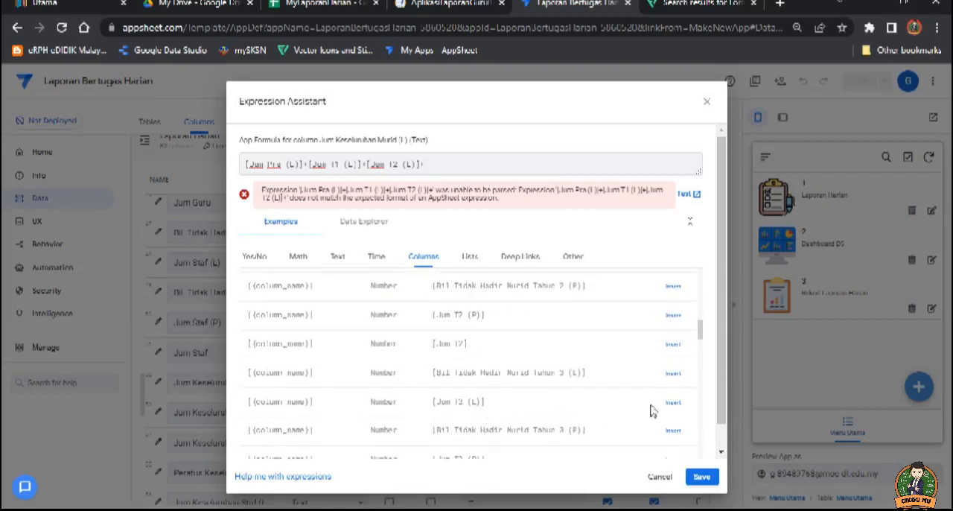
left_click(673, 403)
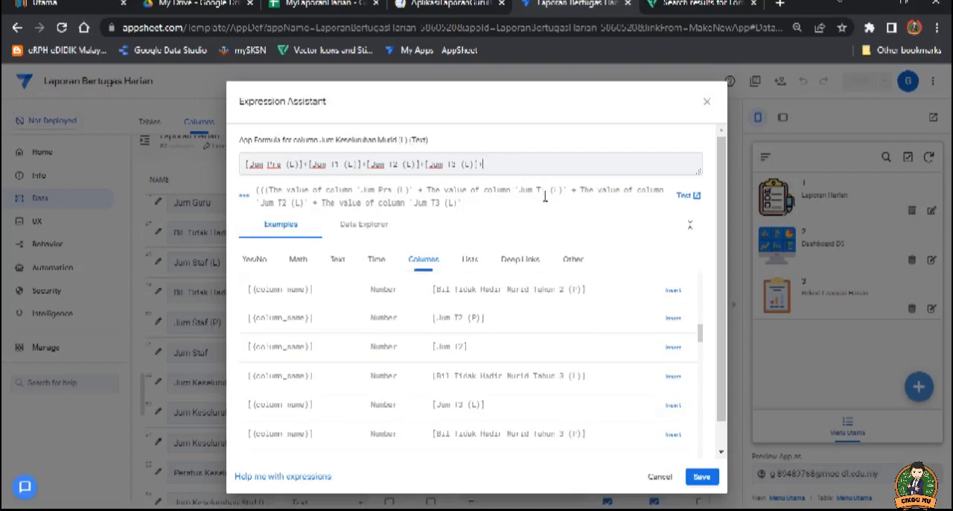
Step: Add +[Jum T4 (L)]+[Jum T5 (L)] to the end of the Jum Keseluruhan Murid (L) formula
left_click_drag(720, 390, 719, 421)
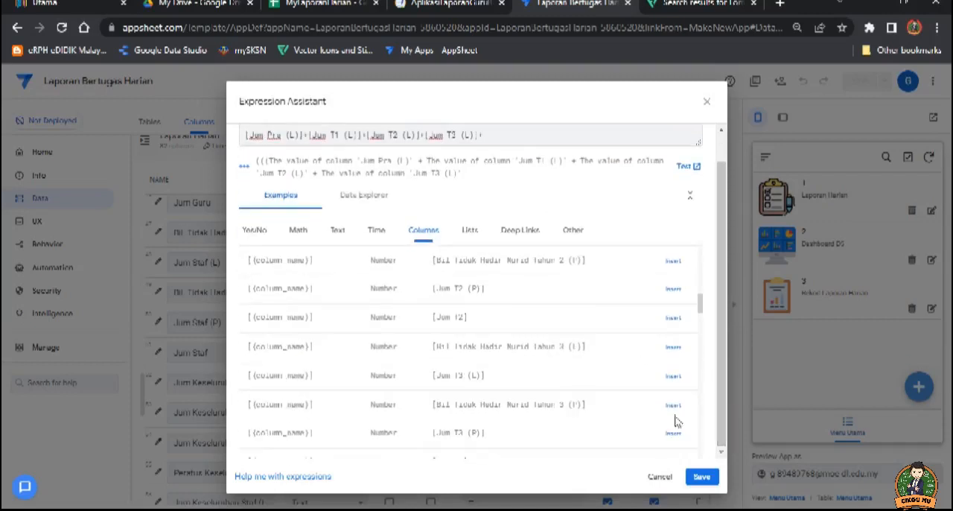
scroll(523, 394, "down", 1)
type("+")
scroll(488, 395, "down", 4)
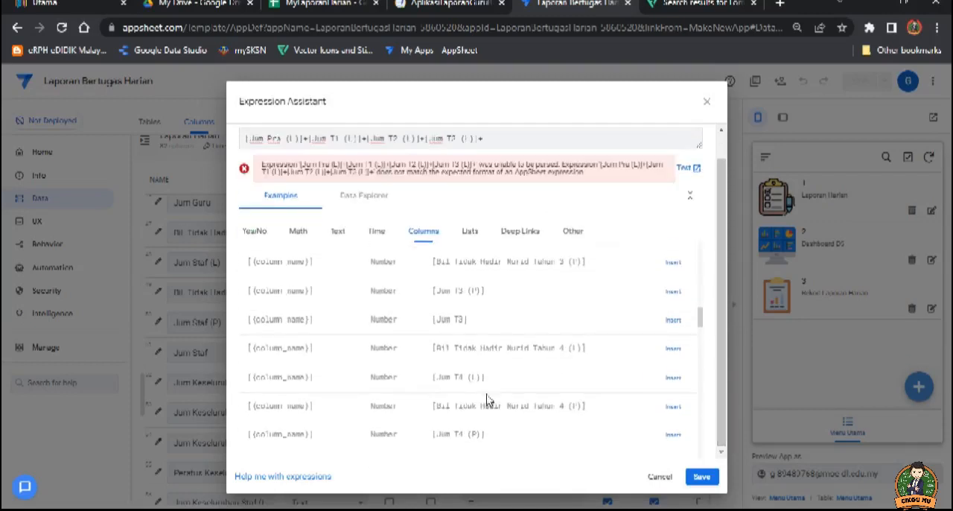
left_click(674, 379)
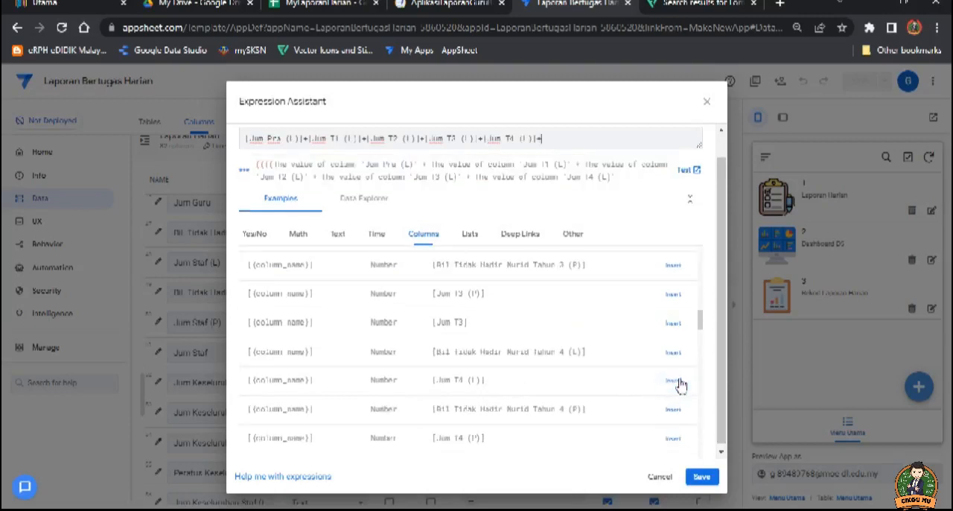
scroll(564, 385, "down", 1)
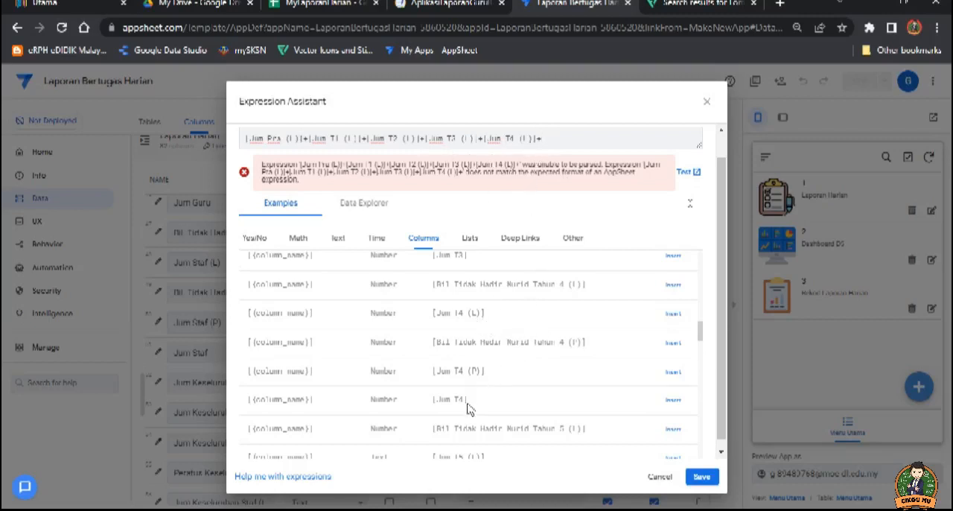
scroll(497, 403, "down", 2)
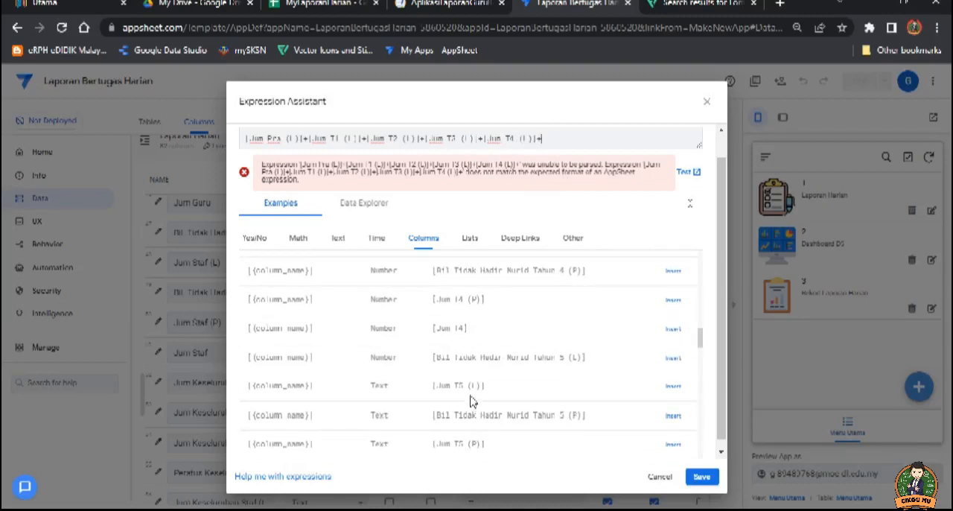
left_click(673, 387)
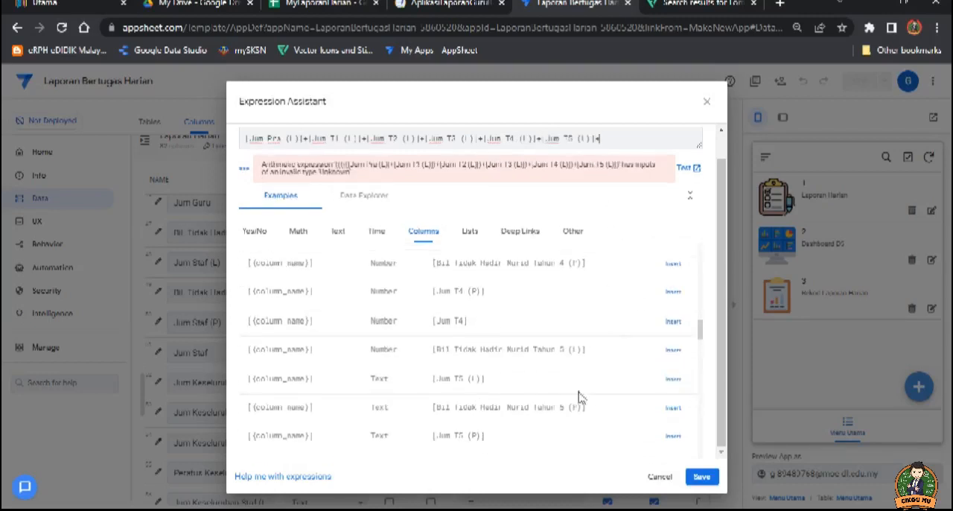
Step: Complete the boys' overall total formula with [Jum T6 (L)] as its last term and save the expression
scroll(500, 404, "down", 2)
scroll(473, 405, "down", 2)
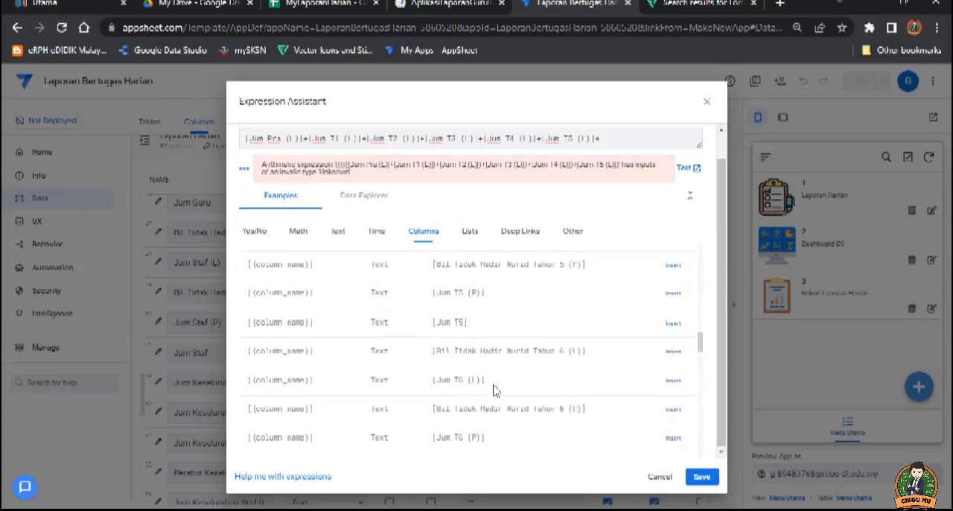
left_click(672, 385)
left_click(700, 479)
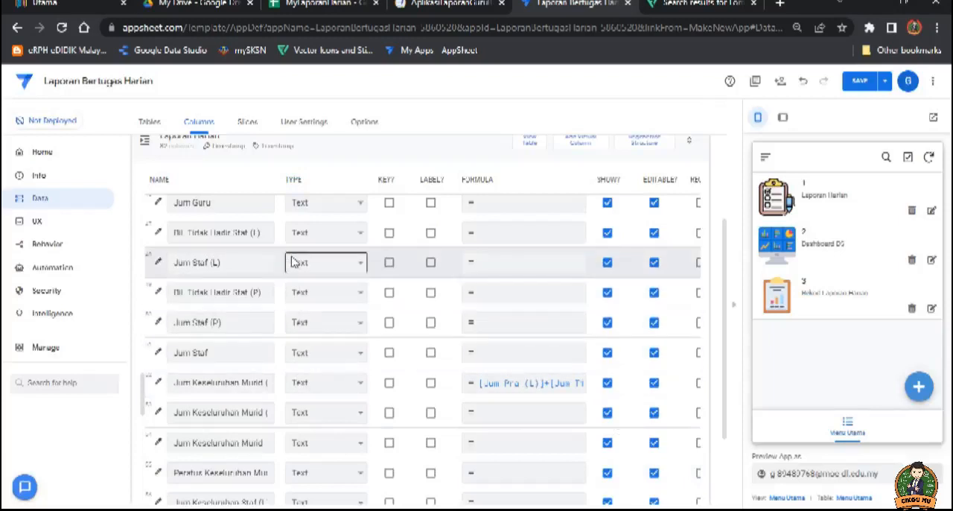
Step: Change the column type of Jum T6 (L) and Jum T6 (P) to Number in the Laporan Harian table
scroll(298, 268, "up", 3)
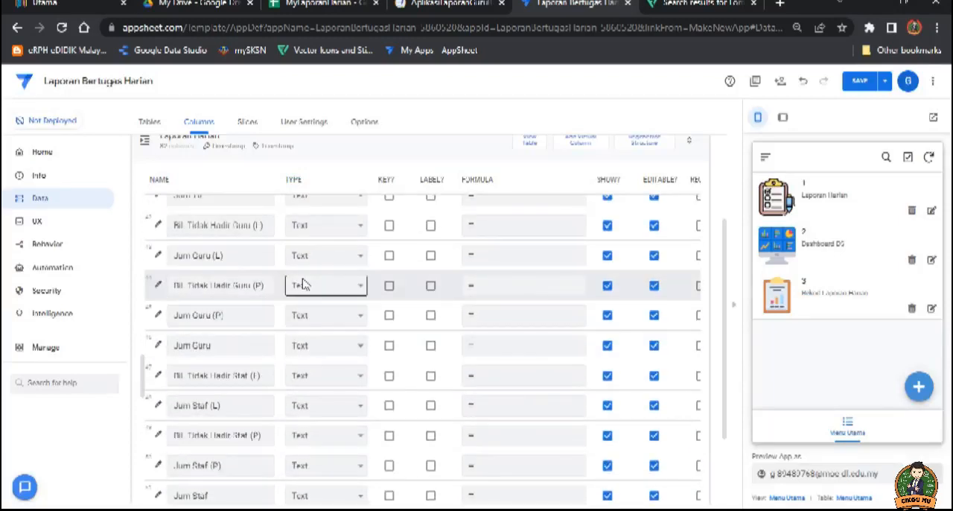
scroll(305, 284, "up", 3)
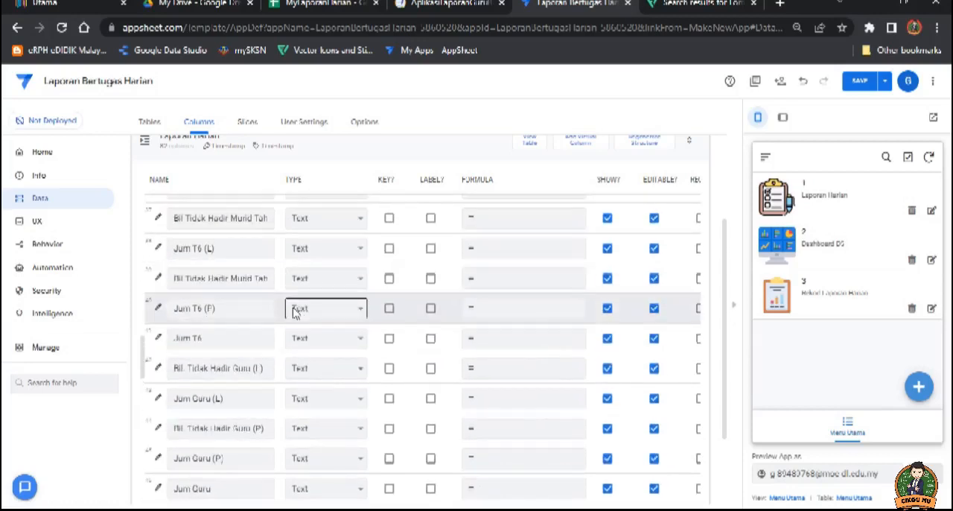
left_click(319, 252)
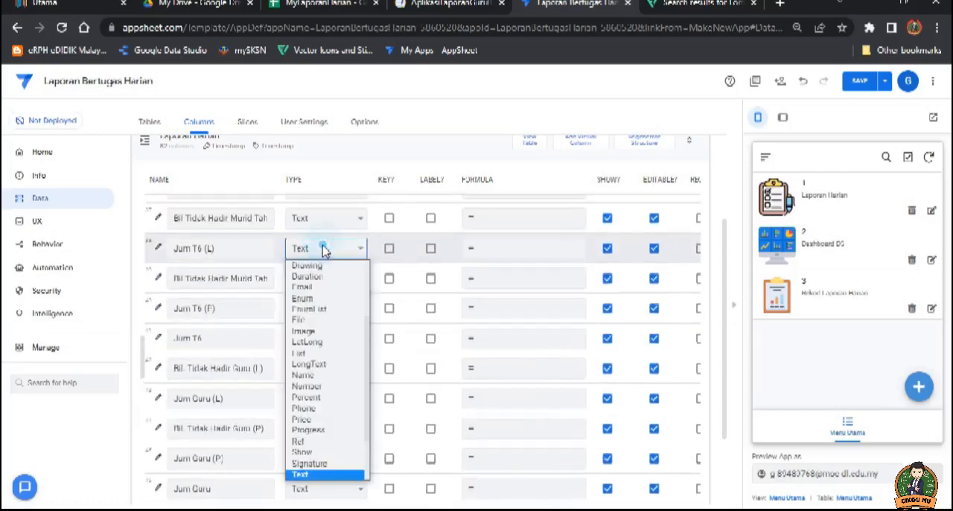
left_click(330, 385)
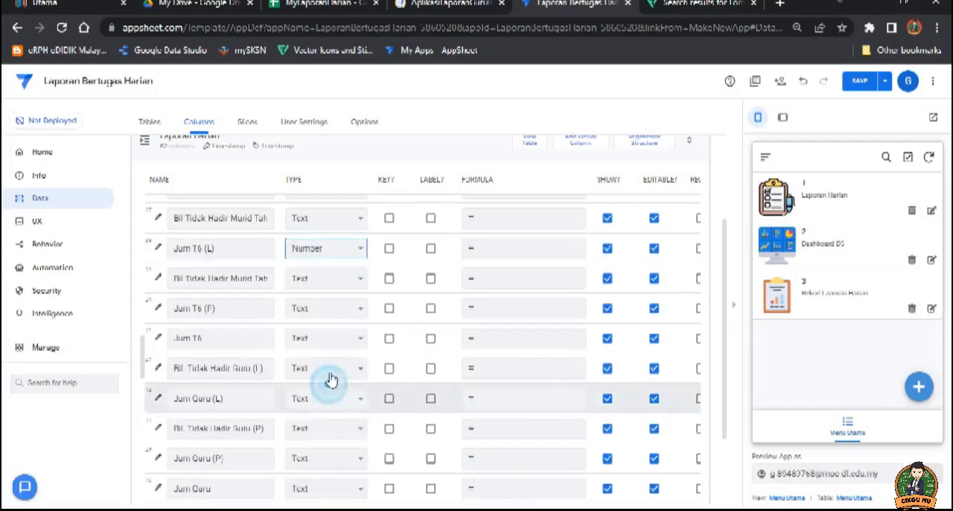
left_click(320, 309)
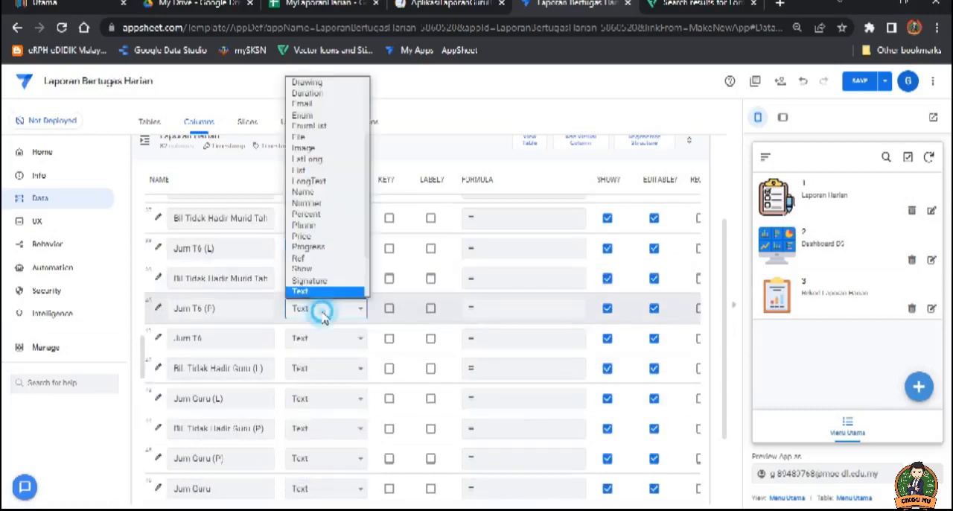
left_click(306, 202)
Step: Set the Year 6 absence columns, Bil Tidak Hadir Murid Tahun 6 (P) and (L), to the Number type
left_click(332, 281)
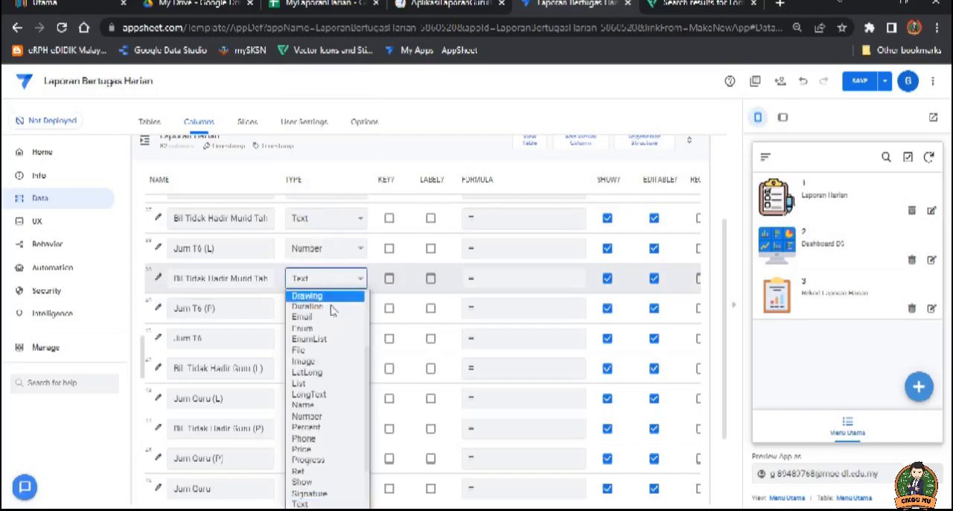
left_click(330, 415)
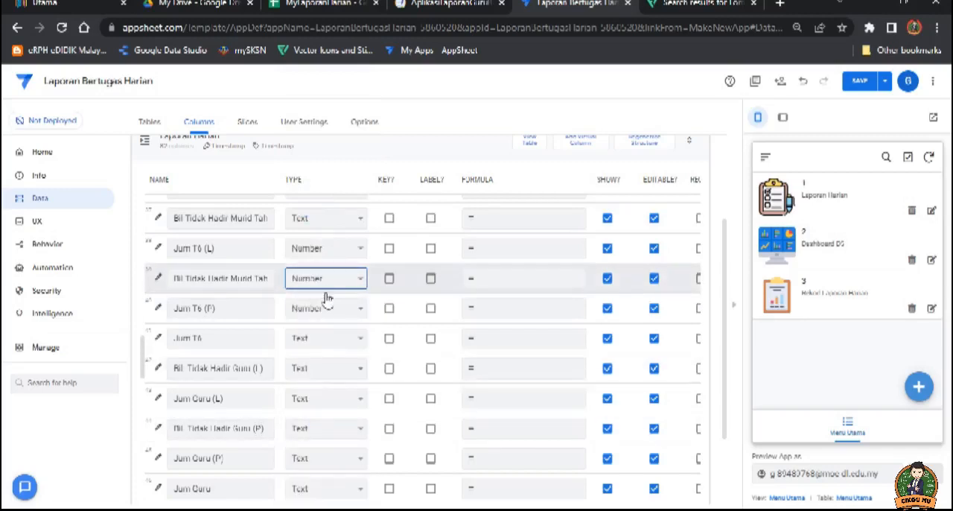
scroll(325, 297, "up", 2)
left_click(325, 362)
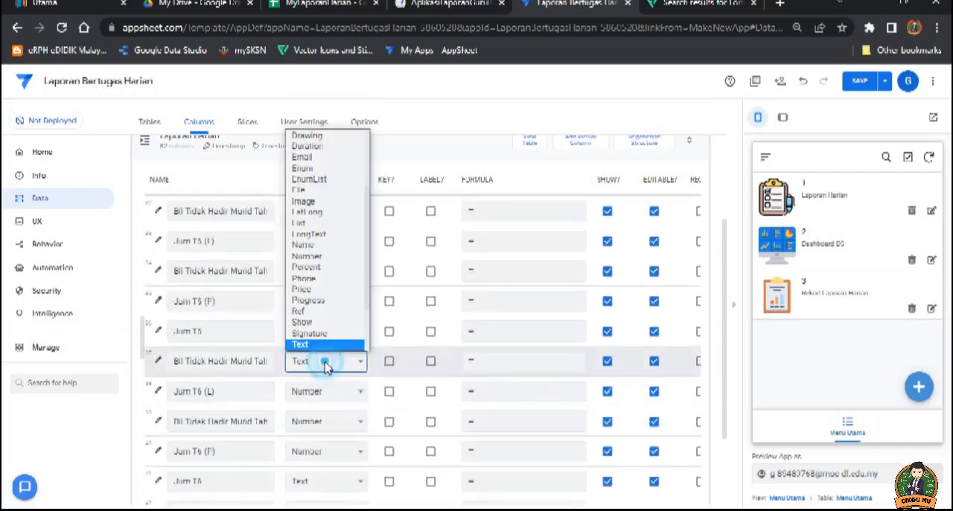
left_click(313, 256)
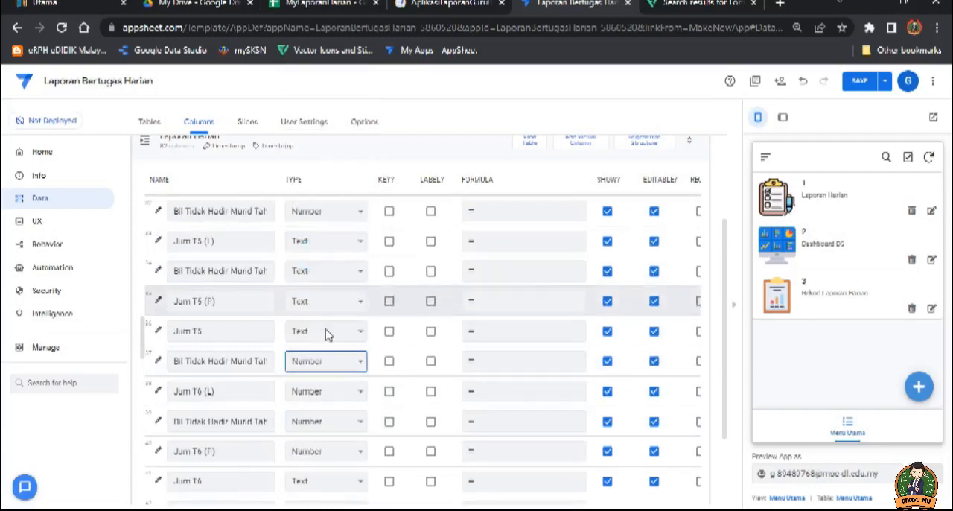
Step: Change the remaining Year 5 columns, Jum T5, Jum T5 (P), Bil Tidak Hadir Murid Tahun 5 (P) and Jum T5 (L), to the Number type
left_click(326, 335)
left_click(317, 234)
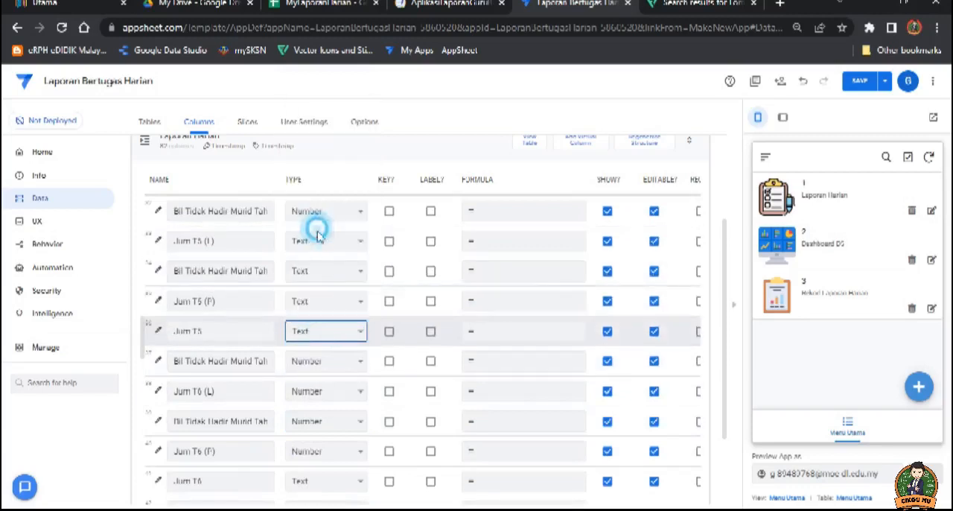
left_click(331, 301)
left_click(322, 196)
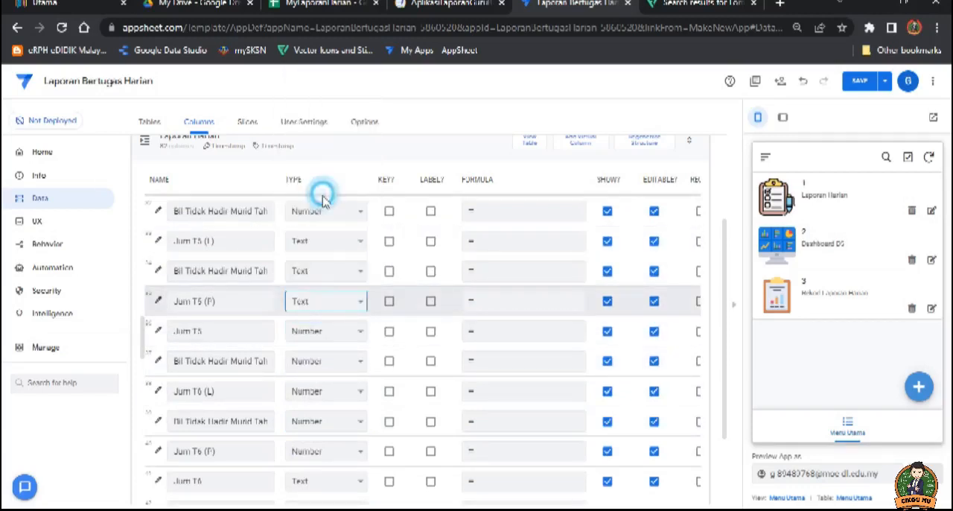
left_click(325, 271)
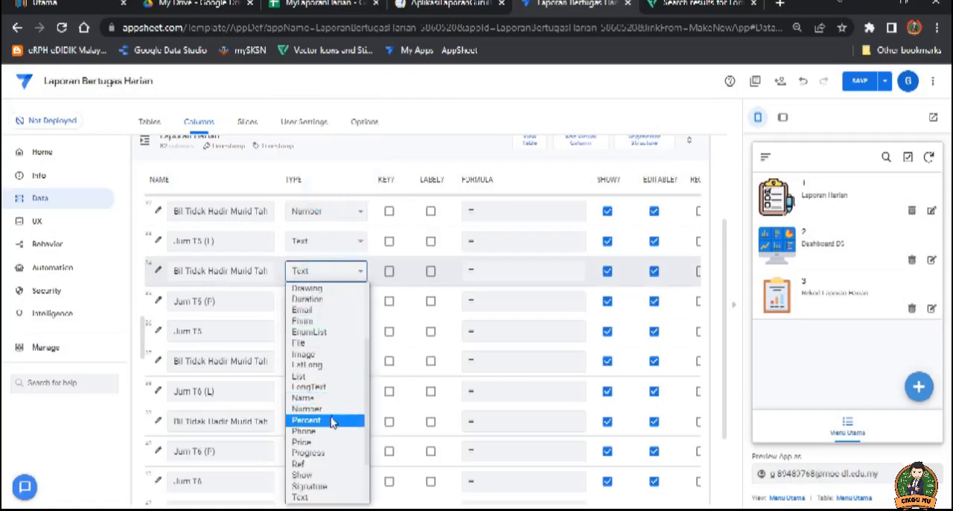
left_click(328, 410)
left_click(330, 241)
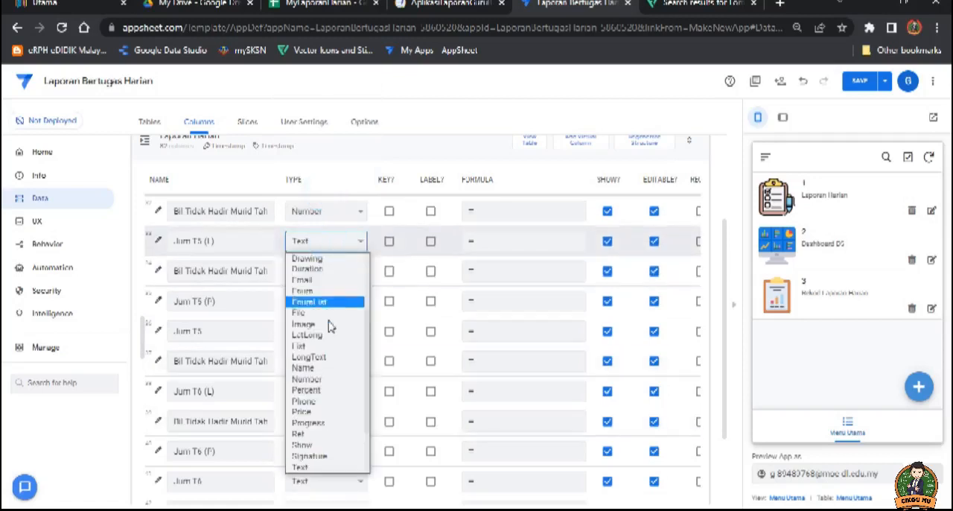
left_click(322, 379)
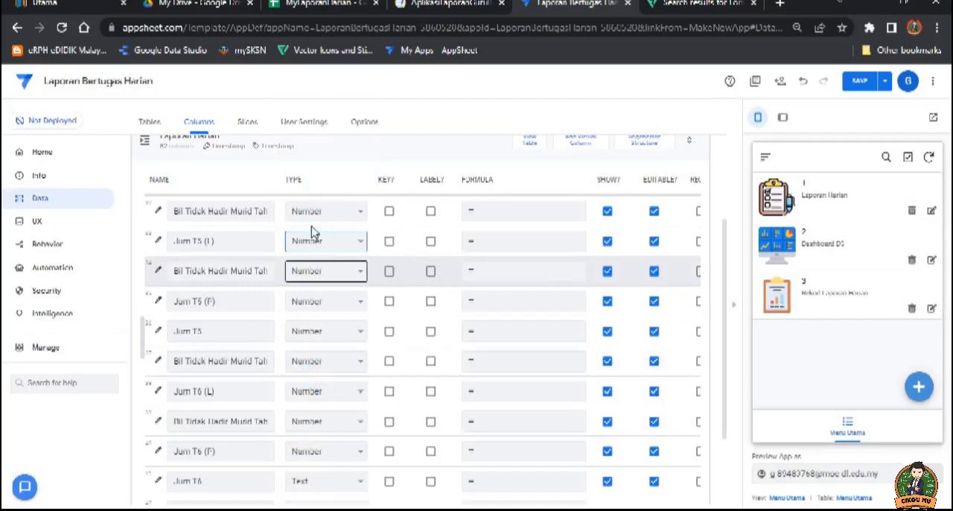
Step: Set the type of the Year 6 total column, Jum T6, to Number
scroll(328, 451, "down", 1)
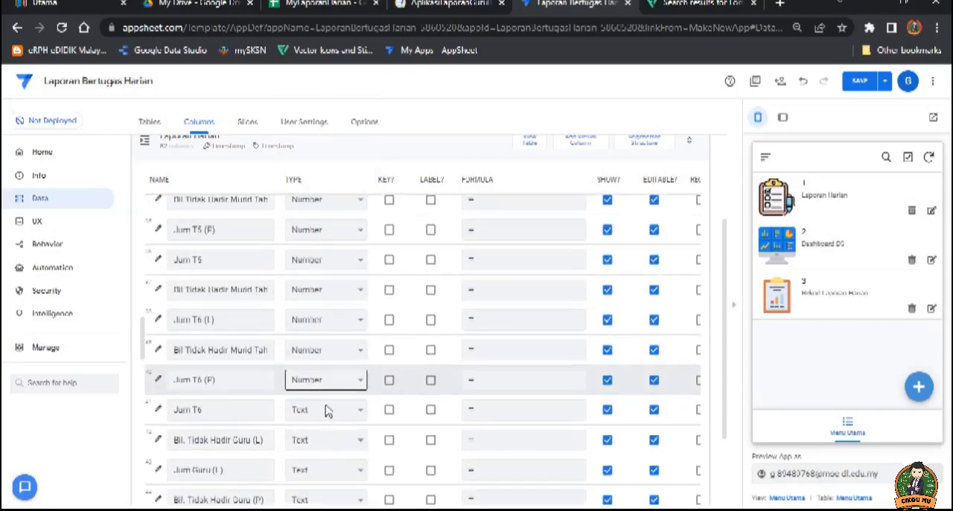
left_click(328, 410)
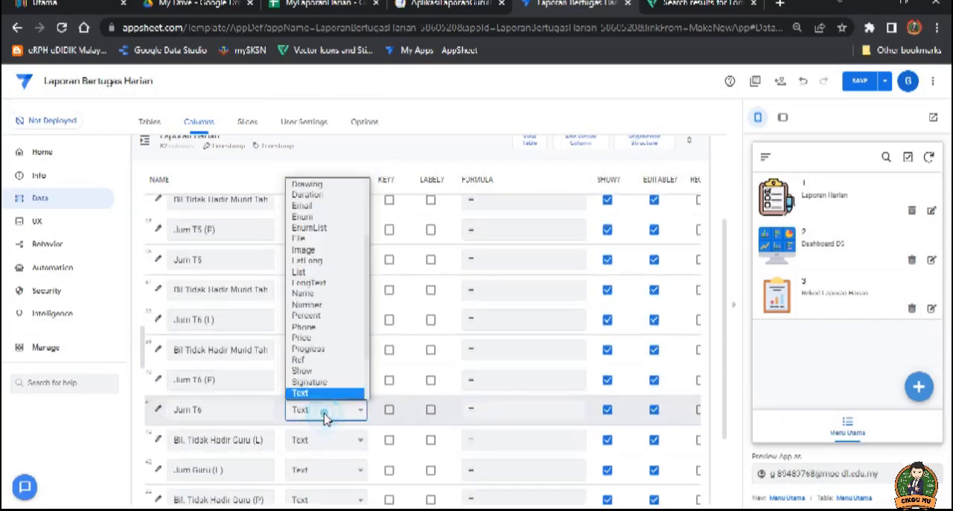
left_click(320, 316)
Step: Change the male teacher columns, Bil. Tidak Hadir Guru (L) and Jum Guru (L), to the Number type
left_click(328, 440)
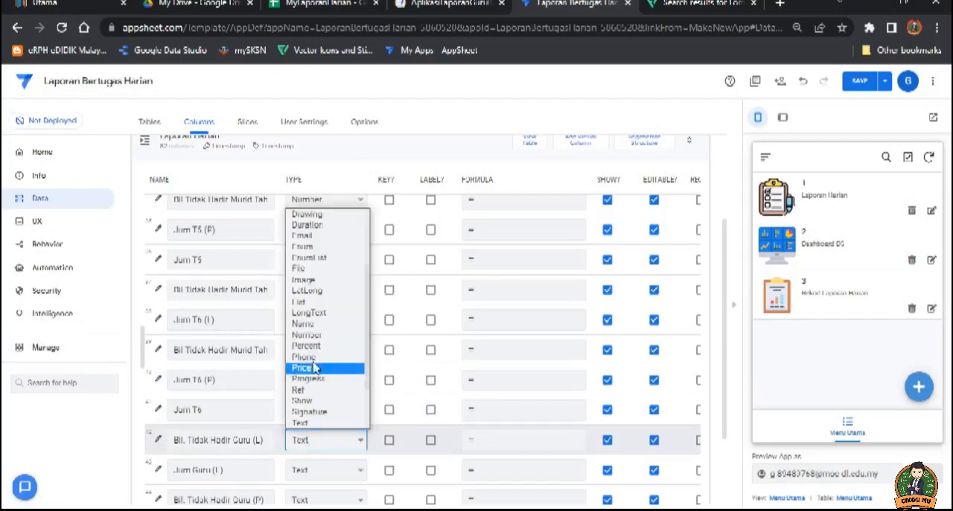
left_click(313, 334)
scroll(330, 420, "down", 1)
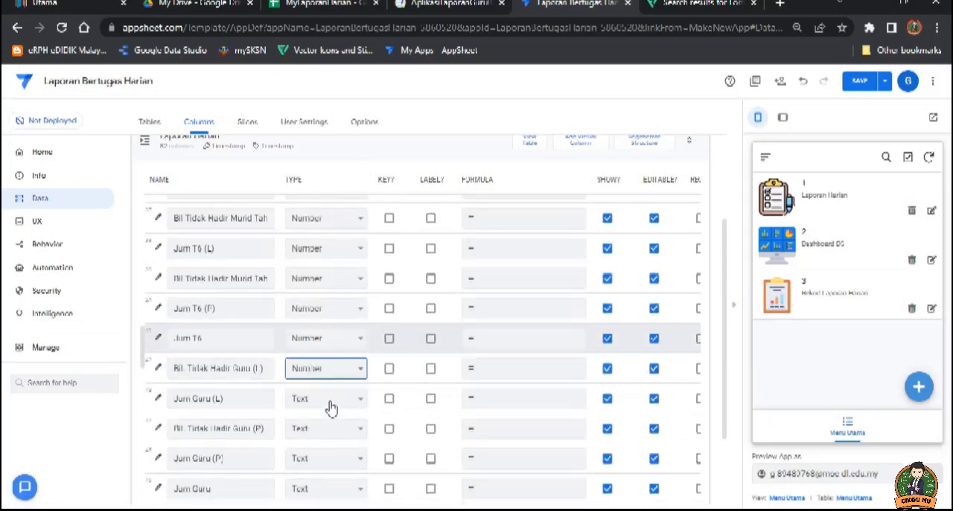
left_click(329, 407)
left_click(320, 300)
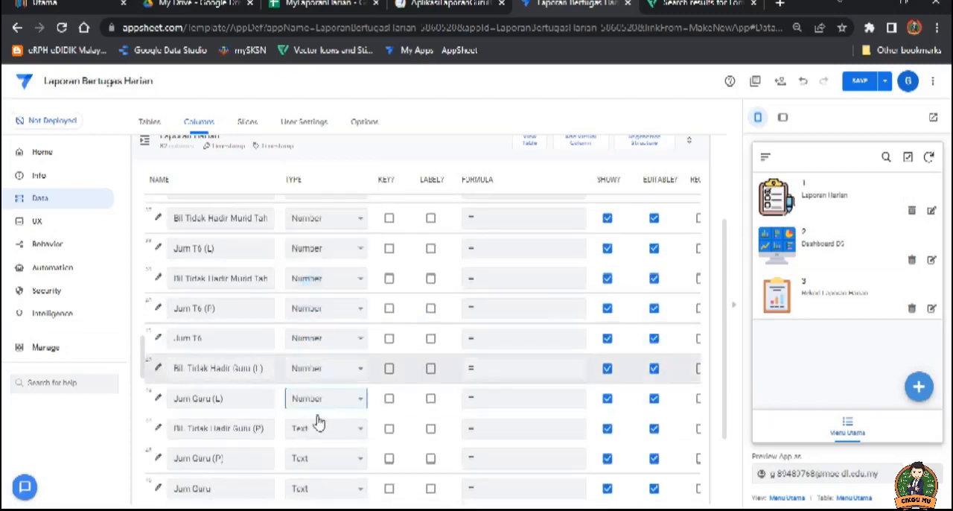
Step: Set Bil. Tidak Hadir Guru (P), Jum Guru (P) and the combined Jum Guru column to the Number type
left_click(317, 427)
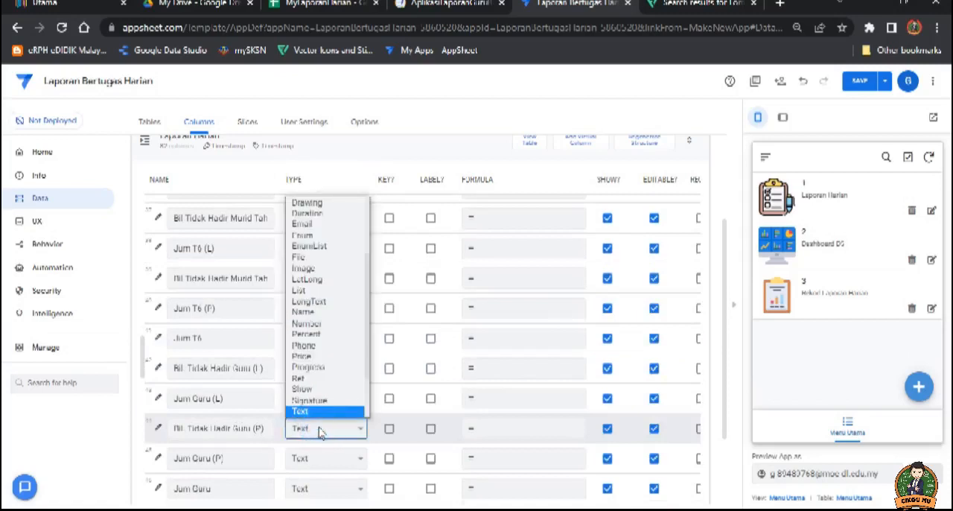
left_click(323, 332)
left_click(328, 458)
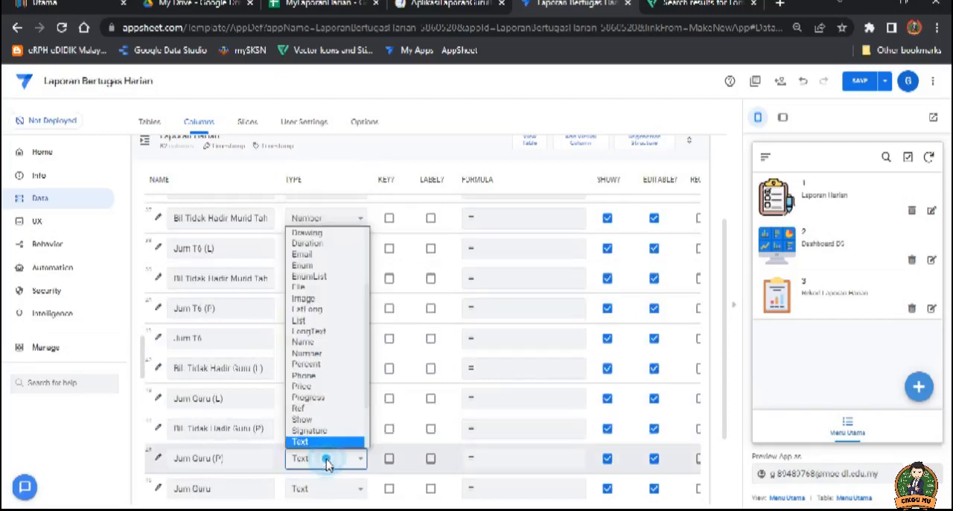
left_click(333, 358)
scroll(335, 417, "down", 1)
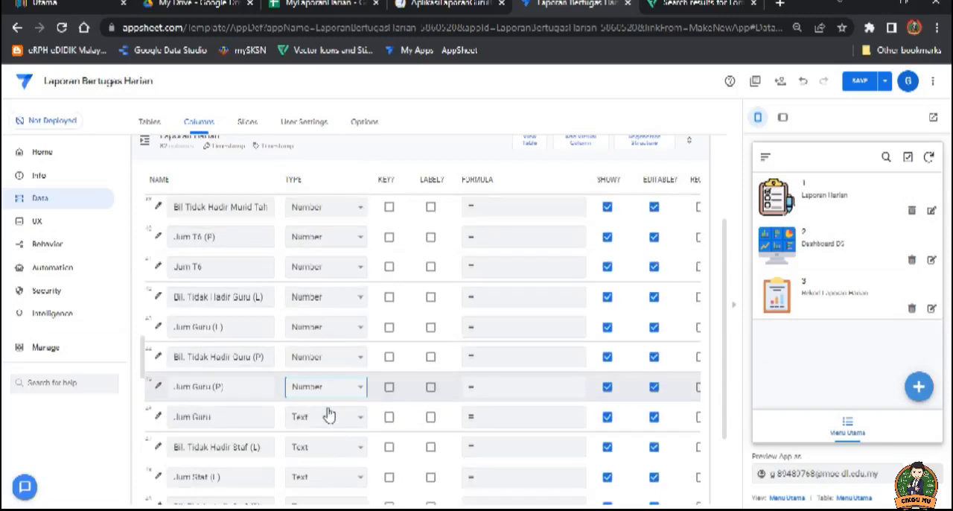
scroll(329, 415, "down", 1)
left_click(325, 345)
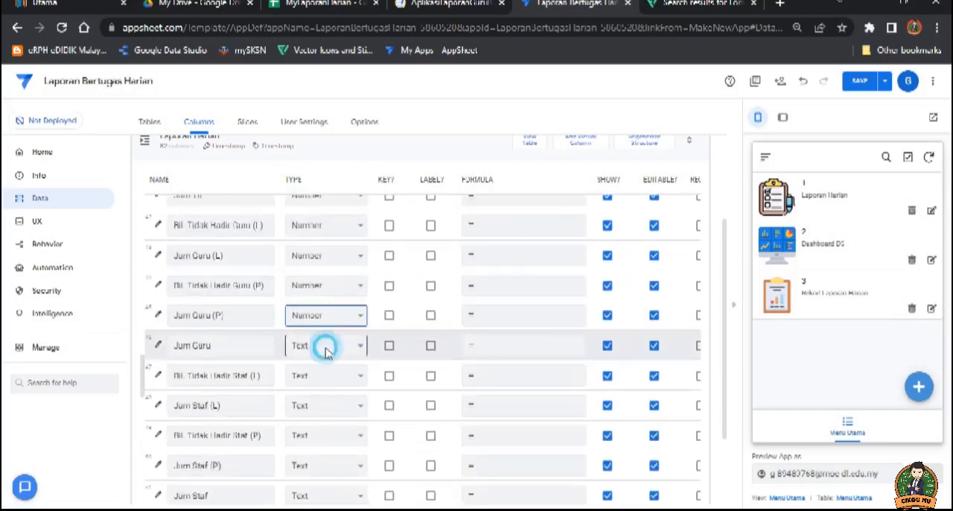
left_click(307, 241)
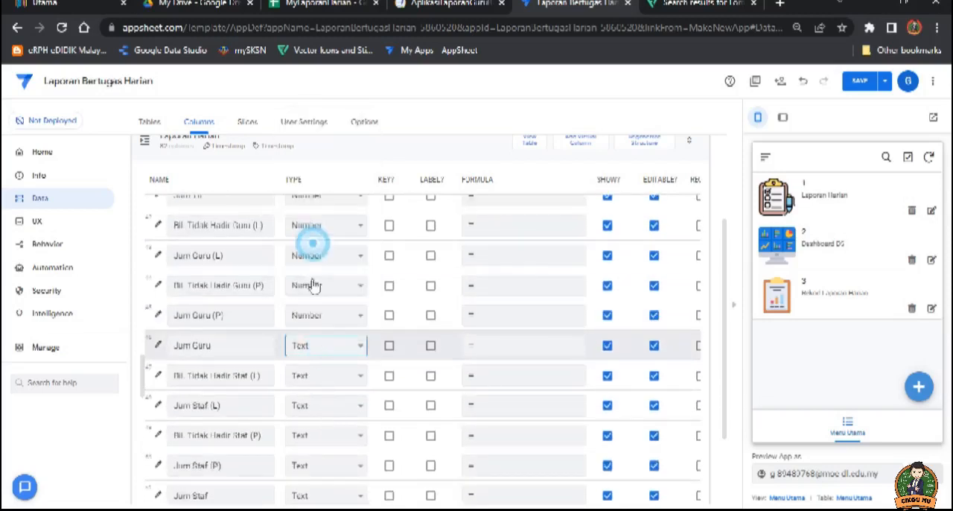
Step: Set the male staff columns, Bil. Tidak Hadir Staf (L) and Jum Staf (L), to Number
left_click(324, 375)
left_click(311, 270)
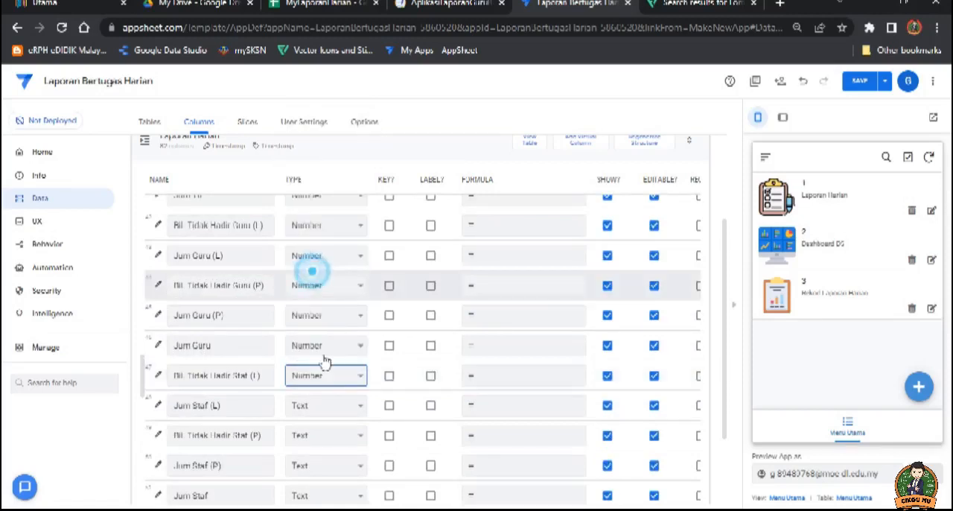
left_click(325, 405)
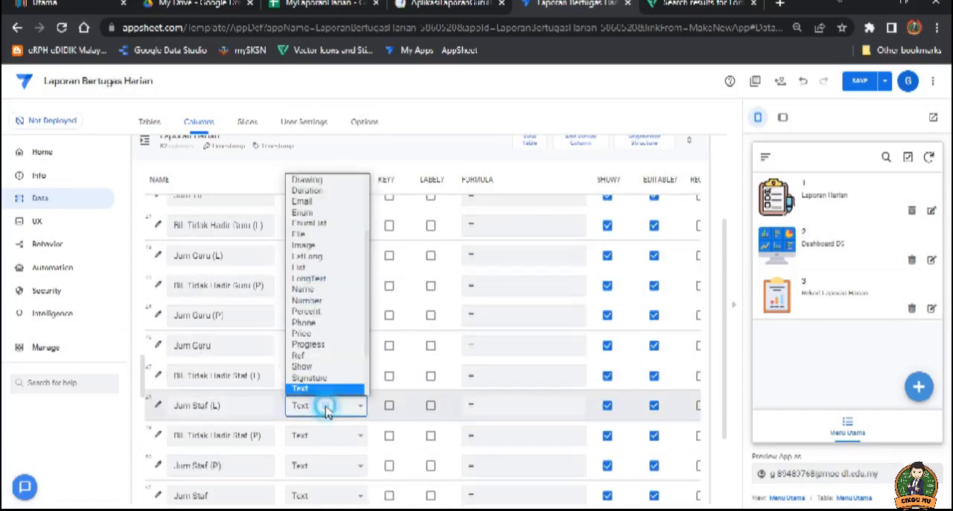
left_click(316, 301)
Step: Change Bil. Tidak Hadir Staf (P), Jum Staf (P) and the combined Jum Staf column to the Number type
left_click(337, 434)
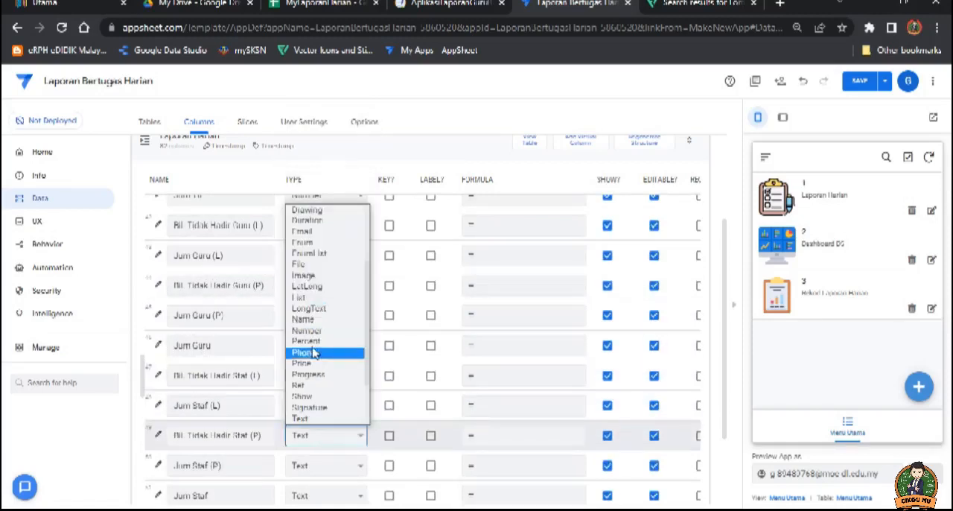
left_click(318, 333)
left_click(326, 466)
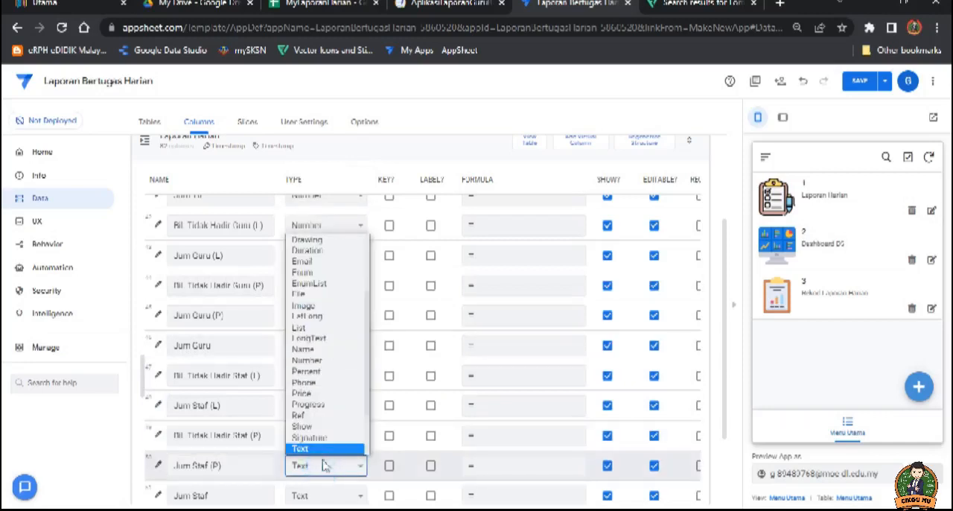
left_click(324, 362)
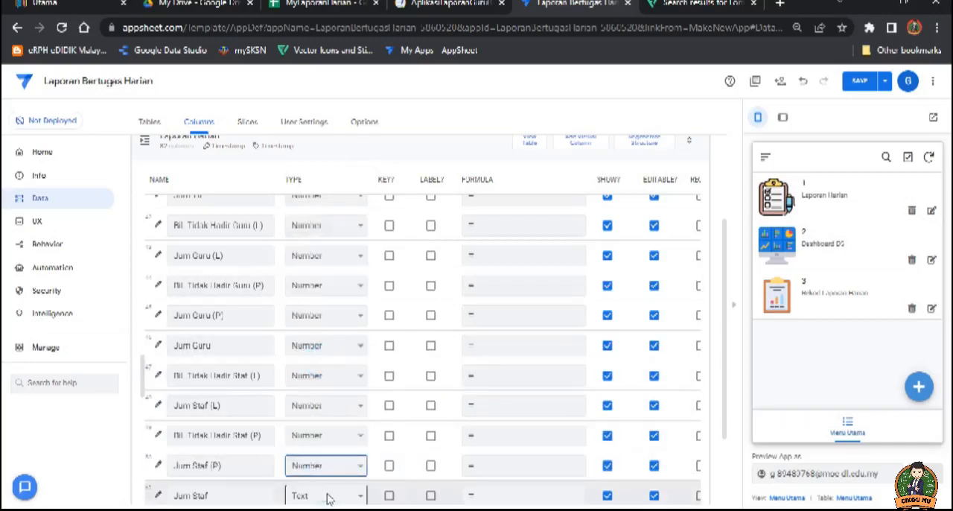
left_click(328, 494)
left_click(319, 388)
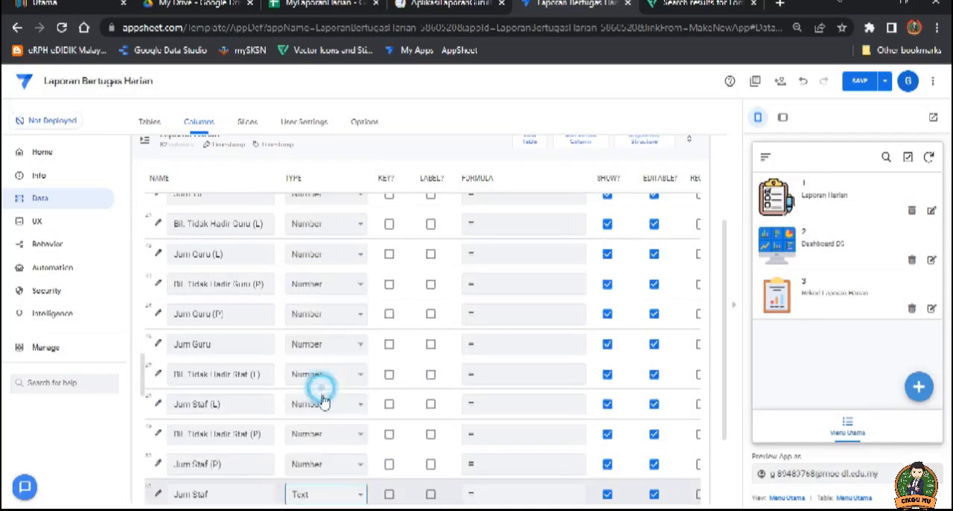
scroll(332, 431, "down", 2)
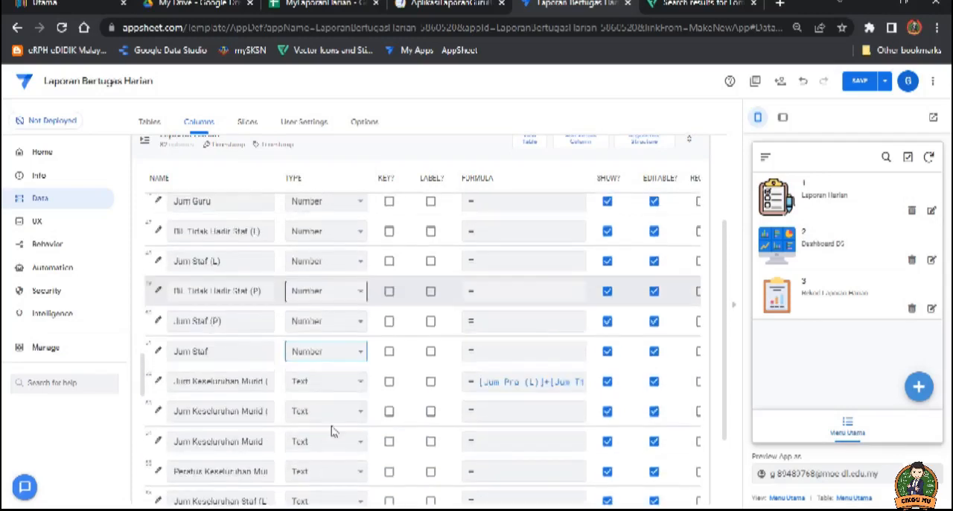
Step: Set the overall pupil columns, Jum Keseluruhan Murid (L), (P) and combined, plus Peratus Keseluruhan Murid, to the Number type
left_click(331, 382)
left_click(313, 278)
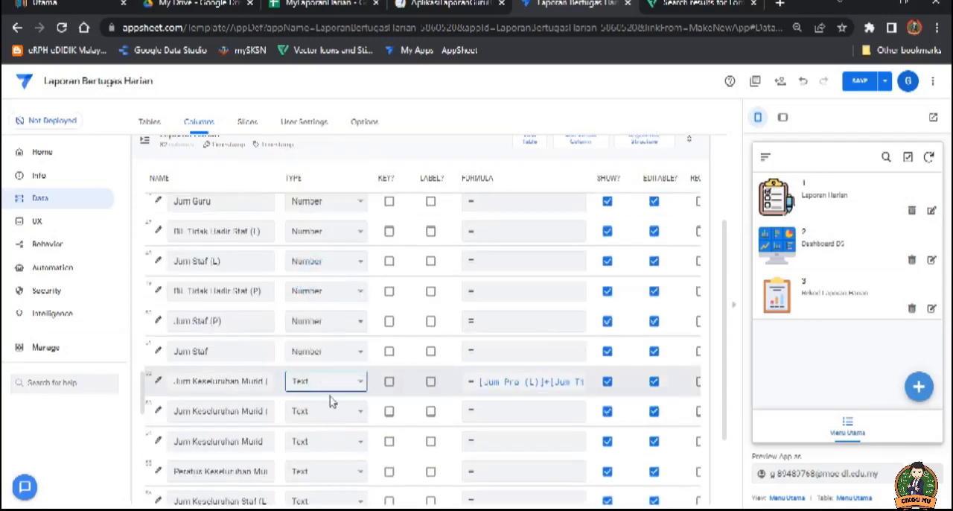
left_click(328, 411)
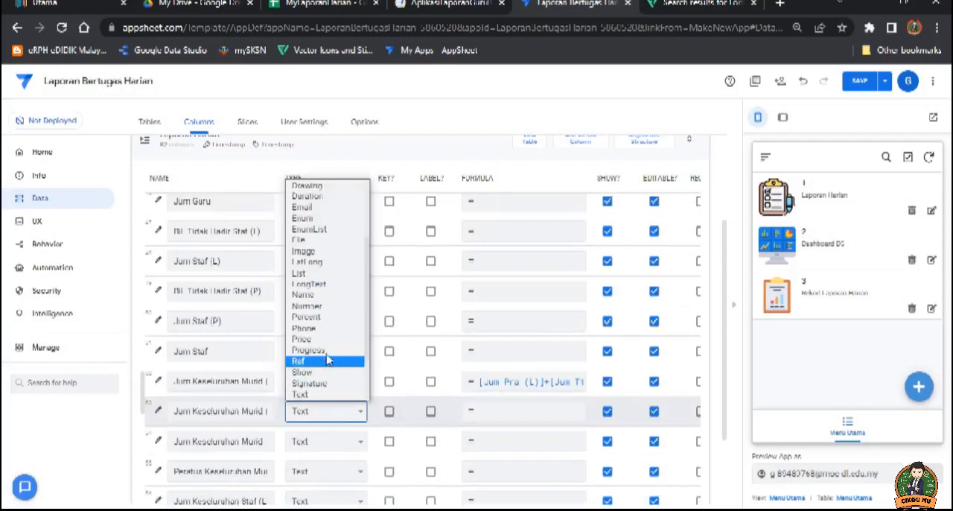
left_click(314, 306)
left_click(325, 439)
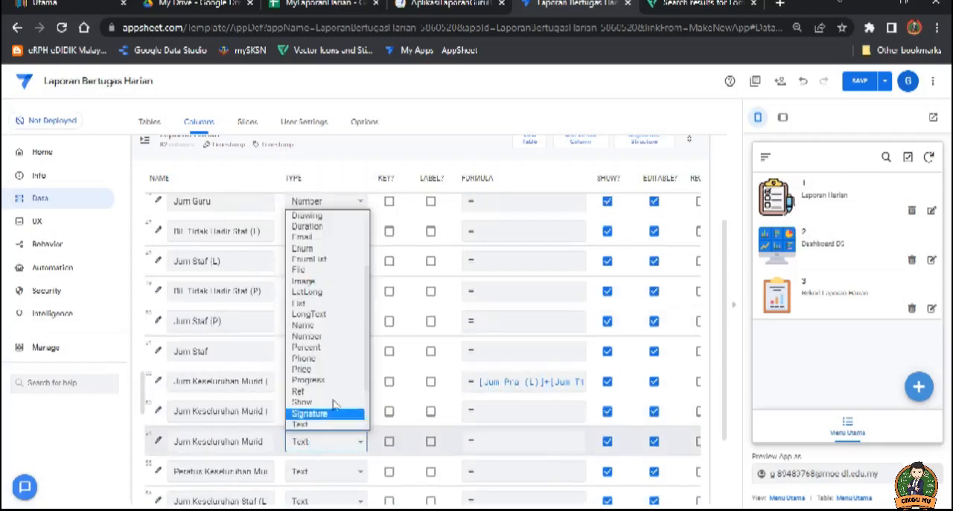
left_click(336, 334)
left_click(339, 469)
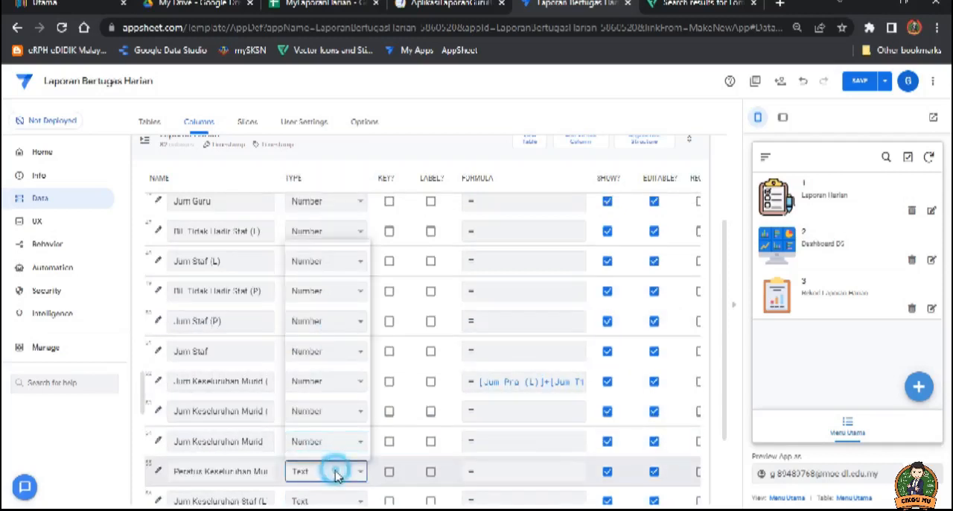
left_click(336, 369)
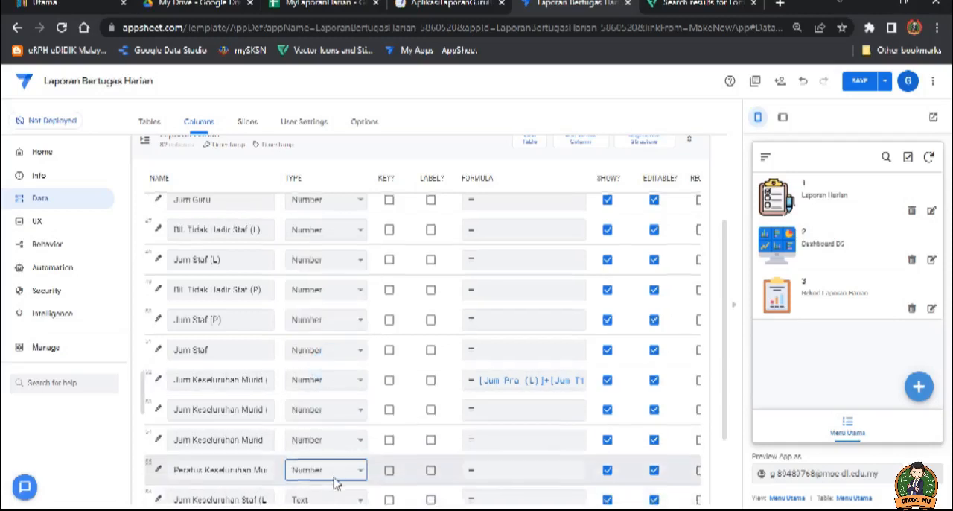
Step: Set the overall staff columns, Jum Keseluruhan Staf (L) and (P), Jumlah Keseluruhan Staf and Peratus Keseluruhan Staf, to the Number type
scroll(333, 477, "down", 1)
left_click(330, 432)
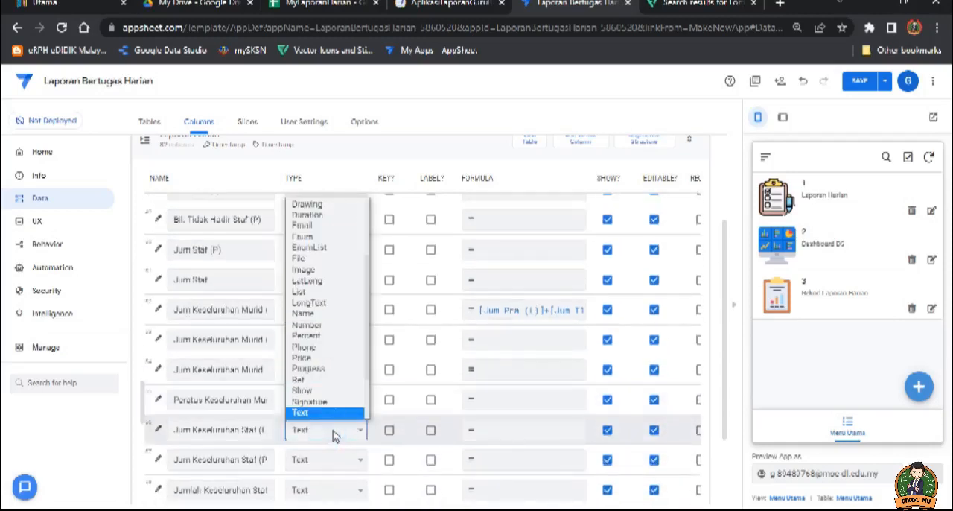
left_click(309, 325)
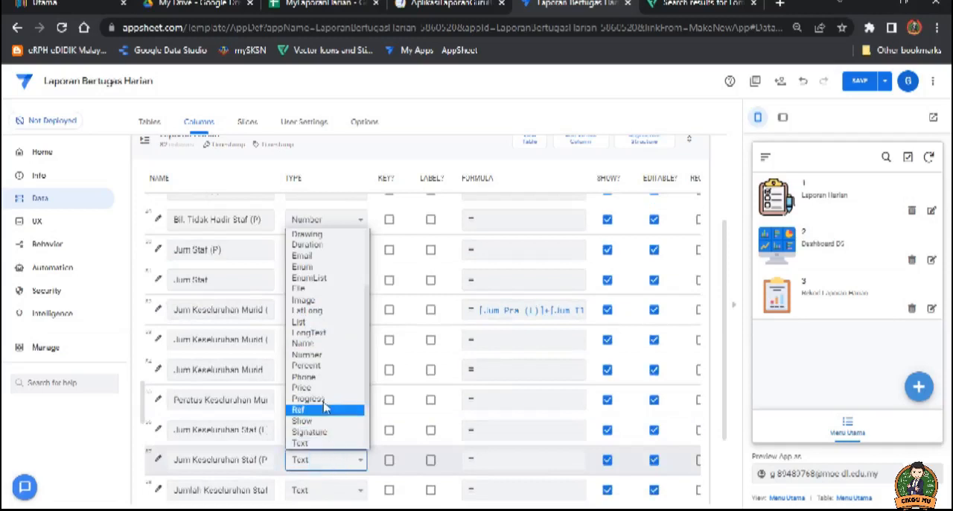
left_click(315, 355)
left_click(332, 490)
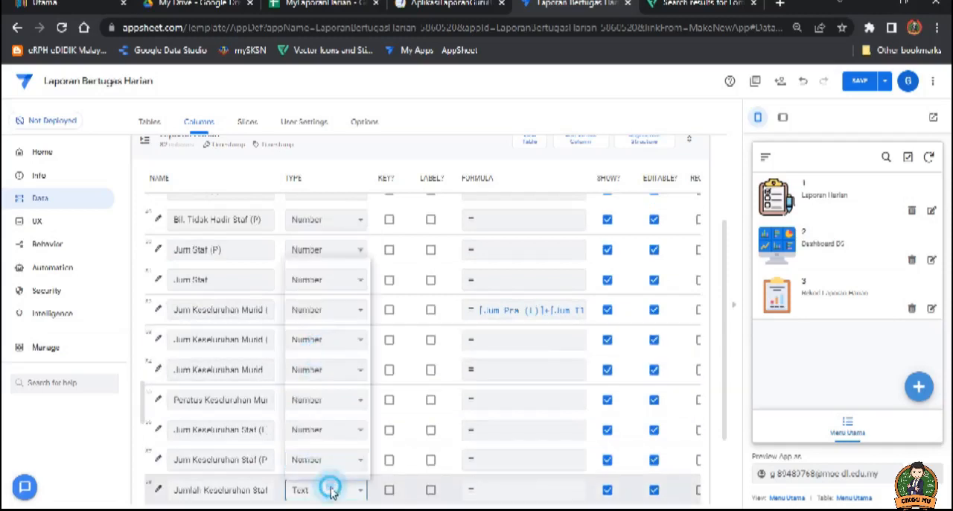
left_click(328, 382)
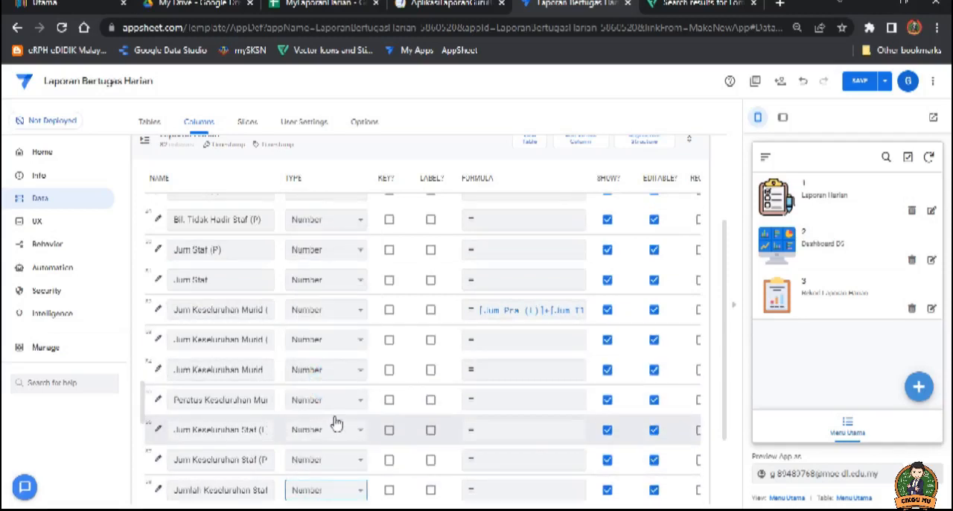
scroll(332, 406, "down", 2)
left_click(325, 377)
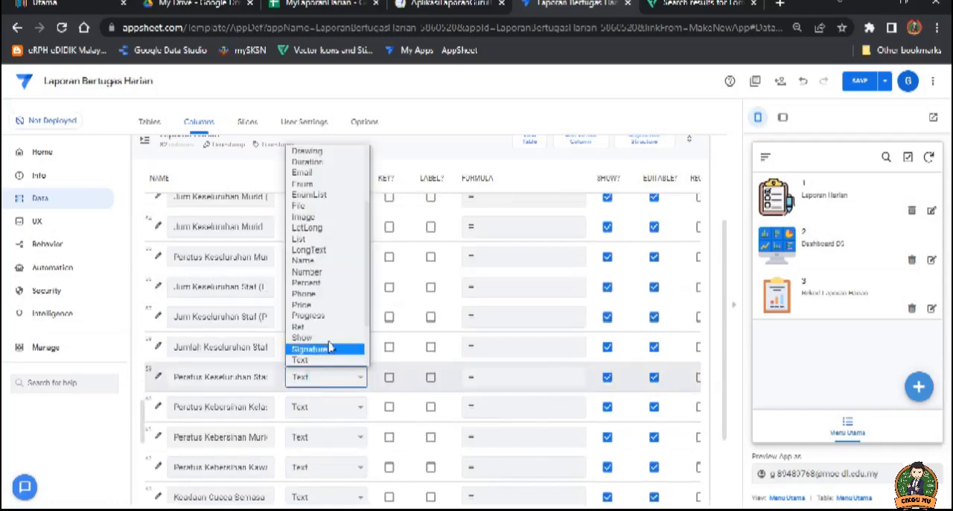
left_click(317, 271)
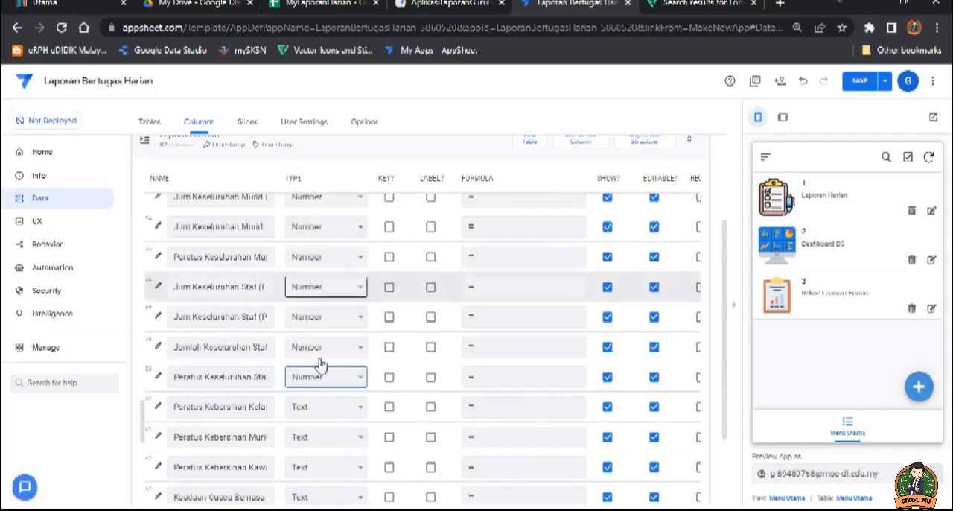
Step: Set Peratus Kebersihan Kelas and Peratus Kebersihan Murid to the Number type and save the app
left_click(330, 411)
left_click(320, 303)
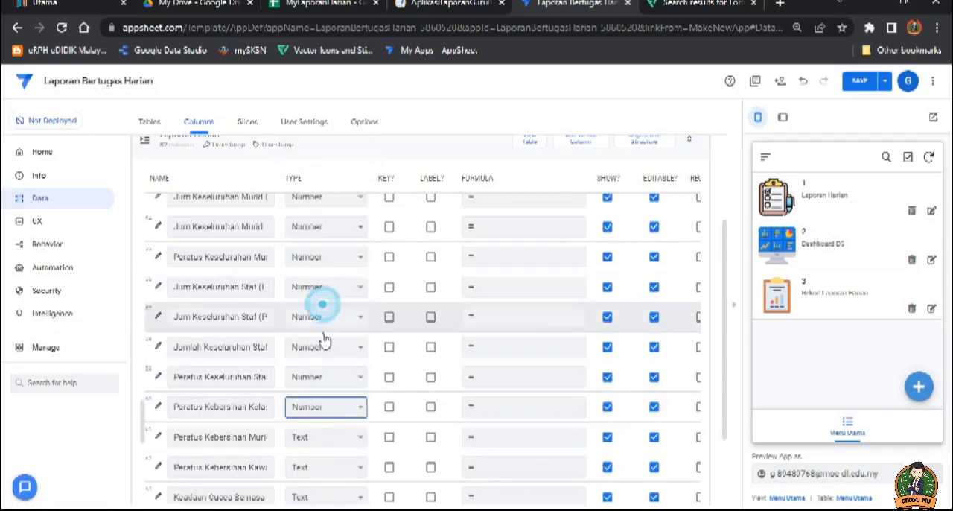
left_click(333, 438)
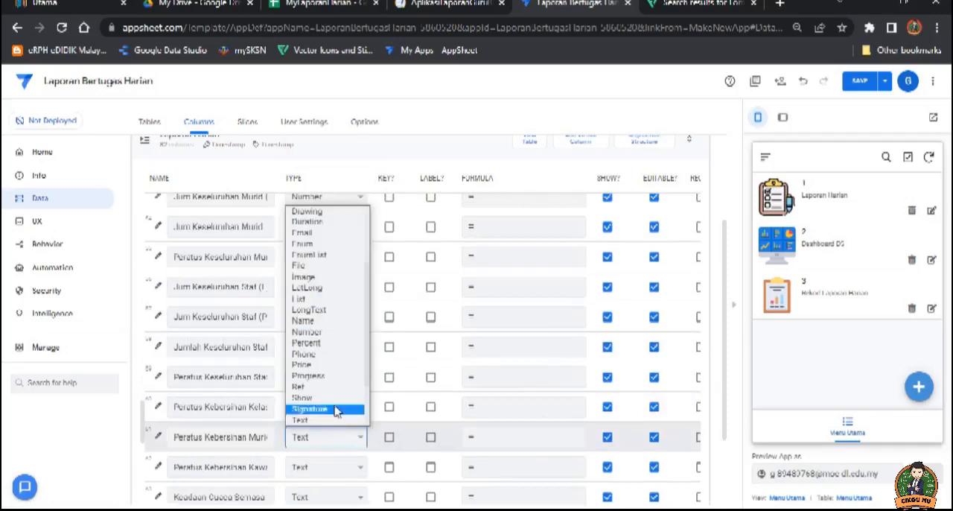
left_click(331, 336)
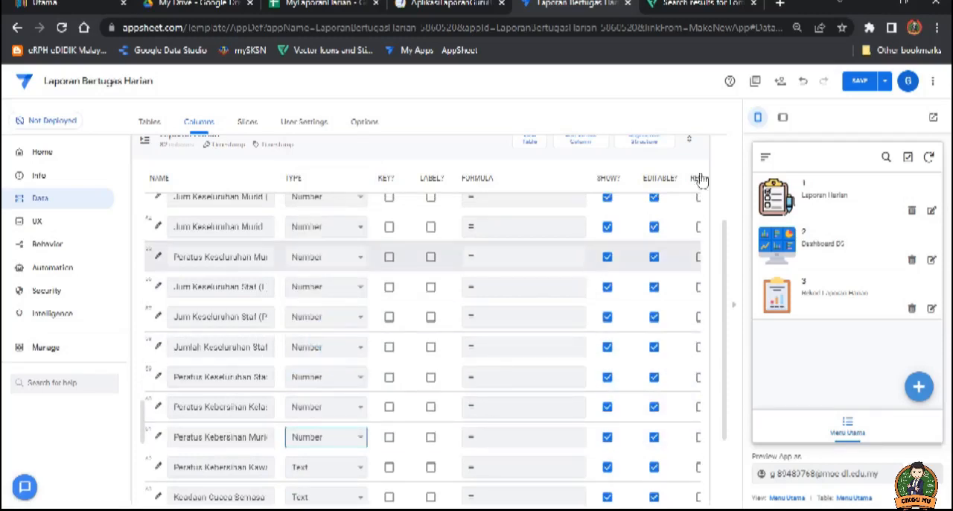
left_click(861, 88)
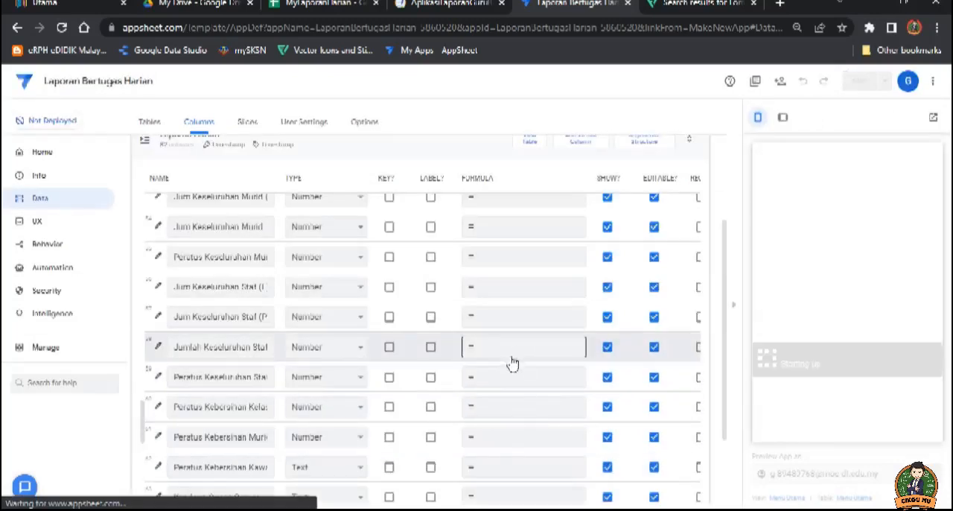
Step: Review the app formula of Jum Keseluruhan Murid (L) and save it
scroll(511, 360, "up", 2)
scroll(521, 363, "up", 2)
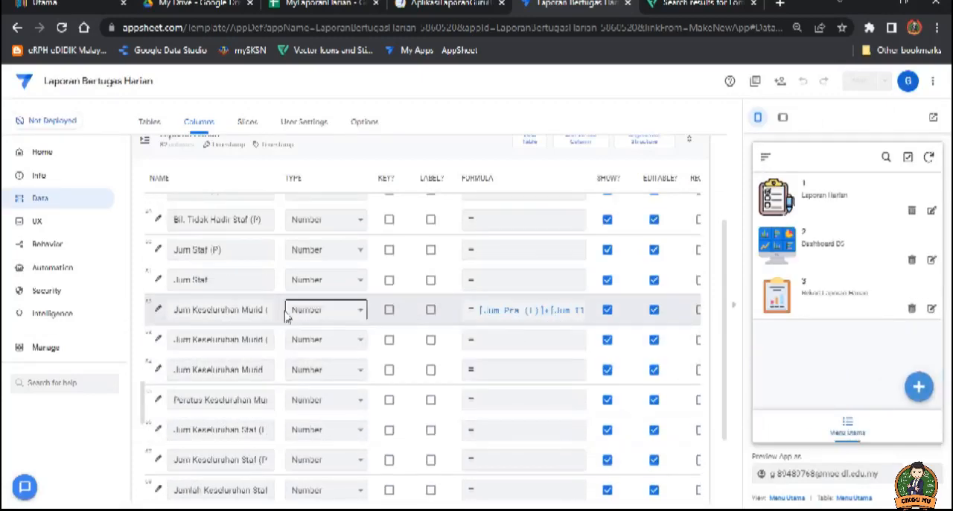
left_click(535, 313)
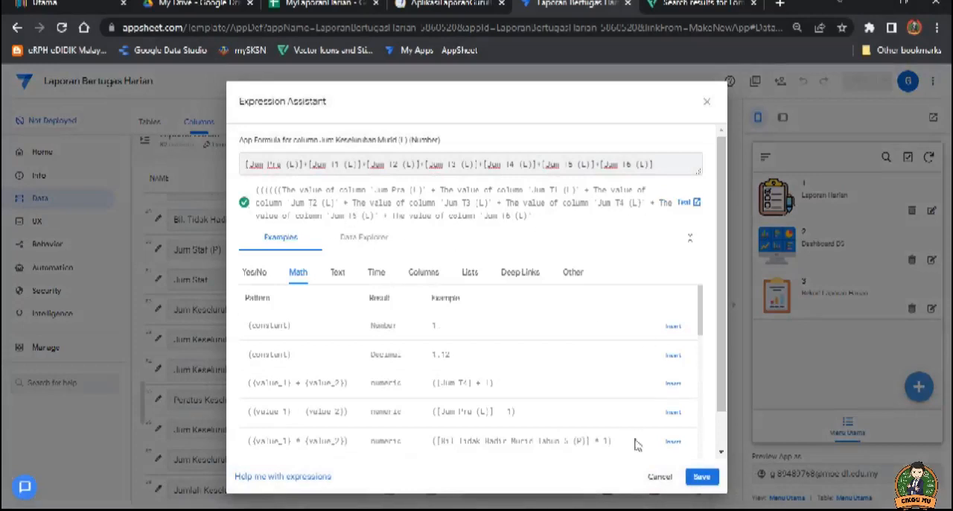
left_click(702, 477)
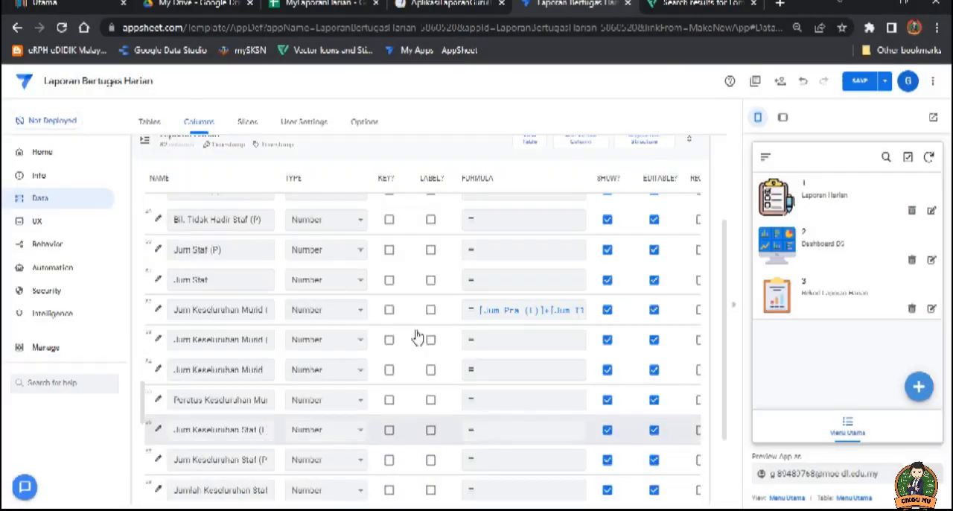
Step: Start the app formula for Jum Keseluruhan Murid (P) with [Jum Pra (P)]+
left_click(267, 337)
left_click(513, 340)
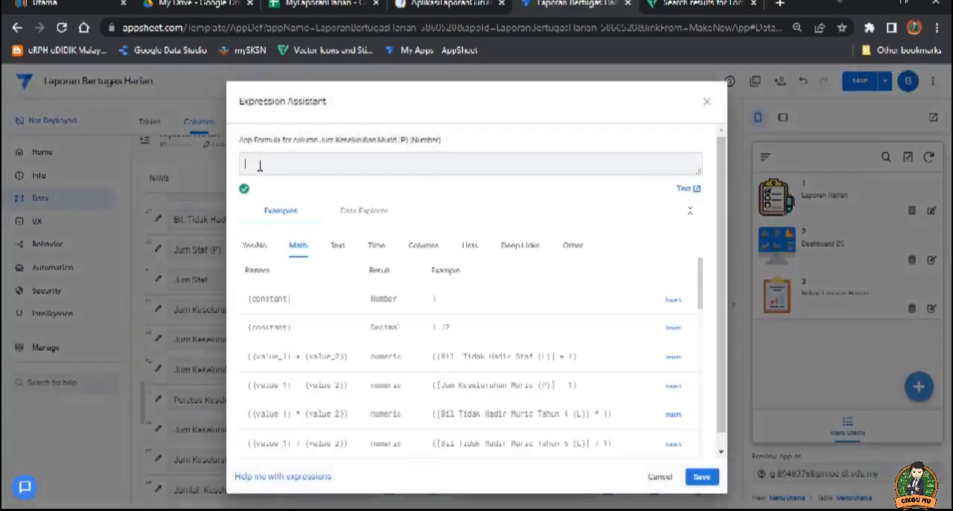
left_click(420, 245)
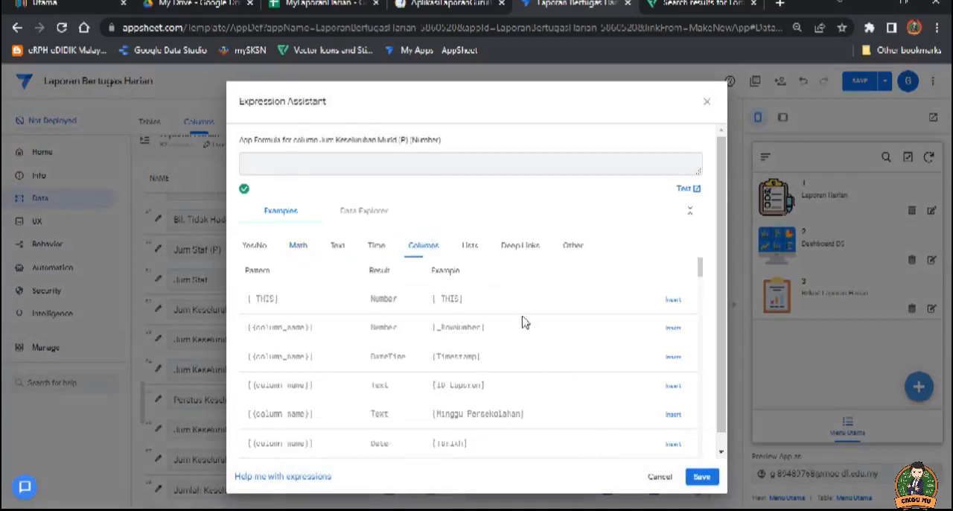
scroll(506, 335, "down", 3)
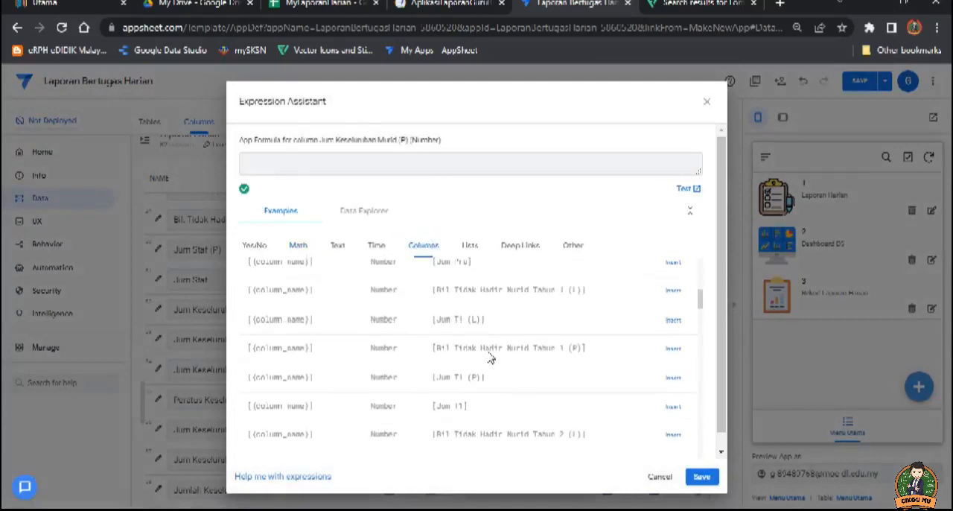
scroll(484, 358, "down", 2)
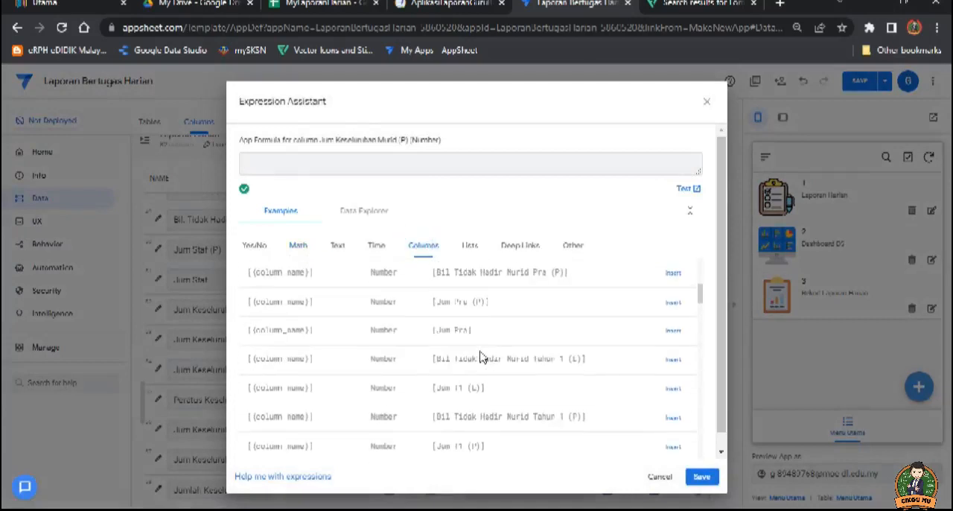
left_click(674, 304)
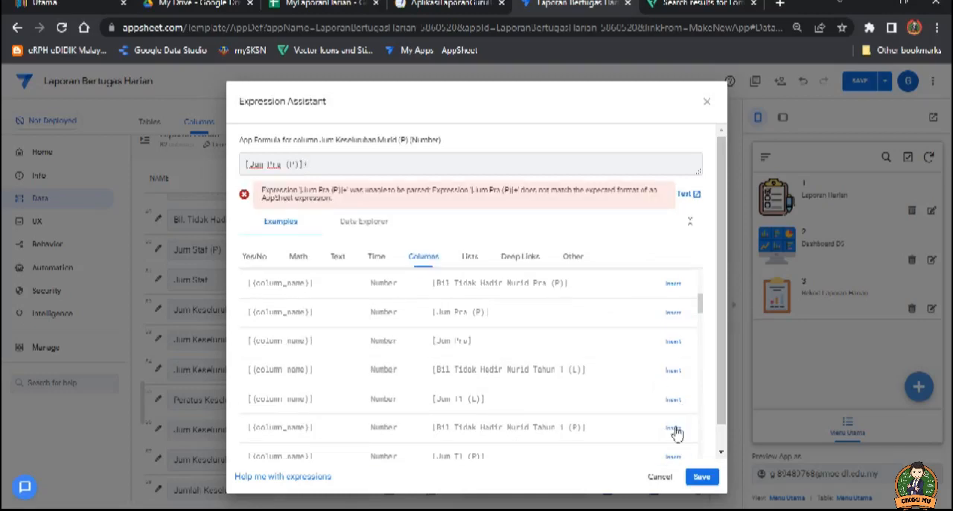
scroll(663, 417, "down", 1)
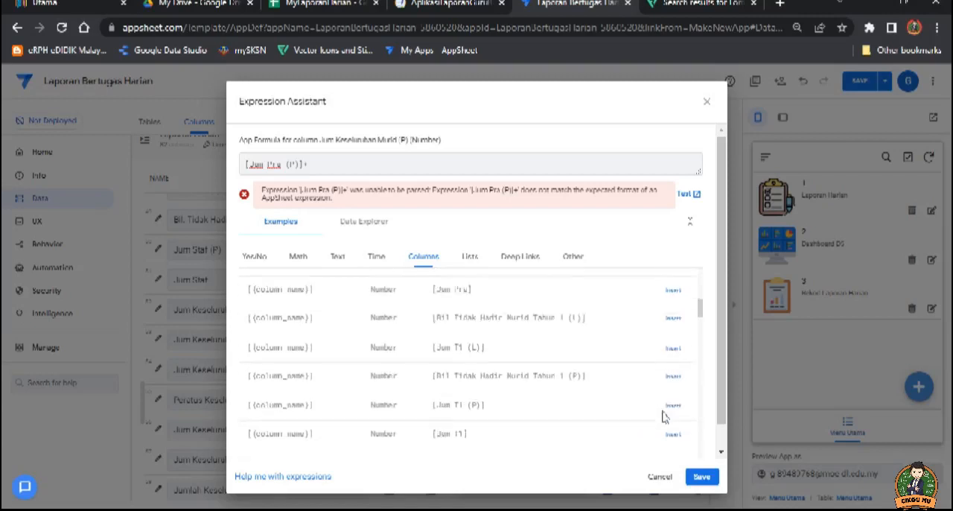
scroll(626, 386, "up", 1)
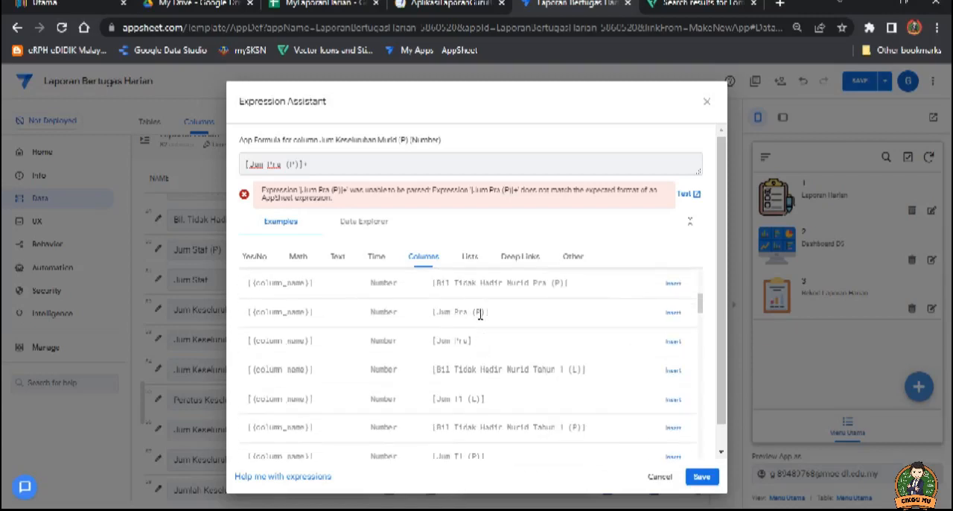
left_click(673, 313)
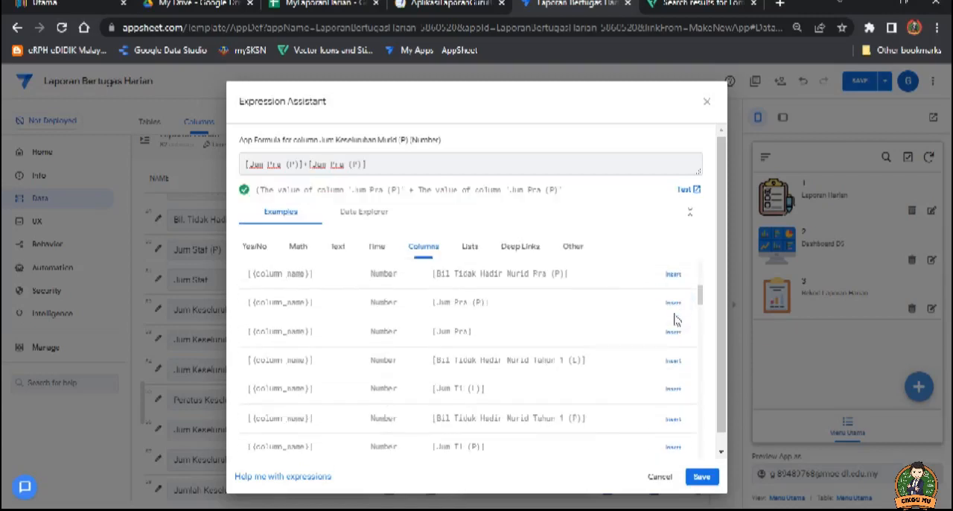
left_click_drag(370, 166, 319, 167)
key("BackSpace")
Step: Append [Jum T1 (P)]+[Jum T2 (P)]+ to the Jum Keseluruhan Murid (P) formula
left_click(673, 447)
type("+")
scroll(616, 388, "down", 1)
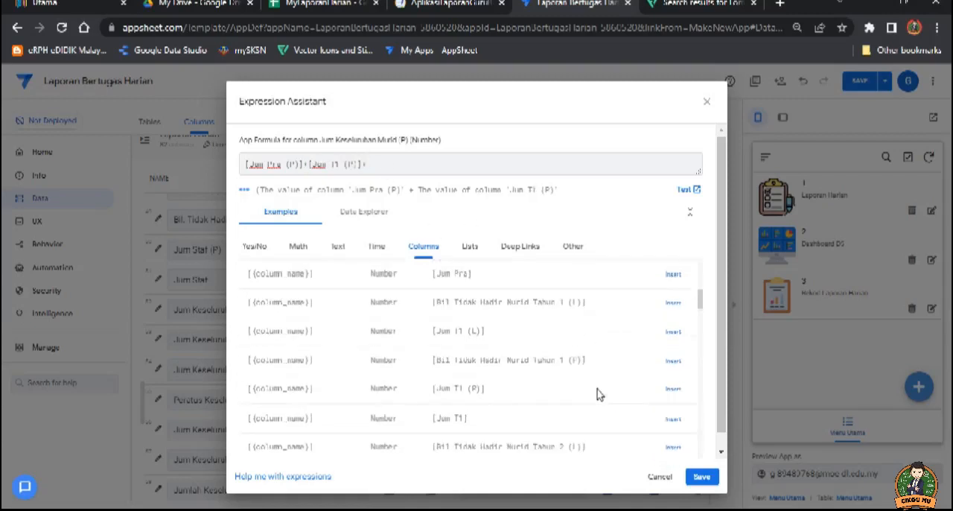
scroll(569, 395, "down", 1)
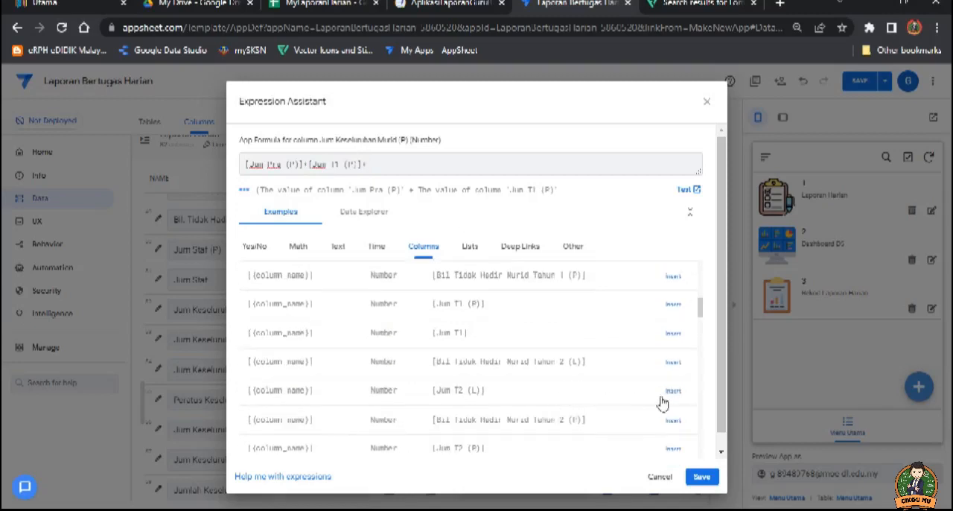
left_click(673, 449)
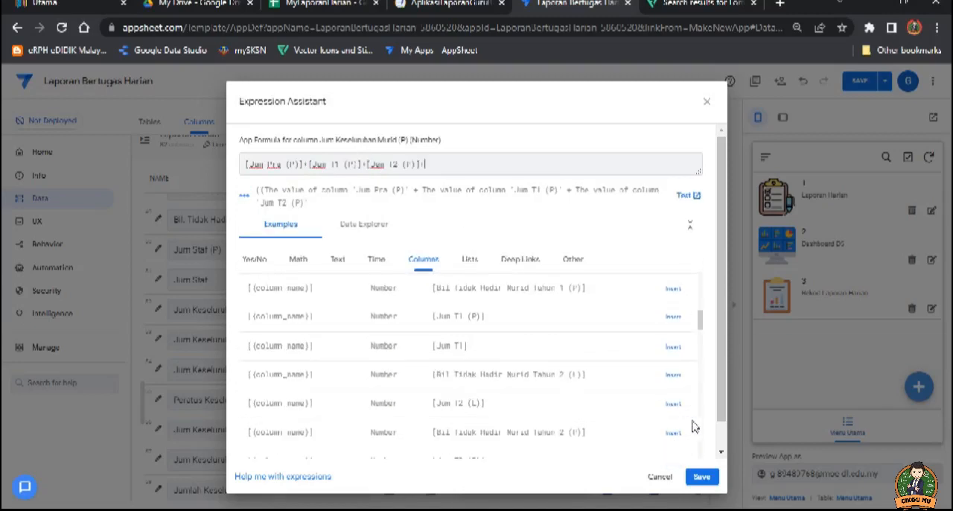
scroll(723, 414, "down", 1)
scroll(613, 388, "down", 5)
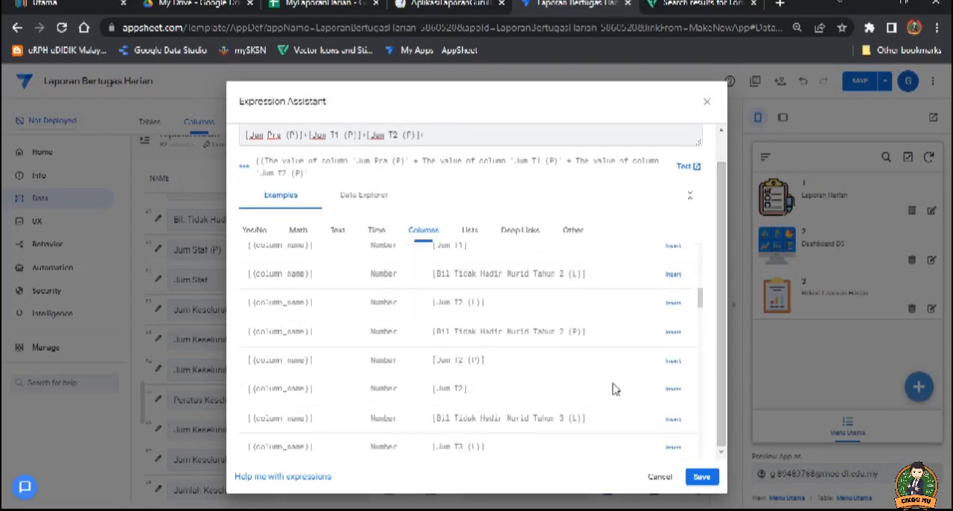
type("+")
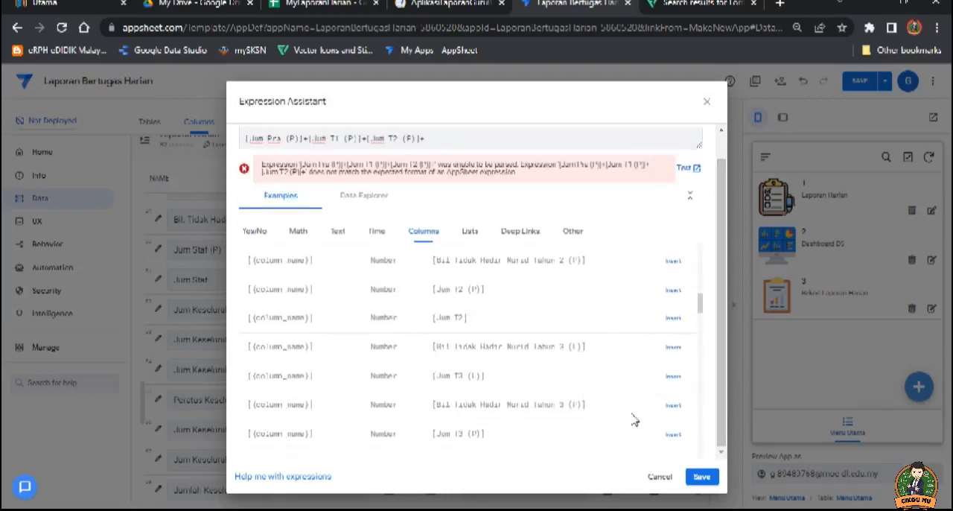
Step: Extend the Jum Keseluruhan Murid (P) formula with [Jum T3 (P)]+[Jum T4 (P)]+
left_click(669, 437)
scroll(684, 432, "down", 1)
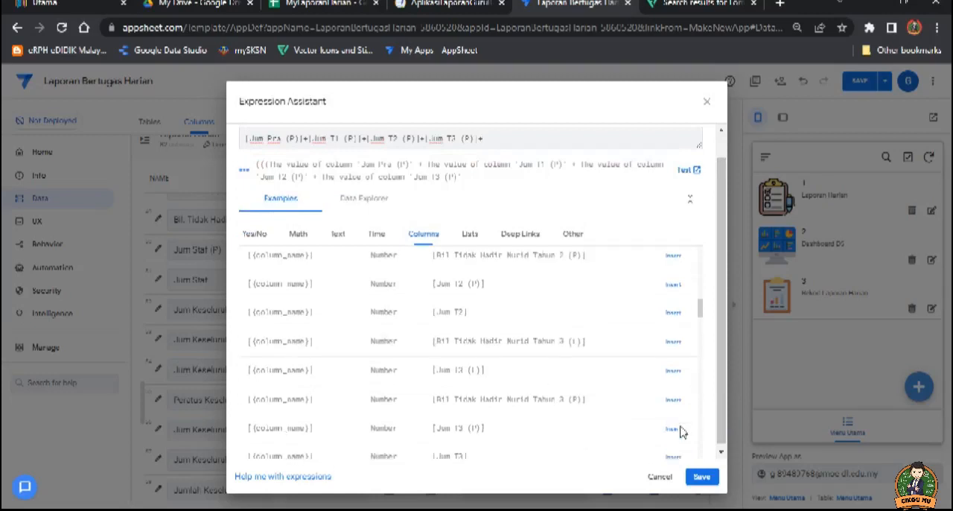
scroll(670, 426, "down", 1)
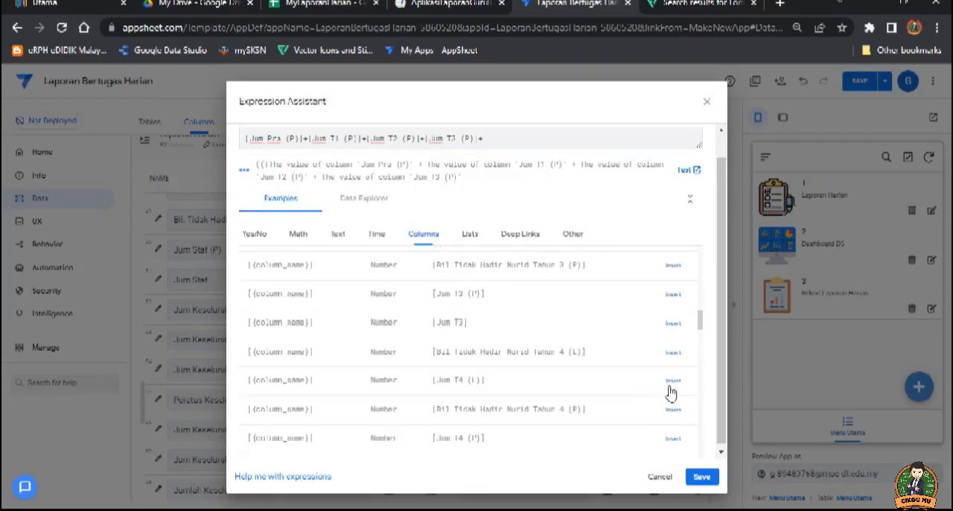
left_click(670, 438)
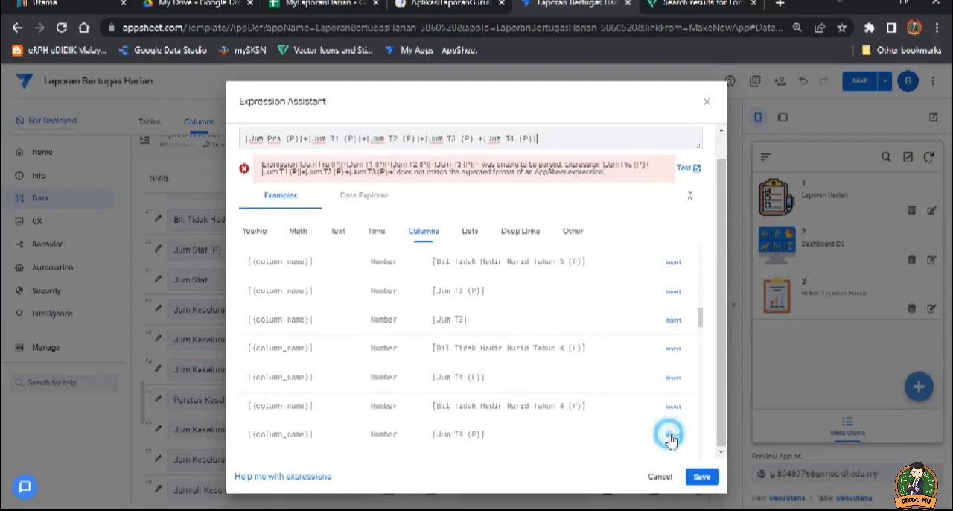
type("+")
Step: Complete the Jum Keseluruhan Murid (P) formula with [Jum T5 (P)]+[Jum T6 (P)] and save it
scroll(659, 386, "down", 2)
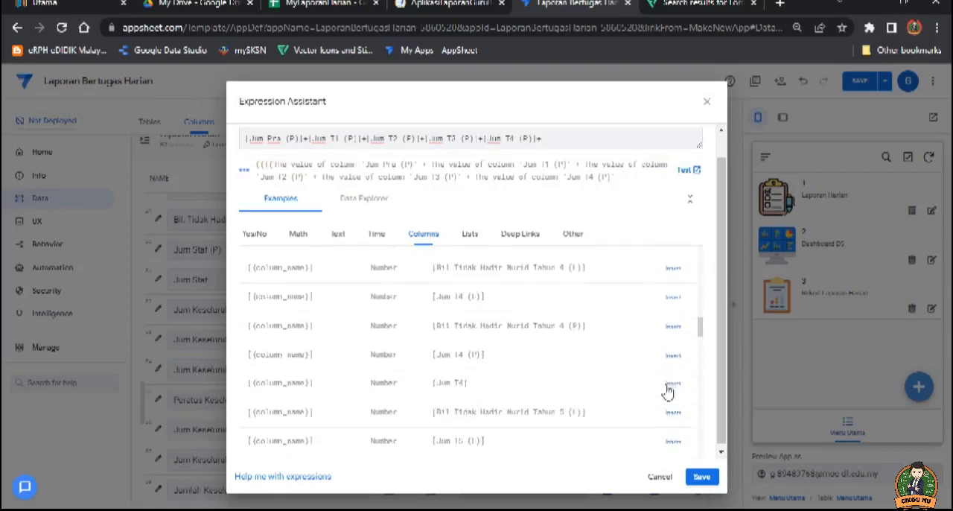
left_click(672, 441)
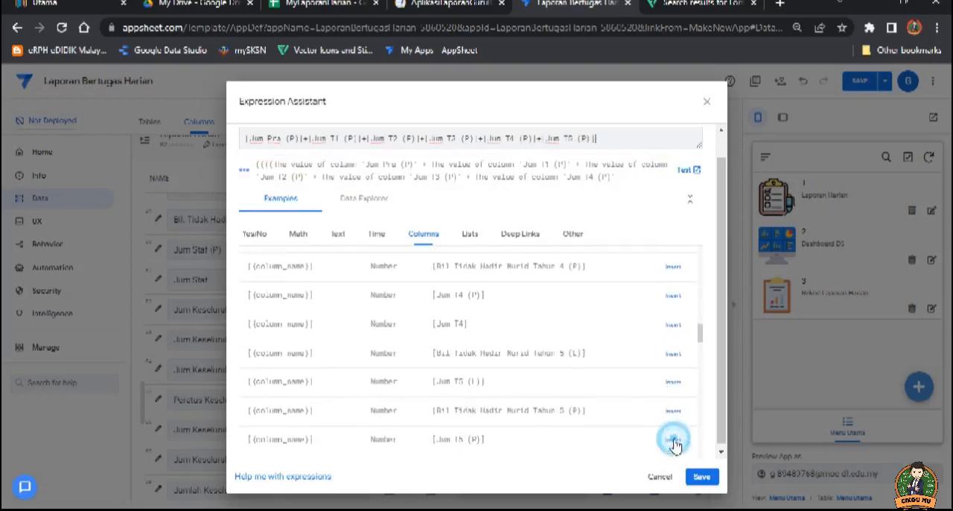
type("+")
scroll(638, 410, "down", 2)
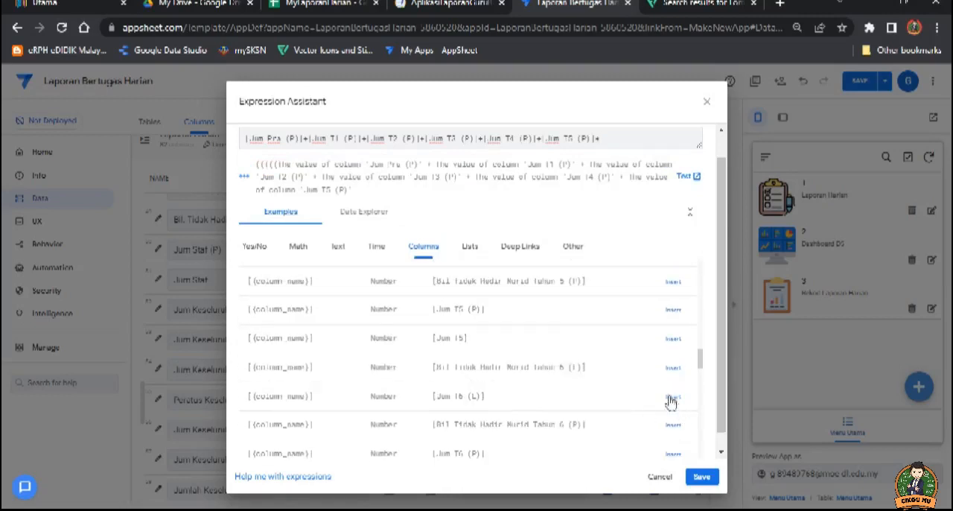
left_click(673, 447)
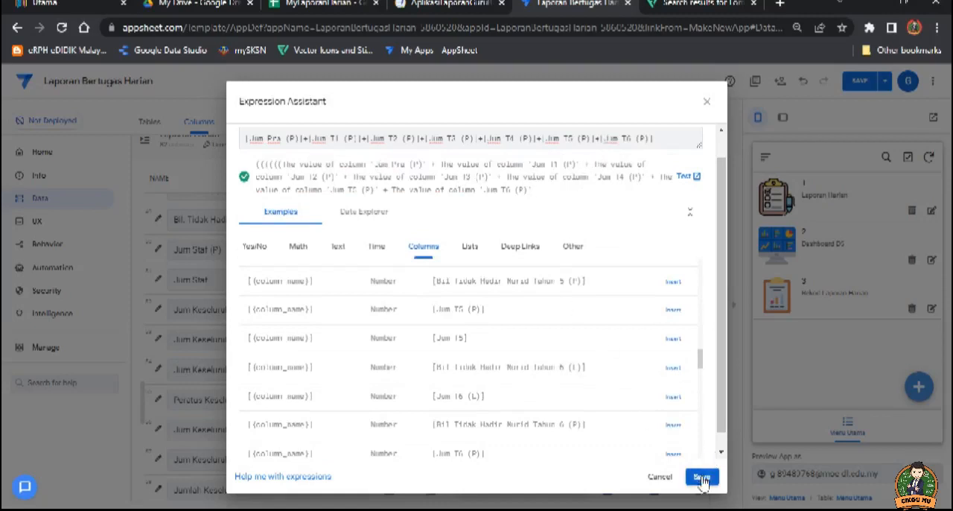
left_click(701, 477)
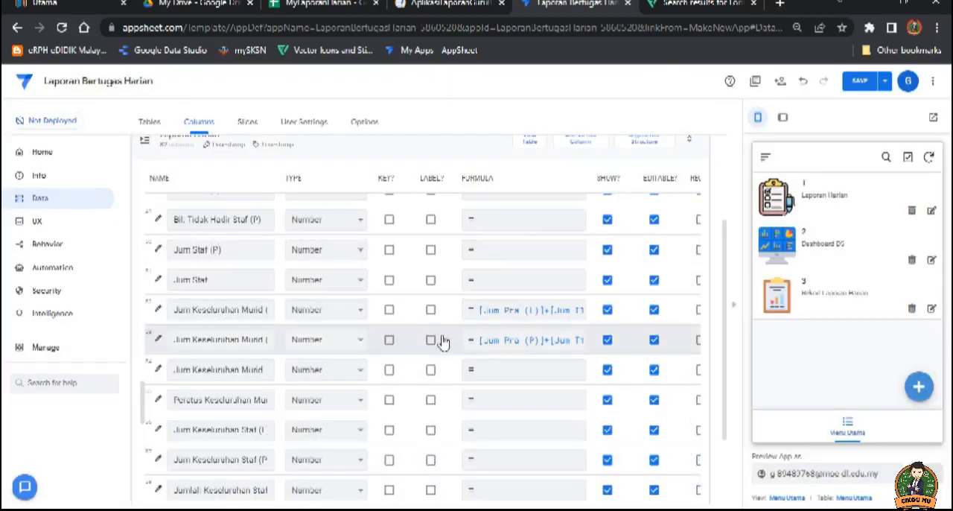
Step: Give the combined Jum Keseluruhan Murid column the formula [Jum Keseluruhan Murid (L)]+[Jum Keseluruhan Murid (P)] and save it
left_click(245, 369)
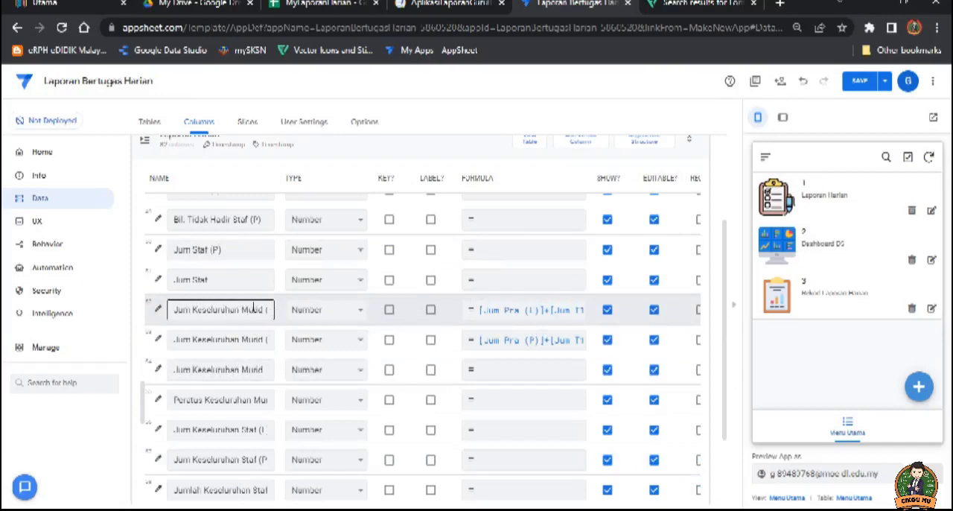
left_click(511, 371)
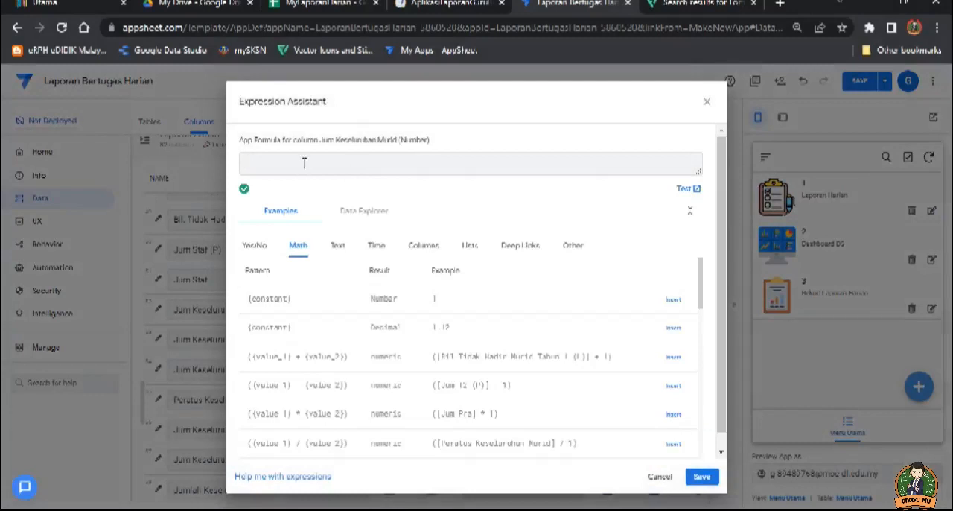
left_click_drag(701, 291, 704, 393)
left_click(422, 245)
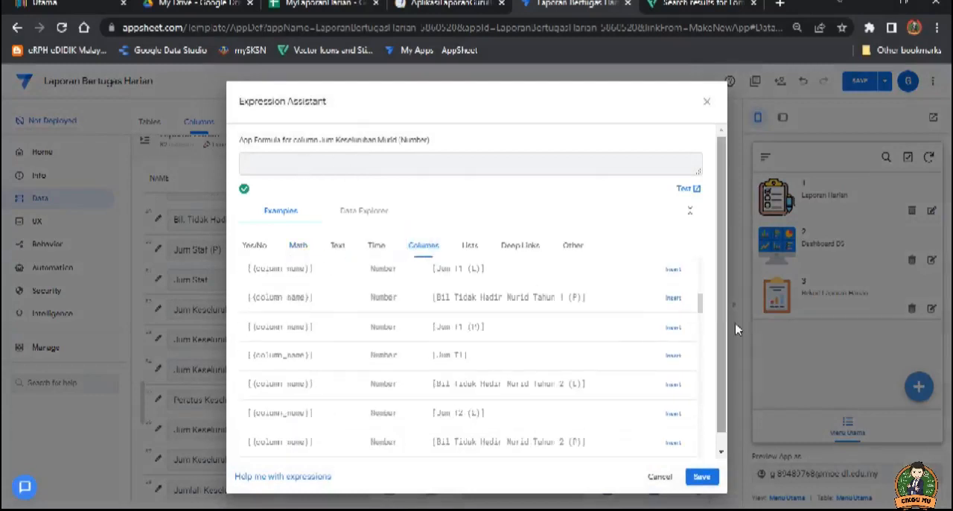
left_click_drag(701, 306, 712, 406)
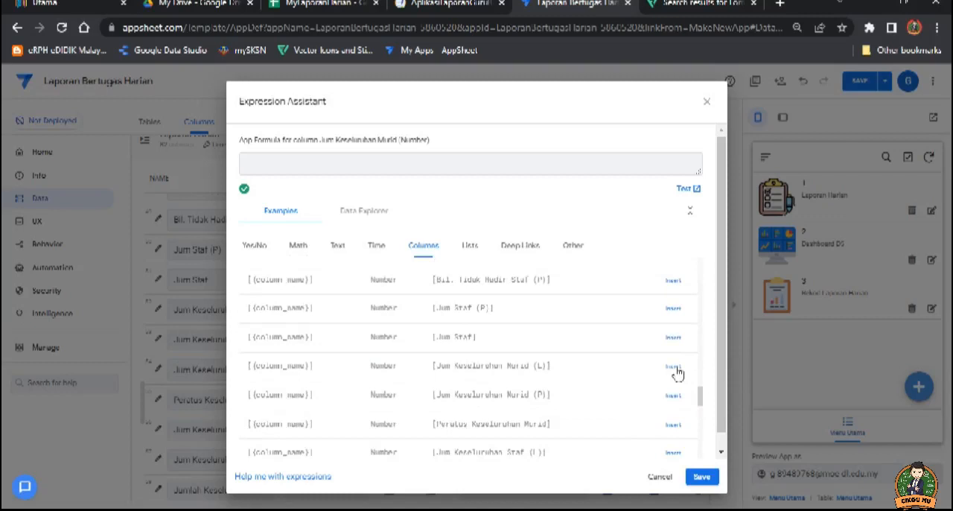
left_click(673, 367)
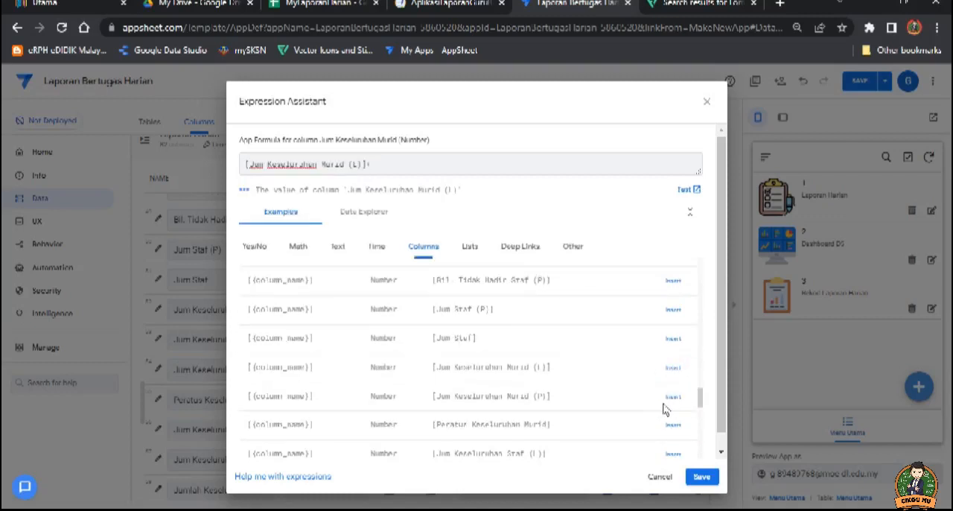
left_click(673, 396)
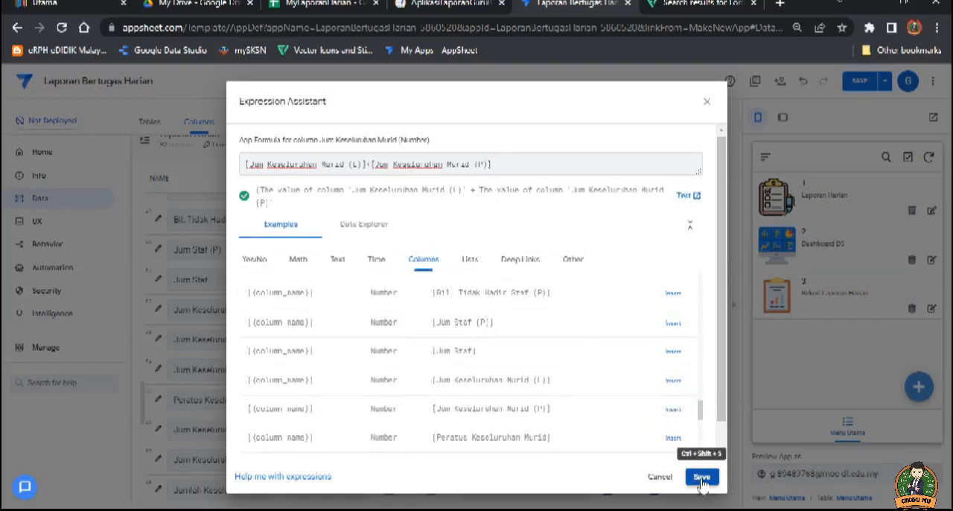
left_click(702, 477)
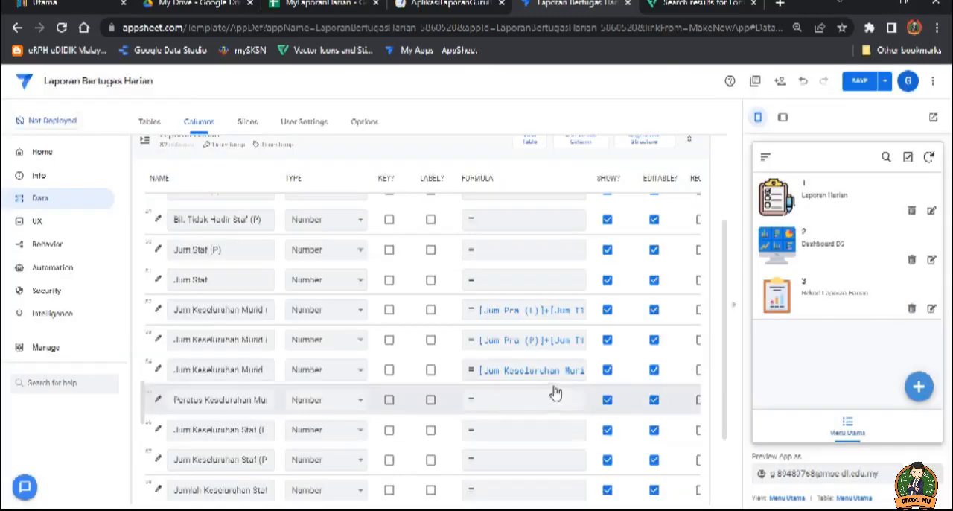
Step: Give the Peratus Keseluruhan Murid column the formula [Jum Keseluruhan Murid]/196*100 and save it
left_click(256, 399)
left_click(534, 406)
left_click(539, 404)
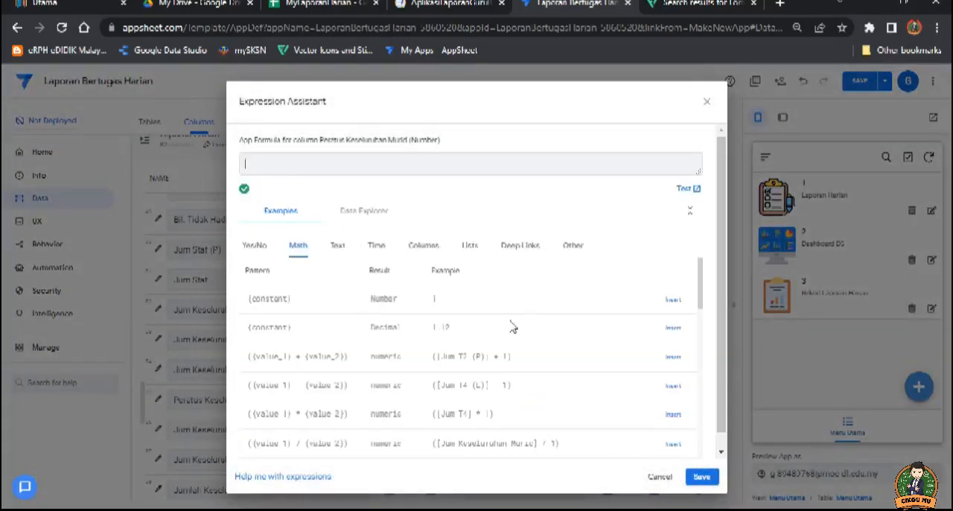
left_click_drag(700, 298, 703, 374)
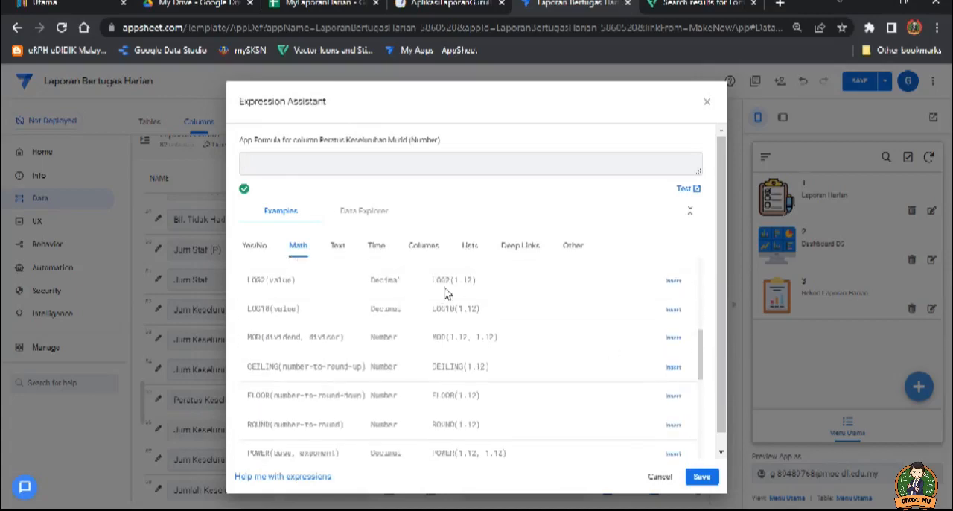
left_click(424, 246)
left_click_drag(700, 298, 708, 407)
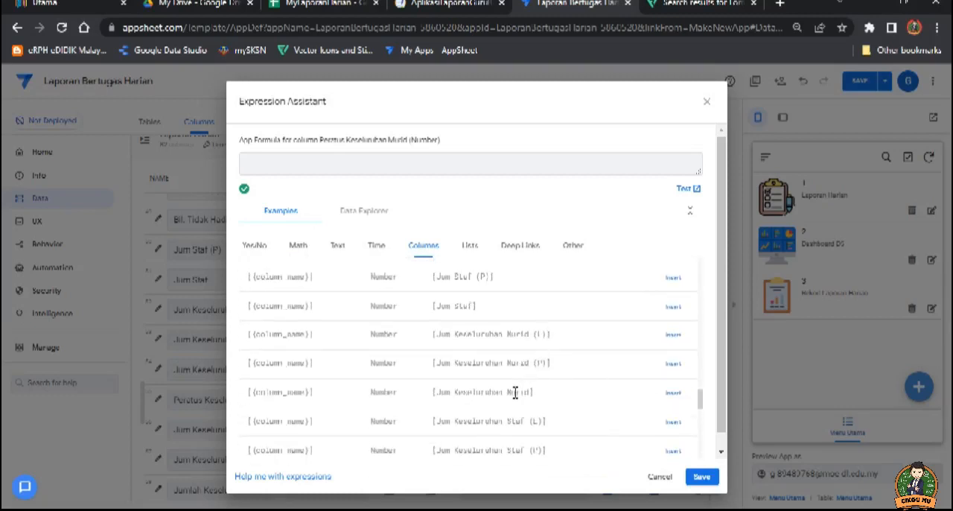
left_click(671, 393)
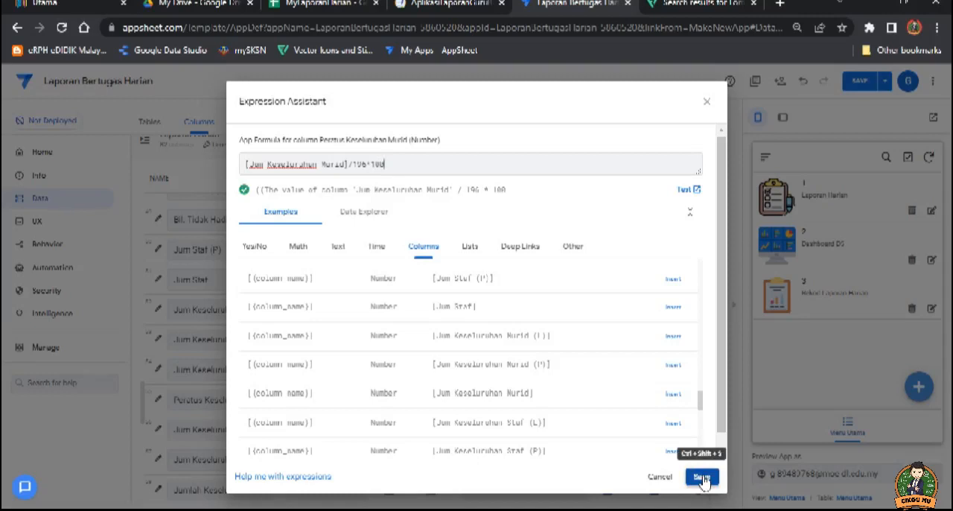
left_click(704, 479)
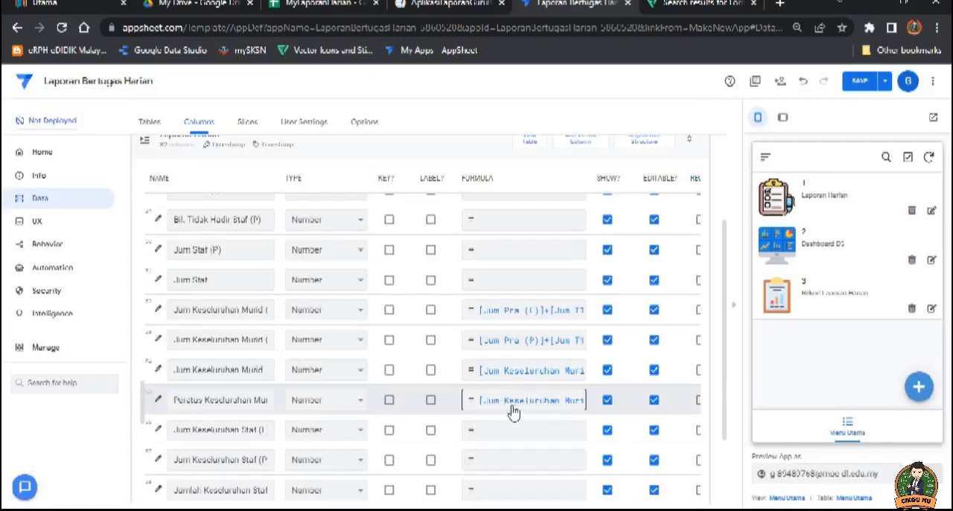
Step: Change the Peratus Keseluruhan Murid column's type to Percent and save the app
left_click(359, 403)
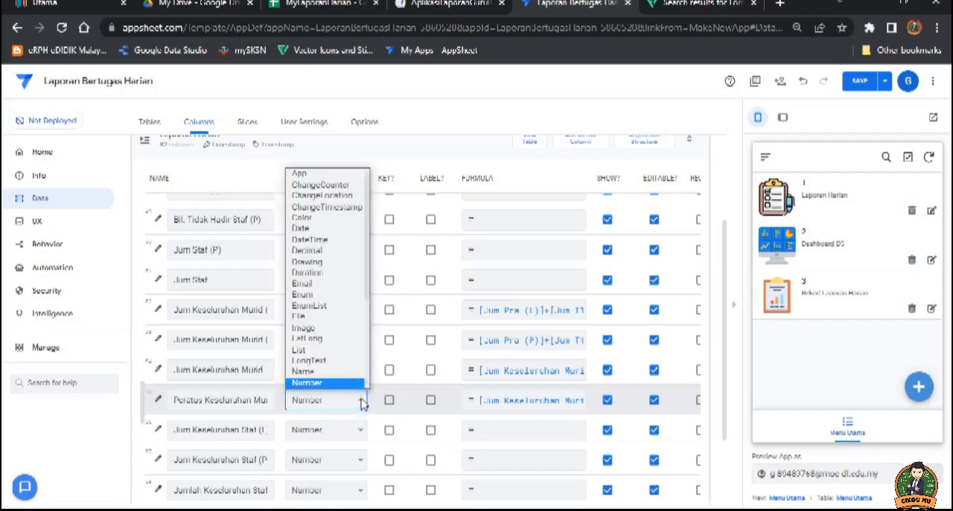
left_click_drag(366, 288, 373, 336)
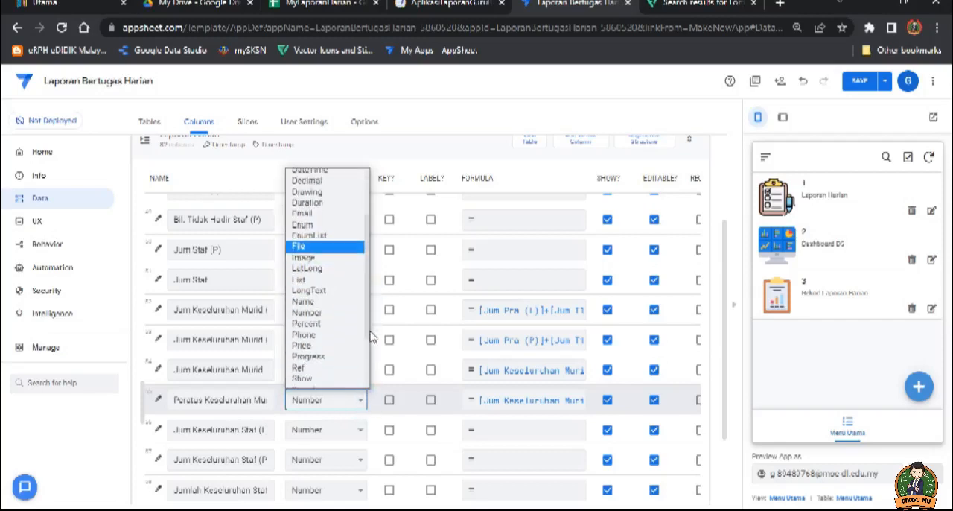
left_click(317, 323)
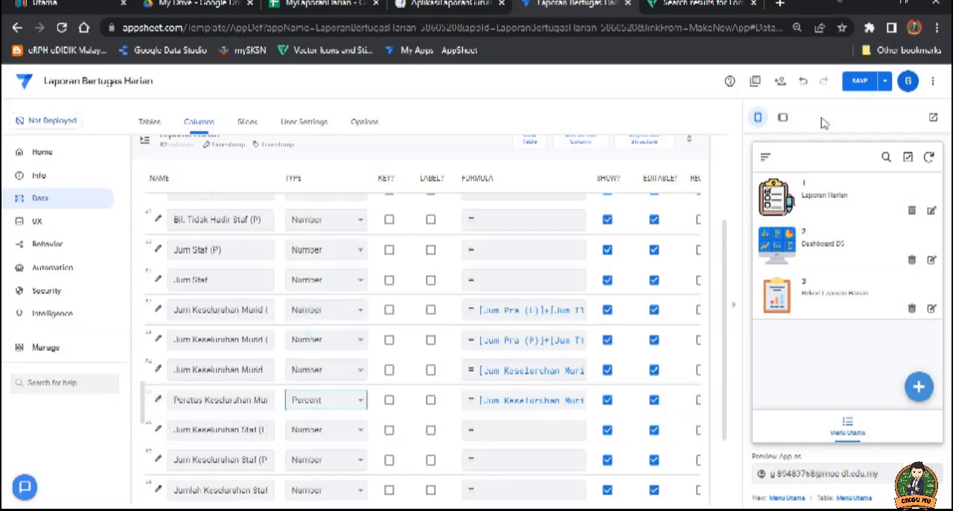
left_click(860, 82)
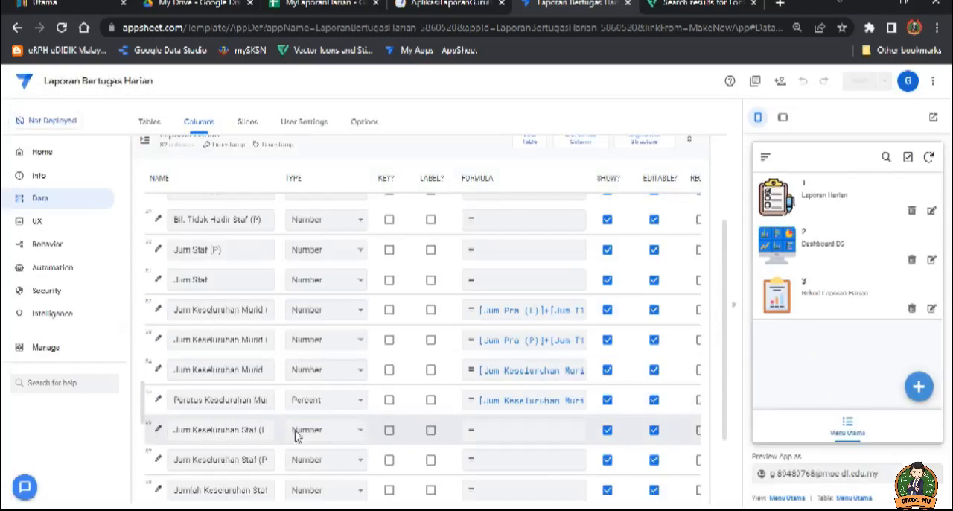
Step: Switch to the reference app AplikasiLaporanGuruBertugas and check the data type of its Peratus Keseluruhan Murid column
scroll(325, 435, "down", 1)
left_click(231, 360)
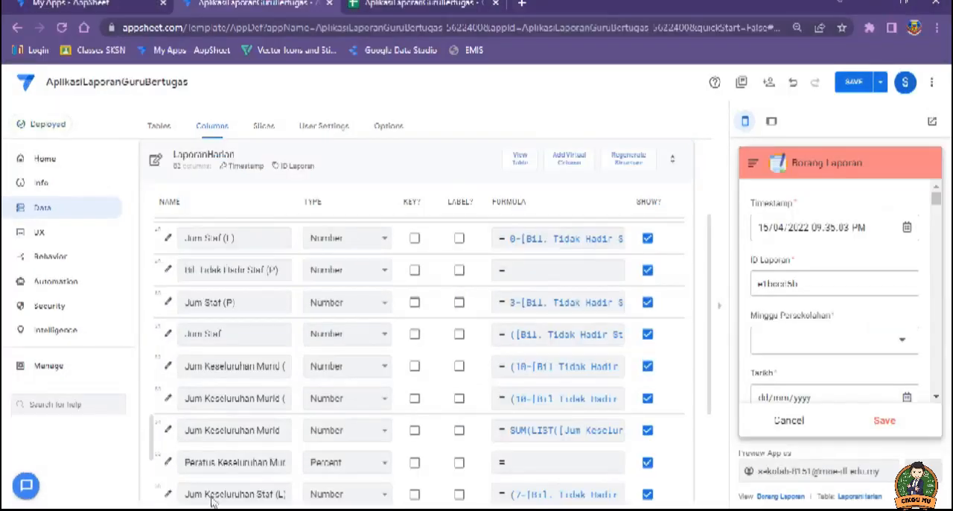
scroll(395, 394, "down", 2)
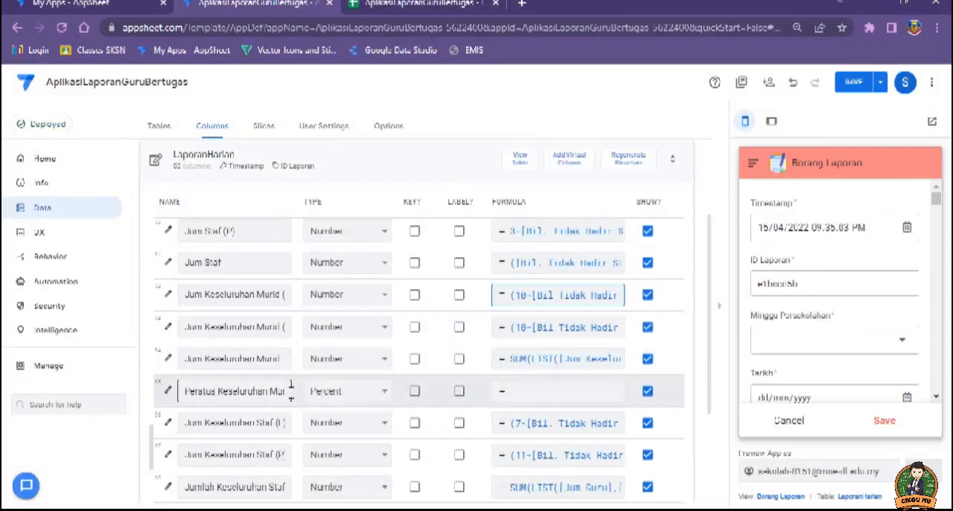
left_click(385, 394)
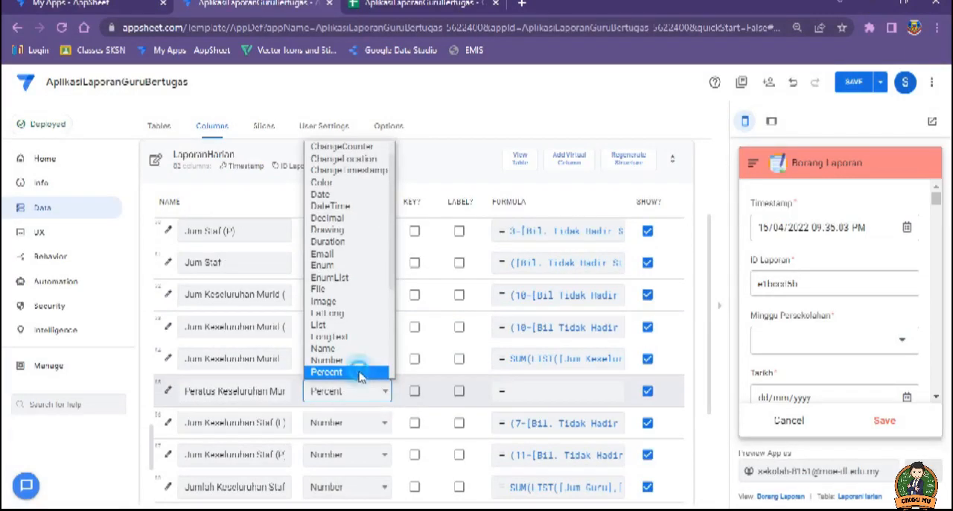
left_click(363, 372)
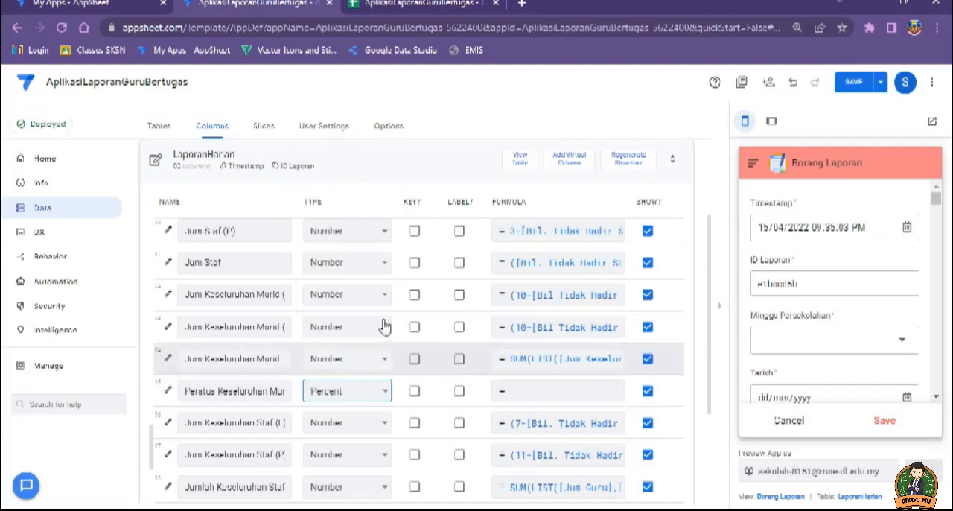
Step: Examine the type details, data validity and other properties of the reference app's Peratus Keseluruhan Murid column
left_click(168, 394)
scroll(525, 306, "down", 1)
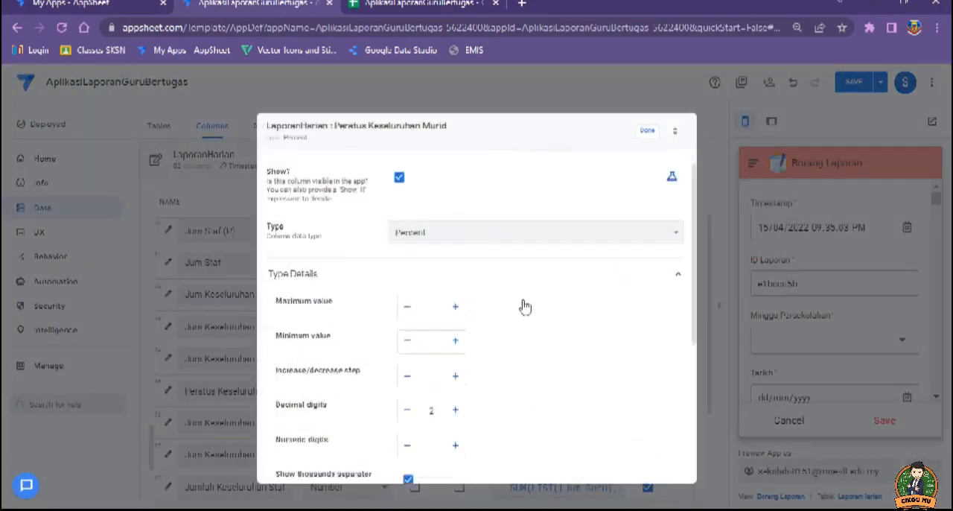
scroll(514, 321, "down", 3)
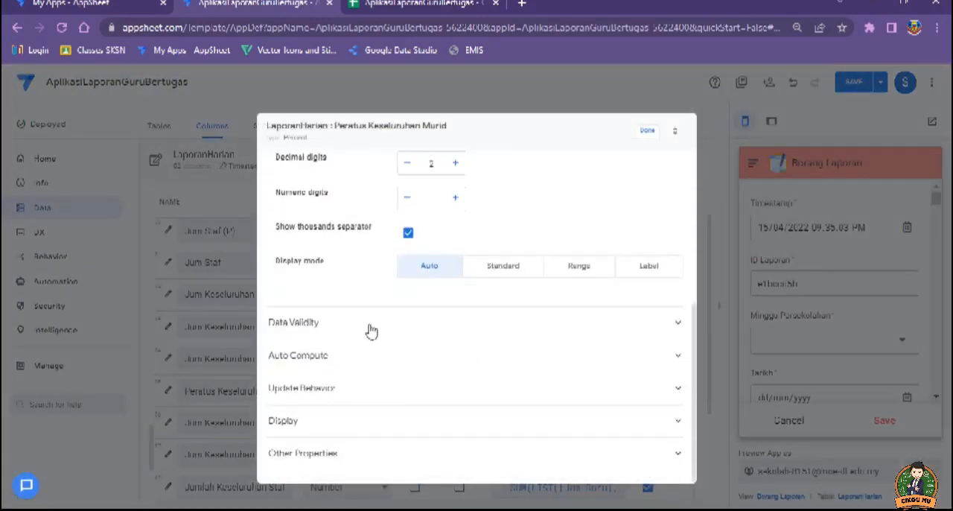
left_click(372, 328)
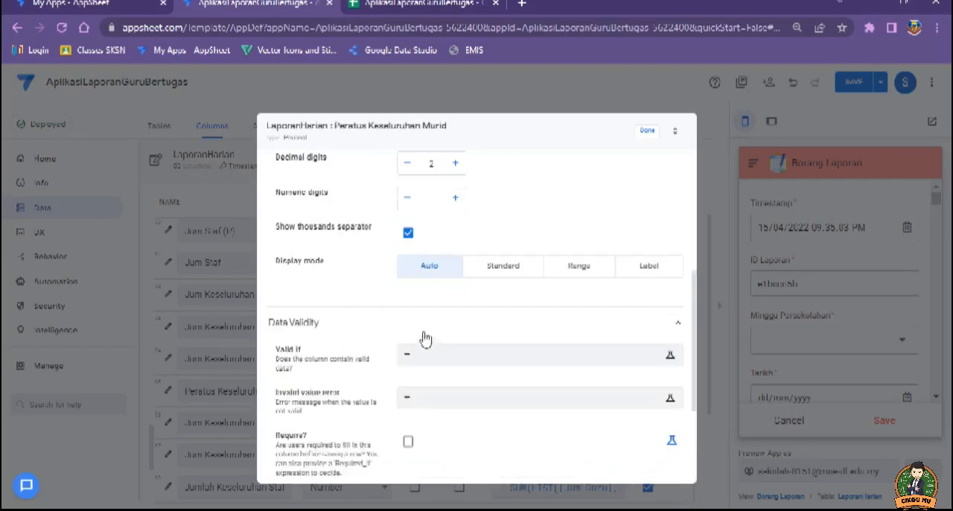
scroll(379, 323, "down", 3)
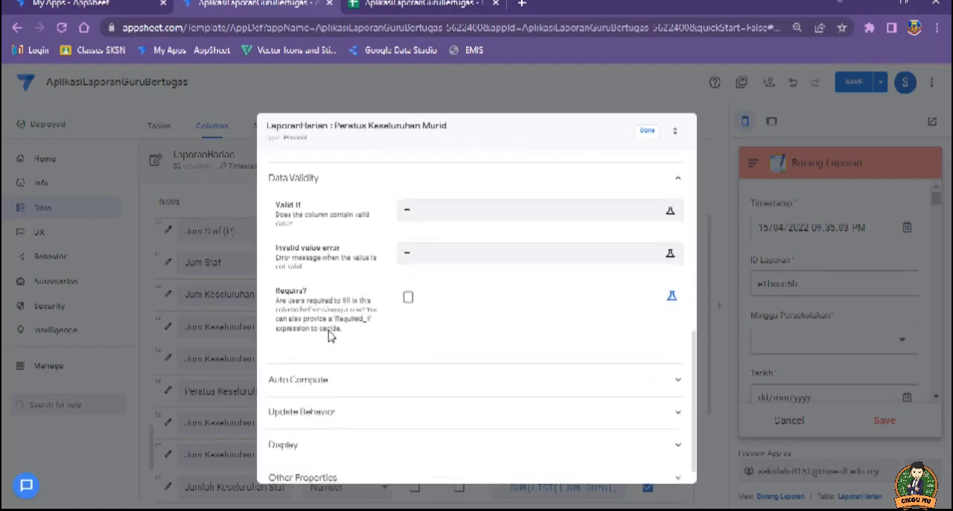
scroll(333, 350, "down", 1)
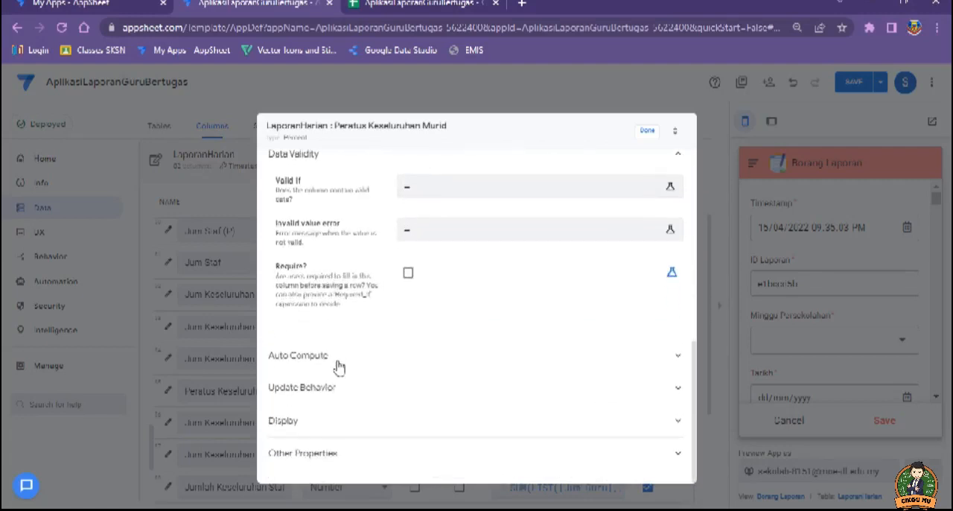
left_click(333, 456)
scroll(424, 392, "down", 3)
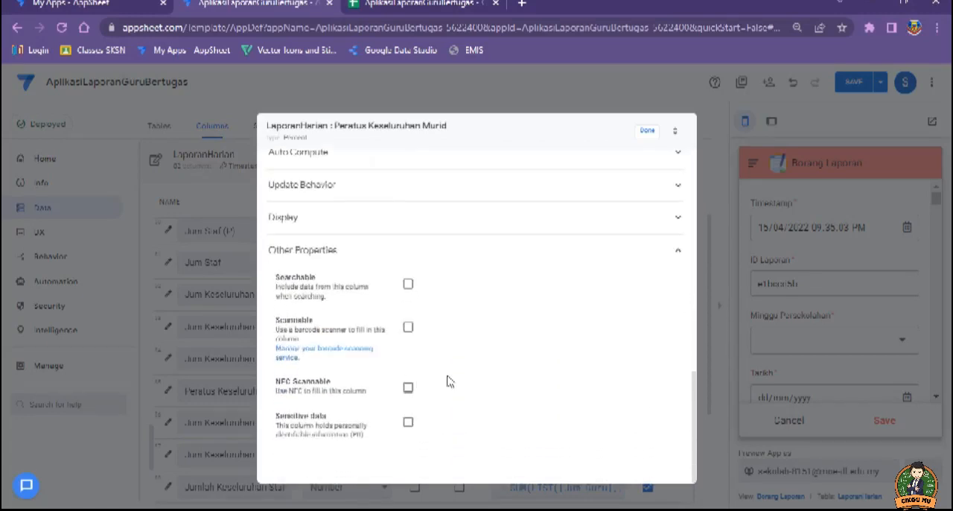
scroll(318, 358, "up", 5)
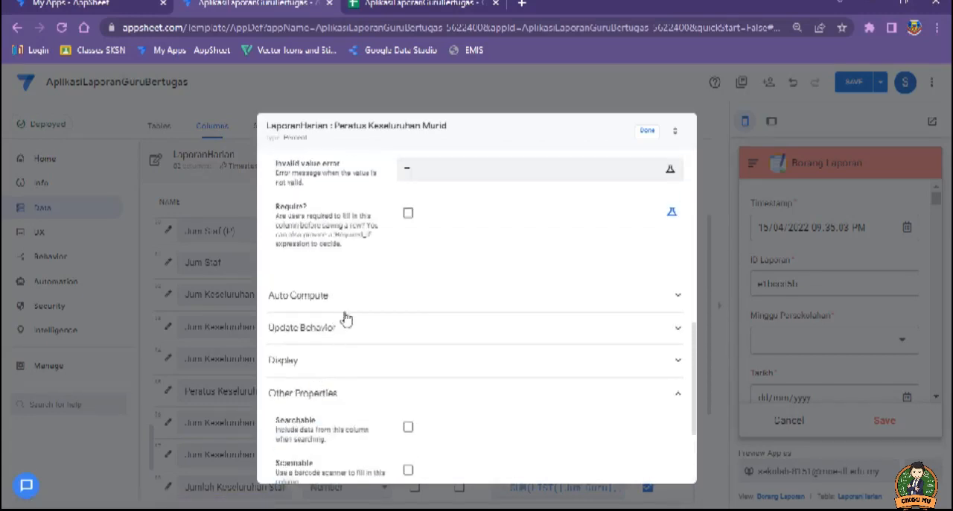
scroll(356, 337, "up", 4)
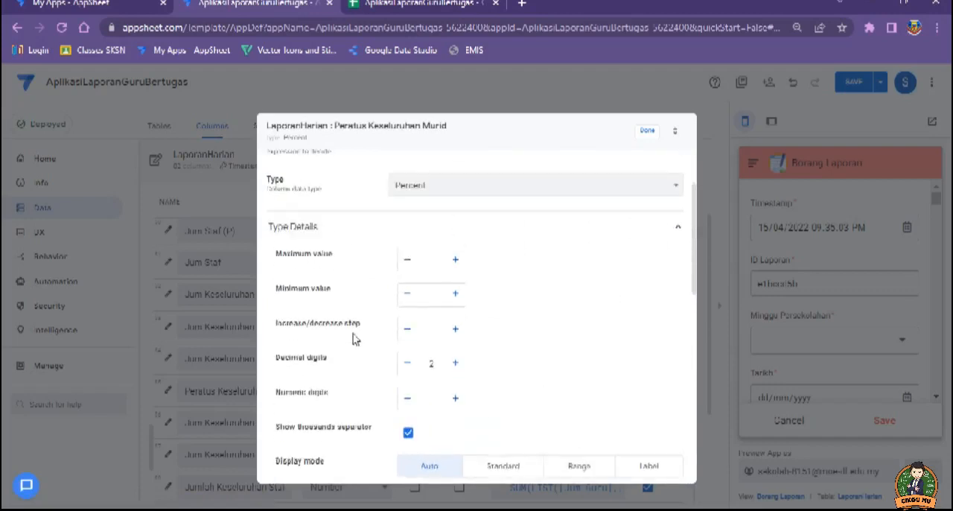
scroll(354, 341, "down", 2)
scroll(352, 341, "down", 6)
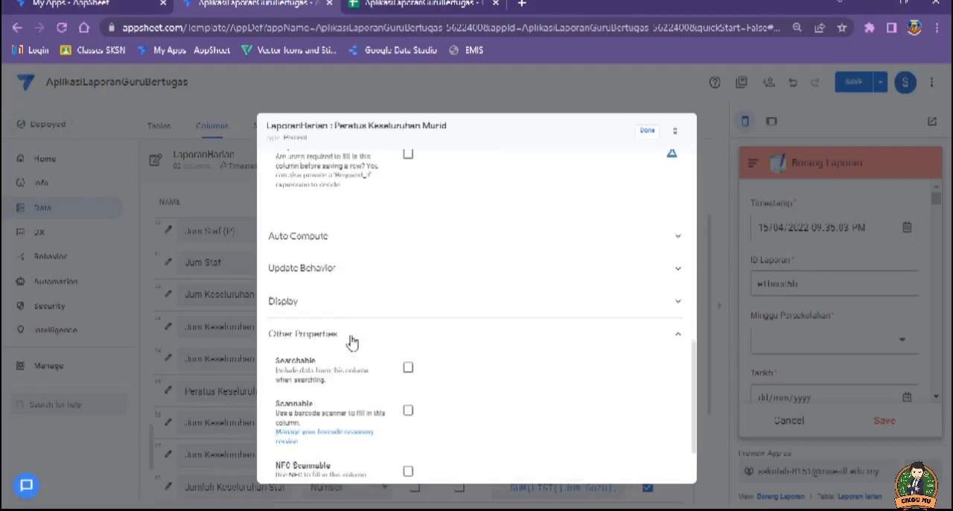
scroll(349, 352, "down", 2)
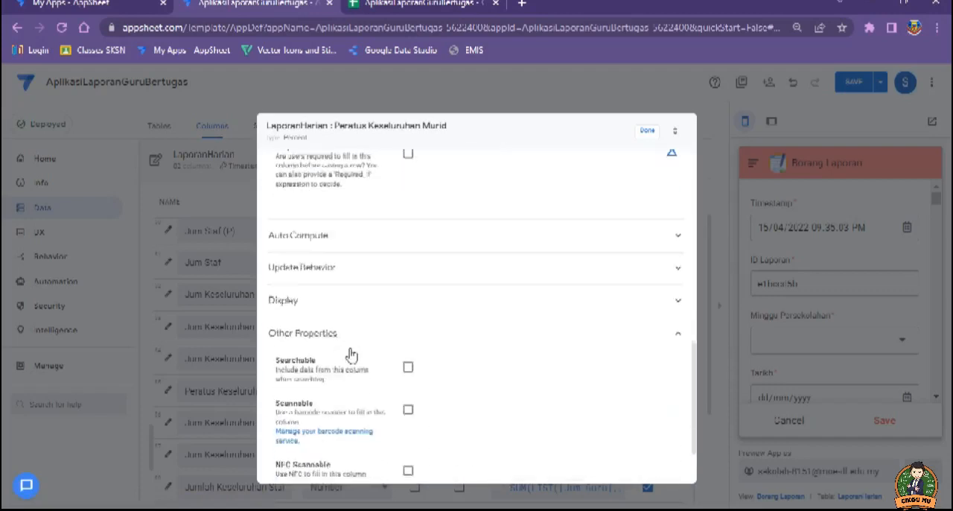
scroll(363, 365, "up", 7)
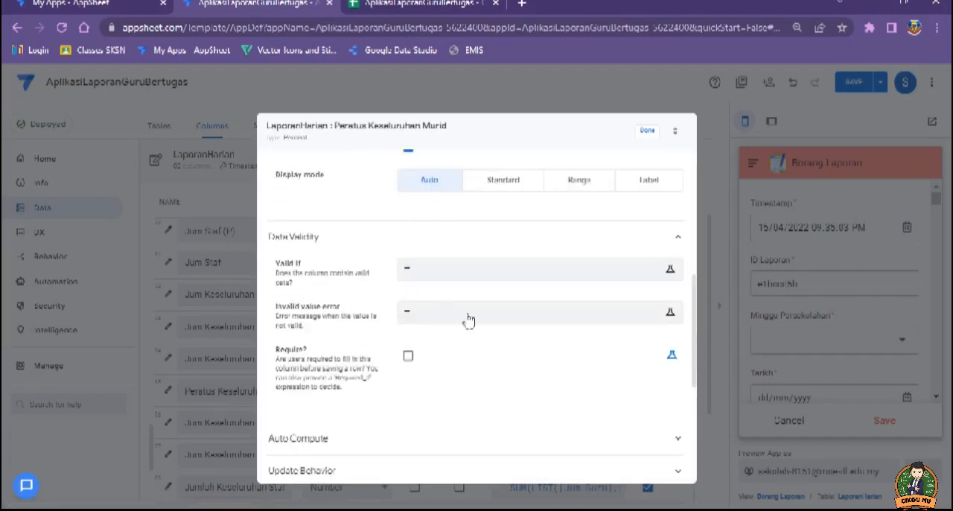
scroll(372, 305, "up", 3)
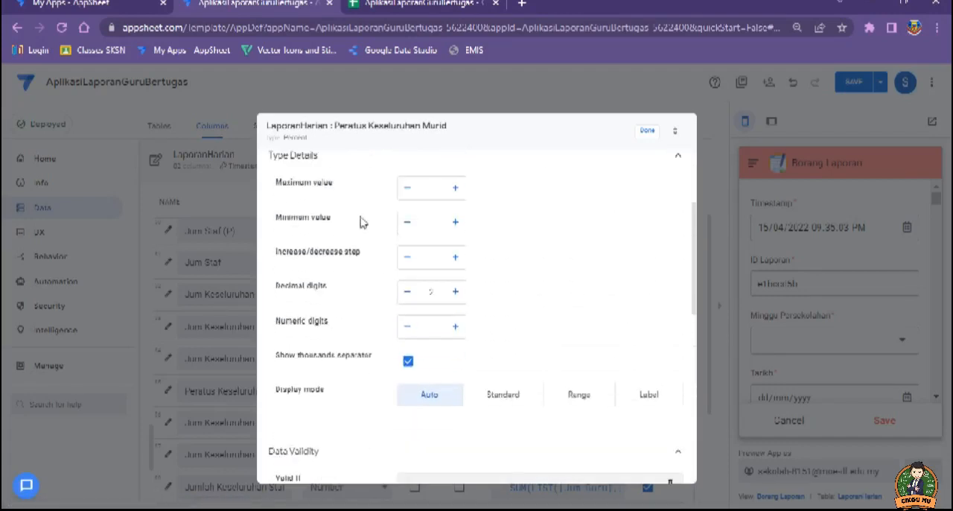
left_click(648, 133)
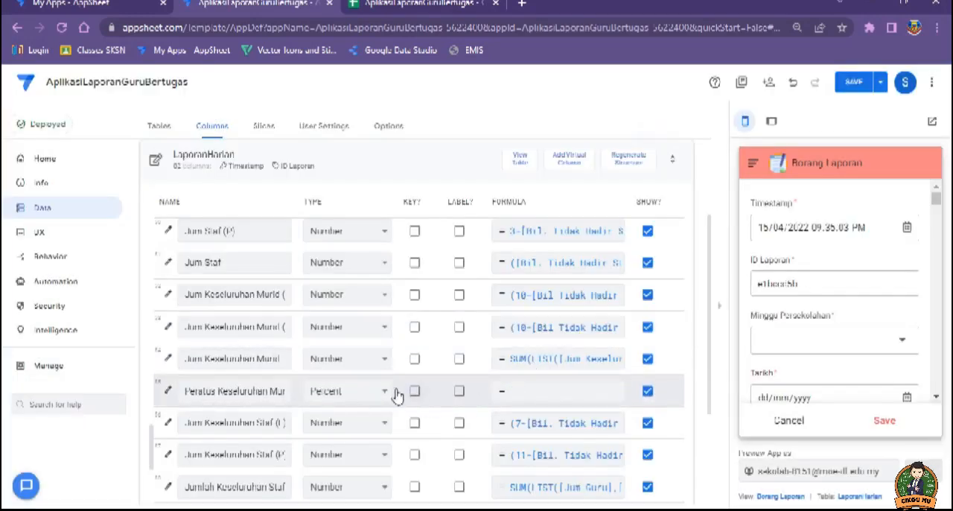
Step: Inspect the reference Peratus Keseluruhan Murid column's app formula and spreadsheet formula, and switch to the AplikasiLaporanGuruBertugas spreadsheet
left_click(542, 390)
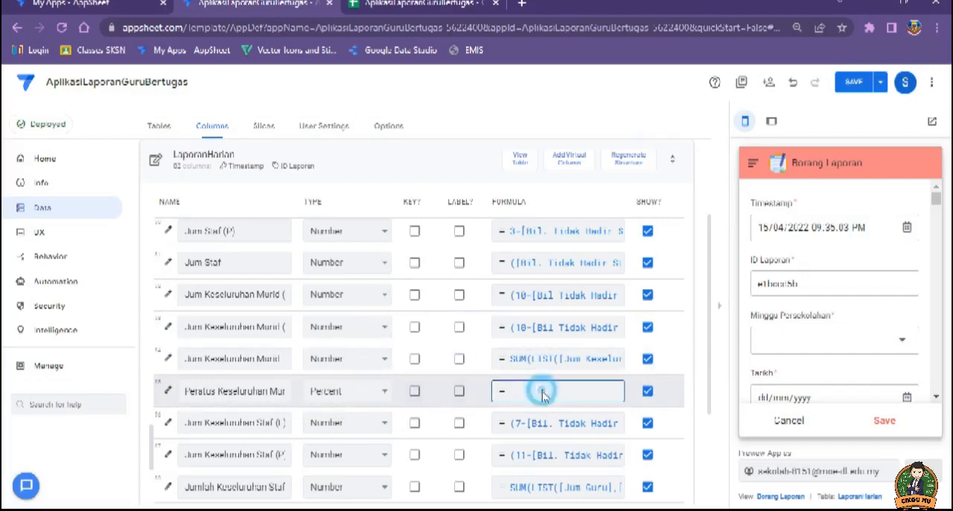
left_click(673, 473)
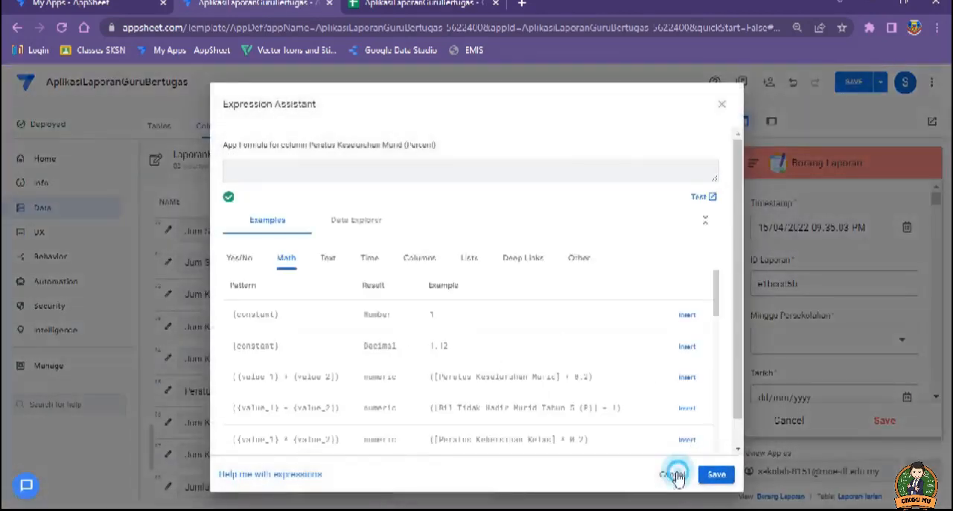
left_click(206, 391)
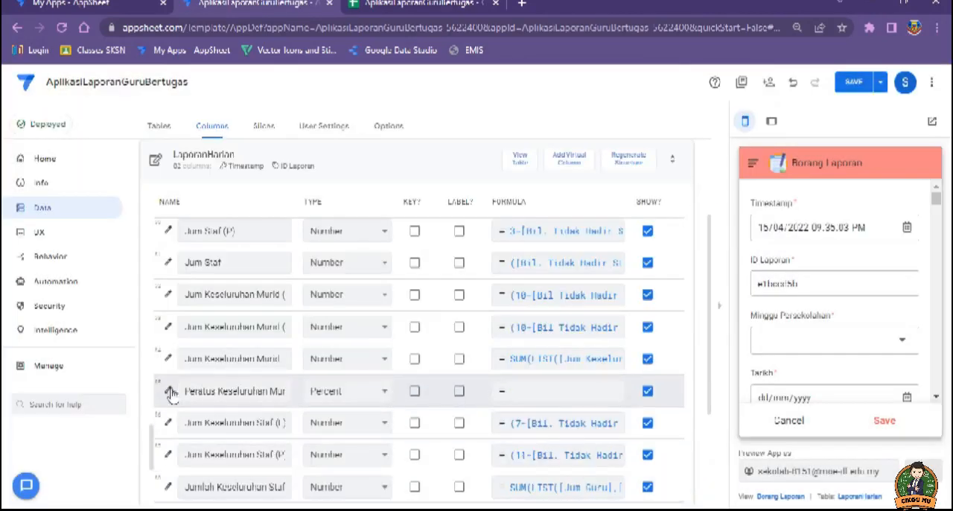
left_click(169, 391)
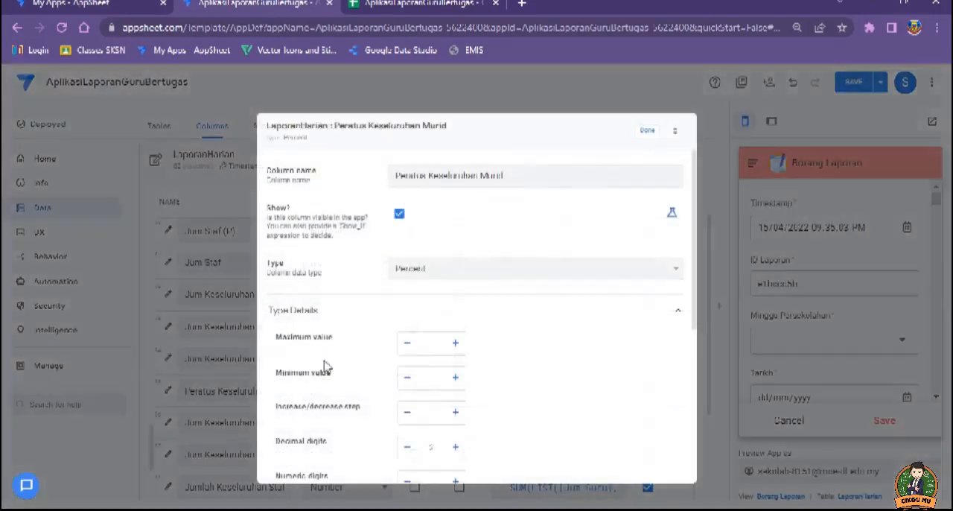
scroll(365, 336, "down", 4)
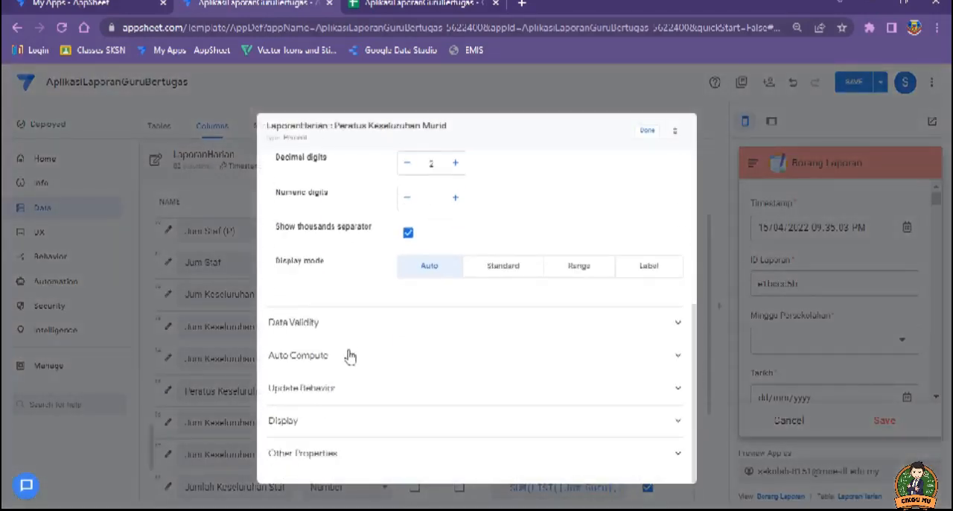
left_click(348, 356)
scroll(358, 362, "down", 2)
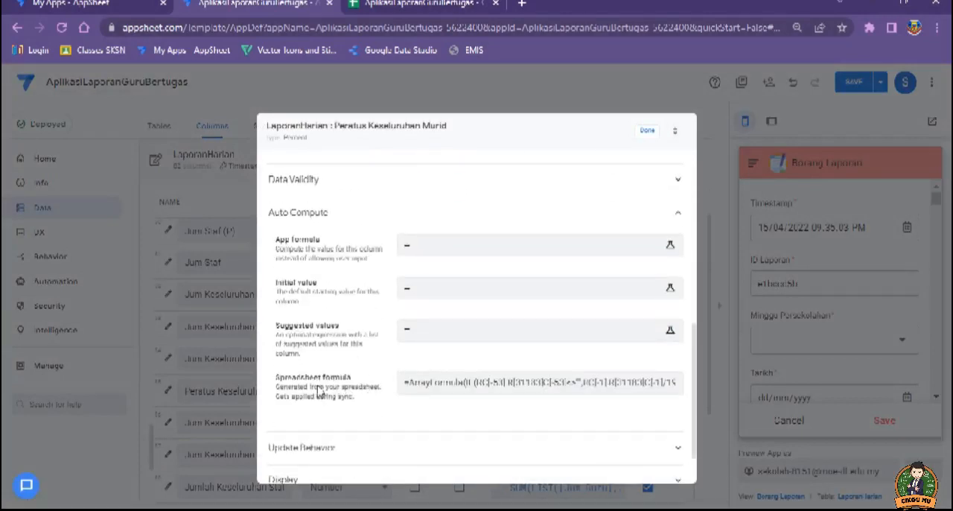
left_click(440, 383)
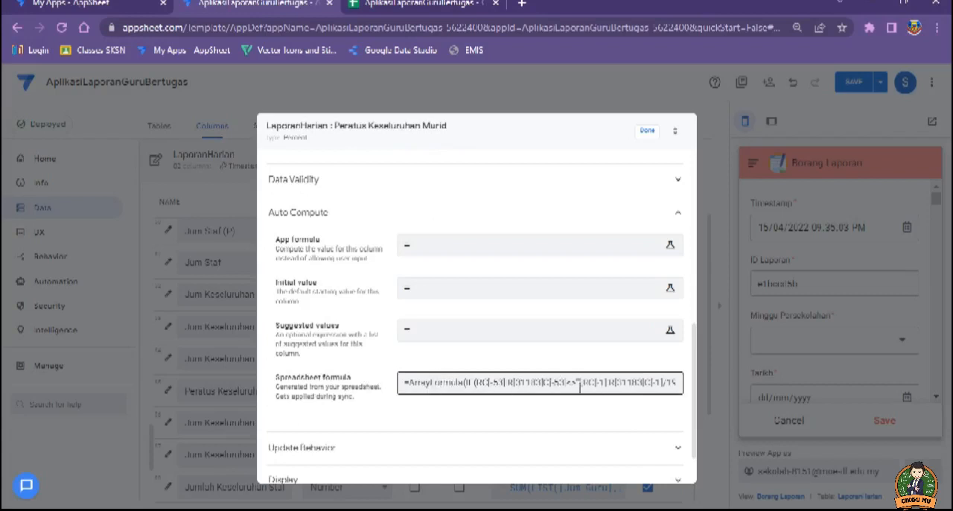
left_click(388, 392)
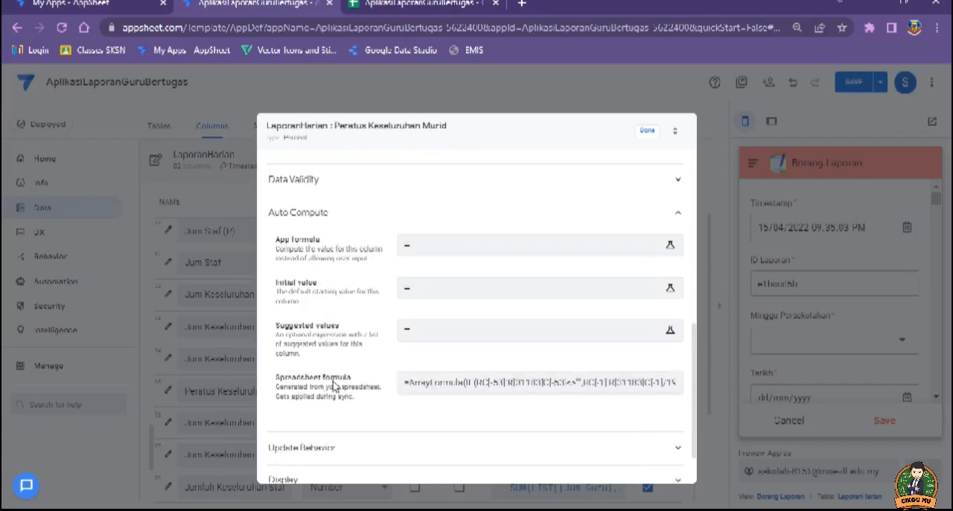
left_click(409, 3)
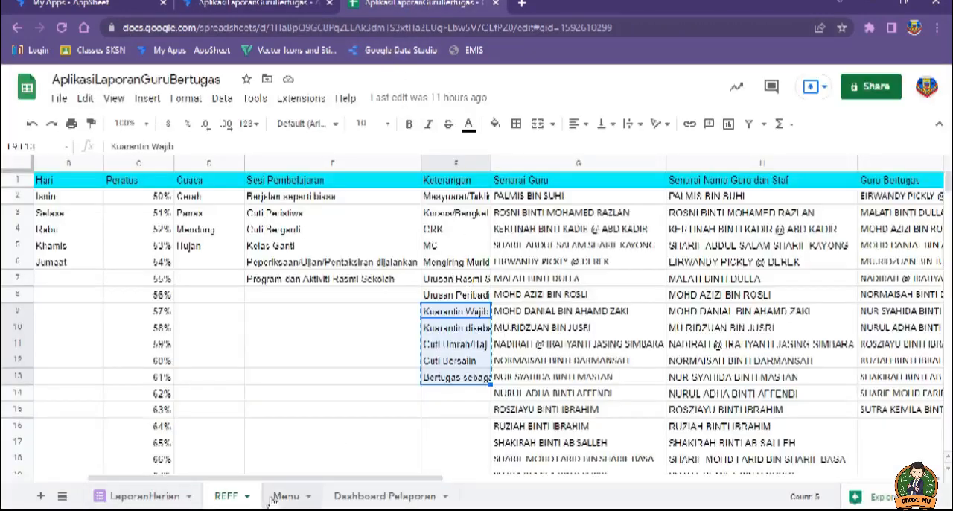
Step: Examine the array formula in the Peratus Keseluruhan Murid column of the AplikasiLaporanGuruBertugas spreadsheet's LaporanHarian sheet
left_click(285, 496)
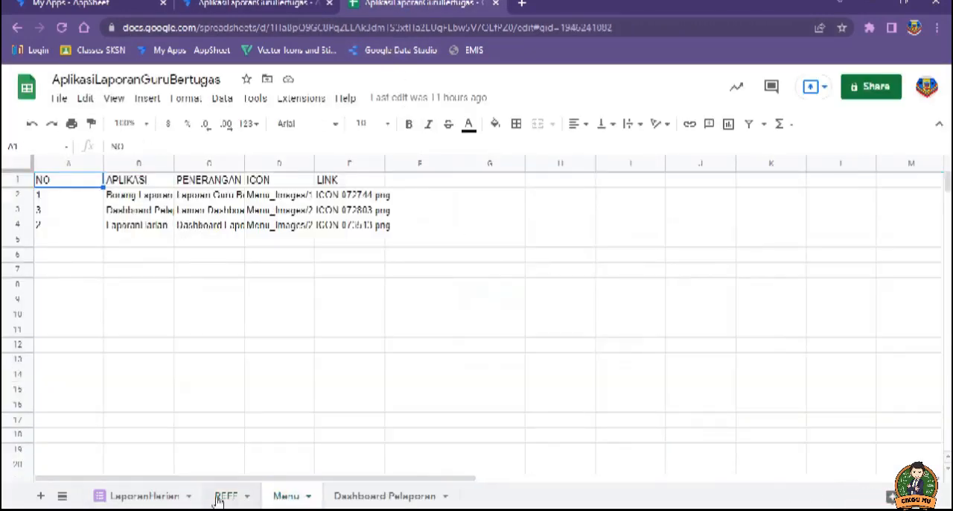
left_click(171, 495)
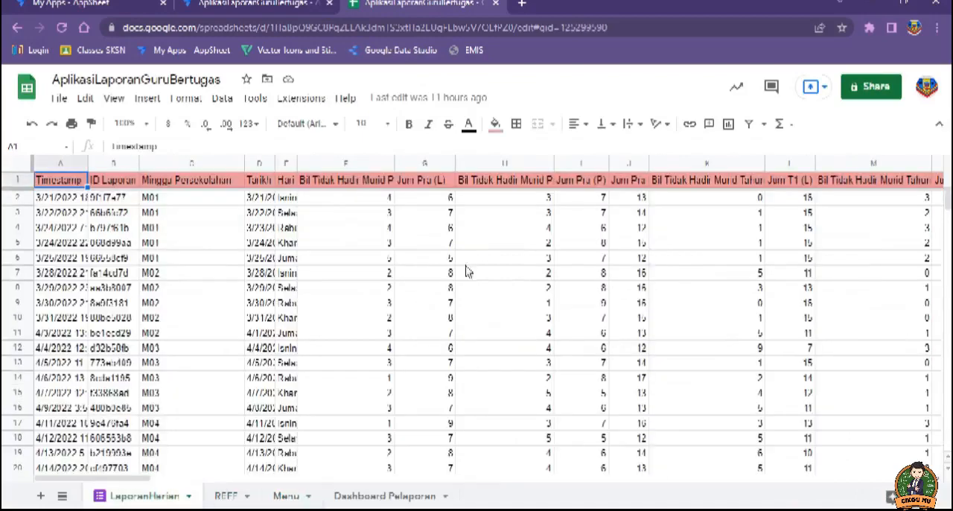
left_click_drag(149, 480, 571, 488)
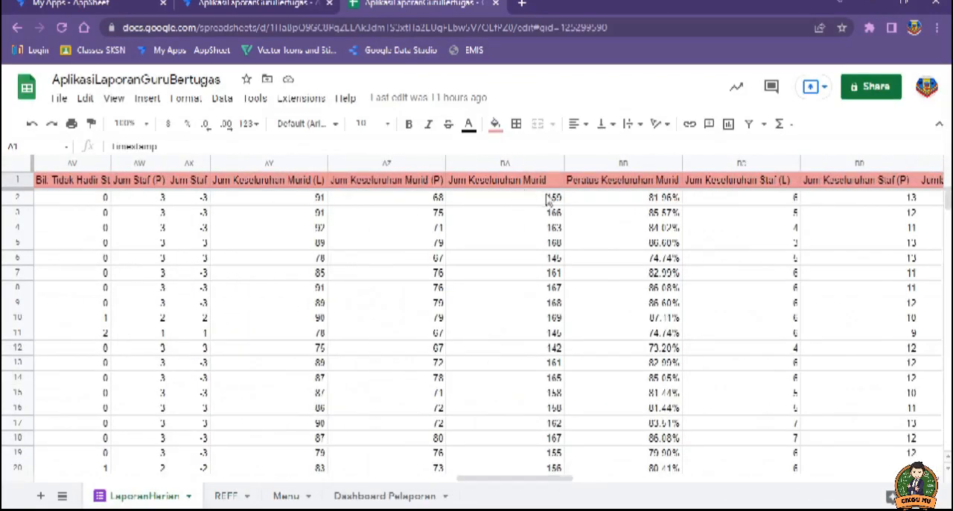
left_click(613, 199)
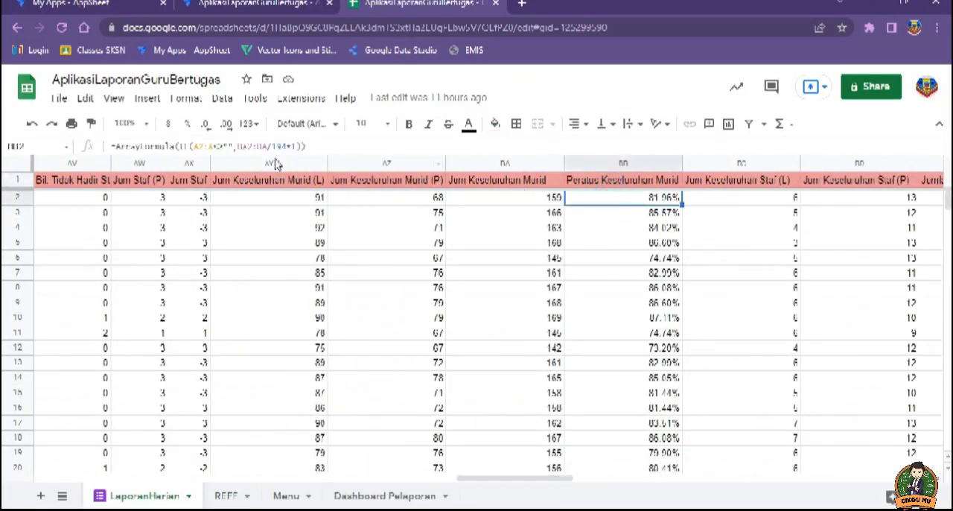
left_click(199, 144)
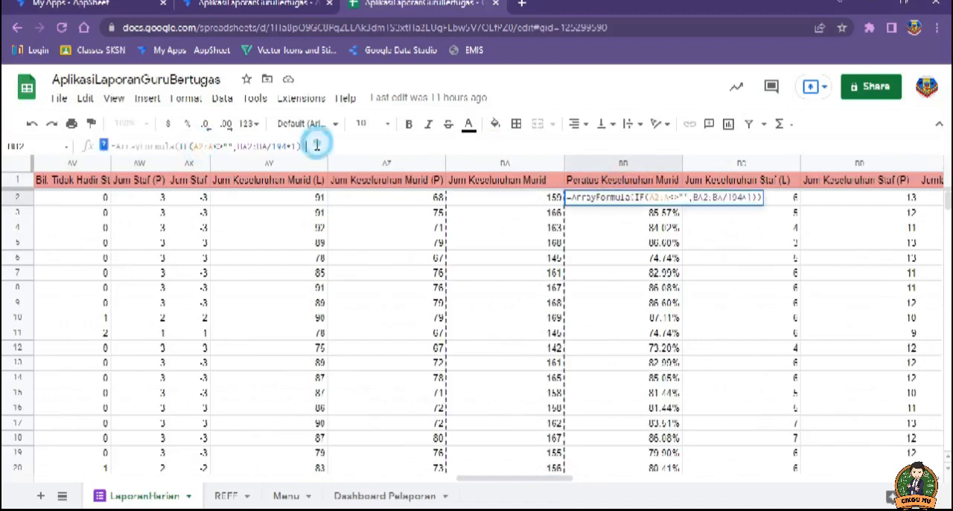
left_click_drag(312, 146, 110, 149)
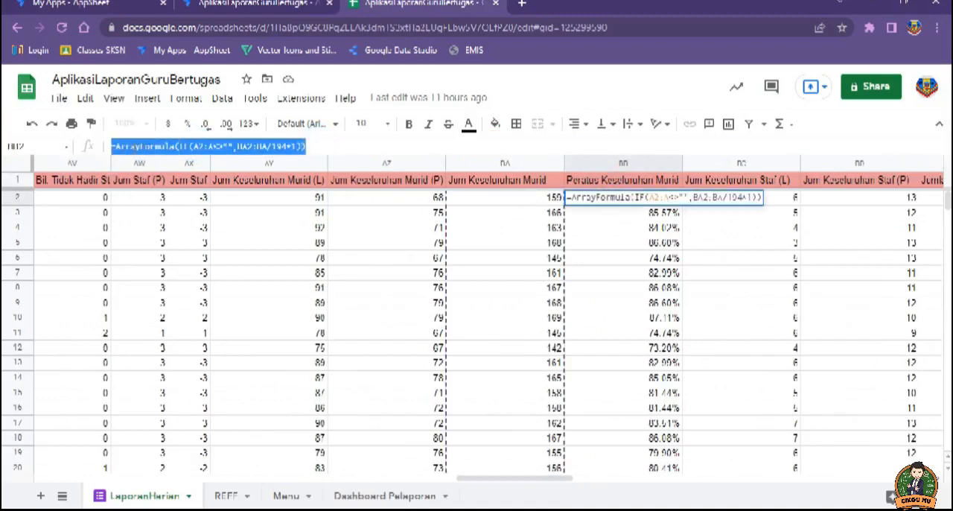
Step: Switch back to the reference app AplikasiLaporanGuruBertugas and inspect the spreadsheet formula of its Peratus Keseluruhan Murid column
left_click(238, 4)
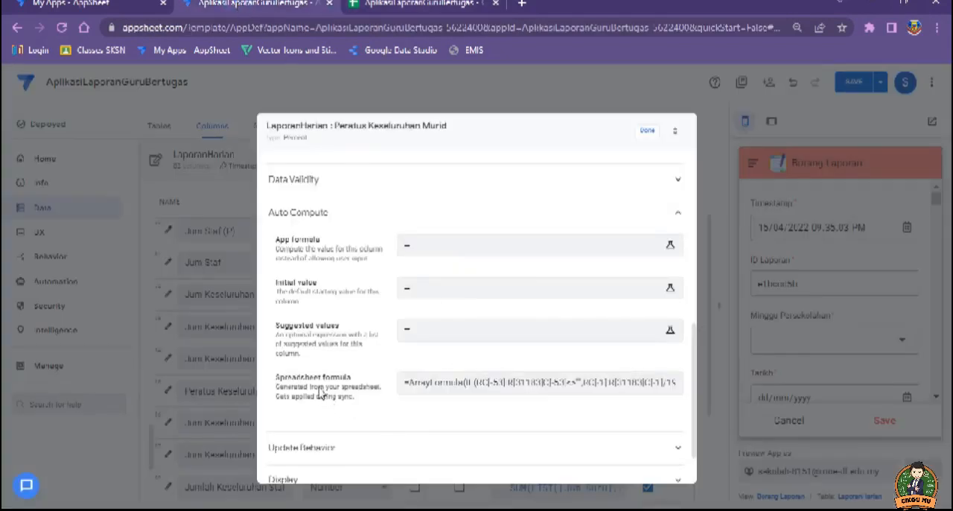
left_click(447, 382)
left_click(679, 218)
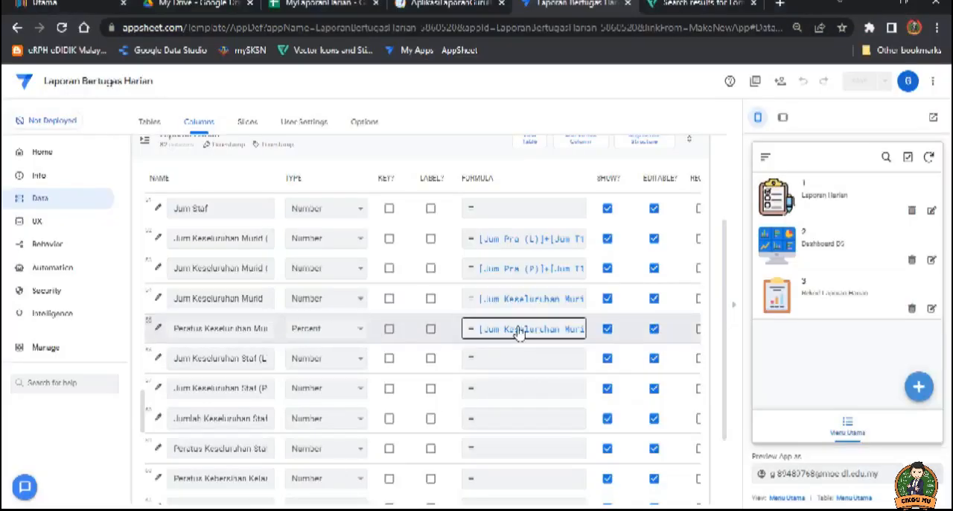
Step: Review the Peratus Keseluruhan Murid app formula [Jum Keseluruhan Murid]/196*100 in Laporan Bertugas Harian and save it
left_click(519, 331)
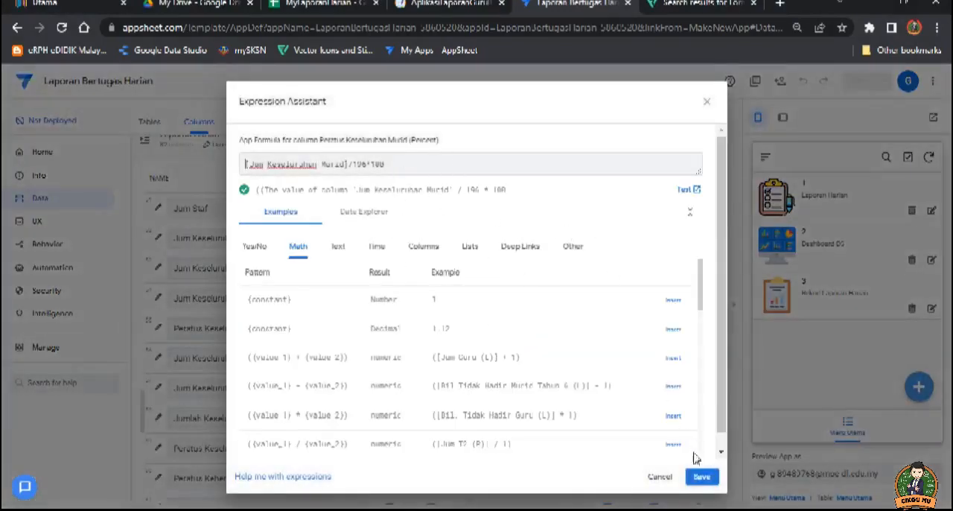
left_click(701, 476)
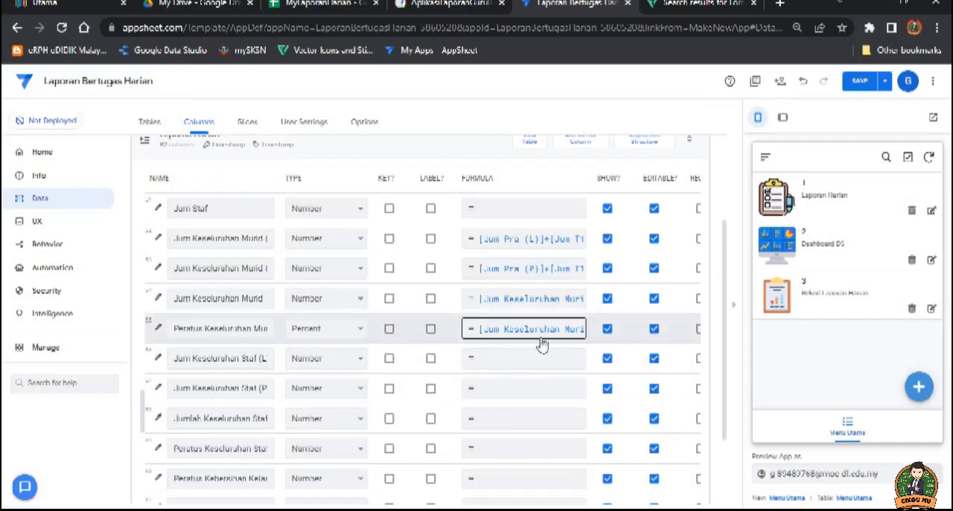
scroll(526, 347, "down", 1)
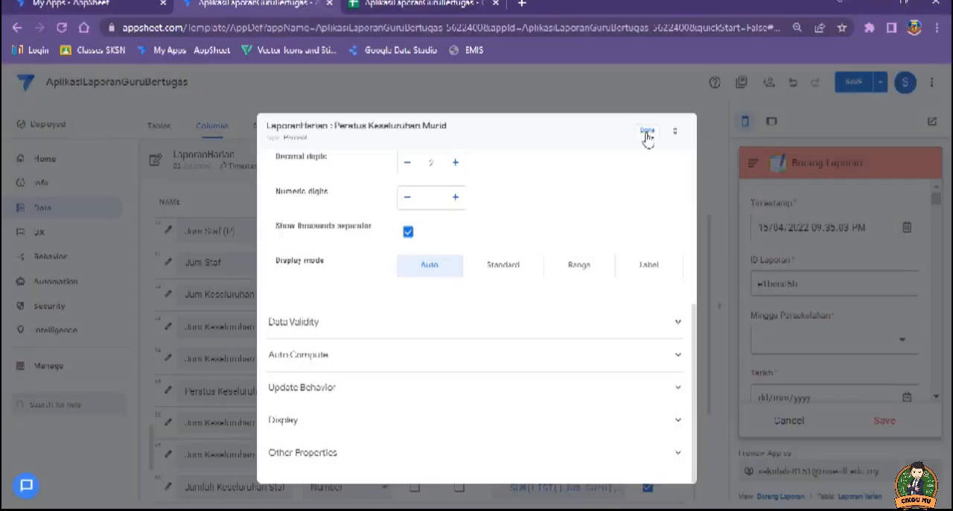
Step: In the reference app, close the column details and review the types and formulas of the overall staff and Kebersihan columns
left_click(647, 133)
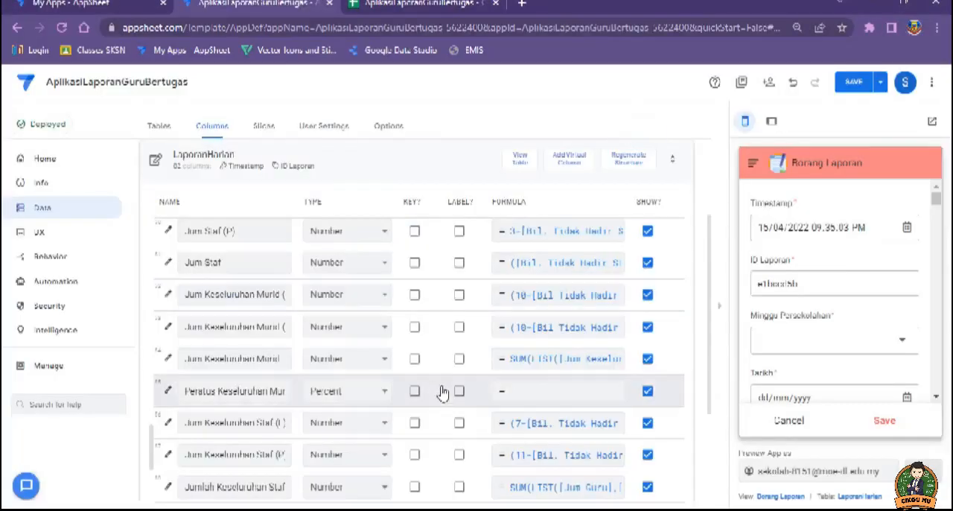
scroll(521, 362, "down", 2)
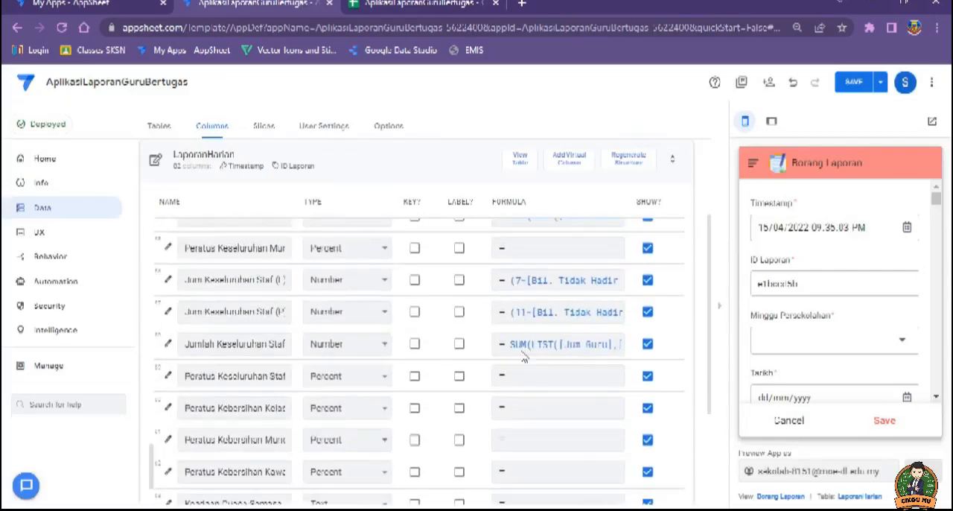
scroll(521, 369, "down", 1)
scroll(469, 404, "down", 4)
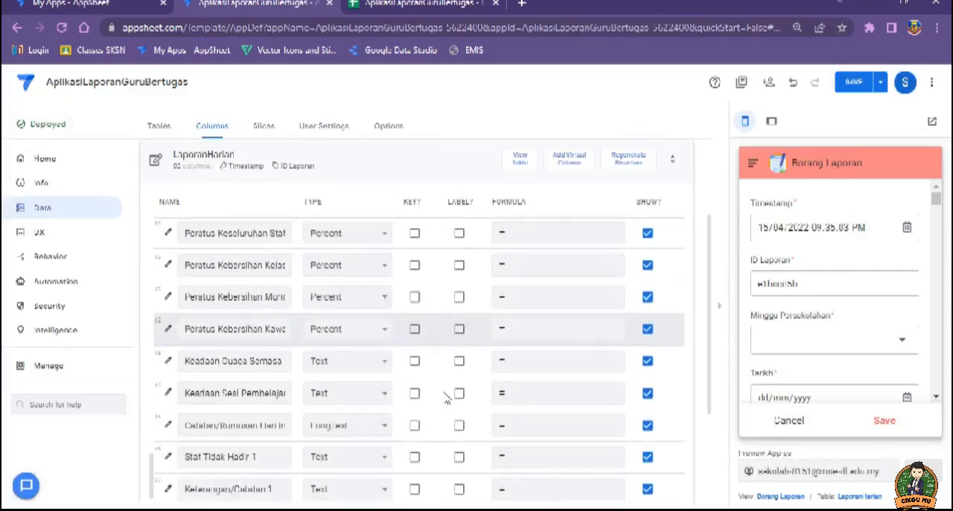
scroll(358, 338, "up", 2)
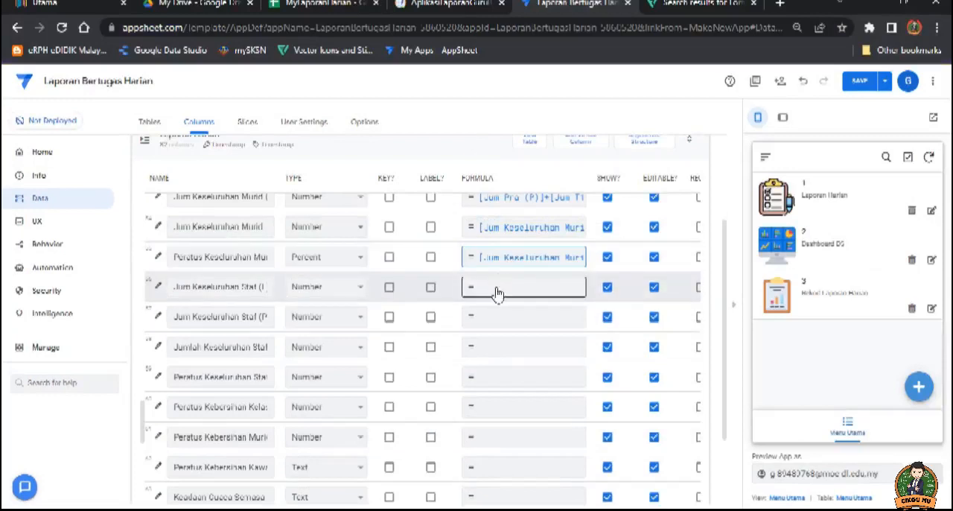
Step: Open the Peratus Kebersihan Kelas column's details in Laporan Bertugas Harian and its Valid If expression
scroll(484, 354, "down", 1)
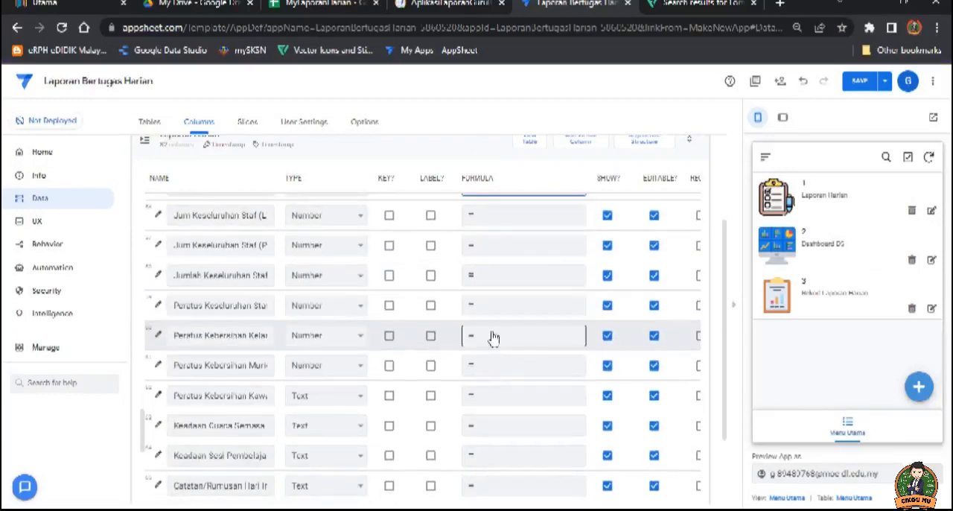
scroll(447, 334, "down", 2)
left_click(213, 262)
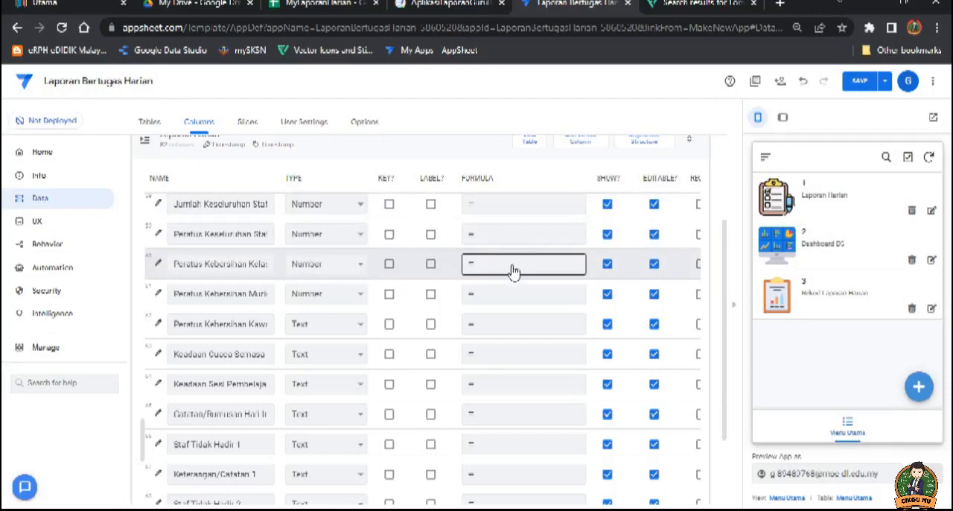
left_click(158, 266)
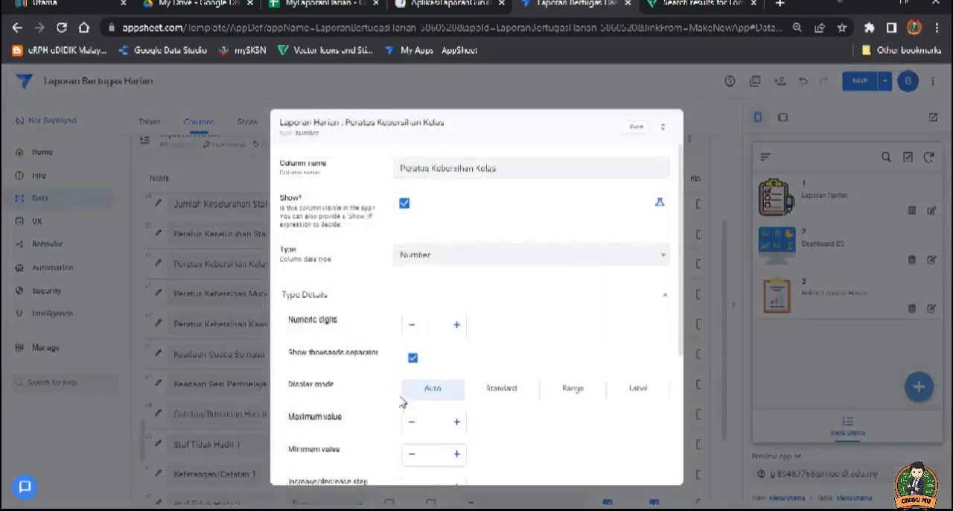
scroll(402, 410, "down", 2)
left_click(363, 406)
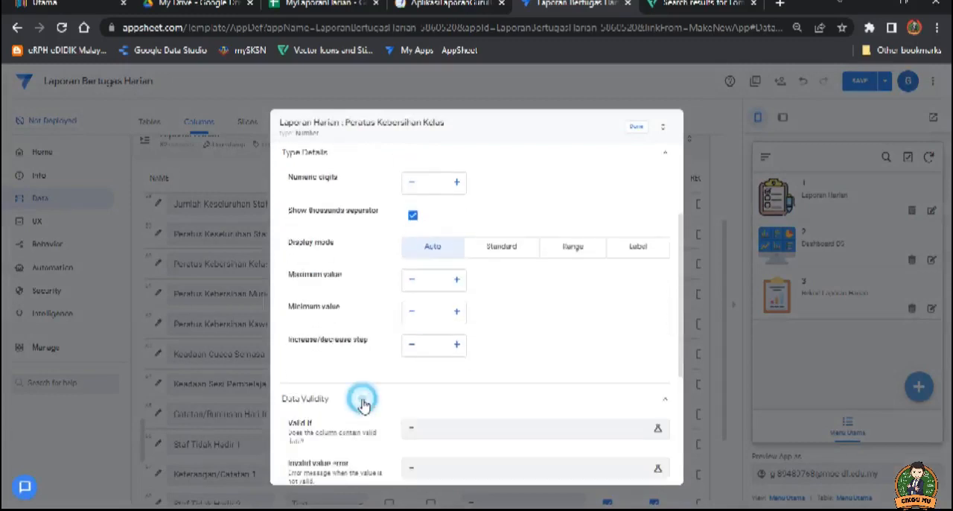
left_click(434, 430)
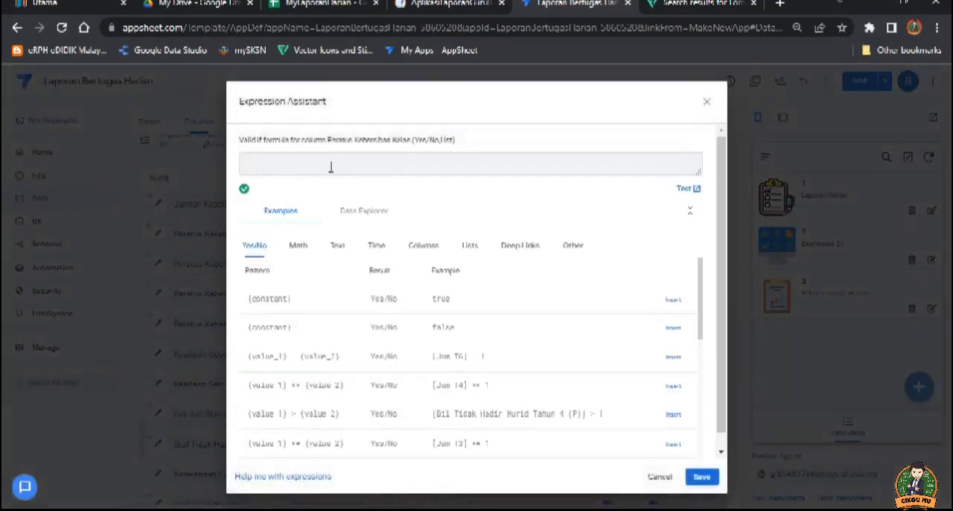
left_click_drag(303, 164, 231, 170)
key("BackSpace")
Step: Copy SELECT(REFF[Guru Bertugas],TRUE) from the Word formula guide into the Valid If expression for Peratus Kebersihan Kelas
key("alt+Tab")
left_click(340, 270)
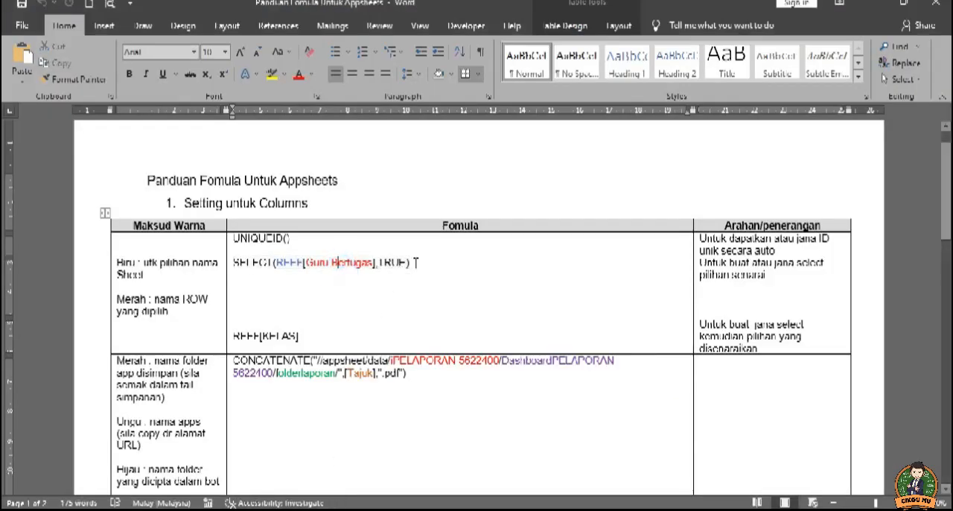
left_click_drag(415, 263, 232, 262)
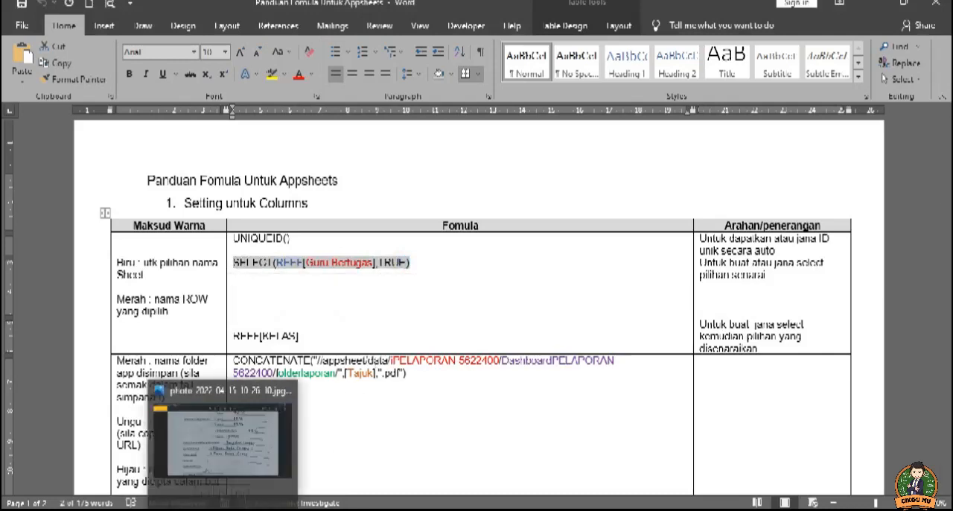
left_click(192, 509)
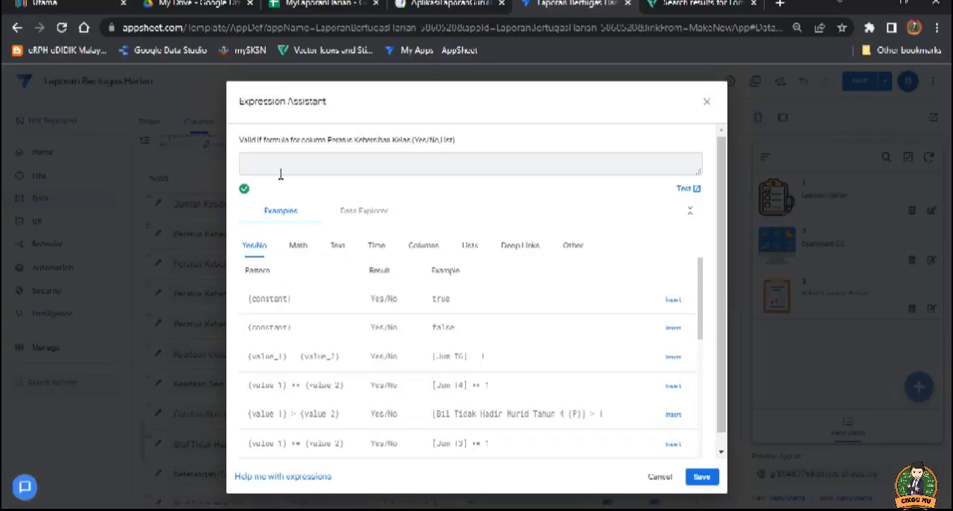
type("SELECT(@EFT[Guru Bertugas],TRUE)")
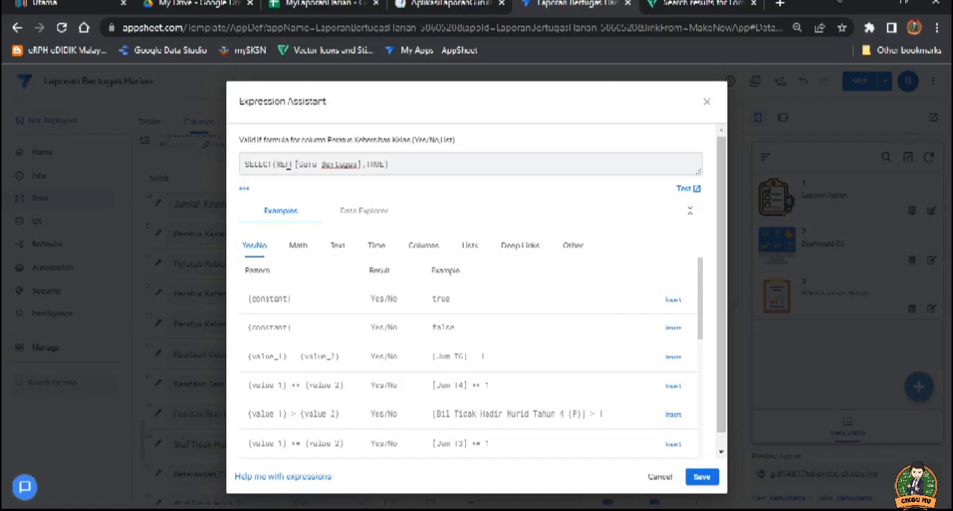
Step: Replace Guru Bertugas in the Valid If expression with the Peratus header copied from the MyLaporanHarian spreadsheet's REFF sheet
left_click(318, 163)
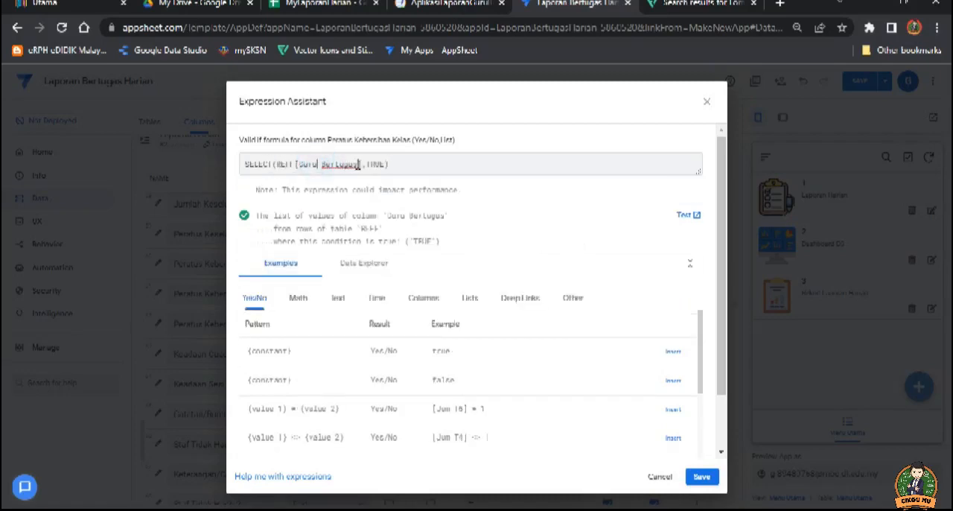
left_click_drag(359, 164, 299, 163)
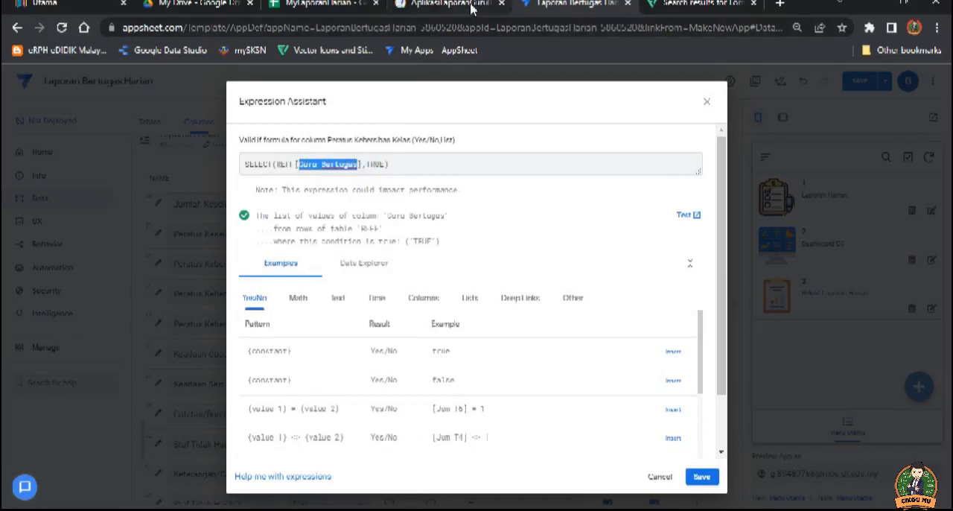
left_click(306, 5)
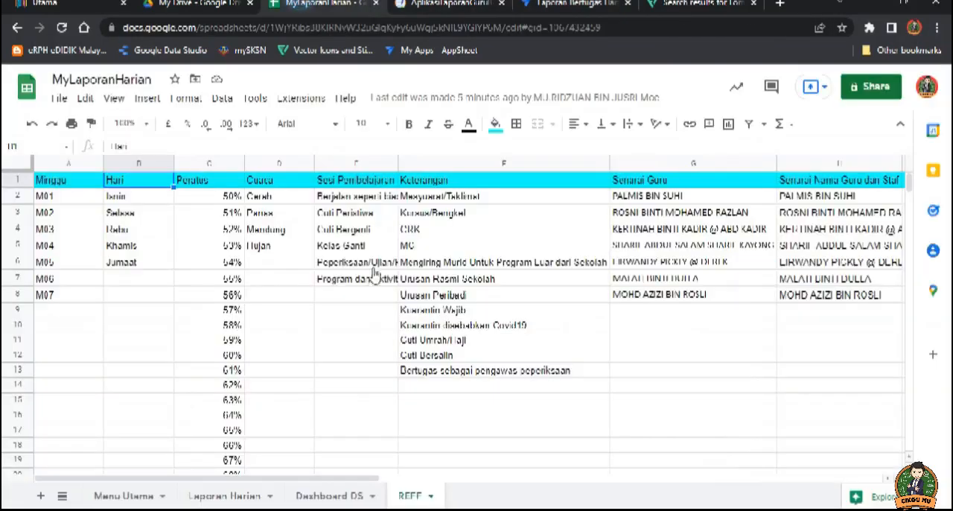
left_click(209, 182)
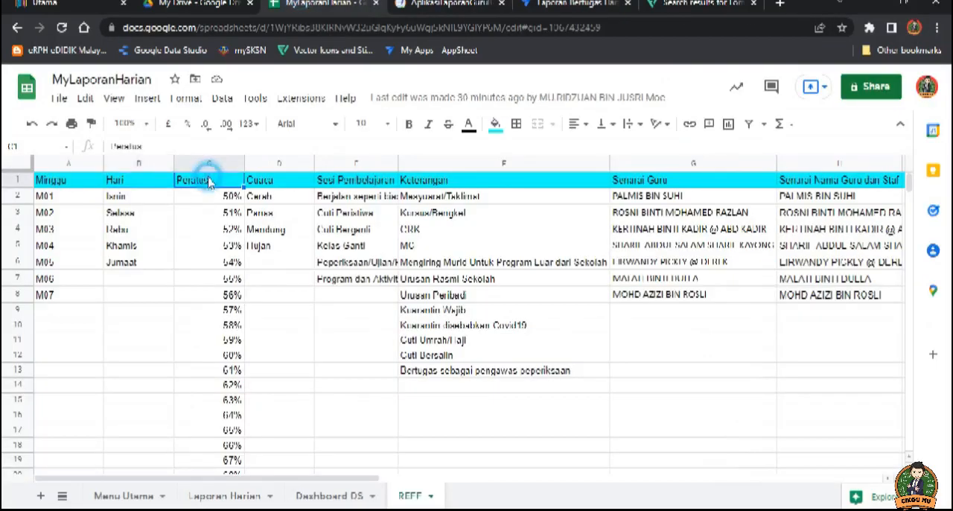
double_click(147, 145)
key("ctrl+c")
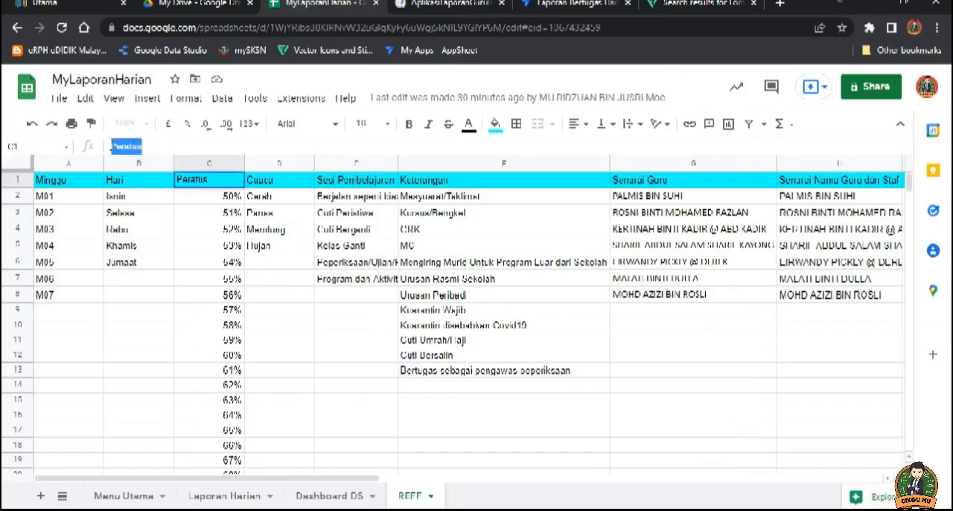
left_click(555, 6)
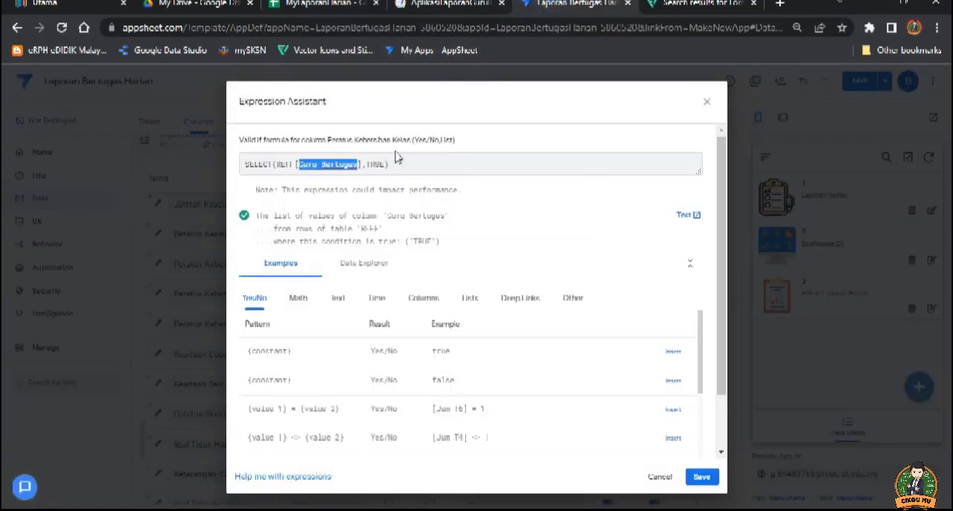
key("ctrl+v")
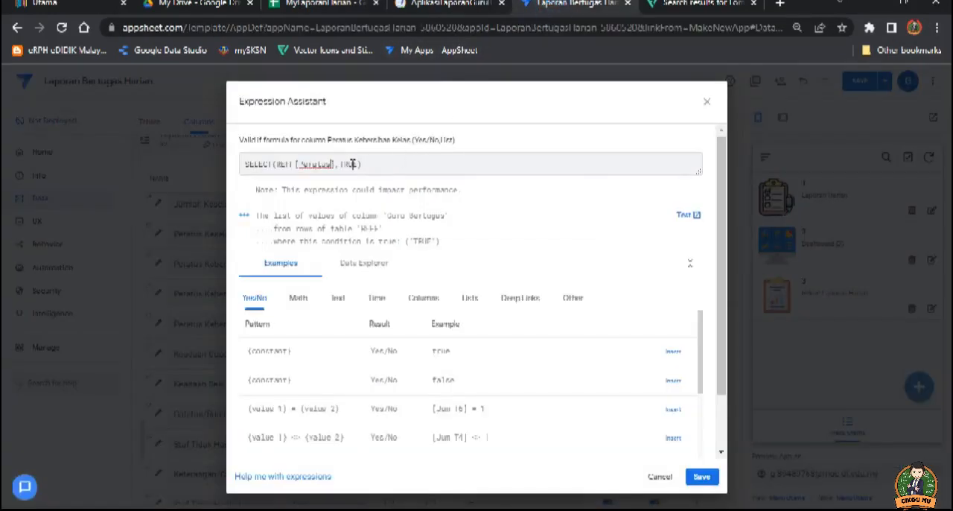
Step: Copy the full expression SELECT(REFF[Peratus],TRUE), save it as Valid If and close the Peratus Kebersihan Kelas details
left_click(380, 162)
left_click_drag(365, 162, 246, 162)
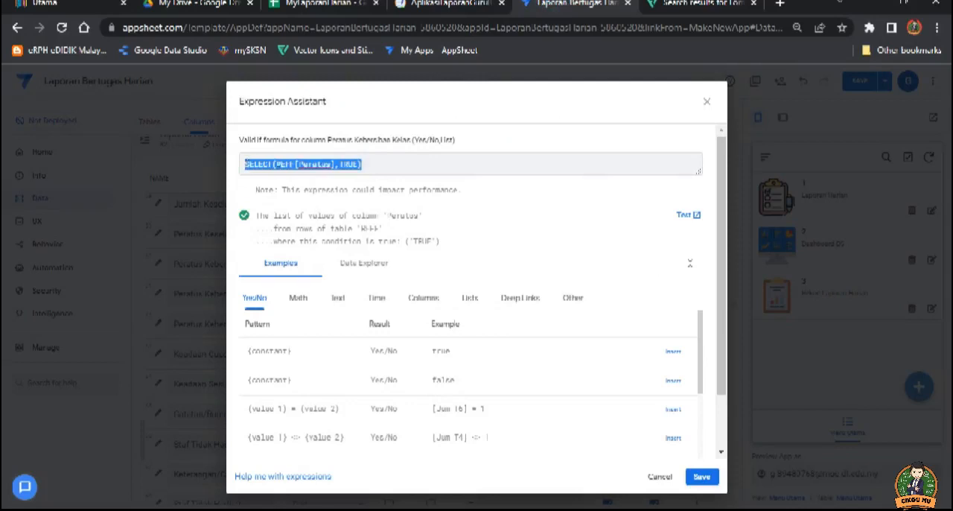
left_click(700, 480)
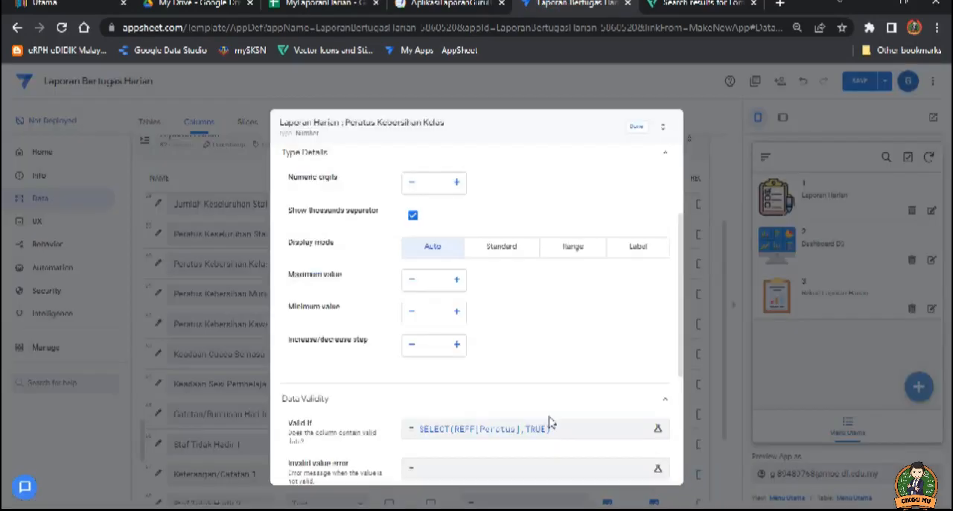
left_click(636, 132)
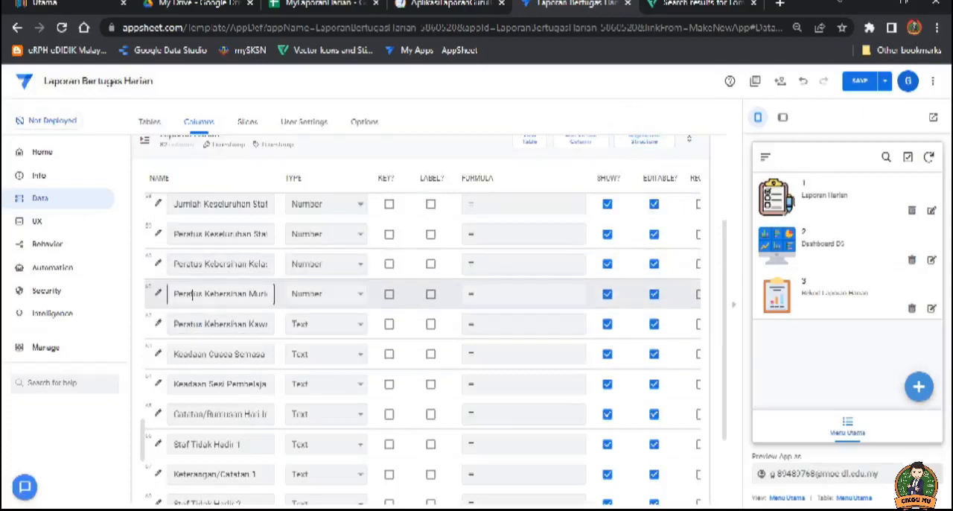
Step: Set the Valid If of the Peratus Kebersihan Murid column to SELECT(REFF[Peratus],TRUE), save it and close the column details
left_click(157, 292)
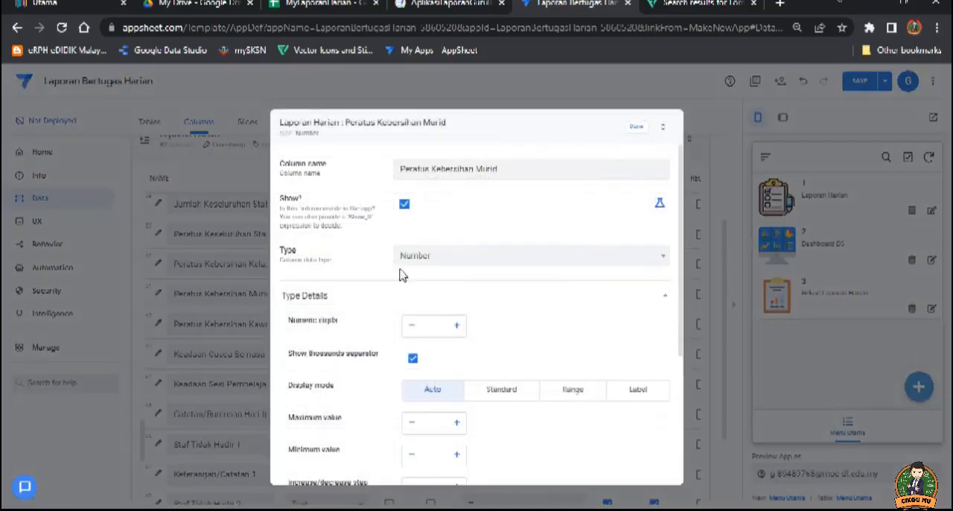
scroll(502, 380, "down", 2)
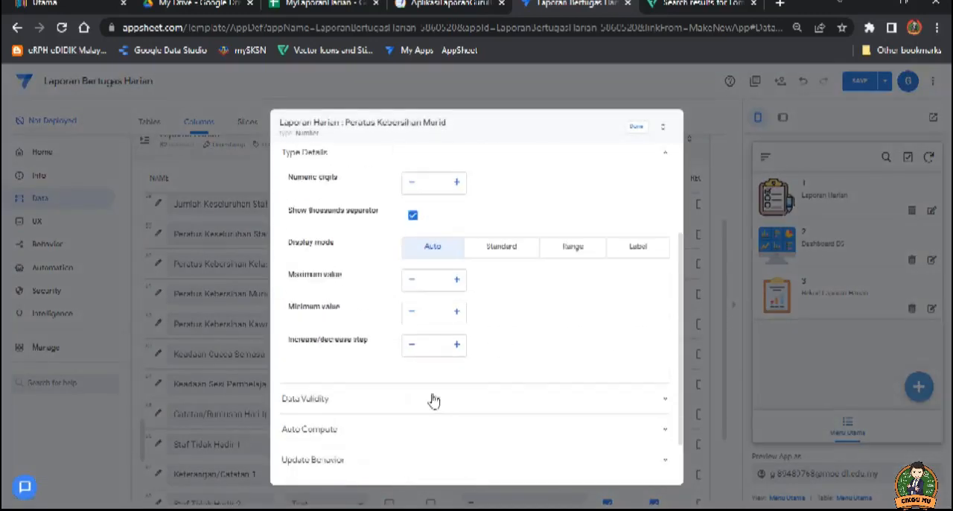
left_click(335, 400)
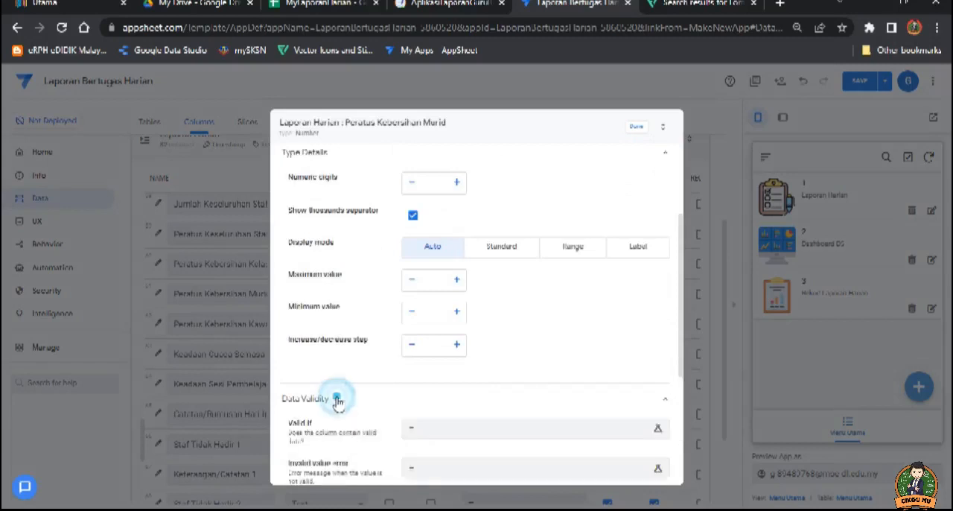
left_click(447, 424)
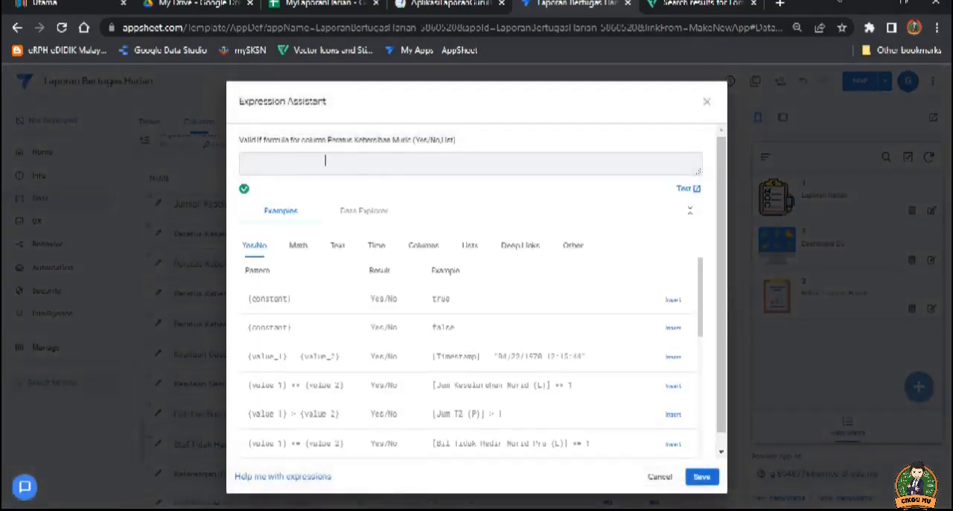
type("SELECT(HEIT [Variable], TRUE)")
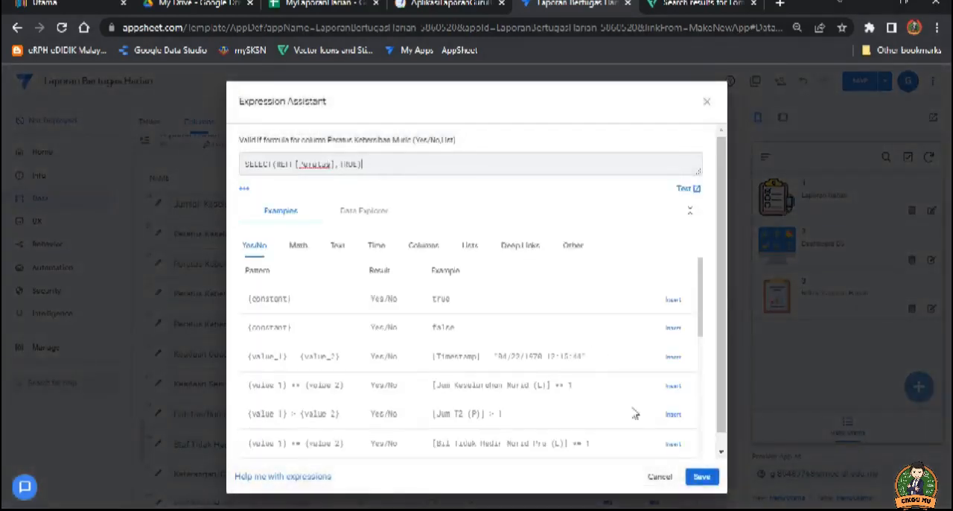
left_click(702, 477)
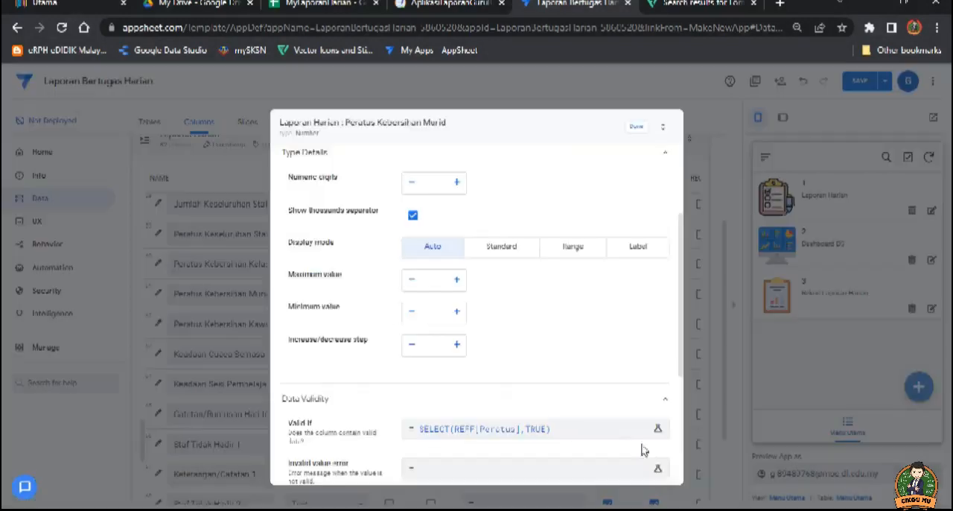
left_click(633, 128)
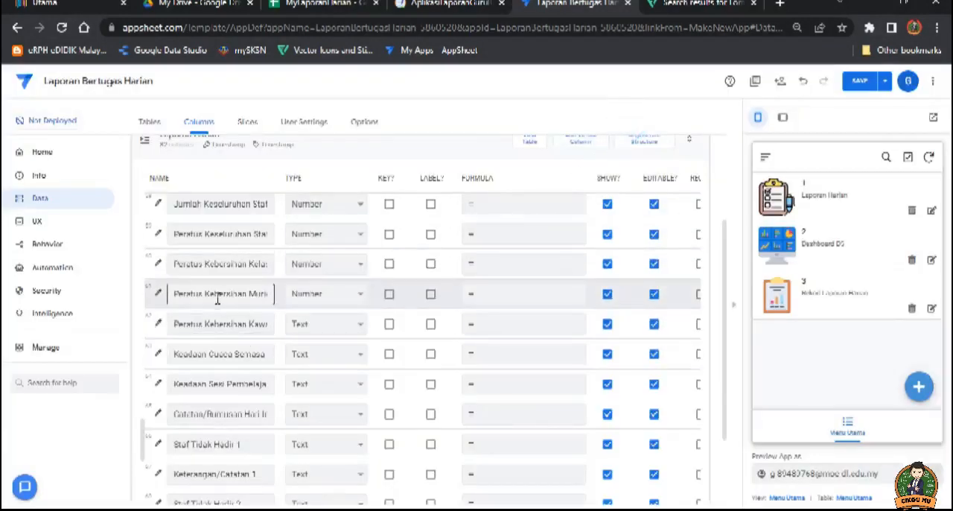
Step: Give the Peratus Kebersihan Kawasan Sekolah column the Valid If expression SELECT(REFF[Peratus],TRUE), save it and close its details
left_click(157, 323)
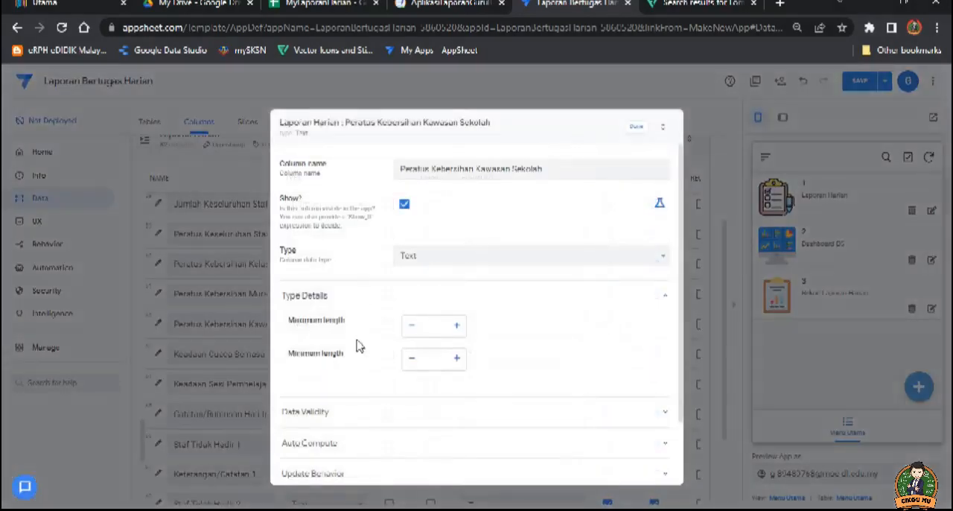
left_click(341, 412)
left_click(438, 443)
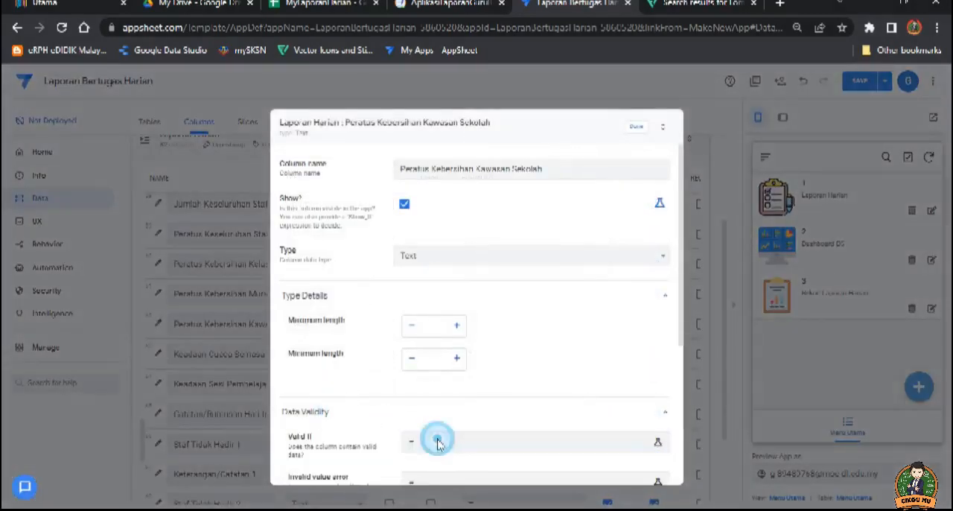
type("SELECT(REF[Status], TRUE)")
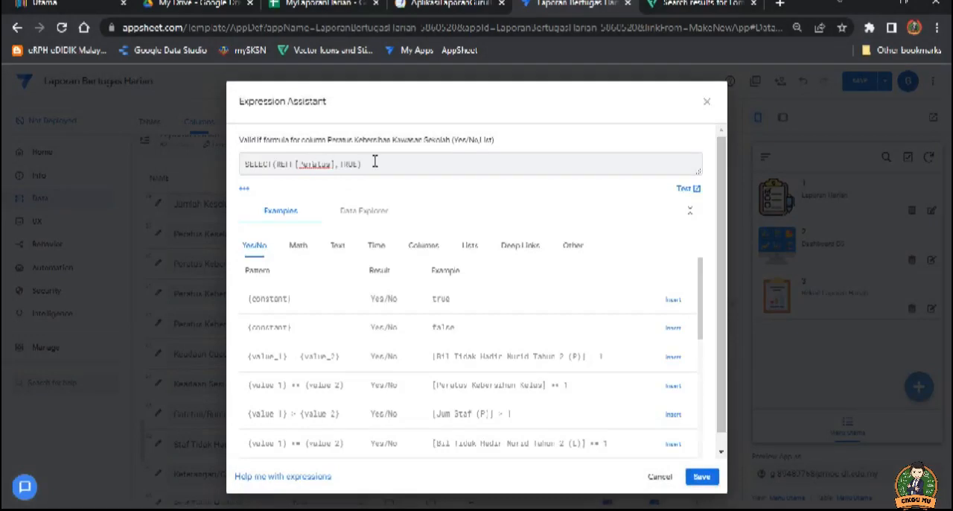
left_click(702, 476)
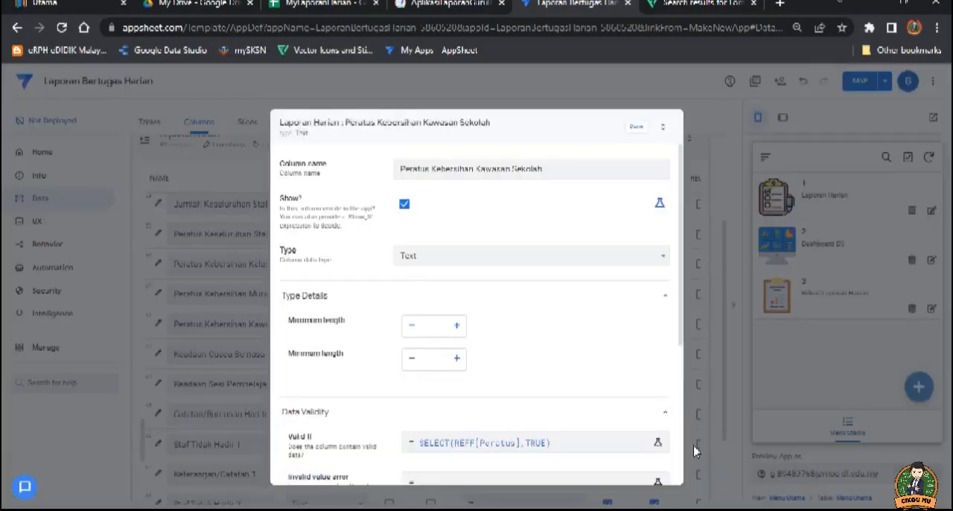
left_click(637, 126)
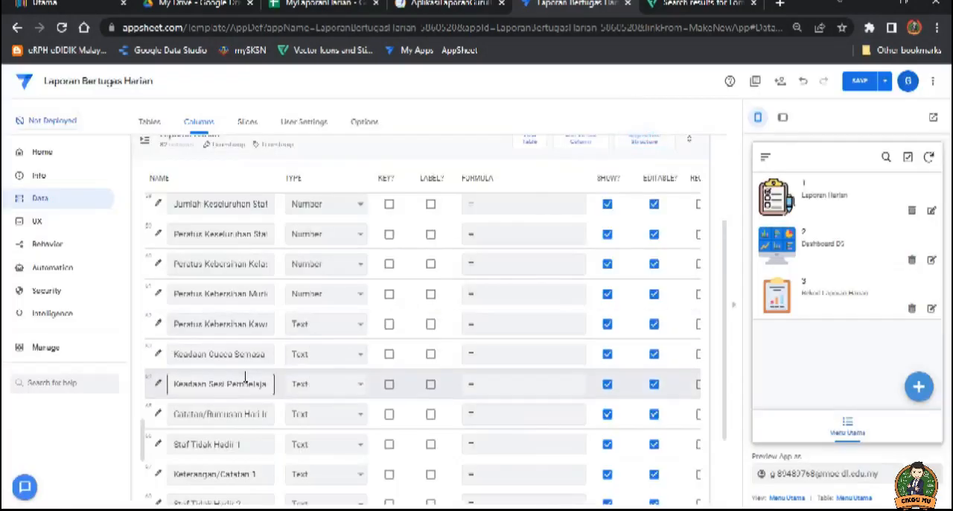
Step: Open the Valid If expression of the Keadaan Sesi Pembelajaran column and paste SELECT(REFF[Peratus],TRUE) into it
left_click(157, 388)
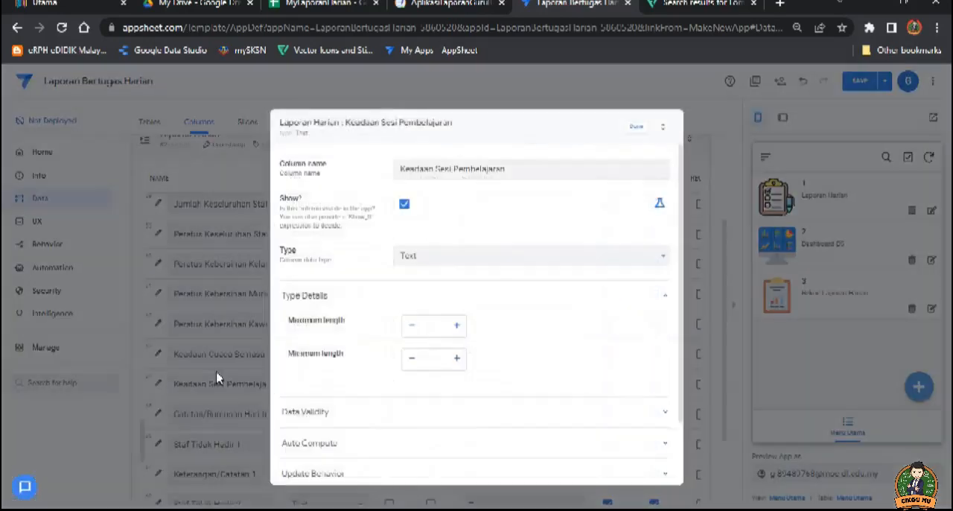
left_click(368, 415)
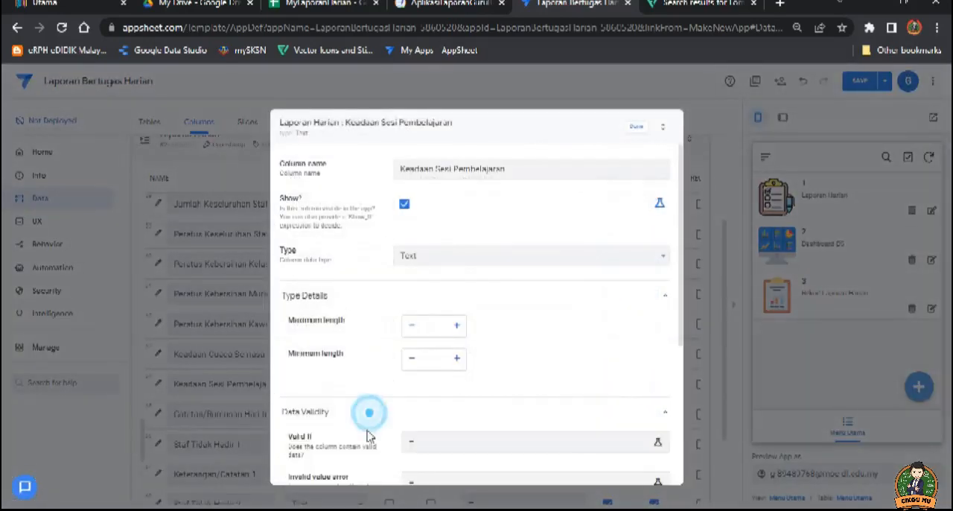
left_click(432, 441)
type("SELECT(REF[Status], TRUE)")
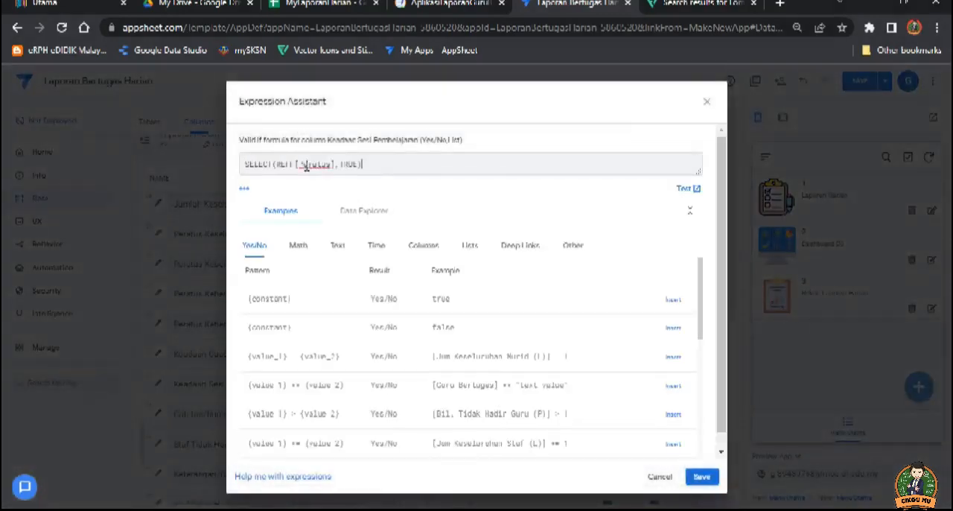
Step: Replace Peratus in the expression with the Sesi Pembelajaran header copied from MyLaporanHarian's REFF sheet, then save and close the column details
left_click_drag(332, 163, 304, 166)
left_click(317, 4)
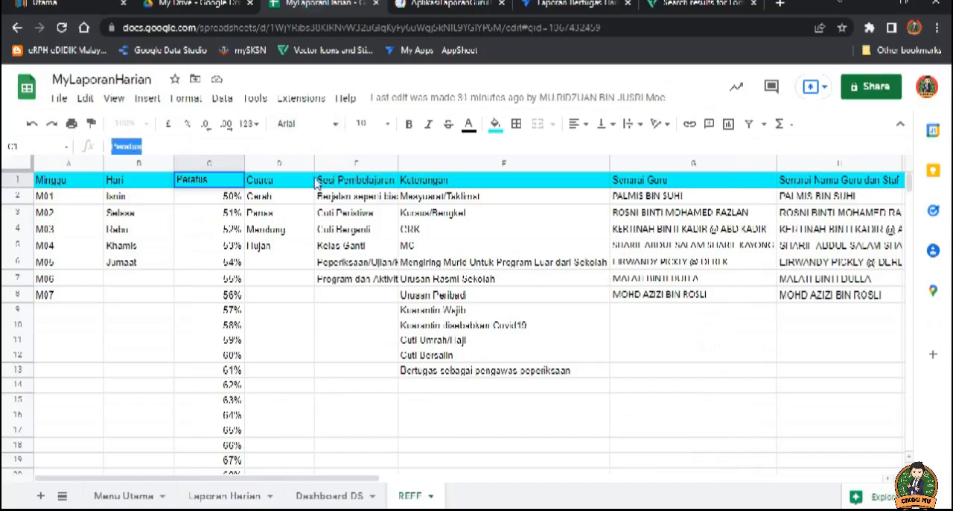
left_click(353, 181)
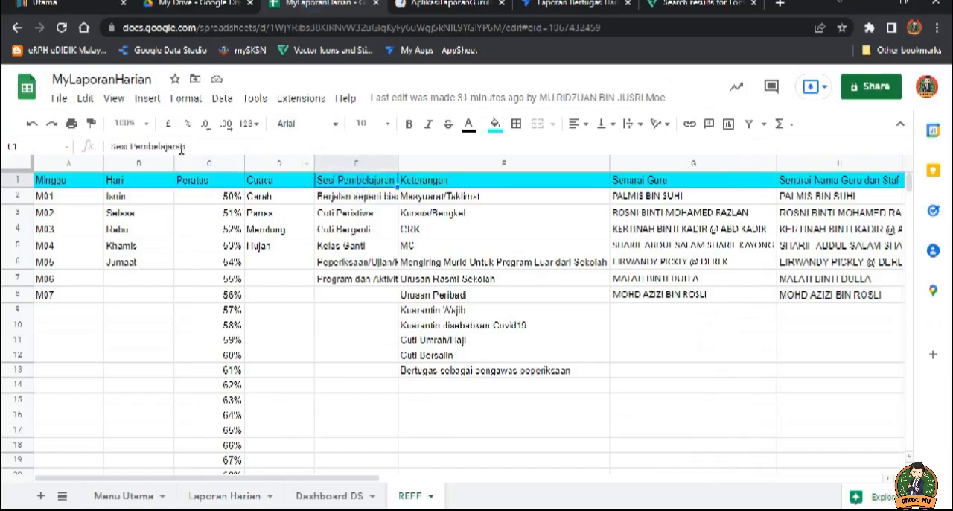
left_click_drag(191, 147, 111, 146)
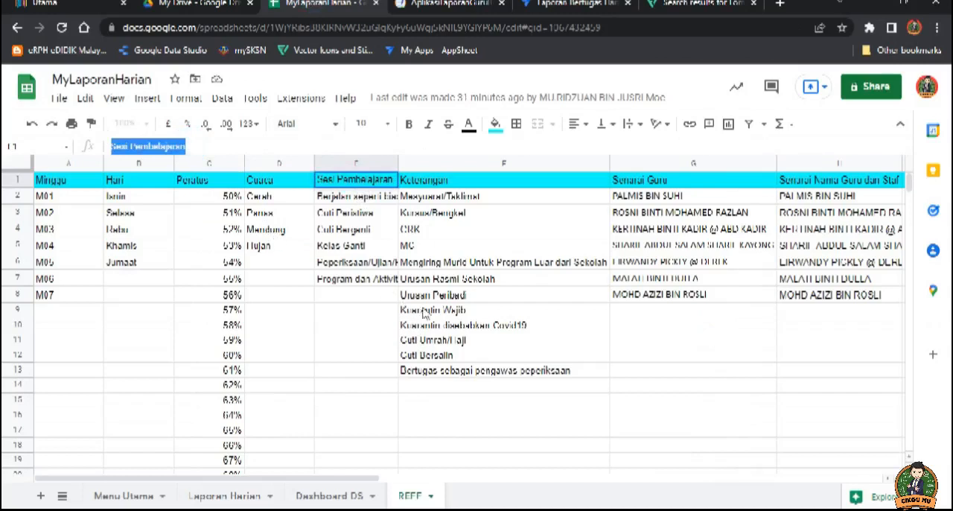
left_click(564, 4)
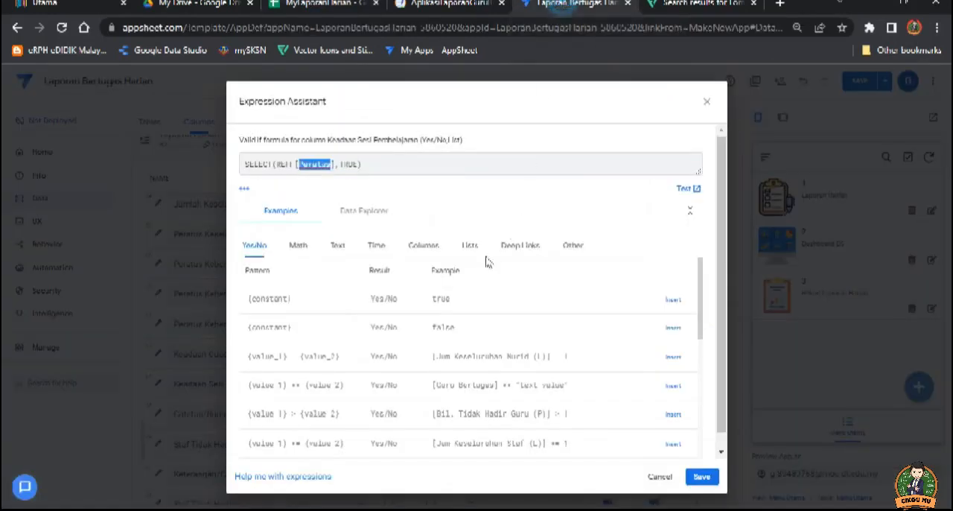
type("Sesi Pembelajaran")
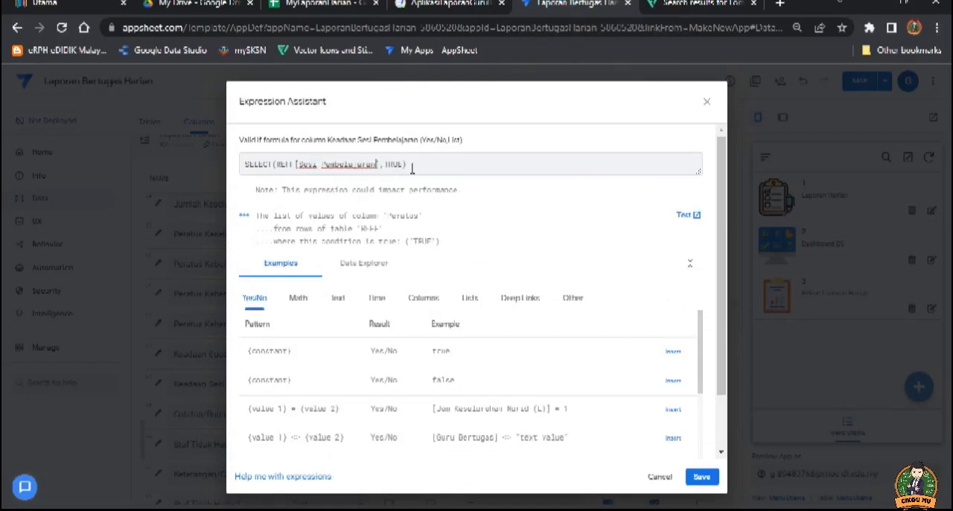
left_click(699, 477)
left_click(633, 125)
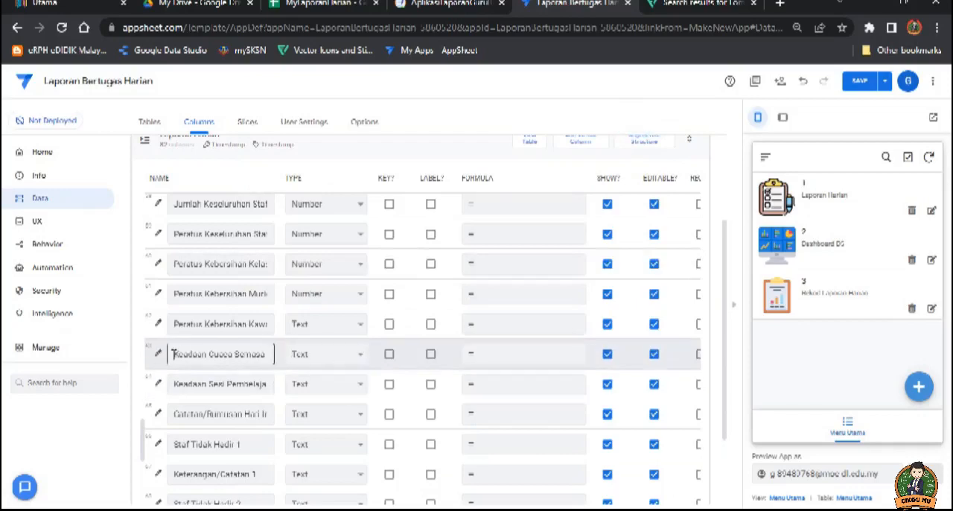
Step: Copy SELECT(REFF[Guru Bertugas],TRUE) from the Word formula guide into the Valid If expression of the Keadaan Cuaca Semasa column
left_click(158, 357)
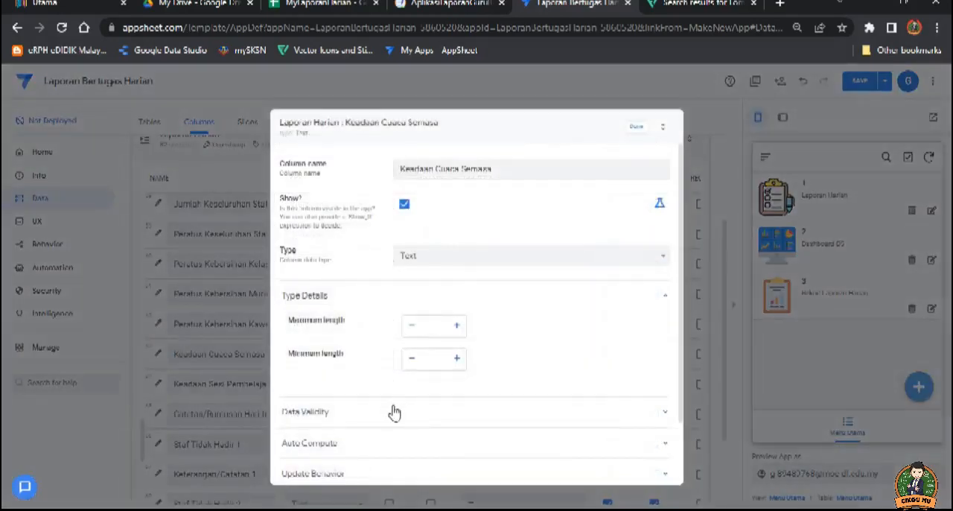
left_click(391, 417)
left_click(444, 443)
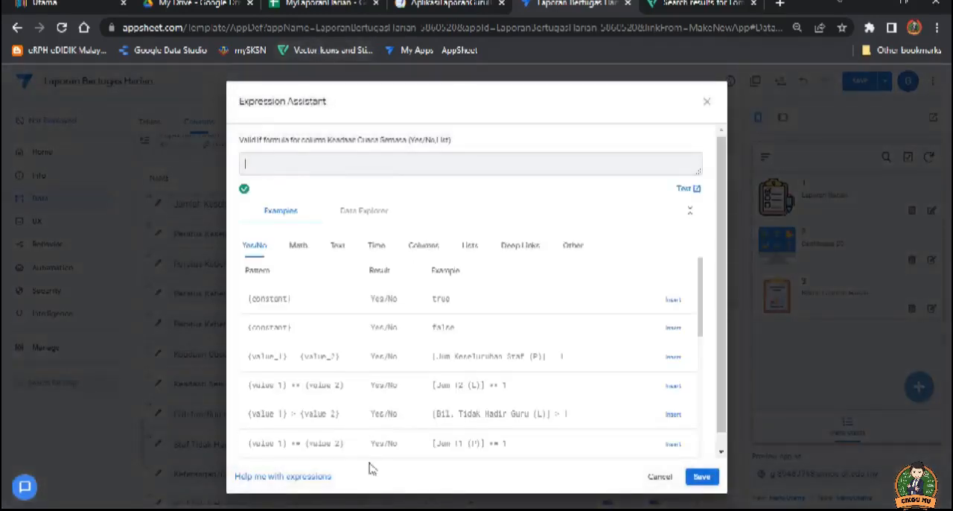
key("alt+Tab")
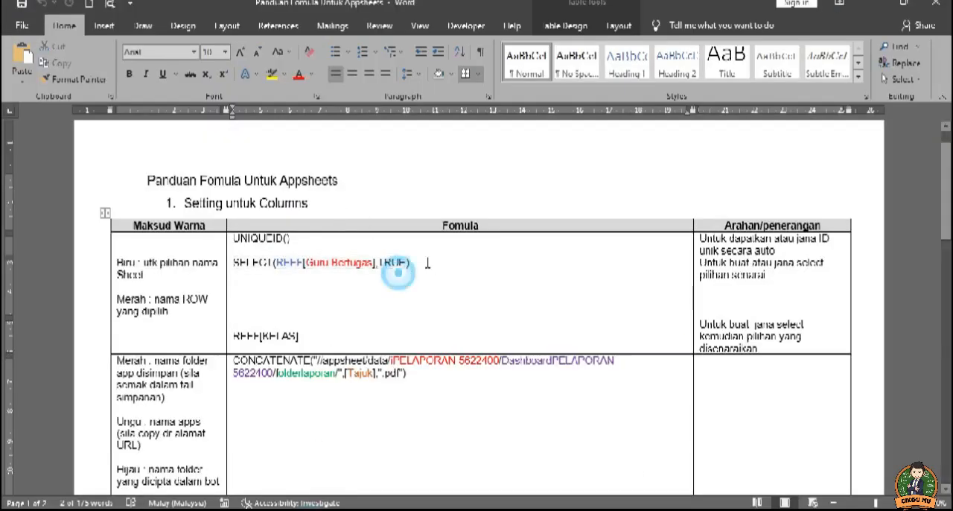
triple_click(396, 266)
key("ctrl+c")
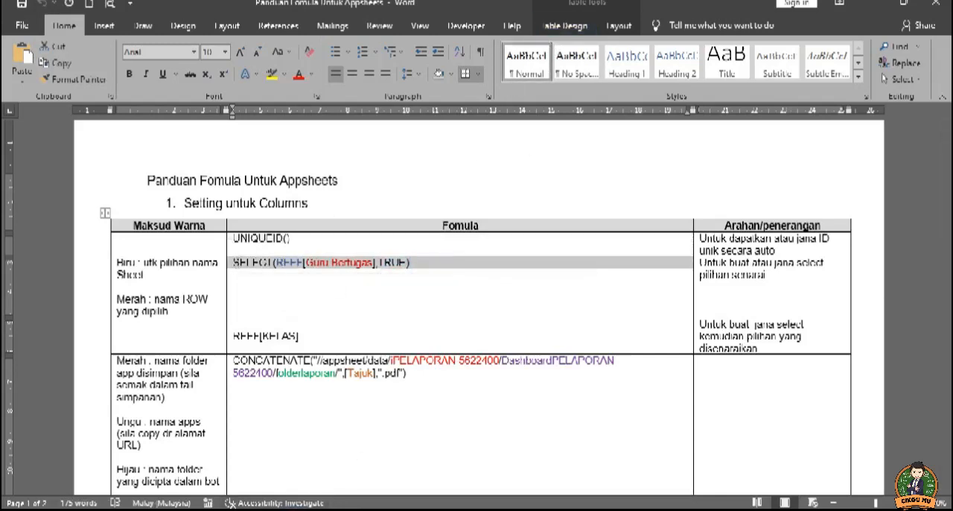
key("alt+Tab")
key("ctrl+v")
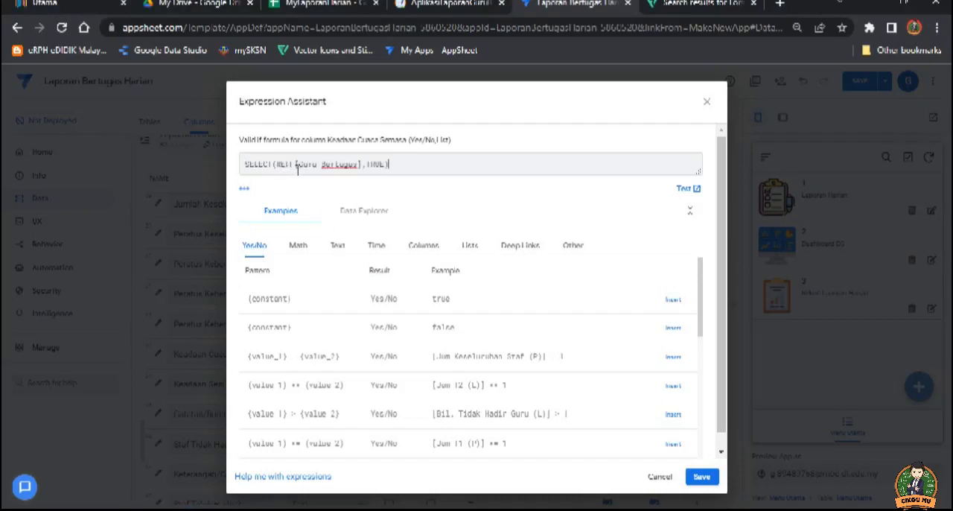
Step: Replace Guru Bertugas in the expression with Cuaca, save it as Valid If and close the Keadaan Cuaca Semasa details
left_click_drag(359, 163, 299, 164)
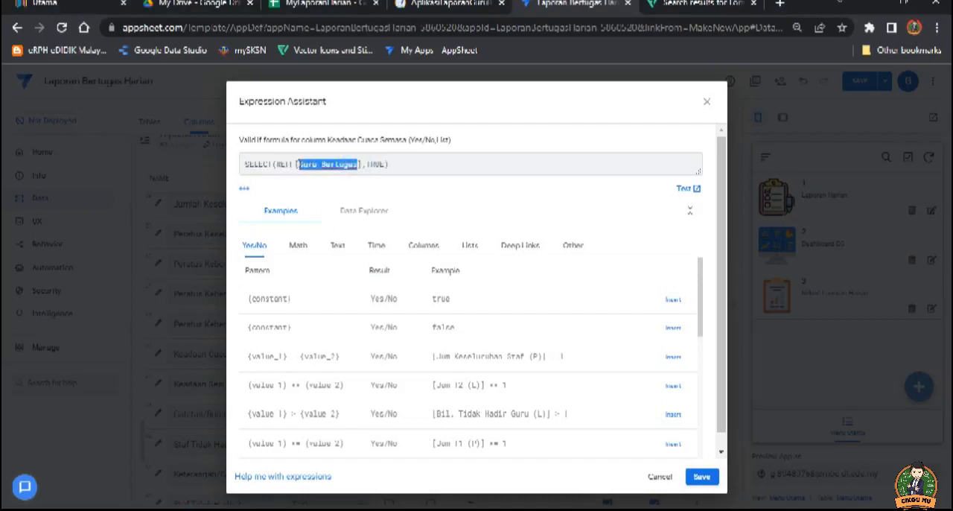
left_click(328, 4)
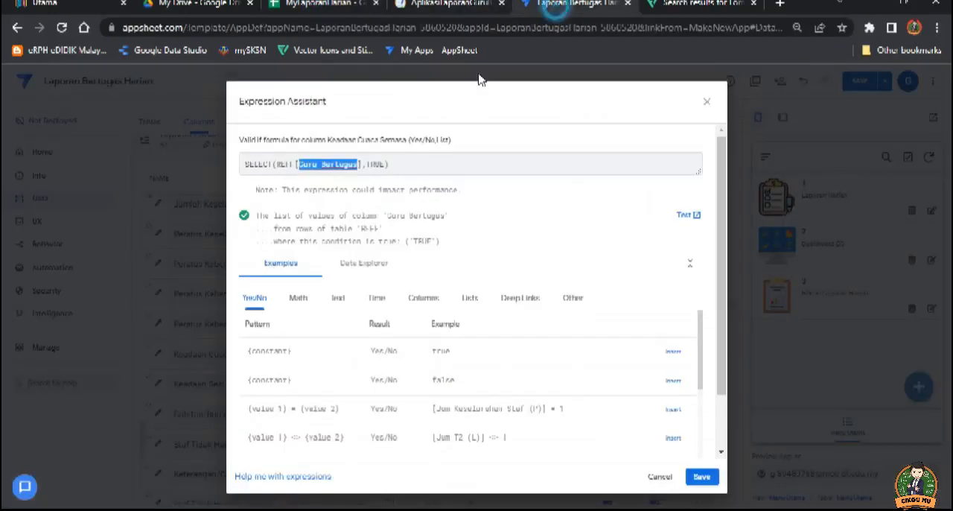
left_click(560, 6)
type("Cuaca")
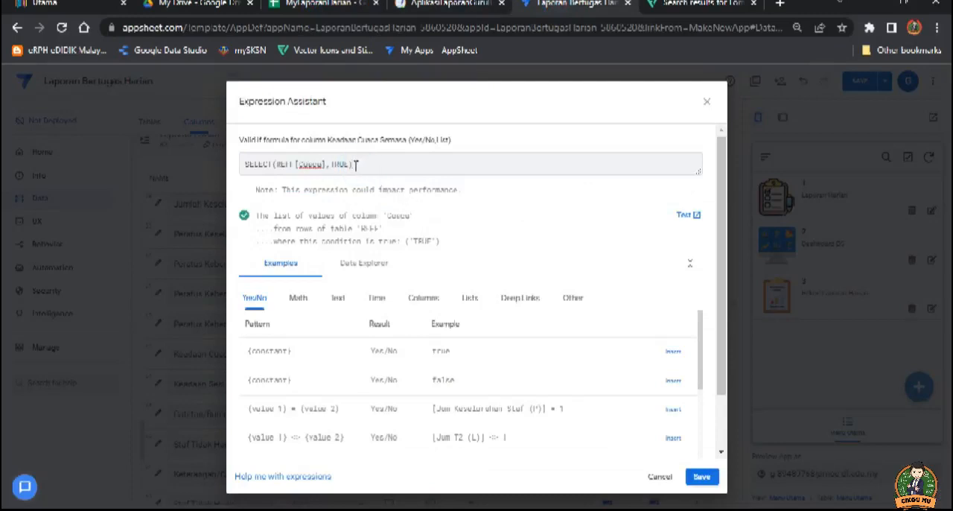
left_click(703, 477)
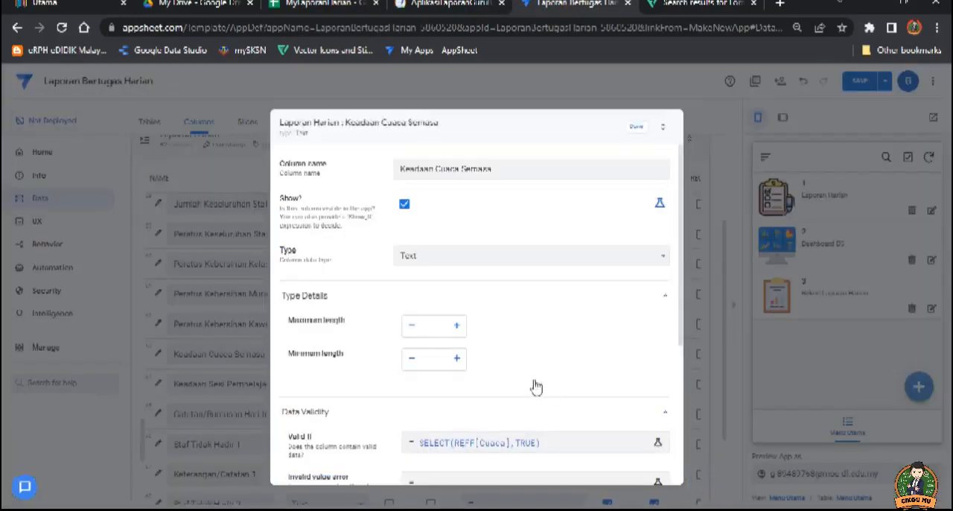
left_click(634, 125)
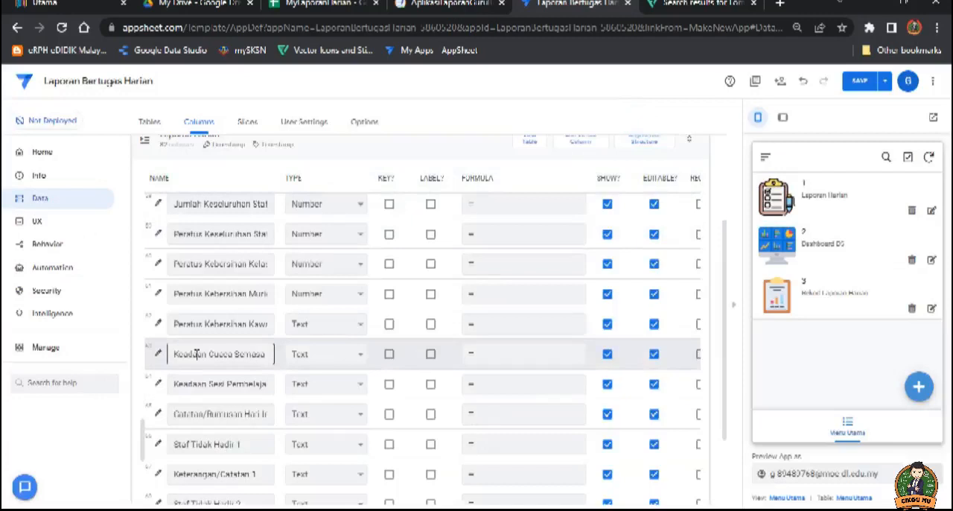
Step: Change the type of the Catatan/Rumusan Hari column in Laporan Harian to LongText
scroll(219, 415, "down", 1)
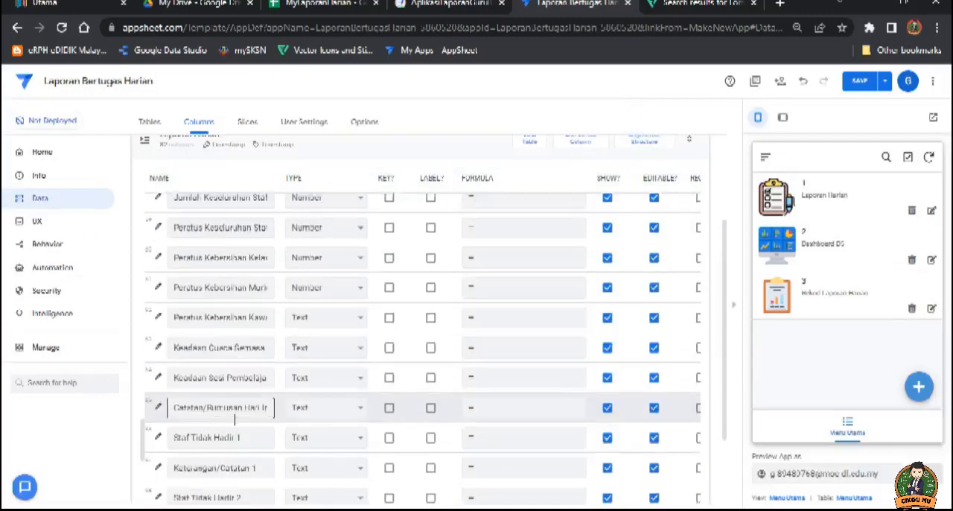
left_click(346, 344)
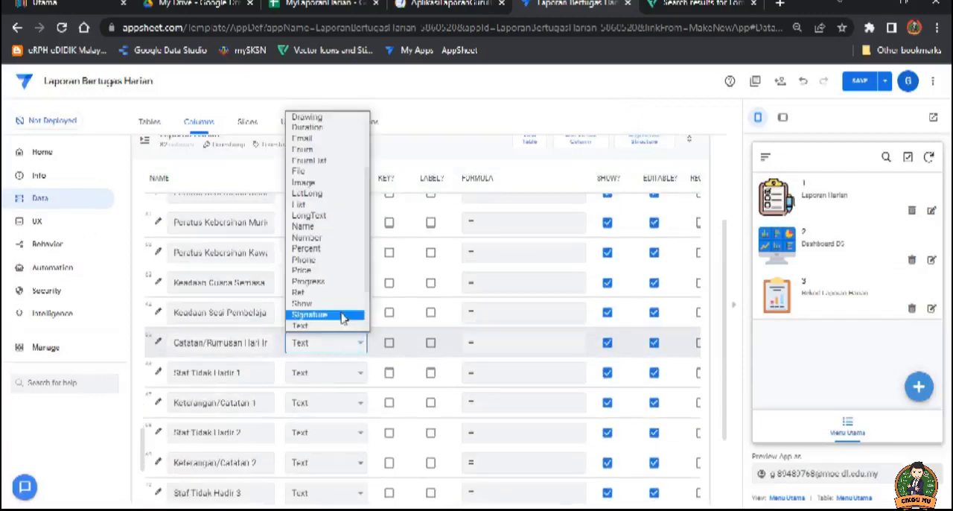
left_click(324, 214)
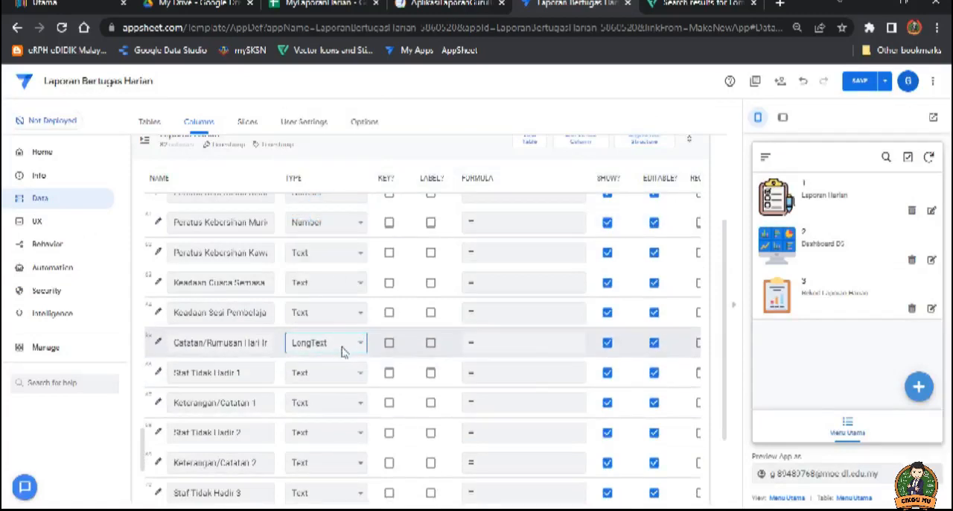
left_click(210, 372)
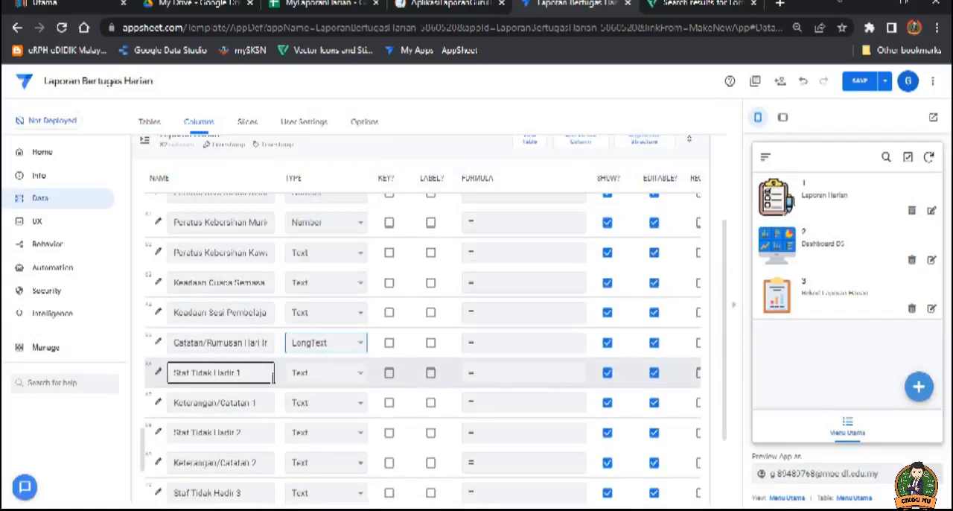
Step: Paste SELECT(REFF[Guru Bertugas],TRUE) into the Valid If expression of the Staf Tidak Hadir 1 column in Laporan Harian
scroll(210, 376, "down", 1)
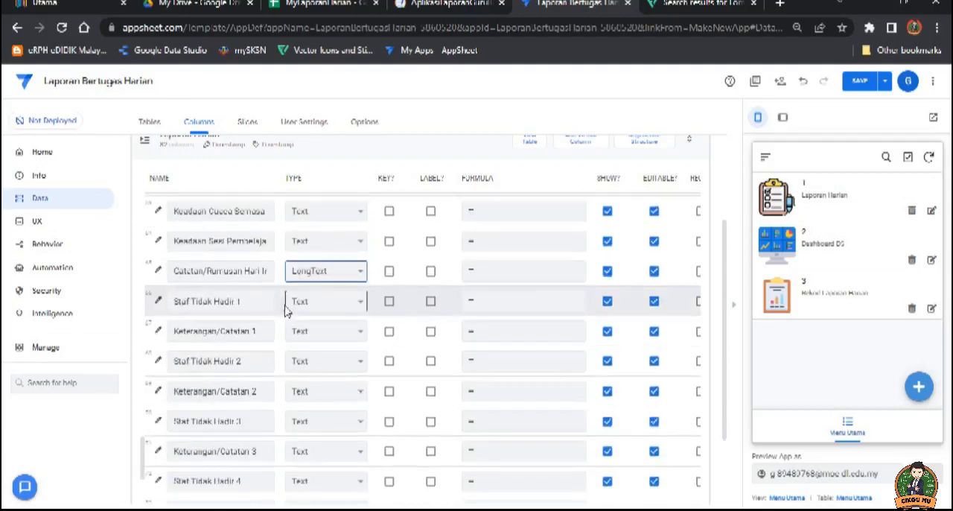
left_click(158, 302)
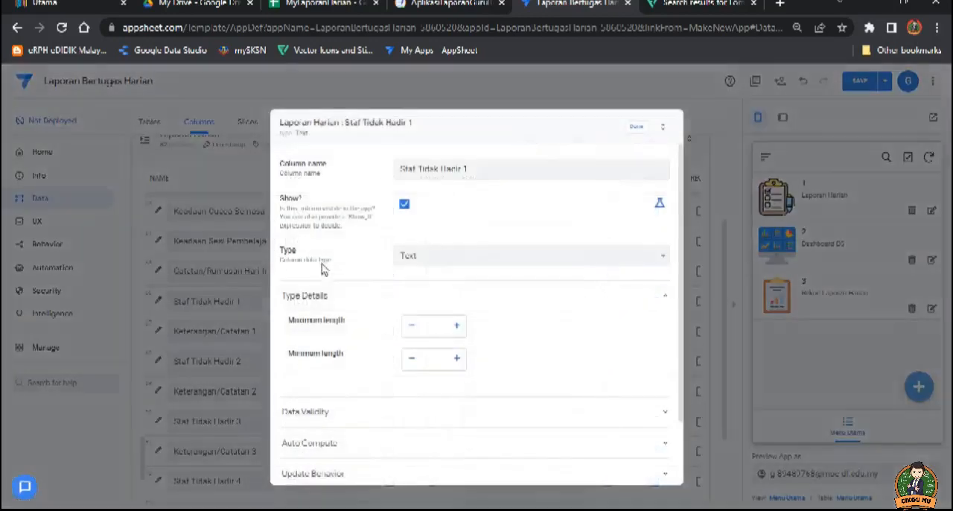
left_click(353, 416)
left_click(422, 442)
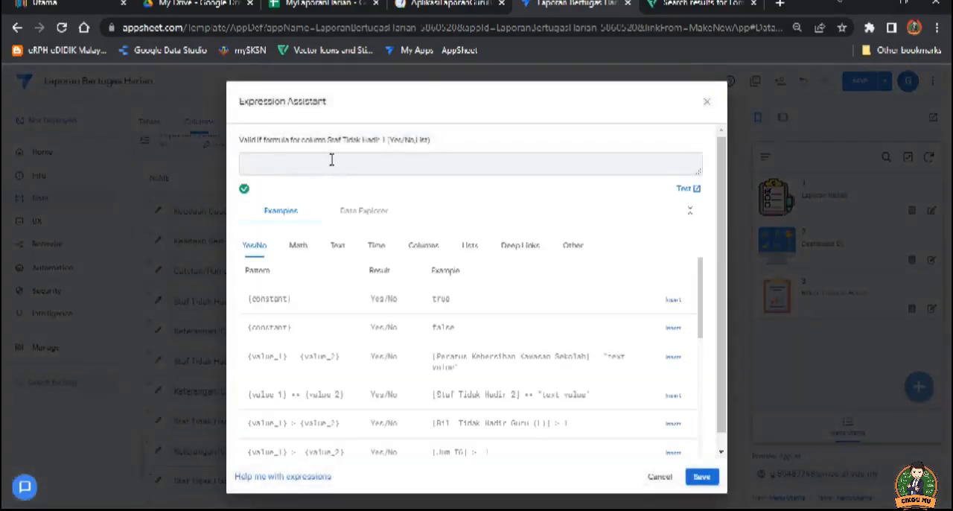
type("SELECT(REF [Guru Bertugas],TRUE)")
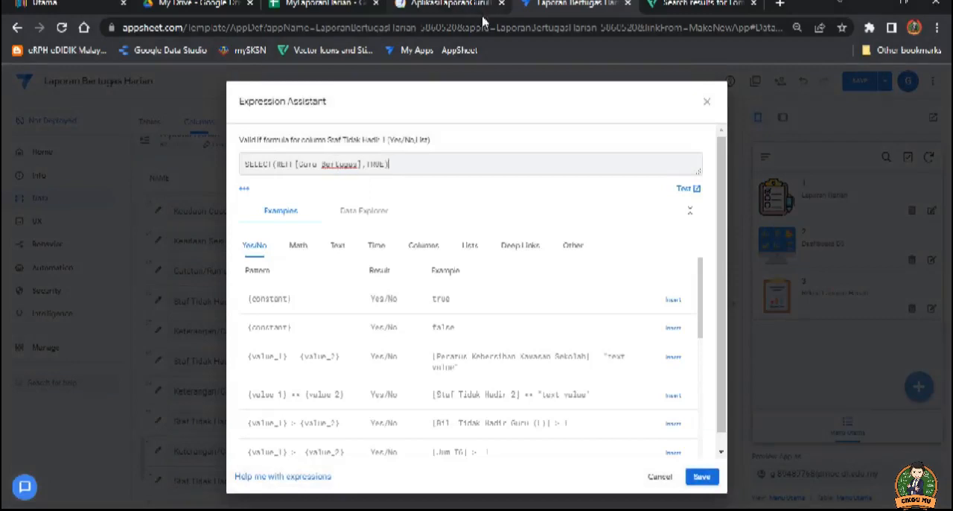
Step: Replace Guru Bertugas in the expression with the Senarai Nama Guru dan Staf header copied from MyLaporanHarian's REFF sheet
left_click(328, 5)
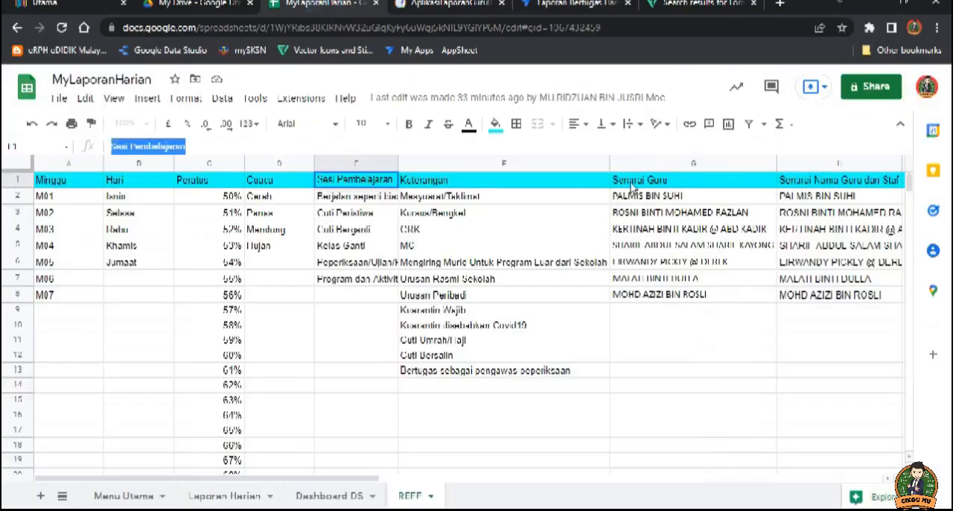
left_click(814, 181)
left_click_drag(246, 147, 108, 149)
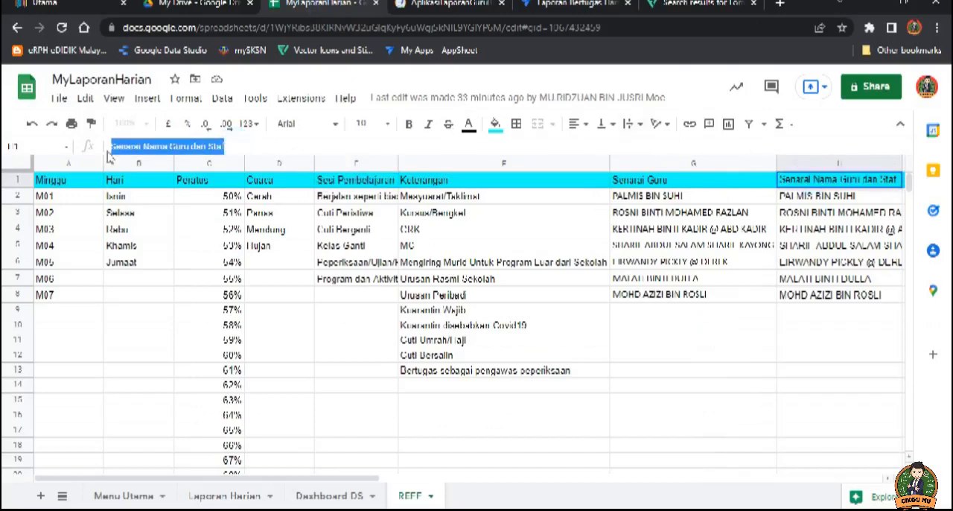
left_click(581, 6)
left_click_drag(360, 163, 305, 171)
type("Senarai Nama Guru dan Staff")
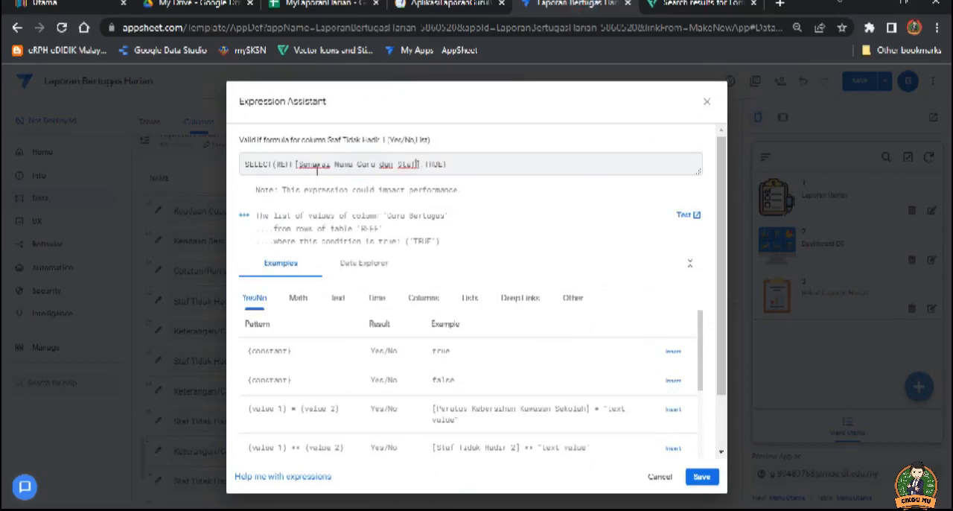
Step: Copy the whole Senarai Nama Guru dan Staf expression, save it as Valid If and close the Staf Tidak Hadir 1 details
left_click_drag(451, 165, 250, 165)
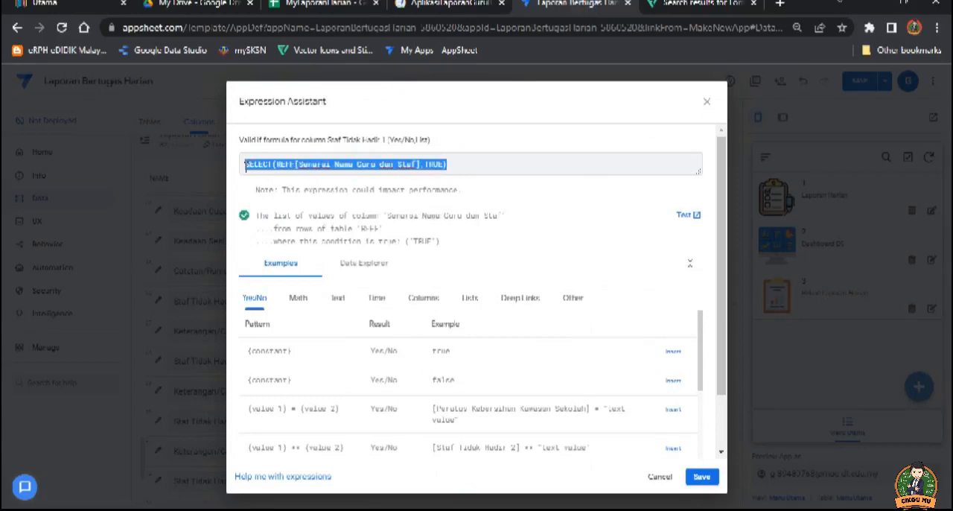
left_click(701, 477)
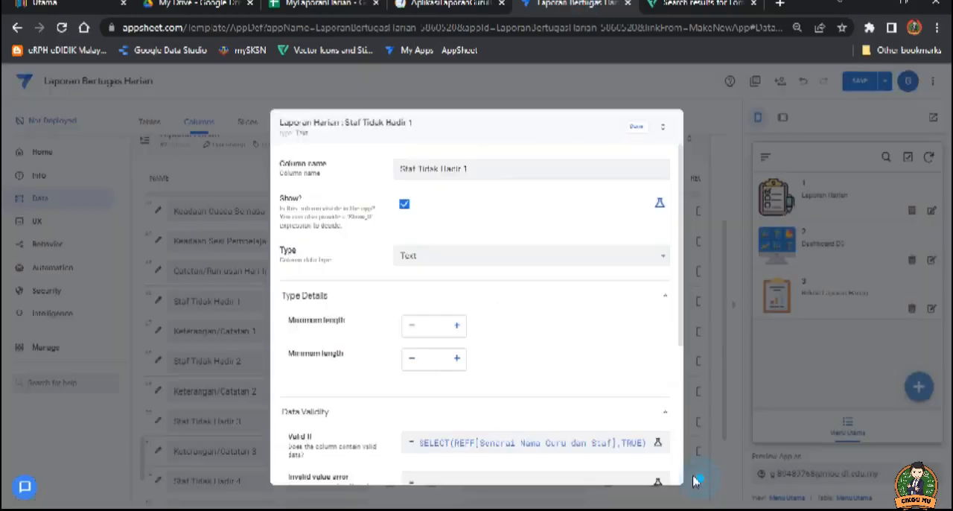
left_click(635, 126)
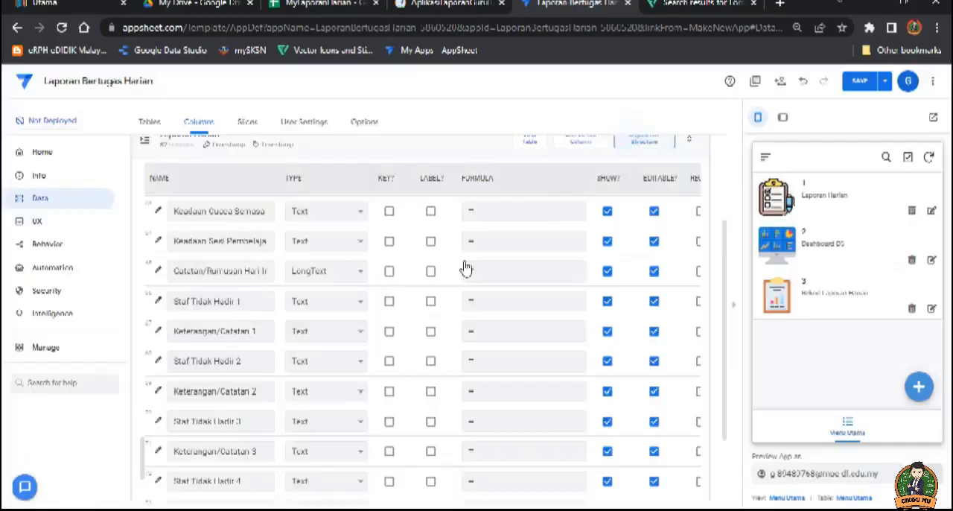
Step: Paste SELECT(REFF[Senarai Nama Guru dan Staf],TRUE) into the Valid If expression of the Keterangan/Catatan 1 column
left_click(196, 330)
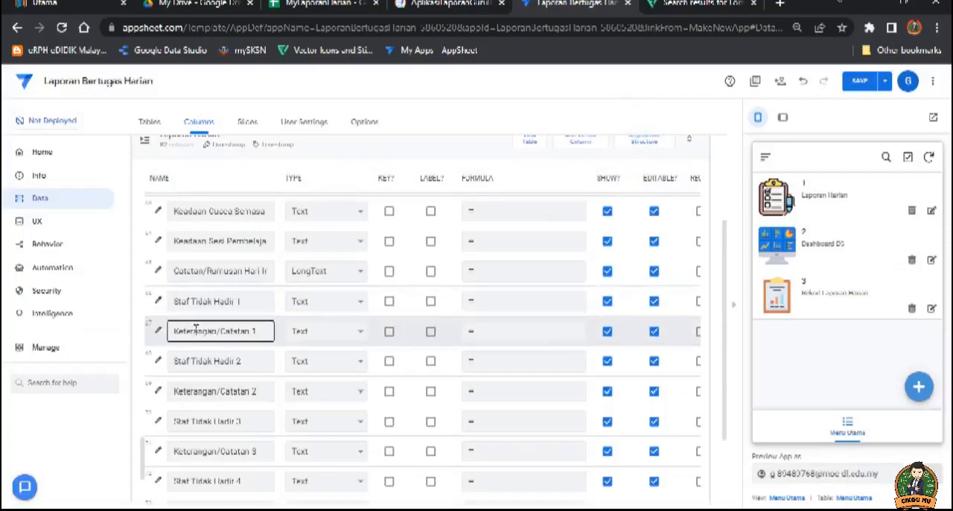
left_click(158, 334)
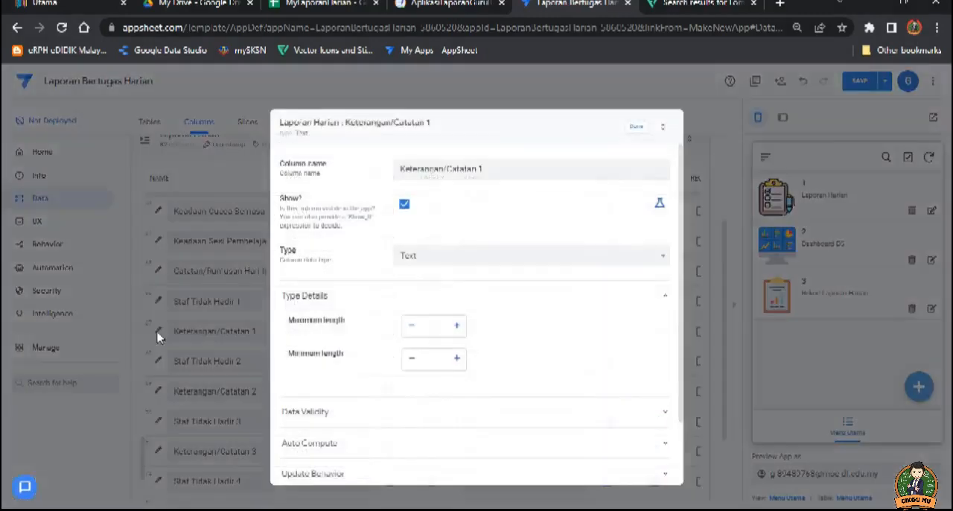
left_click(375, 413)
left_click(421, 441)
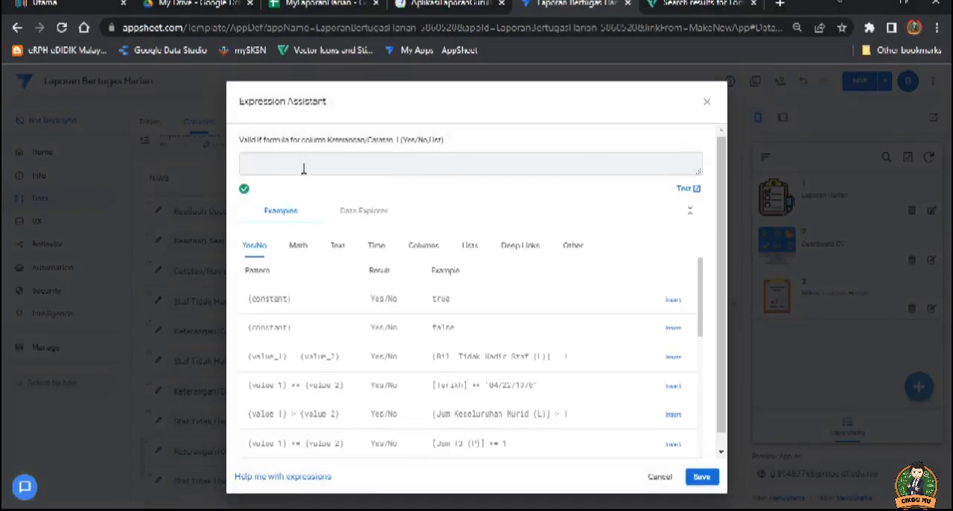
type("SELECT(REF[Senarai Nama Guru dan Staf], TRUE)")
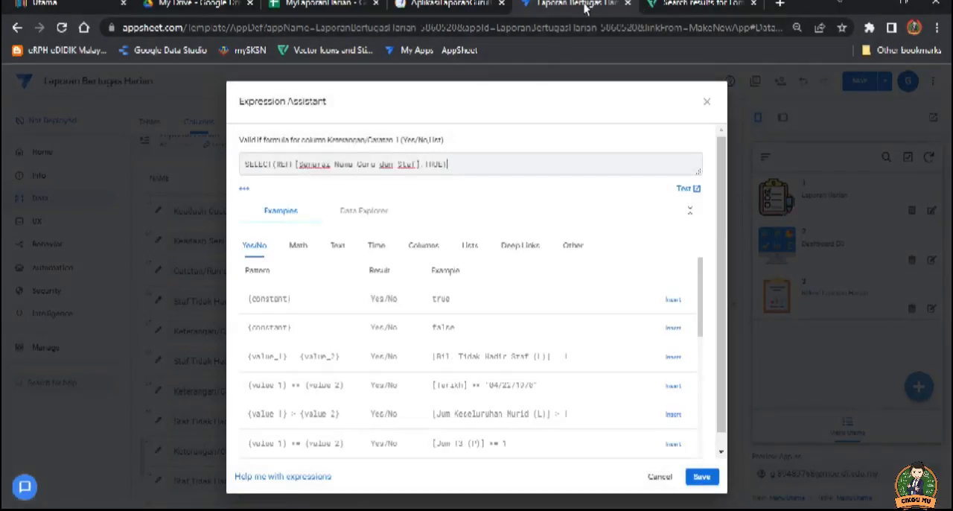
Step: Replace Senarai Nama Guru dan Staf with the REFF sheet's Keterangan header name, save the Valid If and close the Keterangan/Catatan 1 details
left_click_drag(416, 164, 300, 164)
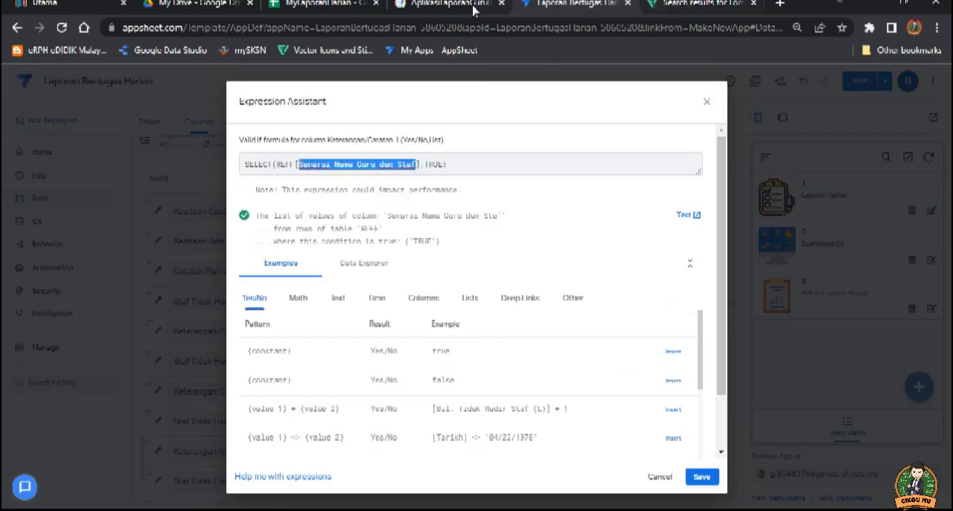
left_click(320, 4)
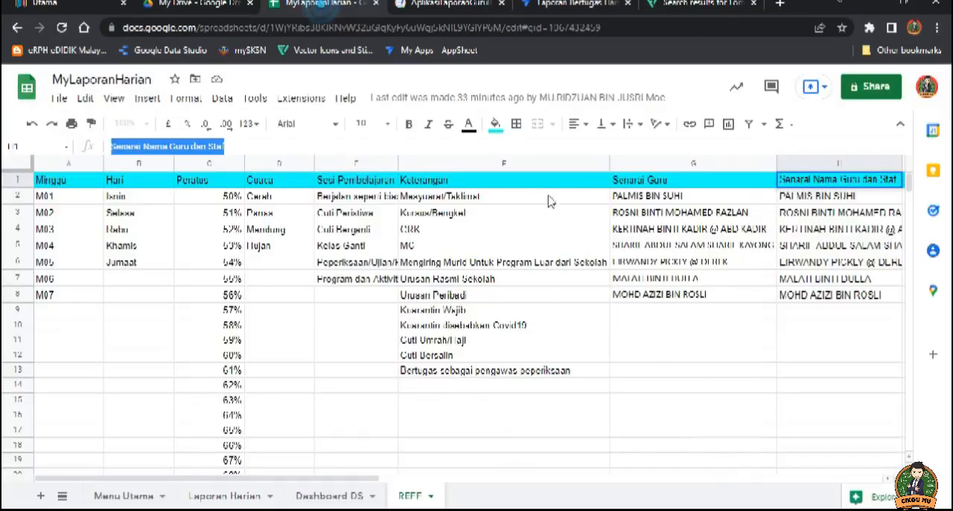
left_click(431, 185)
left_click(545, 7)
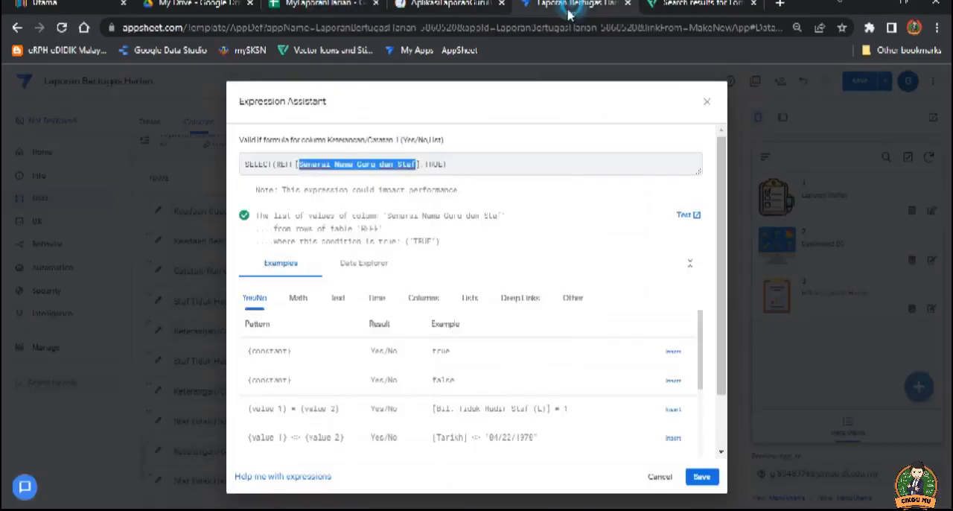
type("Keterang")
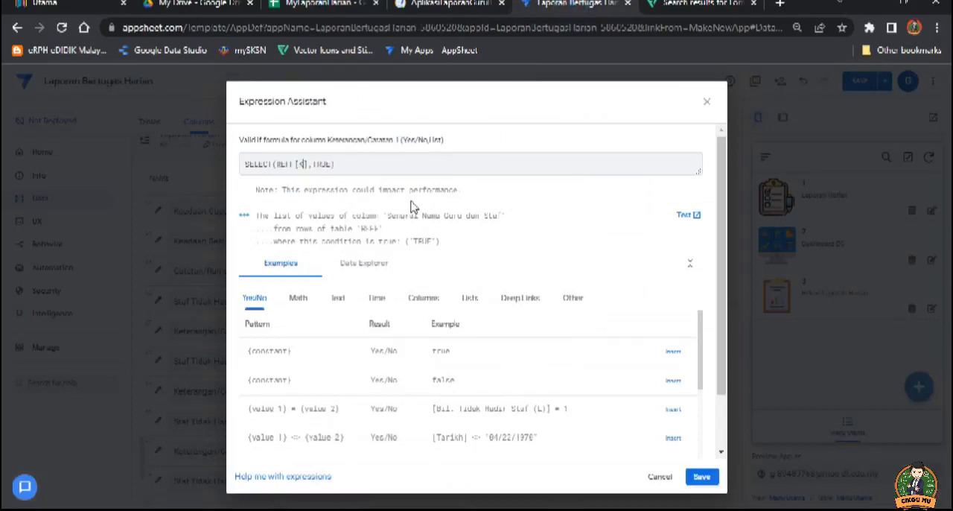
type("an")
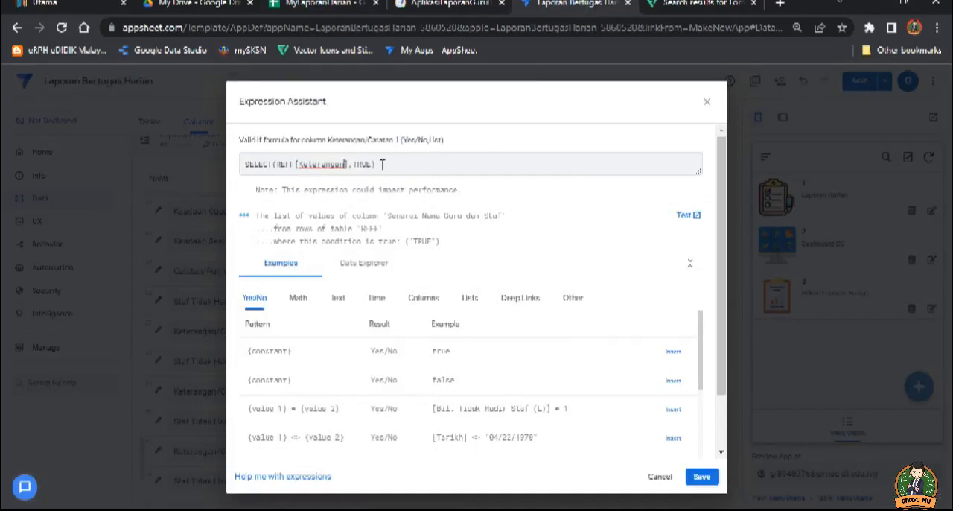
left_click(702, 479)
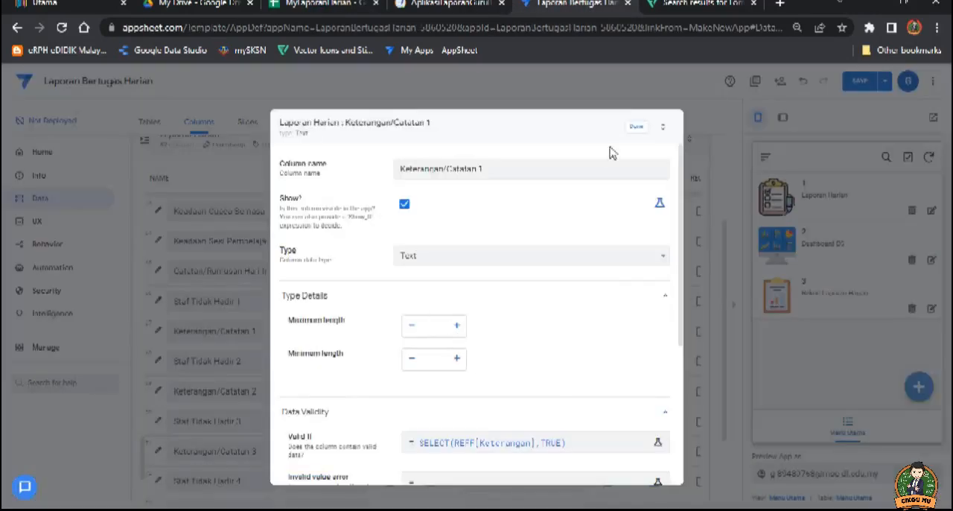
left_click(636, 126)
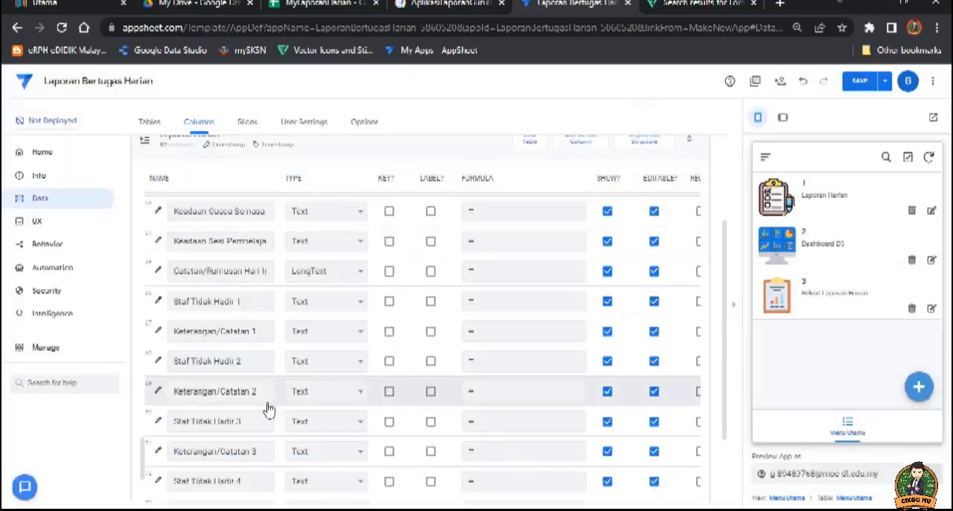
Step: Paste SELECT(REFF[Senarai Nama Guru dan Staf],TRUE) into the Valid If expression of the Guru Bertugas column in Laporan Harian
left_click(241, 362)
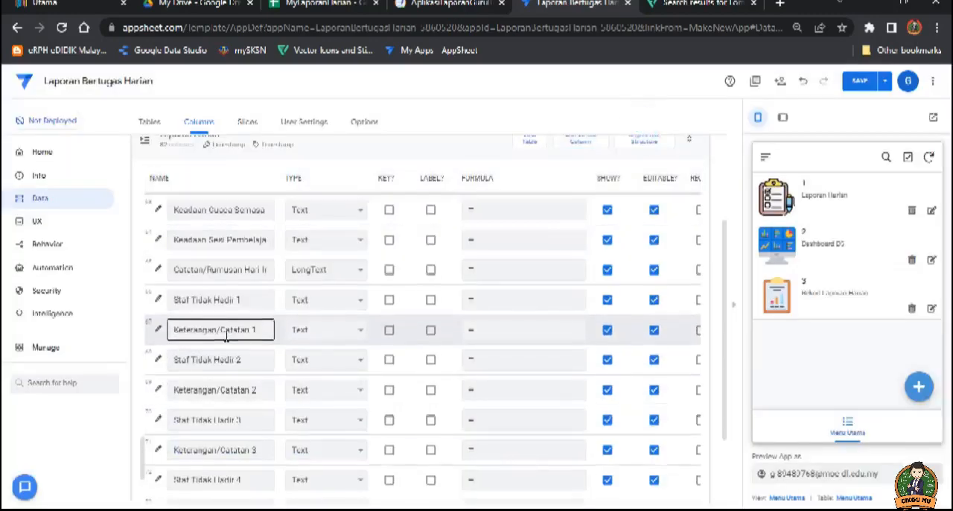
scroll(229, 320, "down", 1)
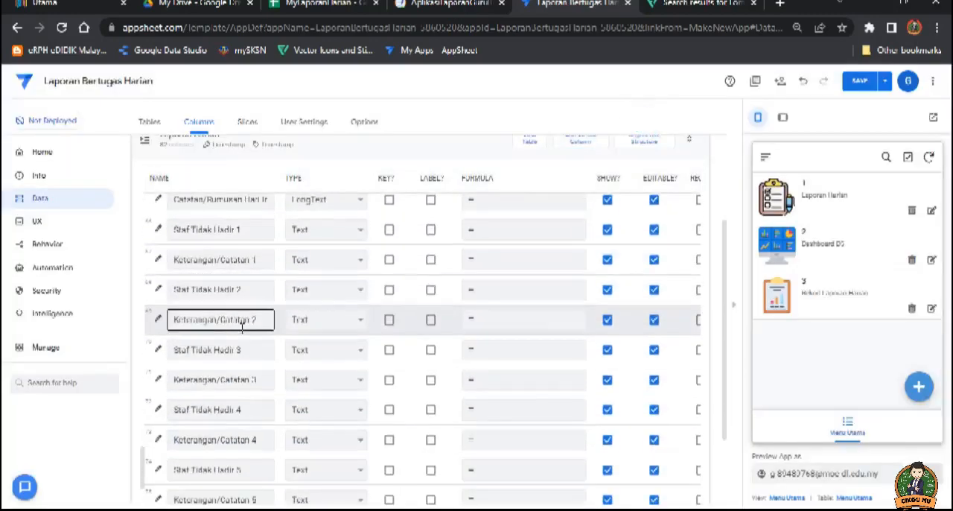
scroll(248, 410, "down", 1)
scroll(246, 417, "down", 3)
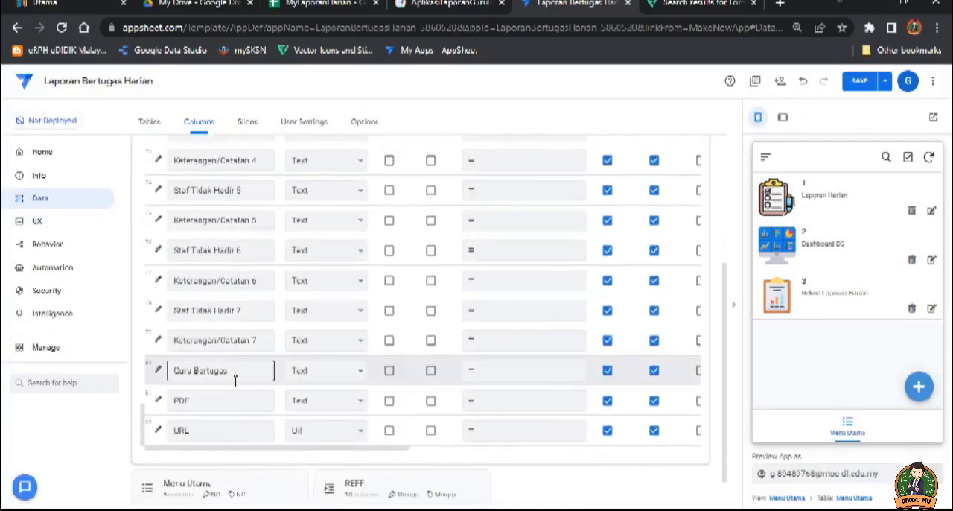
left_click(158, 371)
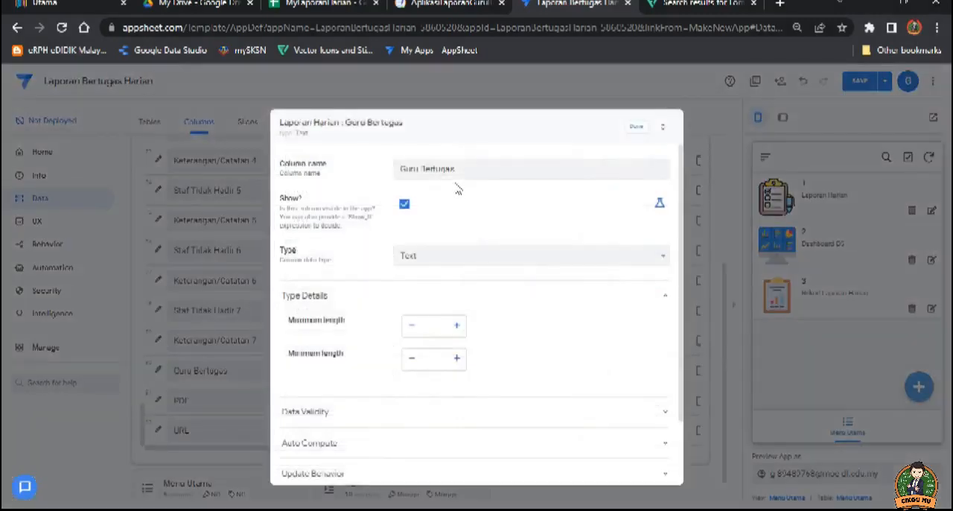
left_click(347, 414)
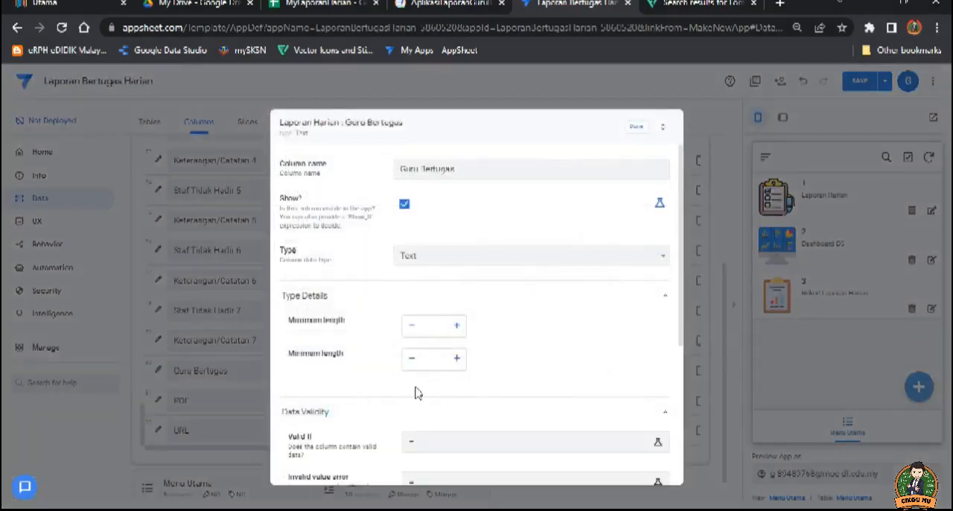
left_click(432, 441)
type("SELECT(REF[Senarai Nama Guru dan Staf], TRUE)")
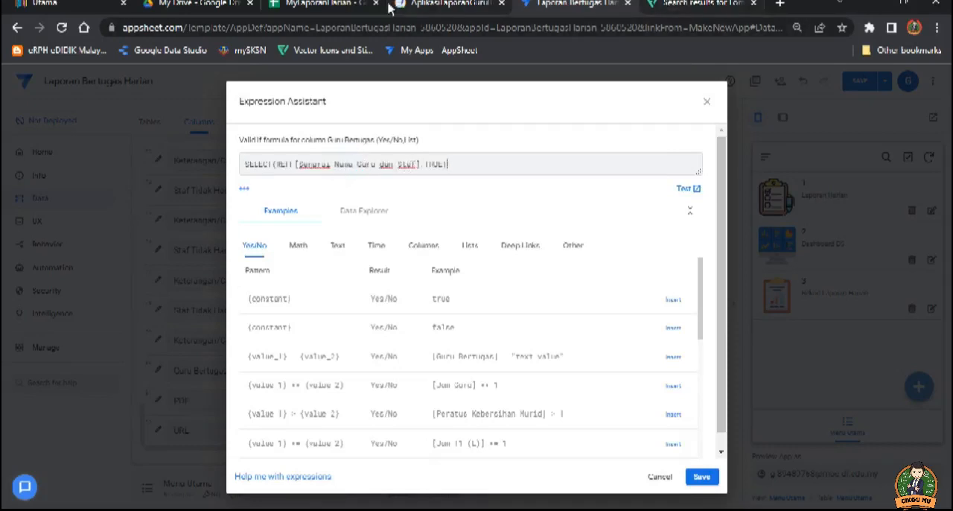
Step: Replace Senarai Nama Guru dan Staf with the Guru Bertugas header copied from MyLaporanHarian's REFF sheet, and save it as Valid If
left_click(324, 6)
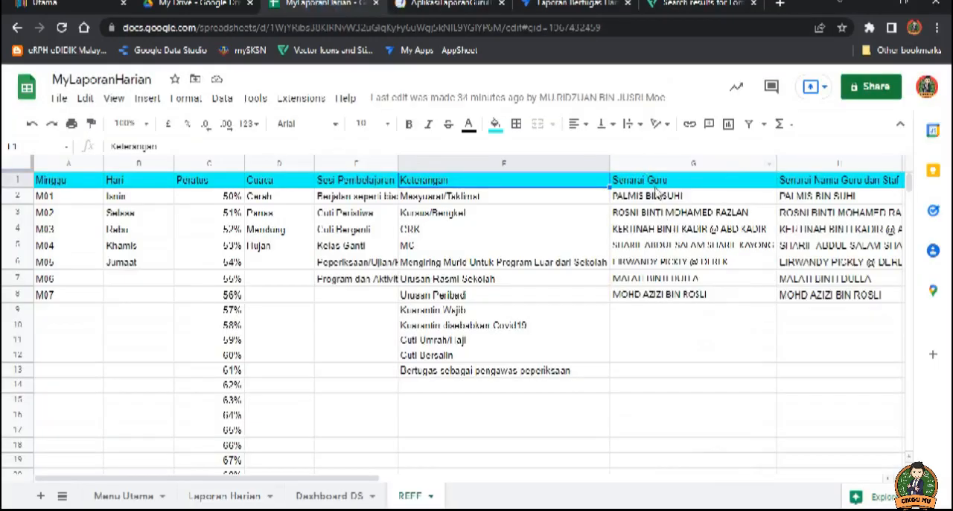
left_click_drag(302, 476, 425, 478)
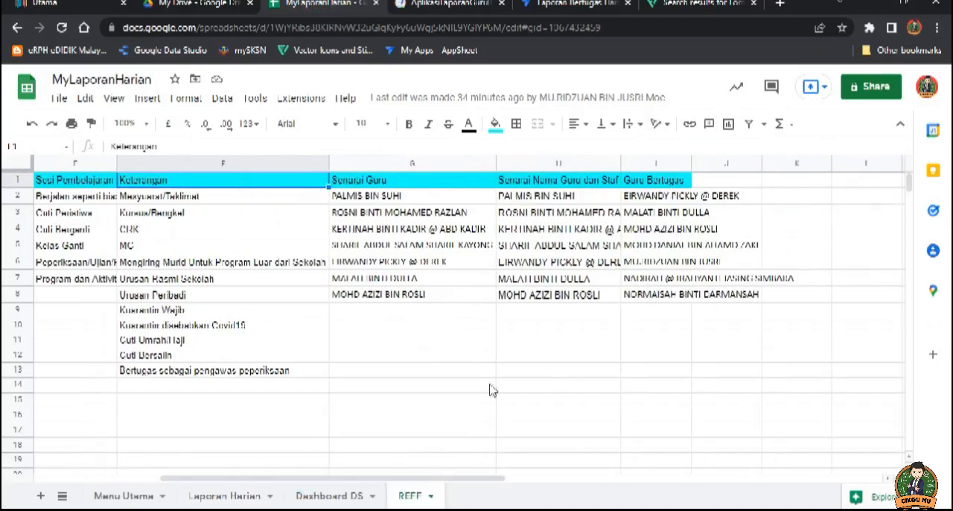
left_click(645, 181)
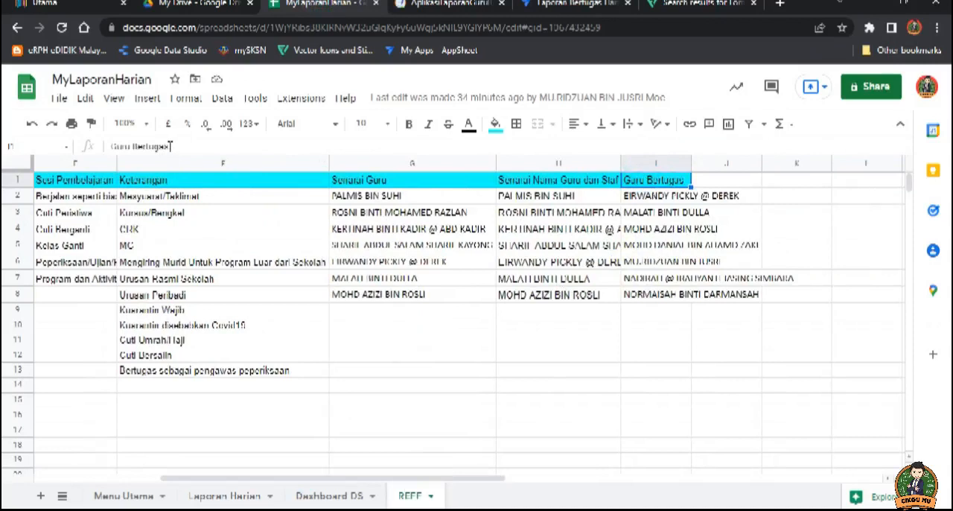
left_click_drag(171, 147, 99, 151)
key("ctrl+c")
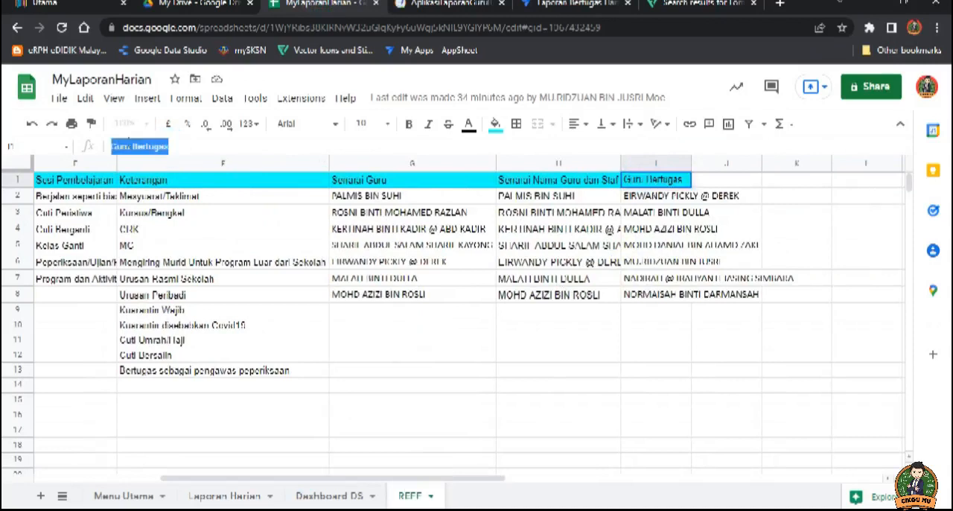
left_click(555, 5)
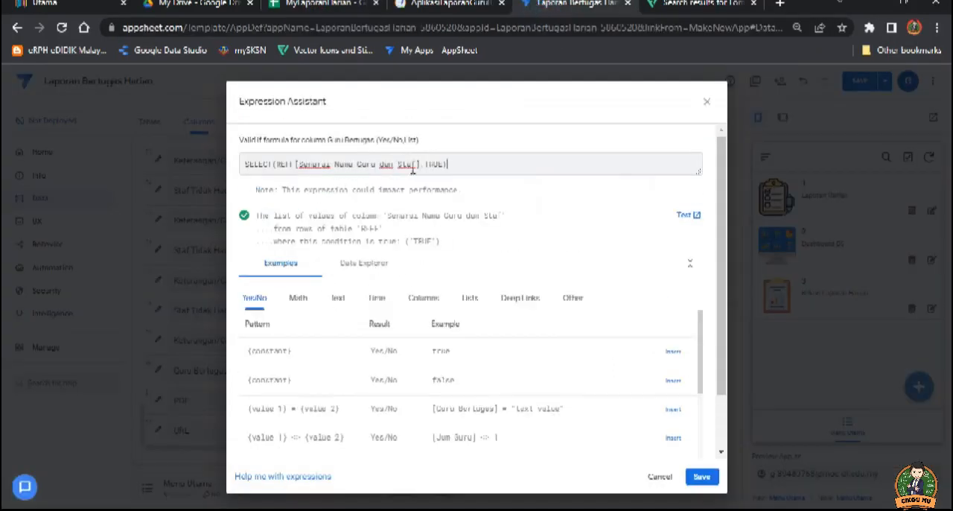
left_click_drag(416, 164, 304, 166)
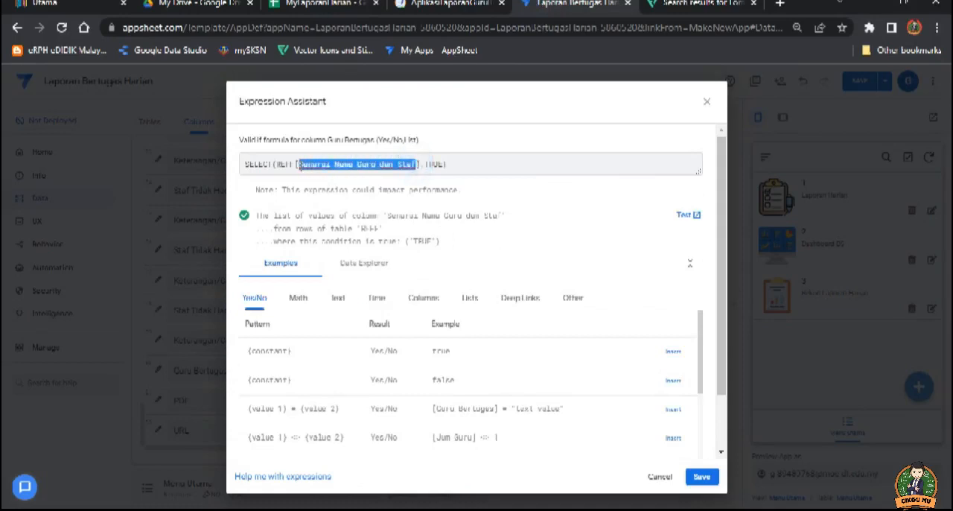
key("ctrl+v")
left_click(396, 163)
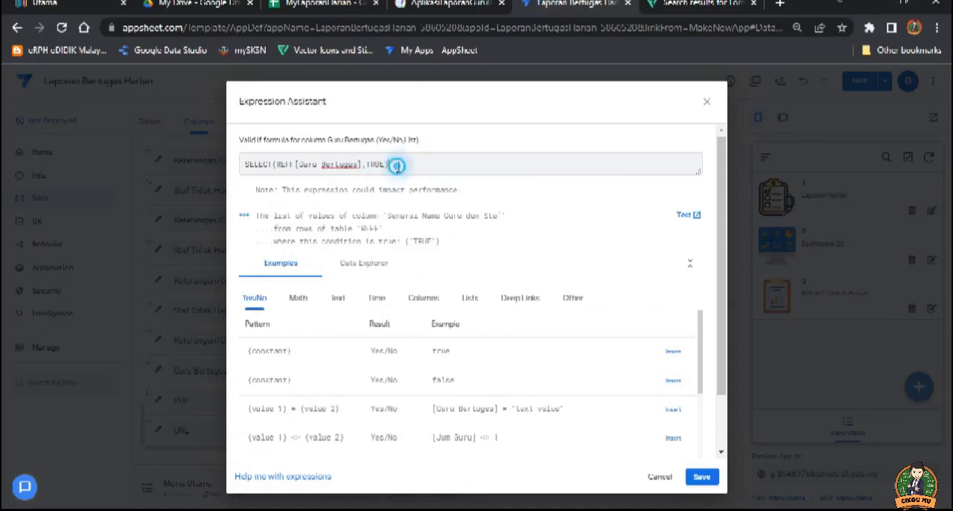
left_click(701, 477)
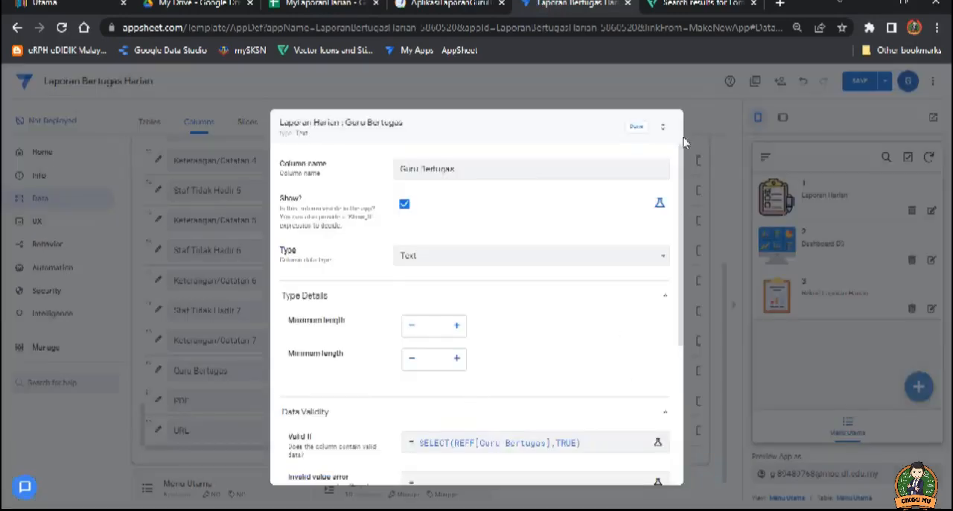
Step: Close the Guru Bertugas column details, set the PDF column's type to File in Laporan Harian, and save the app
left_click(635, 134)
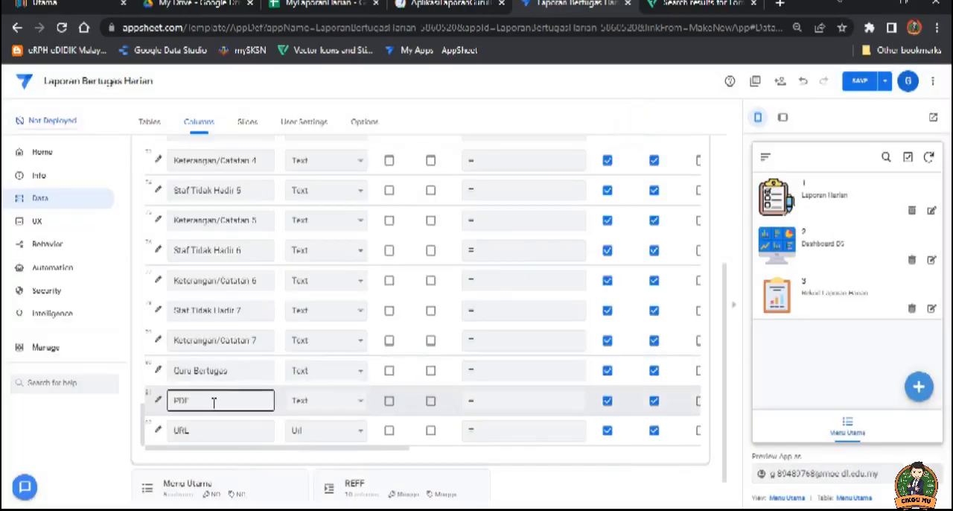
left_click(340, 400)
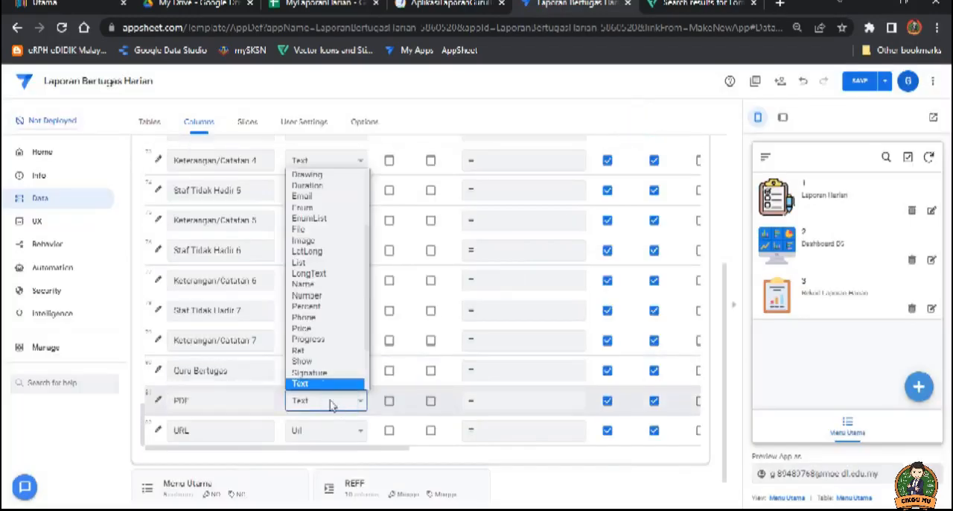
left_click(317, 230)
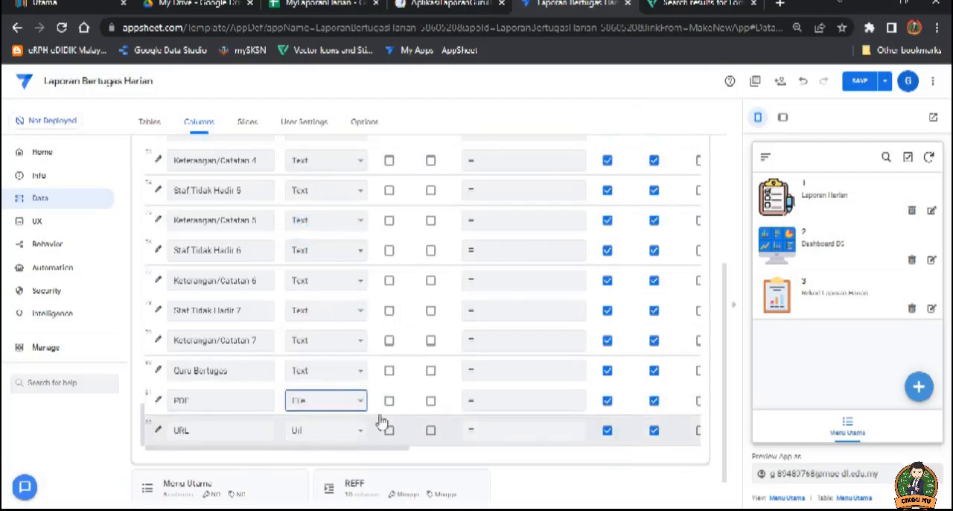
left_click(859, 81)
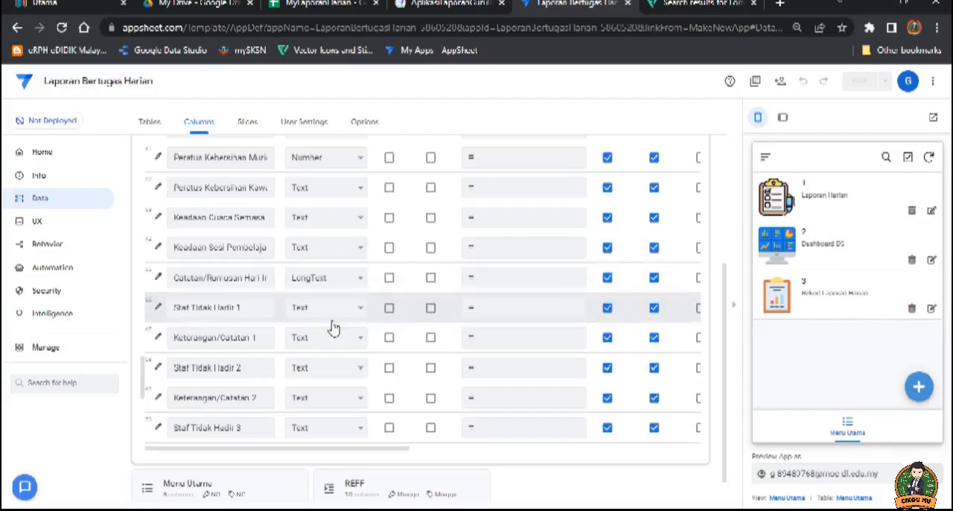
Step: Review the column types and formulas in Laporan Harian and compare them with the LaporanHarian columns of the AplikasiLaporanGuruBertugas app
left_click(314, 376)
scroll(315, 378, "down", 1)
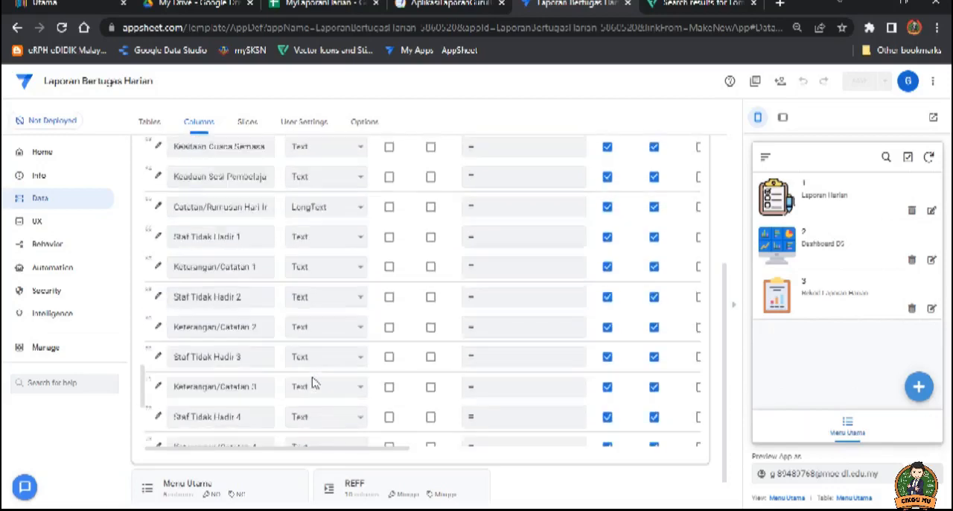
scroll(365, 306, "up", 4)
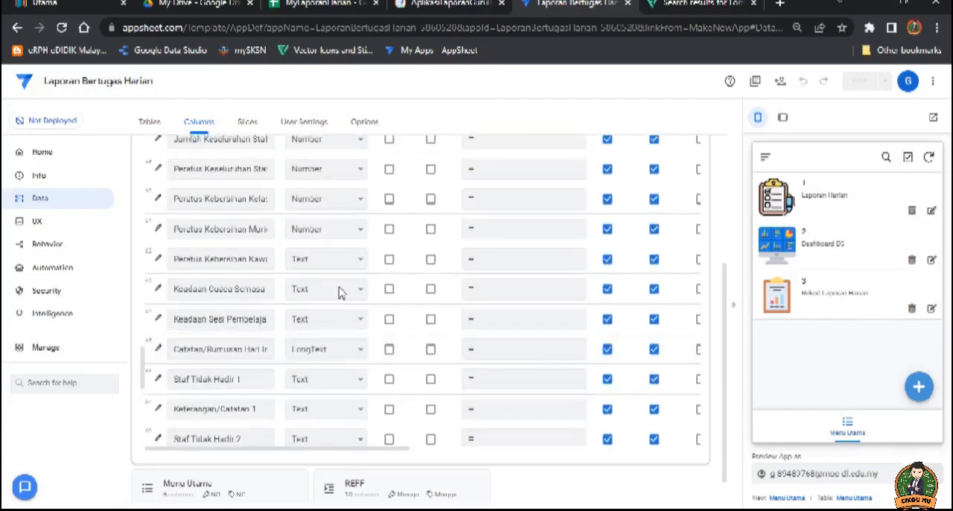
scroll(357, 298, "up", 4)
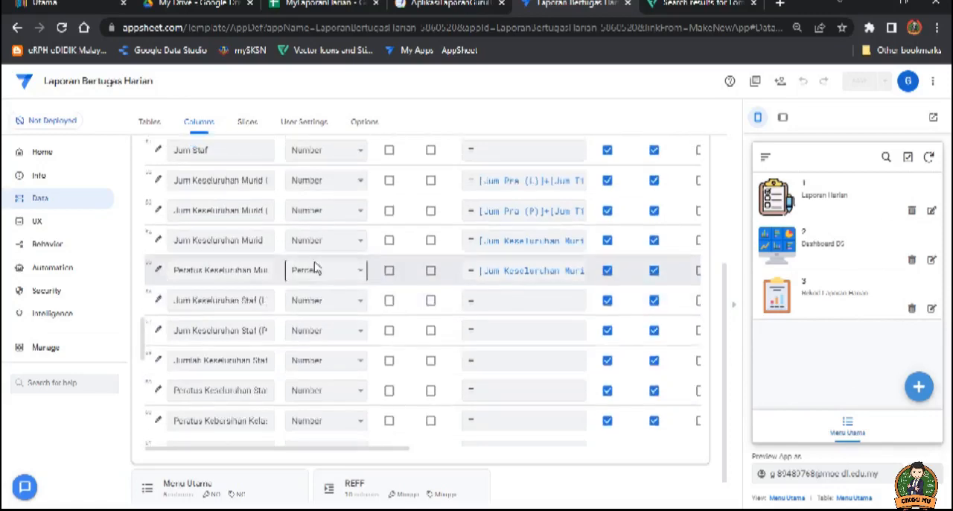
scroll(343, 283, "up", 2)
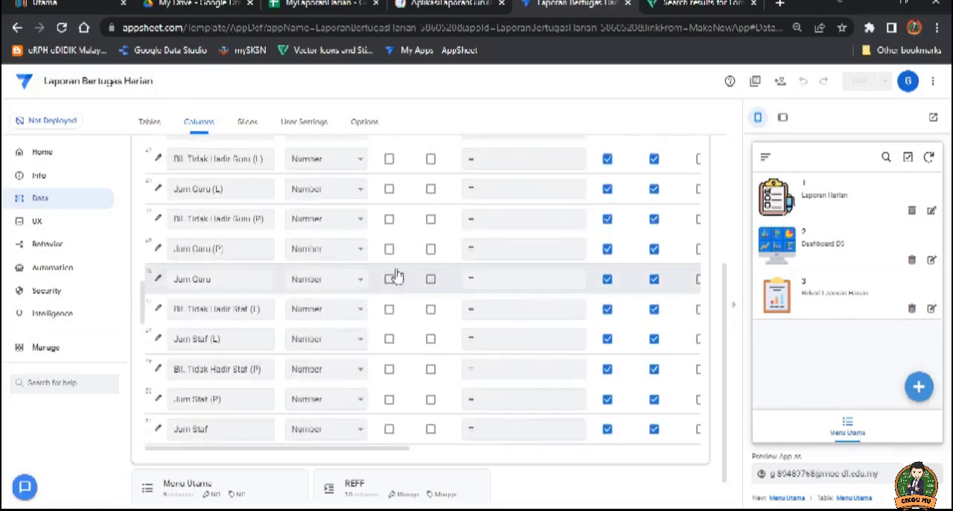
scroll(365, 276, "up", 5)
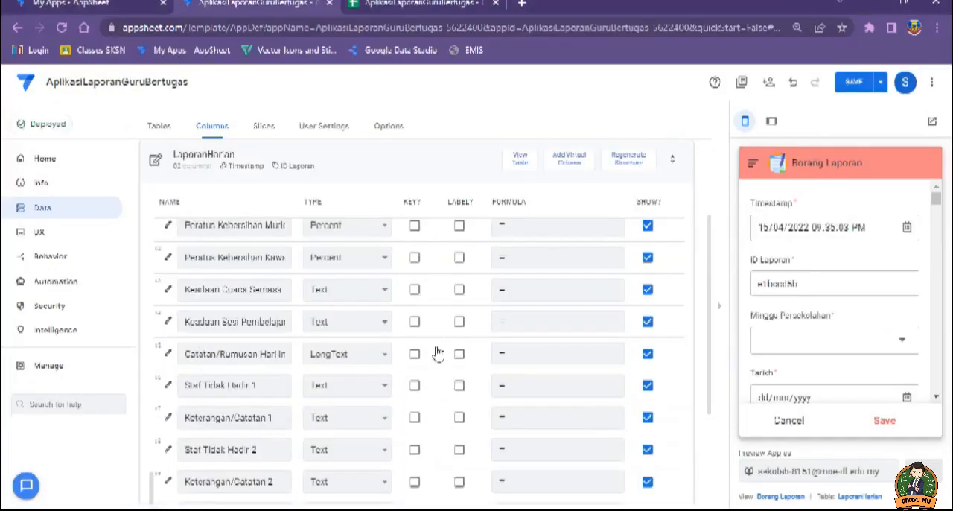
scroll(435, 359, "down", 3)
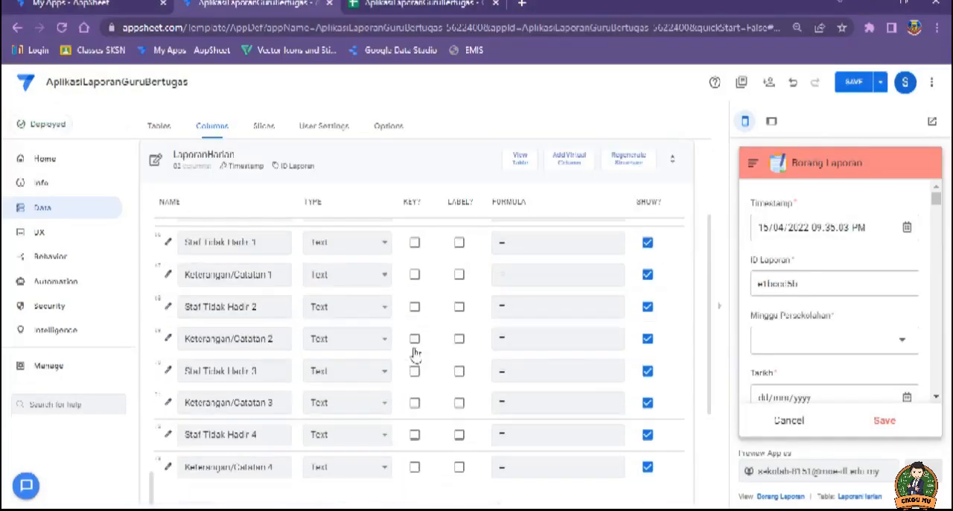
scroll(424, 367, "down", 5)
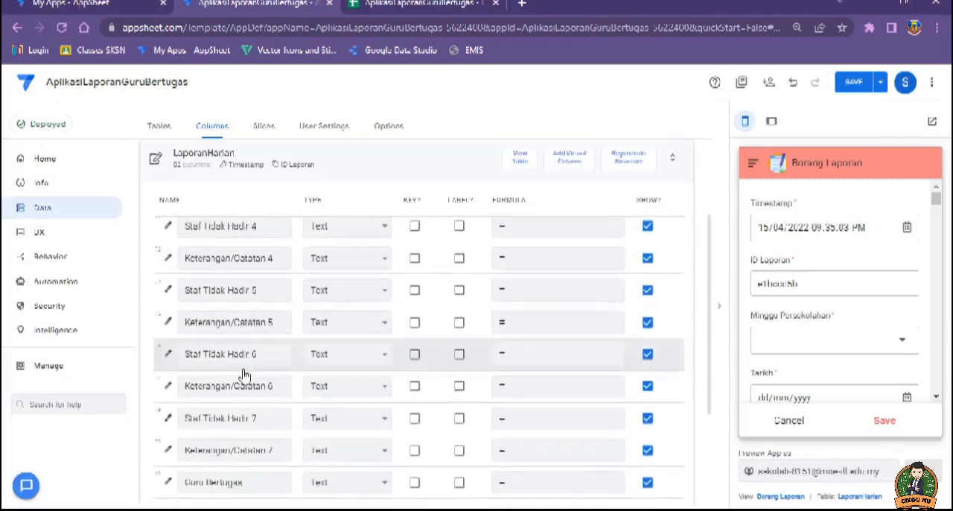
scroll(283, 369, "up", 4)
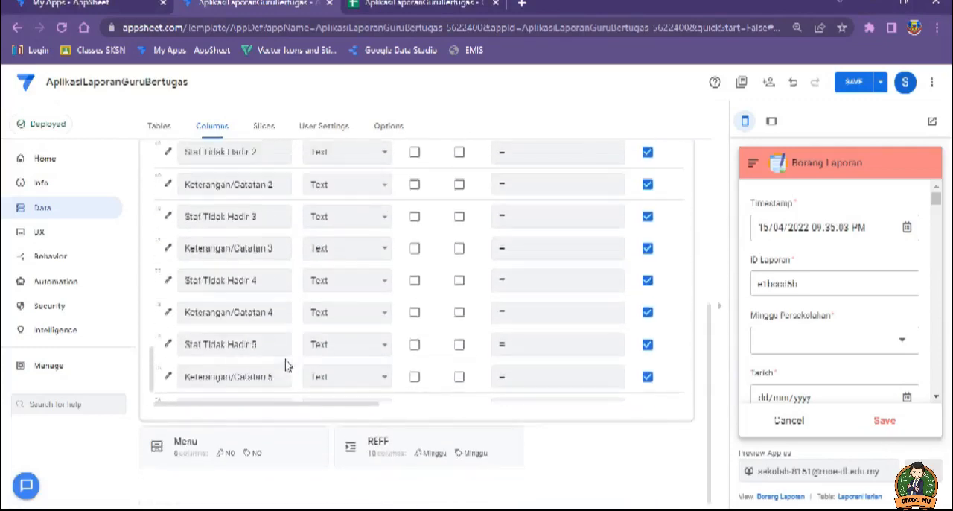
scroll(326, 367, "up", 4)
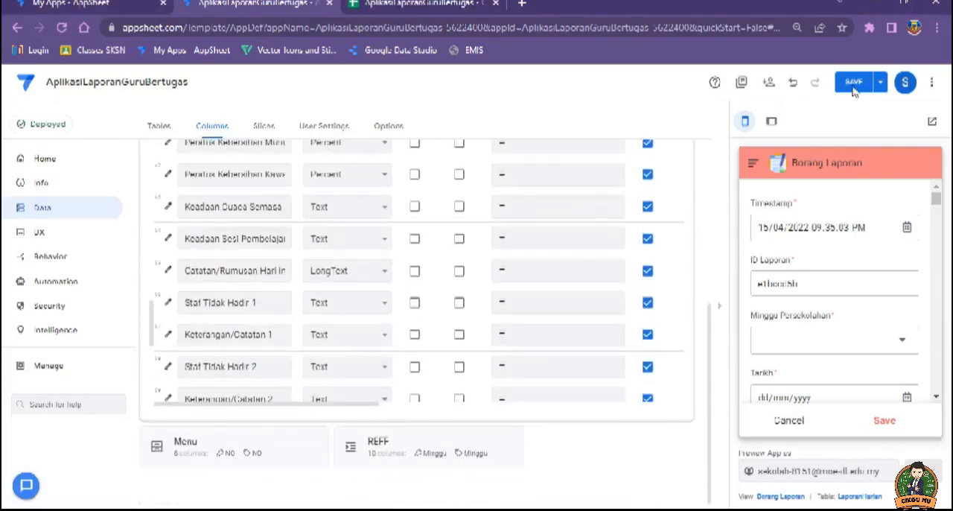
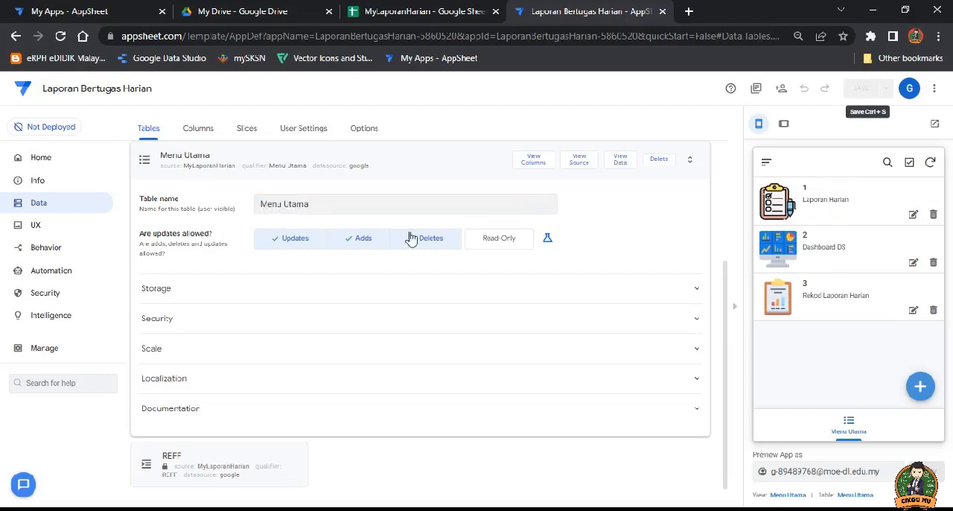
Step: Close the Menu Utama table settings and change the Menu Utama view's type to card
left_click(439, 160)
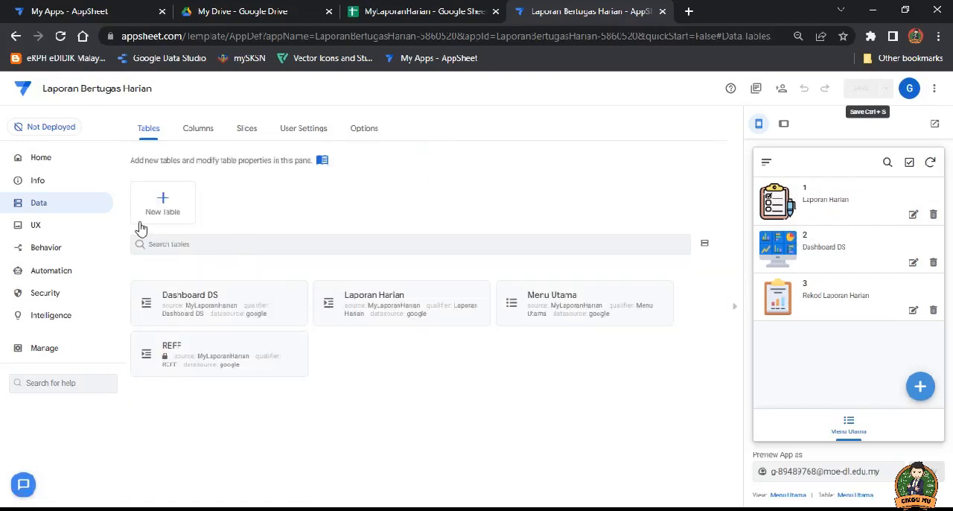
left_click(34, 229)
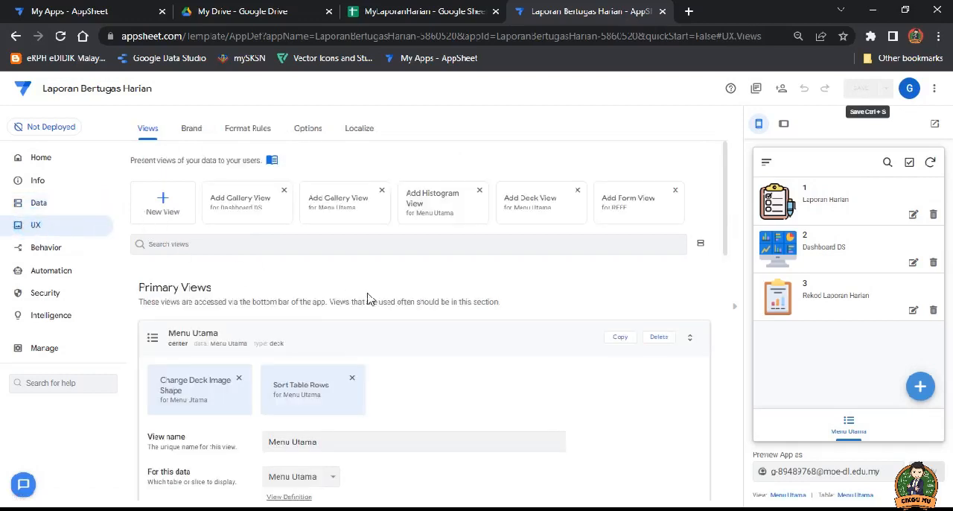
left_click(435, 342)
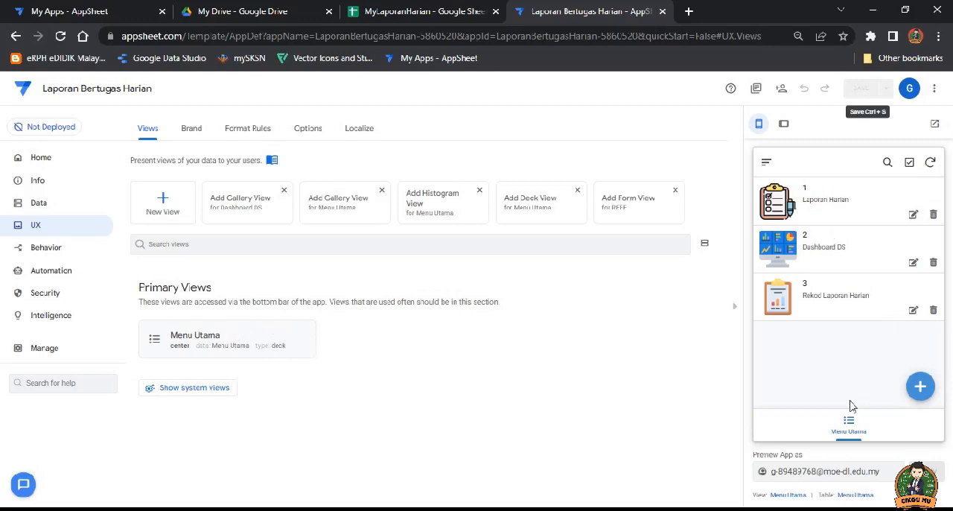
left_click(213, 339)
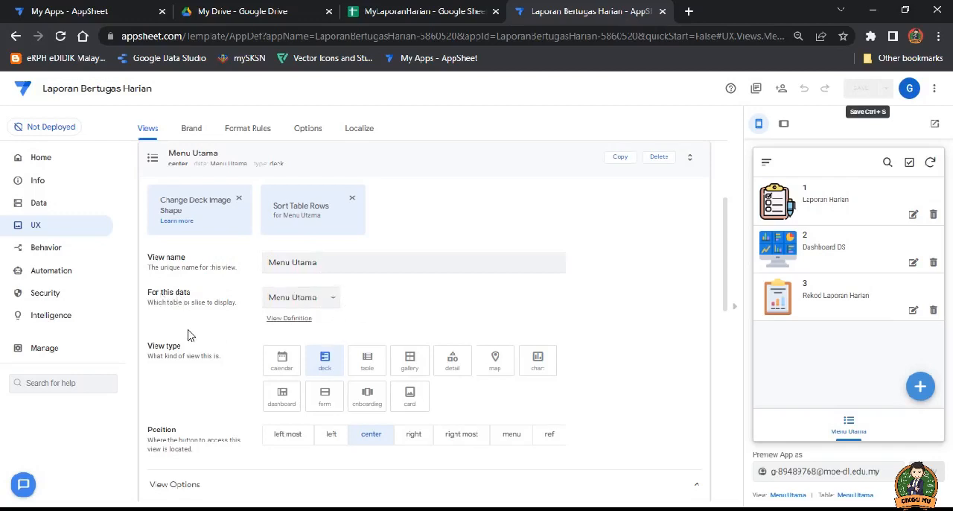
scroll(183, 313, "down", 1)
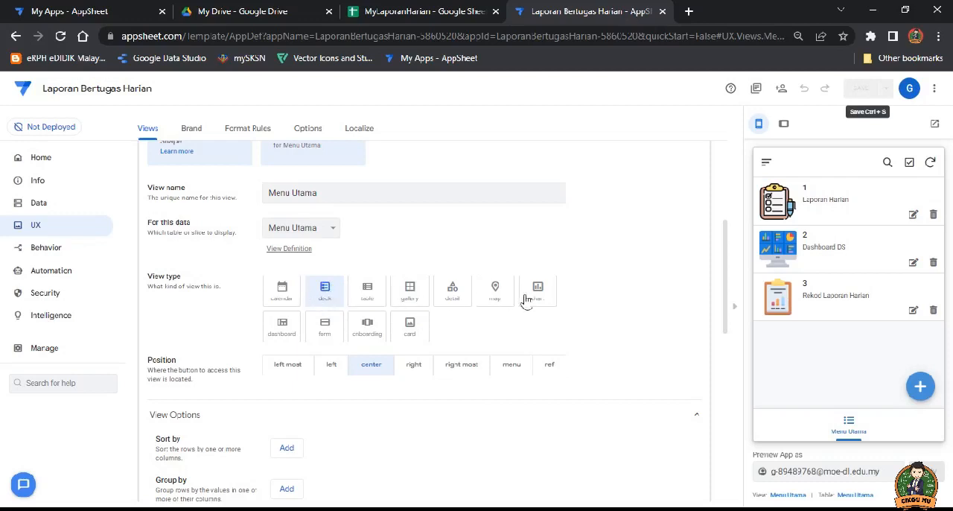
left_click(412, 328)
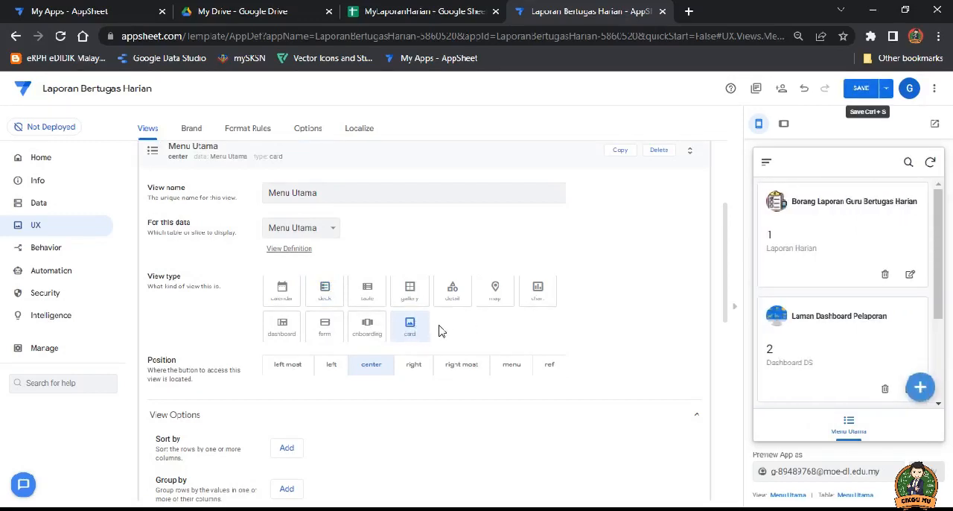
Step: Choose the list layout for the Menu Utama card view, with ICON as its image column
scroll(439, 331, "down", 5)
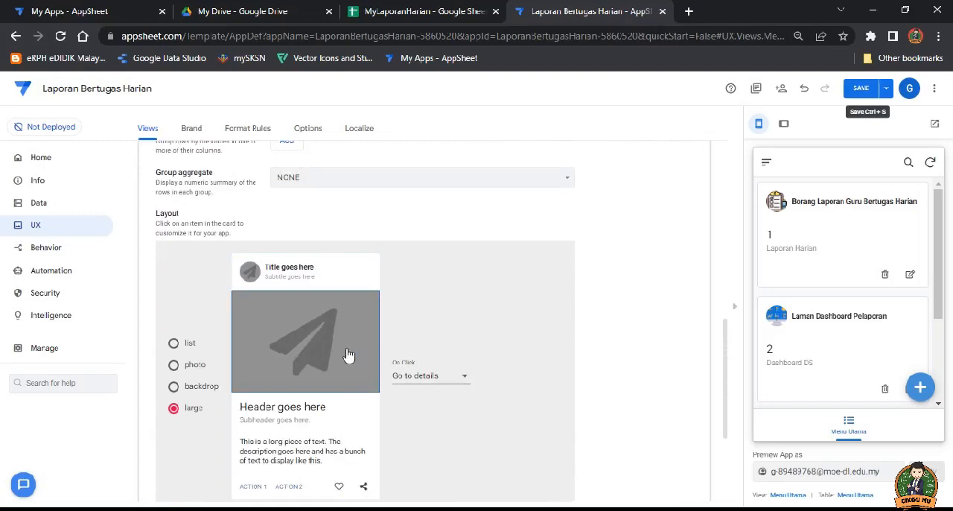
left_click_drag(938, 254, 945, 228)
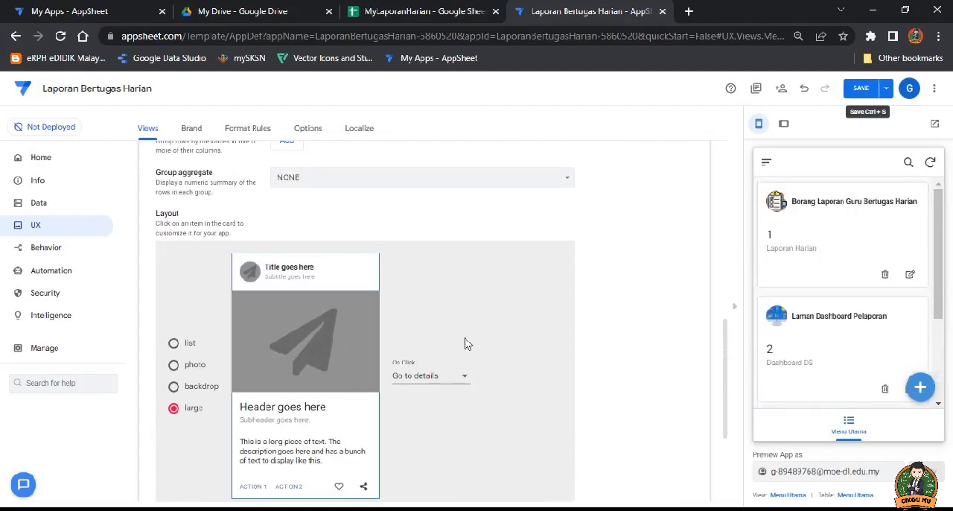
left_click(173, 343)
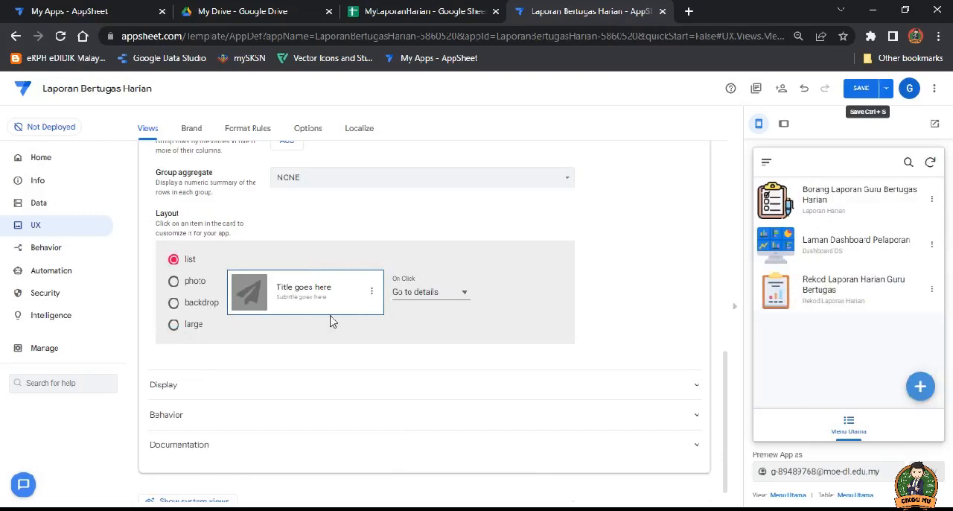
left_click(249, 295)
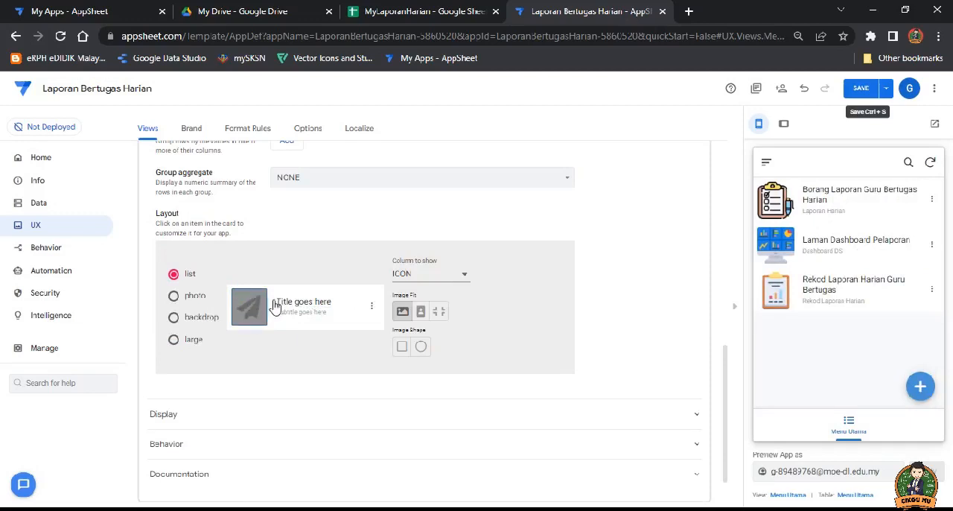
left_click(464, 273)
left_click(424, 273)
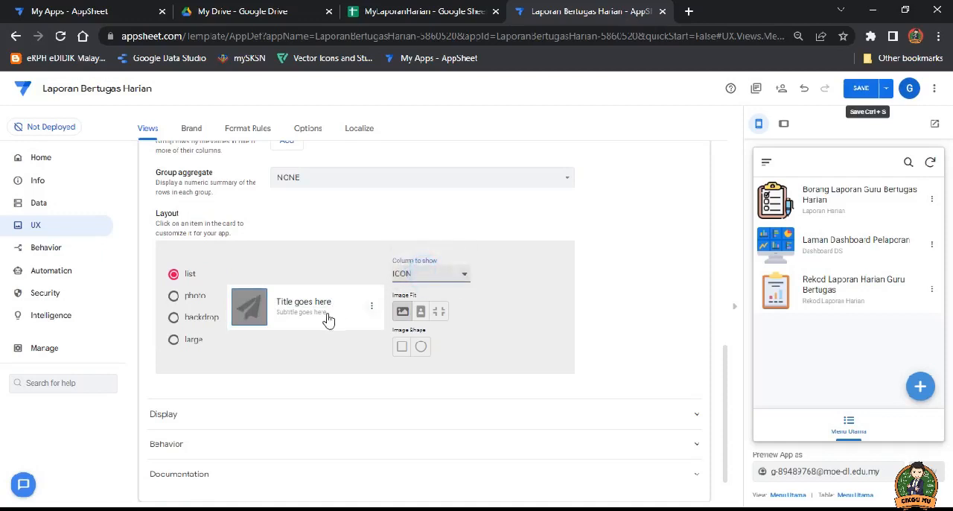
Step: Set the Menu Utama card's title to the APLIKASI column and its subtitle to the PENERANGAN column
left_click(349, 297)
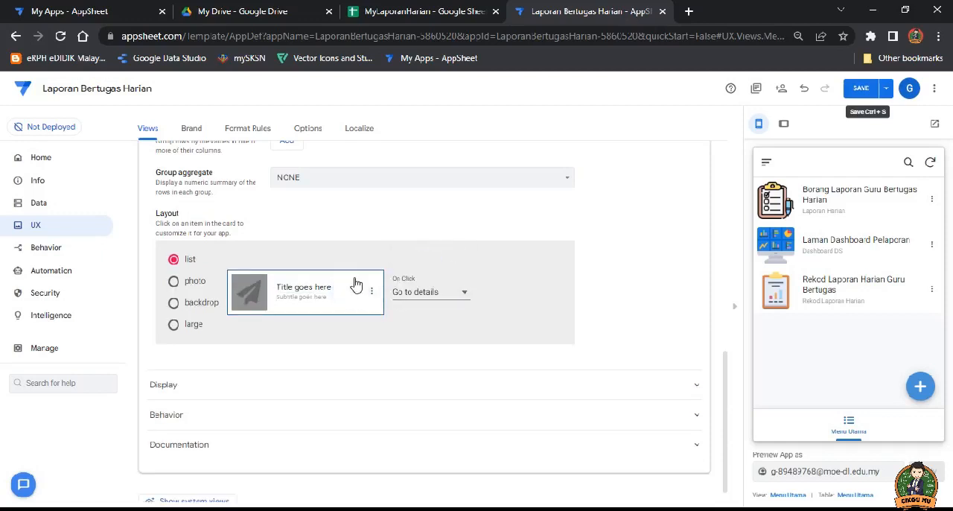
left_click(311, 289)
left_click(432, 296)
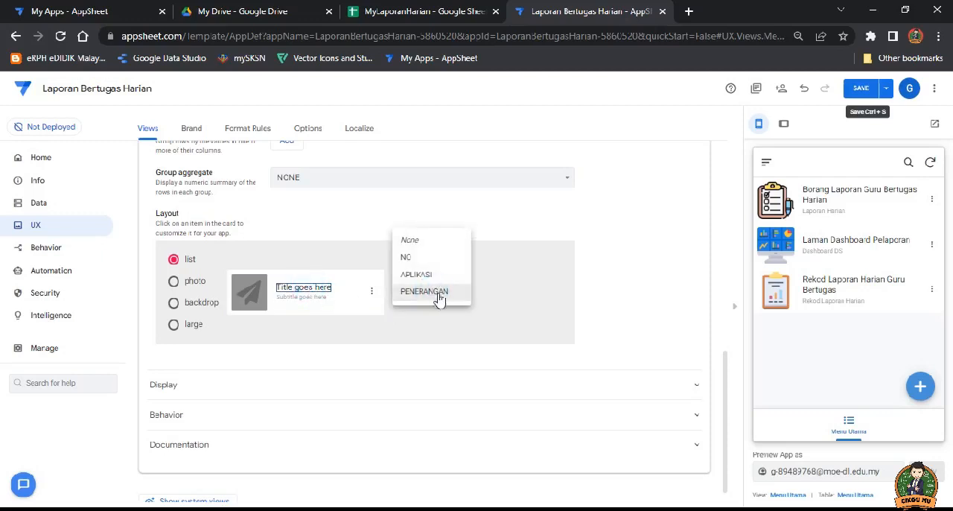
left_click(426, 274)
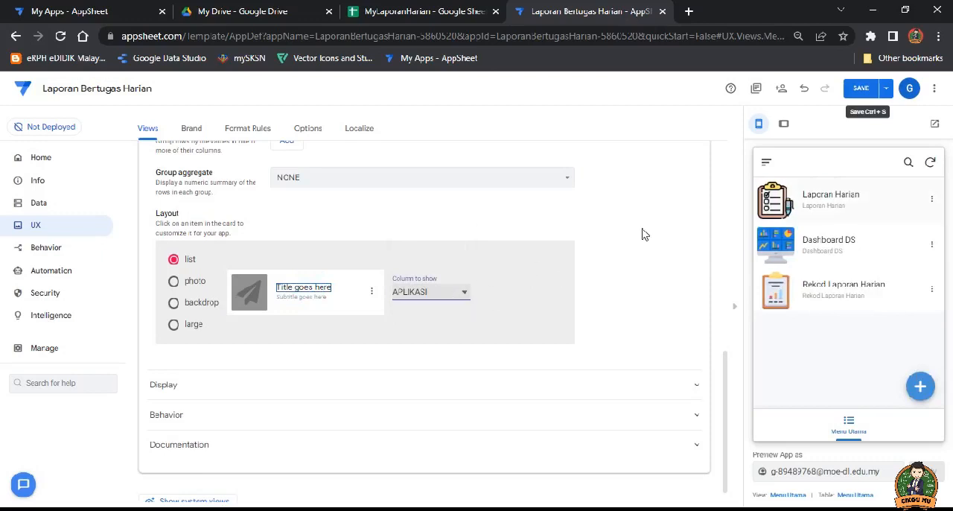
left_click(311, 297)
left_click(462, 292)
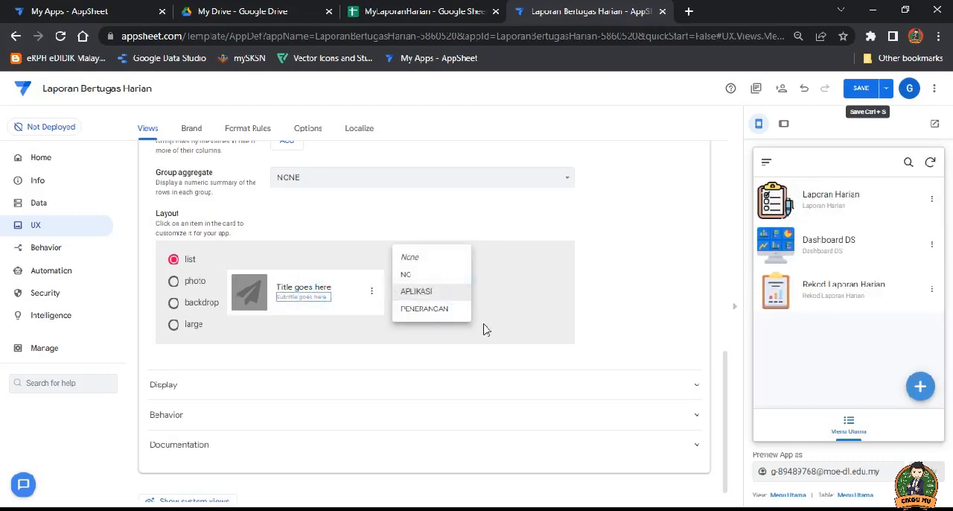
left_click(424, 309)
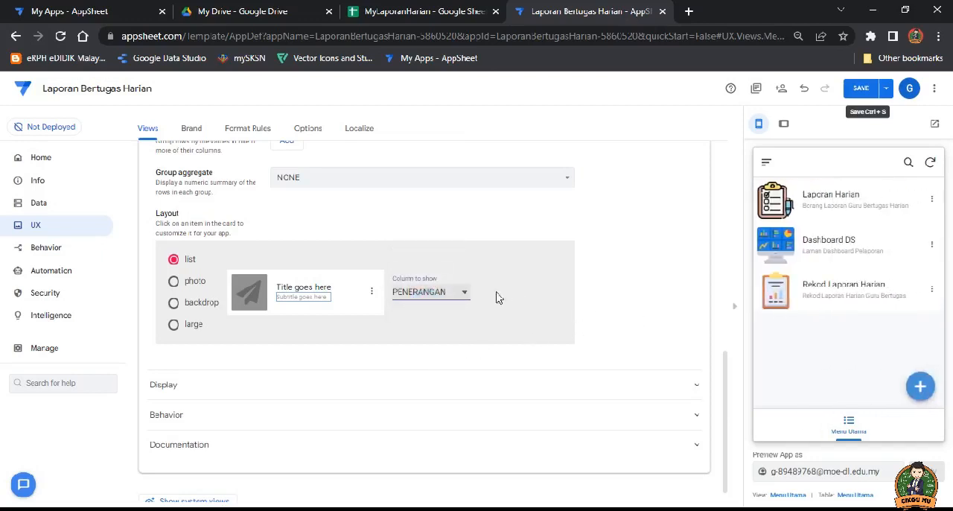
Step: Save the app and collapse the Menu Utama view settings
left_click(861, 88)
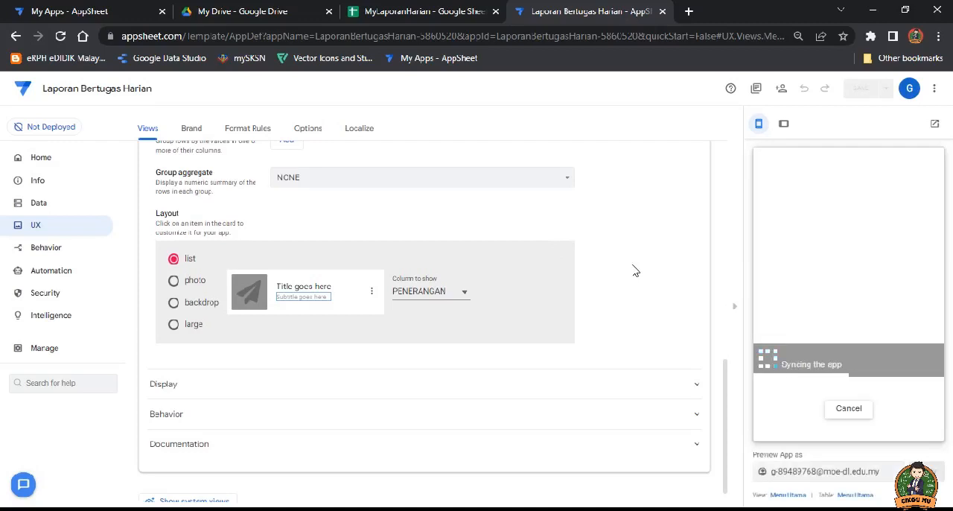
scroll(634, 272, "up", 5)
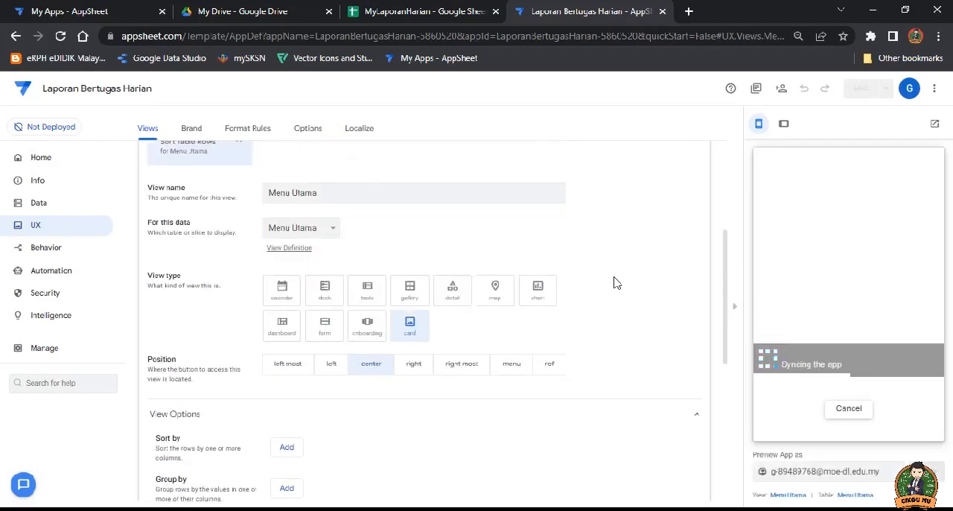
scroll(611, 285, "up", 2)
left_click(394, 174)
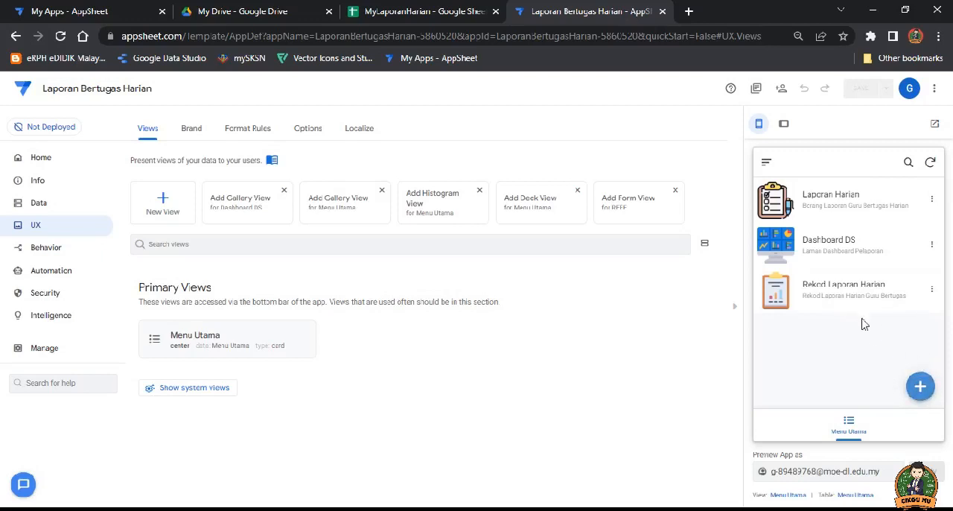
Step: Examine the form for adding a Menu Utama entry in the app preview and return to the list
left_click(921, 388)
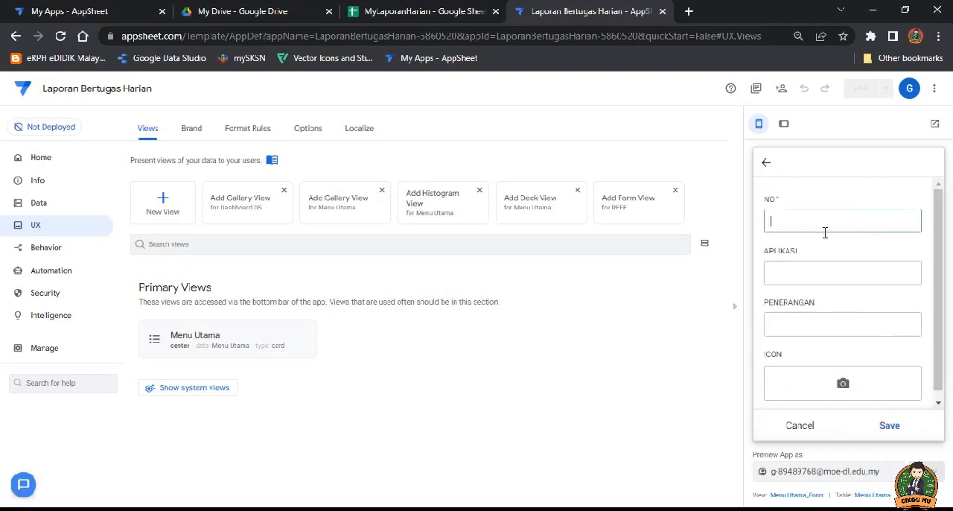
left_click_drag(936, 236, 943, 265)
left_click(767, 163)
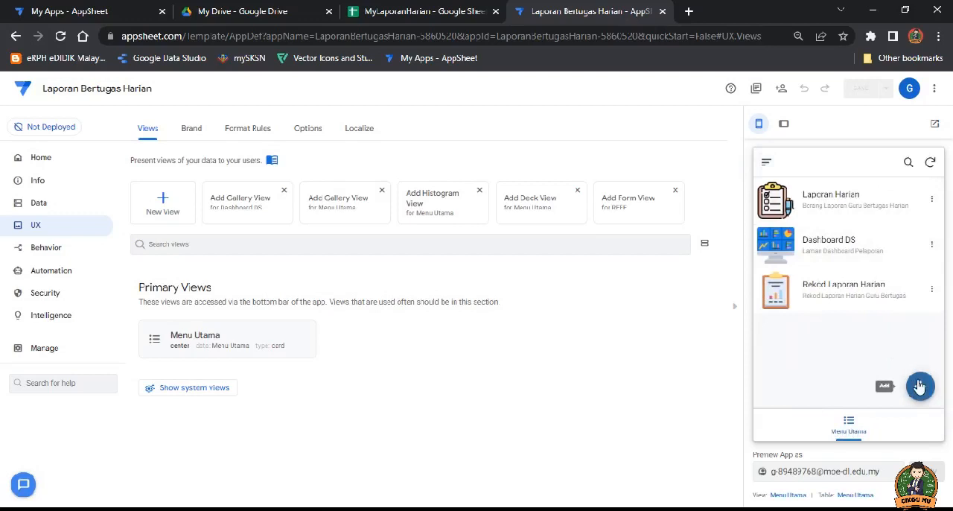
Step: Make the Menu Utama table Read-Only, with updates, adds and deletes disallowed, save the app and collapse the table settings
left_click(41, 205)
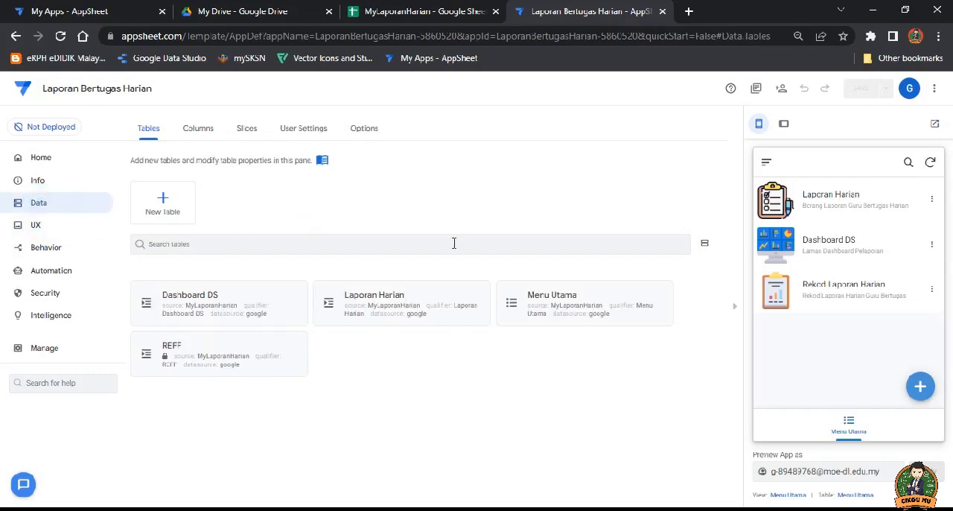
left_click(548, 296)
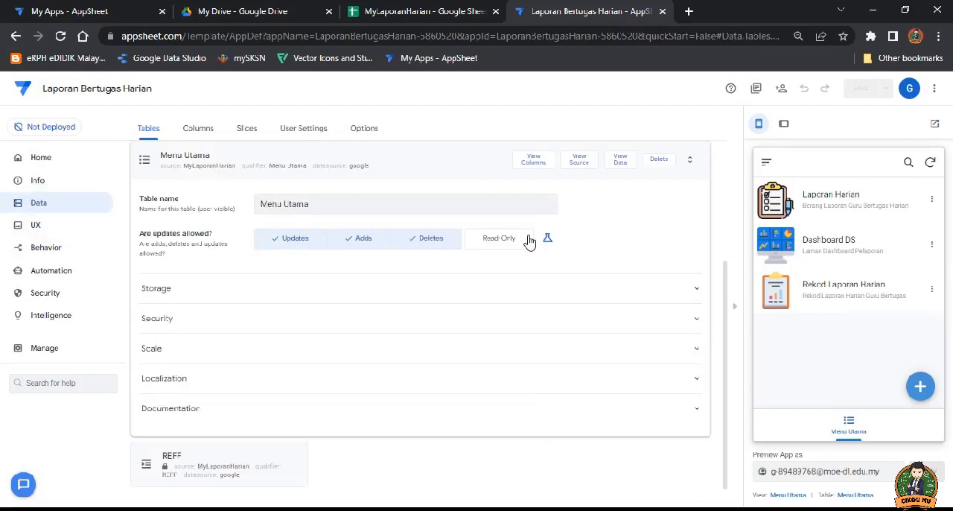
left_click(277, 245)
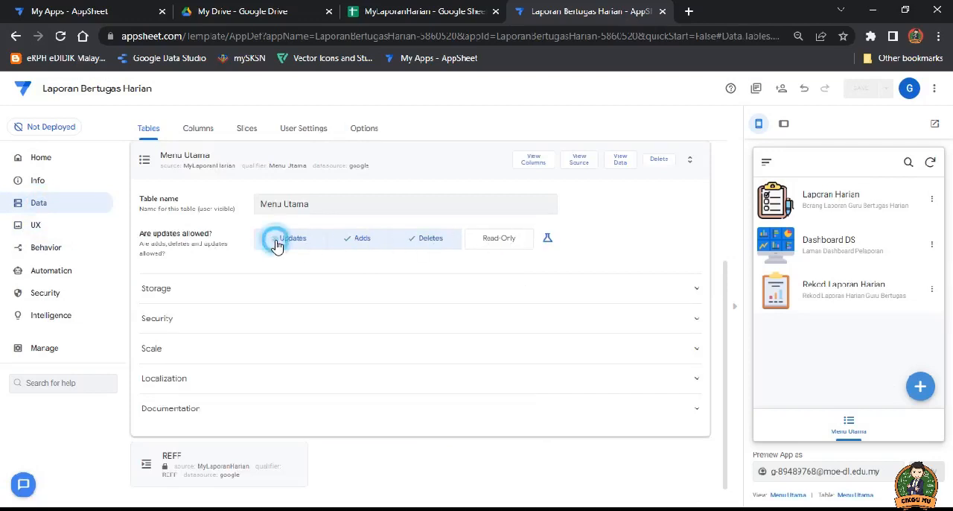
left_click(346, 246)
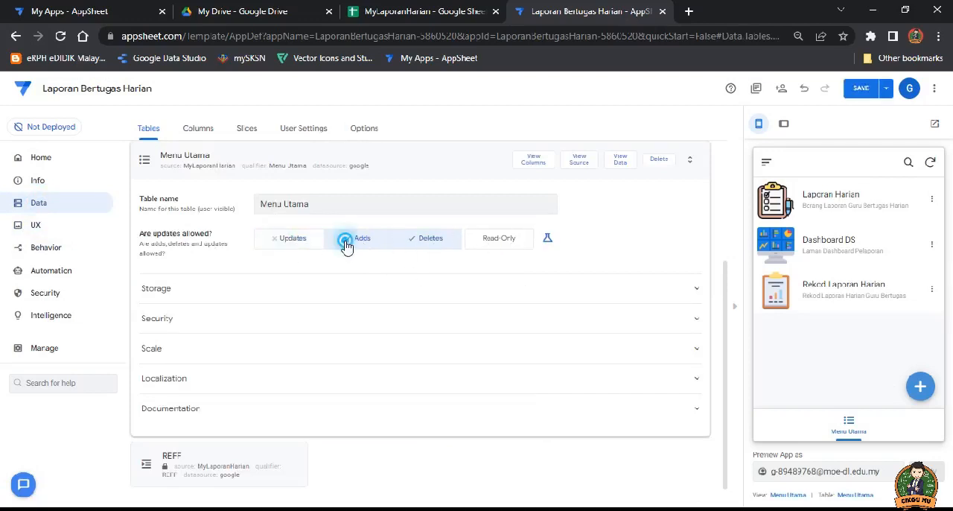
left_click(411, 242)
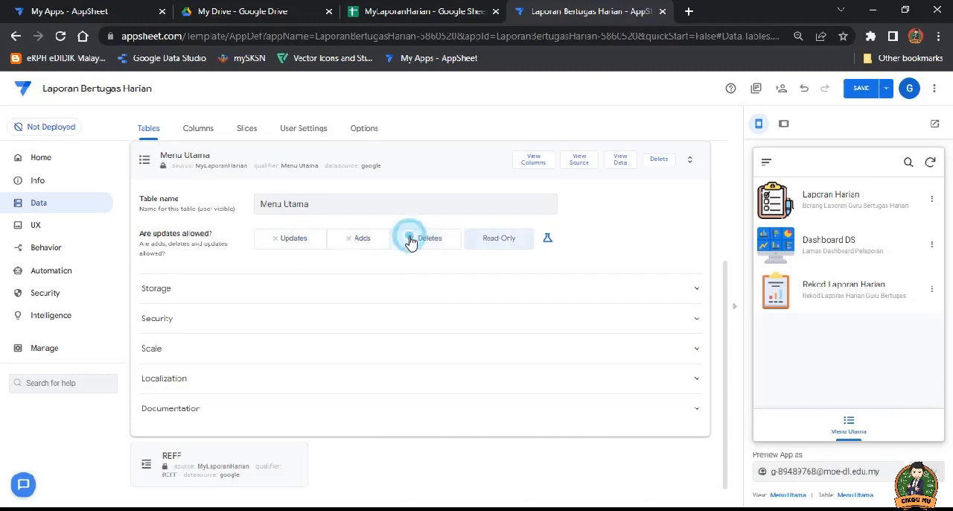
left_click(501, 242)
left_click(862, 91)
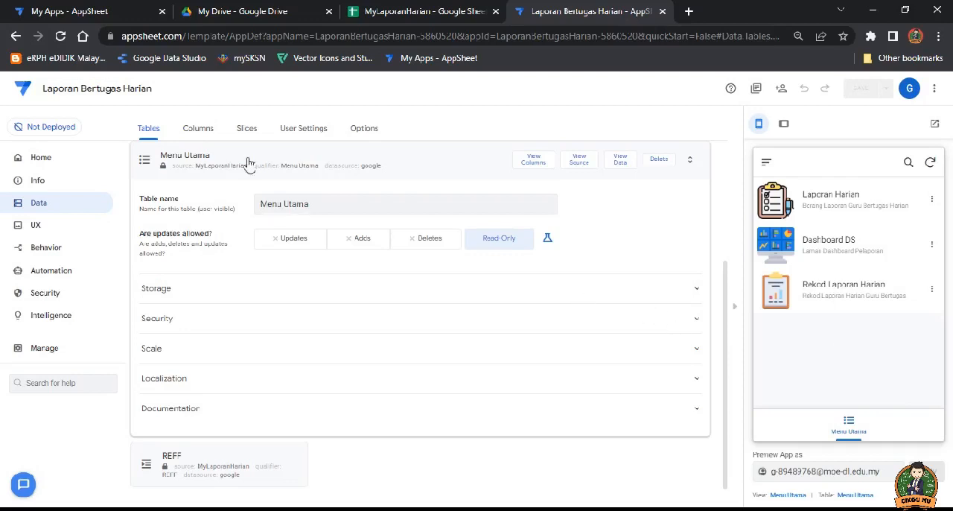
left_click(310, 152)
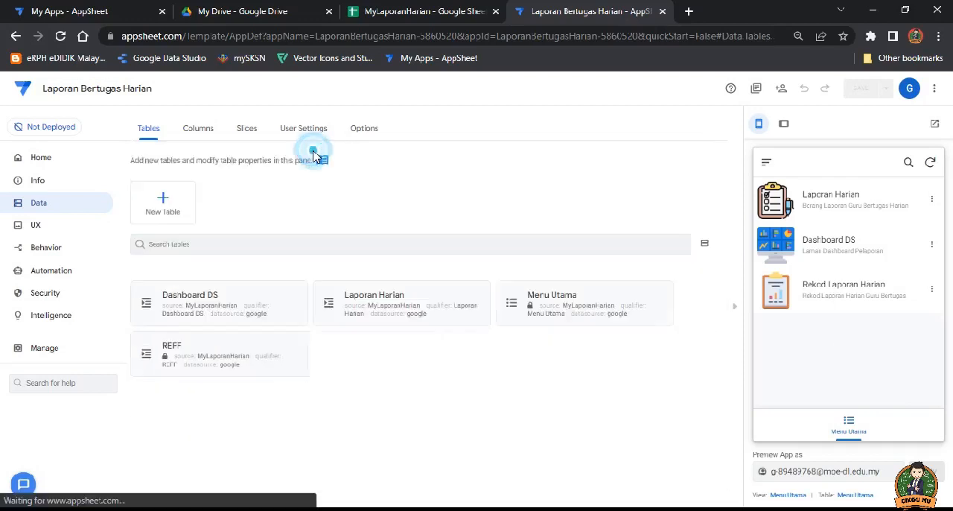
Step: Create a new view and set its data source to the Laporan Harian table
left_click(34, 224)
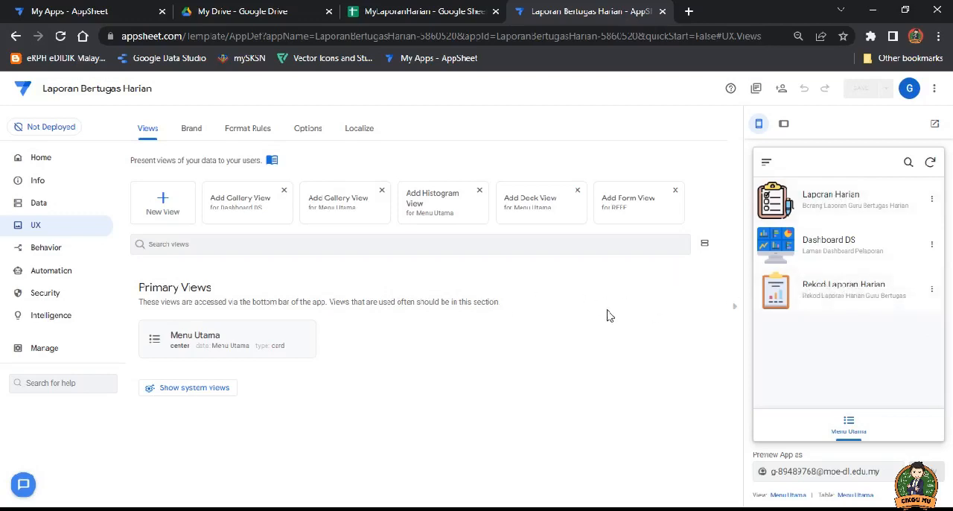
left_click(165, 201)
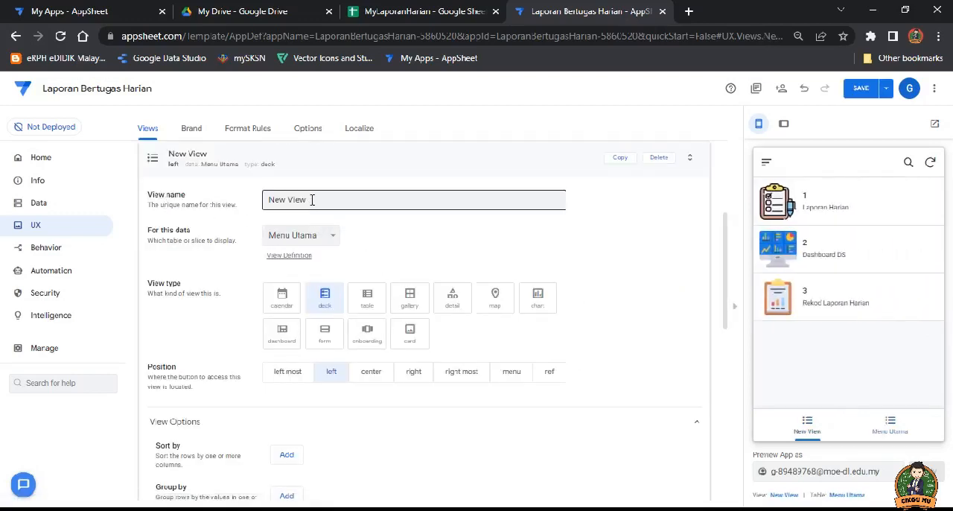
left_click_drag(312, 199, 259, 205)
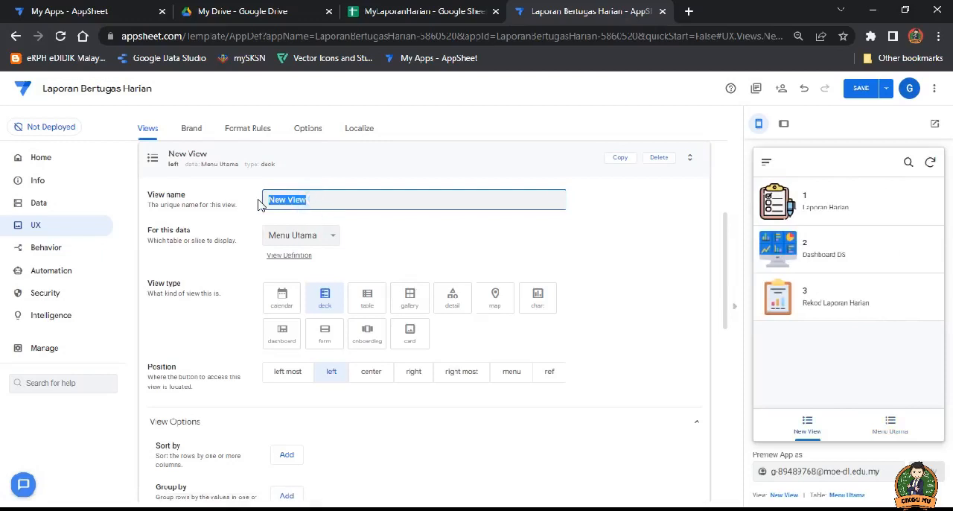
left_click(310, 200)
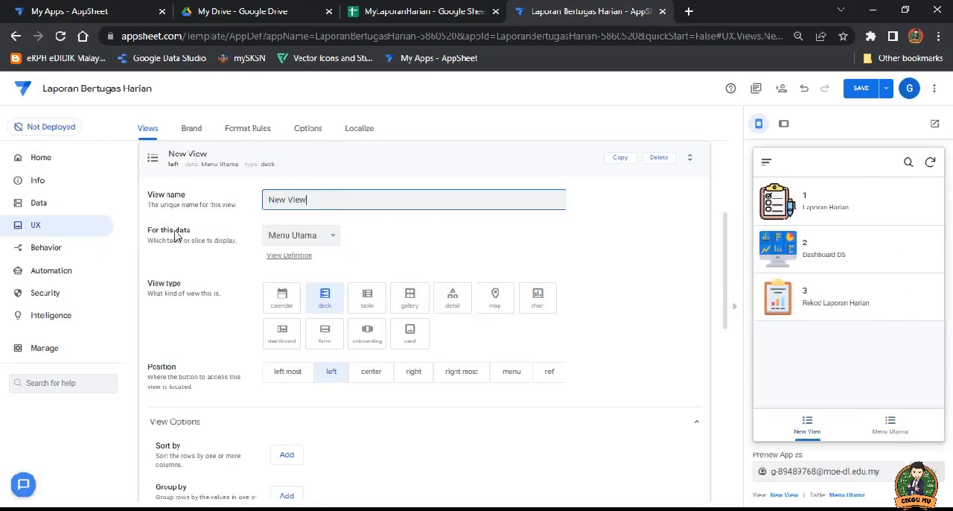
left_click(320, 237)
left_click(313, 265)
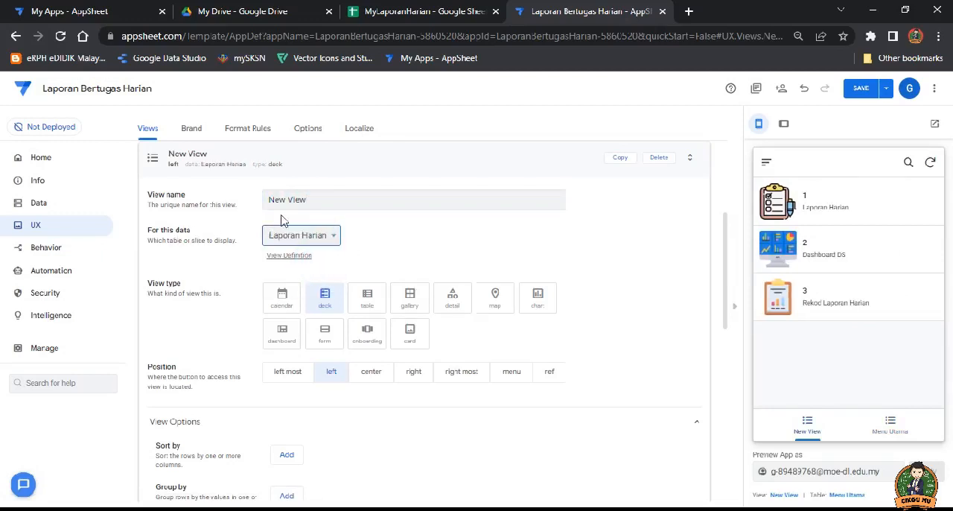
Step: Name the new view Laporan Harian, checking the matching sheet in the MyLaporanHarian spreadsheet, and set its view type to form
left_click(307, 200)
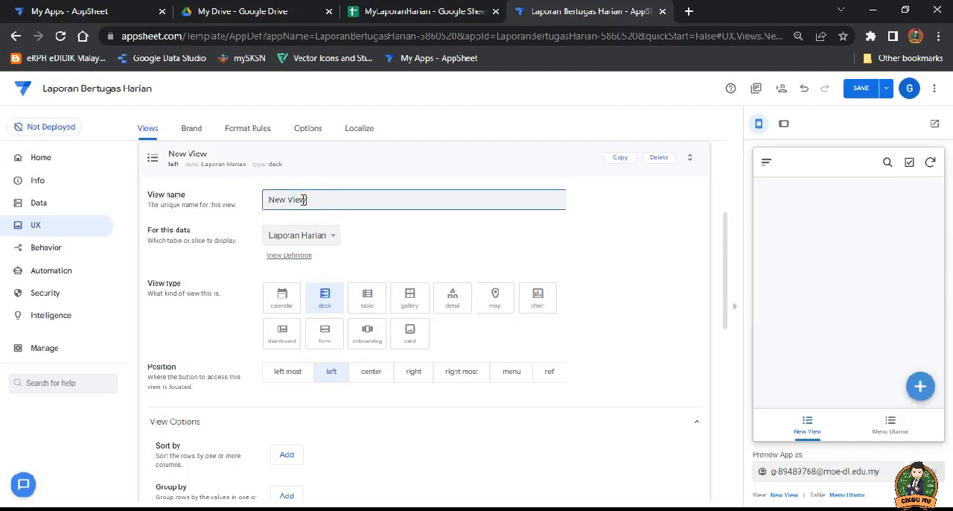
left_click_drag(304, 199, 265, 190)
type("Laporan Harian")
left_click(386, 14)
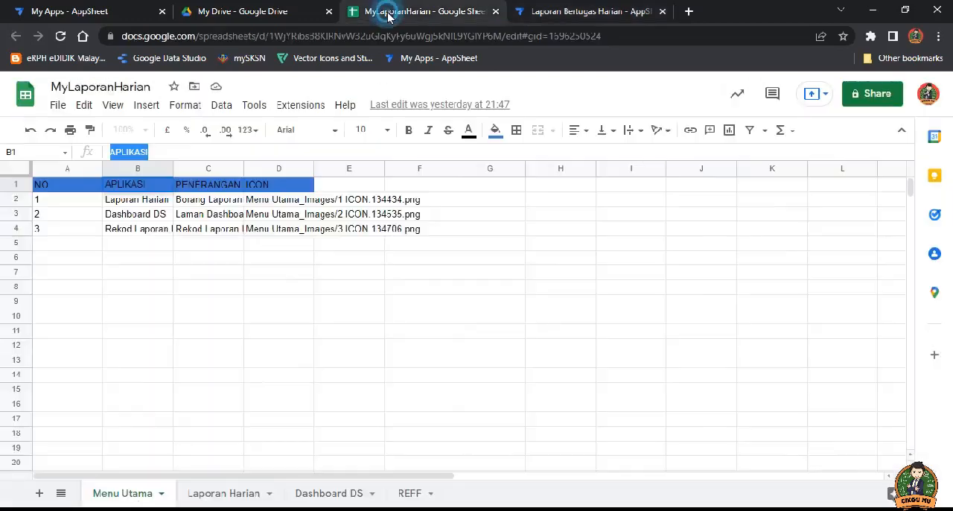
left_click(233, 496)
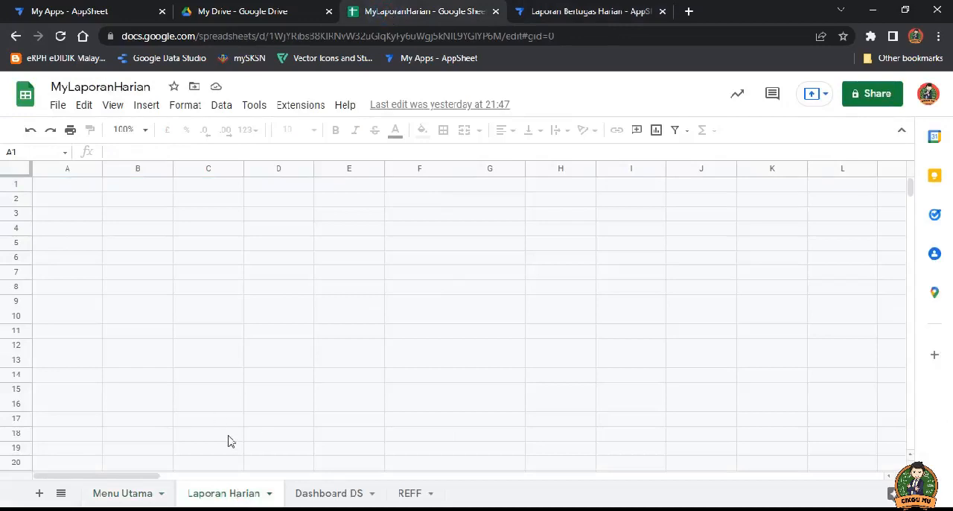
left_click(583, 14)
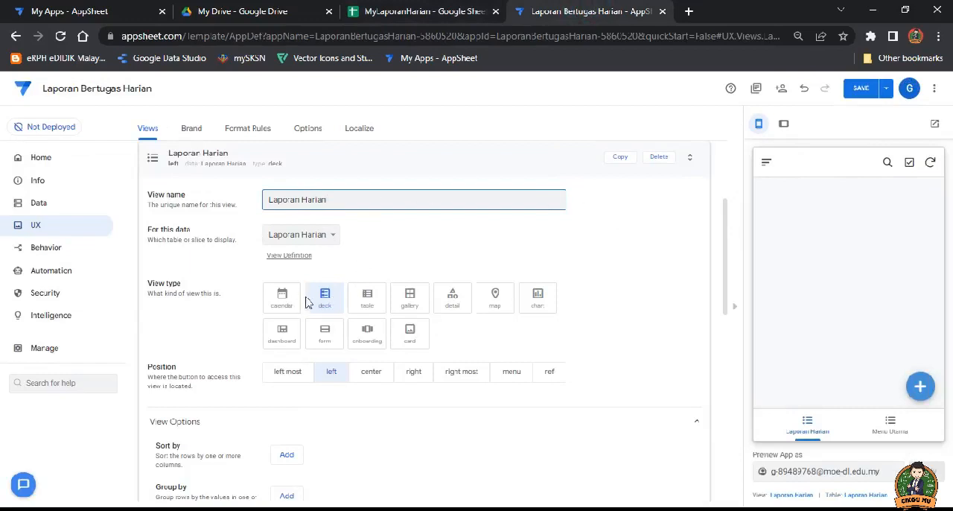
left_click(327, 337)
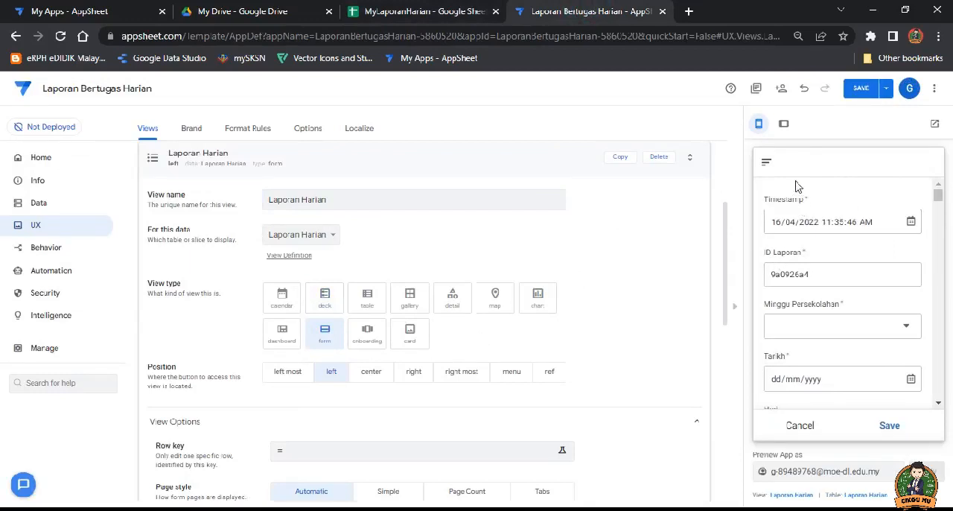
Step: Save the app and check the Laporan Harian form in the app preview, cancelling out of it to Menu Utama
left_click(803, 426)
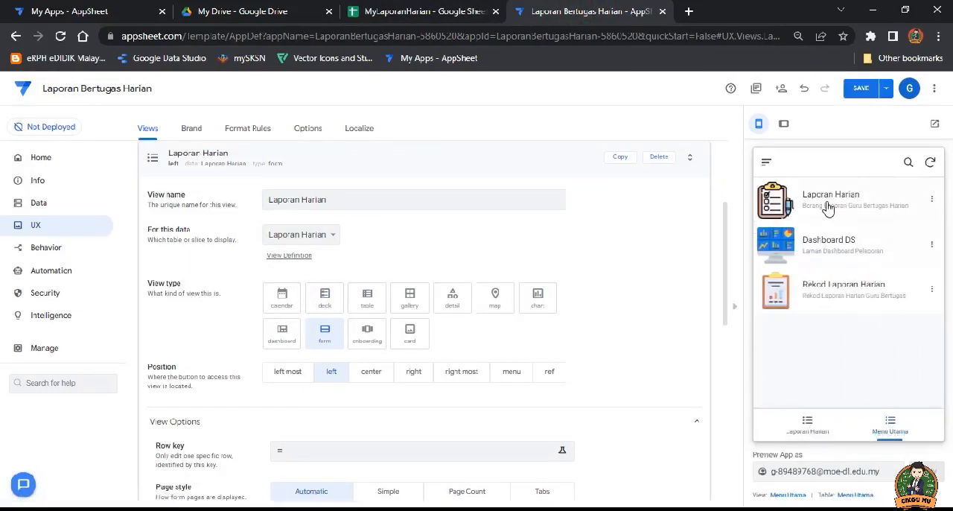
left_click(812, 426)
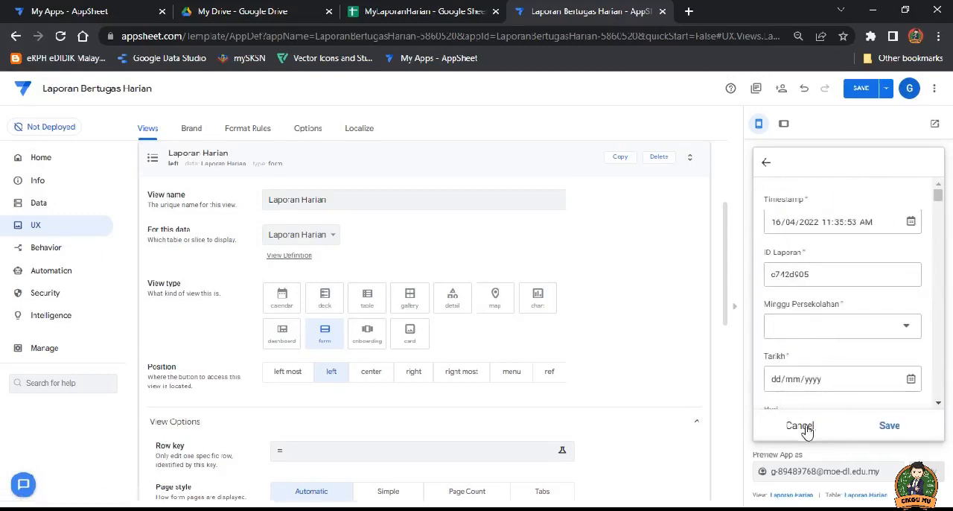
left_click(802, 425)
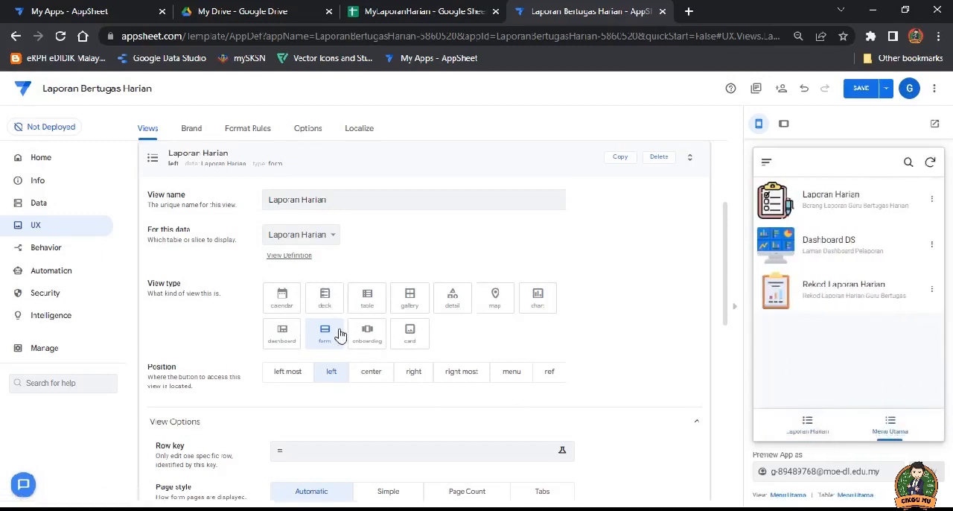
scroll(343, 381, "down", 1)
scroll(342, 379, "down", 4)
scroll(343, 379, "up", 7)
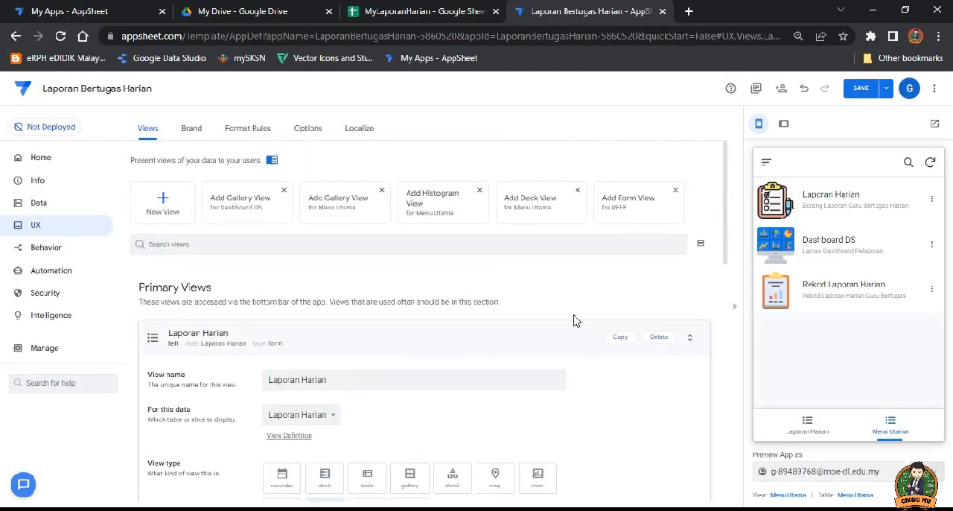
left_click(861, 88)
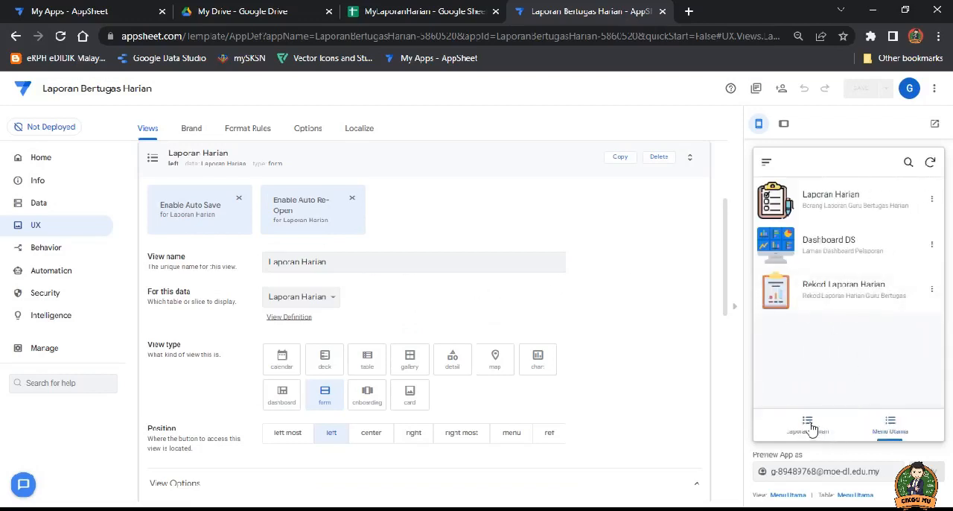
left_click(810, 425)
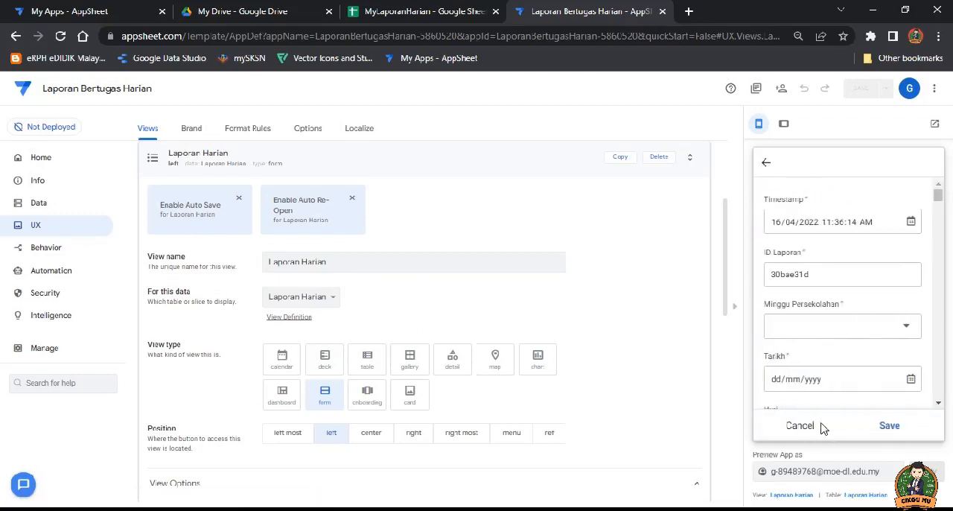
left_click(790, 425)
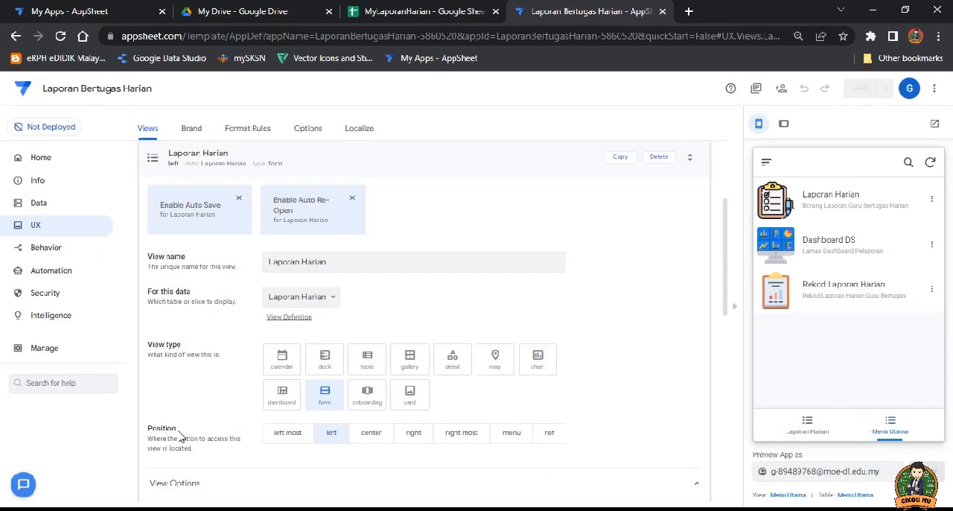
Step: Set the Laporan Harian view's position to ref, save the app and collapse the view settings
left_click(412, 436)
scroll(412, 439, "down", 1)
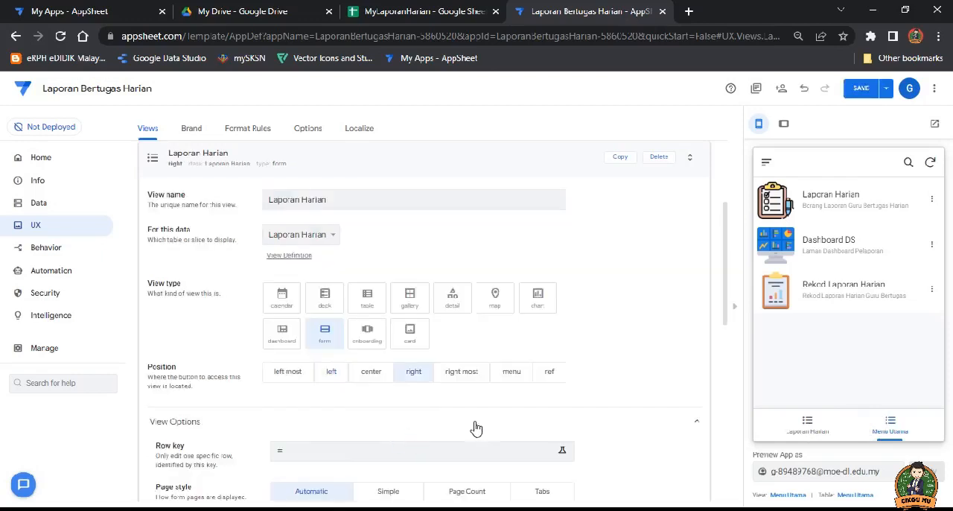
left_click(798, 431)
left_click(550, 372)
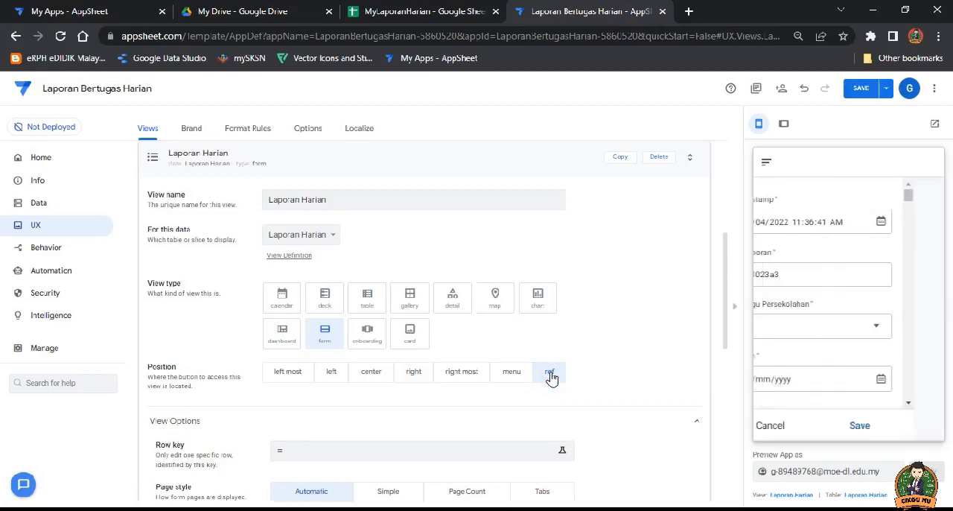
left_click(798, 428)
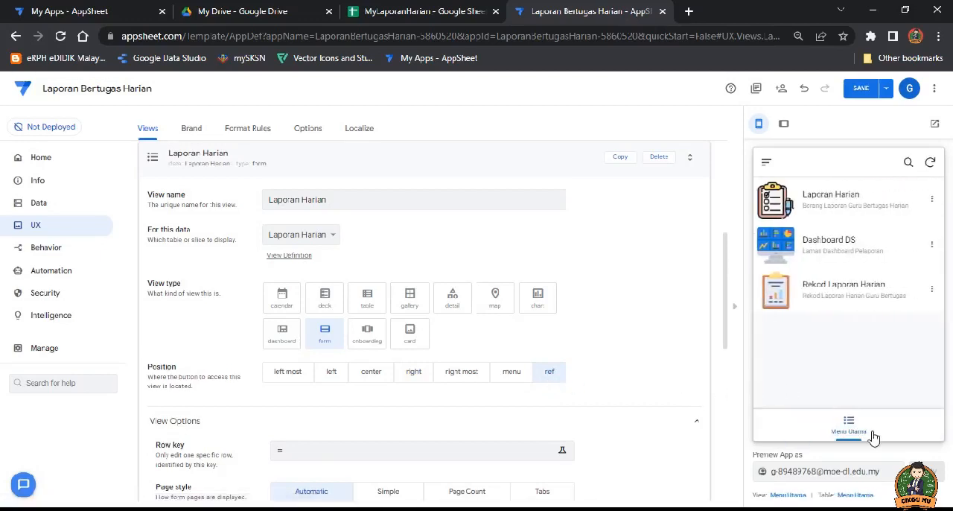
left_click(860, 90)
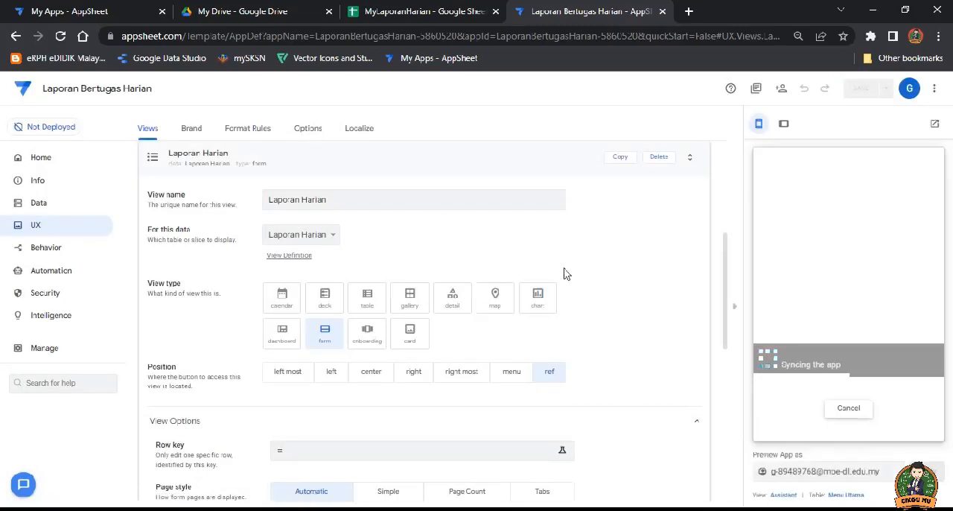
left_click(361, 153)
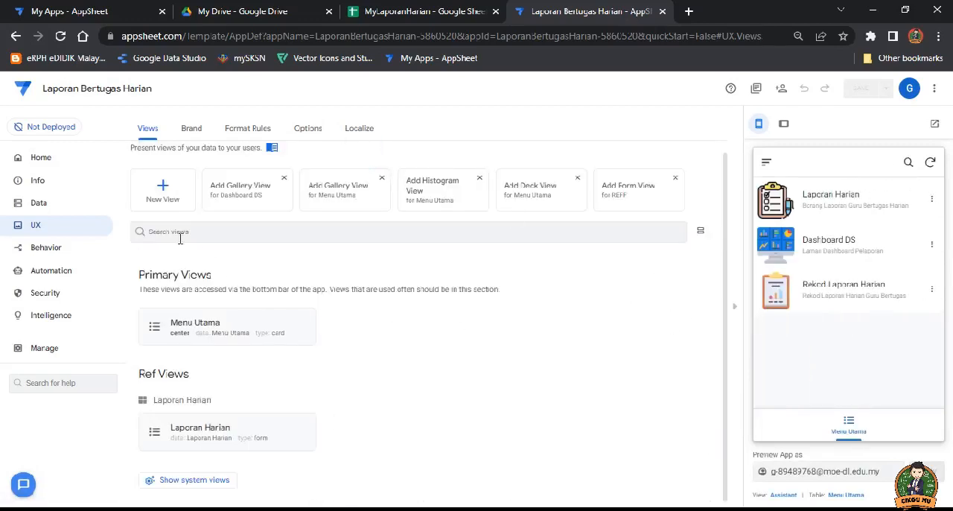
Step: Create a new view named Rekod Laporan Harian that uses the Laporan Harian table as its data
left_click(161, 188)
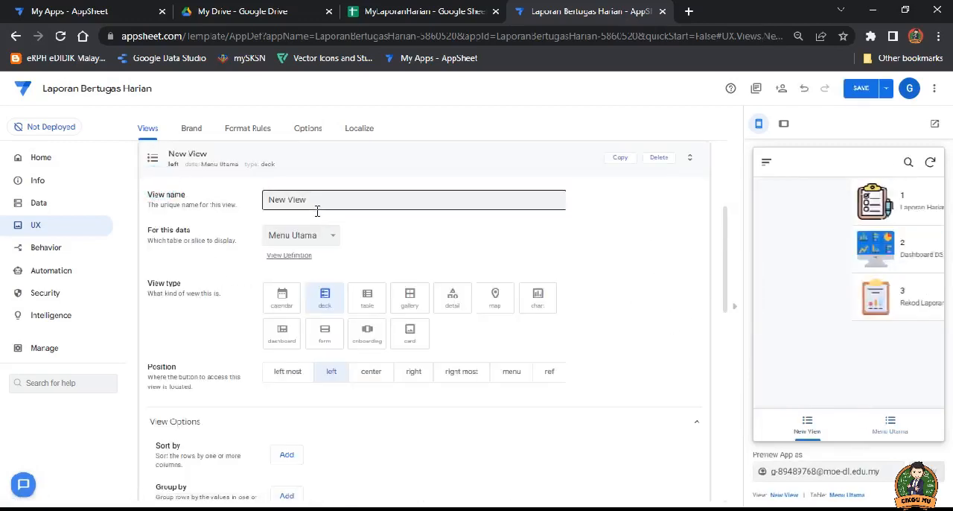
left_click(307, 200)
left_click_drag(307, 199, 269, 202)
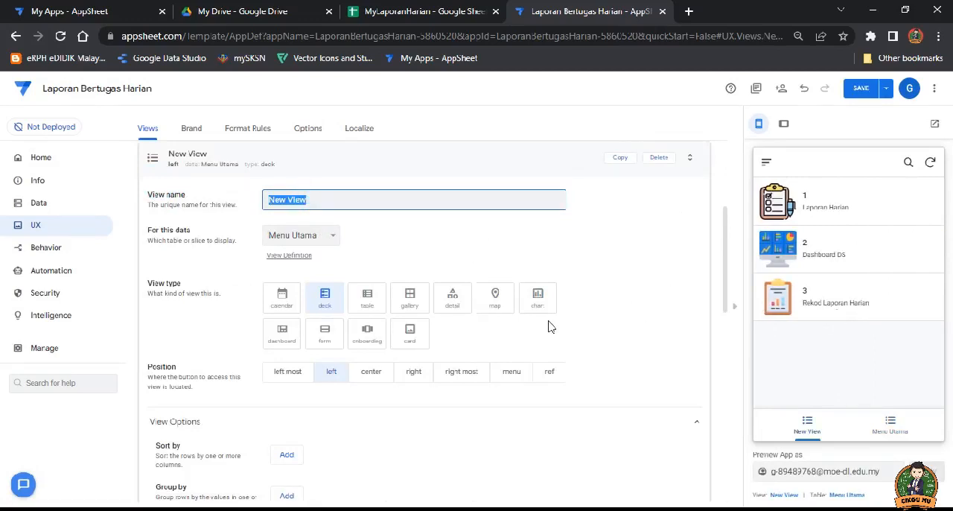
type("Rekod Laporan Harian")
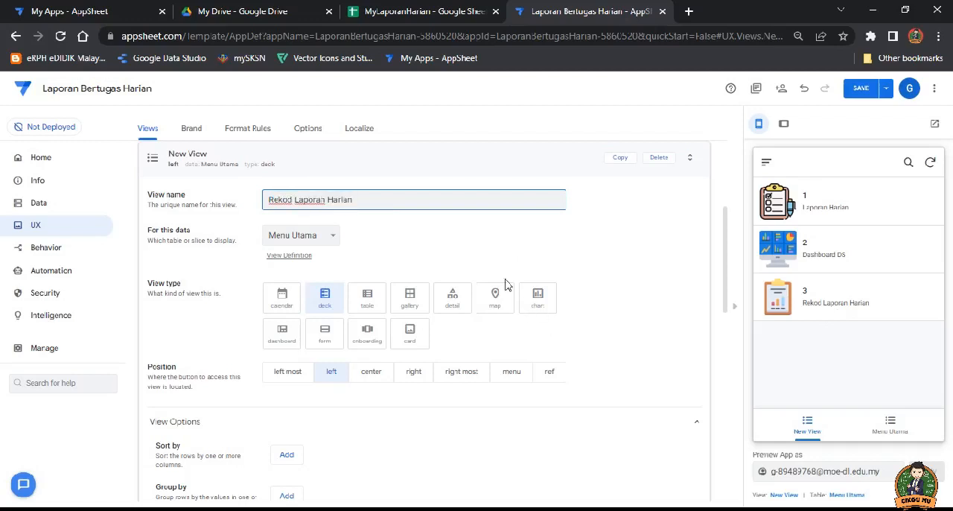
left_click(327, 234)
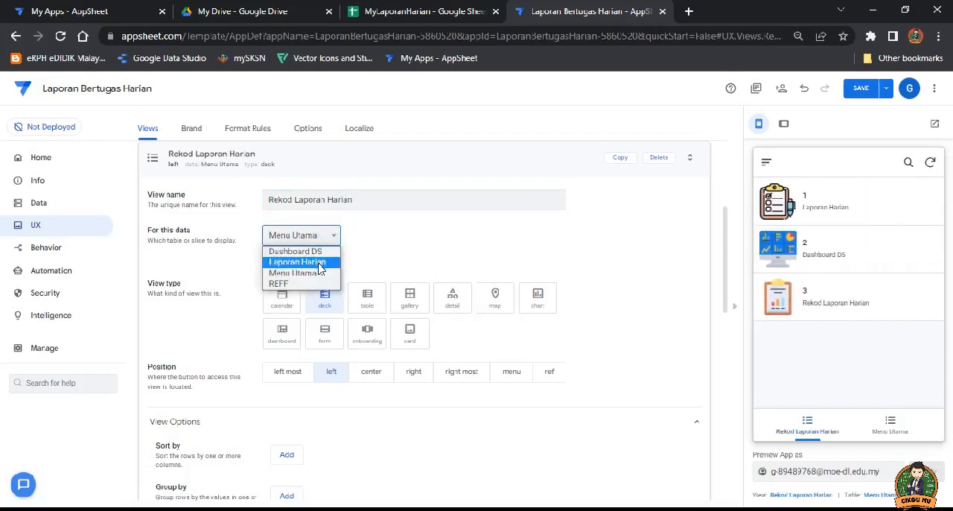
left_click(321, 262)
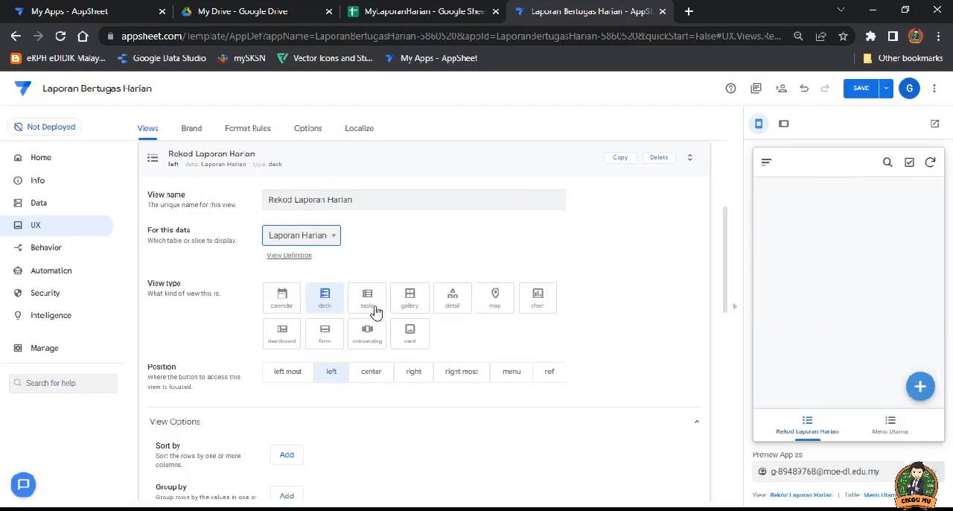
Step: Make Rekod Laporan Harian a card view with the list layout and show Minggu Persekolahan as the card title
left_click(412, 335)
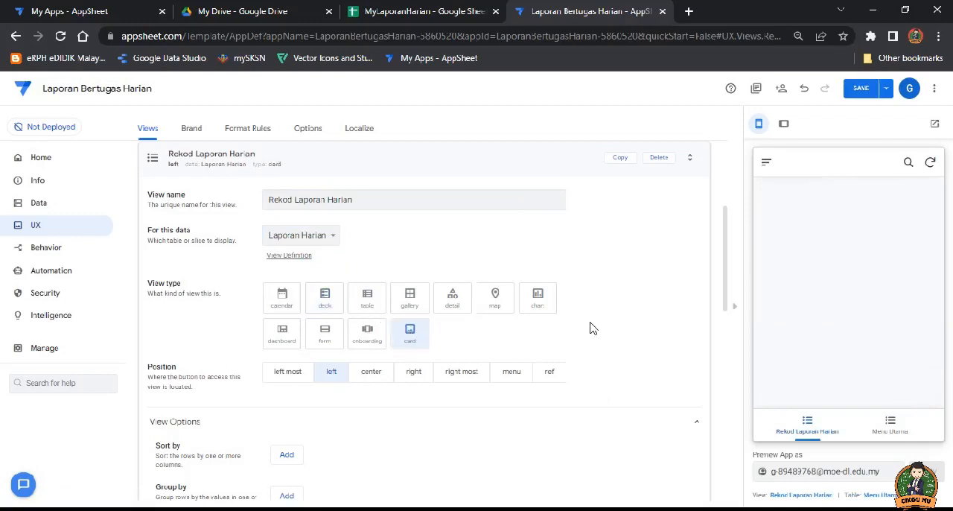
scroll(621, 321, "down", 4)
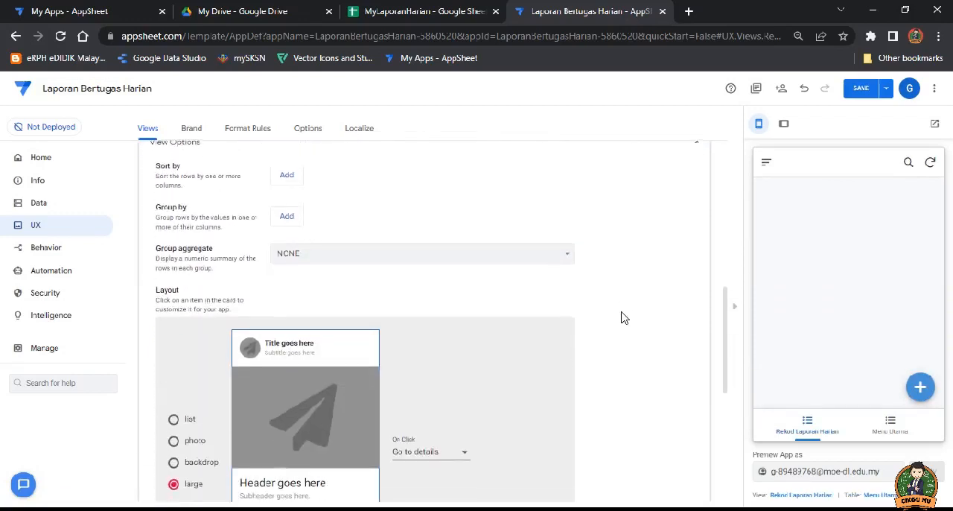
scroll(621, 318, "down", 1)
left_click(173, 351)
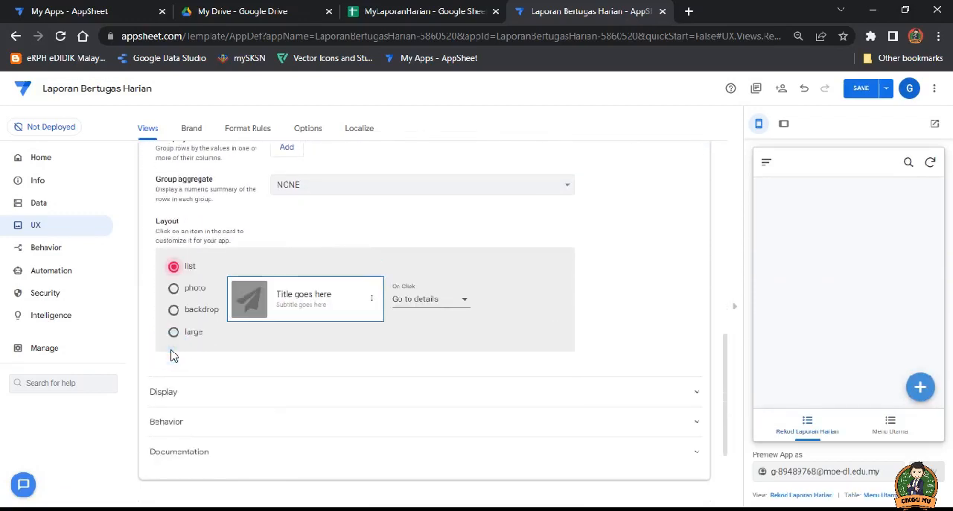
left_click(294, 296)
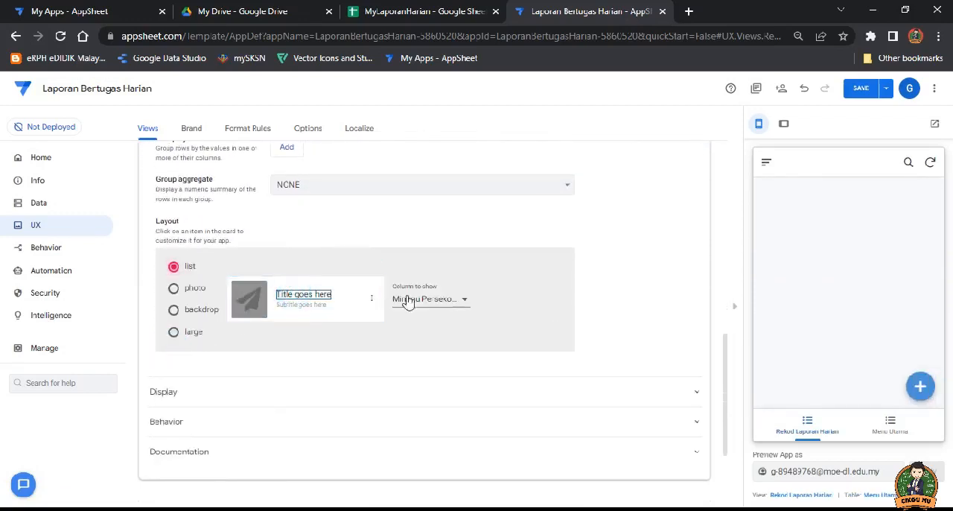
left_click(462, 299)
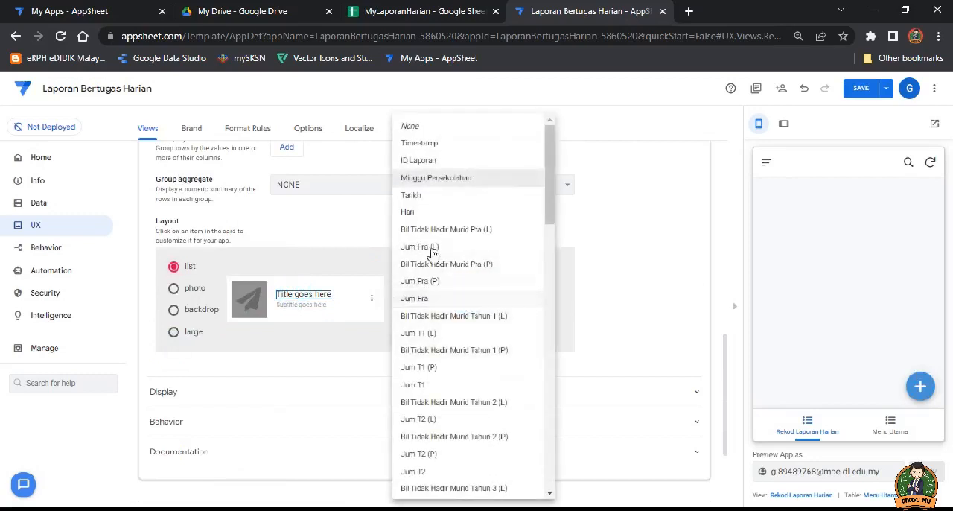
left_click(432, 179)
Step: Show the Hari column as the card subtitle in Rekod Laporan Harian and save the app
left_click(313, 306)
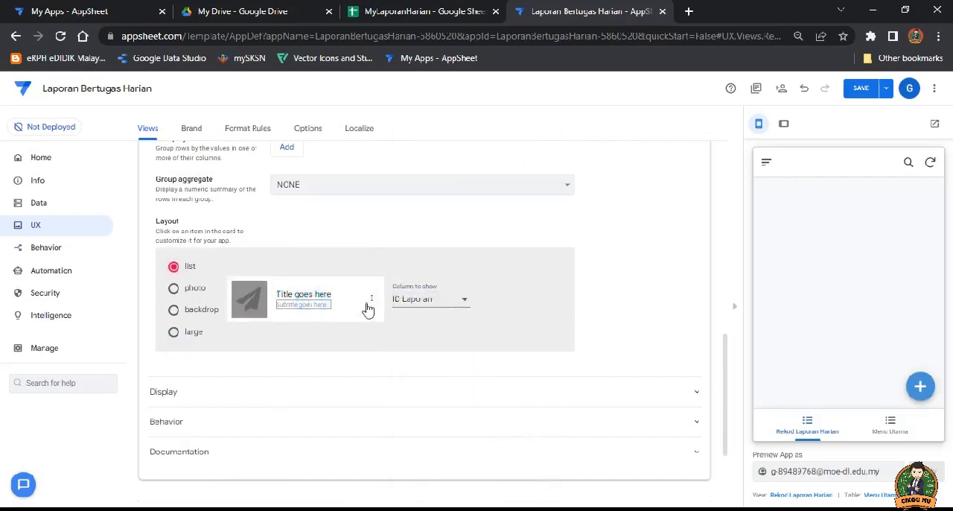
left_click(464, 300)
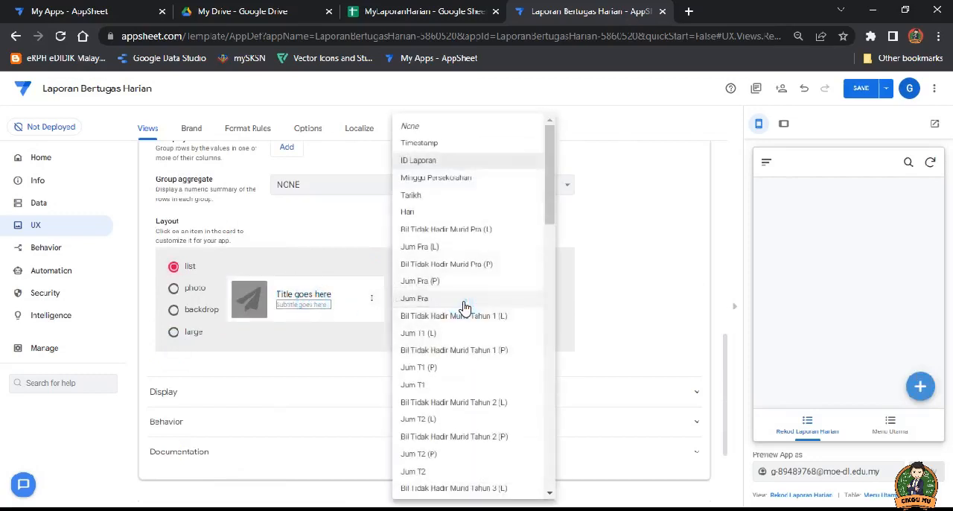
left_click(420, 196)
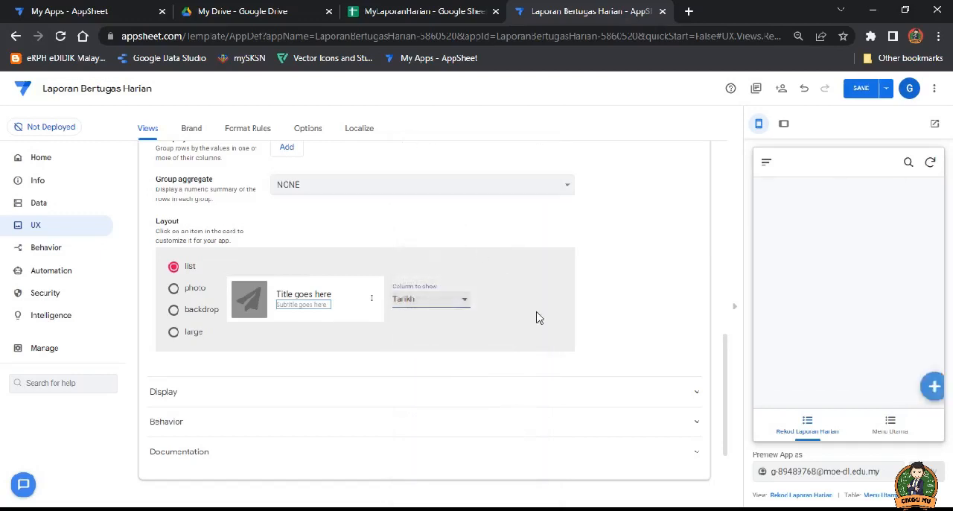
left_click(464, 304)
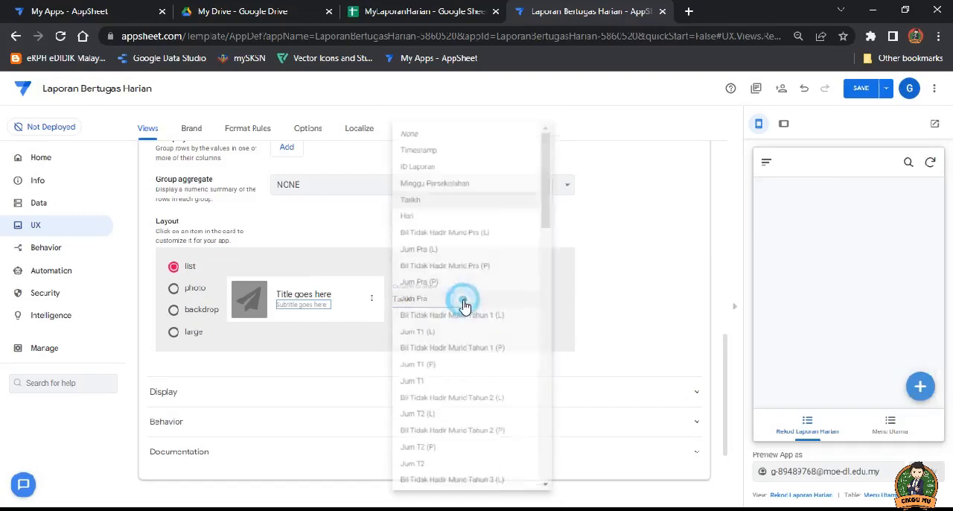
left_click(414, 216)
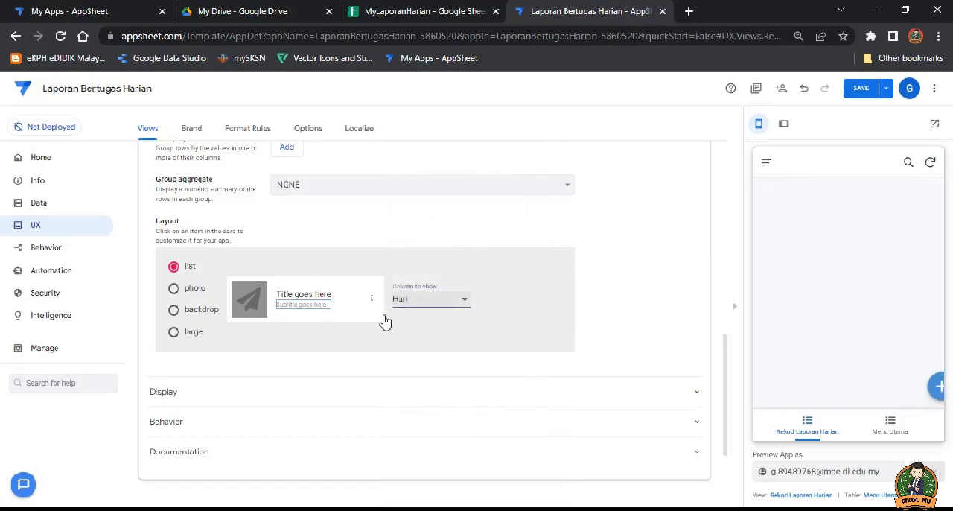
left_click(648, 291)
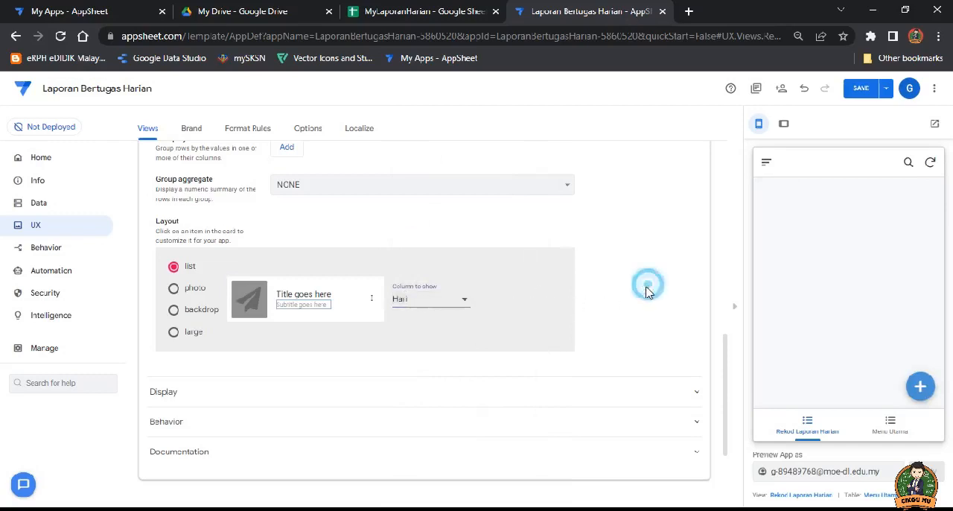
left_click(863, 89)
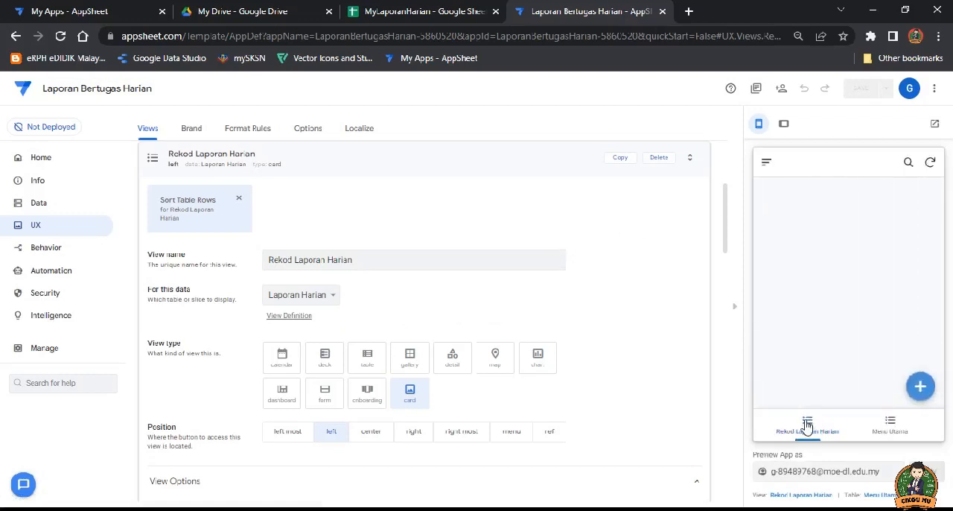
scroll(631, 354, "down", 2)
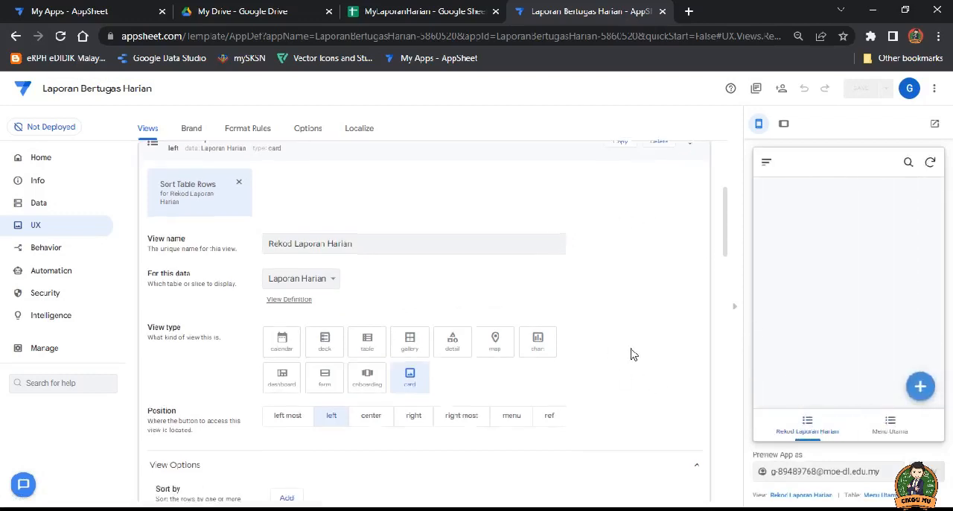
Step: Set the Rekod Laporan Harian view's position to ref, group its rows by Minggu Persekolahan in ascending order and save the app
scroll(631, 355, "down", 1)
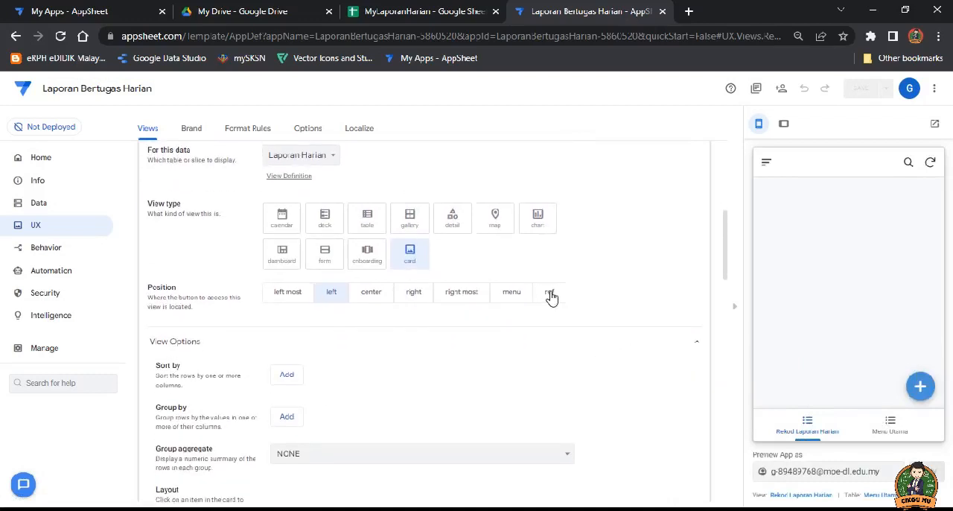
left_click(551, 295)
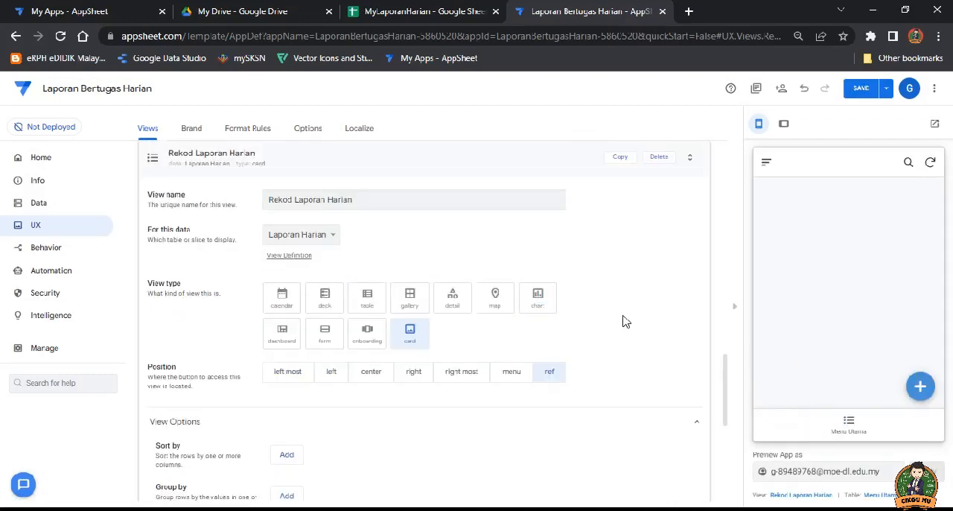
scroll(638, 333, "down", 4)
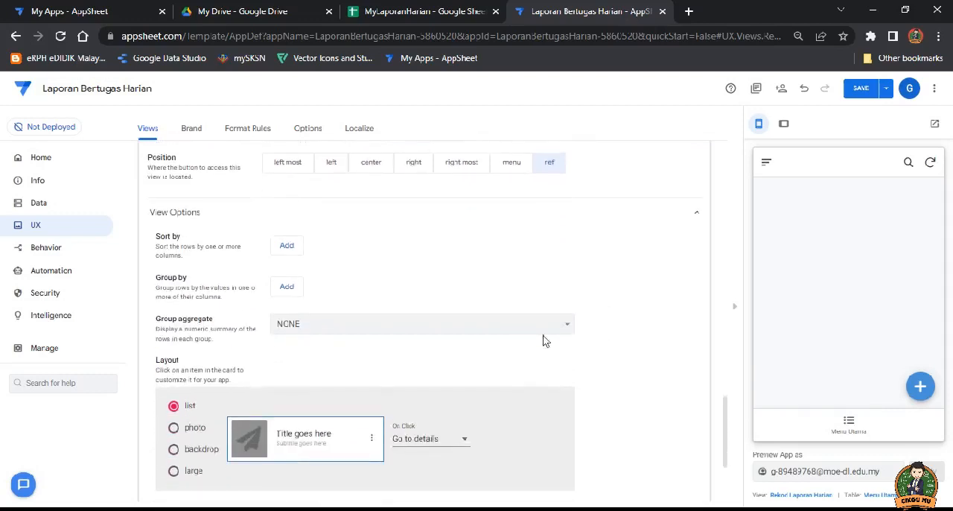
left_click(284, 291)
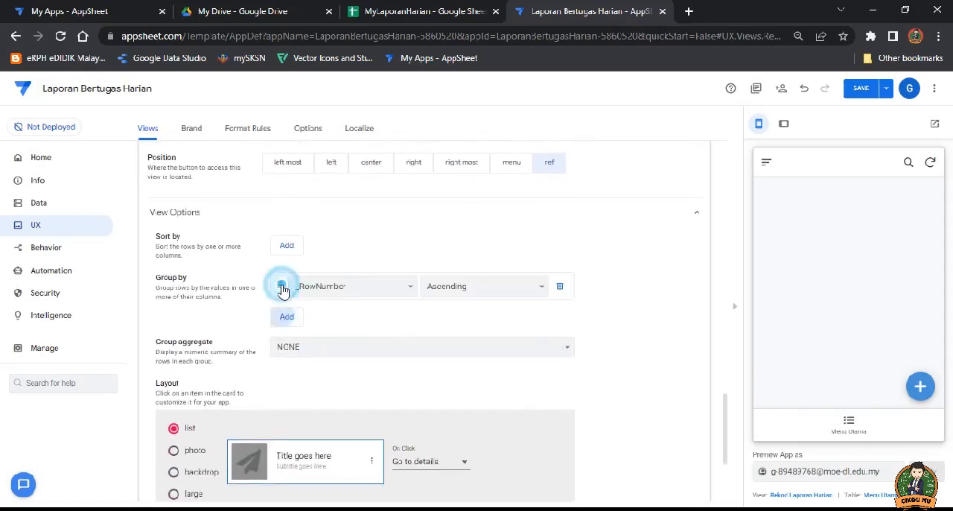
left_click(406, 290)
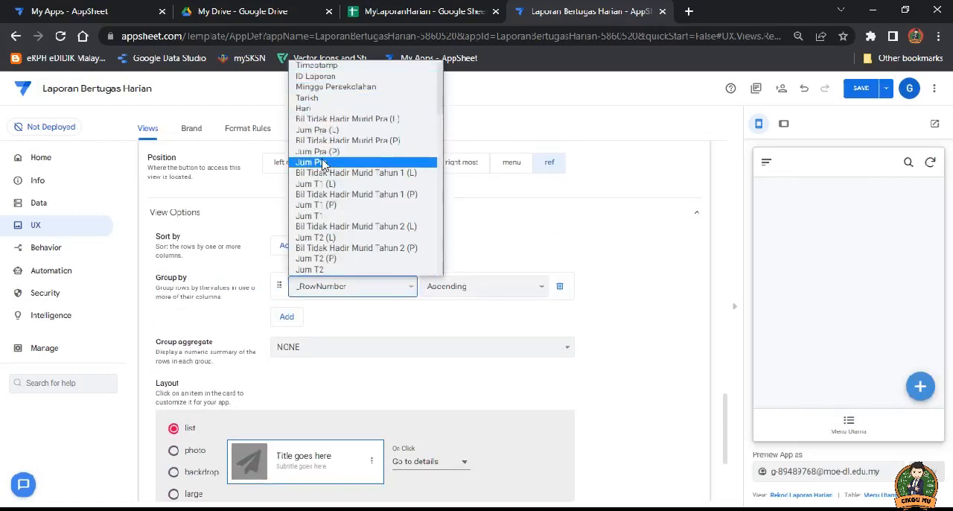
scroll(324, 140, "up", 1)
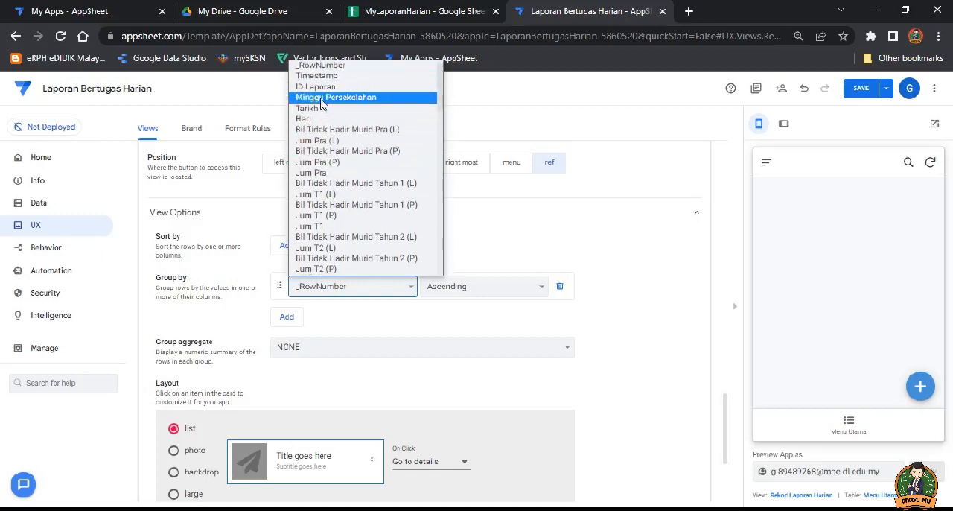
left_click(325, 98)
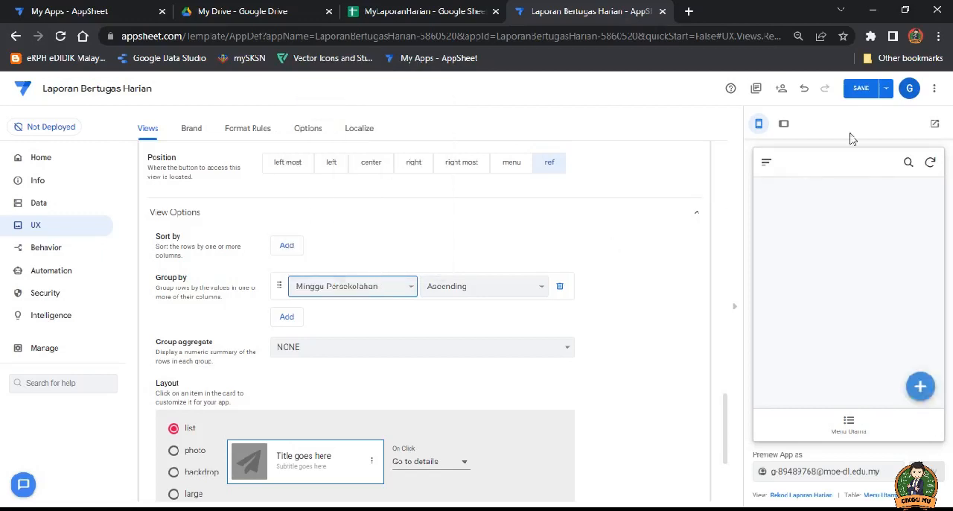
left_click(864, 90)
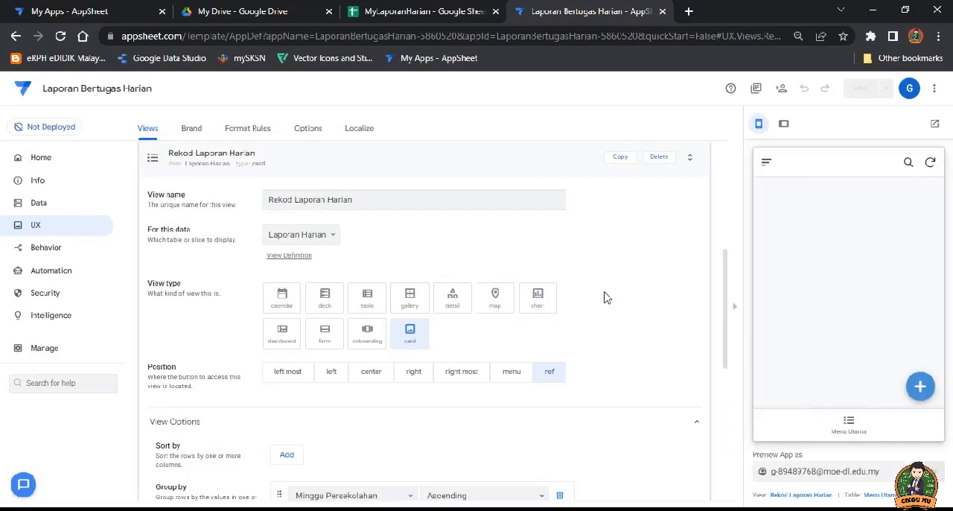
left_click(379, 155)
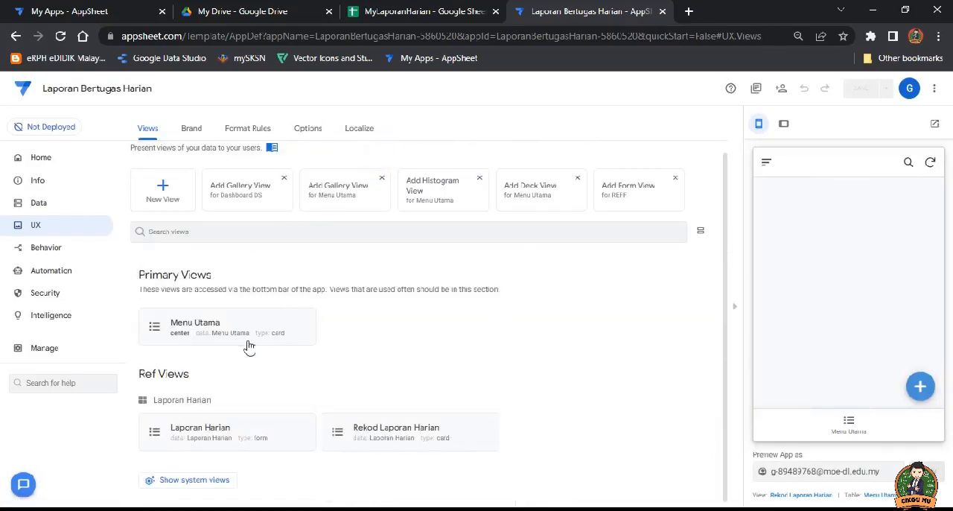
Step: Preview the Menu Utama view in the app and check what its Laporan Harian entry opens
left_click(850, 423)
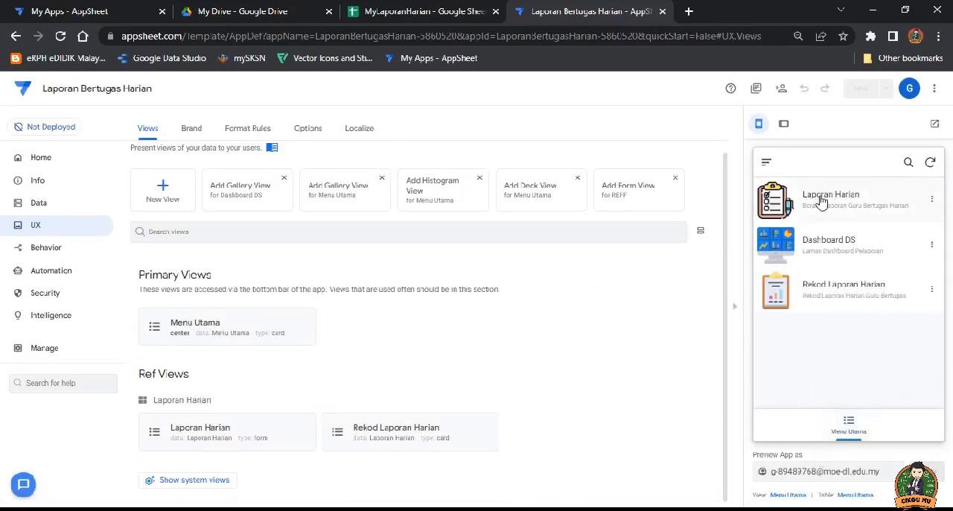
left_click(822, 202)
left_click_drag(937, 285, 931, 321)
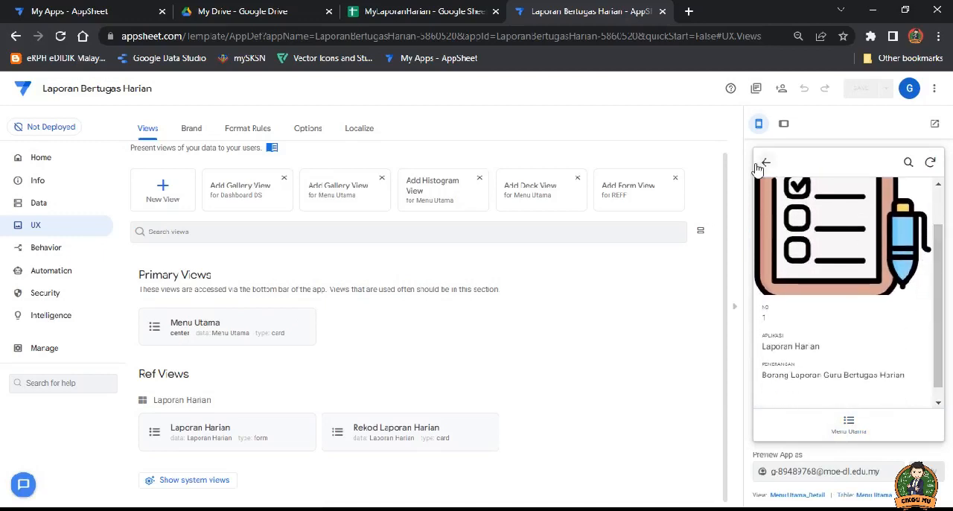
left_click(762, 162)
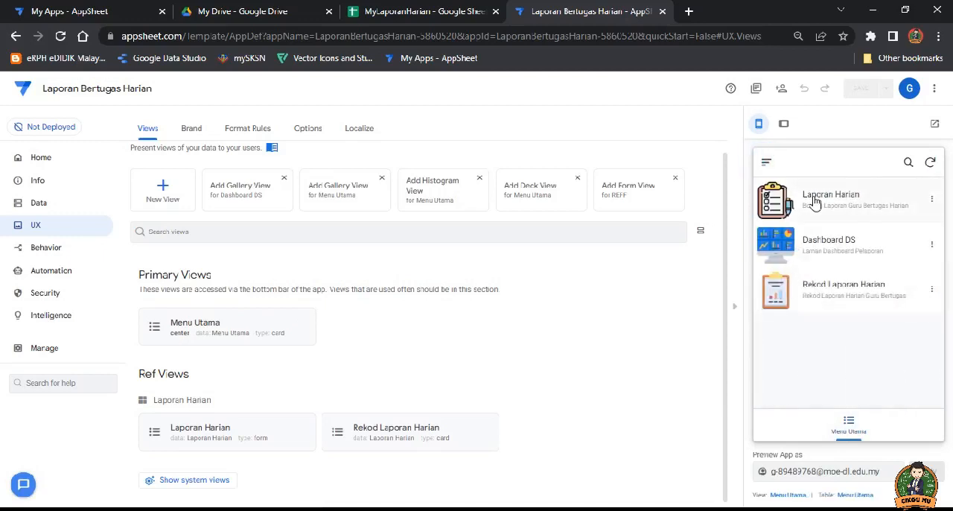
left_click(815, 203)
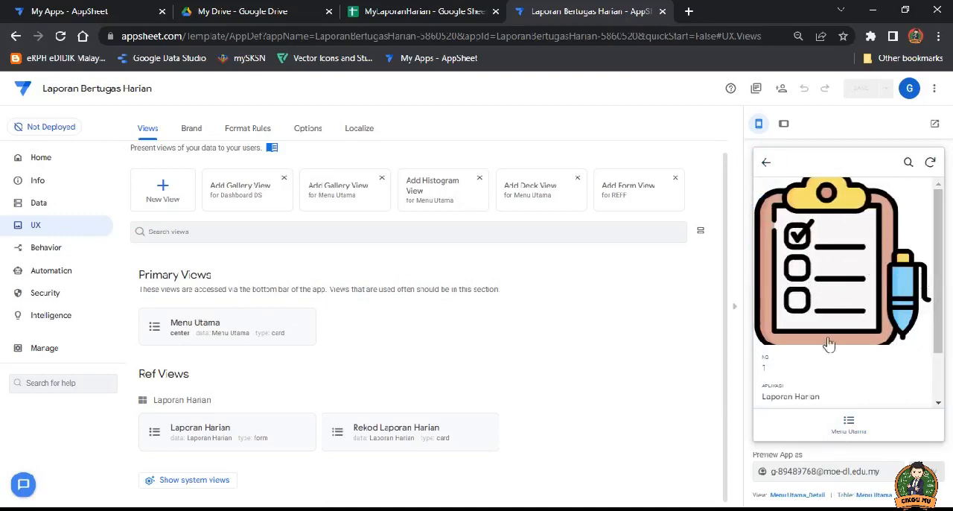
mouse_move(939, 308)
left_mouse_down()
mouse_move(938, 340)
mouse_move(940, 294)
left_mouse_up()
left_click(852, 422)
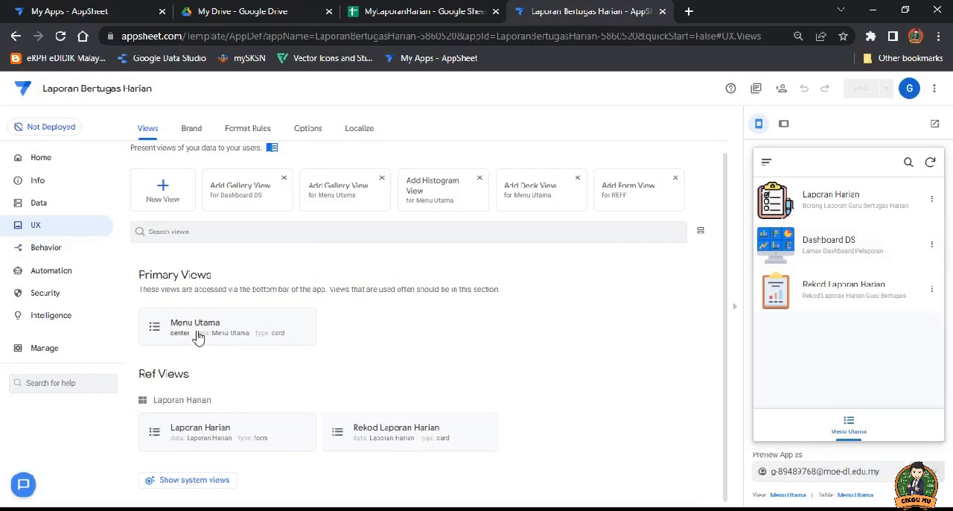
left_click(825, 201)
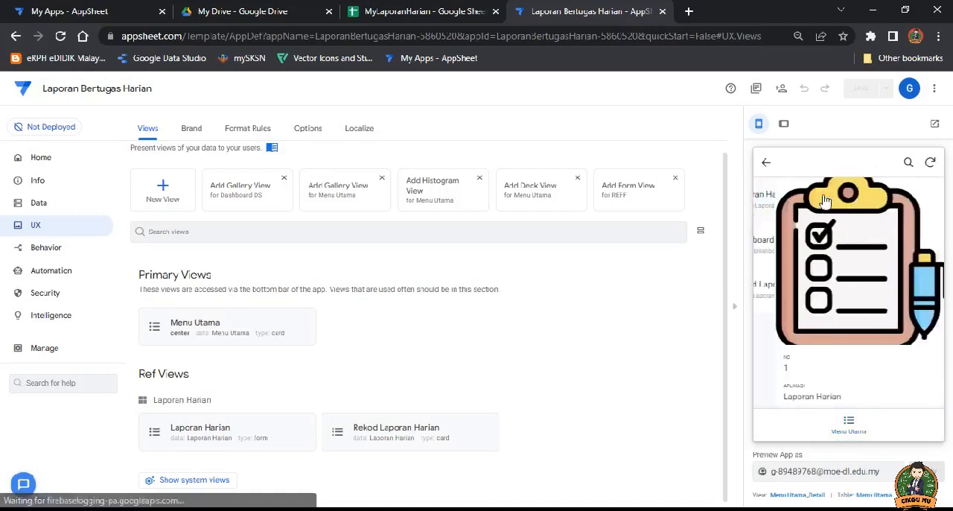
left_click(768, 165)
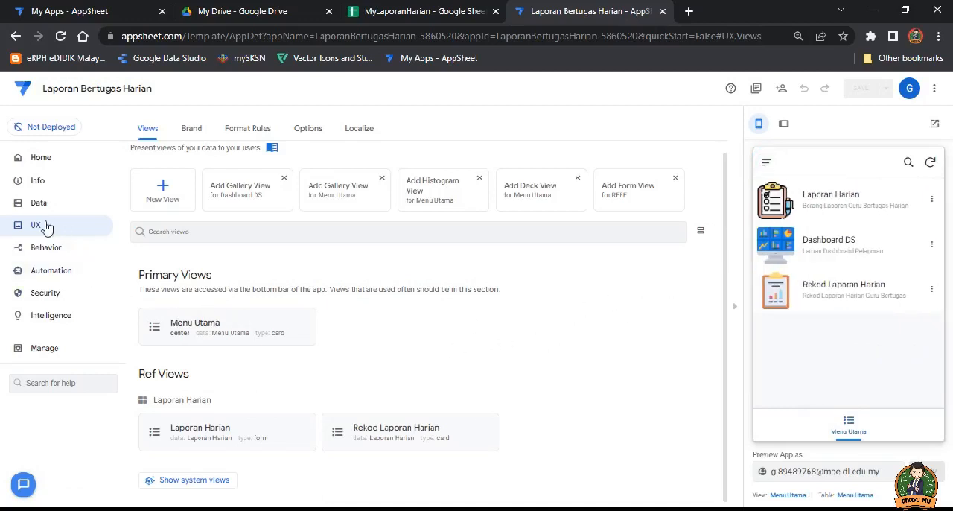
Step: Create a new action named "go to new view" for records of the Laporan Harian table
left_click(51, 254)
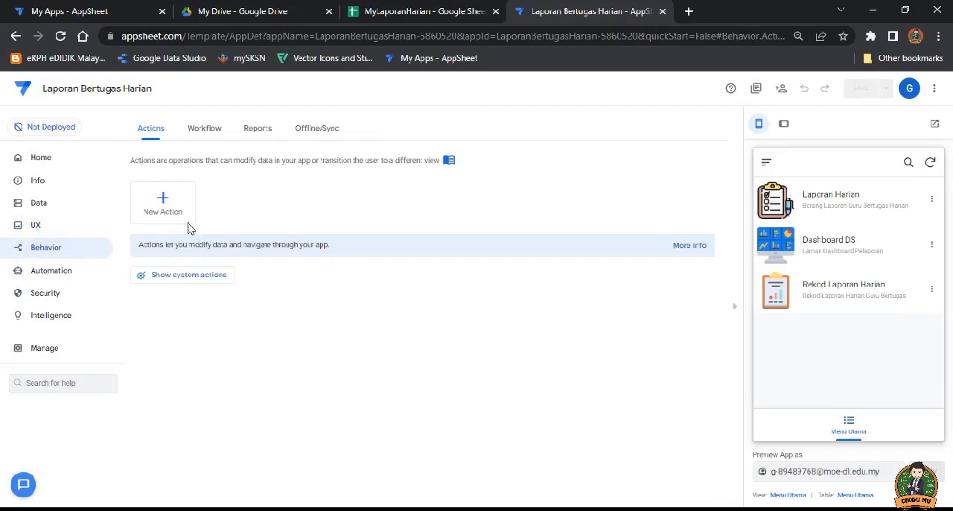
left_click(164, 200)
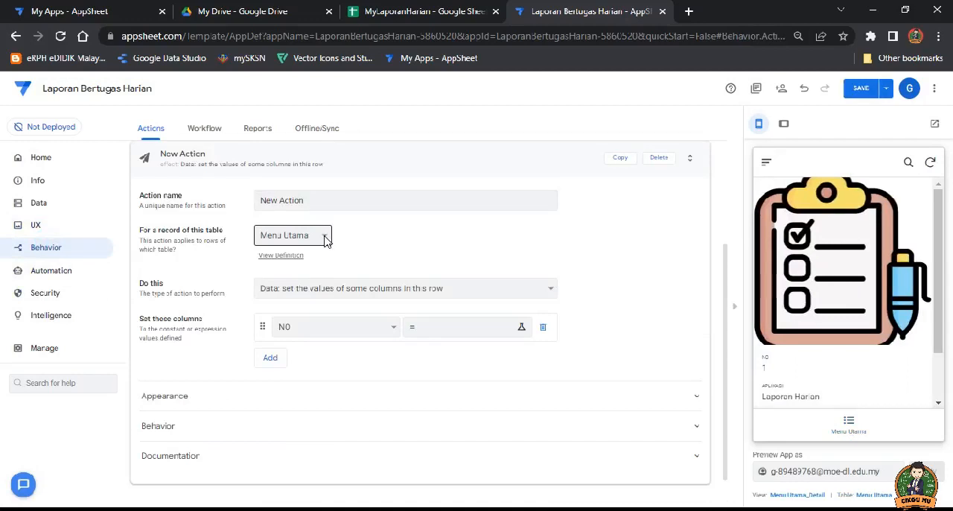
left_click(326, 238)
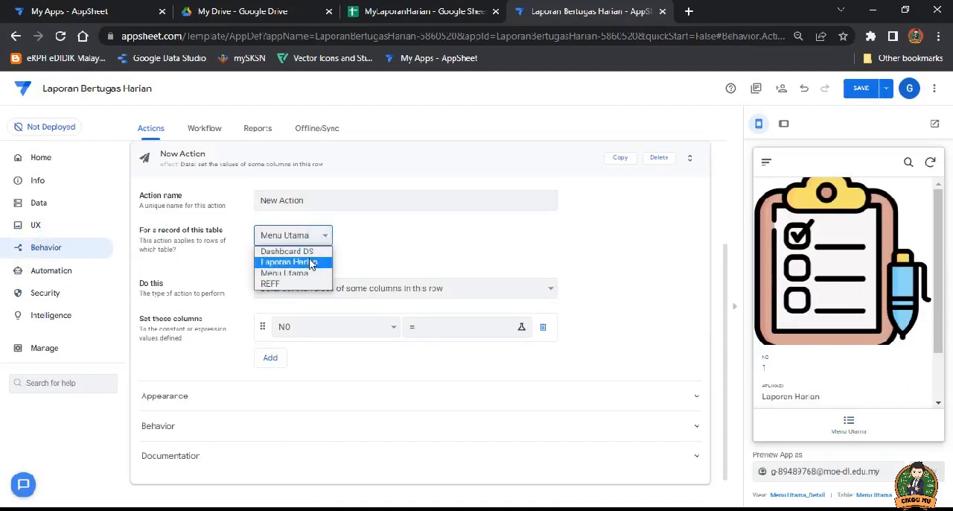
left_click(311, 263)
left_click_drag(307, 201, 241, 205)
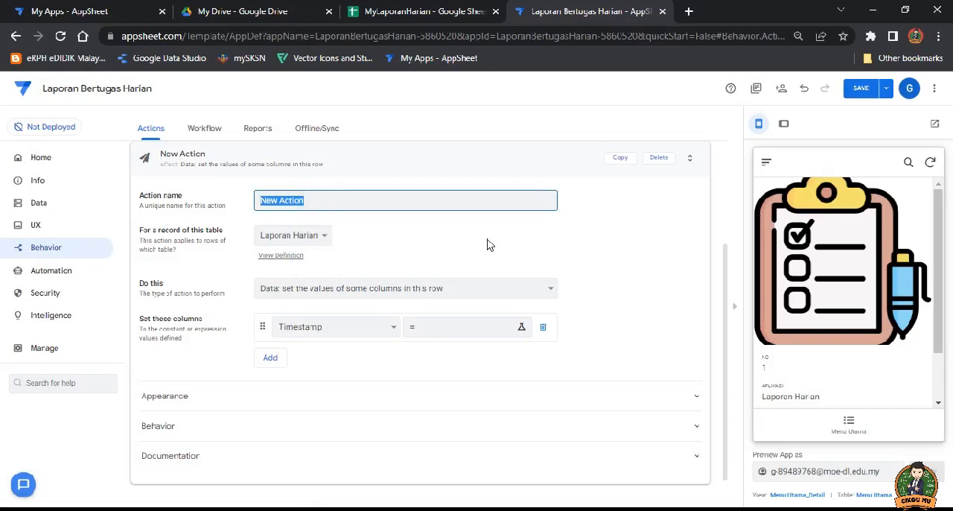
type("go to new view")
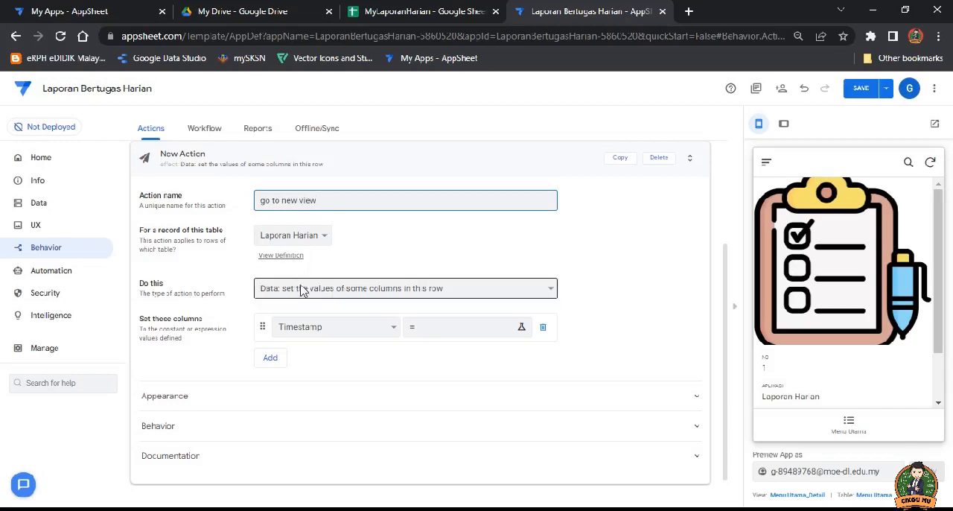
Step: Make the action go to another view within this app with target LINKTOVIEW([APLIKASI]), copying the column name from the Menu Utama sheet in Google Sheets
left_click(356, 293)
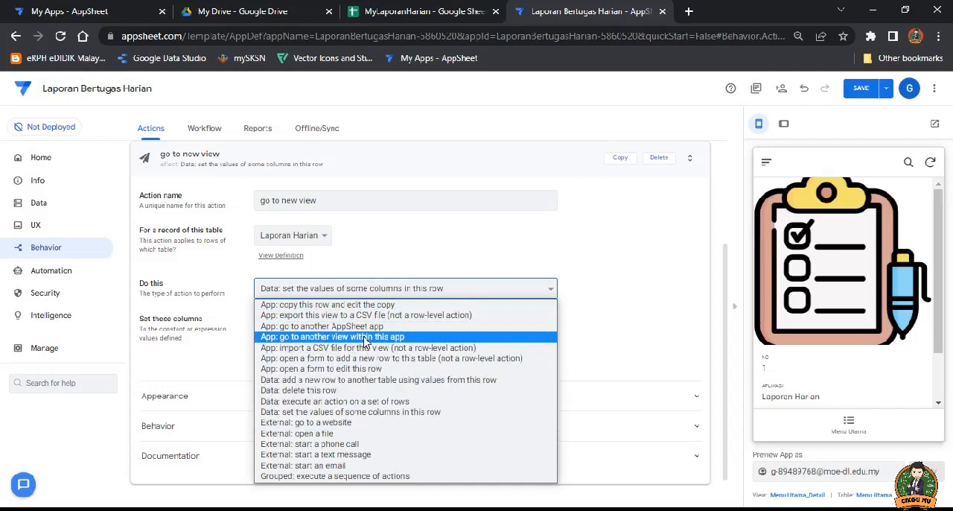
left_click(365, 339)
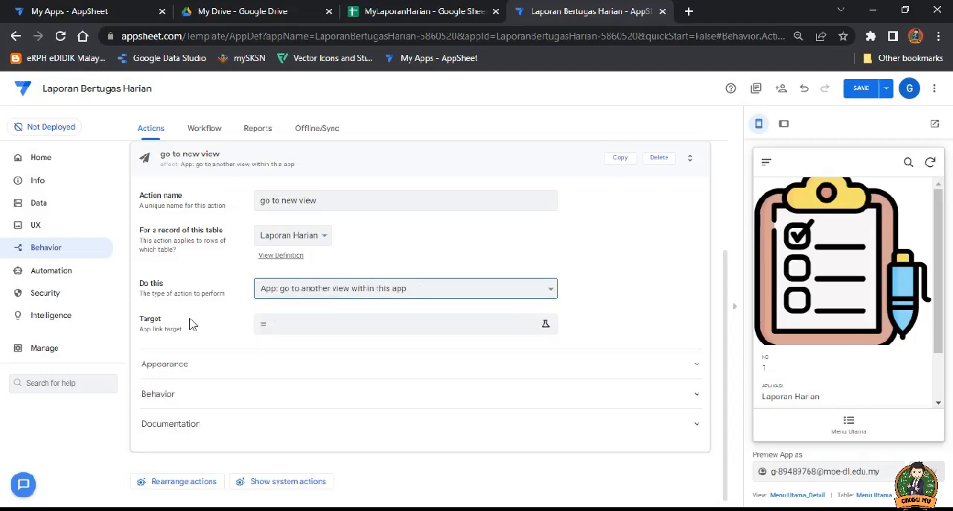
left_click(289, 323)
left_click(271, 163)
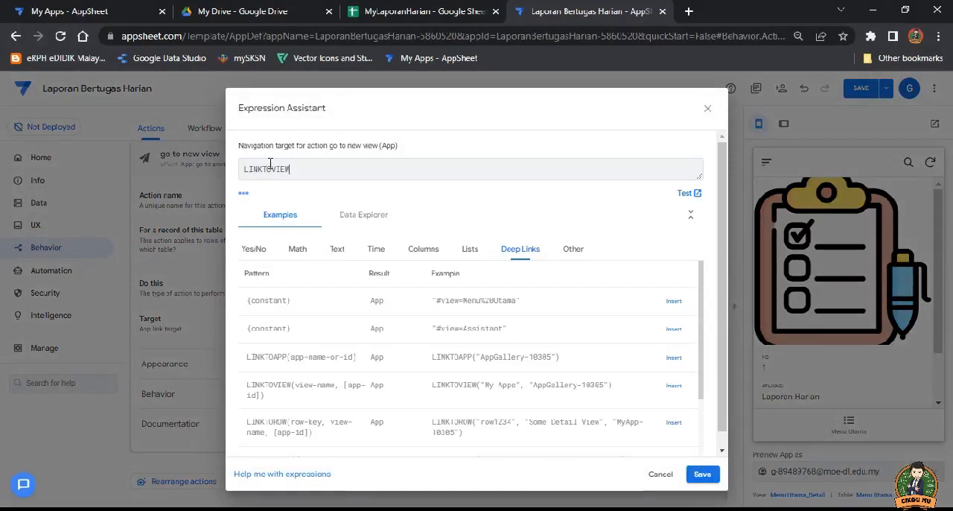
type("([")
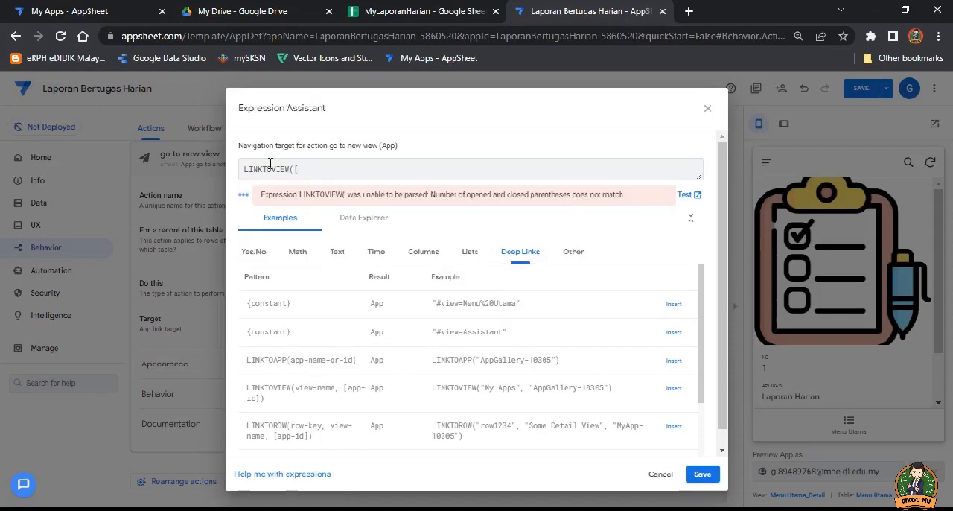
left_click(393, 11)
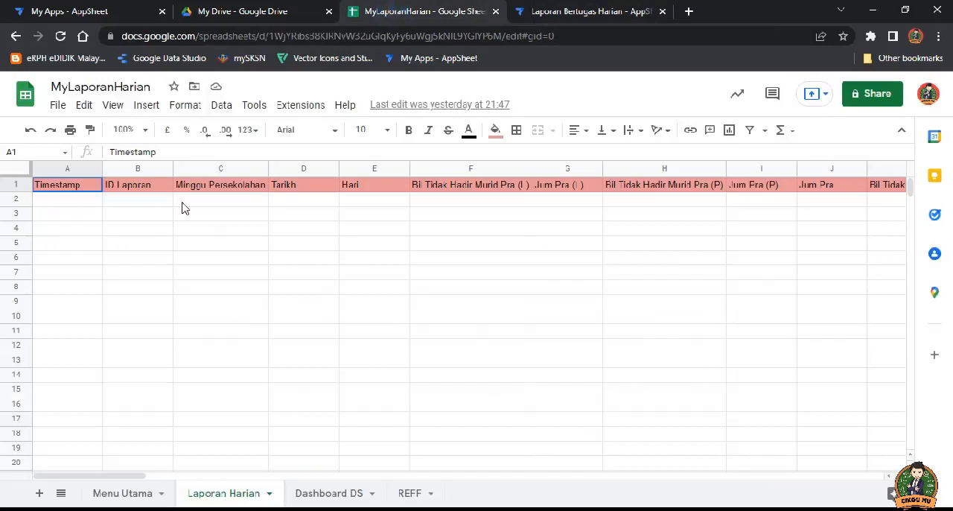
left_click(121, 493)
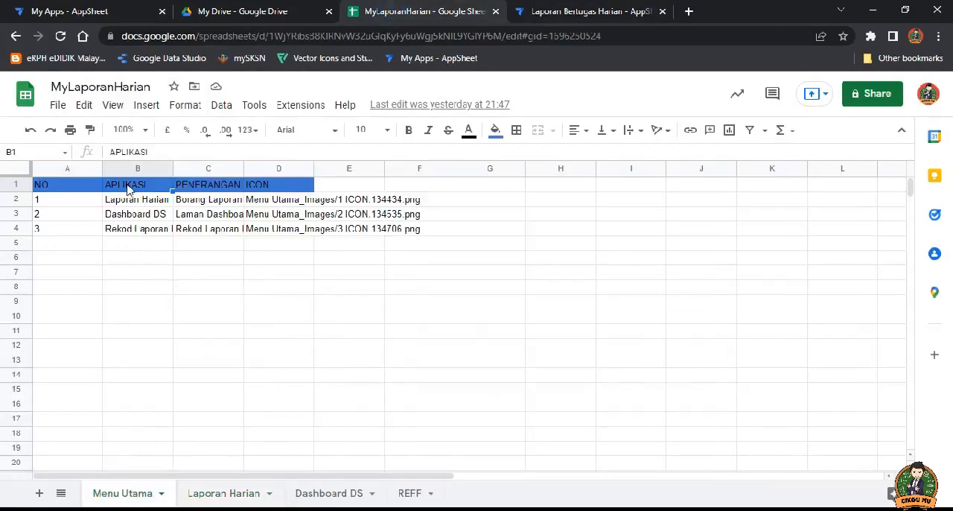
left_click_drag(156, 152, 103, 158)
key("ctrl+c")
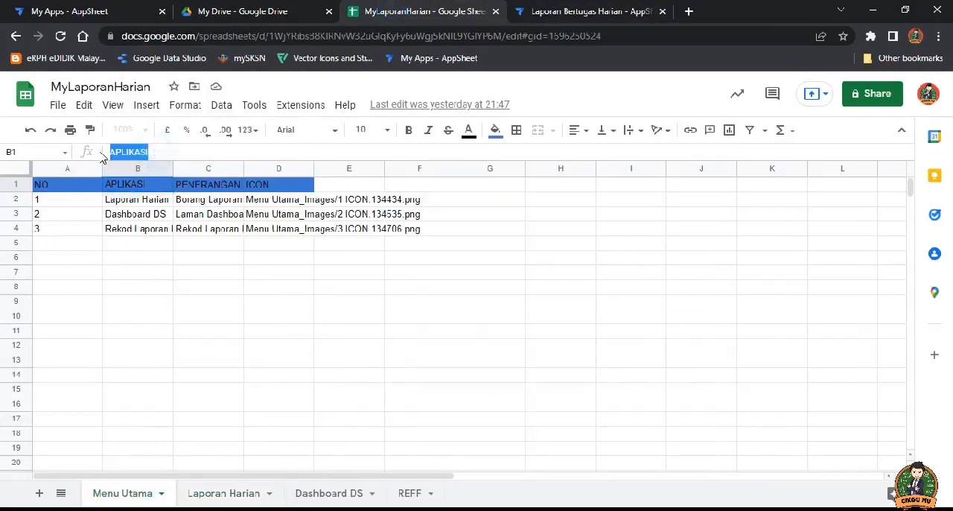
left_click(577, 12)
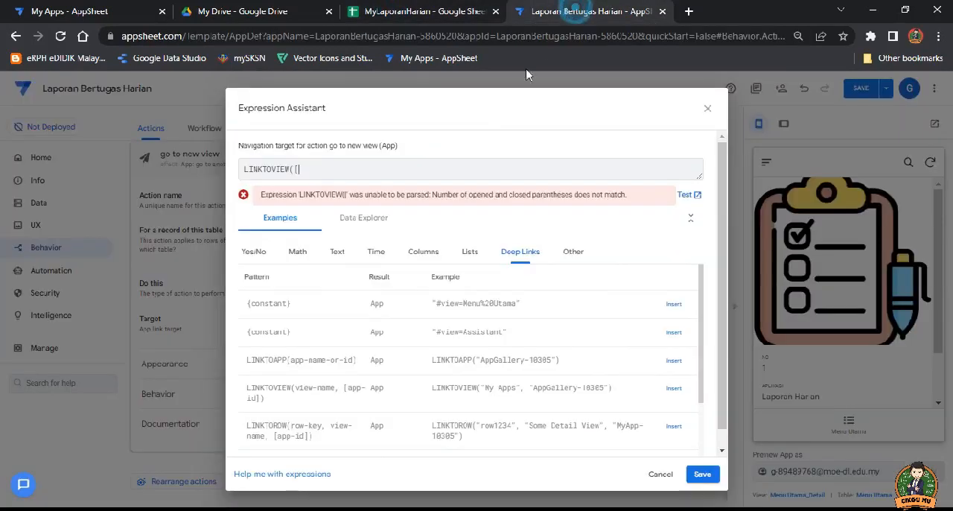
key("ctrl+v")
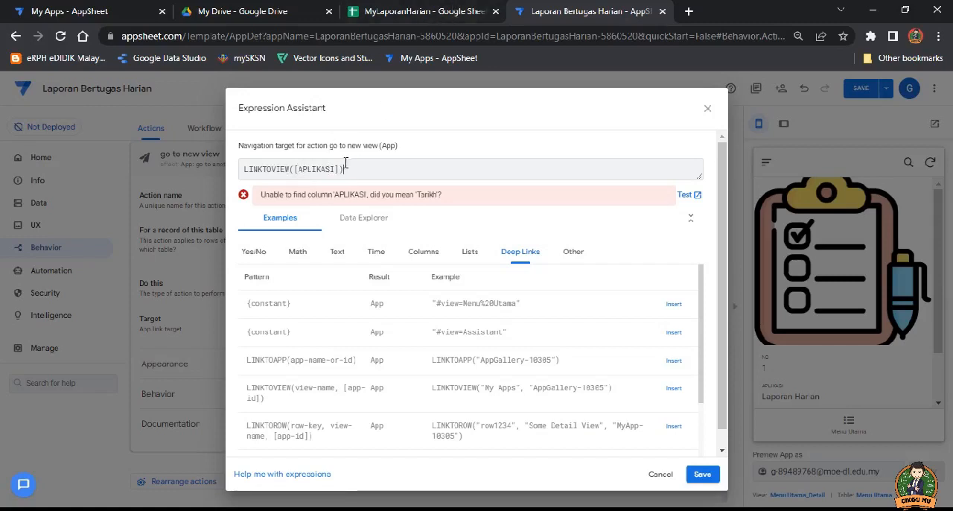
left_click(703, 473)
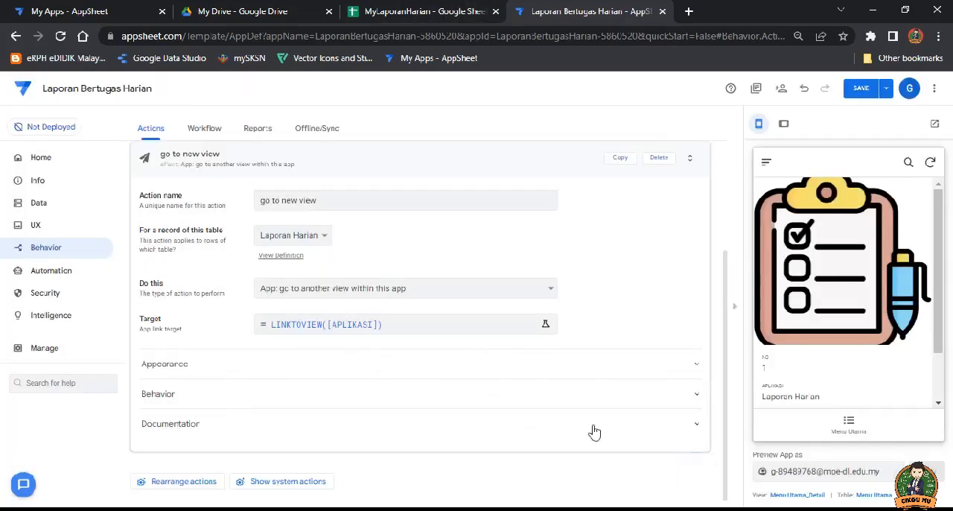
Step: Change the action's table to Menu Utama and compare the Menu Utama and Laporan Harian columns in the MyLaporanHarian spreadsheet
left_click(315, 236)
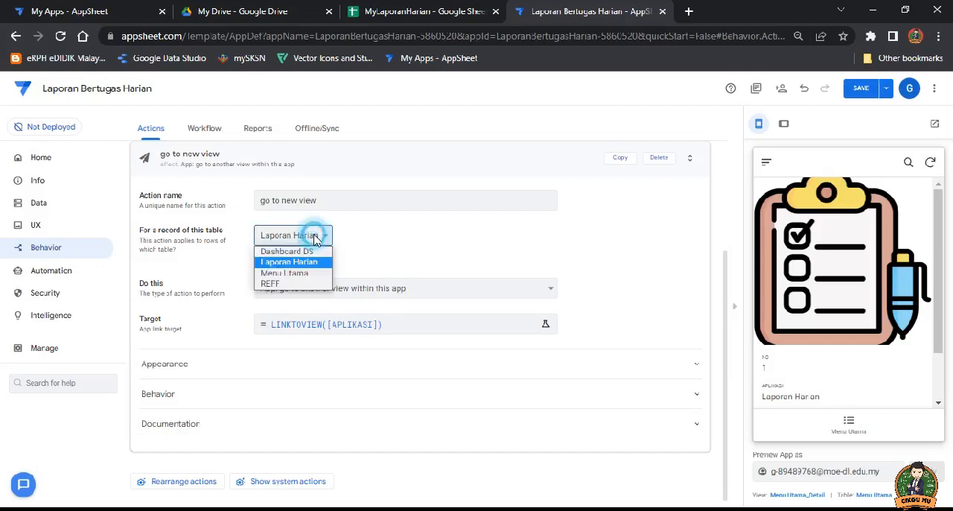
left_click(302, 277)
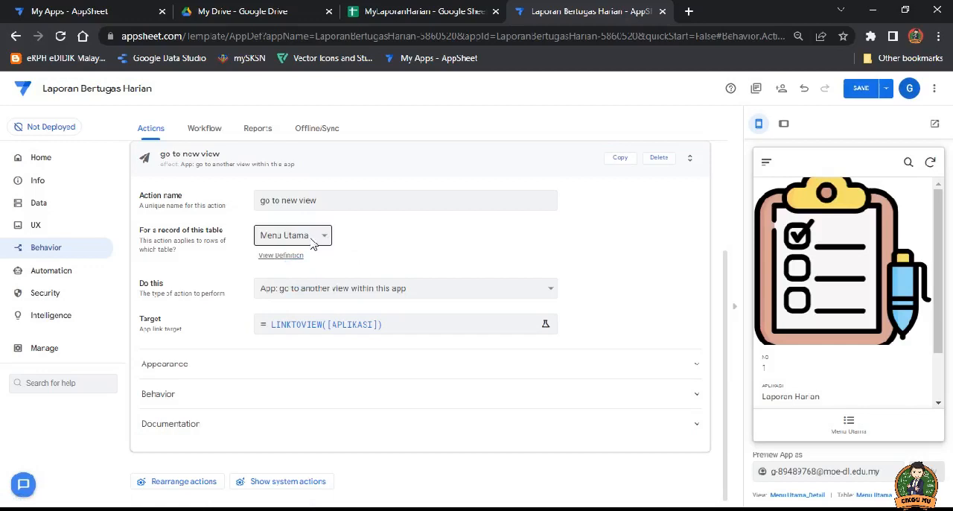
left_click(435, 11)
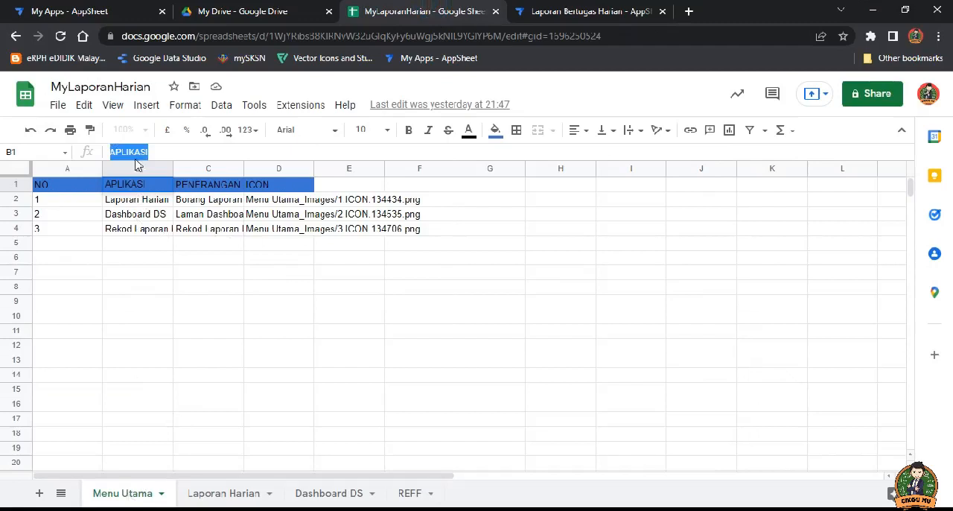
left_click(227, 494)
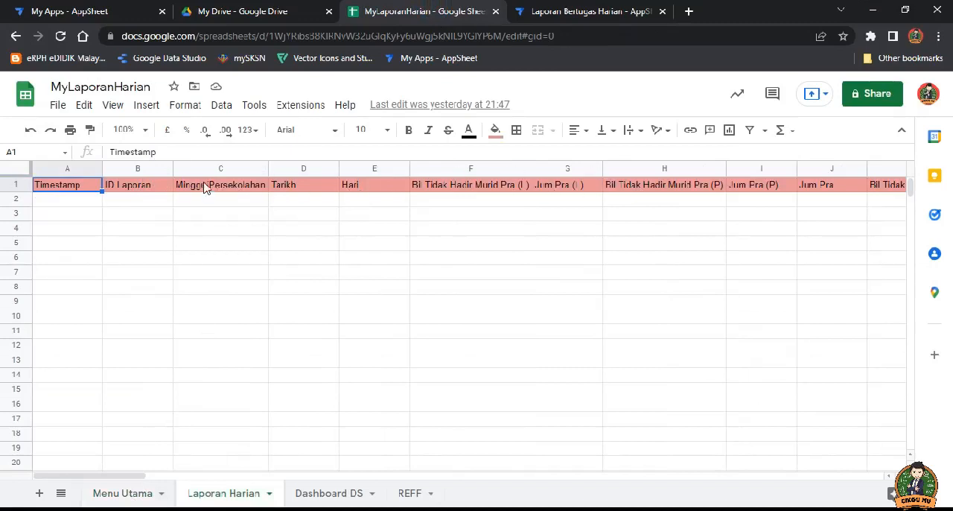
Step: Check the APLIKASI column in the Menu Utama sheet, keep LINKTOVIEW([APLIKASI]) as the action's target in AppSheet, and save the app
left_click(142, 491)
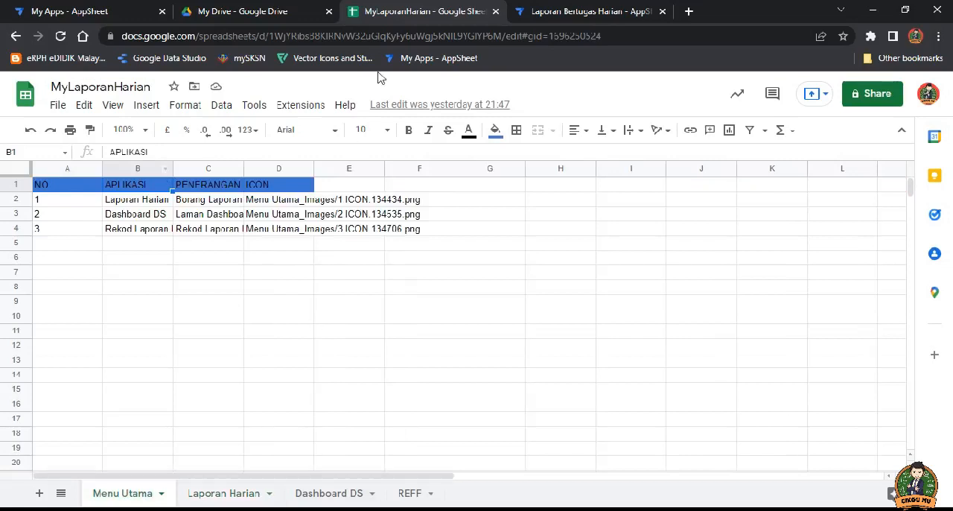
left_click(530, 12)
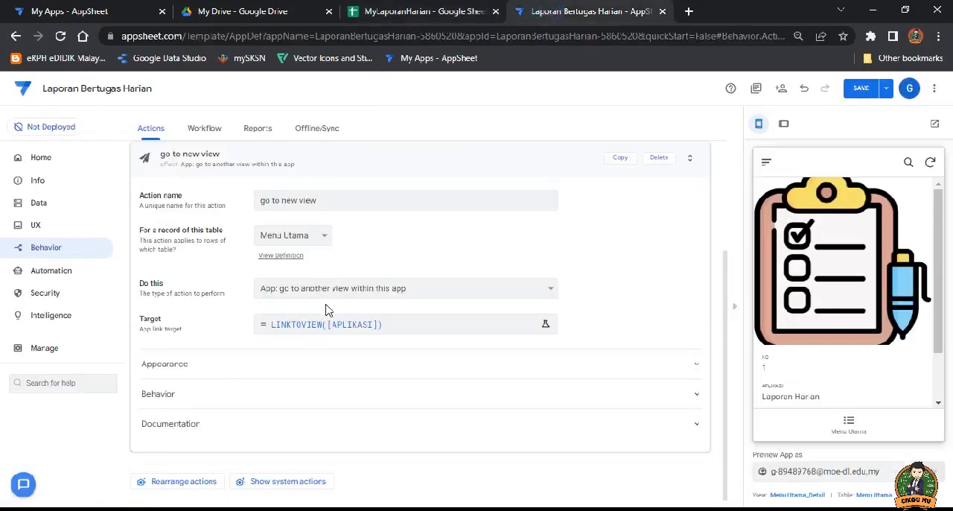
left_click(365, 332)
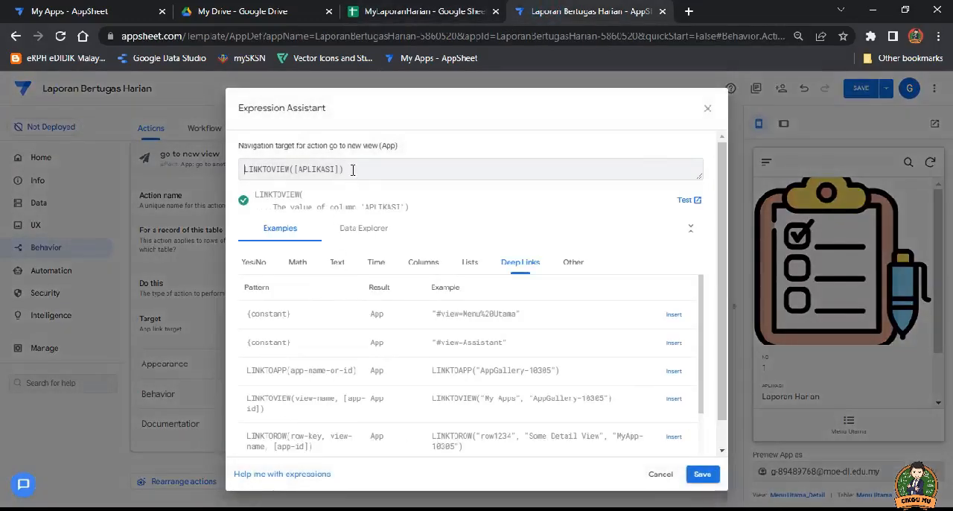
left_click(702, 474)
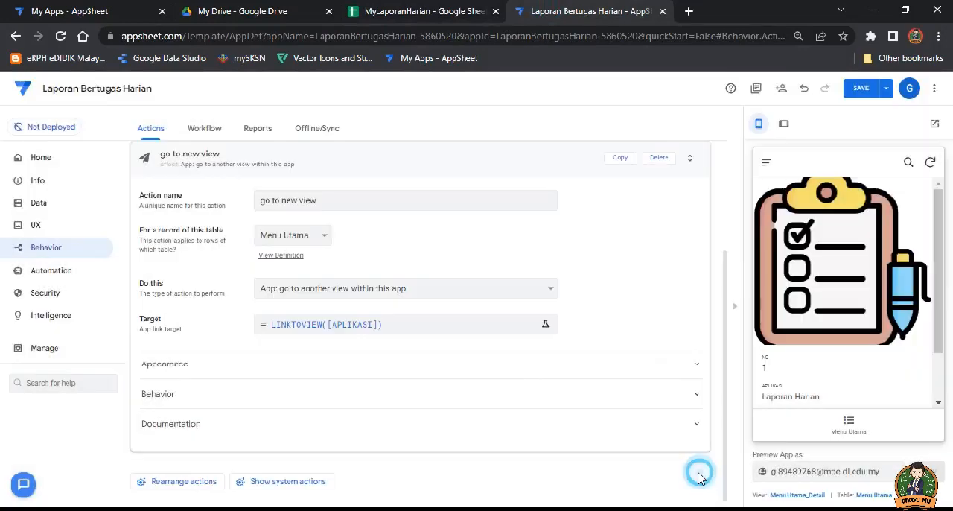
left_click(863, 87)
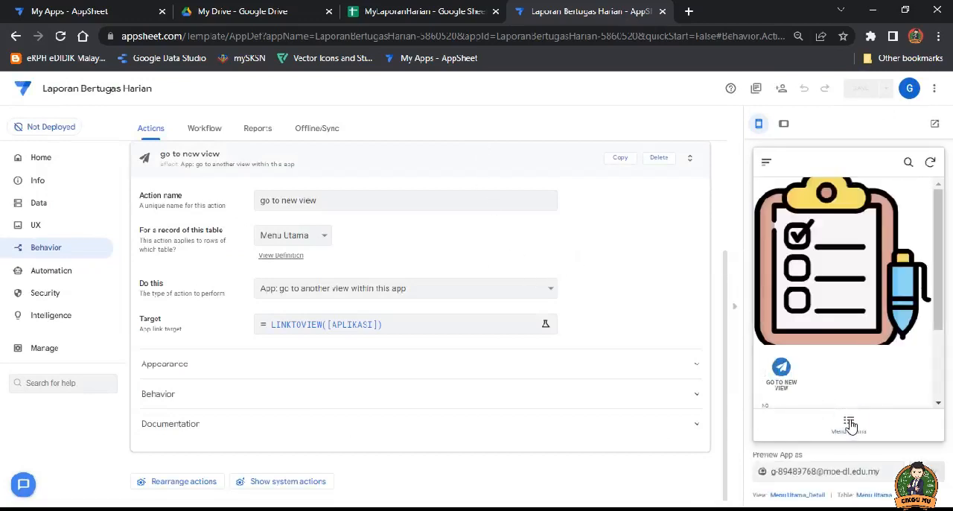
left_click(851, 424)
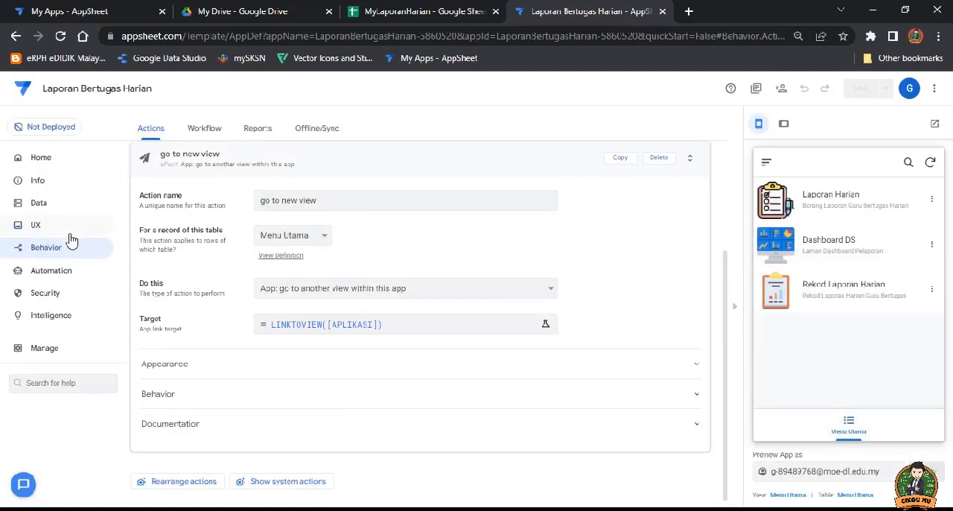
Step: Set the Menu Utama card view's on-click action for the whole card to "go to new view"
left_click(356, 156)
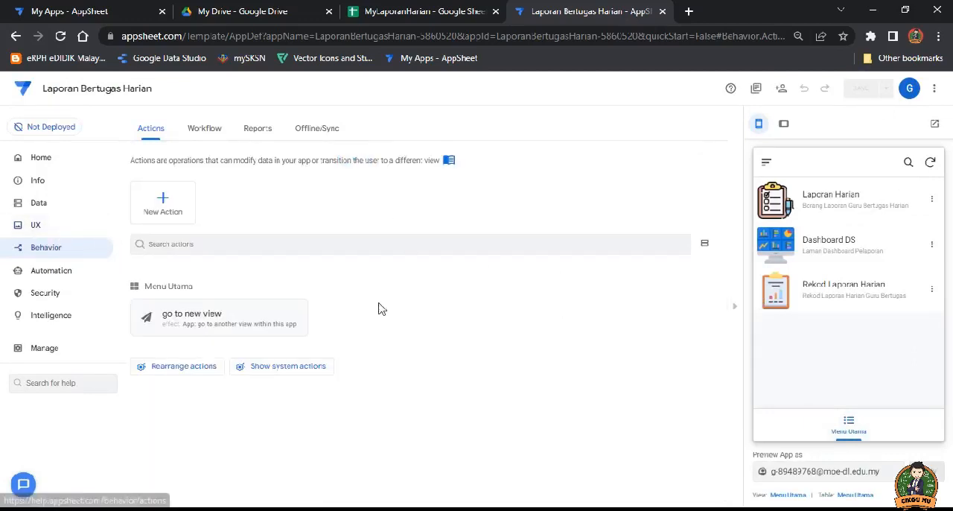
left_click(35, 228)
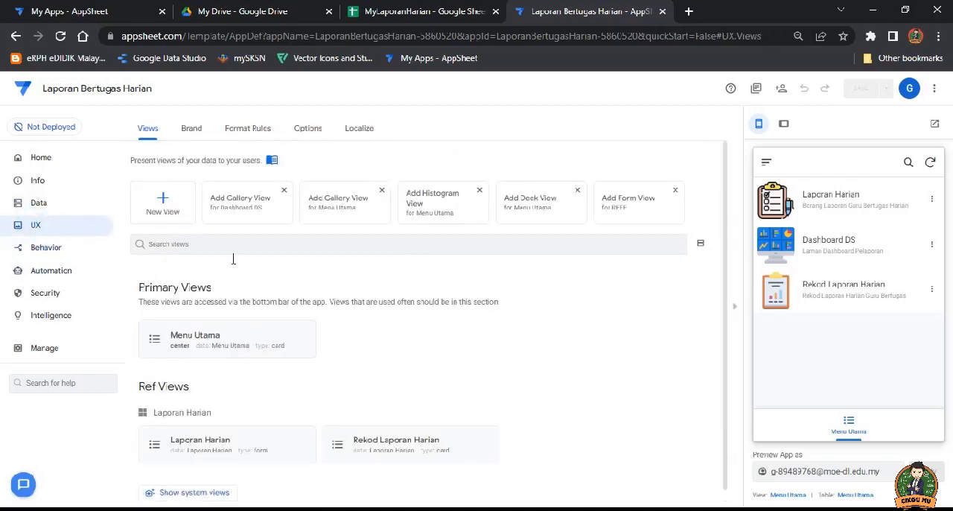
left_click(230, 341)
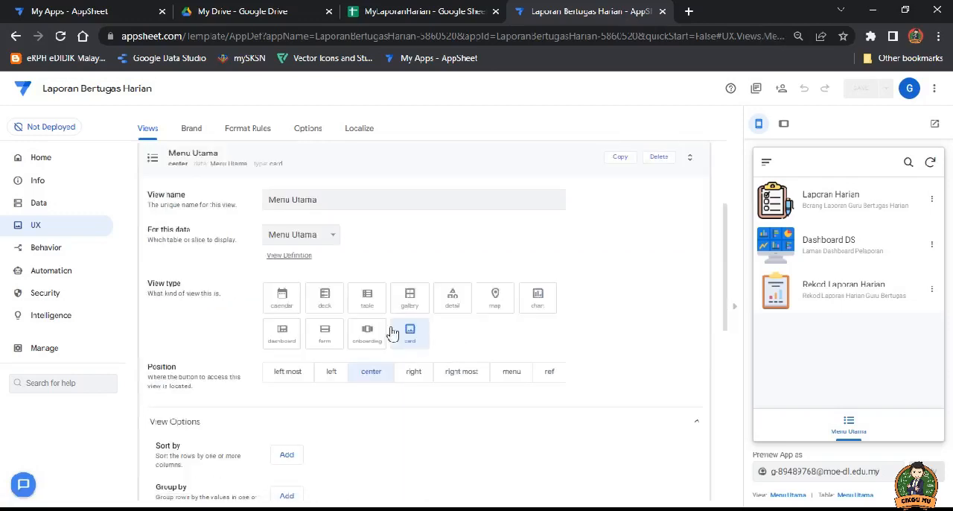
scroll(414, 301, "down", 3)
scroll(416, 304, "down", 2)
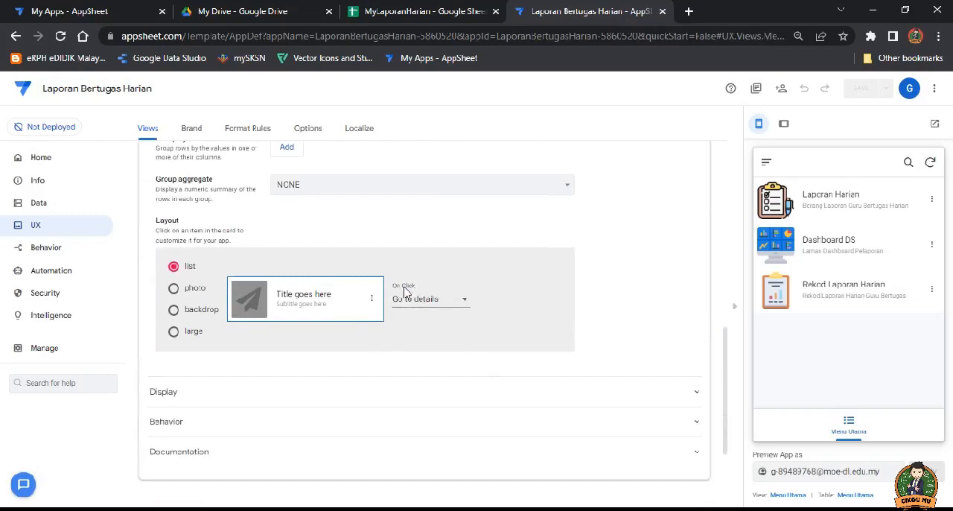
left_click(447, 300)
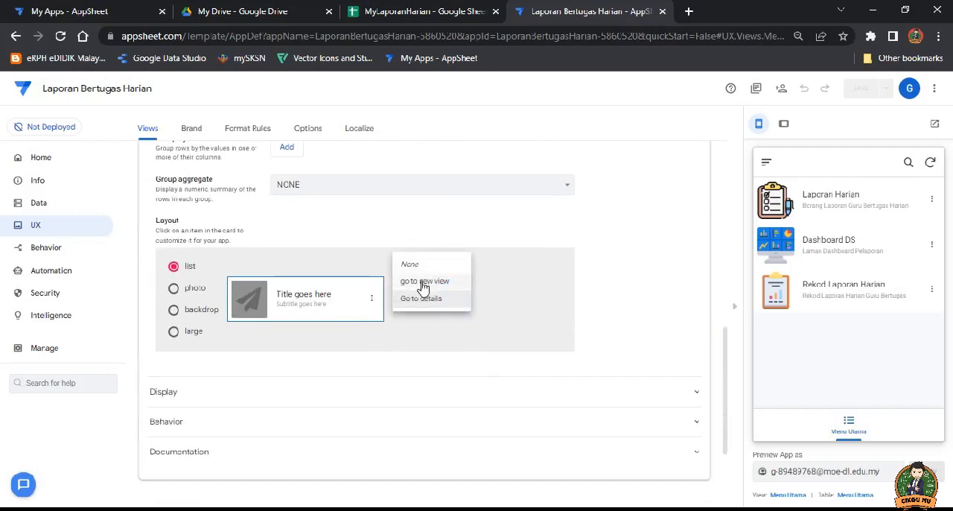
left_click(418, 283)
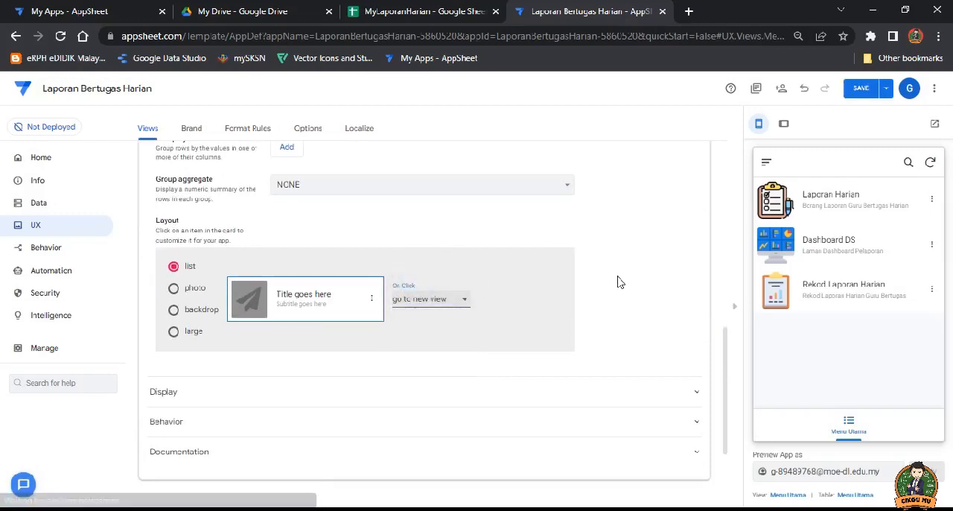
Step: Test the Laporan Harian, Rekod Laporan Harian and Dashboard DS entries of Menu Utama in the app preview, returning to the menu each time
left_click(810, 204)
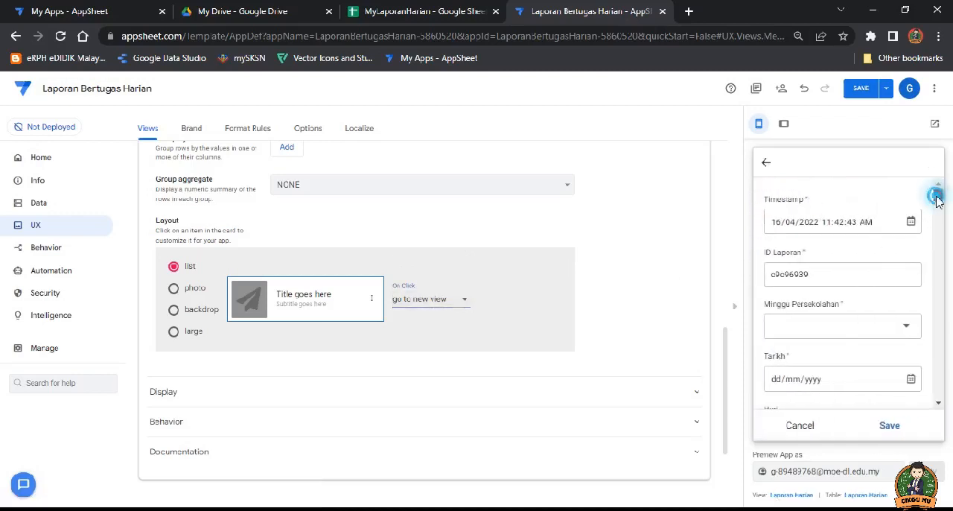
mouse_move(937, 195)
left_mouse_down()
mouse_move(937, 222)
mouse_move(937, 196)
left_mouse_up()
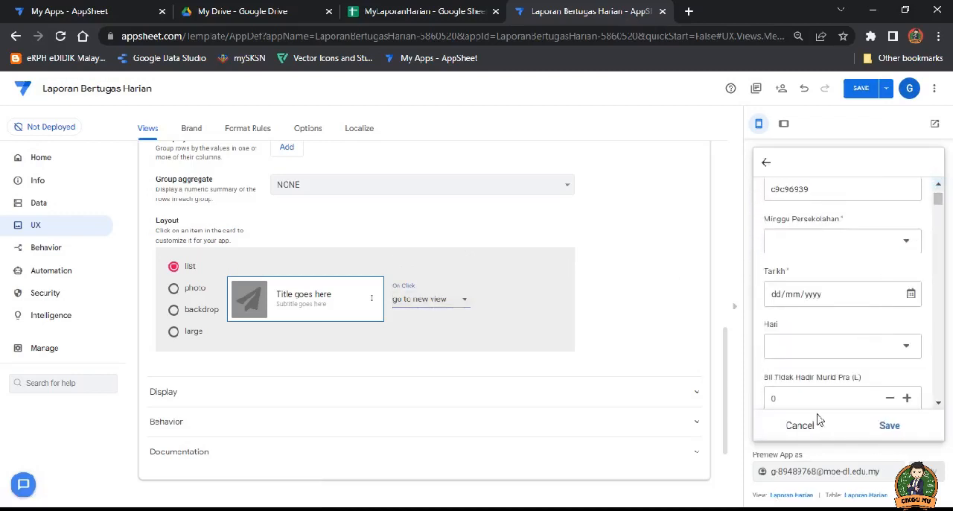
left_click(808, 425)
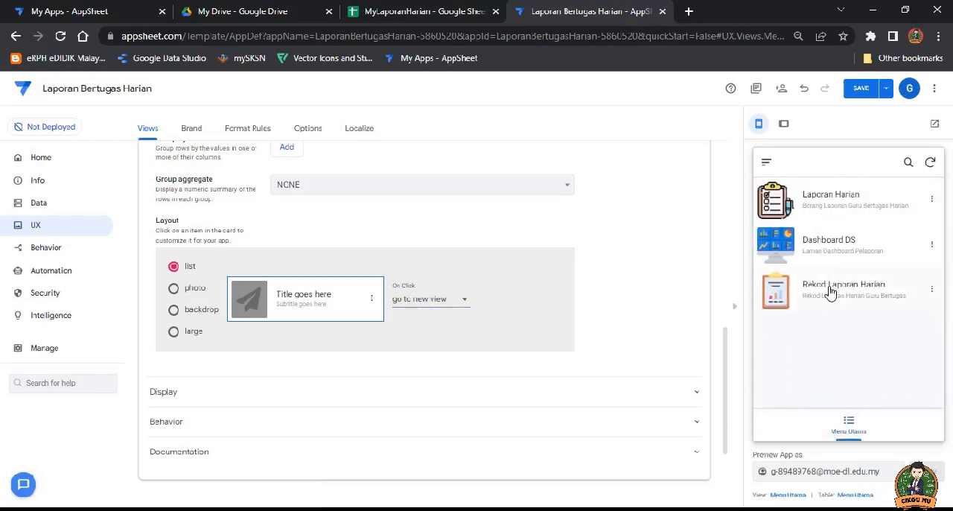
left_click(831, 294)
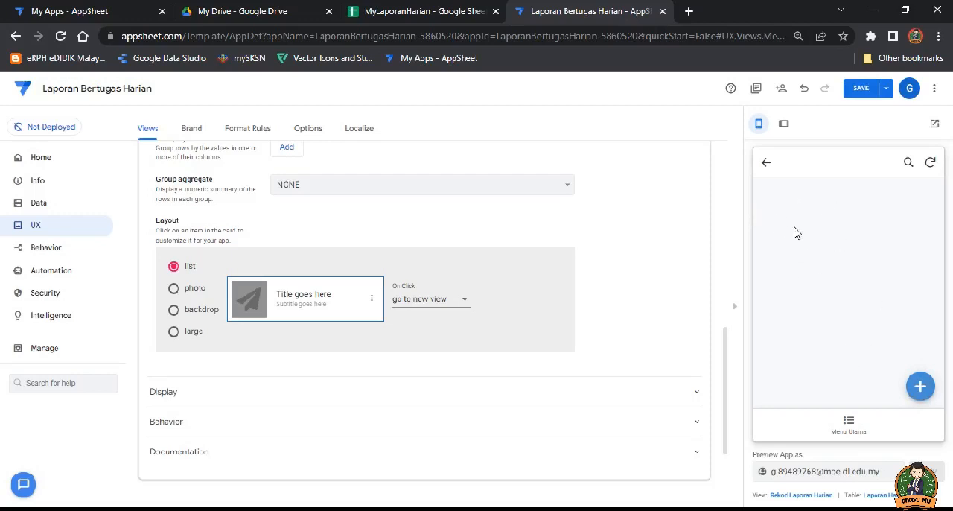
left_click(767, 162)
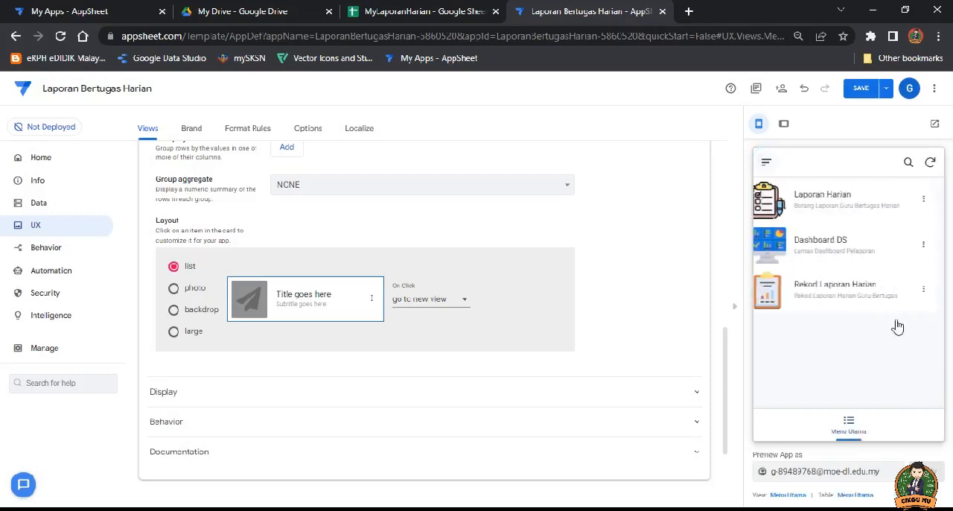
left_click(829, 246)
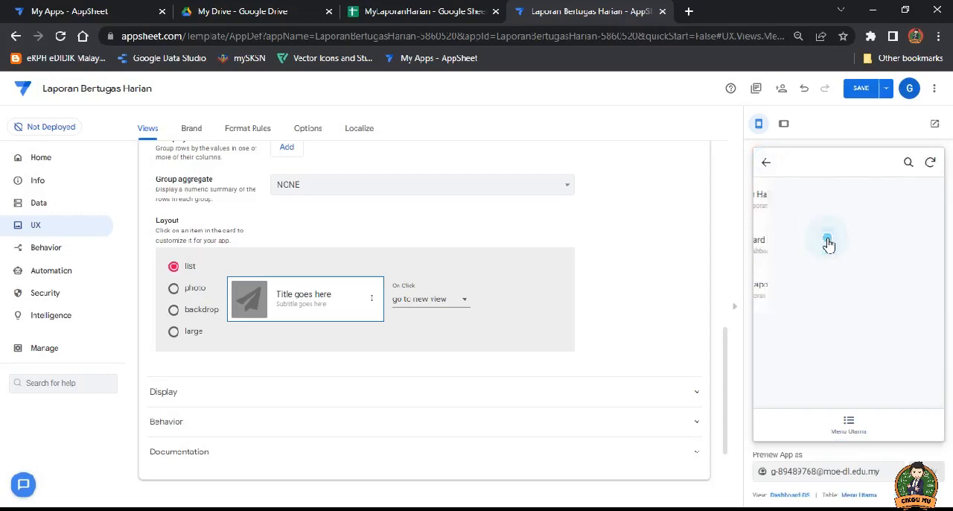
left_click(767, 163)
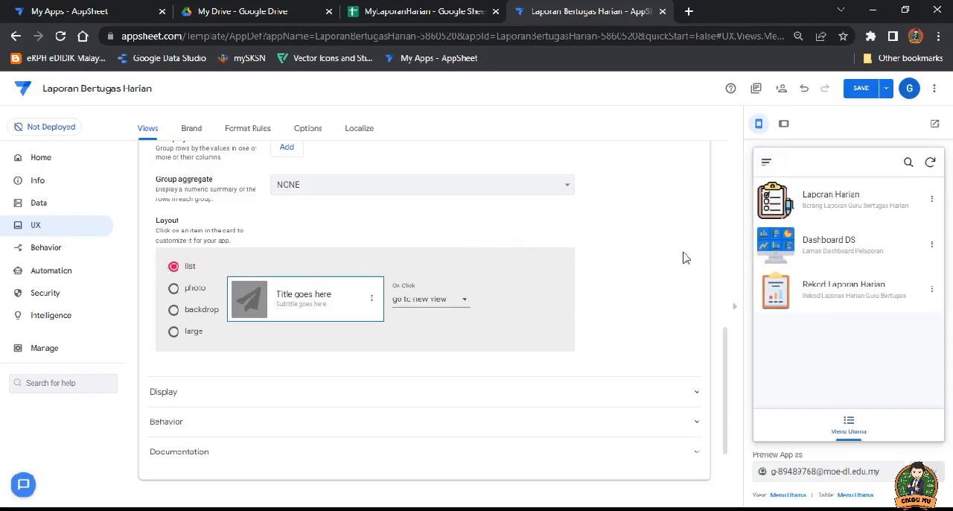
Step: Save the app and collapse the Menu Utama view's settings
left_click(862, 90)
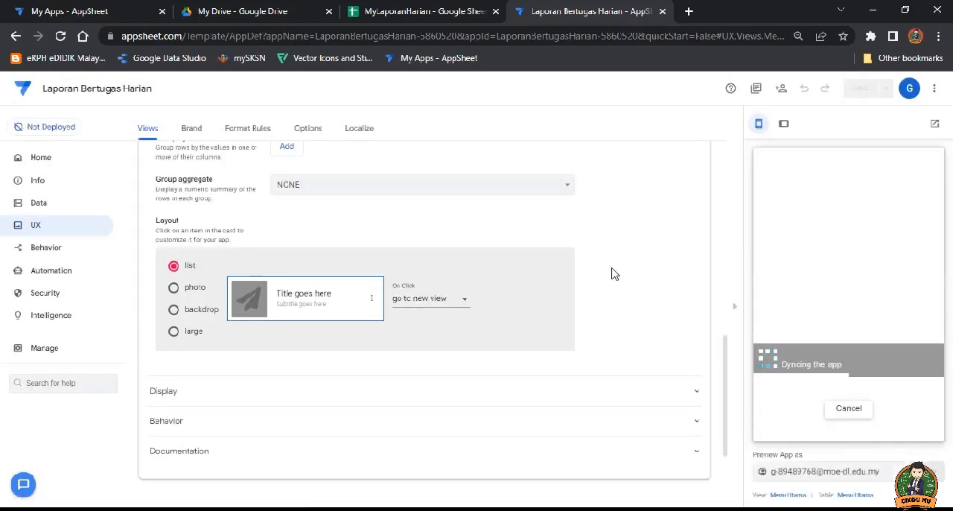
scroll(485, 271, "up", 3)
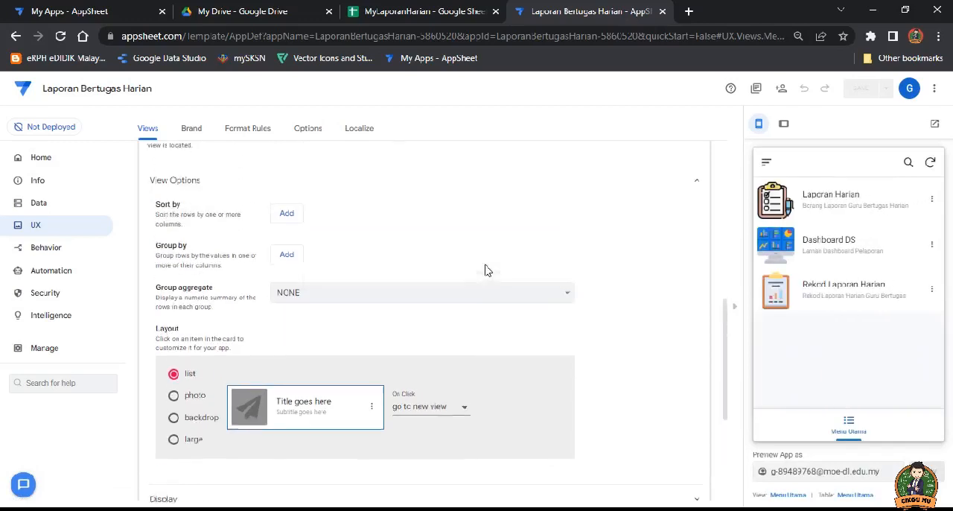
scroll(401, 272, "up", 4)
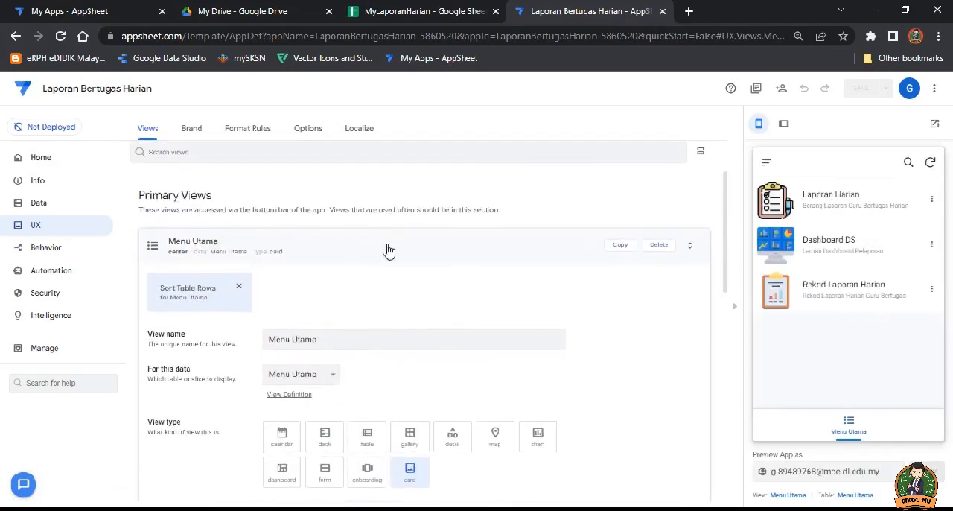
left_click(382, 251)
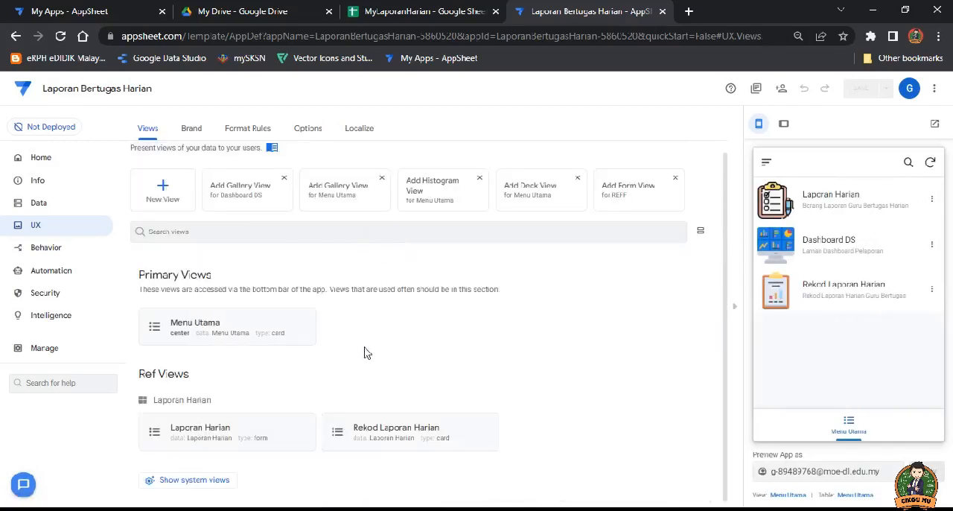
Step: Create a new card view named Dashboard DS based on the Dashboard DS table
left_click(161, 187)
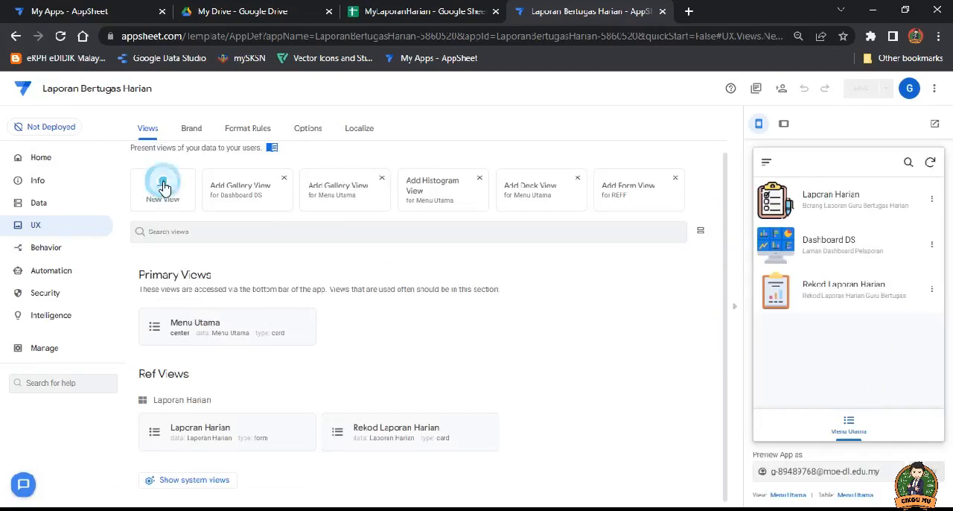
left_click(317, 199)
left_click_drag(317, 199, 234, 203)
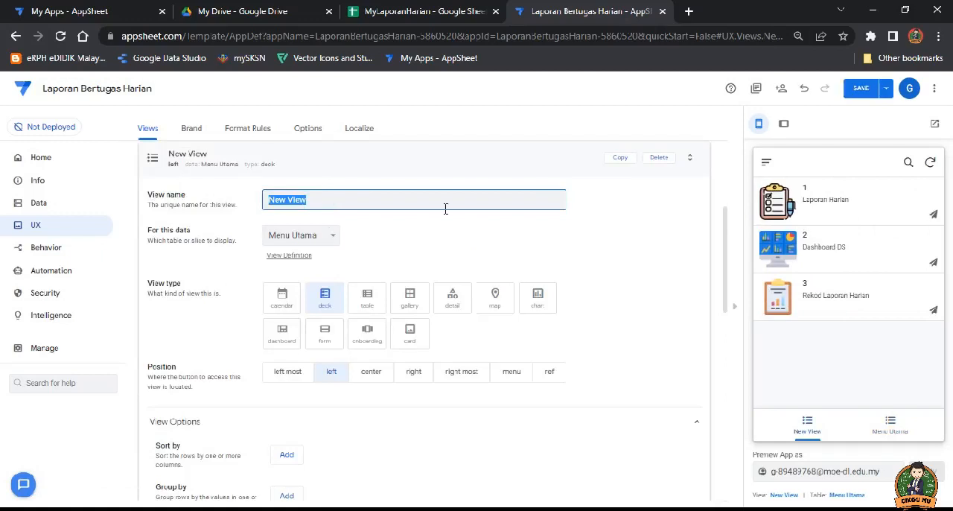
type("Dashboard DS")
left_click(319, 237)
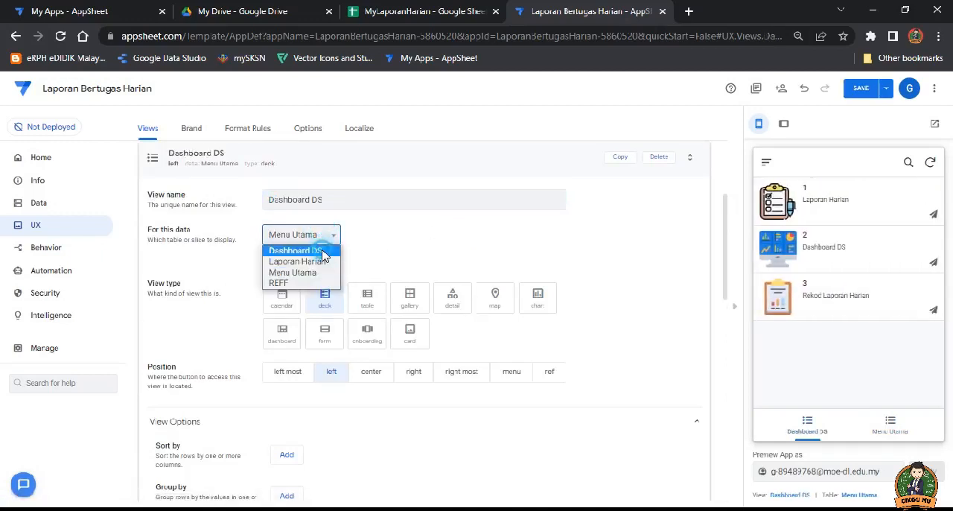
left_click(322, 252)
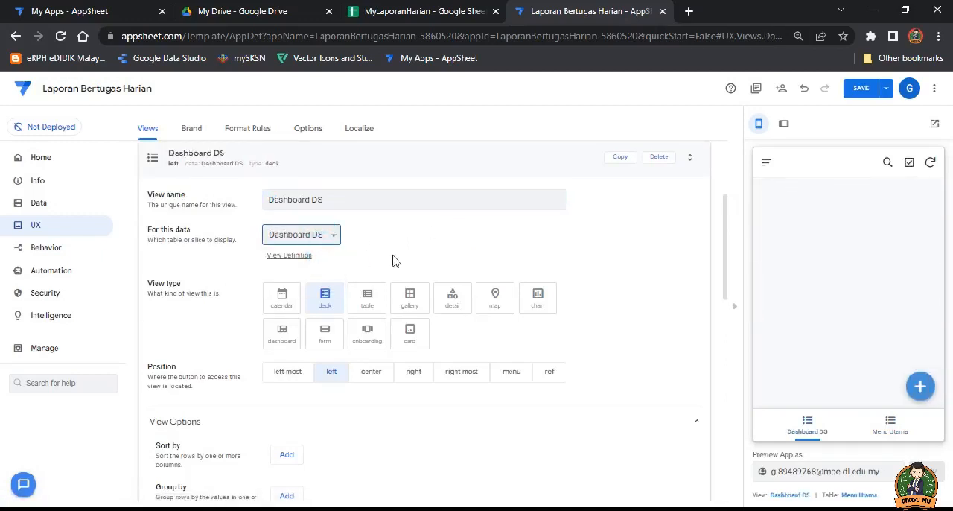
left_click(409, 331)
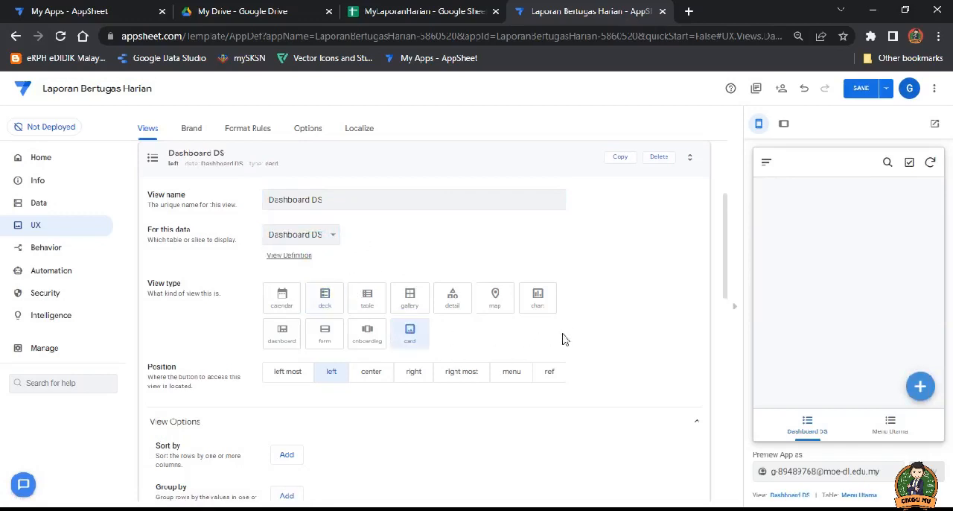
Step: Use the list layout for the Dashboard DS cards with LINK as the title column, and save the app
scroll(577, 305, "down", 3)
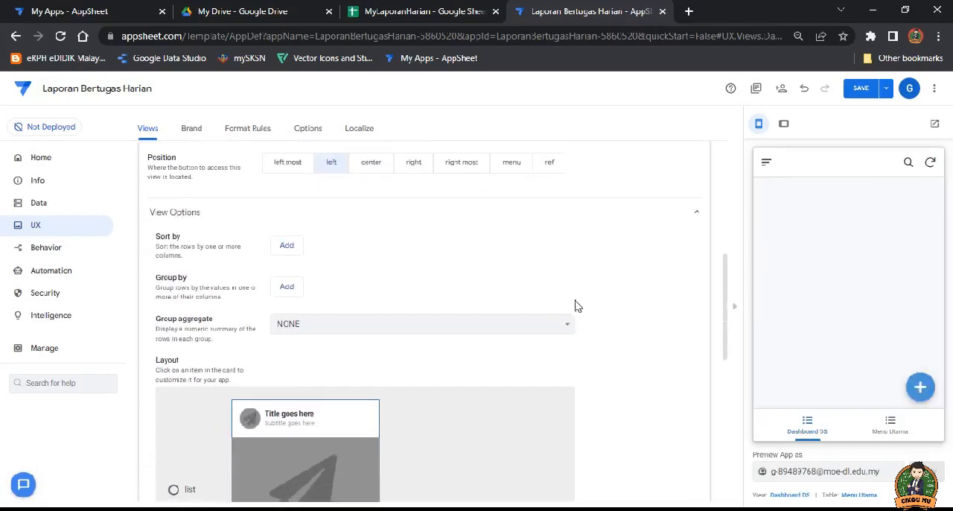
scroll(577, 305, "down", 2)
left_click(173, 347)
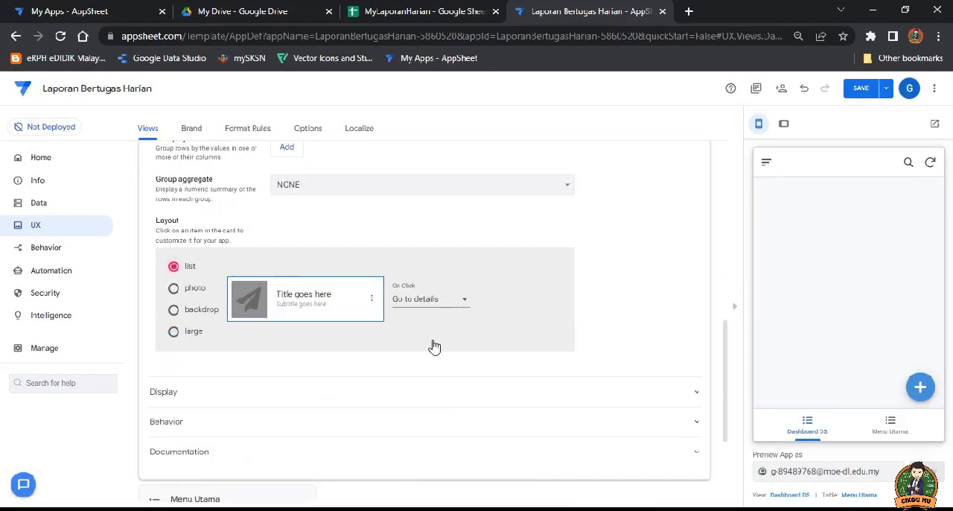
left_click(320, 299)
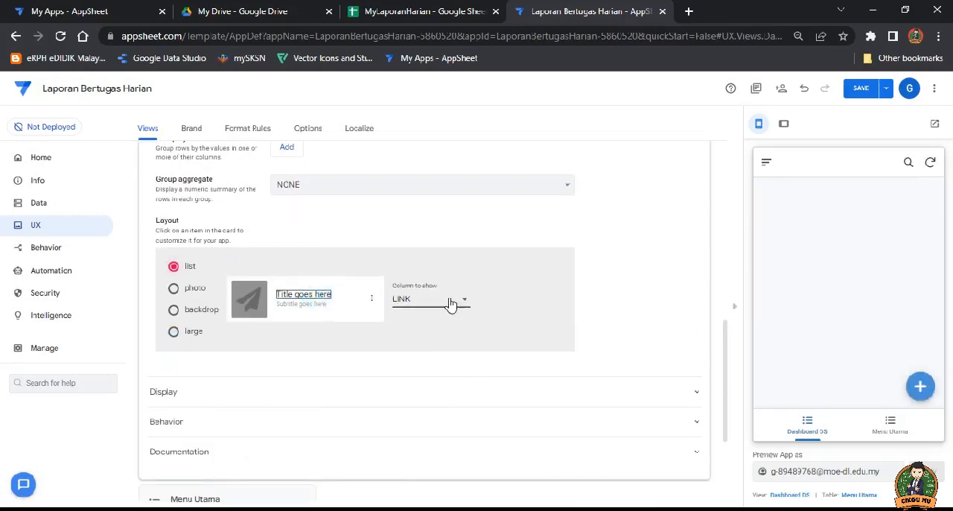
left_click(861, 93)
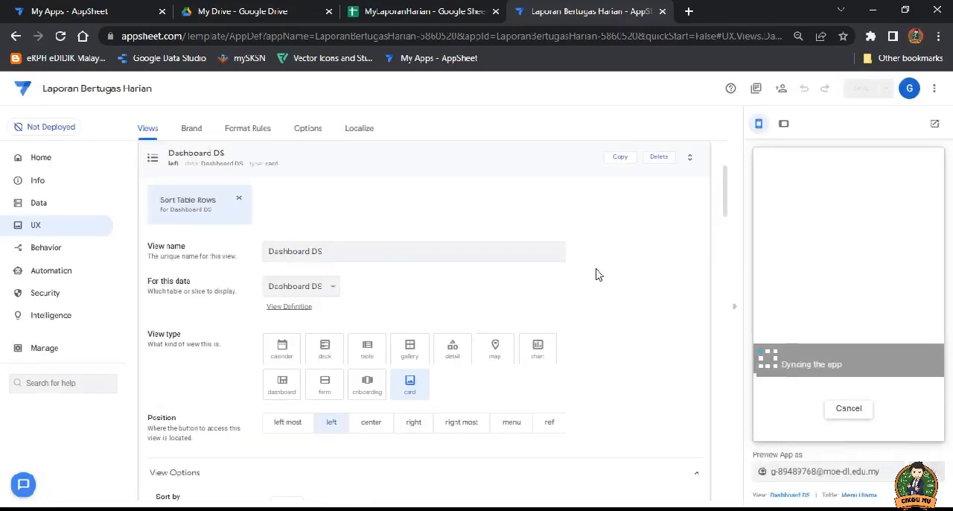
Step: Collapse the other views' settings, set the Dashboard DS view's position to ref, and save the app
left_click(362, 159)
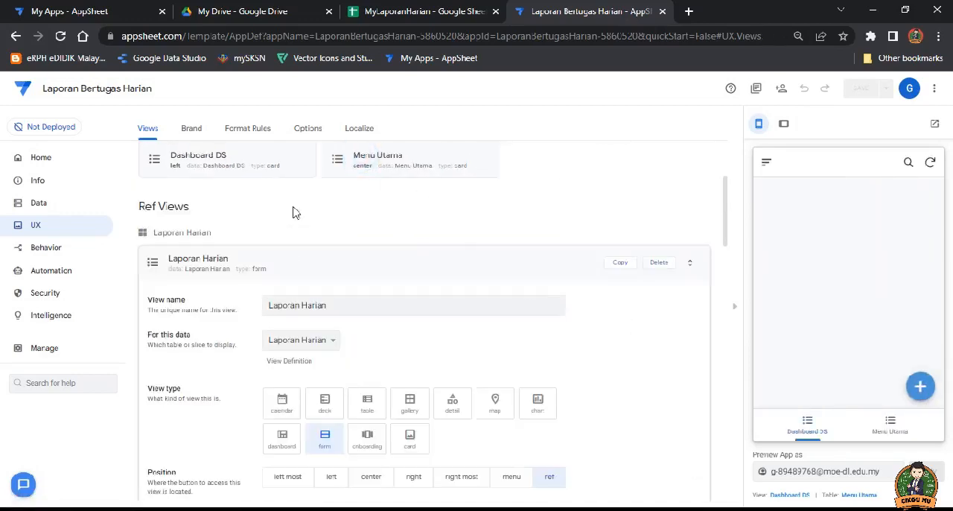
left_click(323, 256)
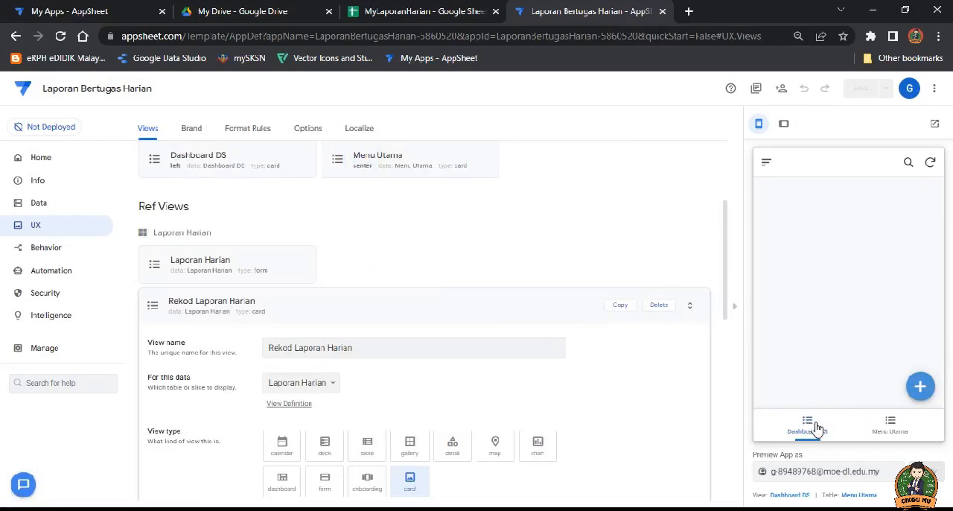
left_click(313, 304)
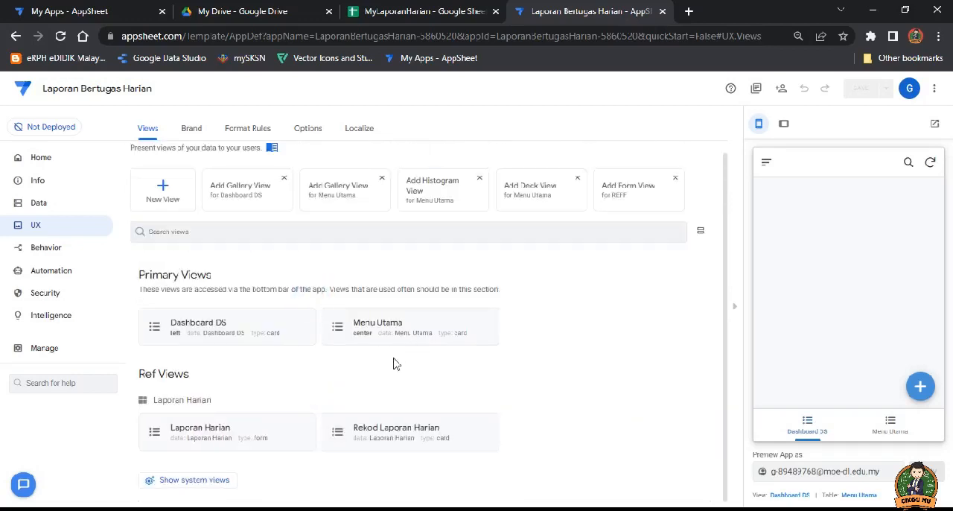
scroll(357, 339, "down", 3)
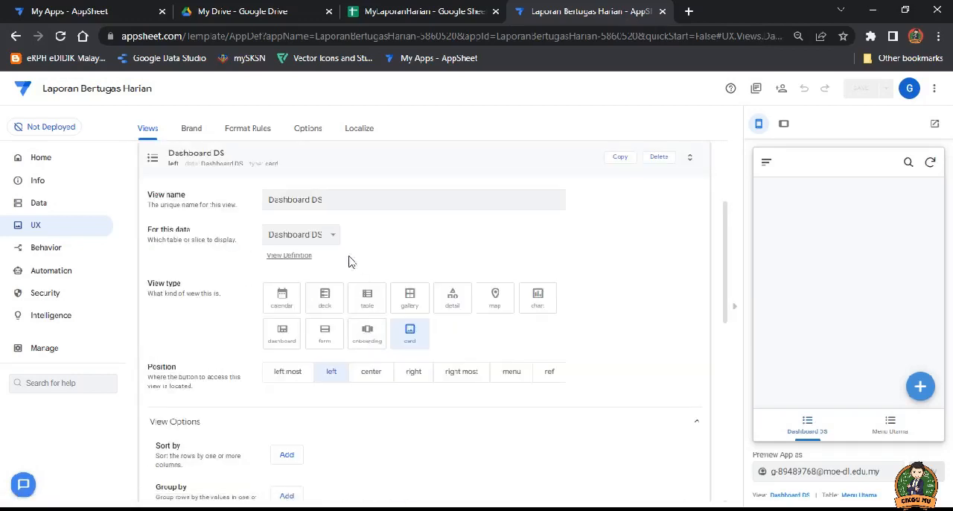
left_click(547, 302)
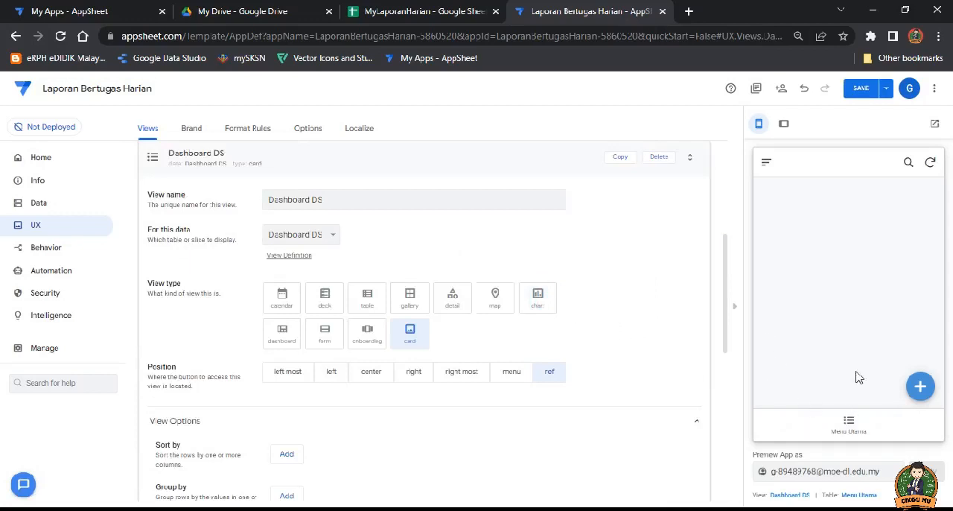
left_click(861, 88)
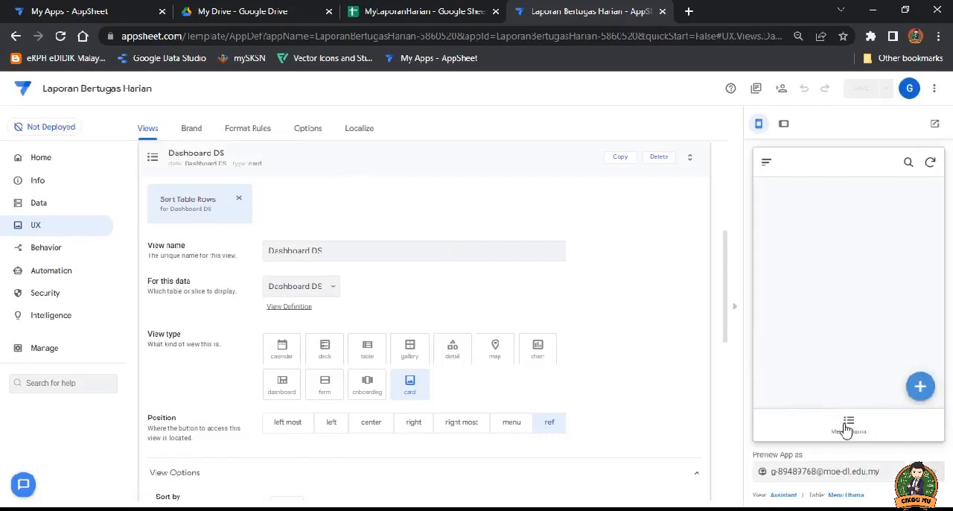
Step: Open Laporan Harian from Menu Utama in the app preview, look through the form's fields and return to the menu
left_click(848, 426)
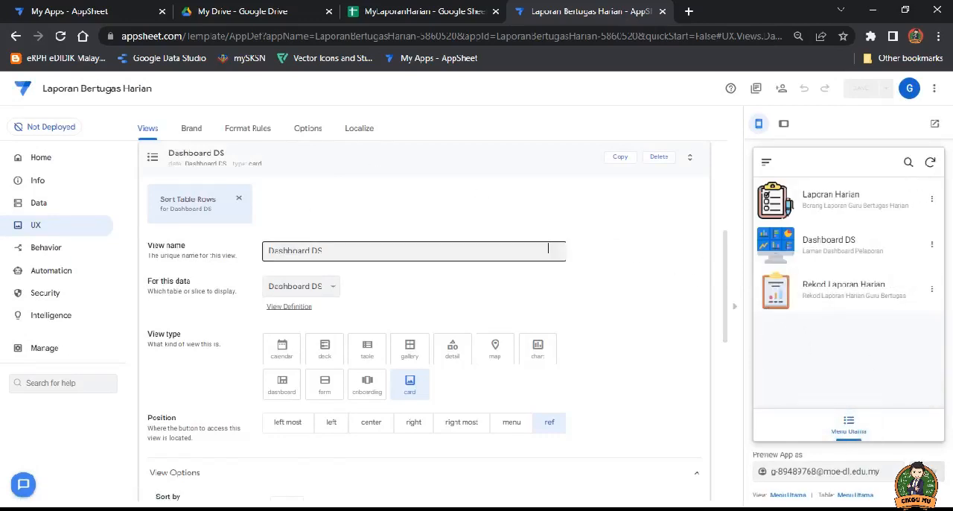
left_click(817, 201)
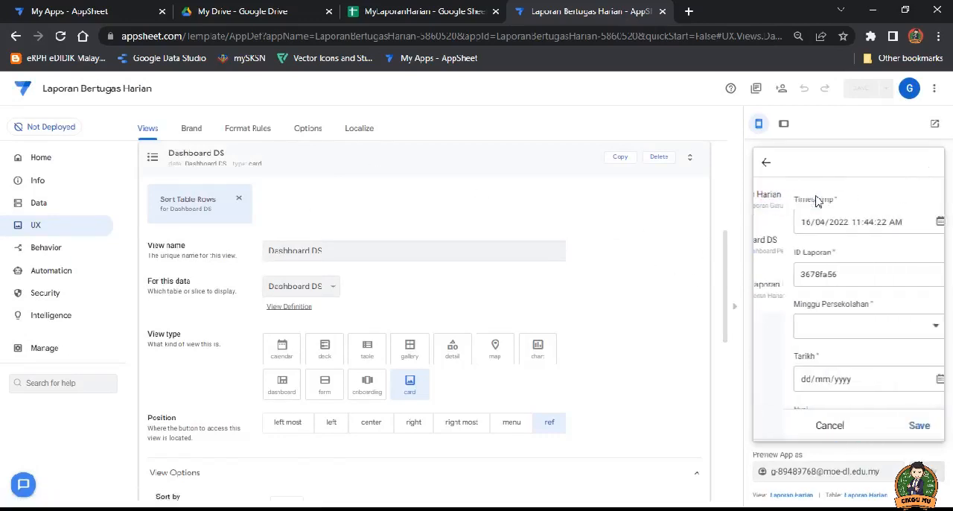
scroll(848, 330, "down", 5)
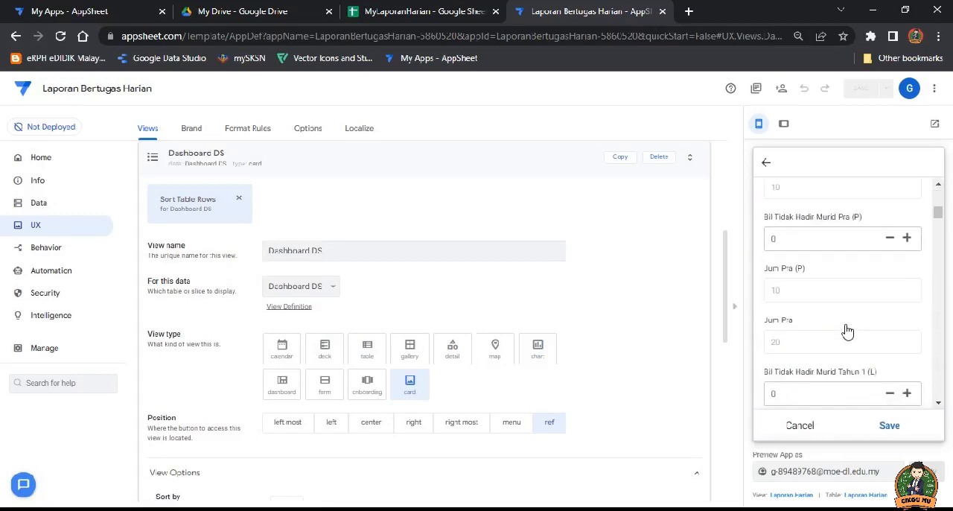
scroll(848, 331, "up", 5)
scroll(849, 281, "down", 8)
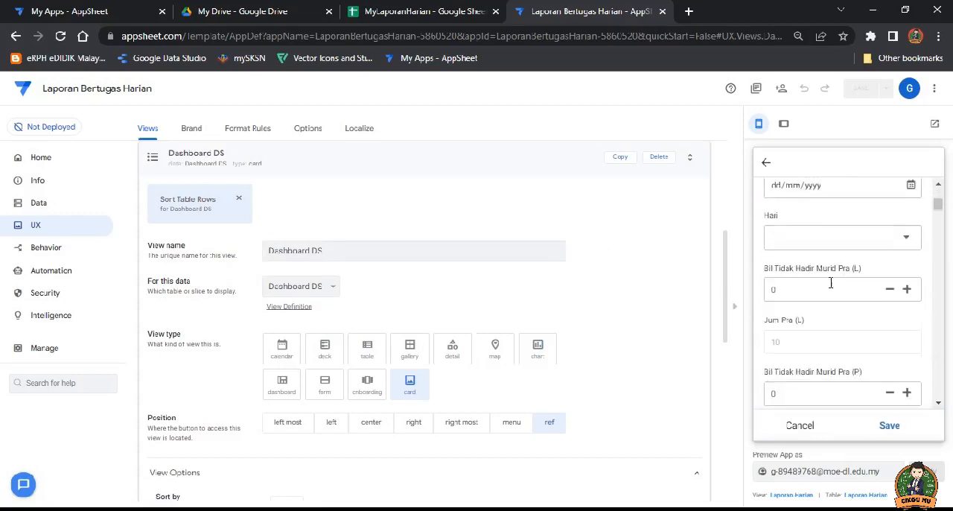
scroll(819, 279, "down", 4)
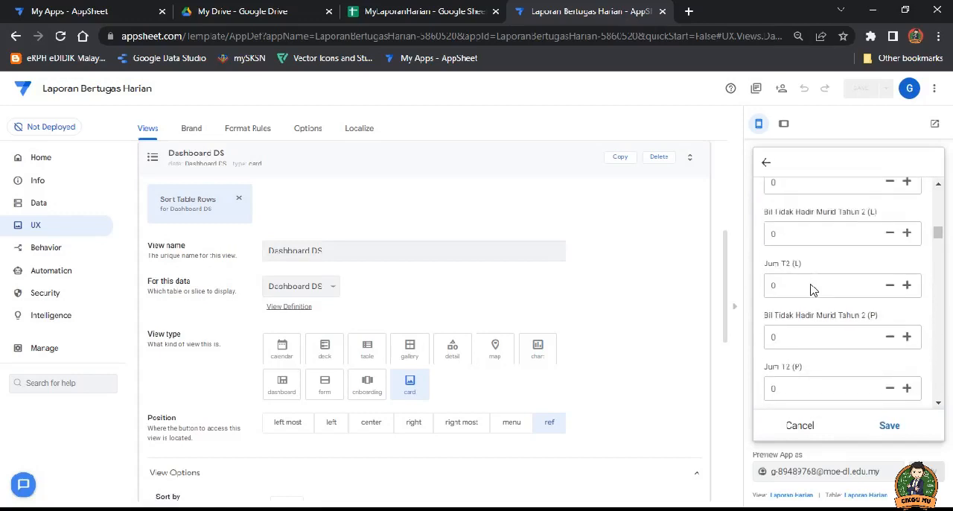
left_click(766, 162)
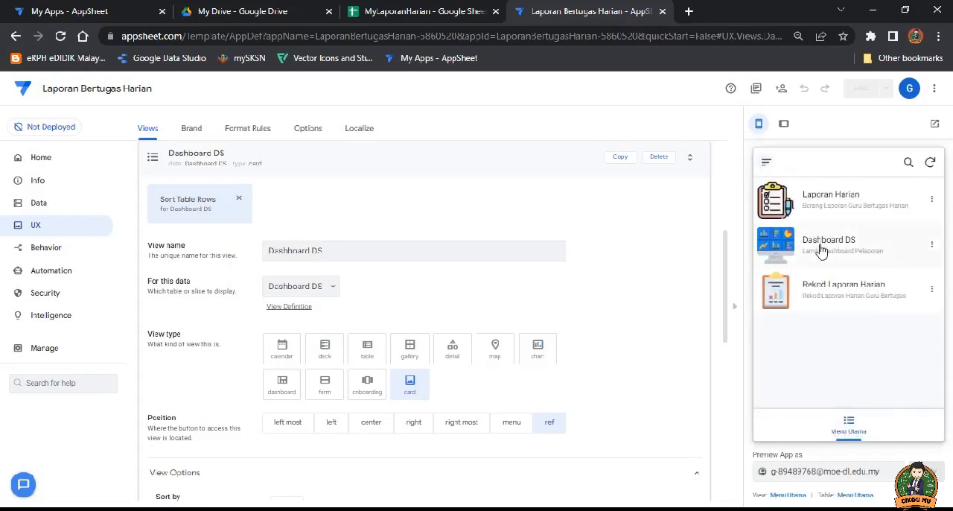
Step: Test the Dashboard DS and Rekod Laporan Harian entries in the app preview, returning to the menu after each
left_click(822, 250)
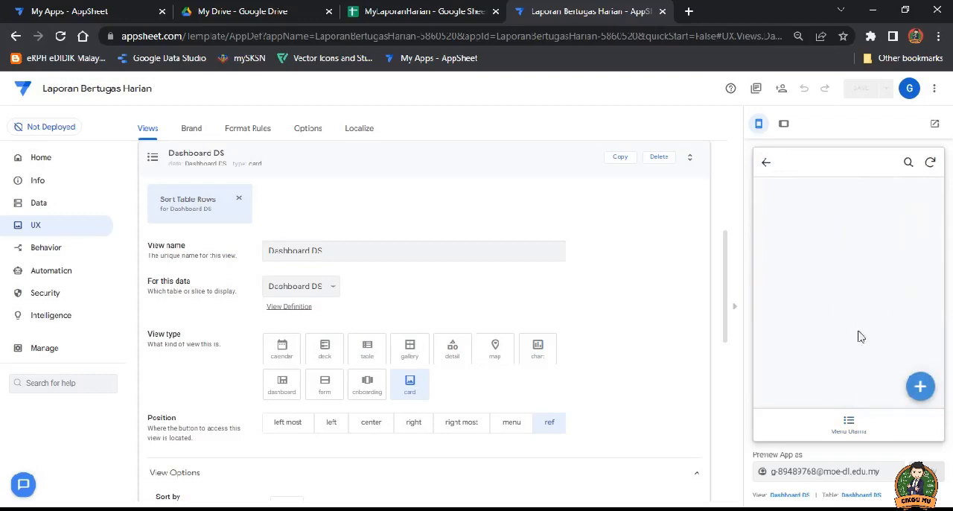
left_click(767, 162)
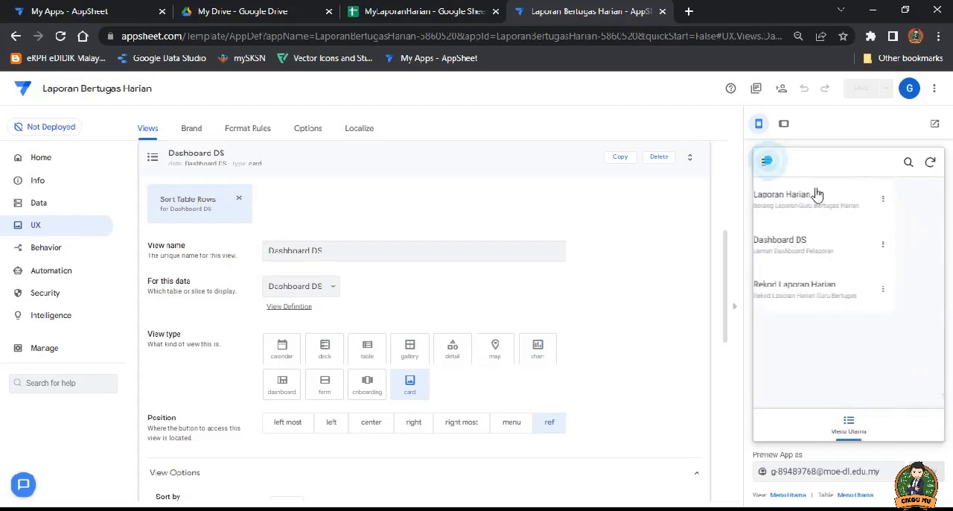
left_click(840, 292)
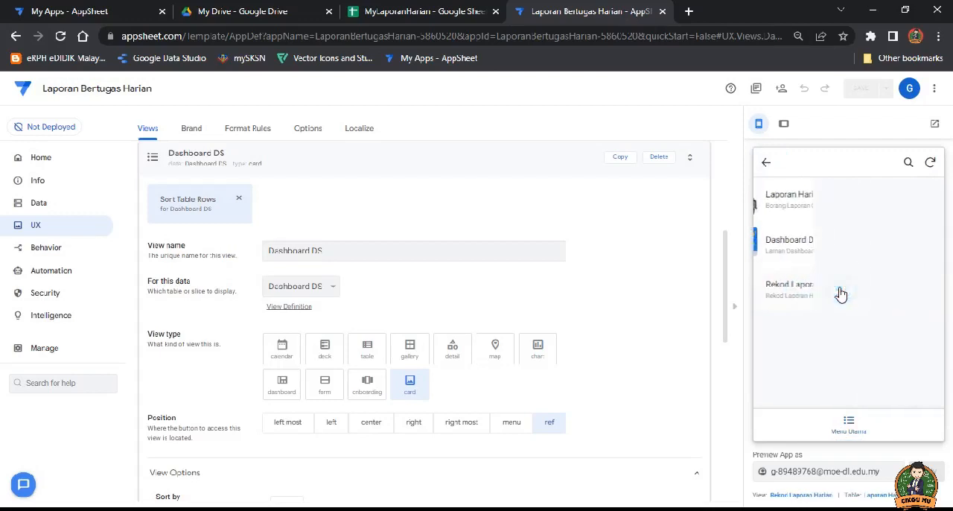
left_click(768, 165)
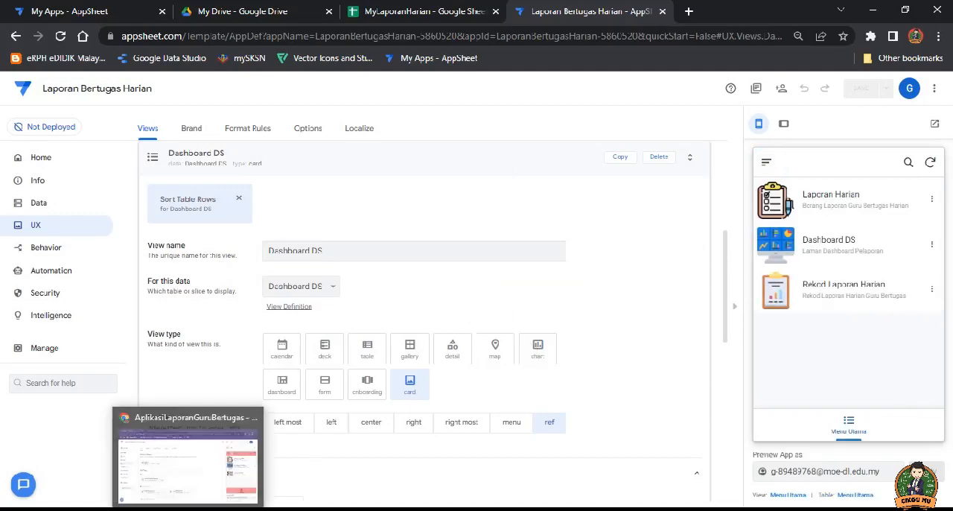
Step: Switch to the AplikasiLaporanGuruBertugas app and examine its Borang Laporan form in the preview, returning to its menu
left_click(190, 509)
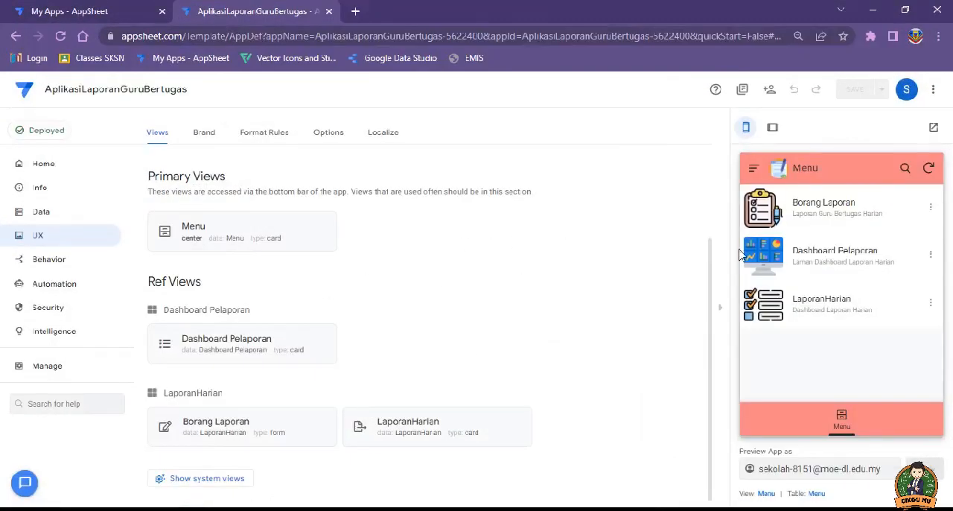
left_click(813, 208)
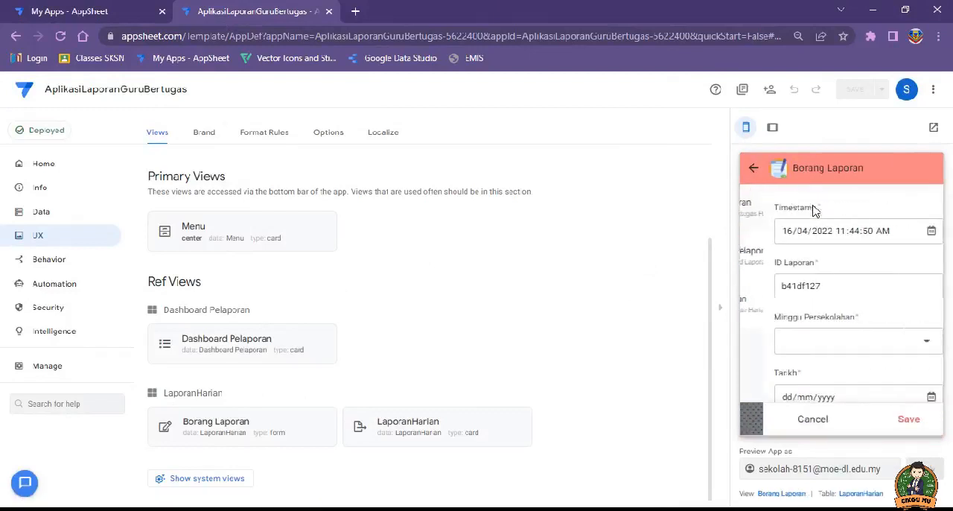
scroll(891, 274, "down", 6)
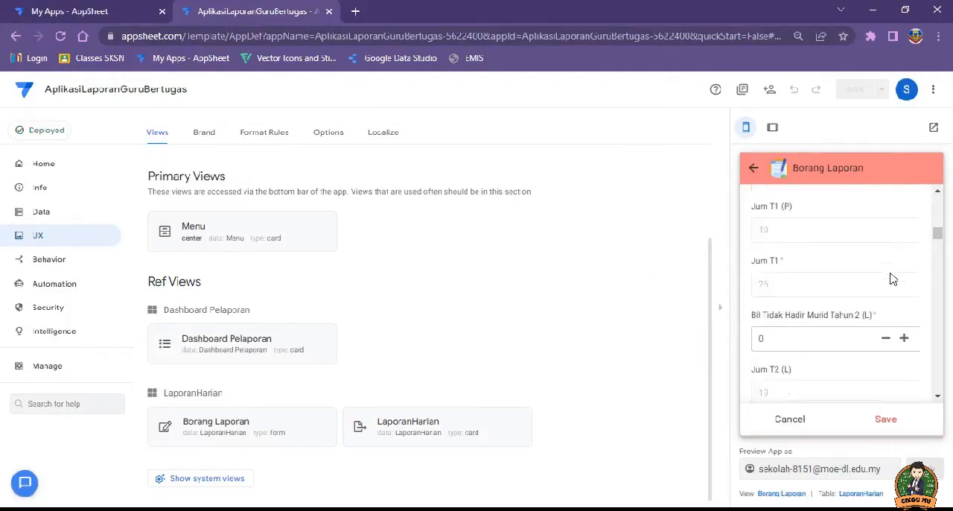
scroll(892, 279, "up", 6)
left_click(755, 170)
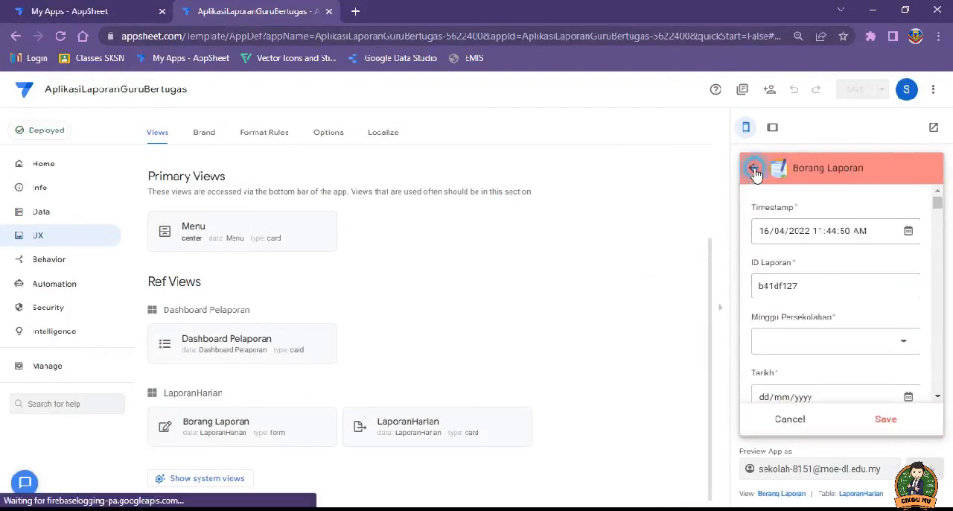
Step: Examine the Dashboard Pelaporan link and the LaporanHarian records in the finished app's preview, returning to its menu each time
left_click(820, 257)
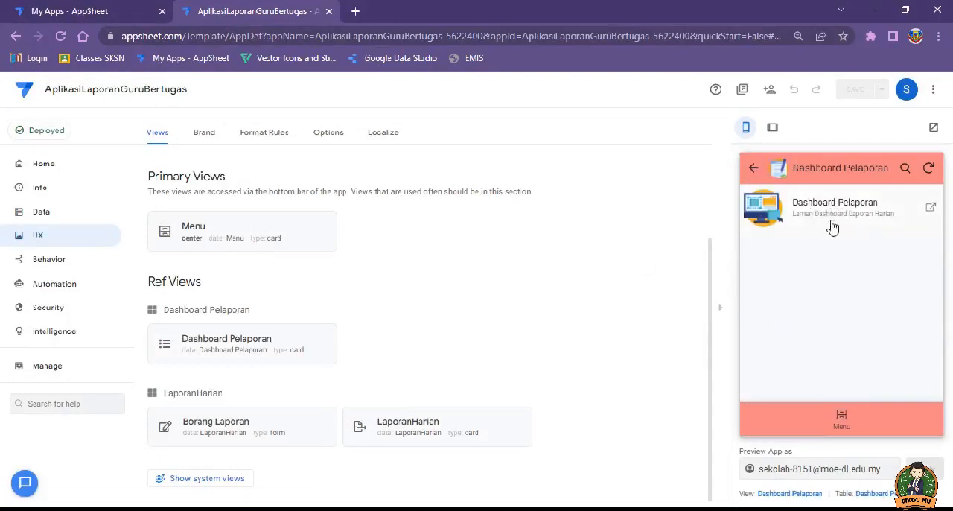
left_click(754, 168)
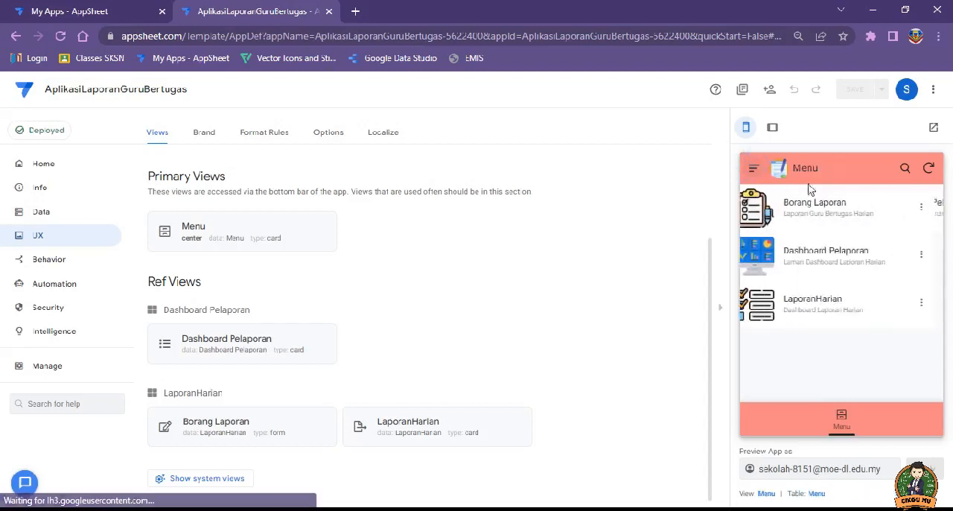
left_click(827, 304)
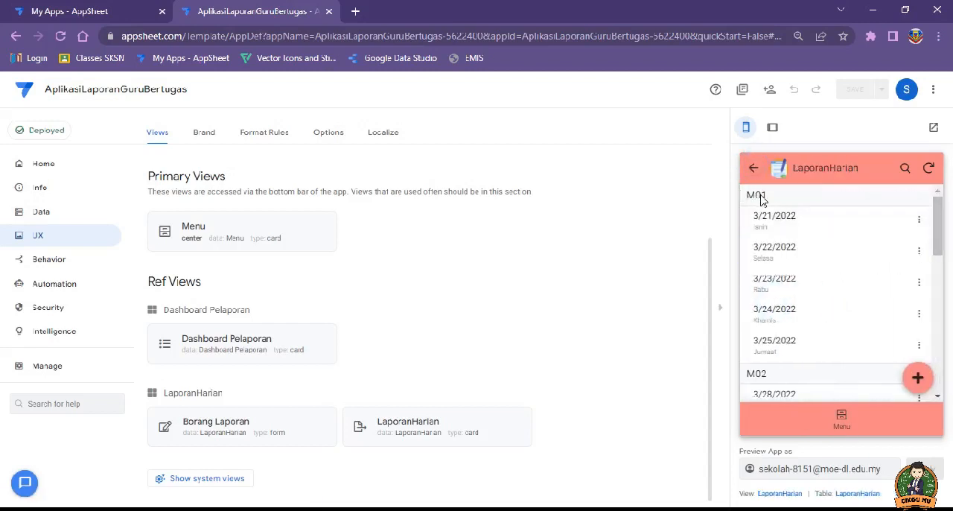
left_click(937, 234)
left_click_drag(937, 234, 942, 214)
left_click(752, 170)
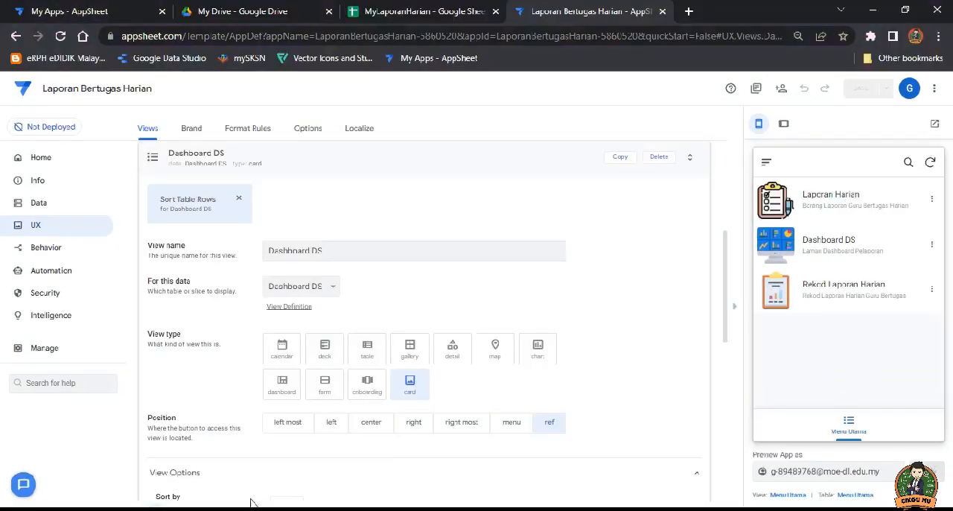
Step: In Laporan Bertugas Harian, add a Dashboard DS record with NO 1 and APLIKASI Laman Utama Dashboard Pelaporan
left_click(838, 247)
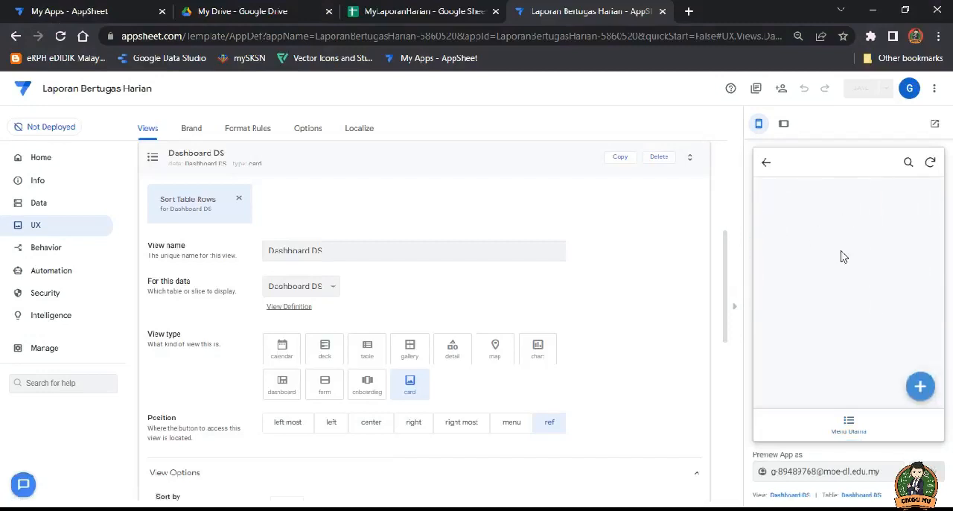
left_click(920, 387)
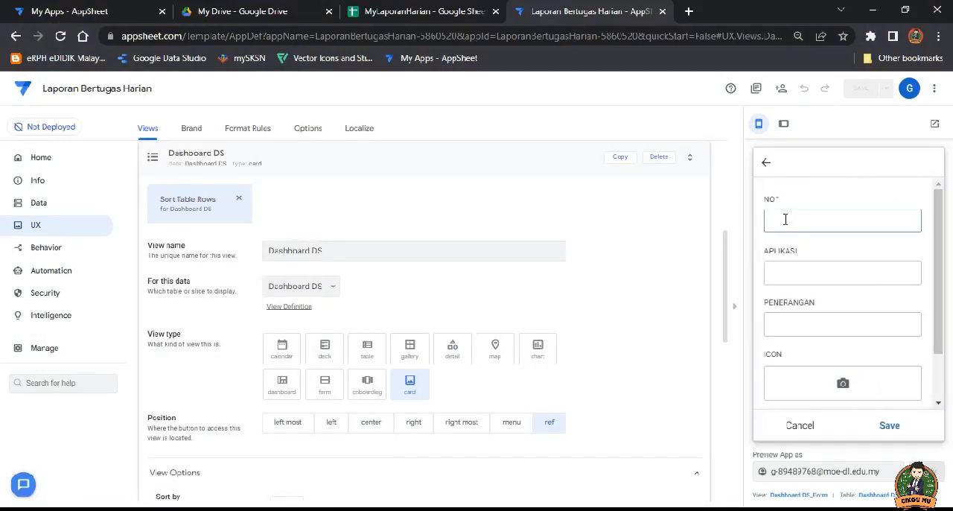
left_click(786, 276)
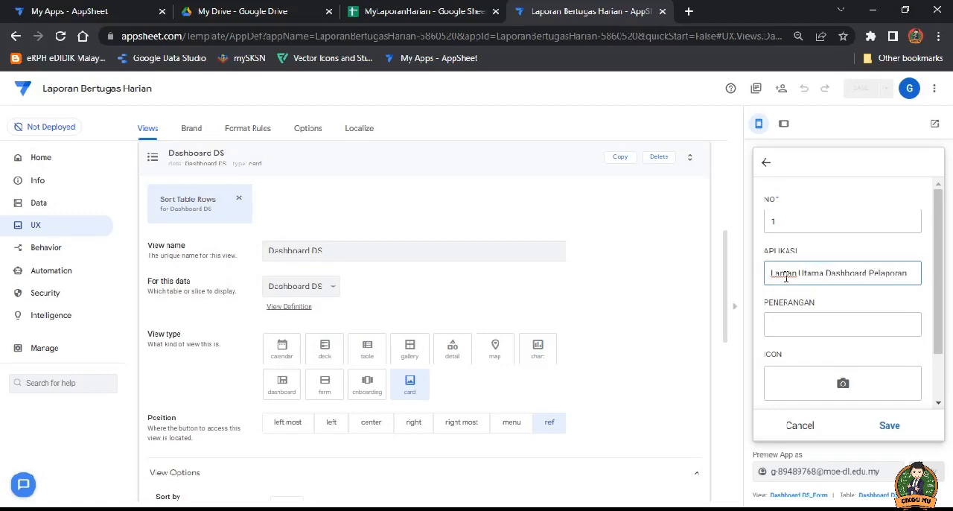
Step: Fill in the new record's PENERANGAN as Paparan Rekod Laporan Guru Bertugas Harian
left_click(805, 323)
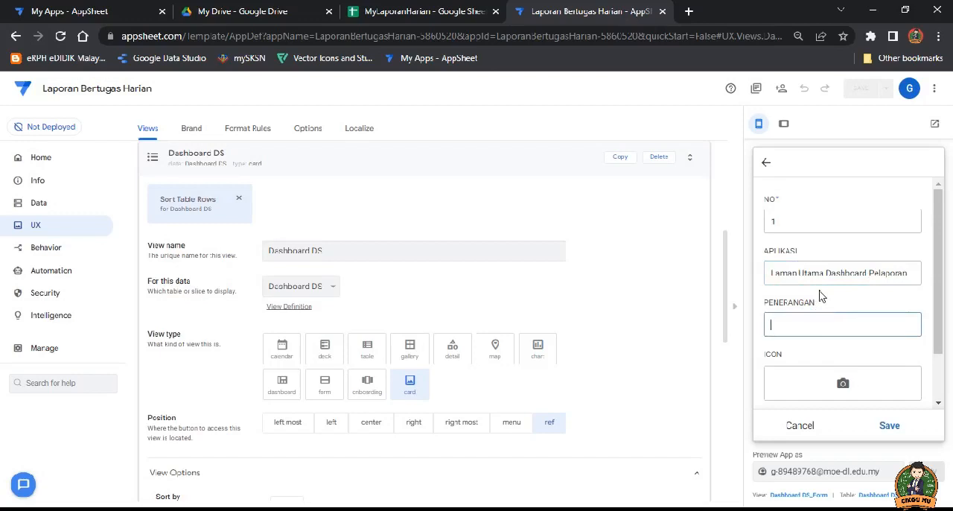
type("Paparan Rekod Laporan Guru B")
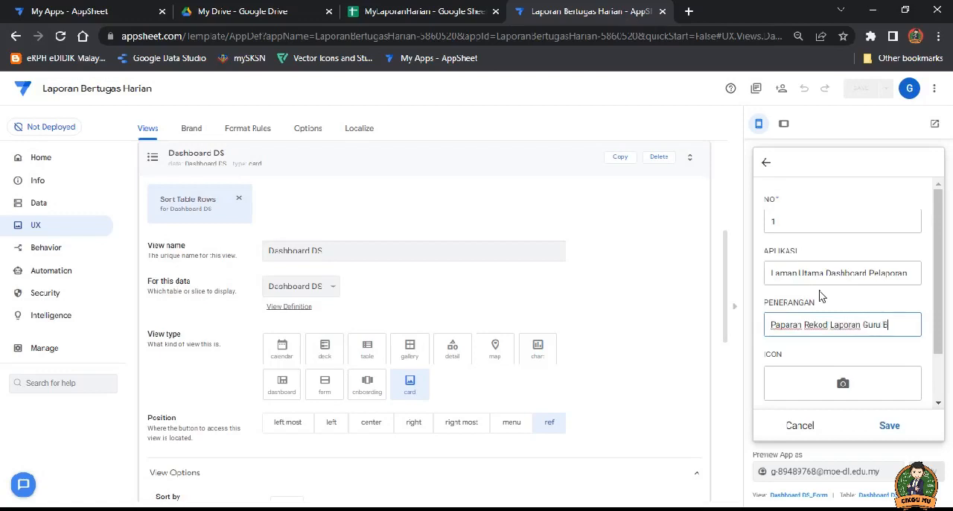
type("ertugas Harian")
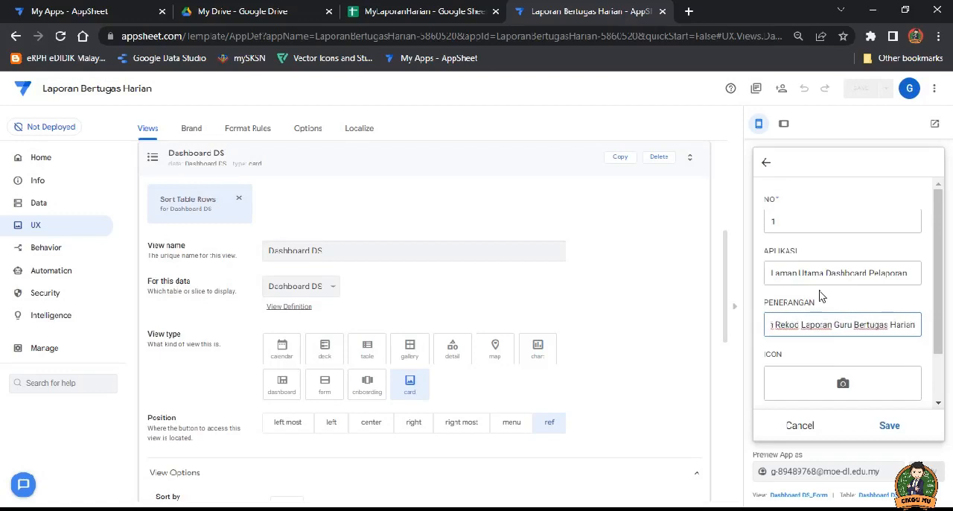
Step: Upload the ux image from the LOGO folder as the new record's ICON
left_click(843, 383)
scroll(375, 206, "down", 15)
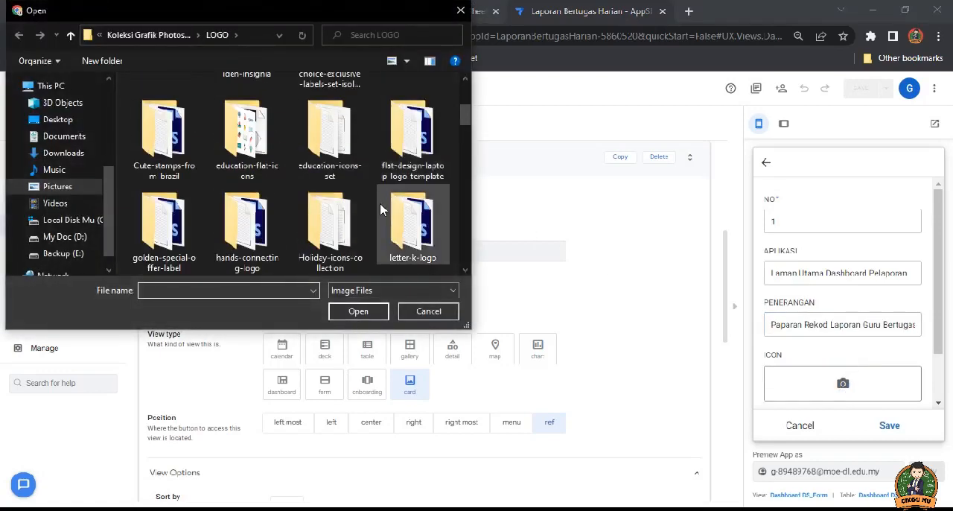
scroll(380, 195, "down", 2)
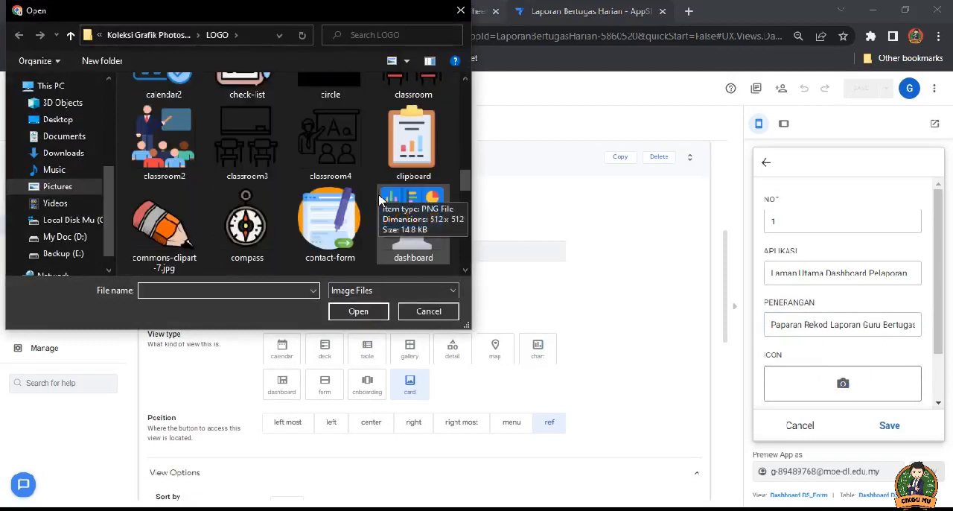
scroll(386, 199, "up", 1)
scroll(386, 196, "down", 1)
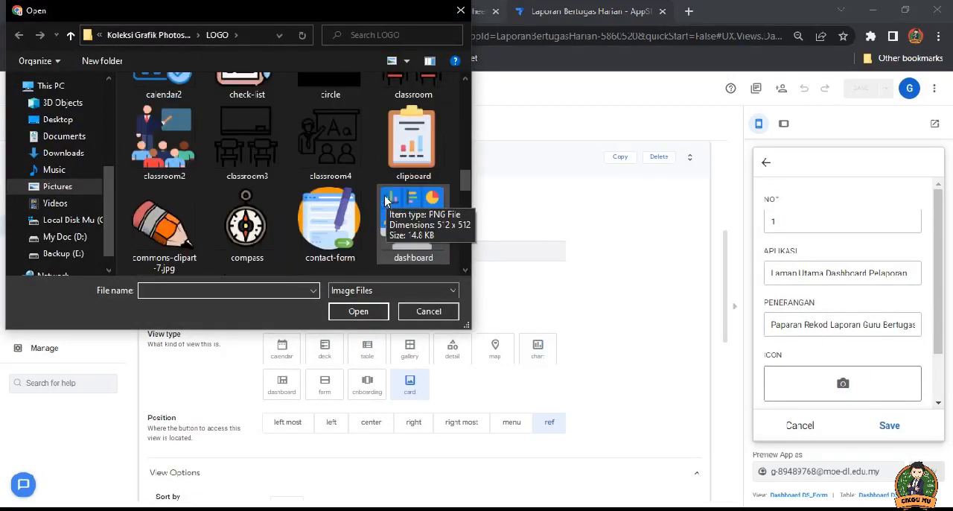
scroll(385, 186, "down", 2)
scroll(385, 186, "down", 2)
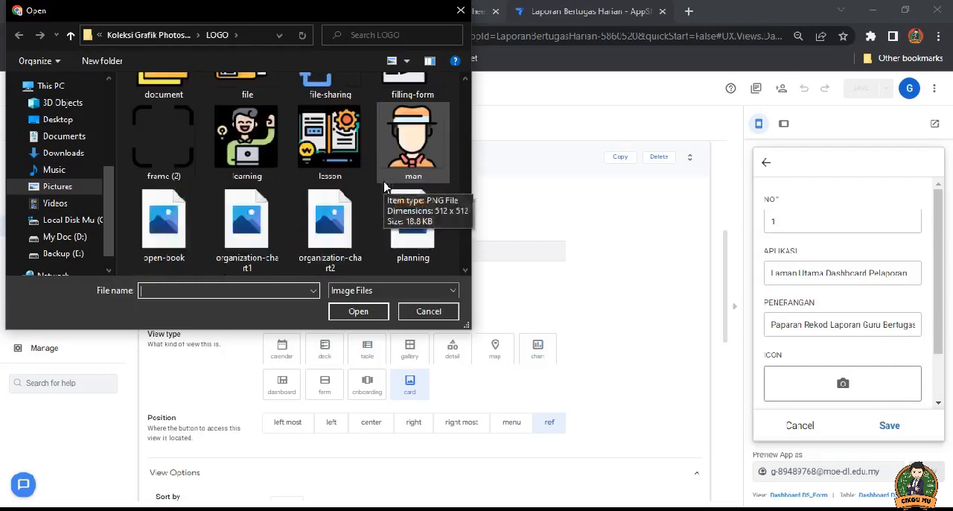
scroll(386, 195, "down", 1)
scroll(385, 195, "down", 1)
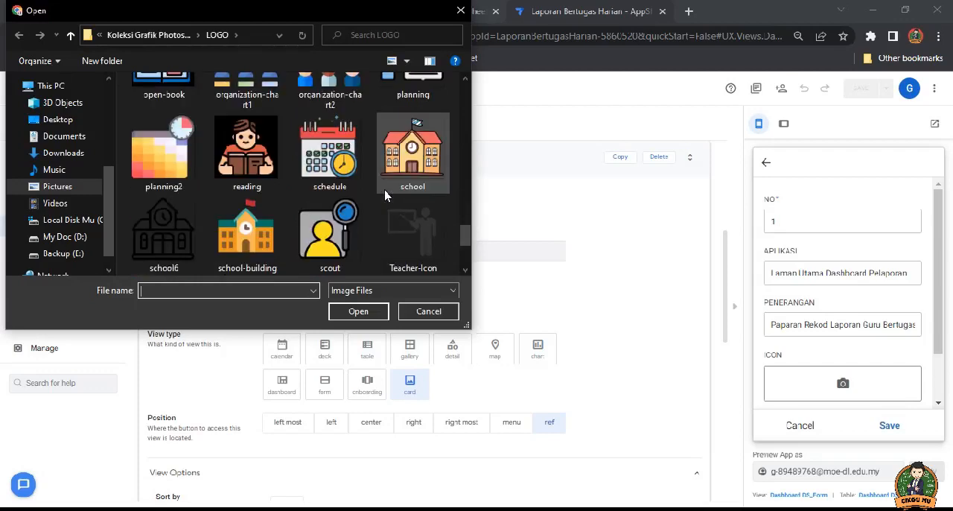
scroll(385, 195, "down", 1)
left_click(412, 223)
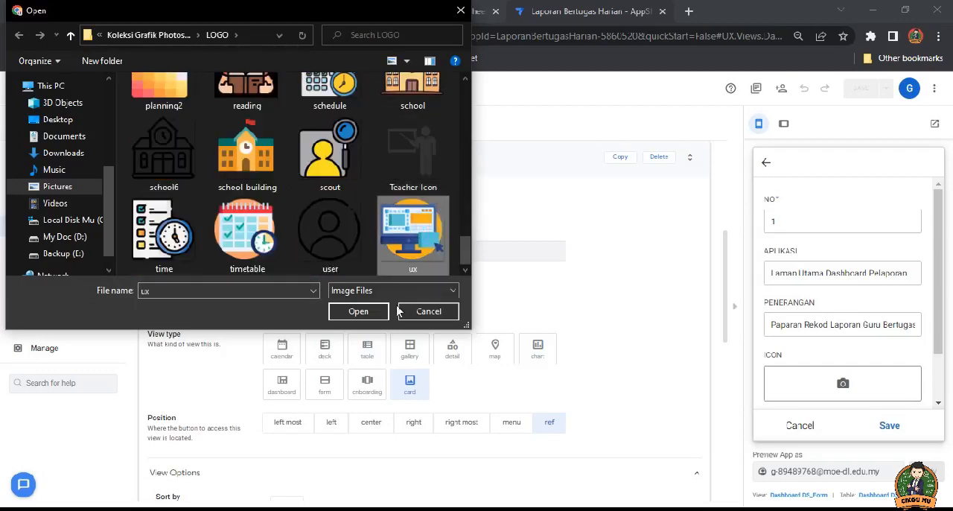
left_click(358, 312)
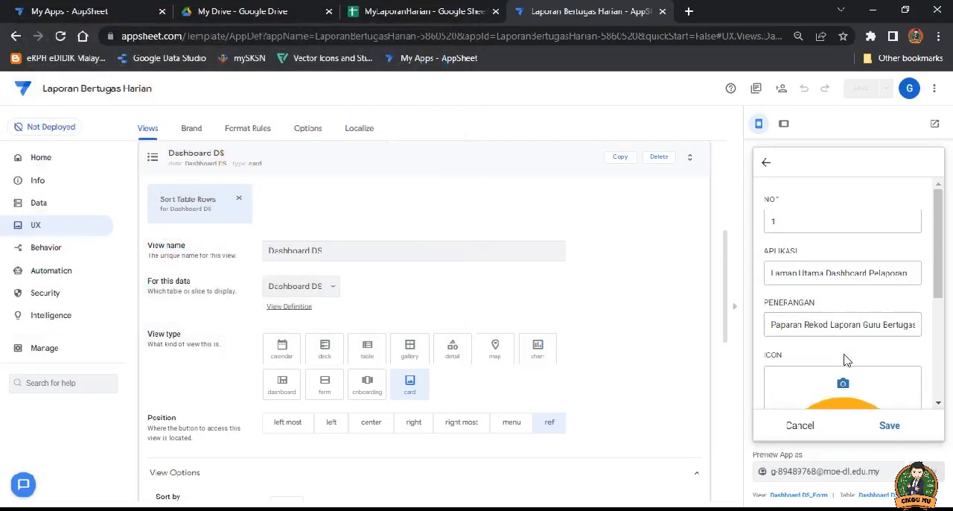
Step: For the record's LINK field, open the LAPORAN GURU BERTUGAS HARIAN report in Google Data Studio and copy its URL
scroll(849, 365, "down", 2)
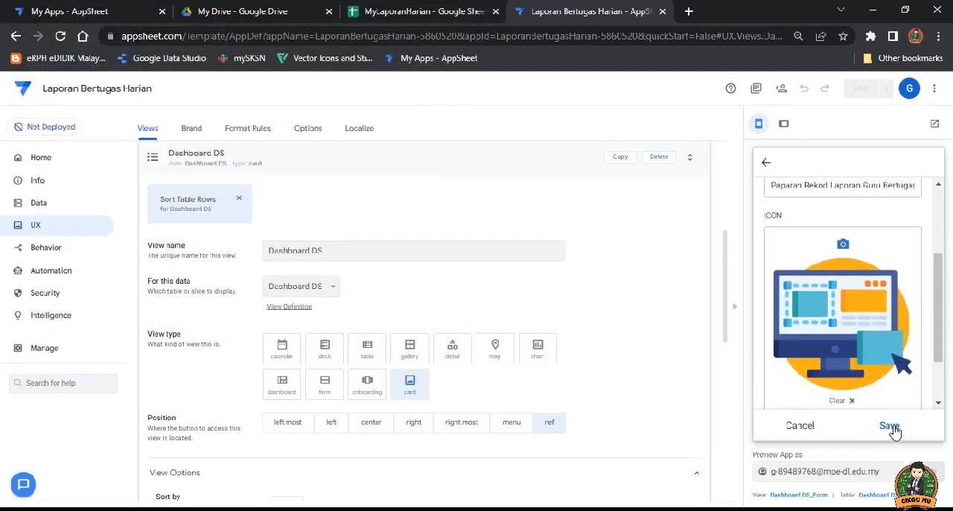
scroll(864, 347, "down", 2)
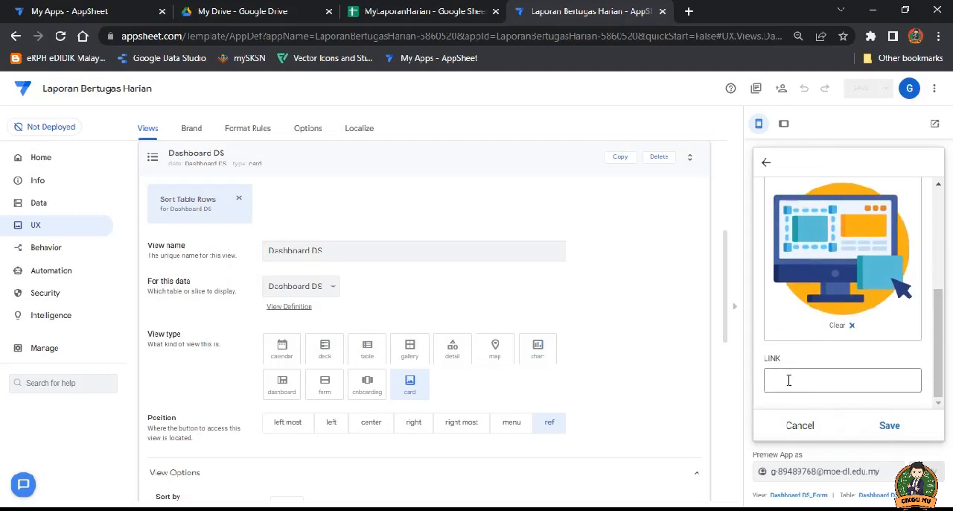
left_click(788, 380)
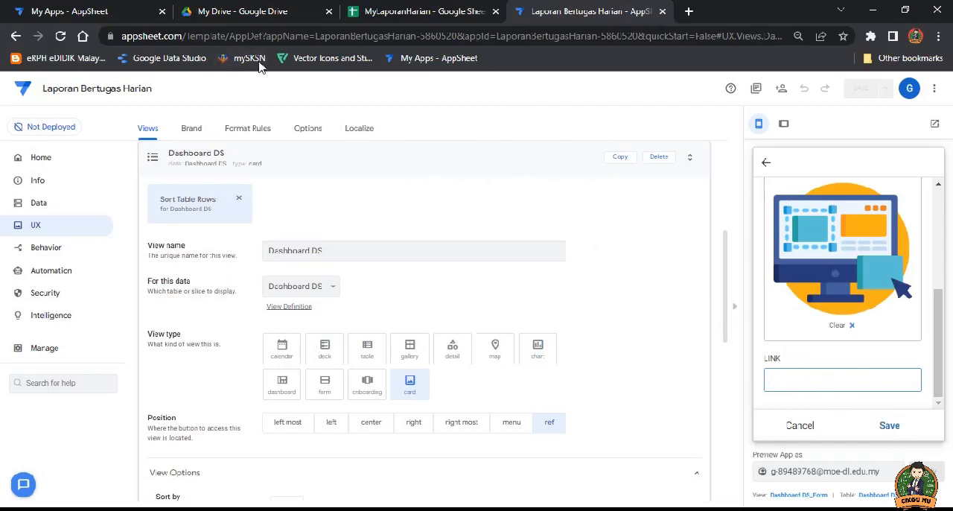
left_click(689, 11)
left_click(165, 58)
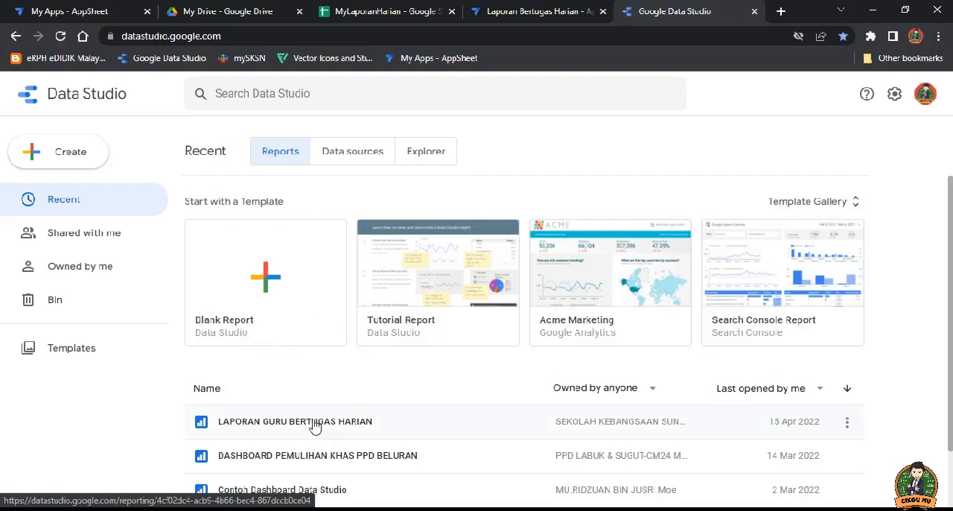
left_click(314, 425)
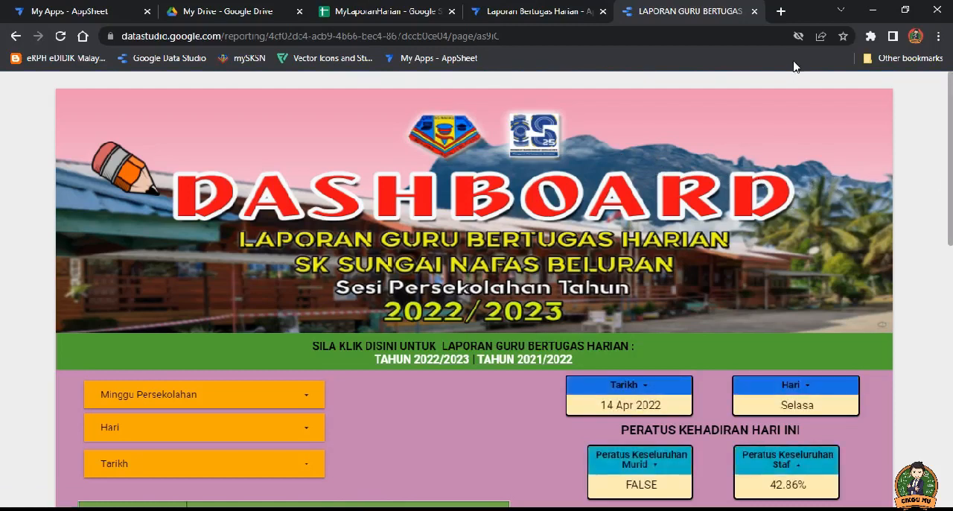
mouse_move(844, 82)
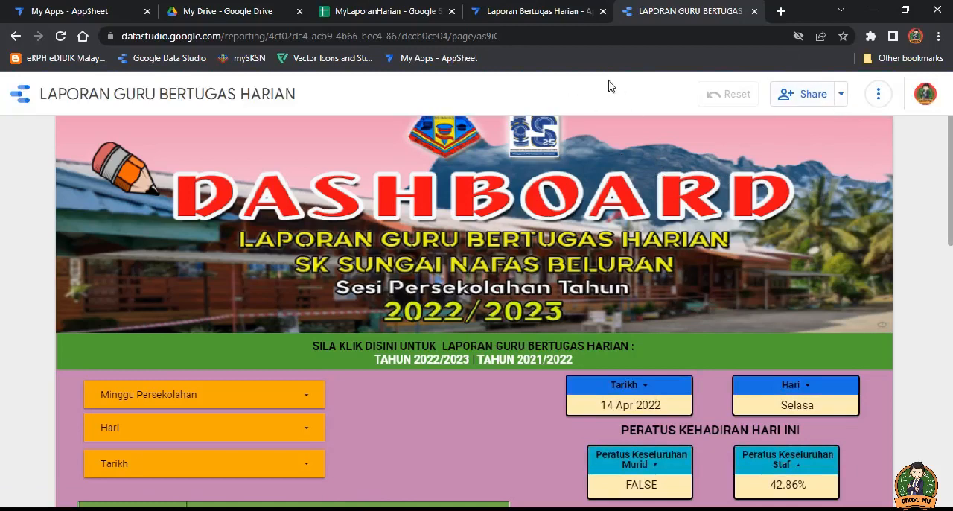
left_click(515, 36)
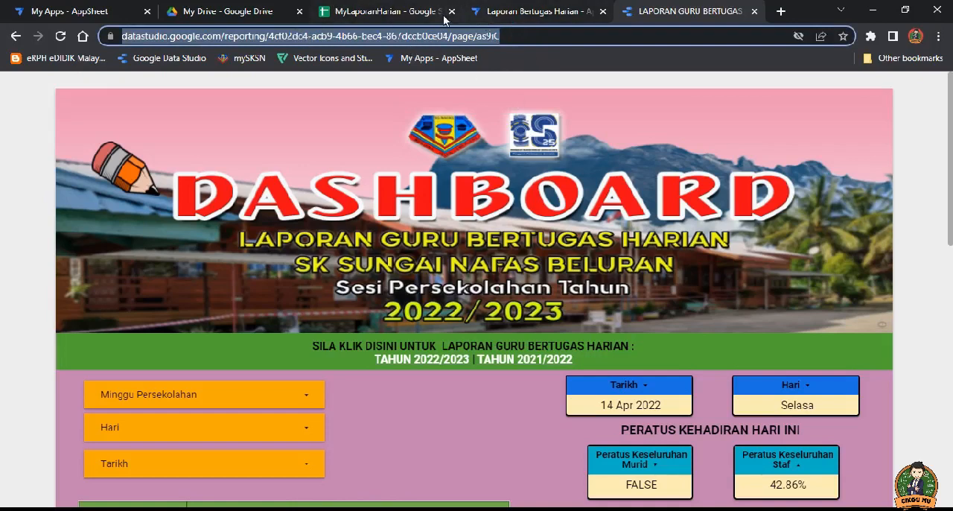
Step: Back in the AppSheet editor, paste the report URL into the record's LINK field and save the record
left_click(512, 15)
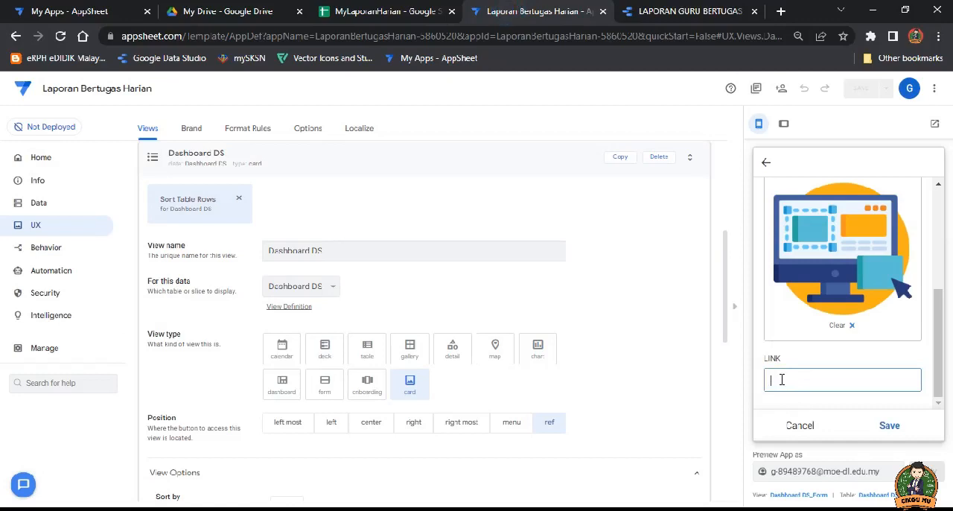
key("ctrl+v")
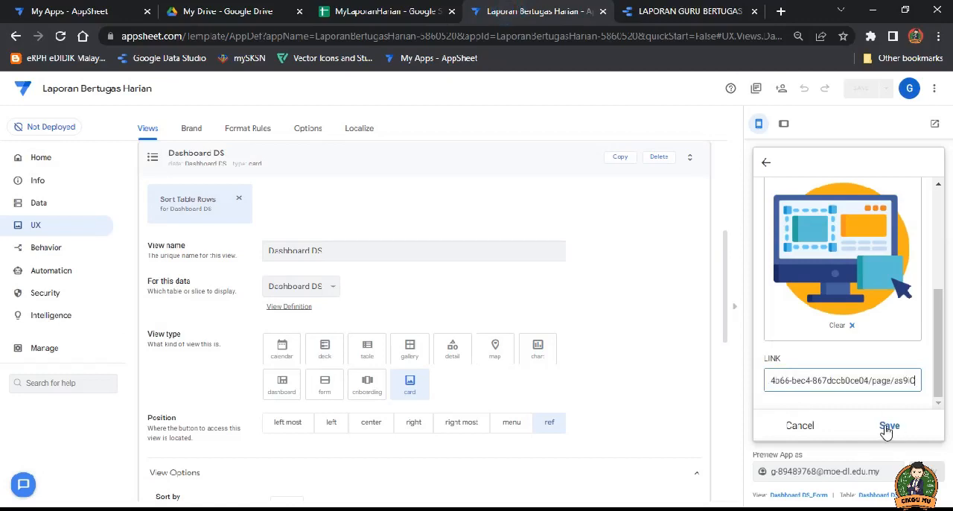
left_click(888, 426)
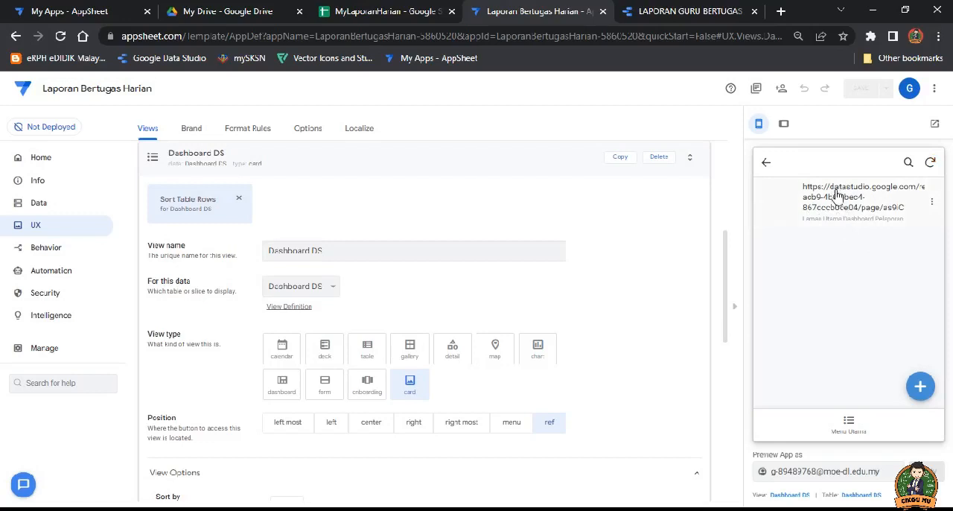
Step: In the Dashboard DS card layout, set the title to show the APLIKASI column
scroll(628, 323, "down", 5)
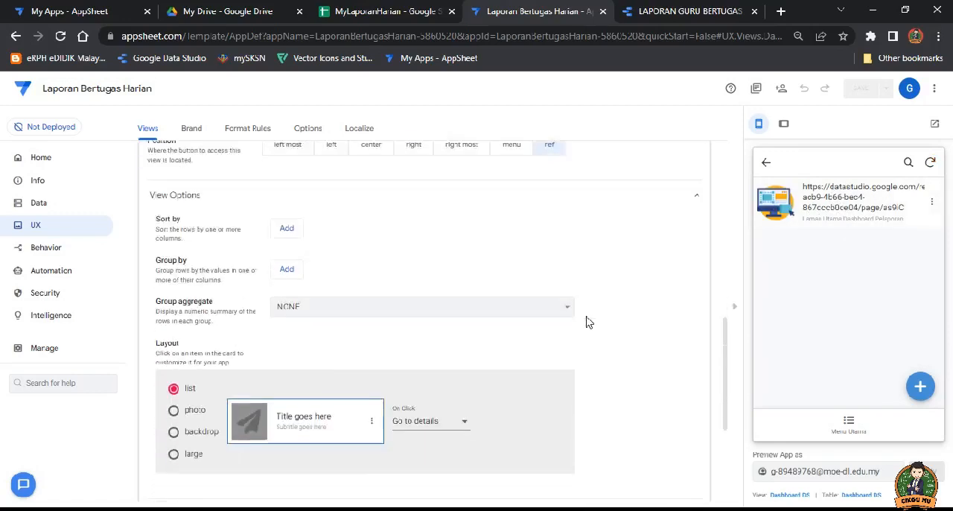
scroll(575, 322, "down", 1)
left_click(305, 277)
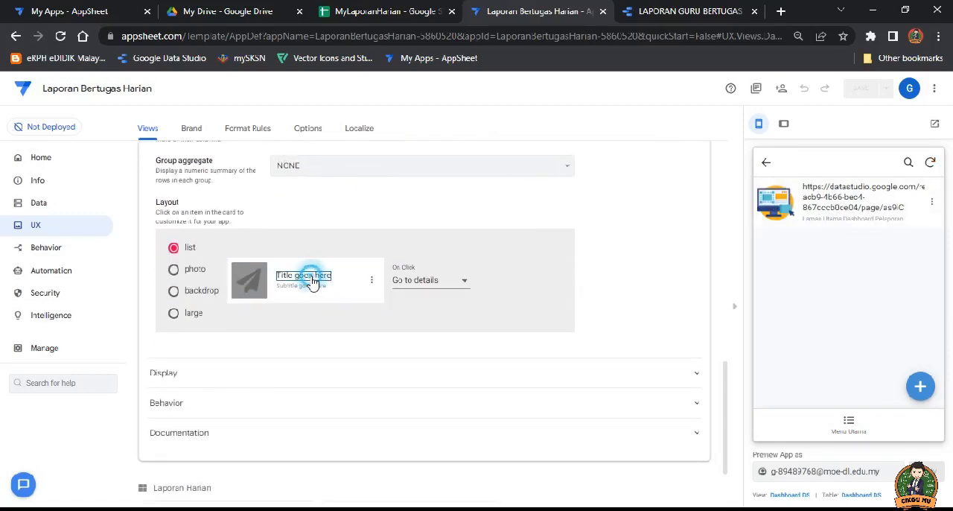
left_click(464, 283)
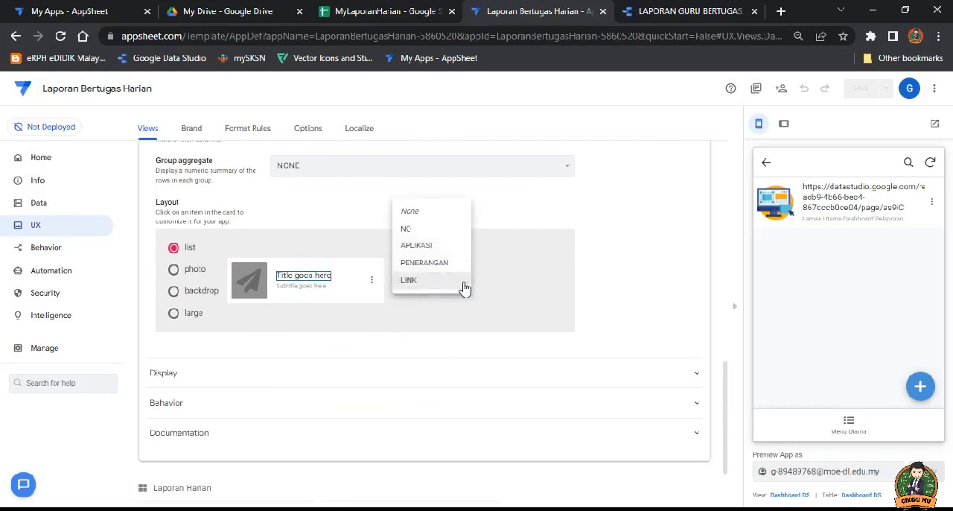
left_click(426, 246)
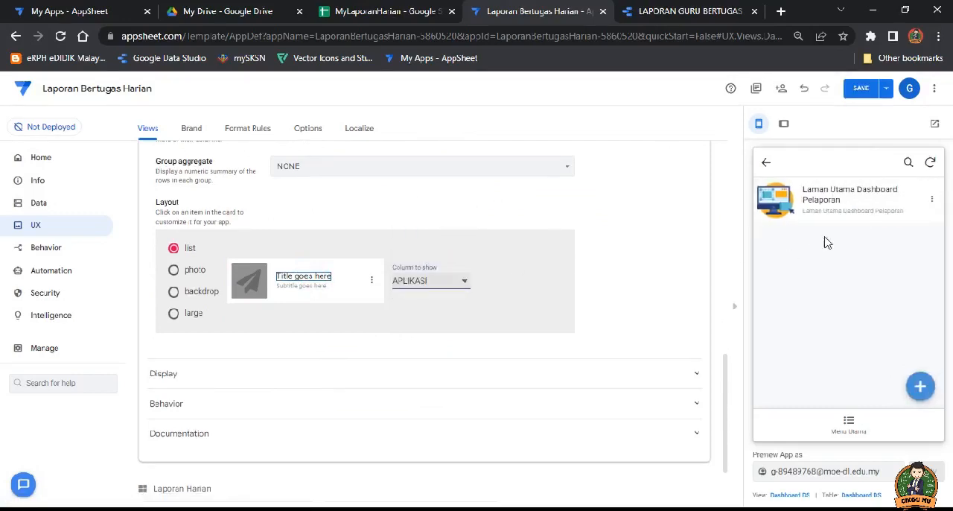
Step: Set the card's subtitle to show the PENERANGAN column and save the app
left_click(304, 286)
left_click(432, 283)
left_click(432, 298)
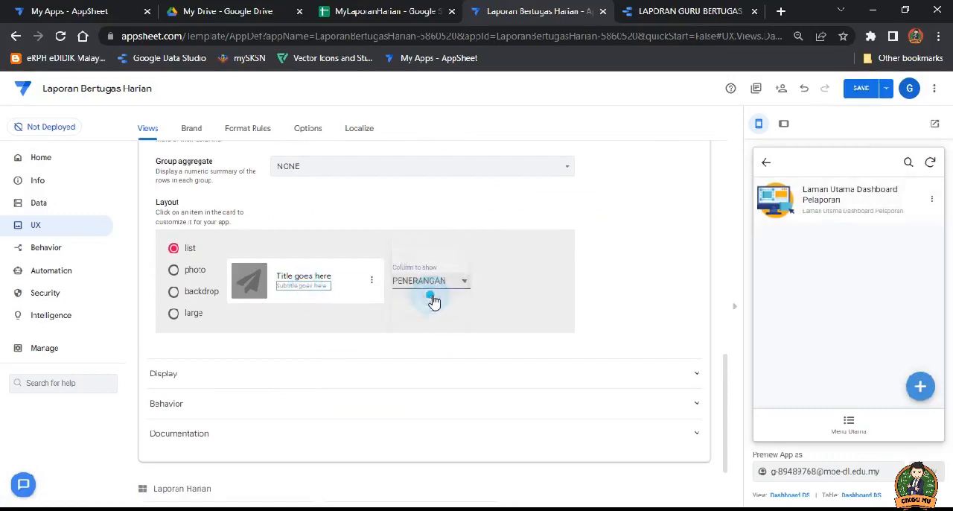
left_click(859, 90)
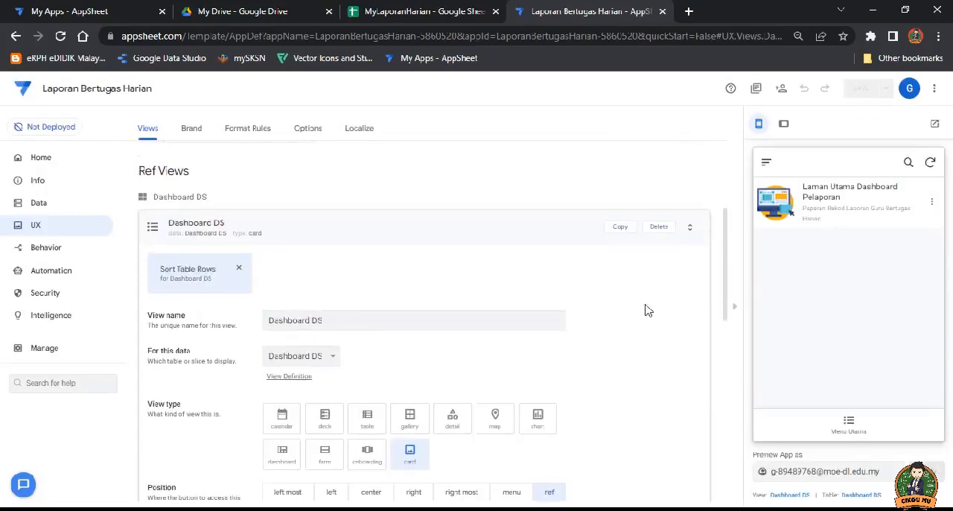
Step: In the Dashboard DS table's column definitions, set the LINK column's type to Url
scroll(648, 310, "down", 5)
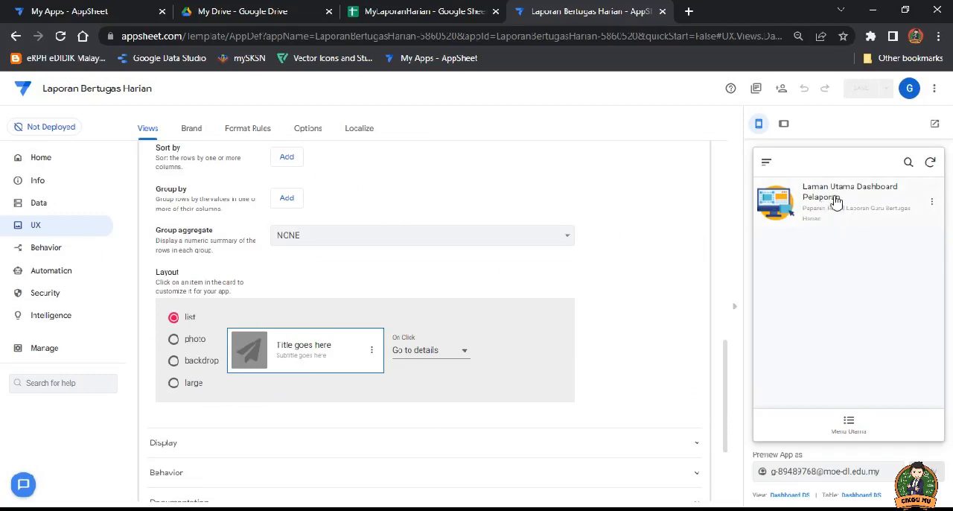
scroll(581, 252, "up", 2)
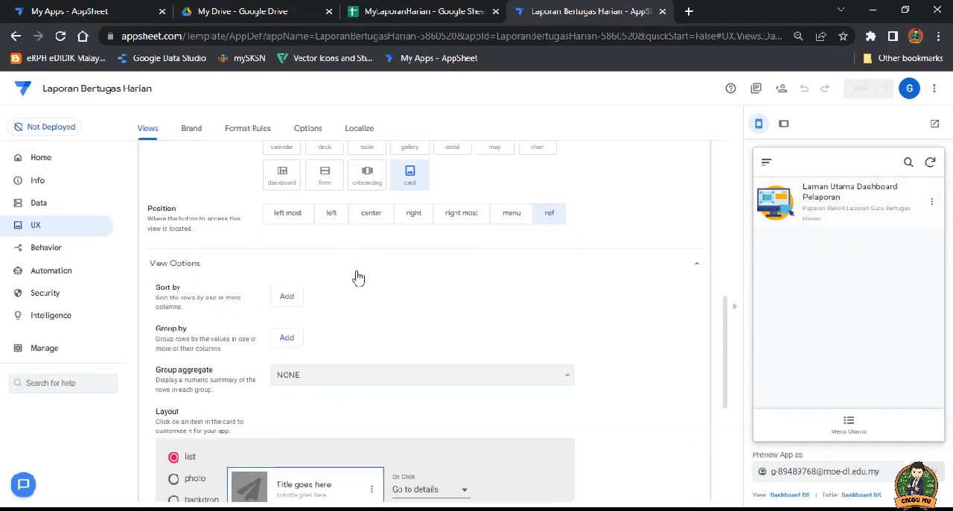
scroll(358, 277, "up", 1)
left_click(39, 207)
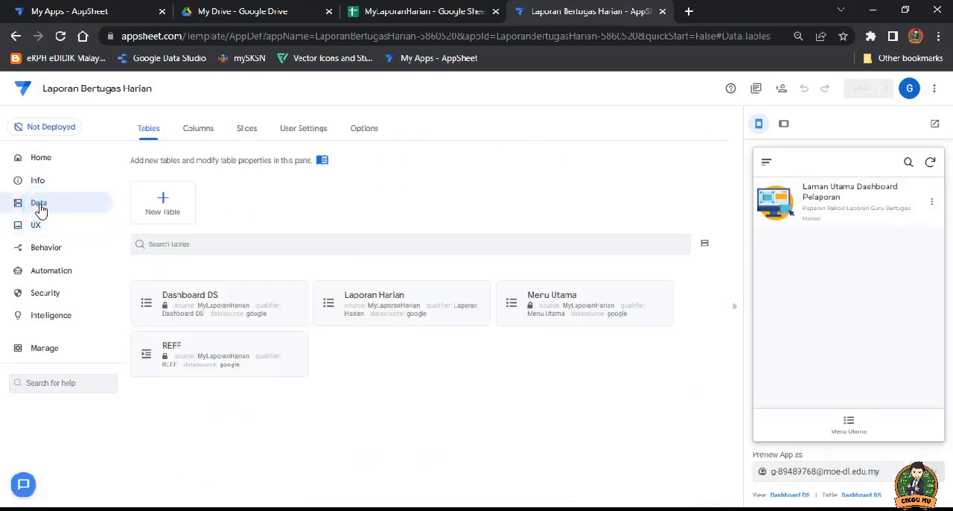
left_click(220, 300)
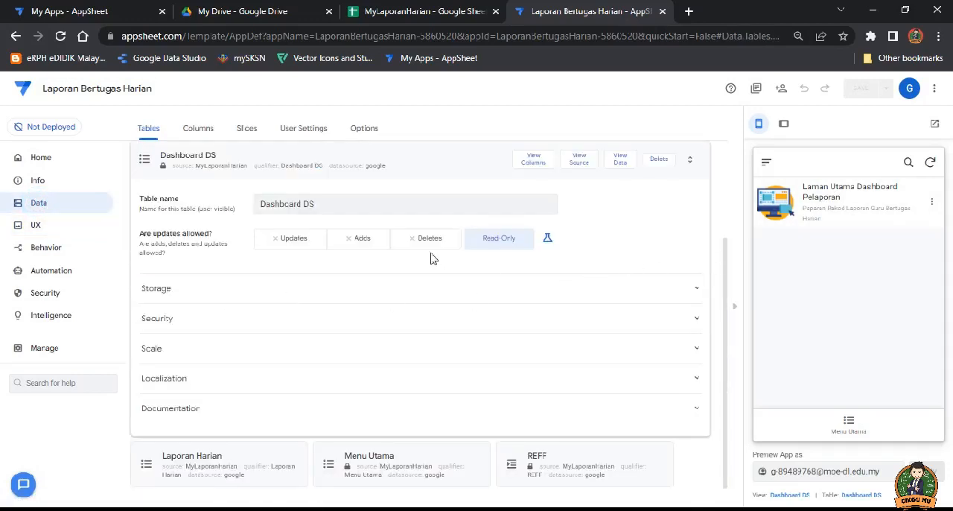
left_click(531, 160)
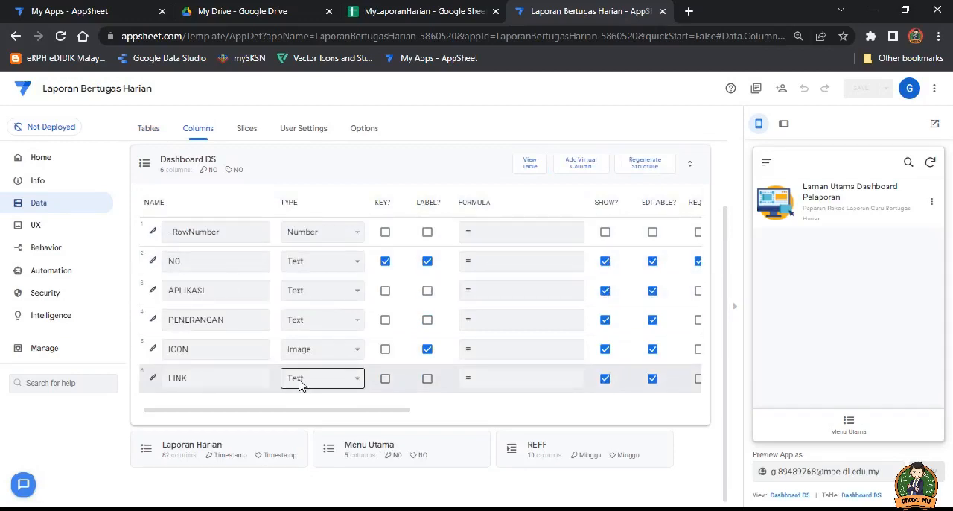
left_click(350, 380)
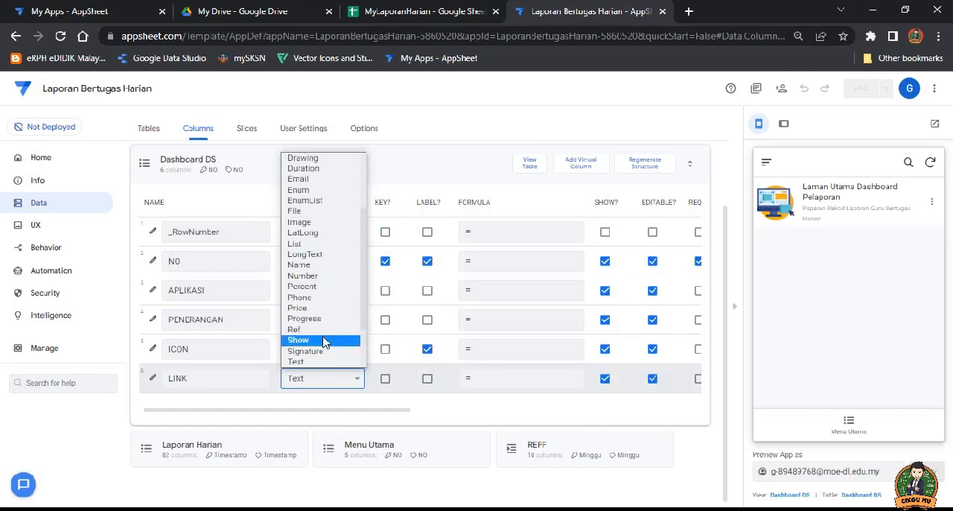
scroll(328, 339, "down", 2)
left_click(299, 329)
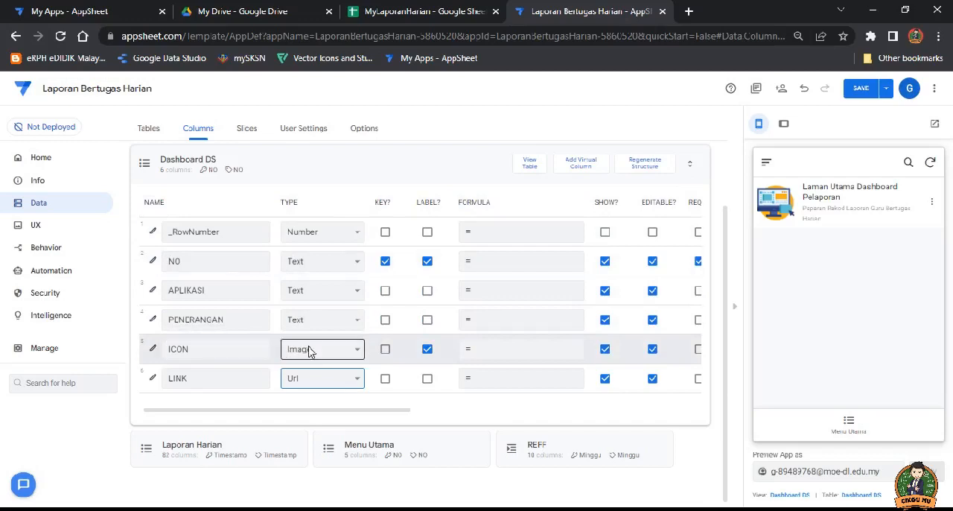
Step: Review the type choices for the ICON column, keep Image as its type, and save the app
left_click(341, 354)
scroll(368, 256, "down", 3)
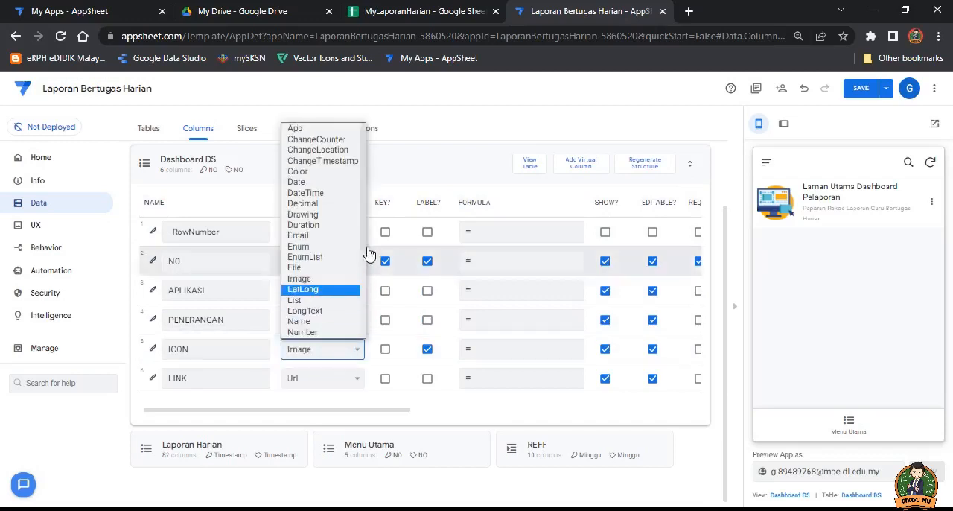
left_click_drag(364, 282, 362, 312)
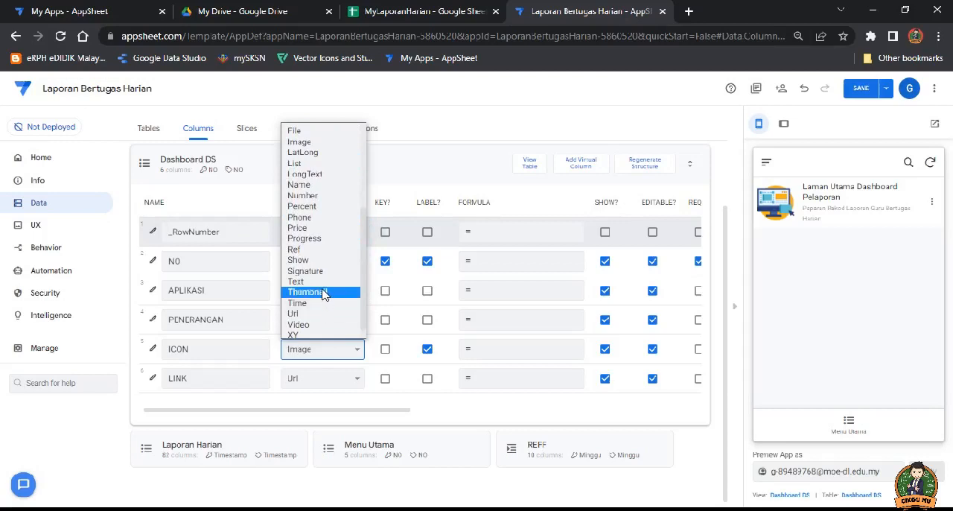
left_click(305, 142)
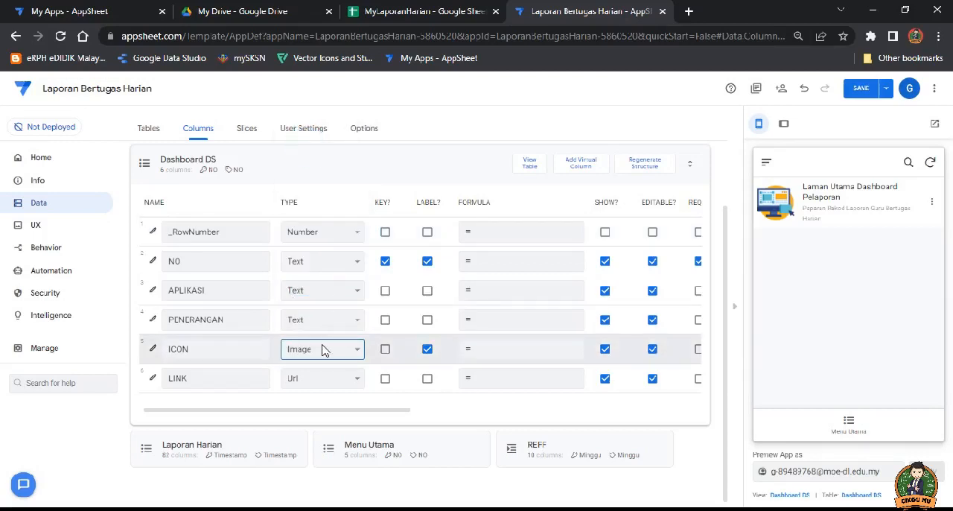
left_click(198, 349)
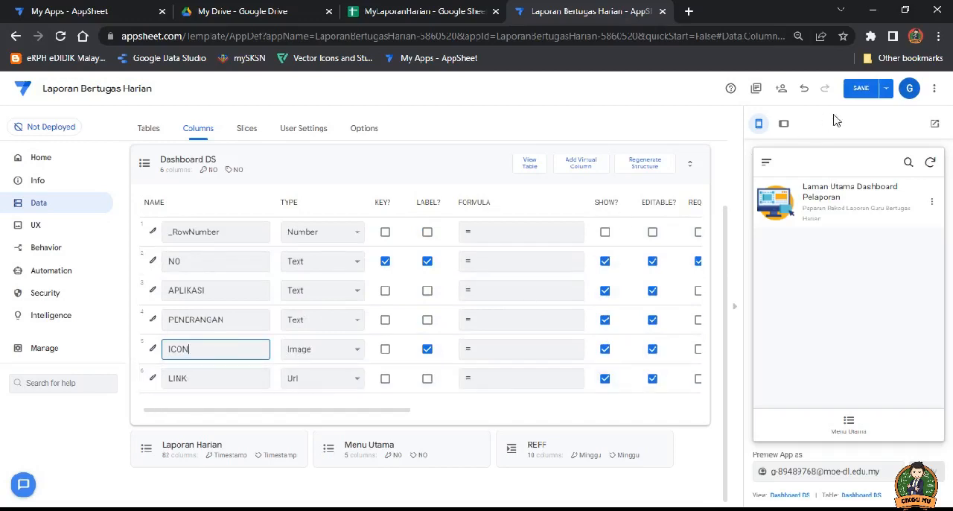
left_click(862, 88)
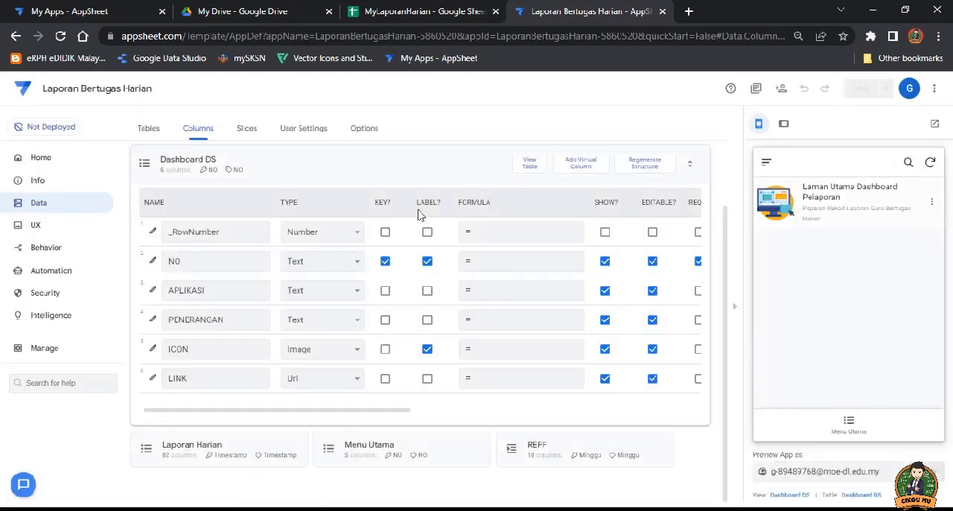
Step: In the Dashboard DS view's card layout, set the card's On Click action to Open Url (LINK) and save the app
left_click(39, 228)
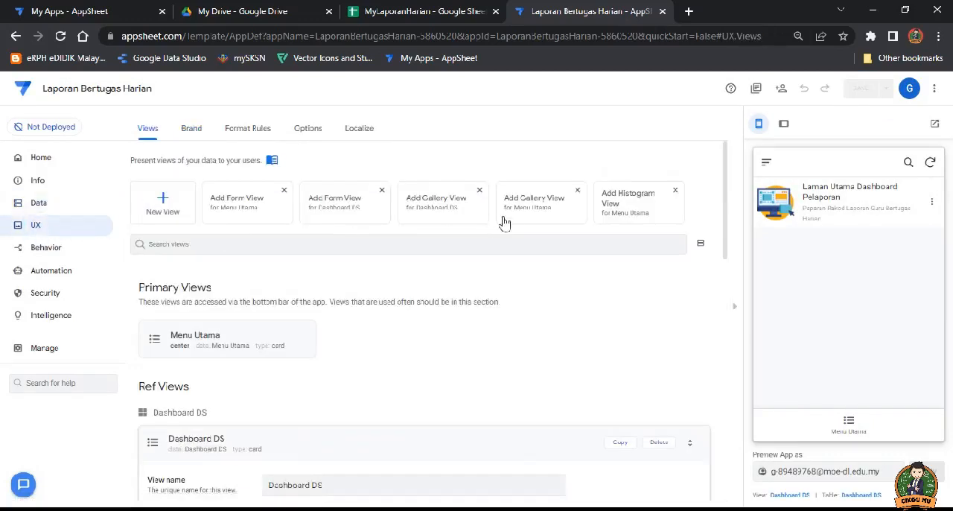
scroll(350, 301, "down", 1)
scroll(335, 302, "down", 10)
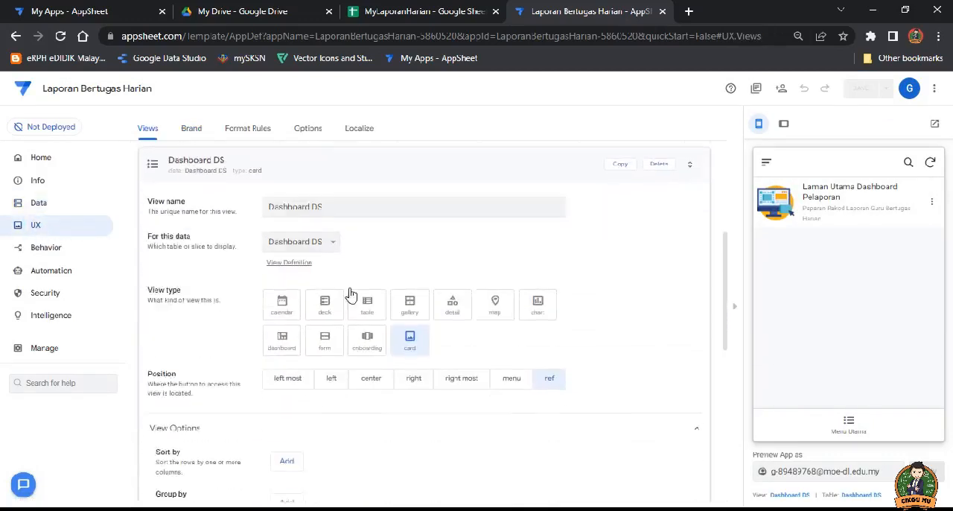
left_click(463, 309)
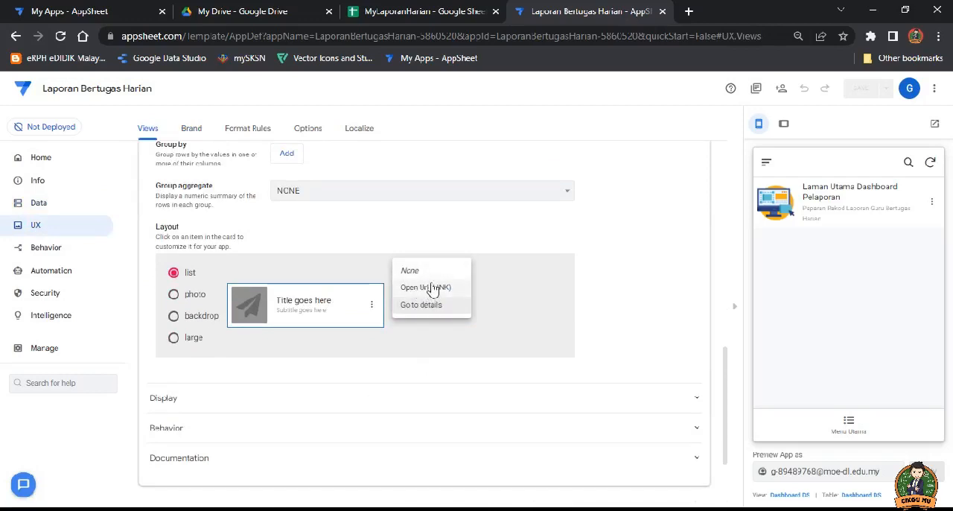
left_click(439, 289)
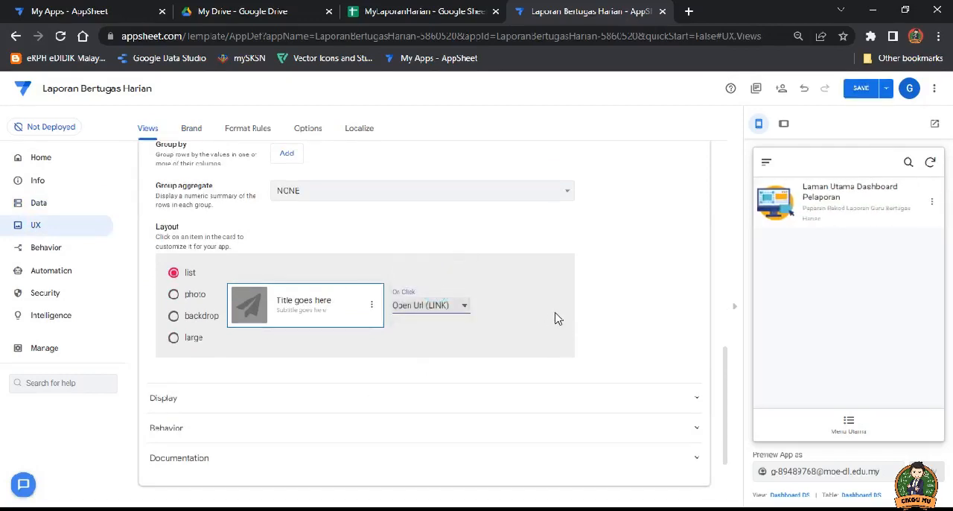
left_click(853, 89)
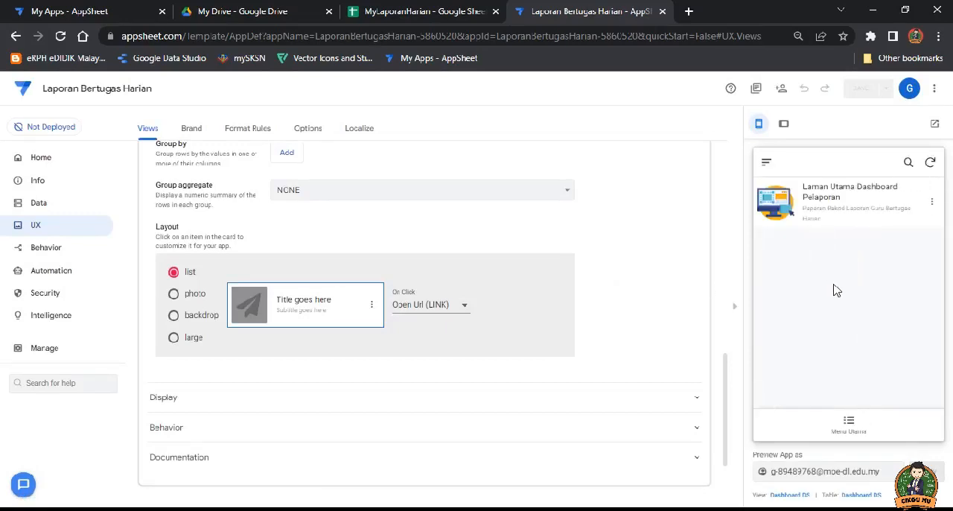
Step: In the app preview, test the Laman Utama Dashboard Pelaporan card's link from Menu Utama's Dashboard DS, and return to the AppSheet editor
left_click(850, 427)
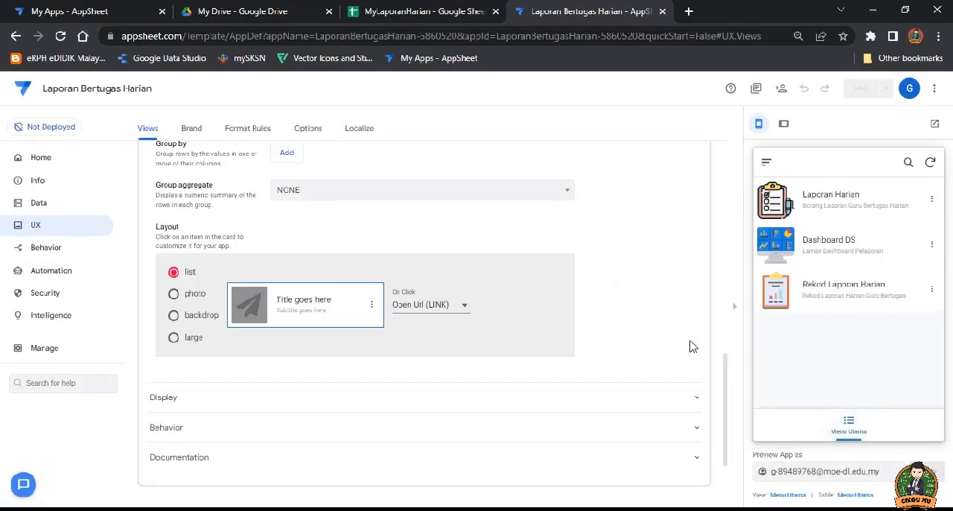
left_click(811, 251)
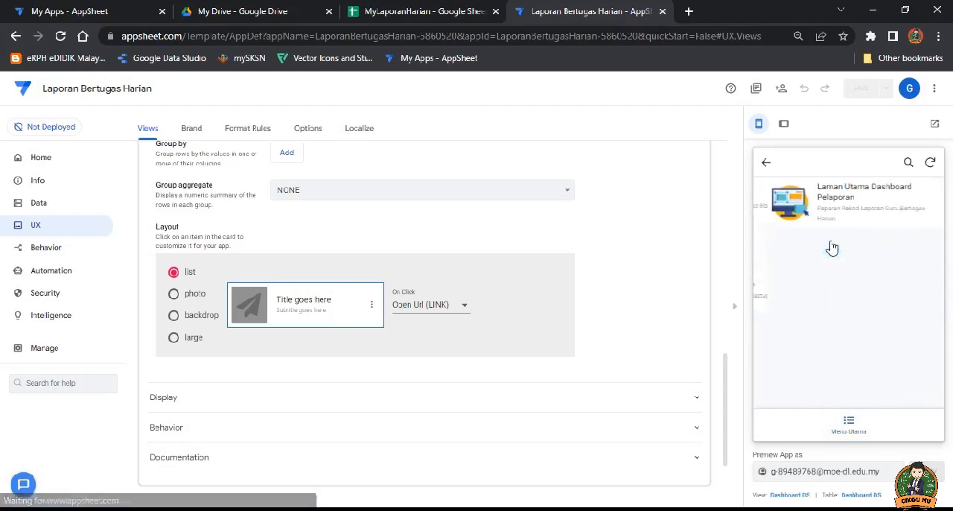
left_click(811, 197)
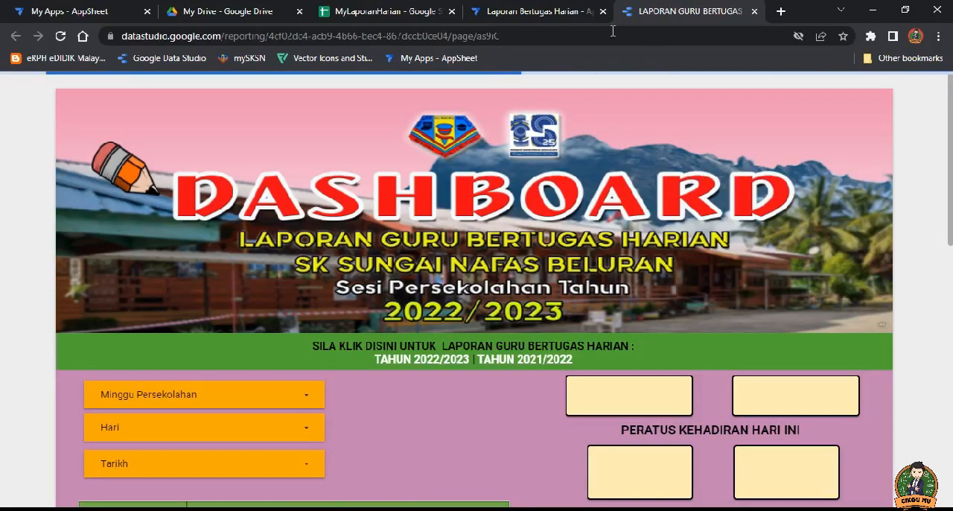
left_click(548, 11)
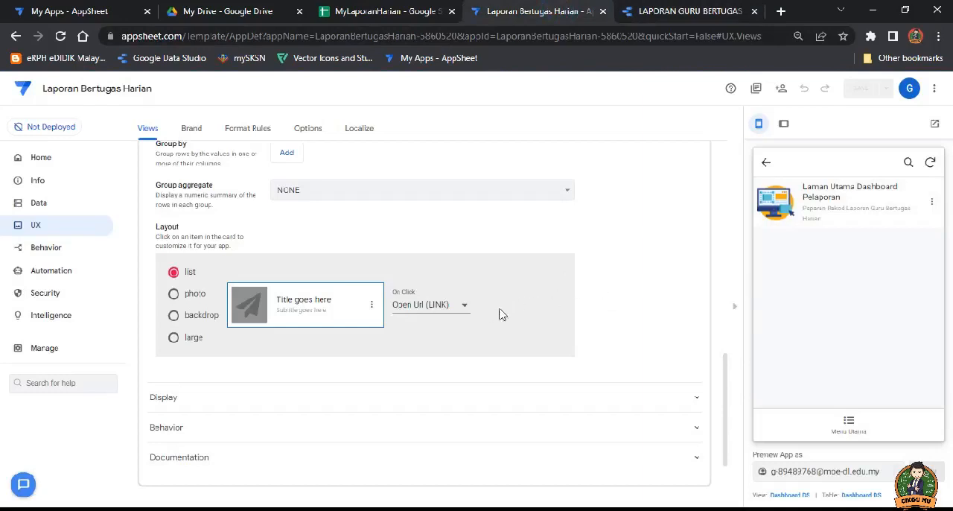
Step: Review the Dashboard DS table's column types and the card's On Click choices, keeping Open Url (LINK) selected
left_click(39, 204)
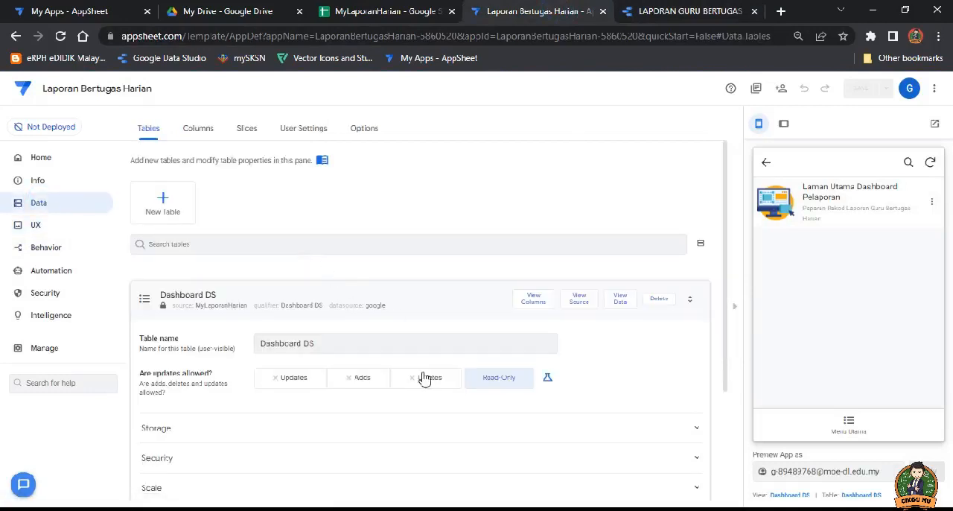
left_click(533, 301)
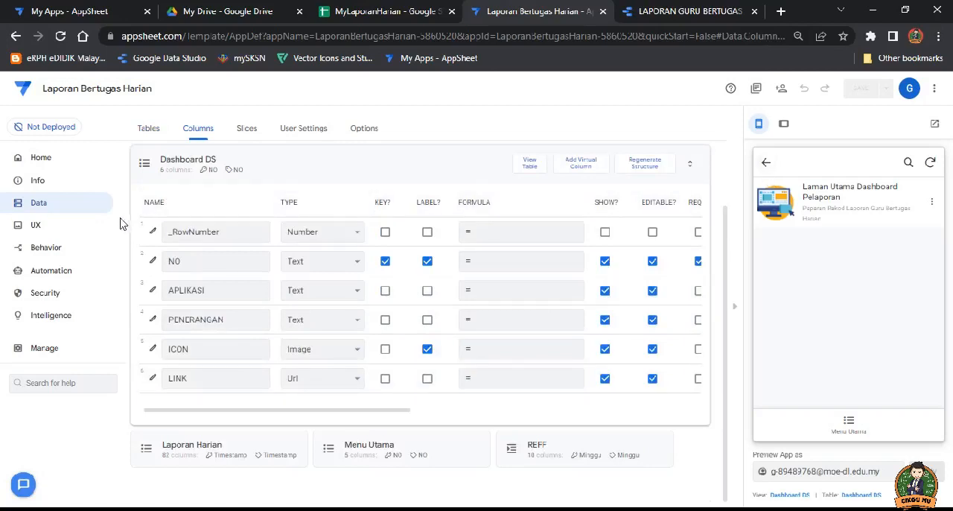
left_click(35, 225)
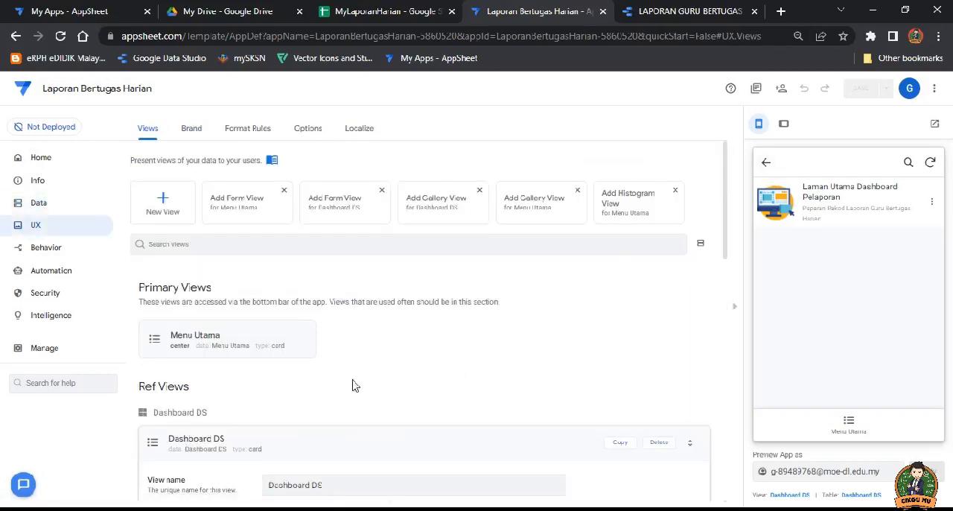
scroll(366, 368, "down", 7)
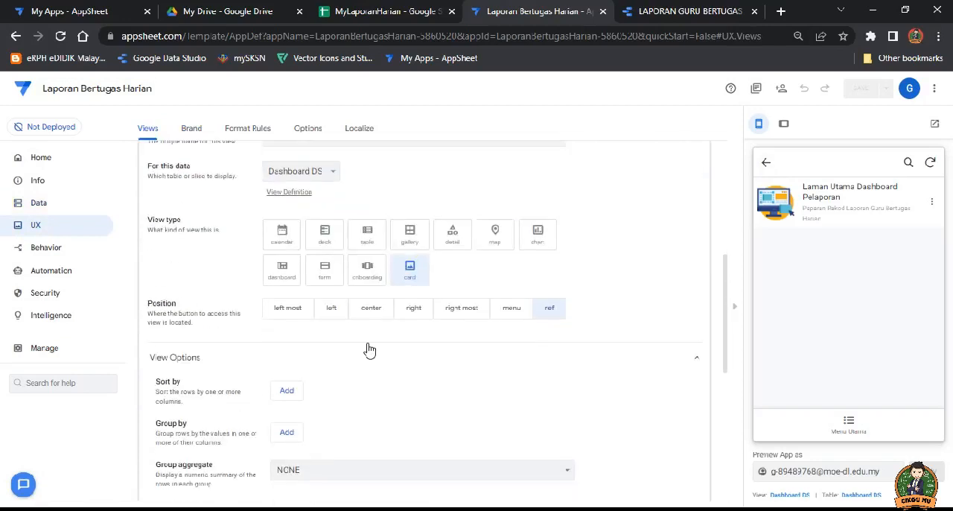
scroll(370, 350, "down", 3)
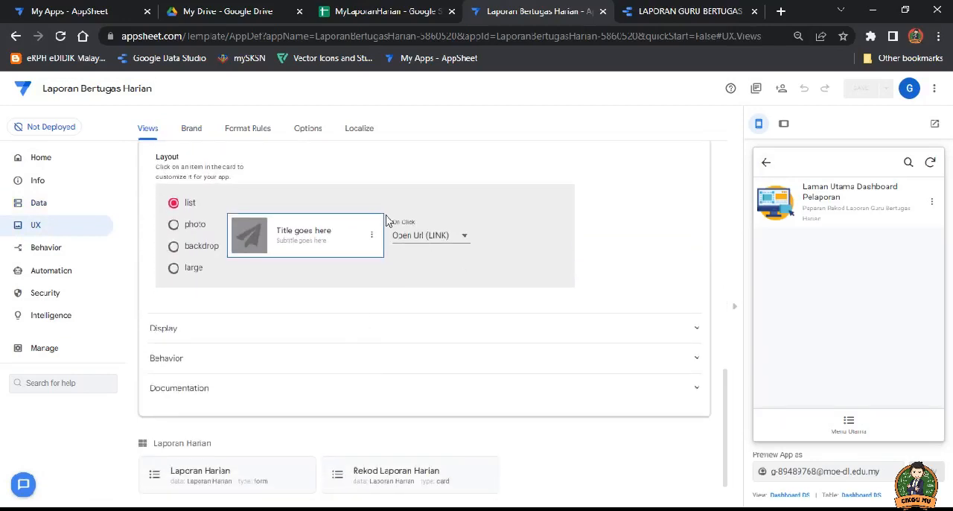
left_click(459, 236)
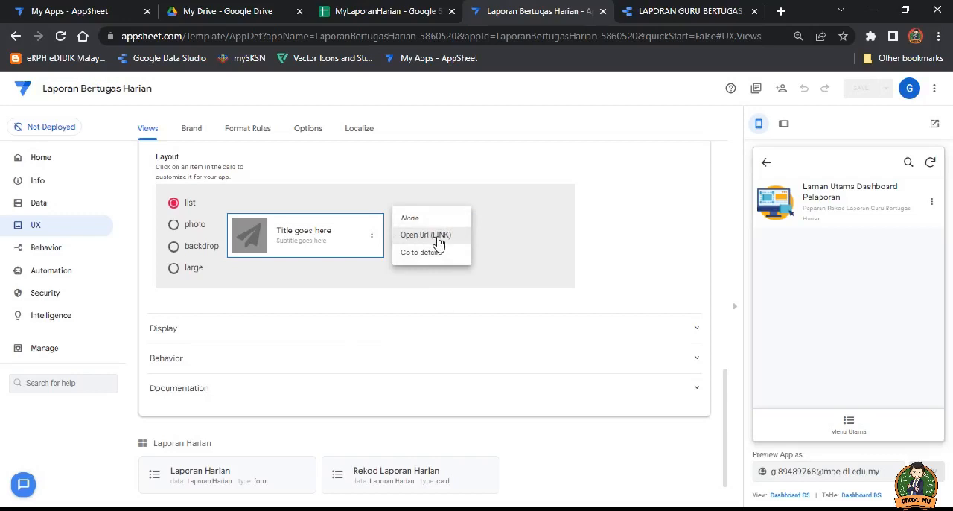
left_click(438, 239)
Step: Collapse the Dashboard DS view's settings in the list of views
scroll(616, 336, "up", 1)
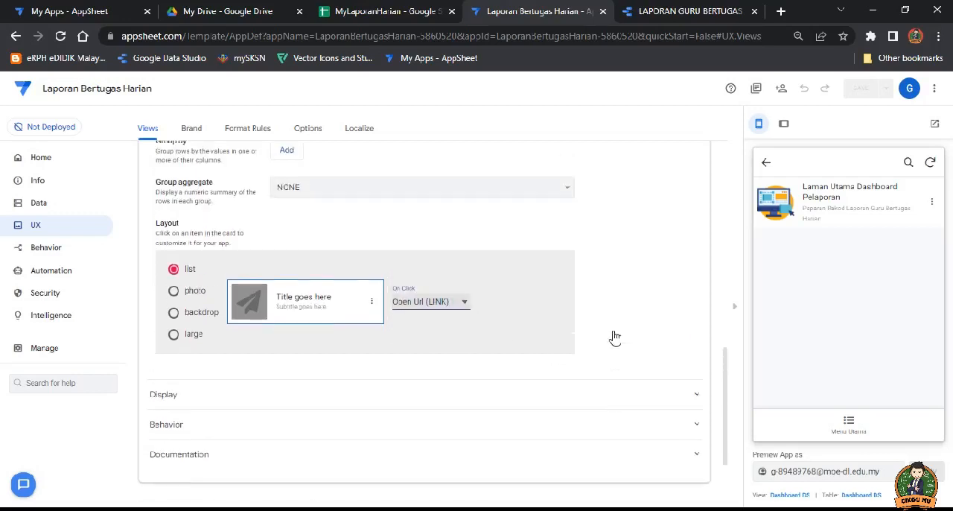
scroll(570, 229, "up", 2)
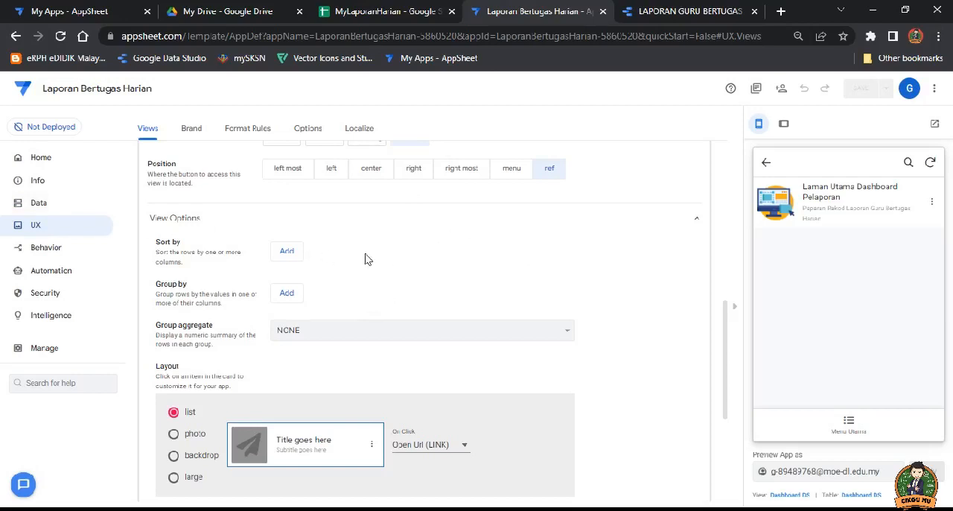
scroll(337, 237, "up", 5)
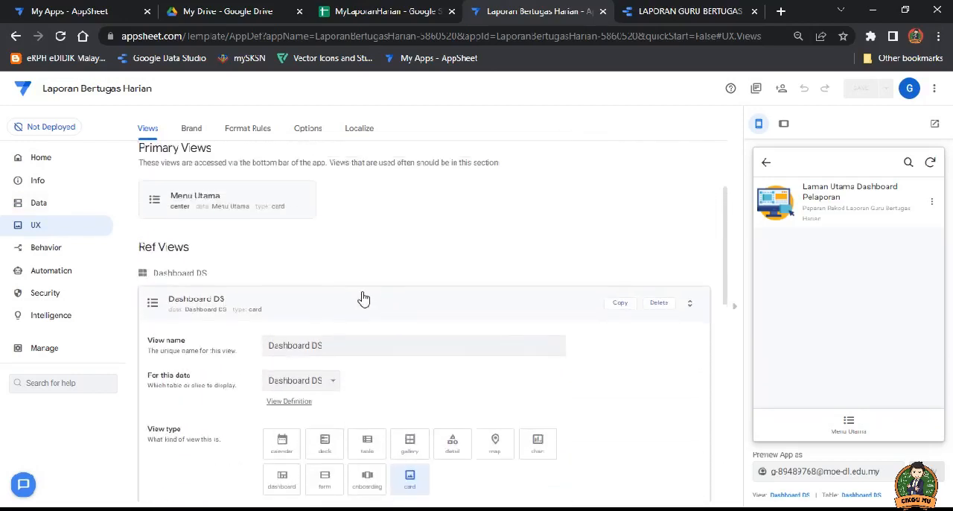
left_click(363, 306)
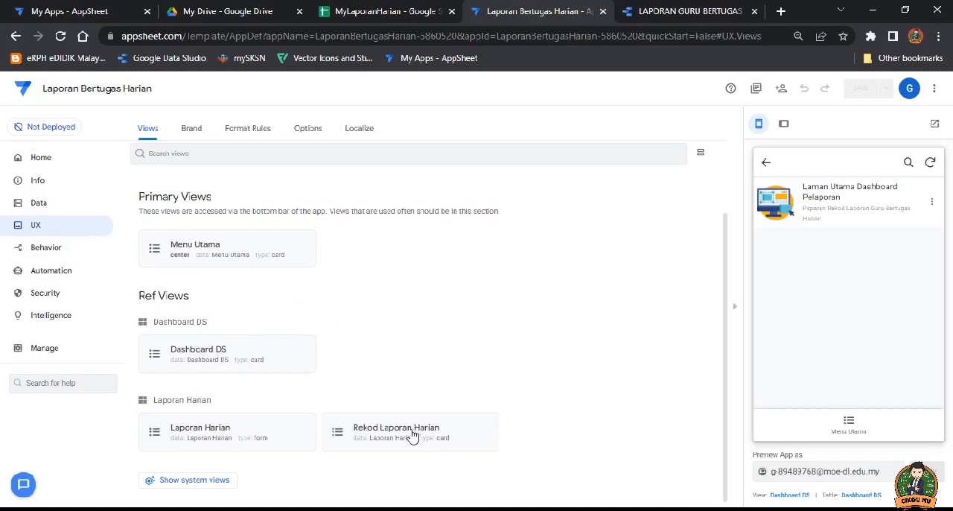
Step: In the app preview, open the Laporan Harian form from Menu Utama, look through its fields and cancel the entry
left_click(850, 421)
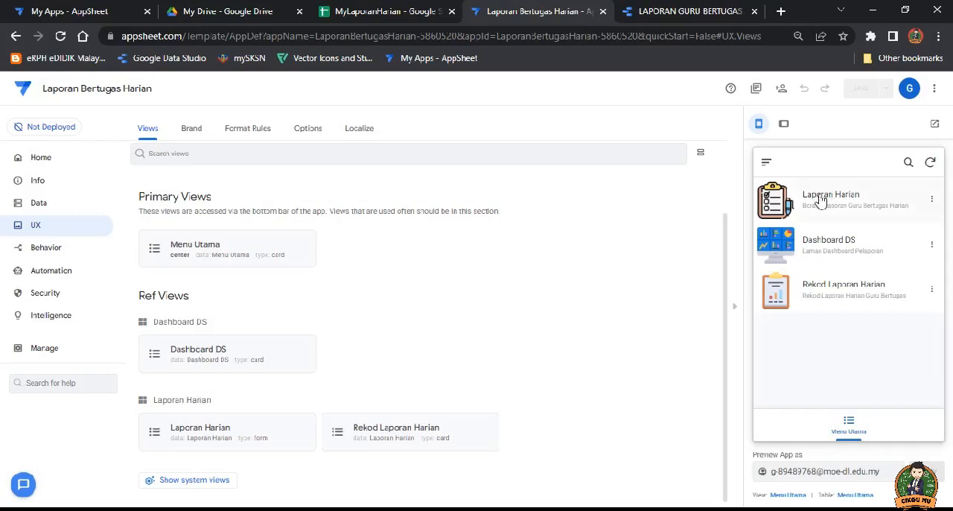
left_click(819, 201)
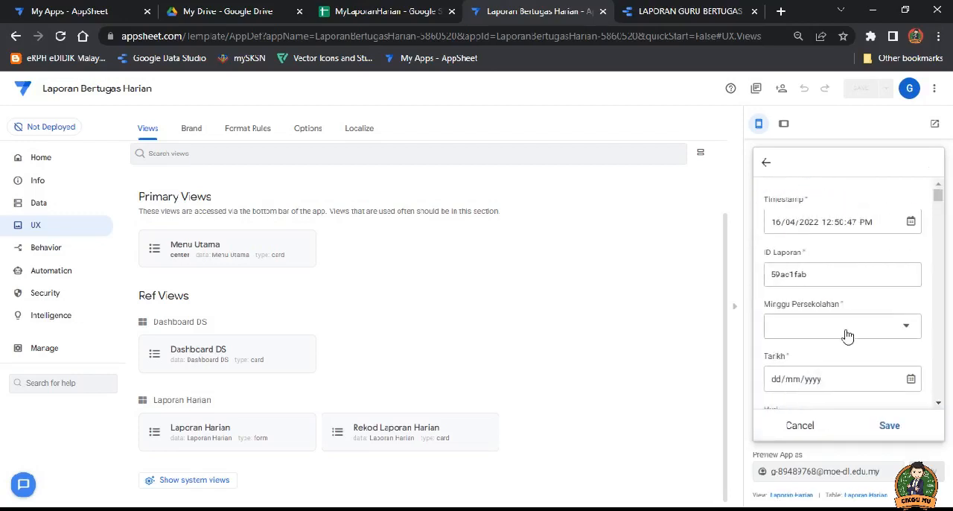
scroll(843, 332, "down", 2)
scroll(843, 329, "down", 5)
left_click(802, 424)
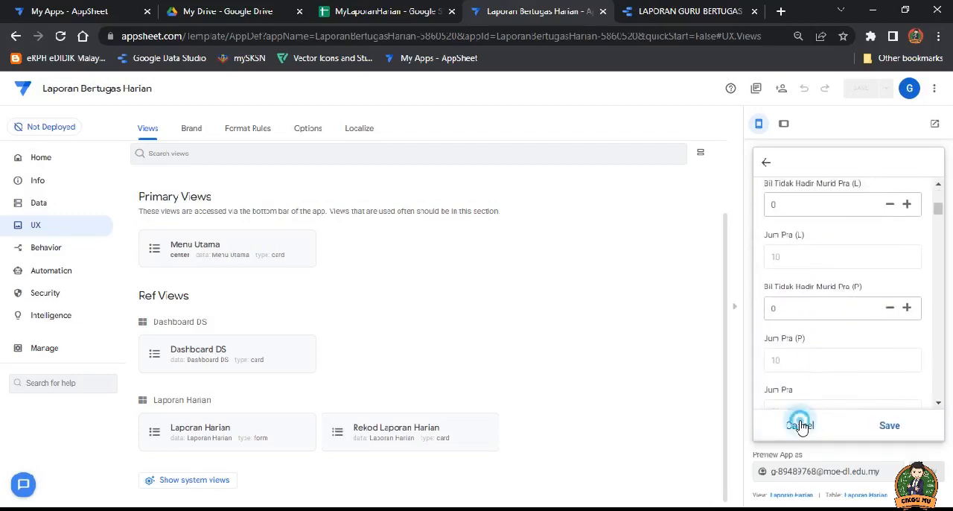
Step: Open Dashboard DS in the app preview, look over the Data Studio report in its browser tab, and return to the AppSheet editor
left_click(829, 249)
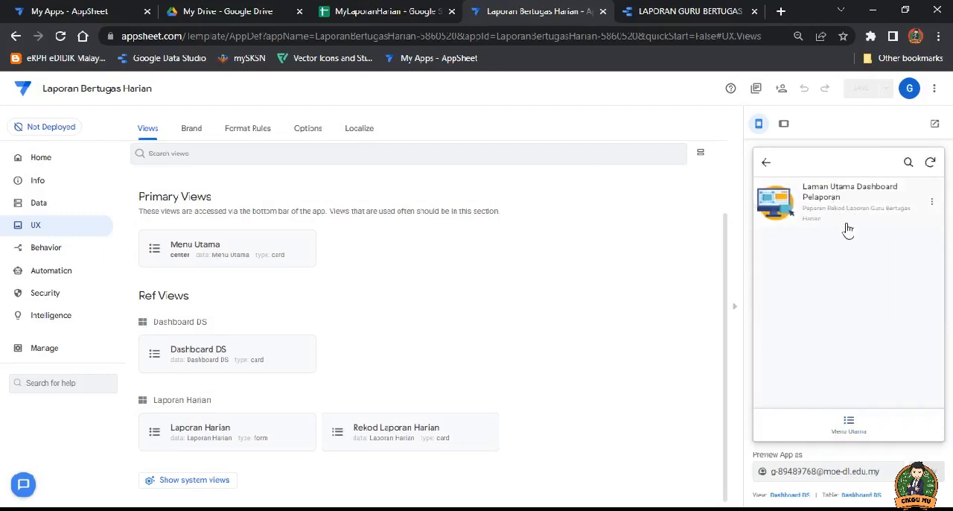
left_click(681, 16)
scroll(636, 227, "down", 3)
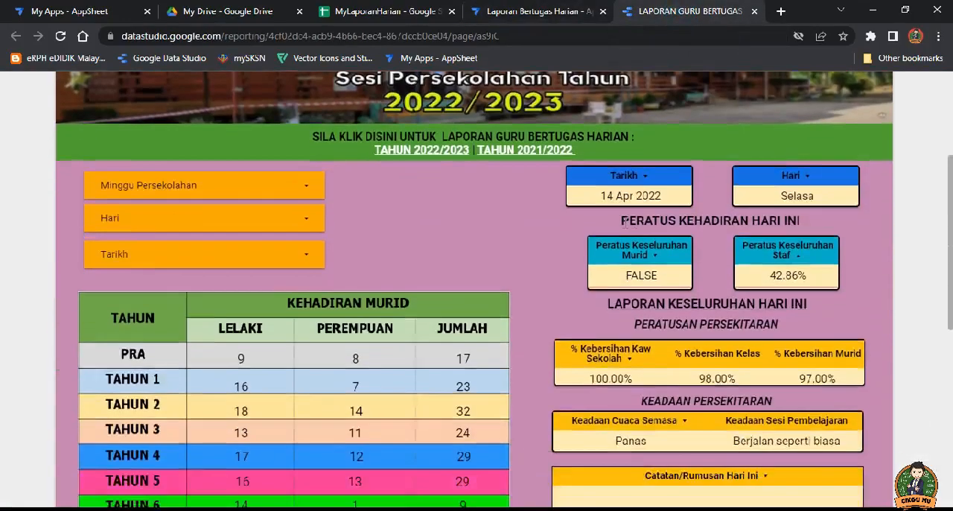
scroll(611, 227, "up", 2)
scroll(589, 227, "down", 4)
scroll(546, 229, "up", 4)
scroll(546, 229, "up", 1)
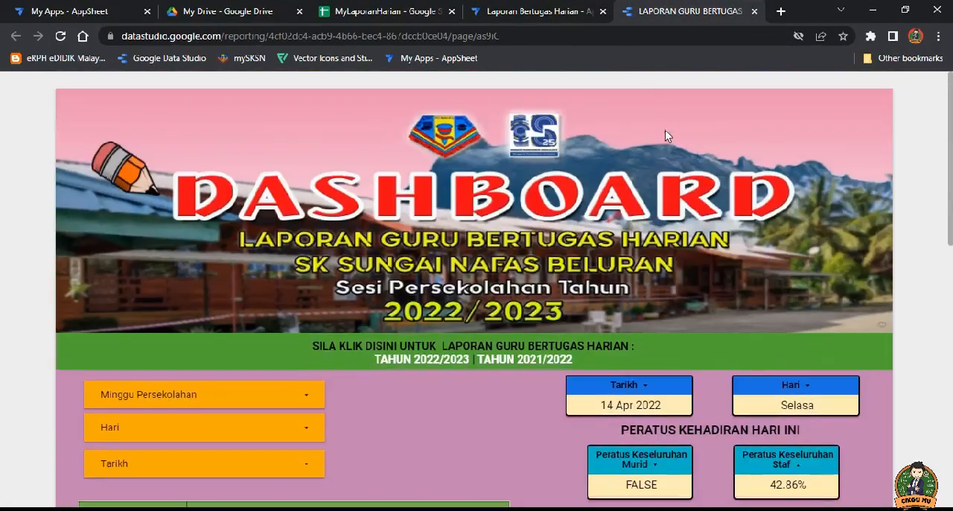
left_click(549, 23)
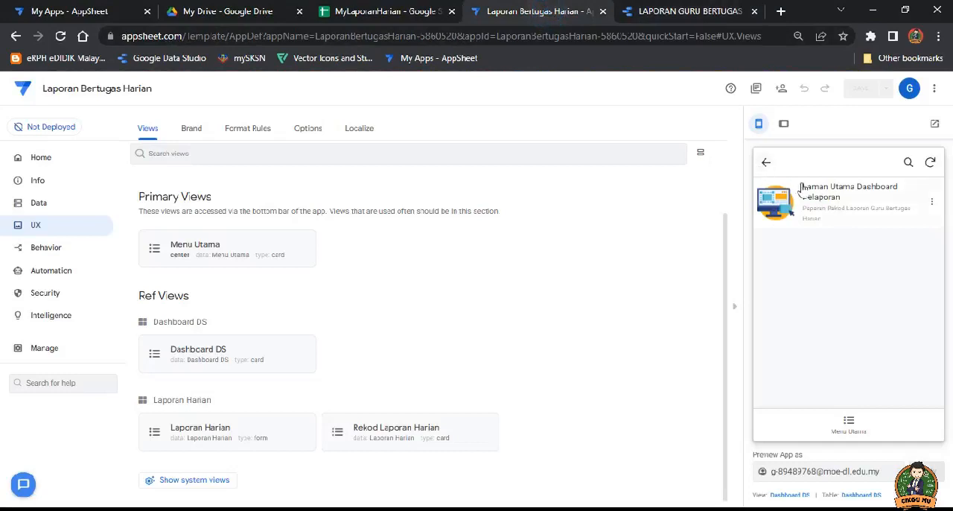
Step: In the app preview, go back to Menu Utama, check the Rekod Laporan Harian view and return to the menu
left_click(770, 164)
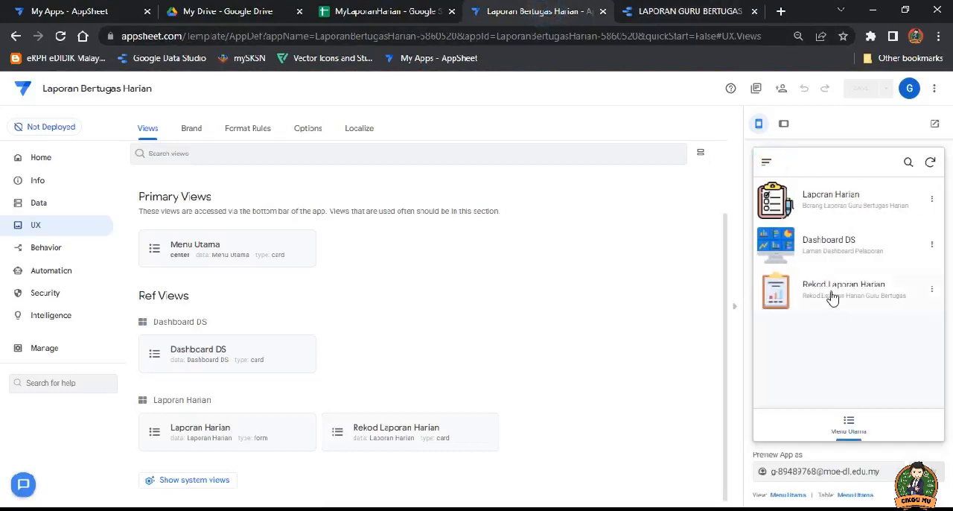
left_click(847, 295)
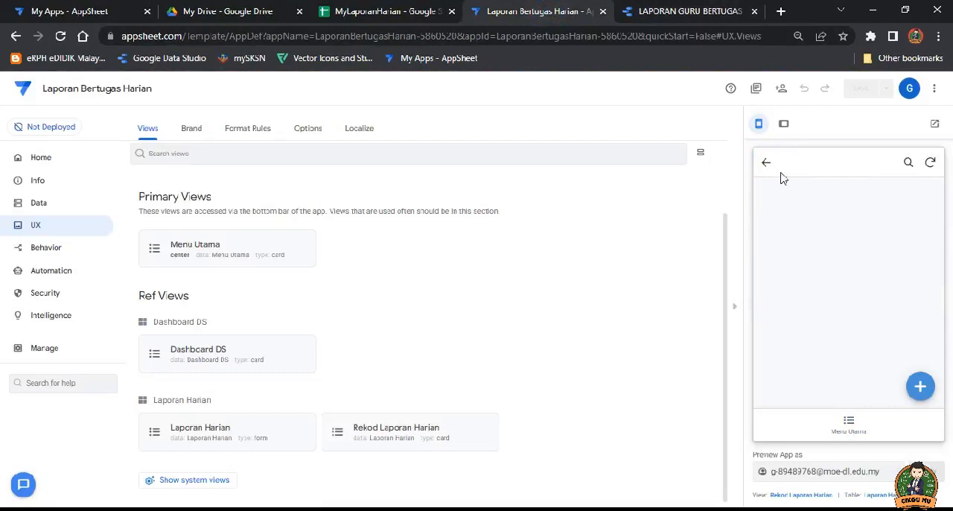
left_click(766, 164)
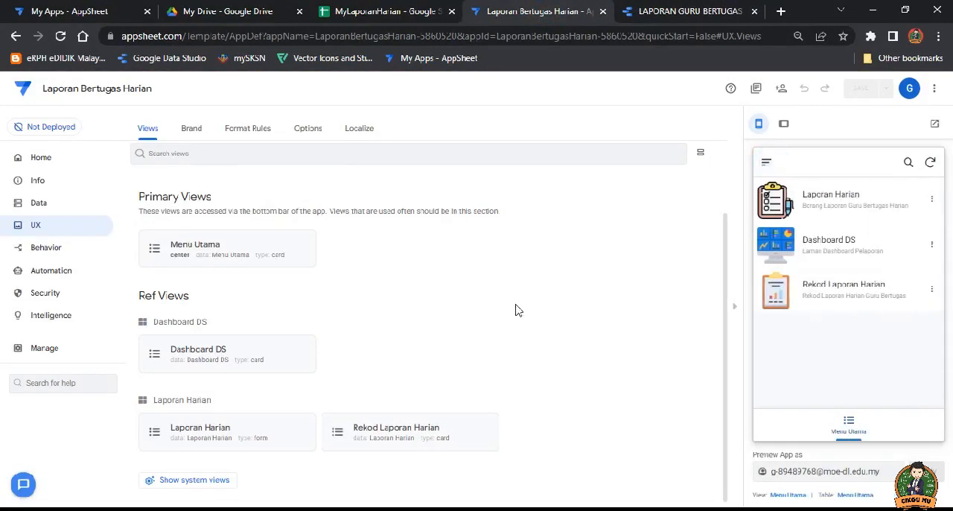
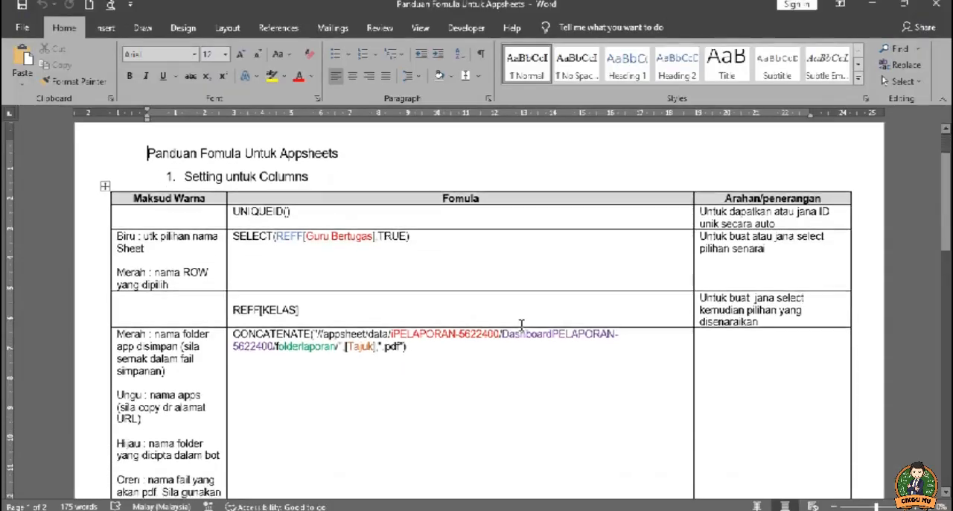
Step: Review the column formulas in the Word guide for AppSheet, including the CONCATENATE expressions for PDF and URL, and return to AppSheet
scroll(521, 323, "down", 5)
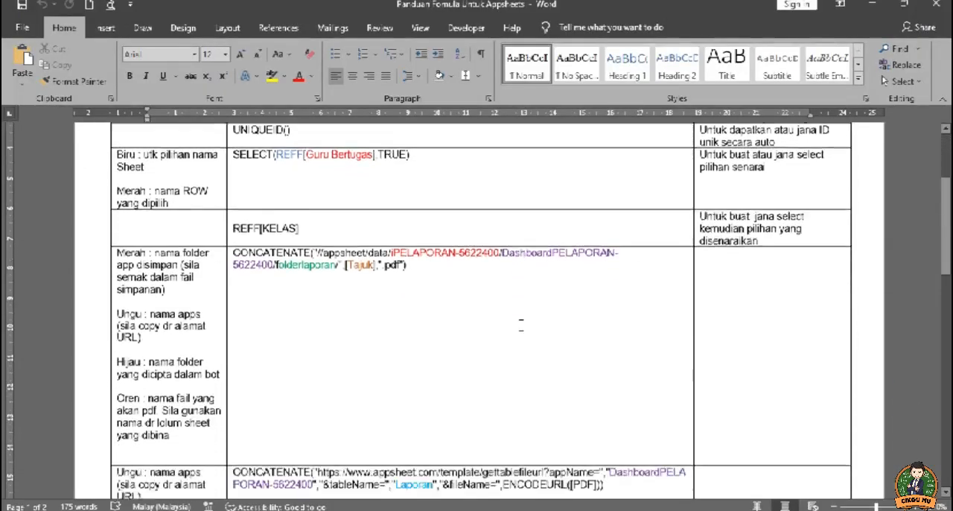
scroll(522, 323, "up", 3)
scroll(520, 326, "down", 3)
scroll(427, 324, "up", 2)
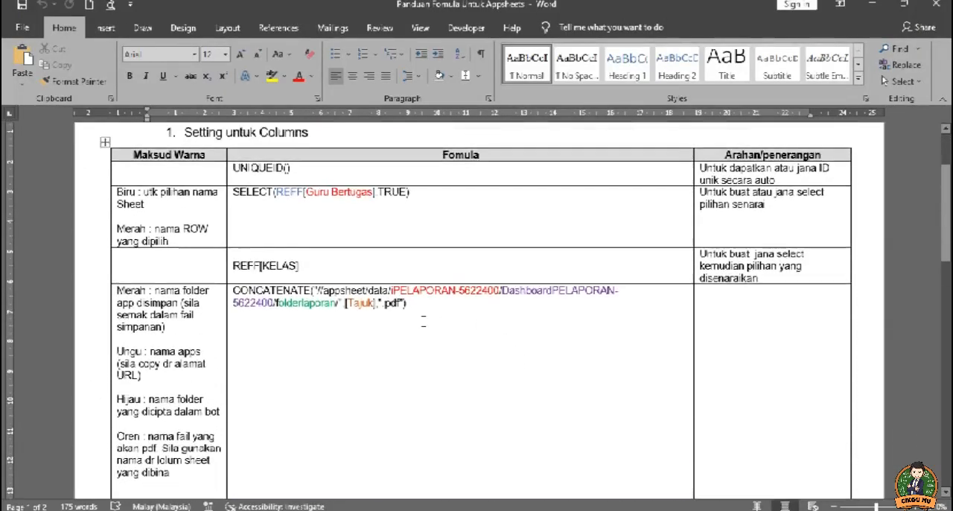
scroll(427, 323, "down", 3)
scroll(353, 336, "down", 2)
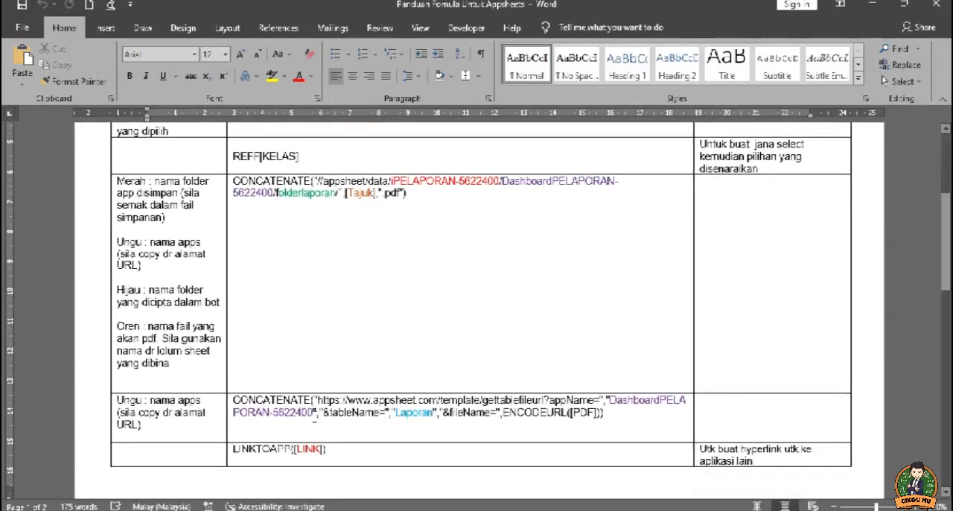
left_click(882, 6)
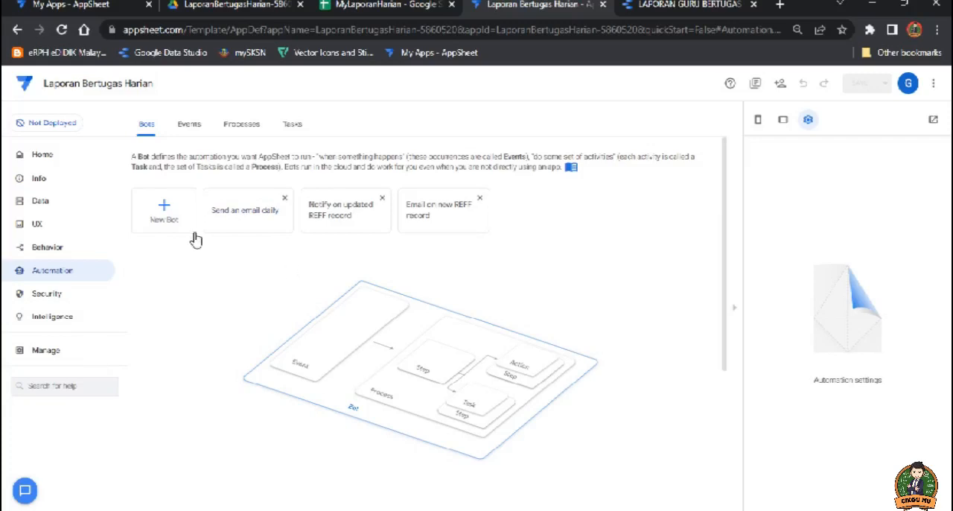
Step: Create a custom automation bot named "SKSN Bot PDF"
left_click(165, 208)
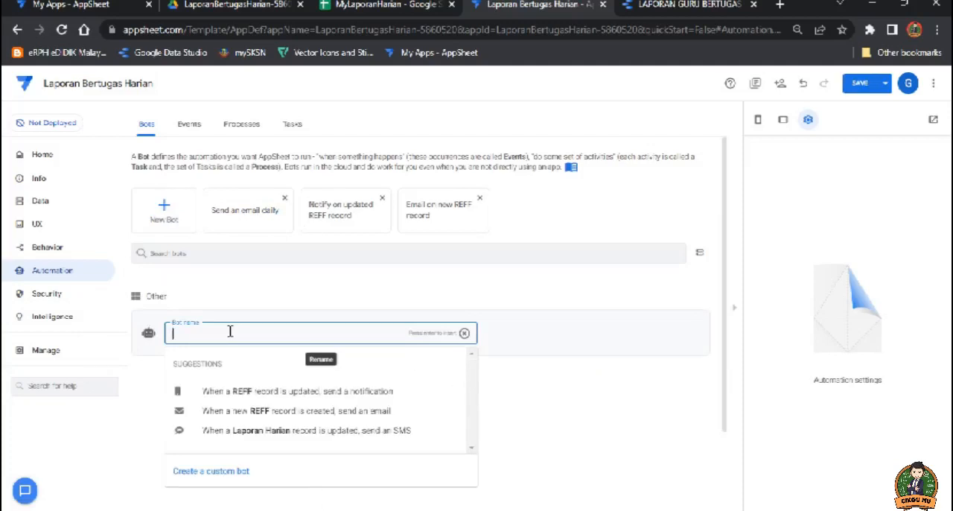
type("SKSN Bot PDF")
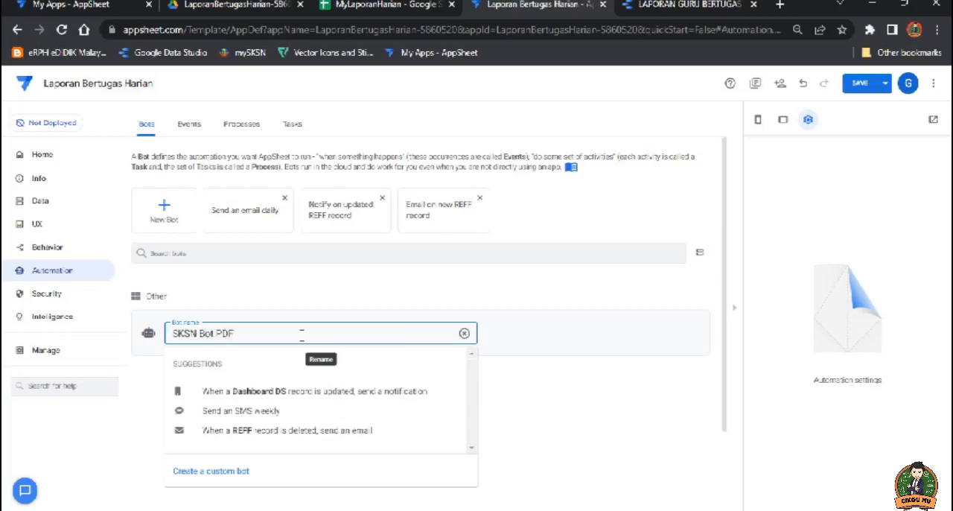
left_click(233, 471)
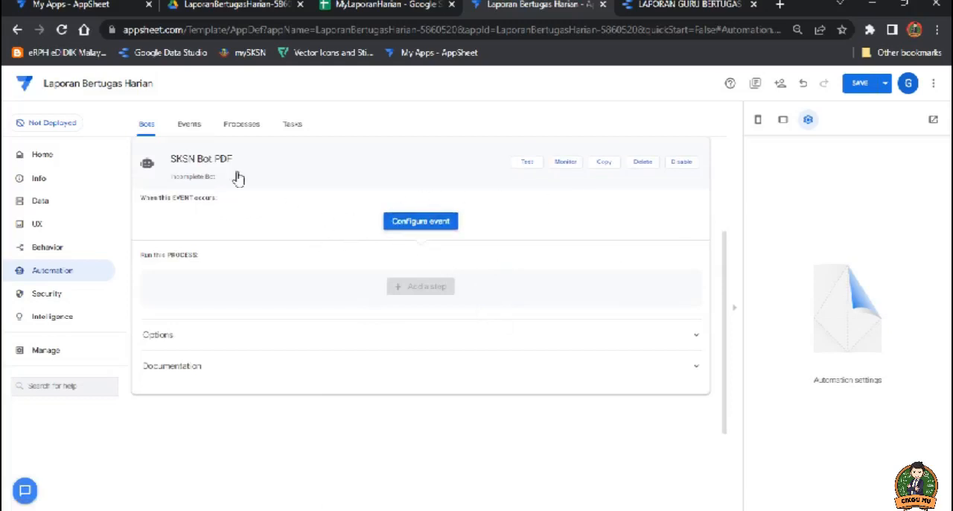
Step: Configure a custom event named "Laporan Bertugas" for the SKSN Bot PDF bot
left_click(430, 224)
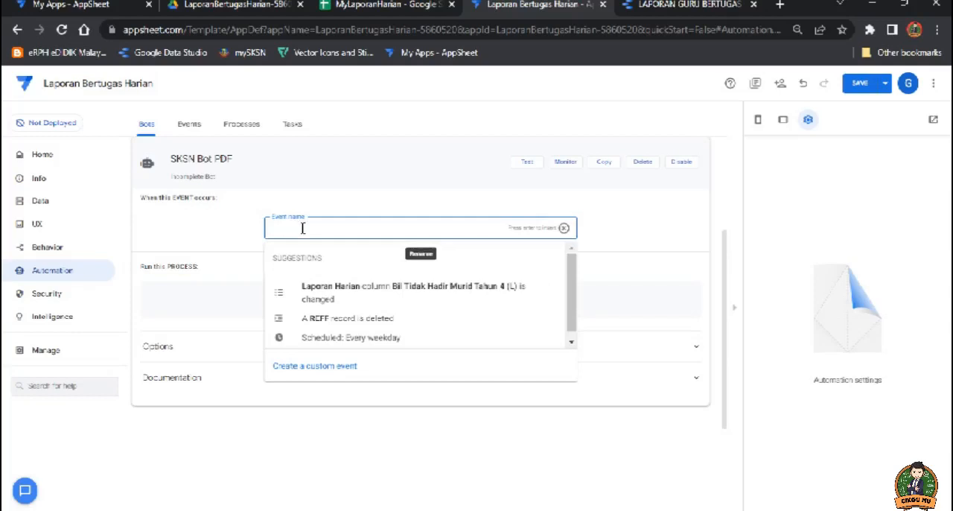
type("4")
type("a")
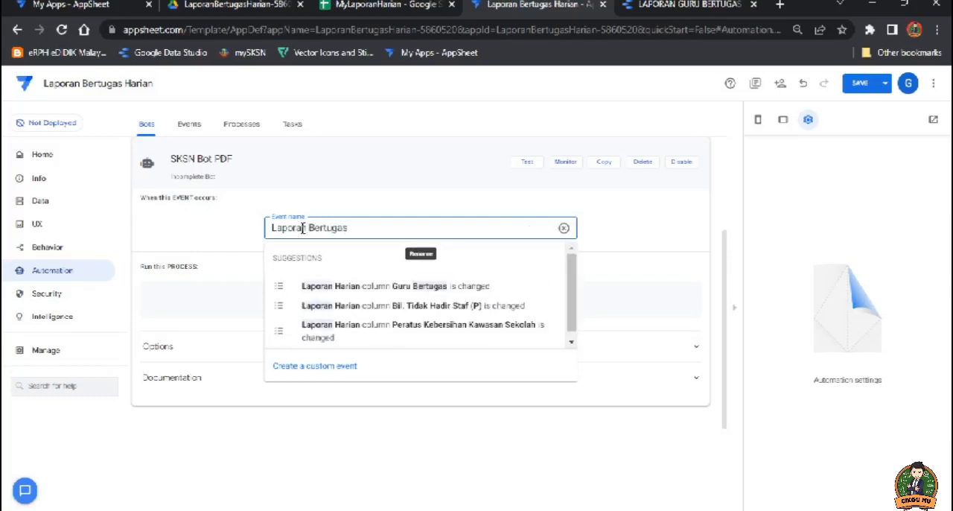
left_click(407, 203)
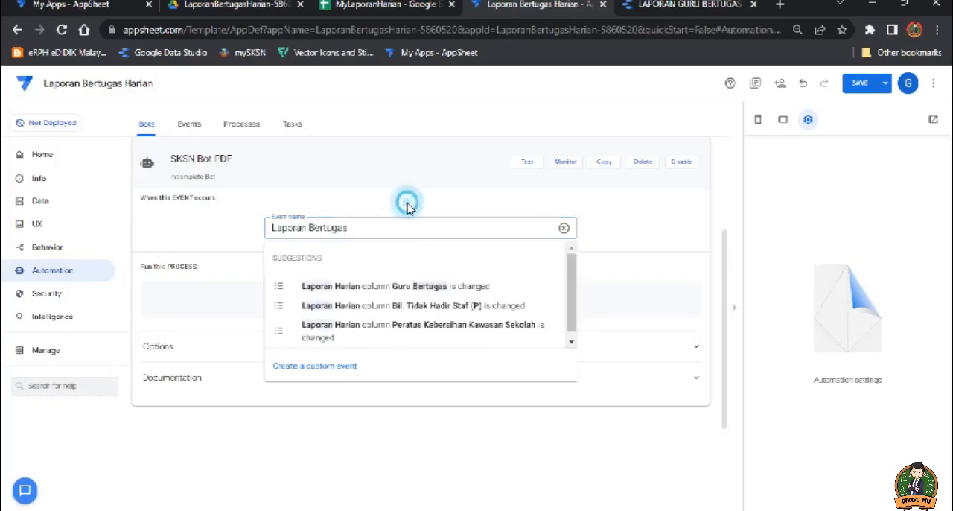
left_click(347, 365)
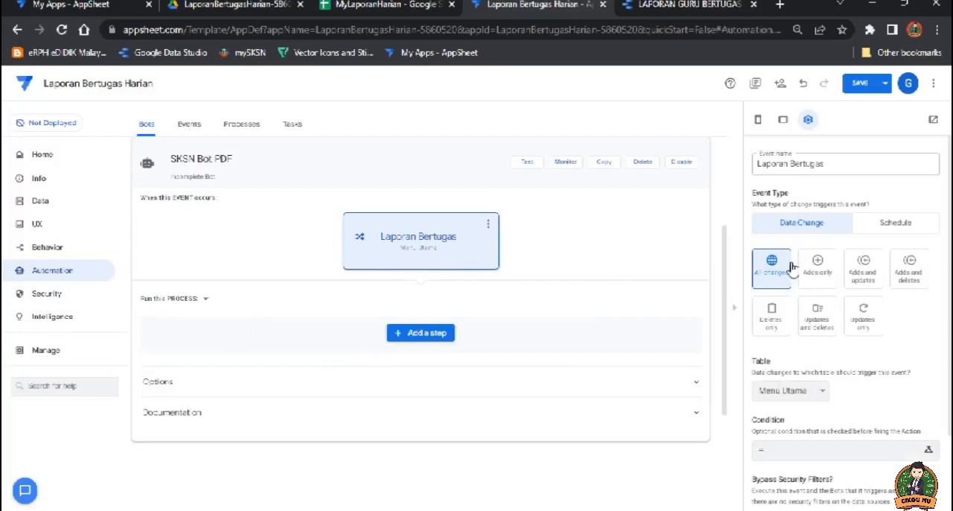
Step: Check the PDF and URL columns in the spreadsheet's Laporan Harian sheet and set the event's table to Laporan Harian in AppSheet
scroll(794, 328, "down", 2)
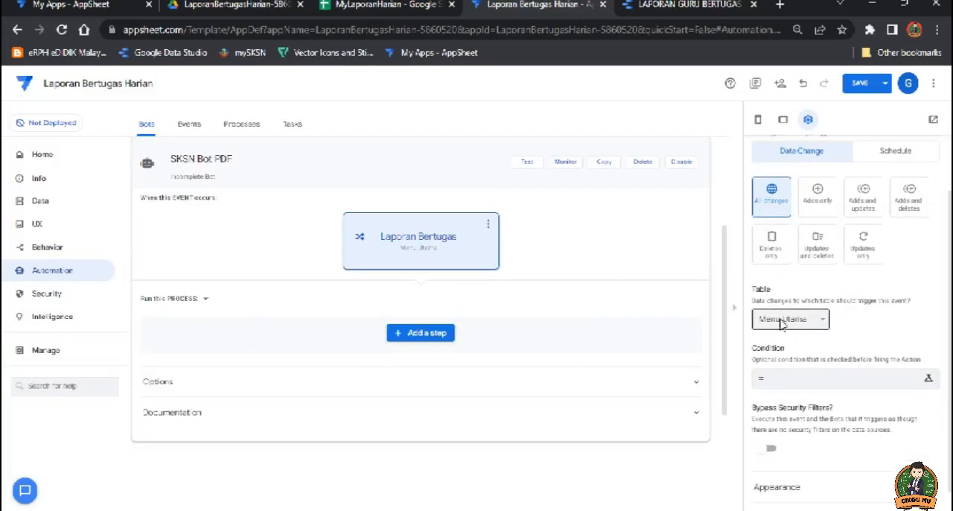
left_click(361, 4)
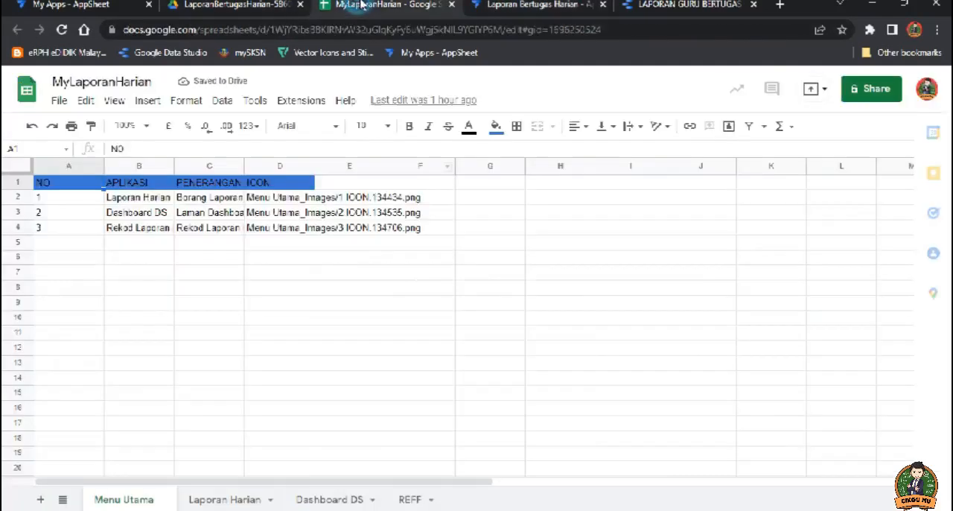
left_click(227, 499)
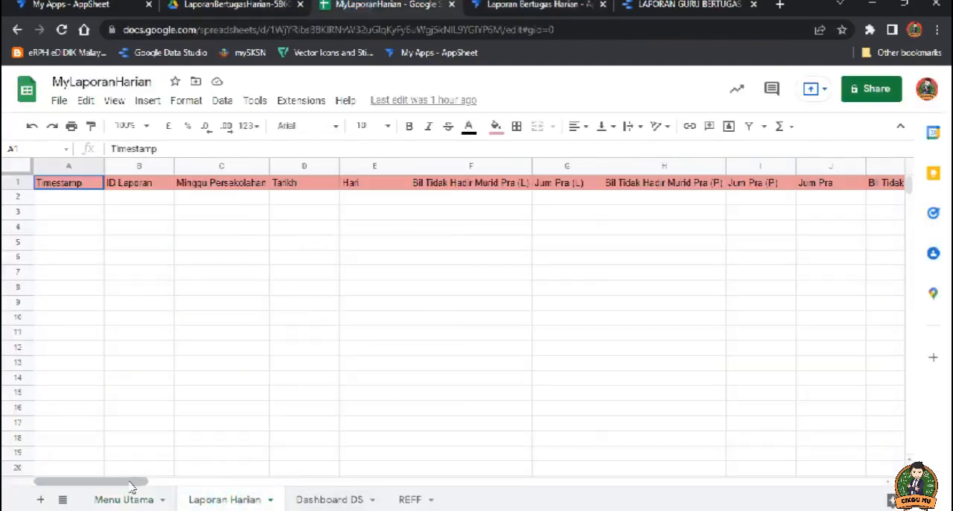
left_click_drag(132, 482, 879, 487)
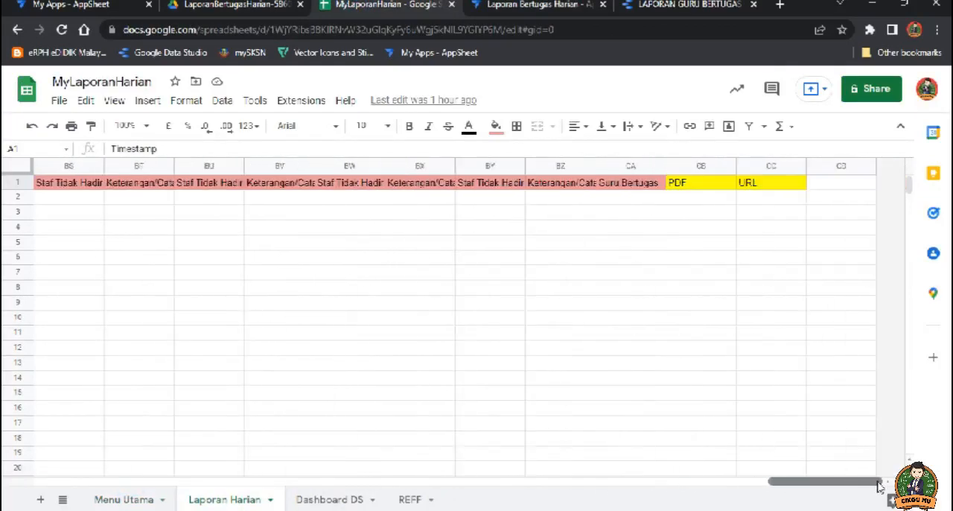
left_click(700, 199)
left_click(775, 198)
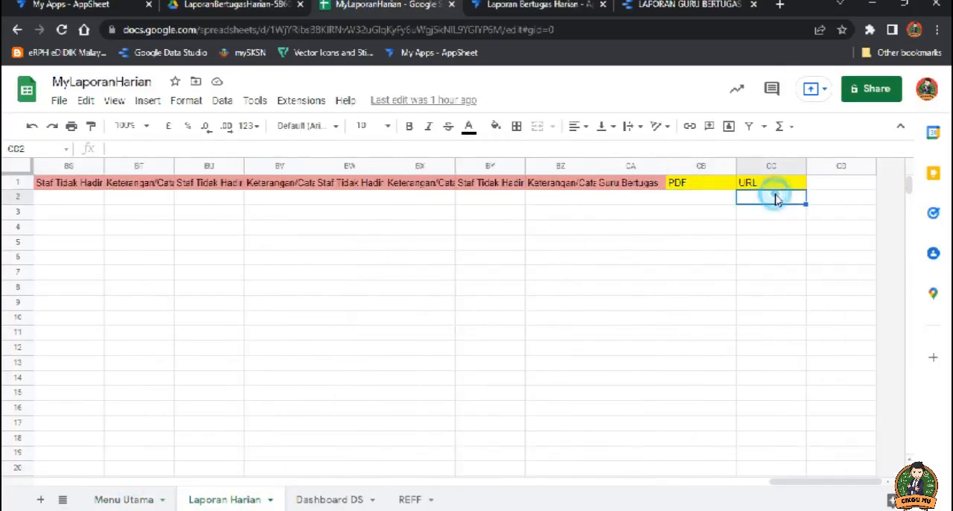
left_click(504, 5)
left_click(804, 319)
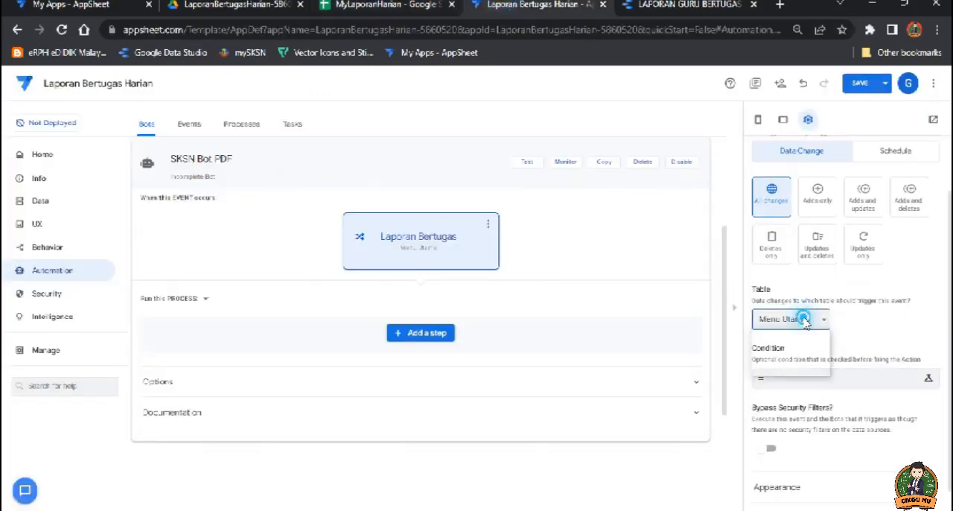
left_click(805, 347)
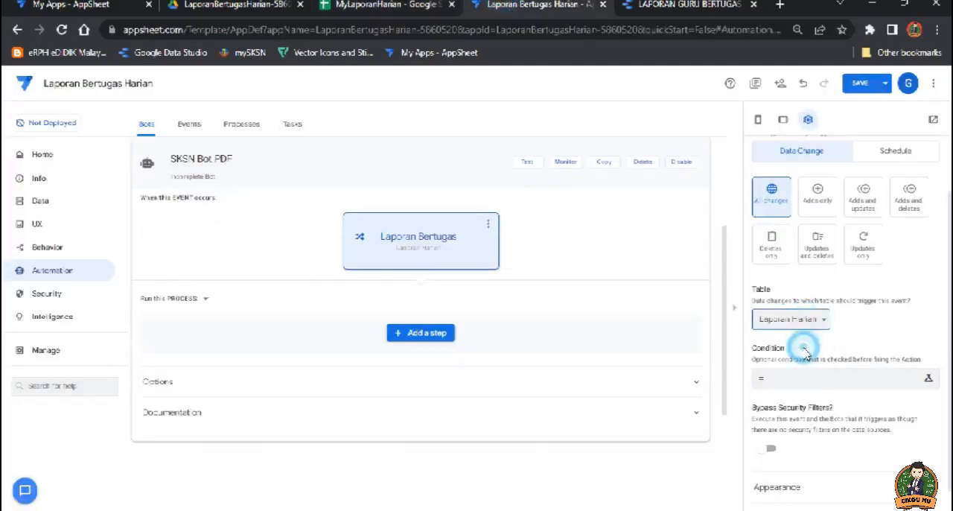
scroll(864, 337, "down", 1)
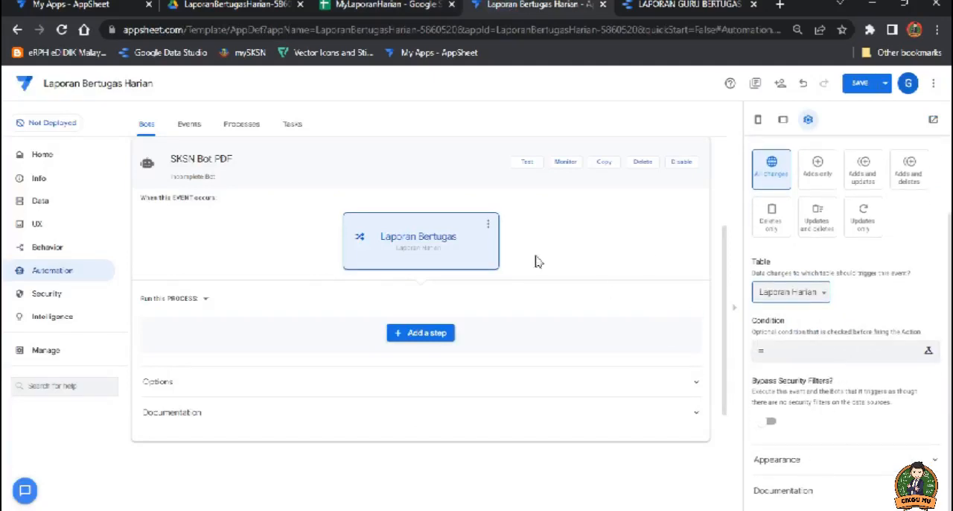
Step: Add a custom process step named "LAPORAN PDF" and create a new task for it to run
left_click(422, 337)
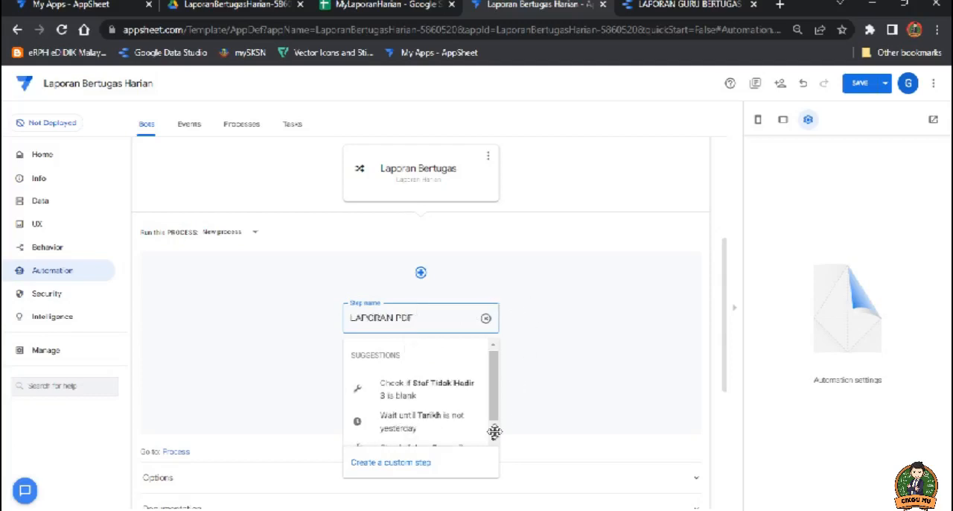
left_click(408, 466)
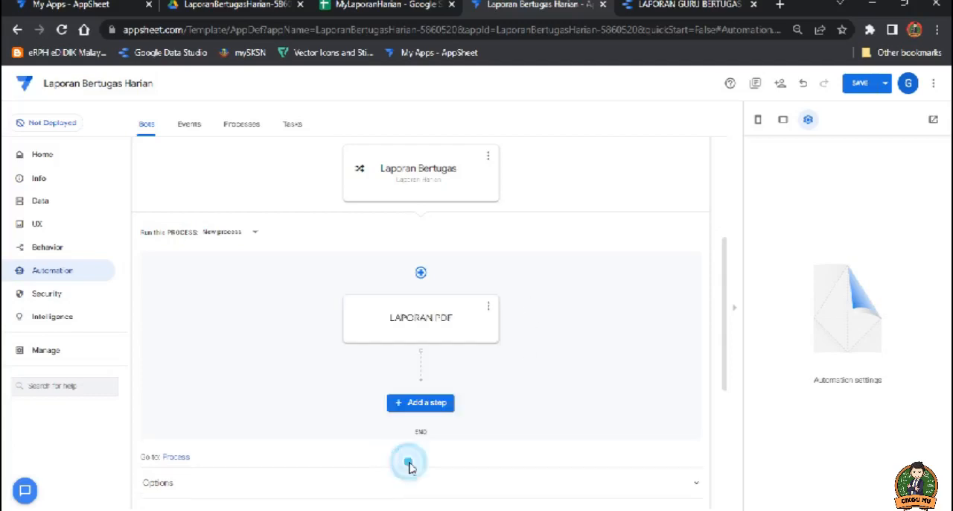
left_click(469, 316)
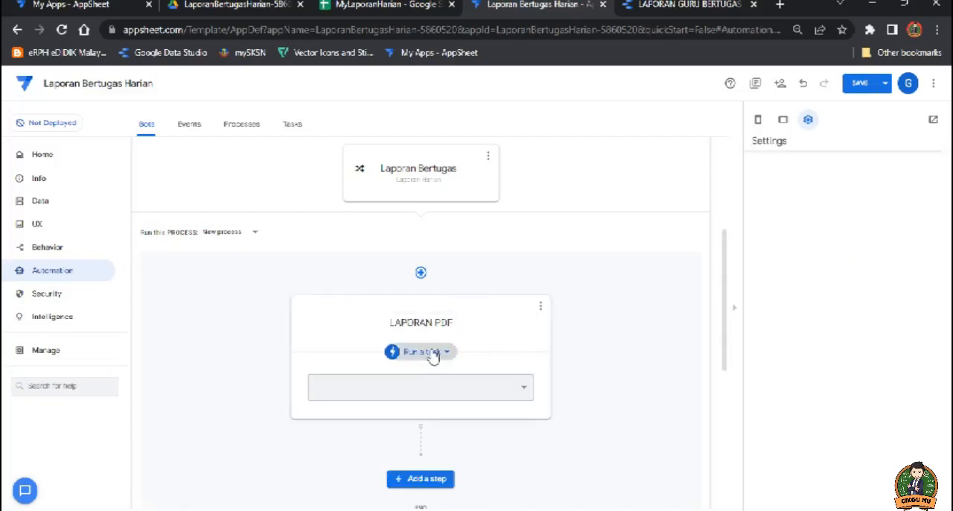
left_click(518, 389)
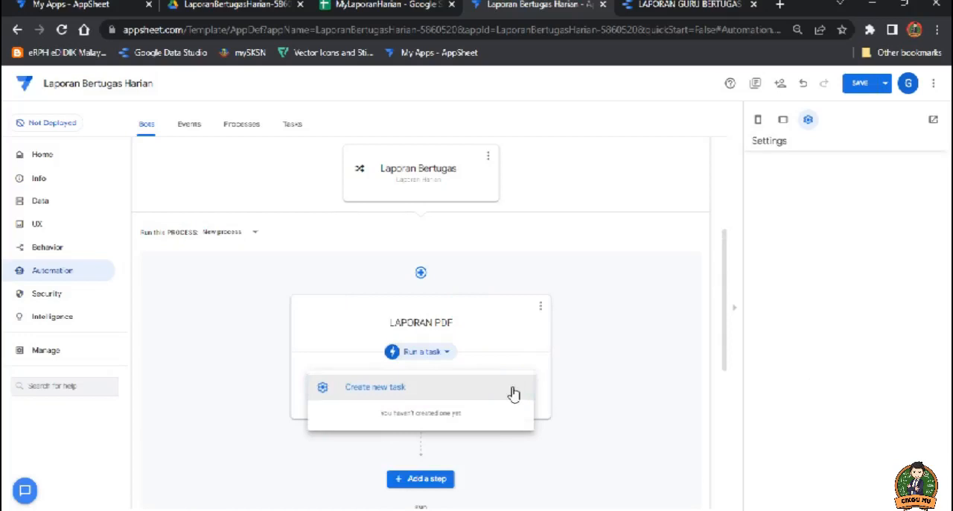
left_click(395, 395)
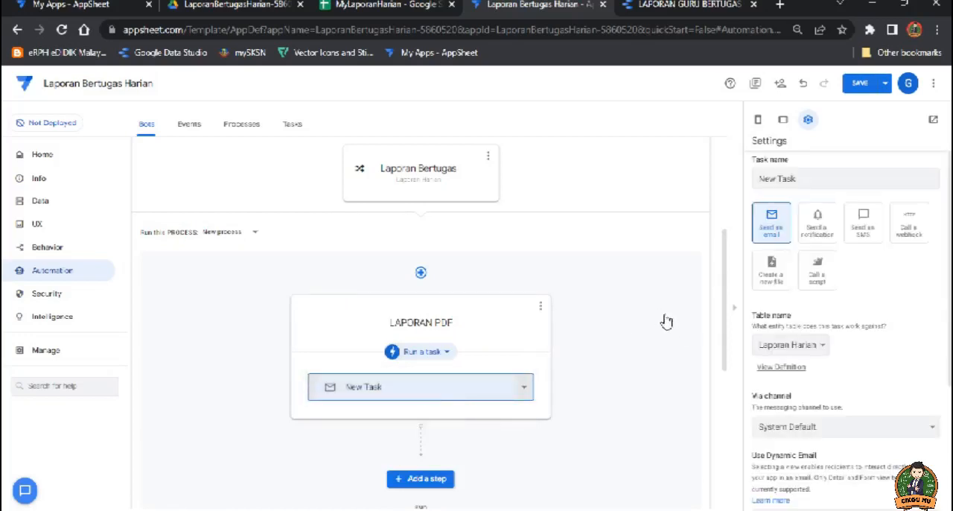
Step: Name the new task "Laporan Bertugas PDF" and set its type to Create a new file
left_click_drag(799, 178, 754, 185)
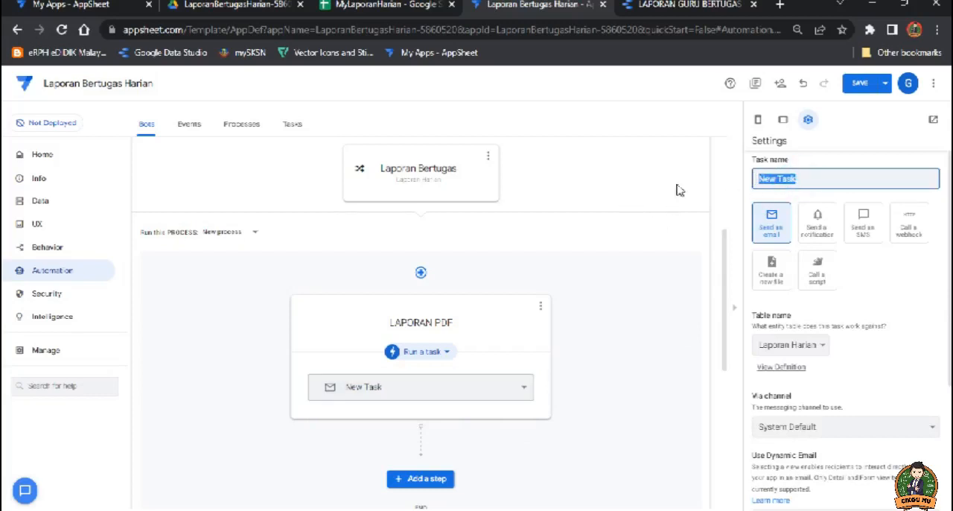
type("LA")
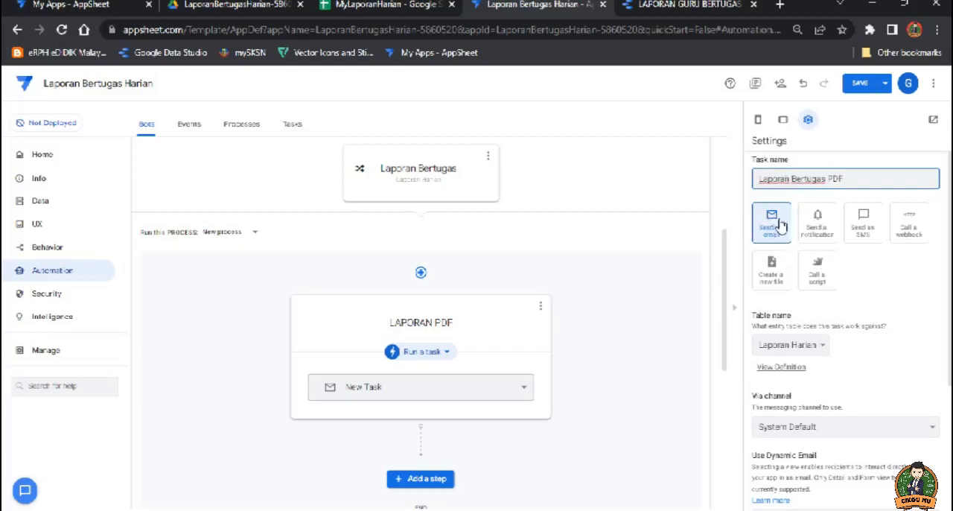
left_click(772, 270)
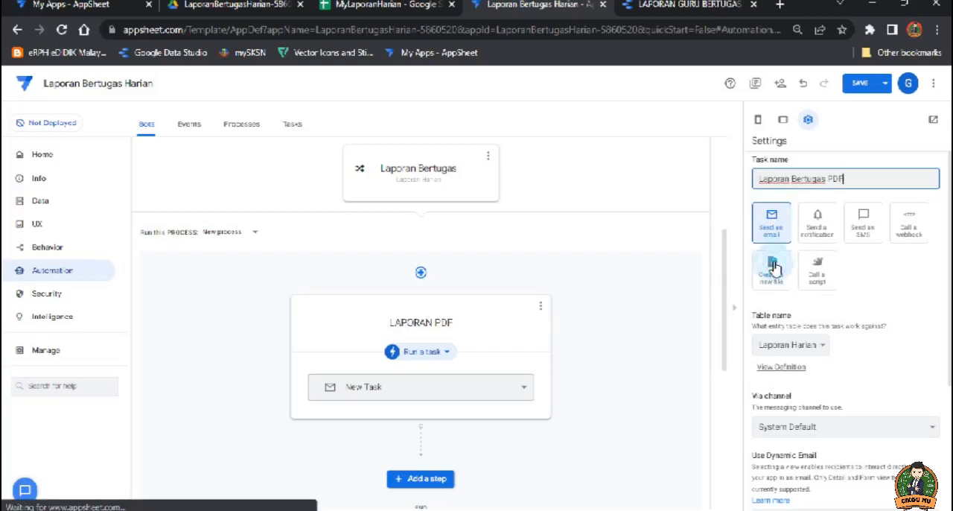
Step: Create a new template file for the task's PDF document body
scroll(872, 295, "down", 1)
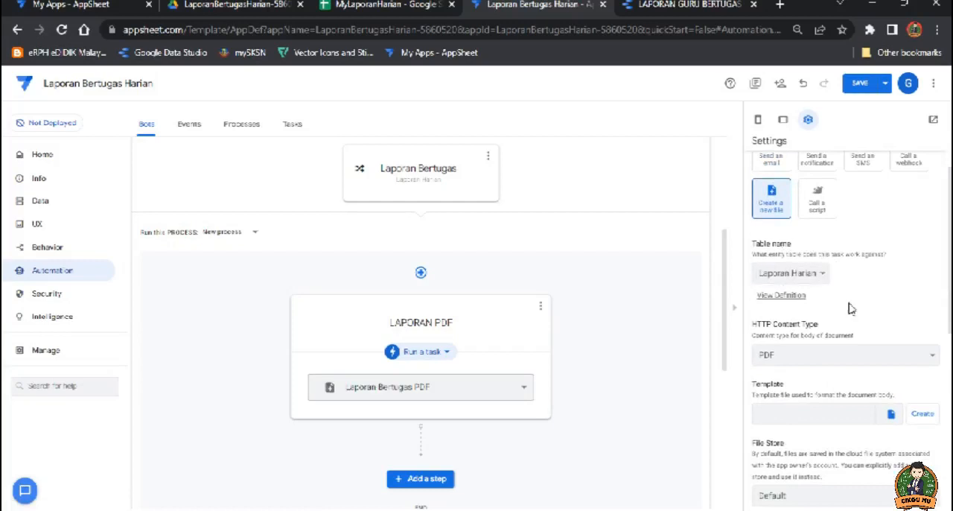
scroll(789, 294, "down", 2)
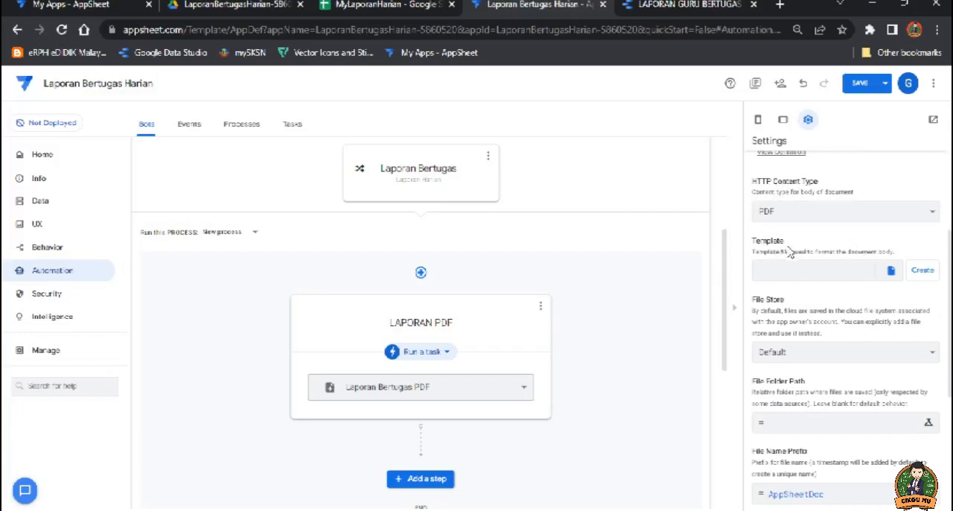
left_click(925, 271)
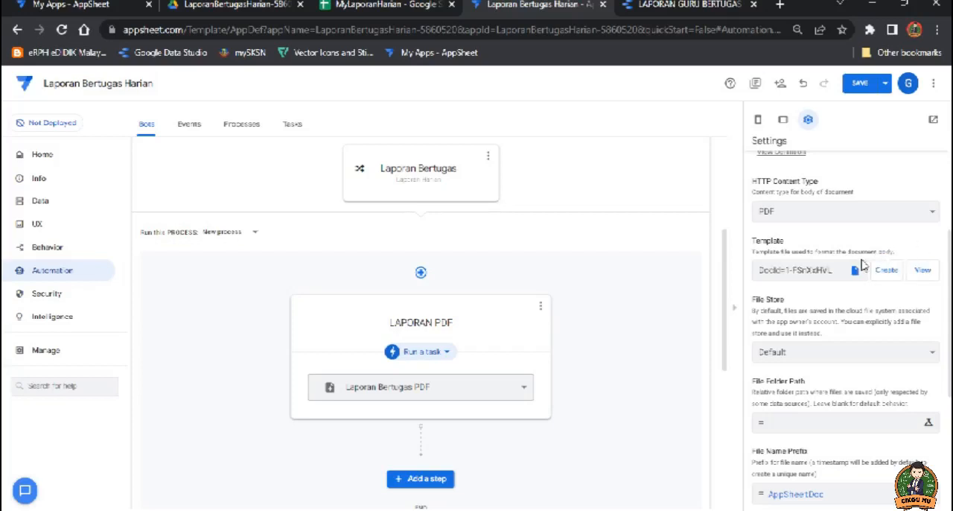
Step: Select Default as the task's file store, then check the app's data folder in Google Drive and return to the task settings
scroll(832, 327, "down", 1)
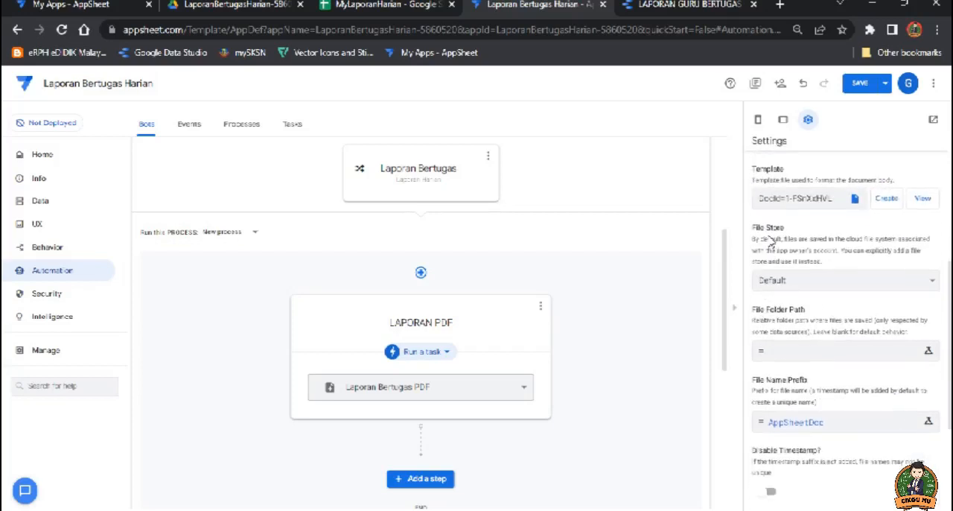
left_click(854, 281)
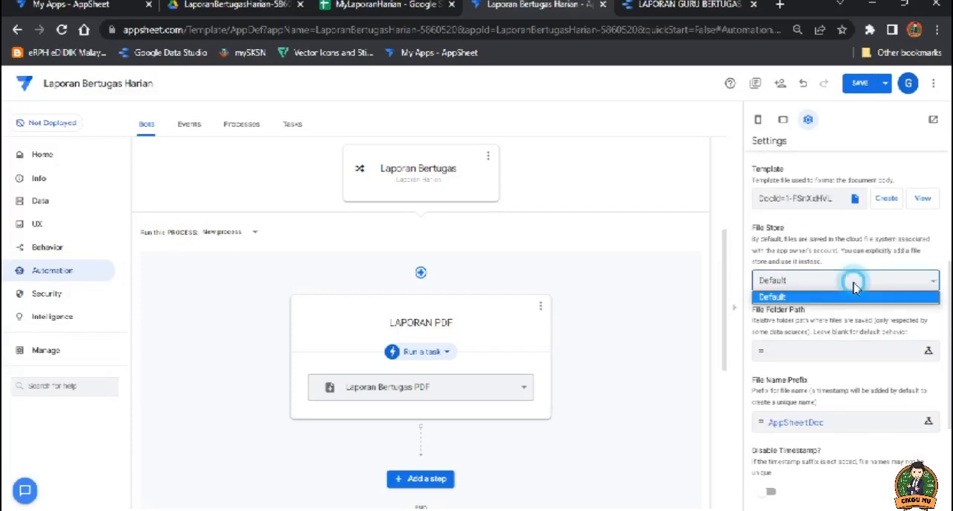
left_click(811, 298)
scroll(784, 313, "down", 1)
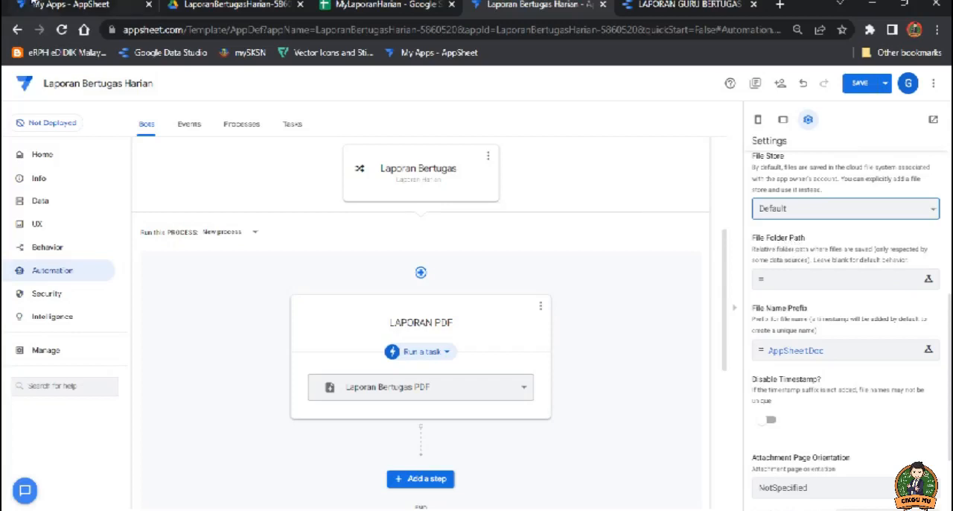
left_click(216, 6)
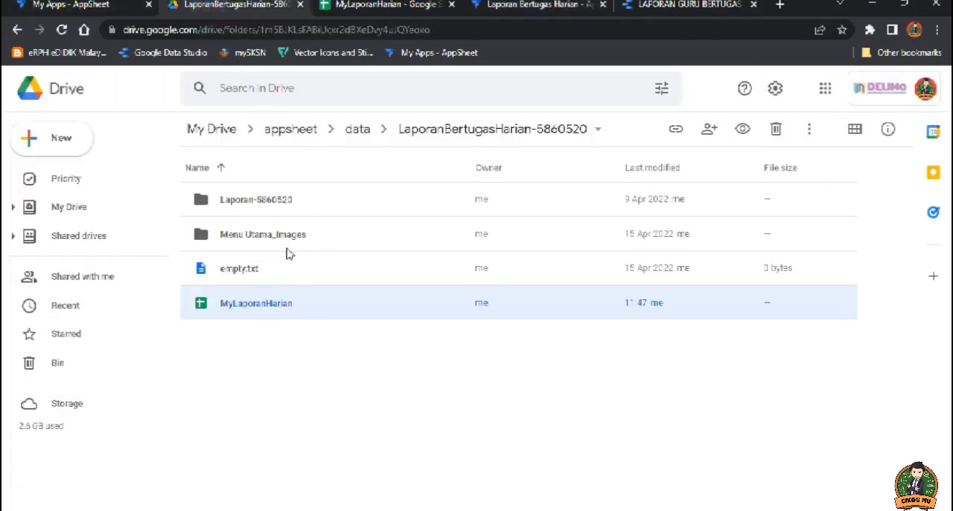
left_click(532, 10)
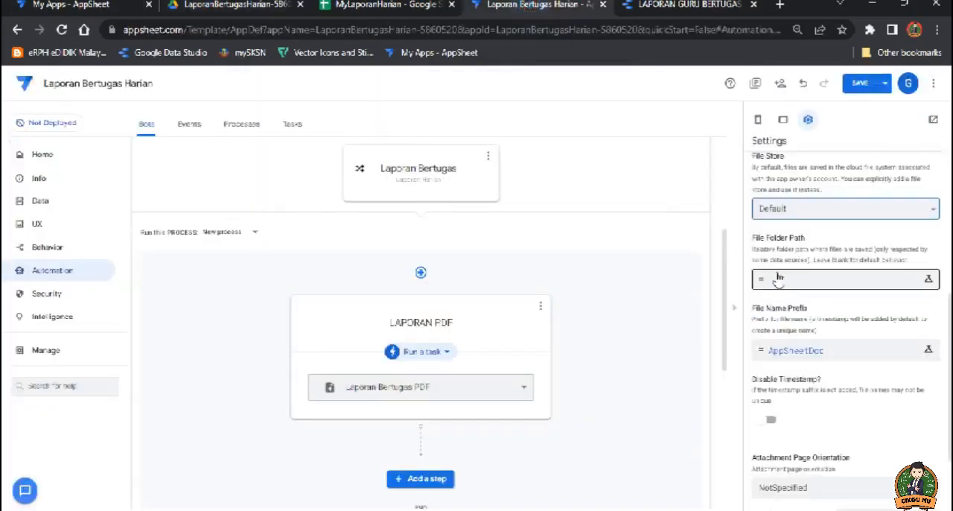
Step: Set the Laporan Bertugas PDF task's file folder path expression to "/fail laporan/" and save it
left_click(801, 278)
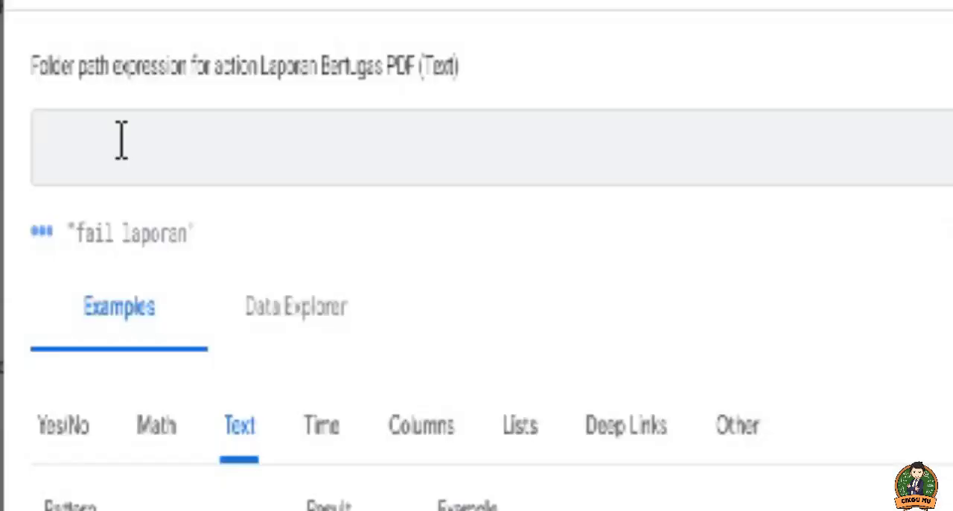
type("\"")
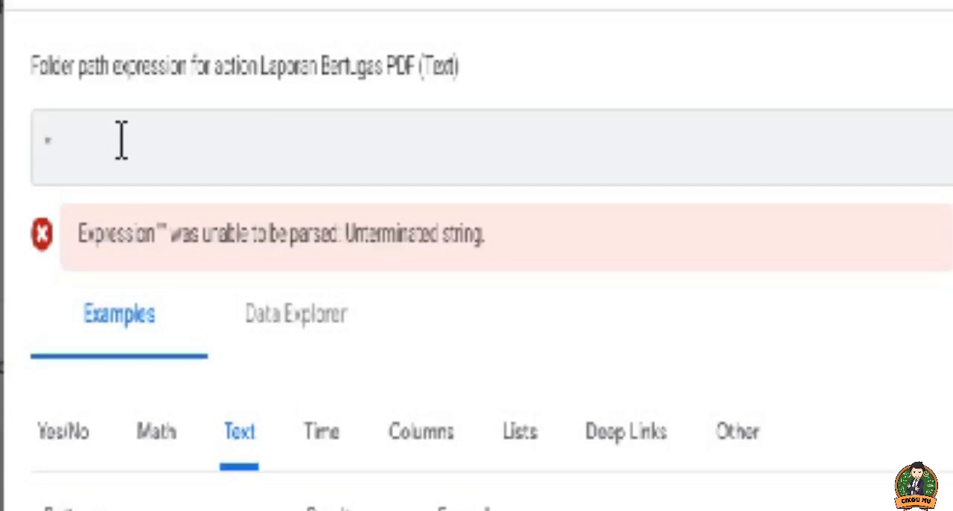
type("/")
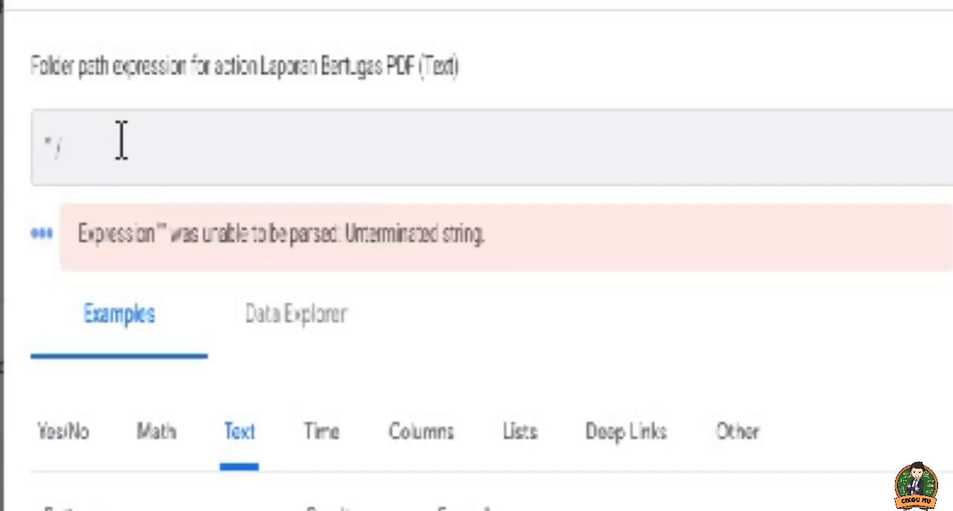
type("fail")
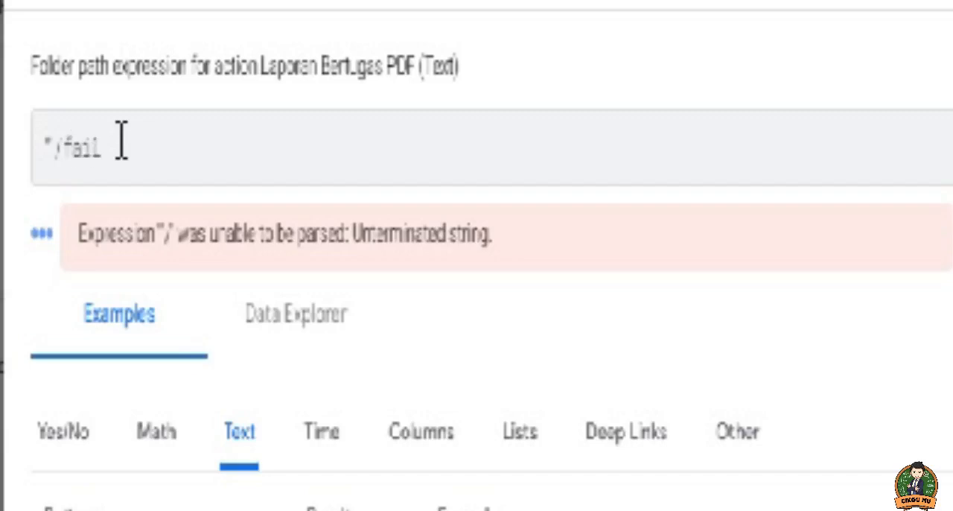
type(" Laporan")
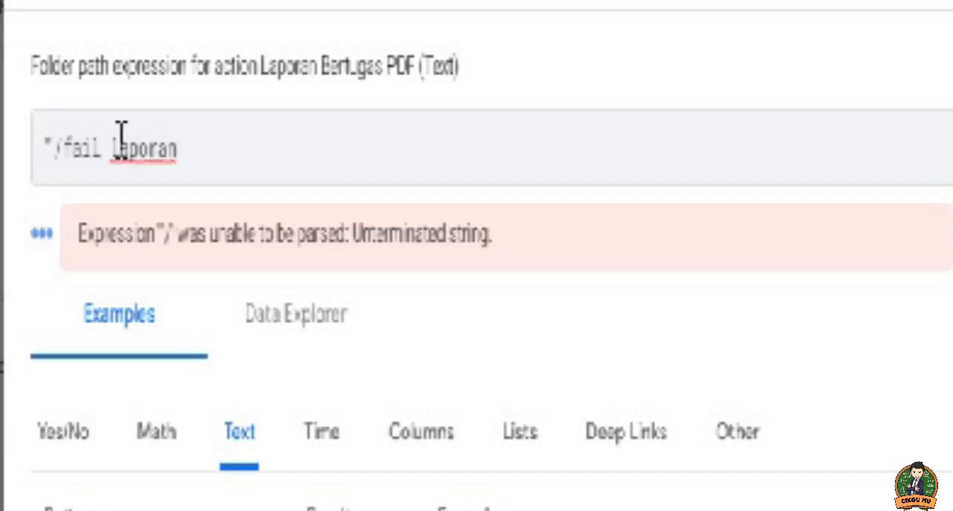
type("/\"")
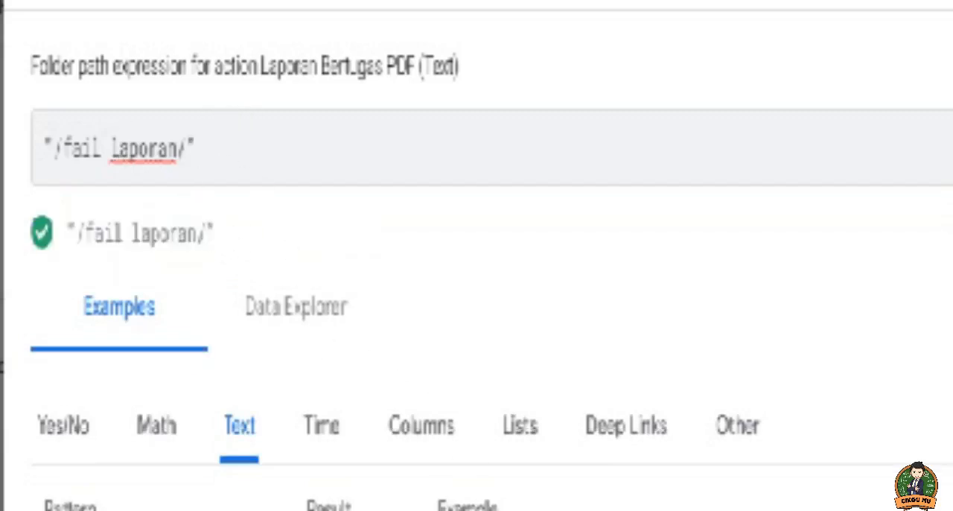
left_click(702, 478)
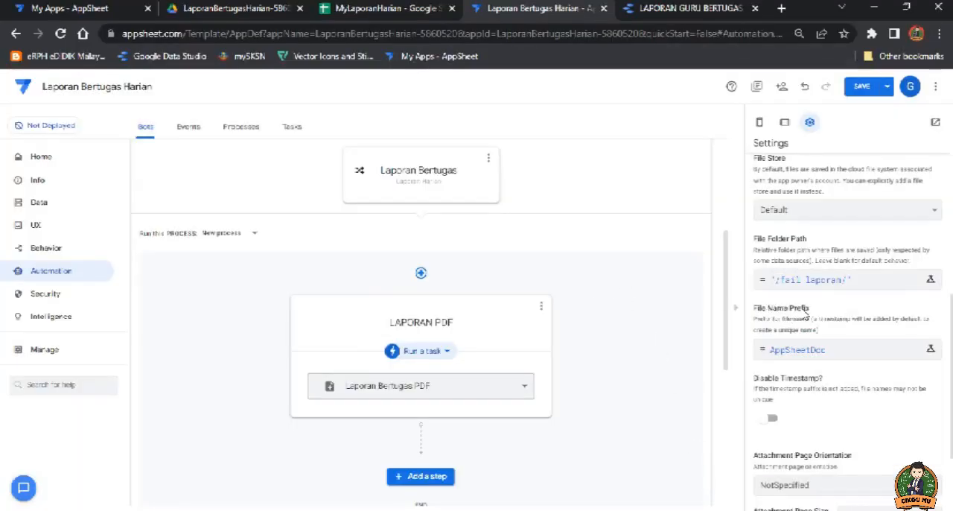
Step: Open the task's file name prefix expression, then copy the Tarikh column header from the Laporan Harian sheet in MyLaporanHarian
left_click(833, 354)
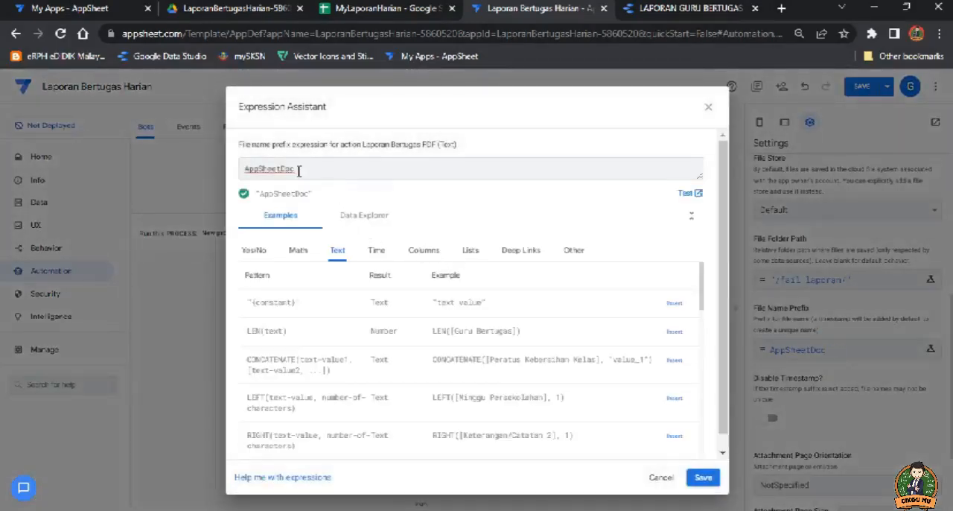
left_click_drag(299, 171, 240, 170)
left_click(384, 9)
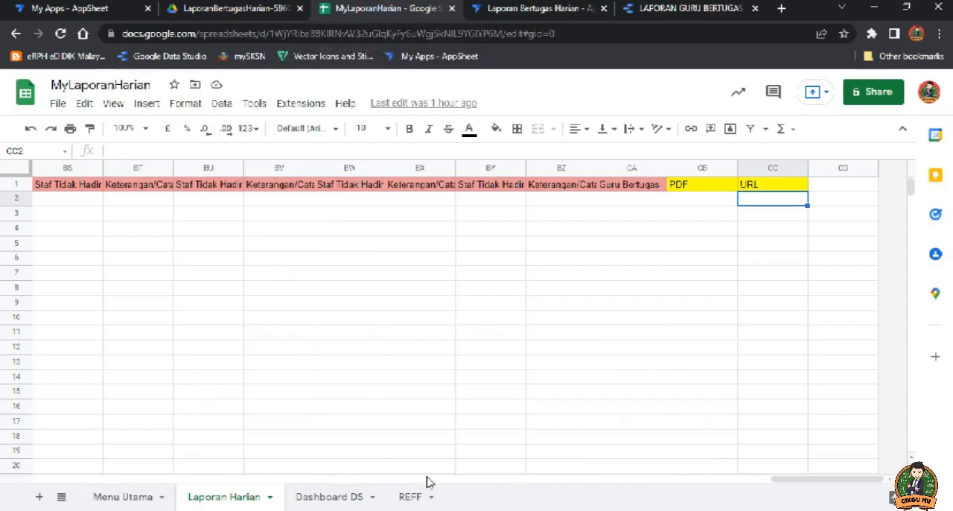
left_click_drag(856, 480, 91, 452)
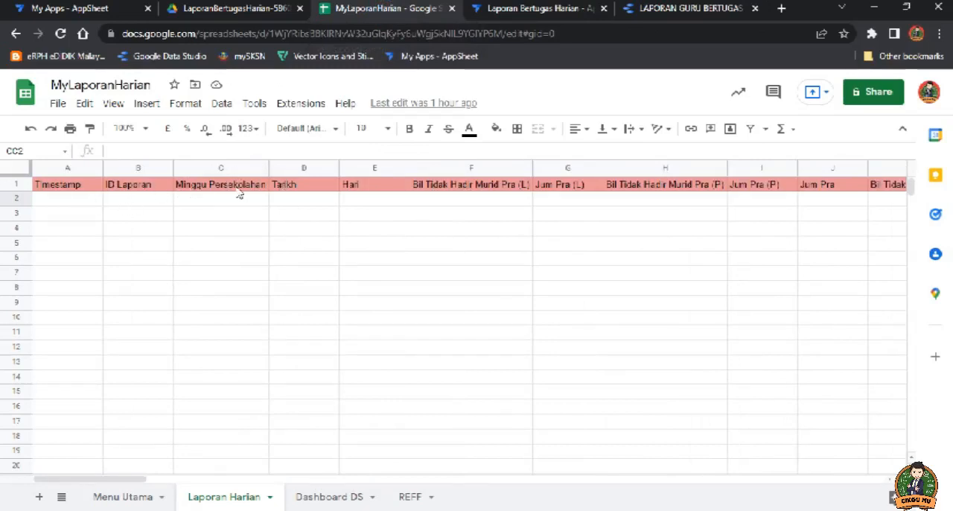
left_click(292, 198)
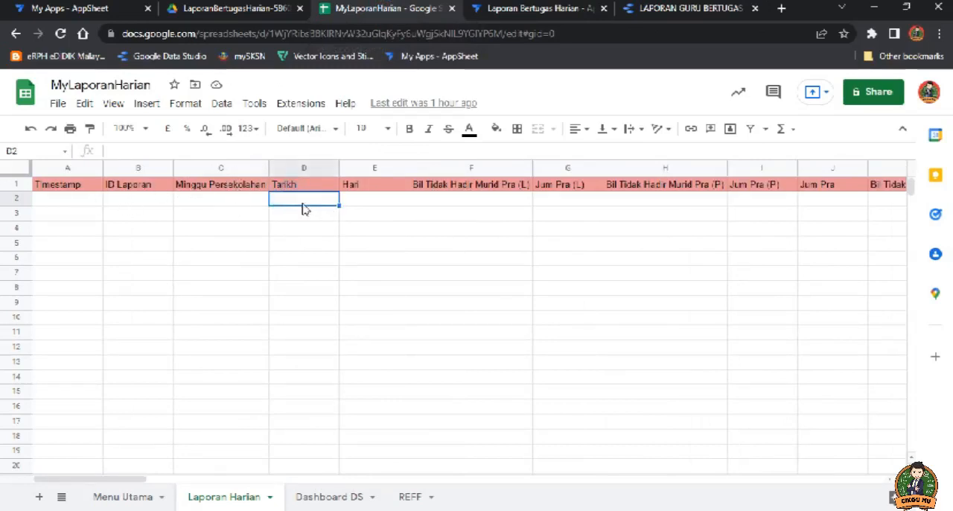
left_click(365, 201)
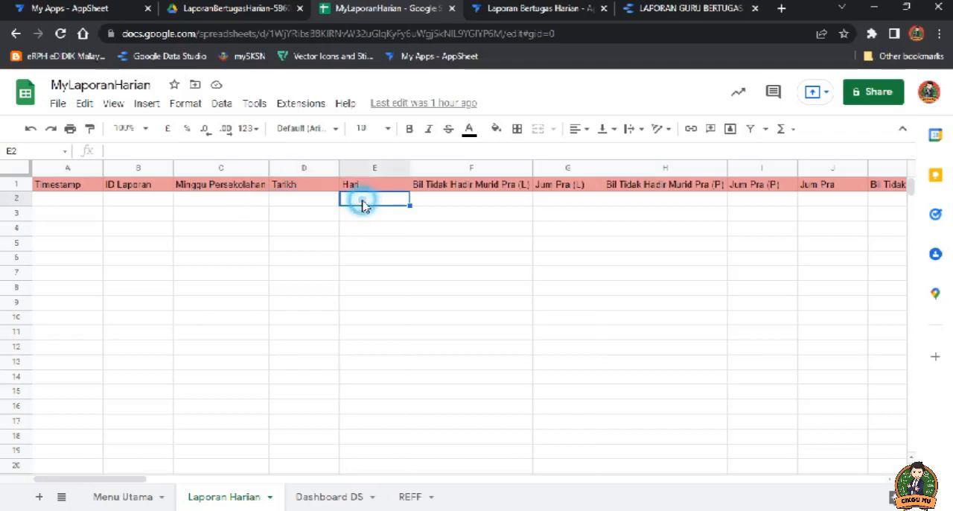
left_click(298, 195)
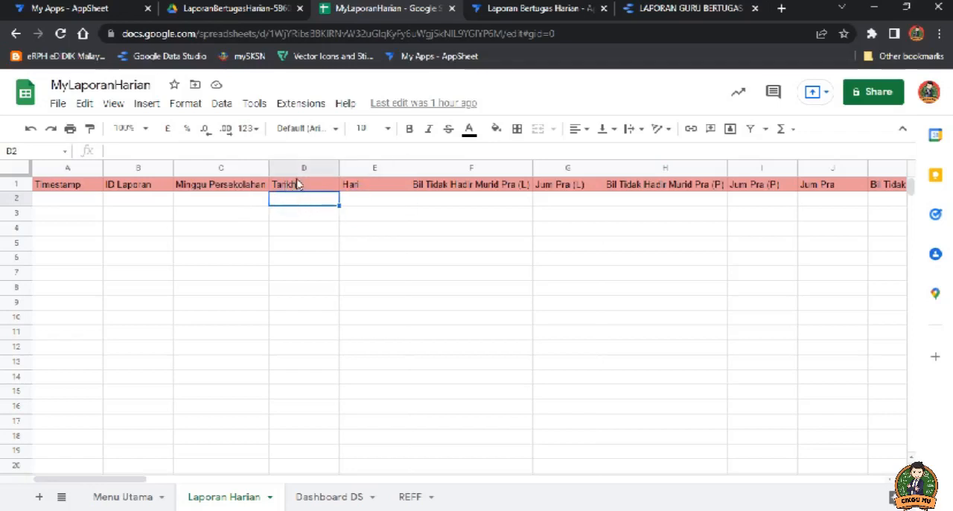
left_click(288, 187)
left_click_drag(140, 151, 77, 155)
key("ctrl+c")
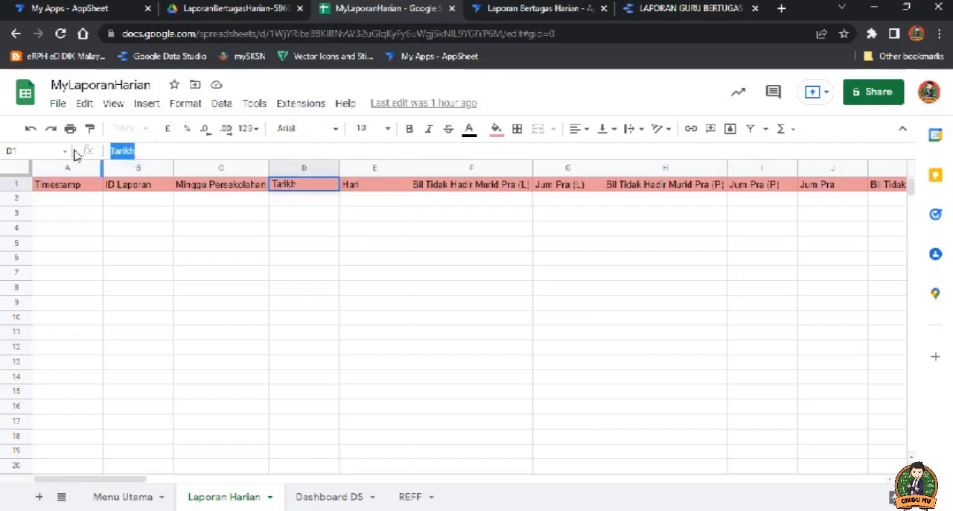
Step: Return to the AppSheet editor, replace the file name prefix expression with [Tarikh] and save it
left_click(477, 7)
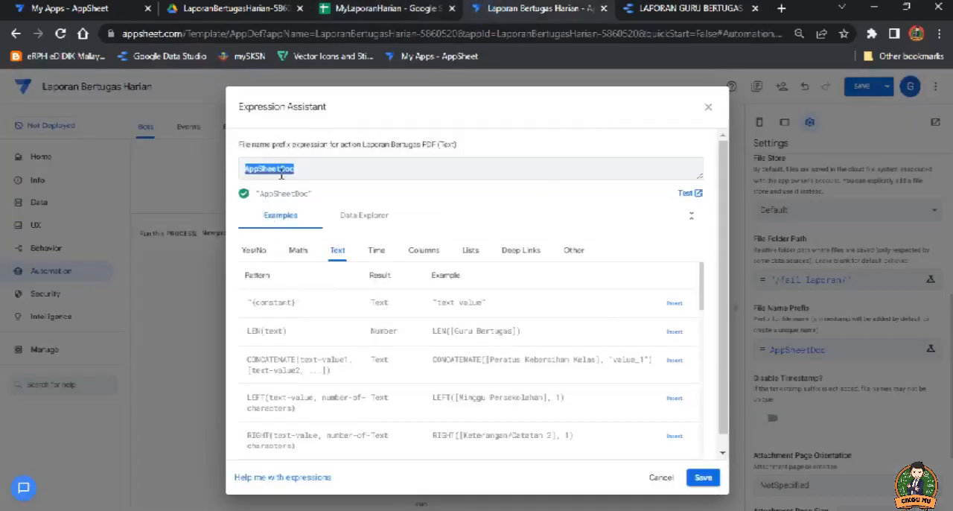
key("ctrl+v")
left_click(248, 170)
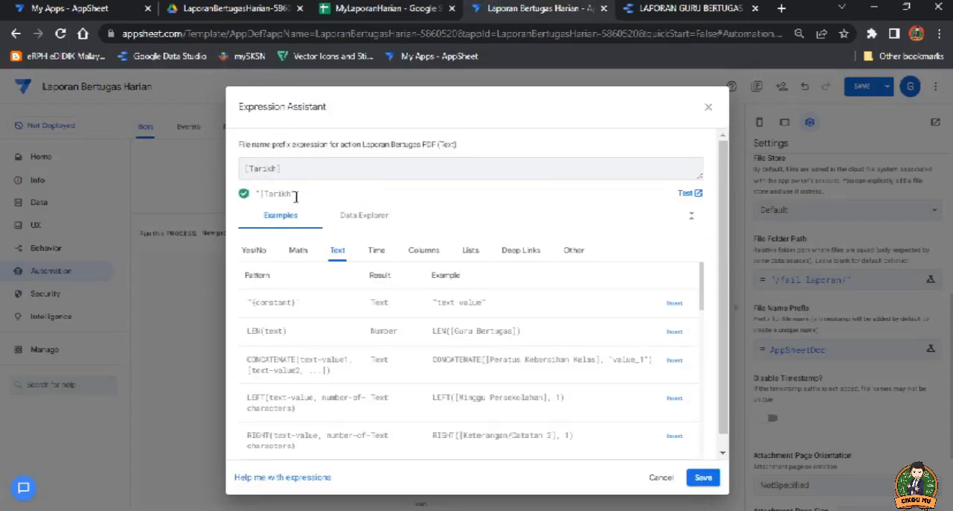
left_click(702, 479)
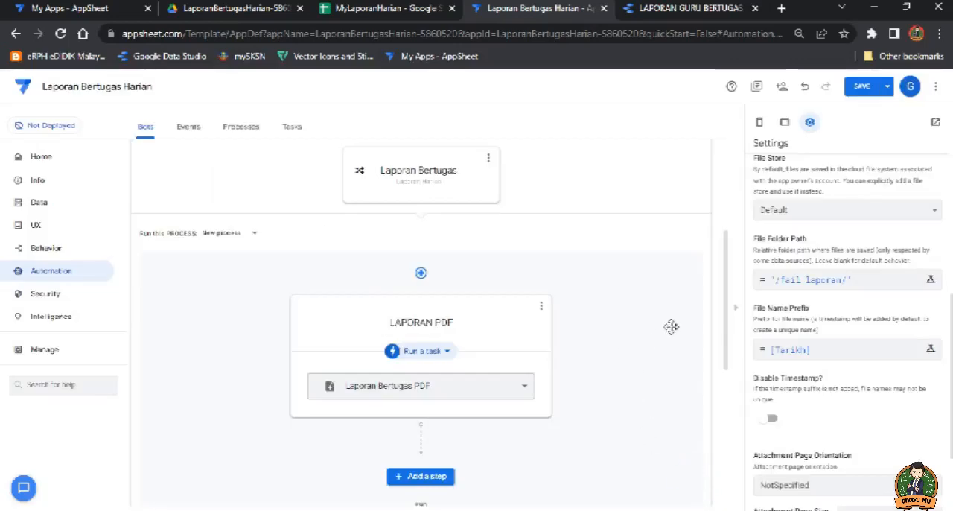
Step: Disable the timestamp in the file name and set the attachment page to Portrait orientation at A4 size
scroll(805, 344, "down", 1)
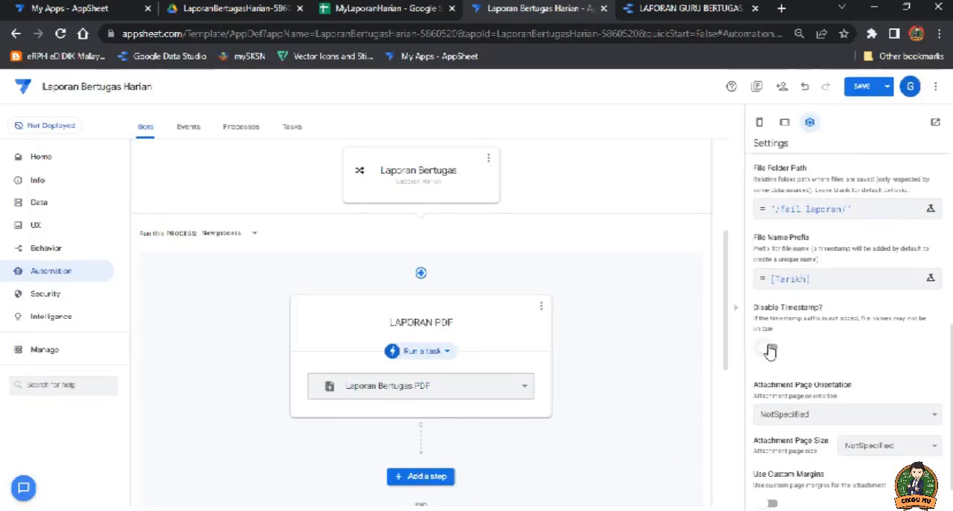
left_click(770, 349)
scroll(847, 370, "down", 1)
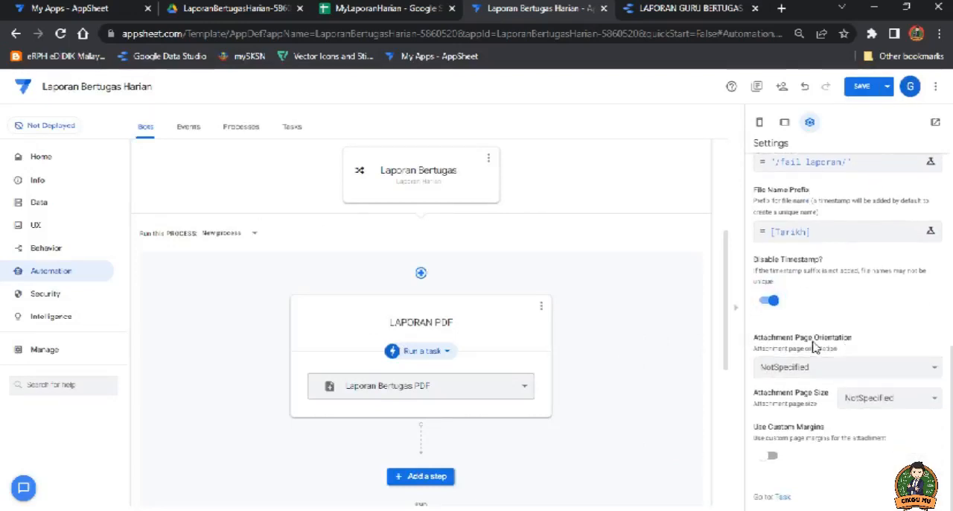
left_click(904, 366)
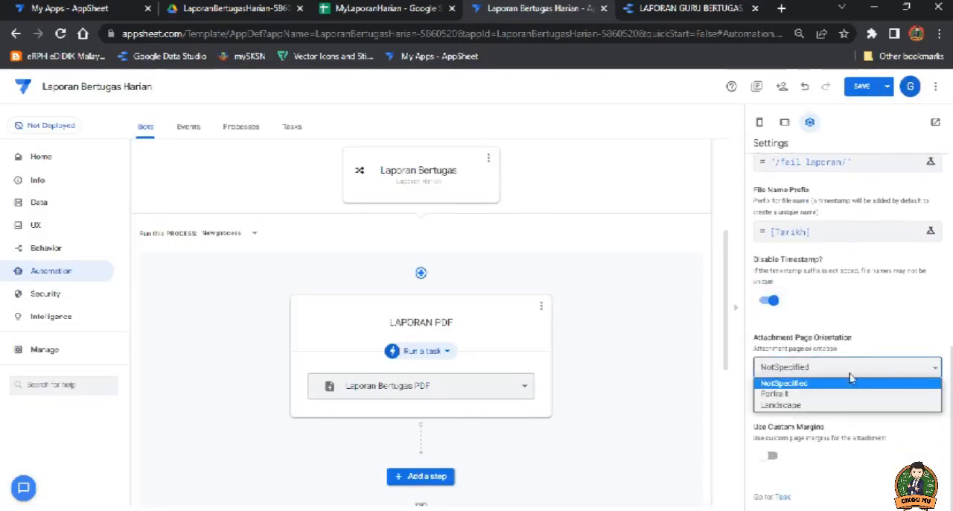
left_click(799, 395)
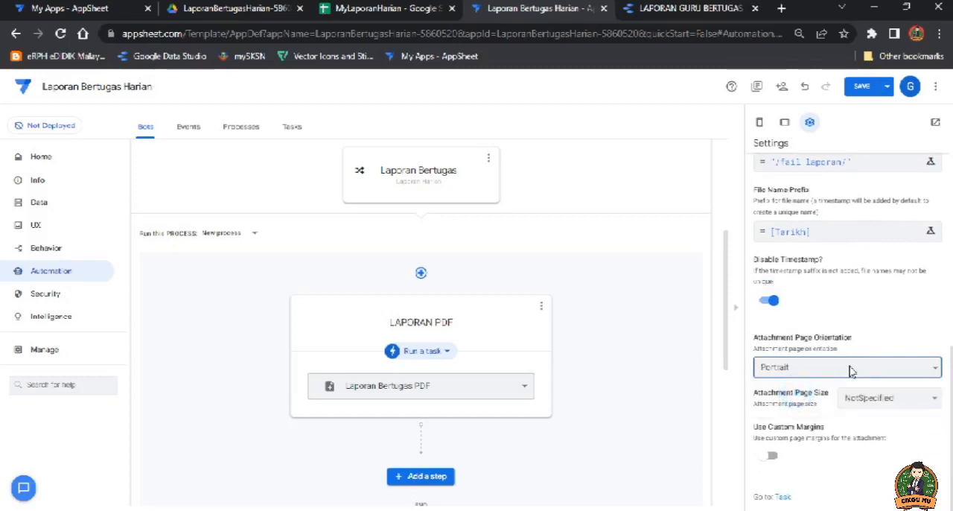
left_click(905, 399)
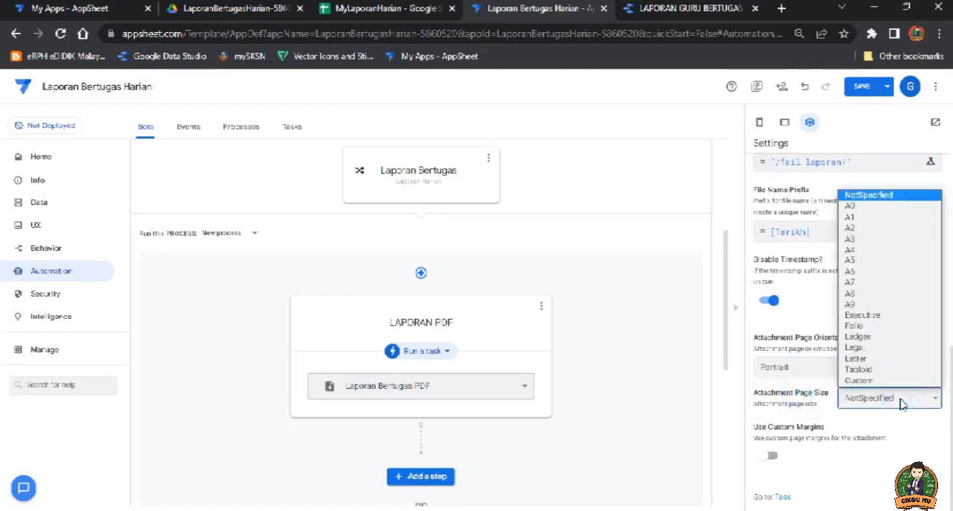
left_click(858, 251)
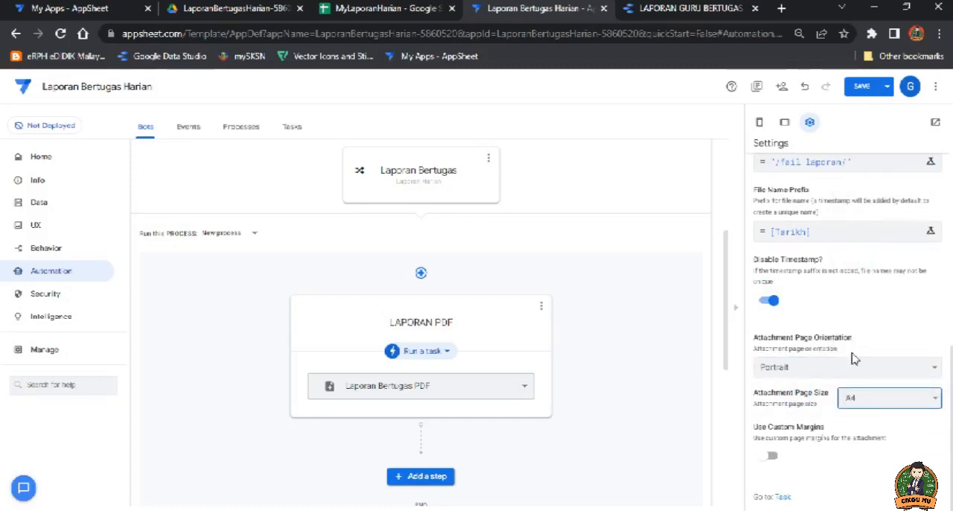
Step: View the task's body template document to examine its Laporan Harian field placeholders, then return to the AppSheet editor
scroll(855, 359, "up", 5)
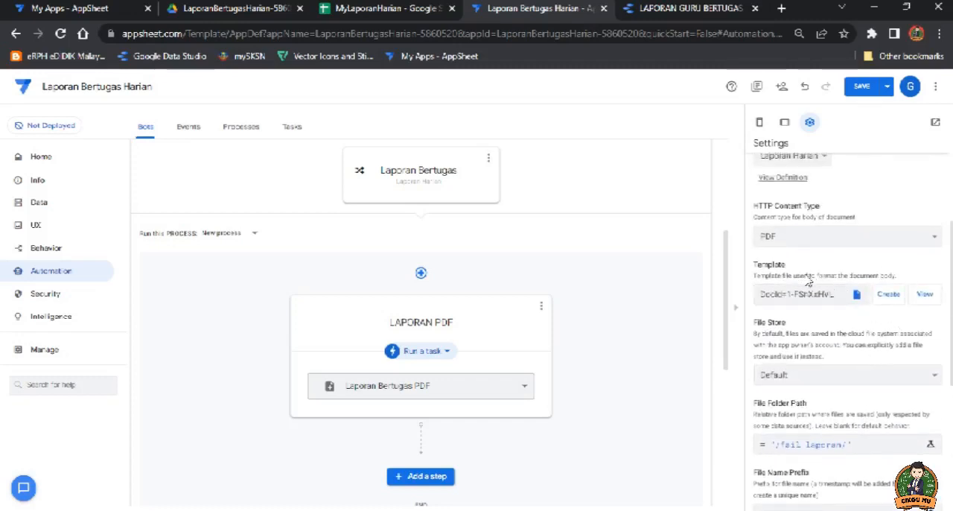
left_click(926, 296)
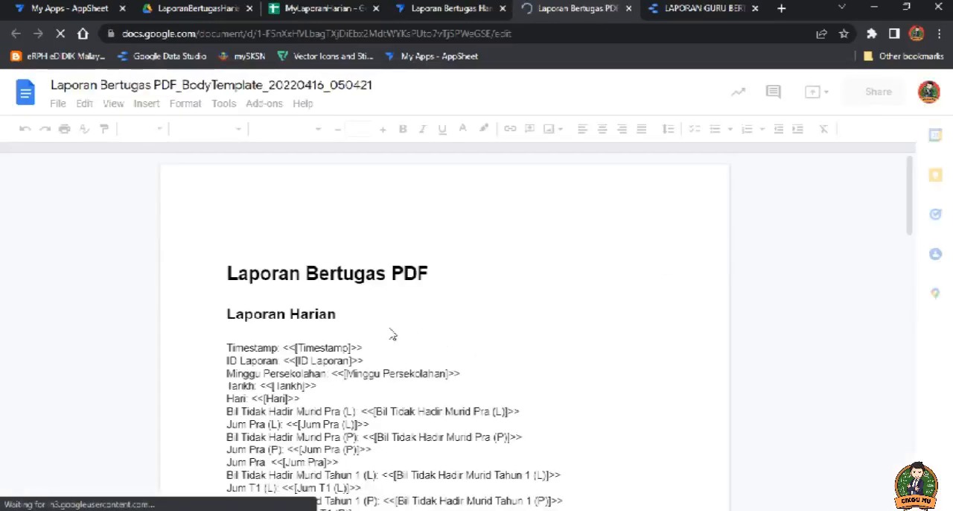
scroll(393, 335, "down", 3)
scroll(393, 335, "down", 10)
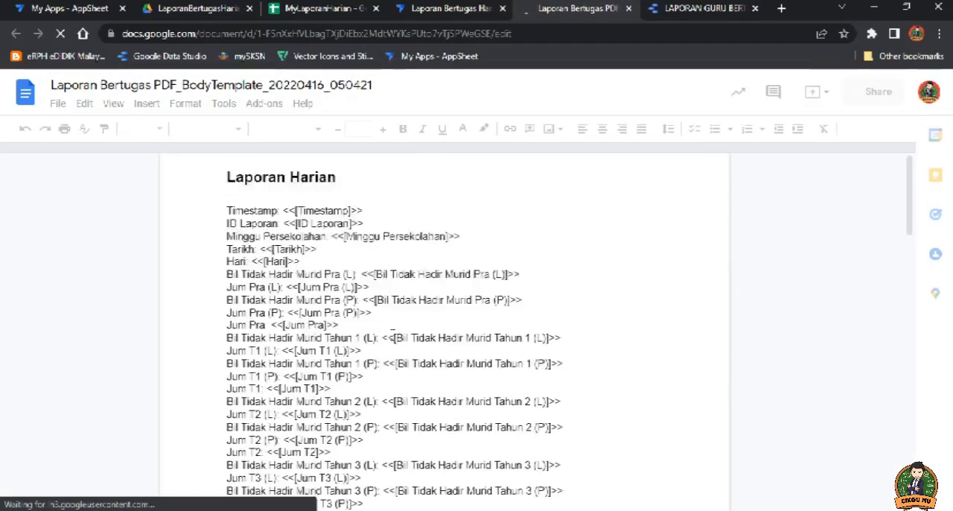
scroll(392, 338, "up", 15)
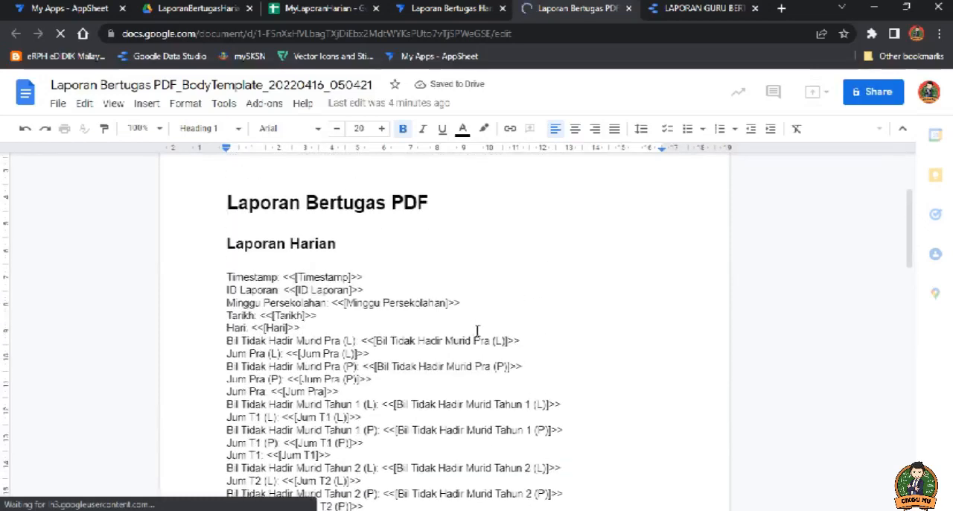
left_click(451, 9)
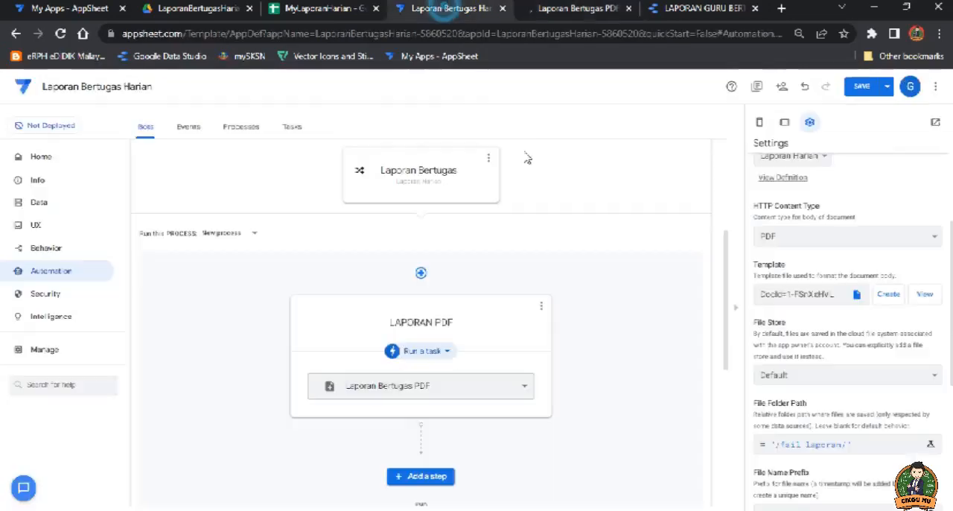
Step: Review the task's file settings and save the app
scroll(600, 352, "down", 2)
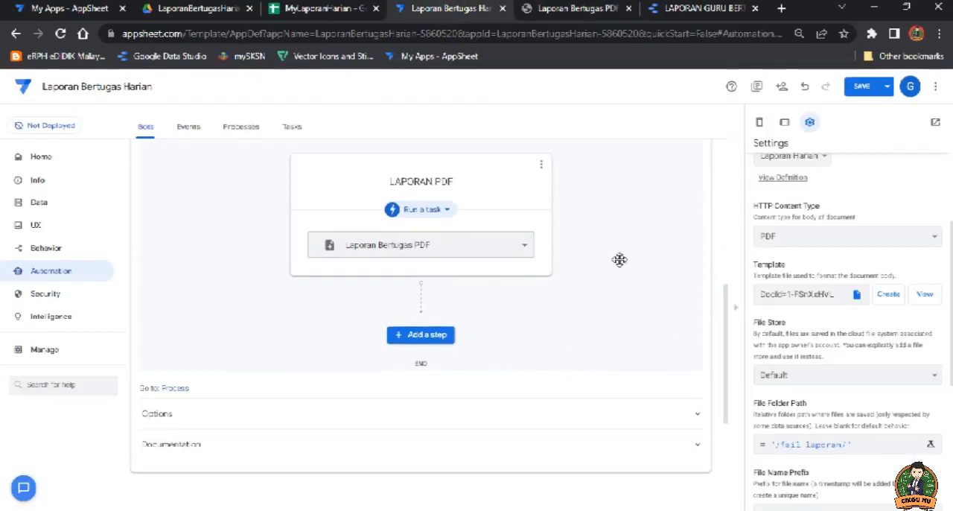
scroll(481, 313, "down", 1)
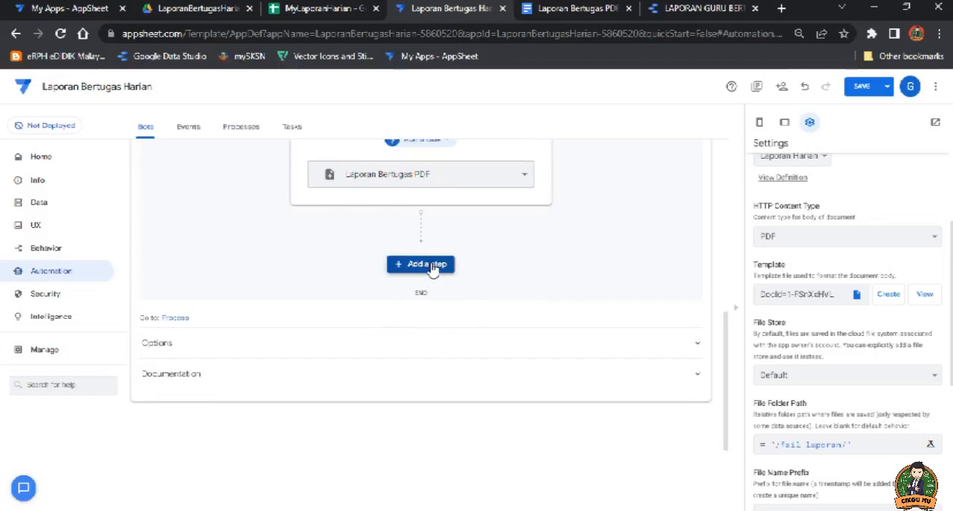
scroll(812, 339, "down", 2)
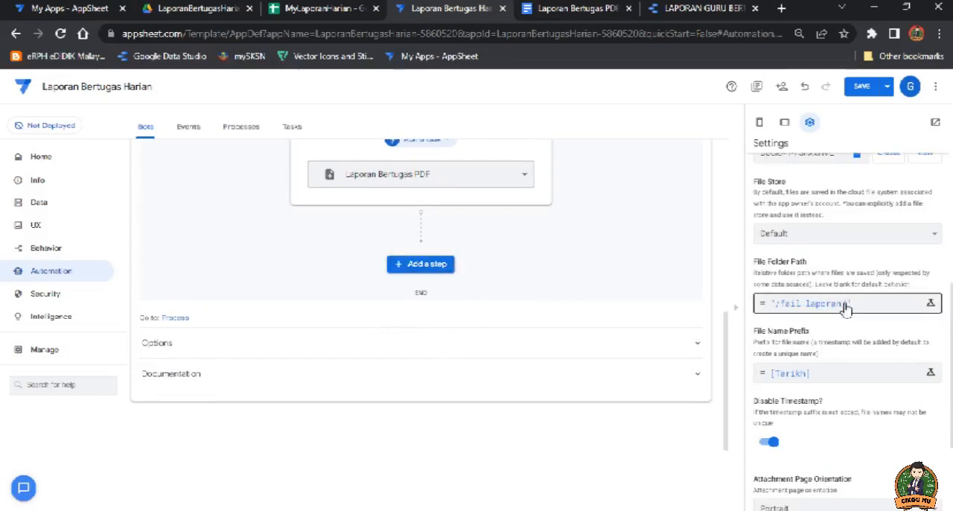
left_click(862, 86)
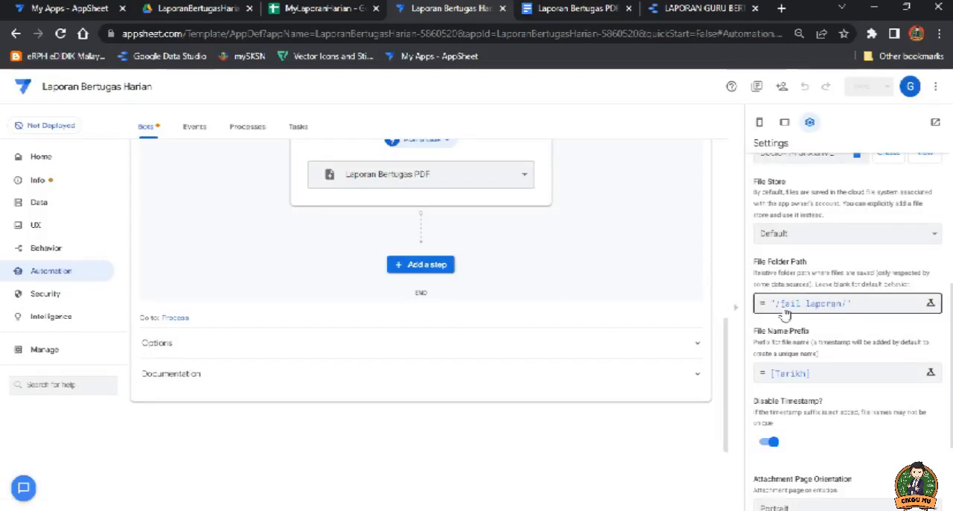
Step: Add a custom step named Jana Laporan after the LAPORAN PDF step in the bot's process
left_click(426, 266)
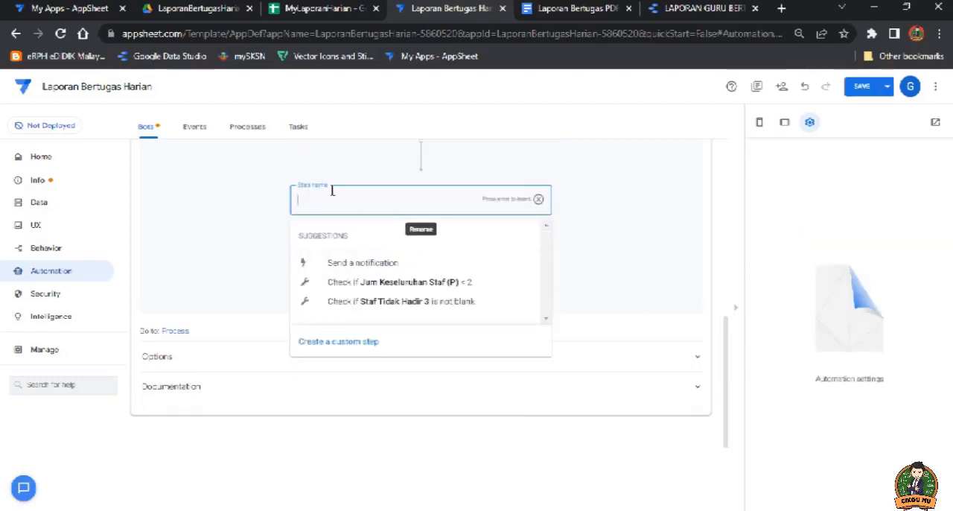
type("Jana Laporan")
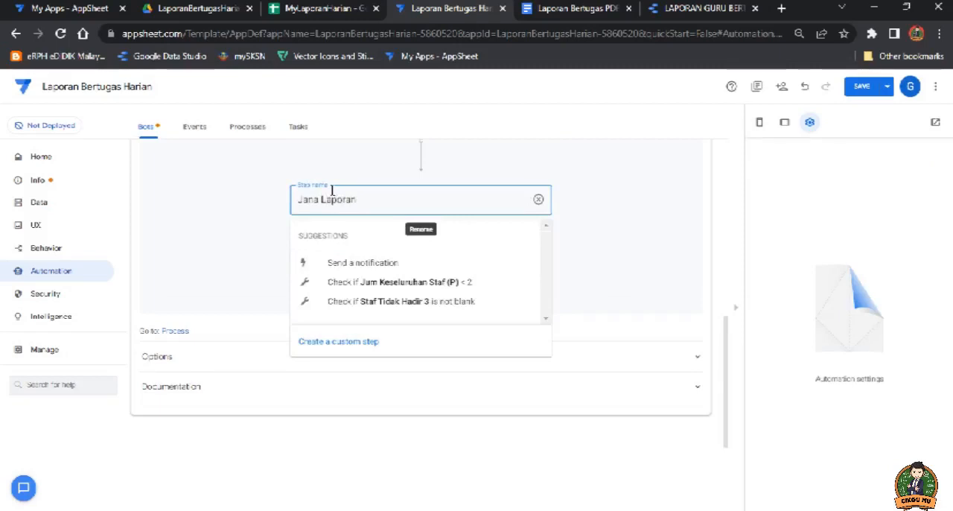
left_click(369, 344)
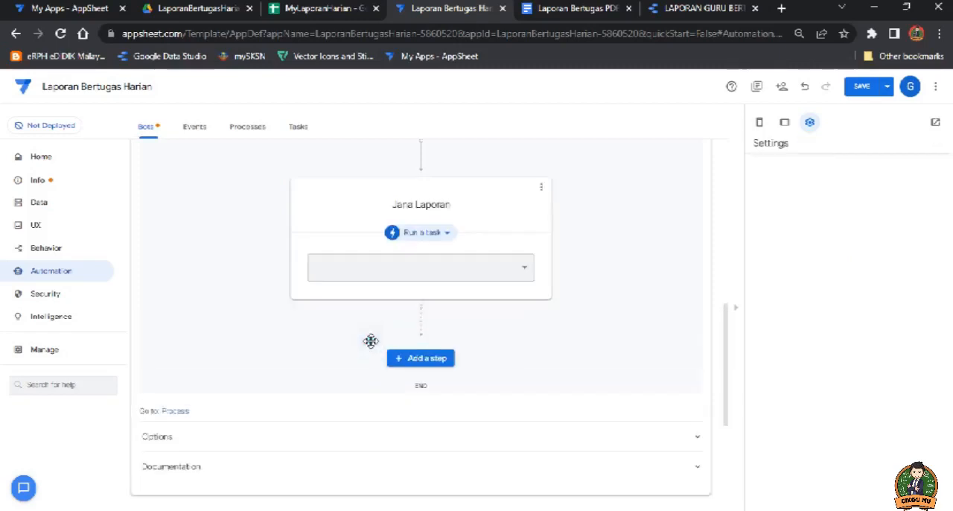
Step: Change the Jana Laporan step's type to run a data action
scroll(439, 240, "up", 2)
left_click(436, 243)
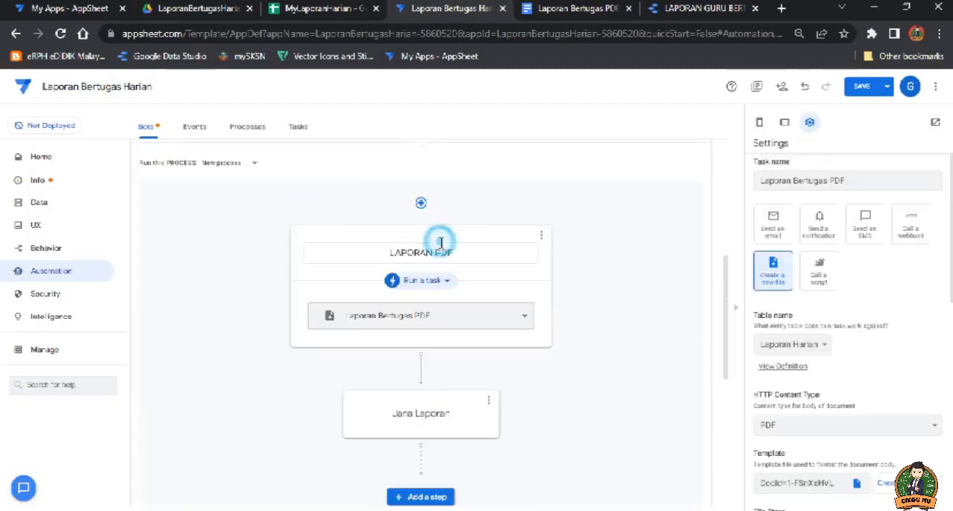
scroll(454, 283, "down", 3)
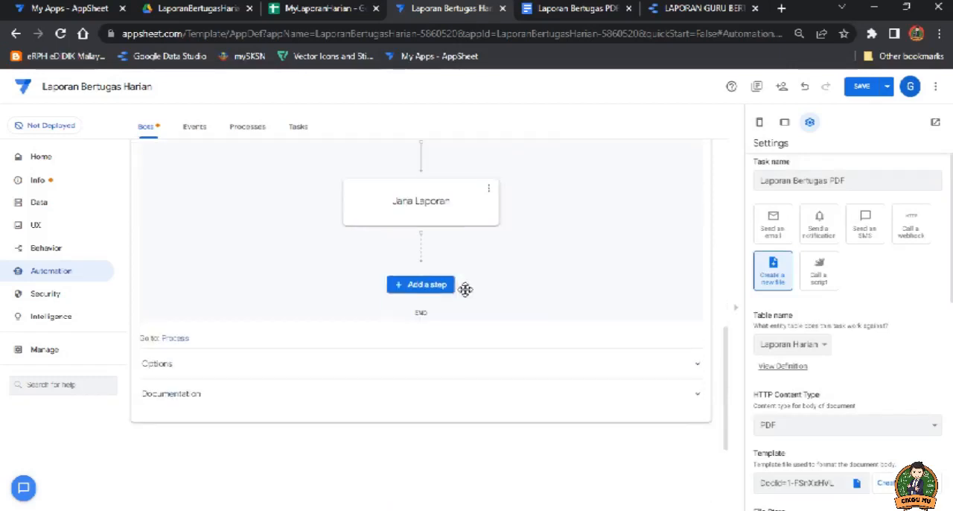
left_click(458, 213)
left_click(441, 161)
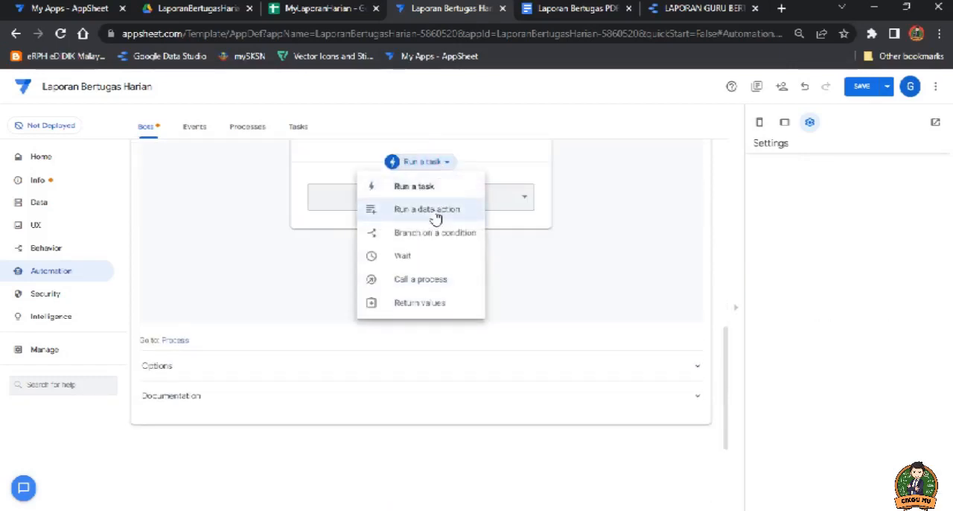
left_click(436, 214)
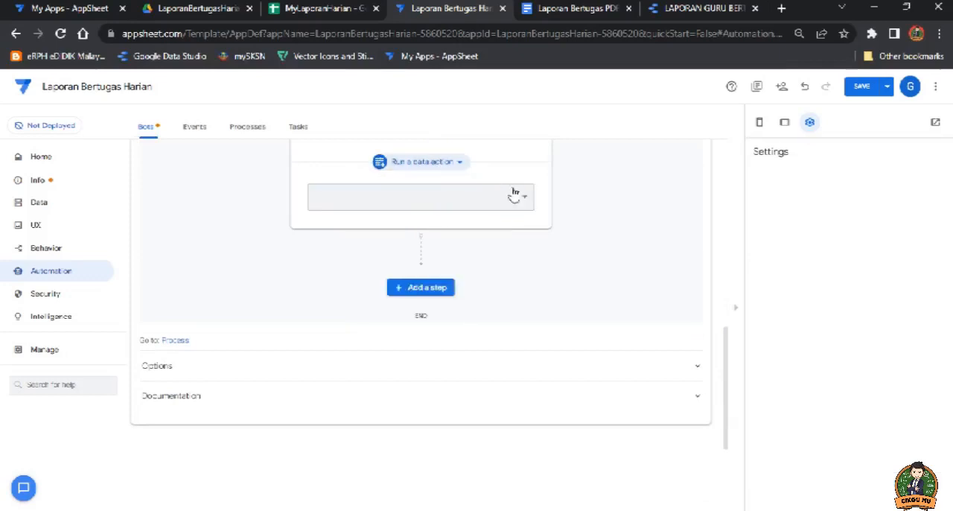
Step: Create a new data action for the Jana Laporan step and name it Jana
left_click(455, 198)
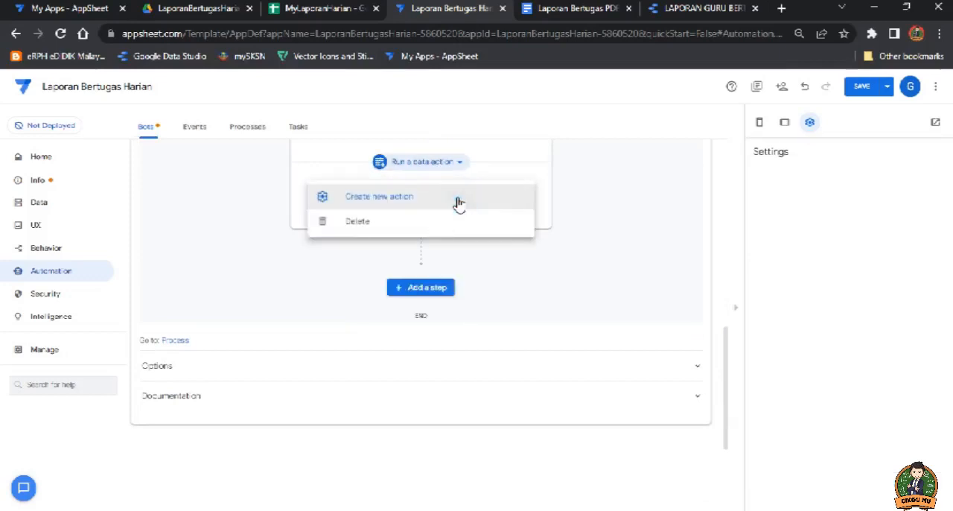
left_click(378, 200)
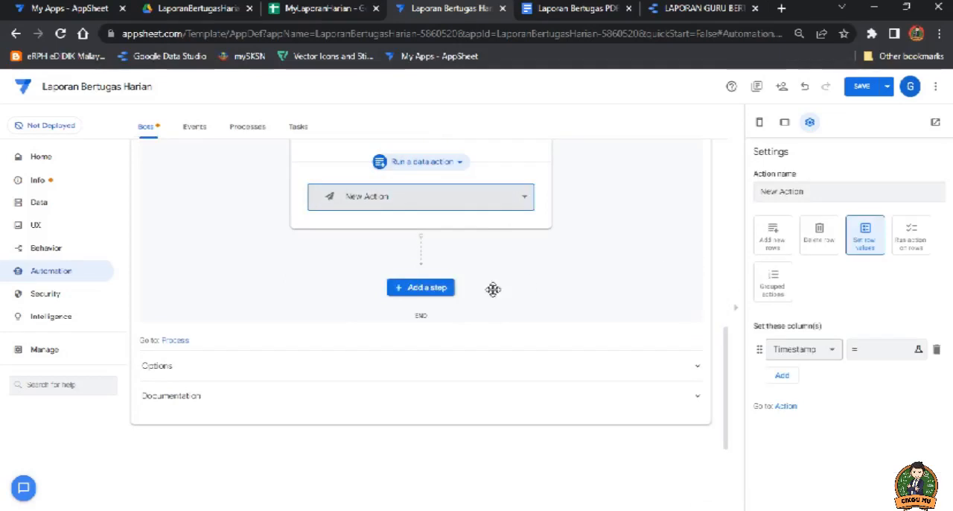
triple_click(808, 190)
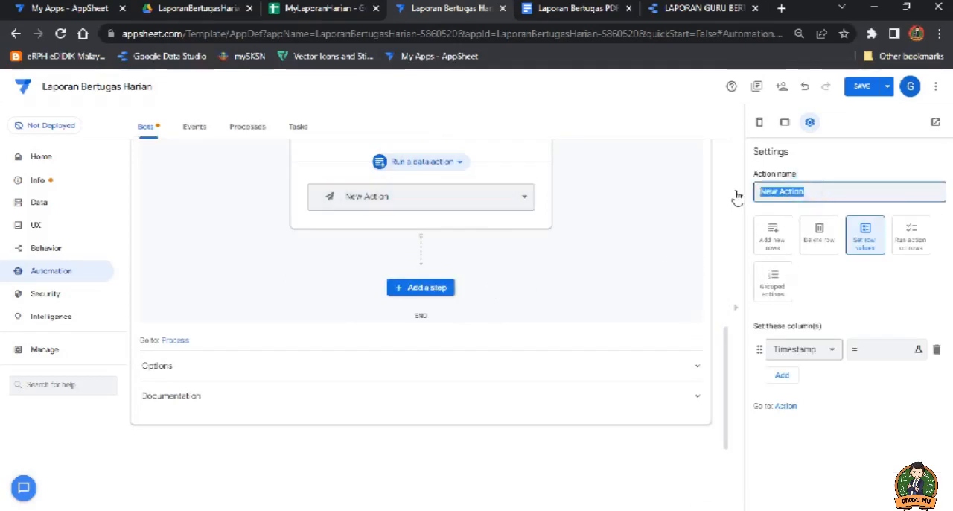
type("Up")
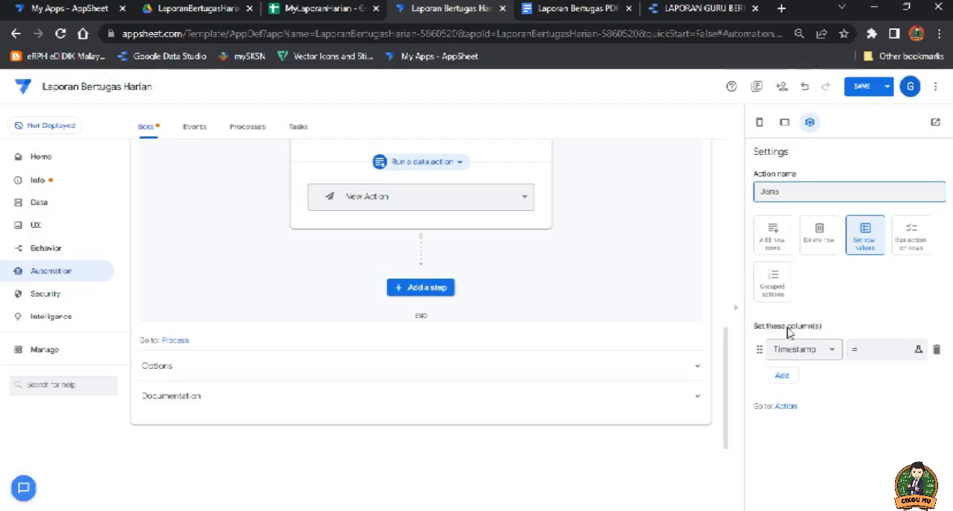
Step: Add a second column entry to the Jana action and choose PDF and URL as the columns to set
left_click(789, 379)
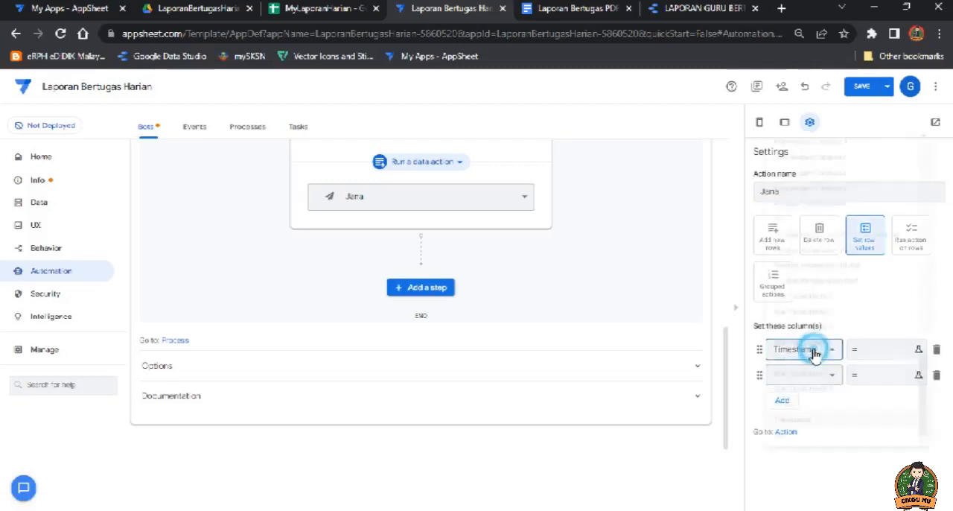
left_click(813, 350)
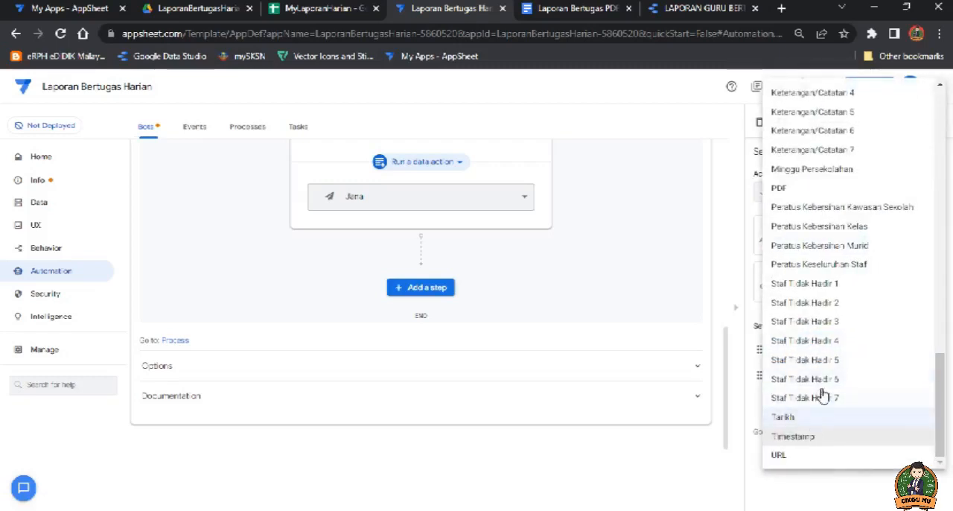
left_click(783, 187)
left_click(823, 375)
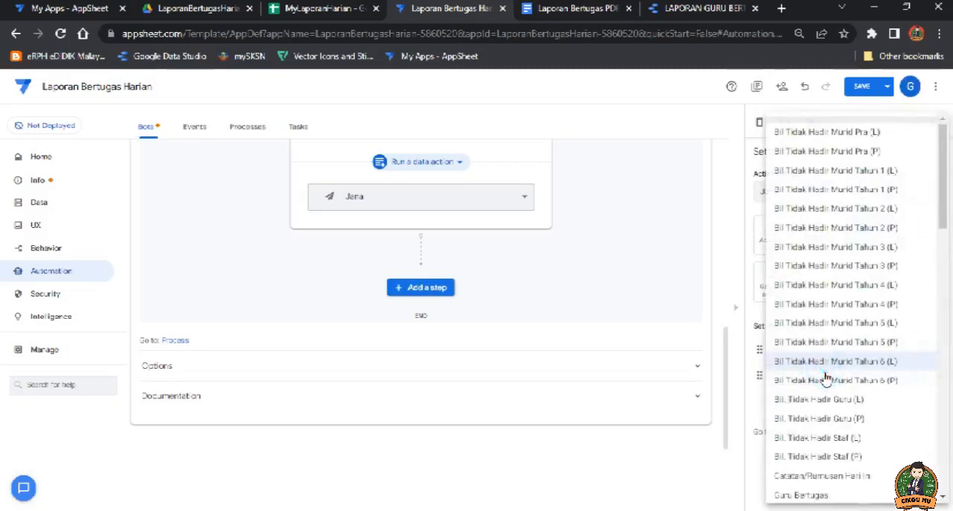
scroll(805, 421, "down", 15)
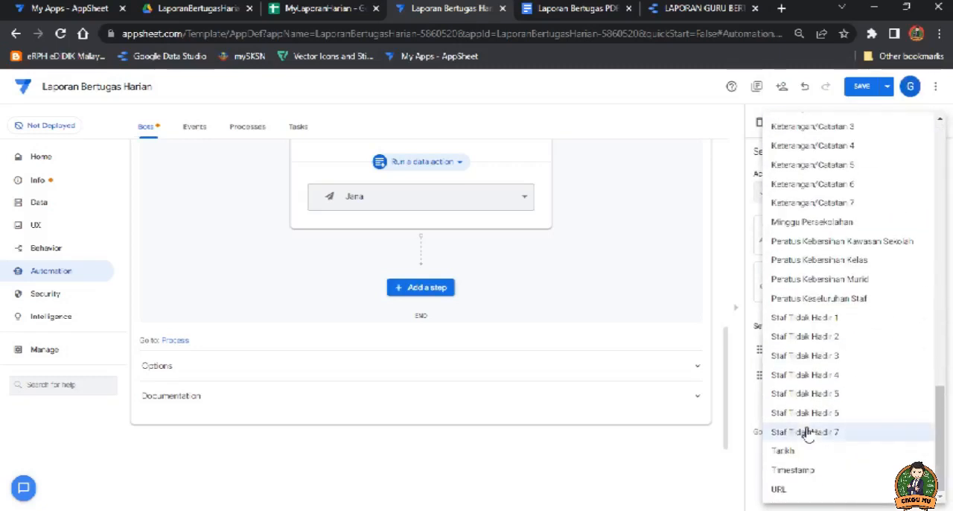
left_click(788, 490)
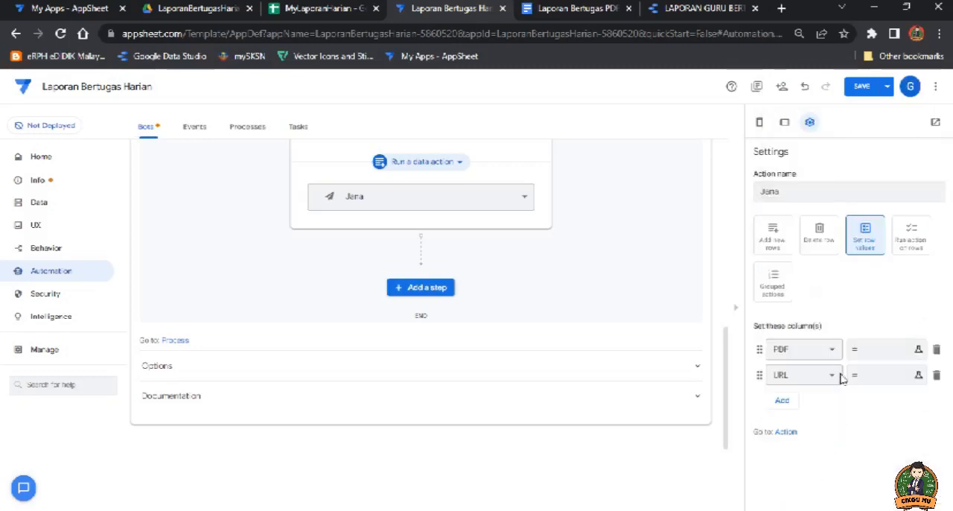
Step: Copy the CONCATENATE formula for the .pdf file path from the Word formula guide and paste it into the PDF column's value expression in AppSheet
left_click(873, 351)
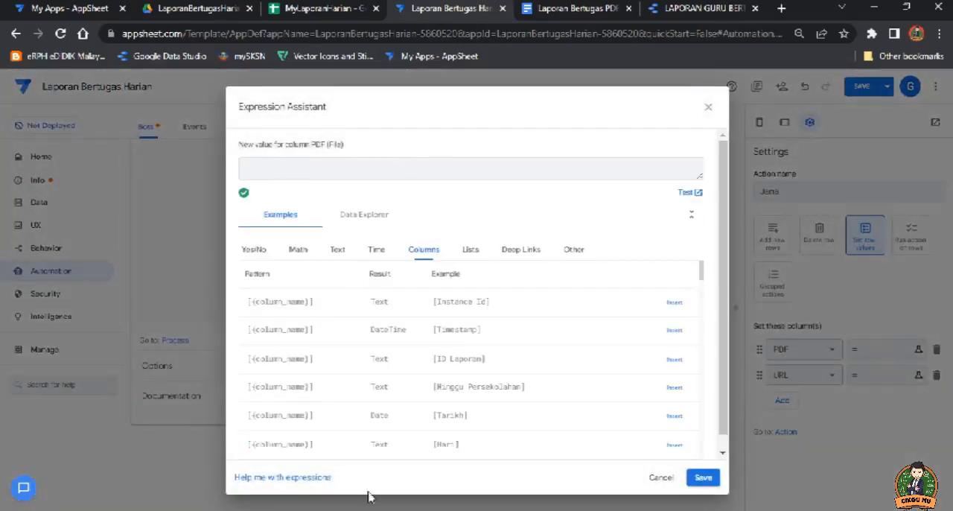
key("alt+Tab")
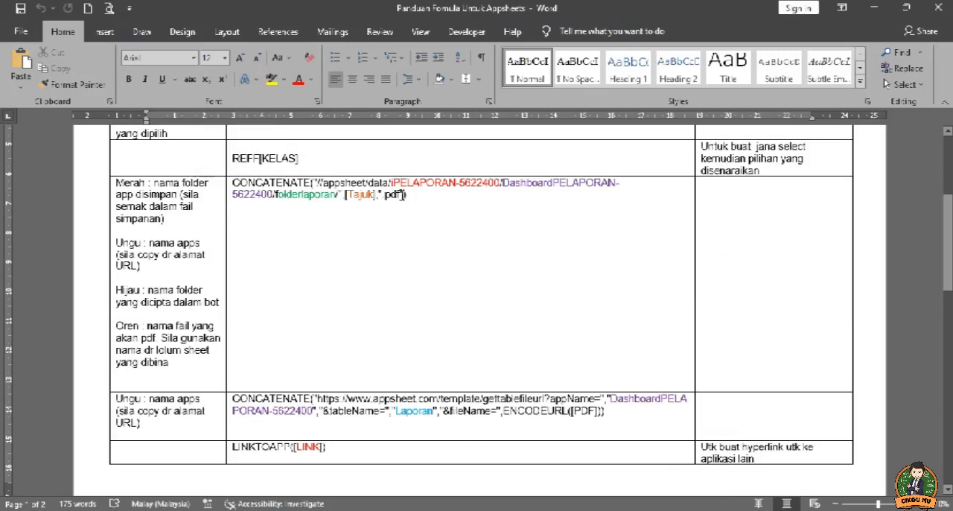
left_click_drag(412, 195, 237, 183)
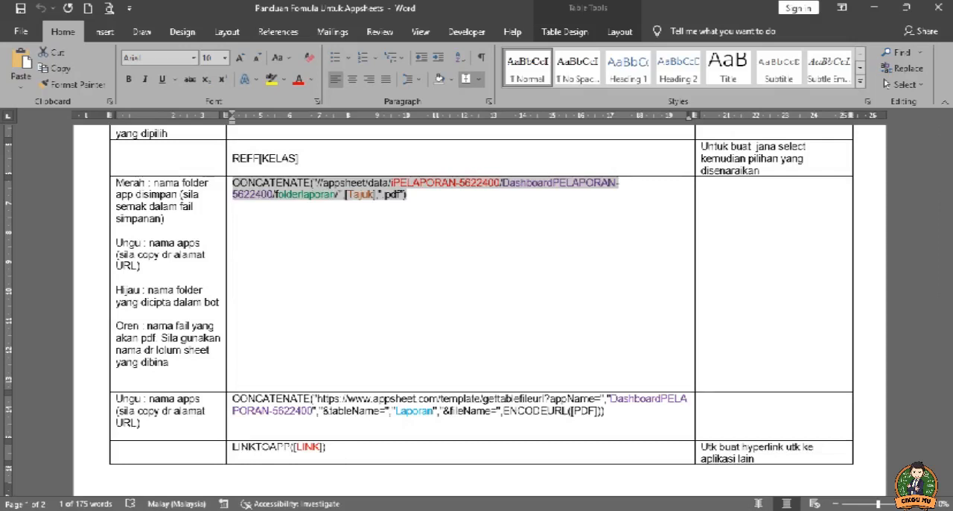
mouse_move(153, 510)
left_click(154, 462)
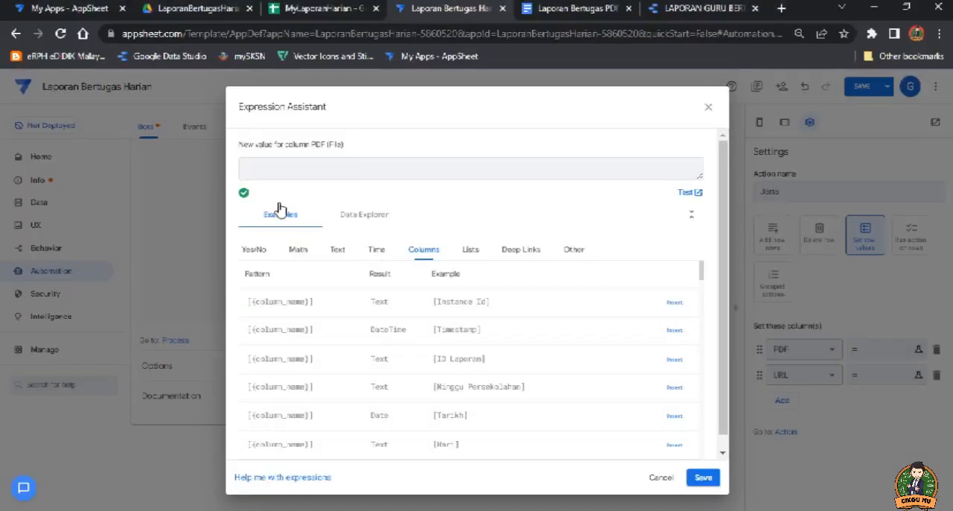
left_click(324, 185)
type("CONCATENATE(\"/appsheet/data/iPELAPORAN-5622400/DashboardPELAPORAN-5622400/folderlaporan/\", [Tajuk],\".pdf\")")
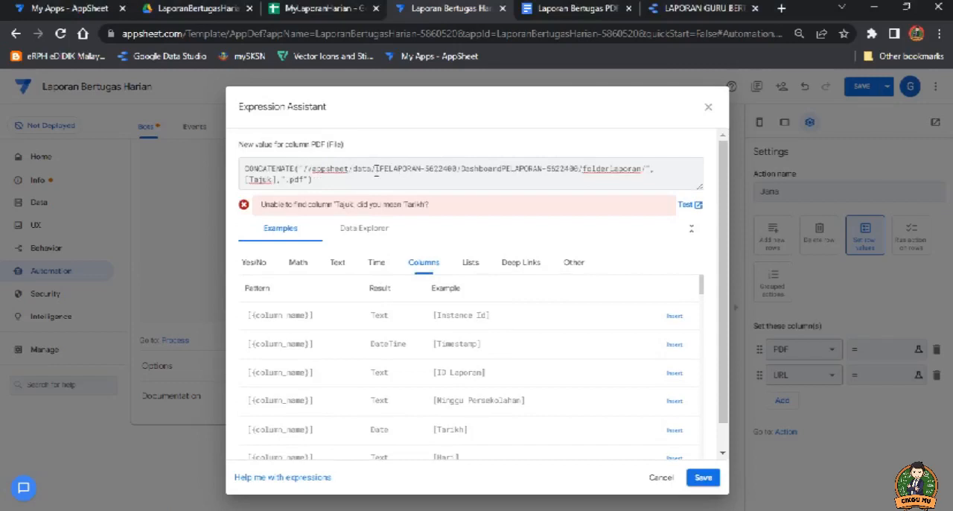
Step: Replace iPELAPORAN-5622400 in the PDF expression with the app name LaporanBertugasHarian-5860520 copied from the page address
left_click_drag(375, 169, 451, 168)
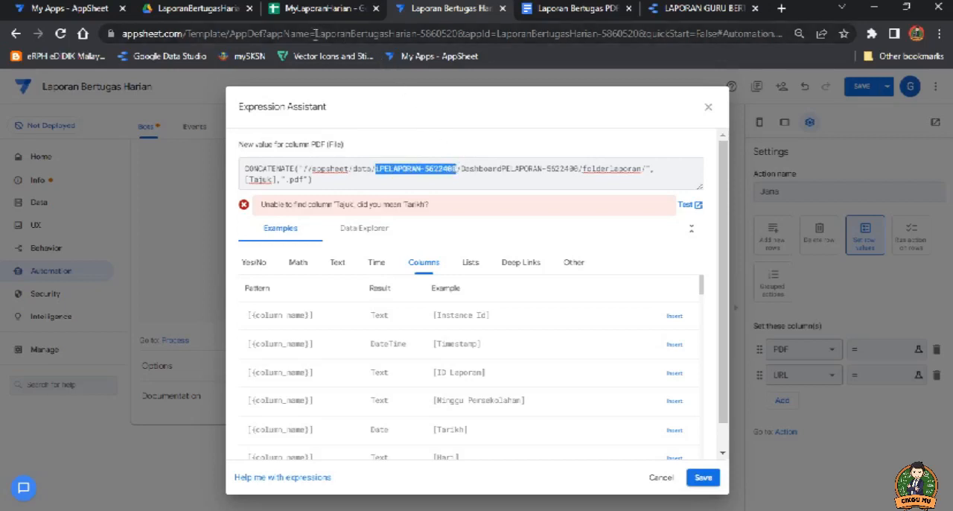
left_click_drag(316, 34, 458, 34)
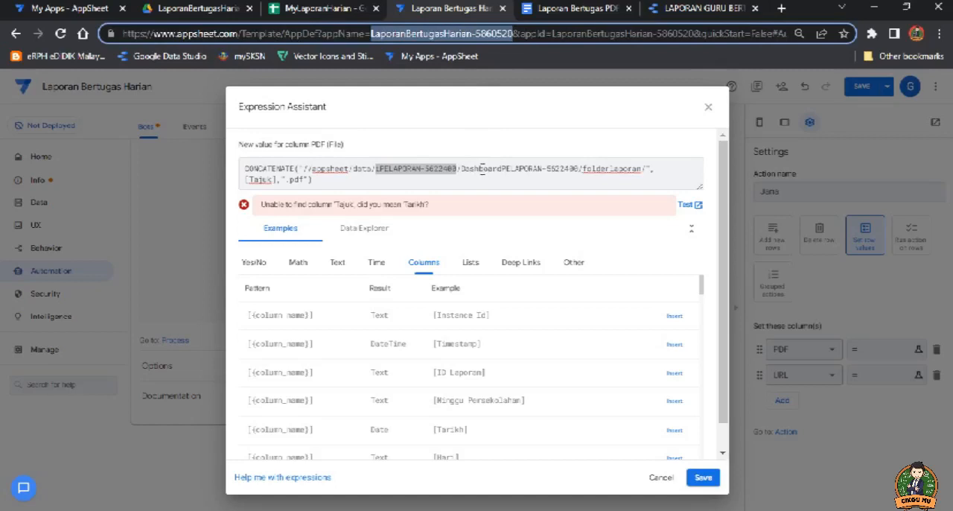
type("LaporanBertugasHarian-5860520")
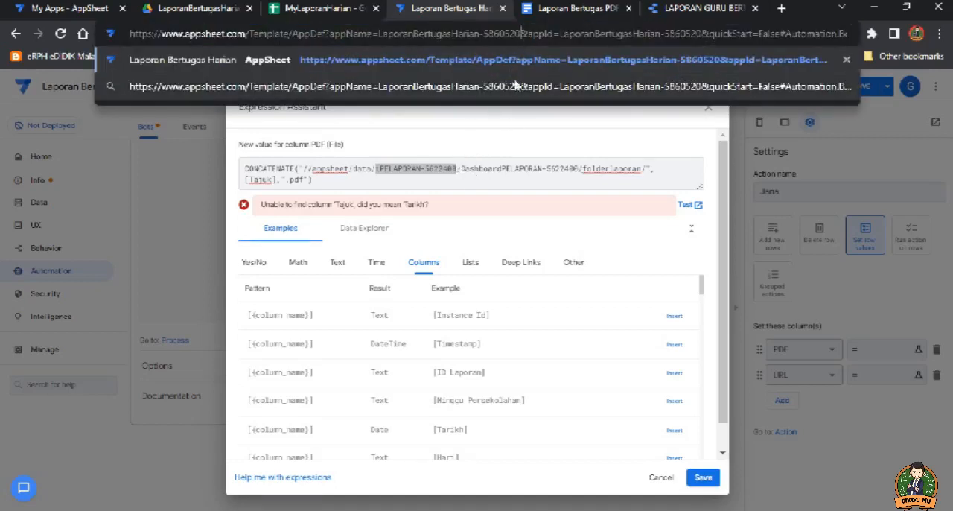
left_click(519, 123)
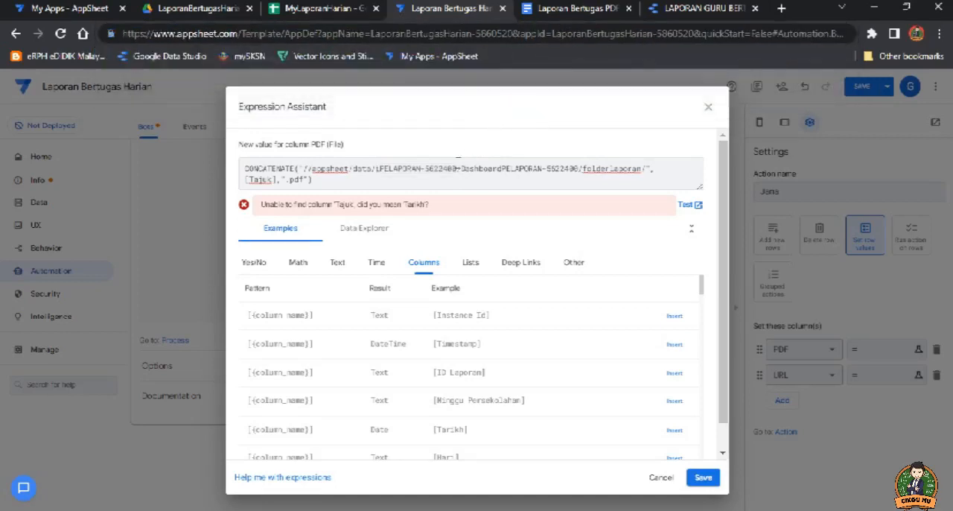
left_click(435, 172)
left_click_drag(458, 171, 377, 168)
type("LaporanBertugasHarian-5860520")
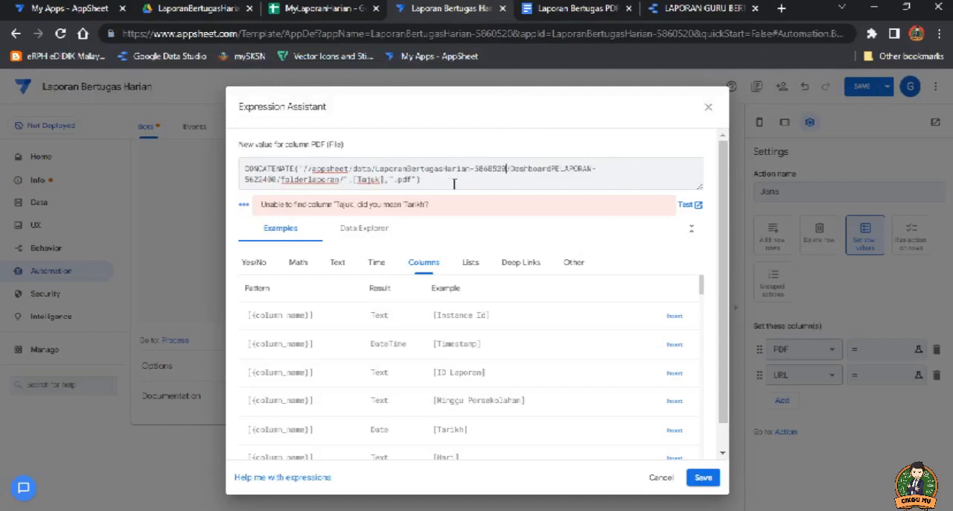
Step: Remove the DashboardPELAPORAN-5622400 folder and its extra slash from the path in the PDF expression
left_click_drag(512, 170, 278, 186)
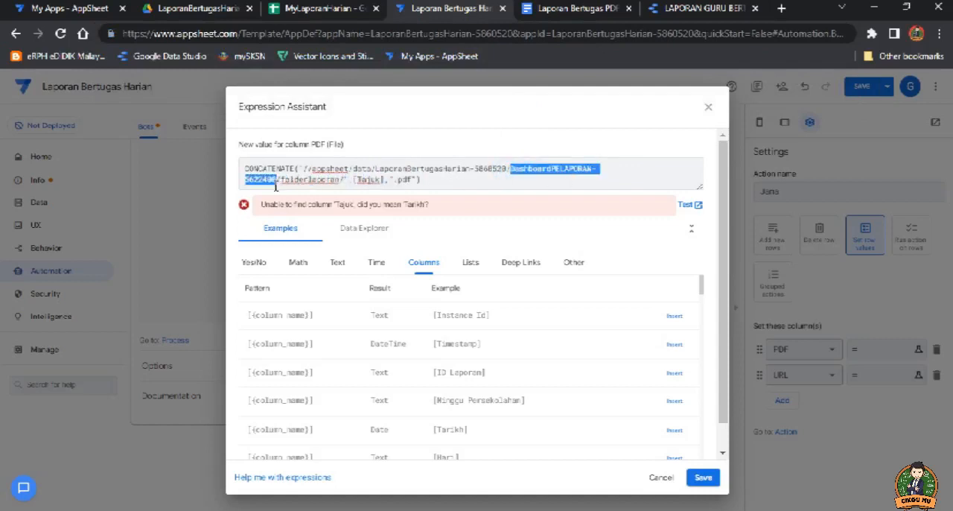
key("BackSpace")
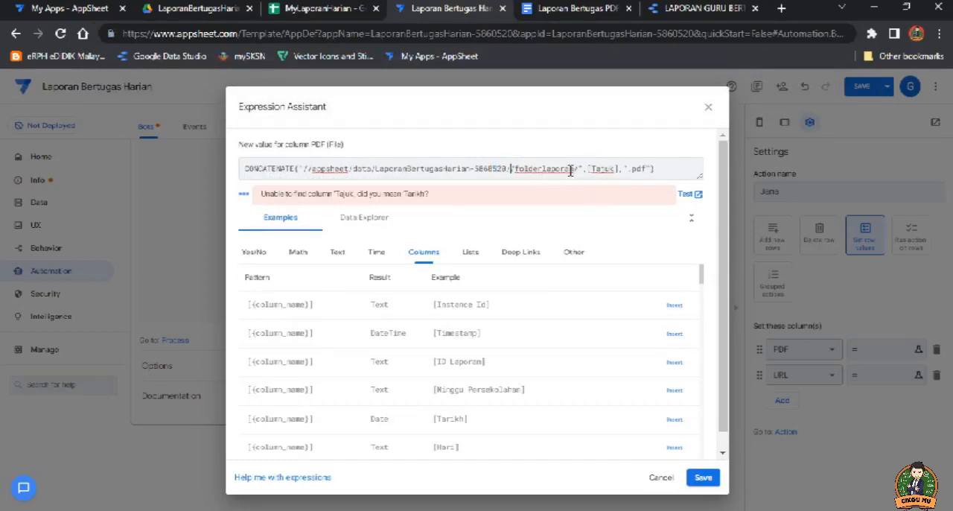
left_click(571, 168)
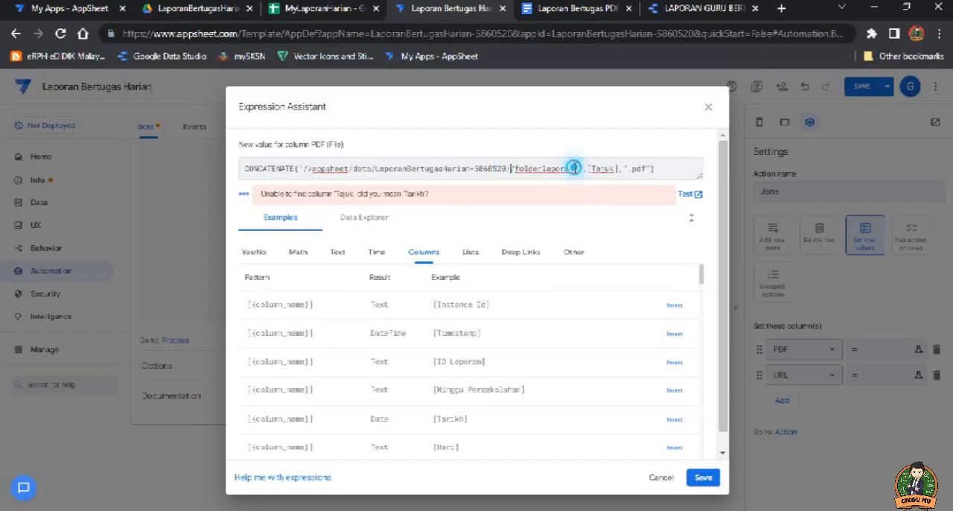
left_click(512, 168)
key("BackSpace")
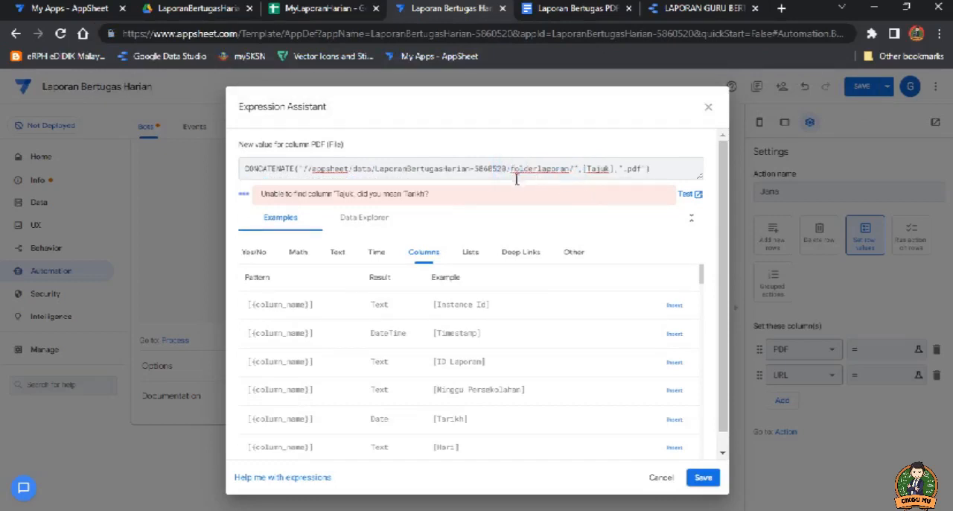
Step: Replace the folder name folderlaporan in the PDF expression with fail laporan
left_click(571, 169)
left_click_drag(570, 168, 513, 172)
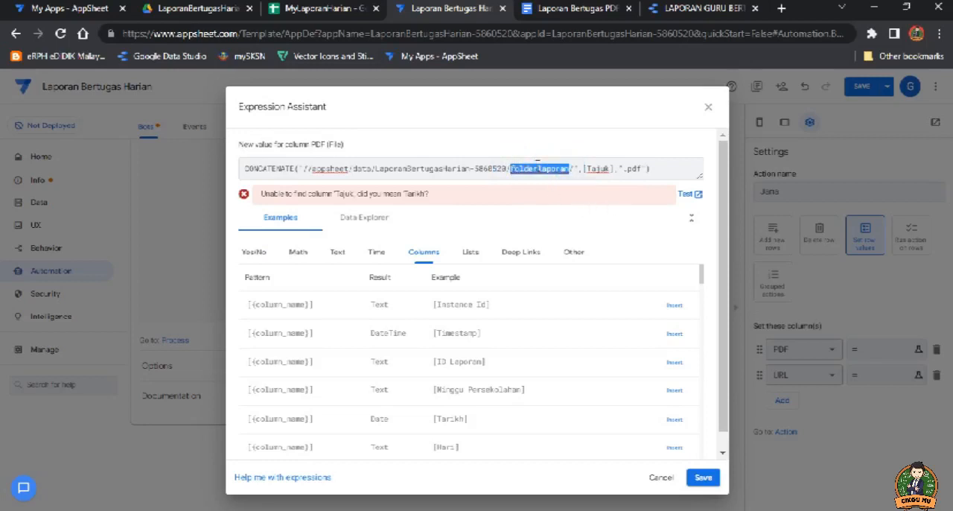
type("fail la")
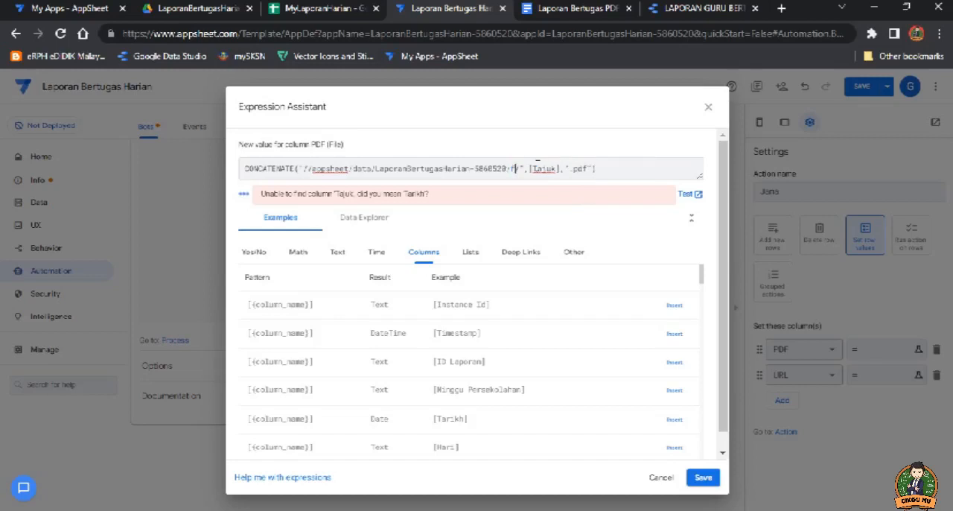
type("poran")
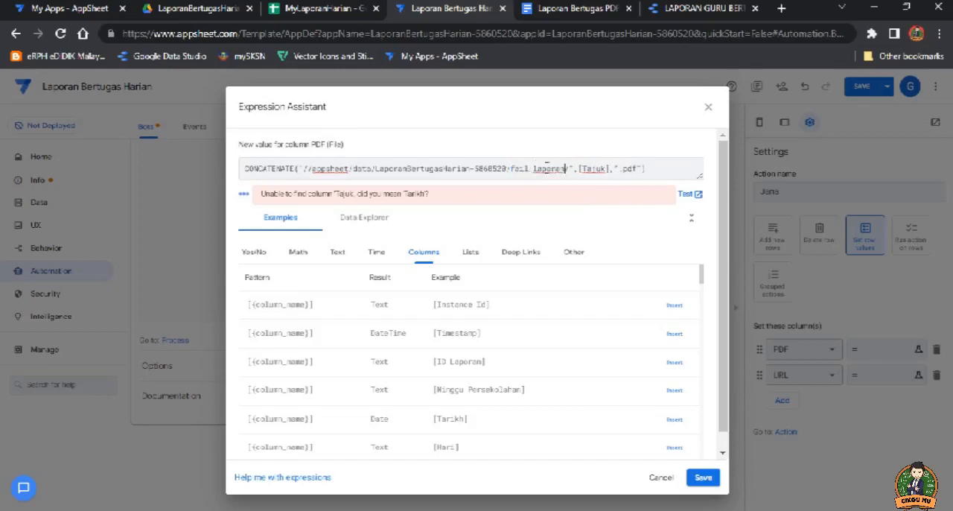
Step: Check the date column's header in the MyLaporanHarian sheet and replace Tajuk with Tarikh in the AppSheet PDF expression
left_click_drag(607, 171, 587, 168)
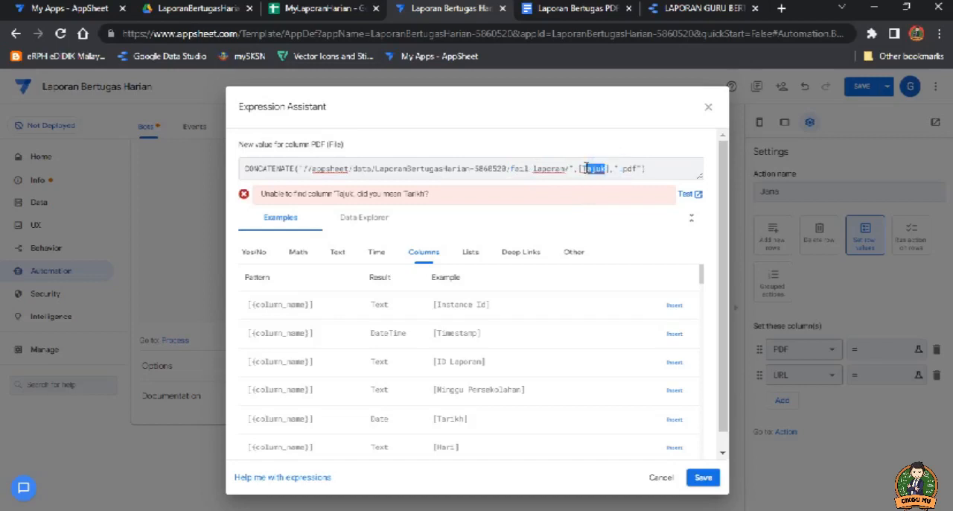
left_click(349, 11)
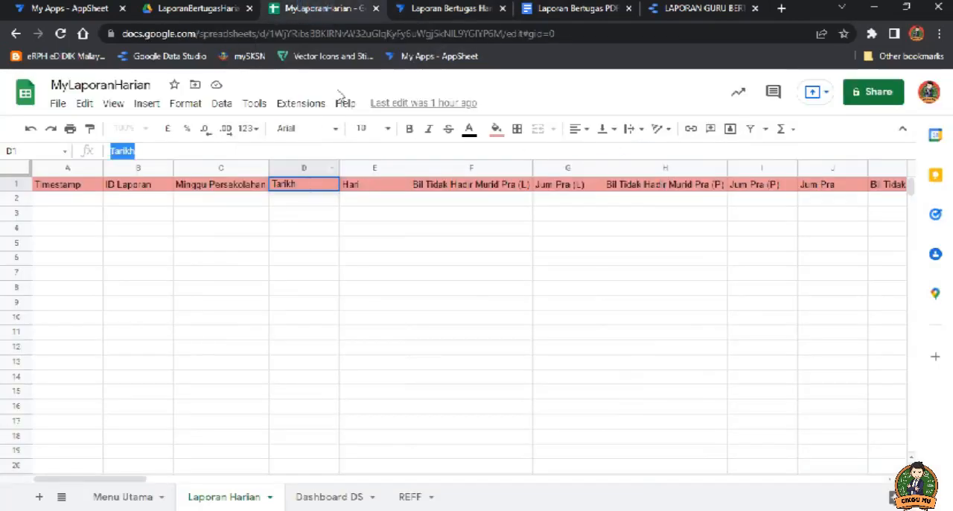
left_click(462, 12)
type("Tarikh],\".pdf\")")
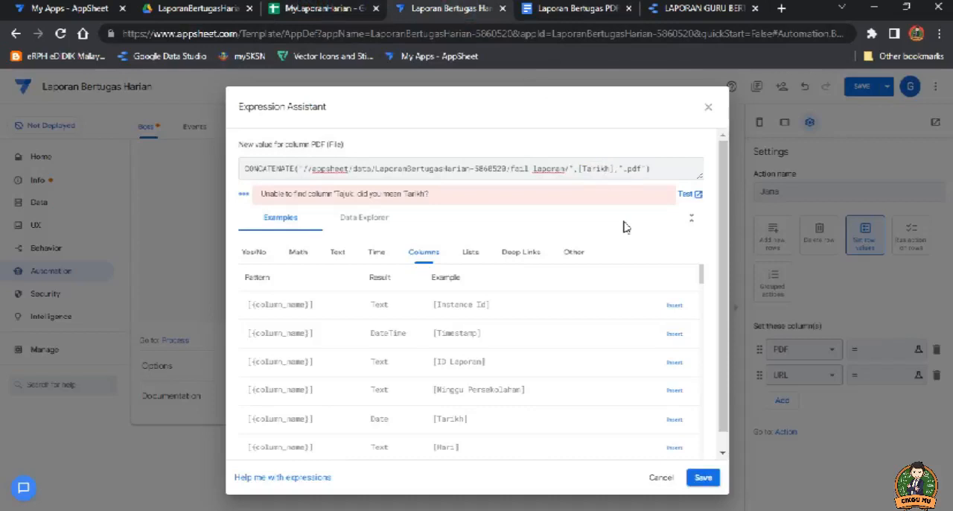
Step: Check the PDF column's header in the MyLaporanHarian sheet and change the extension in the AppSheet PDF expression to .PDF
double_click(634, 169)
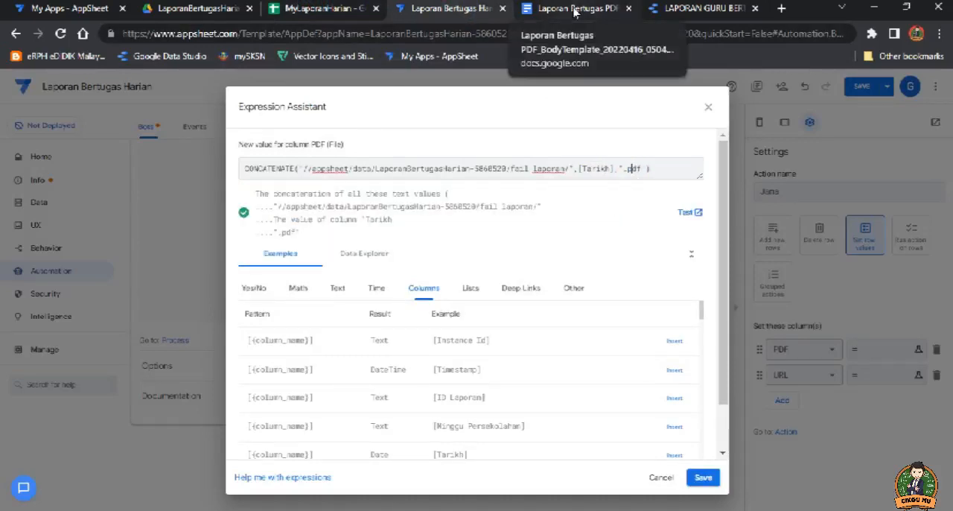
left_click(309, 9)
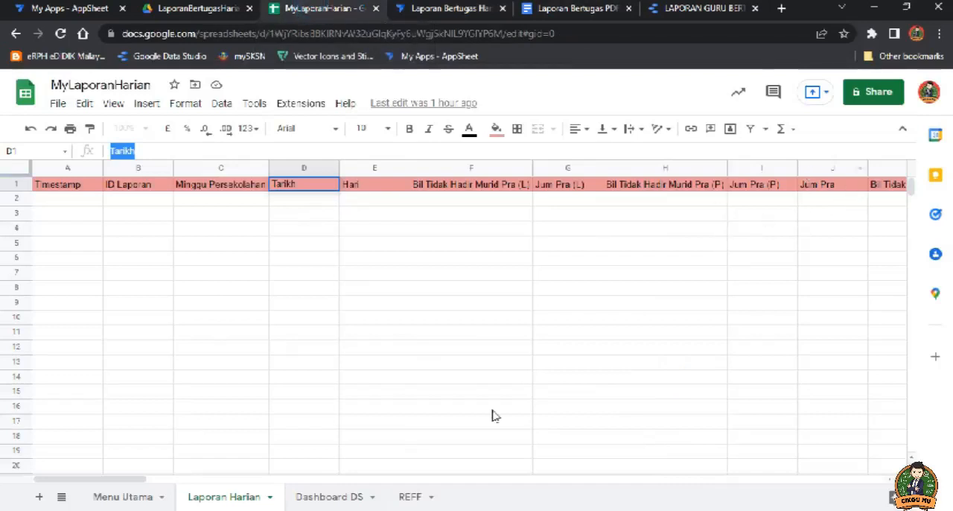
left_click_drag(127, 478, 879, 480)
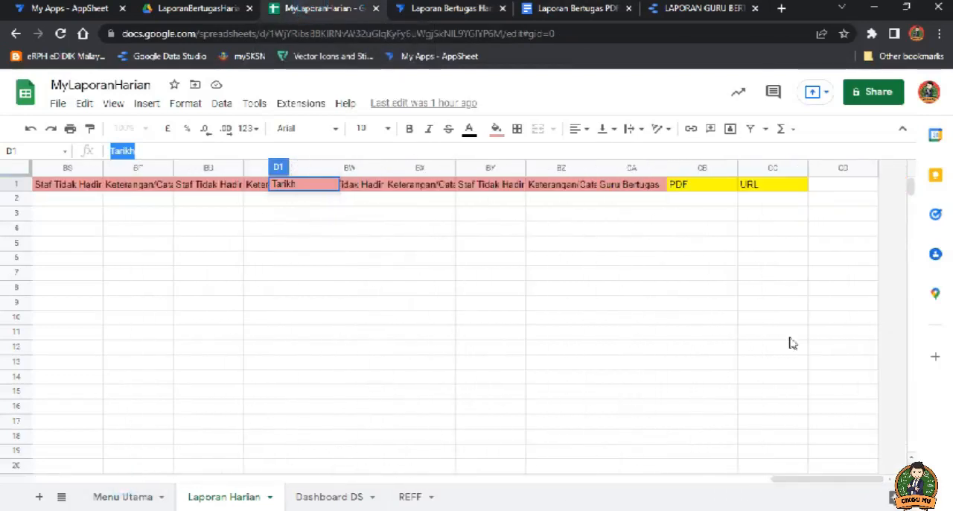
left_click(687, 187)
left_click(456, 11)
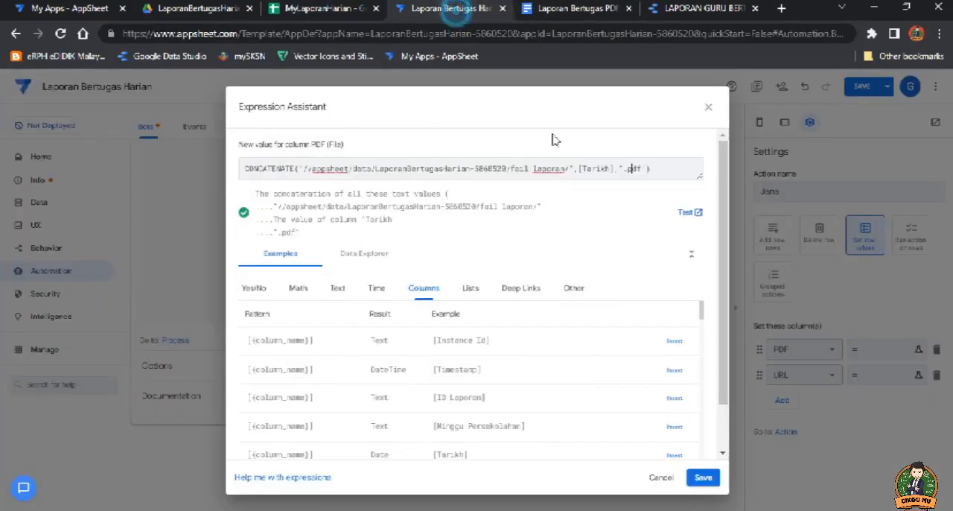
left_click(640, 169)
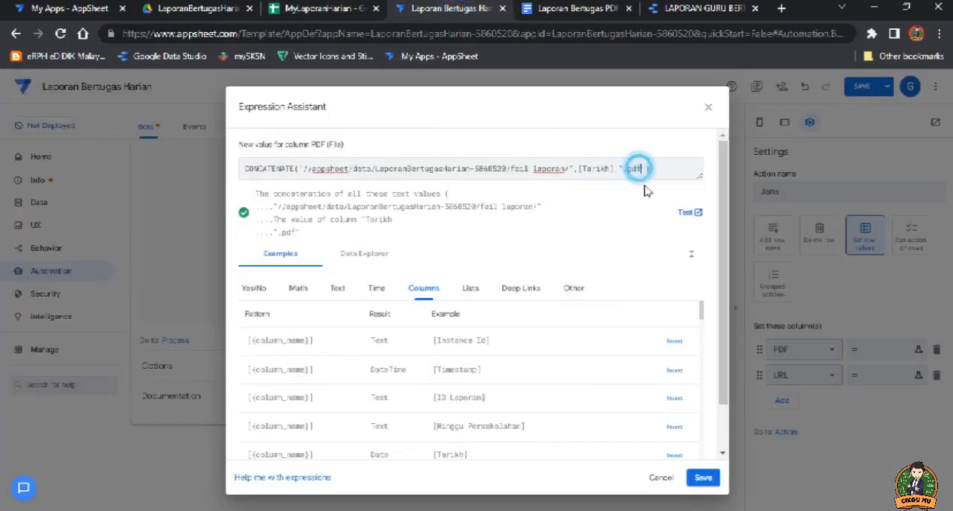
key("BackSpace")
key("BackSpace")
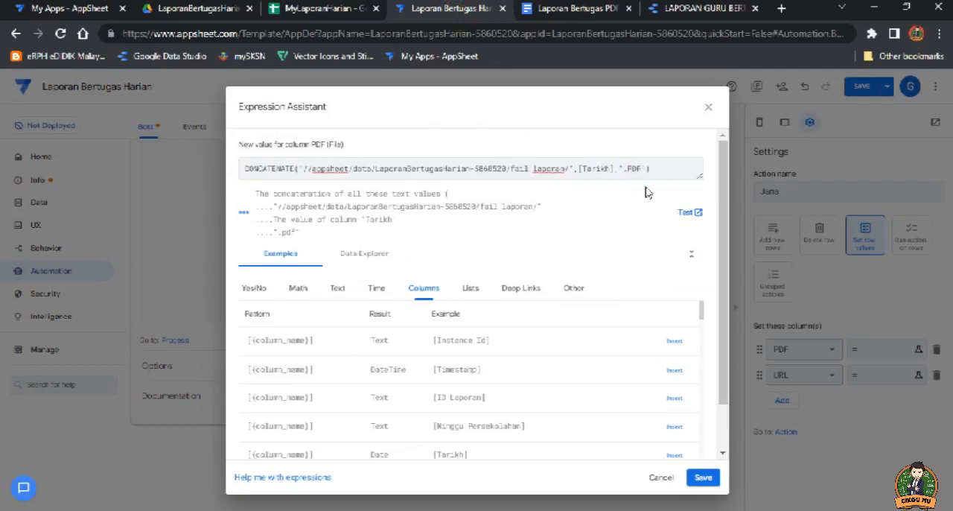
left_click(653, 168)
Step: Compare the app name in the PDF expression with the one in the page address and save the expression
left_click_drag(312, 171, 505, 170)
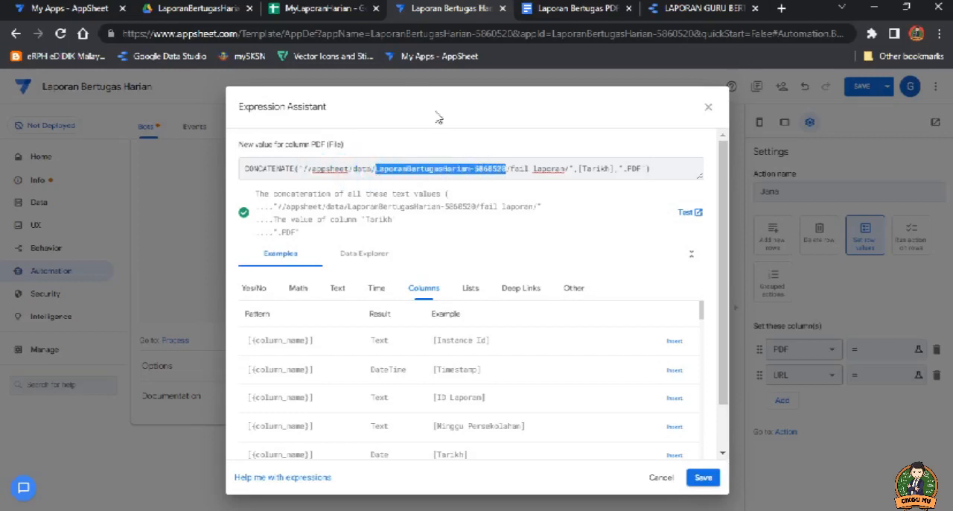
left_click(375, 34)
left_click_drag(370, 34, 504, 33)
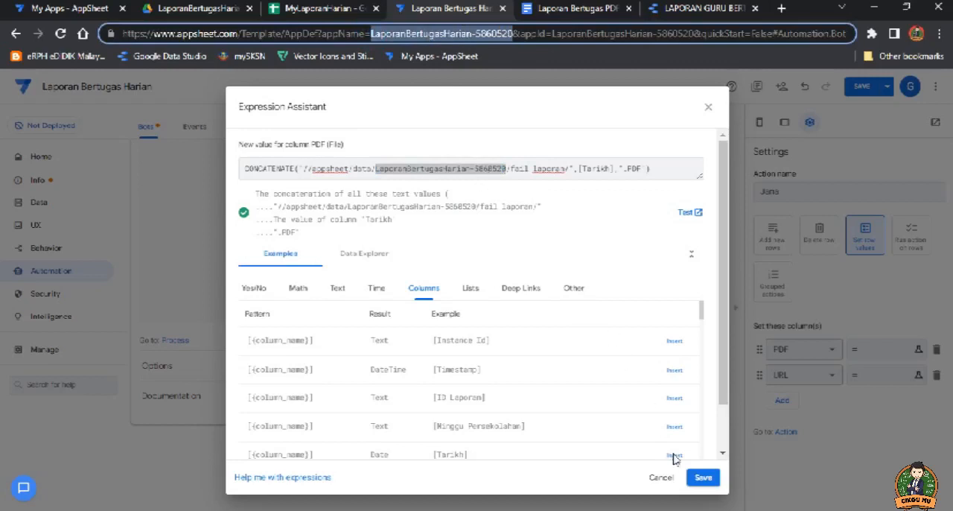
left_click(703, 478)
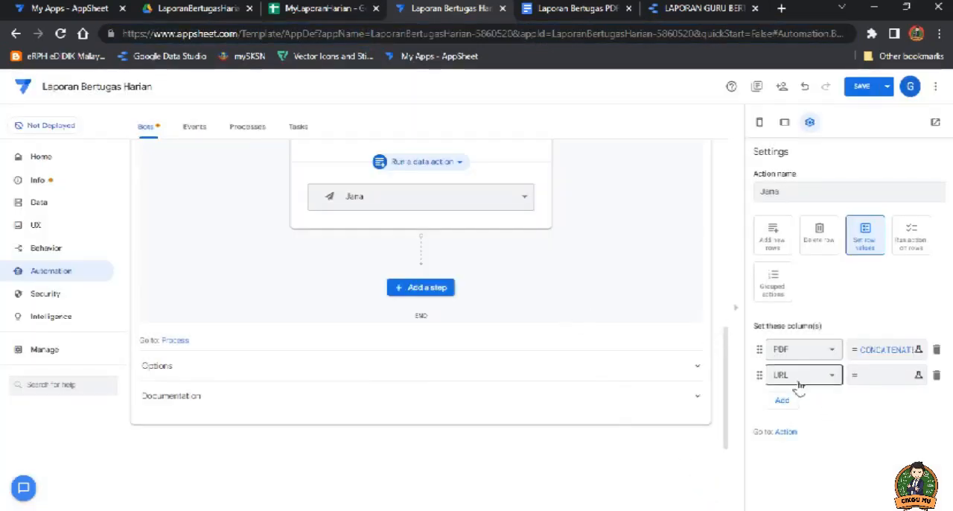
Step: Copy the gettablefileurl CONCATENATE formula from the Word formula guide into the URL column's expression in AppSheet
left_click(863, 379)
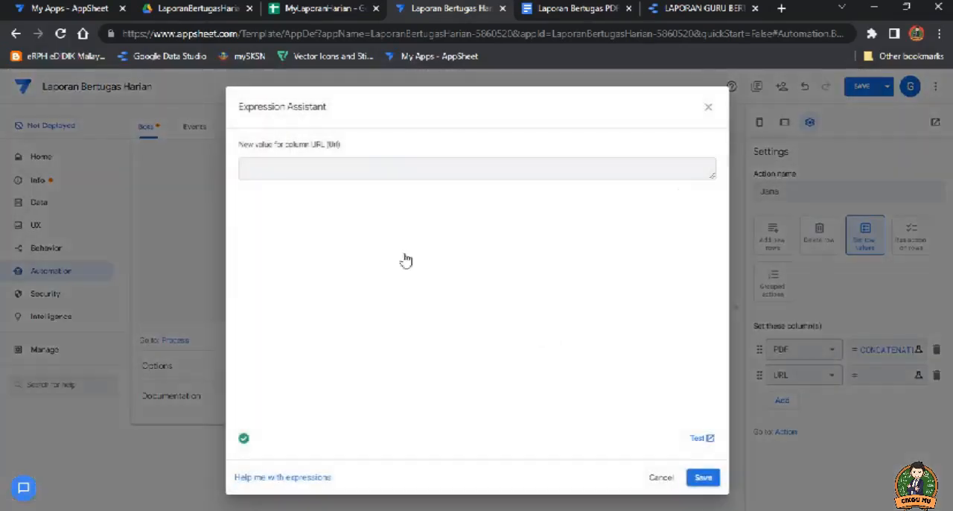
key("alt+Tab")
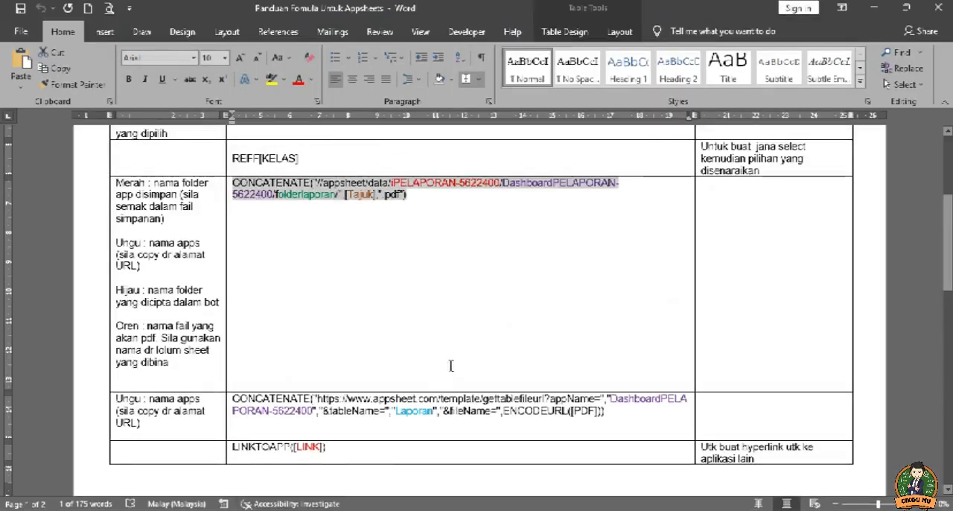
scroll(451, 365, "down", 1)
left_click_drag(609, 376, 232, 363)
key("ctrl+c")
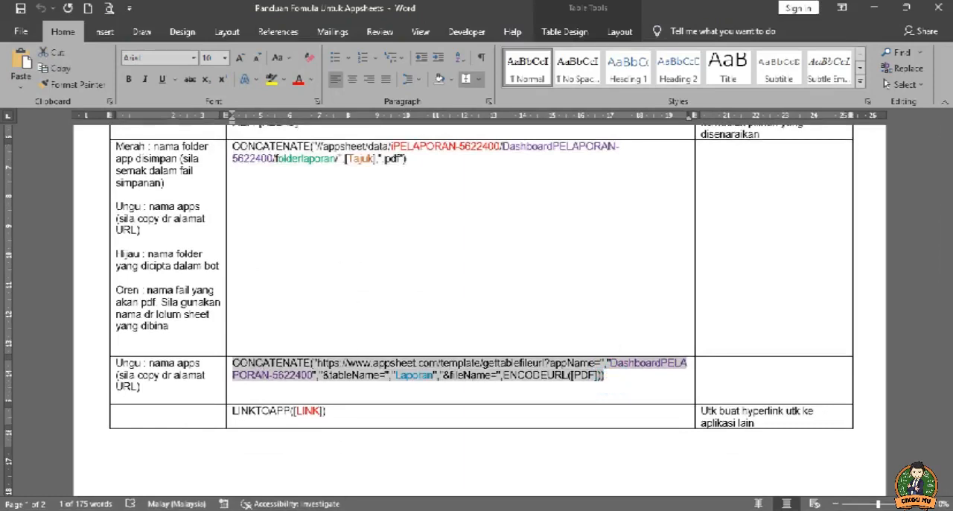
key("alt+Tab")
key("ctrl+v")
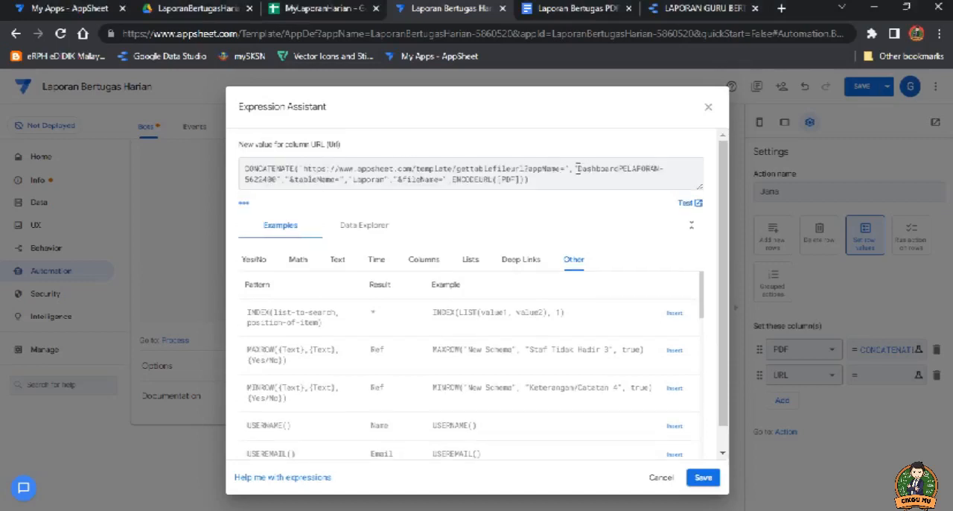
left_click_drag(578, 170, 276, 187)
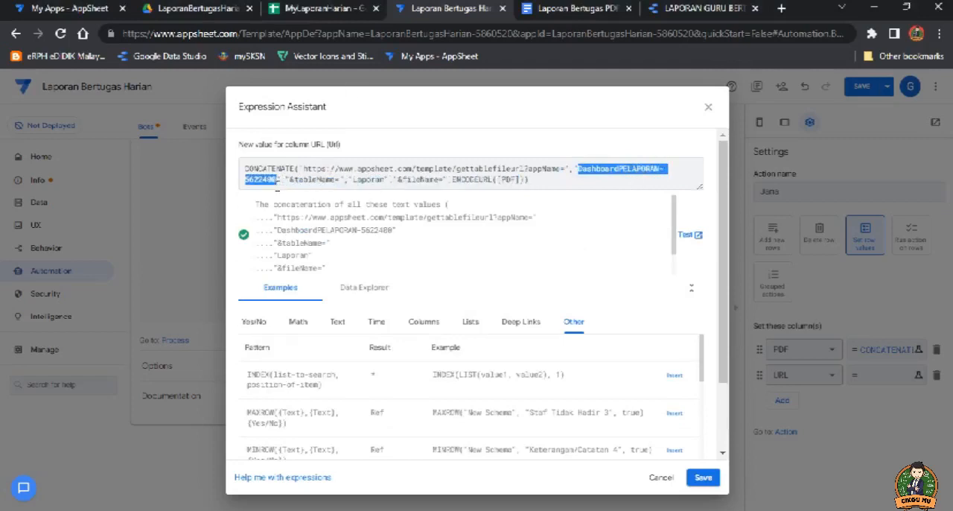
type("CONCATENATE(\"https://www.appsheet.com/template/gettablefileurl?appName=\",\"DashboardPELAPORAN-5622480\",\"&tableName=\",\"Laporan\",\"&fileName=\",ENCODEURL([PDF]))")
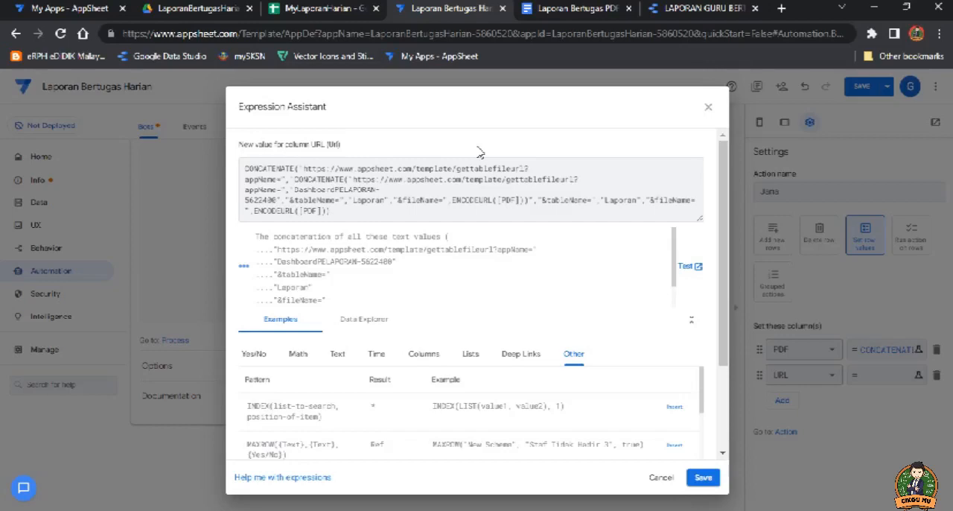
left_click(661, 478)
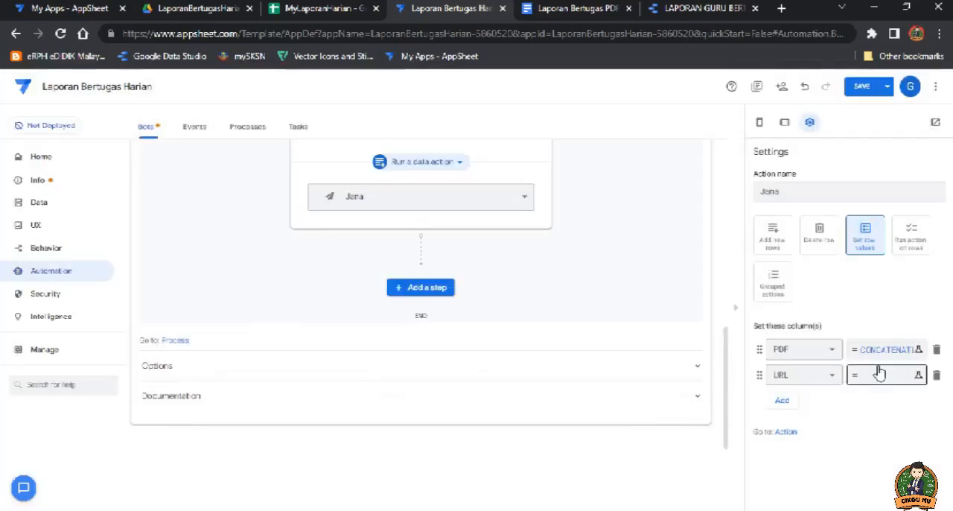
Step: Paste the copied formula into the URL column's expression and replace DashboardPELAPORAN-5622400 with LaporanBertugasHarian-5860520 copied from the page address
left_click(879, 374)
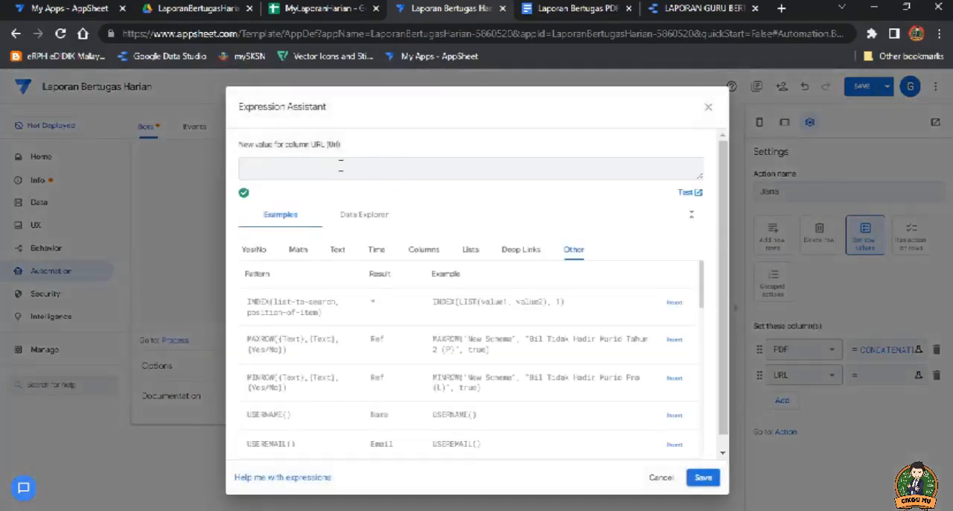
key("ctrl+v")
left_click(373, 34)
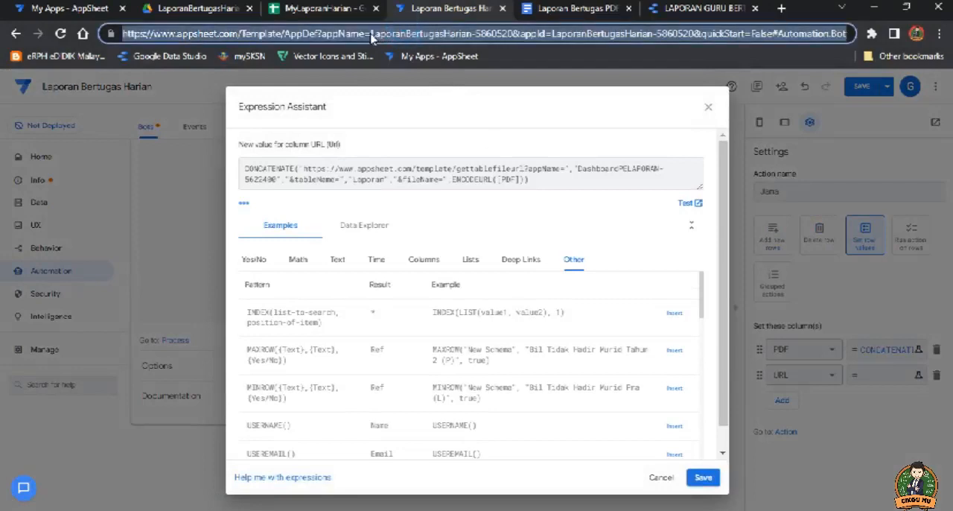
left_click(371, 34)
left_click_drag(371, 34, 504, 35)
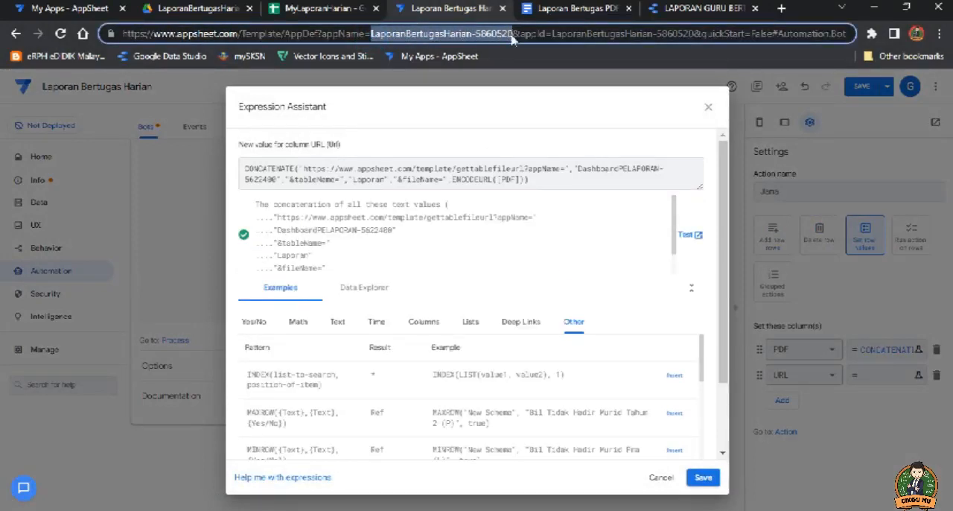
left_click(428, 175)
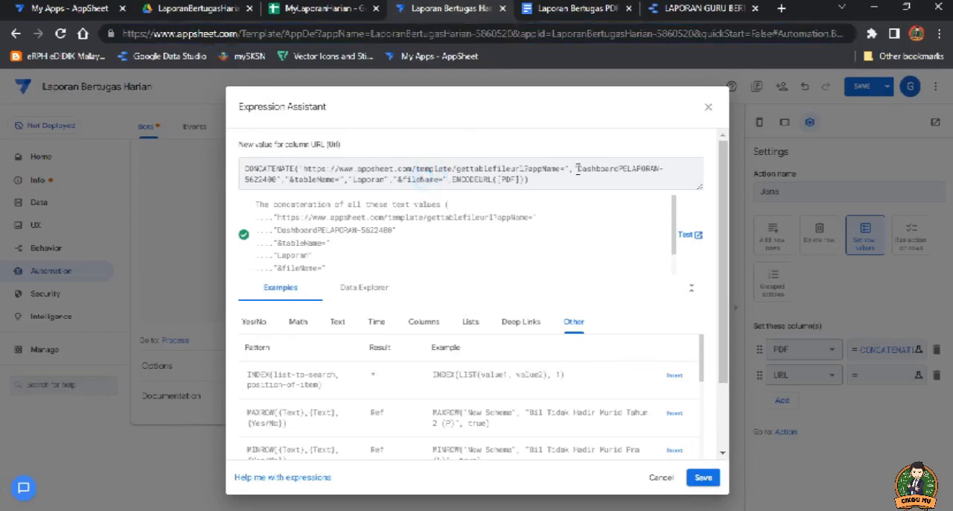
left_click_drag(577, 170, 287, 182)
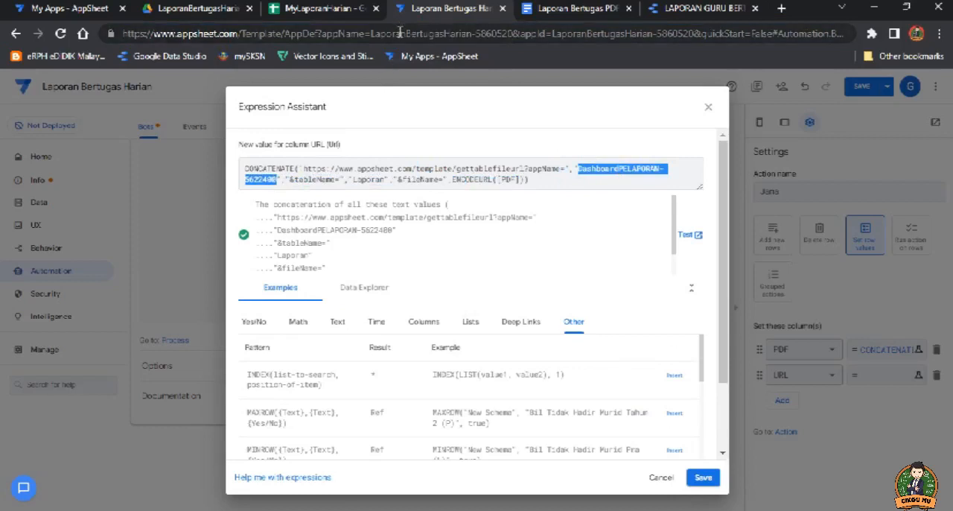
type("LaporanBertugasHarian-5860520")
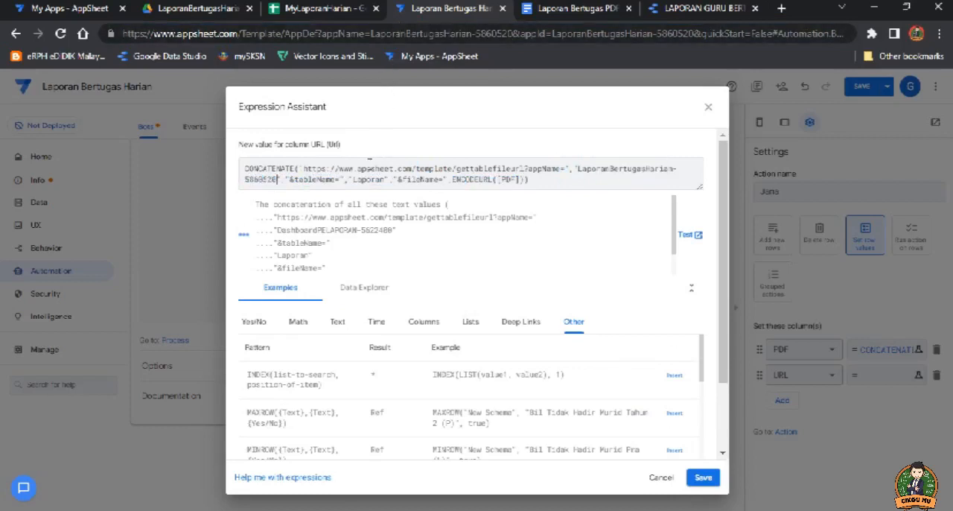
Step: Replace the table name Laporan in the URL expression with Laporan Harian copied from the sheet's name, and save the expression and the app
left_click_drag(353, 181, 386, 180)
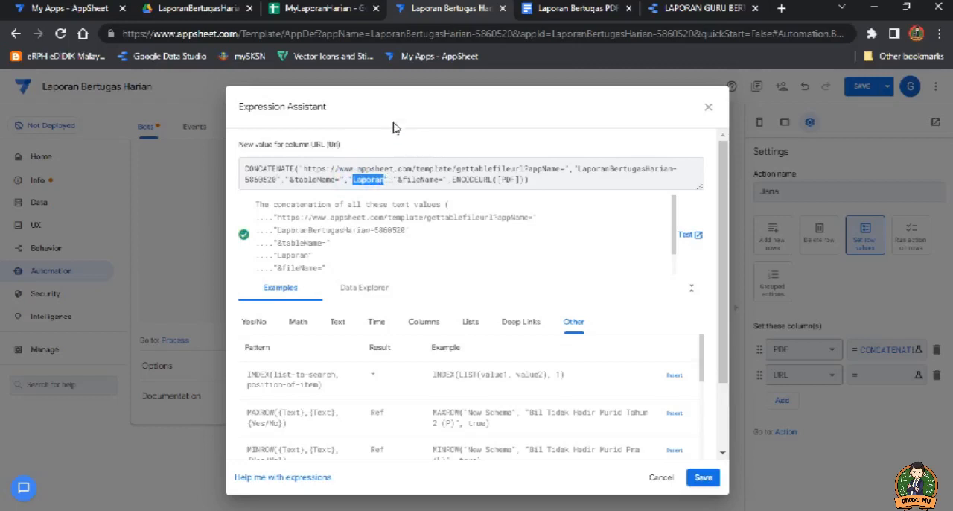
left_click(328, 9)
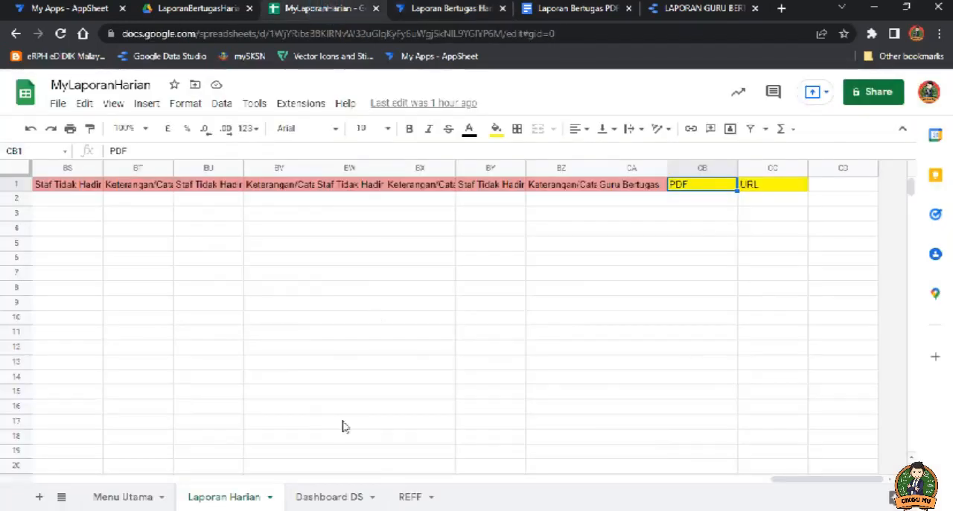
double_click(230, 501)
key("ctrl+c")
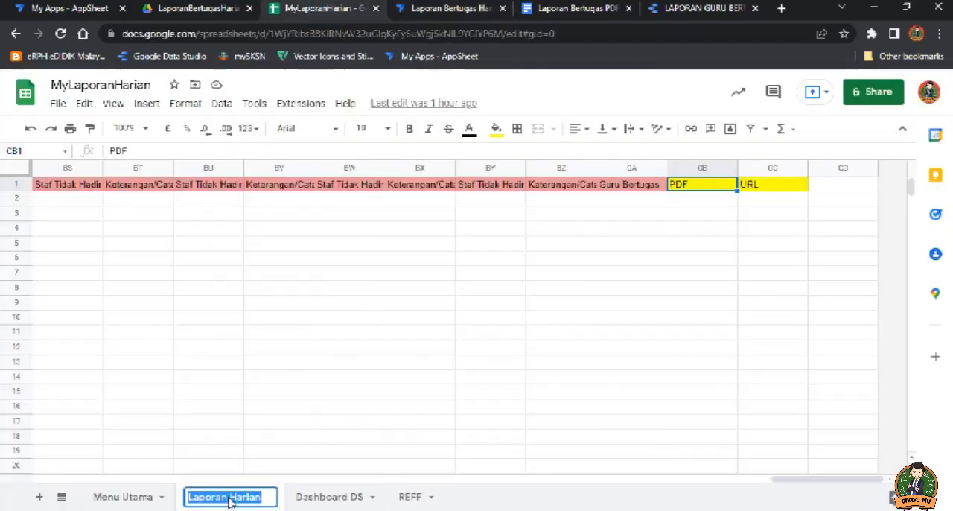
left_click(440, 9)
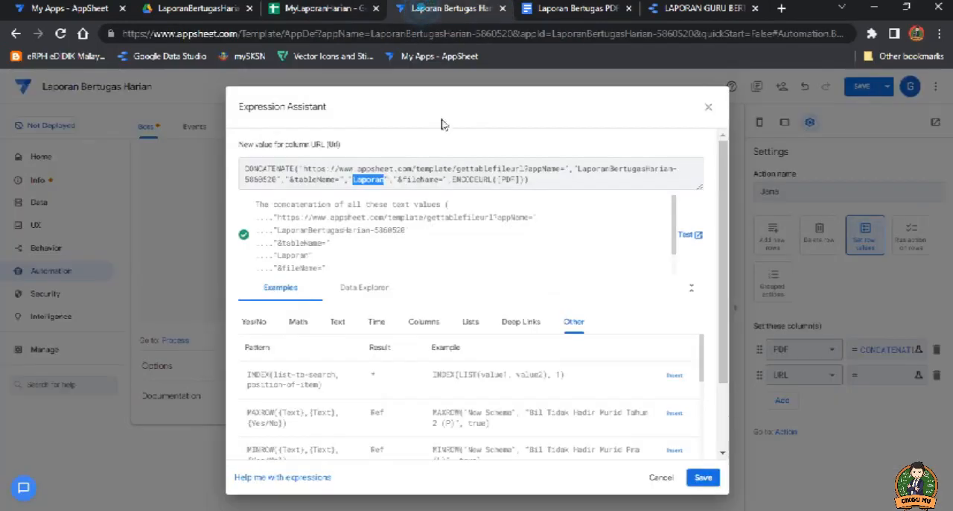
key("ctrl+v")
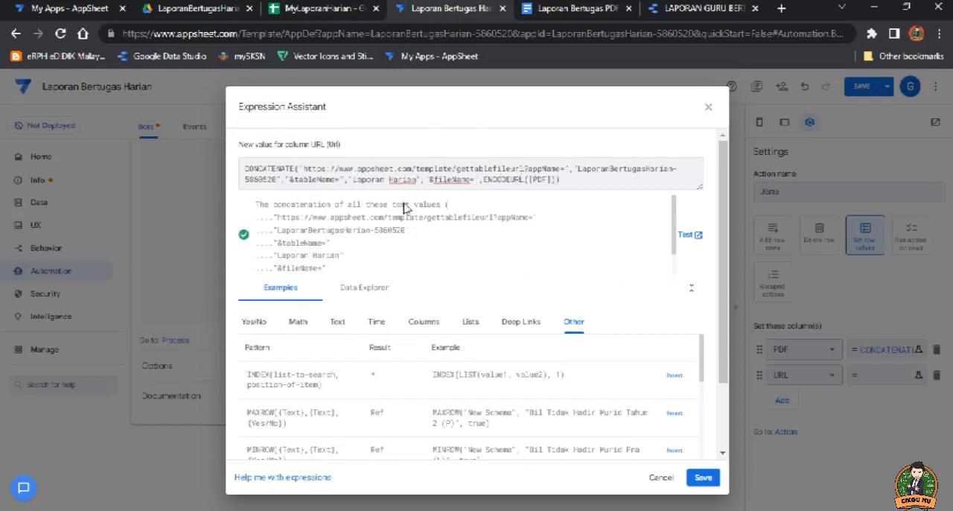
left_click(704, 477)
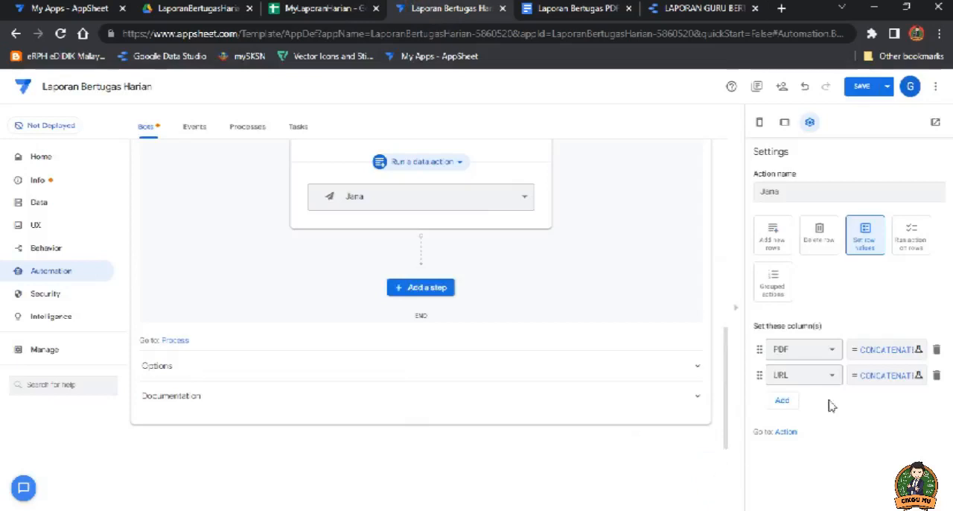
left_click(860, 87)
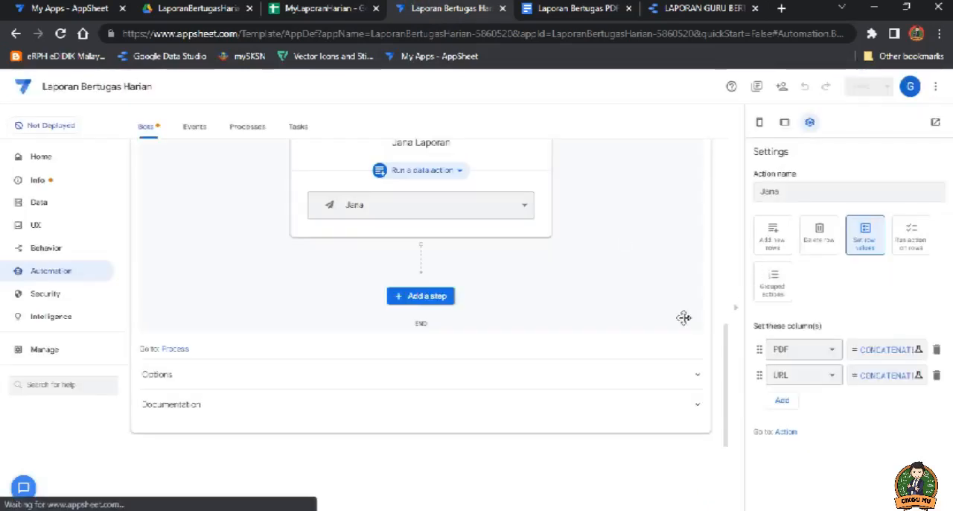
Step: Review the LAPORAN PDF task's template, file folder path and file name prefix, and open the app's errors and warnings
scroll(678, 291, "up", 2)
scroll(617, 313, "up", 2)
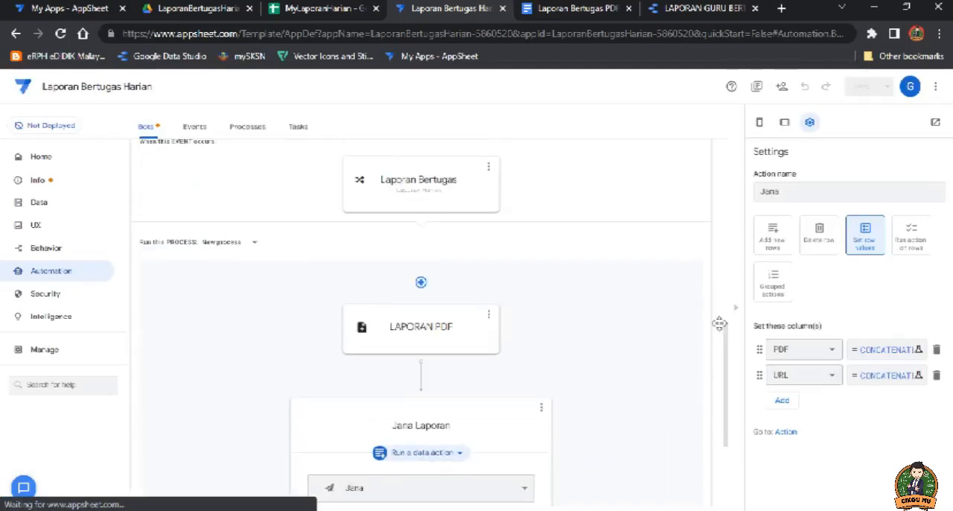
left_click(451, 328)
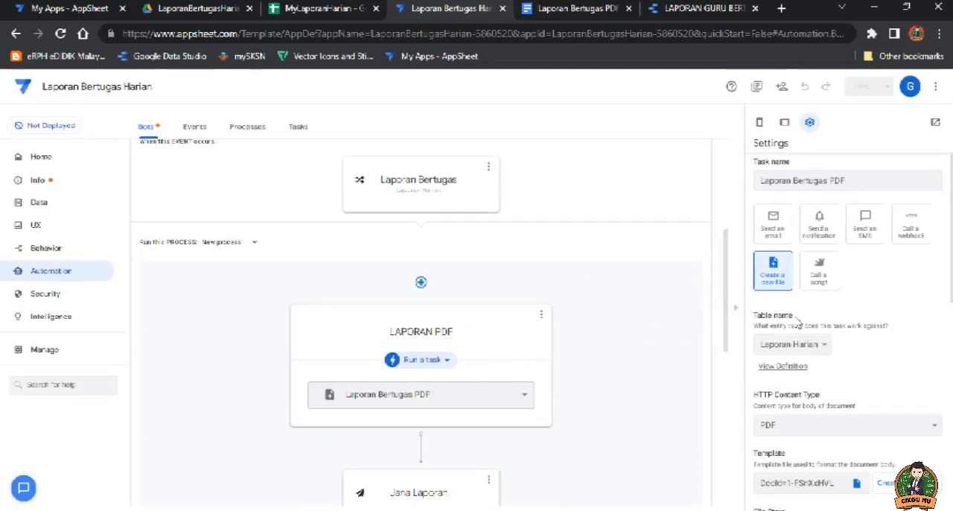
scroll(662, 362, "down", 1)
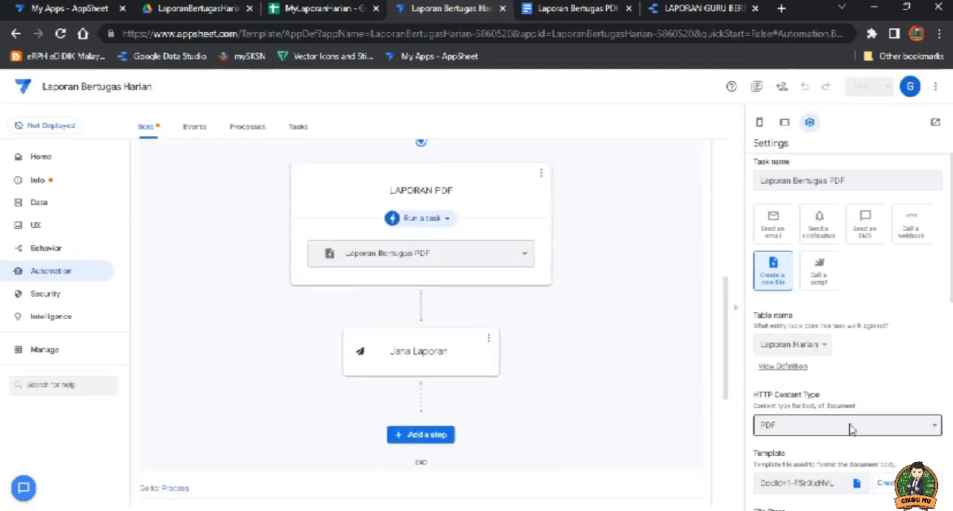
scroll(782, 423, "down", 2)
scroll(823, 368, "down", 2)
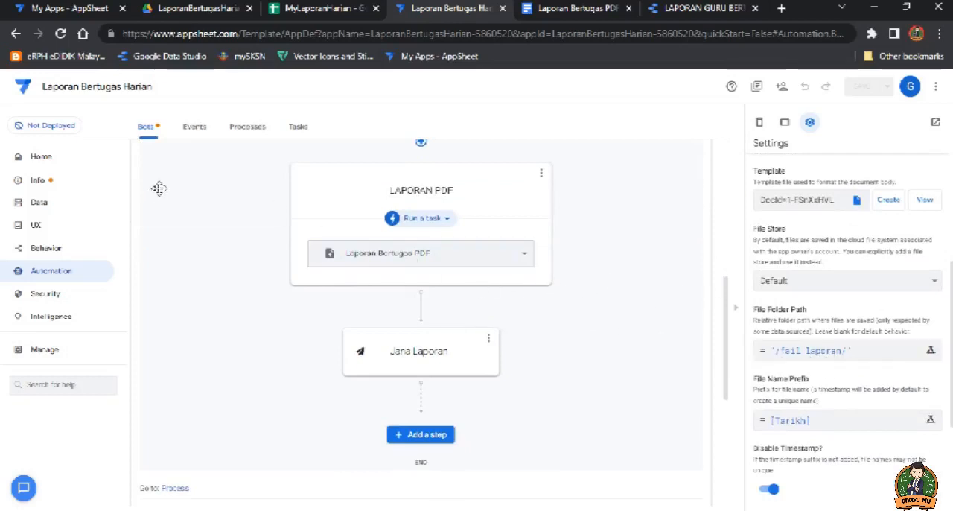
scroll(613, 293, "up", 2)
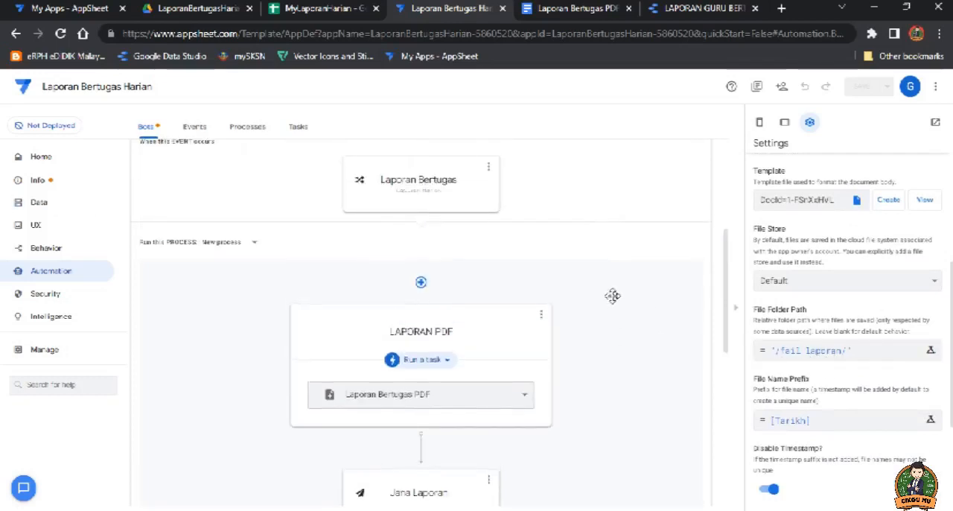
left_click(39, 180)
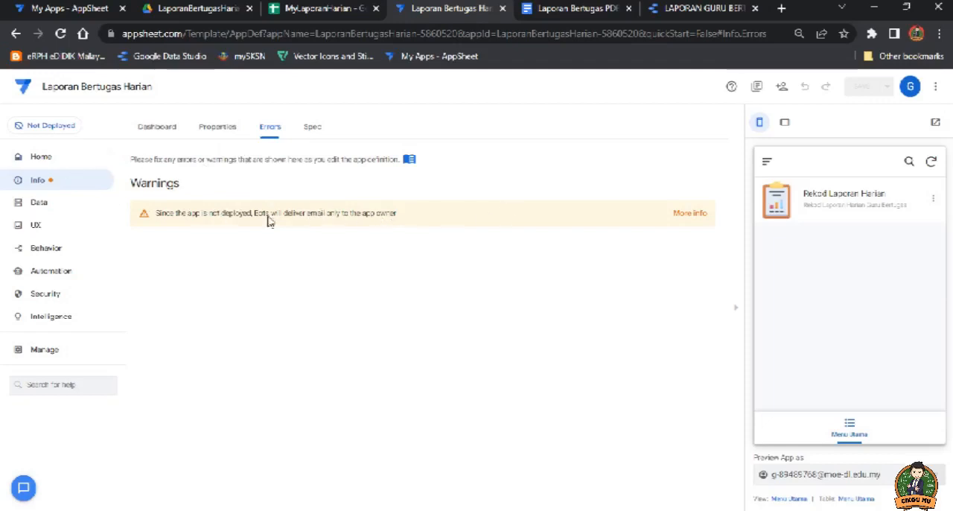
Step: Review the SKSN Bot PDF automation's file creation settings and the default field placeholders in the Laporan Bertugas PDF template document
left_click(50, 276)
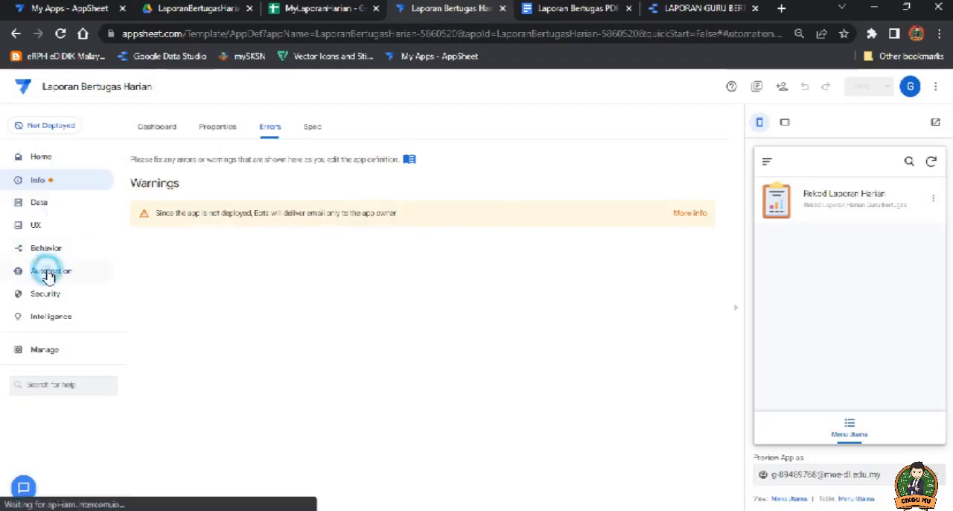
scroll(850, 356, "down", 1)
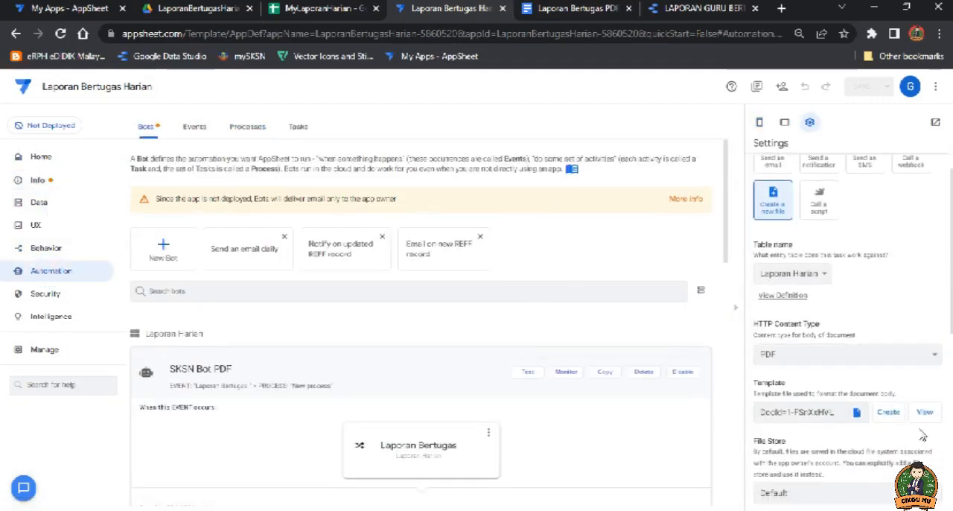
left_click(606, 15)
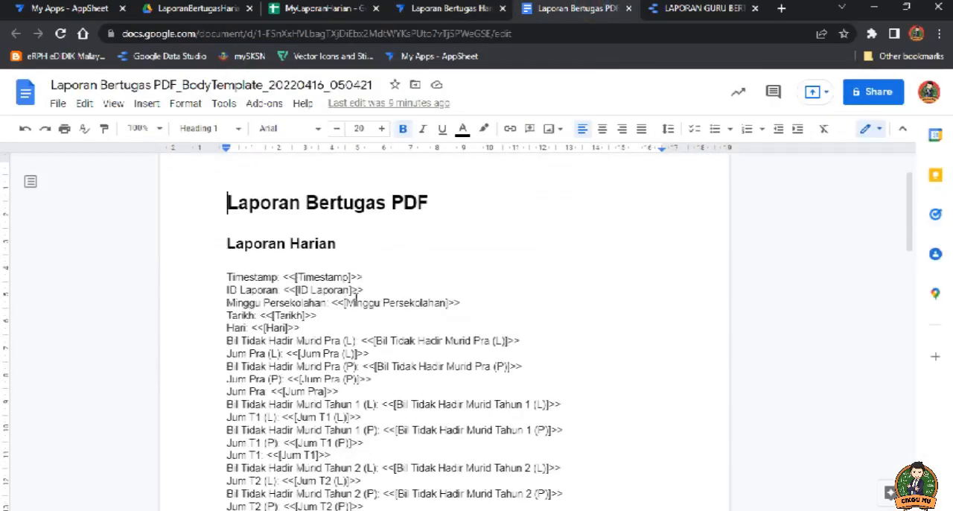
scroll(356, 301, "down", 2)
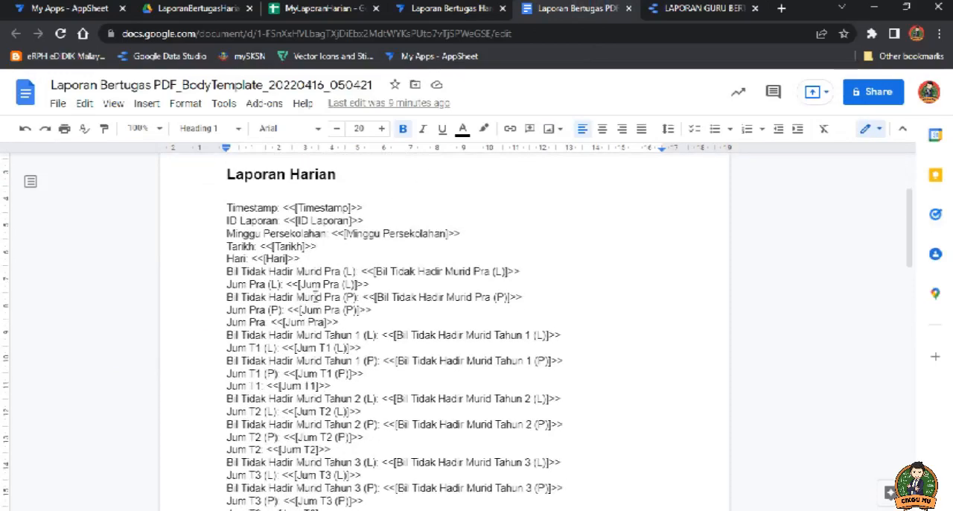
scroll(311, 297, "up", 3)
scroll(318, 294, "down", 8)
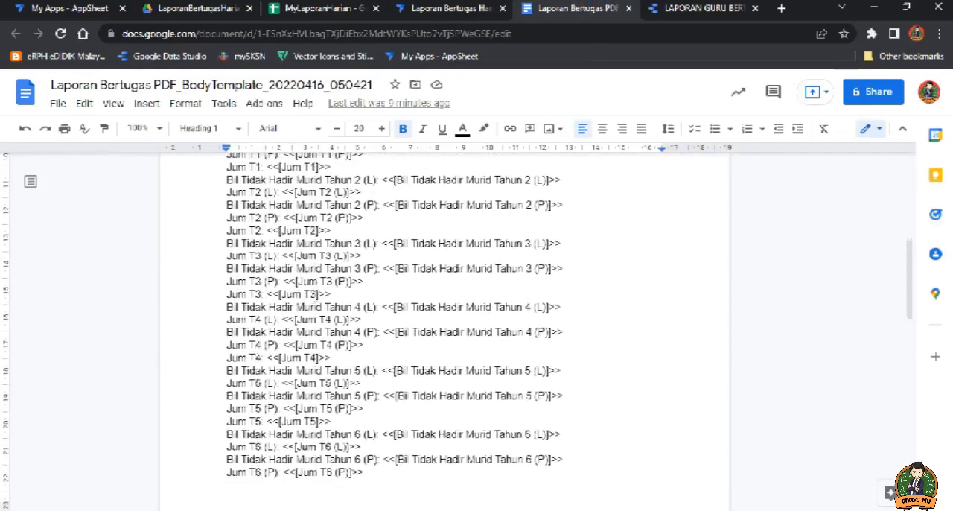
scroll(318, 294, "up", 8)
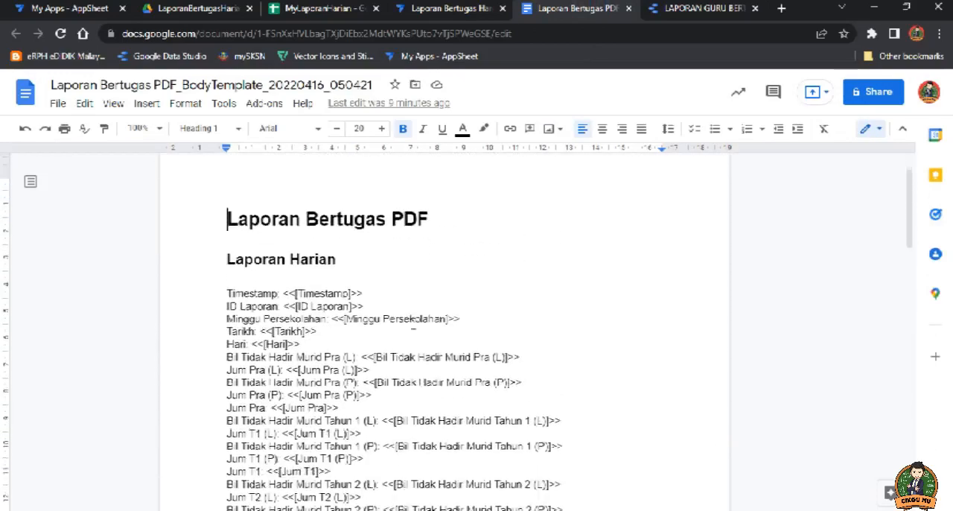
scroll(413, 325, "up", 2)
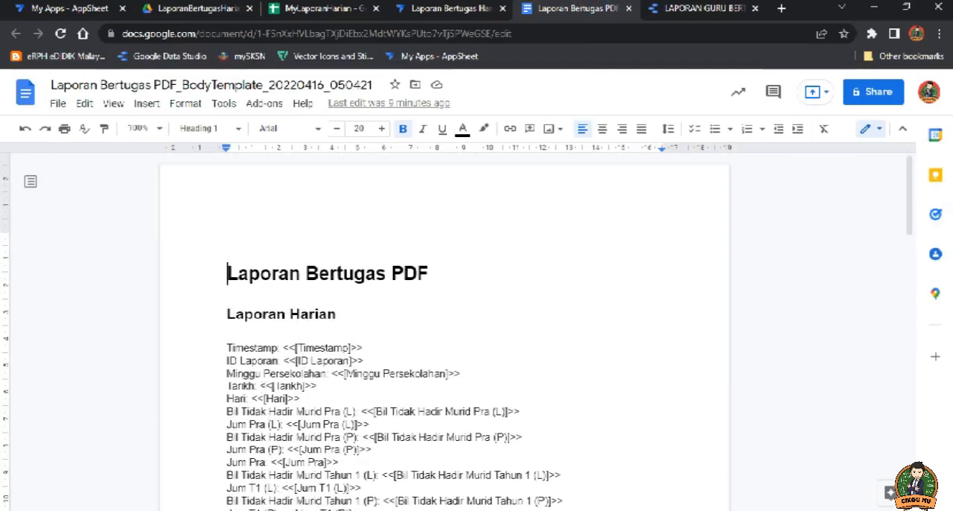
Step: Switch to the AplikasiLaporanGuruBertugas app, open its Laporan PDF task's template, and examine the header, attendance tables and report sections
key("alt+Tab")
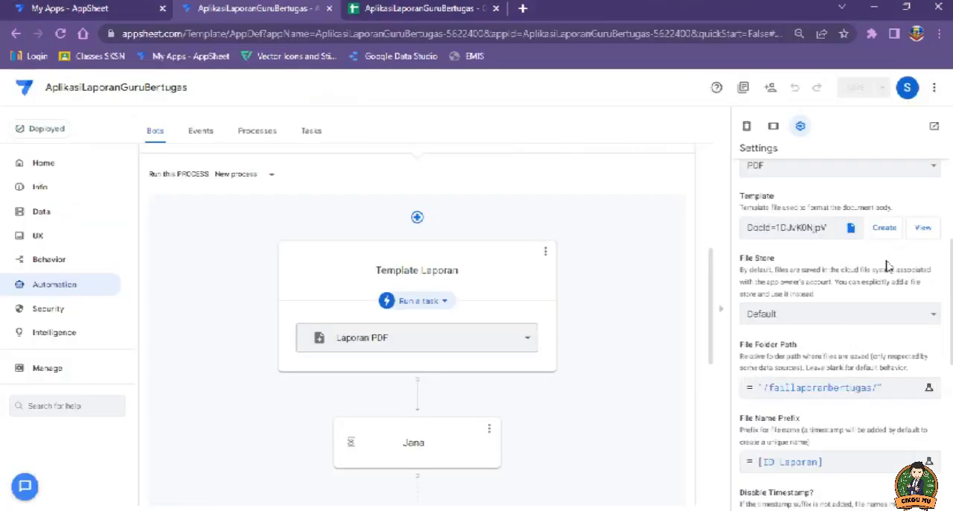
left_click(923, 227)
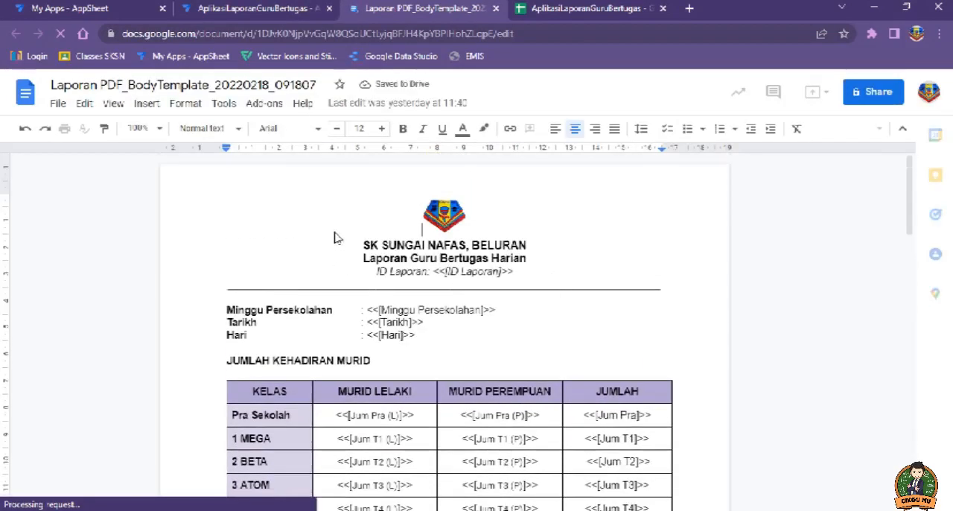
scroll(558, 330, "down", 6)
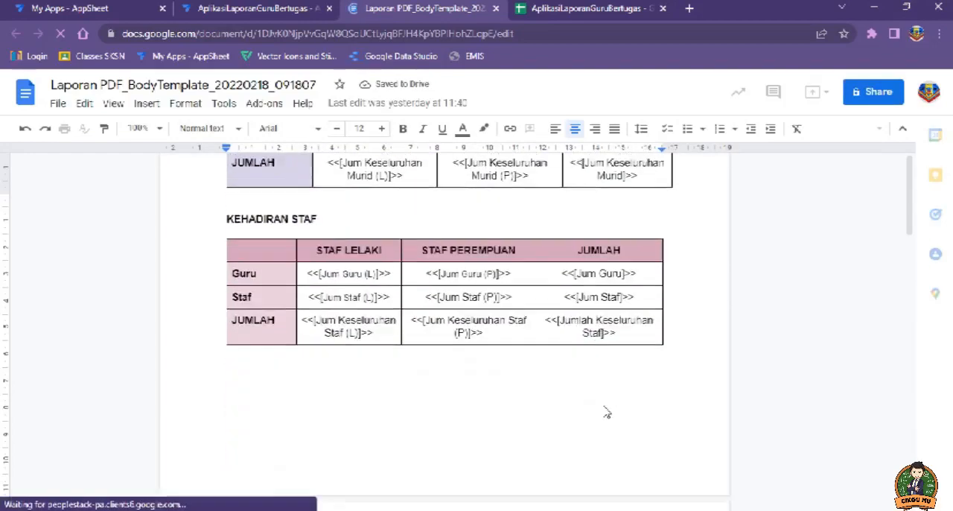
scroll(596, 406, "down", 10)
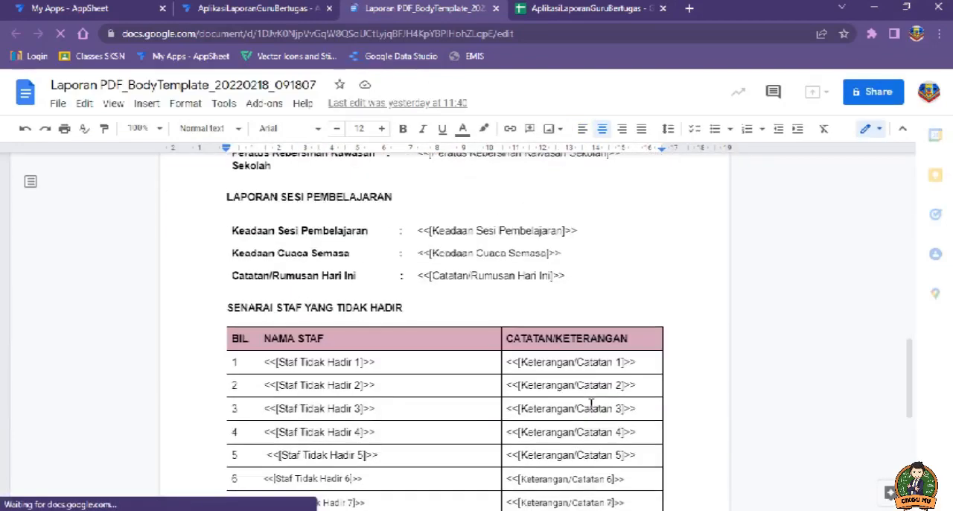
scroll(589, 403, "up", 10)
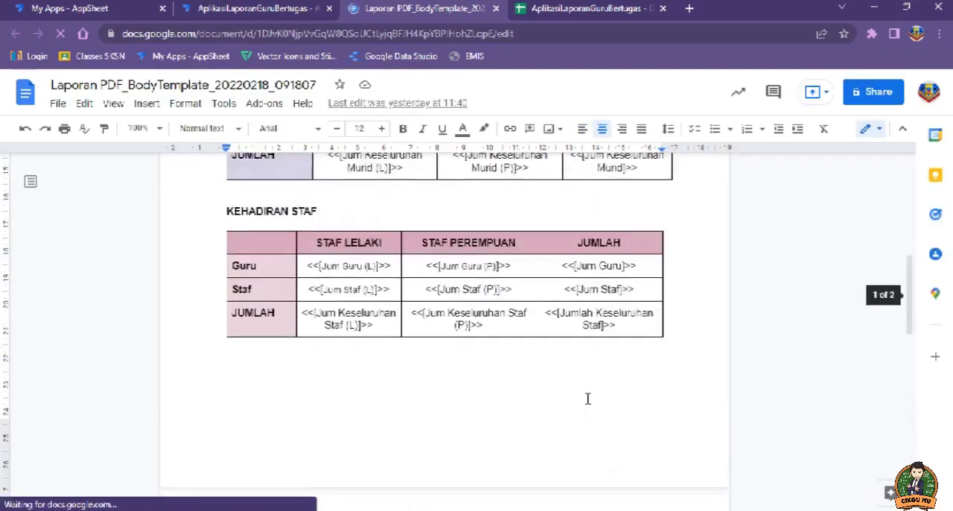
scroll(587, 398, "up", 5)
scroll(324, 319, "down", 1)
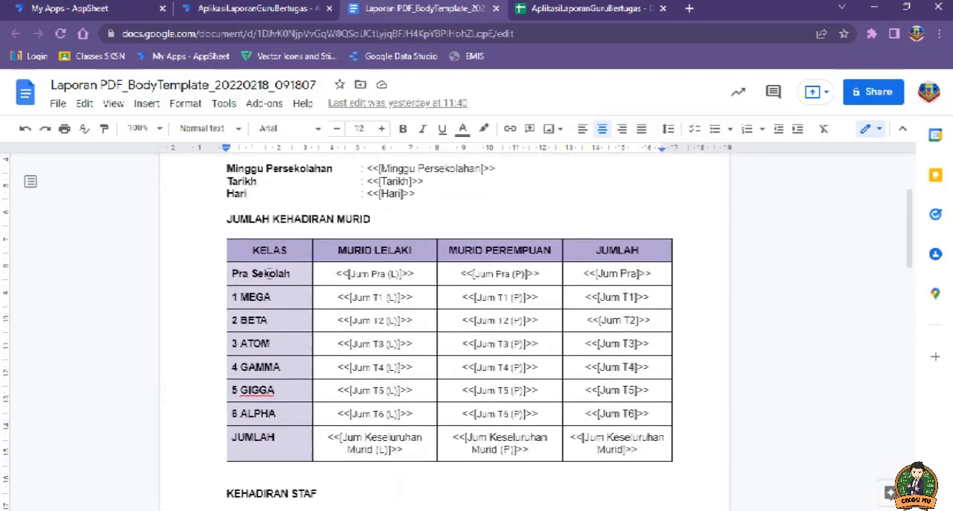
scroll(363, 273, "up", 1)
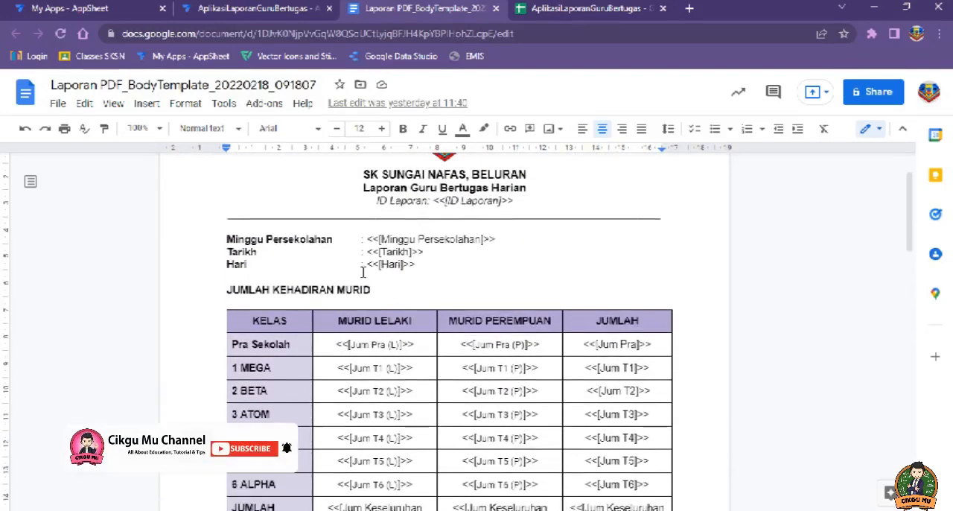
scroll(422, 230, "up", 1)
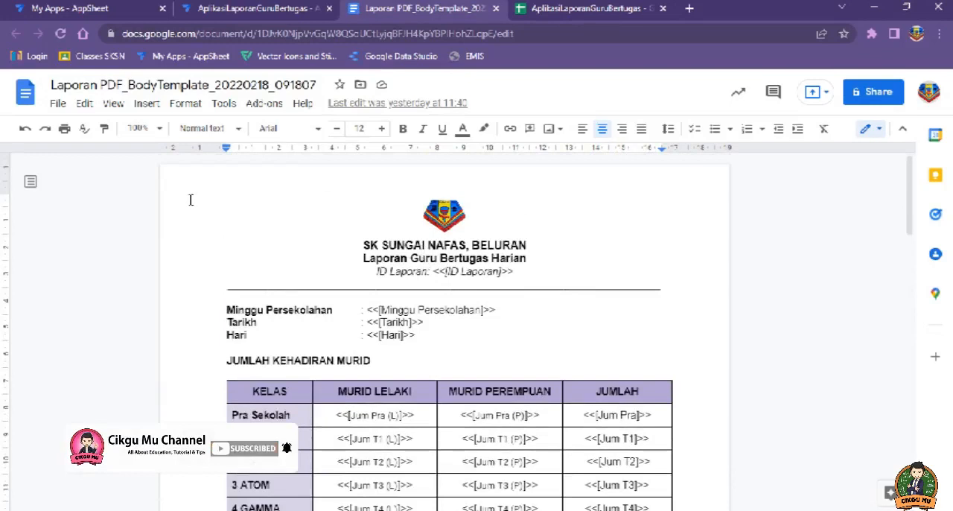
left_click(444, 214)
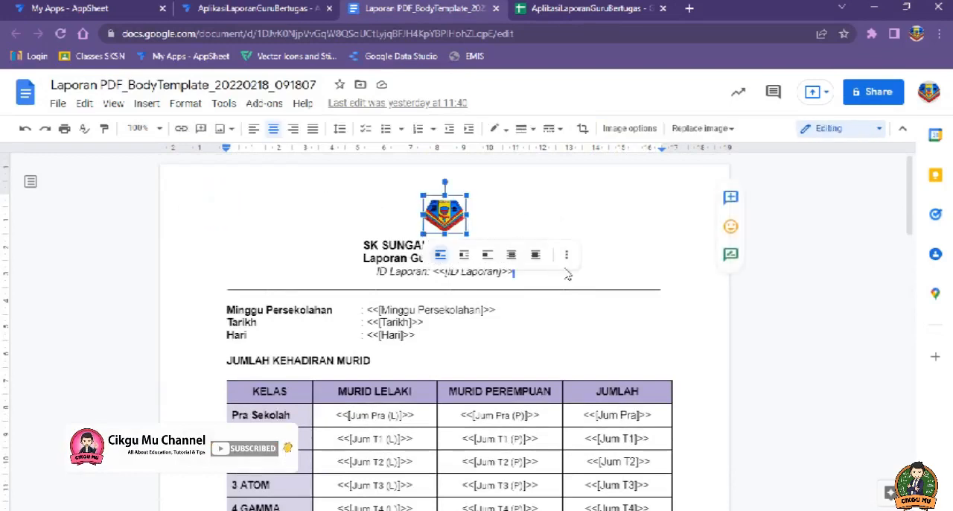
left_click_drag(445, 215, 512, 254)
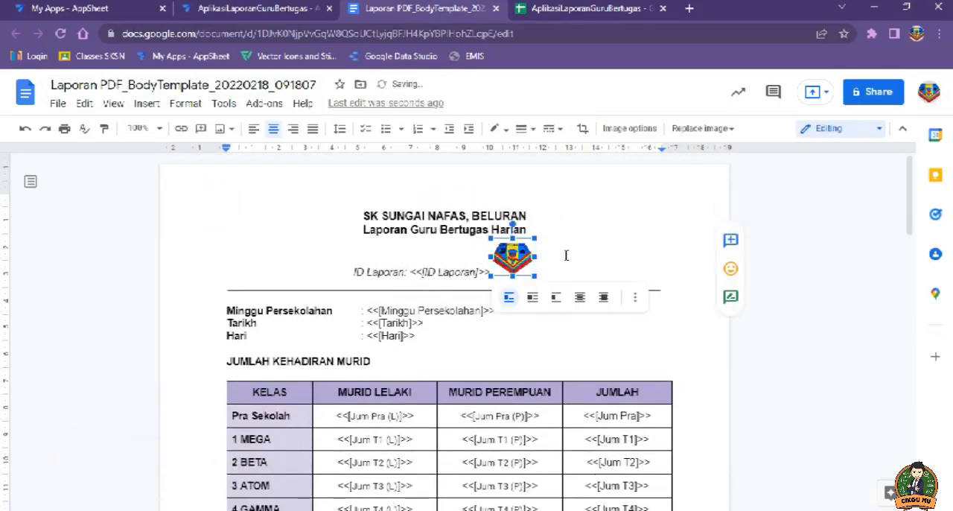
key("ctrl+z")
left_click(553, 318)
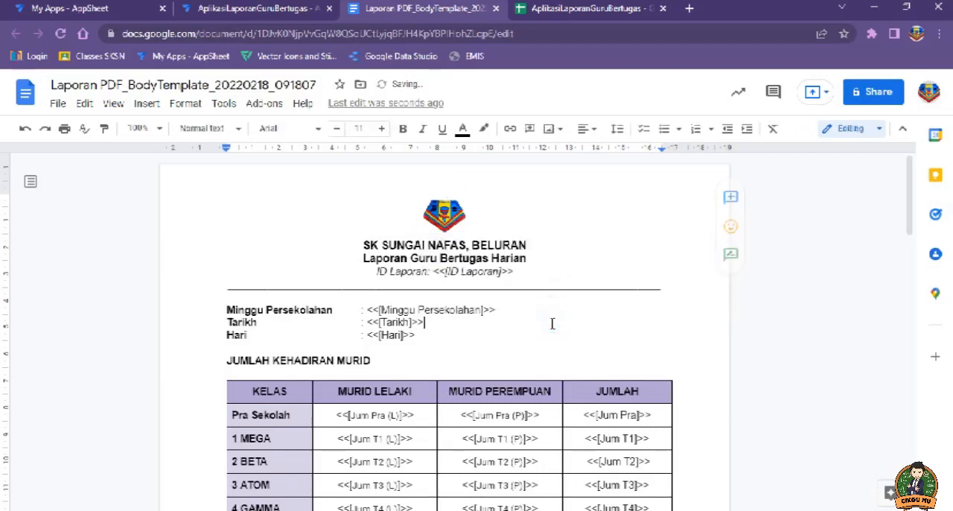
Step: Copy the entire contents of the reference Laporan PDF template and paste them at the start of the Laporan Bertugas PDF template
key("ctrl+a")
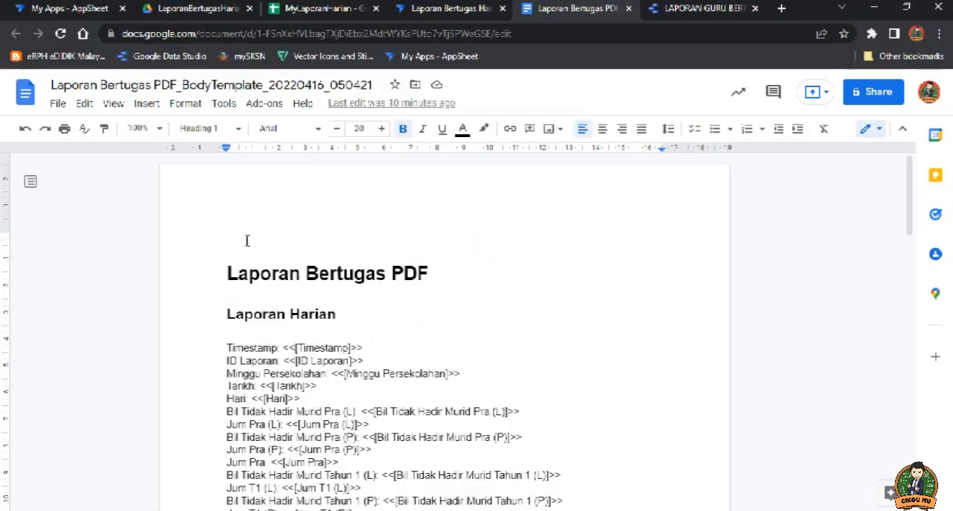
left_click(243, 238)
left_click(227, 240)
key("ctrl+v")
scroll(454, 315, "up", 17)
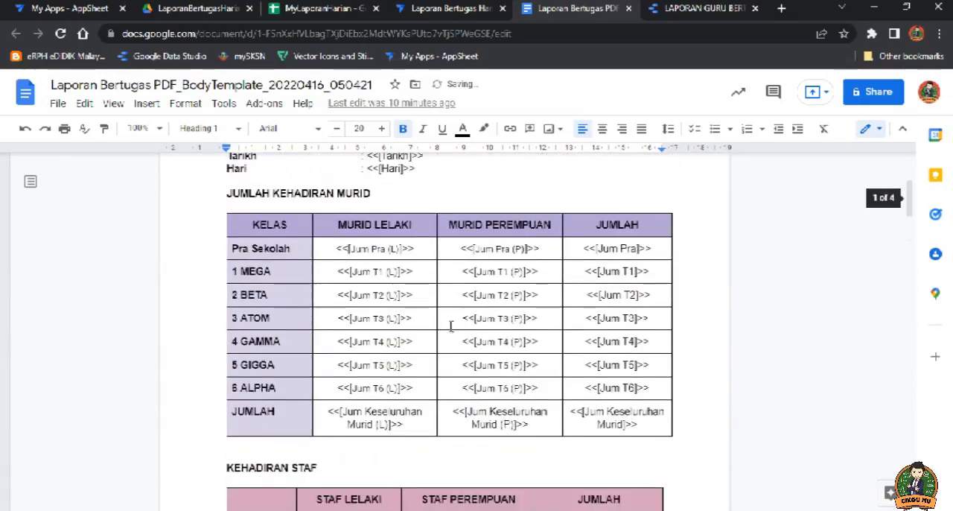
scroll(451, 325, "up", 5)
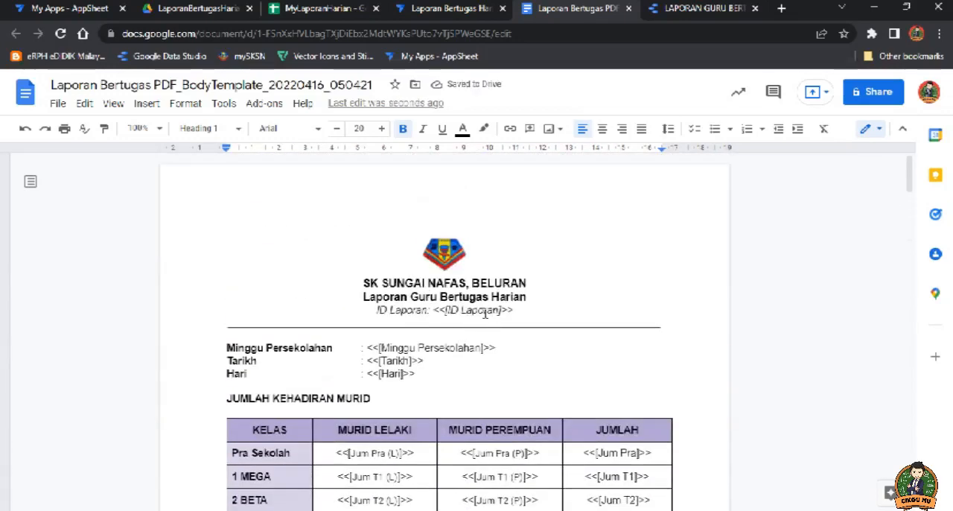
Step: Delete the field names inside the ID Laporan, Minggu Persekolahan, Tarikh and Hari placeholders, leaving the empty <<[]>> brackets
left_click_drag(499, 309, 447, 310)
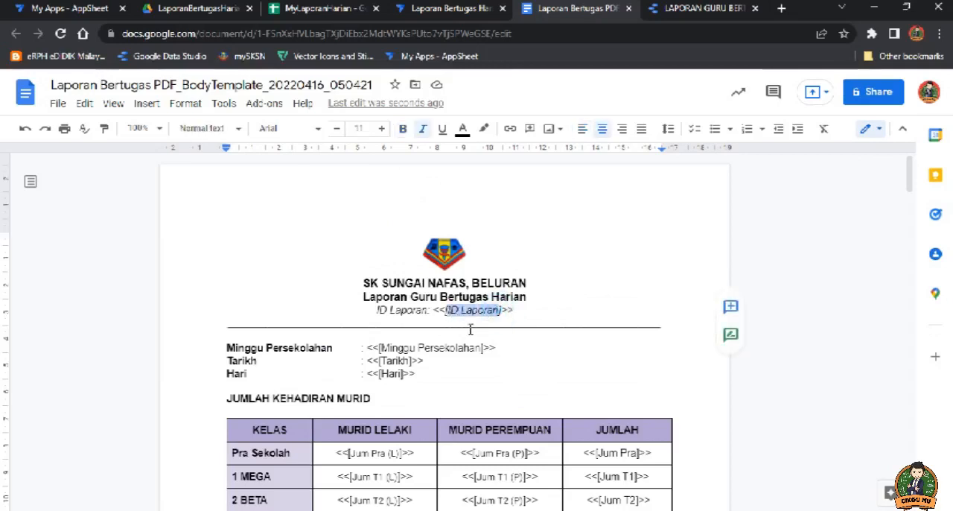
key("BackSpace")
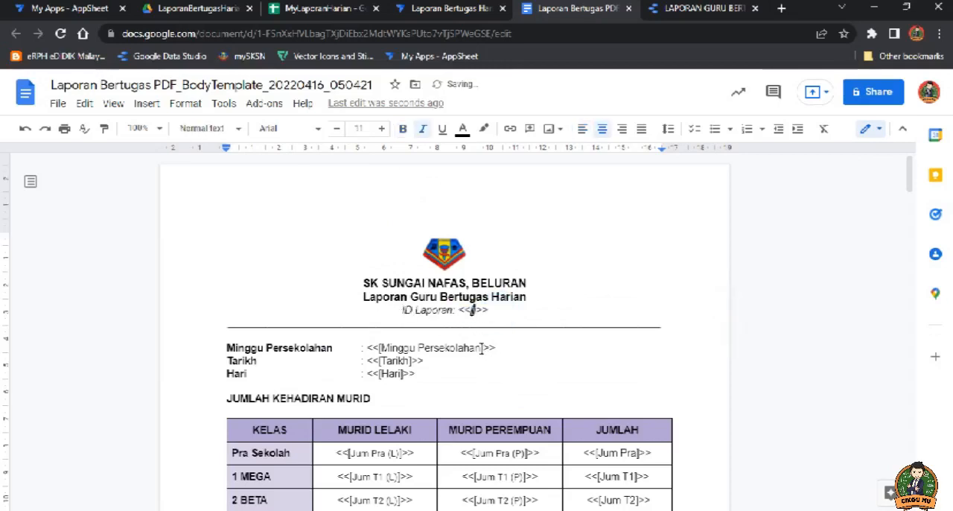
left_click_drag(482, 349, 380, 376)
key("BackSpace")
key("BackSpace")
key("BackSpace")
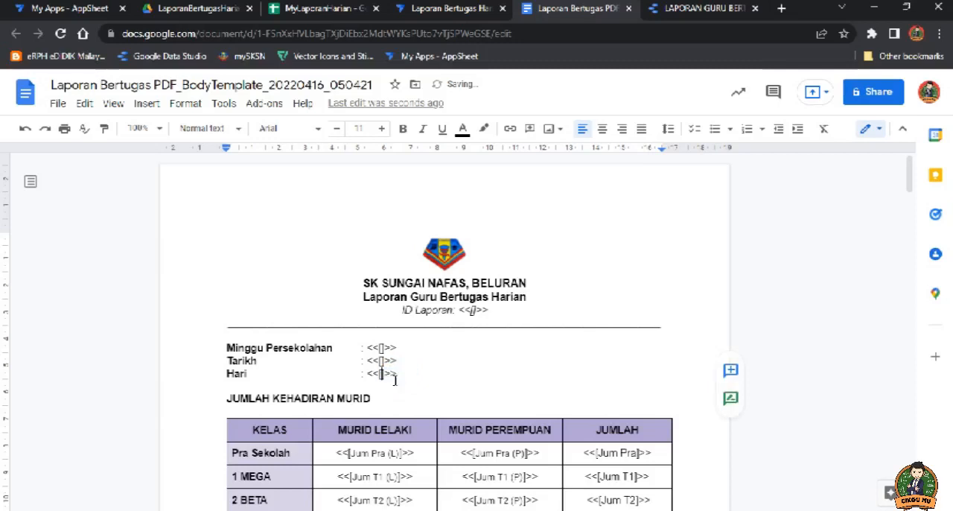
Step: Delete all placeholders from the value cells of the JUMLAH KEHADIRAN MURID and KEHADIRAN STAF tables
scroll(384, 379, "down", 2)
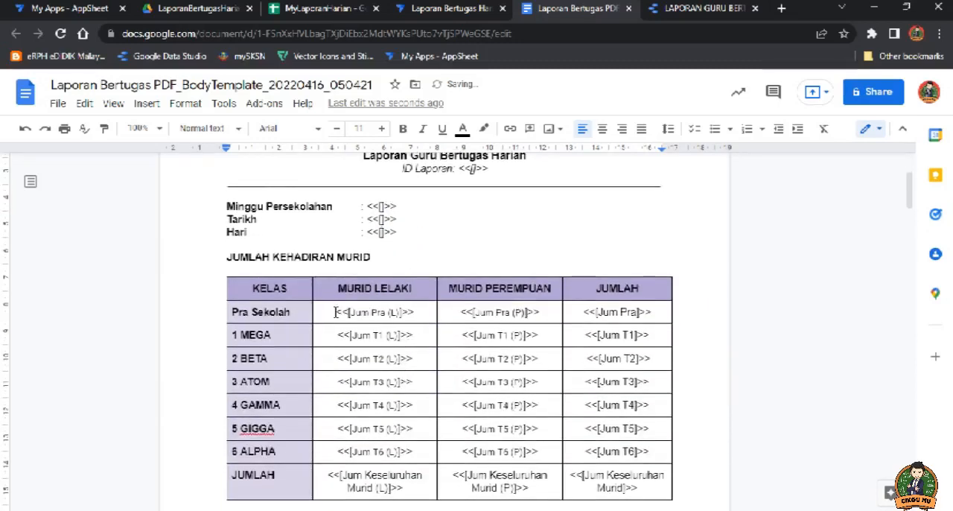
left_click_drag(415, 311, 644, 476)
key("Delete")
scroll(522, 372, "down", 12)
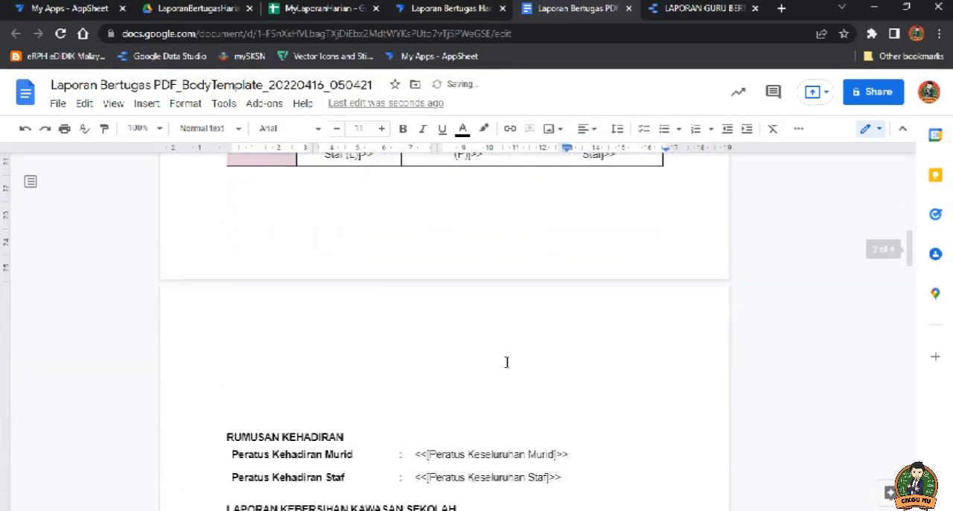
scroll(313, 231, "up", 1)
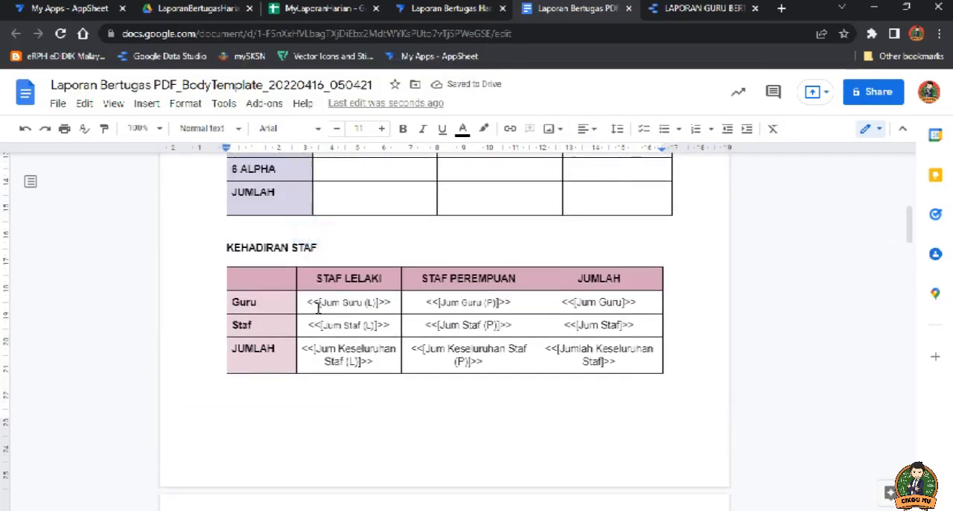
left_click_drag(312, 302, 596, 361)
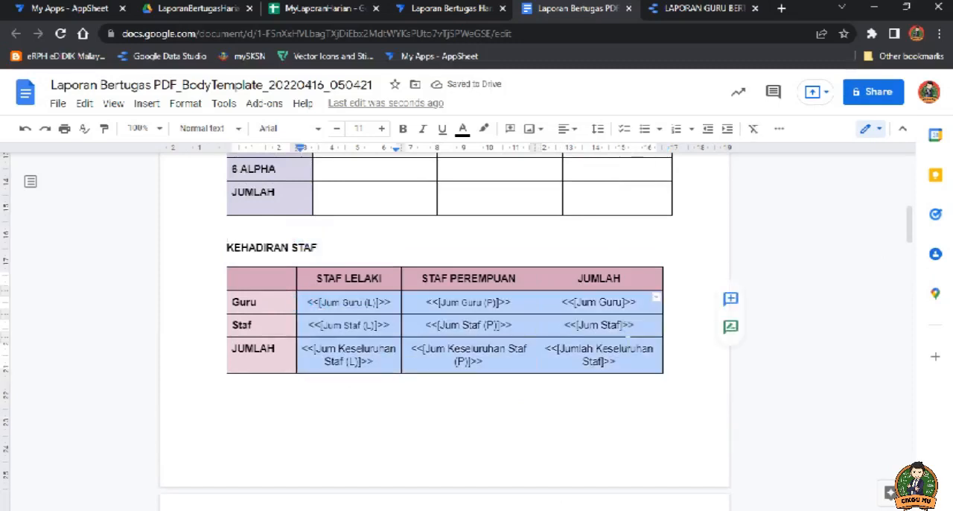
key("Delete")
Step: Delete the Peratus Kehadiran Murid and Peratus Kehadiran Staf placeholders in the RUMUSAN KEHADIRAN section
scroll(517, 343, "down", 6)
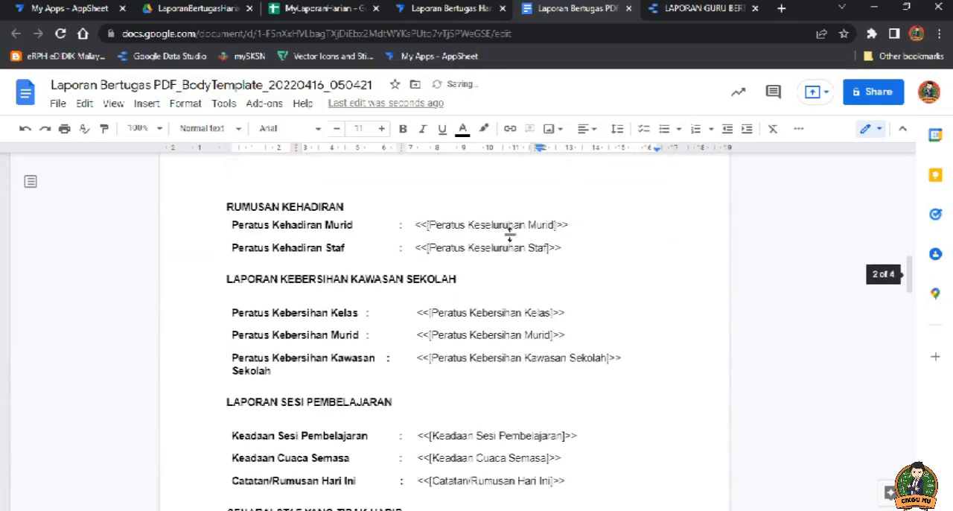
left_click_drag(573, 225, 415, 225)
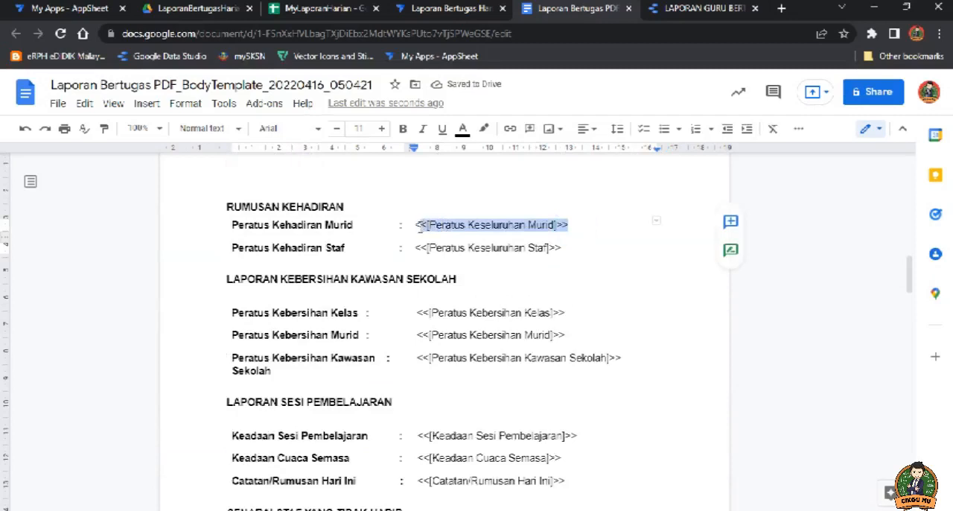
type("<")
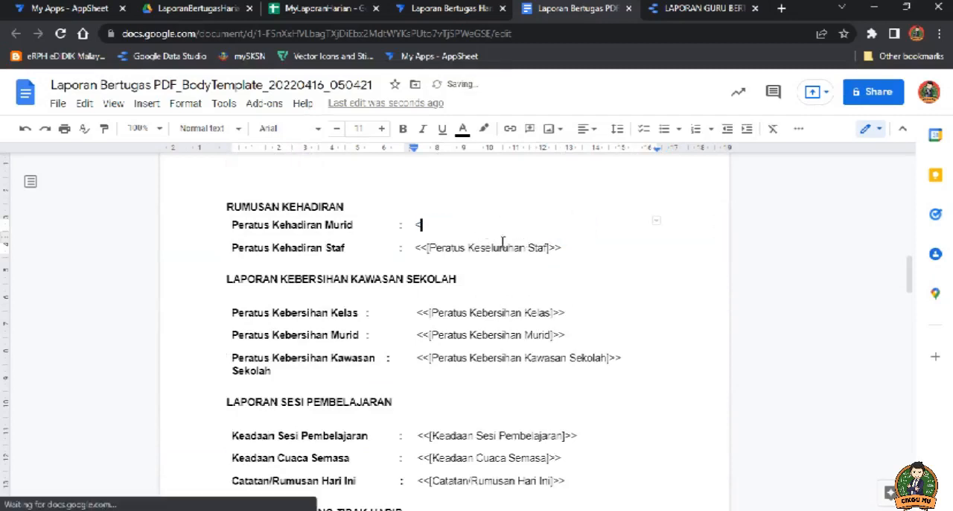
key("BackSpace")
left_click(566, 247)
left_click_drag(566, 247, 420, 247)
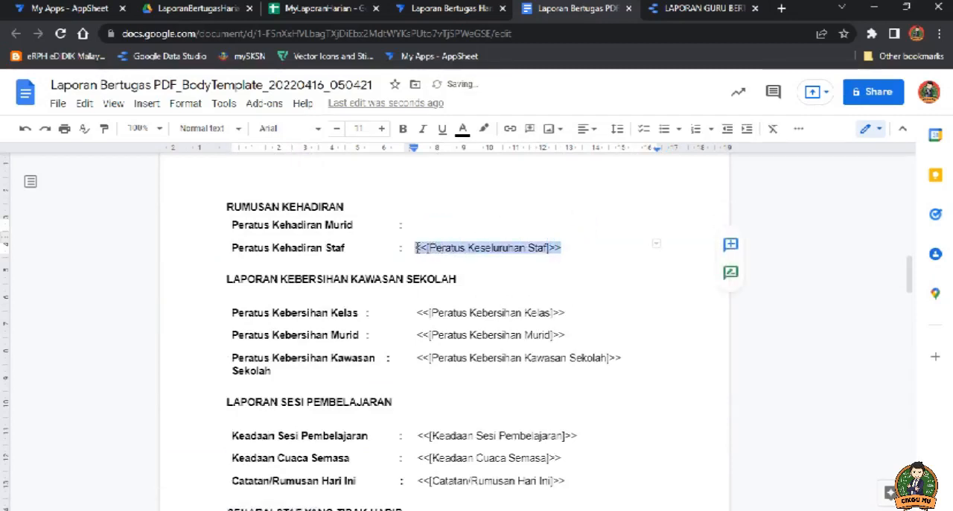
key("BackSpace")
Step: Delete the Peratus Kebersihan Kelas, Murid and Kawasan Sekolah placeholders in the LAPORAN KEBERSIHAN KAWASAN SEKOLAH section
left_click_drag(568, 313, 419, 312)
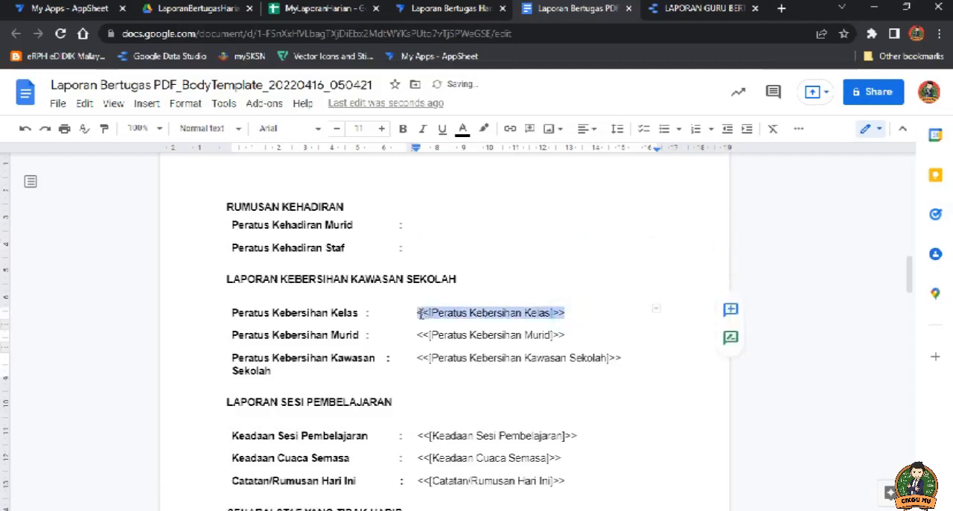
key("BackSpace")
left_click_drag(569, 335, 416, 336)
key("BackSpace")
left_click_drag(631, 356, 420, 357)
key("BackSpace")
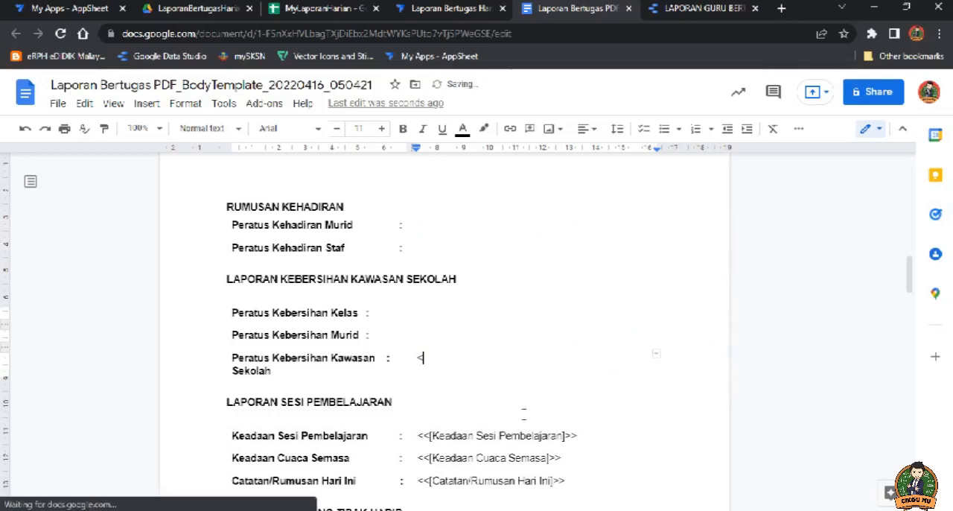
key("BackSpace")
Step: Delete the Keadaan Sesi Pembelajaran, Keadaan Cuaca Semasa and Catatan/Rumusan Hari Ini placeholders in the LAPORAN SESI PEMBELAJARAN section
scroll(446, 369, "down", 2)
left_click_drag(566, 341, 444, 297)
key("BackSpace")
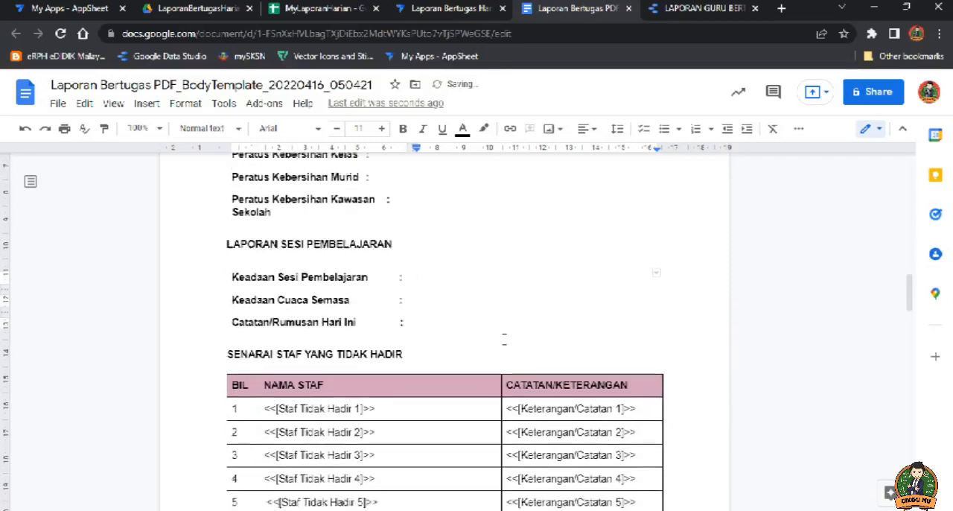
Step: Delete all Staf Tidak Hadir and Keterangan/Catatan placeholders from the SENARAI STAF YANG TIDAK HADIR table
scroll(484, 342, "down", 3)
left_click_drag(635, 357, 279, 222)
key("BackSpace")
Step: Cut <<[Minggu Persekolahan]>> from the generated Laporan Harian field list and paste it over the empty Minggu Persekolahan brackets in the report header
scroll(492, 345, "up", 10)
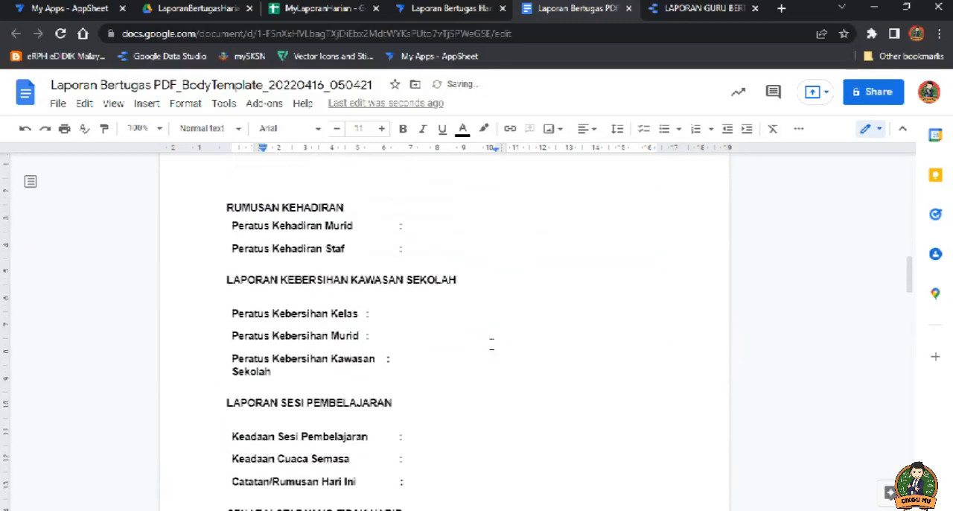
scroll(484, 343, "down", 12)
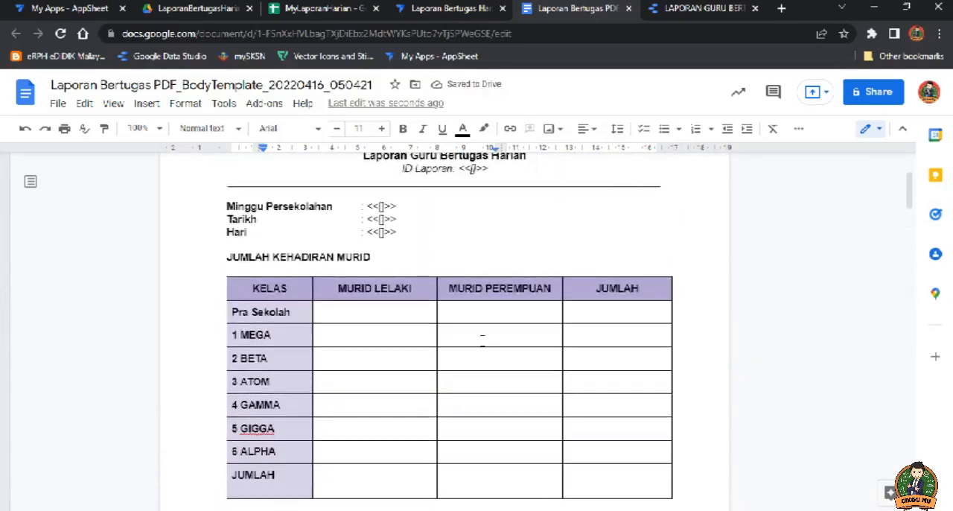
scroll(379, 321, "down", 10)
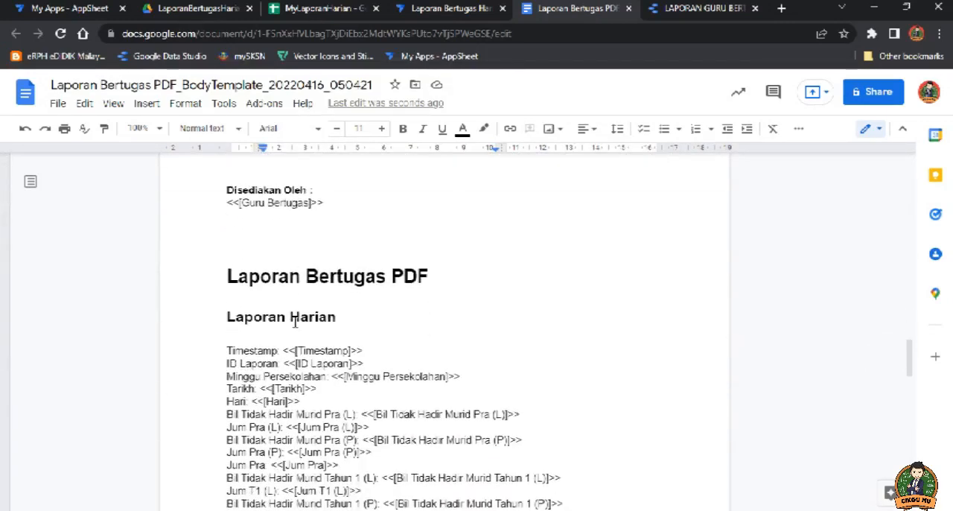
scroll(272, 236, "down", 3)
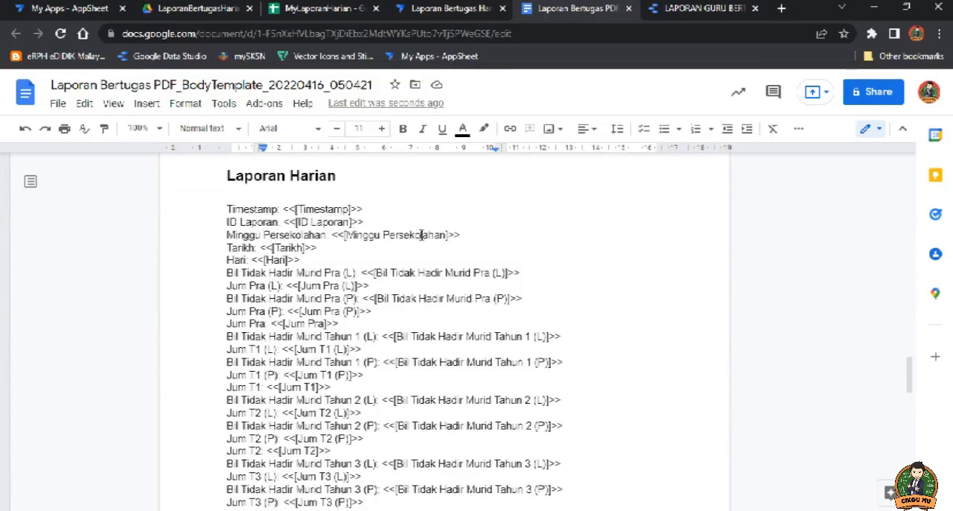
left_click_drag(459, 236, 336, 237)
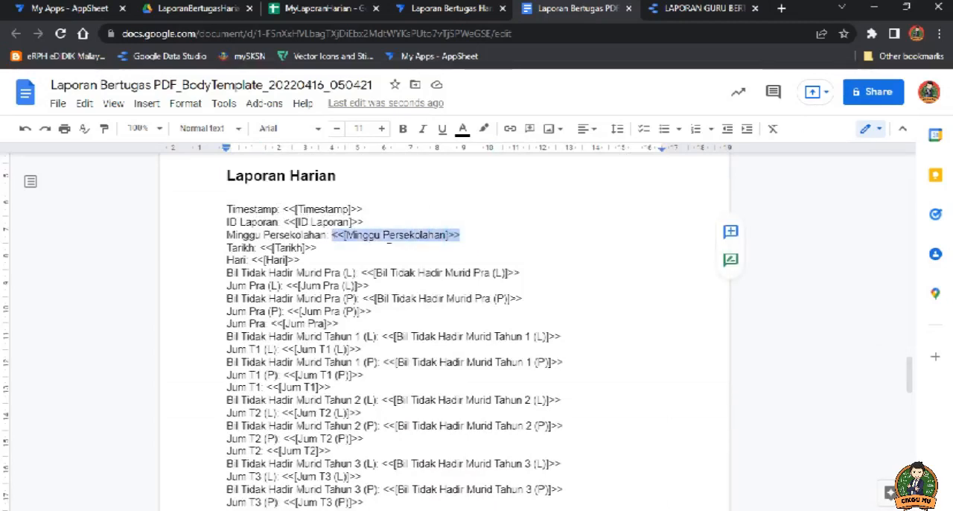
key("ctrl+x")
scroll(399, 268, "down", 15)
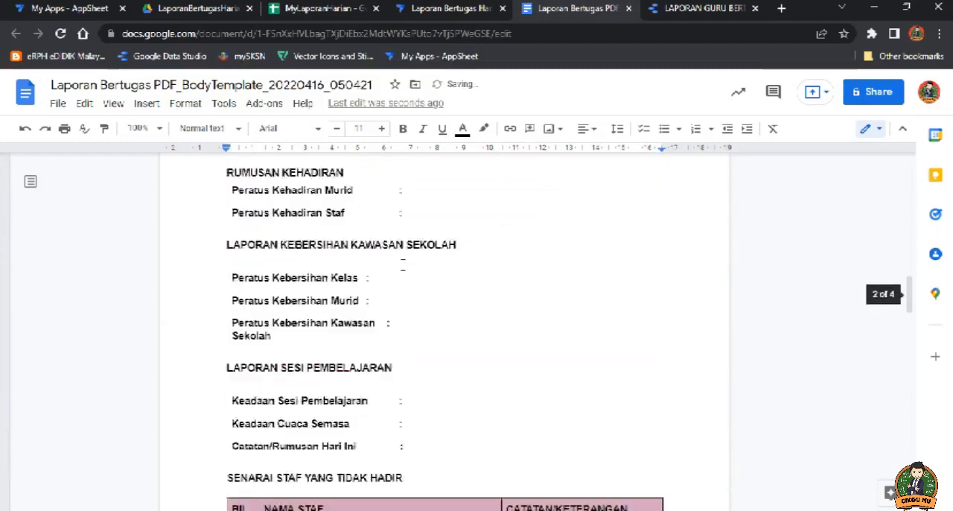
scroll(396, 280, "up", 2)
scroll(395, 280, "up", 1)
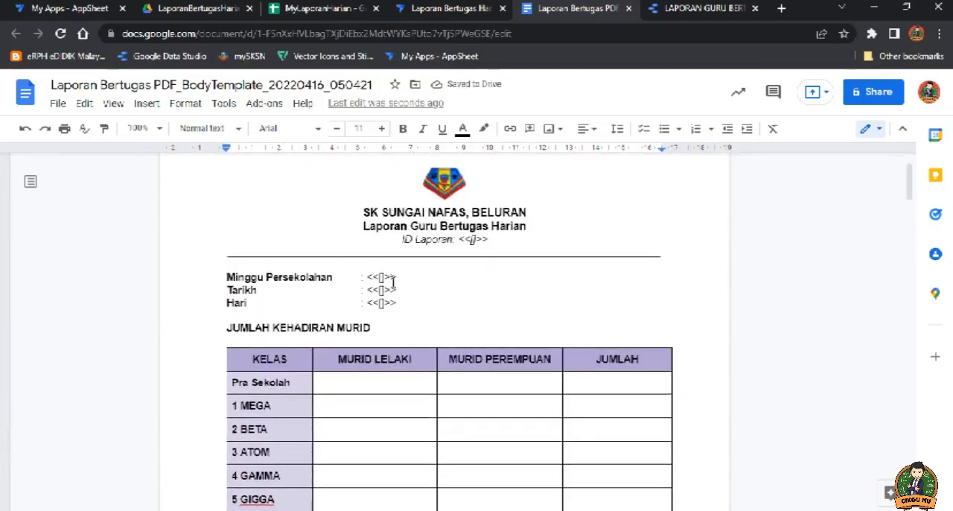
left_click_drag(398, 278, 364, 277)
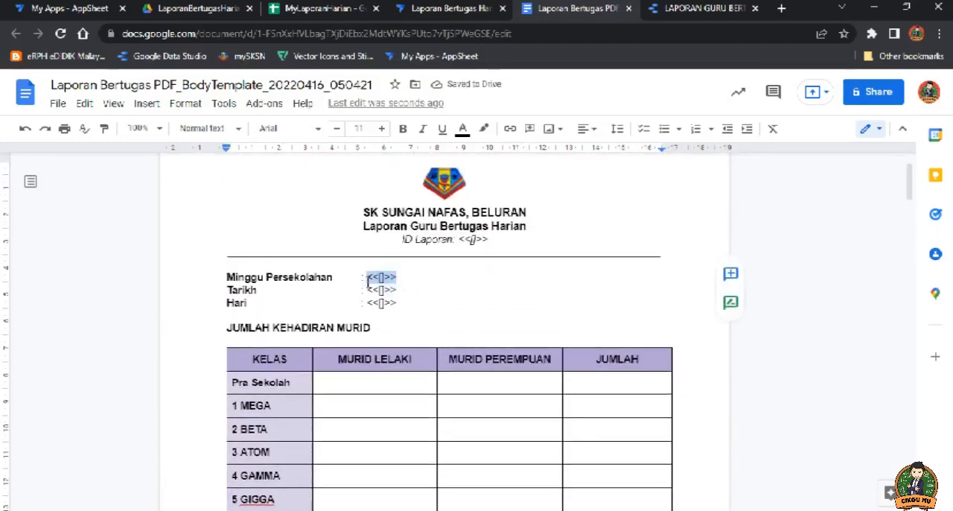
key("ctrl+v")
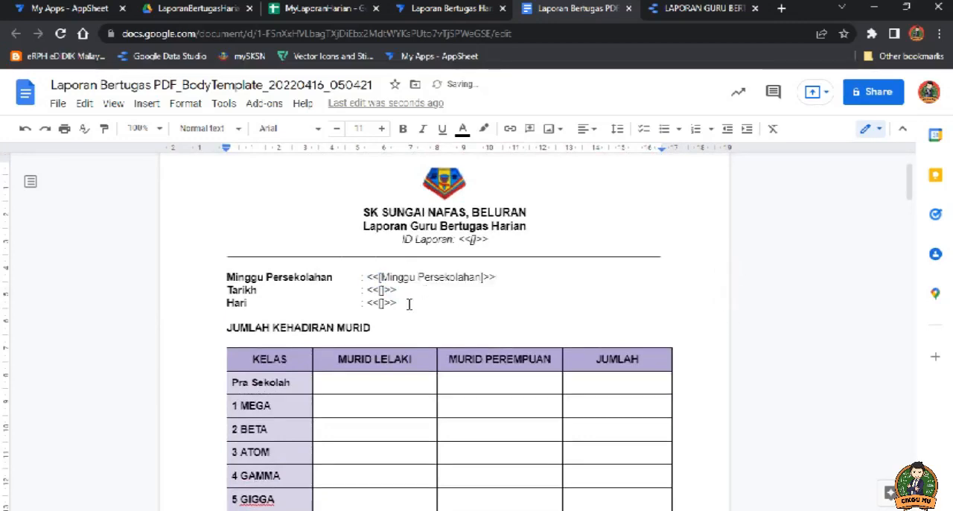
Step: Cut <<[Tarikh]>> from the Laporan Harian field list and paste it over the empty Tarikh brackets in the report header
scroll(407, 303, "down", 20)
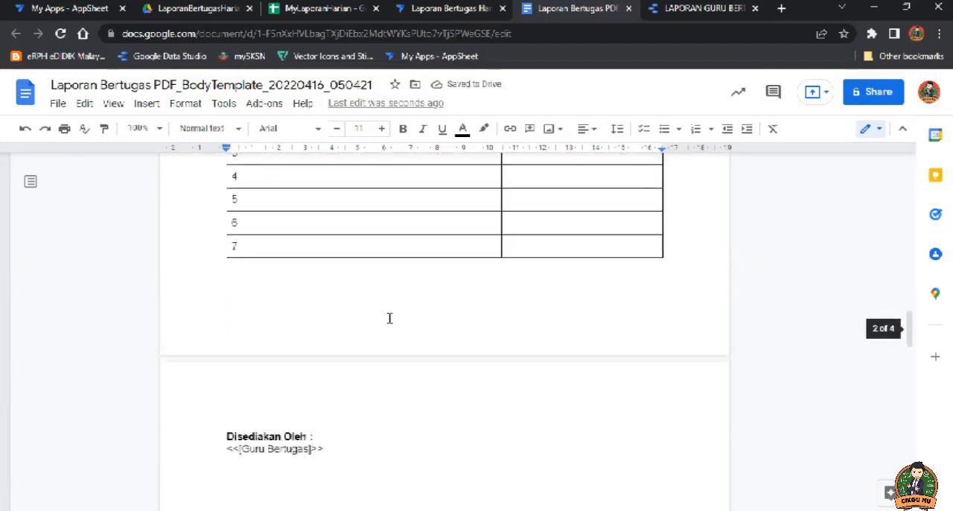
scroll(390, 319, "down", 2)
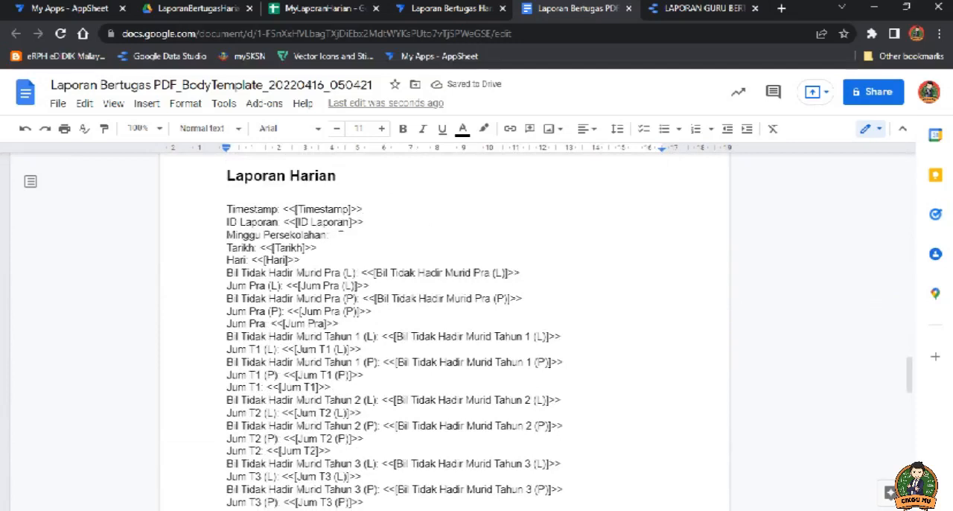
left_click_drag(321, 247, 273, 247)
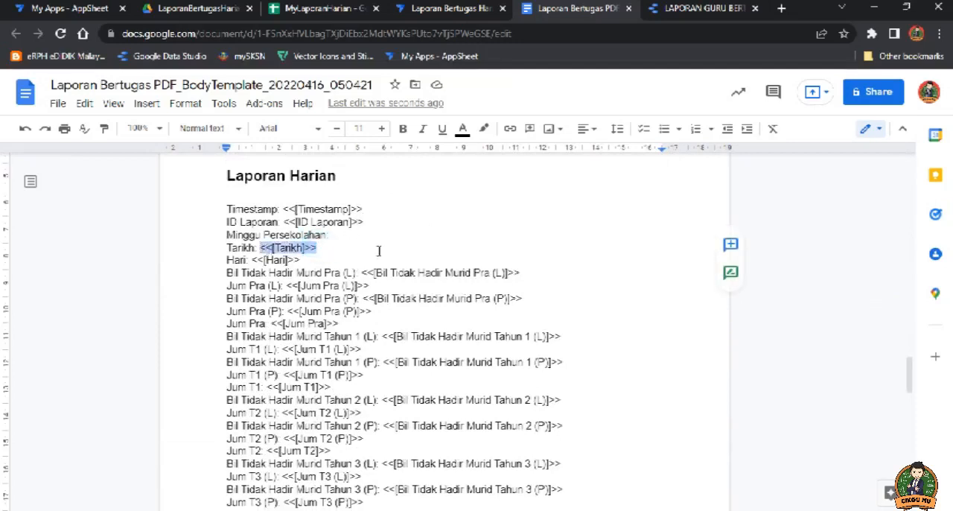
key("ctrl+x")
scroll(409, 274, "up", 15)
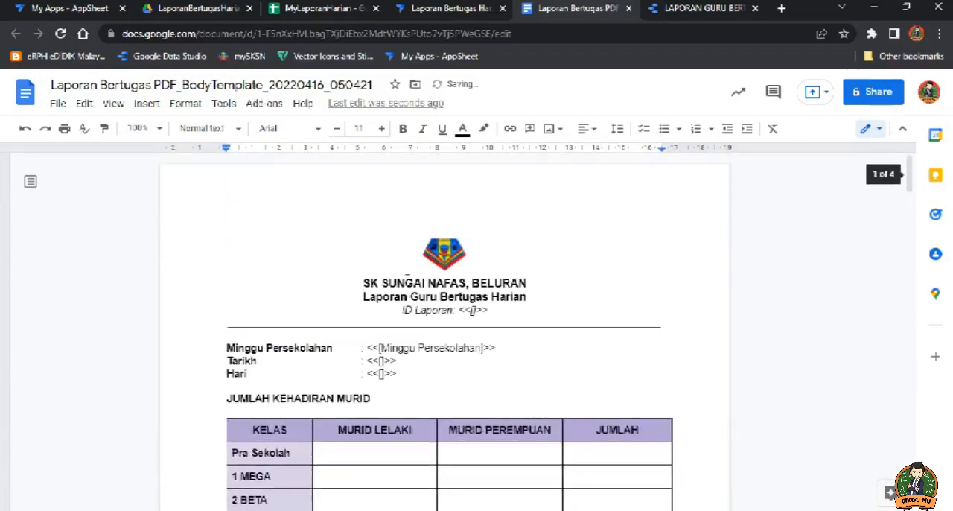
scroll(408, 281, "down", 3)
scroll(378, 160, "up", 2)
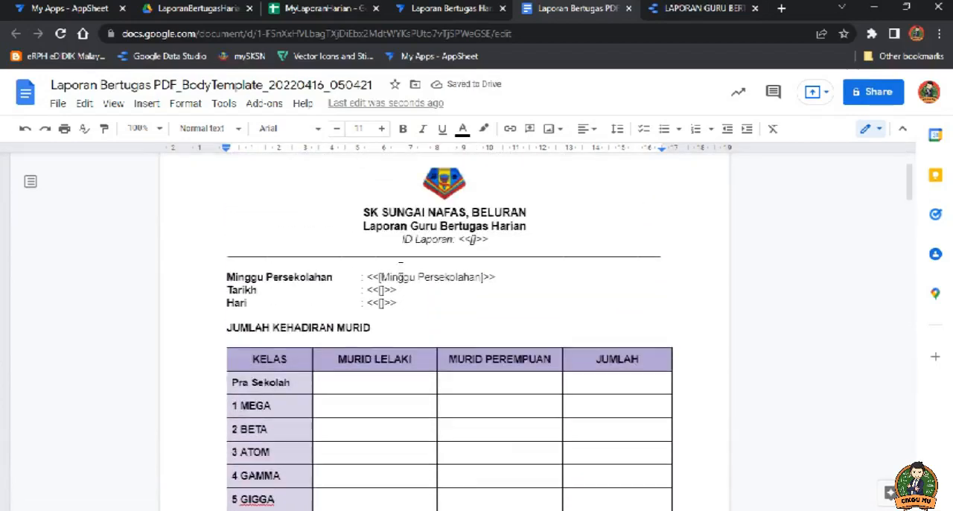
double_click(387, 290)
key("ctrl+v")
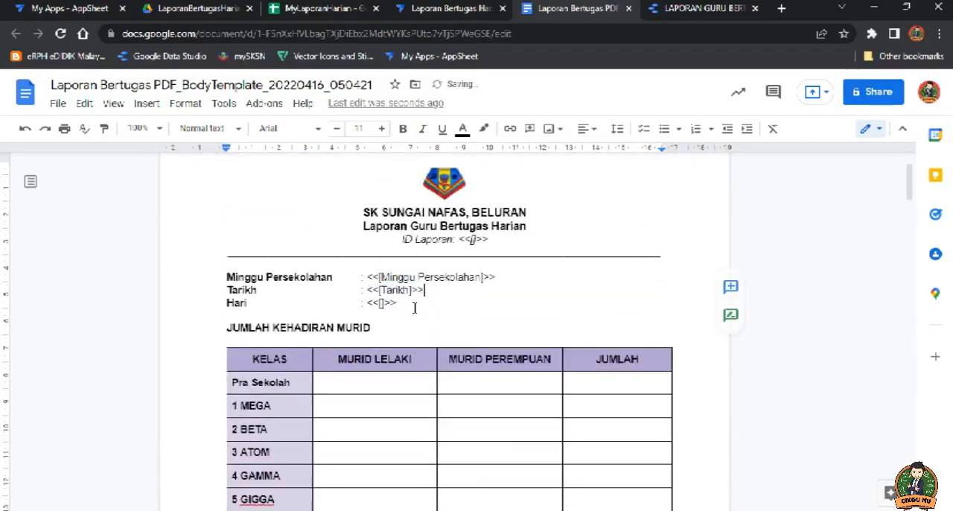
Step: Cut <<[Hari]>> from the Laporan Harian field list and paste it over the empty Hari brackets in the report header
scroll(402, 308, "down", 20)
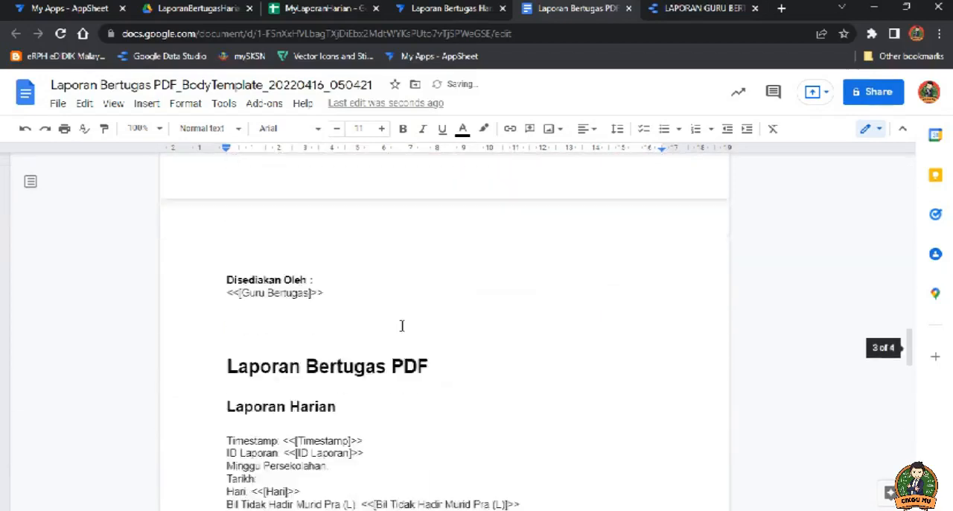
scroll(401, 325, "down", 4)
scroll(332, 235, "up", 1)
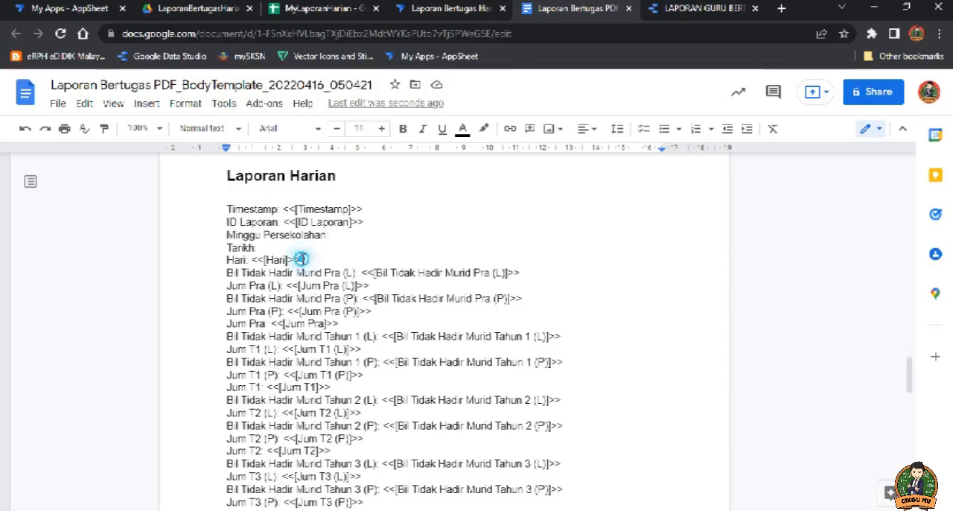
left_click_drag(300, 260, 263, 260)
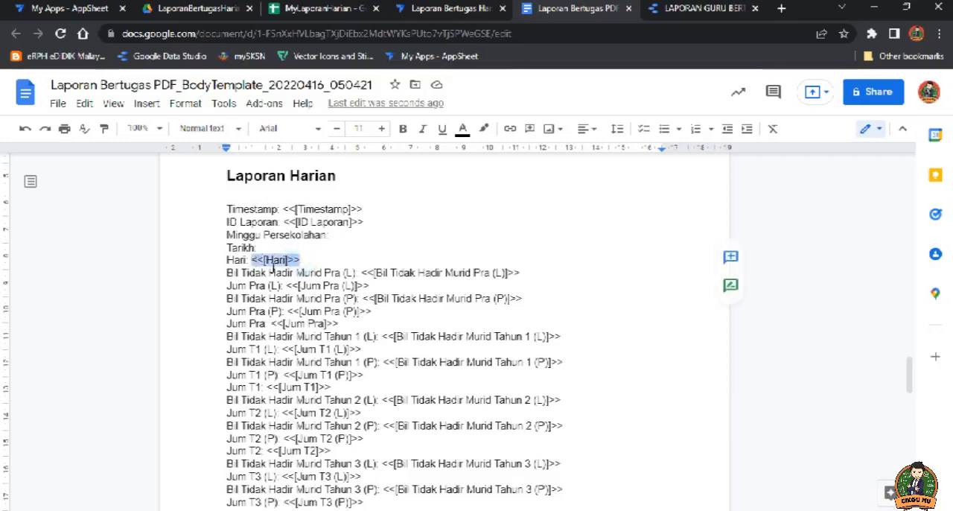
key("ctrl+x")
scroll(357, 290, "up", 15)
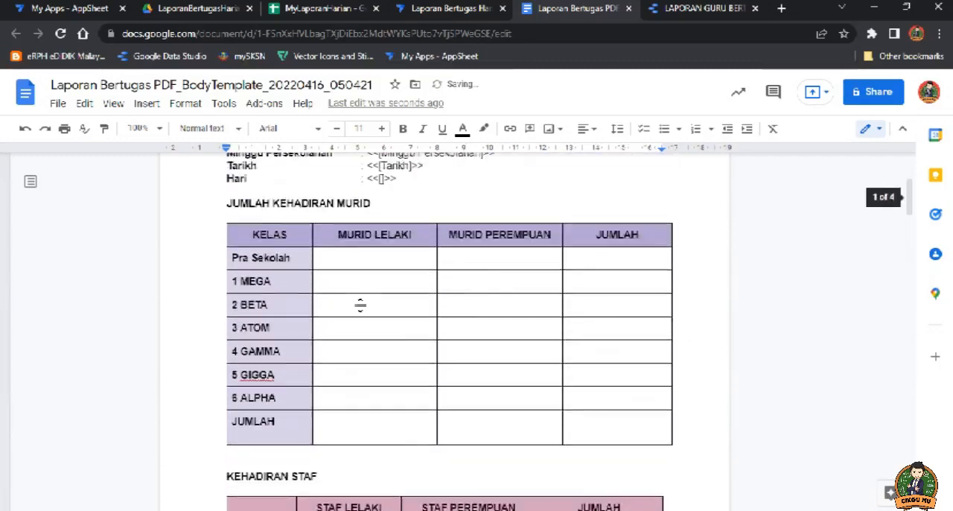
scroll(360, 305, "up", 3)
left_click_drag(397, 376, 370, 374)
key("ctrl+v")
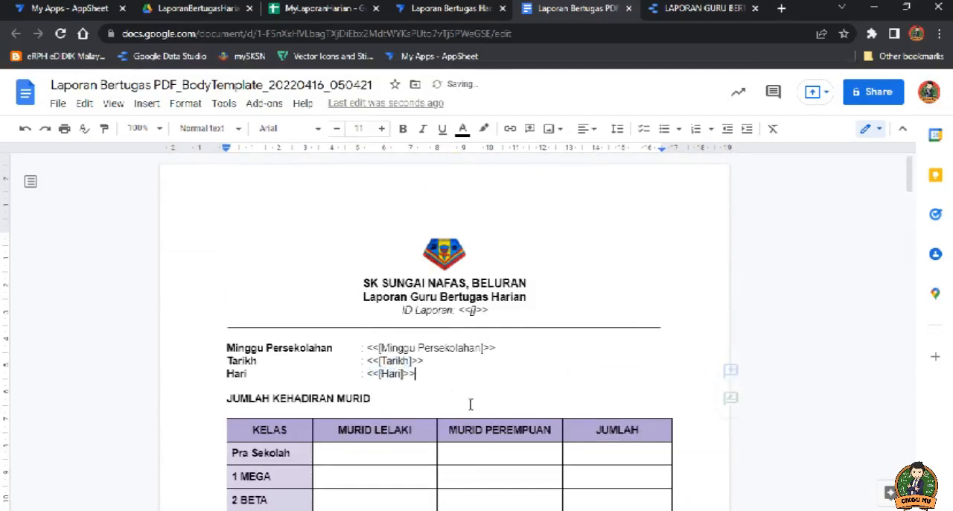
Step: Examine the Minggu Persekolahan placeholder's syntax, checking its opening and closing brackets and the field name between them
scroll(391, 384, "down", 2)
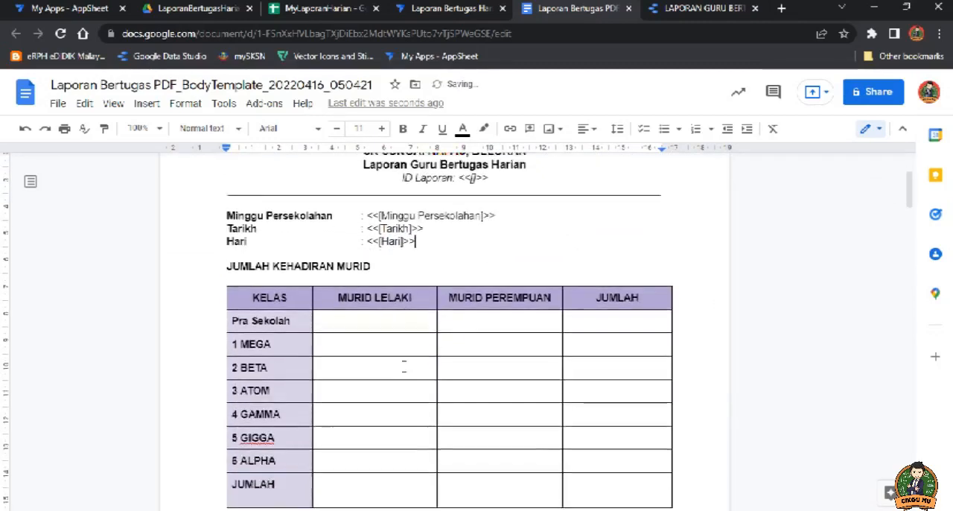
left_click(374, 312)
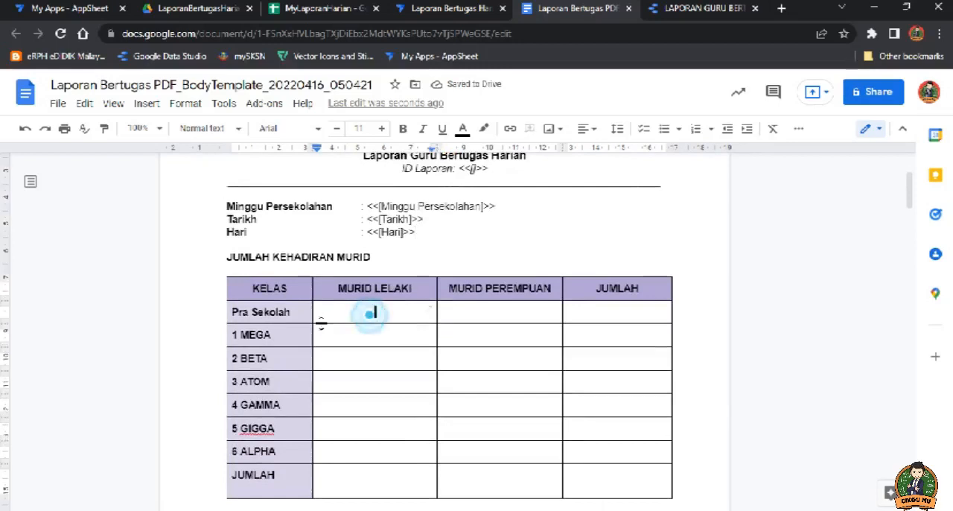
left_click(326, 354)
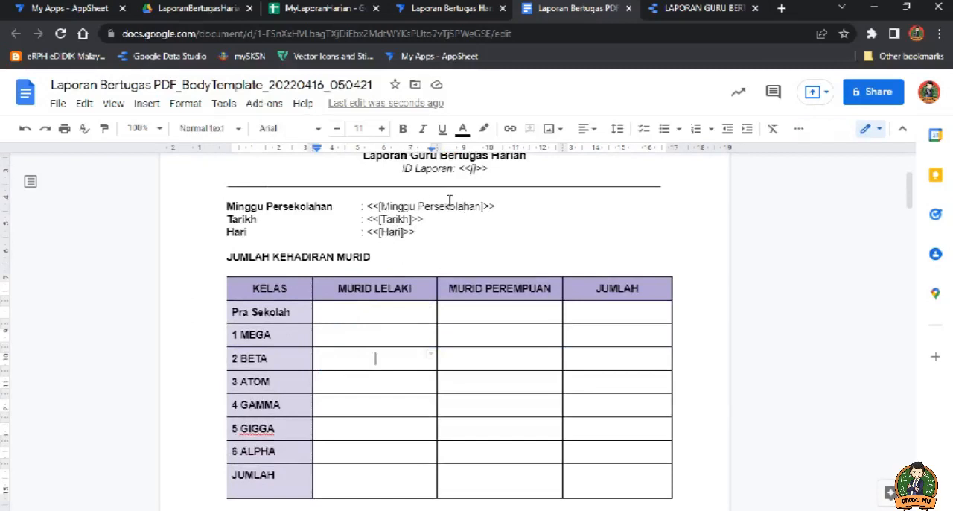
left_click(425, 206)
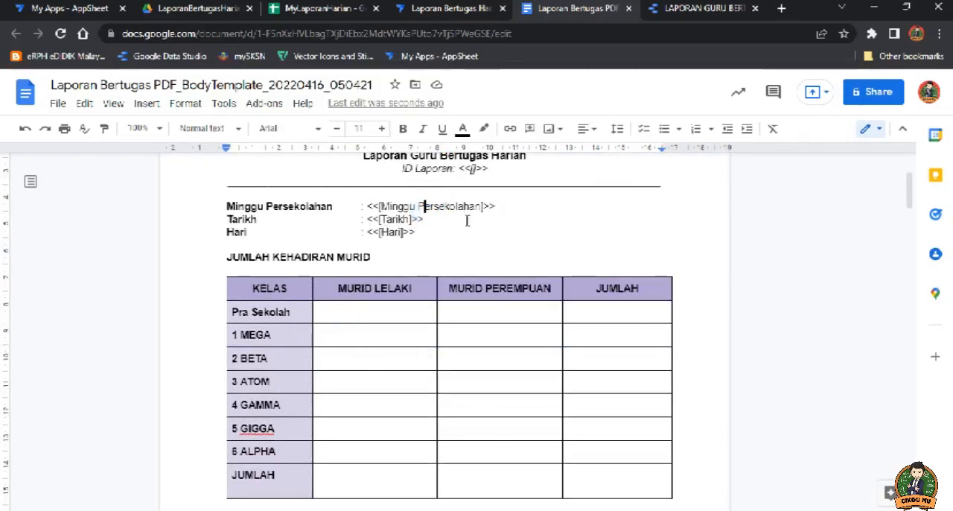
left_click_drag(497, 206, 482, 209)
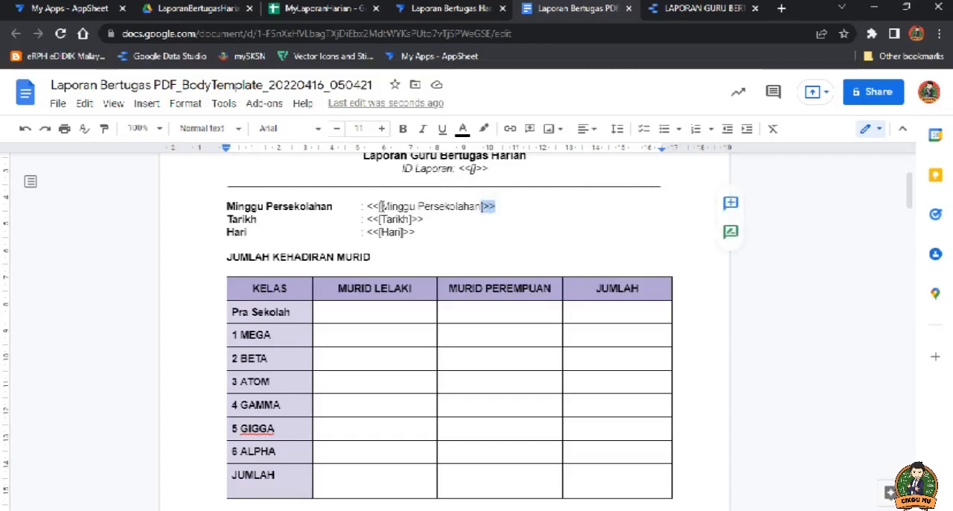
left_click_drag(380, 207, 367, 206)
left_click(395, 207)
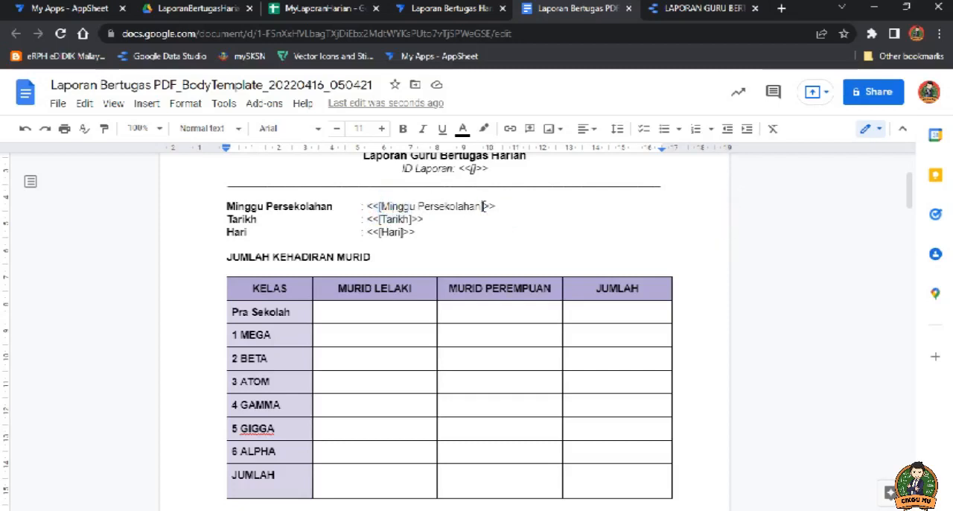
left_click_drag(483, 207, 388, 207)
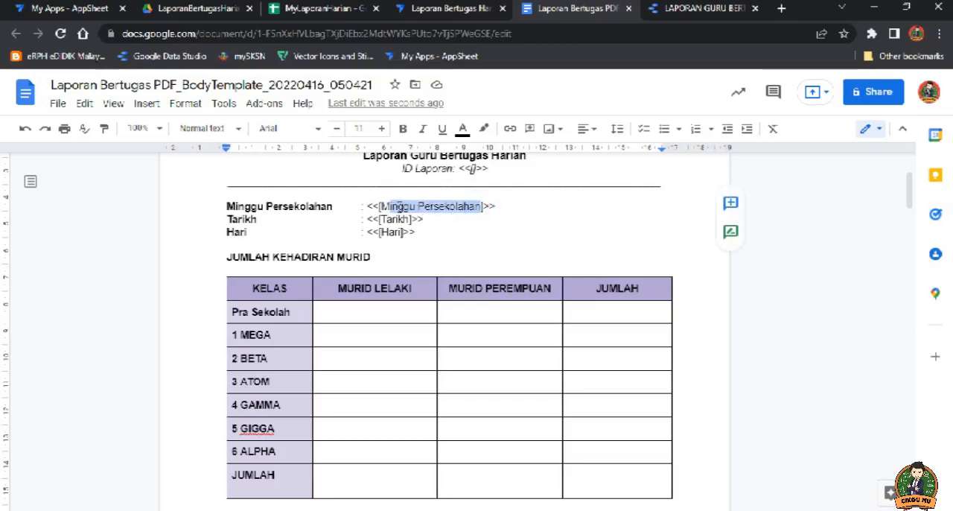
left_click(388, 206)
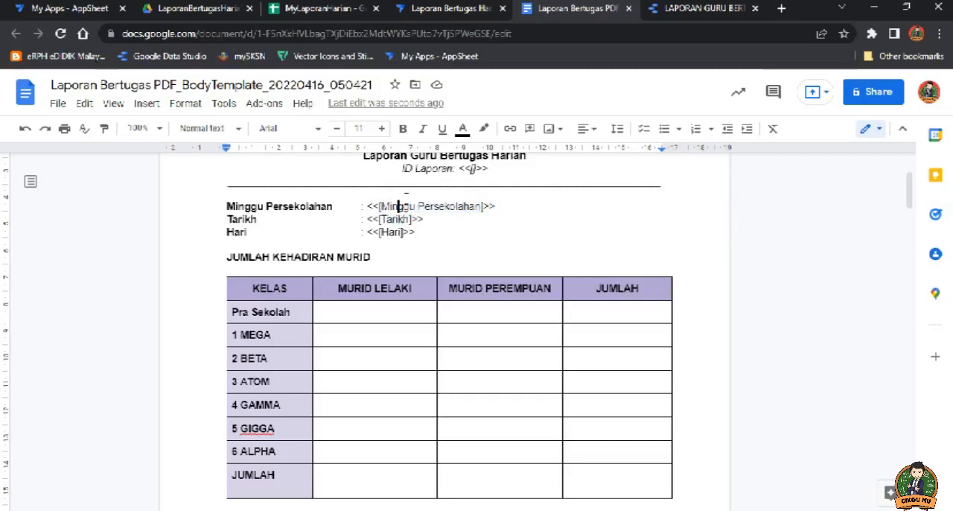
Step: Switch to the MyLaporanHarian spreadsheet and check the Minggu Persekolahan column header in row 1 of the Laporan Harian sheet
left_click(325, 8)
left_click(131, 188)
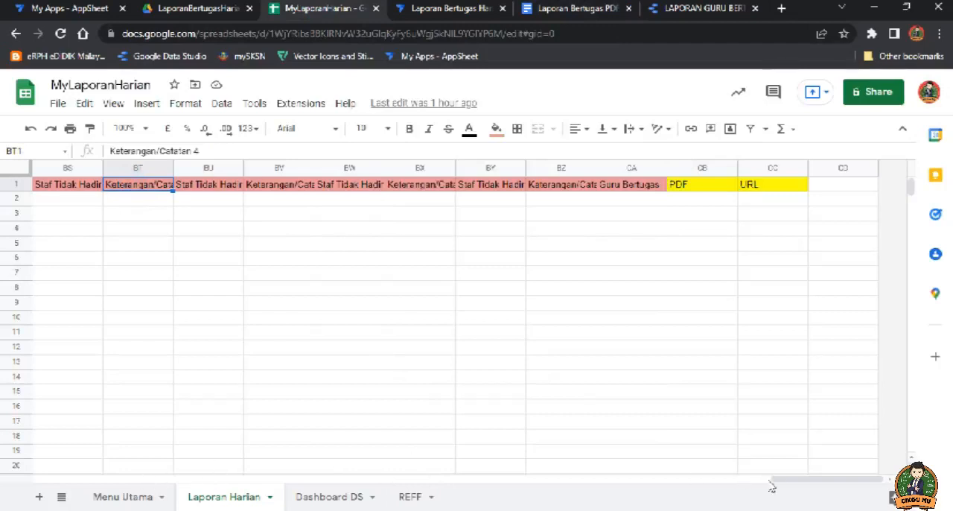
left_click_drag(772, 484, 96, 480)
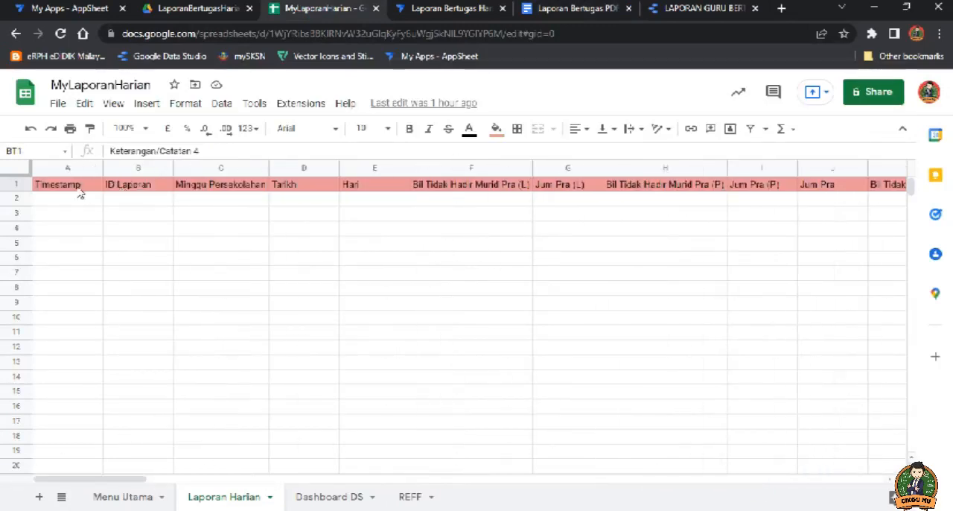
left_click(199, 188)
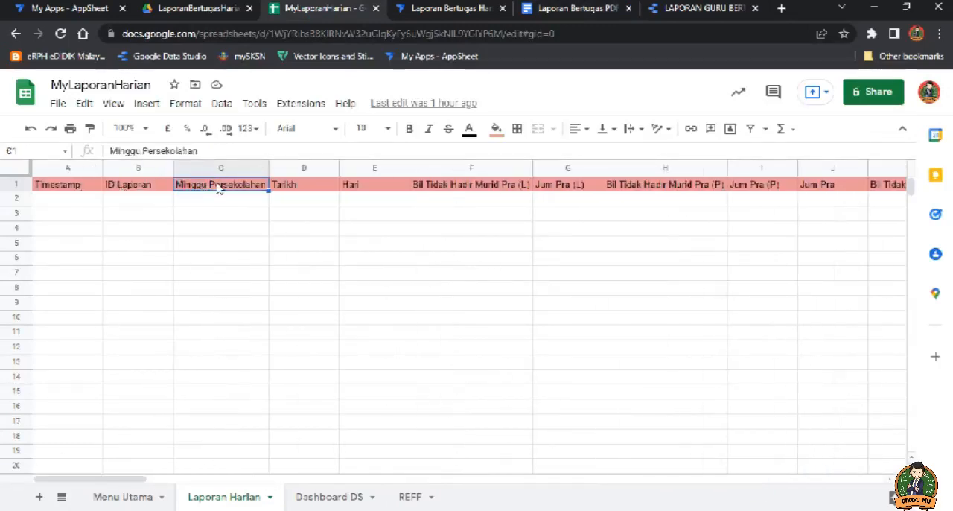
left_click(216, 199)
left_click(216, 214)
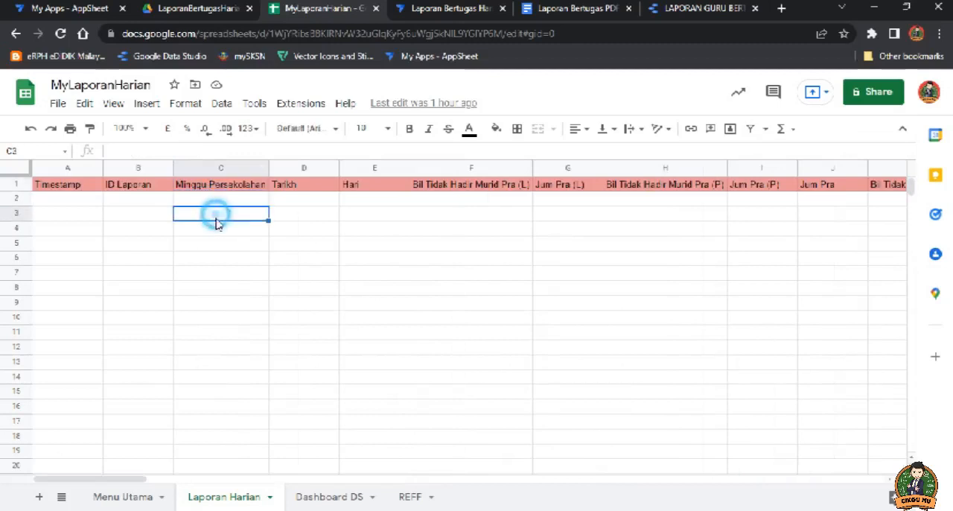
left_click(219, 229)
left_click(224, 244)
left_click(222, 258)
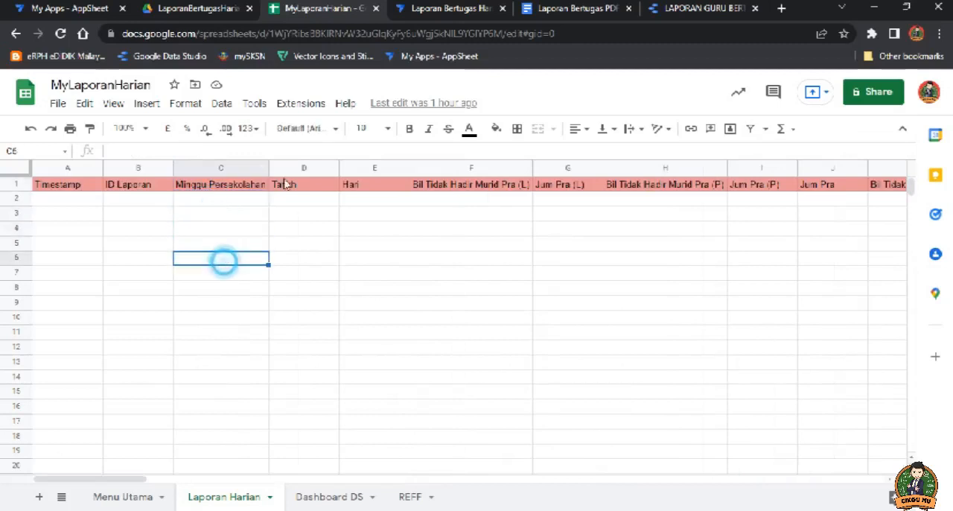
Step: Return to the Laporan Bertugas PDF template and check the brackets around the Minggu Persekolahan, Tarikh and Hari placeholders
left_click(549, 9)
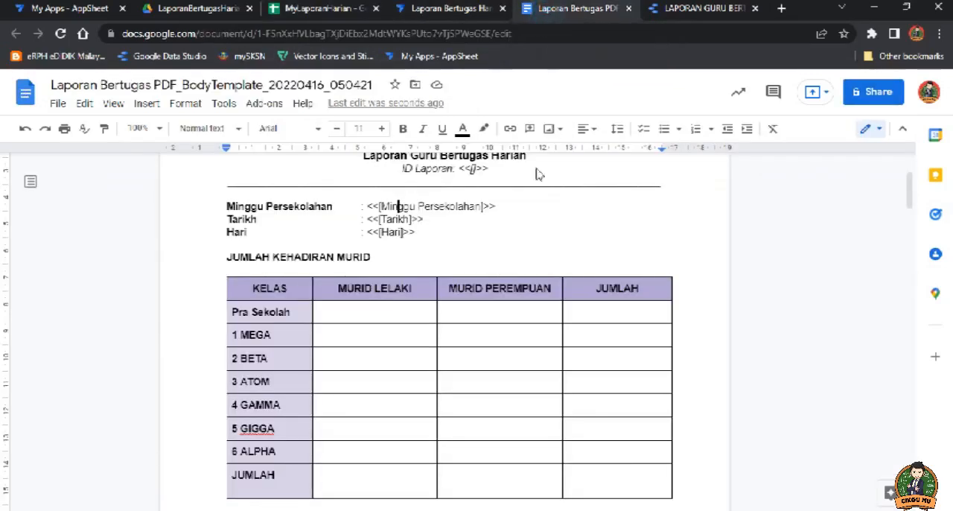
left_click(402, 207)
left_click(399, 218)
left_click(397, 233)
left_click(376, 219)
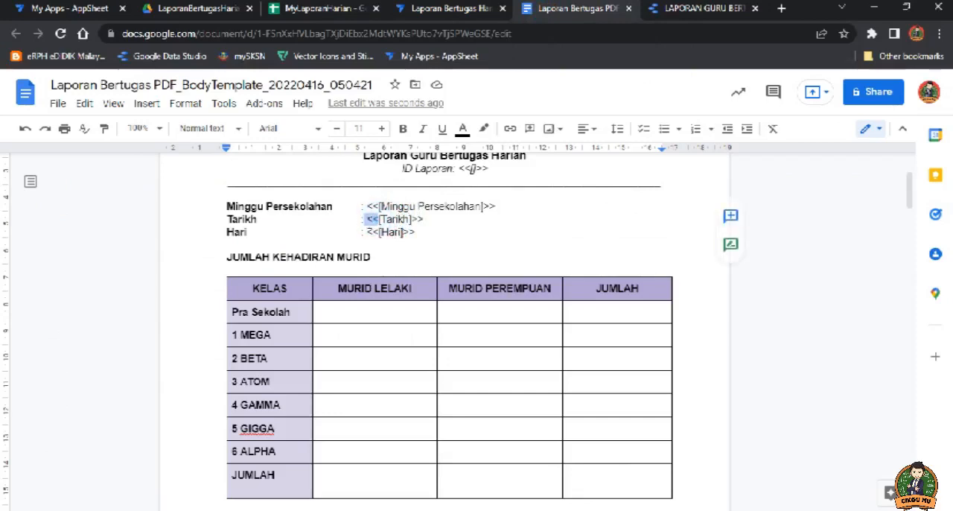
left_click(395, 233)
Step: Cut <<[Jum Pra (L)]>> from the Laporan Harian field list and paste it into the Pra Sekolah row under Murid Lelaki
left_click(390, 311)
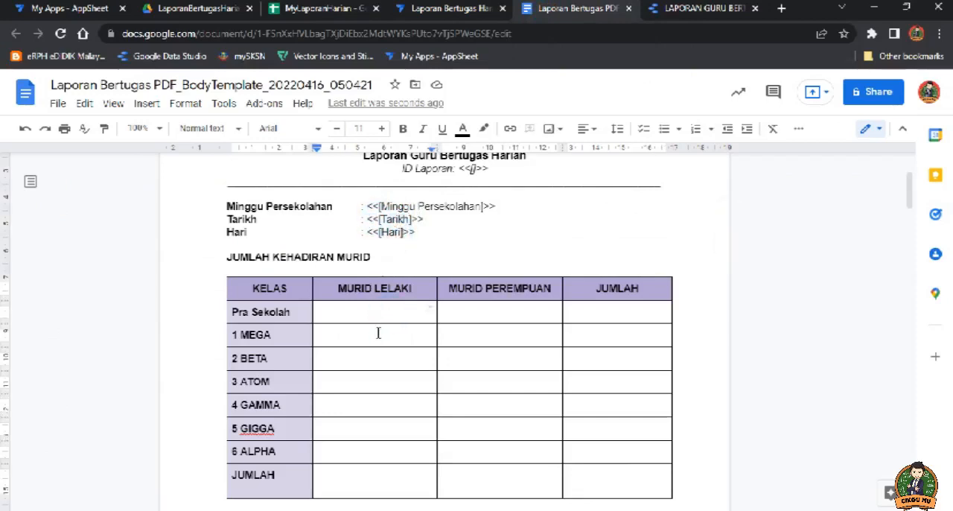
scroll(378, 335, "down", 3)
scroll(378, 344, "down", 15)
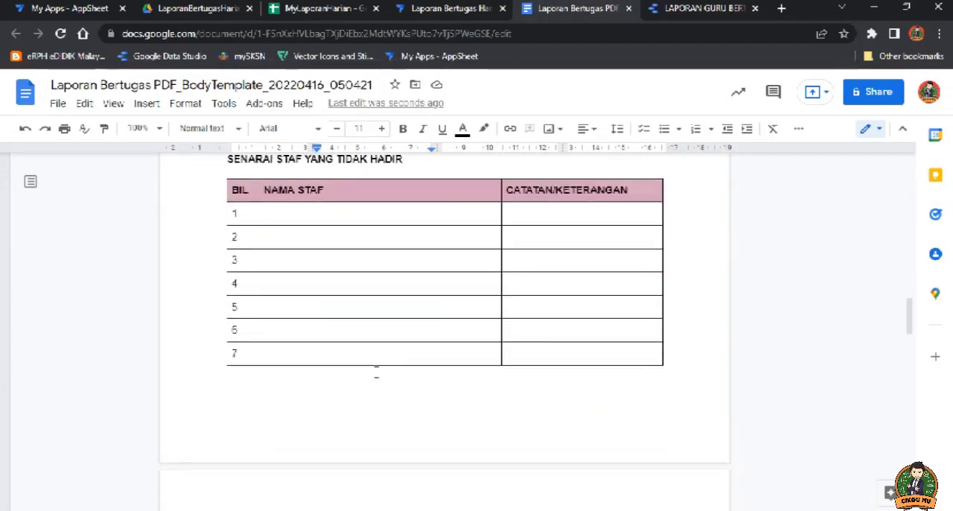
scroll(376, 368, "down", 2)
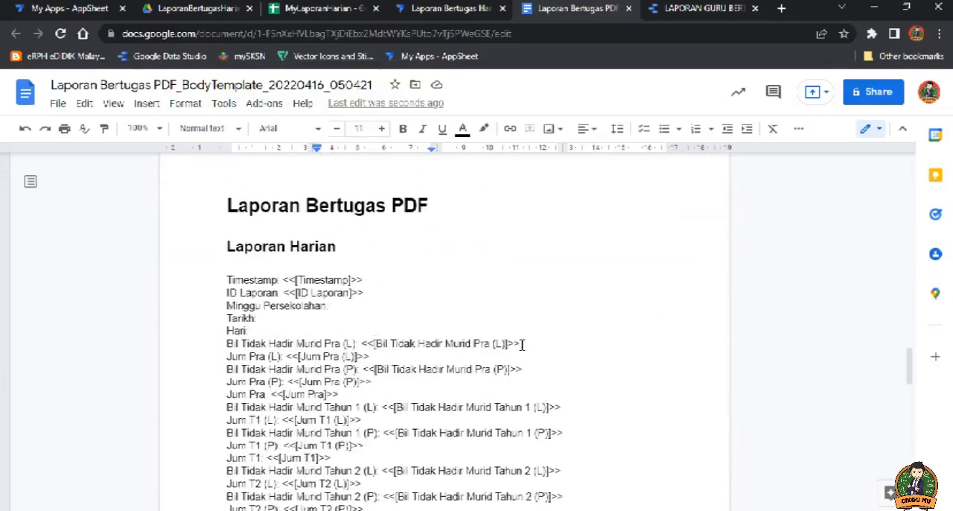
scroll(391, 305, "up", 20)
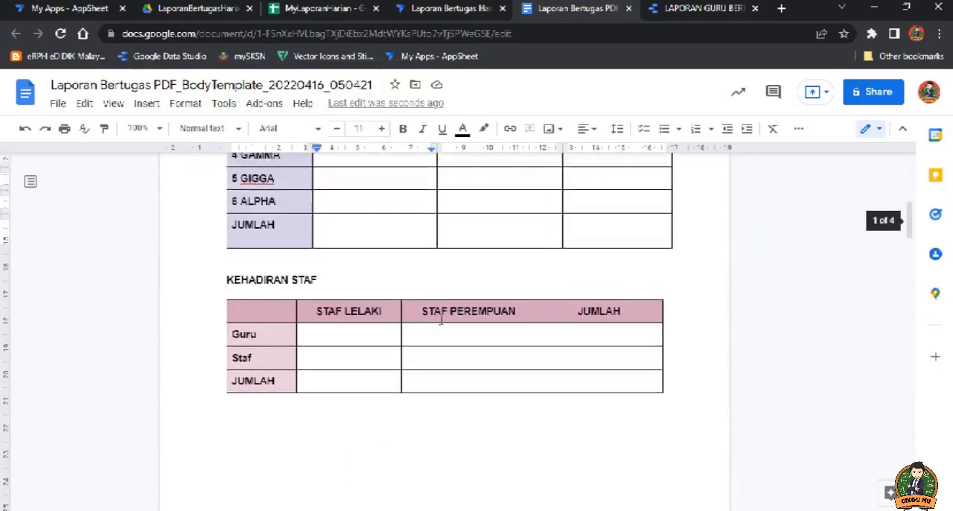
scroll(368, 301, "down", 20)
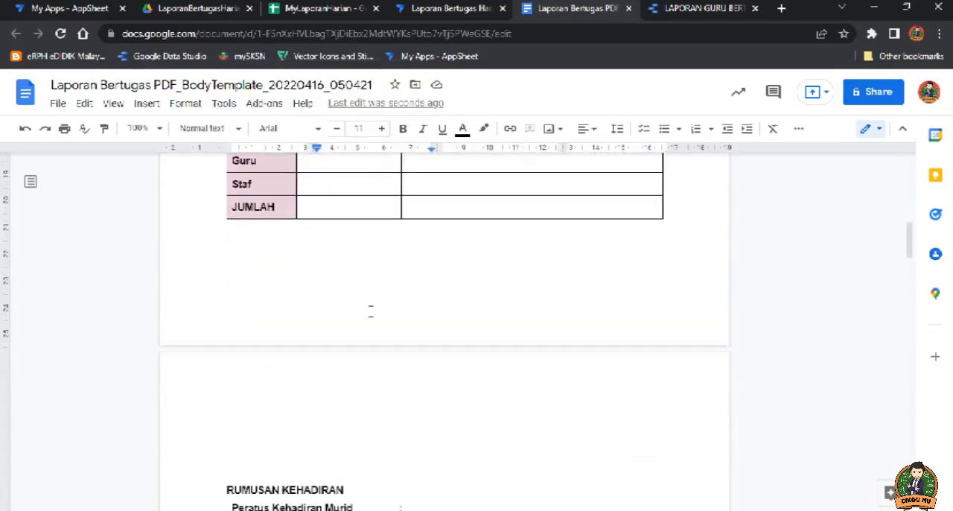
scroll(372, 314, "down", 1)
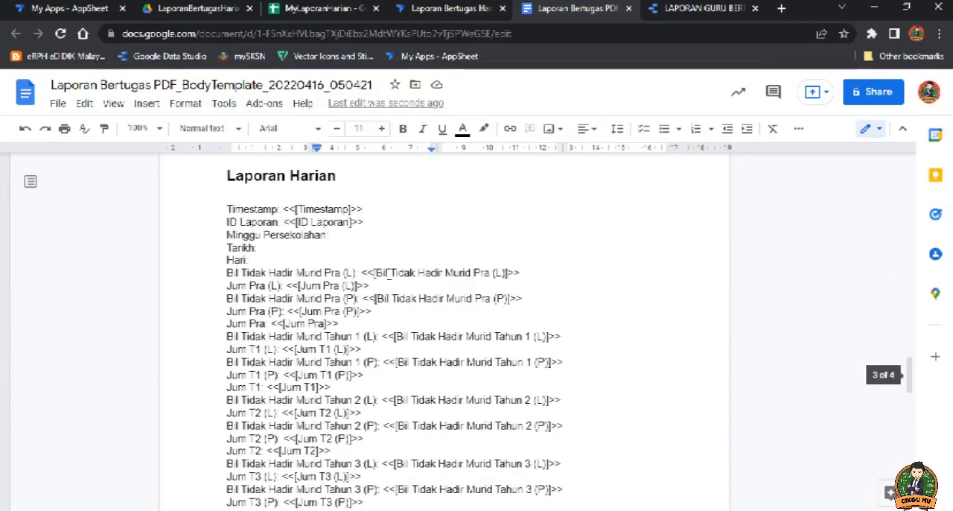
left_click_drag(370, 285, 289, 285)
key("ctrl+c")
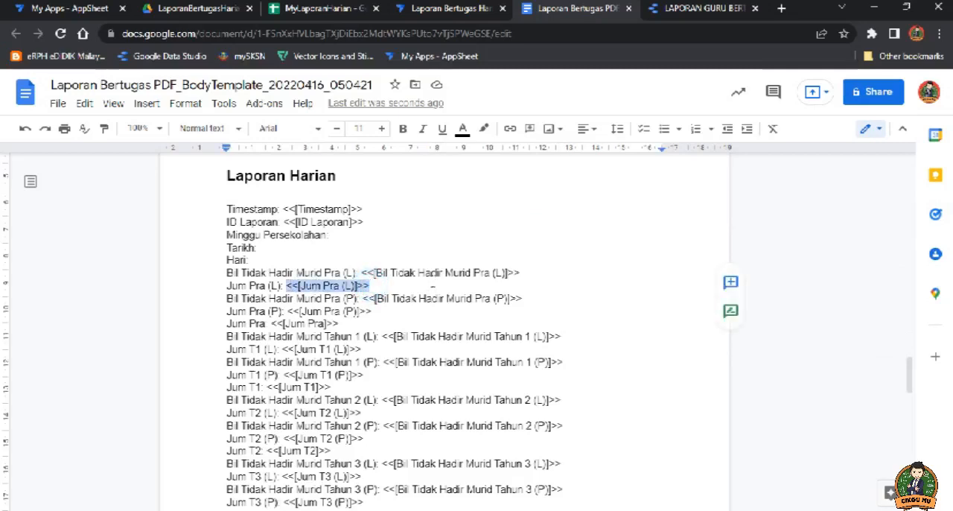
scroll(429, 283, "up", 6)
scroll(429, 283, "down", 5)
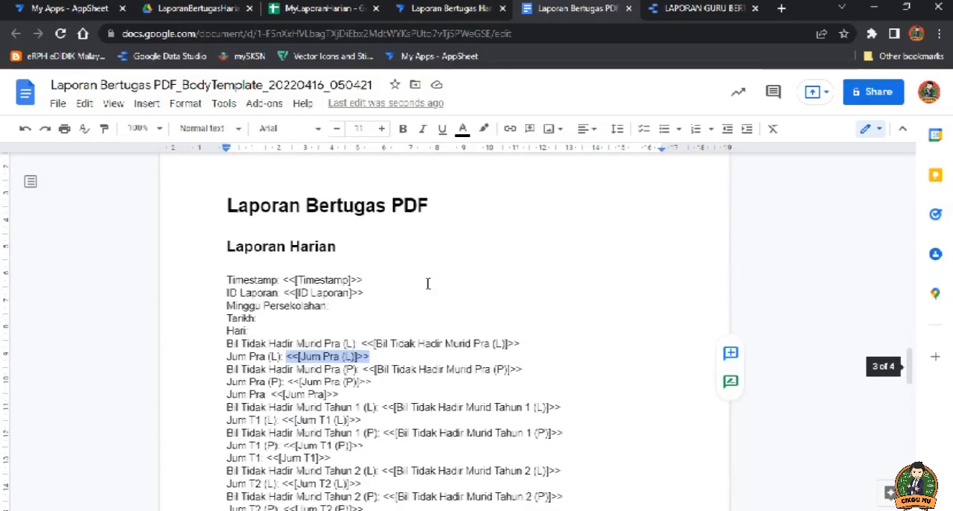
key("BackSpace")
scroll(425, 291, "up", 10)
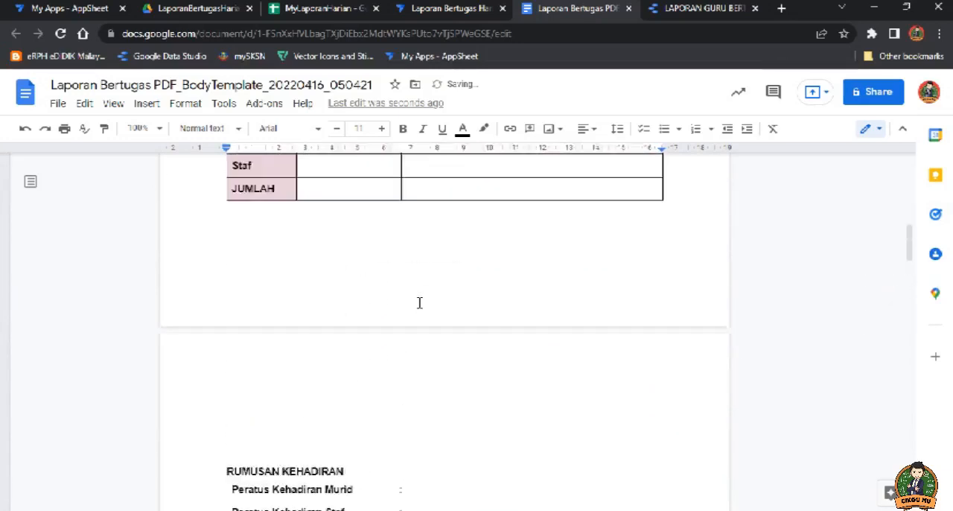
scroll(419, 303, "up", 10)
left_click(370, 313)
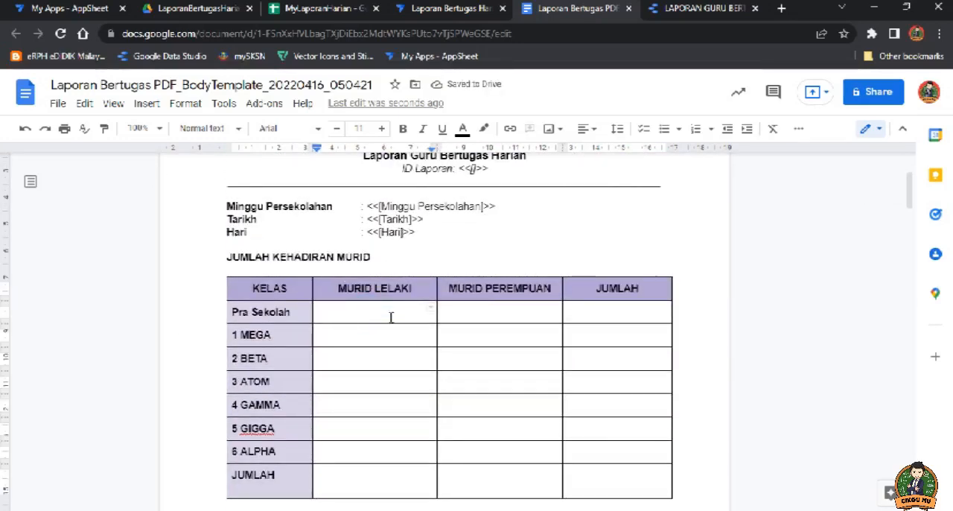
key("ctrl+v")
Step: Cut <<[Jum Pra (P)]>> from the Laporan Harian field list and paste it into the Pra Sekolah row under Murid Perempuan
scroll(395, 326, "down", 20)
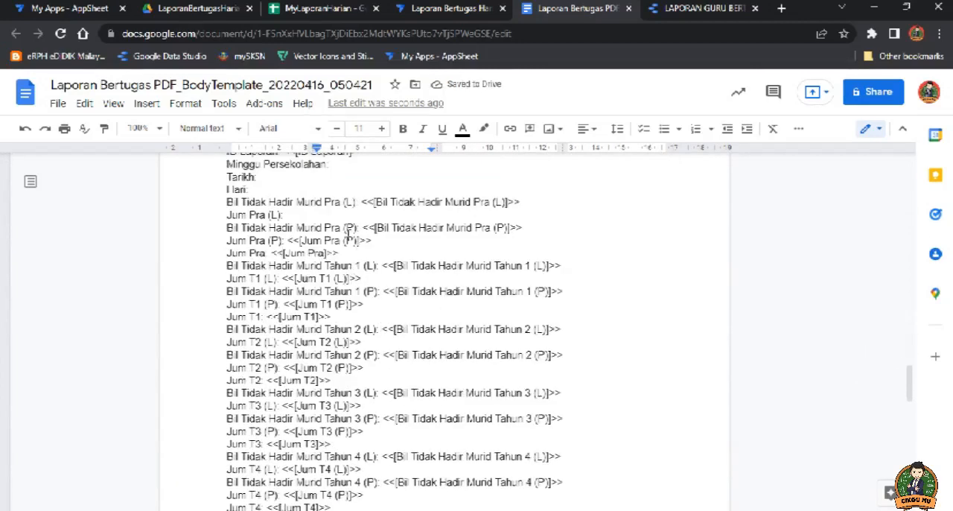
left_click_drag(374, 240, 301, 241)
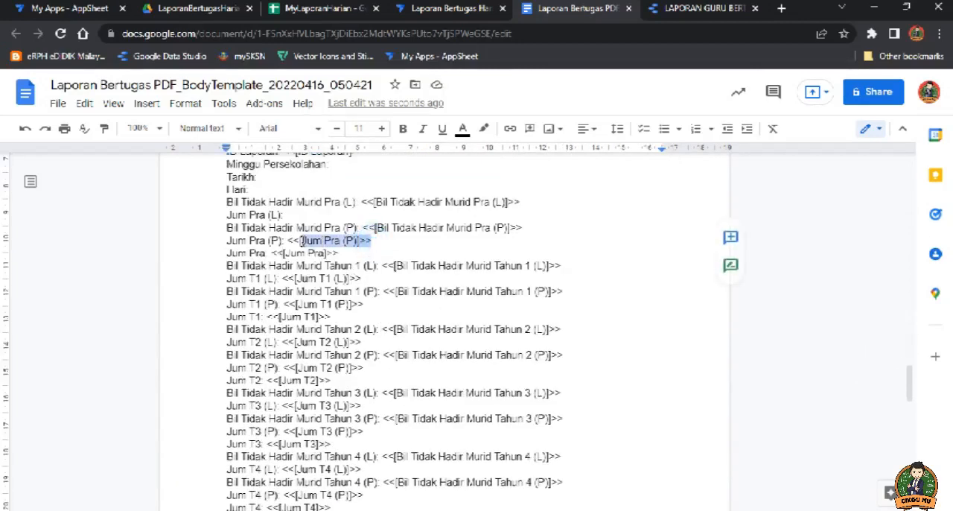
key("ctrl+x")
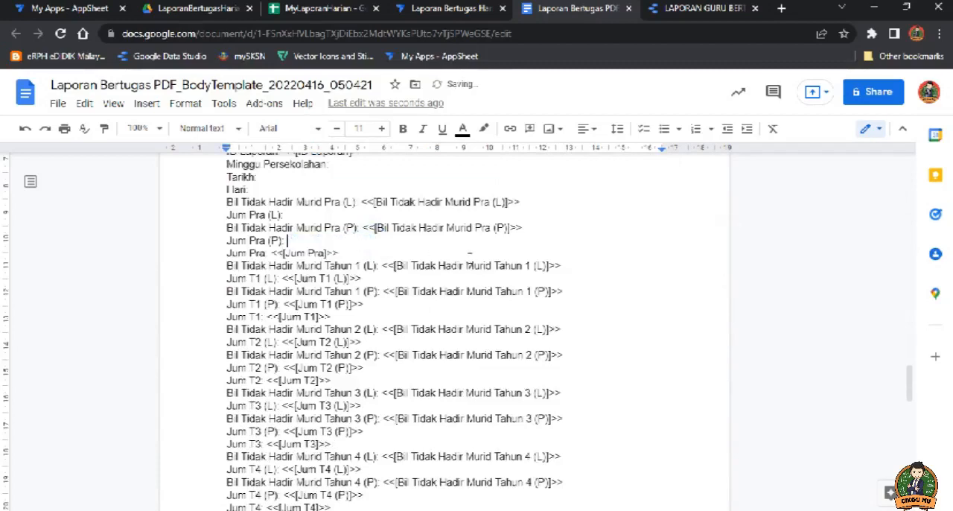
scroll(462, 265, "up", 20)
scroll(450, 272, "up", 5)
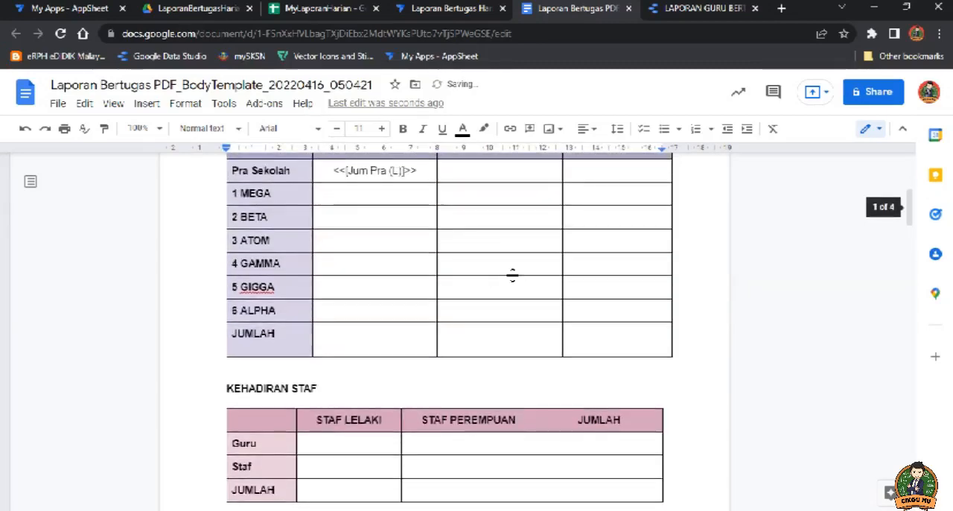
left_click(502, 241)
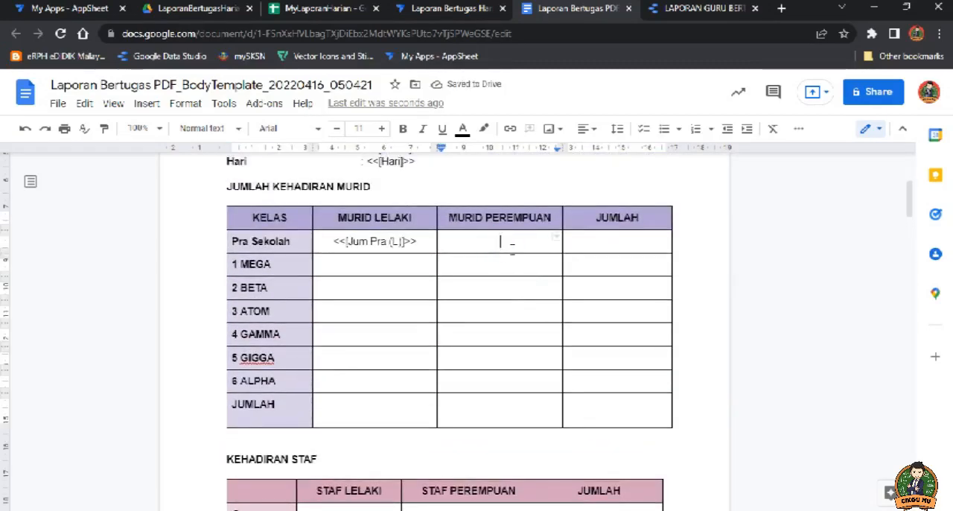
key("ctrl+v")
Step: Cut <<[Jum Pra]>> from the Laporan Harian field list and paste it into the Pra Sekolah row under Jumlah
scroll(504, 291, "down", 20)
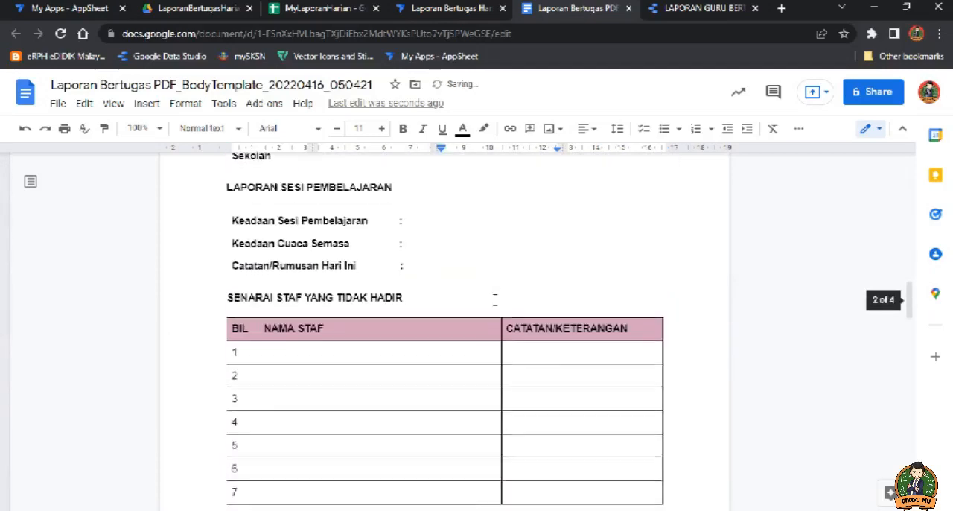
left_click_drag(526, 271, 455, 271)
left_click_drag(338, 324, 283, 324)
key("ctrl+x")
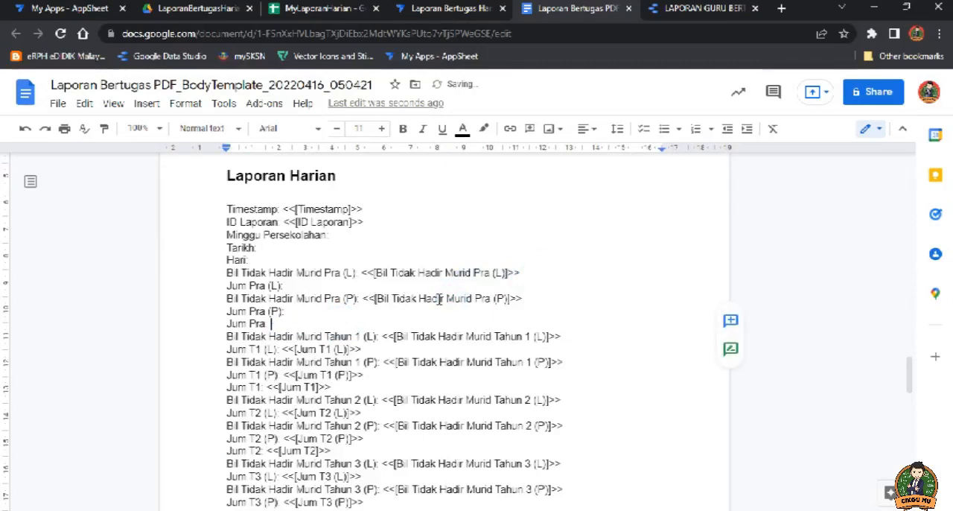
scroll(489, 292, "up", 20)
scroll(548, 303, "up", 8)
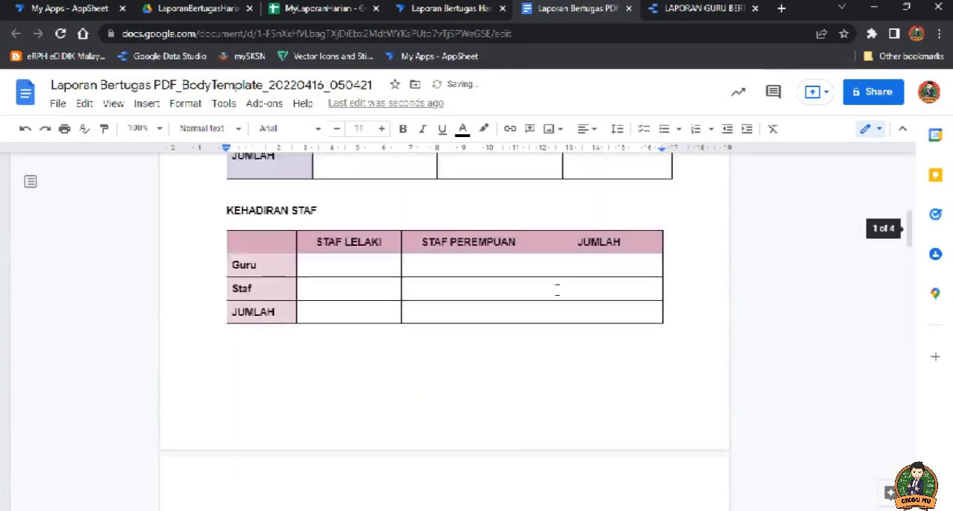
left_click(601, 312)
key("ctrl+v")
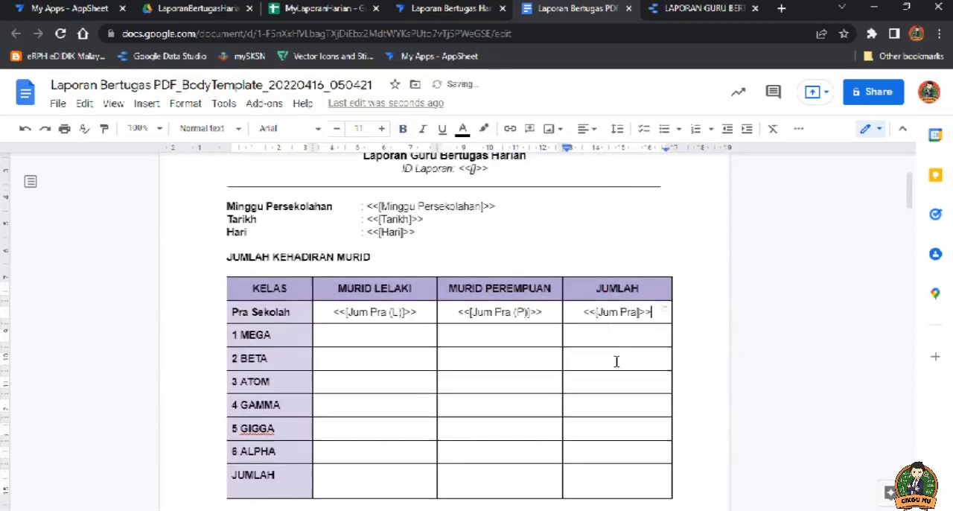
scroll(566, 320, "down", 2)
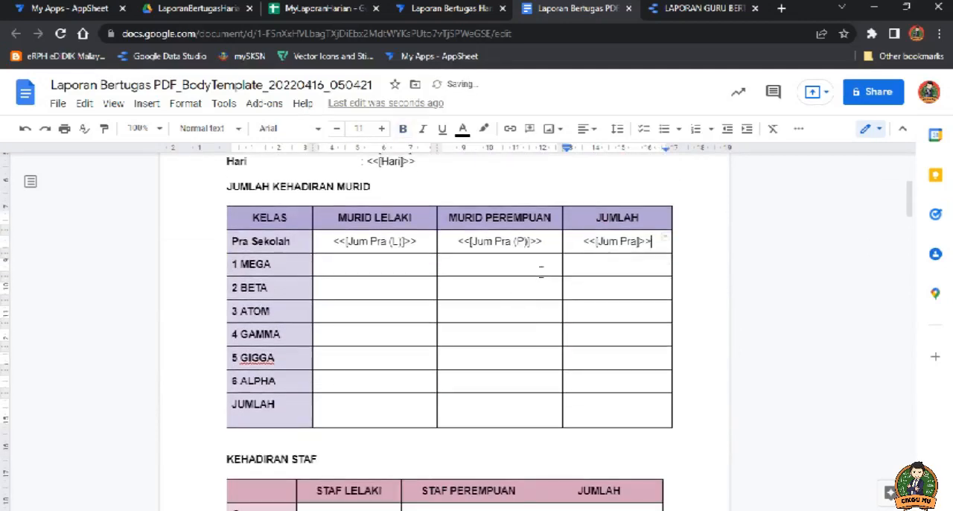
scroll(499, 291, "down", 8)
scroll(457, 291, "up", 8)
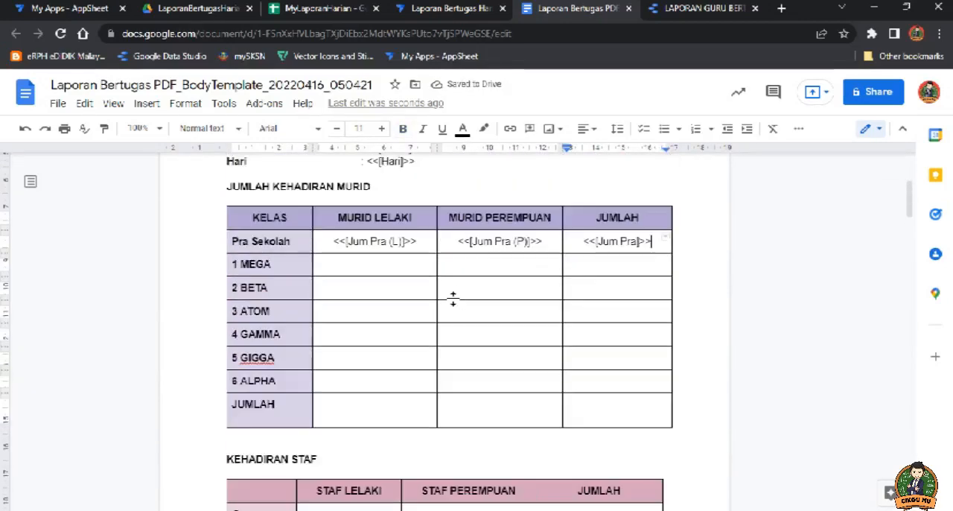
scroll(453, 298, "down", 2)
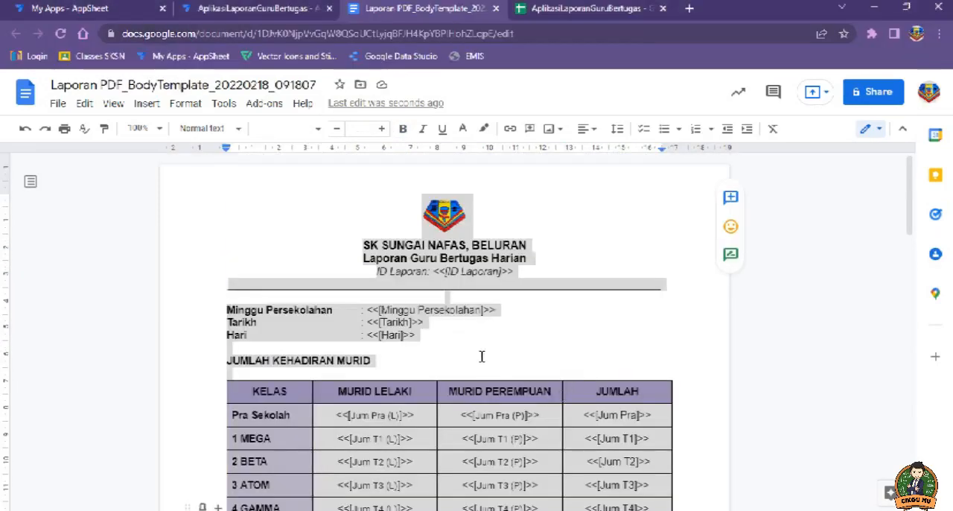
Step: Switch to the completed Laporan PDF_BodyTemplate_20220218_091807 document, review its table placeholders, and open the AplikasiLaporanGuruBertugas app
left_click(549, 332)
scroll(549, 331, "down", 3)
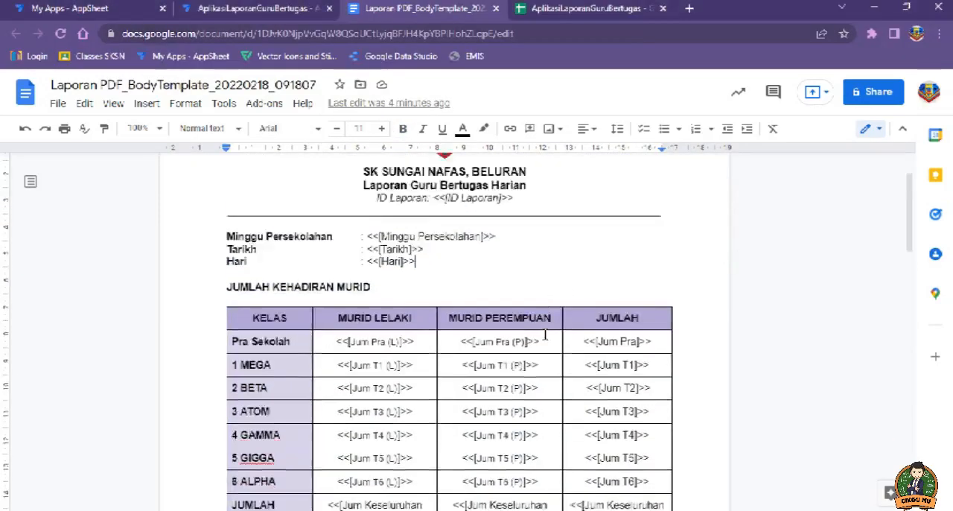
scroll(408, 311, "down", 5)
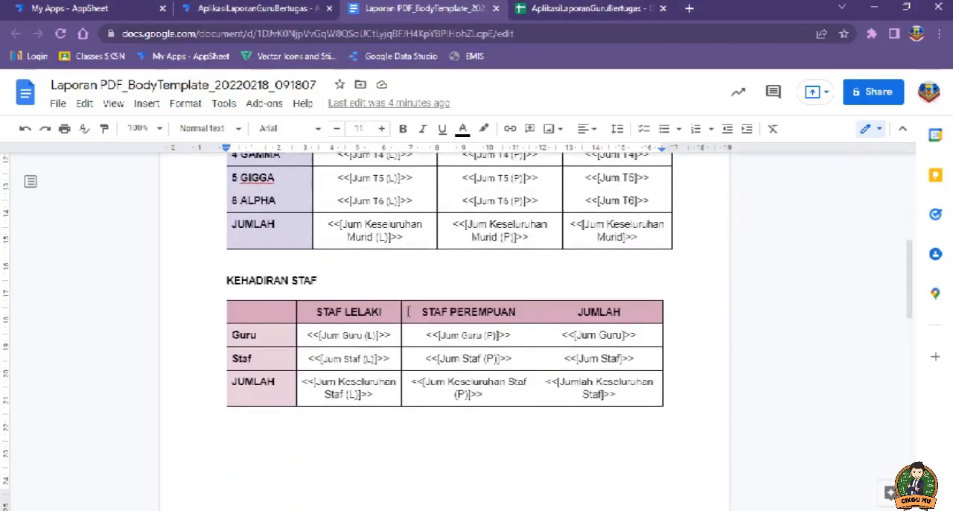
scroll(408, 311, "down", 6)
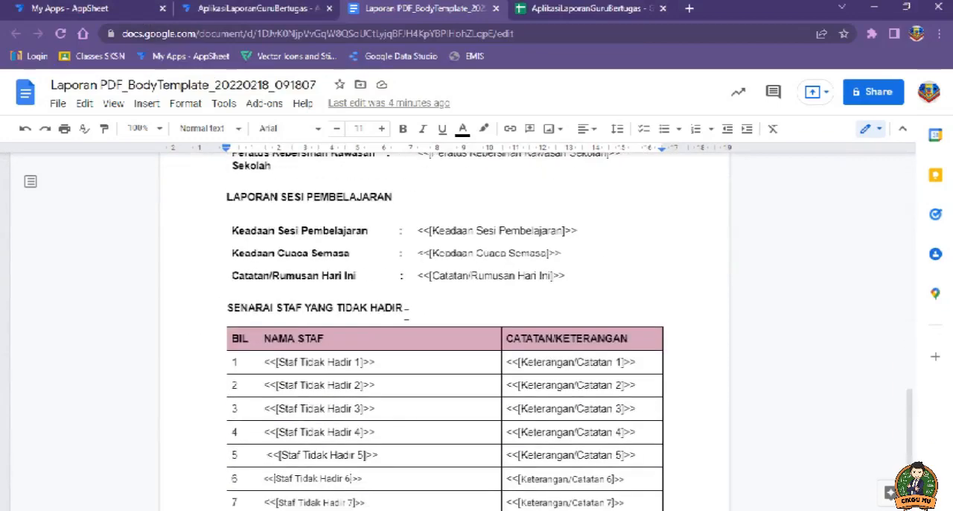
scroll(403, 328, "up", 10)
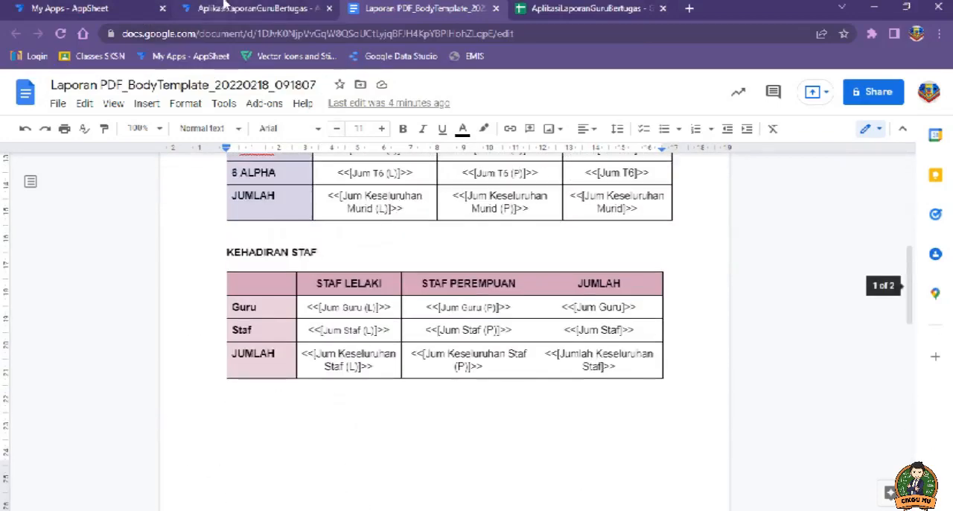
left_click(222, 8)
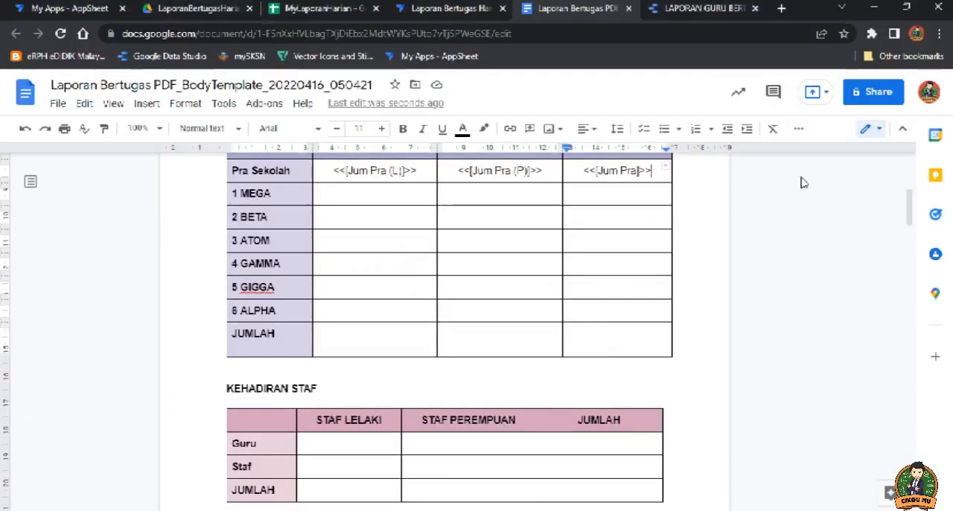
Step: Switch to the Laporan Bertugas Harian app editor in AppSheet and display its data tables
scroll(773, 262, "up", 2)
left_click(446, 9)
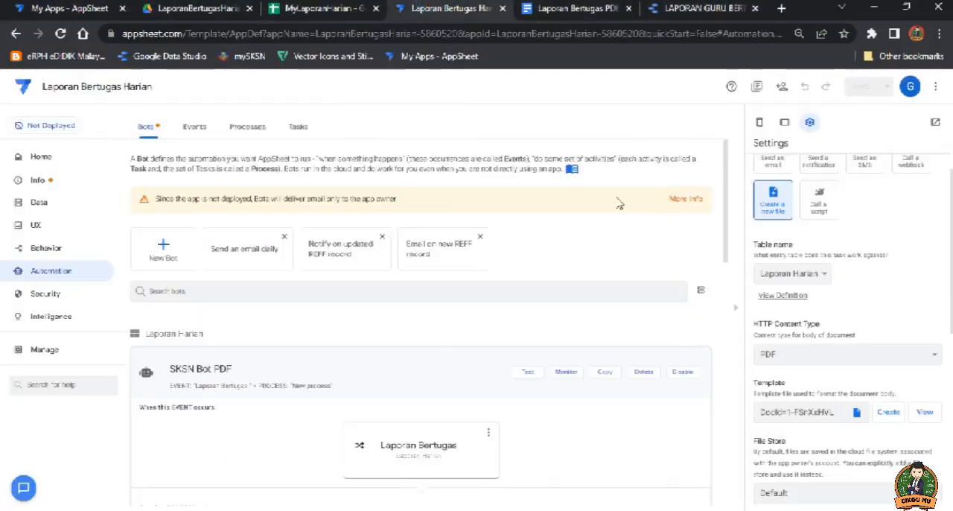
scroll(643, 300, "down", 3)
scroll(641, 271, "up", 3)
left_click(39, 208)
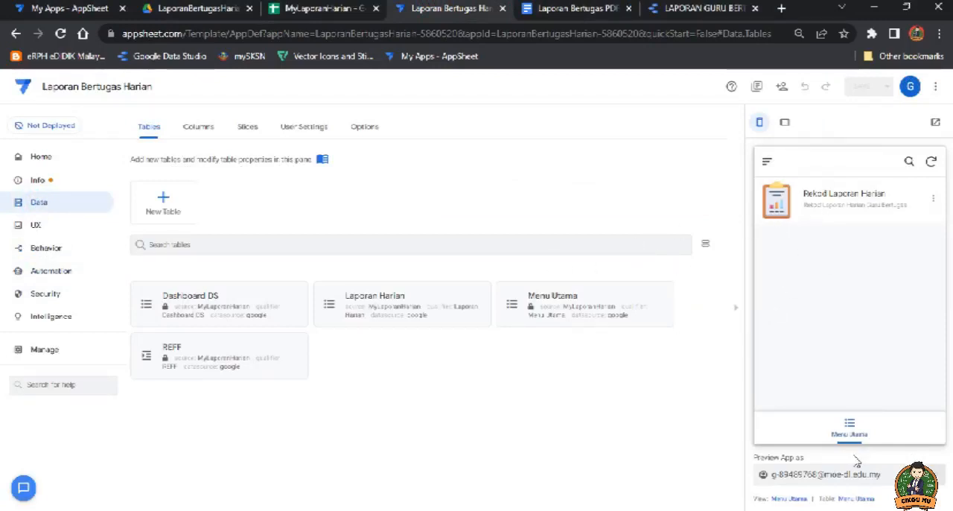
Step: Check the Rekod Laporan Harian view in the app preview and return to Menu Utama
left_click(856, 431)
left_click(38, 208)
left_click(850, 425)
left_click(829, 201)
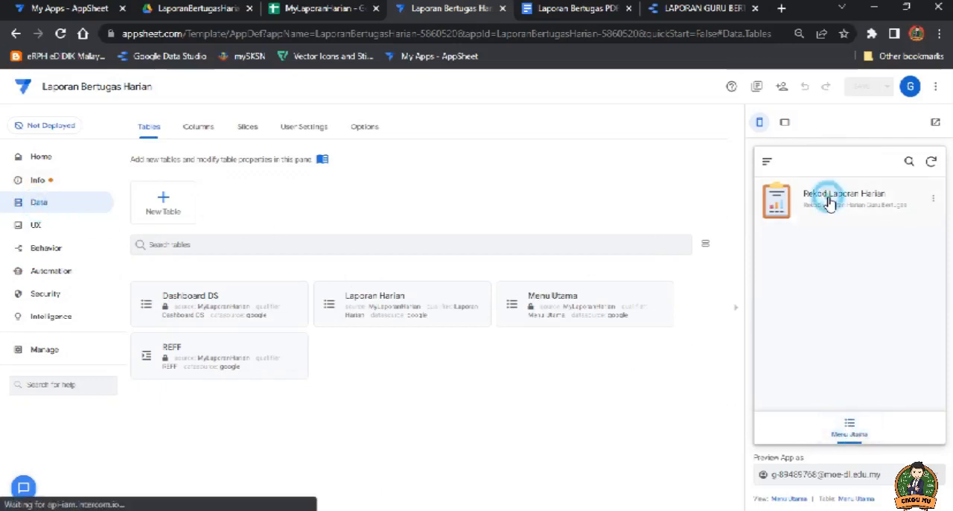
left_click(850, 426)
Step: Sync the app preview and reload the AppSheet editor, keeping the data tables displayed
left_click(931, 162)
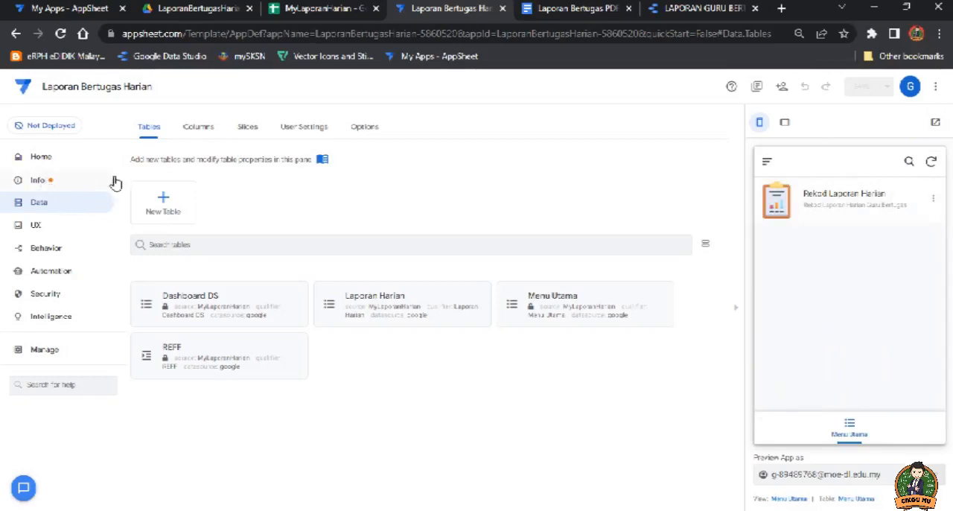
left_click(60, 35)
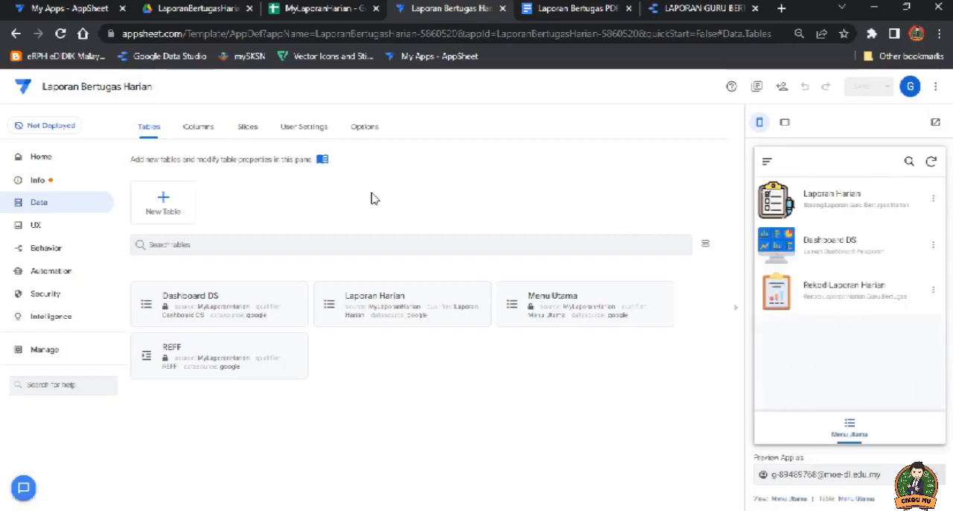
left_click(52, 275)
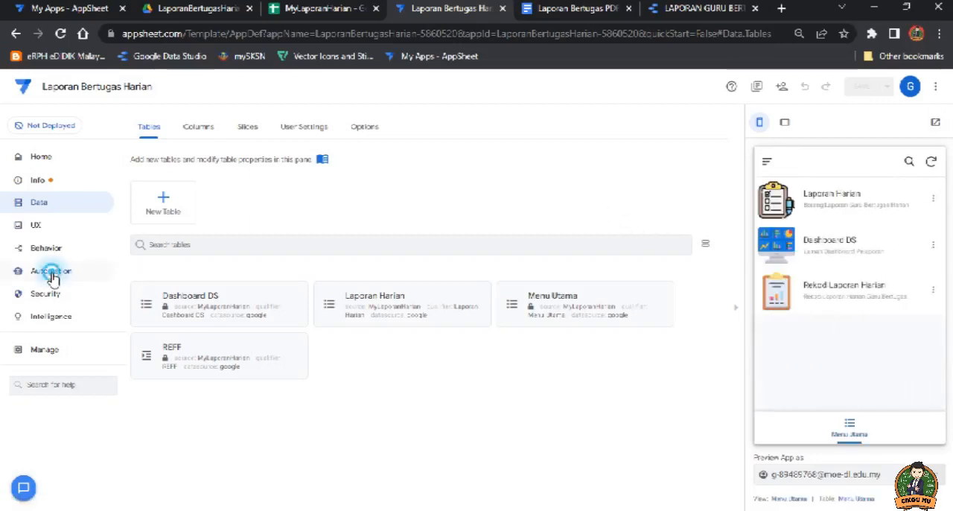
left_click(44, 202)
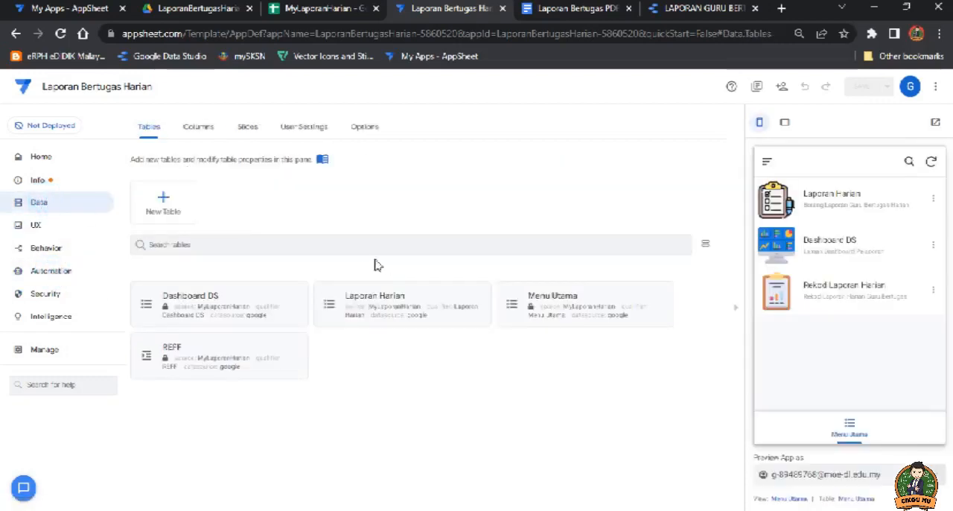
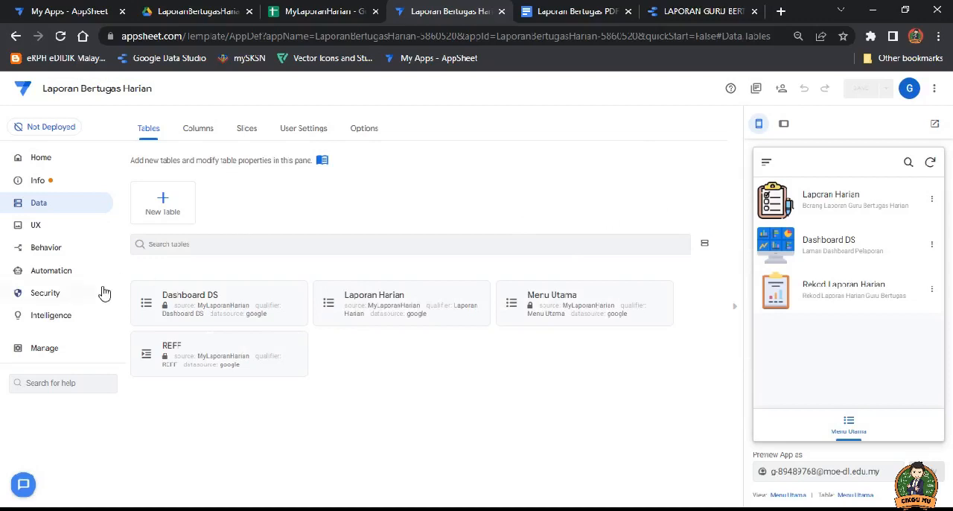
Step: Start a Laporan Harian entry in the app preview with Minggu Persekolahan M01 and Tarikh 11/04/2022, and choose the Hari
left_click(52, 271)
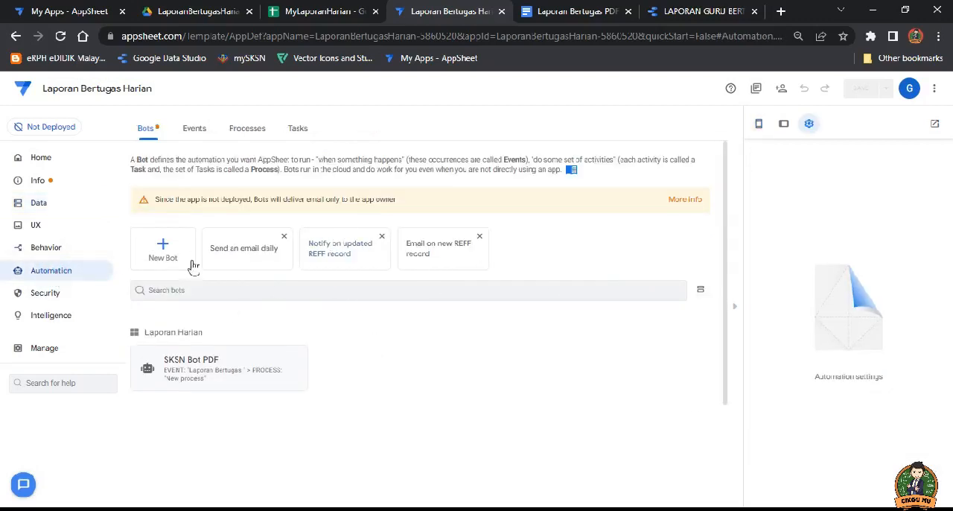
left_click(41, 202)
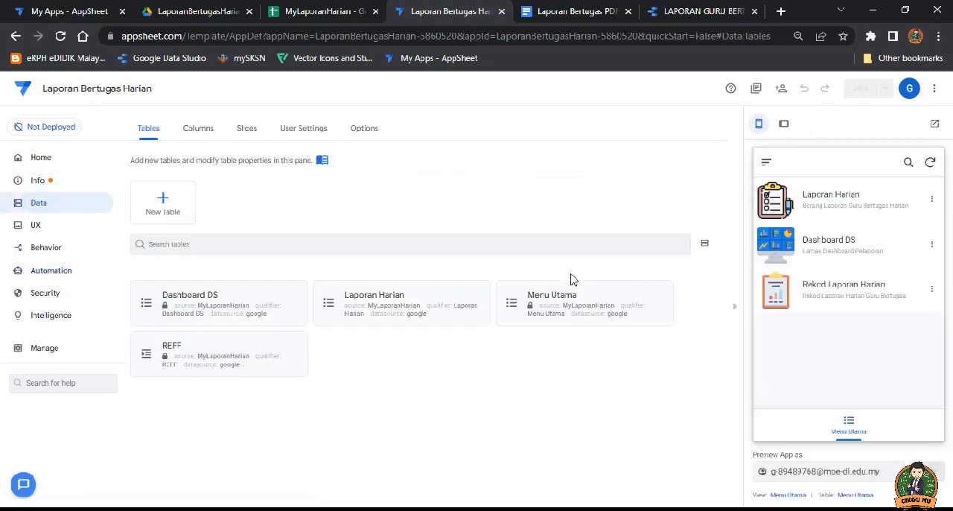
left_click(827, 201)
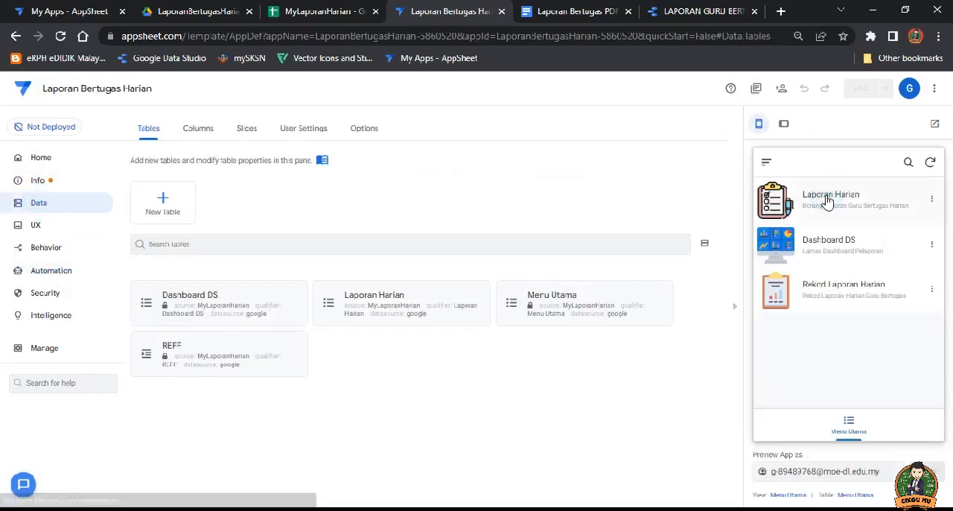
scroll(846, 260, "down", 2)
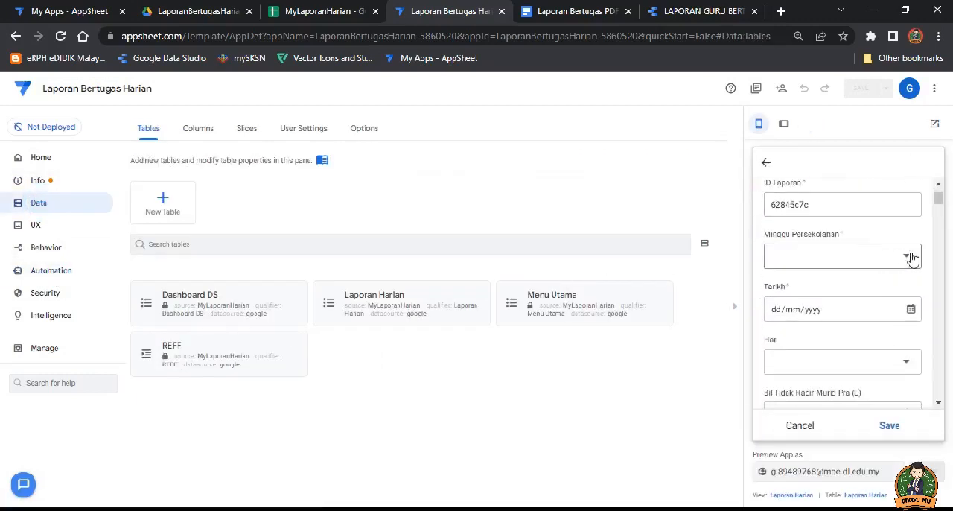
left_click(910, 257)
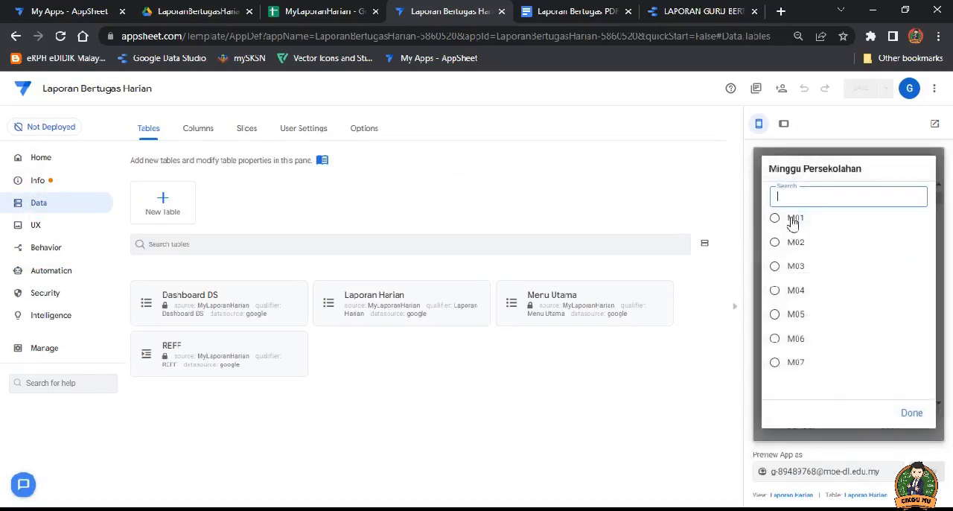
left_click(793, 220)
left_click(911, 309)
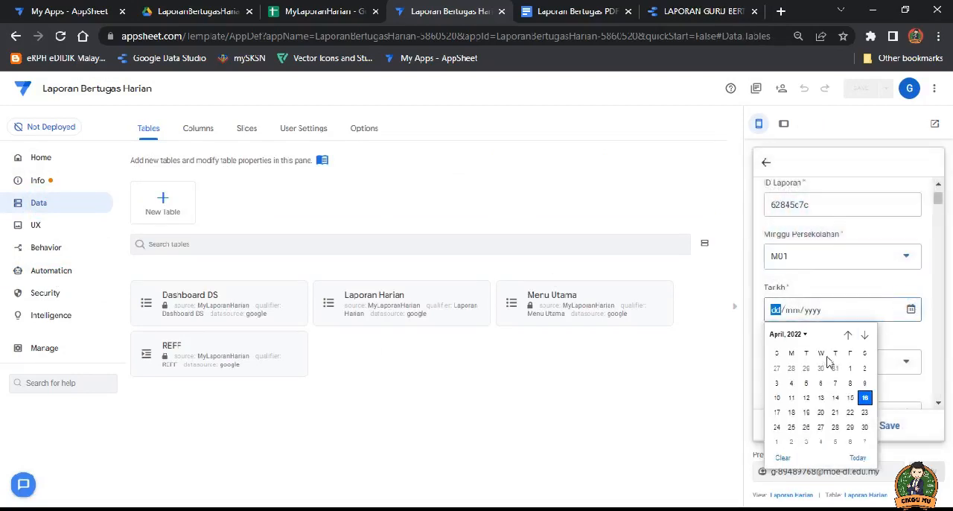
left_click(791, 398)
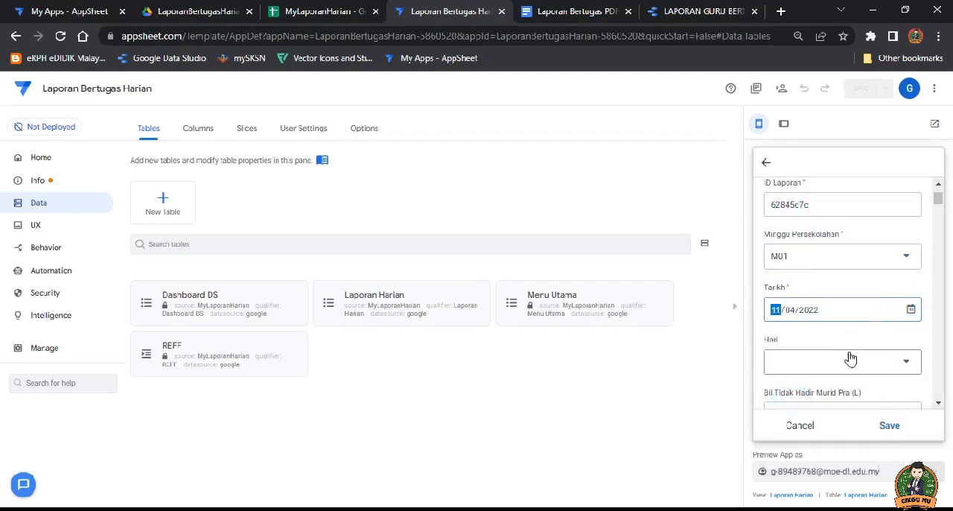
left_click(867, 365)
left_click(797, 195)
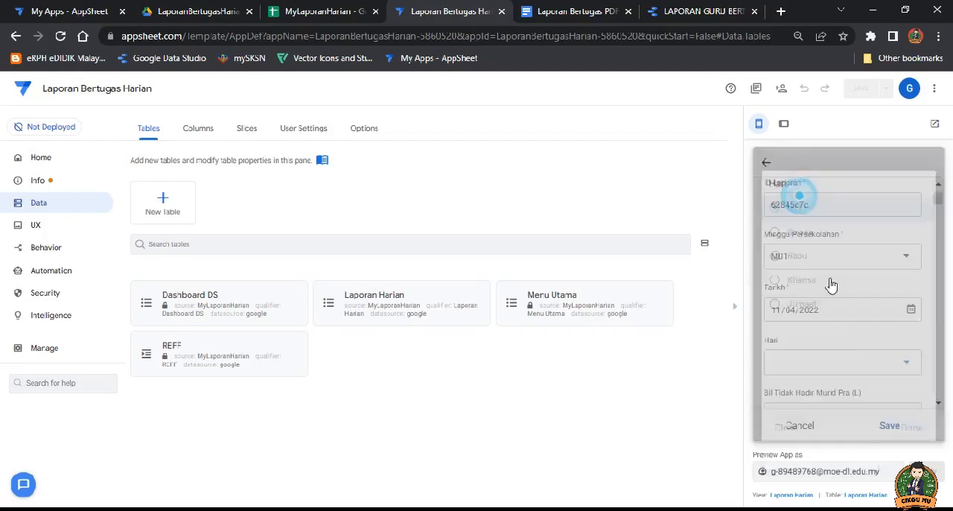
Step: Set Bil Tidak Hadir Murid Pra (P) to 4 and Bil Tidak Hadir Murid Tahun 1 (L) to 5
scroll(837, 291, "down", 1)
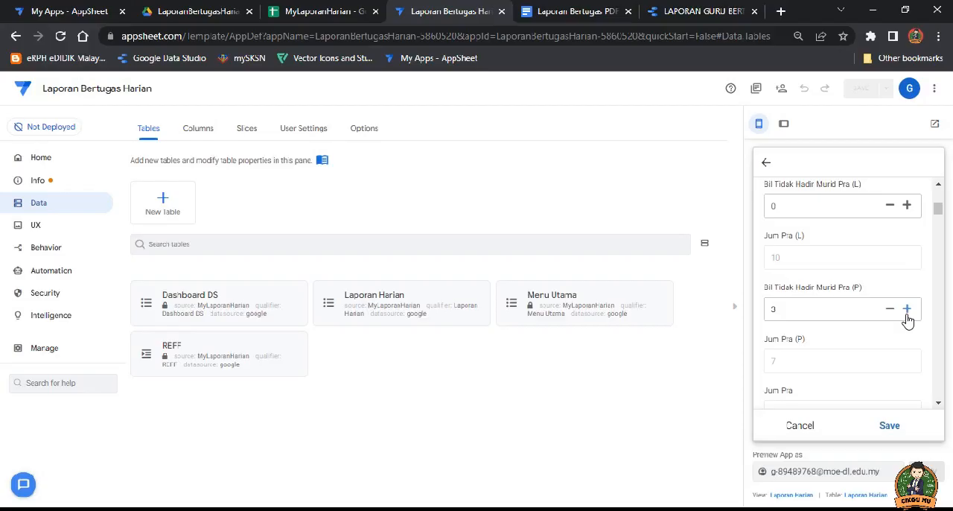
left_click(908, 309)
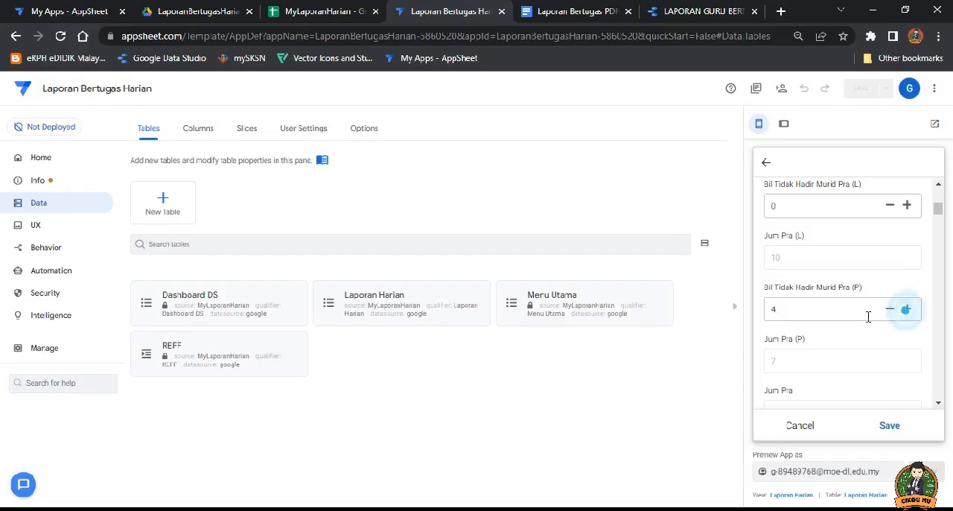
scroll(805, 313, "down", 2)
left_click(788, 324)
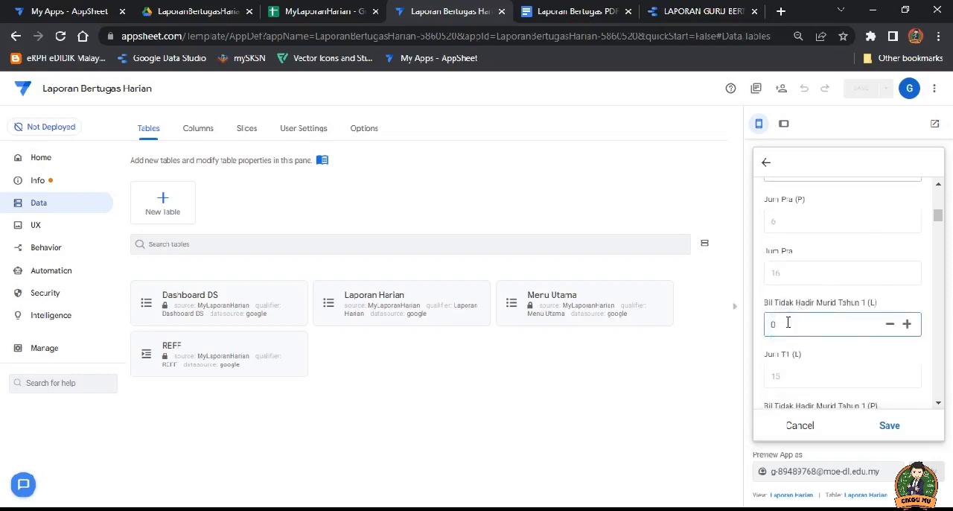
left_click(903, 285)
scroll(794, 360, "down", 1)
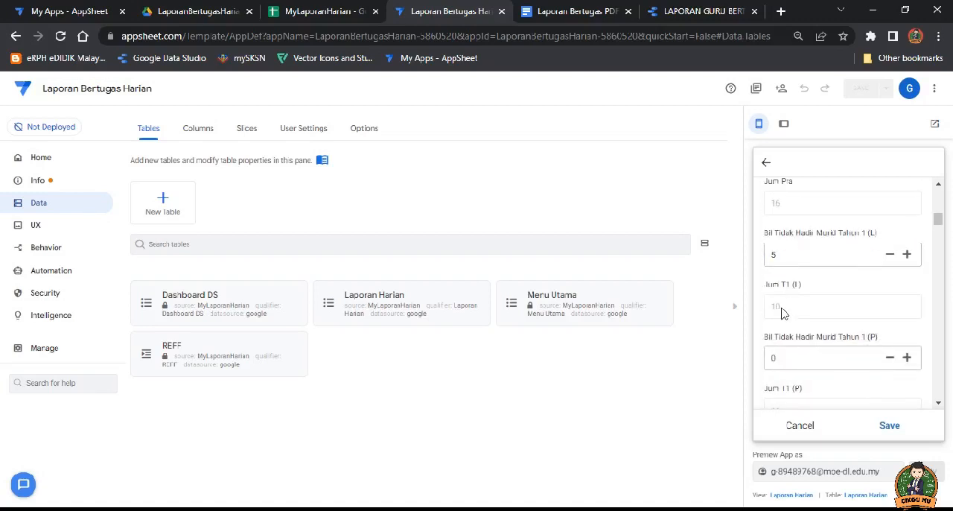
Step: Set Bil Tidak Hadir Murid Tahun 1 (P) to 2 and Jum T1 to 2
scroll(782, 313, "down", 1)
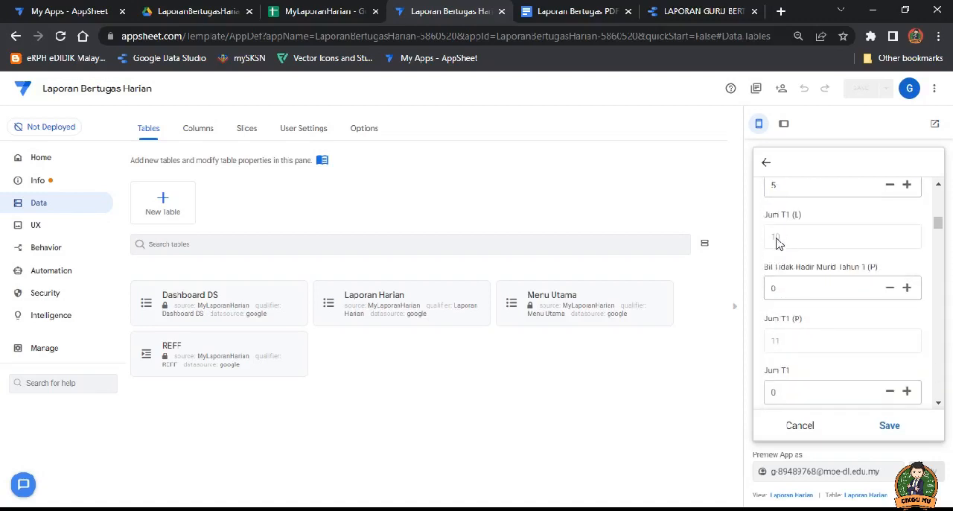
left_click(805, 291)
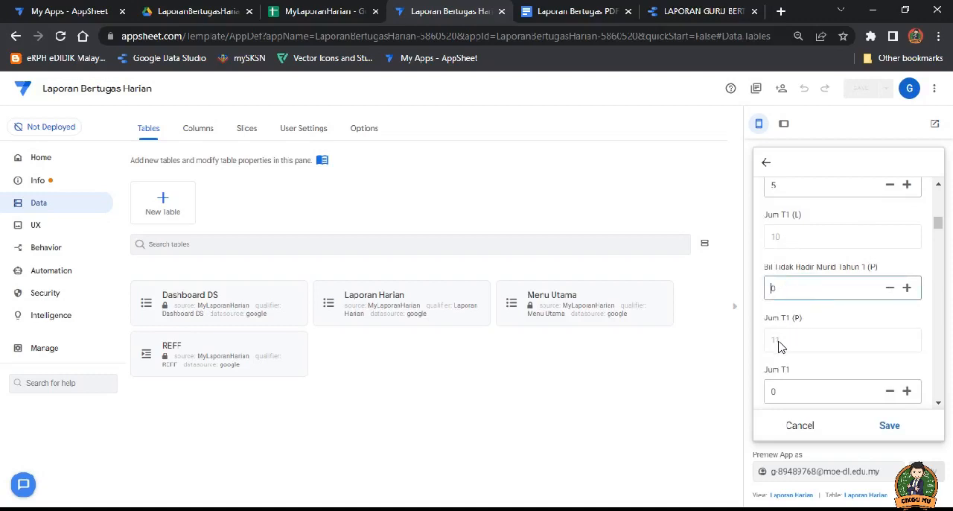
left_click(838, 319)
scroll(820, 332, "down", 1)
left_click(800, 324)
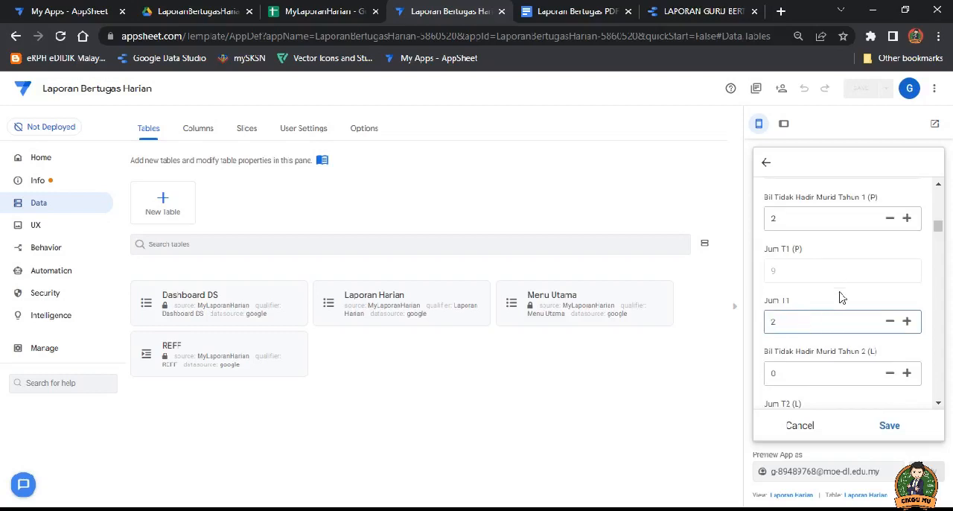
Step: Enter 5 in every Tahun 2 field: both absence counts, Jum T2 (L), Jum T2 (P) and Jum T2
scroll(840, 297, "down", 2)
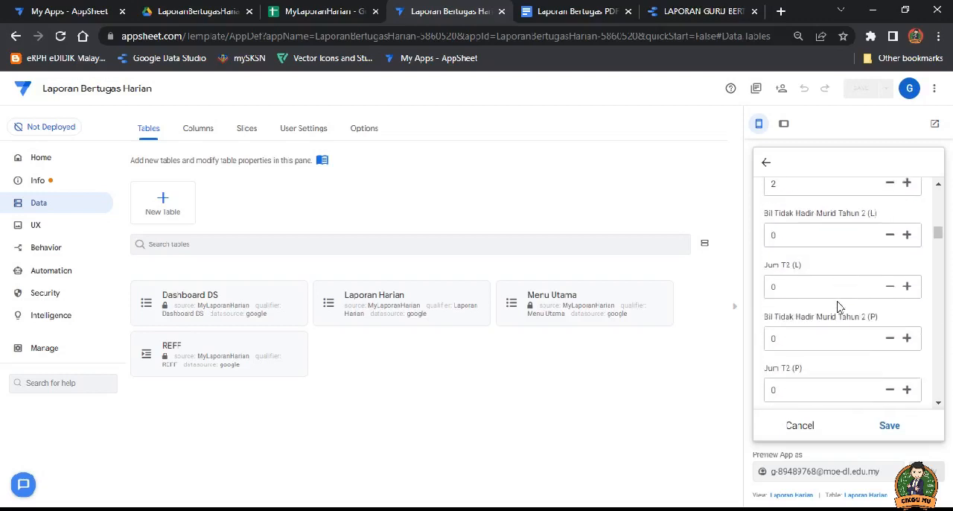
left_click(782, 235)
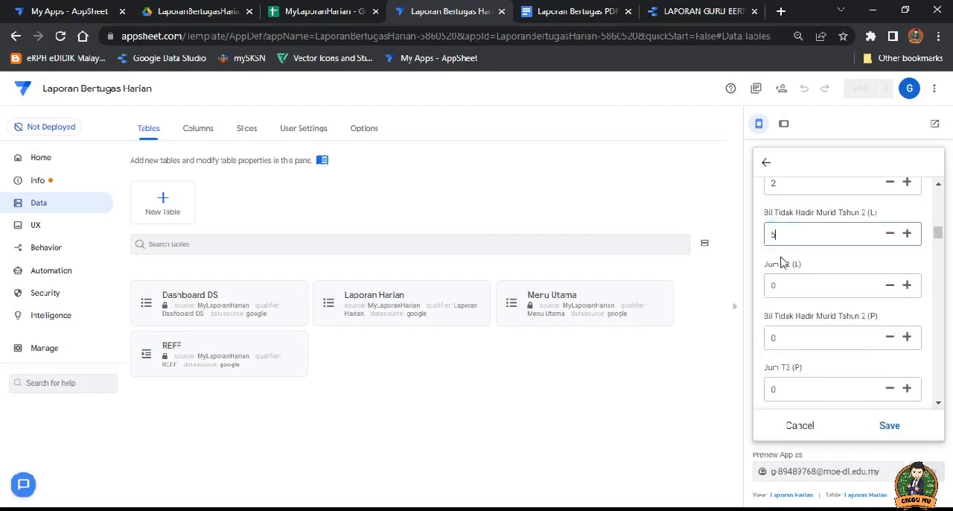
left_click(786, 285)
type("5")
left_click(786, 336)
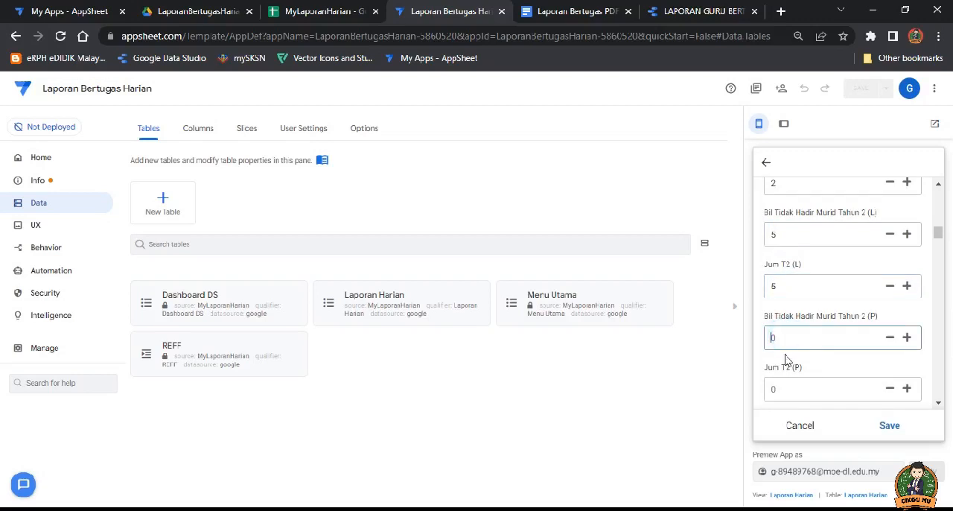
type("5")
left_click(794, 388)
type("5")
scroll(786, 320, "down", 2)
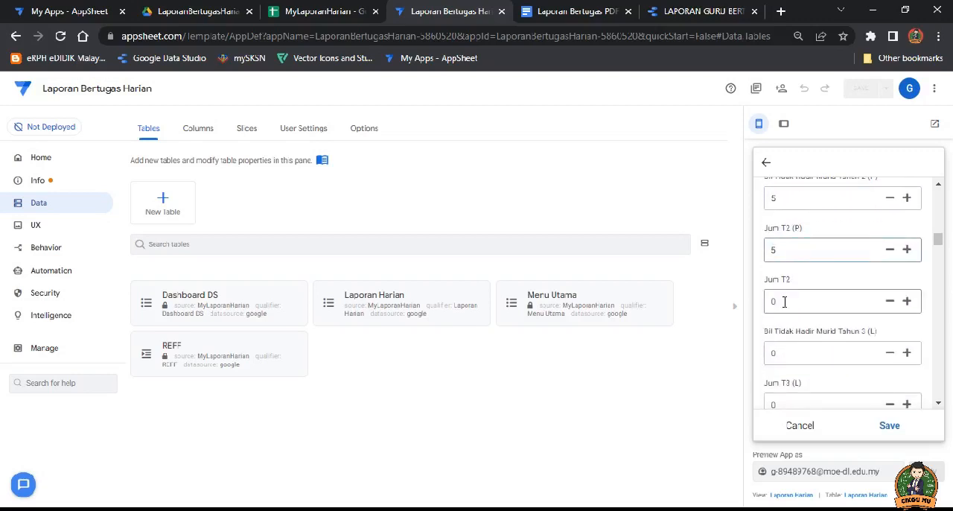
left_click(785, 301)
type("5")
Step: Set Peratus Kebersihan Kawasan Sekolah to 0.51 and choose the second 1 option for Peratus Kebersihan Murid
scroll(802, 296, "up", 4)
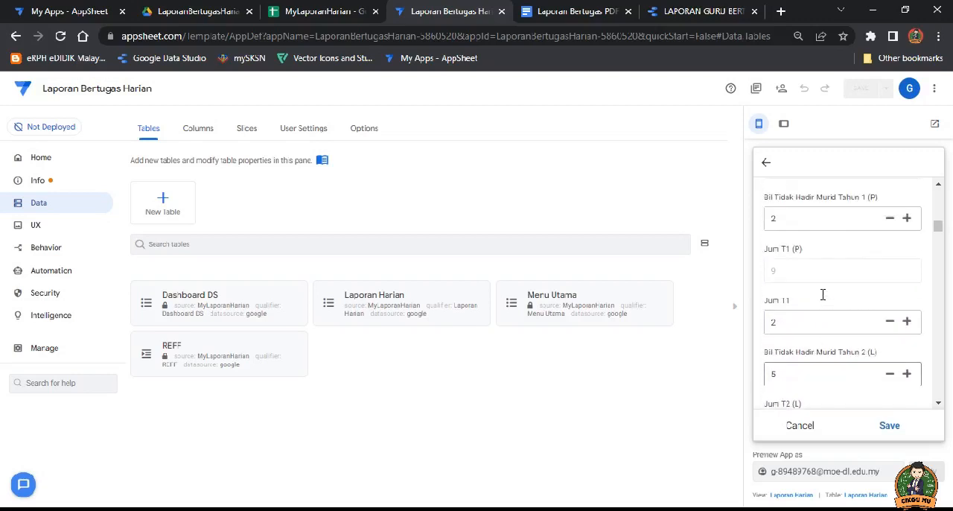
scroll(802, 276, "down", 5)
scroll(801, 282, "down", 8)
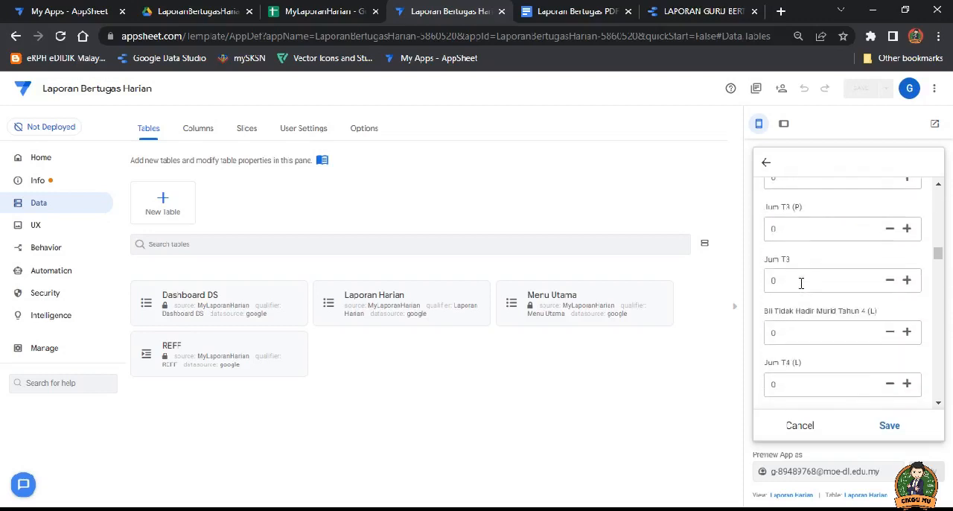
scroll(801, 283, "down", 10)
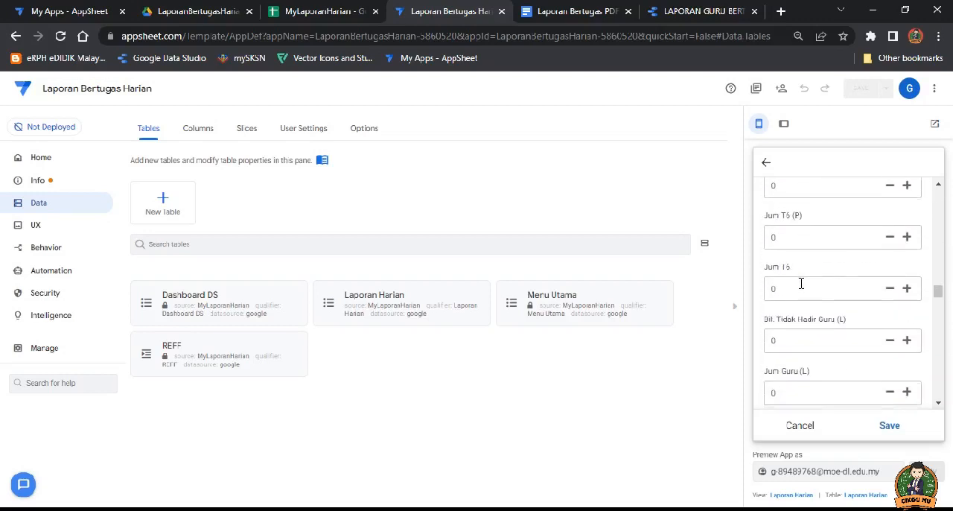
scroll(802, 283, "down", 10)
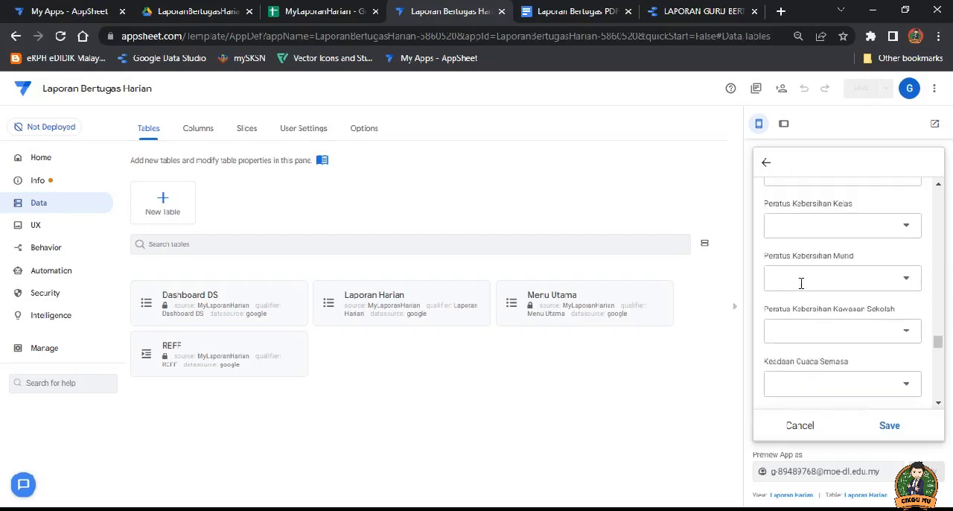
left_click(871, 264)
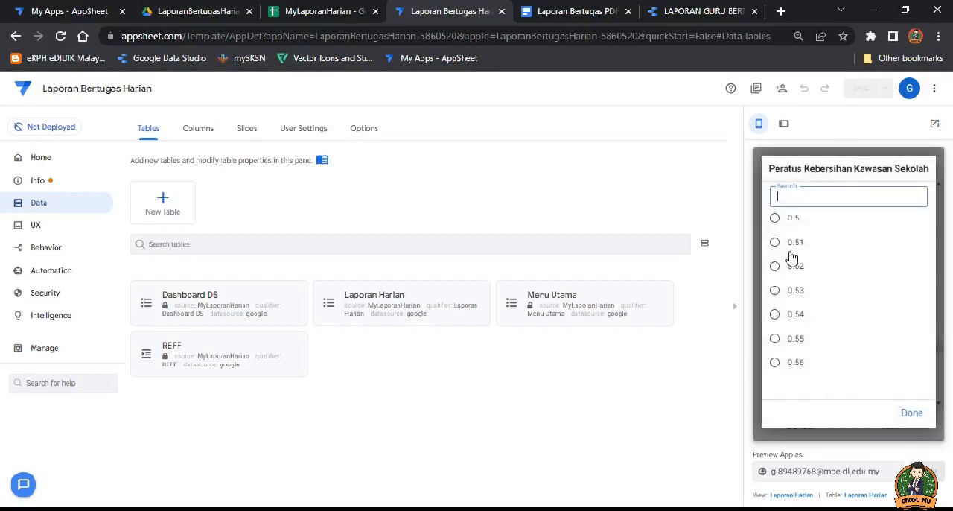
left_click(779, 245)
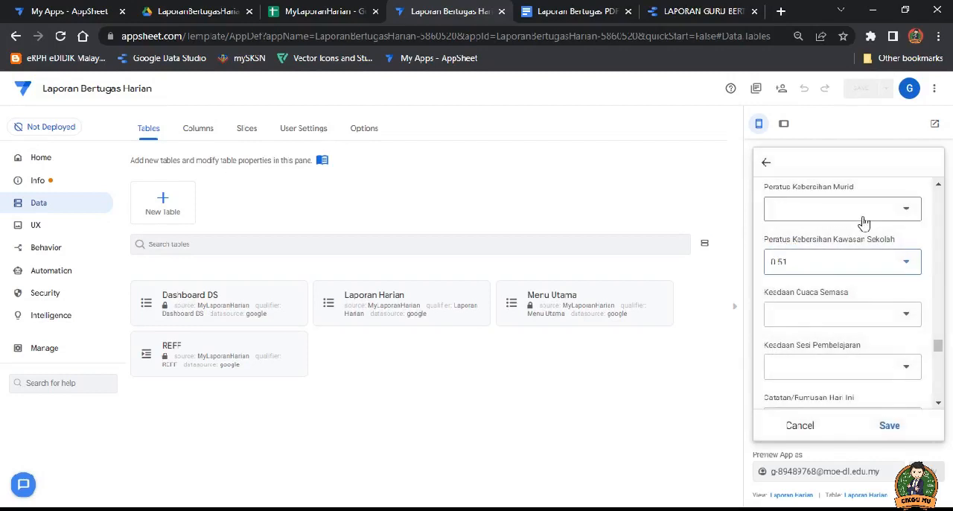
left_click(862, 214)
left_click(791, 247)
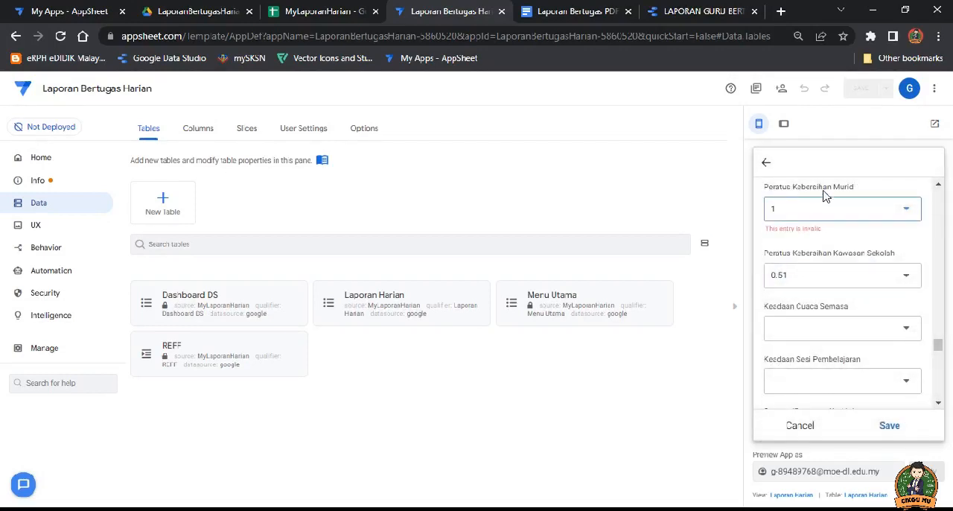
Step: Choose the third 1 option for Peratus Kebersihan Murid and set Peratus Kebersihan Kawasan Sekolah to 0.5
left_click(867, 212)
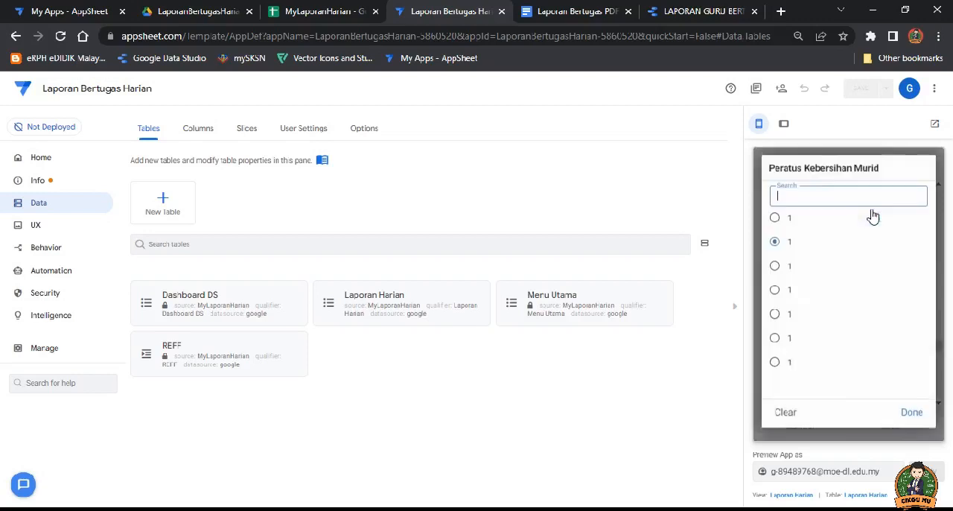
left_click(776, 268)
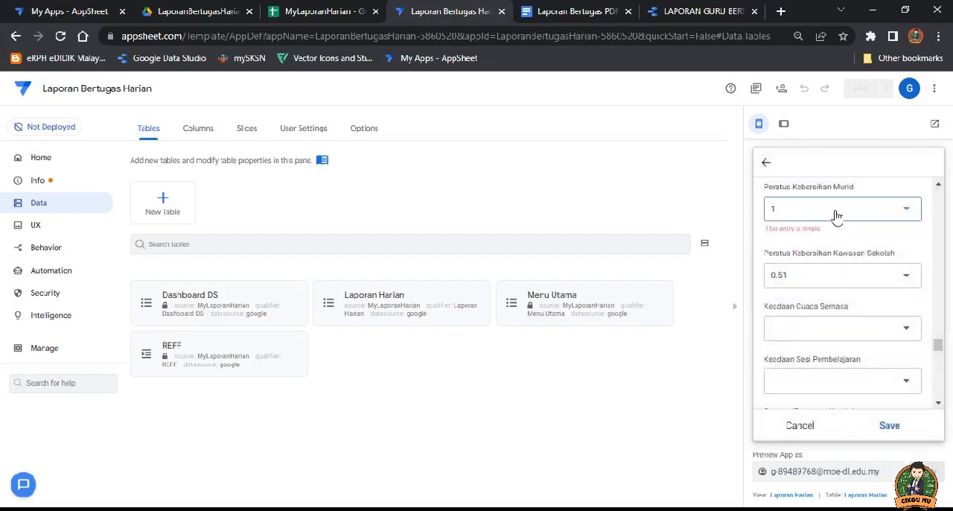
left_click(850, 280)
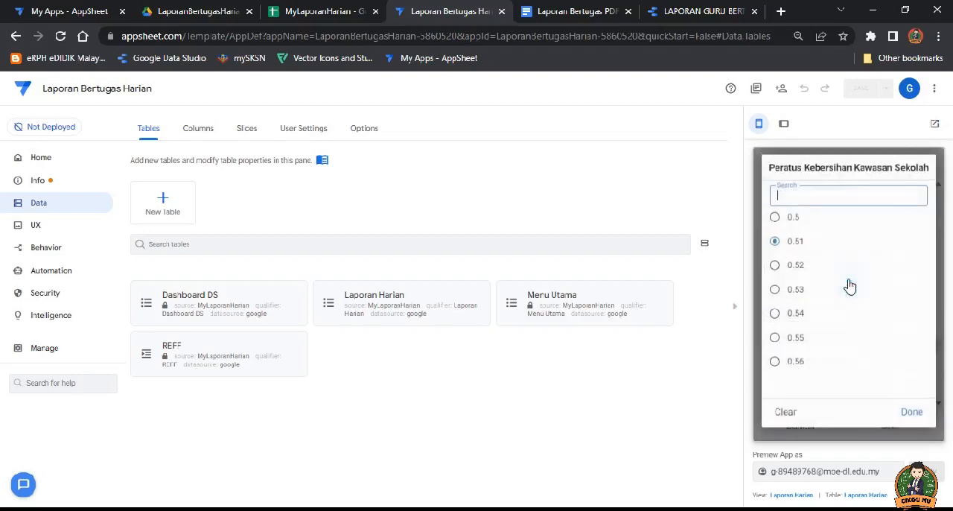
left_click(775, 216)
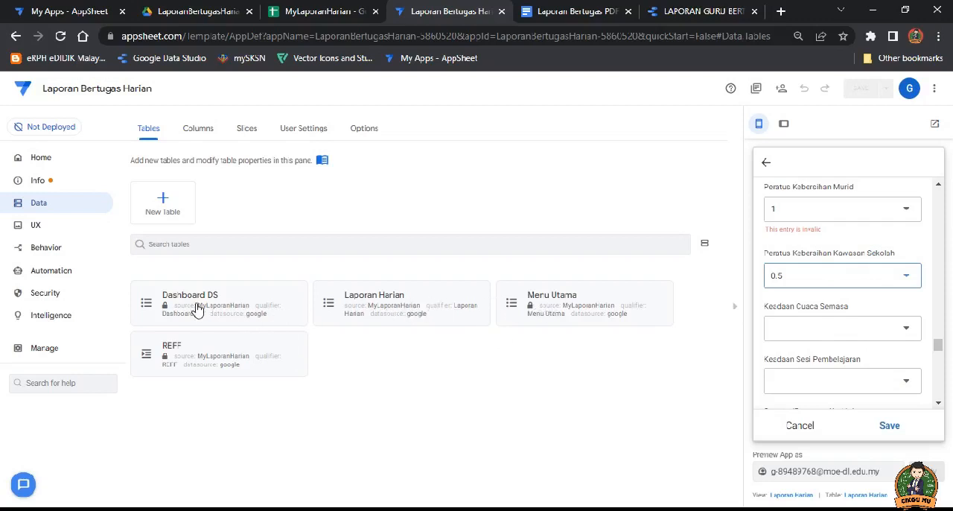
Step: Open the column settings of the Laporan Harian table and locate the Peratus Kebersihan columns
left_click(368, 302)
left_click(532, 172)
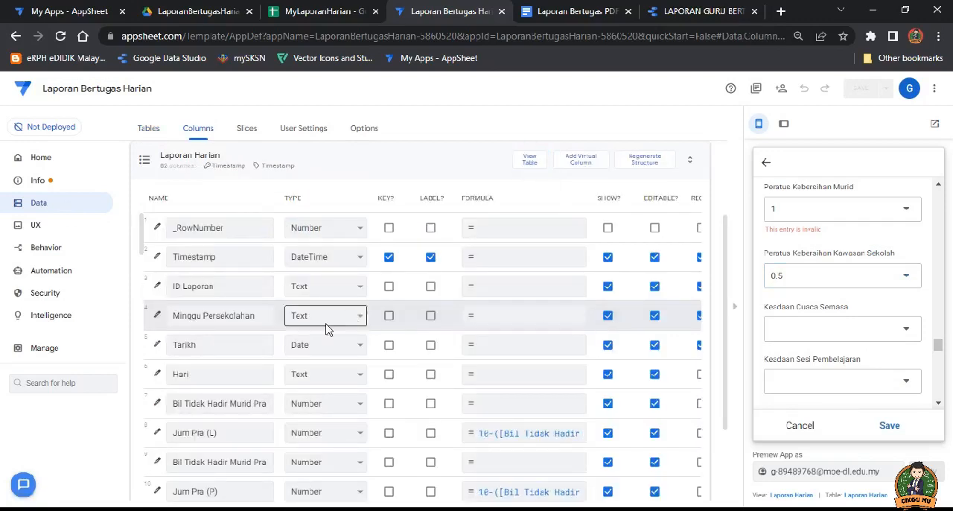
scroll(268, 351, "down", 2)
scroll(261, 380, "down", 7)
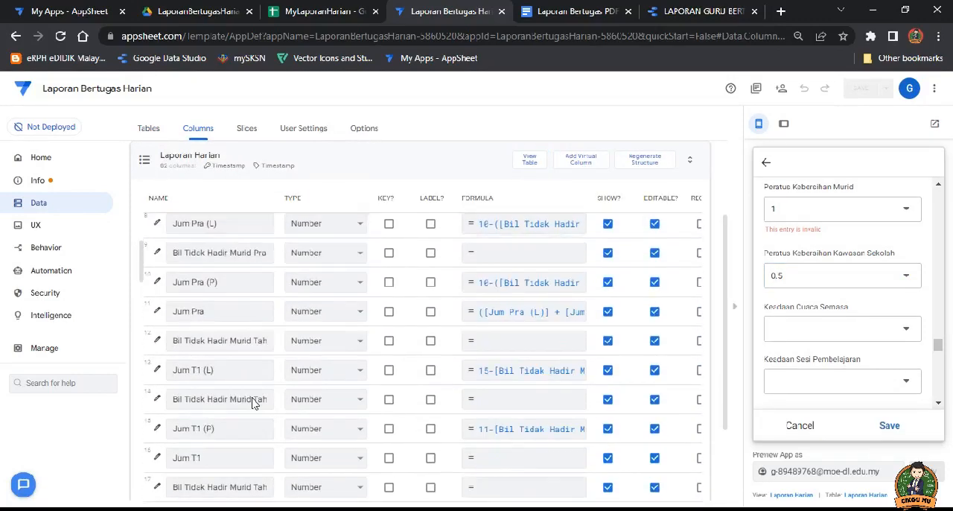
scroll(254, 399, "down", 2)
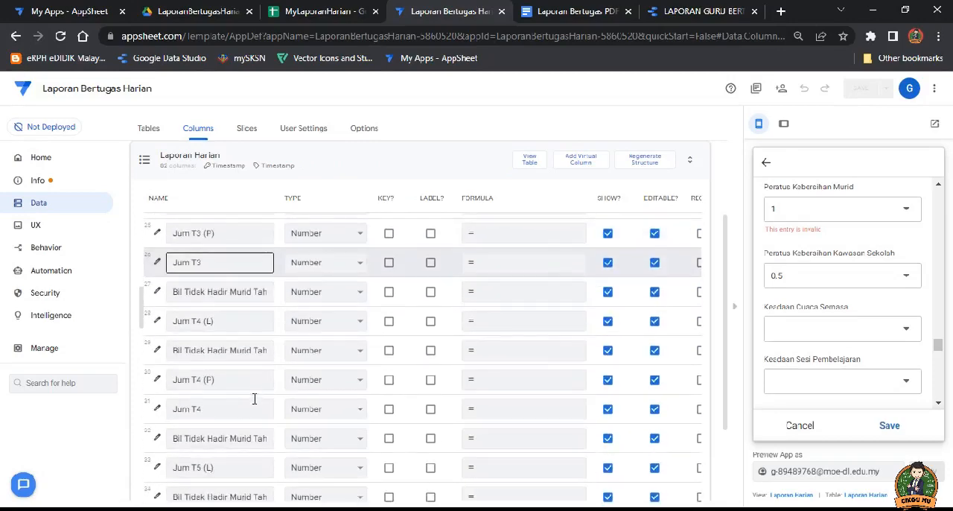
scroll(254, 400, "down", 6)
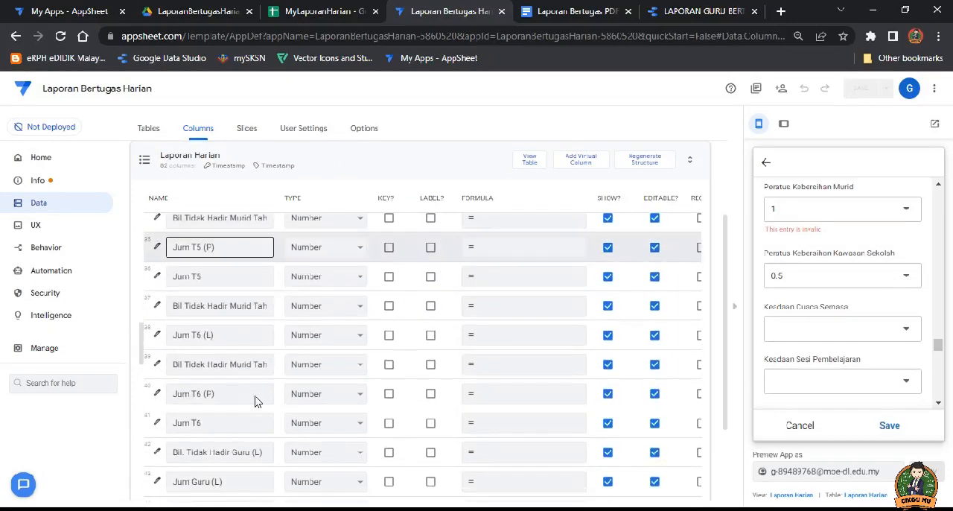
scroll(256, 396, "down", 5)
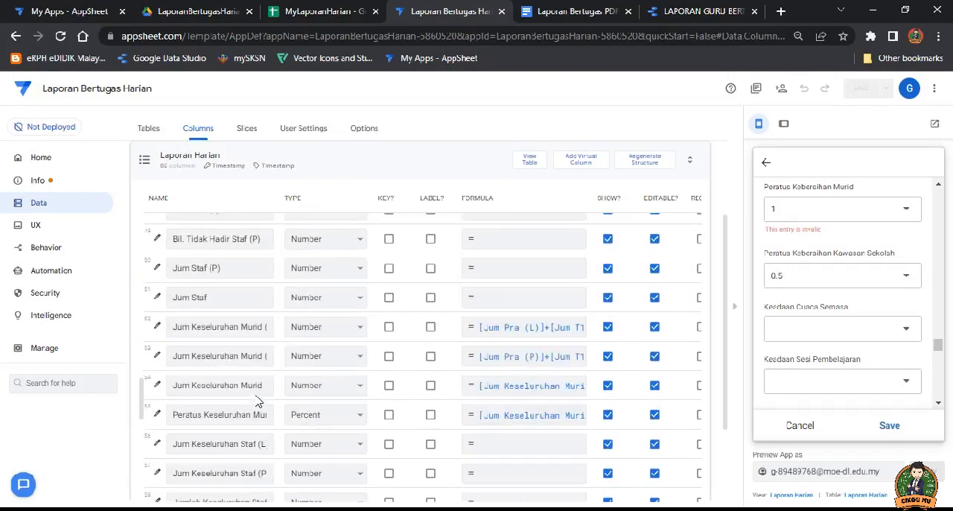
left_click(257, 341)
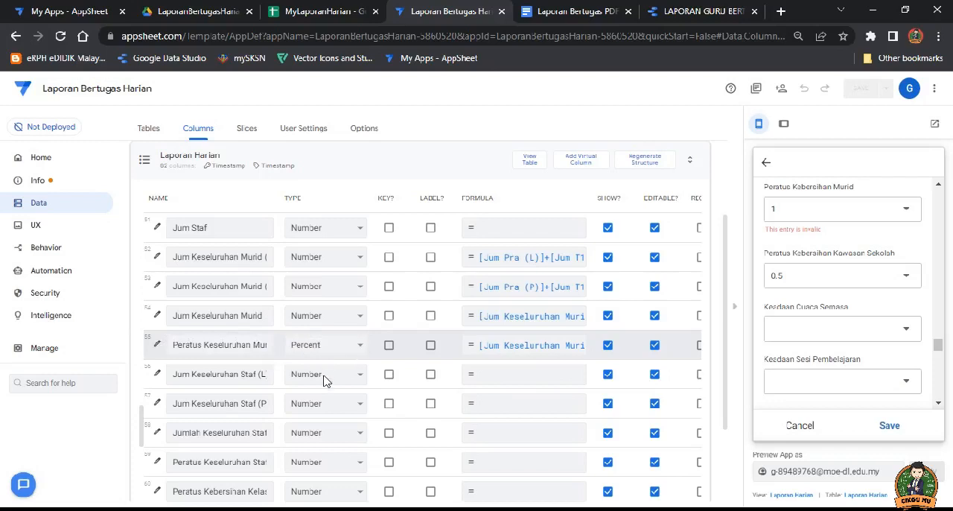
scroll(323, 379, "down", 1)
scroll(275, 417, "down", 1)
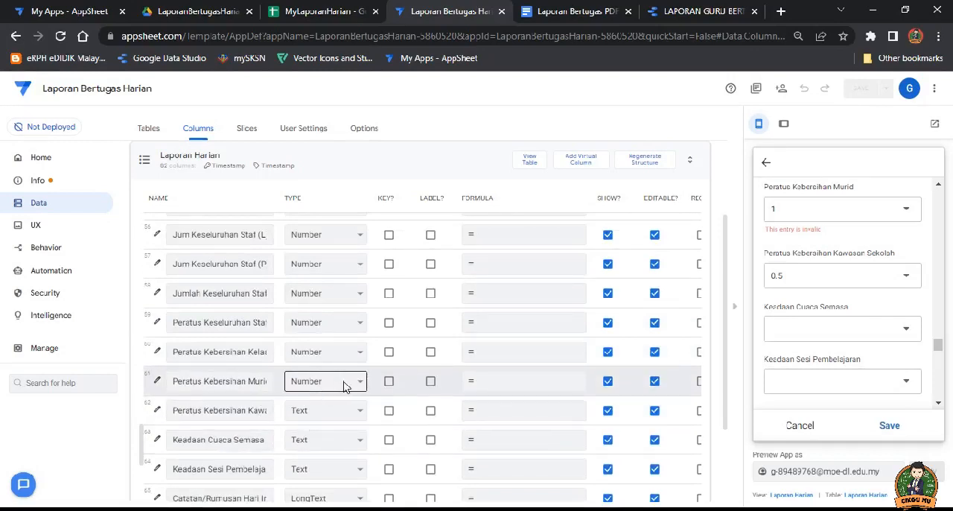
Step: Change the column type of Peratus Kebersihan Murid to Text
left_click(344, 386)
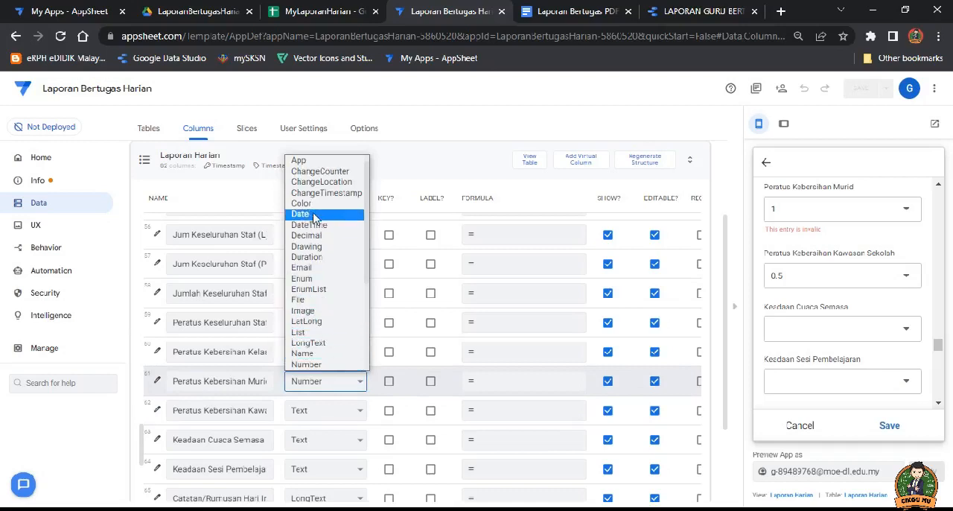
scroll(315, 326, "down", 3)
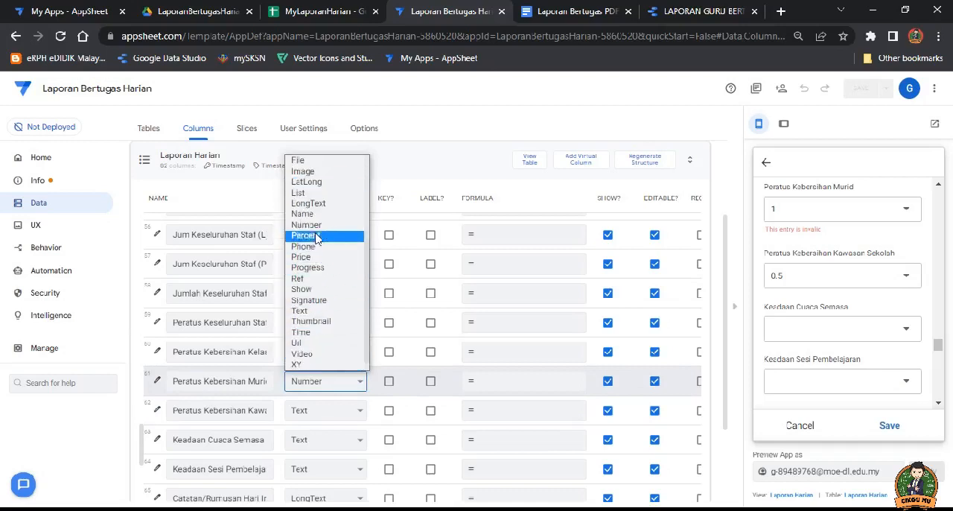
scroll(317, 253, "up", 4)
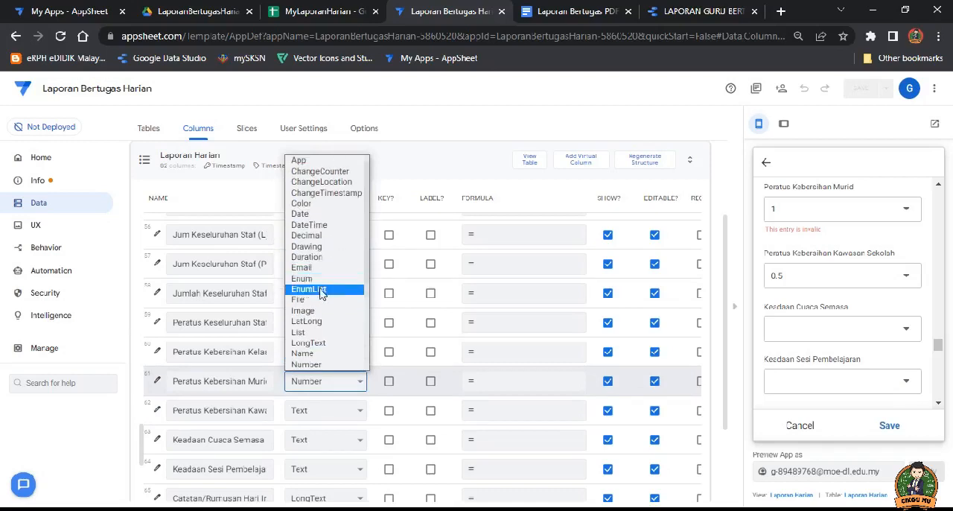
scroll(318, 328, "down", 3)
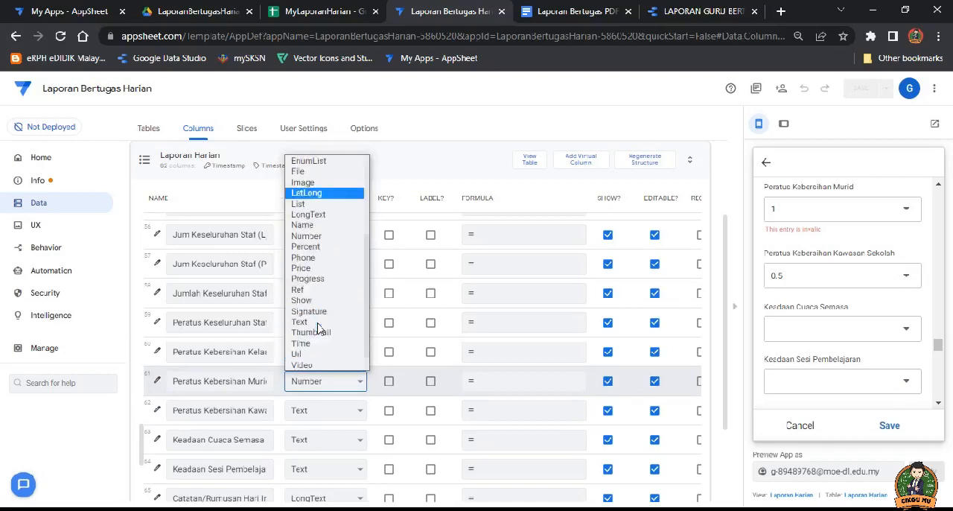
scroll(317, 328, "down", 1)
left_click(313, 300)
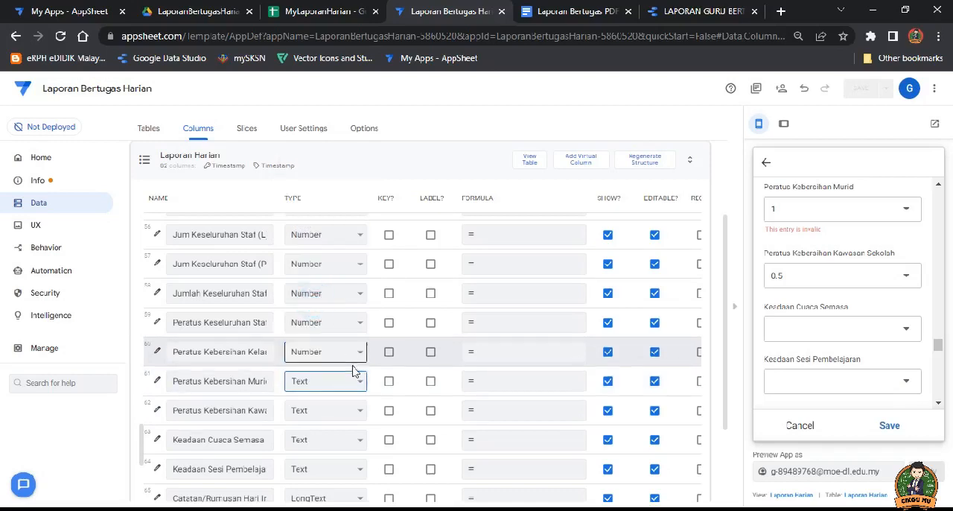
Step: Set the type of the Peratus Kebersihan Kelas column to Text
left_click(346, 354)
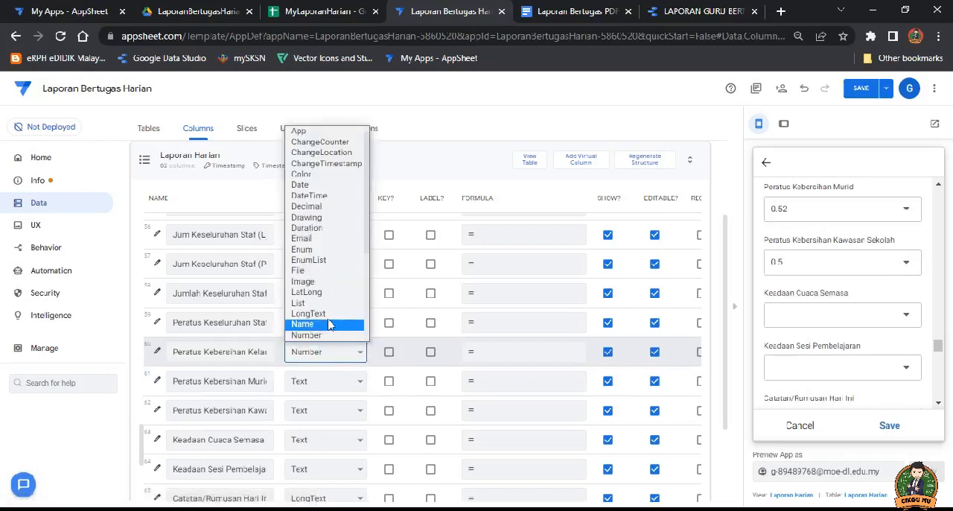
scroll(320, 319, "down", 3)
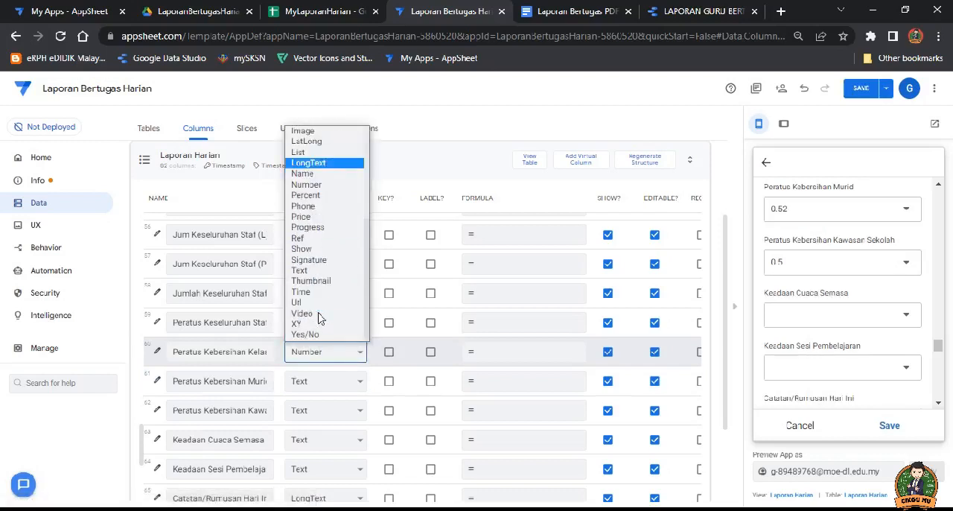
left_click(302, 270)
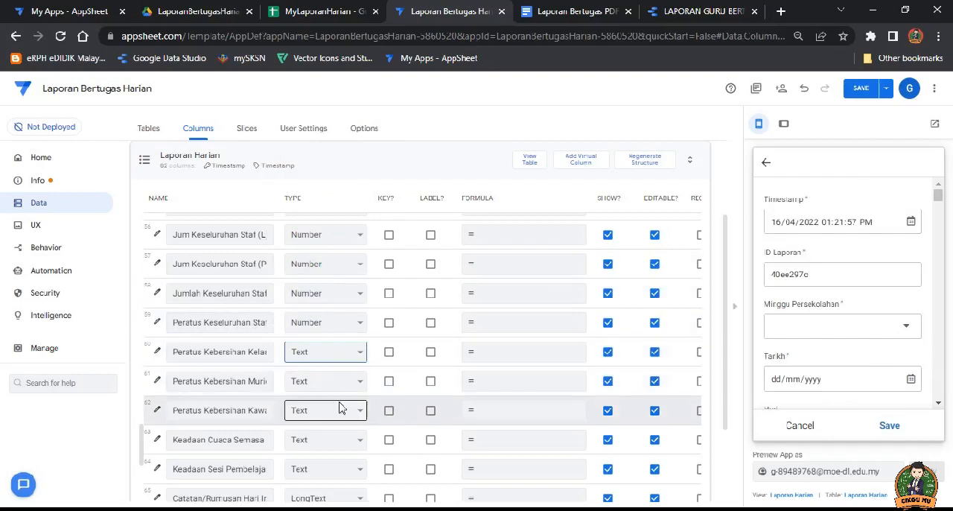
Step: In the new report entry, choose M01 for Minggu Persekolahan, 11/04/2022 for Tarikh and Isnin for Hari
left_click(898, 331)
left_click(794, 224)
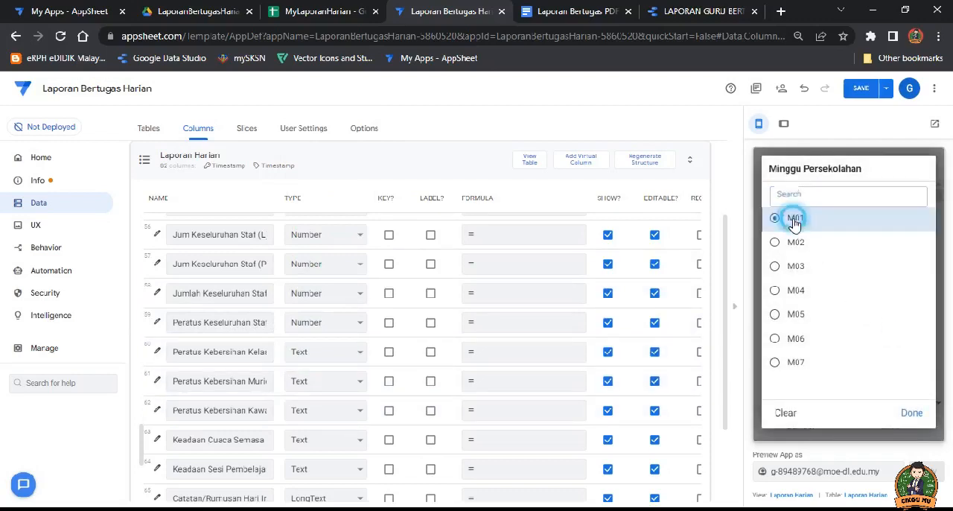
scroll(885, 348, "down", 1)
left_click(911, 310)
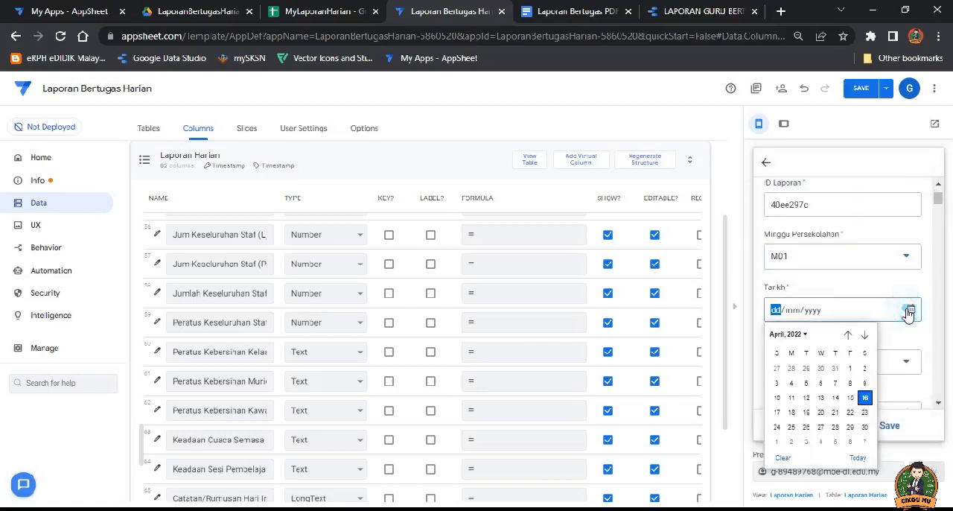
left_click(865, 397)
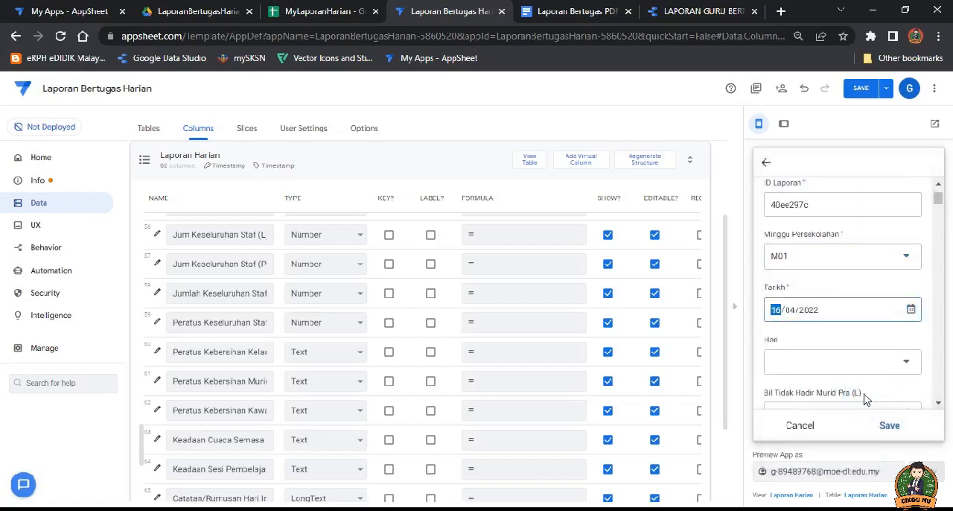
left_click(911, 309)
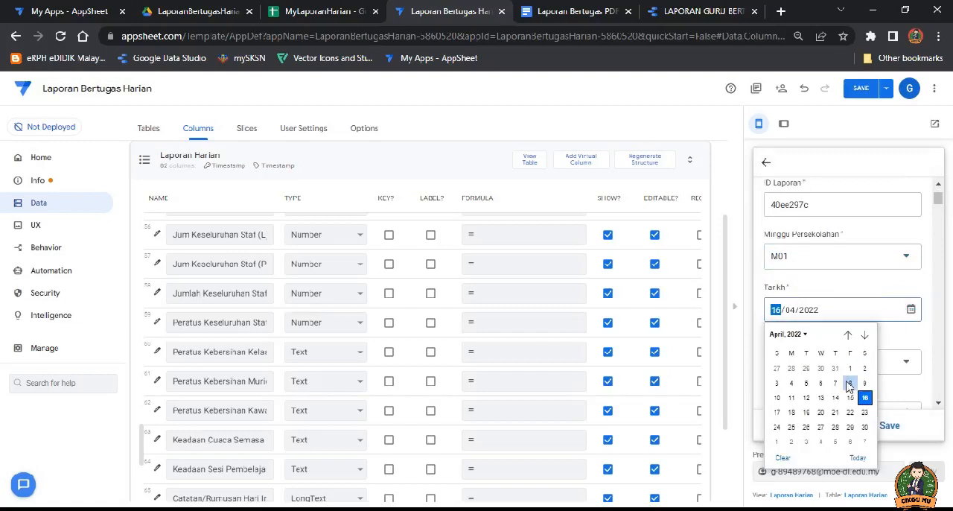
left_click(791, 398)
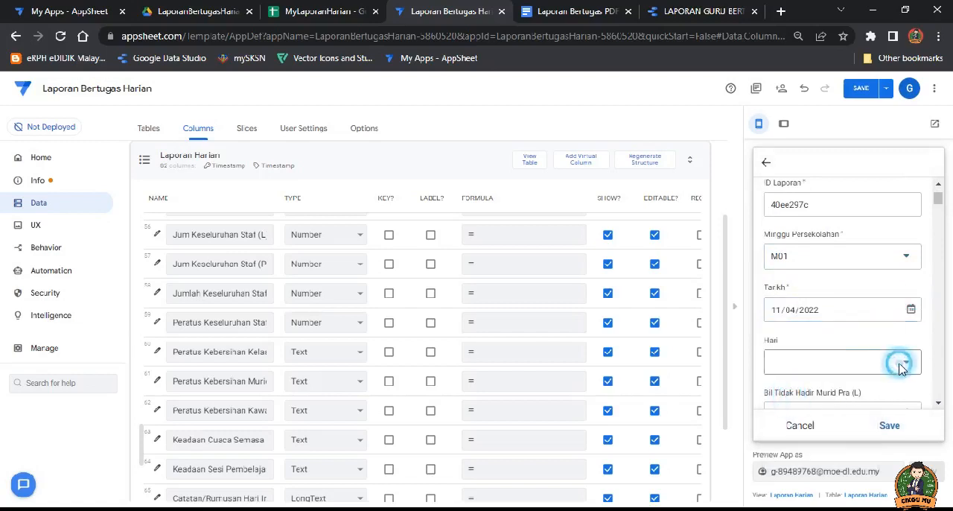
left_click(899, 362)
left_click(788, 192)
Step: Set both preschool absence counts, Bil Tidak Hadir Murid Pra (L) and (P), to 2
scroll(870, 337, "down", 2)
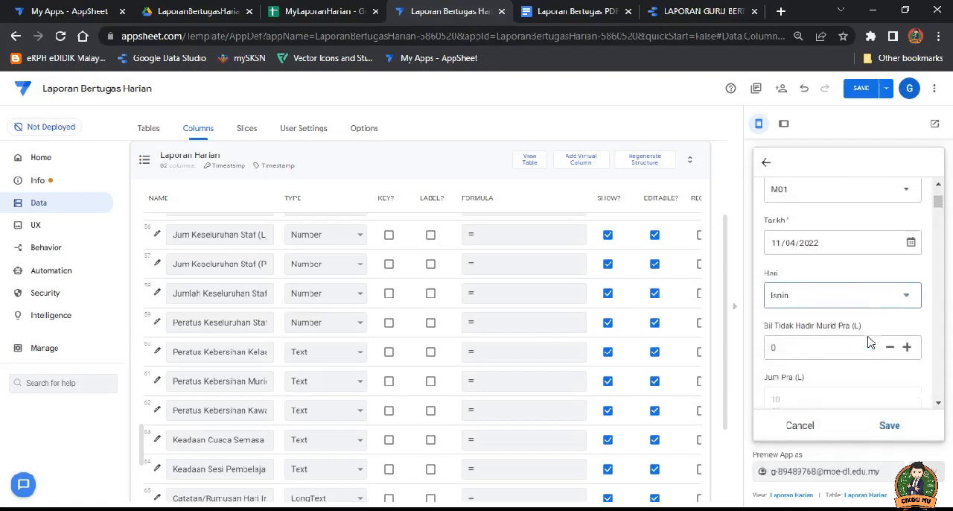
scroll(864, 327, "down", 2)
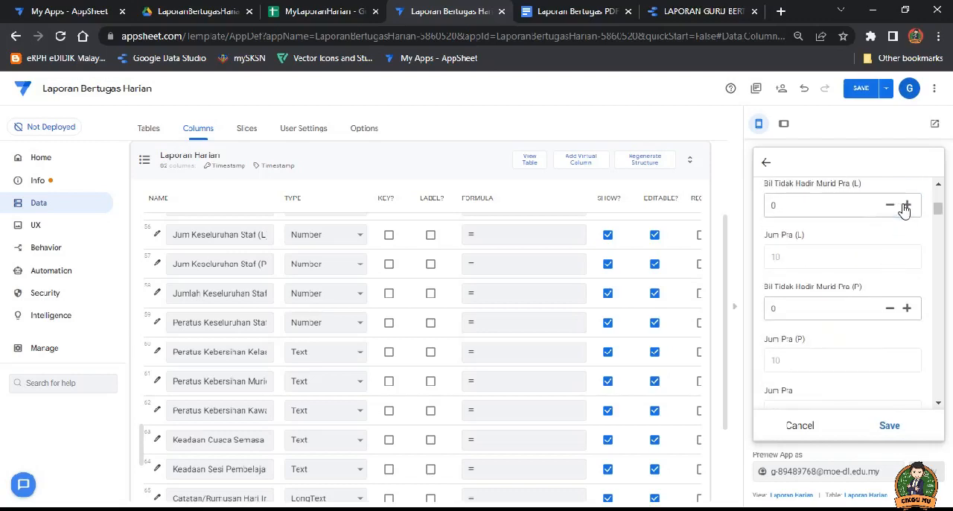
left_click(904, 211)
left_click(830, 204)
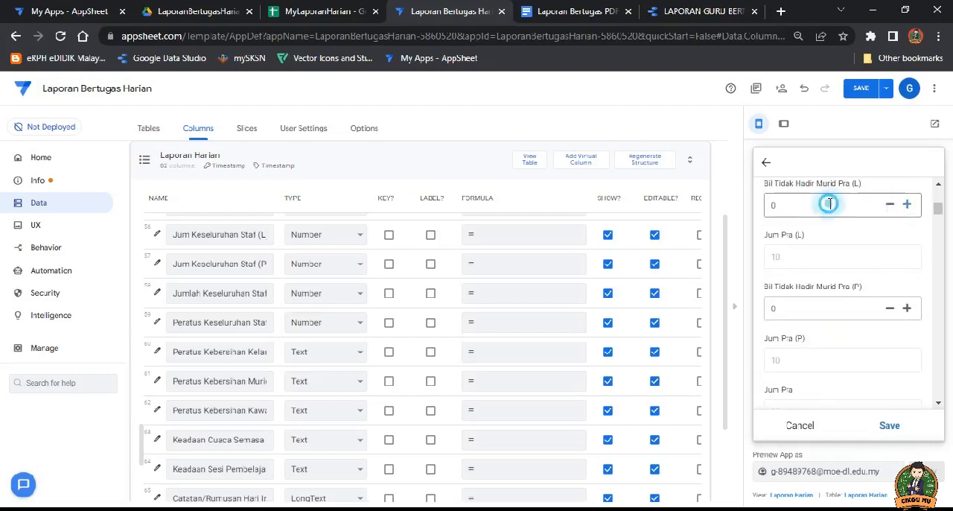
left_click(908, 206)
left_click(907, 206)
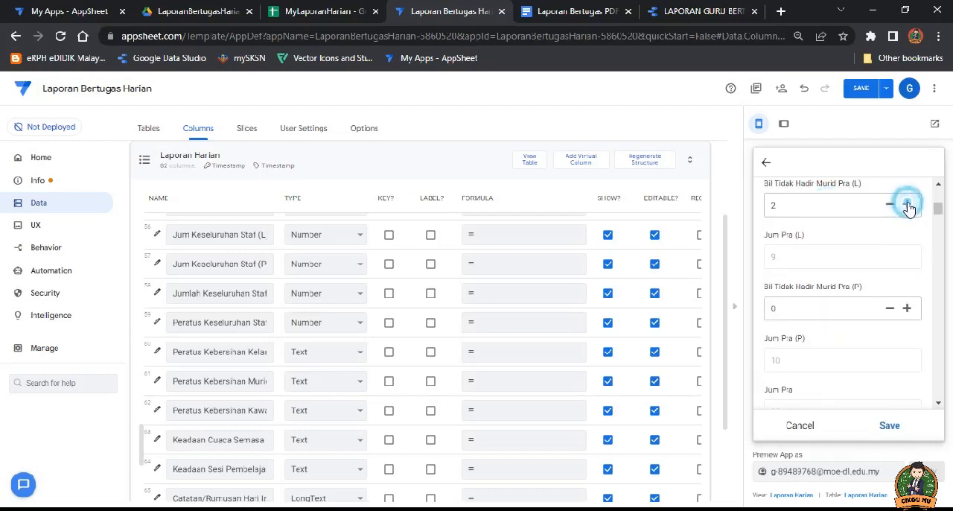
left_click(907, 308)
left_click(907, 308)
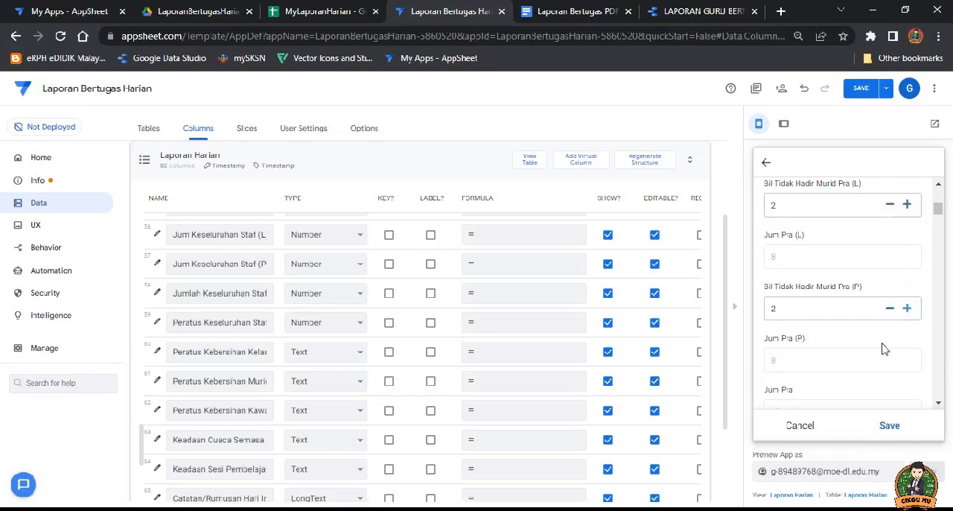
Step: Enter 2 for Bil Tidak Hadir Murid Tahun 1 (L), Bil Tidak Hadir Murid Tahun 1 (P) and Jum T1
scroll(864, 320, "down", 2)
left_click(908, 324)
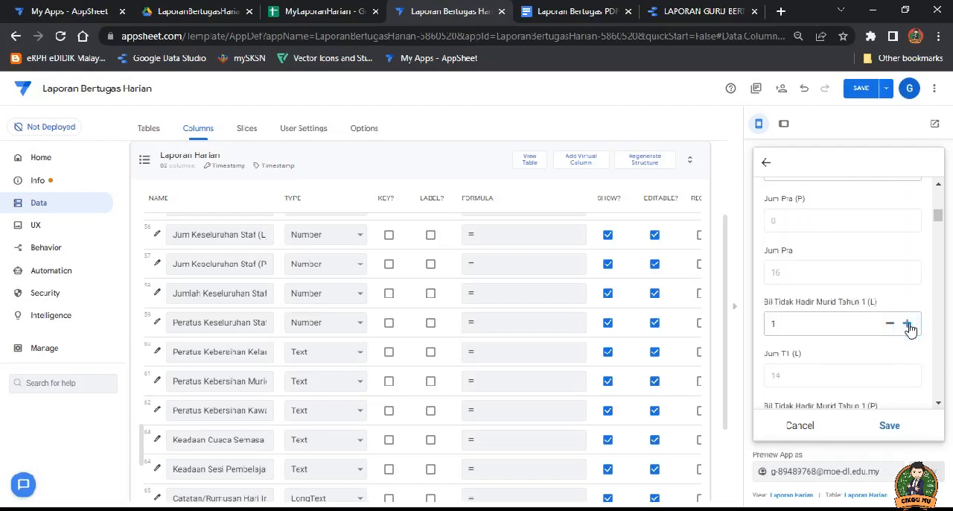
left_click(908, 324)
scroll(864, 355, "down", 2)
left_click(787, 286)
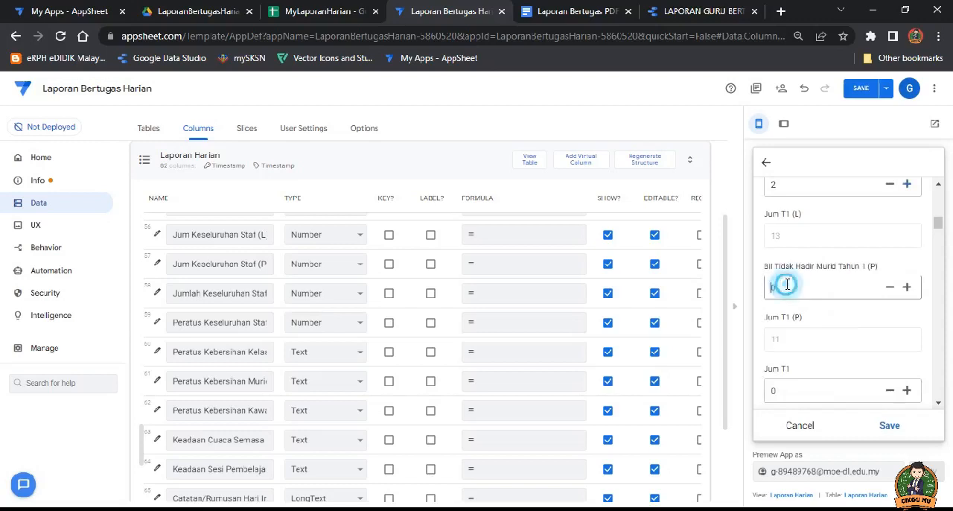
double_click(790, 391)
type("2")
Step: Enter 2 for Jum T2 (L), Bil Tidak Hadir Murid Tahun 2 (P), Jum T2 (P) and Jum T2
scroll(799, 380, "down", 2)
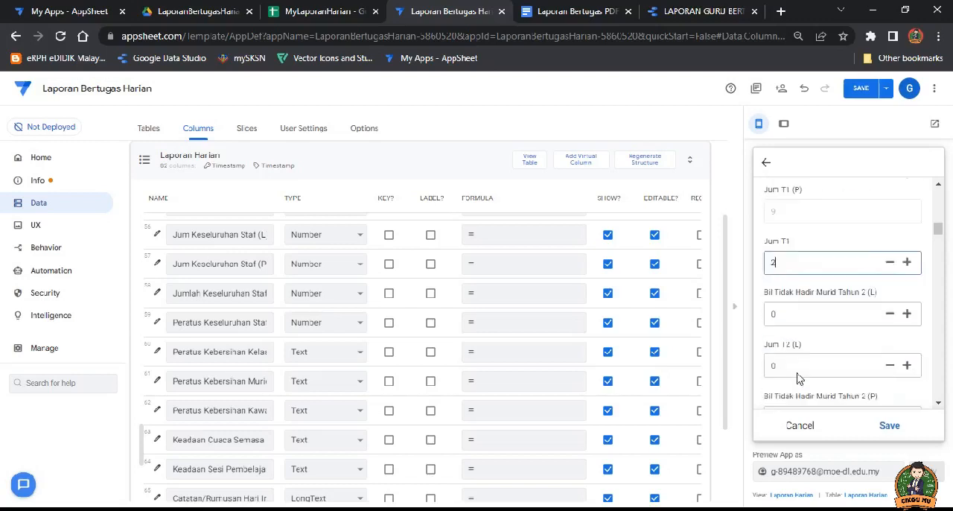
double_click(795, 353)
type("2")
scroll(796, 358, "down", 1)
double_click(794, 335)
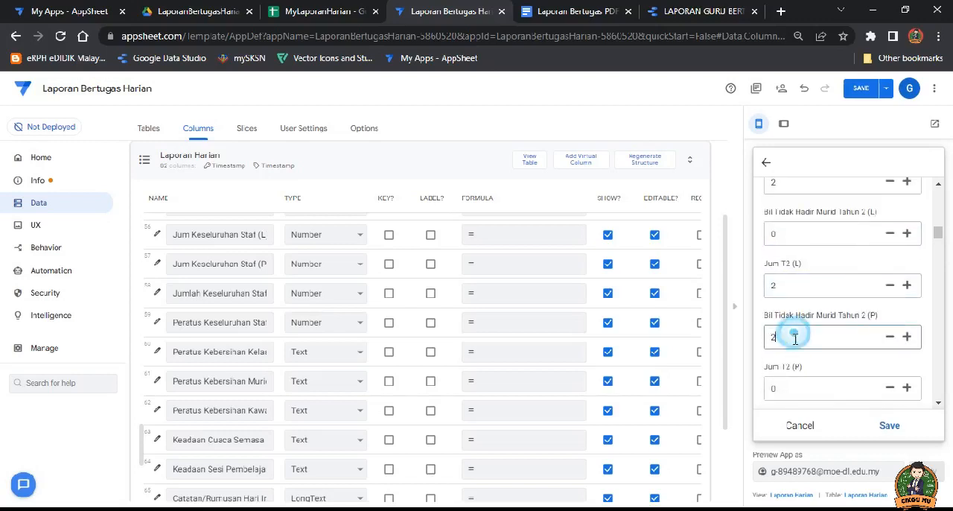
type("2")
scroll(794, 350, "down", 1)
left_click(792, 314)
type("2")
double_click(792, 368)
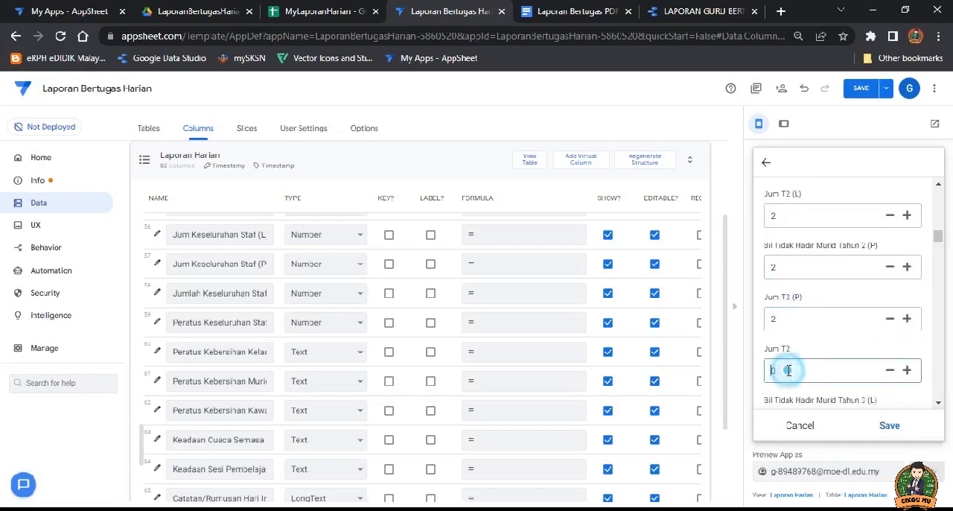
type("2")
Step: Enter 2 for both Tahun 3 absence counts, (L) and (P), and for Jum T3 (L)
scroll(791, 350, "down", 2)
left_click(781, 276)
type("2")
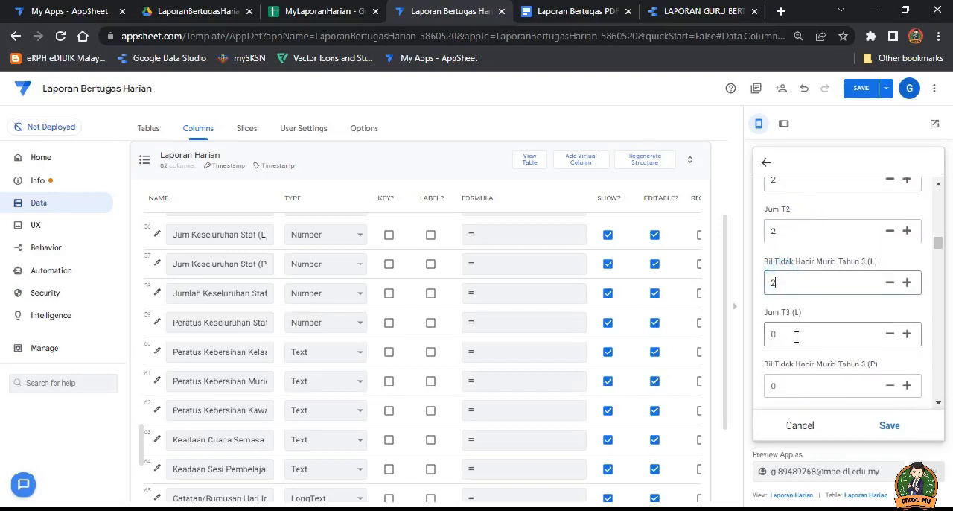
left_click(789, 335)
type("2")
scroll(790, 343, "down", 1)
left_click(785, 319)
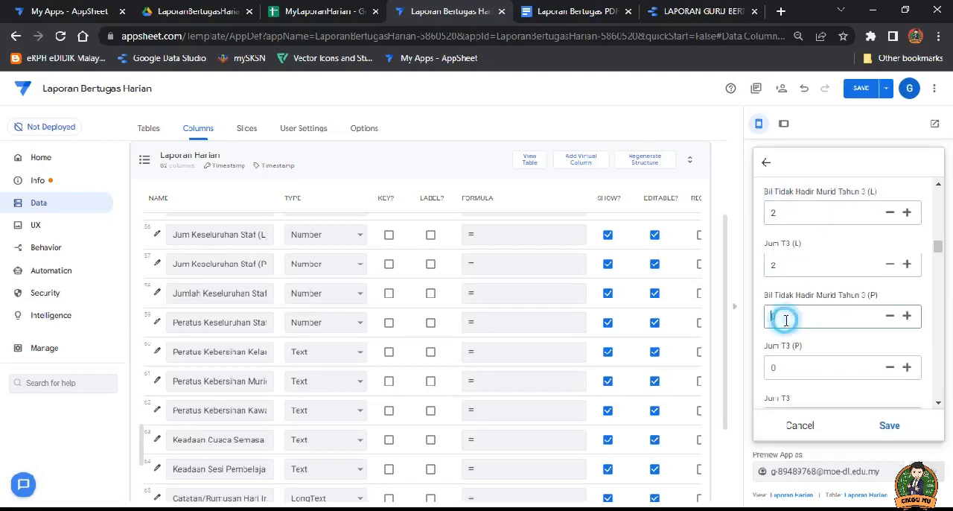
type("2")
Step: Review the rest of the entry form and the choices offered for Peratus Kebersihan Kelas and Peratus Kebersihan Murid
scroll(790, 313, "down", 3)
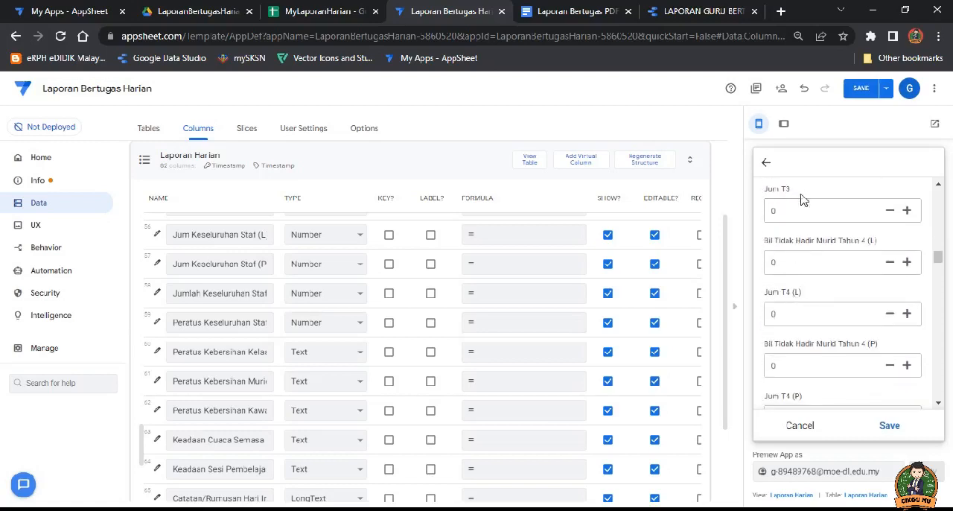
scroll(803, 298, "down", 6)
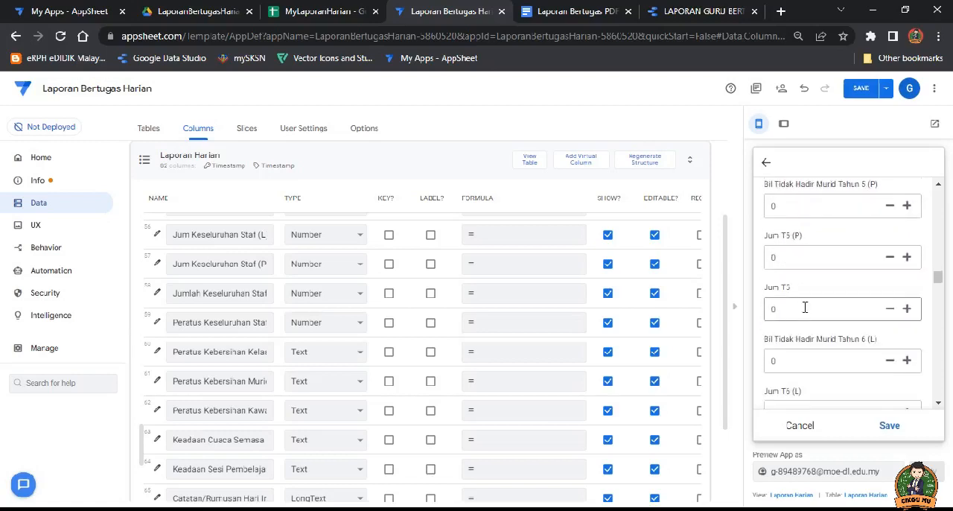
scroll(805, 308, "down", 6)
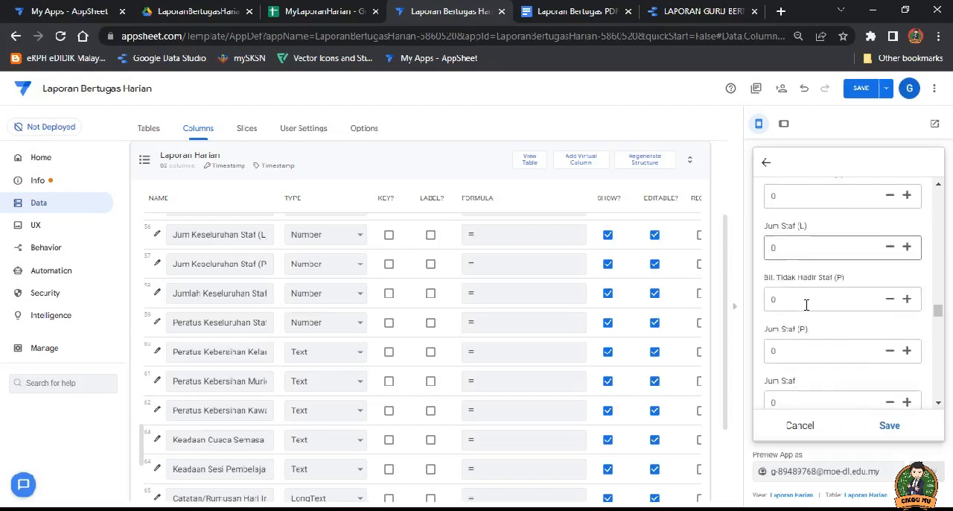
scroll(806, 307, "down", 3)
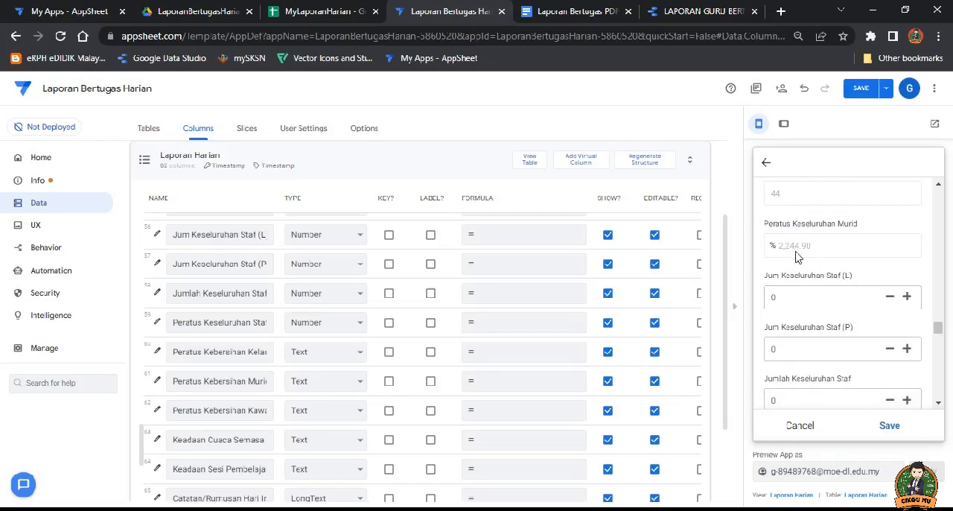
scroll(809, 322, "down", 3)
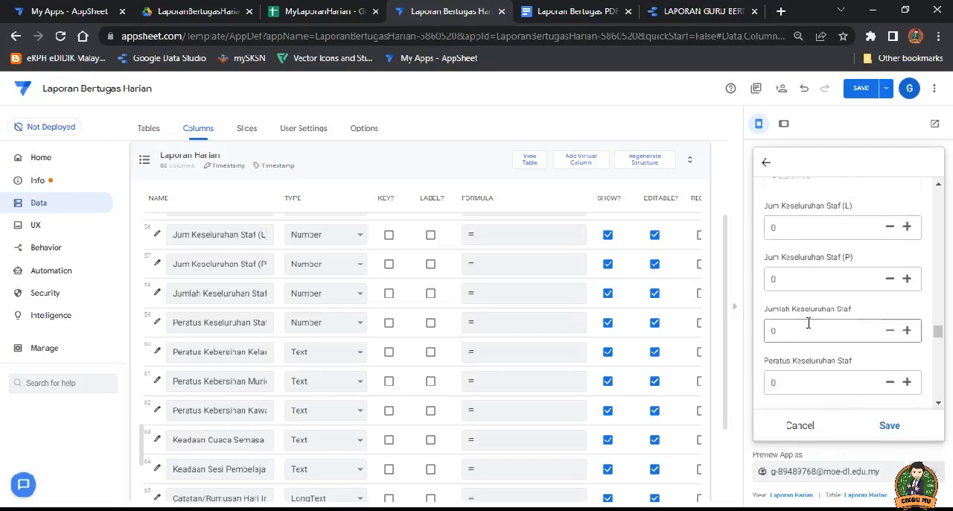
left_click(868, 298)
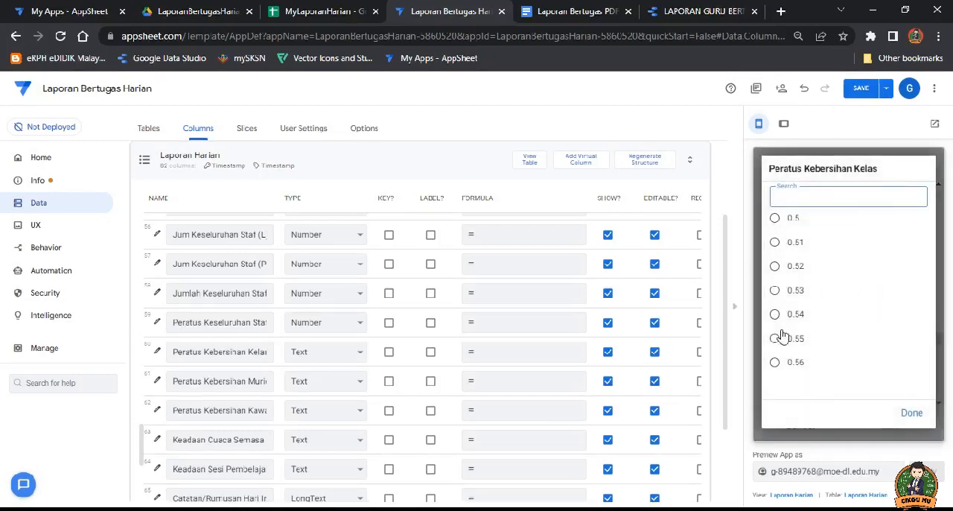
left_click(907, 419)
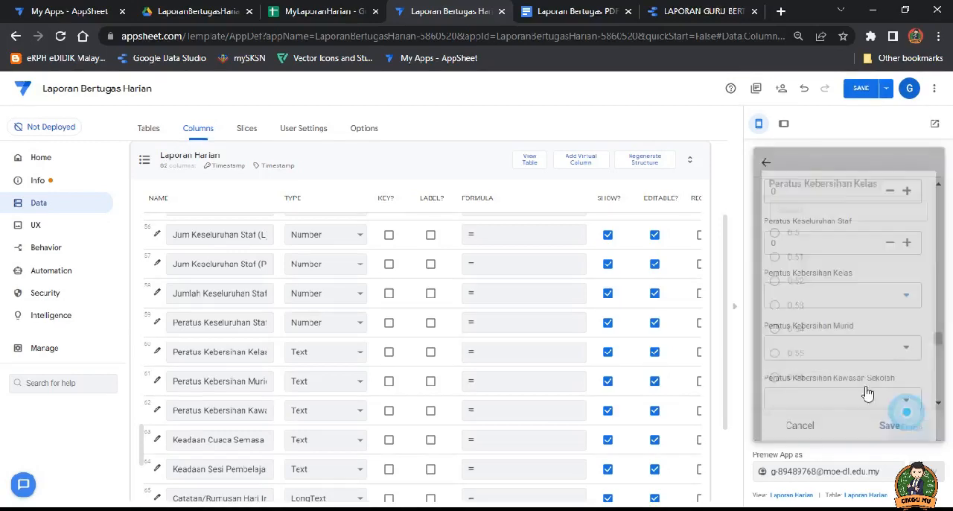
left_click(881, 350)
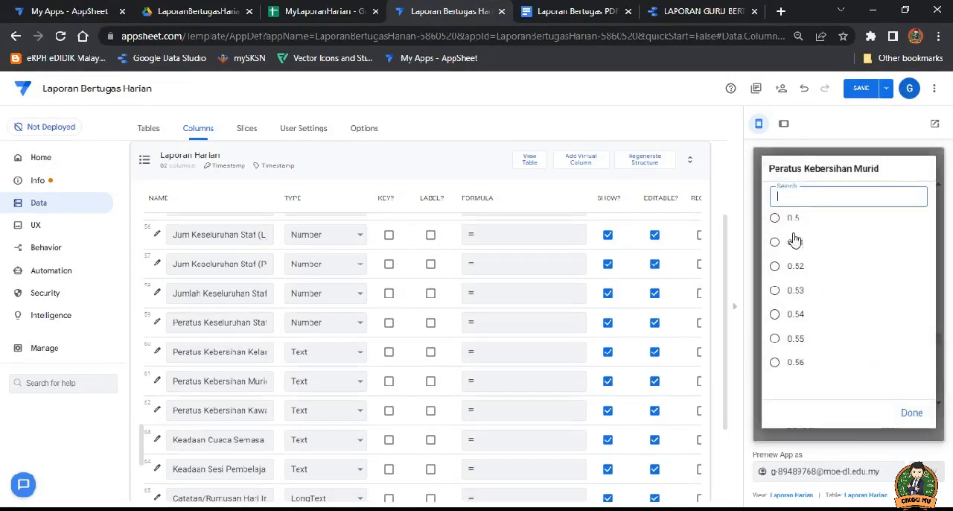
left_click(912, 417)
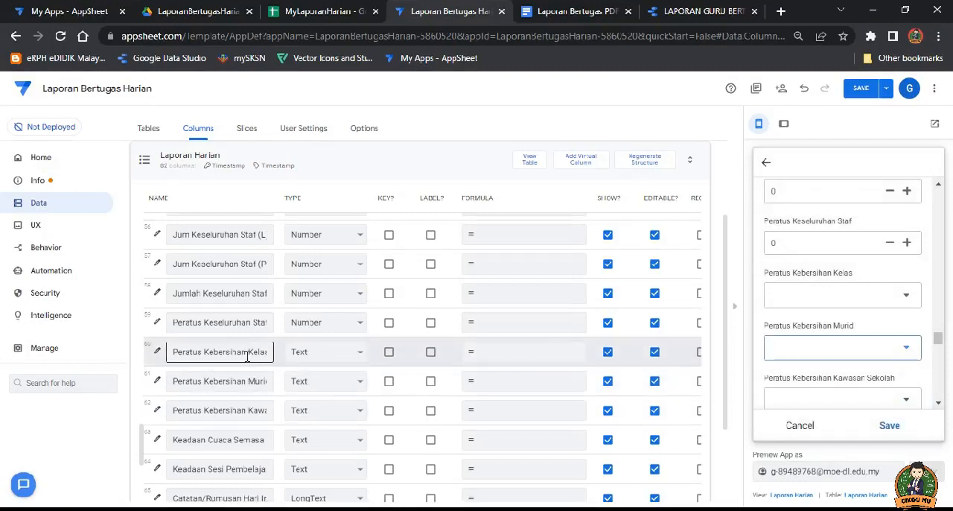
Step: Change the column types of Peratus Kebersihan Kelas and Peratus Kebersihan Murid to Percent
left_click(344, 353)
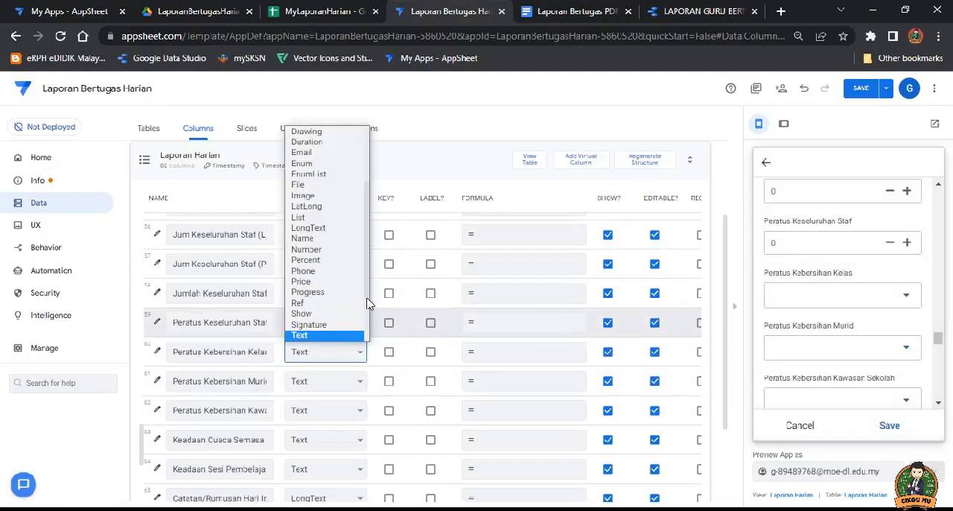
scroll(371, 321, "down", 2)
scroll(370, 318, "up", 1)
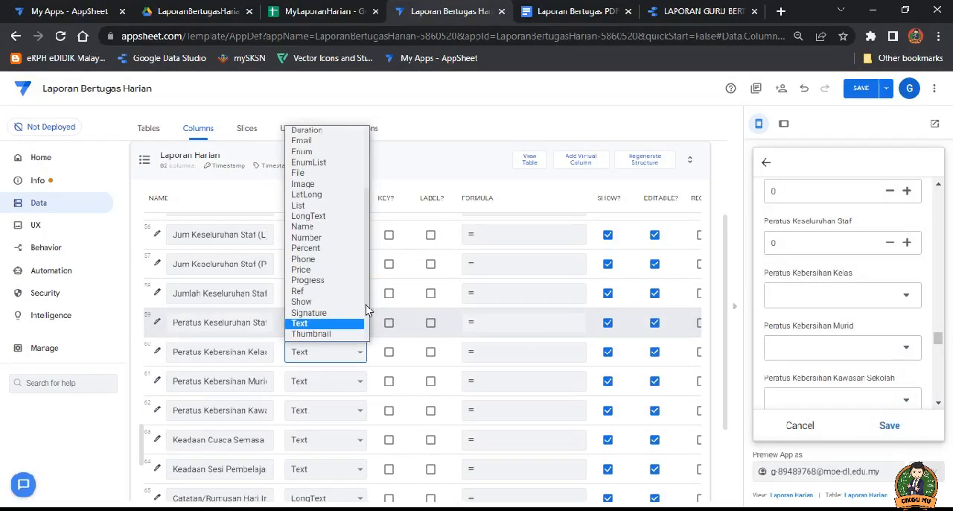
left_click(320, 257)
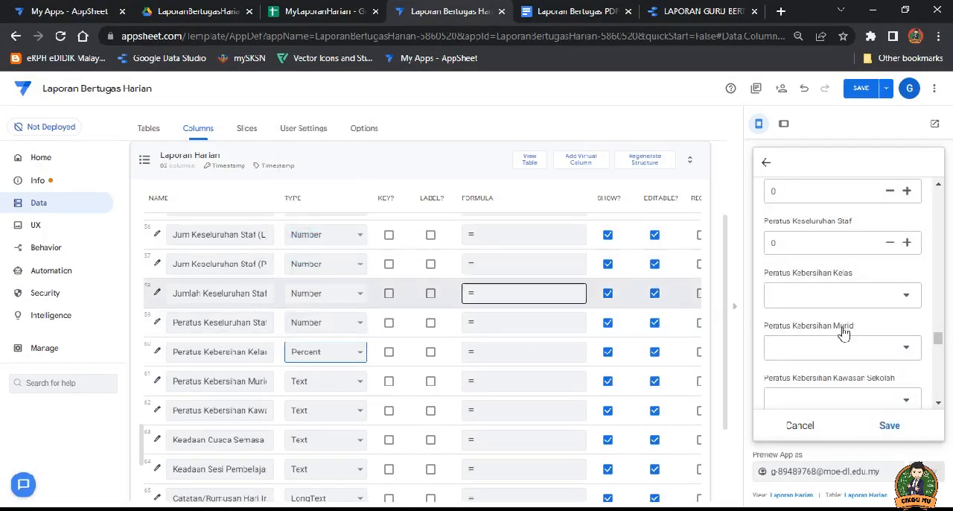
left_click(357, 382)
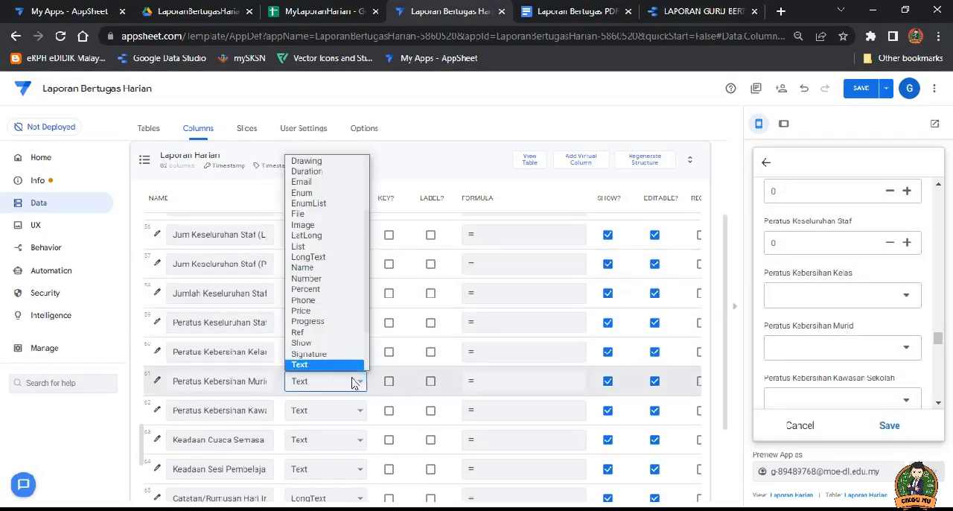
left_click(326, 290)
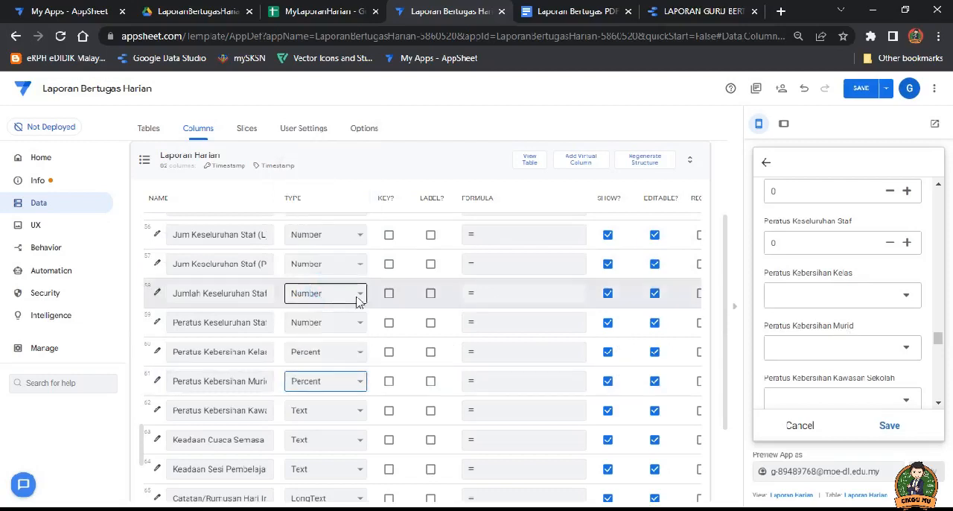
Step: Check the form's Peratus Kebersihan Kelas choices and change the Peratus Kebersihan Kawasan Sekolah column type to Percent
left_click(879, 298)
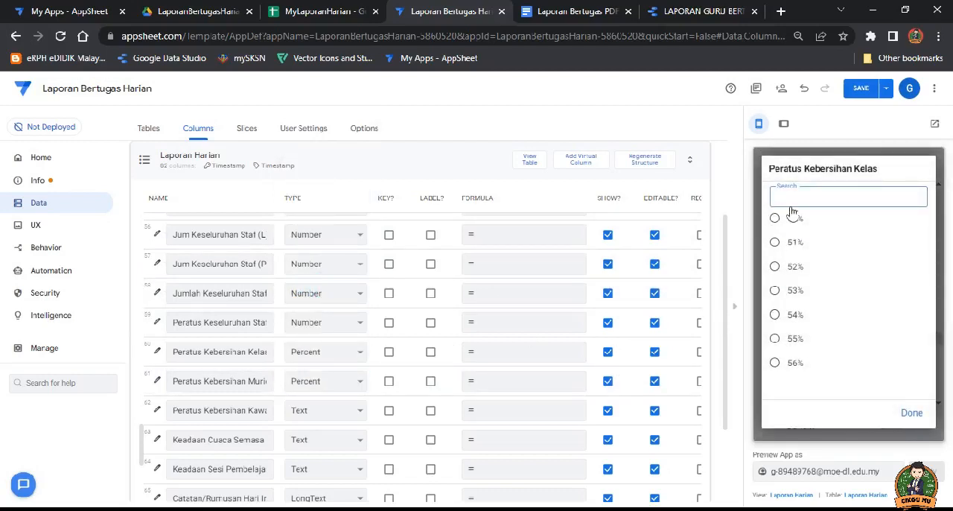
left_click(912, 414)
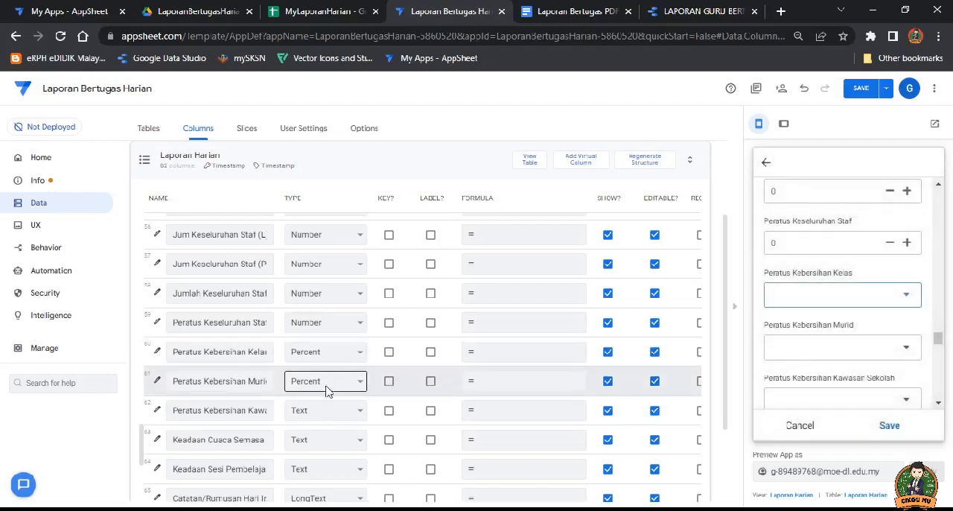
left_click(330, 411)
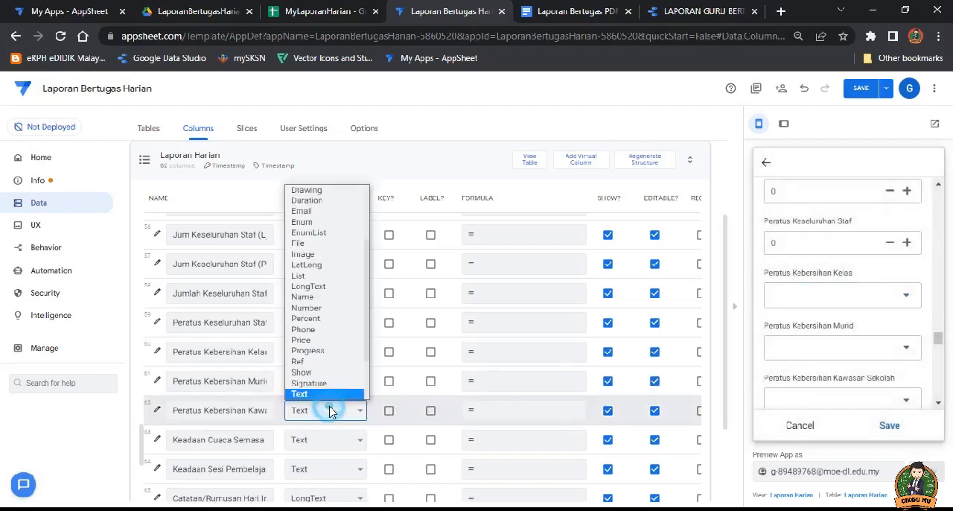
left_click(316, 319)
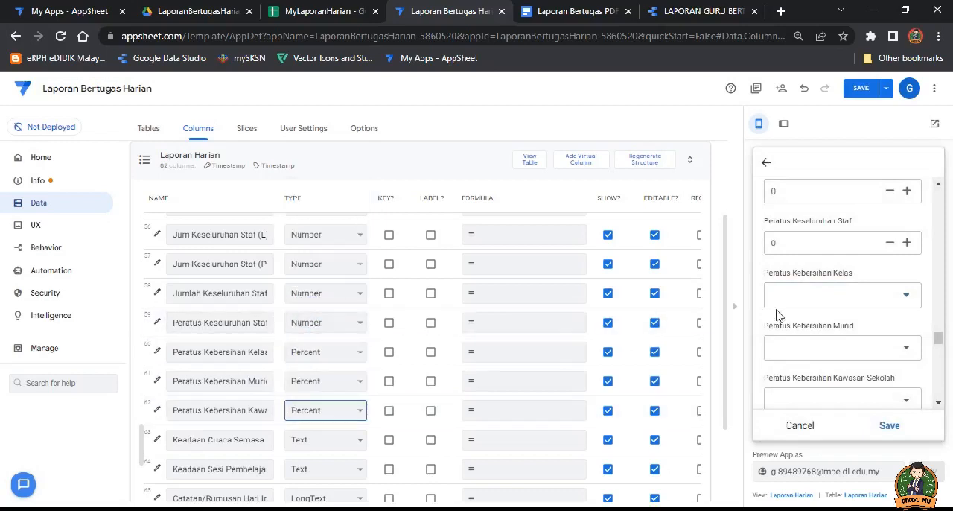
Step: Remove the multiplication by 100 from the Peratus Keseluruhan Murid formula, keeping [Jum Keseluruhan Murid]/196, and save the expression
scroll(844, 267, "up", 3)
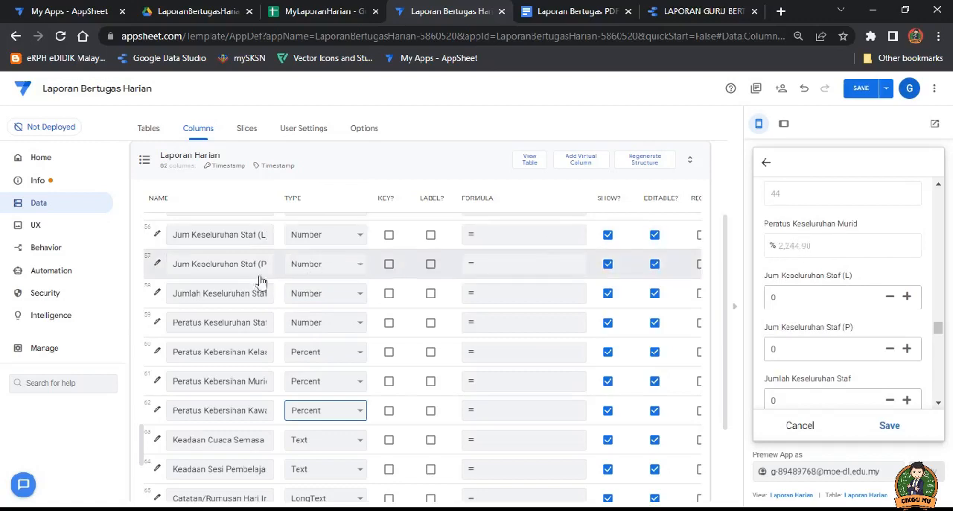
scroll(224, 283, "up", 3)
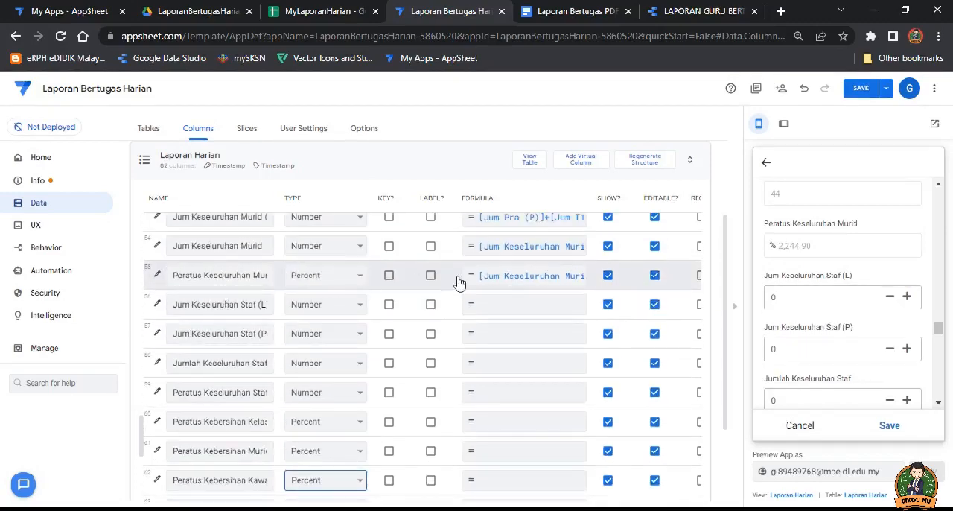
left_click(541, 276)
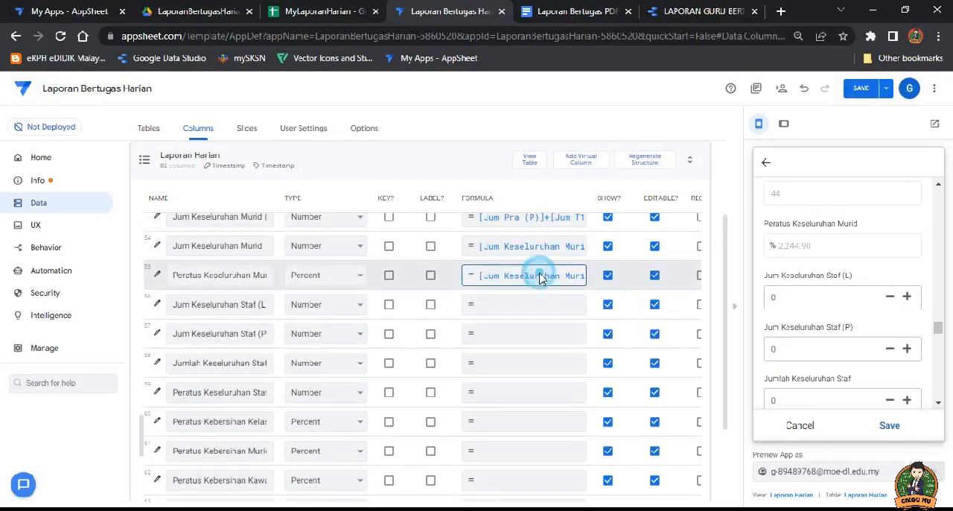
left_click(386, 169)
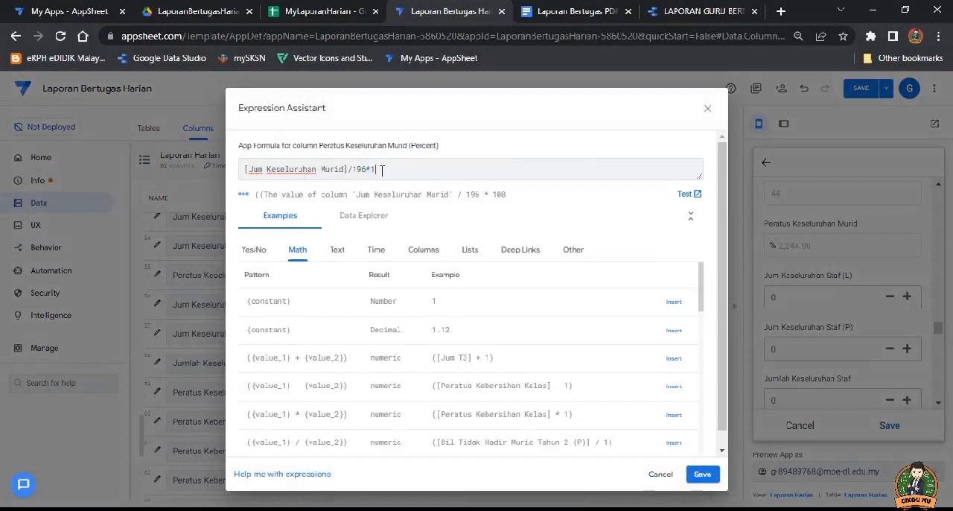
left_click(701, 477)
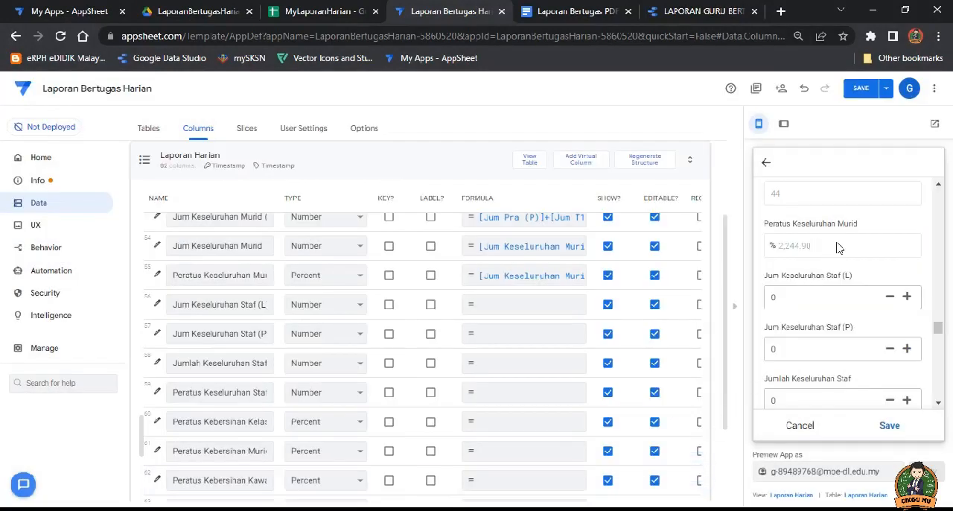
left_click(769, 164)
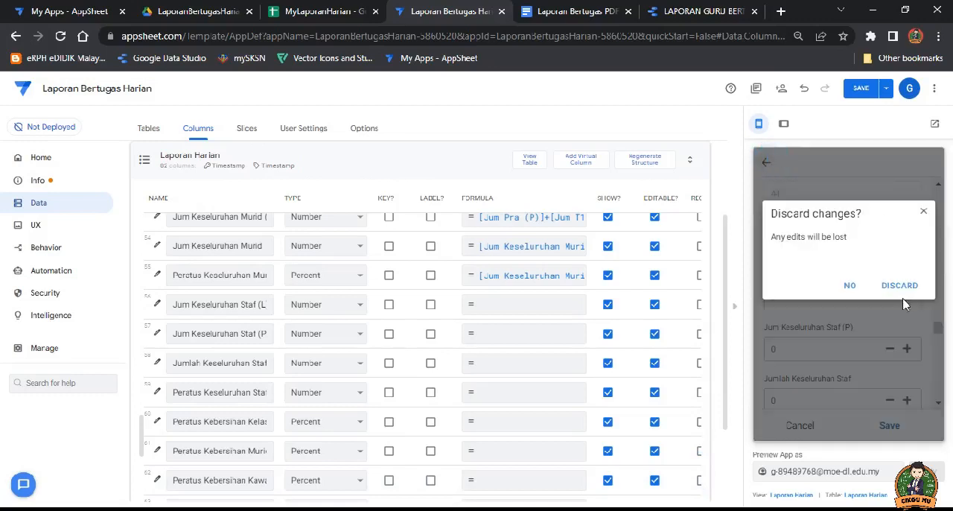
left_click(850, 288)
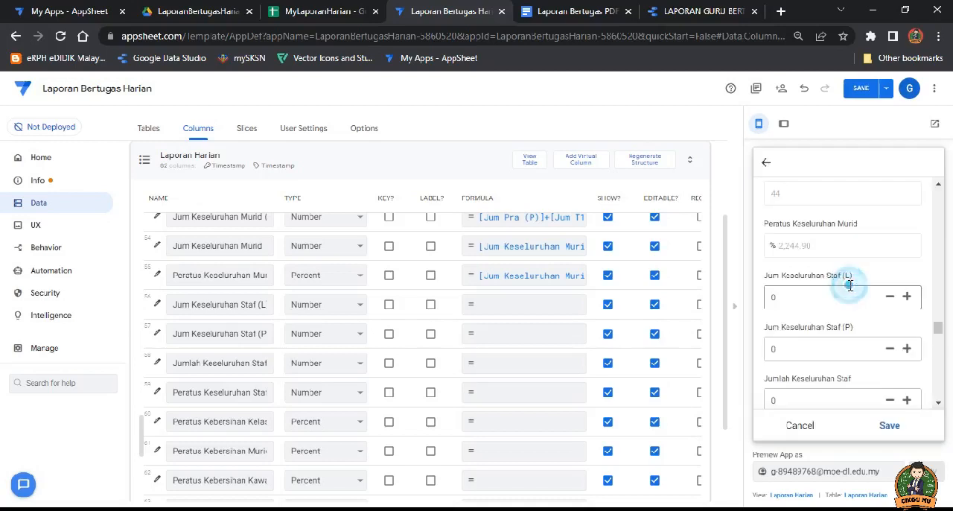
left_click(768, 165)
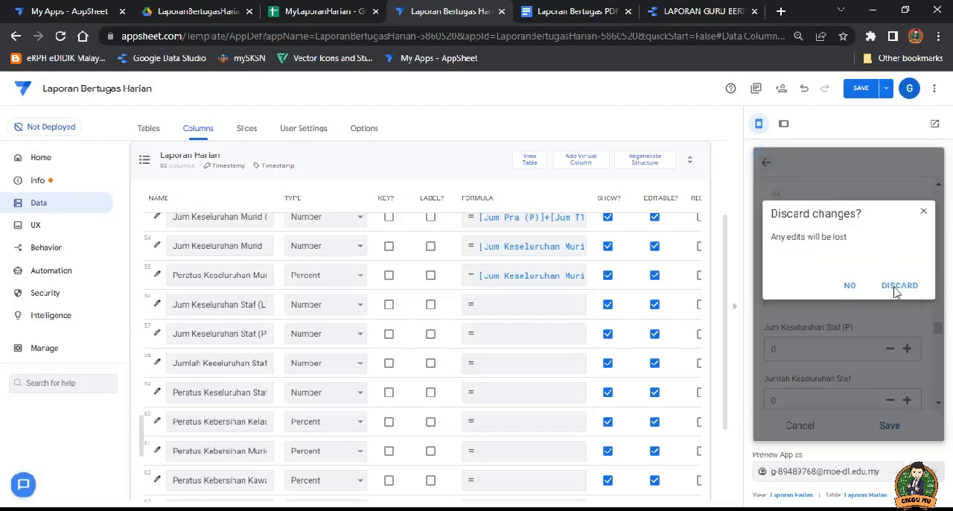
left_click(850, 287)
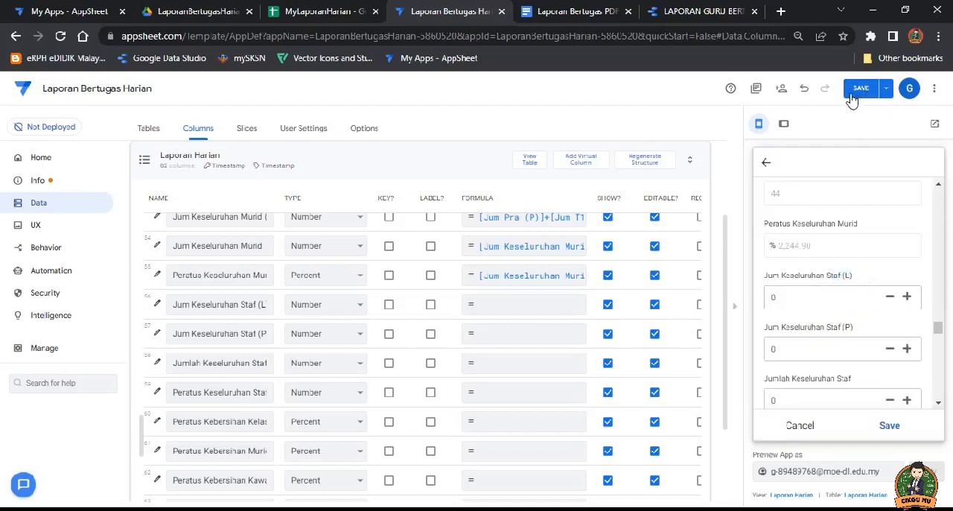
Step: Save the app changes
left_click(858, 89)
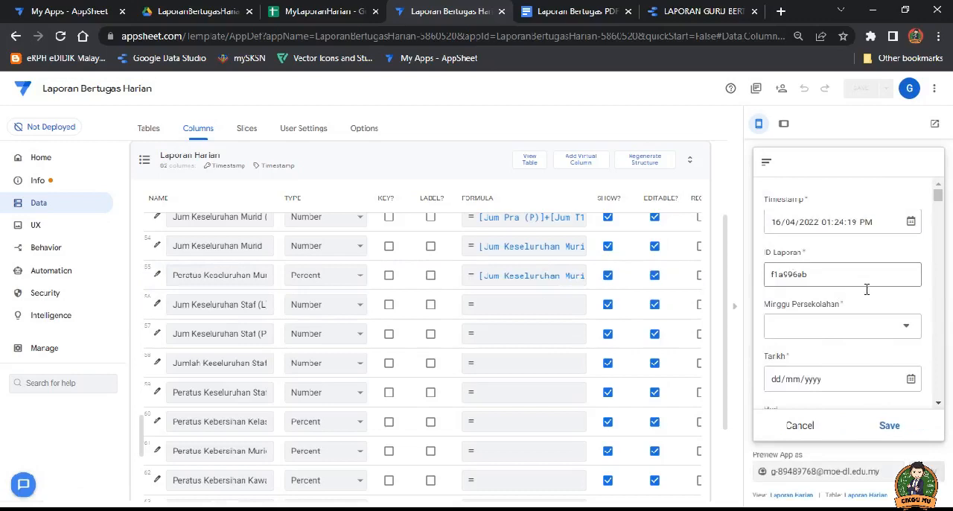
Step: In the new Laporan Harian entry, set Minggu Persekolahan to M01, Tarikh to 11/04/2022 and Hari to Isnin
left_click(837, 325)
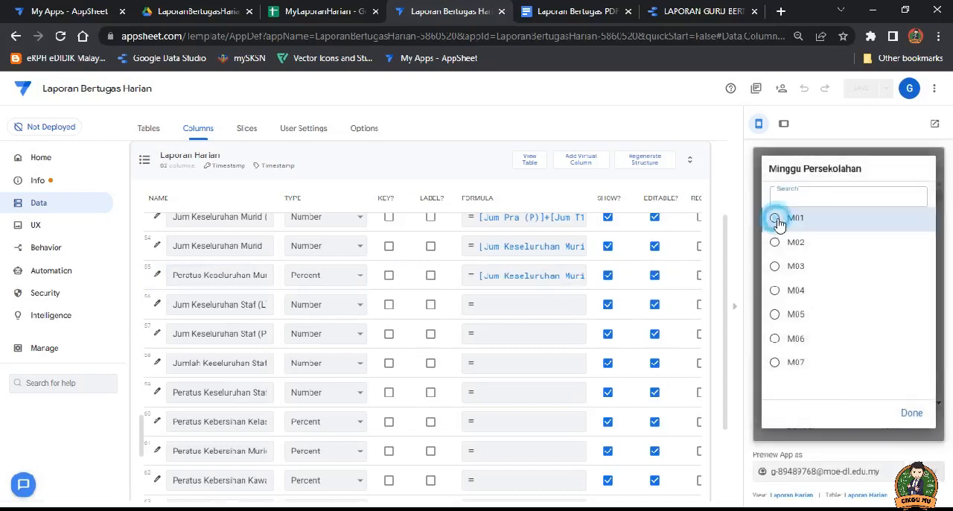
left_click(779, 220)
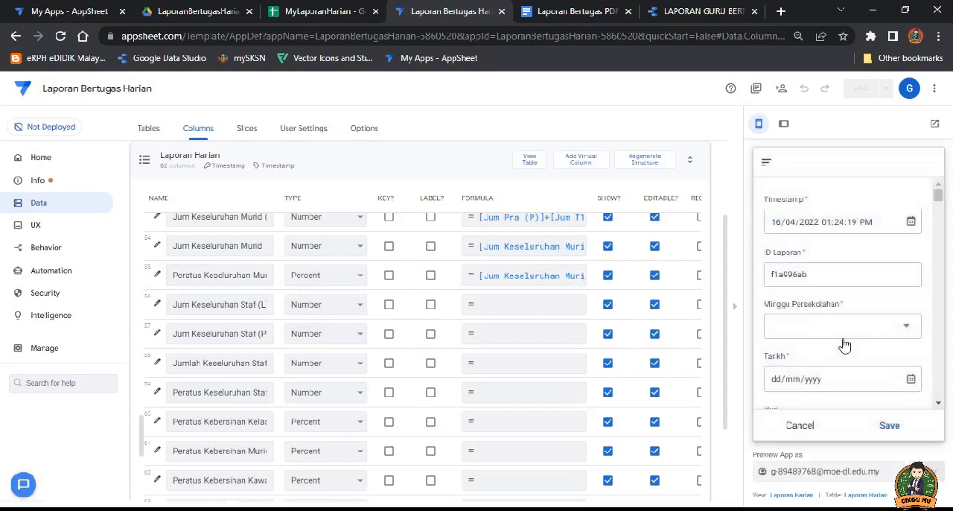
left_click(910, 380)
left_click(792, 295)
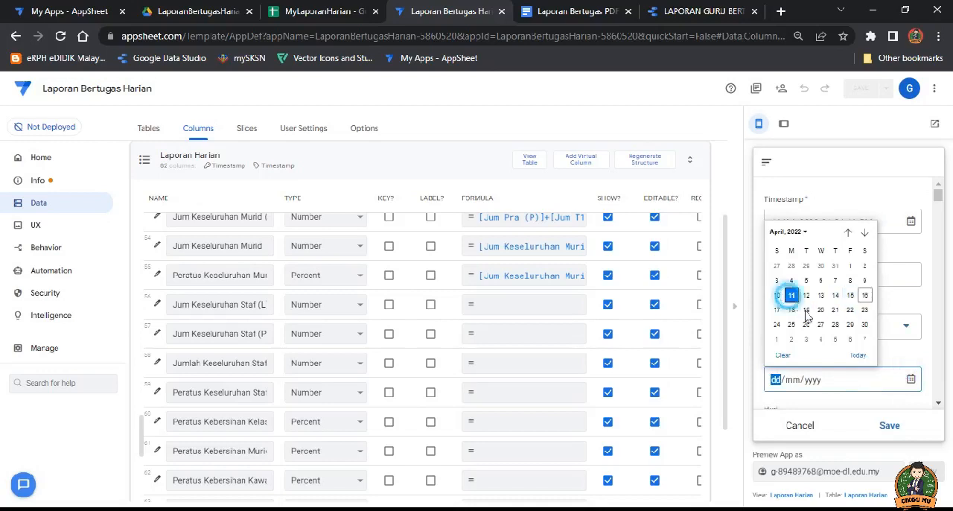
scroll(855, 368, "down", 2)
left_click(866, 293)
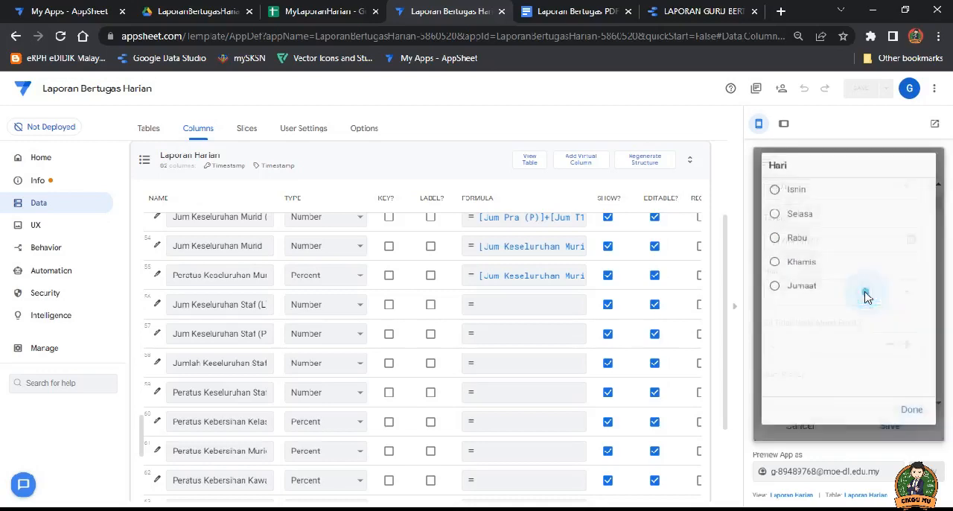
left_click(775, 191)
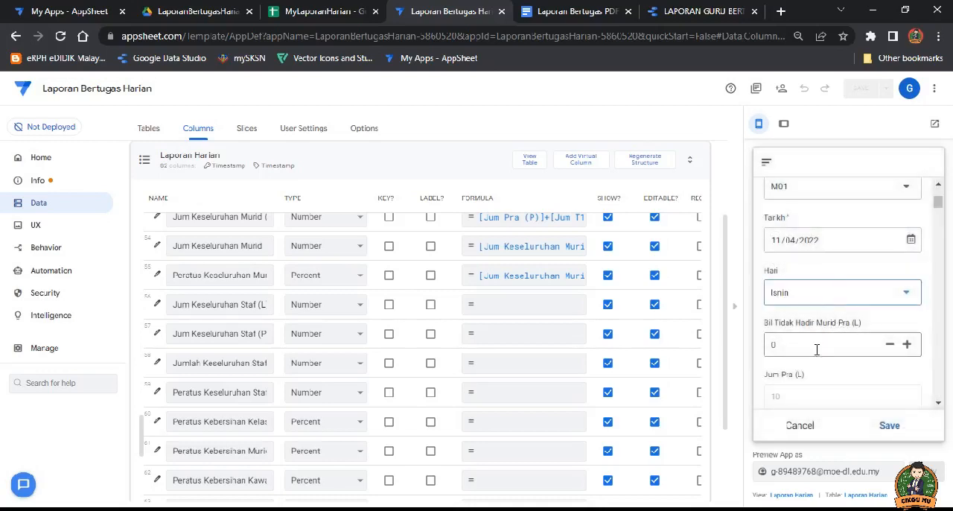
Step: Enter 2 for Bil Tidak Hadir Murid Pra (L) and Bil Tidak Hadir Murid Pra (P) in the new entry
left_click(815, 347)
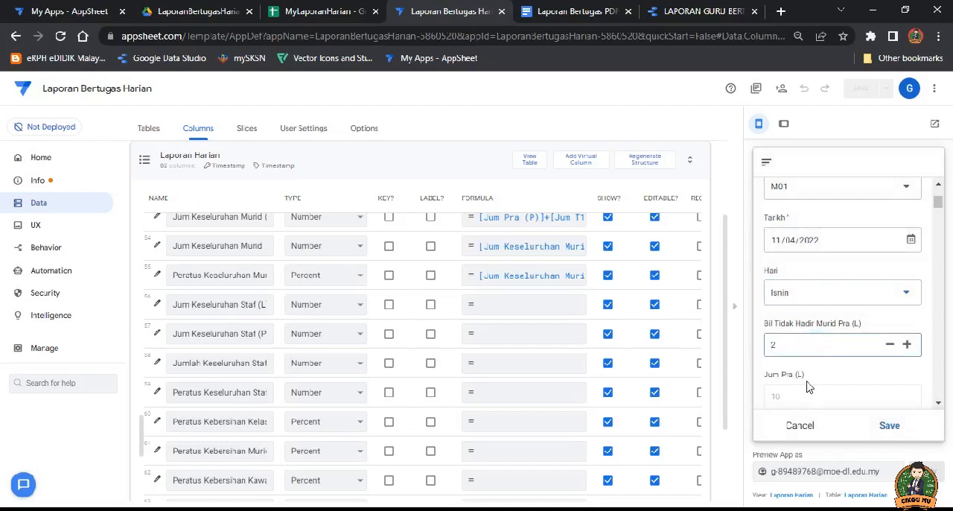
left_click(815, 377)
type("2")
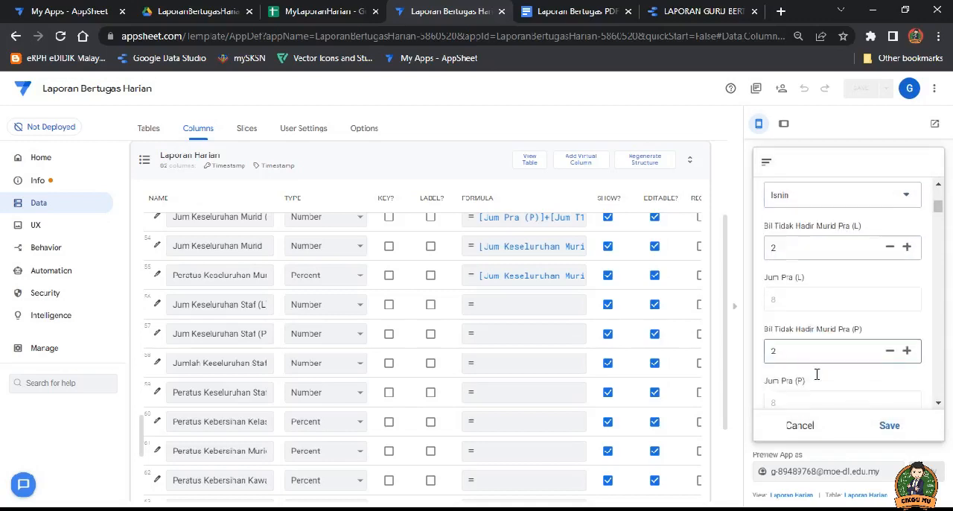
Step: Enter 2 for Bil Tidak Hadir Murid Tahun 1 (L) and Bil Tidak Hadir Murid Tahun 1 (P) in the new entry
scroll(816, 380, "down", 1)
scroll(814, 377, "down", 2)
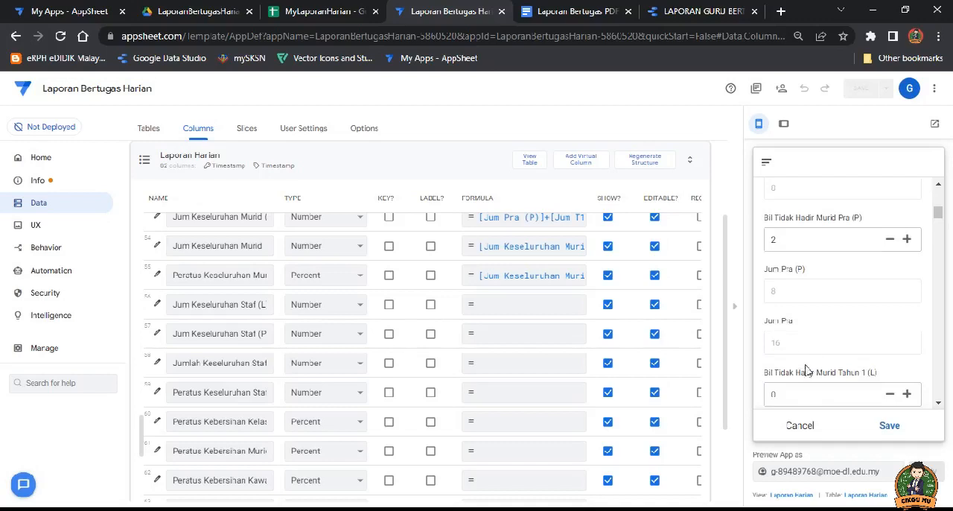
scroll(809, 370, "down", 2)
left_click(799, 326)
scroll(799, 357, "down", 2)
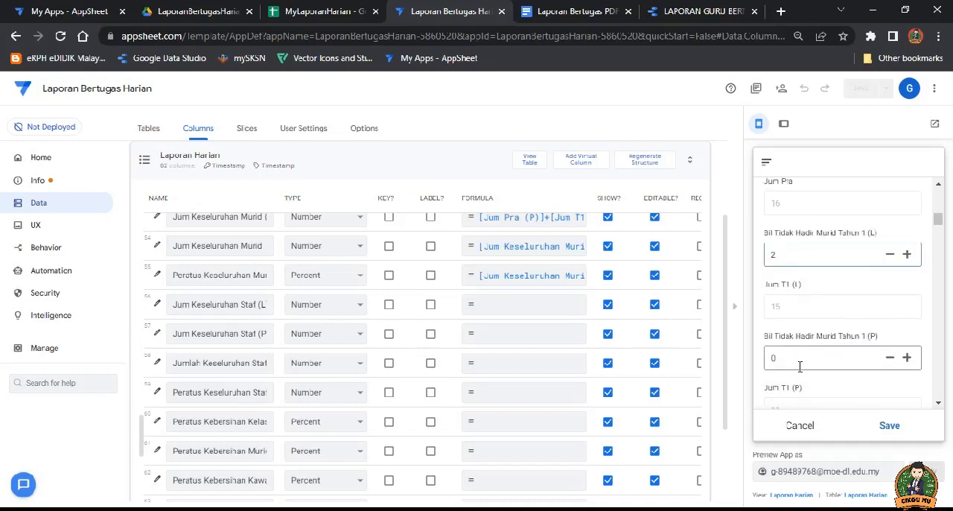
left_click(798, 360)
type("2")
scroll(800, 365, "down", 2)
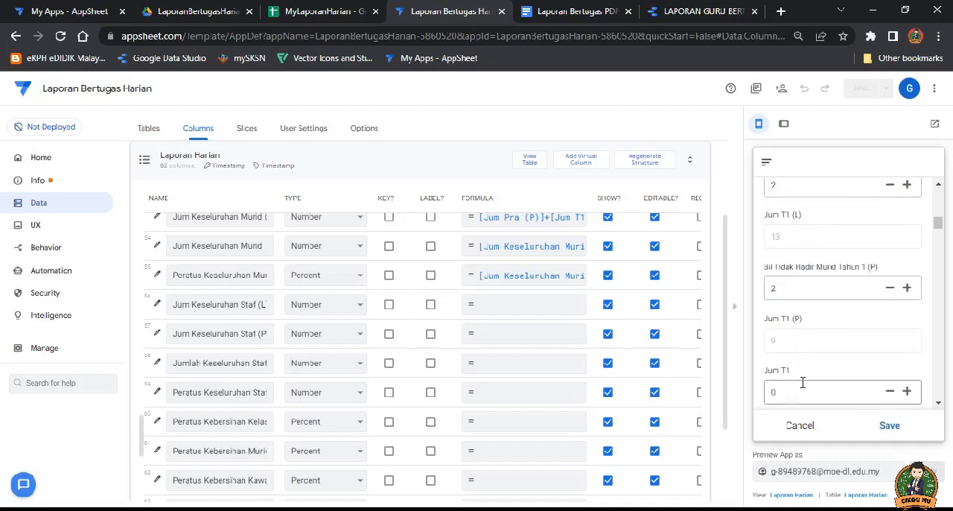
Step: Enter 2 for Jum T1, Bil Tidak Hadir Murid Tahun 2 (L) and Jum T2 (L) in the new entry
scroll(801, 378, "down", 2)
left_click(794, 377)
type("2")
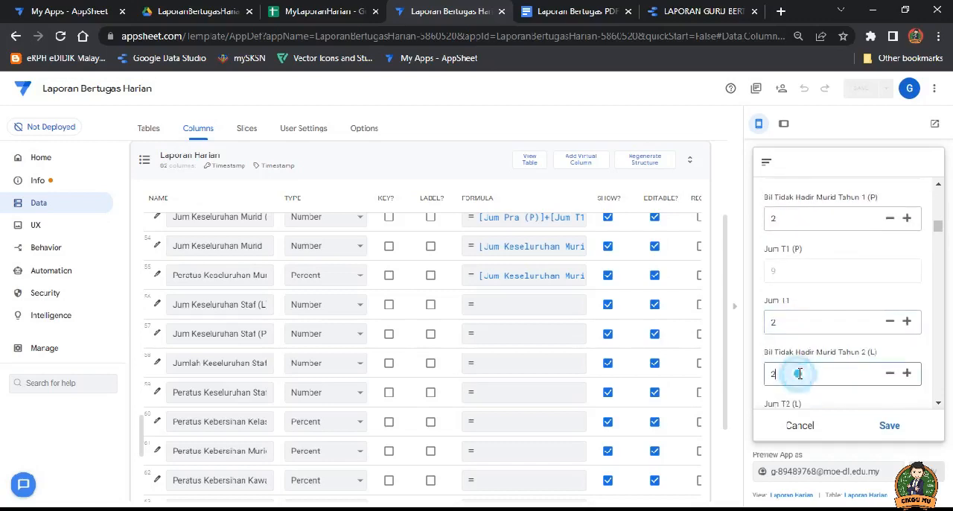
scroll(794, 373, "down", 2)
left_click(795, 359)
scroll(795, 360, "down", 2)
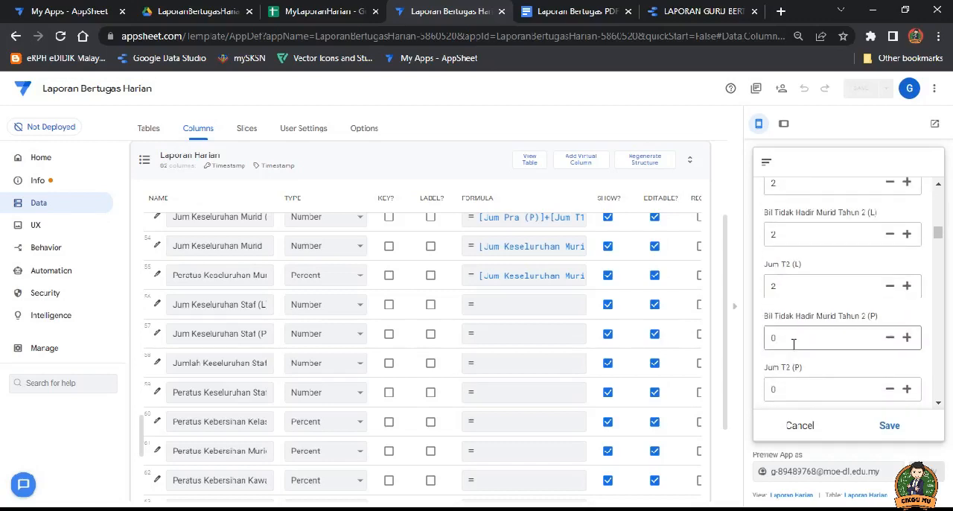
Step: Enter 2 for Bil Tidak Hadir Murid Tahun 2 (P), Jum T2 (P) and Jum T2 in the new entry
type("2")
left_click(797, 387)
type("2")
scroll(797, 380, "down", 2)
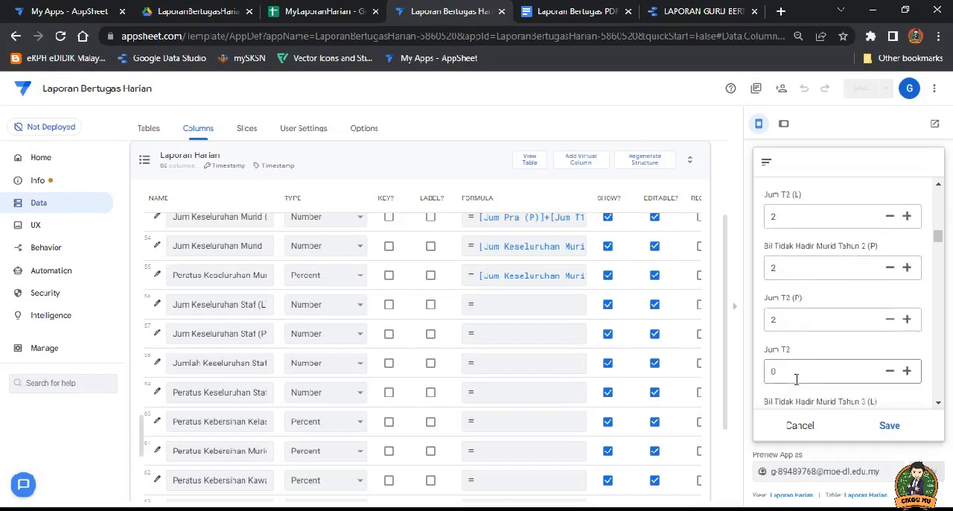
left_click(794, 303)
type("2")
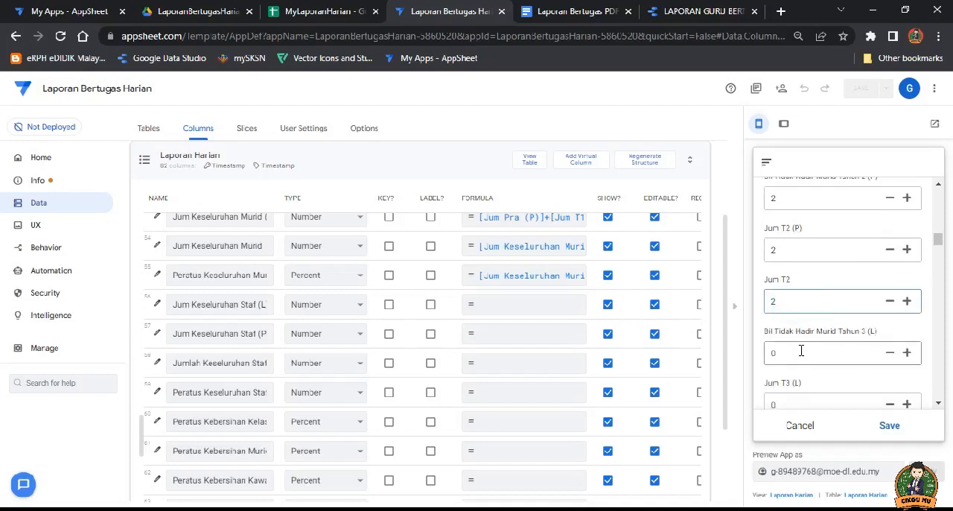
Step: Check the calculated Jum Keseluruhan Murid and Peratus Keseluruhan Murid fields in the new entry
left_click(800, 350)
scroll(807, 335, "down", 4)
scroll(806, 334, "down", 8)
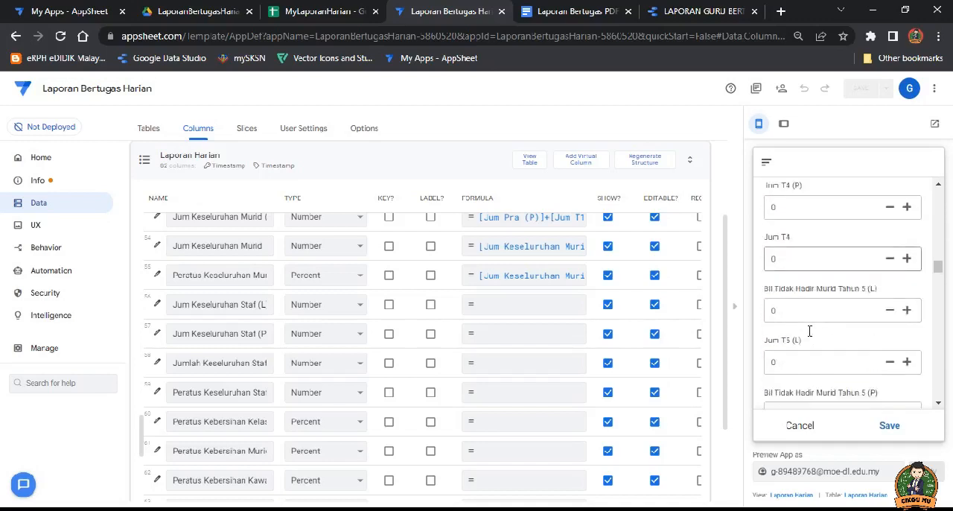
scroll(810, 332, "down", 8)
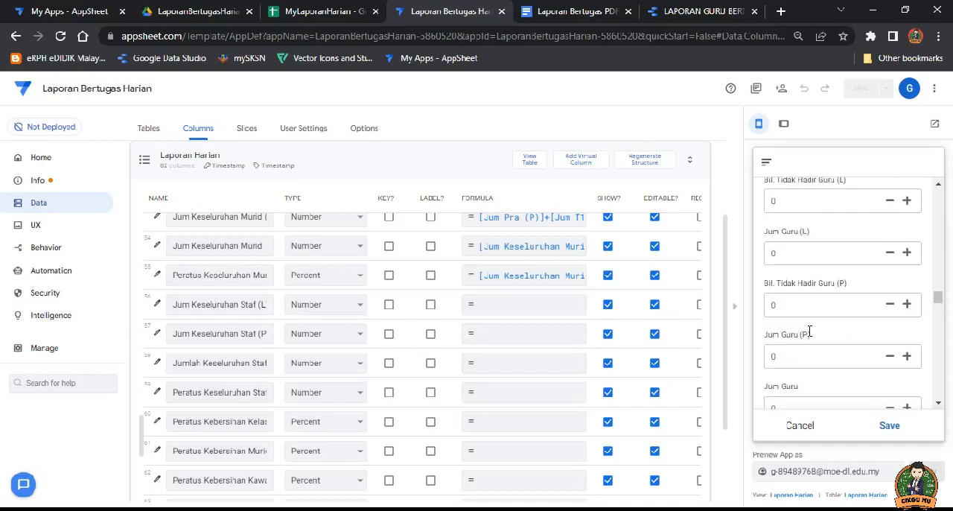
scroll(809, 336, "down", 3)
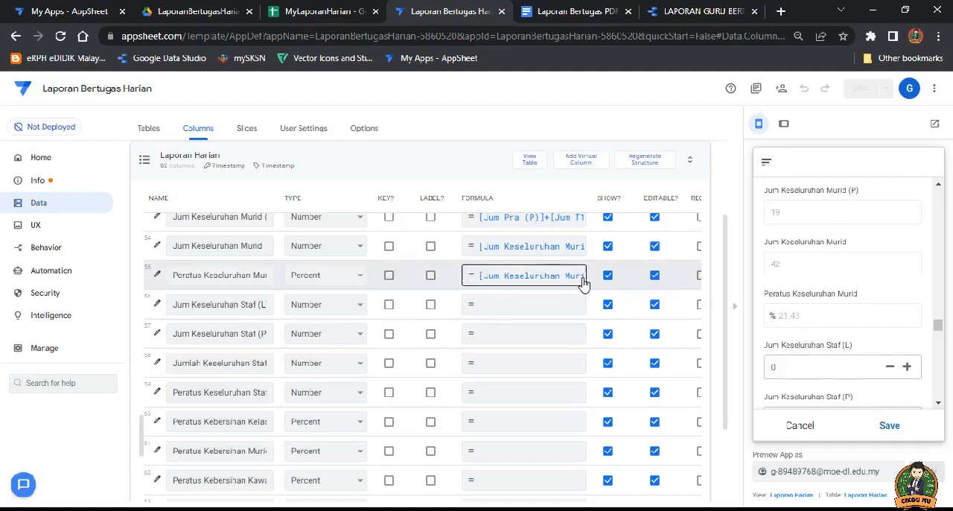
Step: Review the 196 divisor in the Peratus Keseluruhan Murid formula and save the expression as it is
left_click(555, 275)
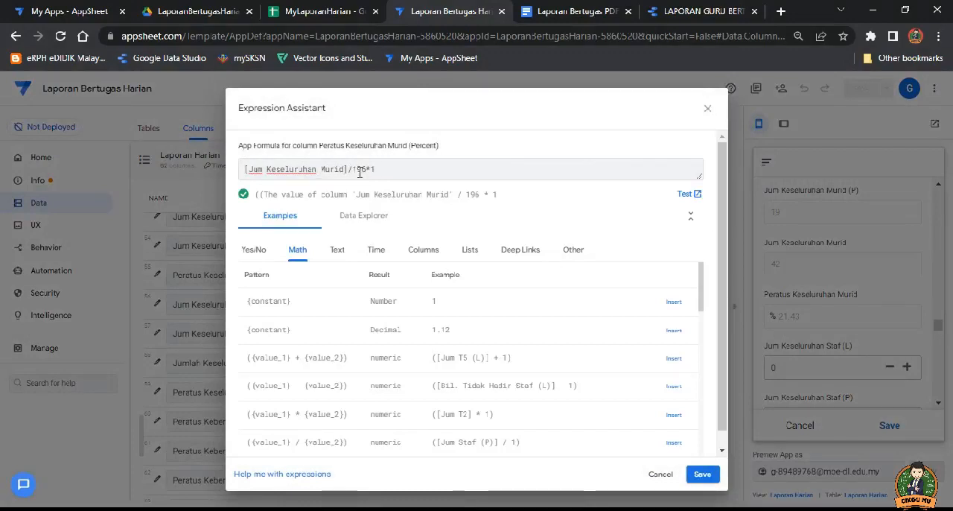
double_click(367, 171)
left_click(700, 475)
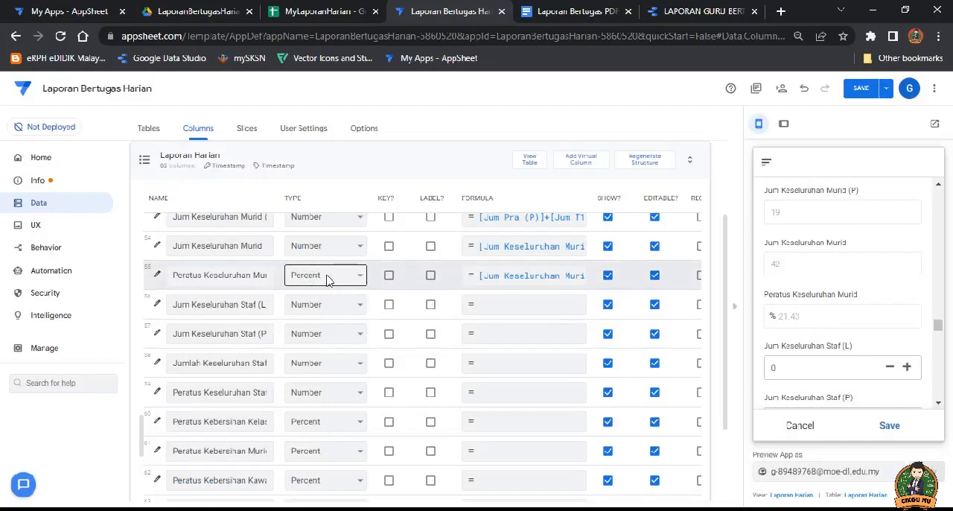
Step: Choose the first listed staff member for Staf Tidak Hadir 1 and set Keterangan/Catatan 1 to Mesyuarat/Taklimat
scroll(829, 321, "down", 3)
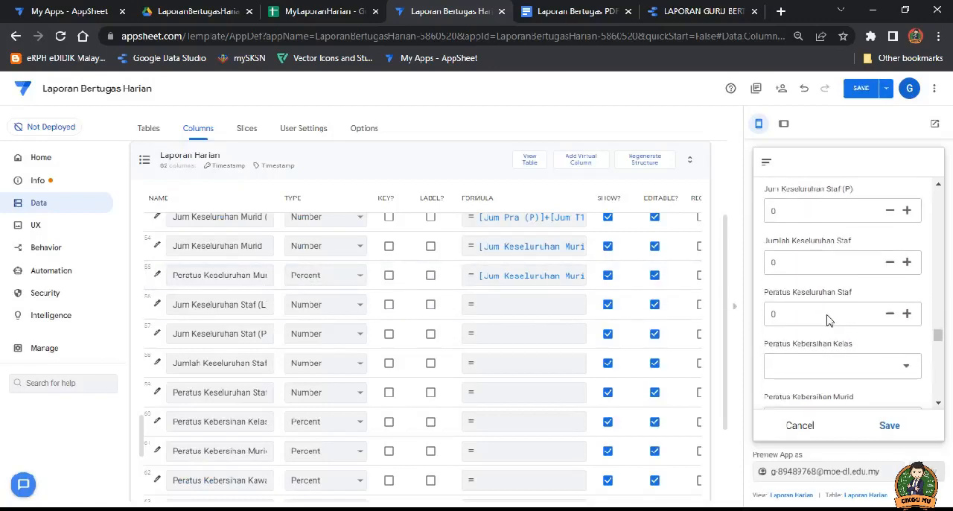
scroll(829, 321, "down", 5)
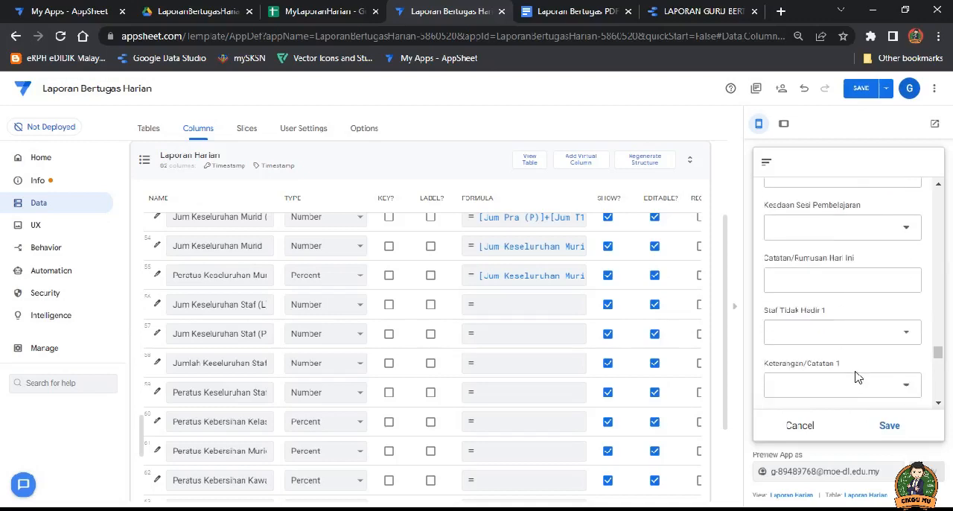
scroll(856, 378, "down", 1)
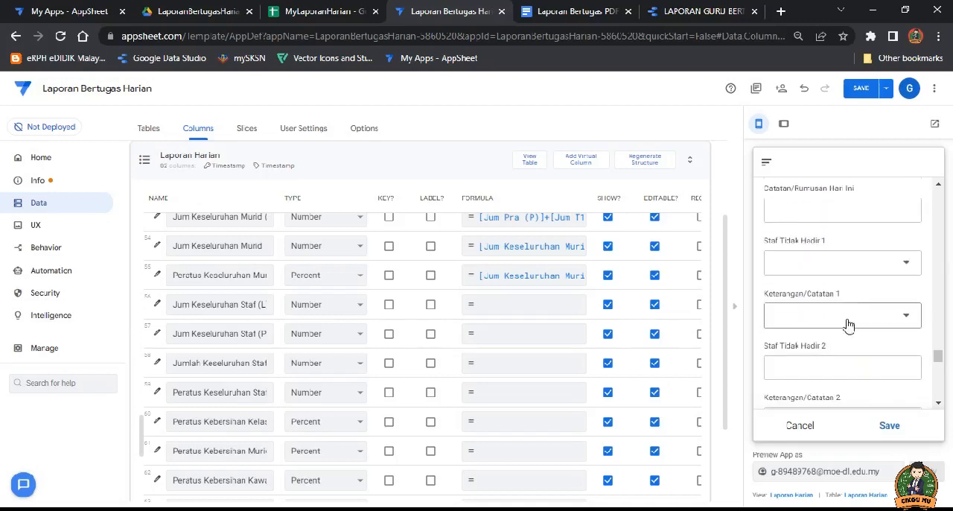
left_click(909, 267)
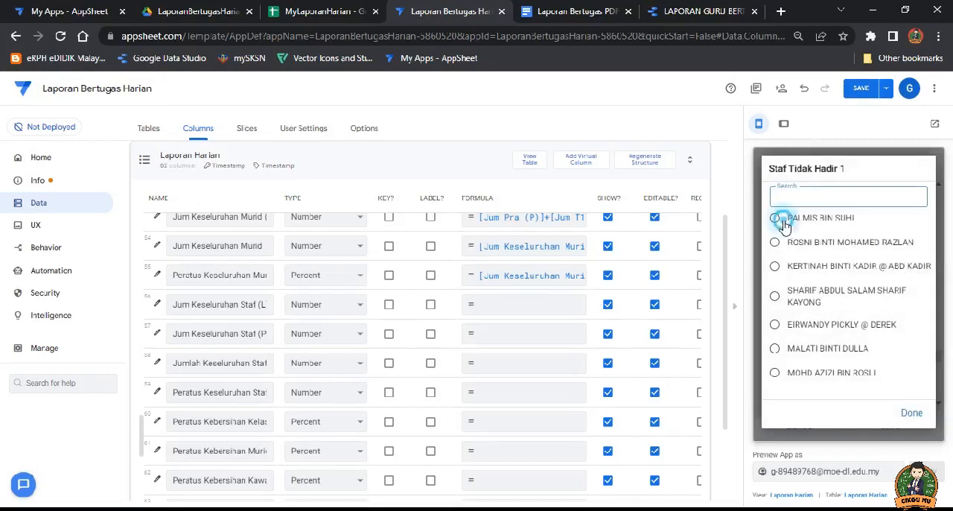
left_click(907, 316)
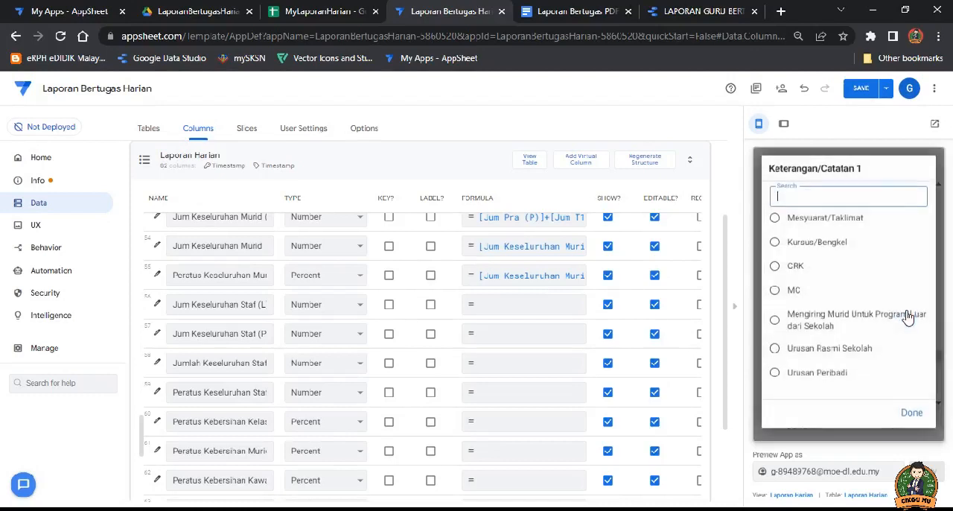
left_click(775, 217)
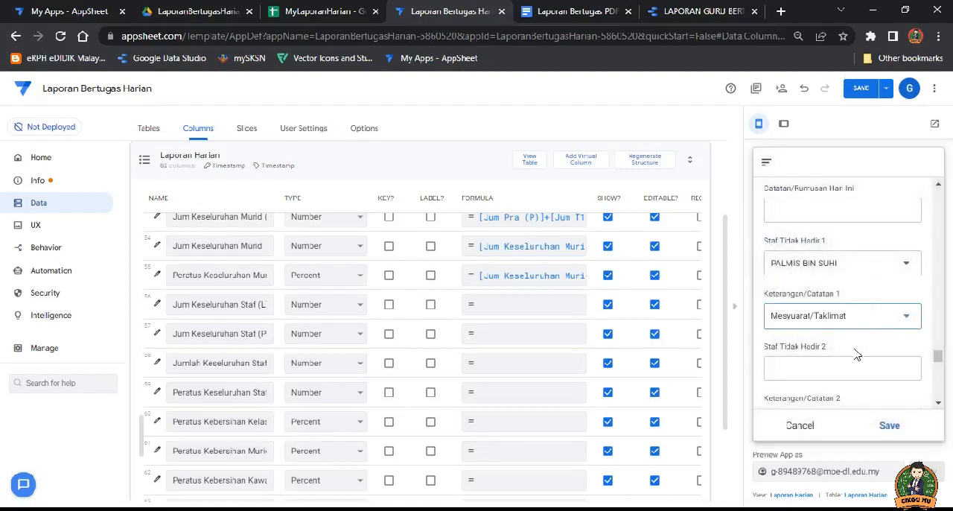
Step: Choose the duty teacher's name for Guru Bertugas and save the new Laporan Harian entry
scroll(857, 356, "down", 5)
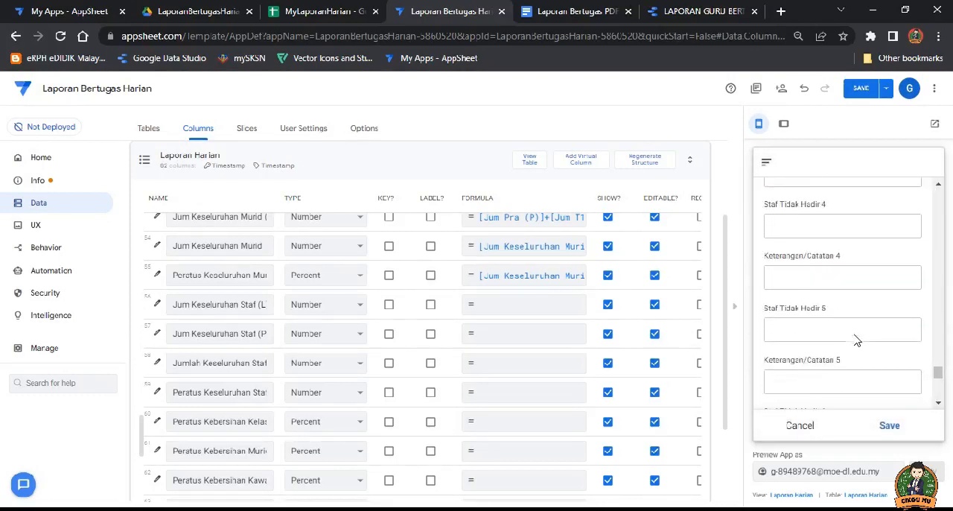
scroll(857, 341, "down", 5)
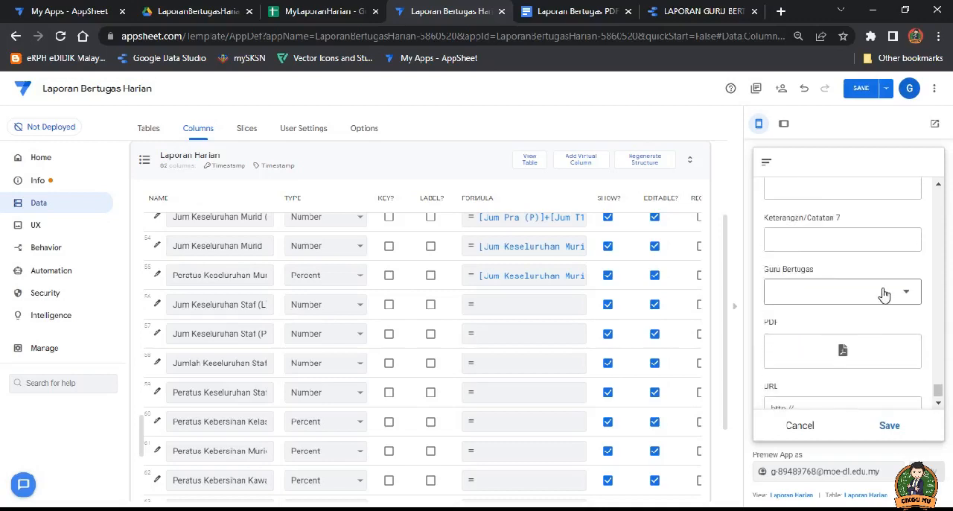
left_click(885, 293)
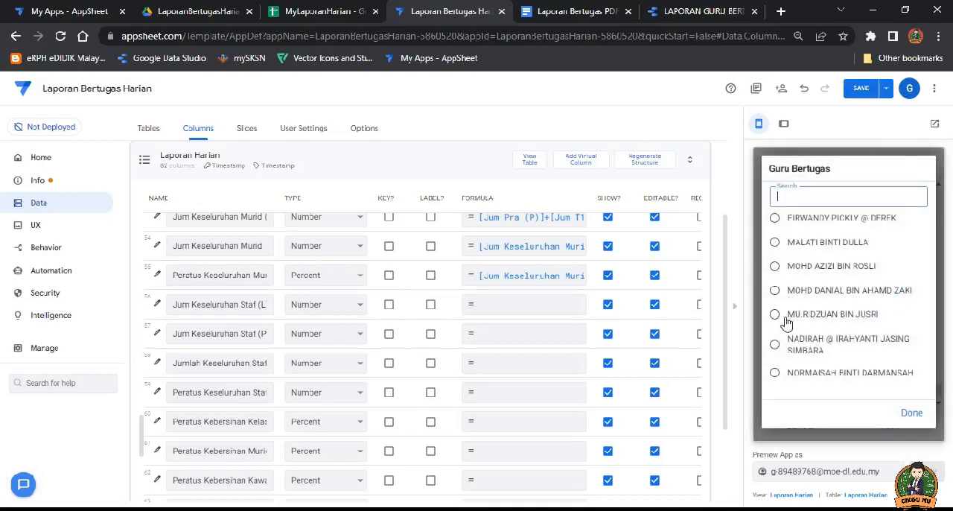
left_click(788, 319)
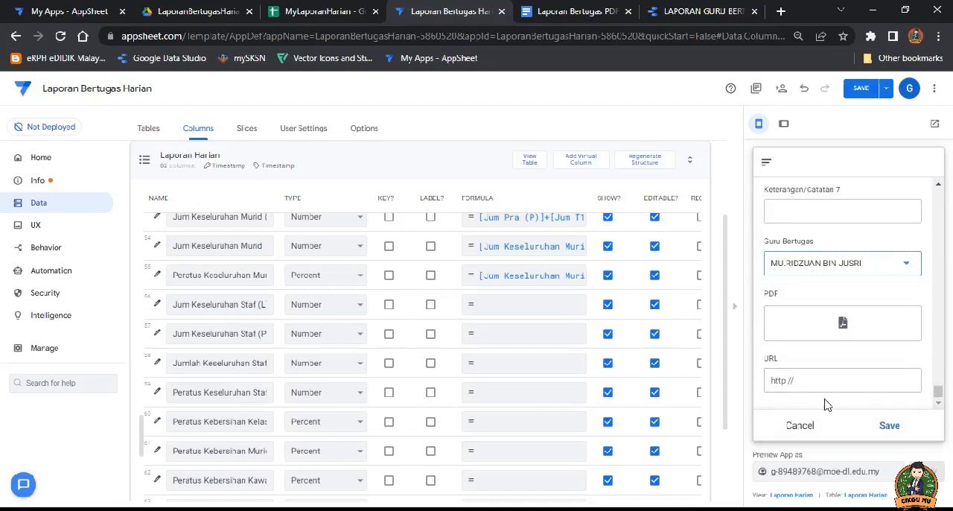
left_click(893, 428)
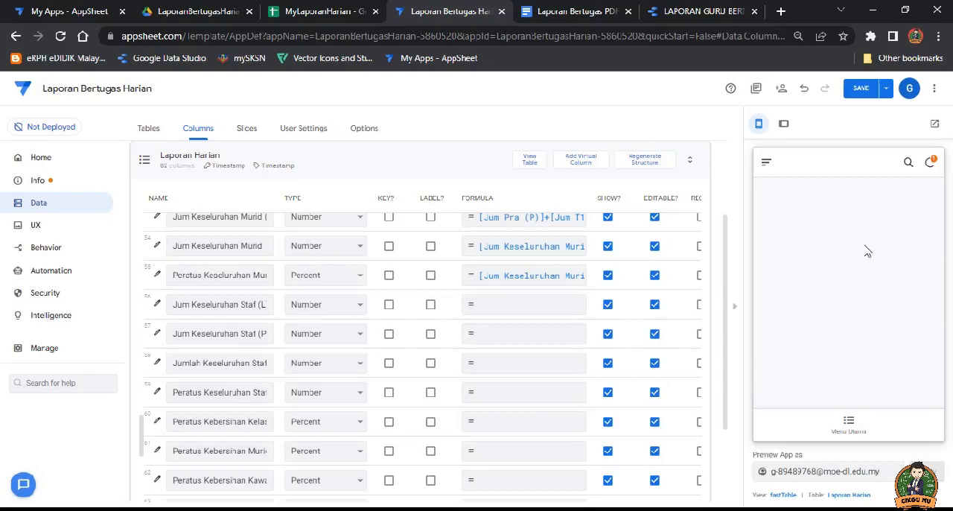
Step: Save the app changes and open Rekod Laporan Harian from Menu Utama in the app preview
left_click(864, 92)
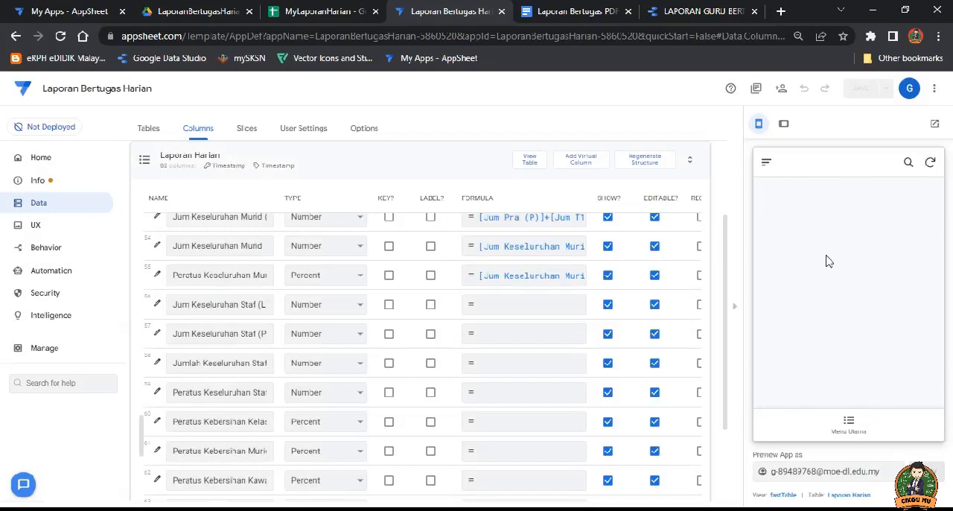
left_click(849, 423)
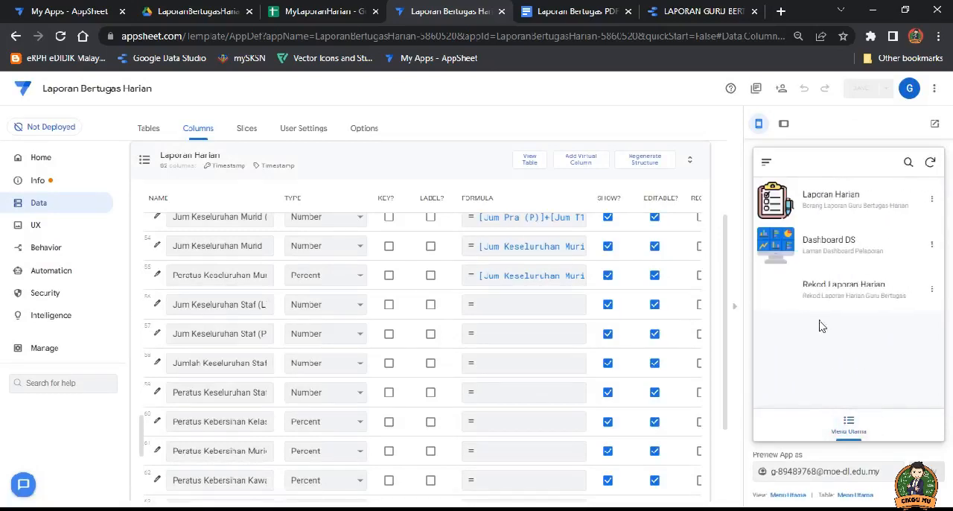
left_click(847, 280)
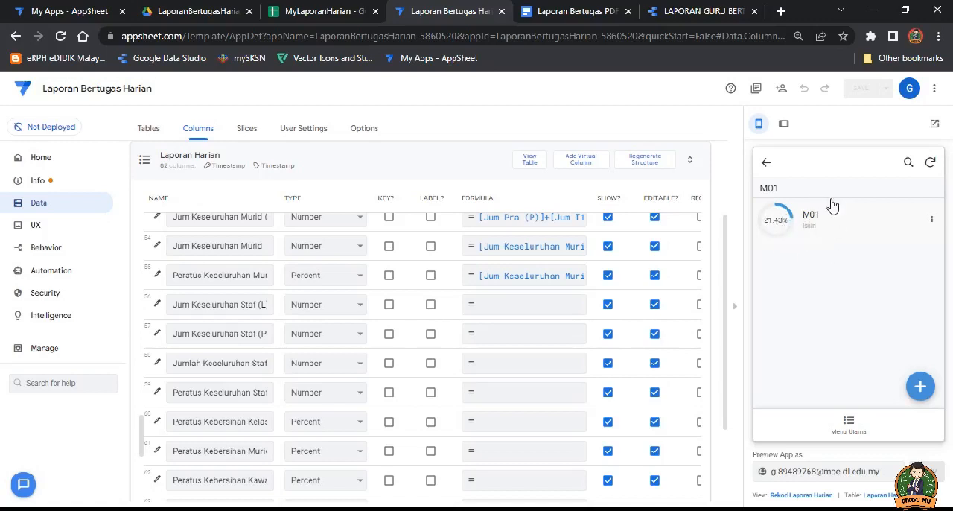
Step: View the details of the M01 record and open its generated PDF file
left_click(788, 226)
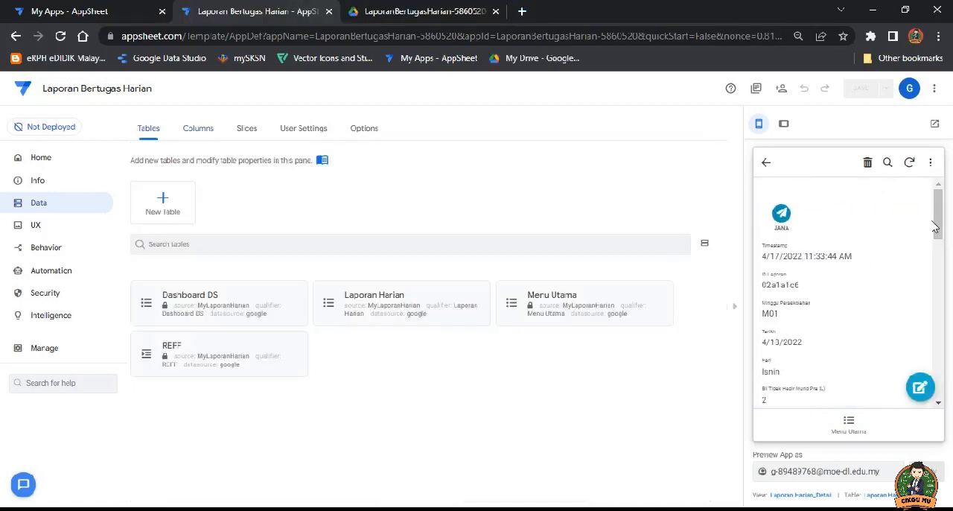
left_click_drag(940, 221, 944, 380)
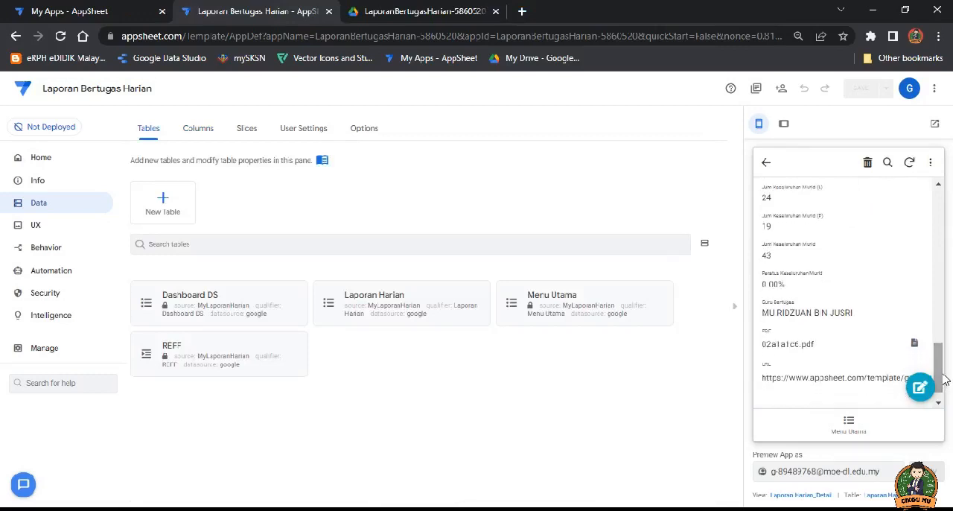
left_click(803, 347)
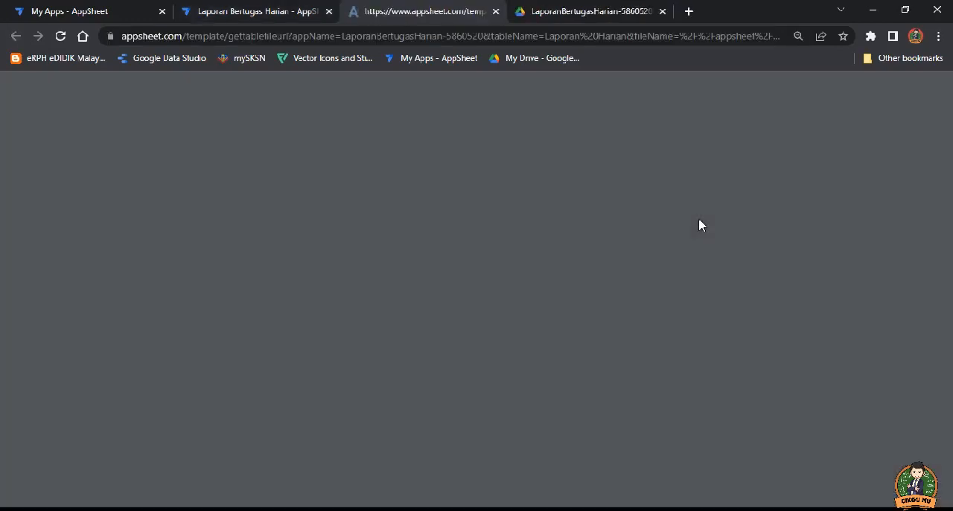
Step: Examine the generated Laporan Bertugas PDF, checking the attendance fields and the overall student totals and percentage
scroll(610, 260, "down", 5)
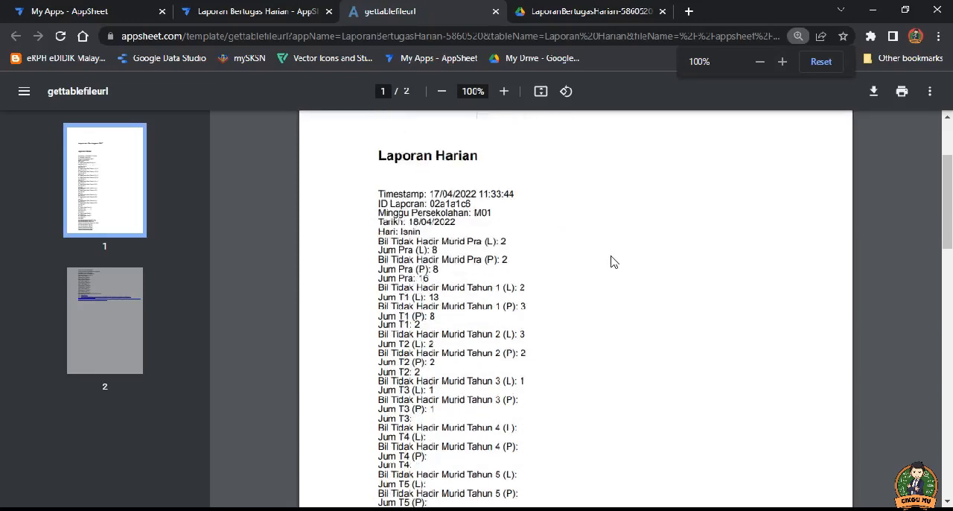
scroll(605, 285, "up", 4)
scroll(607, 288, "up", 1)
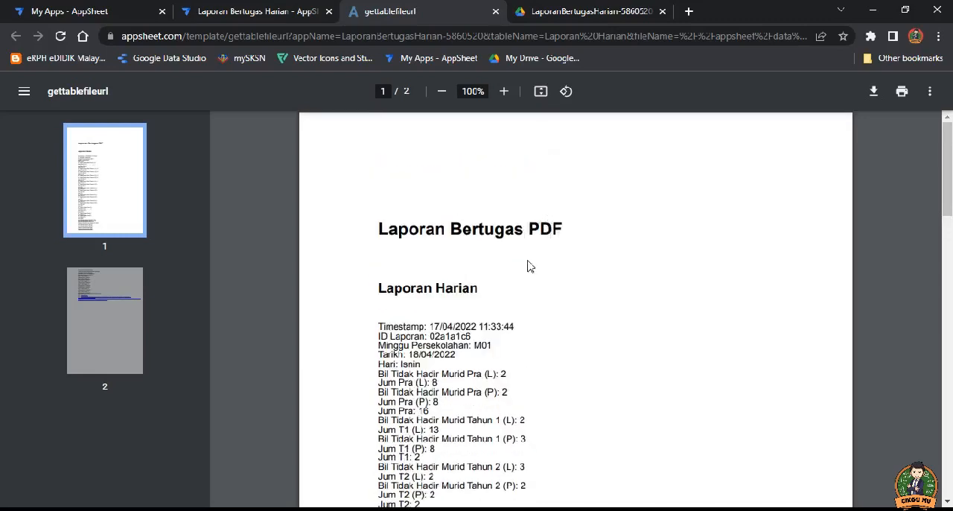
scroll(492, 212, "down", 3)
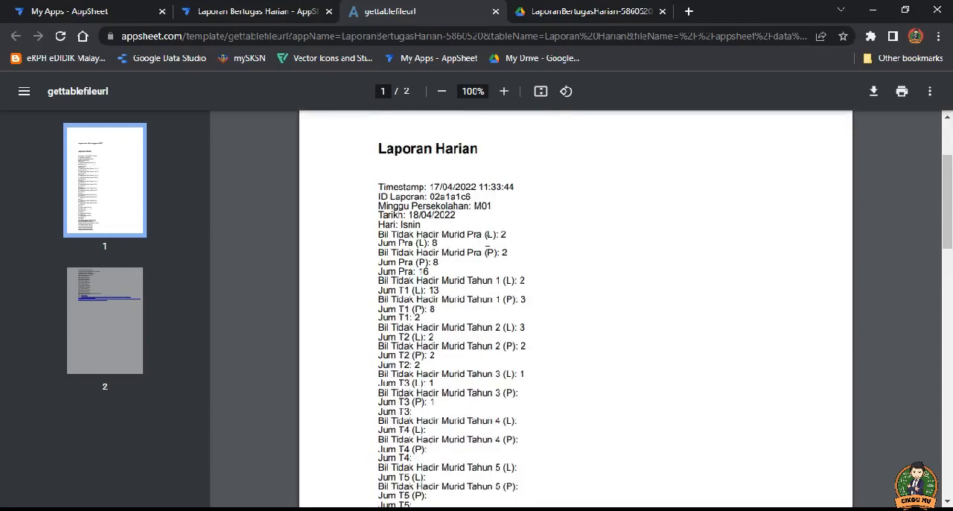
scroll(549, 277, "down", 15)
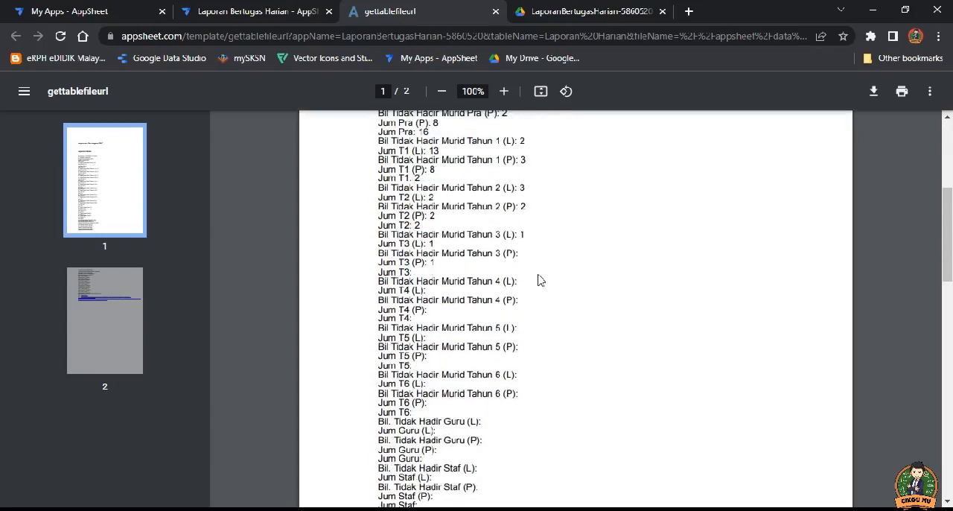
scroll(540, 279, "down", 6)
scroll(536, 279, "up", 10)
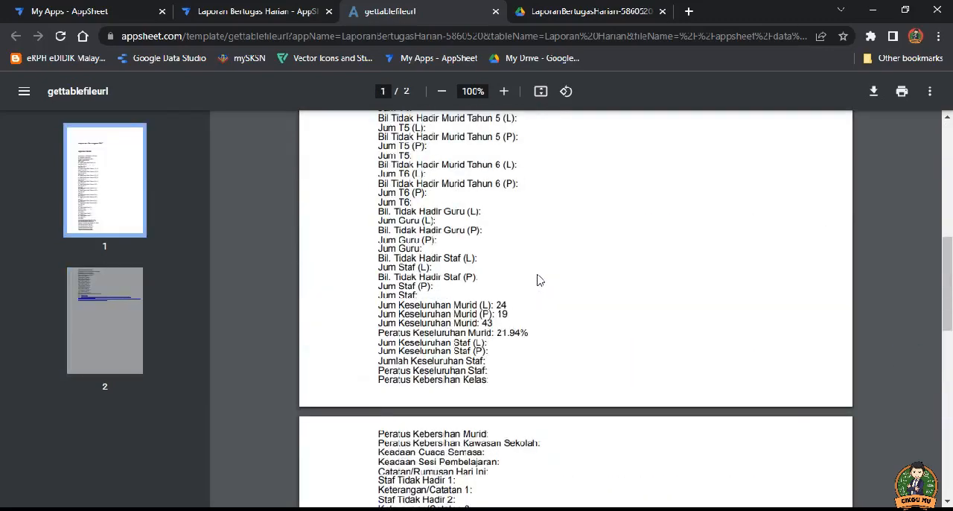
Step: Review both pages of the generated PDF and compare its student totals with the record's details in the app preview
scroll(536, 279, "down", 8)
scroll(522, 273, "up", 20)
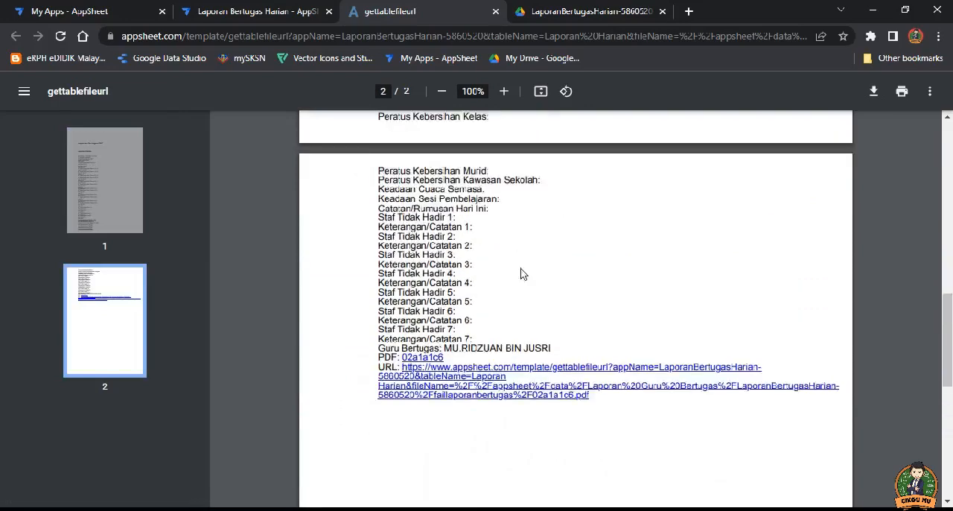
scroll(533, 279, "up", 2)
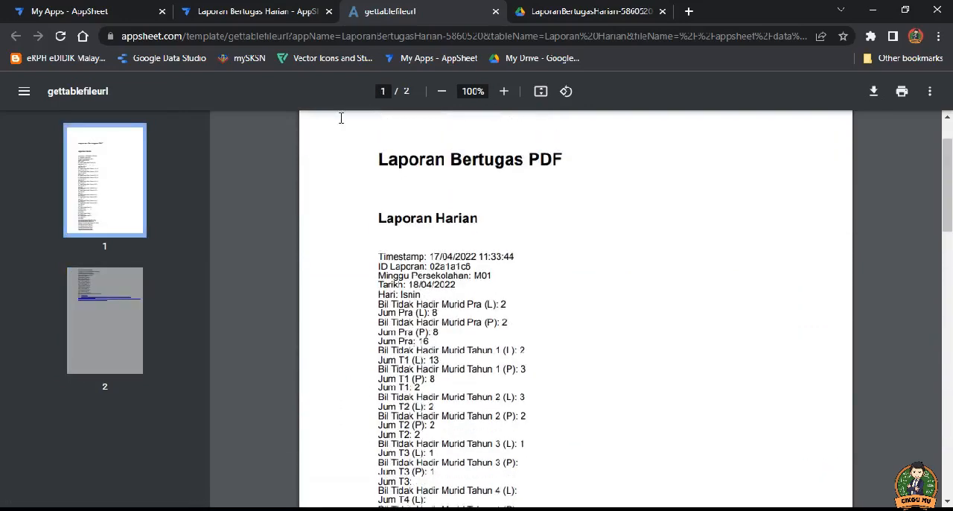
left_click(231, 11)
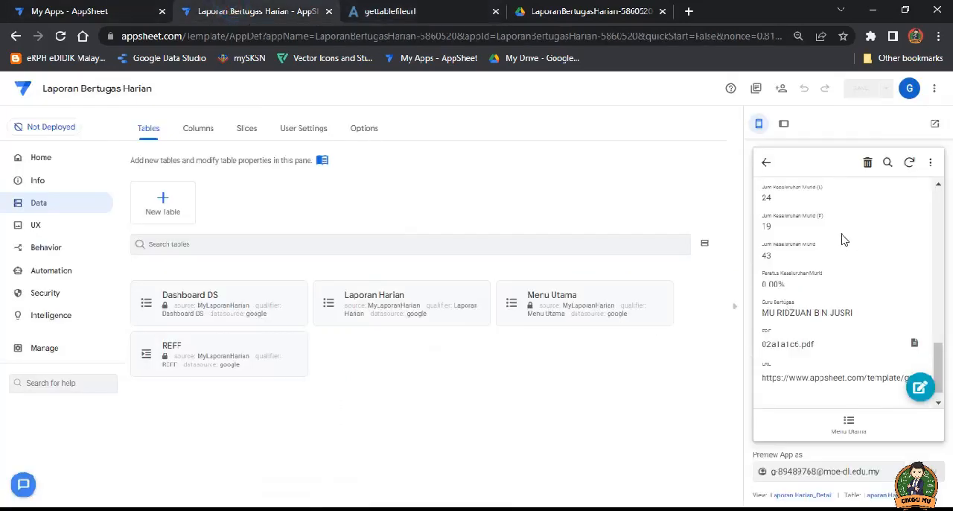
scroll(842, 292, "up", 2)
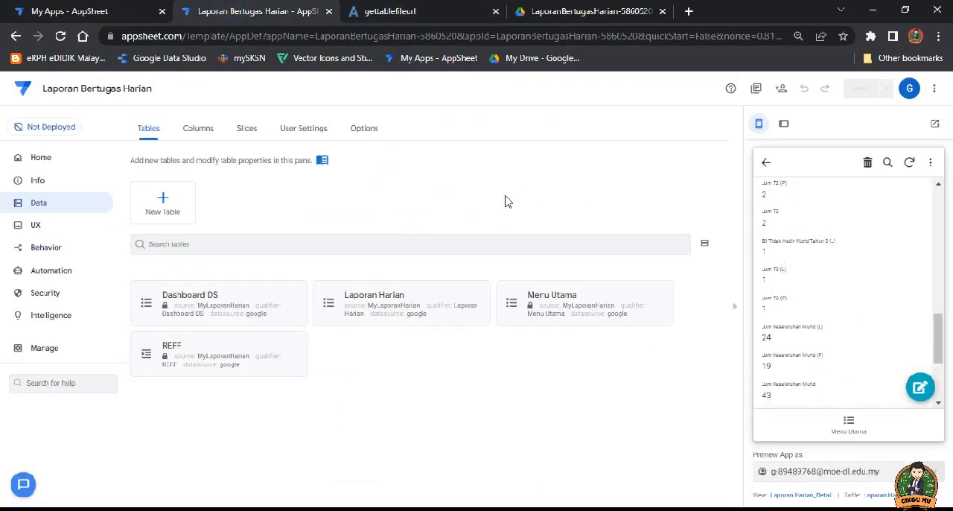
Step: Open the app's info dashboard and go from there to editing the logo in the brand settings
left_click(37, 181)
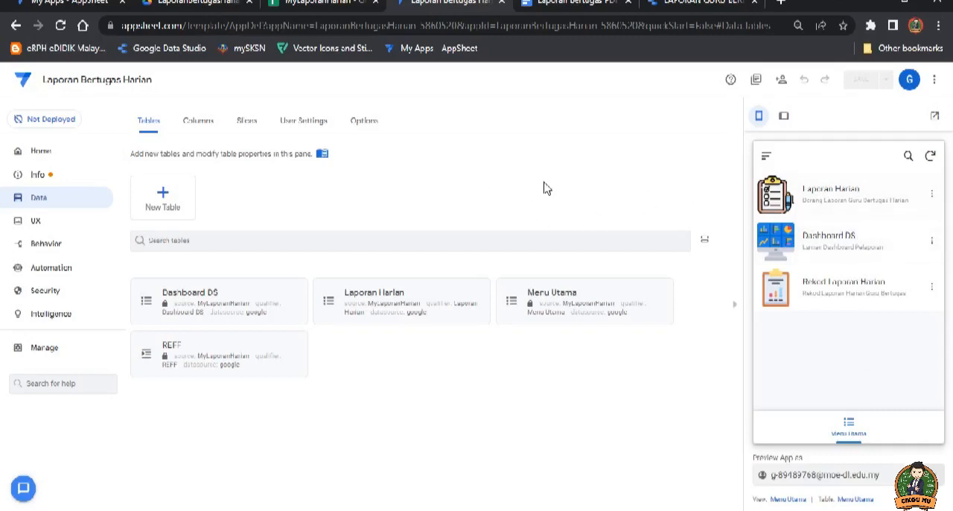
left_click(43, 177)
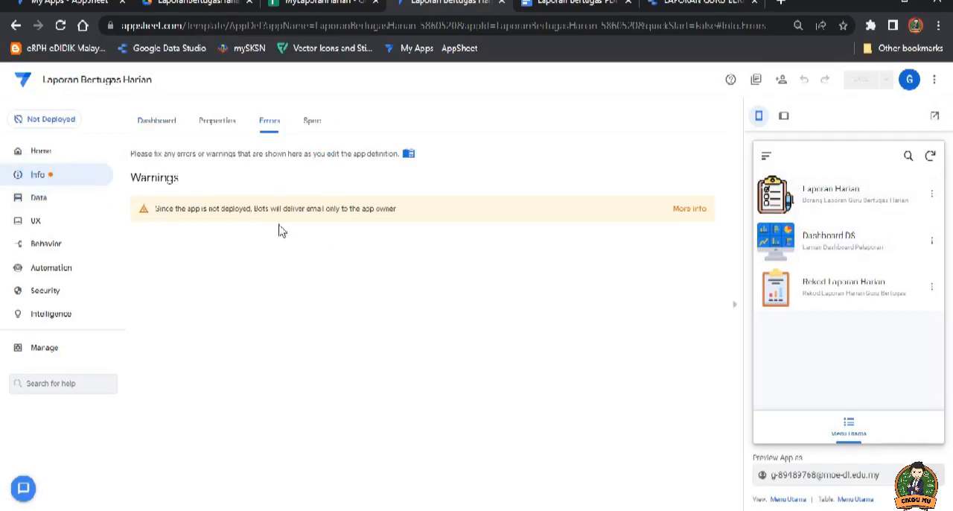
left_click(156, 125)
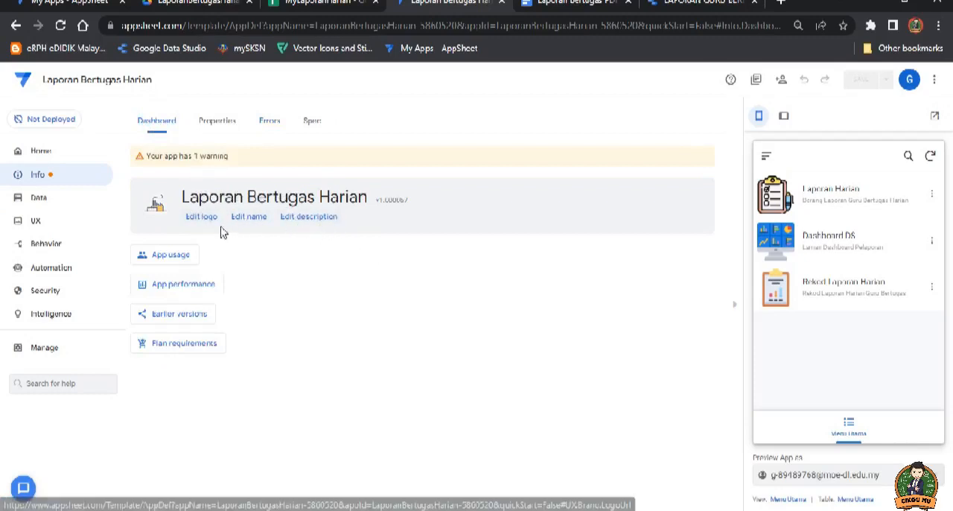
left_click(201, 217)
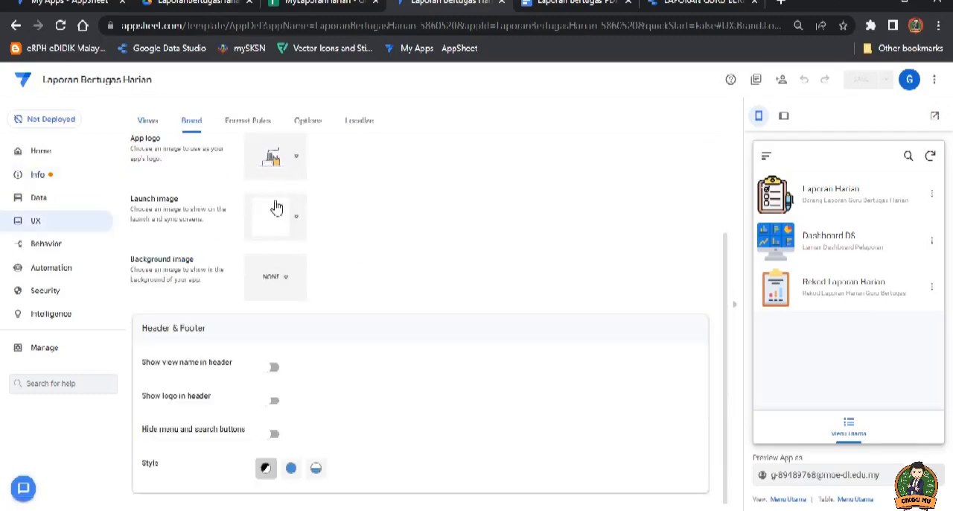
scroll(278, 184, "up", 1)
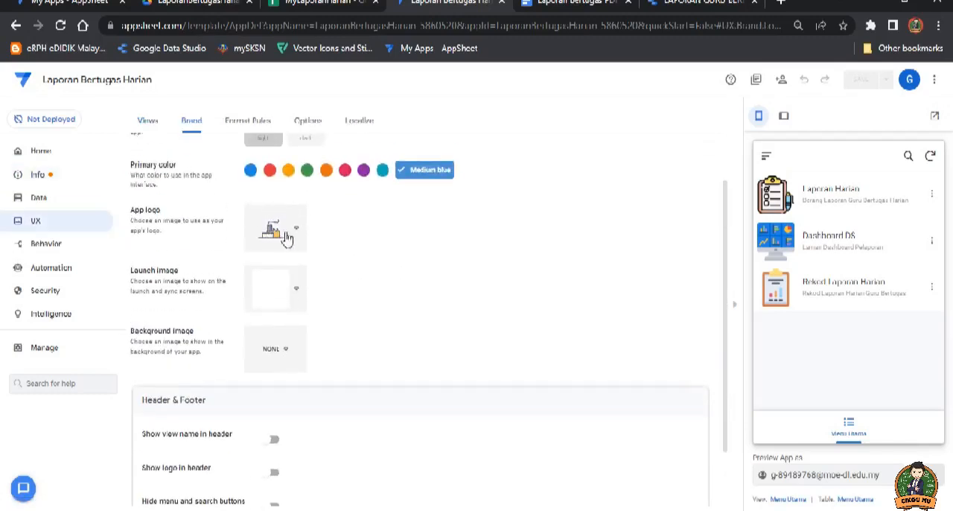
scroll(316, 247, "up", 1)
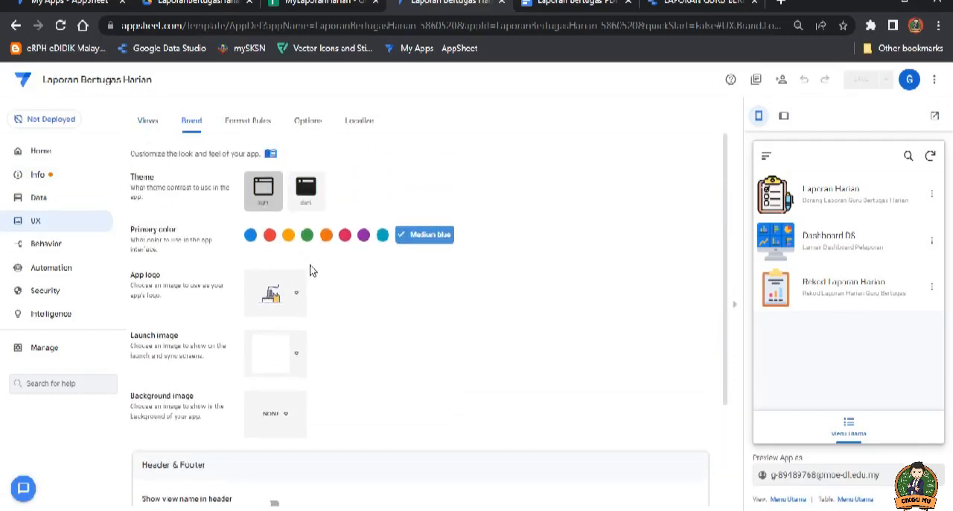
scroll(312, 270, "down", 1)
Step: Choose a custom image for the app logo and open the source choice for its file
left_click(287, 222)
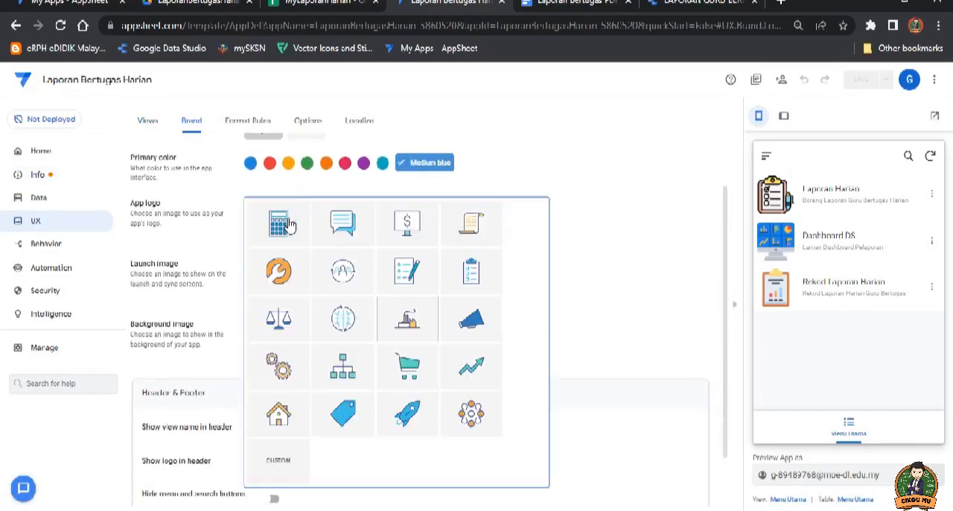
left_click(279, 464)
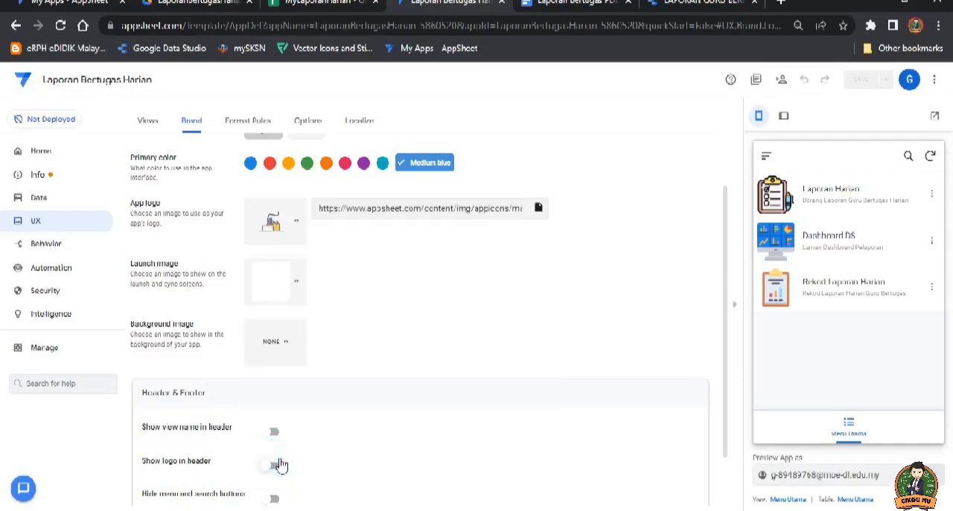
left_click(539, 211)
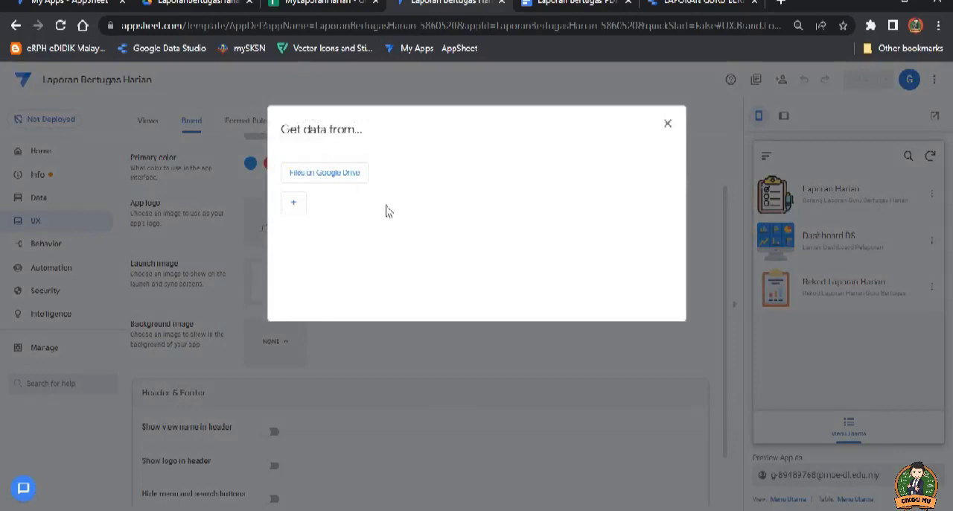
Step: Switch to Google Drive and open the My Picture folder in My Drive to check the available logo images
left_click(177, 8)
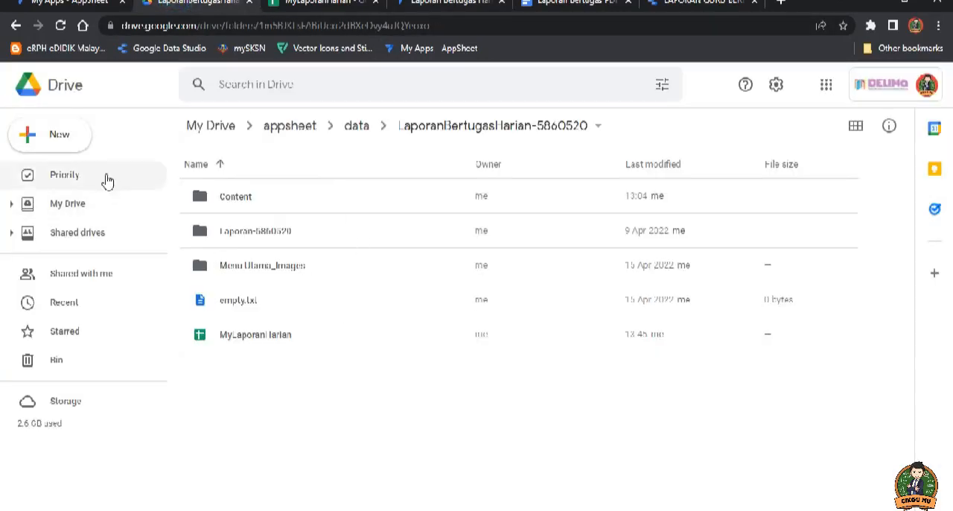
left_click(215, 135)
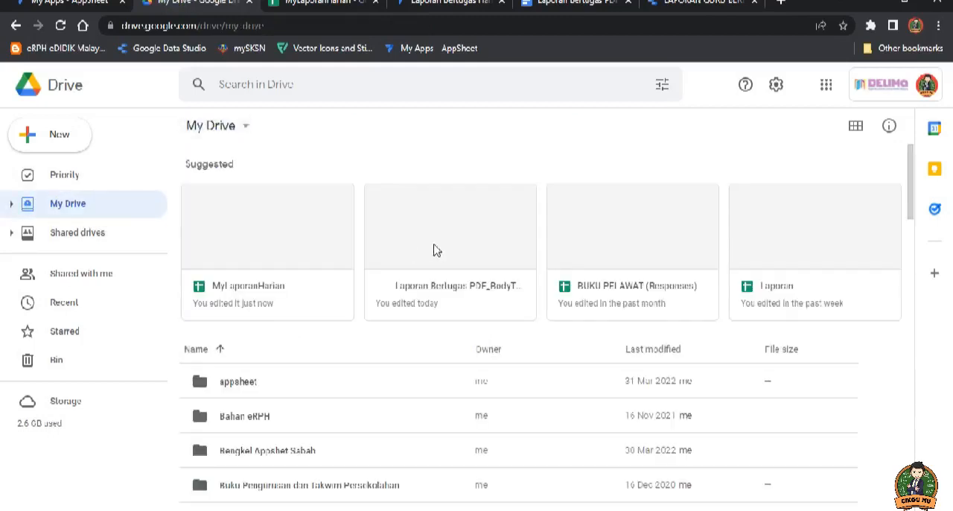
scroll(305, 328, "down", 3)
scroll(304, 333, "down", 3)
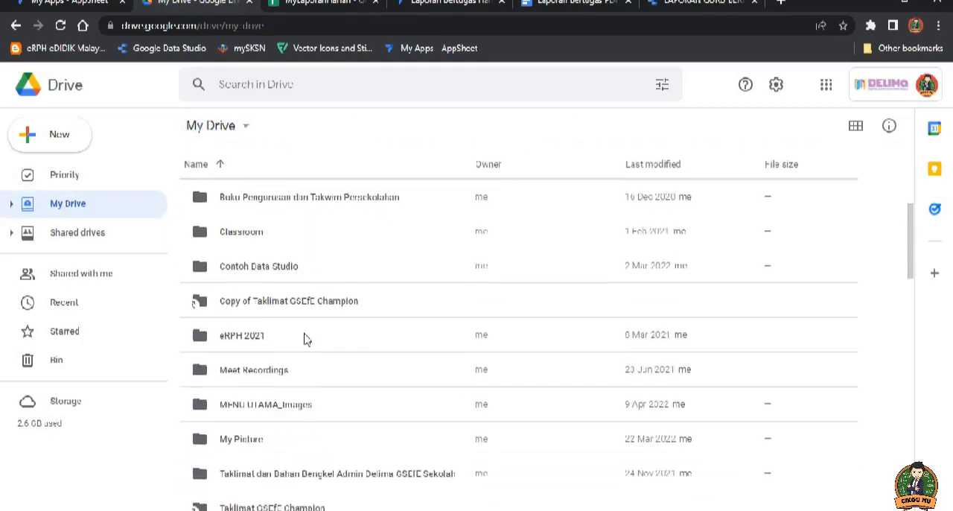
double_click(246, 298)
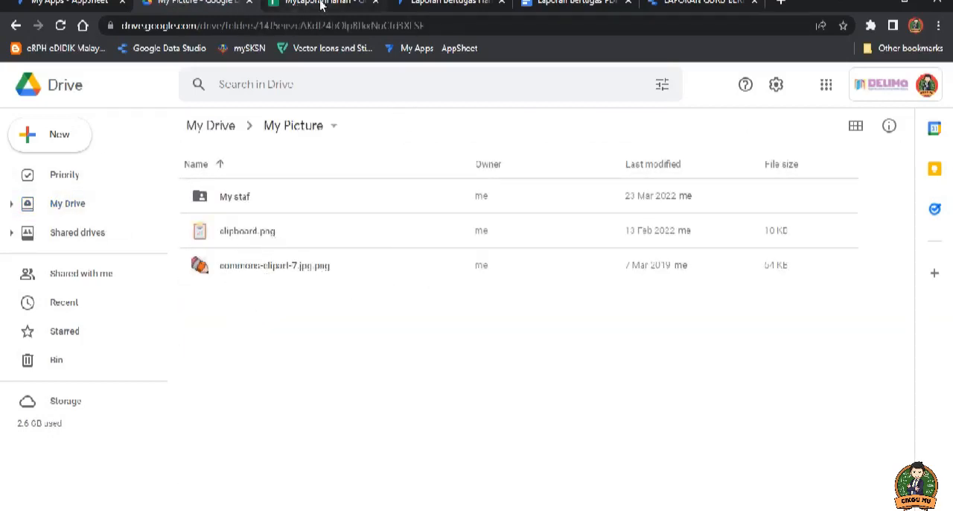
Step: Back in AppSheet, set the app logo to the pencil image commons-clipart-7.jpg.png from the My Picture folder on Google Drive
left_click(434, 2)
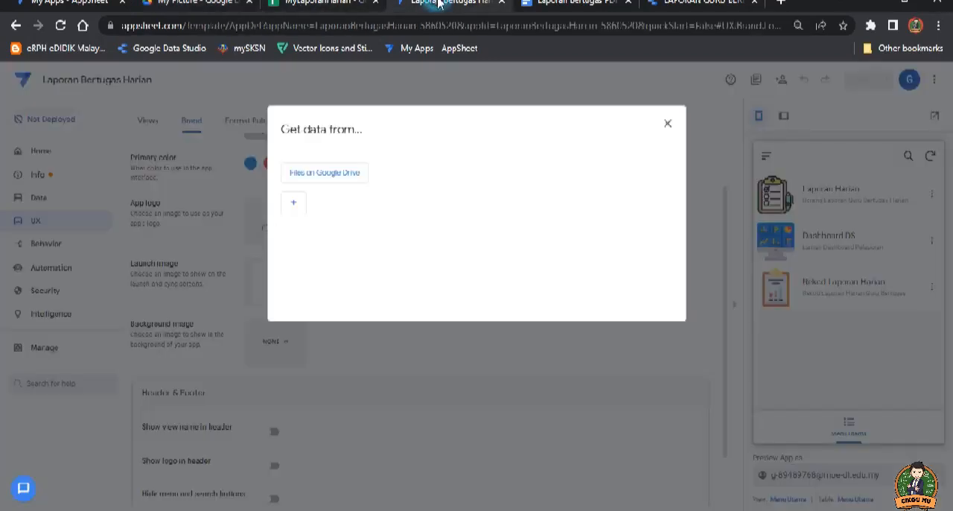
left_click(318, 176)
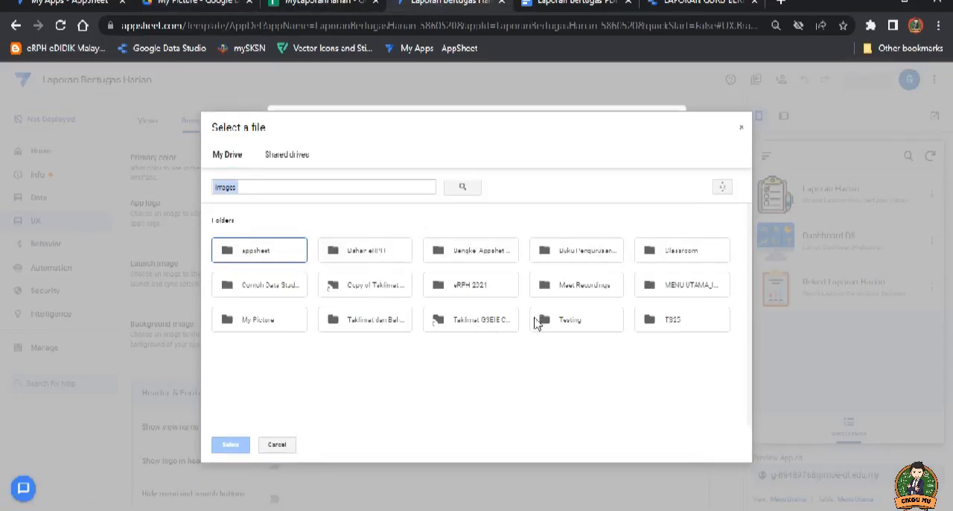
double_click(259, 320)
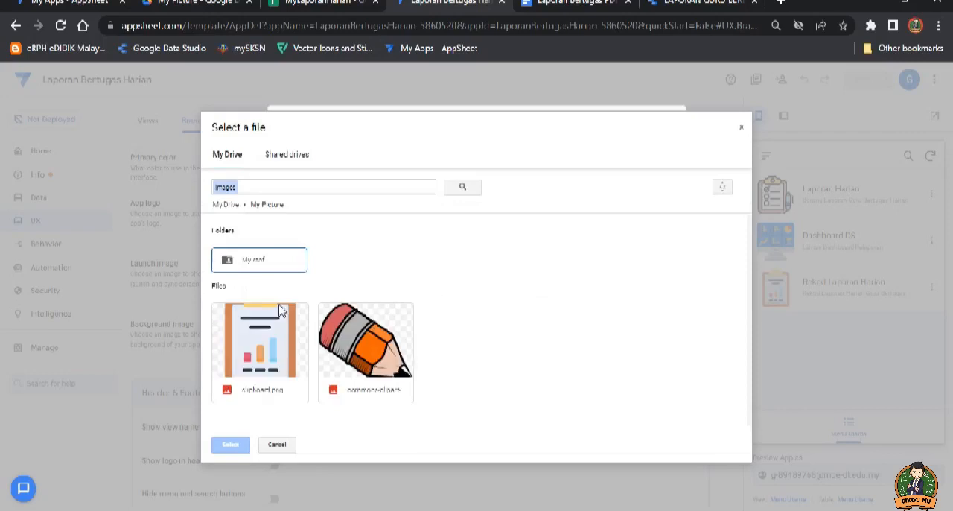
left_click(382, 345)
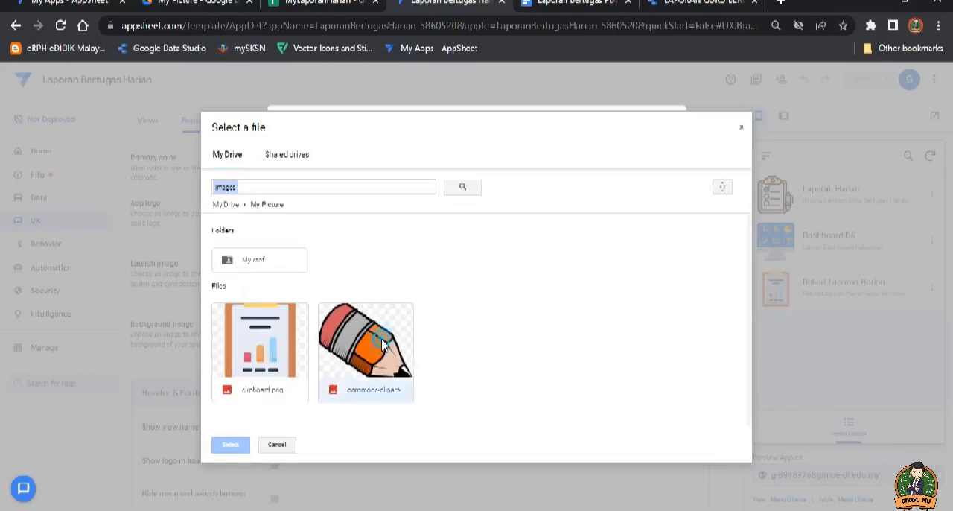
left_click(231, 445)
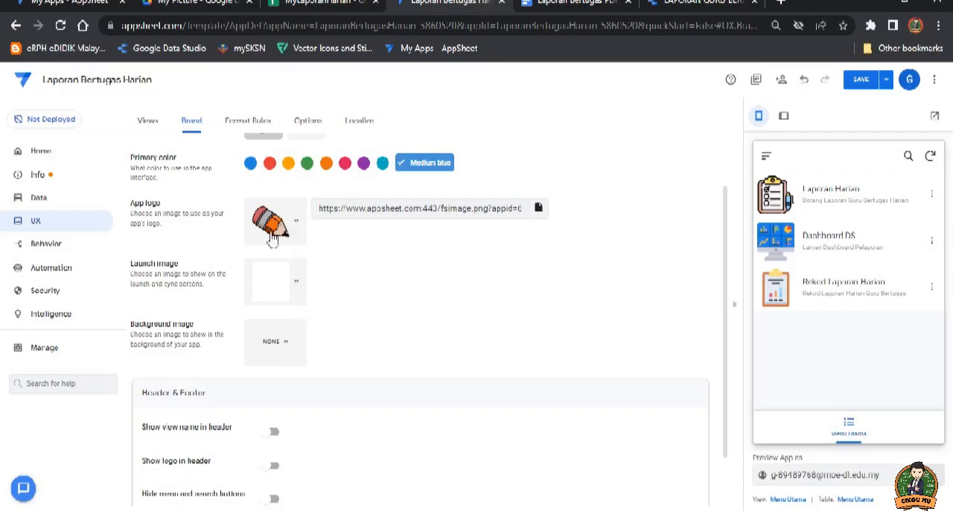
Step: Turn on showing the view name and the logo in the app header
scroll(300, 238, "down", 1)
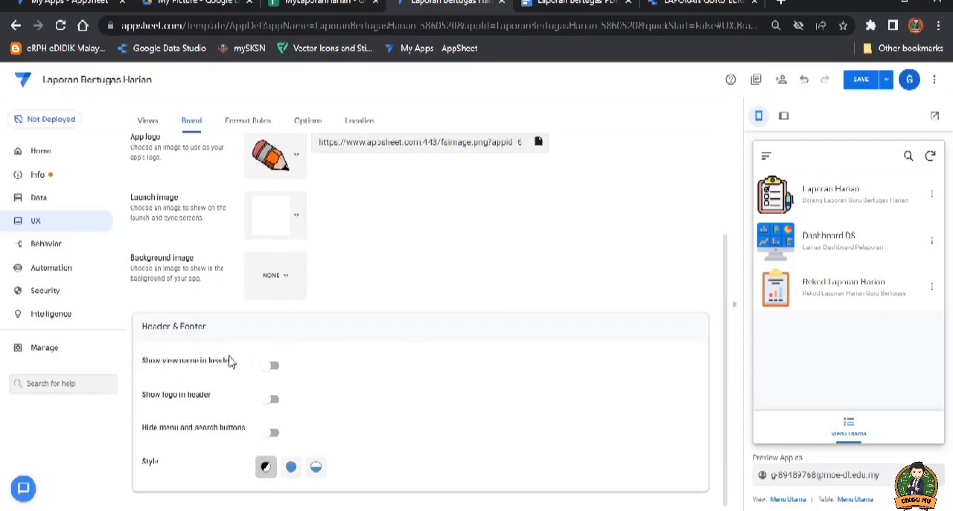
left_click(275, 366)
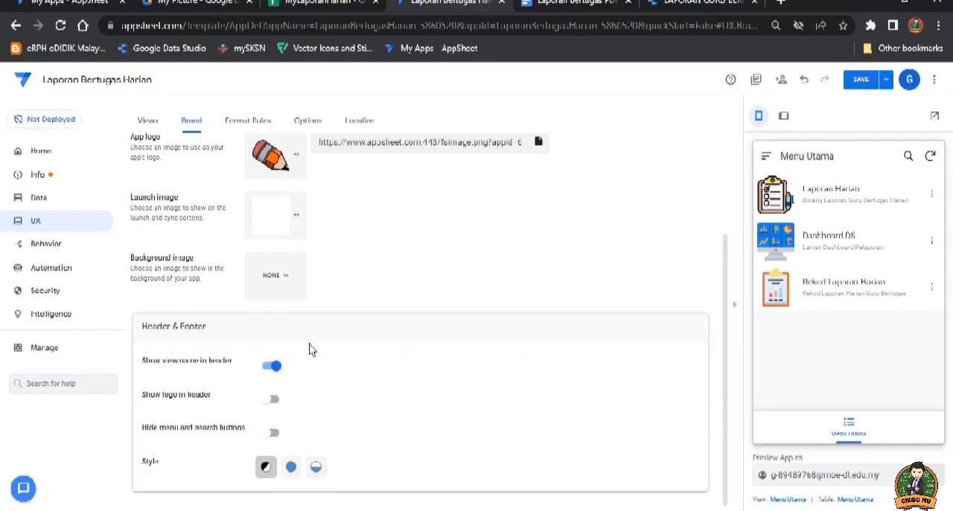
left_click(272, 399)
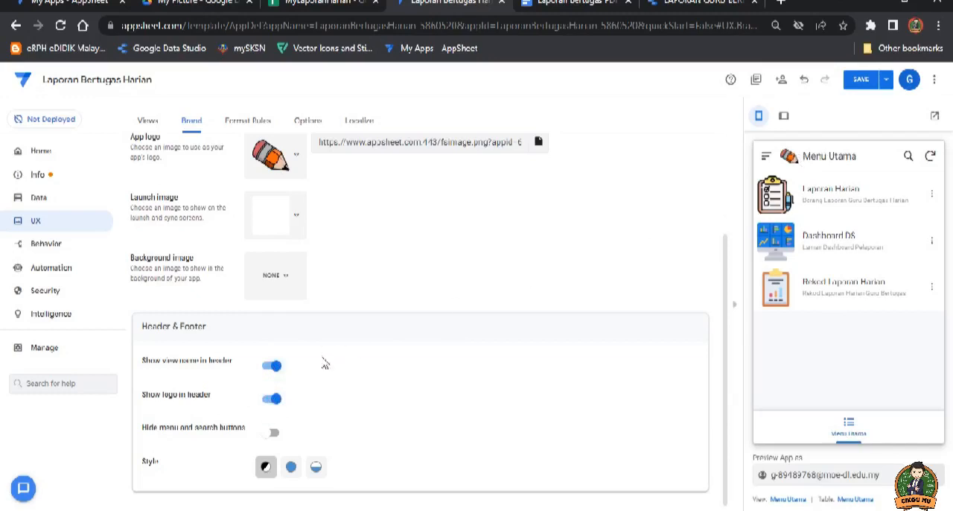
left_click(273, 367)
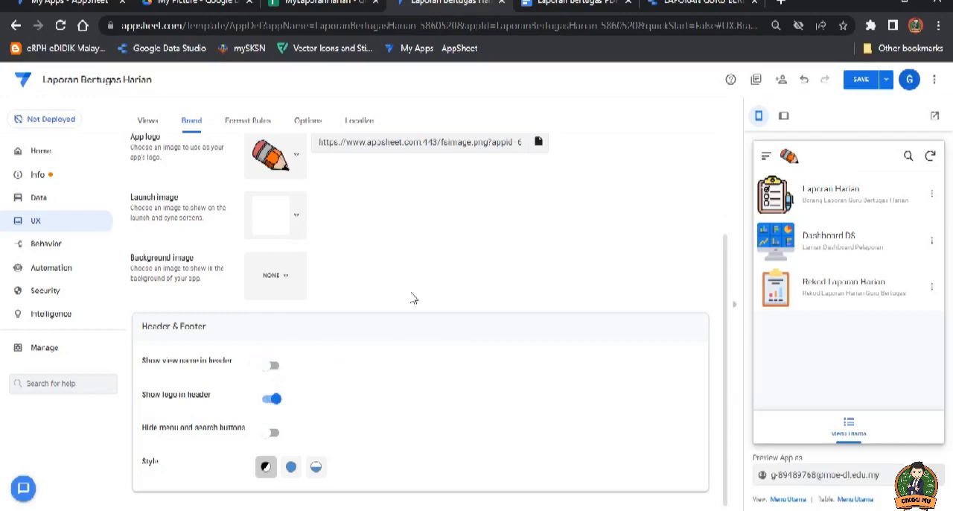
left_click(274, 366)
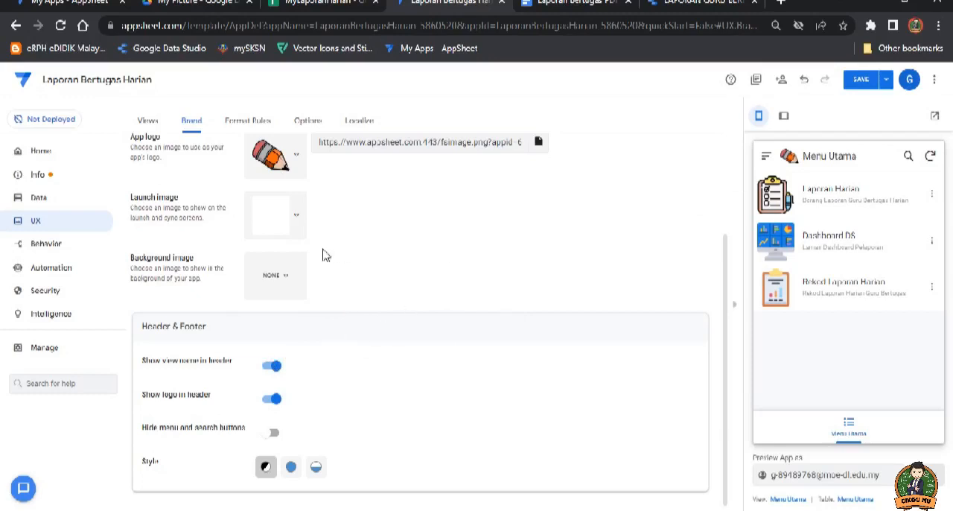
scroll(186, 208, "up", 1)
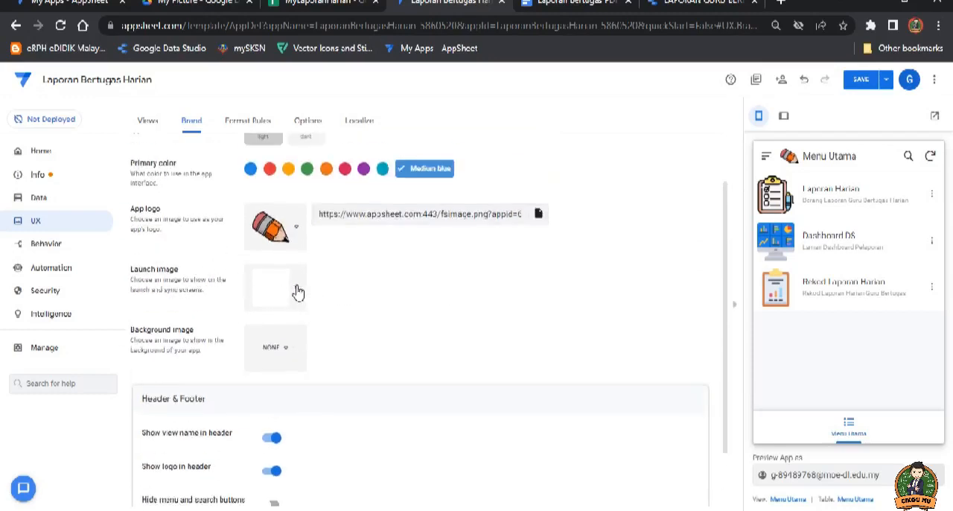
left_click(293, 290)
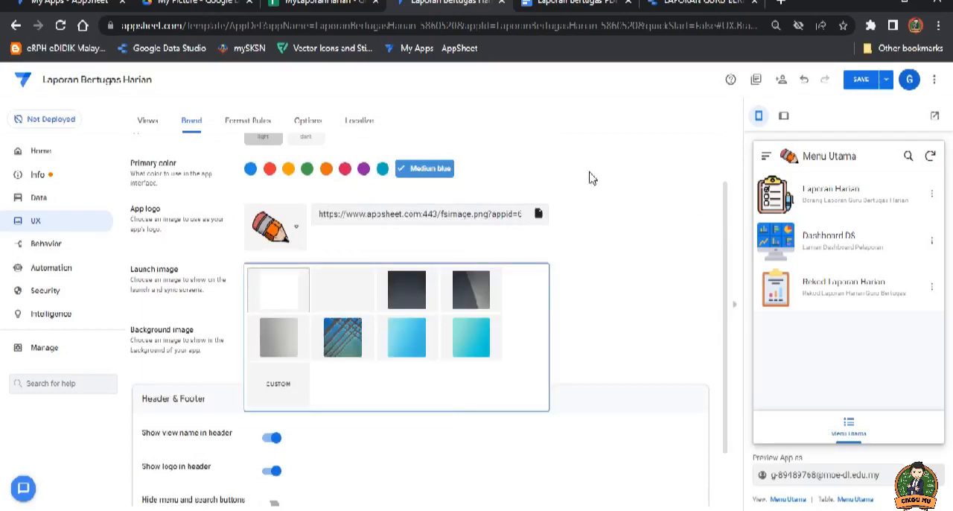
left_click(171, 3)
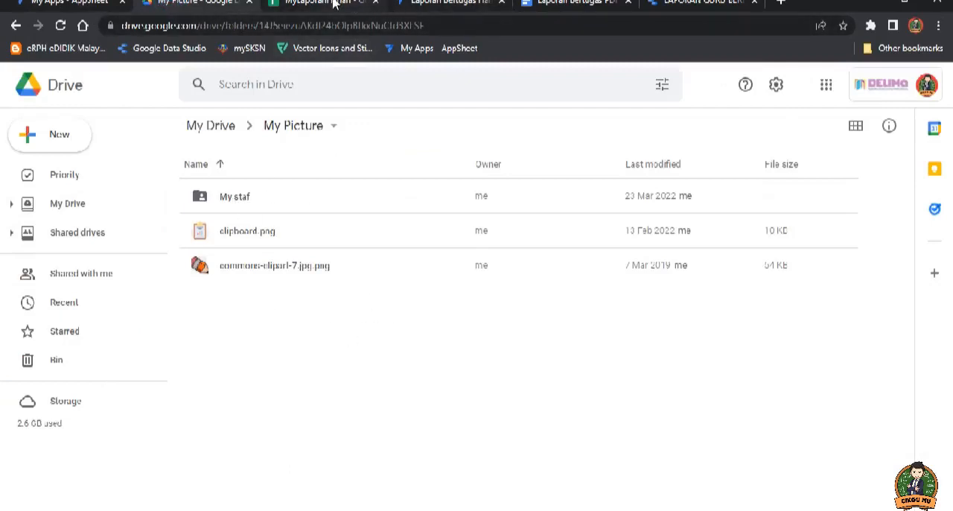
left_click(452, 4)
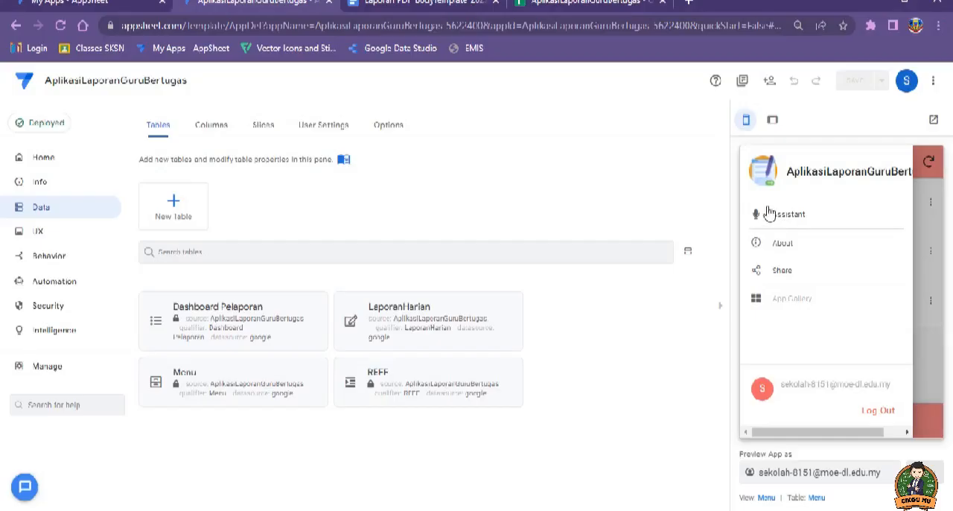
Step: Close the side menu in the AplikasiLaporanGuruBertugas preview and examine that app's header and footer style
left_click(929, 361)
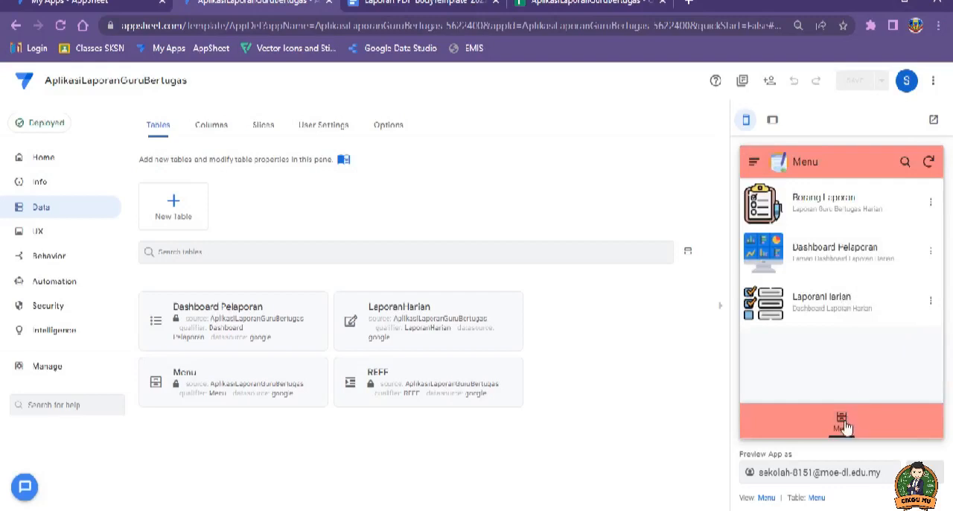
left_click(929, 164)
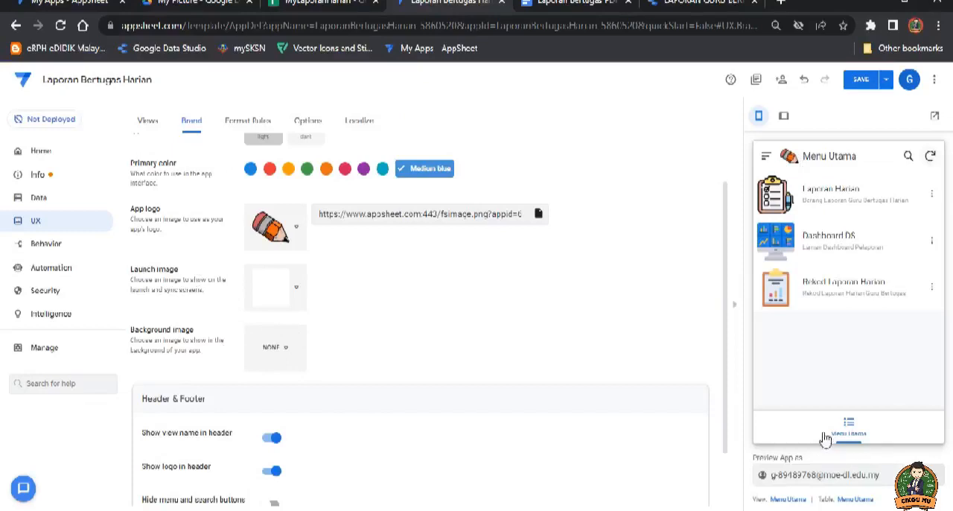
Step: Set the header and footer style of the Laporan Bertugas Harian app to Colored
scroll(380, 251, "up", 1)
scroll(369, 276, "down", 2)
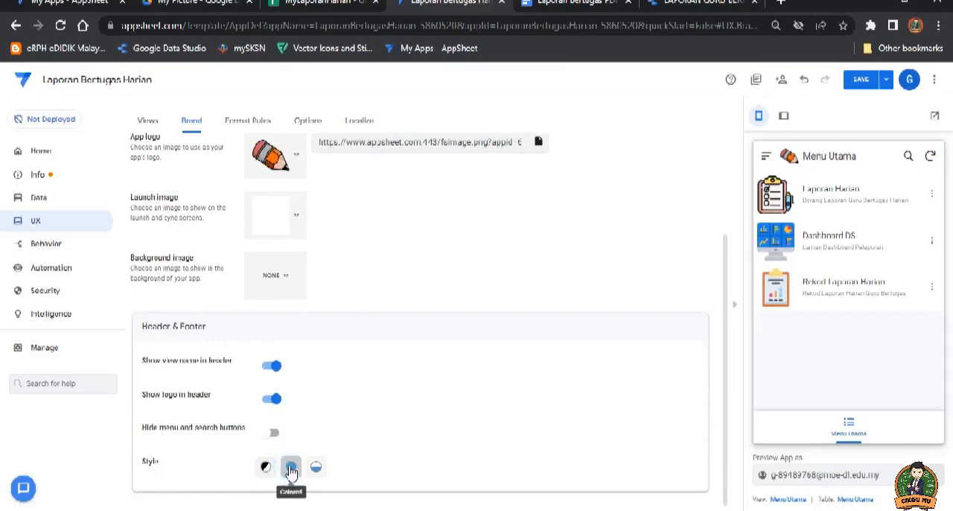
left_click(291, 468)
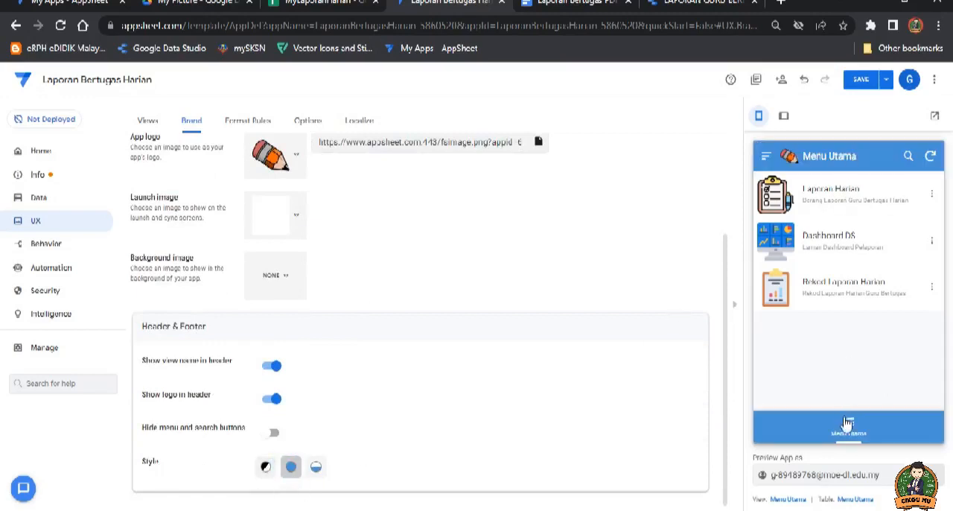
Step: Try the yellow, orange, green and purple primary colors on the app
scroll(443, 291, "up", 2)
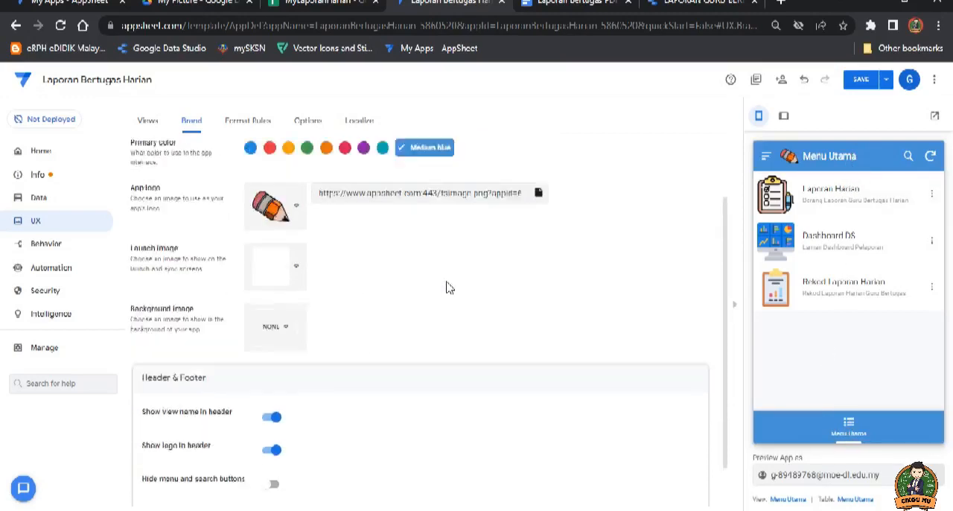
left_click(289, 237)
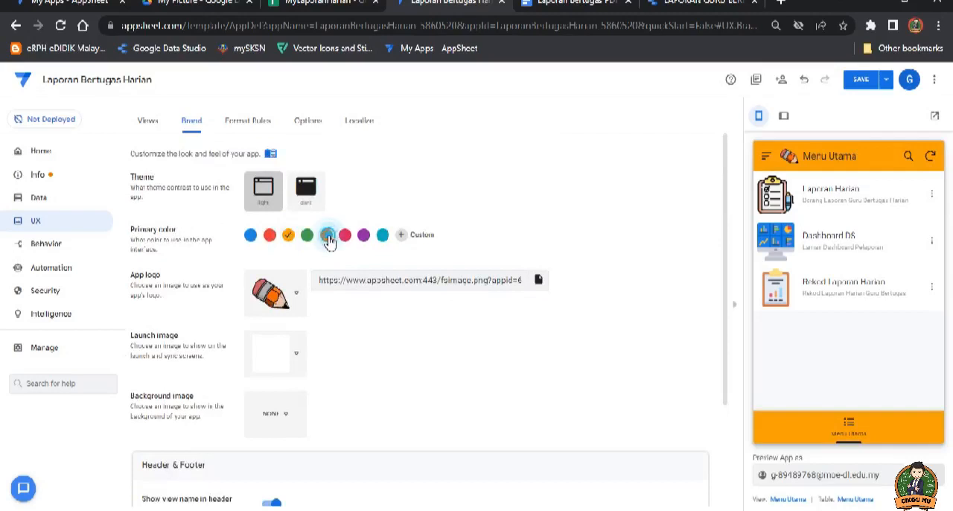
left_click(326, 237)
left_click(309, 238)
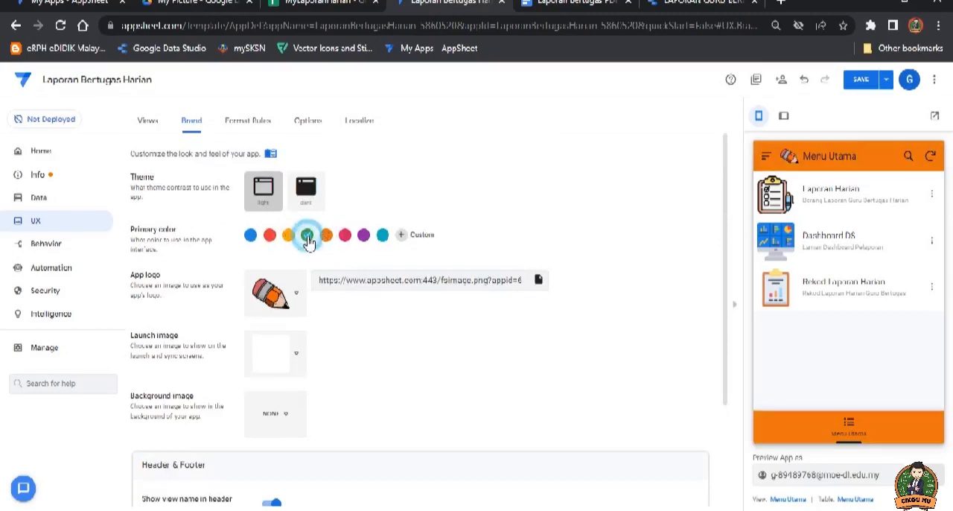
left_click(364, 236)
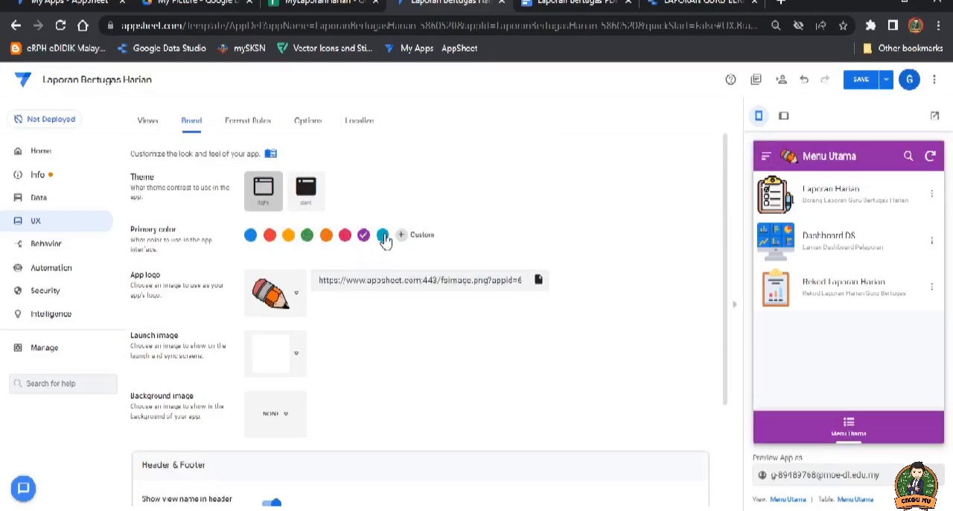
Step: Set the app's primary color to teal and save the app
left_click(383, 237)
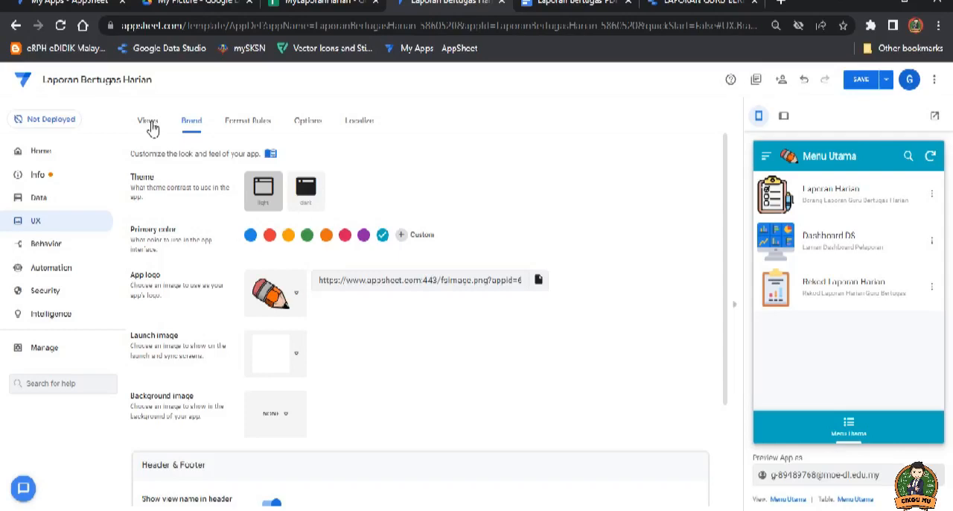
left_click(858, 79)
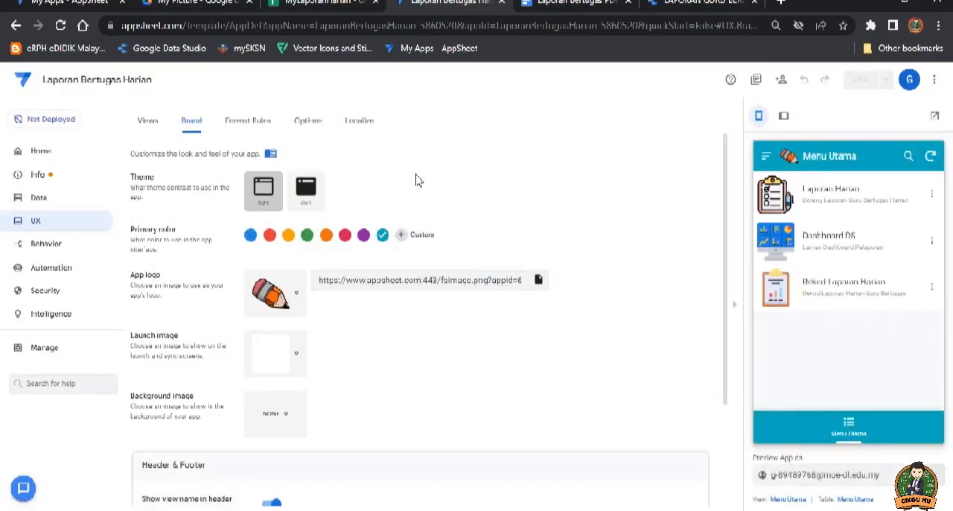
Step: Open the app's name settings from its info dashboard and examine the App Properties fields
left_click(238, 127)
left_click(153, 122)
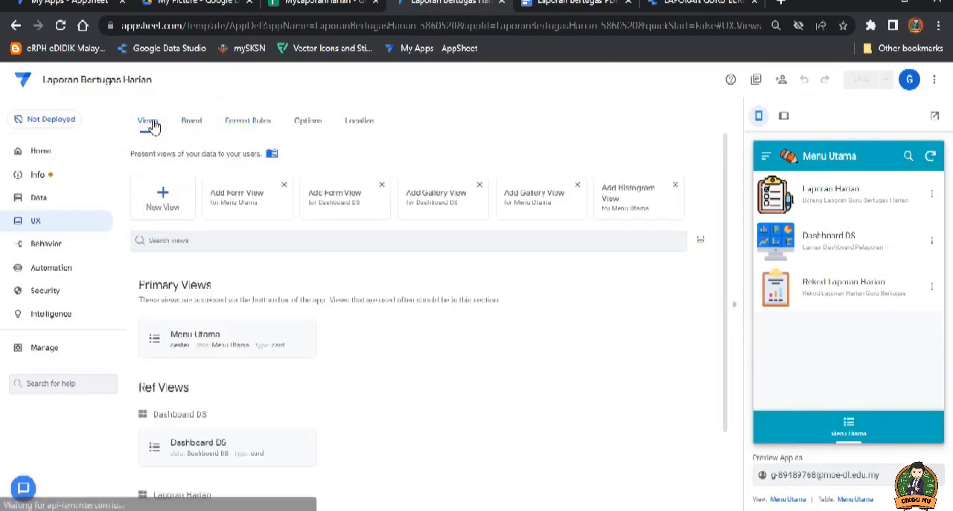
left_click(51, 179)
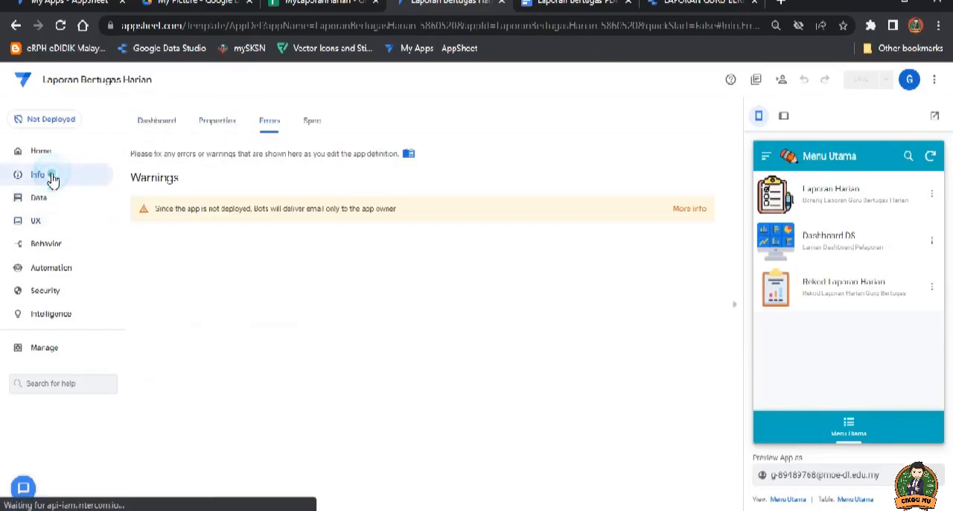
left_click(168, 122)
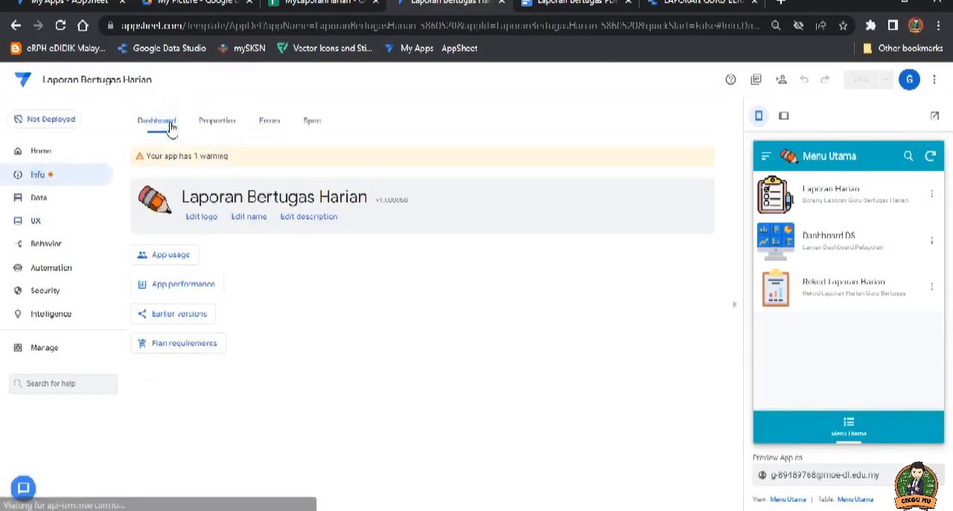
left_click(250, 218)
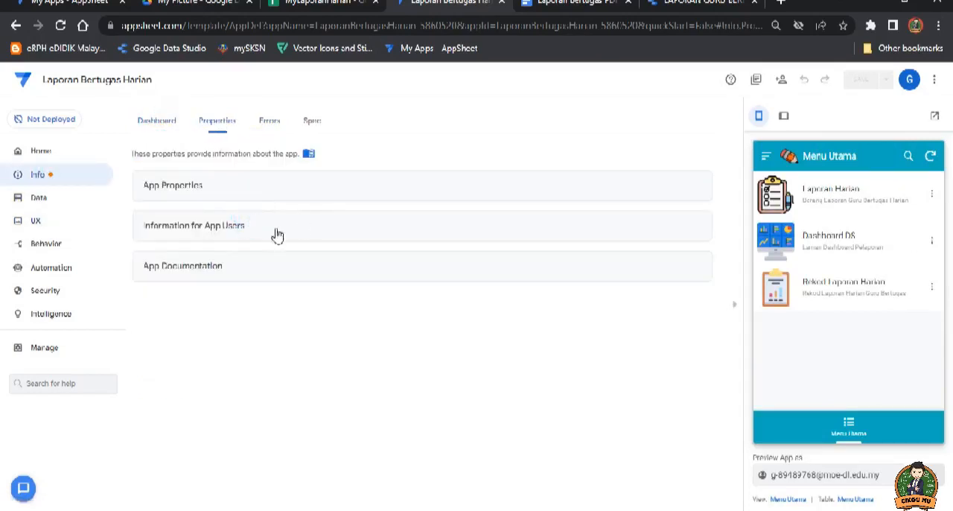
left_click(187, 186)
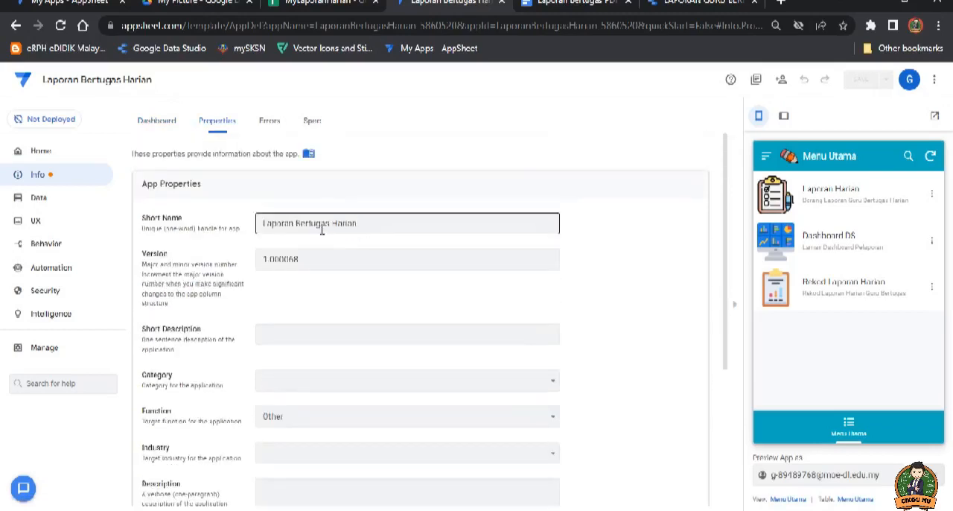
left_click(325, 225)
scroll(336, 228, "down", 3)
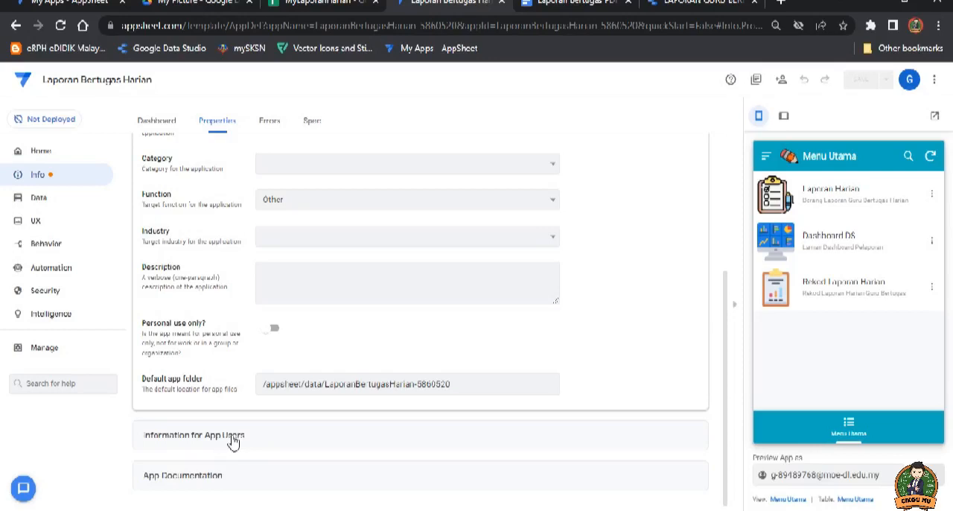
Step: Examine the user guidance, about URL, privacy policy and terms of use fields under Information for App Users
left_click(231, 438)
scroll(315, 395, "down", 3)
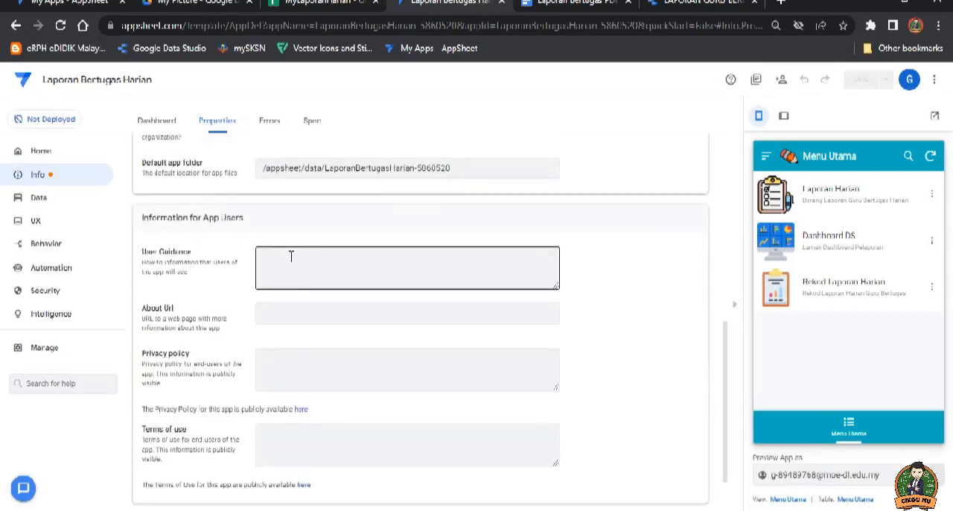
left_click(291, 256)
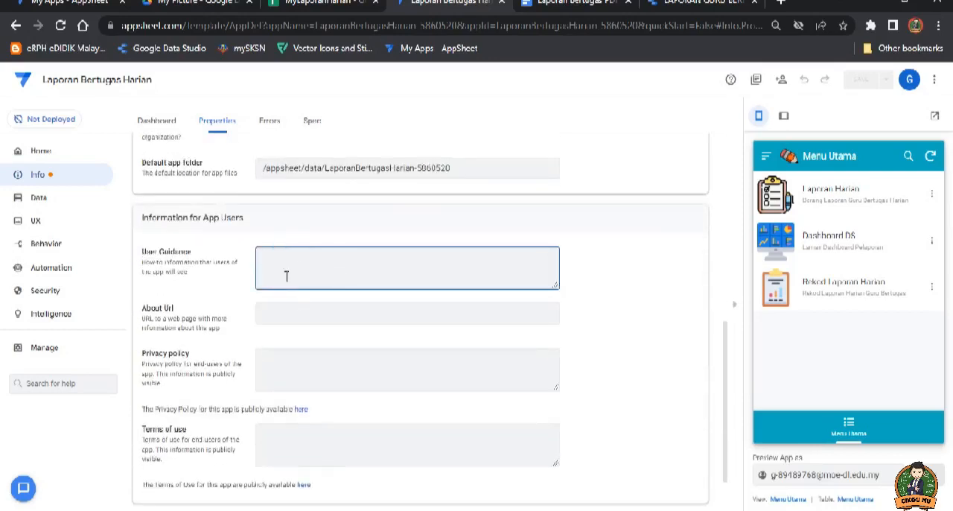
left_click(278, 313)
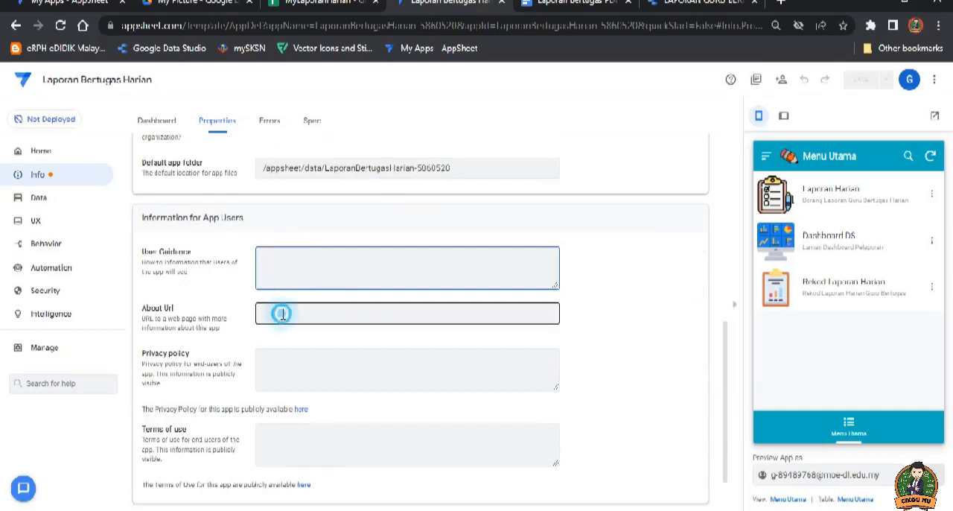
left_click(289, 365)
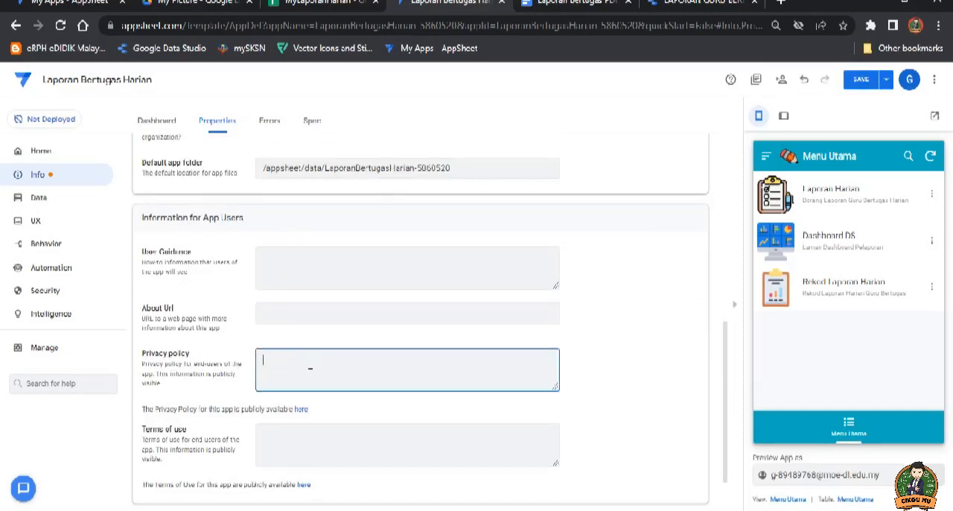
scroll(311, 368, "down", 1)
left_click(297, 388)
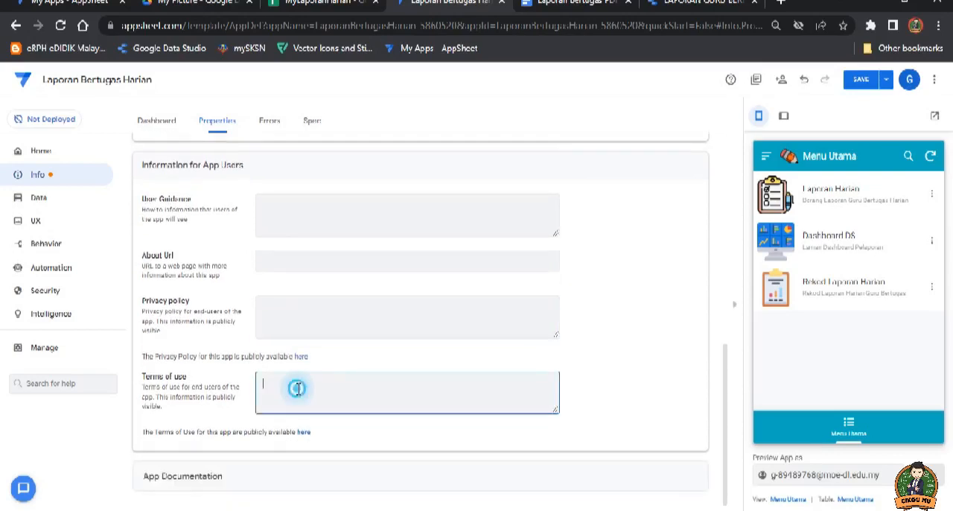
scroll(307, 367, "up", 1)
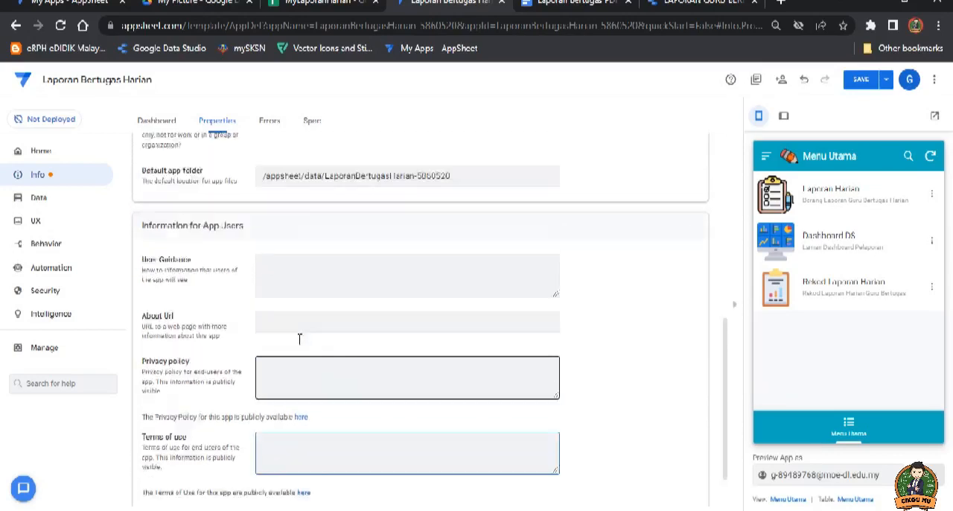
Step: Examine the purpose, design details, readme PDF and reference URL fields under App Documentation
scroll(294, 409, "down", 1)
left_click(211, 479)
scroll(343, 384, "down", 4)
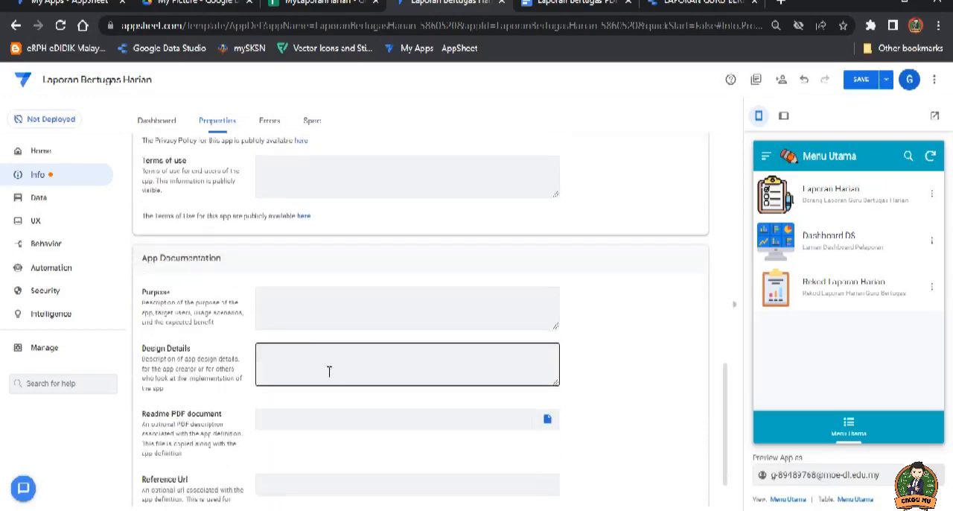
scroll(328, 370, "down", 1)
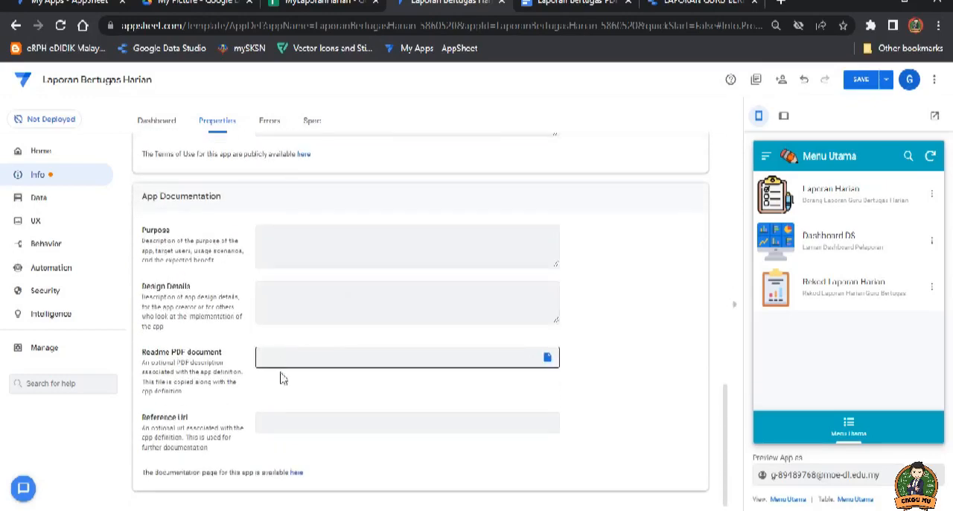
scroll(303, 395, "up", 5)
scroll(302, 391, "up", 3)
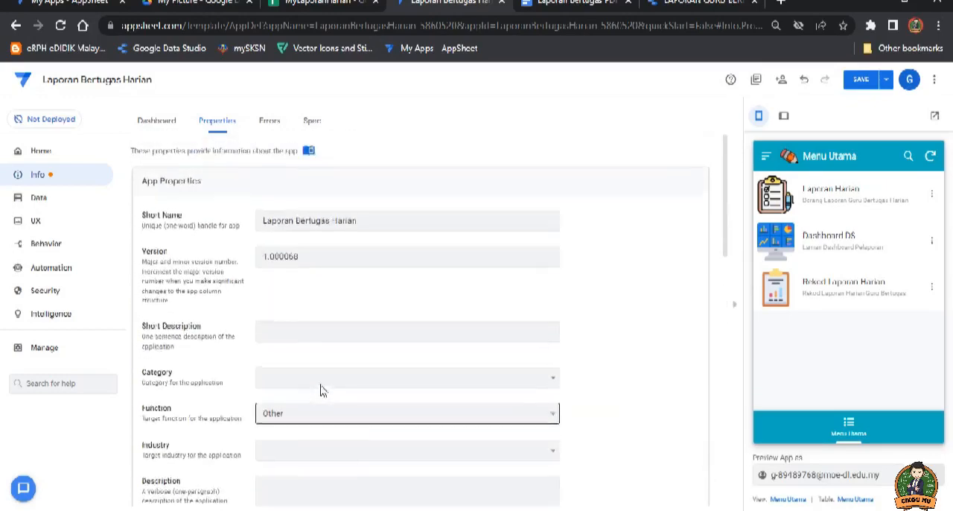
Step: Open the description settings from the info dashboard and review all three app property sections again
left_click(53, 175)
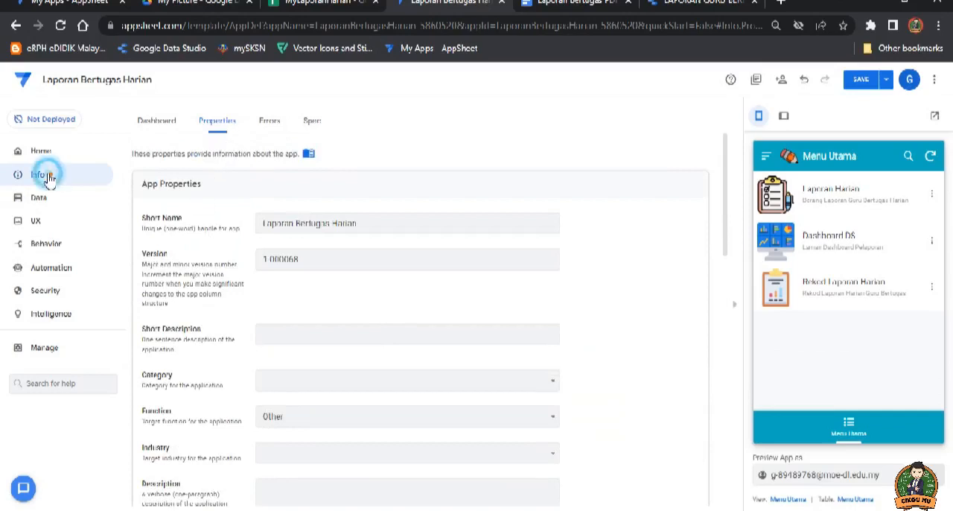
left_click(167, 124)
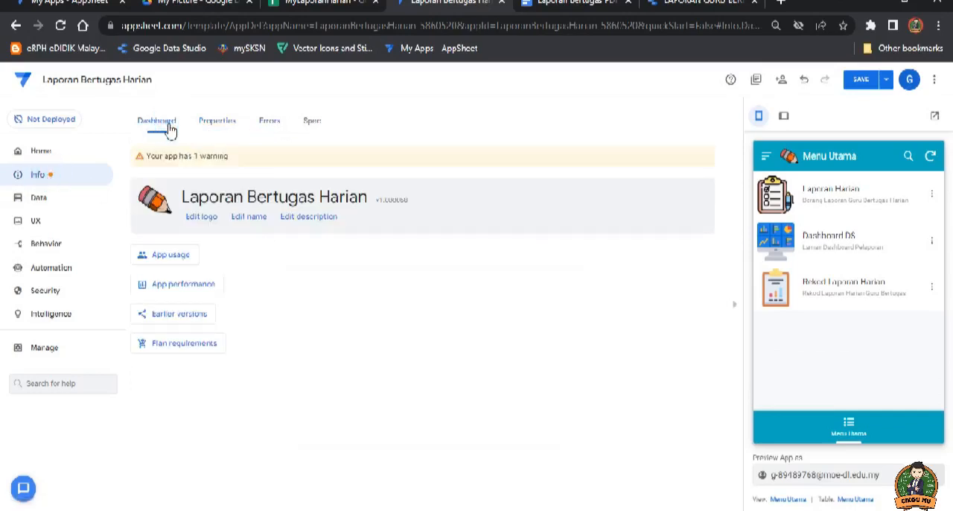
left_click(298, 217)
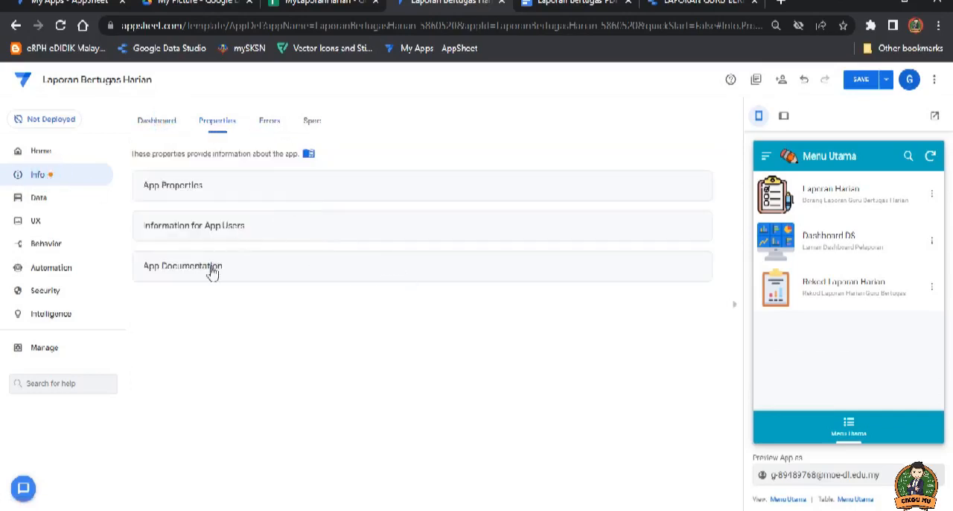
left_click(186, 186)
scroll(272, 350, "down", 1)
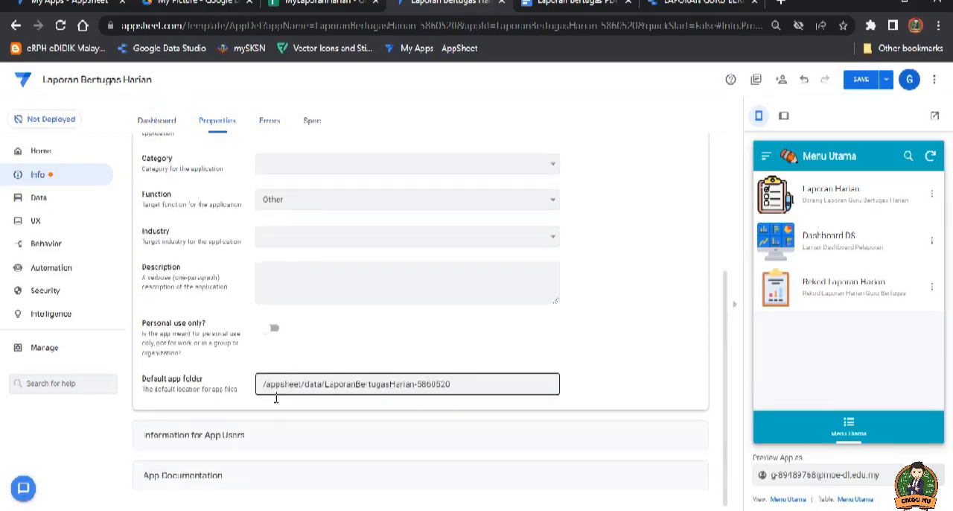
left_click(255, 429)
scroll(235, 476, "down", 4)
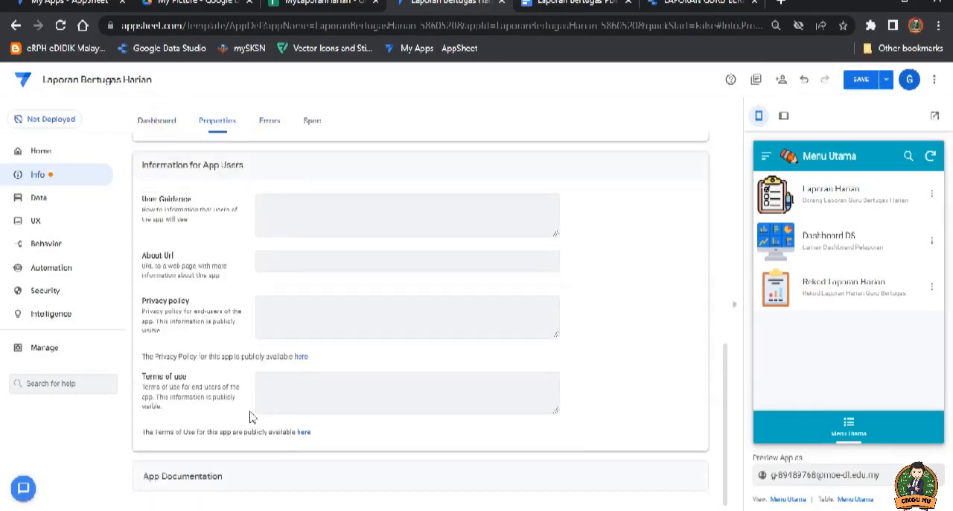
left_click(230, 468)
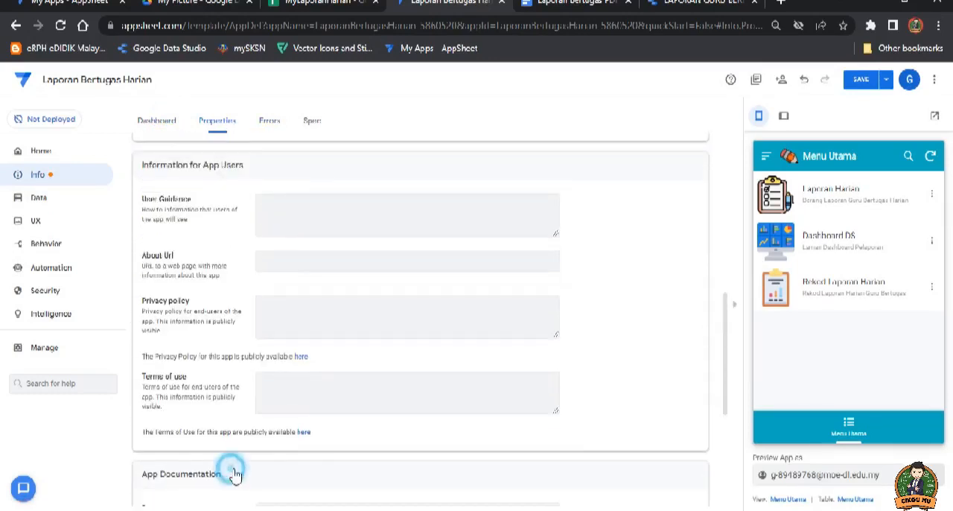
Step: Save the app and collapse the expanded property sections
left_click(858, 79)
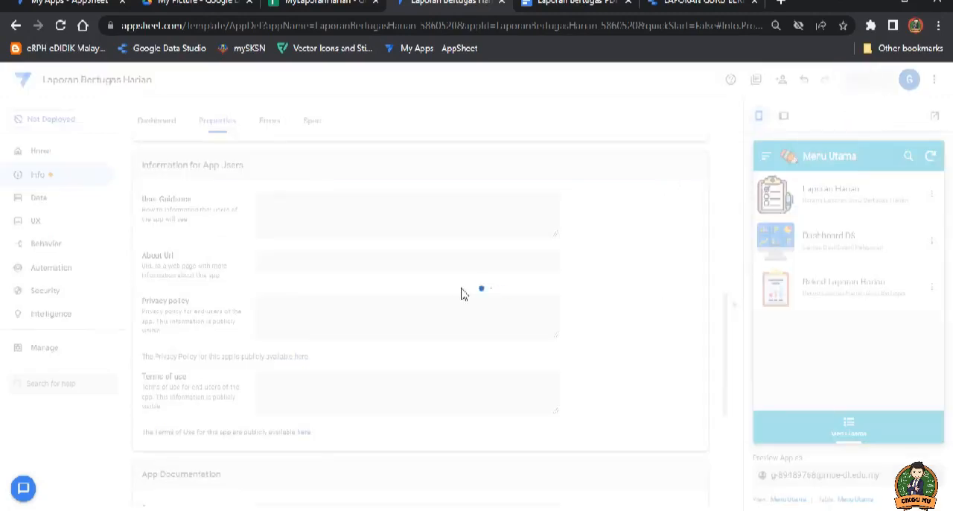
left_click(517, 219)
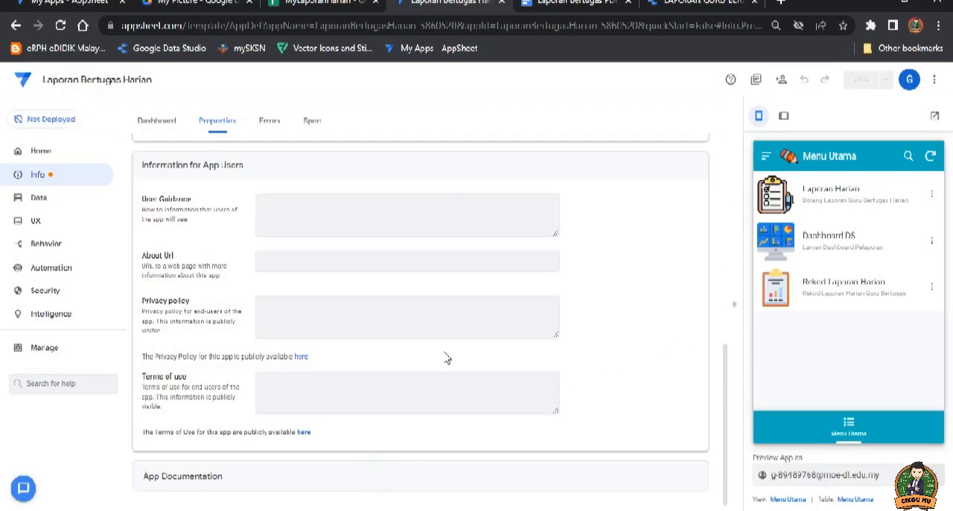
scroll(395, 260, "up", 10)
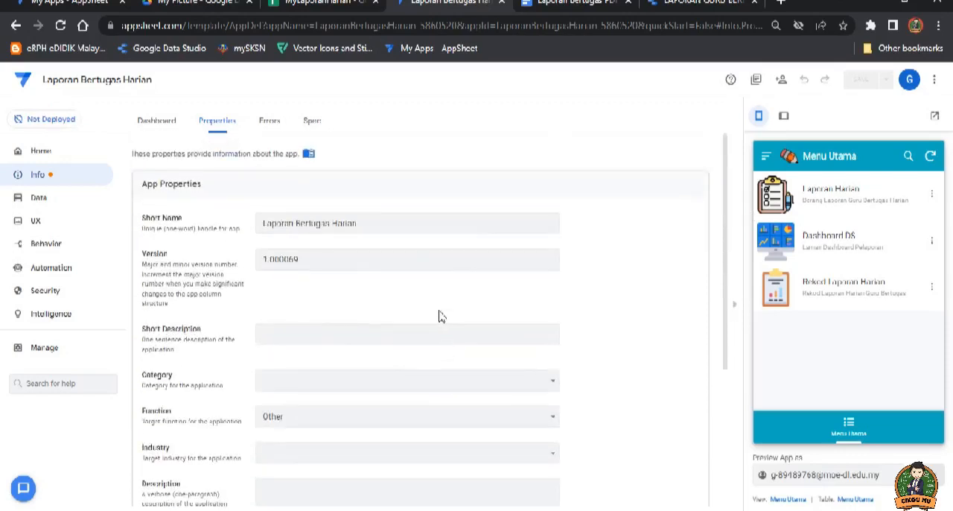
left_click(390, 186)
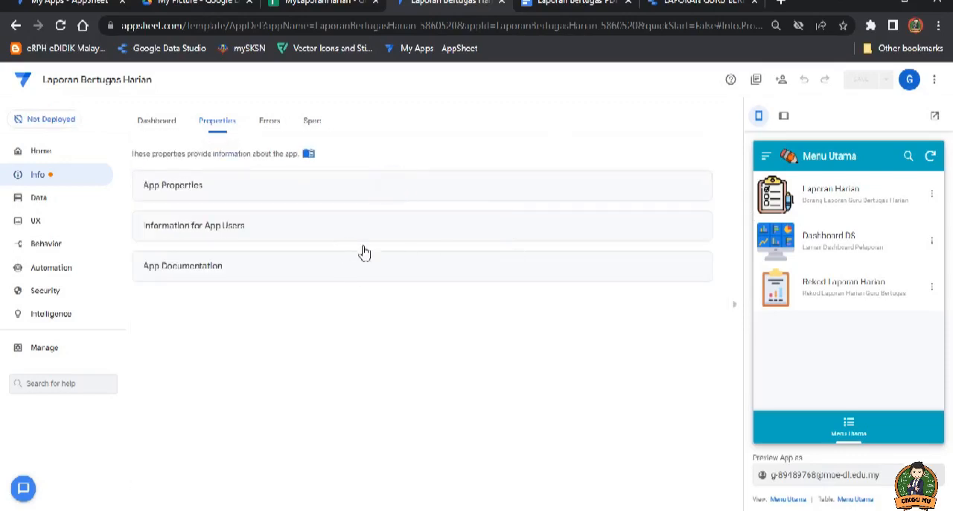
Step: Run the deployment check for the app and review its definition, user interface, security and performance results
left_click(47, 124)
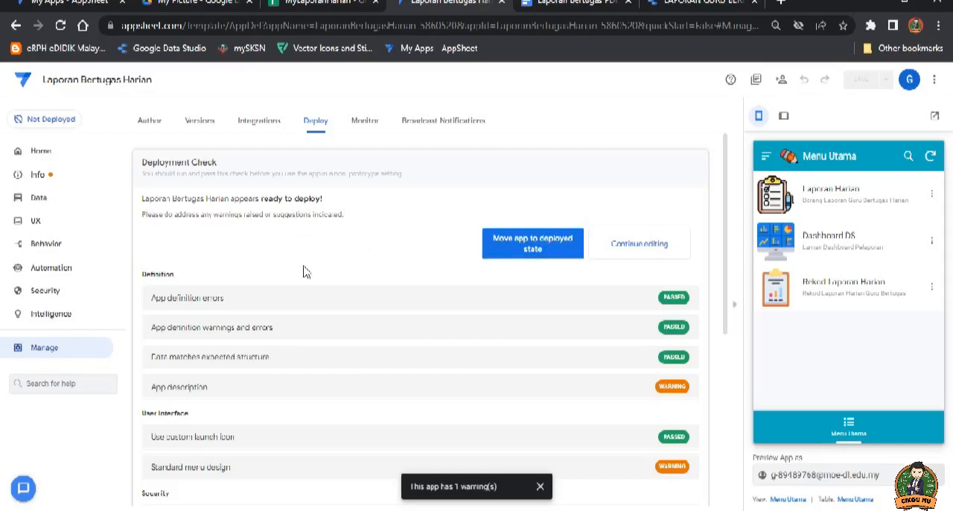
scroll(574, 321, "down", 2)
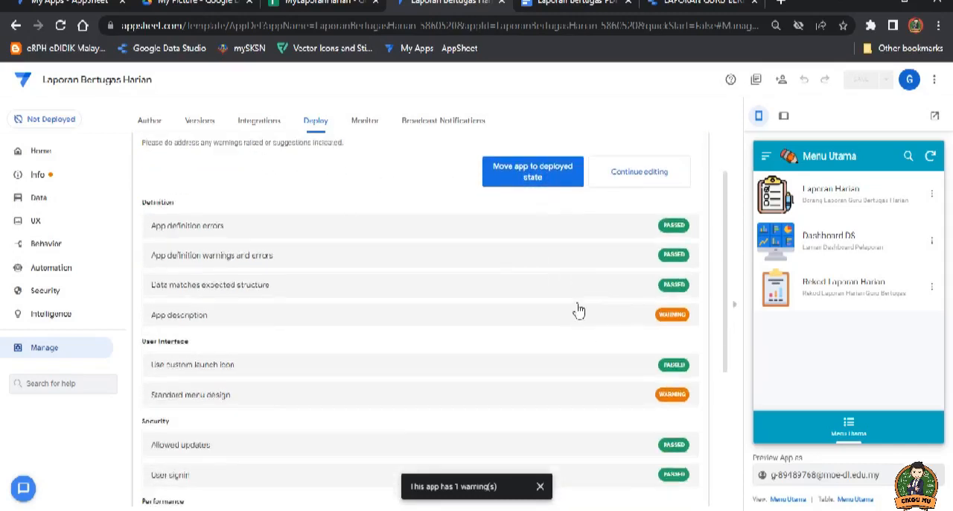
scroll(562, 301, "down", 3)
scroll(560, 300, "up", 4)
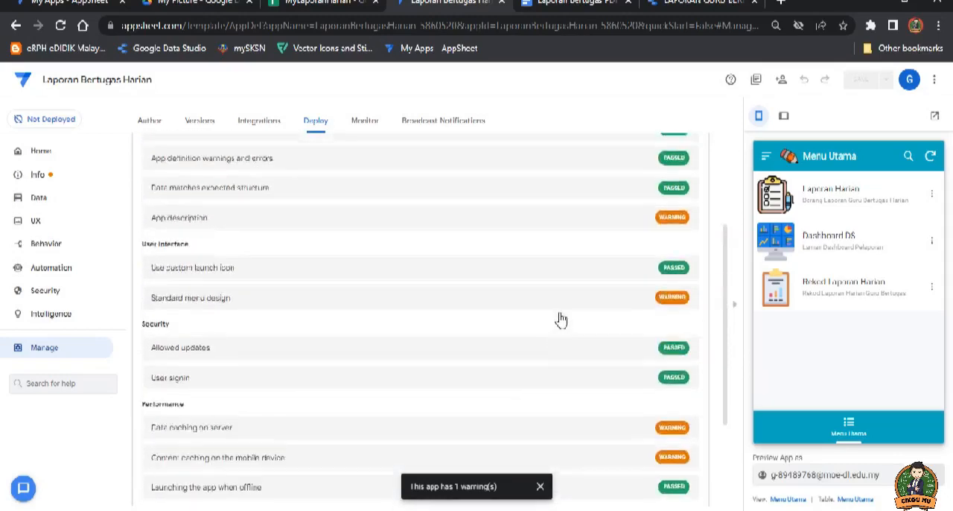
scroll(562, 321, "up", 1)
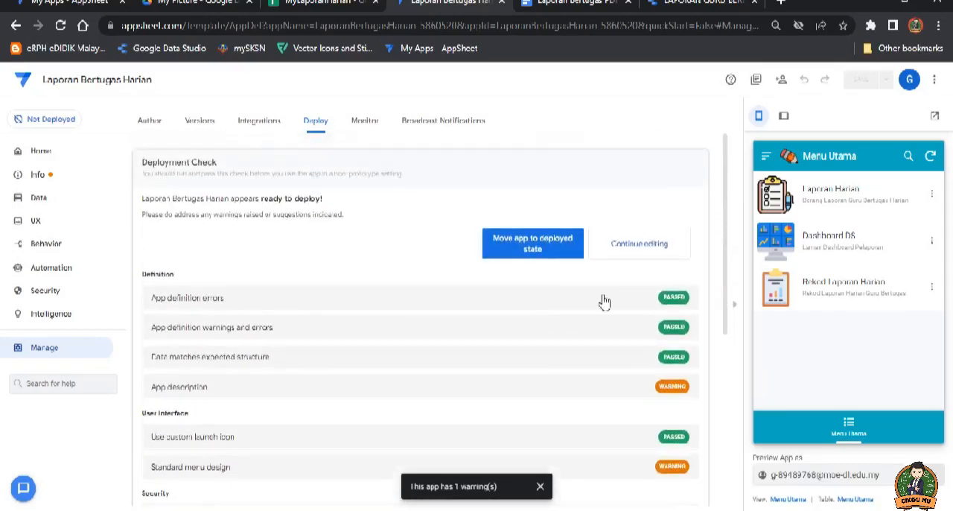
Step: Move the app to the deployed state and skip the feedback survey
left_click(533, 246)
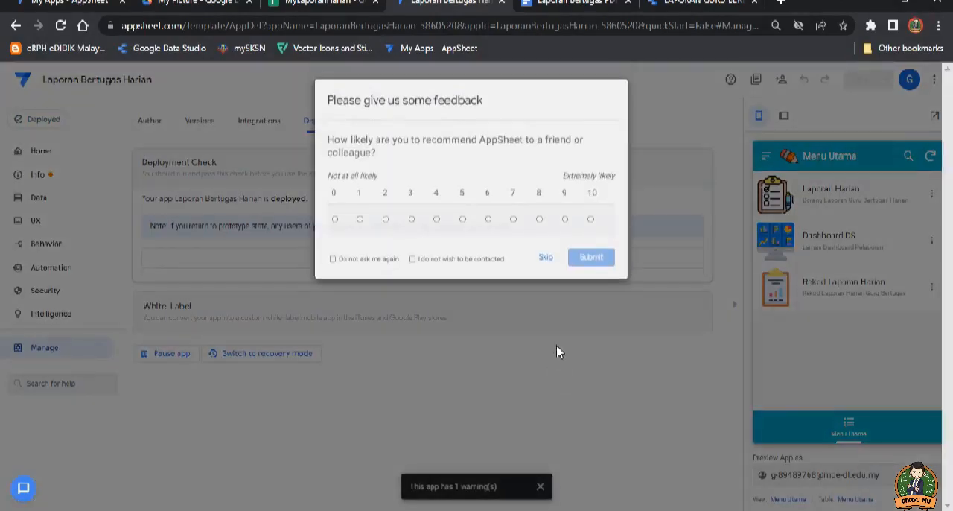
left_click(546, 258)
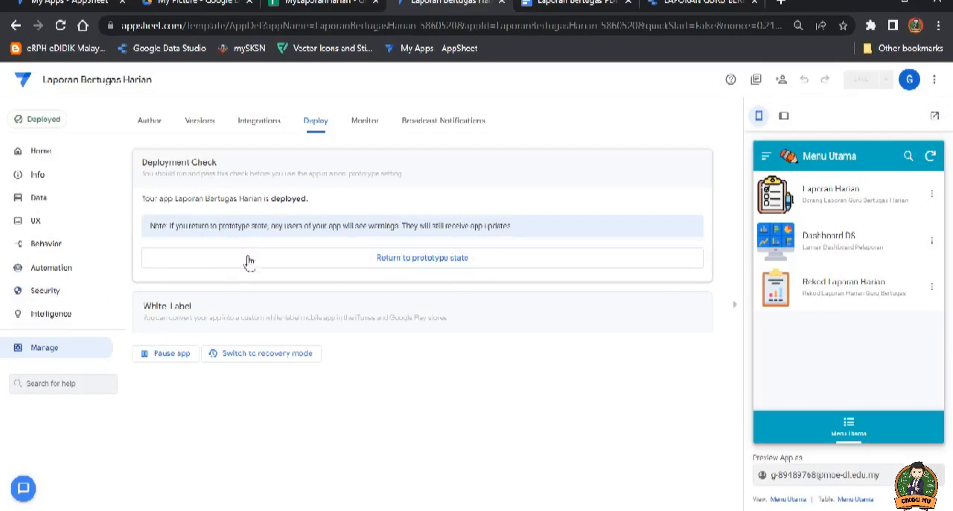
Step: Turn off the user sign-in requirement and acknowledge both the public data and the insecure app setup
left_click(54, 294)
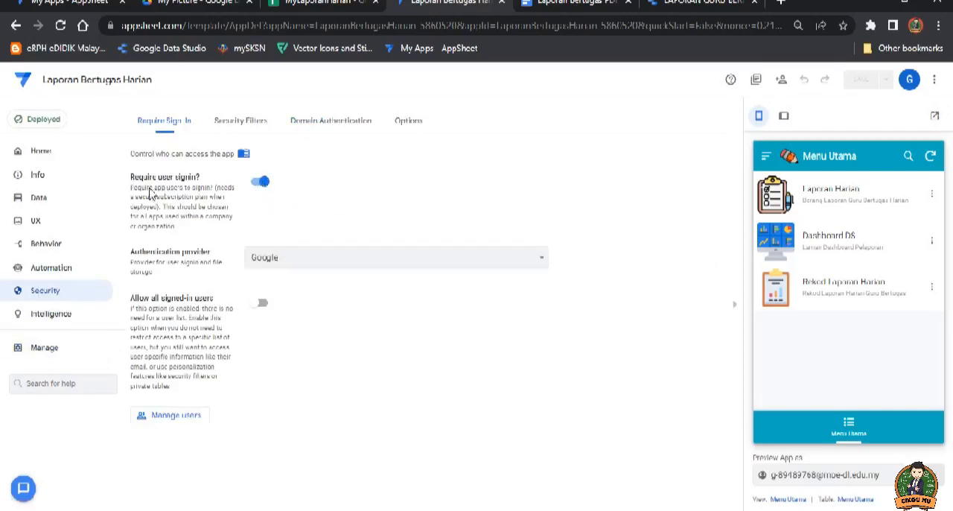
left_click(262, 186)
left_click(261, 292)
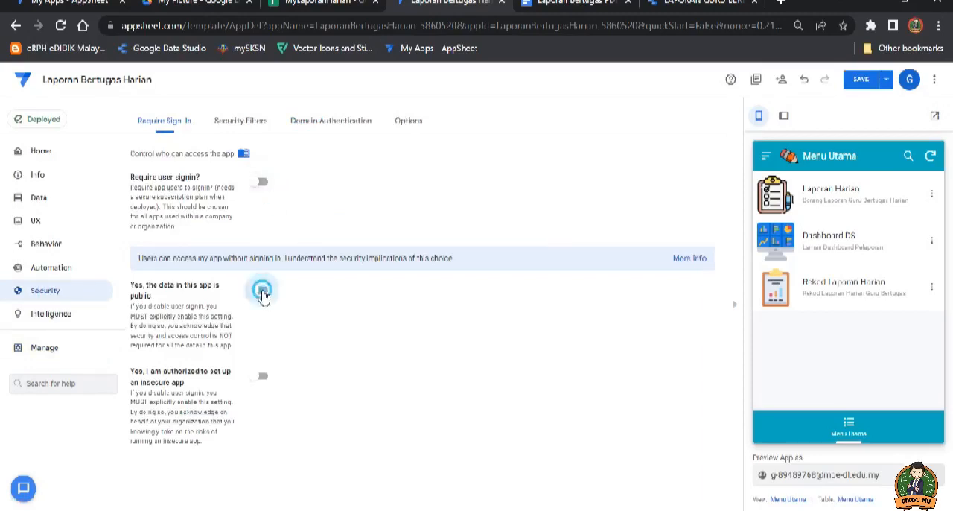
left_click(261, 376)
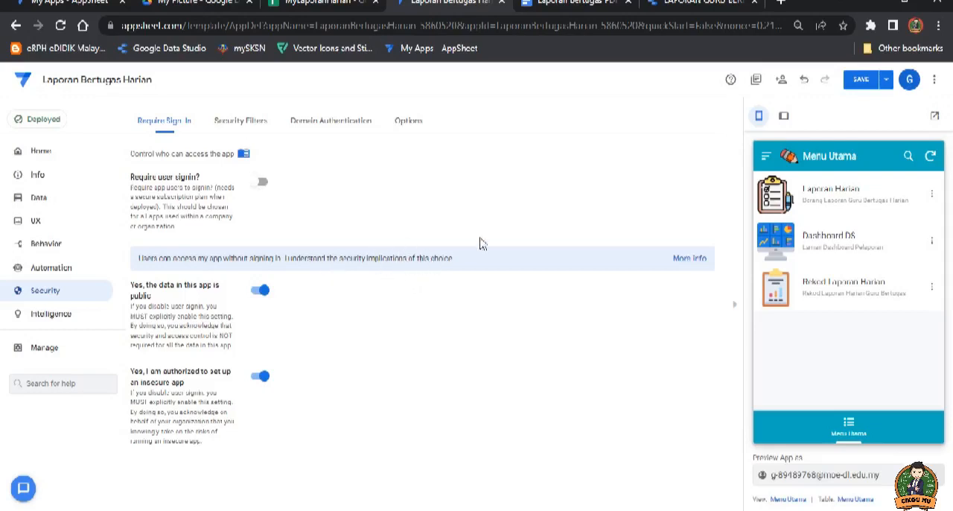
Step: Save the app and review its listed errors and warnings
left_click(861, 80)
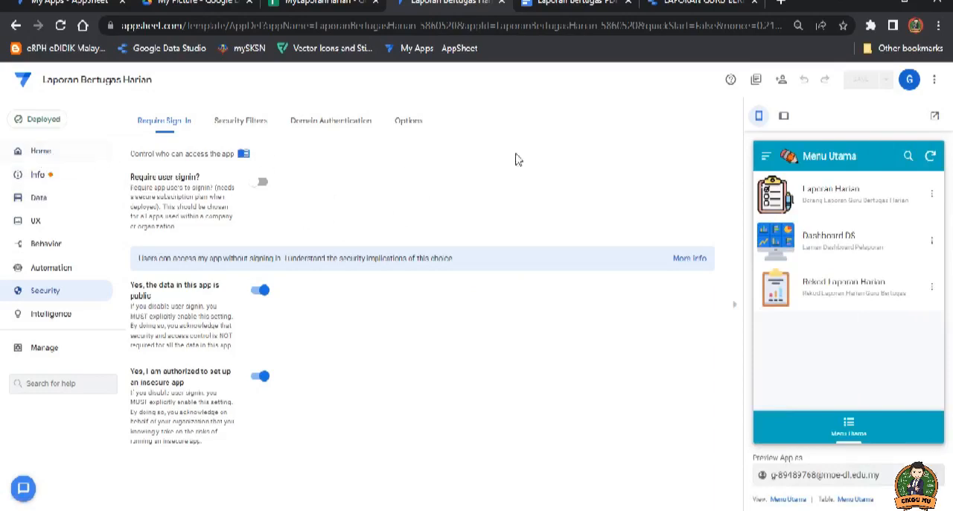
left_click(40, 199)
left_click(39, 176)
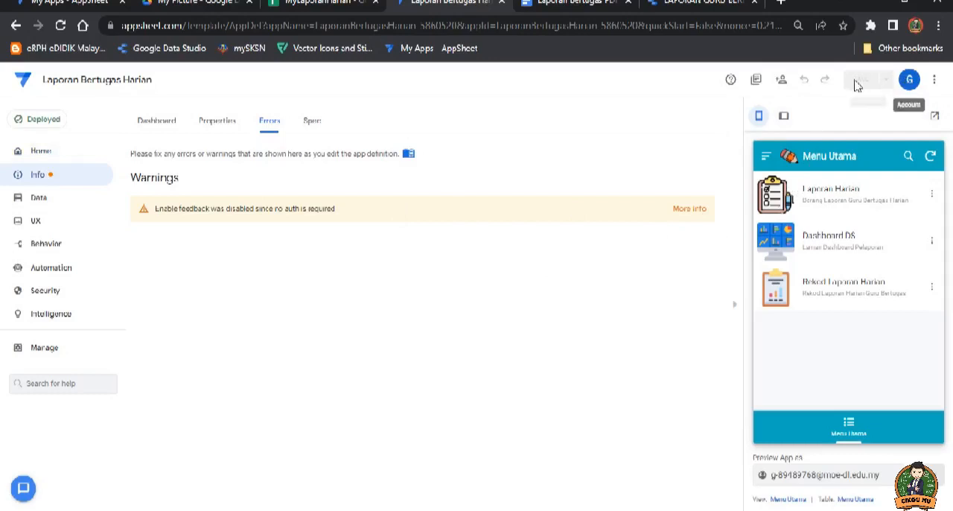
Step: Copy the app's browser sharing link and open it in a new browser tab
left_click(781, 82)
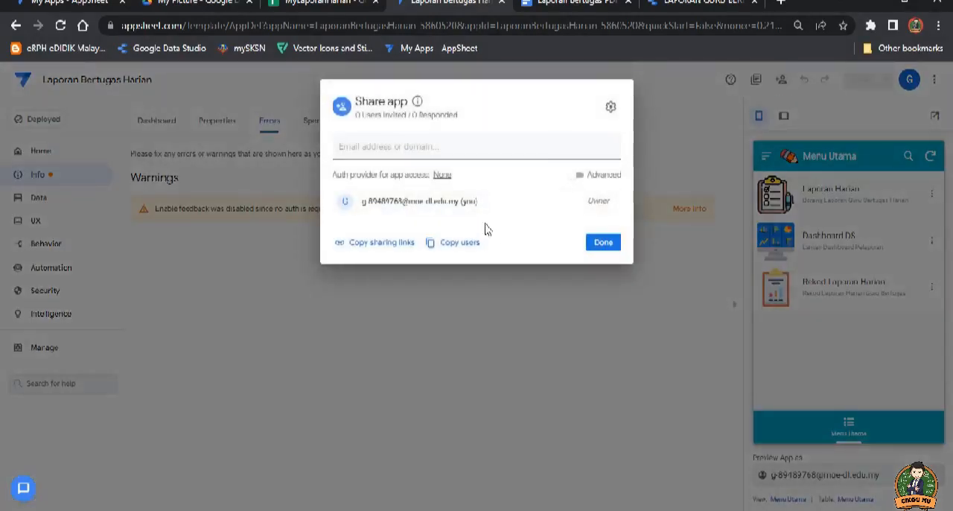
left_click(379, 244)
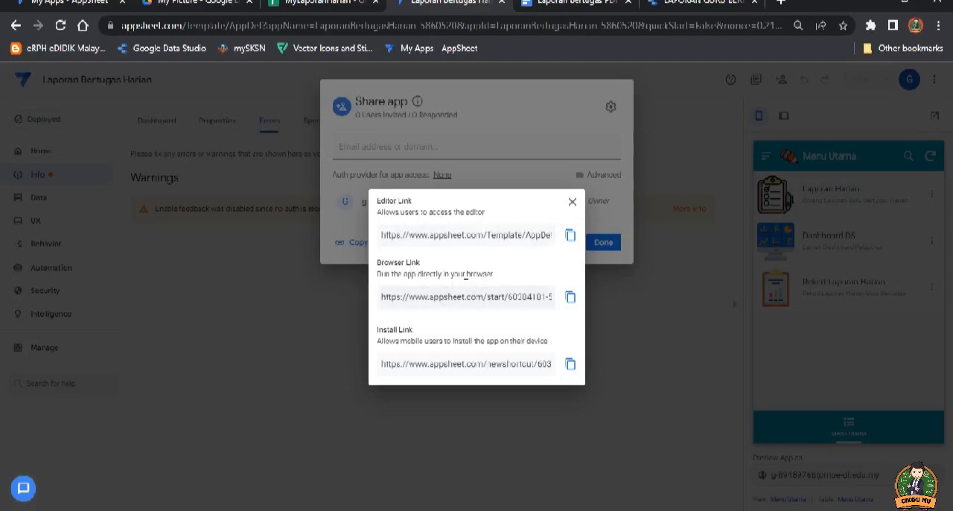
left_click(571, 297)
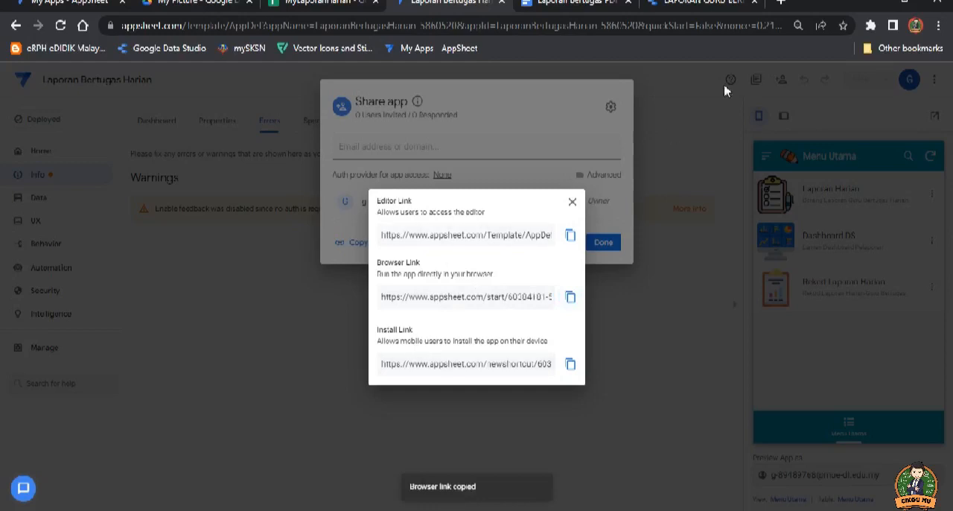
left_click(780, 2)
right_click(536, 28)
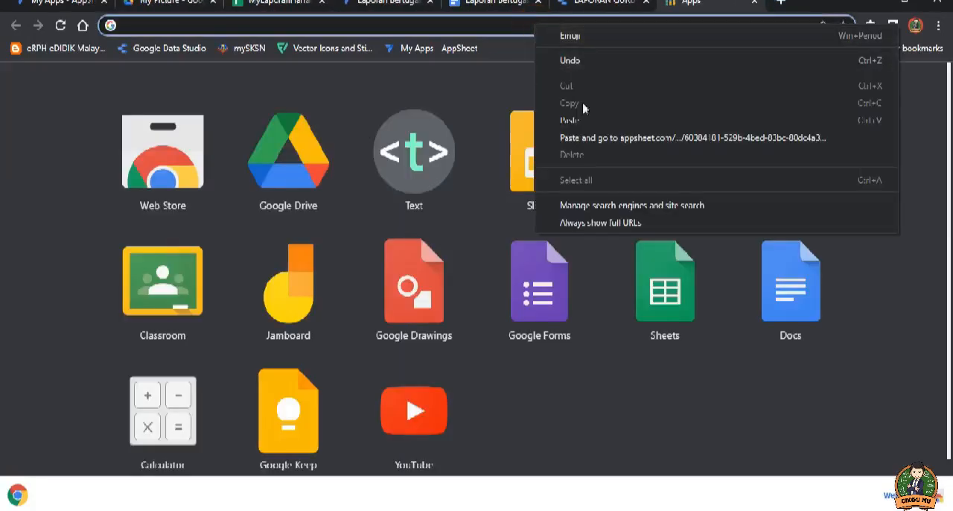
left_click(596, 137)
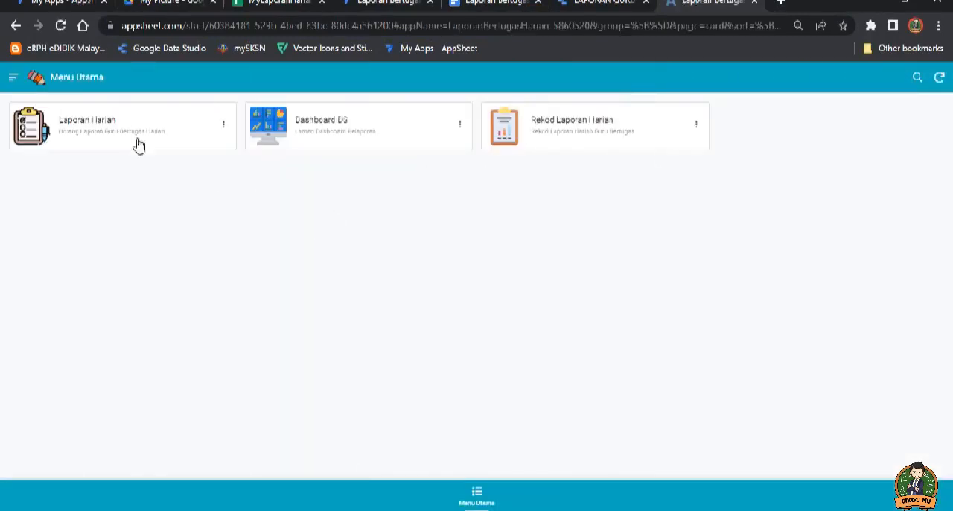
Step: Check the Laporan Harian form and the Dashboard DS view in the live app, returning to Menu Utama
left_click(114, 129)
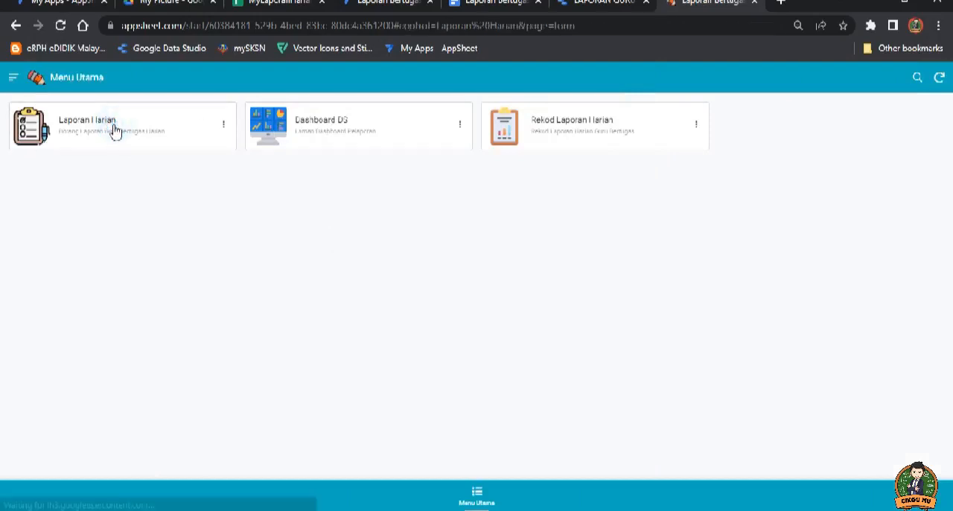
left_click(12, 78)
left_click(317, 134)
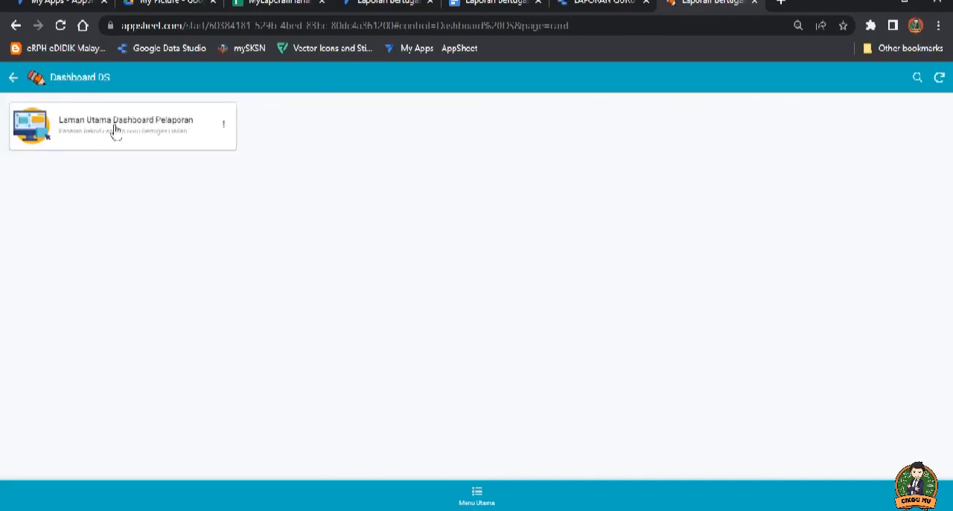
left_click(13, 77)
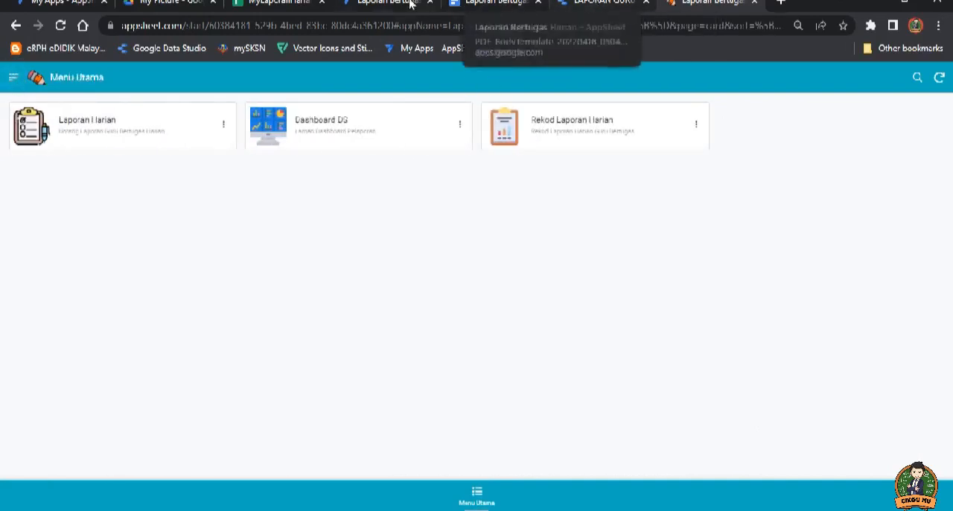
Step: Return to the AppSheet editor, highlight the install link for mobile users, and close the sharing dialogs
left_click(366, 4)
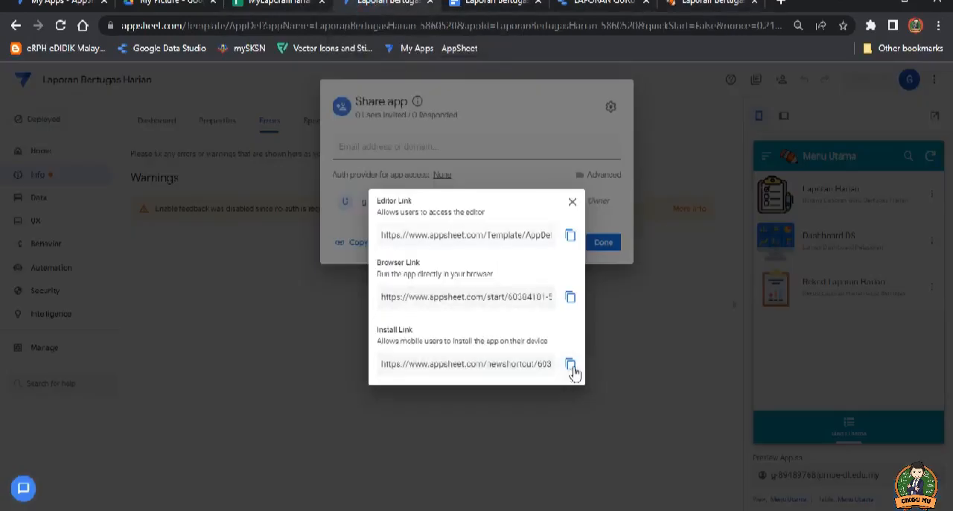
left_click(535, 365)
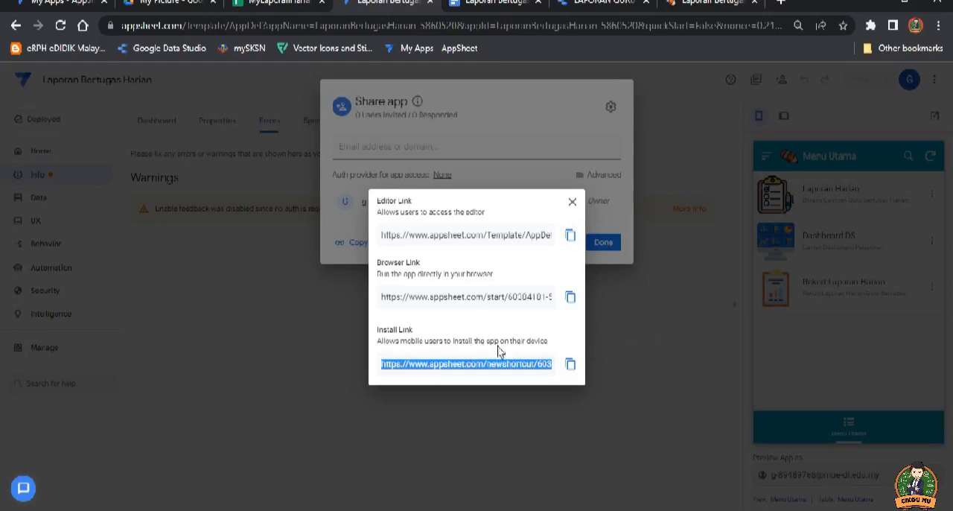
left_click(573, 207)
left_click(603, 248)
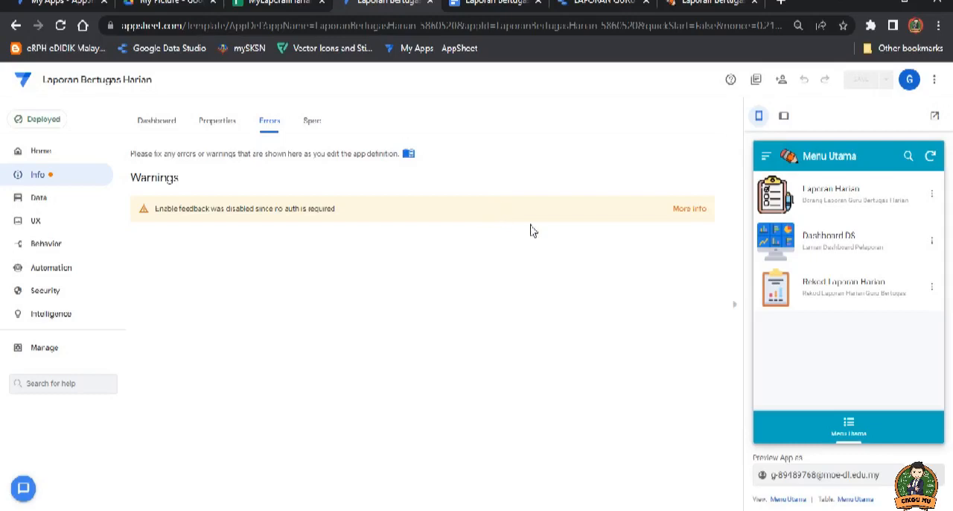
Step: Look over the Laporan Harian sheet in the MyLaporanHarian spreadsheet and return to the AppSheet editor
left_click(272, 5)
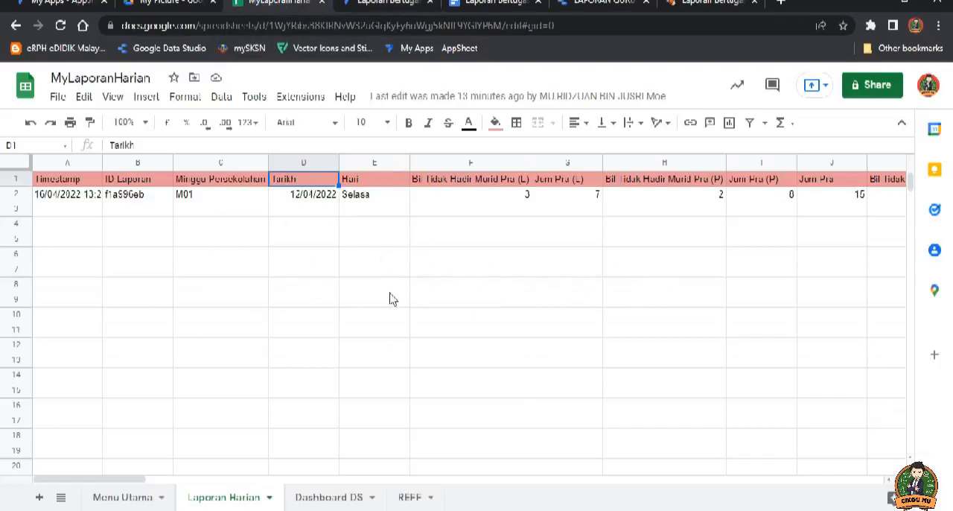
left_click(388, 3)
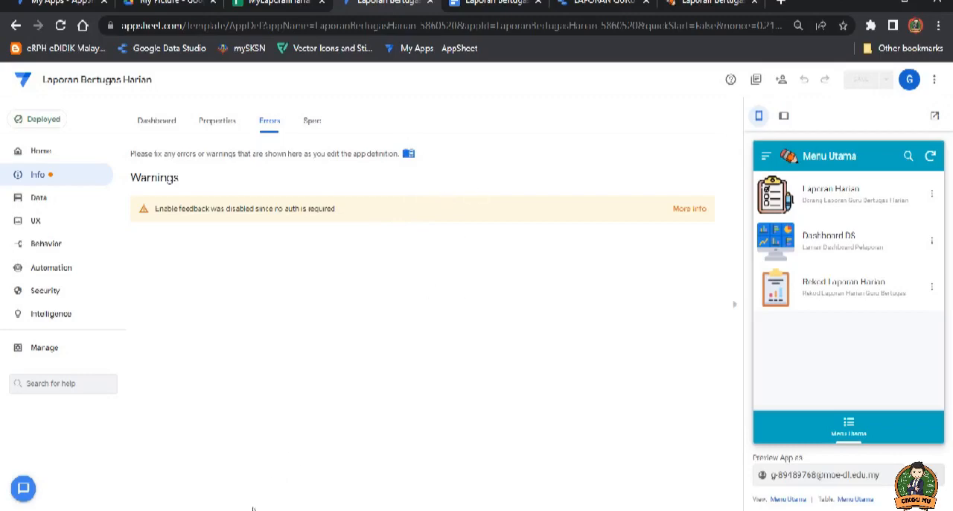
Step: Switch to the Word formula guide and examine its column formulas, colour meanings and explanations
left_click(437, 509)
scroll(483, 292, "up", 3)
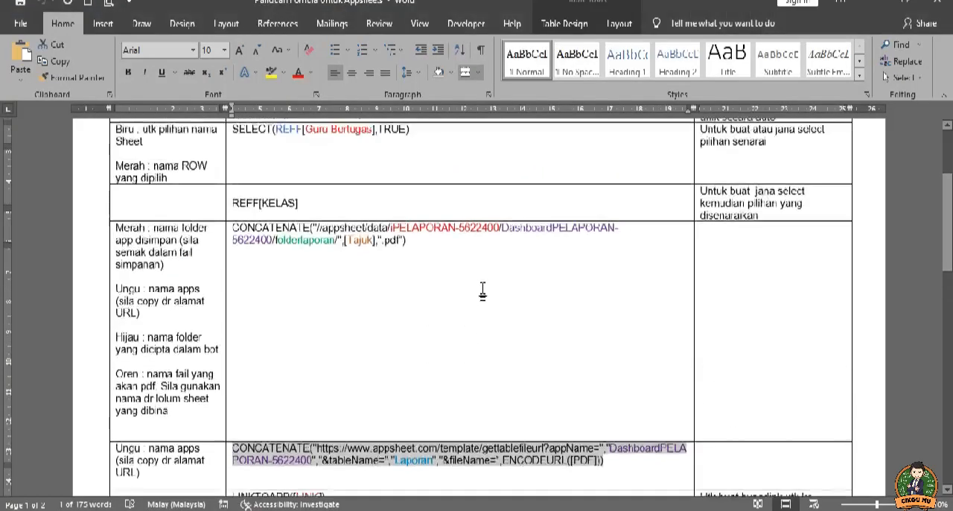
scroll(498, 350, "up", 3)
scroll(493, 356, "down", 4)
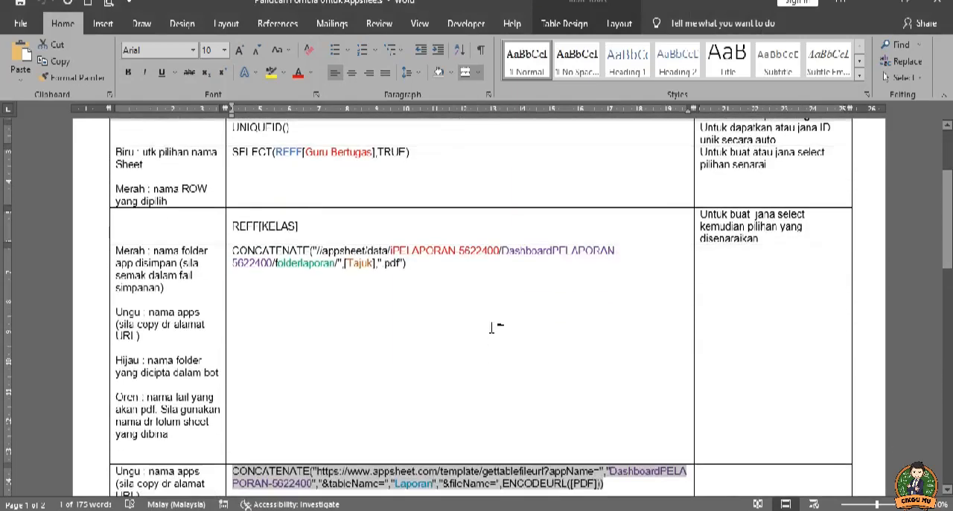
left_click(493, 327)
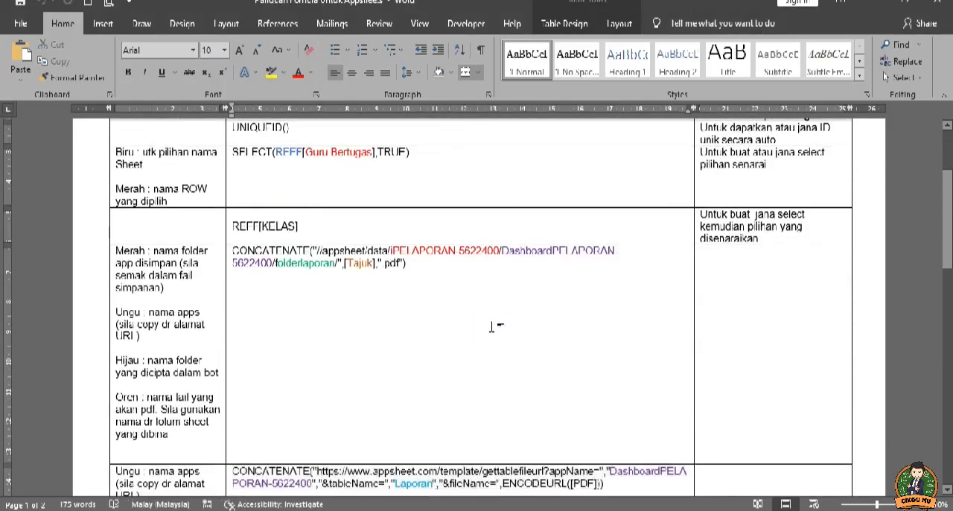
scroll(491, 318, "up", 4)
scroll(459, 318, "down", 4)
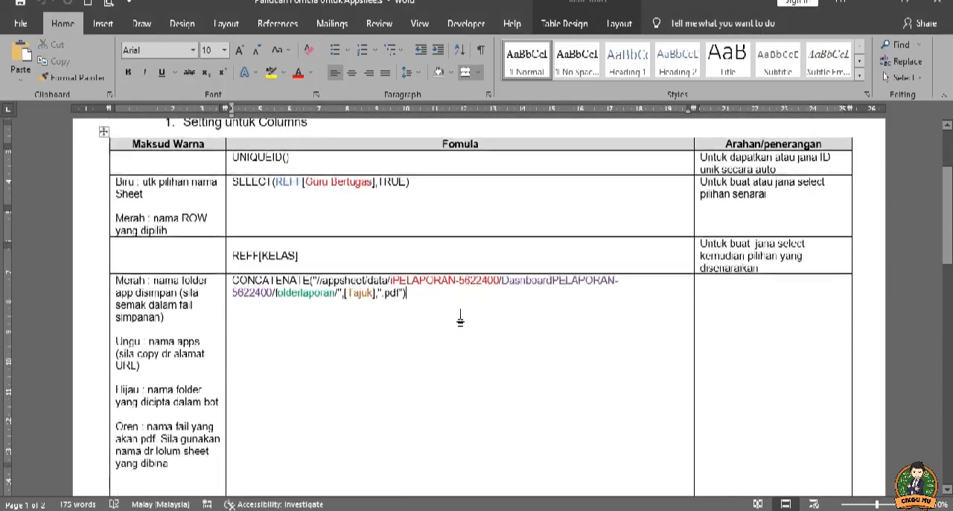
scroll(425, 333, "down", 3)
scroll(451, 331, "up", 5)
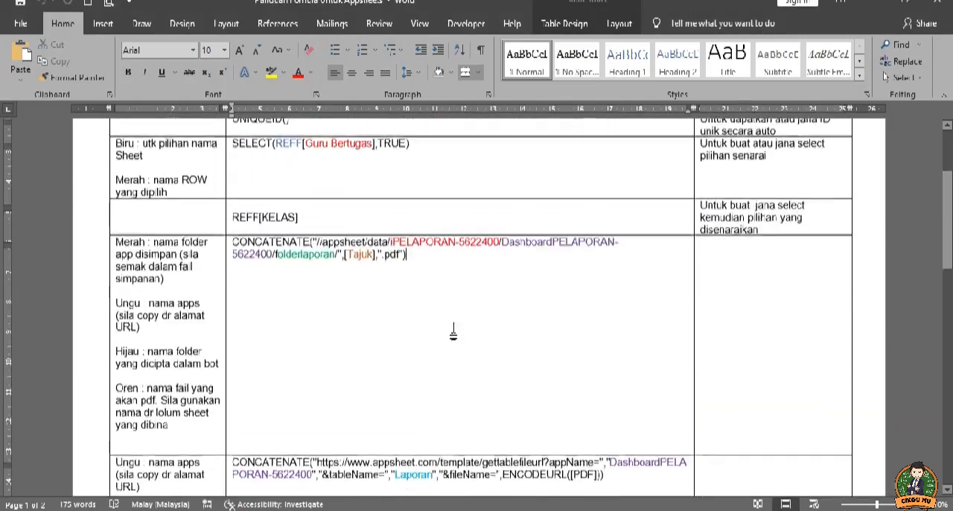
scroll(459, 335, "down", 1)
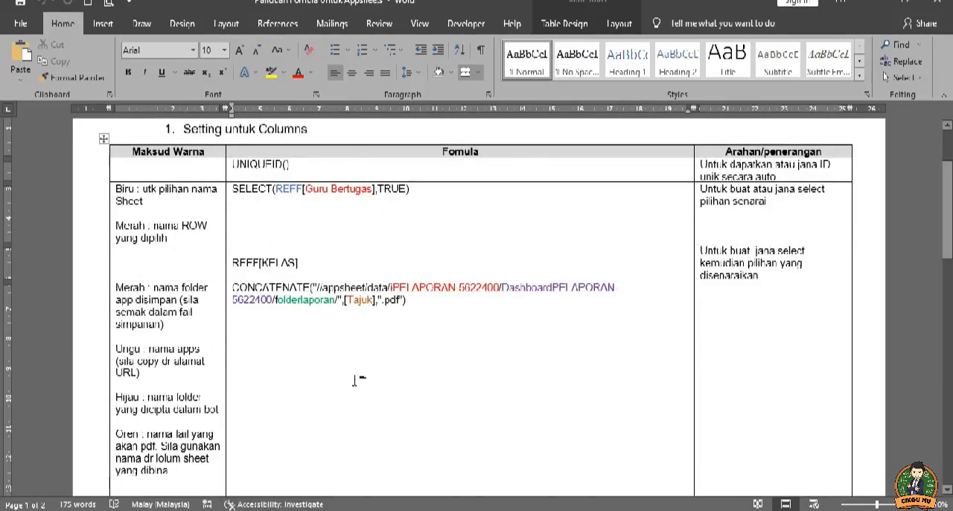
scroll(477, 358, "up", 3)
scroll(432, 340, "down", 4)
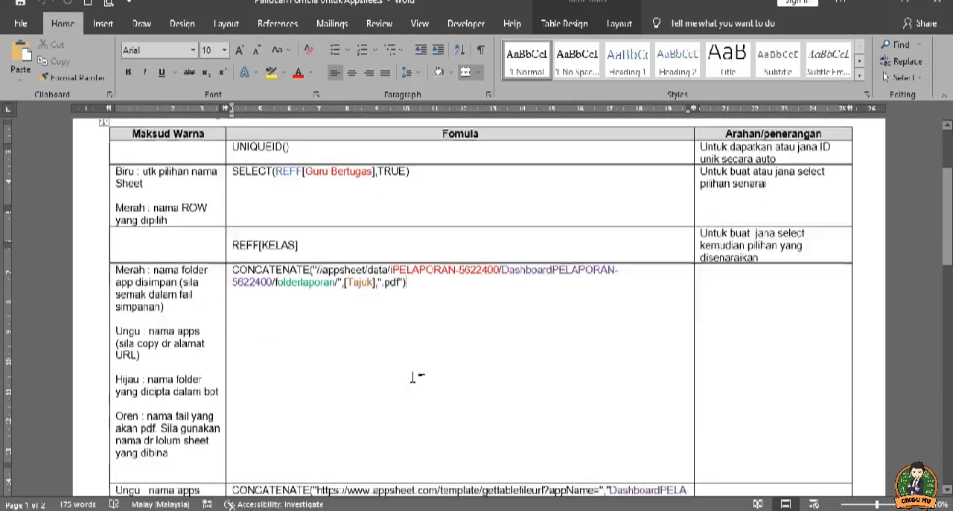
scroll(413, 377, "down", 3)
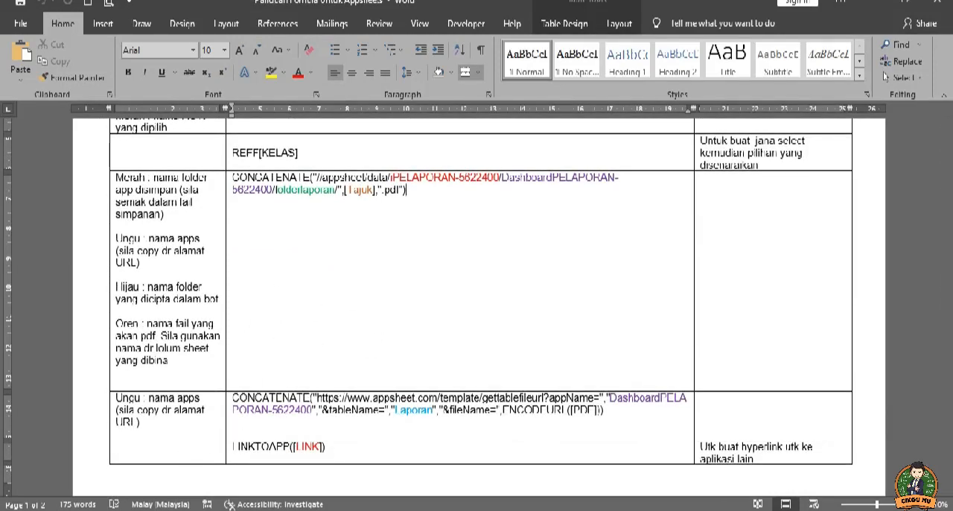
left_click(178, 438)
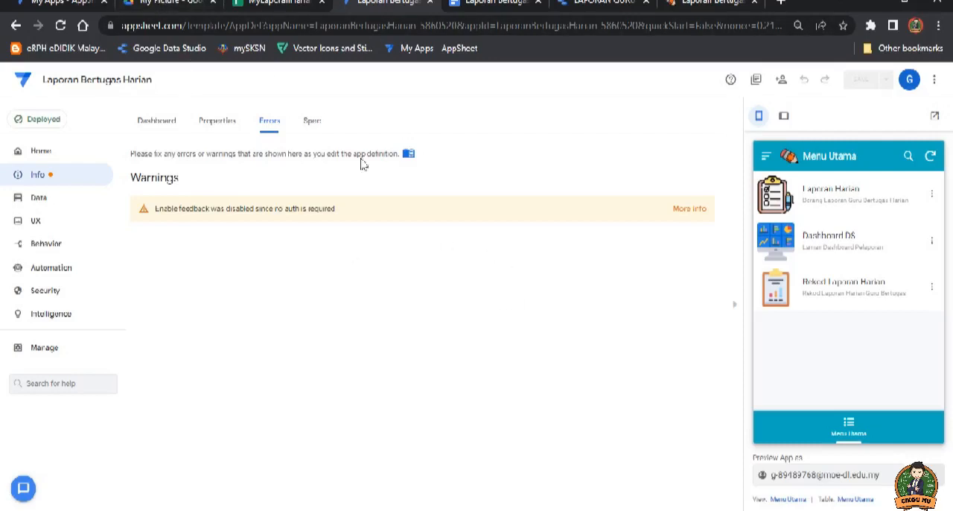
Step: Open Panduan Fomula Untuk Appsheets.docx from the Bengkel Appshet Sabah folder in Google Drive
left_click(181, 2)
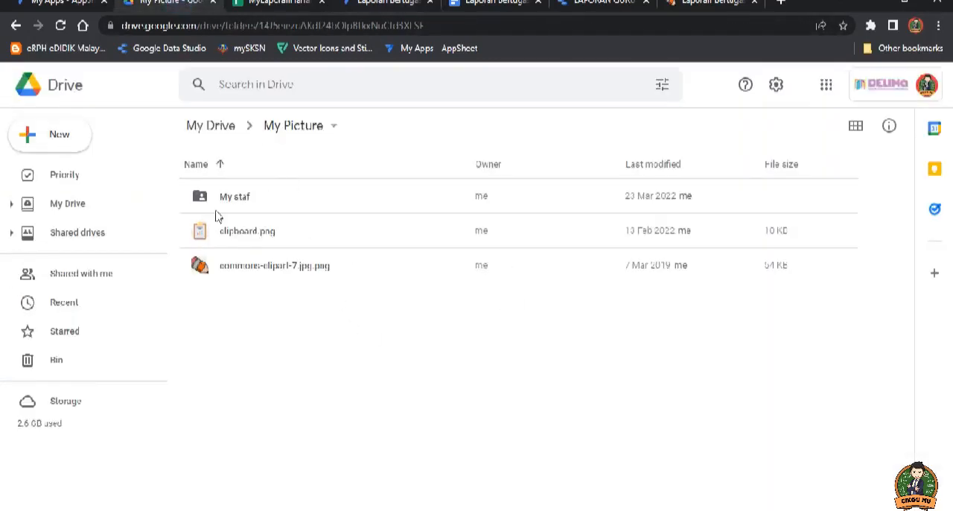
left_click(214, 126)
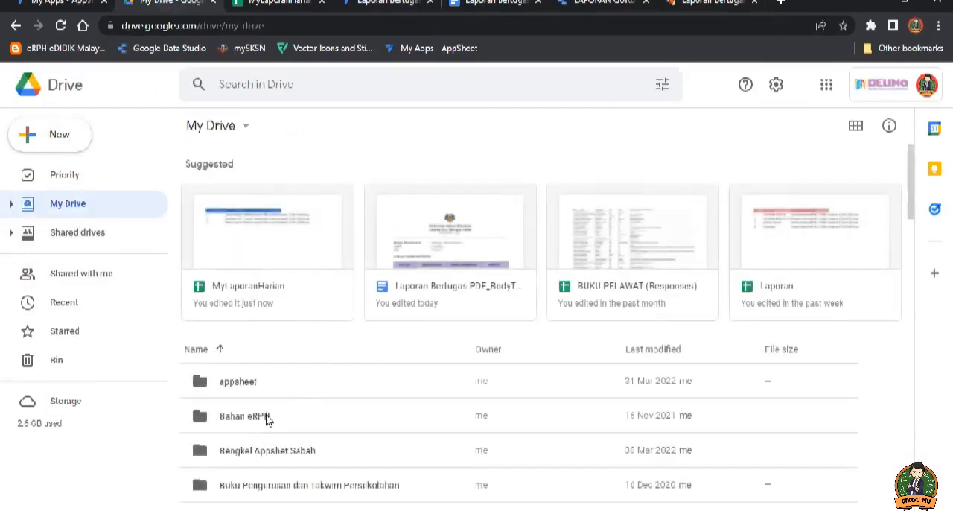
scroll(268, 399, "down", 2)
double_click(291, 379)
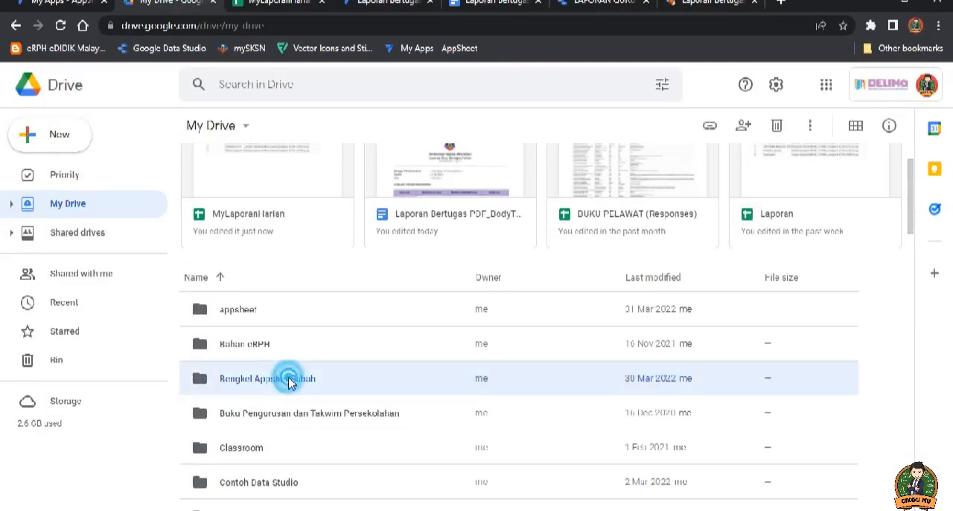
left_click(275, 268)
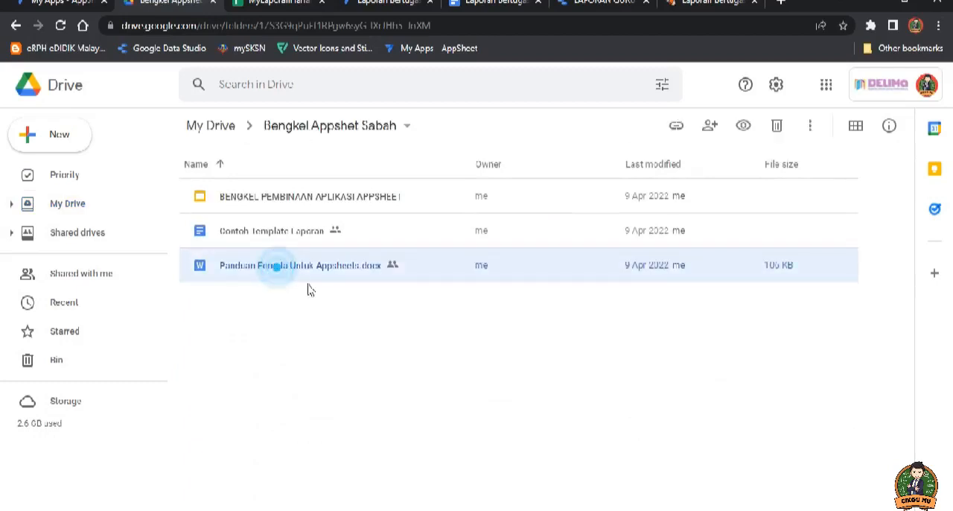
double_click(267, 269)
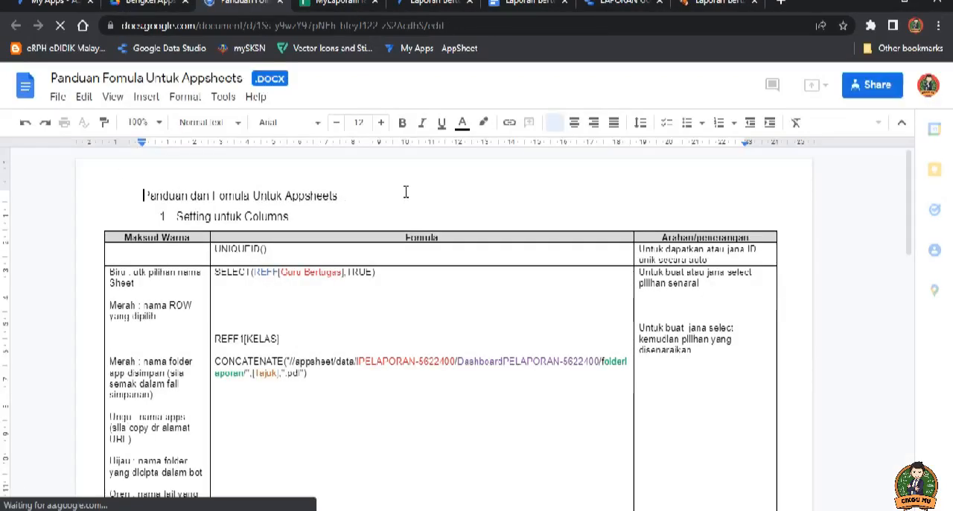
Step: Check the formula guide's option for making a copy, dismiss it, and return to the AppSheet editor
left_click(55, 97)
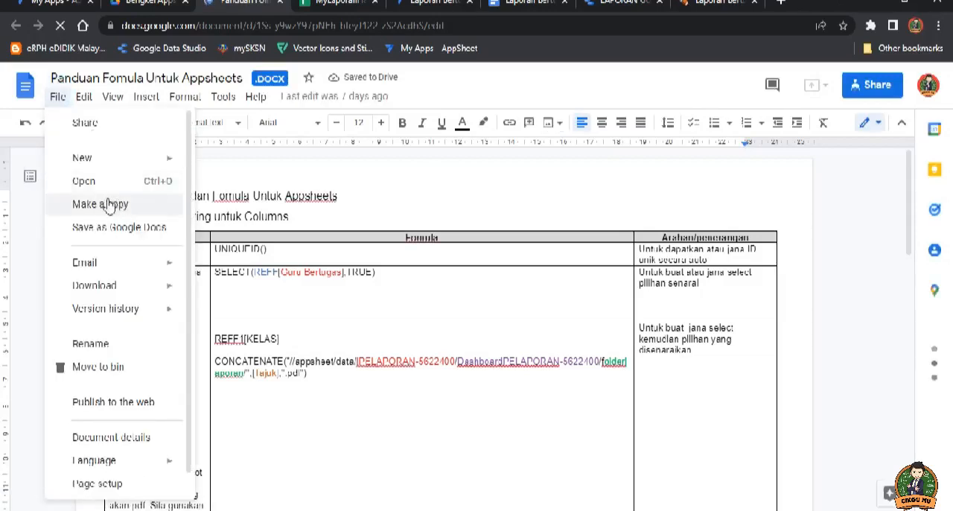
left_click(448, 185)
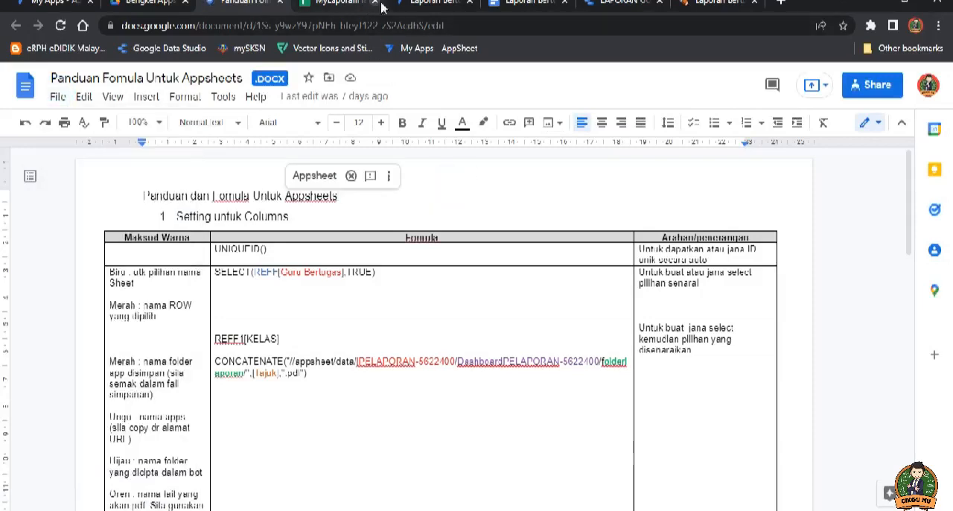
left_click(421, 3)
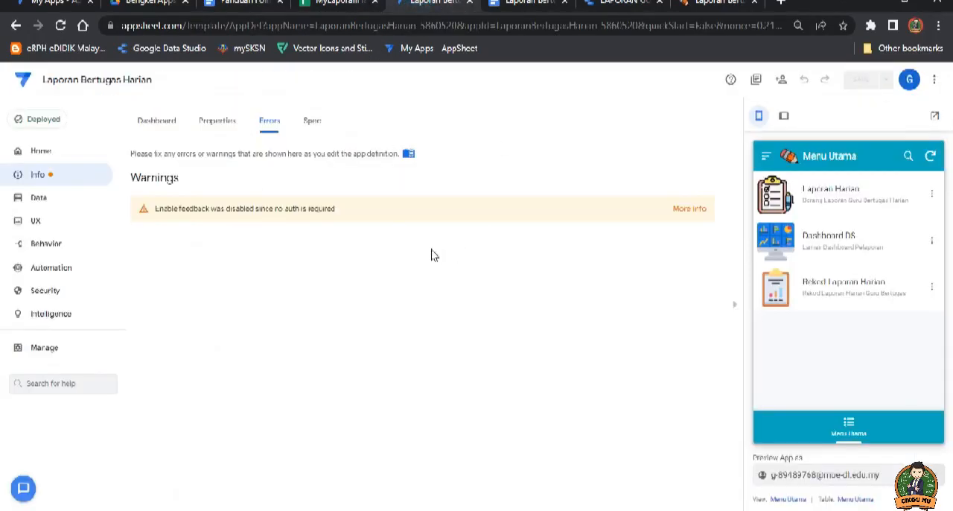